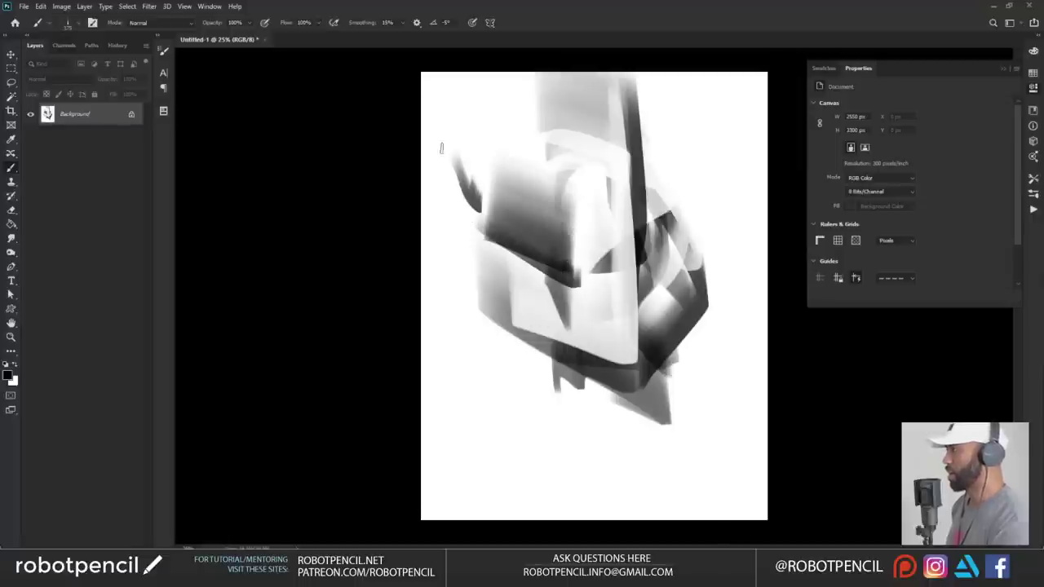
- Add two long curved strokes across the upper-left part of the drawing, flip it horizontally and clear the canvas to white
{"action": "left_click_drag", "start_coordinate": [509, 98], "coordinate": [595, 310]}
{"action": "left_click_drag", "start_coordinate": [498, 143], "coordinate": [599, 336]}
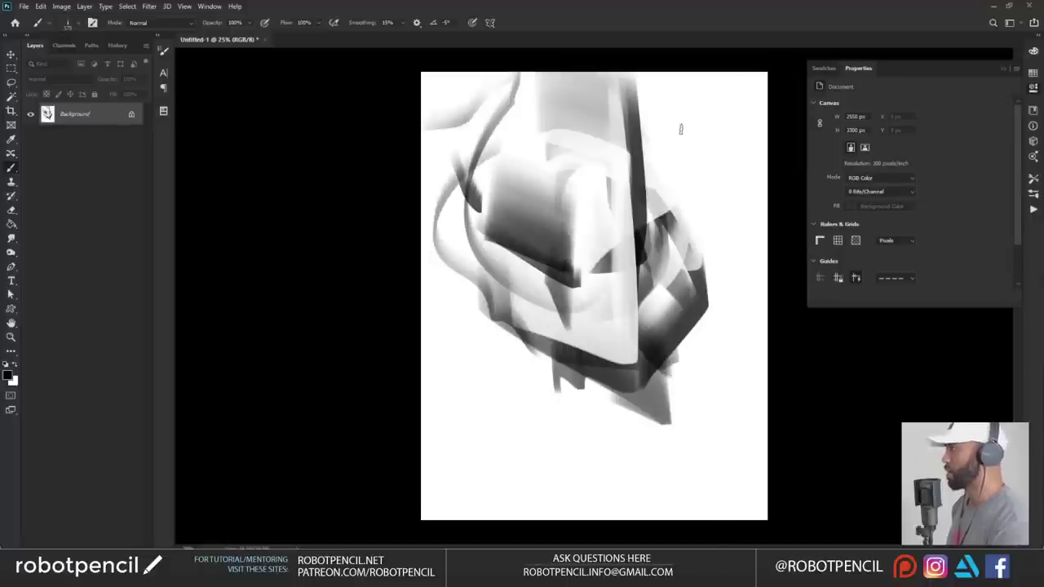
{"action": "key", "text": "ctrl+shift+h"}
{"action": "key", "text": "ctrl+BackSpace"}
- Set the brush size to 700 px and paint overlapping, curved translucent grey strokes in the upper half of the canvas
{"action": "key", "text": "bracketleft"}
{"action": "key", "text": "bracketleft"}
{"action": "key", "text": "bracketleft"}
{"action": "key", "text": "bracketleft"}
{"action": "key", "text": "bracketleft"}
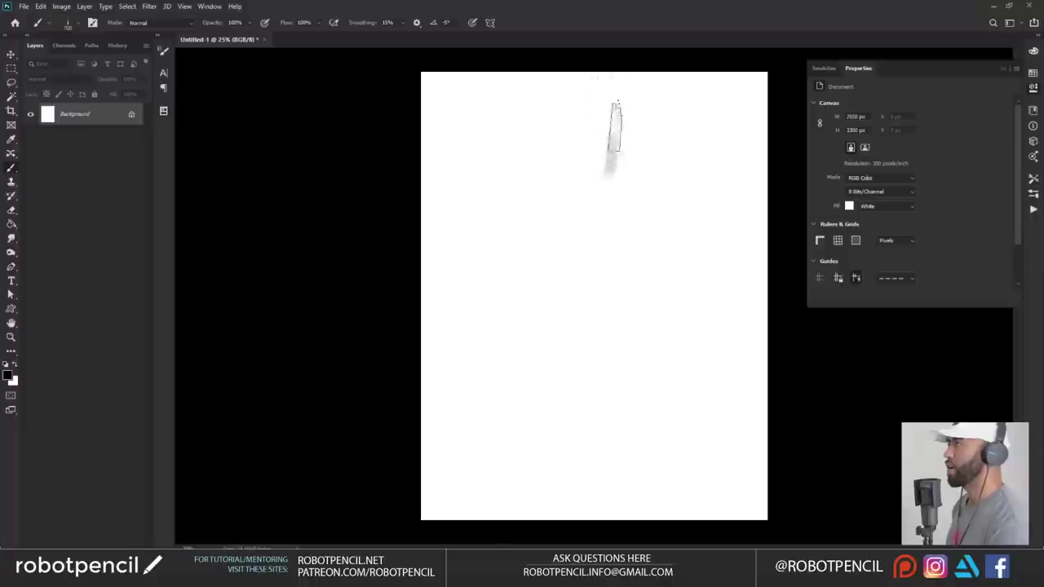
{"action": "mouse_move", "coordinate": [615, 126]}
{"action": "left_mouse_down"}
{"action": "mouse_move", "coordinate": [683, 128]}
{"action": "mouse_move", "coordinate": [628, 294]}
{"action": "mouse_move", "coordinate": [570, 318]}
{"action": "mouse_move", "coordinate": [531, 297]}
{"action": "mouse_move", "coordinate": [643, 269]}
{"action": "mouse_move", "coordinate": [638, 300]}
{"action": "left_mouse_up"}
{"action": "key", "text": "ctrl+z"}
{"action": "key", "text": "ctrl+z"}
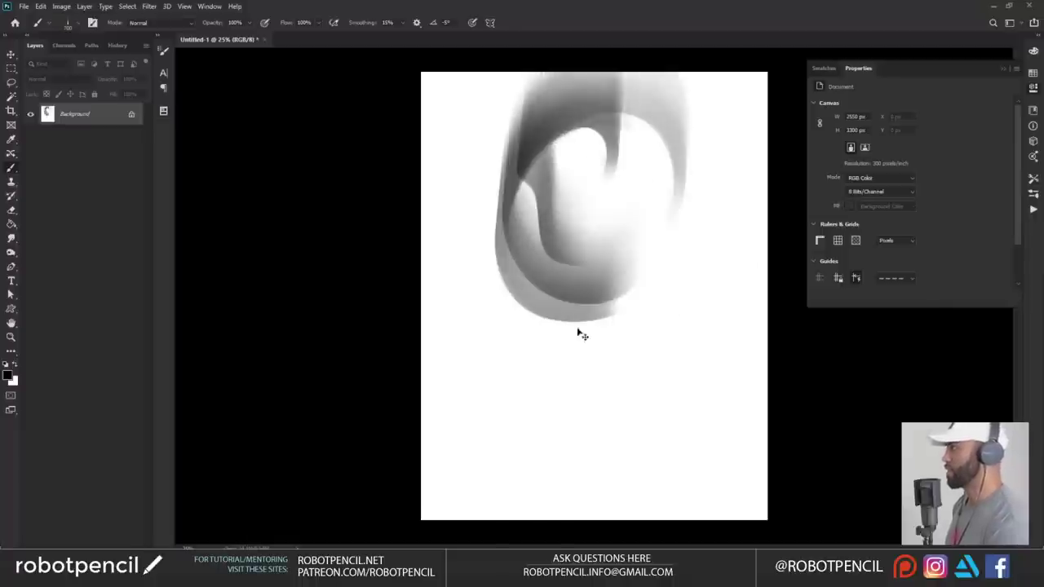
{"action": "left_click", "coordinate": [592, 346], "text": "ctrl"}
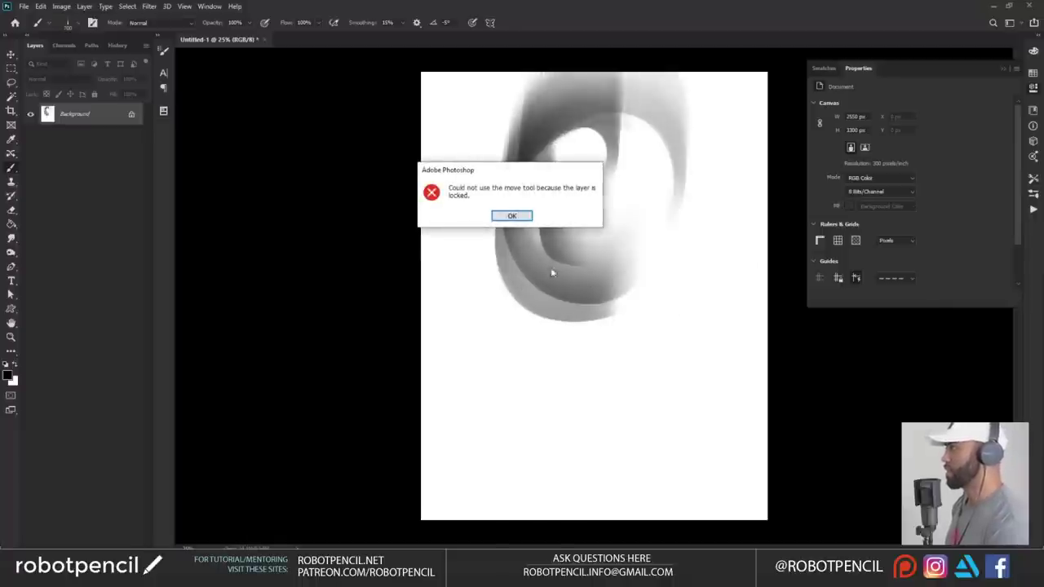
{"action": "left_click", "coordinate": [528, 217]}
- Collapse the Properties panel and choose the rough-edged 250 px brush from the Standard brush group
{"action": "left_click", "coordinate": [1003, 68]}
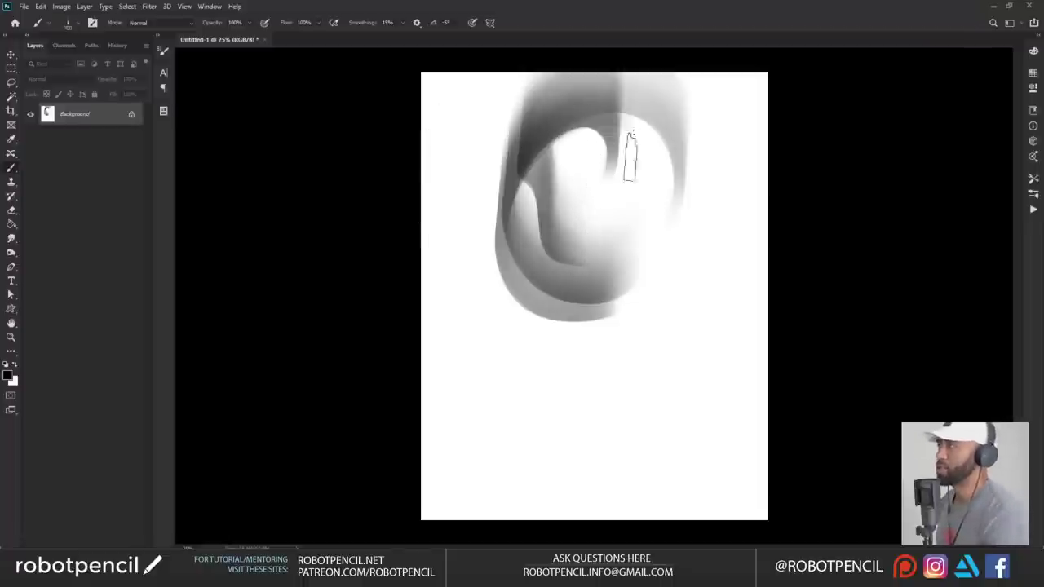
{"action": "mouse_move", "coordinate": [572, 40]}
{"action": "left_mouse_down"}
{"action": "mouse_move", "coordinate": [511, 69]}
{"action": "mouse_move", "coordinate": [545, 68]}
{"action": "mouse_move", "coordinate": [562, 41]}
{"action": "left_mouse_up"}
{"action": "right_click", "coordinate": [576, 163]}
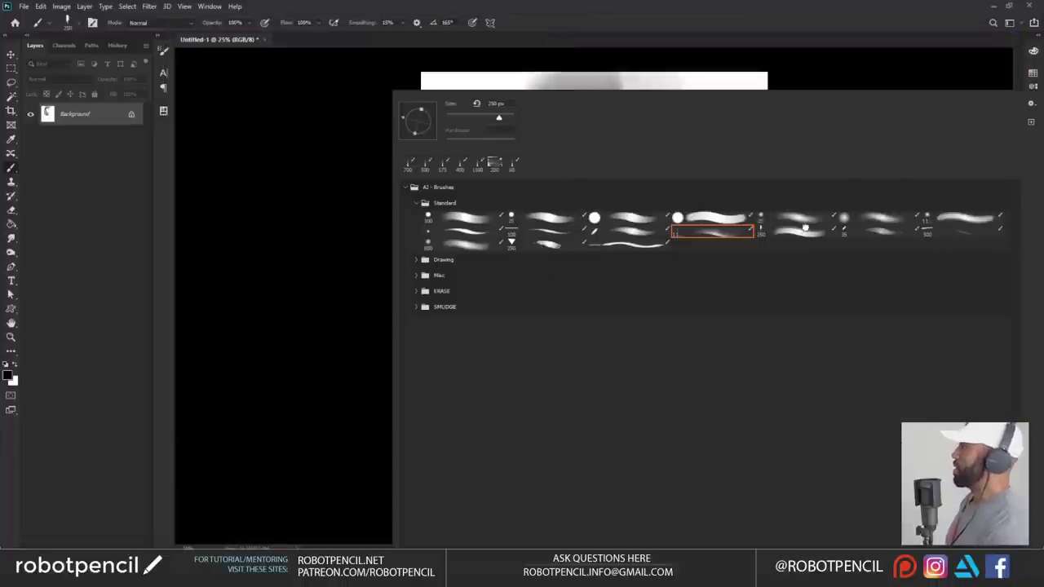
{"action": "left_click", "coordinate": [863, 71]}
- Paint broad black strokes diagonally down the drawing and across its lower part, and flip the canvas horizontally
{"action": "mouse_move", "coordinate": [632, 74]}
{"action": "left_mouse_down"}
{"action": "mouse_move", "coordinate": [513, 215]}
{"action": "mouse_move", "coordinate": [491, 260]}
{"action": "mouse_move", "coordinate": [477, 383]}
{"action": "left_mouse_up"}
{"action": "left_click_drag", "start_coordinate": [616, 151], "coordinate": [437, 358]}
{"action": "left_click_drag", "start_coordinate": [538, 346], "coordinate": [652, 293]}
{"action": "mouse_move", "coordinate": [493, 281]}
{"action": "left_mouse_down"}
{"action": "mouse_move", "coordinate": [593, 340]}
{"action": "mouse_move", "coordinate": [522, 428]}
{"action": "left_mouse_up"}
{"action": "key", "text": "ctrl+shift+h"}
- Sample a light tone from the canvas and paint pale strokes over the centre and upper left of the shape
{"action": "left_click", "coordinate": [524, 190], "text": "alt"}
{"action": "mouse_move", "coordinate": [541, 114]}
{"action": "left_mouse_down"}
{"action": "mouse_move", "coordinate": [658, 257]}
{"action": "mouse_move", "coordinate": [537, 97]}
{"action": "mouse_move", "coordinate": [663, 232]}
{"action": "mouse_move", "coordinate": [675, 232]}
{"action": "mouse_move", "coordinate": [648, 308]}
{"action": "left_mouse_up"}
{"action": "left_click_drag", "start_coordinate": [691, 231], "coordinate": [678, 294]}
{"action": "mouse_move", "coordinate": [613, 134]}
{"action": "left_mouse_down"}
{"action": "mouse_move", "coordinate": [693, 233]}
{"action": "mouse_move", "coordinate": [569, 322]}
{"action": "left_mouse_up"}
{"action": "left_click_drag", "start_coordinate": [649, 283], "coordinate": [618, 320]}
{"action": "left_click_drag", "start_coordinate": [626, 230], "coordinate": [548, 306]}
{"action": "left_click_drag", "start_coordinate": [538, 179], "coordinate": [514, 114]}
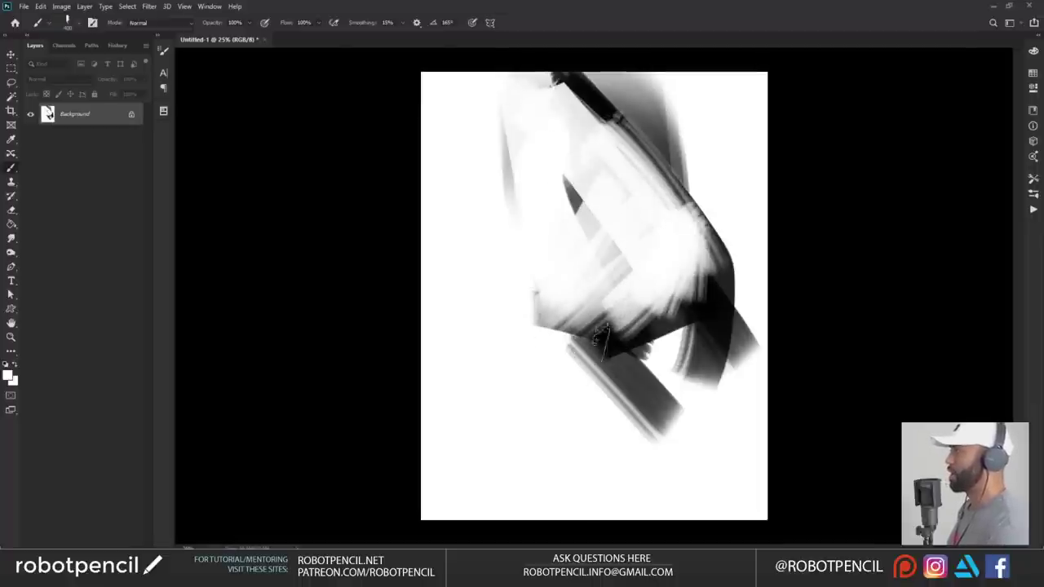
- Paint a wide black diagonal band across the lower shape and add short dark strokes above it
{"action": "left_click_drag", "start_coordinate": [546, 334], "coordinate": [717, 285]}
{"action": "left_click_drag", "start_coordinate": [518, 404], "coordinate": [701, 282]}
{"action": "left_click_drag", "start_coordinate": [530, 304], "coordinate": [588, 319]}
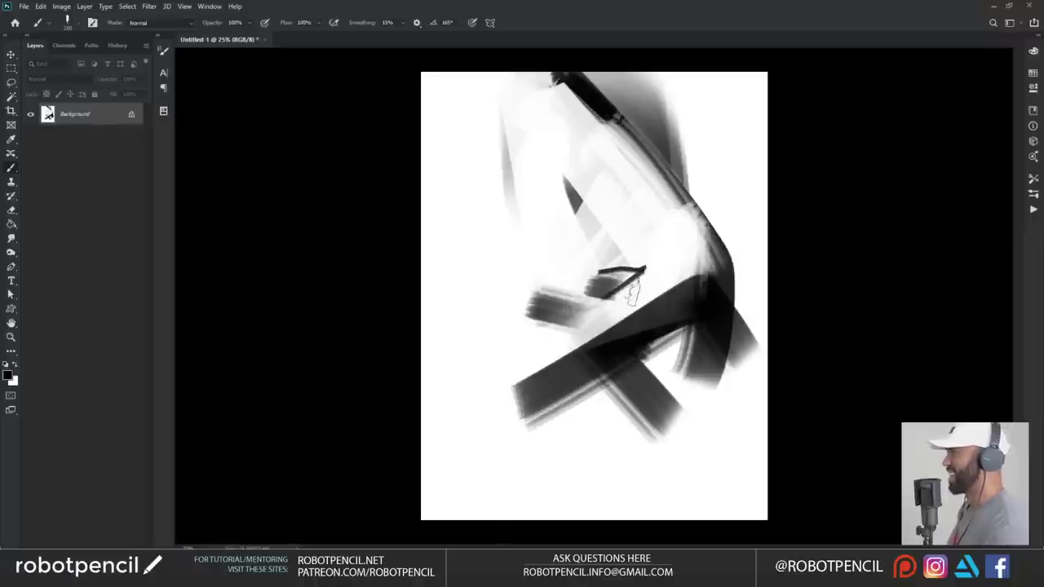
{"action": "left_click_drag", "start_coordinate": [636, 276], "coordinate": [597, 281]}
{"action": "left_click_drag", "start_coordinate": [684, 229], "coordinate": [625, 278]}
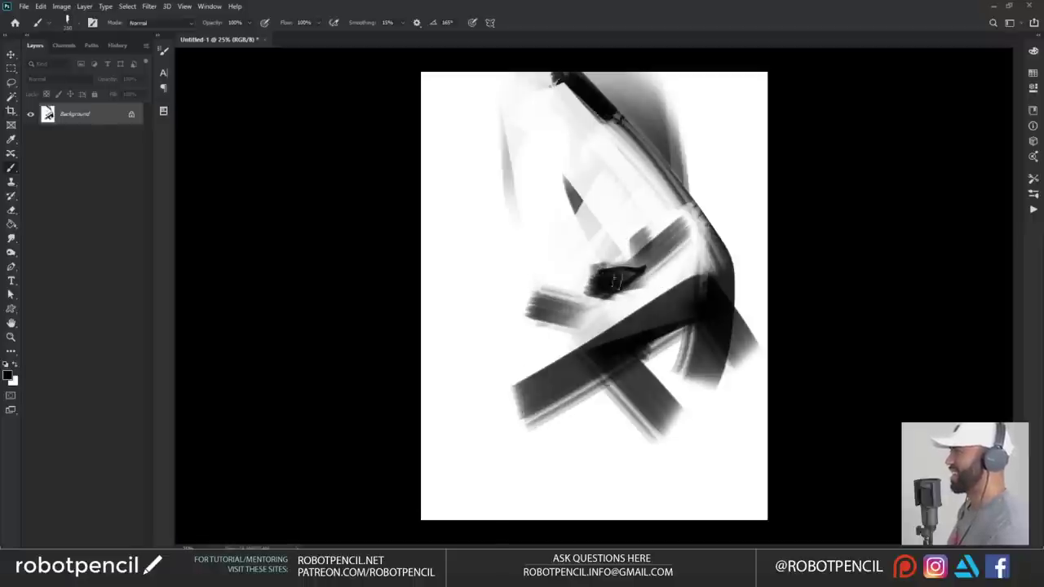
{"action": "left_click_drag", "start_coordinate": [656, 205], "coordinate": [619, 264]}
- Flip the canvas horizontally and add a mid-grey stroke down the shape's left inner edge
{"action": "key", "text": "ctrl+shift+h"}
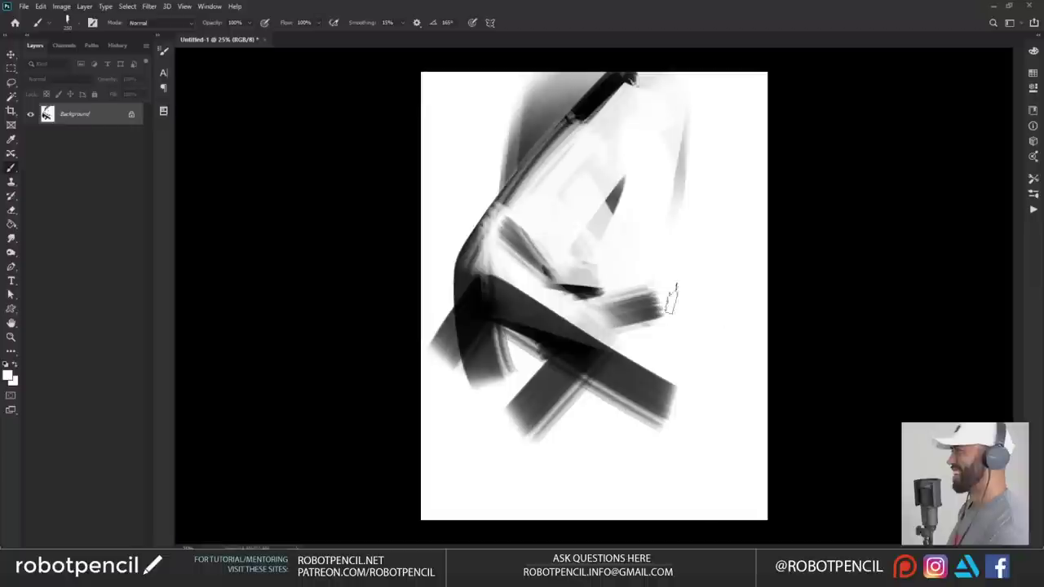
{"action": "left_click_drag", "start_coordinate": [526, 183], "coordinate": [535, 232]}
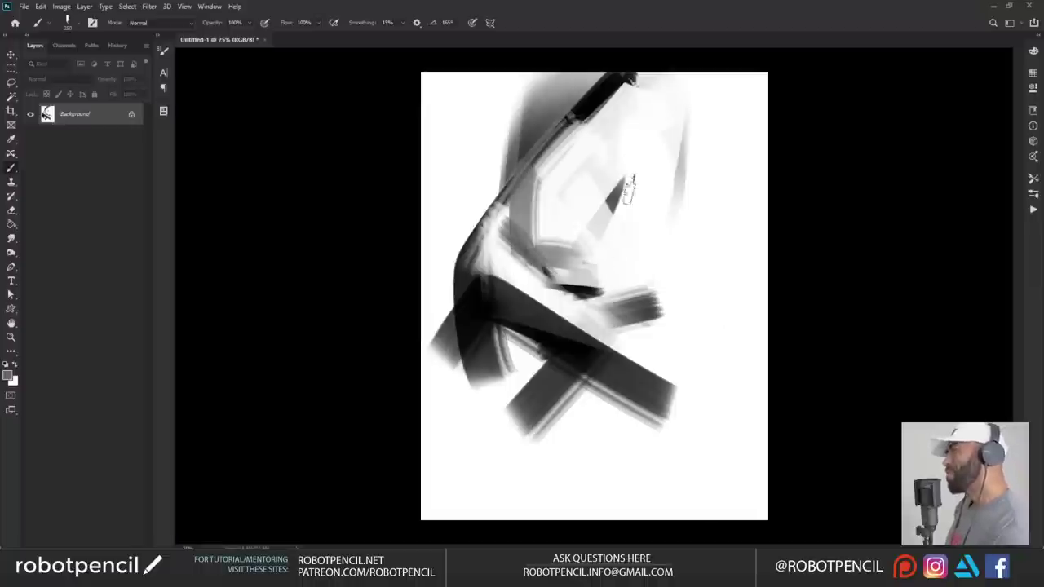
{"action": "key", "text": "h"}
{"action": "key", "text": "h"}
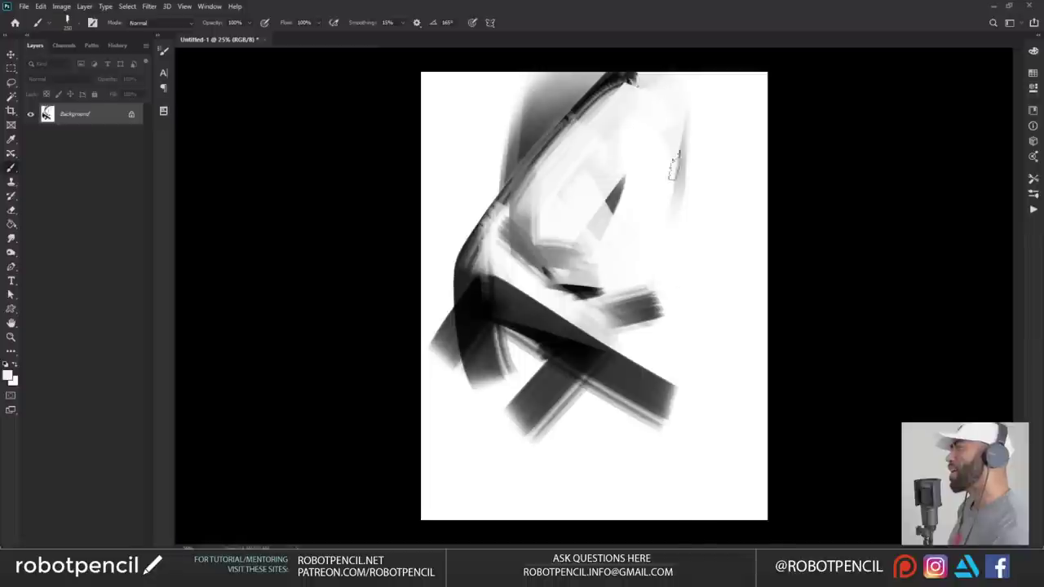
- Paint pale strokes over the shape's dark upper diagonal edge and the left part of the lower black band
{"action": "left_click_drag", "start_coordinate": [634, 78], "coordinate": [494, 222]}
{"action": "mouse_move", "coordinate": [535, 176]}
{"action": "left_mouse_down"}
{"action": "mouse_move", "coordinate": [507, 242]}
{"action": "mouse_move", "coordinate": [605, 303]}
{"action": "left_mouse_up"}
{"action": "key", "text": "ctrl+z"}
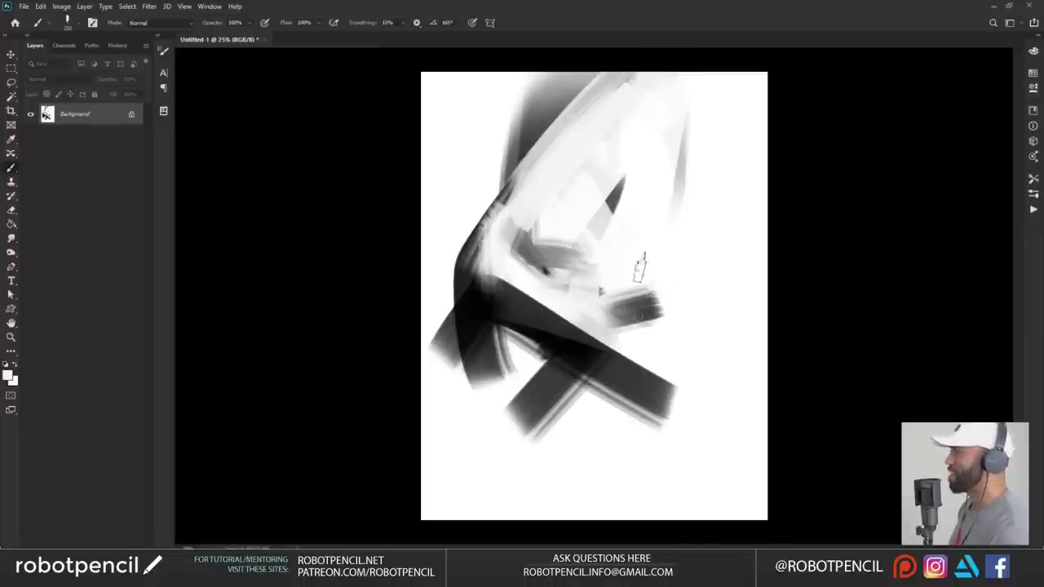
{"action": "mouse_move", "coordinate": [528, 285]}
{"action": "left_mouse_down"}
{"action": "mouse_move", "coordinate": [574, 336]}
{"action": "mouse_move", "coordinate": [584, 369]}
{"action": "mouse_move", "coordinate": [644, 381]}
{"action": "left_mouse_up"}
{"action": "key", "text": "ctrl+z"}
{"action": "mouse_move", "coordinate": [509, 281]}
{"action": "left_mouse_down"}
{"action": "mouse_move", "coordinate": [512, 327]}
{"action": "mouse_move", "coordinate": [575, 359]}
{"action": "left_mouse_up"}
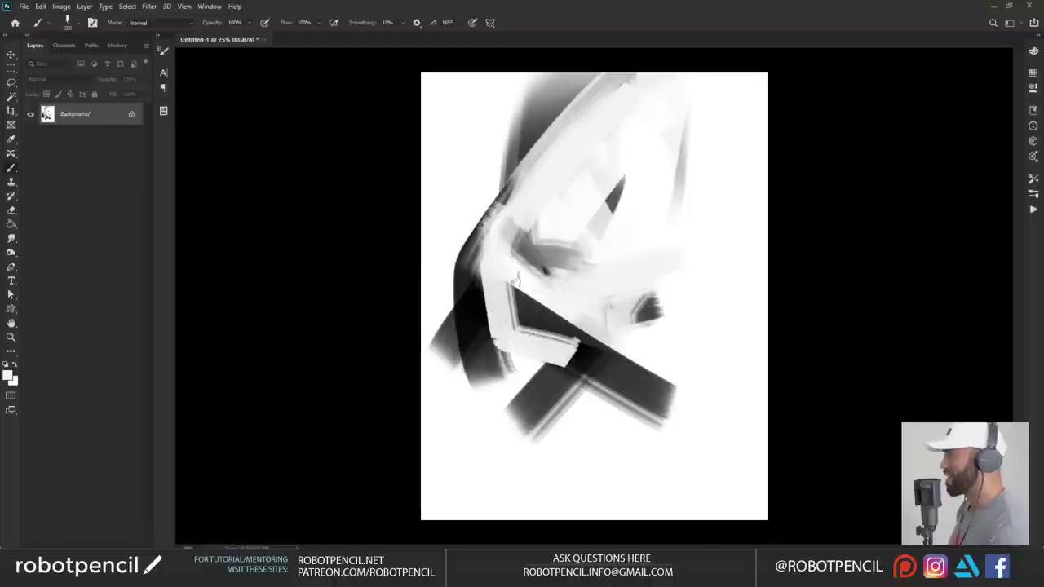
- Flip the canvas horizontally and paint black strokes along the shape's lower right side and bottom edge
{"action": "key", "text": "ctrl+shift+h"}
{"action": "left_click_drag", "start_coordinate": [683, 210], "coordinate": [724, 327]}
{"action": "mouse_move", "coordinate": [667, 359]}
{"action": "left_mouse_down"}
{"action": "mouse_move", "coordinate": [564, 386]}
{"action": "mouse_move", "coordinate": [635, 329]}
{"action": "mouse_move", "coordinate": [507, 402]}
{"action": "mouse_move", "coordinate": [655, 384]}
{"action": "mouse_move", "coordinate": [544, 421]}
{"action": "mouse_move", "coordinate": [701, 378]}
{"action": "mouse_move", "coordinate": [714, 265]}
{"action": "left_mouse_up"}
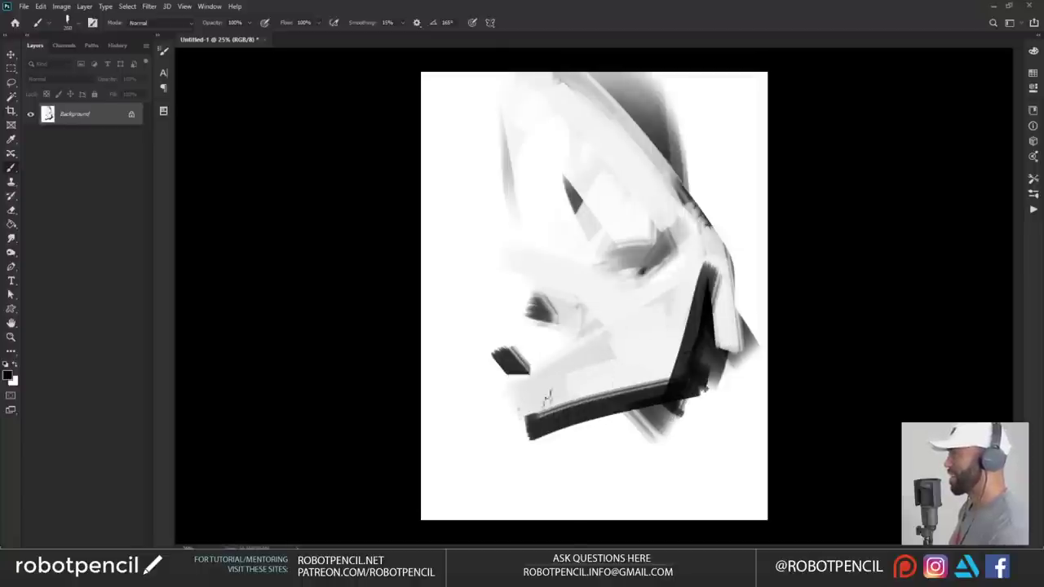
- Flip the canvas back, paint a wide black diagonal down the right side and add soft grey strokes around the base
{"action": "key", "text": "h"}
{"action": "mouse_move", "coordinate": [741, 177]}
{"action": "left_mouse_down"}
{"action": "mouse_move", "coordinate": [625, 400]}
{"action": "mouse_move", "coordinate": [718, 200]}
{"action": "mouse_move", "coordinate": [593, 392]}
{"action": "mouse_move", "coordinate": [731, 183]}
{"action": "left_mouse_up"}
{"action": "mouse_move", "coordinate": [731, 184]}
{"action": "left_mouse_down"}
{"action": "mouse_move", "coordinate": [580, 400]}
{"action": "mouse_move", "coordinate": [605, 416]}
{"action": "left_mouse_up"}
{"action": "left_click_drag", "start_coordinate": [546, 399], "coordinate": [580, 376]}
{"action": "key", "text": "ctrl+z"}
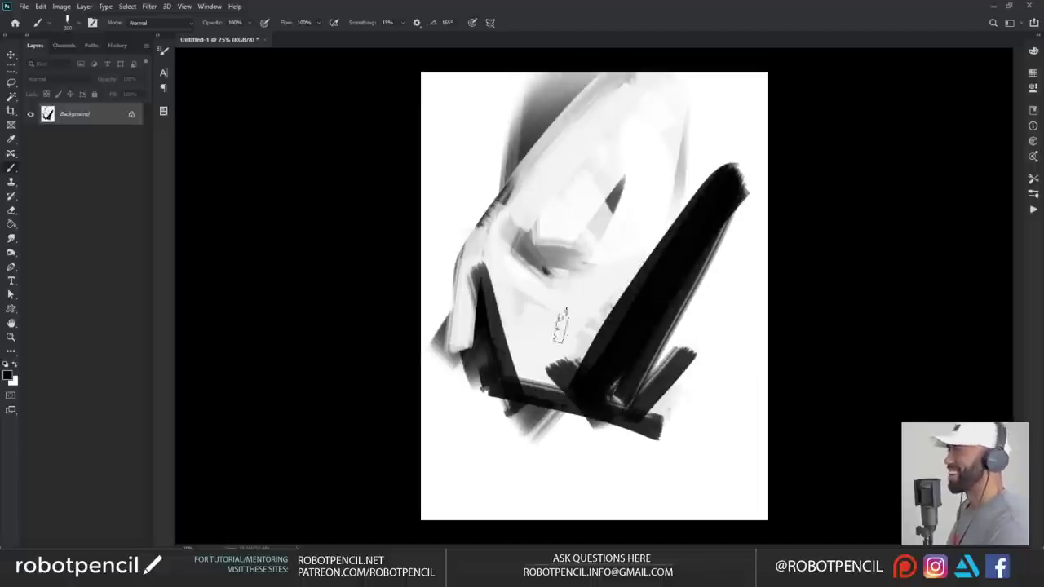
{"action": "left_click_drag", "start_coordinate": [469, 358], "coordinate": [599, 420]}
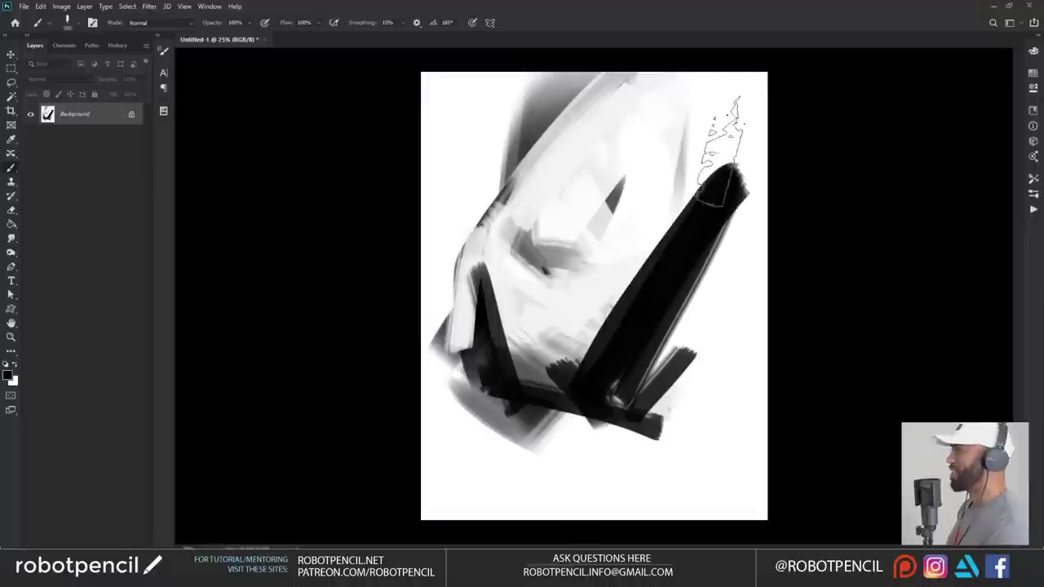
- Flip the canvas, paint a large grey gradient stroke on the upper shape, and sweep the sampled grey across the left side
{"action": "key", "text": "ctrl+shift+h"}
{"action": "left_click_drag", "start_coordinate": [526, 99], "coordinate": [642, 243]}
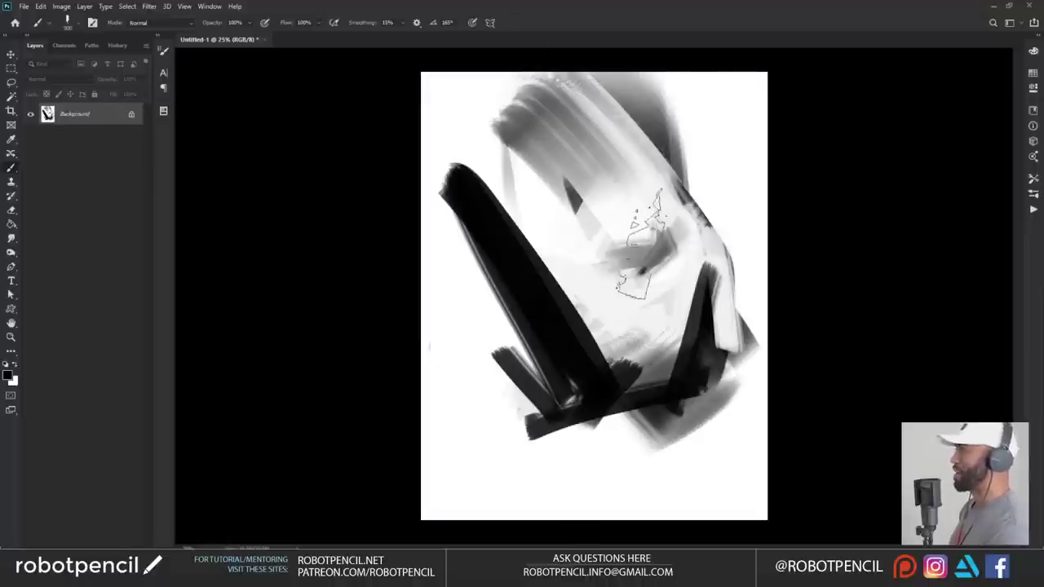
{"action": "left_click", "coordinate": [584, 142], "text": "alt"}
{"action": "left_click_drag", "start_coordinate": [599, 146], "coordinate": [401, 139]}
{"action": "left_click_drag", "start_coordinate": [531, 189], "coordinate": [446, 321]}
{"action": "left_click_drag", "start_coordinate": [548, 265], "coordinate": [441, 425]}
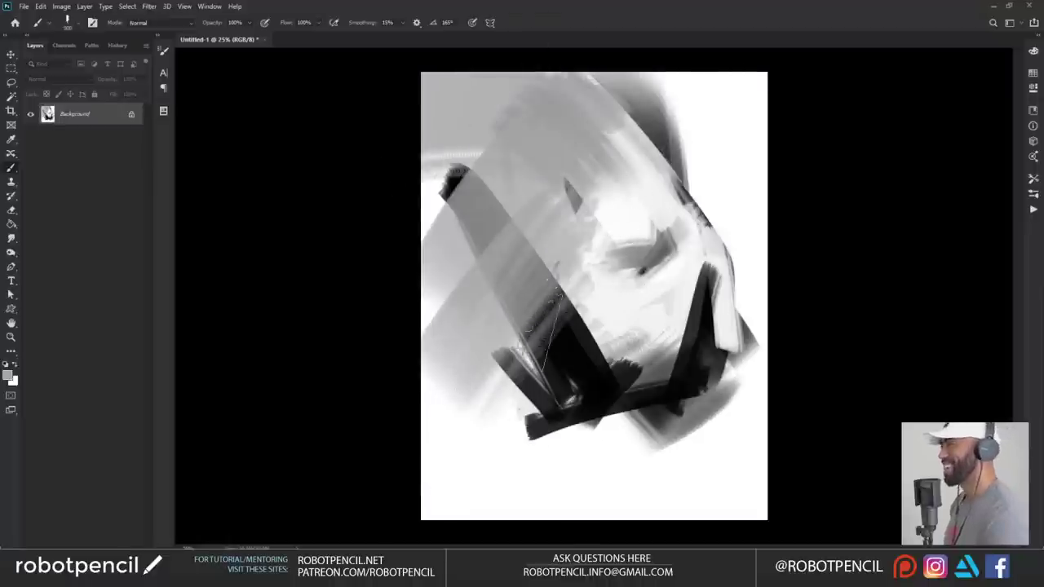
- Clear the canvas to white and crop it to a small square
{"action": "key", "text": "ctrl+BackSpace"}
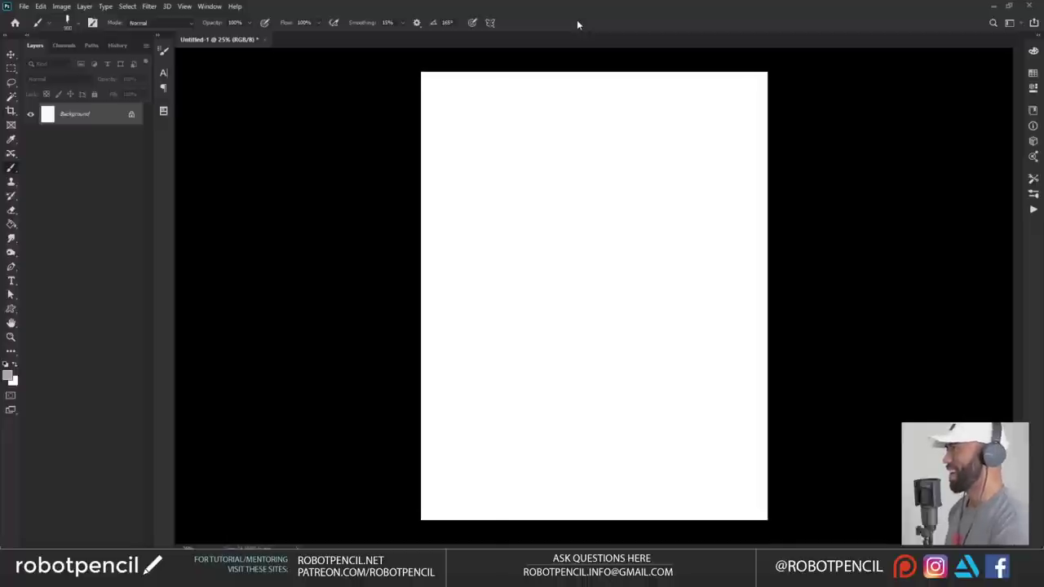
{"action": "left_click_drag", "start_coordinate": [567, 242], "coordinate": [603, 155]}
{"action": "right_click", "coordinate": [596, 177]}
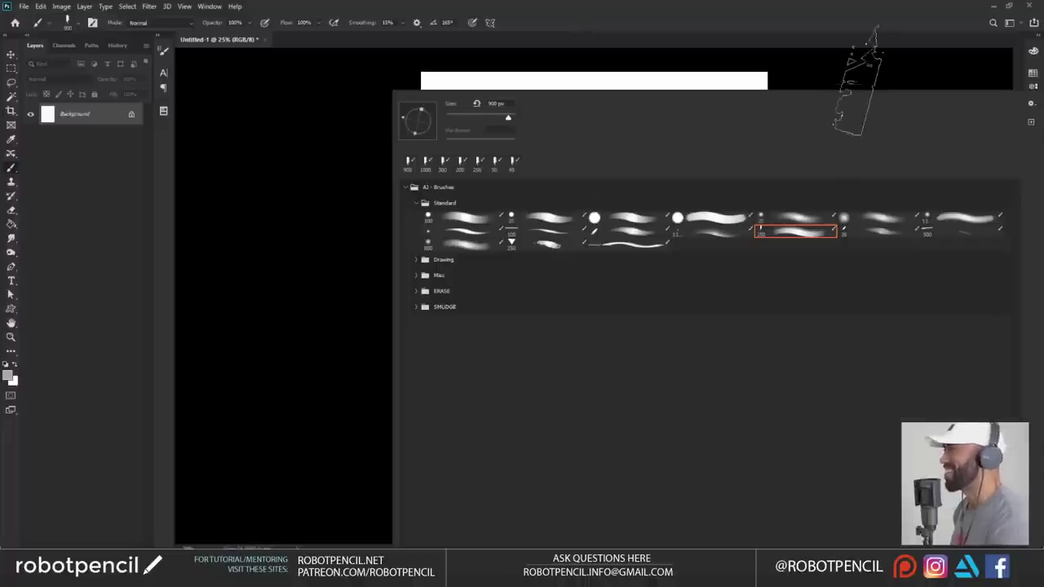
{"action": "left_click", "coordinate": [858, 80]}
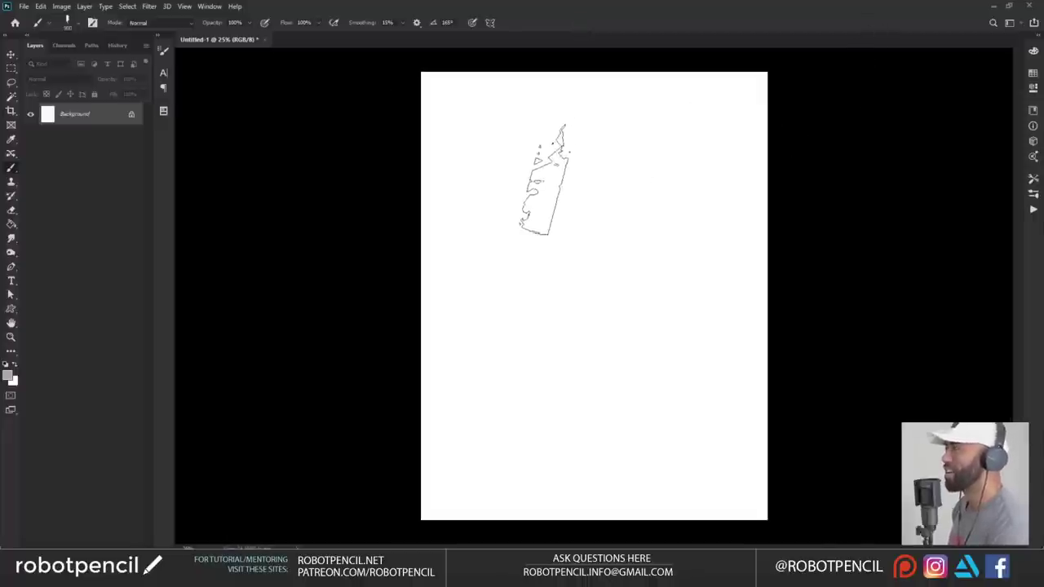
{"action": "key", "text": "c"}
{"action": "left_click_drag", "start_coordinate": [540, 150], "coordinate": [652, 295]}
{"action": "key", "text": "Return"}
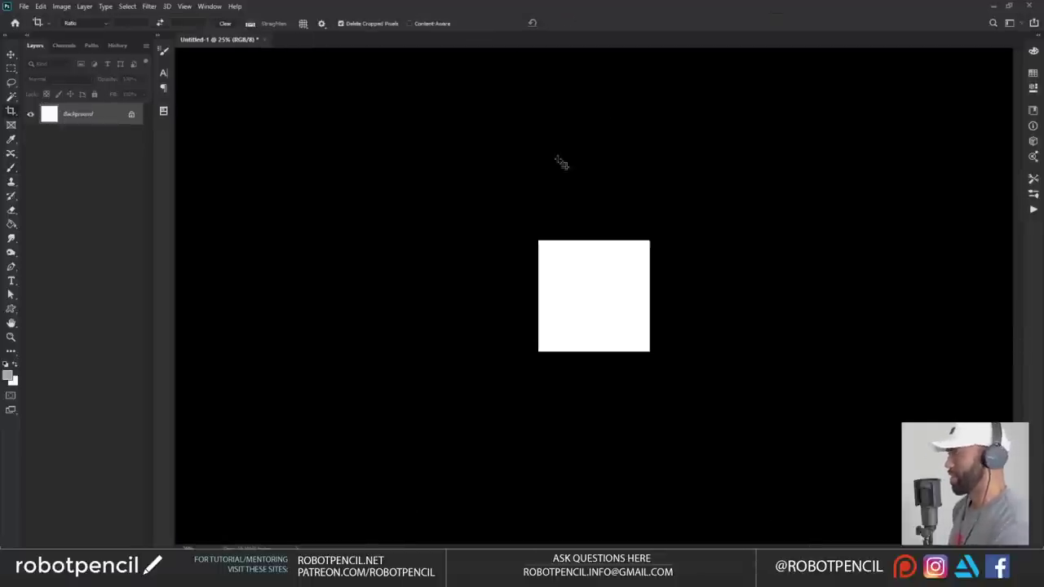
- Switch to full screen mode with the menu bar and paint light grey brush strokes along the square's upper edge
{"action": "key", "text": "z"}
{"action": "left_click", "coordinate": [587, 245]}
{"action": "left_click", "coordinate": [588, 246]}
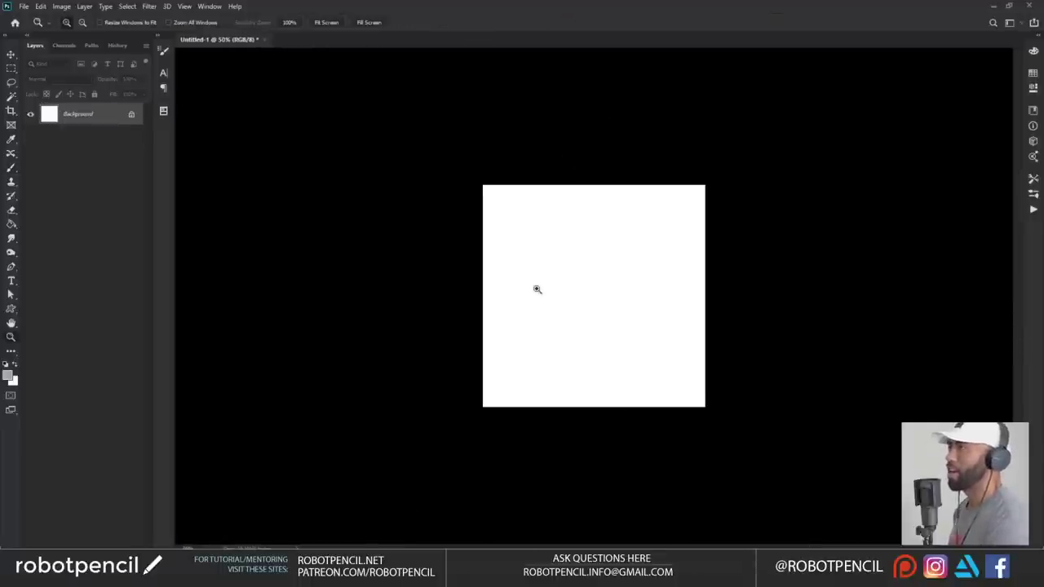
{"action": "key", "text": "f"}
{"action": "key", "text": "b"}
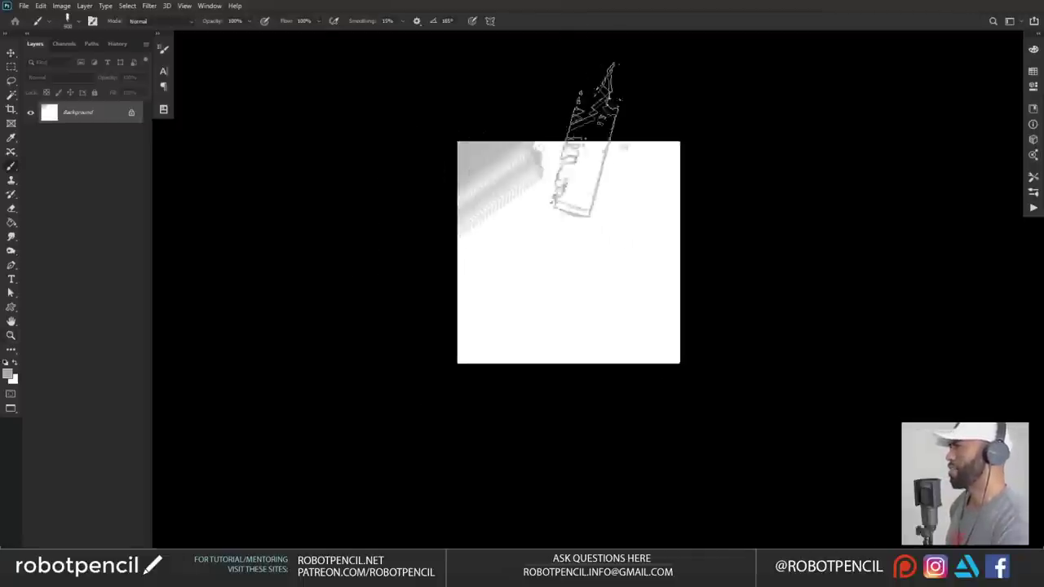
- Choose a scattered brush from the Misc Texture group, reset the colours to default, and paint dark texture across the square
{"action": "right_click", "coordinate": [684, 262]}
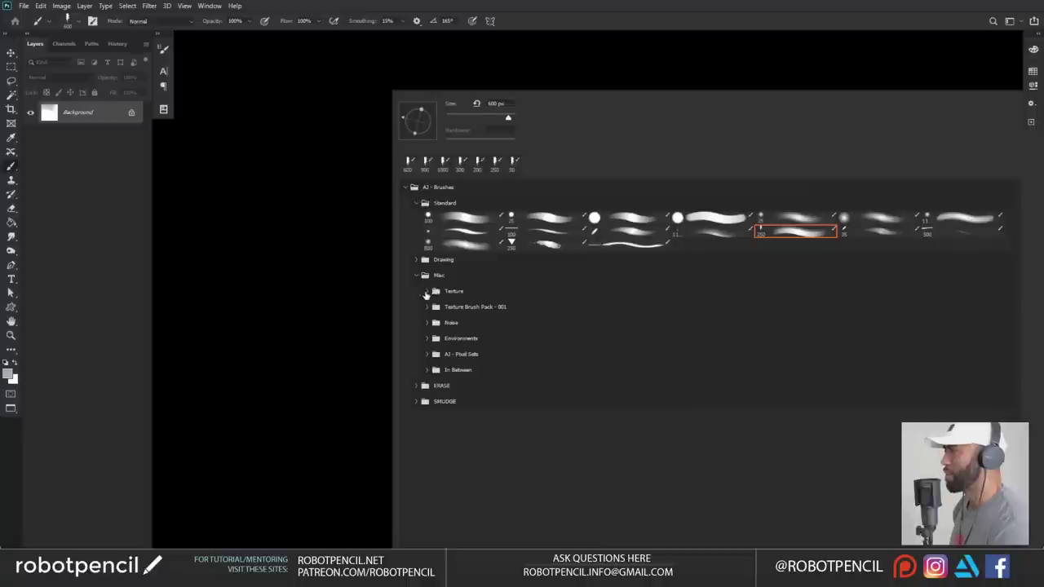
{"action": "left_click", "coordinate": [426, 291]}
{"action": "left_click", "coordinate": [251, 421]}
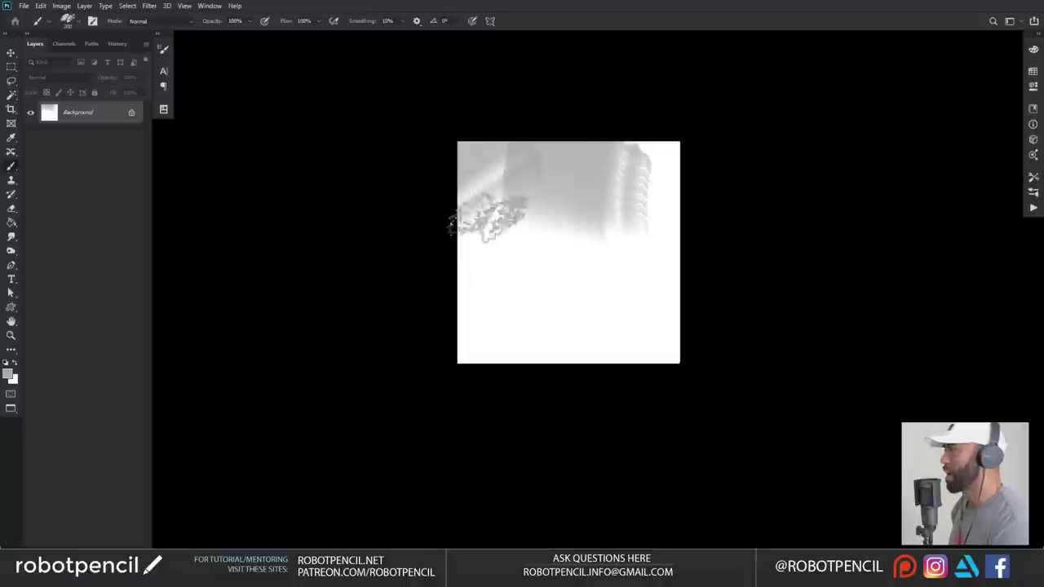
{"action": "mouse_move", "coordinate": [532, 151]}
{"action": "left_mouse_down"}
{"action": "mouse_move", "coordinate": [430, 277]}
{"action": "mouse_move", "coordinate": [610, 191]}
{"action": "mouse_move", "coordinate": [622, 161]}
{"action": "left_mouse_up"}
{"action": "key", "text": "d"}
{"action": "mouse_move", "coordinate": [517, 189]}
{"action": "left_mouse_down"}
{"action": "mouse_move", "coordinate": [571, 375]}
{"action": "mouse_move", "coordinate": [661, 253]}
{"action": "mouse_move", "coordinate": [445, 444]}
{"action": "mouse_move", "coordinate": [693, 220]}
{"action": "mouse_move", "coordinate": [616, 428]}
{"action": "mouse_move", "coordinate": [718, 237]}
{"action": "mouse_move", "coordinate": [579, 98]}
{"action": "mouse_move", "coordinate": [652, 232]}
{"action": "mouse_move", "coordinate": [661, 155]}
{"action": "left_mouse_up"}
- Sample greys from the canvas and cover the whole square with layered, blended grey texture strokes
{"action": "left_click", "coordinate": [618, 200], "text": "alt"}
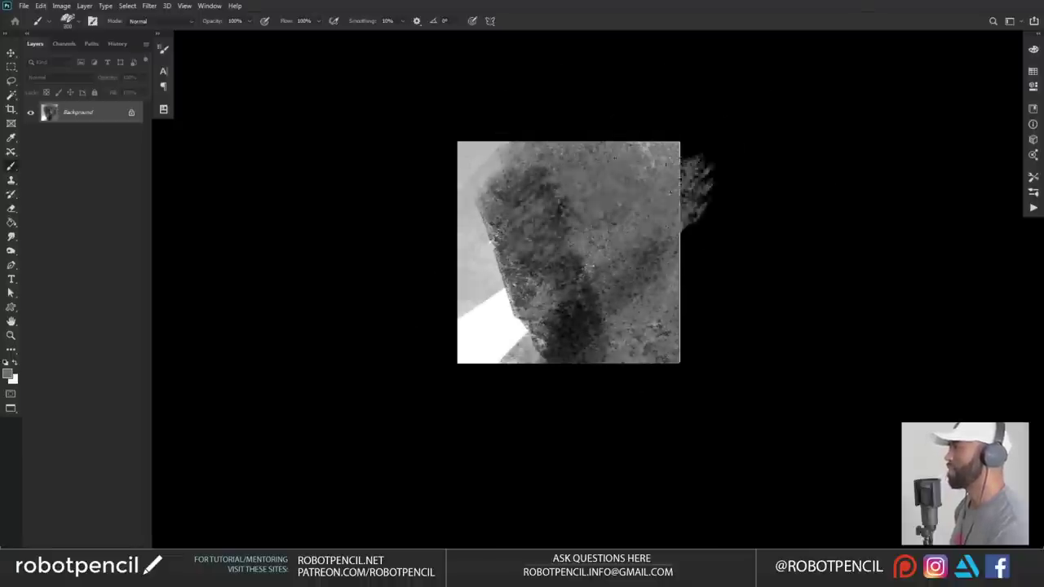
{"action": "mouse_move", "coordinate": [605, 210]}
{"action": "left_mouse_down"}
{"action": "mouse_move", "coordinate": [538, 382]}
{"action": "mouse_move", "coordinate": [569, 346]}
{"action": "mouse_move", "coordinate": [471, 257]}
{"action": "mouse_move", "coordinate": [522, 192]}
{"action": "mouse_move", "coordinate": [538, 265]}
{"action": "left_mouse_up"}
{"action": "key", "text": "["}
{"action": "mouse_move", "coordinate": [496, 152]}
{"action": "left_mouse_down"}
{"action": "mouse_move", "coordinate": [549, 212]}
{"action": "mouse_move", "coordinate": [619, 379]}
{"action": "mouse_move", "coordinate": [708, 265]}
{"action": "mouse_move", "coordinate": [558, 359]}
{"action": "mouse_move", "coordinate": [596, 391]}
{"action": "mouse_move", "coordinate": [713, 277]}
{"action": "mouse_move", "coordinate": [597, 320]}
{"action": "left_mouse_up"}
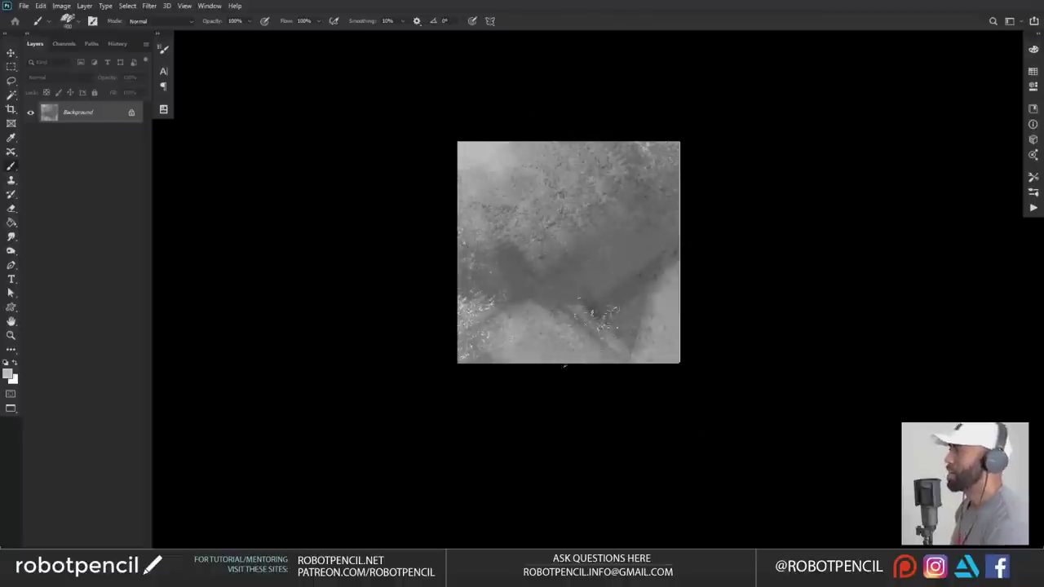
{"action": "mouse_move", "coordinate": [599, 281]}
{"action": "left_mouse_down"}
{"action": "mouse_move", "coordinate": [547, 431]}
{"action": "mouse_move", "coordinate": [699, 244]}
{"action": "mouse_move", "coordinate": [432, 181]}
{"action": "mouse_move", "coordinate": [505, 228]}
{"action": "left_mouse_up"}
- Choose the large jagged brush from the Texture group and paint mottled grey texture over the square's right side
{"action": "right_click", "coordinate": [570, 252]}
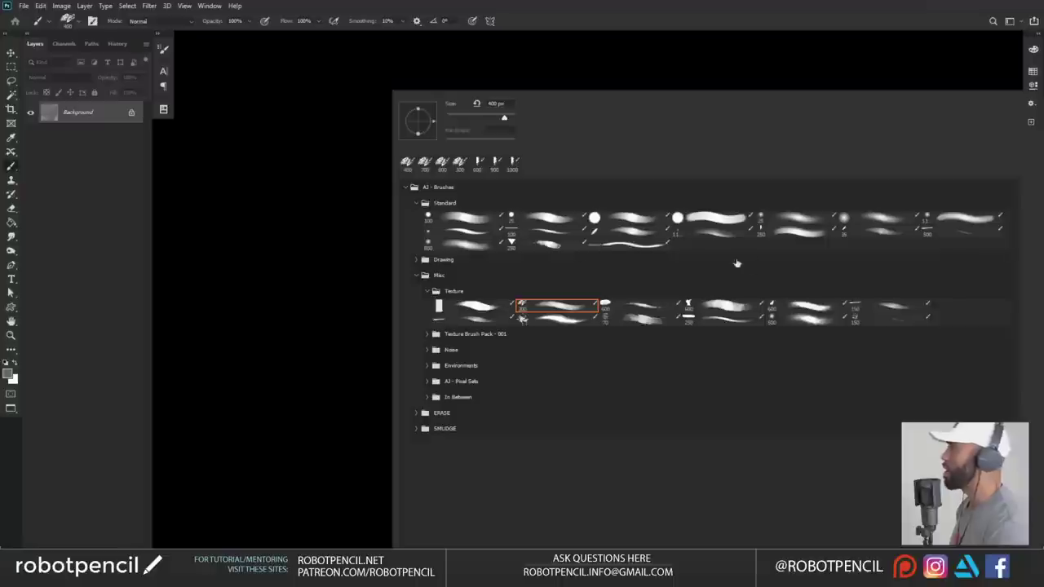
{"action": "double_click", "coordinate": [740, 310]}
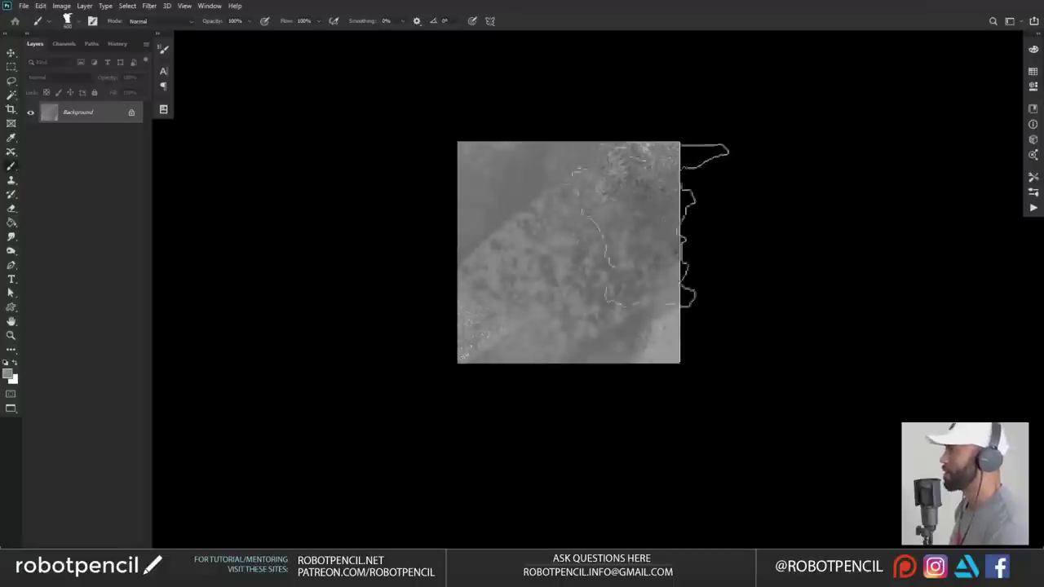
{"action": "mouse_move", "coordinate": [662, 171]}
{"action": "left_mouse_down"}
{"action": "mouse_move", "coordinate": [682, 290]}
{"action": "mouse_move", "coordinate": [675, 372]}
{"action": "left_mouse_up"}
{"action": "left_click", "coordinate": [568, 290], "text": "ctrl"}
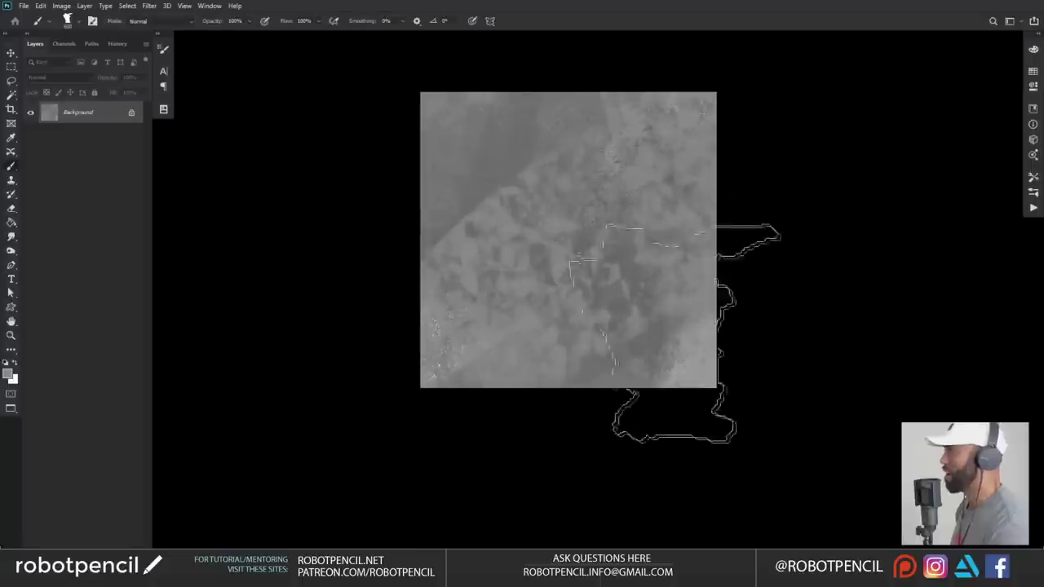
- Switch to a large round speckled brush and paint black grain over the square's right side and lower edge
{"action": "right_click", "coordinate": [676, 300]}
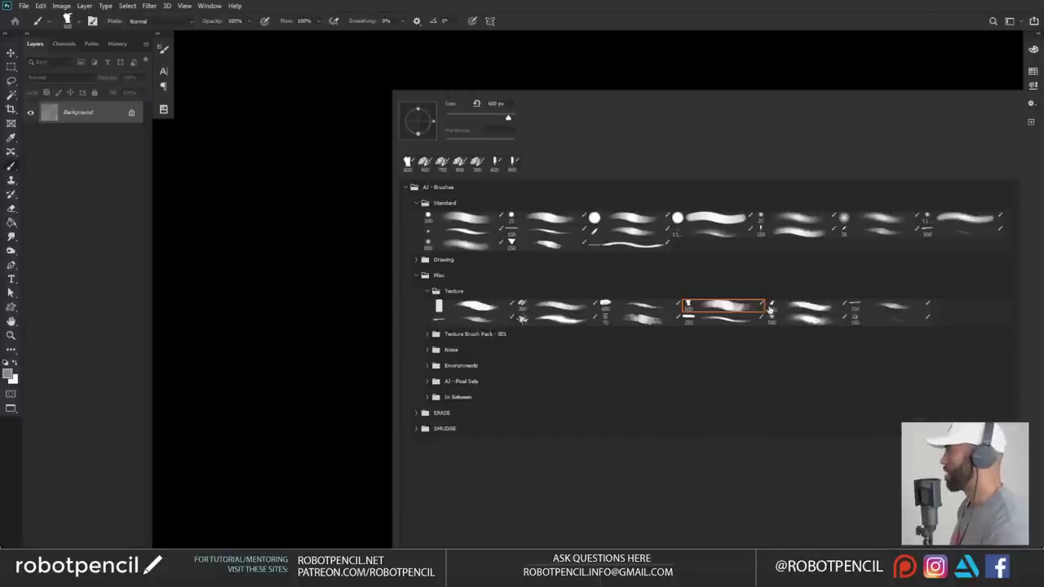
{"action": "key", "text": "Escape"}
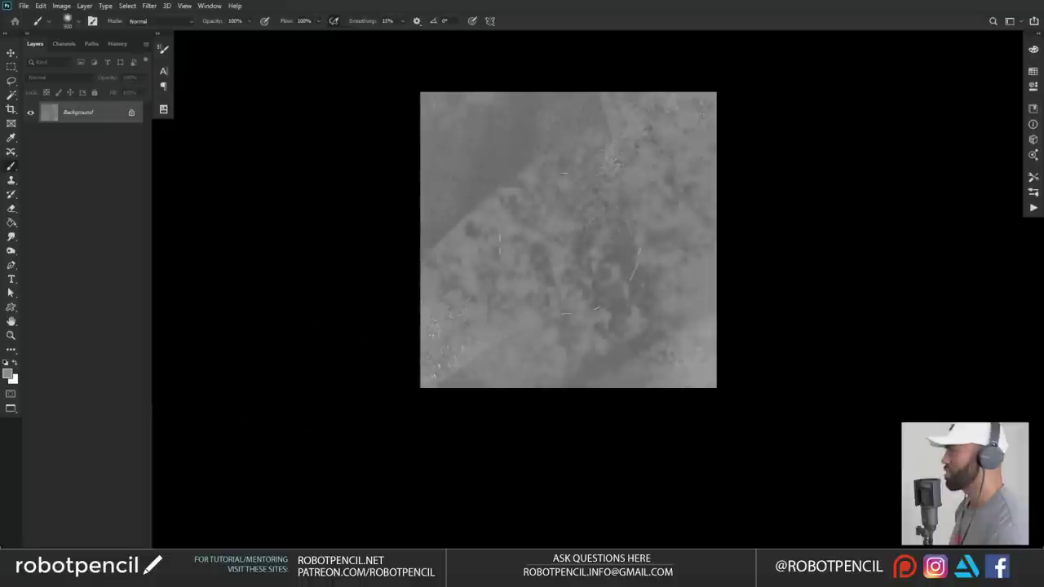
{"action": "mouse_move", "coordinate": [506, 354]}
{"action": "left_mouse_down"}
{"action": "mouse_move", "coordinate": [607, 208]}
{"action": "mouse_move", "coordinate": [638, 106]}
{"action": "mouse_move", "coordinate": [626, 126]}
{"action": "mouse_move", "coordinate": [472, 106]}
{"action": "mouse_move", "coordinate": [734, 187]}
{"action": "mouse_move", "coordinate": [775, 293]}
{"action": "mouse_move", "coordinate": [762, 251]}
{"action": "mouse_move", "coordinate": [595, 210]}
{"action": "left_mouse_up"}
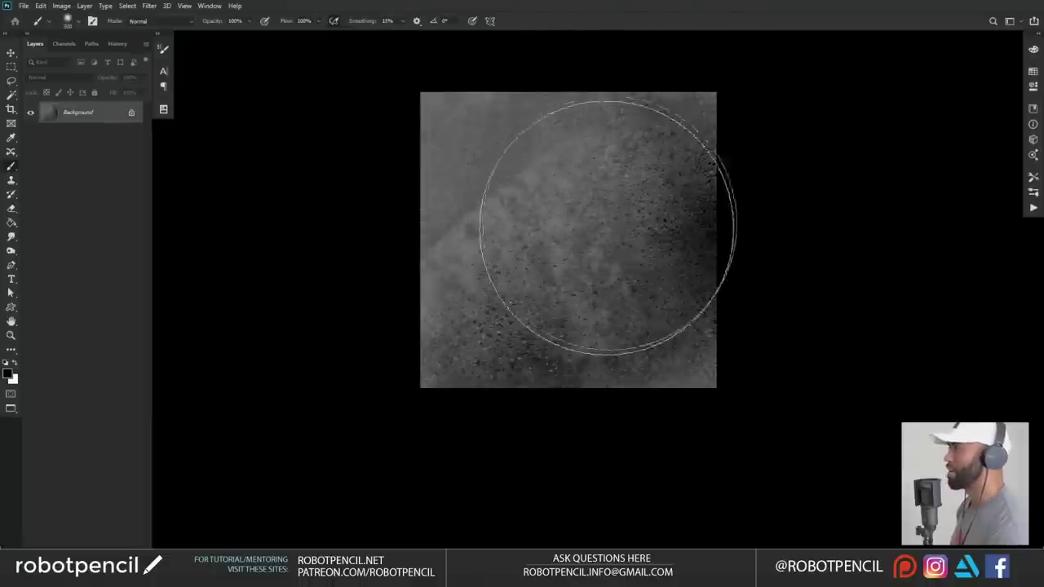
- Choose the streaky multi-line brush from the Texture group, sample a dark grey, and paint crossing dark hatch strokes over the square
{"action": "right_click", "coordinate": [536, 315]}
{"action": "double_click", "coordinate": [645, 319]}
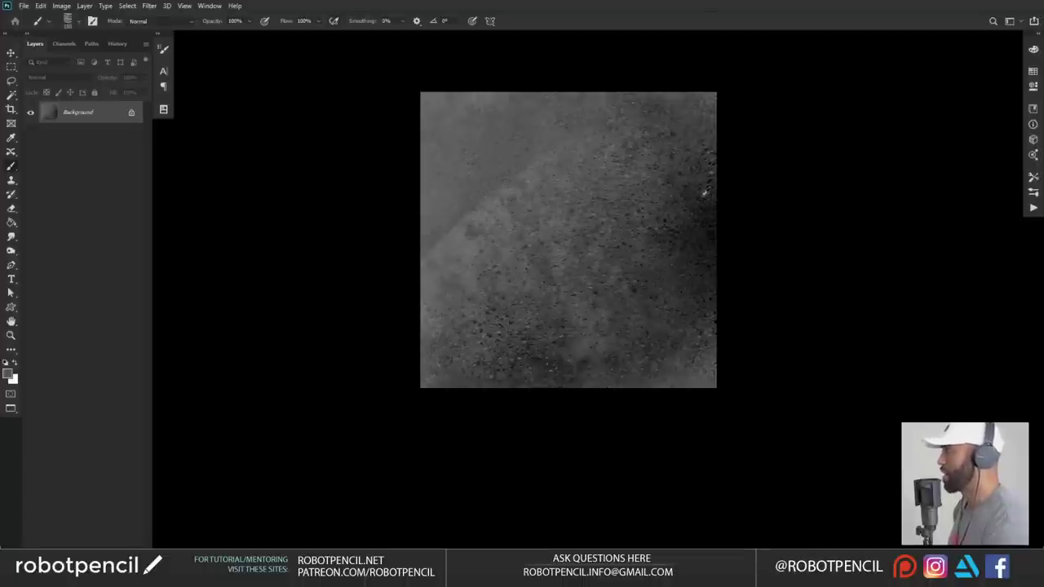
{"action": "left_click", "coordinate": [705, 192], "text": "alt"}
{"action": "left_click_drag", "start_coordinate": [693, 204], "coordinate": [448, 347]}
{"action": "left_click_drag", "start_coordinate": [405, 187], "coordinate": [521, 322]}
{"action": "left_click_drag", "start_coordinate": [402, 297], "coordinate": [602, 276]}
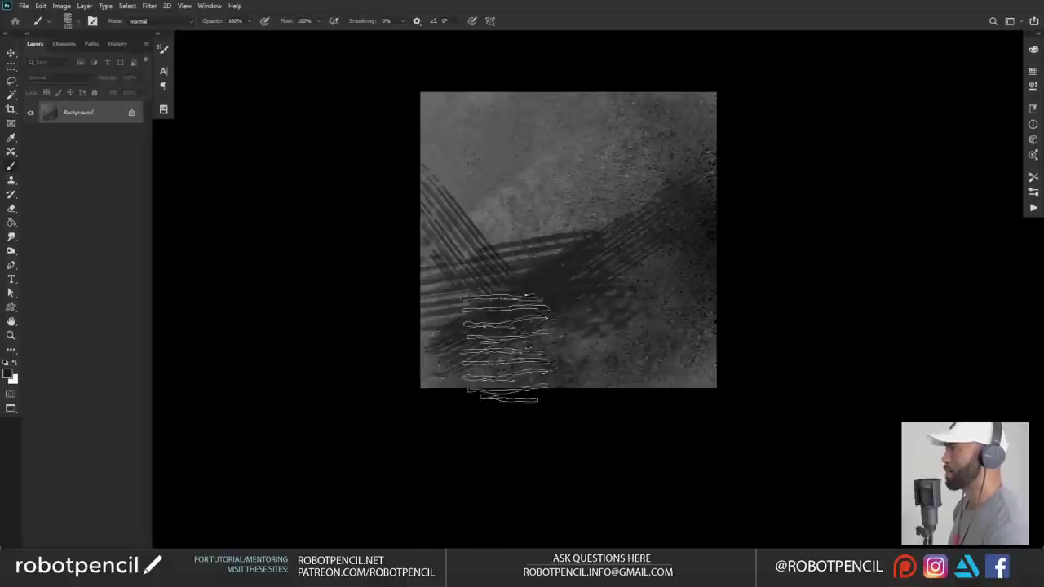
{"action": "left_click_drag", "start_coordinate": [505, 348], "coordinate": [506, 380]}
- Try lighter grey hatch strokes across the dark ones, and undo them along with the last dark strokes
{"action": "left_click", "coordinate": [471, 196], "text": "alt"}
{"action": "mouse_move", "coordinate": [480, 224]}
{"action": "left_mouse_down"}
{"action": "mouse_move", "coordinate": [443, 326]}
{"action": "mouse_move", "coordinate": [636, 325]}
{"action": "left_mouse_up"}
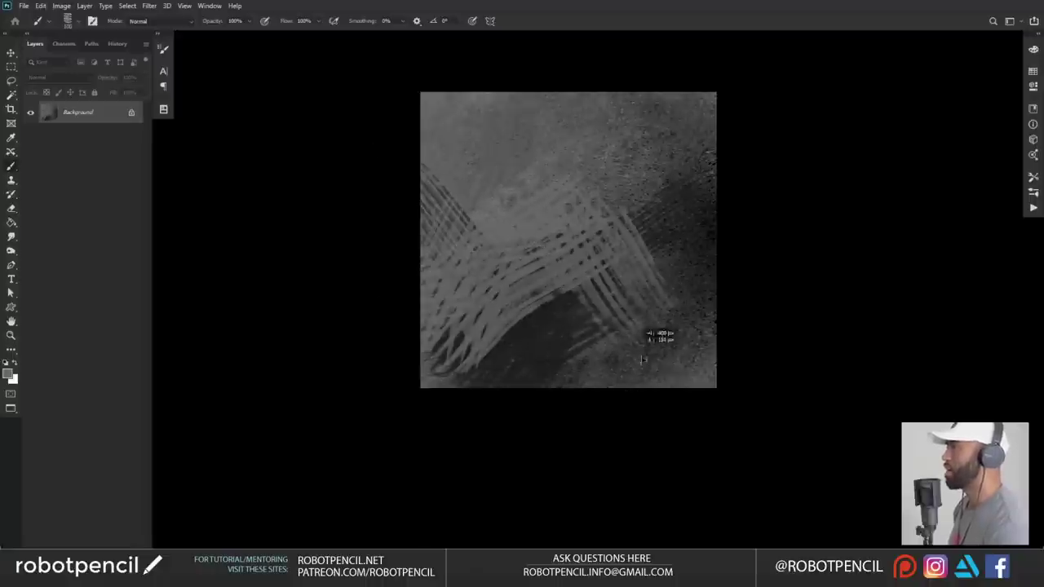
{"action": "left_click_drag", "start_coordinate": [642, 360], "coordinate": [632, 364]}
{"action": "left_click", "coordinate": [509, 214]}
{"action": "key", "text": "ctrl+z"}
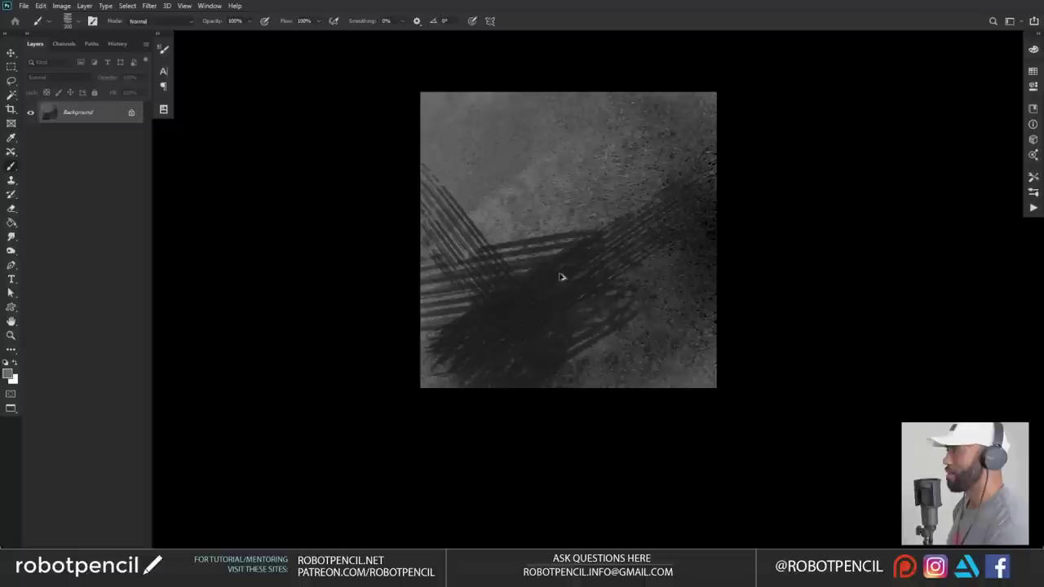
{"action": "key", "text": "ctrl+z"}
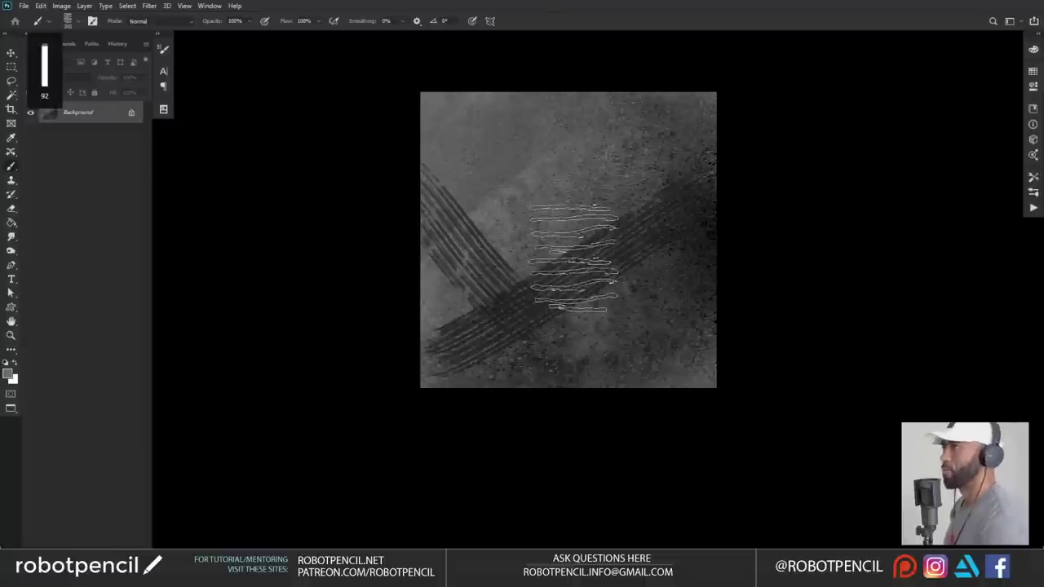
- Cross-hatch the whole square with mid-grey multi-line strokes, covering most of the dark streaks
{"action": "mouse_move", "coordinate": [562, 281]}
{"action": "left_mouse_down"}
{"action": "mouse_move", "coordinate": [561, 269]}
{"action": "mouse_move", "coordinate": [579, 262]}
{"action": "mouse_move", "coordinate": [565, 341]}
{"action": "left_mouse_up"}
{"action": "mouse_move", "coordinate": [476, 314]}
{"action": "left_mouse_down"}
{"action": "mouse_move", "coordinate": [653, 228]}
{"action": "mouse_move", "coordinate": [482, 343]}
{"action": "left_mouse_up"}
{"action": "key", "text": "ctrl+z"}
{"action": "left_click_drag", "start_coordinate": [559, 303], "coordinate": [745, 319]}
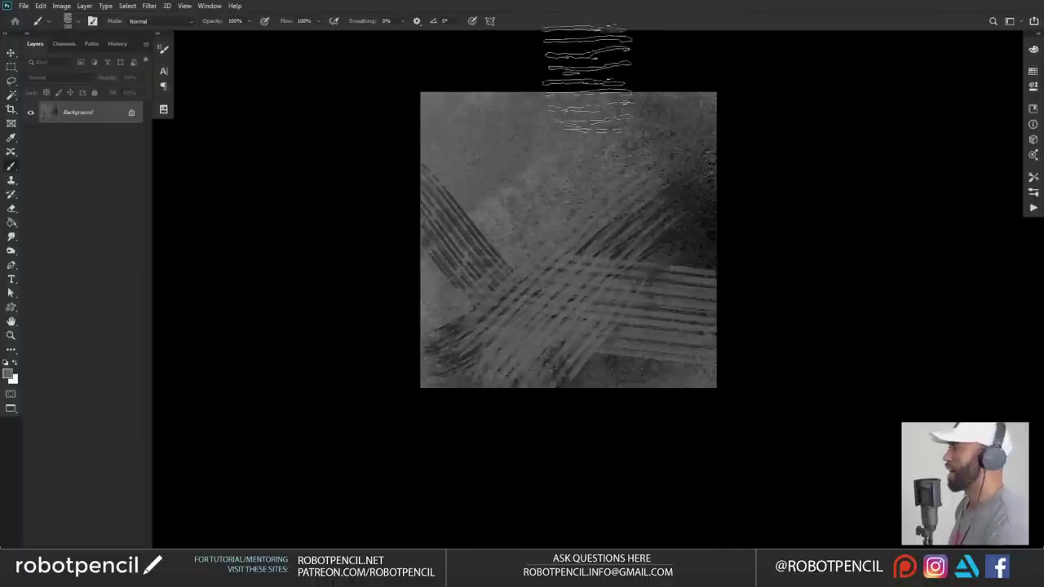
{"action": "mouse_move", "coordinate": [471, 235]}
{"action": "left_mouse_down"}
{"action": "mouse_move", "coordinate": [664, 133]}
{"action": "mouse_move", "coordinate": [654, 326]}
{"action": "left_mouse_up"}
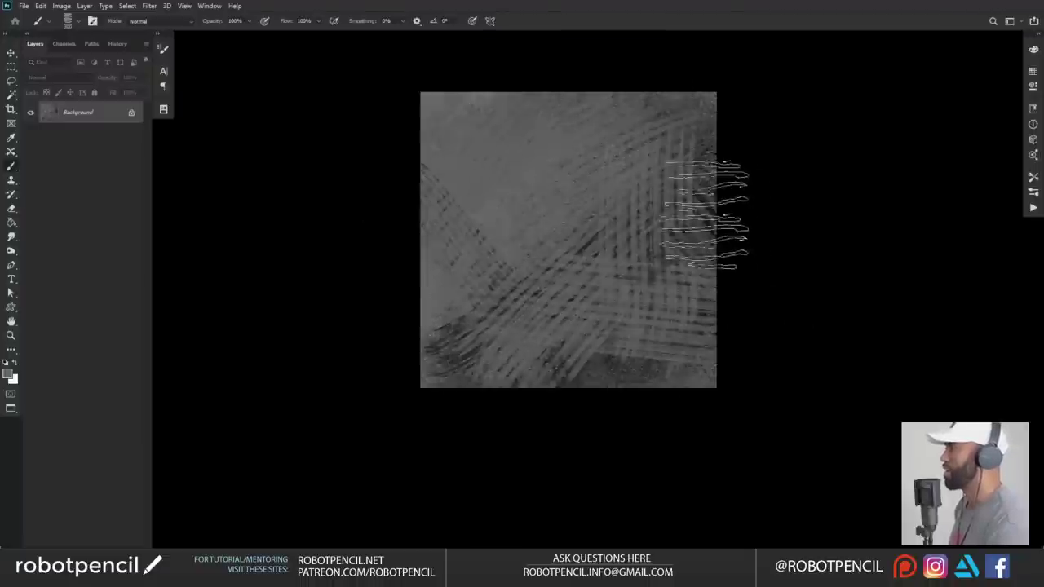
{"action": "left_click_drag", "start_coordinate": [708, 214], "coordinate": [440, 407]}
{"action": "mouse_move", "coordinate": [593, 208]}
{"action": "left_mouse_down"}
{"action": "mouse_move", "coordinate": [396, 198]}
{"action": "mouse_move", "coordinate": [680, 93]}
{"action": "mouse_move", "coordinate": [587, 375]}
{"action": "mouse_move", "coordinate": [708, 399]}
{"action": "left_mouse_up"}
- Sample a darker grey near the square's lower edge and hatch curved strokes over its lower half
{"action": "left_click", "coordinate": [618, 364], "text": "alt"}
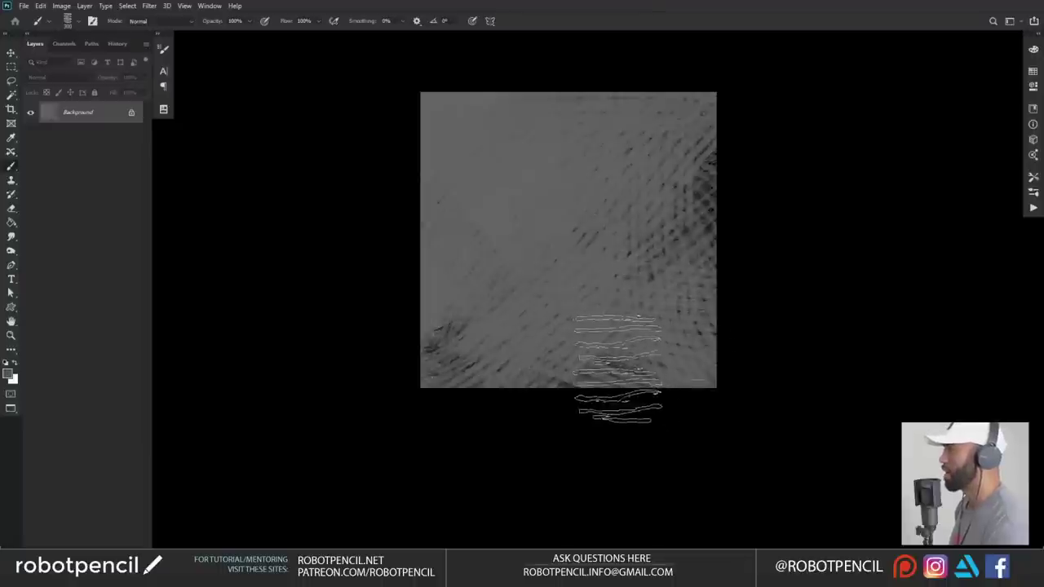
{"action": "left_click", "coordinate": [619, 364], "text": "alt"}
{"action": "mouse_move", "coordinate": [624, 362]}
{"action": "left_mouse_down"}
{"action": "mouse_move", "coordinate": [508, 424]}
{"action": "mouse_move", "coordinate": [504, 293]}
{"action": "mouse_move", "coordinate": [584, 368]}
{"action": "left_mouse_up"}
- Choose the speckled round Texture brush, reset the colours to default, enlarge the brush, and paint dark grain over the whole square
{"action": "right_click", "coordinate": [563, 241]}
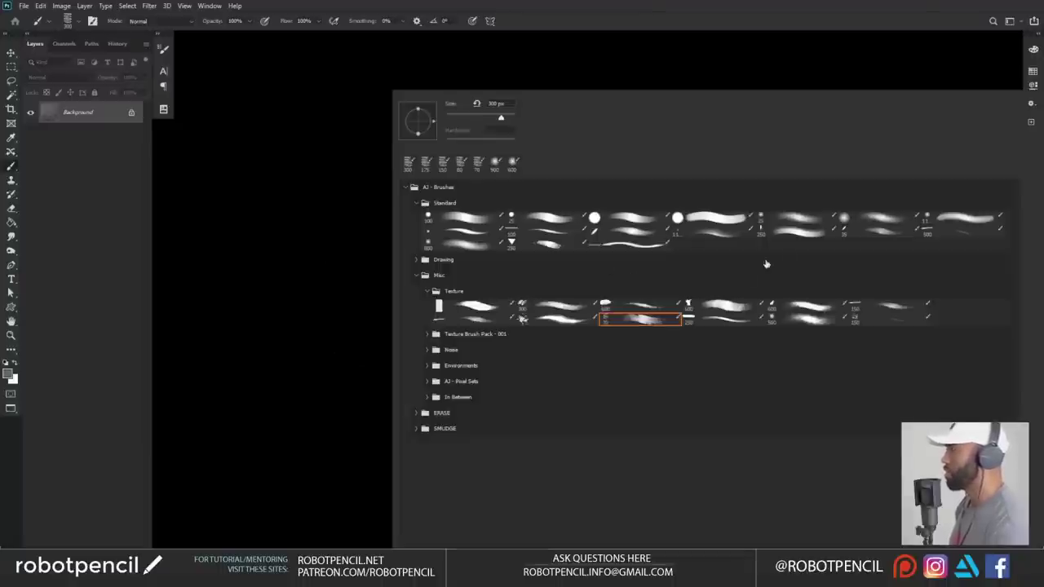
{"action": "left_click", "coordinate": [255, 462]}
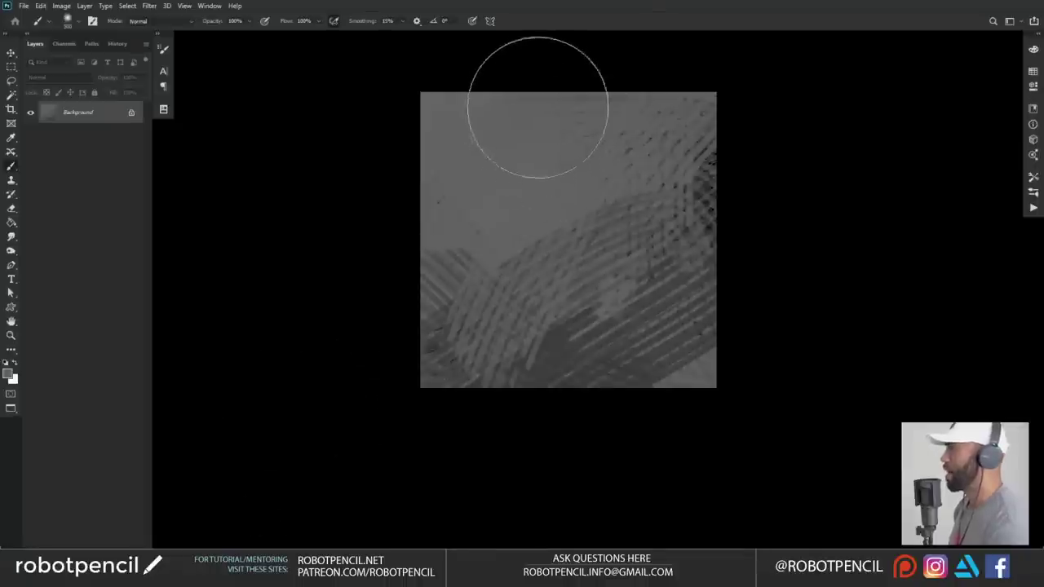
{"action": "key", "text": "]"}
{"action": "key", "text": "d"}
{"action": "key", "text": "]"}
{"action": "key", "text": "]"}
{"action": "key", "text": "]"}
{"action": "left_click_drag", "start_coordinate": [505, 110], "coordinate": [730, 114]}
{"action": "key", "text": "bracketright"}
{"action": "key", "text": "bracketright"}
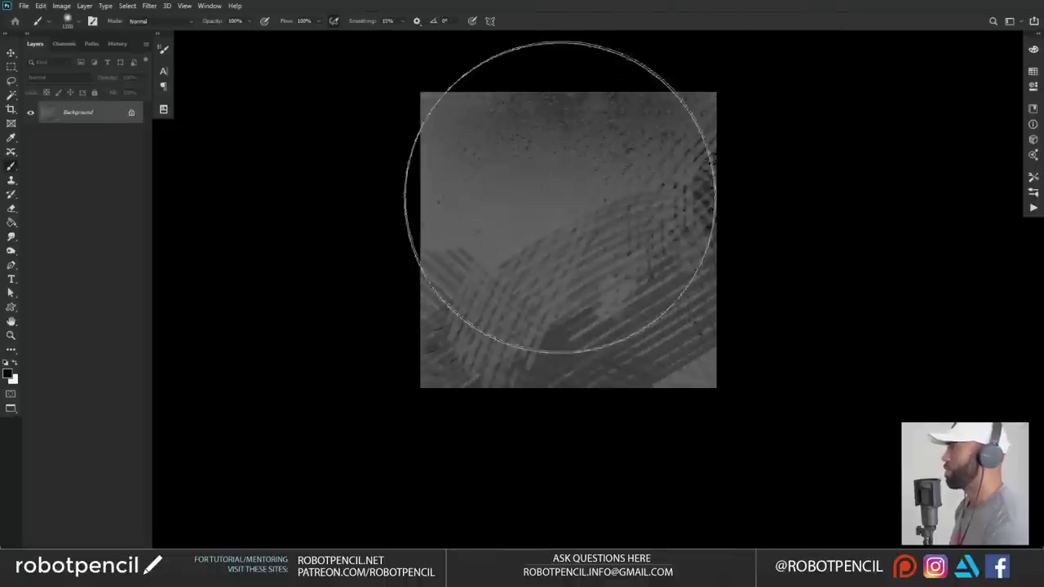
{"action": "mouse_move", "coordinate": [695, 259]}
{"action": "left_mouse_down"}
{"action": "mouse_move", "coordinate": [582, 183]}
{"action": "mouse_move", "coordinate": [617, 166]}
{"action": "mouse_move", "coordinate": [631, 469]}
{"action": "mouse_move", "coordinate": [422, 358]}
{"action": "mouse_move", "coordinate": [791, 245]}
{"action": "mouse_move", "coordinate": [578, 175]}
{"action": "mouse_move", "coordinate": [482, 203]}
{"action": "mouse_move", "coordinate": [389, 263]}
{"action": "left_mouse_up"}
- Reduce the brush to 600 px, sample greys from the canvas, and soften the grain across the square and its upper right corner
{"action": "key", "text": "bracketleft"}
{"action": "key", "text": "bracketleft"}
{"action": "key", "text": "bracketleft"}
{"action": "key", "text": "bracketleft"}
{"action": "left_click", "coordinate": [479, 110], "text": "alt"}
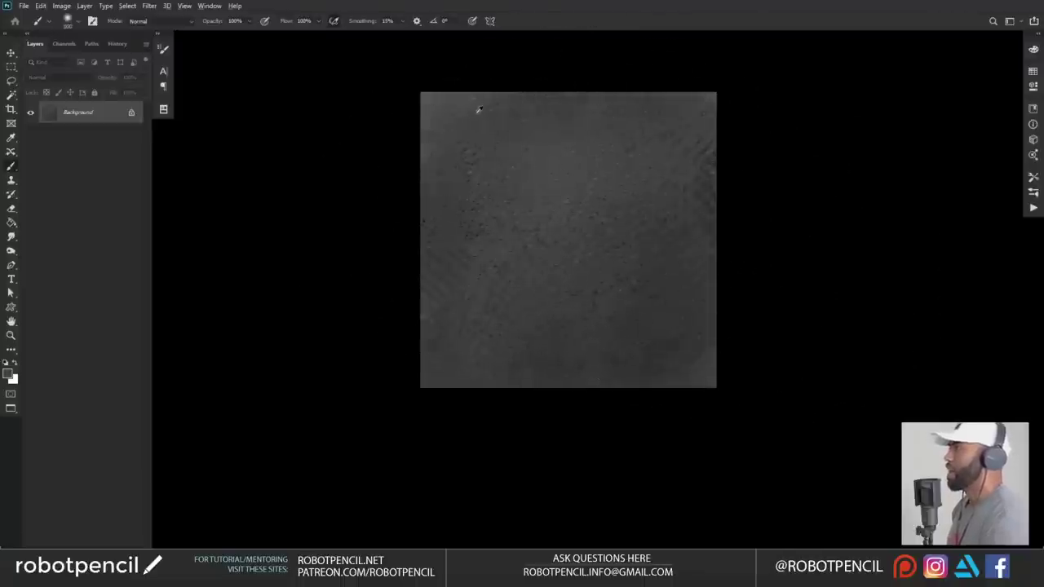
{"action": "mouse_move", "coordinate": [469, 97]}
{"action": "left_mouse_down"}
{"action": "mouse_move", "coordinate": [415, 252]}
{"action": "mouse_move", "coordinate": [671, 284]}
{"action": "mouse_move", "coordinate": [769, 285]}
{"action": "mouse_move", "coordinate": [759, 275]}
{"action": "left_mouse_up"}
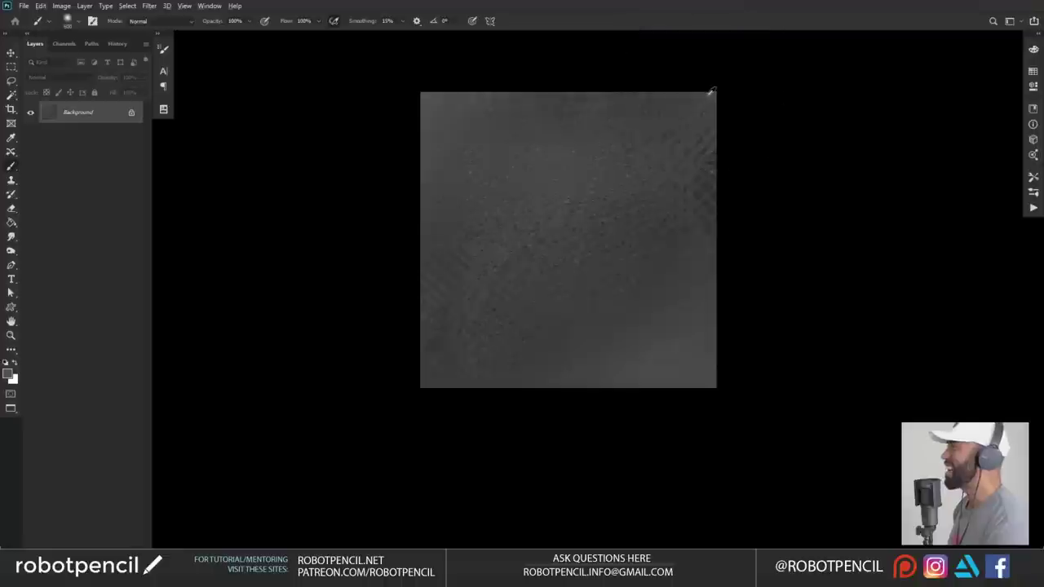
{"action": "mouse_move", "coordinate": [710, 93]}
{"action": "left_mouse_down"}
{"action": "mouse_move", "coordinate": [501, 353]}
{"action": "mouse_move", "coordinate": [745, 161]}
{"action": "mouse_move", "coordinate": [377, 400]}
{"action": "mouse_move", "coordinate": [713, 154]}
{"action": "left_mouse_up"}
- Switch to the Gradient tool and reset the colours to default
{"action": "key", "text": "g"}
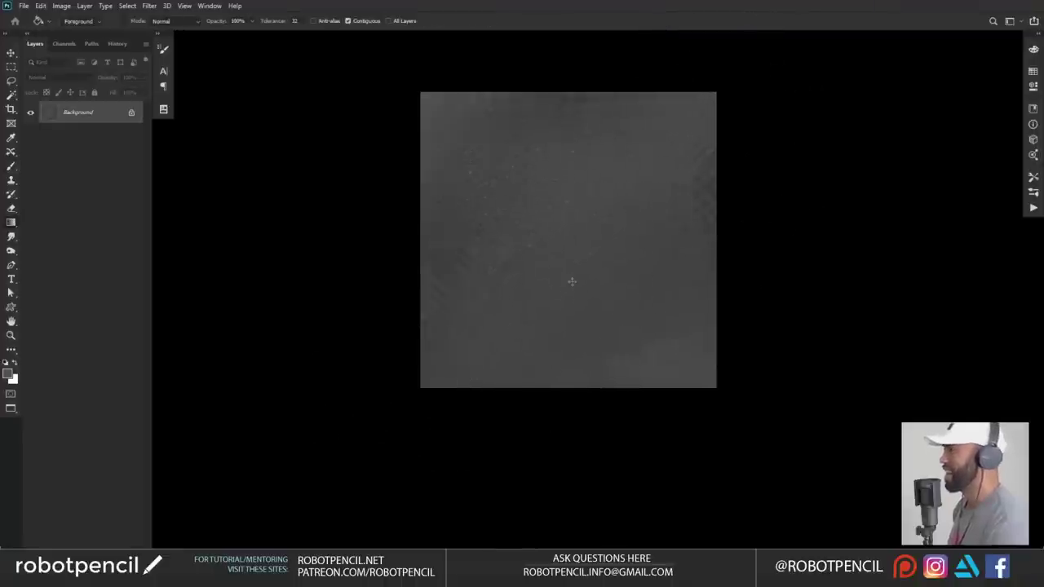
{"action": "key", "text": "shift+g"}
{"action": "key", "text": "d"}
- Try short vertical gradients with the current multicoloured preset across the middle of the square, and undo them
{"action": "left_click_drag", "start_coordinate": [575, 283], "coordinate": [580, 233]}
{"action": "left_click_drag", "start_coordinate": [580, 249], "coordinate": [582, 229]}
{"action": "key", "text": "ctrl+z"}
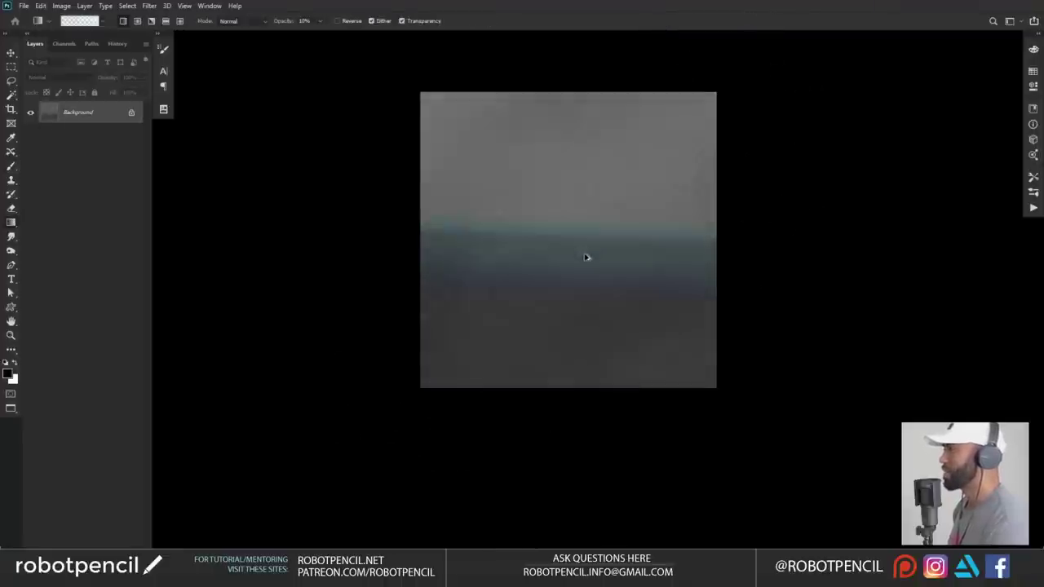
{"action": "key", "text": "ctrl+z"}
{"action": "key", "text": "ctrl+z"}
- Set the gradient to the Foreground to Transparent preset
{"action": "left_click", "coordinate": [86, 22]}
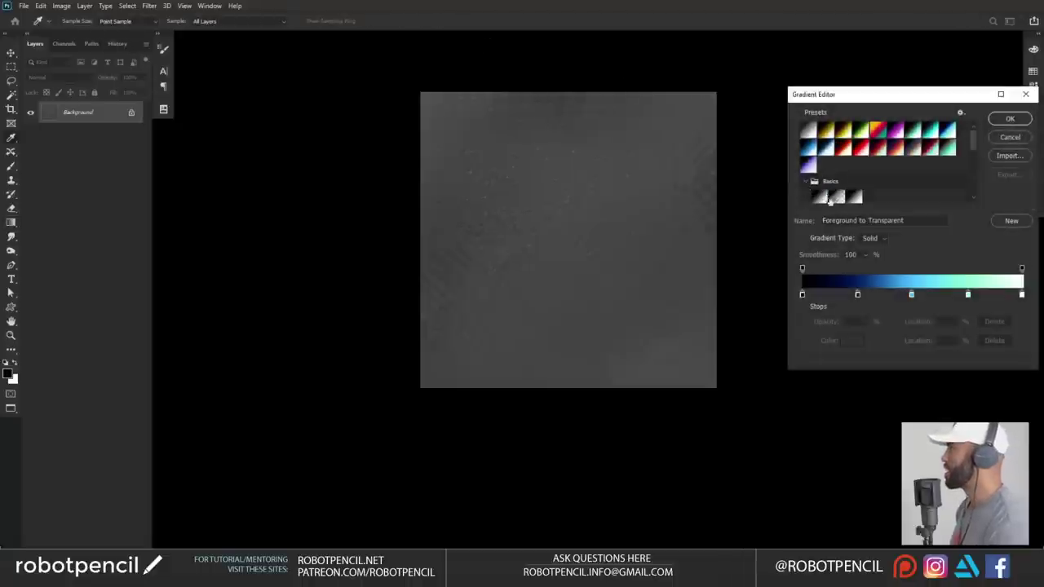
{"action": "left_click", "coordinate": [830, 200]}
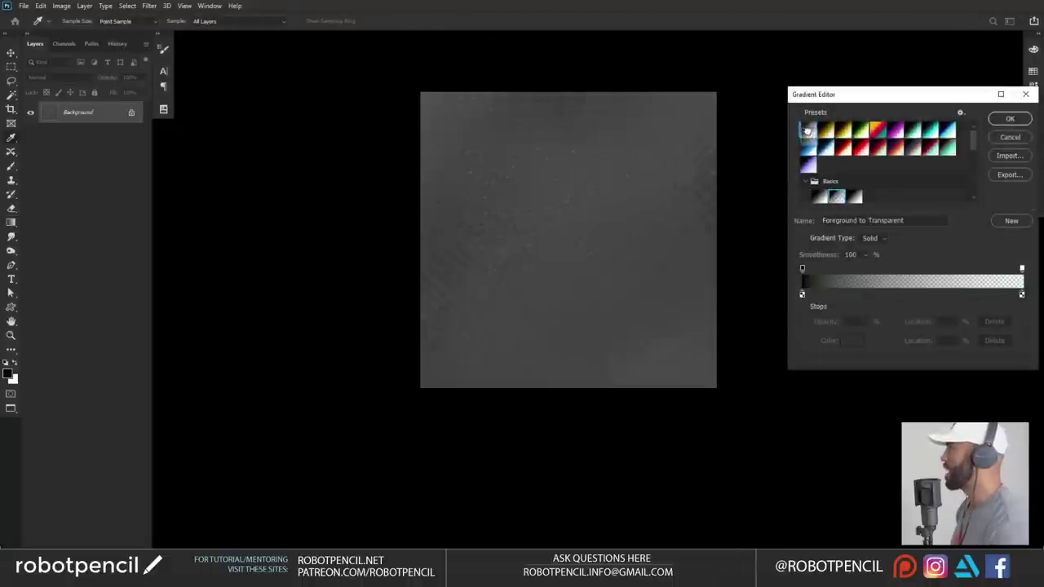
{"action": "left_click_drag", "start_coordinate": [807, 130], "coordinate": [807, 131]}
{"action": "left_click", "coordinate": [1010, 120]}
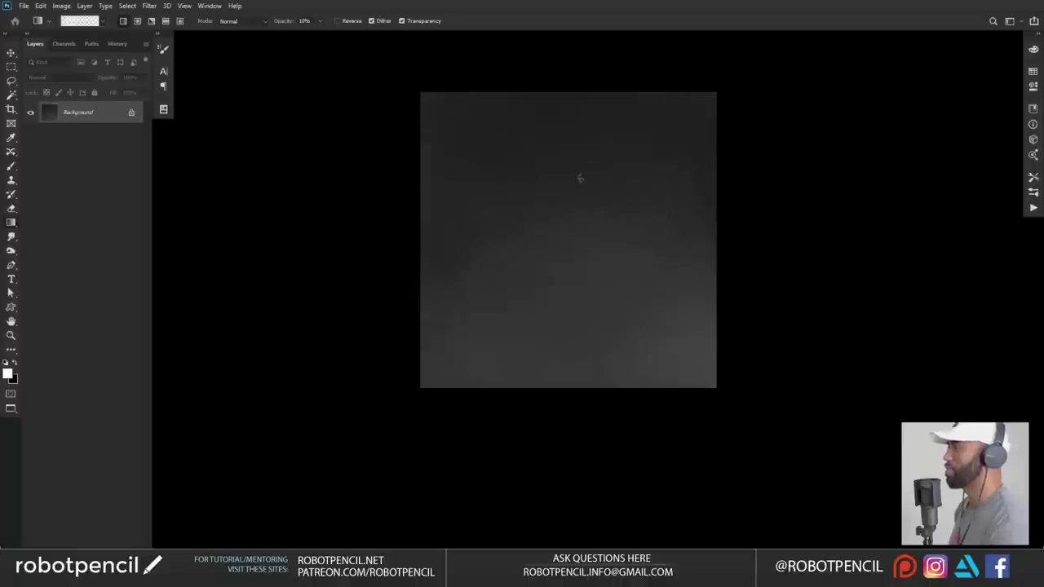
- Layer black and white transparent gradients from the square's edges at 10% opacity, undoing the last one
{"action": "left_click_drag", "start_coordinate": [607, 110], "coordinate": [580, 296]}
{"action": "left_click_drag", "start_coordinate": [417, 255], "coordinate": [626, 235]}
{"action": "left_click_drag", "start_coordinate": [715, 227], "coordinate": [603, 226]}
{"action": "key", "text": "ctrl+z"}
- Choose the thin angled flat brush from the Texture group and paint soft grey strokes over the square's upper left
{"action": "key", "text": "b"}
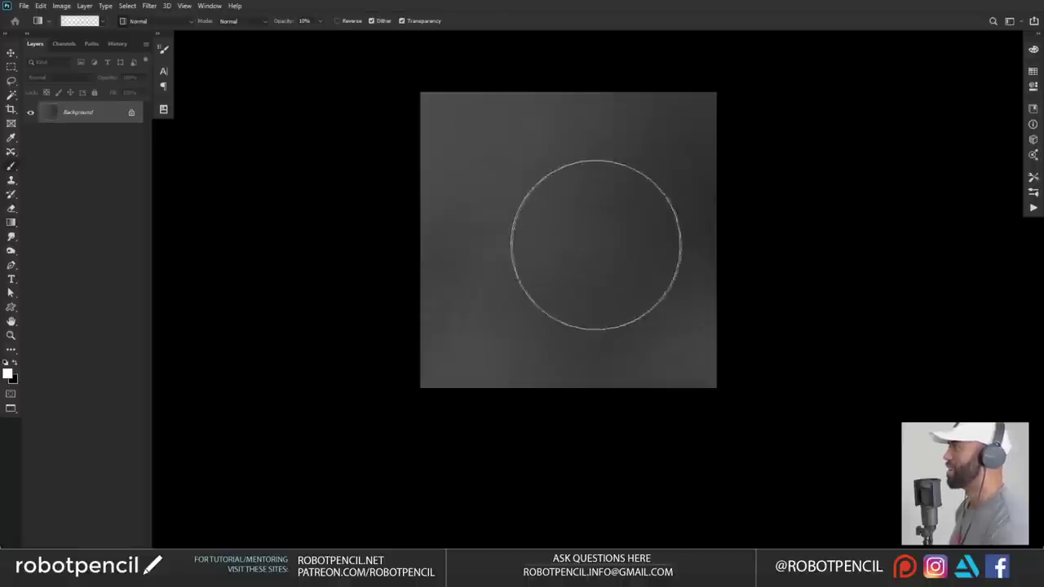
{"action": "right_click", "coordinate": [554, 333]}
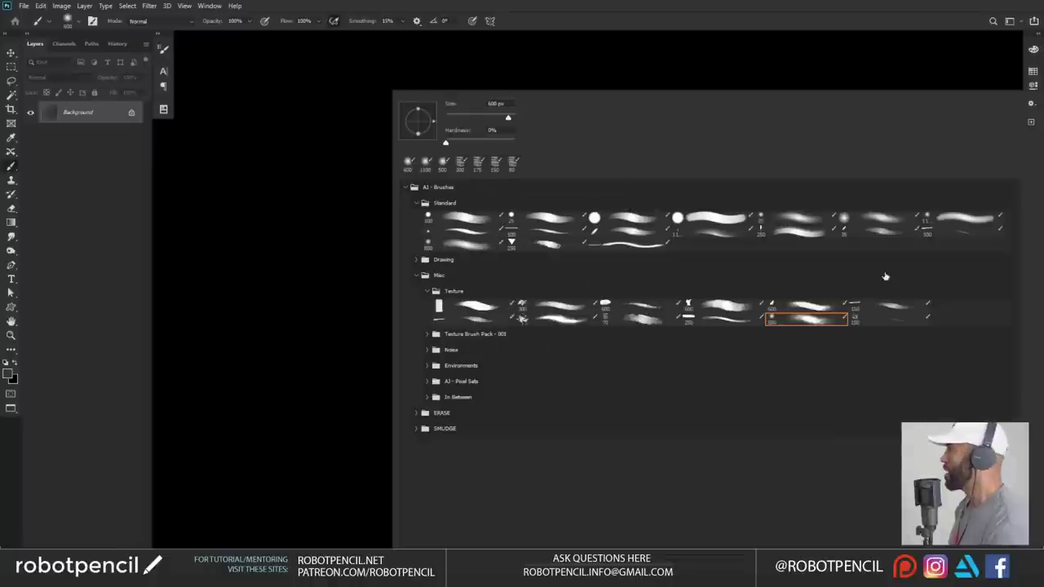
{"action": "left_click", "coordinate": [890, 307]}
{"action": "left_click", "coordinate": [329, 310]}
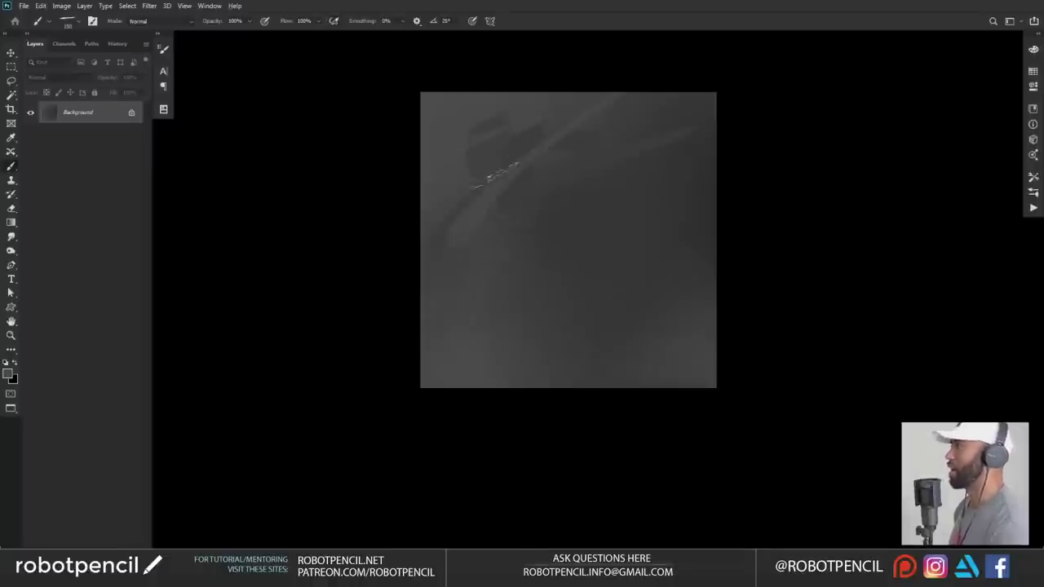
{"action": "left_click_drag", "start_coordinate": [495, 175], "coordinate": [526, 269]}
- Enlarge the flat brush and paint broad grey strokes across the square's centre and lower right
{"action": "key", "text": "]"}
{"action": "key", "text": "]"}
{"action": "key", "text": "]"}
{"action": "key", "text": "]"}
{"action": "key", "text": "]"}
{"action": "key", "text": "]"}
{"action": "key", "text": "]"}
{"action": "left_click_drag", "start_coordinate": [582, 327], "coordinate": [651, 290]}
- Reduce the flat brush to 125 px and blend grey strokes over the square's lower edge and right side
{"action": "key", "text": "["}
{"action": "key", "text": "["}
{"action": "key", "text": "["}
{"action": "key", "text": "["}
{"action": "key", "text": "["}
{"action": "key", "text": "["}
{"action": "key", "text": "["}
{"action": "key", "text": "["}
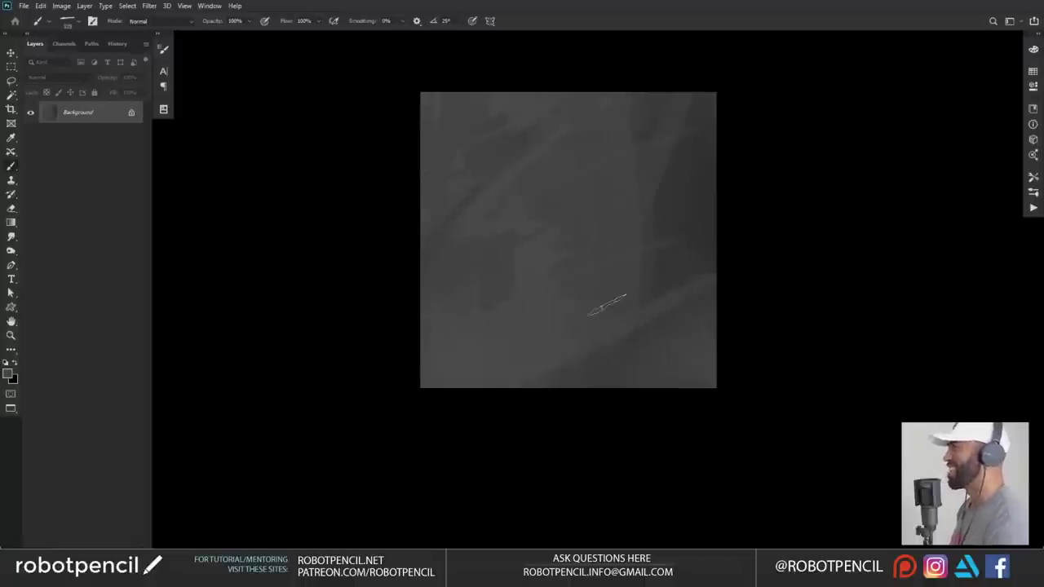
{"action": "mouse_move", "coordinate": [773, 360]}
{"action": "left_mouse_down"}
{"action": "mouse_move", "coordinate": [640, 349]}
{"action": "mouse_move", "coordinate": [512, 390]}
{"action": "left_mouse_up"}
{"action": "left_click_drag", "start_coordinate": [684, 197], "coordinate": [714, 301]}
{"action": "left_click_drag", "start_coordinate": [670, 244], "coordinate": [522, 289]}
- Sample the dark grey at the right side and paint a dark, angled stroke at the square's lower left, undoing the first attempt
{"action": "left_click", "coordinate": [686, 197], "text": "alt"}
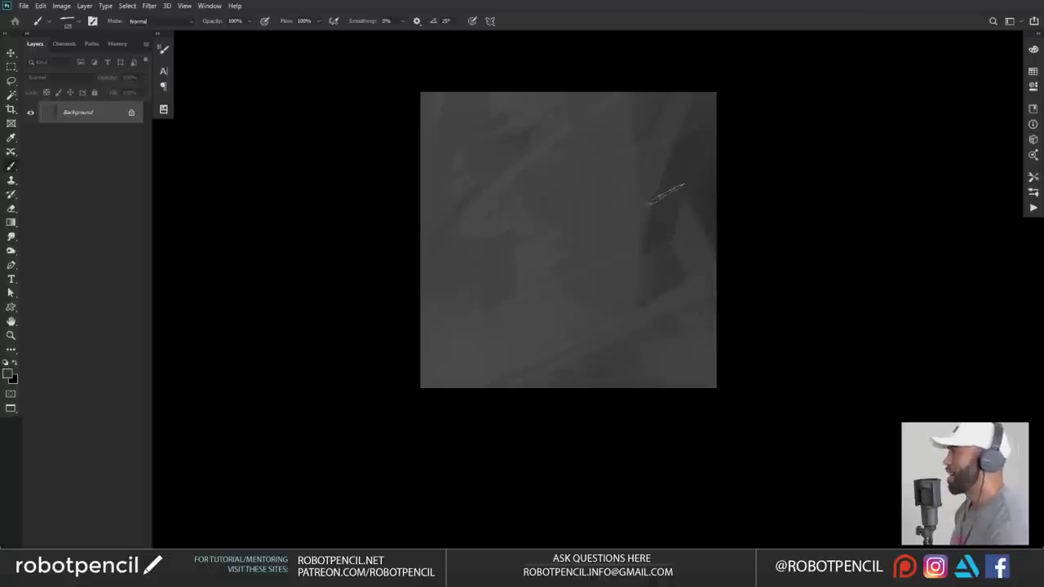
{"action": "left_click_drag", "start_coordinate": [673, 191], "coordinate": [384, 326]}
{"action": "key", "text": "ctrl+z"}
{"action": "mouse_move", "coordinate": [380, 209]}
{"action": "left_mouse_down"}
{"action": "mouse_move", "coordinate": [516, 268]}
{"action": "mouse_move", "coordinate": [424, 398]}
{"action": "left_mouse_up"}
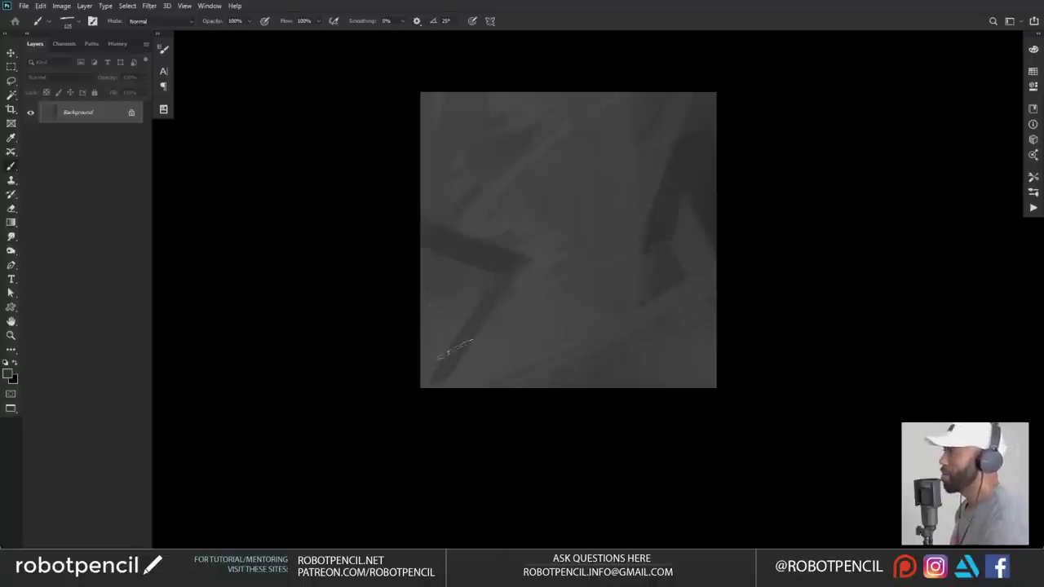
- Sample a lighter grey and paint over the dark shapes at the left, right and lower edges of the square
{"action": "left_click", "coordinate": [522, 201], "text": "alt"}
{"action": "mouse_move", "coordinate": [516, 222]}
{"action": "left_mouse_down"}
{"action": "mouse_move", "coordinate": [510, 267]}
{"action": "mouse_move", "coordinate": [401, 216]}
{"action": "left_mouse_up"}
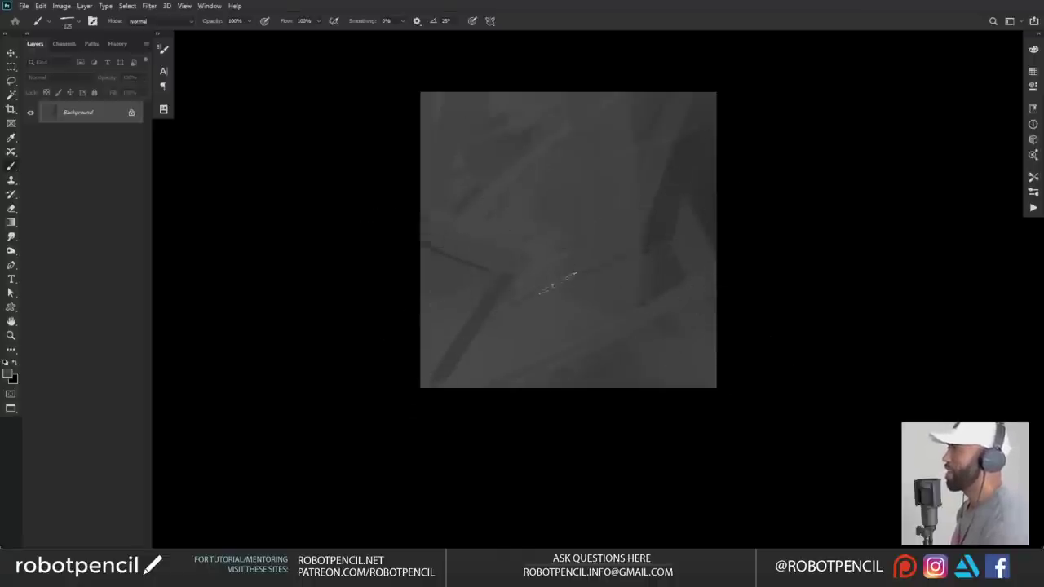
{"action": "left_click_drag", "start_coordinate": [700, 99], "coordinate": [633, 272]}
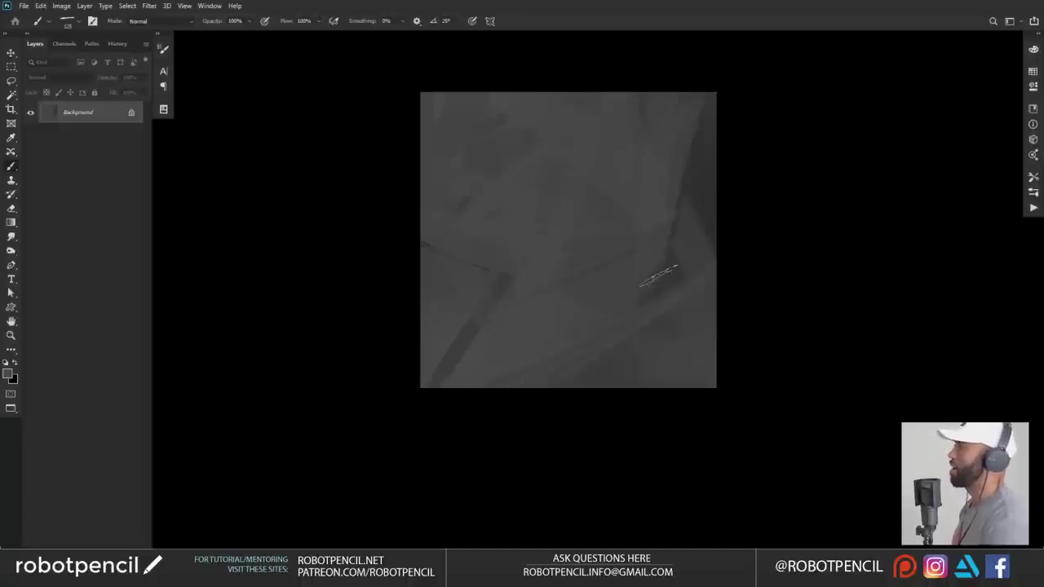
{"action": "mouse_move", "coordinate": [636, 261]}
{"action": "left_mouse_down"}
{"action": "mouse_move", "coordinate": [682, 308]}
{"action": "mouse_move", "coordinate": [525, 388]}
{"action": "mouse_move", "coordinate": [623, 299]}
{"action": "mouse_move", "coordinate": [591, 448]}
{"action": "left_mouse_up"}
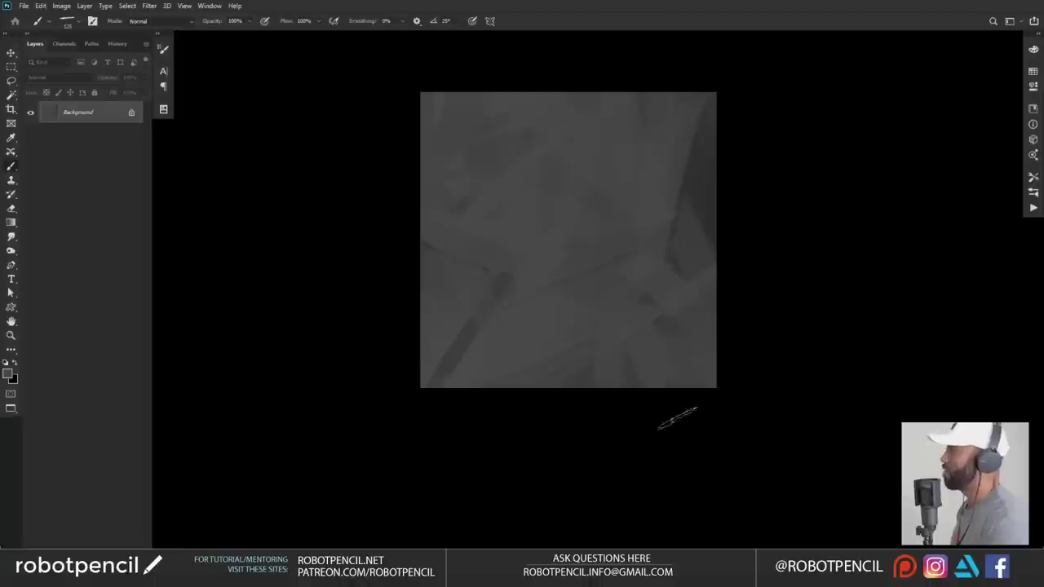
{"action": "left_click_drag", "start_coordinate": [698, 133], "coordinate": [701, 224]}
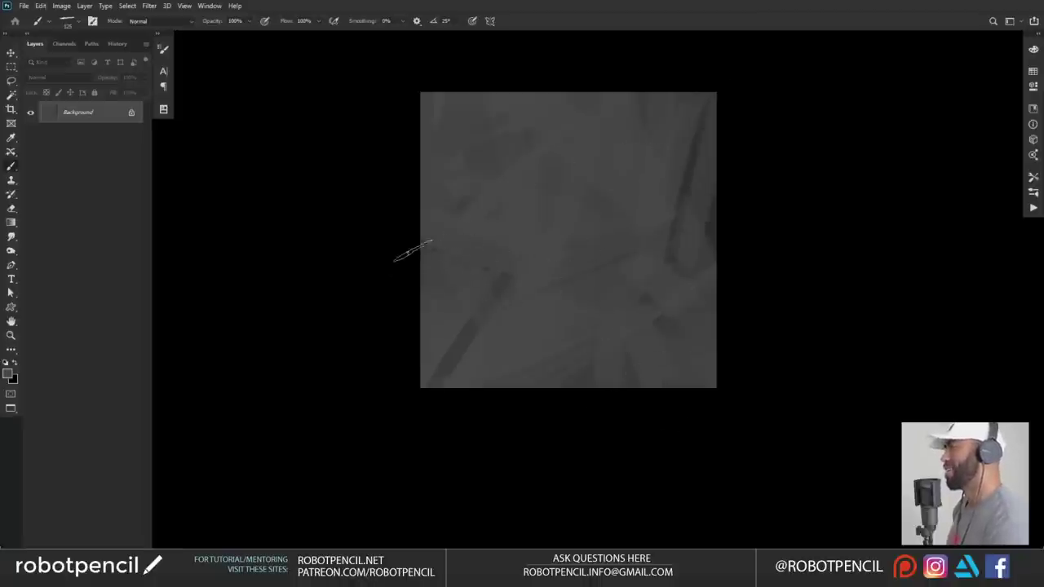
- Try a black stroke at the square's left edge using the default colours, and undo it
{"action": "key", "text": "d"}
{"action": "mouse_move", "coordinate": [393, 254]}
{"action": "left_mouse_down"}
{"action": "mouse_move", "coordinate": [499, 282]}
{"action": "mouse_move", "coordinate": [403, 354]}
{"action": "left_mouse_up"}
{"action": "key", "text": "ctrl+z"}
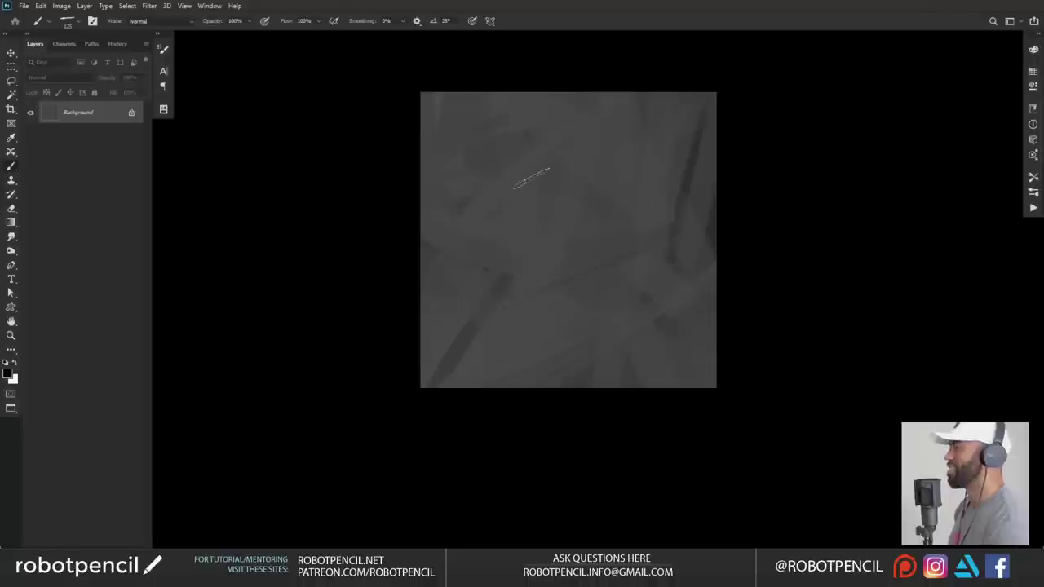
- Sample a mid grey from the canvas and blend it over the remaining dark streaks at the right and lower left
{"action": "left_click", "coordinate": [482, 239], "text": "alt"}
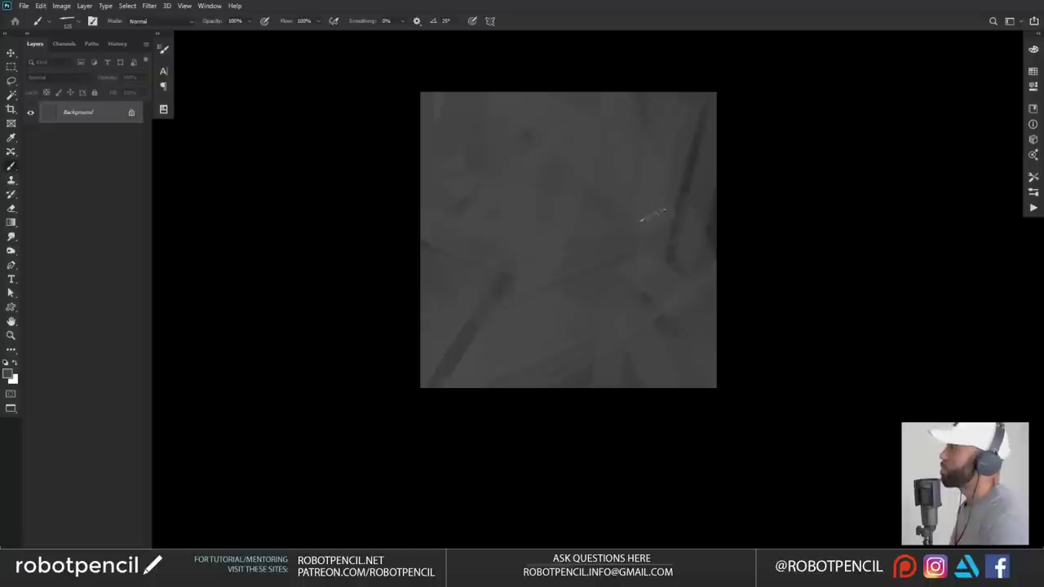
{"action": "left_click_drag", "start_coordinate": [698, 144], "coordinate": [673, 263]}
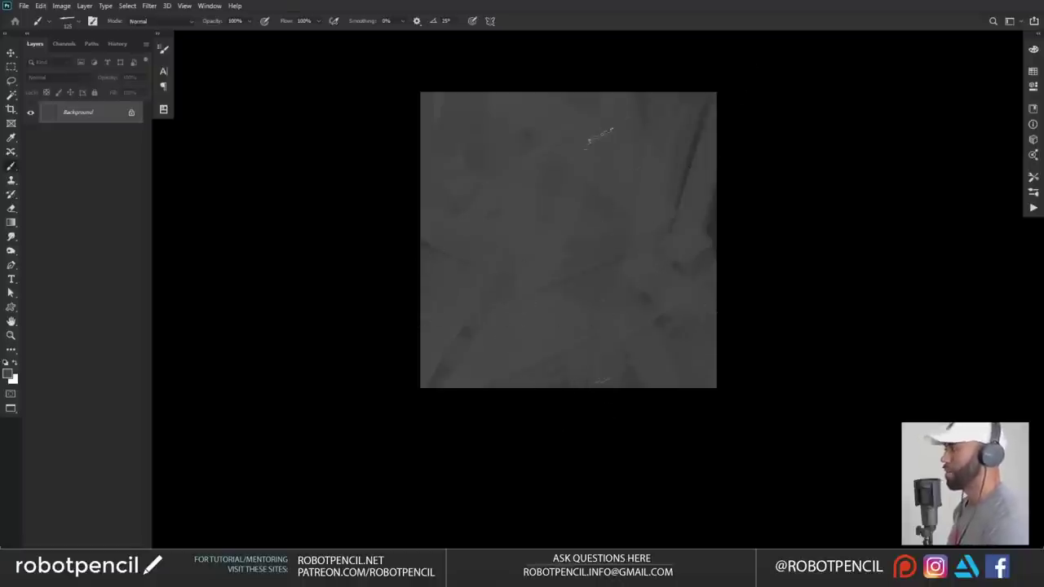
- Adjust the Levels of the Background layer to brighten the greys and increase their contrast
{"action": "key", "text": "ctrl+l"}
{"action": "mouse_move", "coordinate": [869, 324]}
{"action": "left_mouse_down"}
{"action": "mouse_move", "coordinate": [910, 325]}
{"action": "mouse_move", "coordinate": [880, 326]}
{"action": "left_mouse_up"}
{"action": "mouse_move", "coordinate": [844, 326]}
{"action": "left_mouse_down"}
{"action": "mouse_move", "coordinate": [866, 323]}
{"action": "mouse_move", "coordinate": [845, 323]}
{"action": "left_mouse_up"}
{"action": "left_click", "coordinate": [976, 222]}
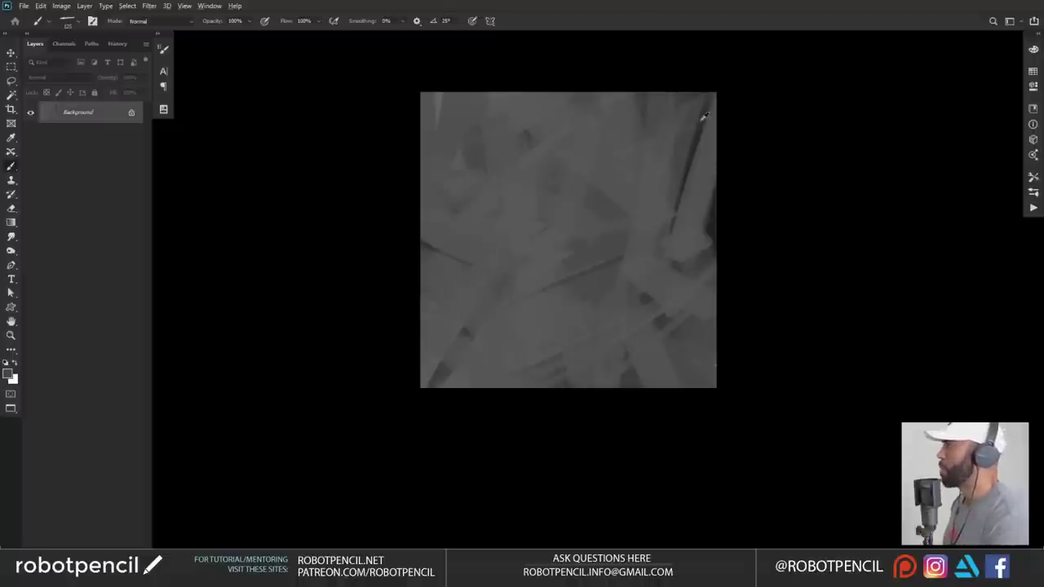
- Sample greys from the canvas and paint over the dark streaks at the right, with broad strokes down the square's left and centre
{"action": "mouse_move", "coordinate": [703, 112]}
{"action": "left_mouse_down"}
{"action": "mouse_move", "coordinate": [713, 204]}
{"action": "mouse_move", "coordinate": [696, 276]}
{"action": "mouse_move", "coordinate": [695, 225]}
{"action": "left_mouse_up"}
{"action": "left_click", "coordinate": [696, 218], "text": "alt"}
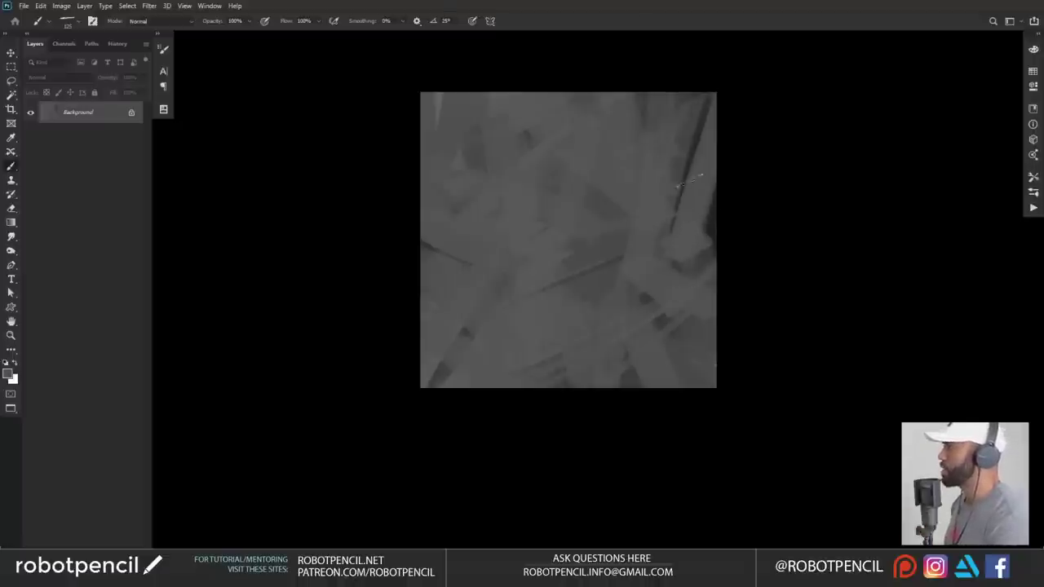
{"action": "left_click_drag", "start_coordinate": [697, 176], "coordinate": [719, 224]}
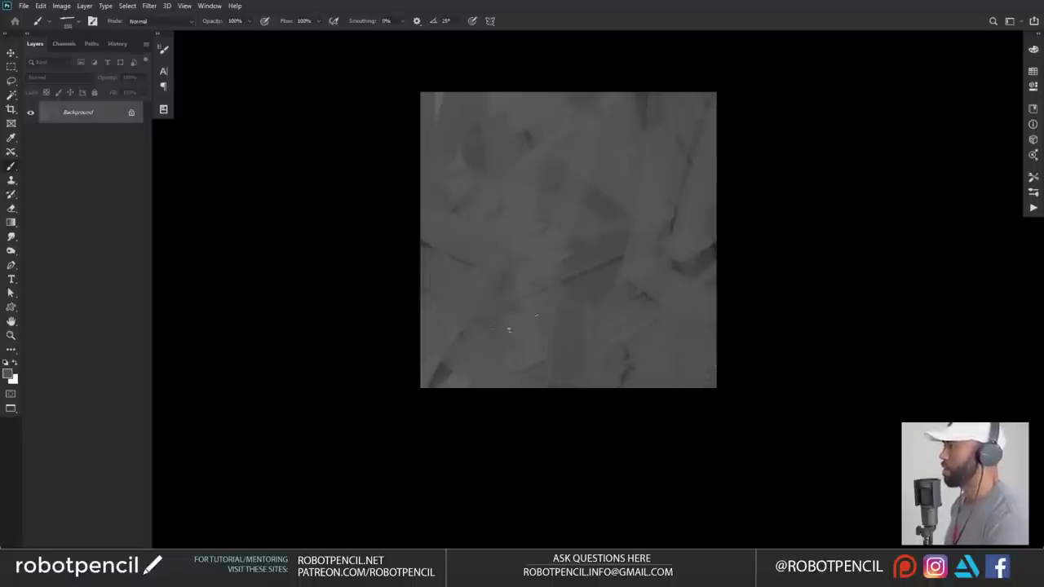
{"action": "left_click_drag", "start_coordinate": [457, 114], "coordinate": [494, 318]}
{"action": "left_click_drag", "start_coordinate": [526, 140], "coordinate": [549, 298]}
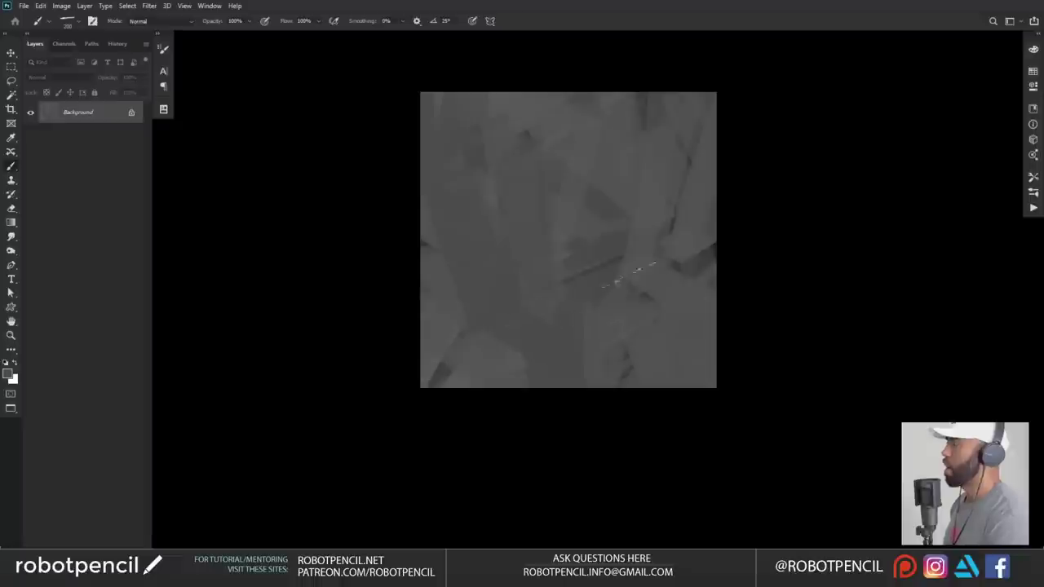
- Undo the last stroke and even out the square's left side and centre with broad grey strokes
{"action": "key", "text": "ctrl+z"}
{"action": "left_click_drag", "start_coordinate": [604, 246], "coordinate": [512, 189]}
{"action": "left_click_drag", "start_coordinate": [408, 358], "coordinate": [559, 235]}
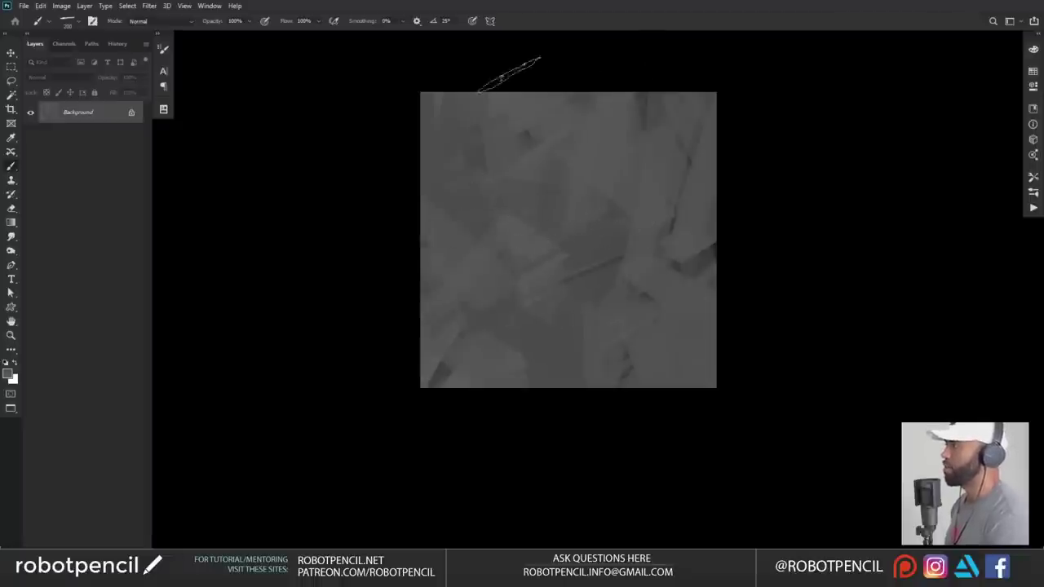
{"action": "mouse_move", "coordinate": [584, 244]}
{"action": "left_mouse_down"}
{"action": "mouse_move", "coordinate": [458, 186]}
{"action": "mouse_move", "coordinate": [571, 328]}
{"action": "left_mouse_up"}
{"action": "key", "text": "ctrl+z"}
{"action": "left_click_drag", "start_coordinate": [536, 244], "coordinate": [523, 263]}
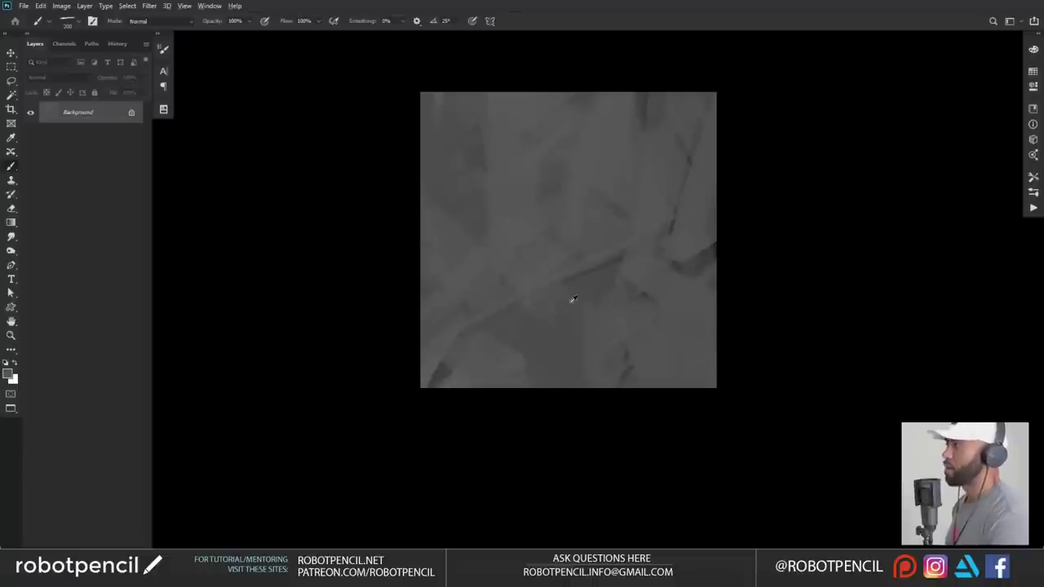
{"action": "left_click_drag", "start_coordinate": [518, 289], "coordinate": [546, 284]}
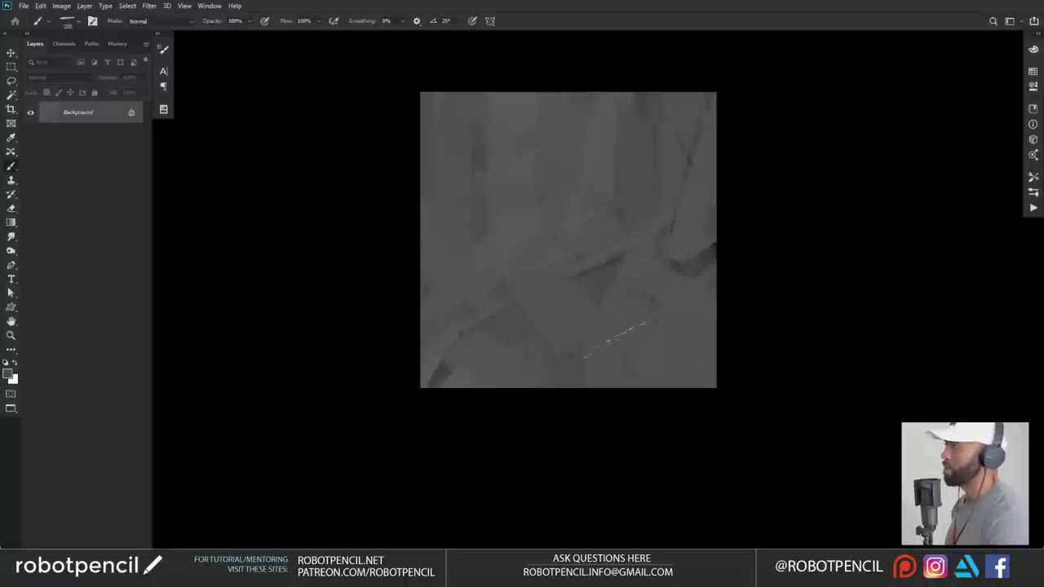
- Sample a grey from the canvas and blend the vertical bands near the upper right and the dark patches across the lower half
{"action": "left_click", "coordinate": [588, 160], "text": "alt"}
{"action": "left_click_drag", "start_coordinate": [597, 173], "coordinate": [655, 184]}
{"action": "left_click_drag", "start_coordinate": [693, 97], "coordinate": [570, 189]}
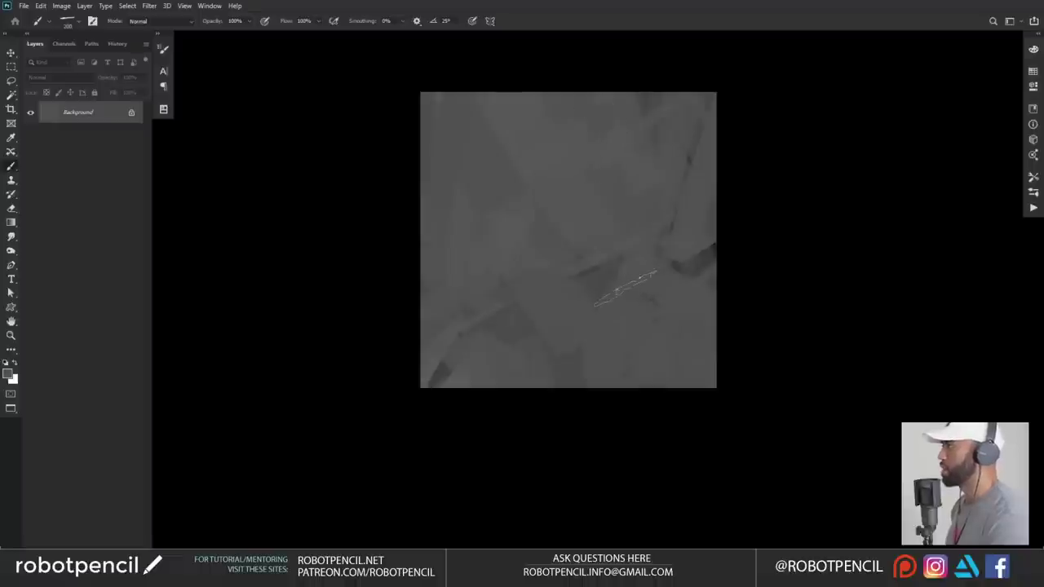
{"action": "mouse_move", "coordinate": [547, 249]}
{"action": "left_mouse_down"}
{"action": "mouse_move", "coordinate": [586, 305]}
{"action": "mouse_move", "coordinate": [540, 410]}
{"action": "left_mouse_up"}
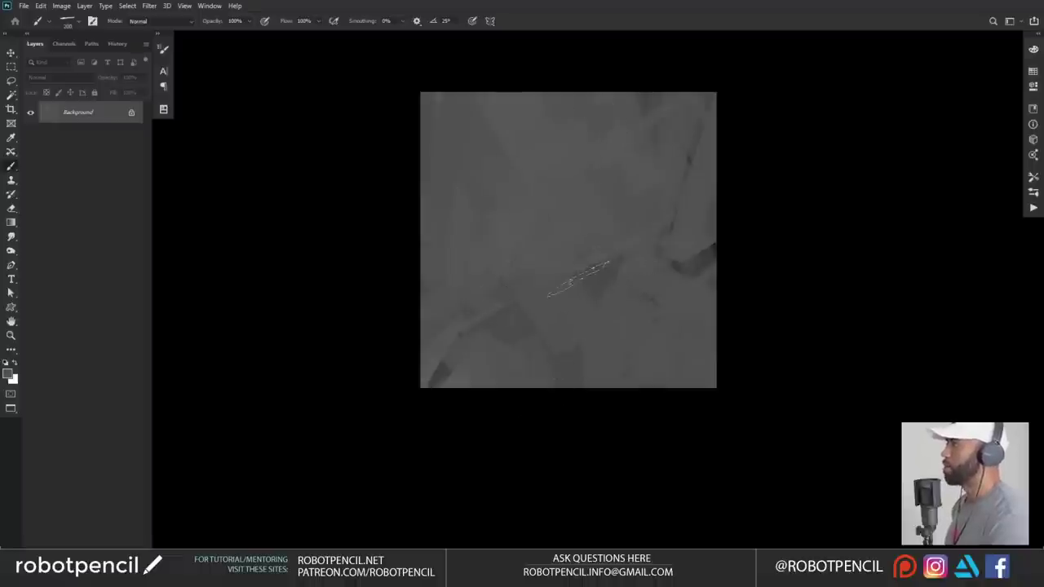
{"action": "left_click_drag", "start_coordinate": [582, 280], "coordinate": [578, 407]}
{"action": "left_click_drag", "start_coordinate": [686, 260], "coordinate": [701, 360]}
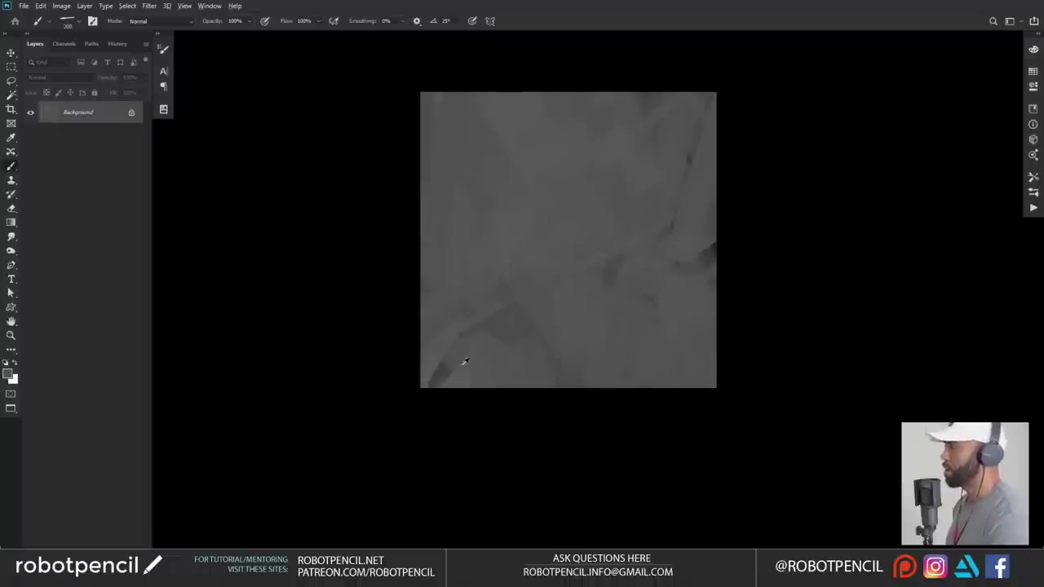
- Sample a nearby grey and paint over the dark streak in the square's lower-left corner and the darker patches along its left side
{"action": "left_click_drag", "start_coordinate": [465, 361], "coordinate": [432, 383]}
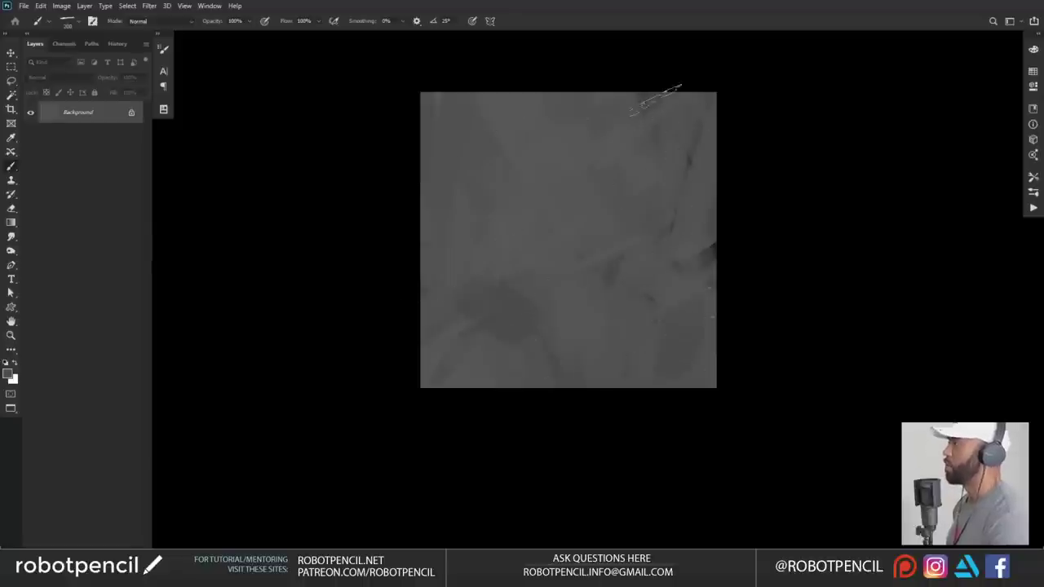
{"action": "left_click_drag", "start_coordinate": [456, 141], "coordinate": [421, 204]}
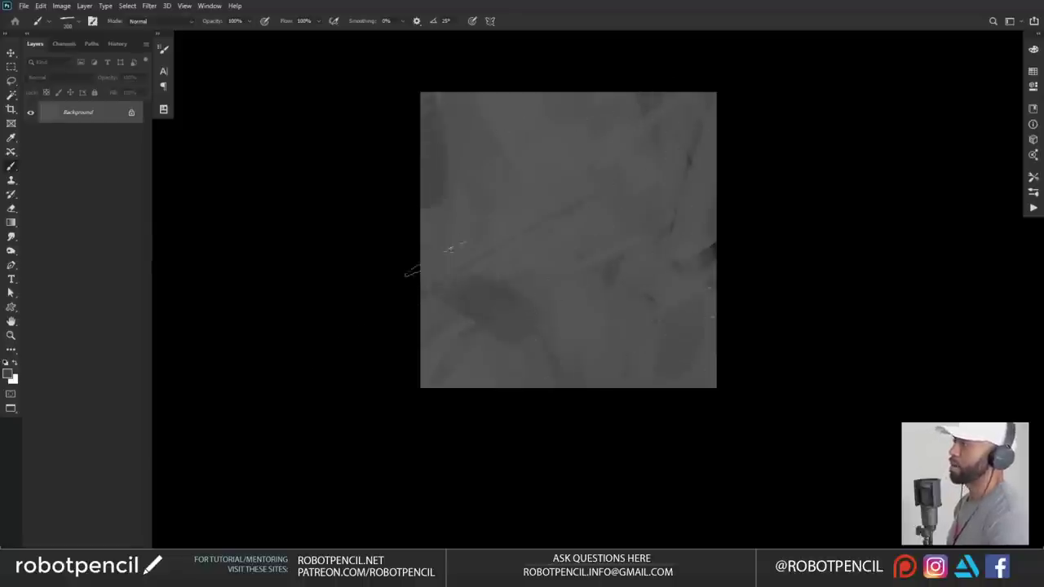
{"action": "left_click_drag", "start_coordinate": [469, 290], "coordinate": [505, 310]}
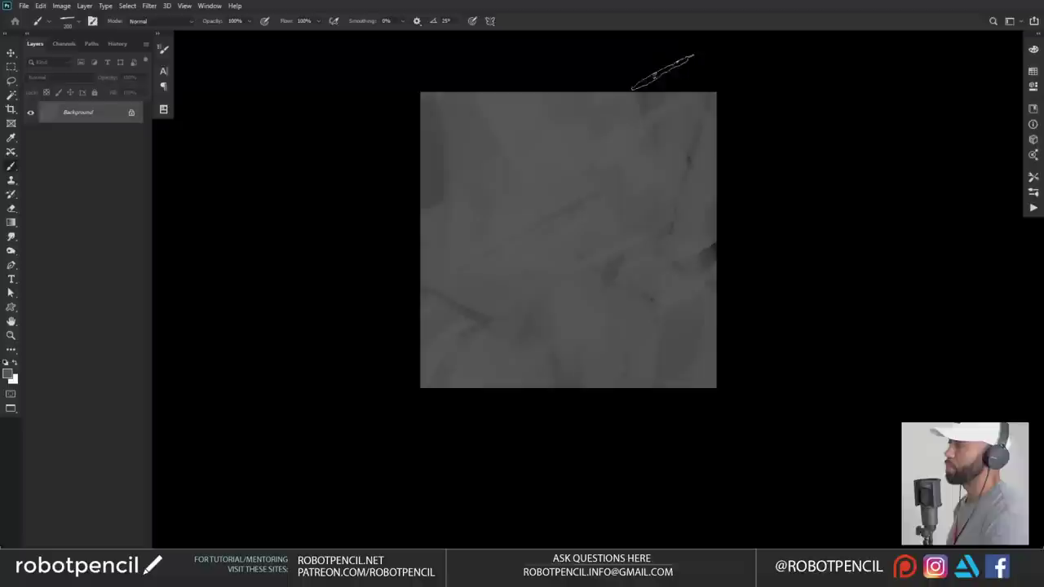
{"action": "left_click_drag", "start_coordinate": [450, 134], "coordinate": [437, 184]}
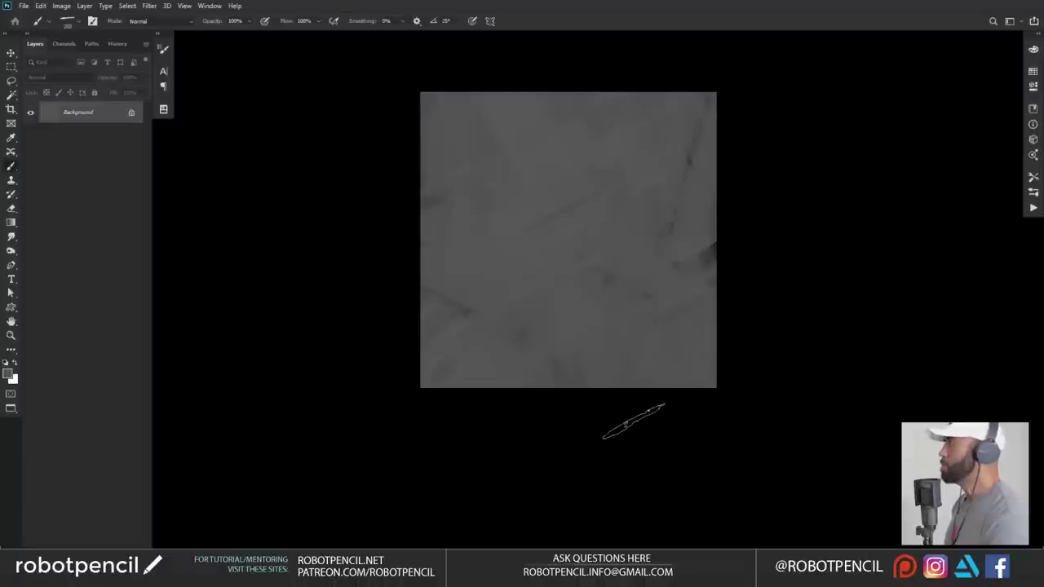
- Adjust the Levels of the Background layer to input black 11, midtone 0.79 and white 206
{"action": "key", "text": "ctrl+l"}
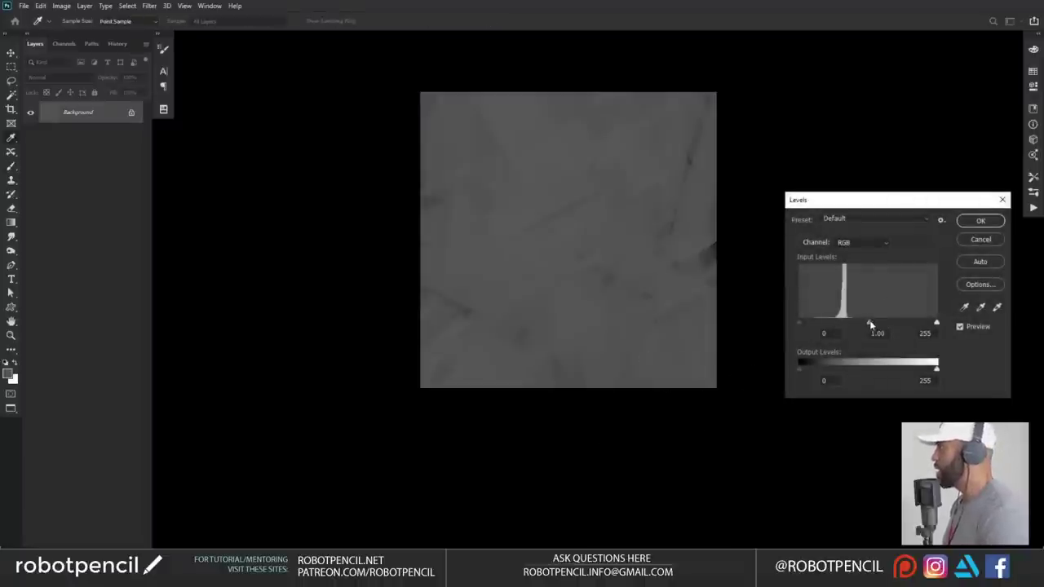
{"action": "mouse_move", "coordinate": [870, 323]}
{"action": "left_mouse_down"}
{"action": "mouse_move", "coordinate": [924, 324]}
{"action": "mouse_move", "coordinate": [862, 324]}
{"action": "left_mouse_up"}
{"action": "left_click_drag", "start_coordinate": [799, 323], "coordinate": [806, 324]}
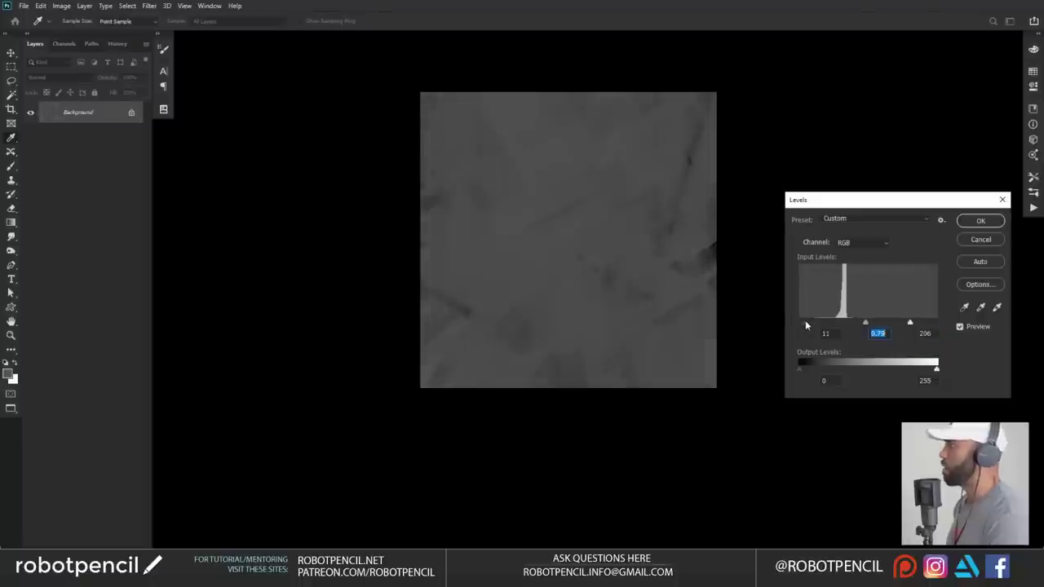
{"action": "left_click", "coordinate": [980, 220]}
{"action": "key", "text": "b"}
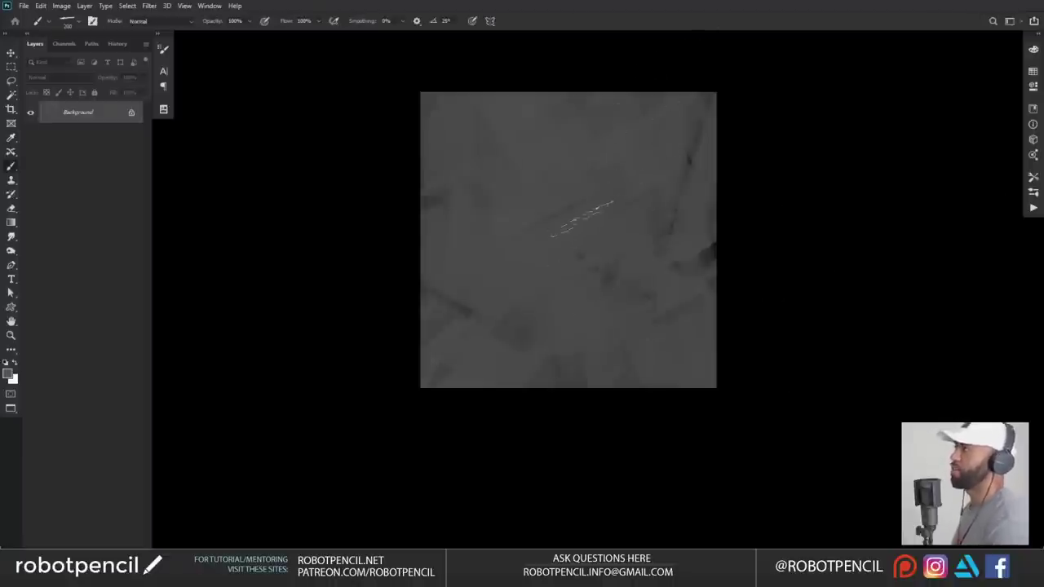
- Reduce the brush size to 100 px and soften the dark streaks along the square's right side
{"action": "key", "text": "bracketleft"}
{"action": "key", "text": "bracketleft"}
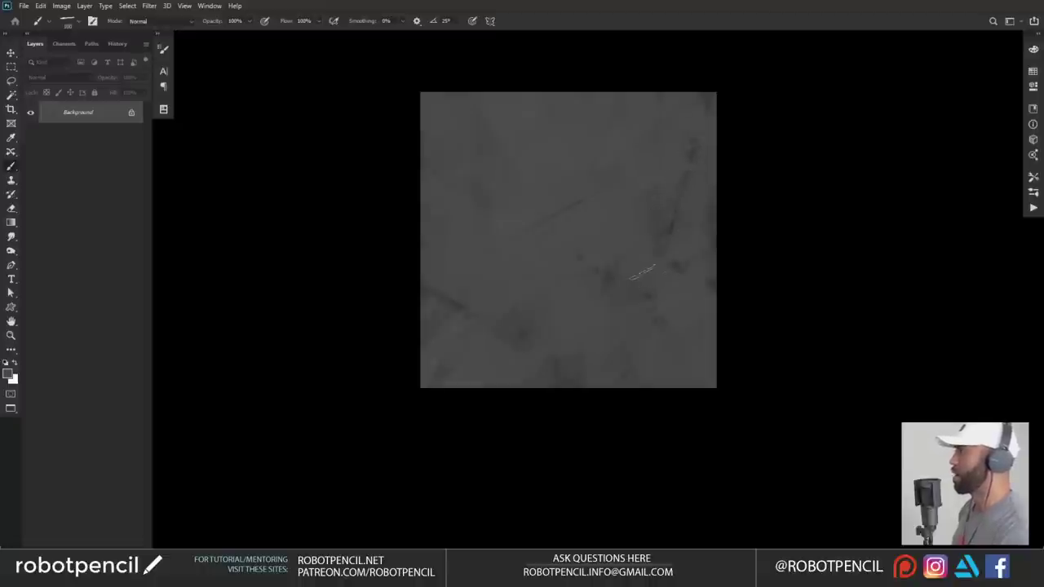
{"action": "mouse_move", "coordinate": [628, 239]}
{"action": "left_mouse_down"}
{"action": "mouse_move", "coordinate": [627, 288]}
{"action": "mouse_move", "coordinate": [618, 288]}
{"action": "left_mouse_up"}
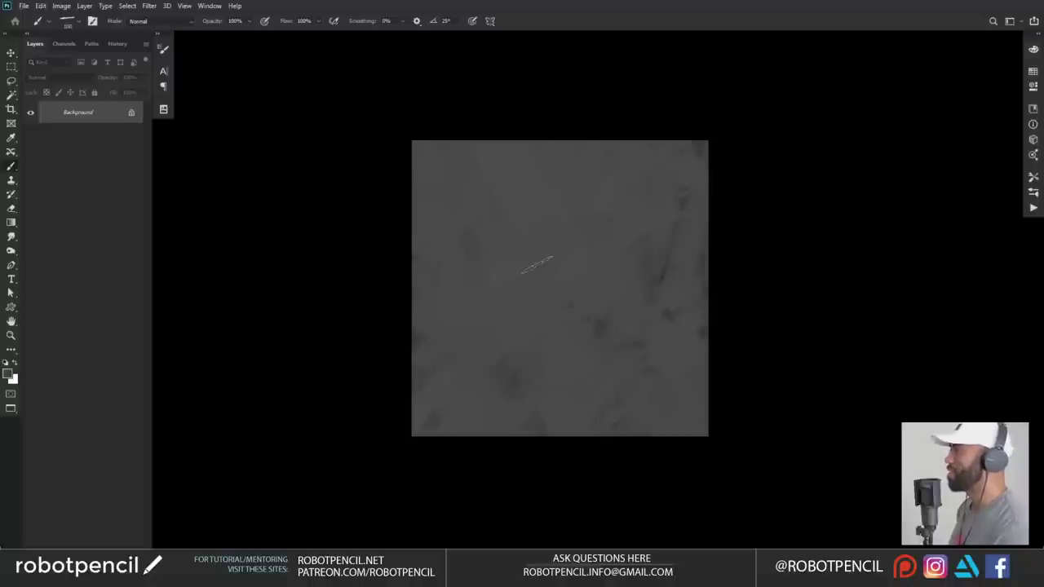
- Blend the dark patches around the square's centre with a grey sampled from the canvas, enlarging the brush to 125 px
{"action": "left_click_drag", "start_coordinate": [537, 265], "coordinate": [570, 284]}
{"action": "key", "text": "ctrl+z"}
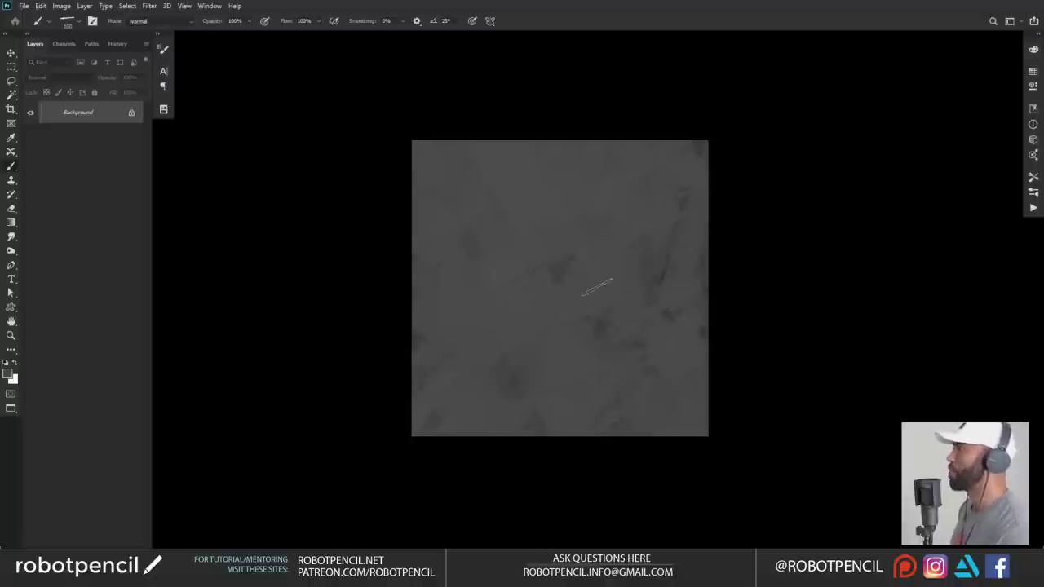
{"action": "left_click", "coordinate": [577, 269], "text": "alt"}
{"action": "left_click_drag", "start_coordinate": [554, 267], "coordinate": [570, 273]}
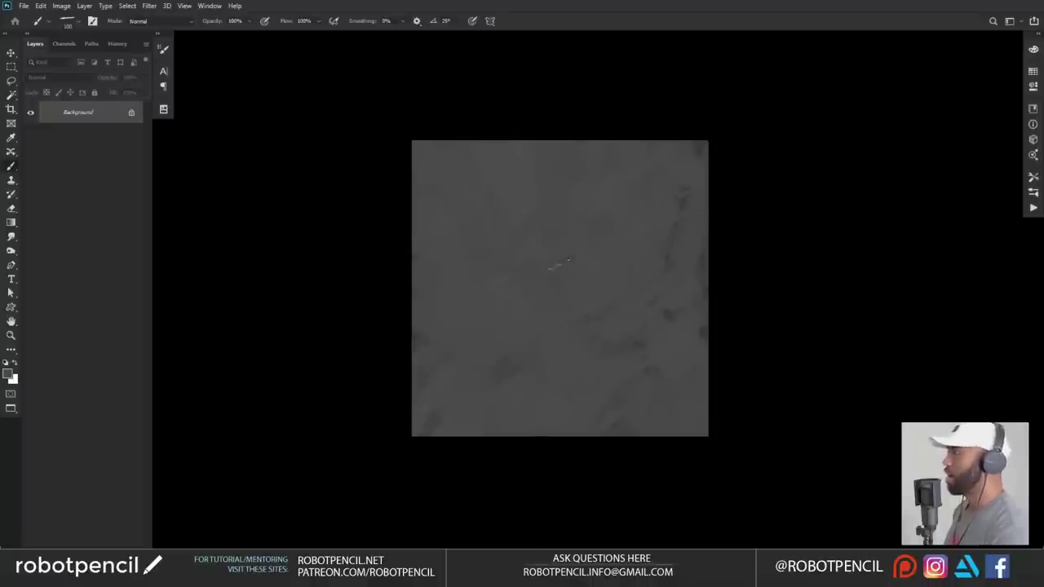
{"action": "key", "text": "bracketright"}
{"action": "key", "text": "bracketright"}
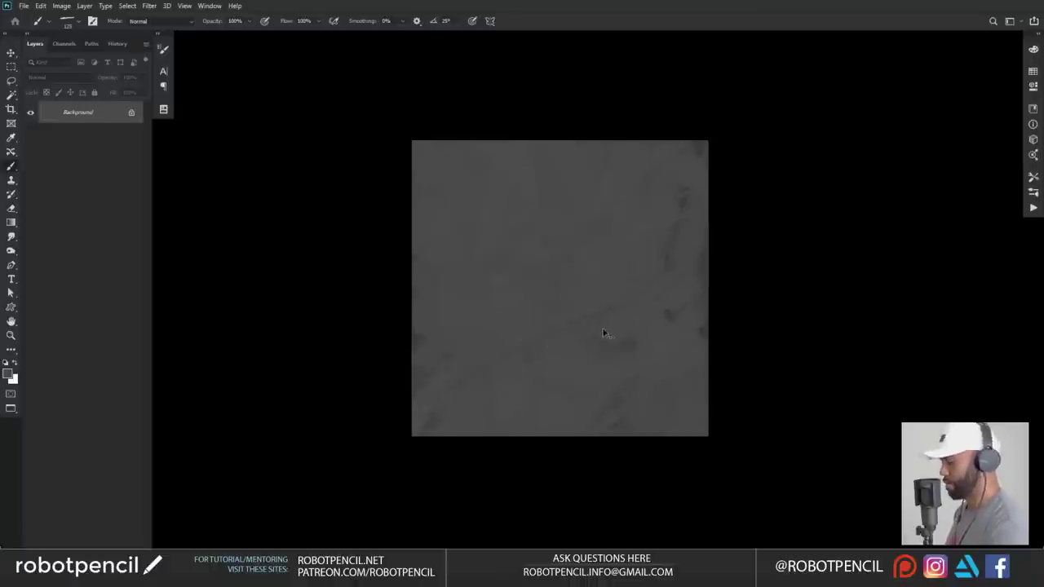
- Lower the white input level and shift the midtones in Levels to bring out the contrast of the grey texture
{"action": "key", "text": "ctrl+l"}
{"action": "left_click_drag", "start_coordinate": [868, 324], "coordinate": [870, 327]}
{"action": "left_click_drag", "start_coordinate": [937, 325], "coordinate": [885, 327]}
{"action": "left_click", "coordinate": [980, 220]}
{"action": "key", "text": "b"}
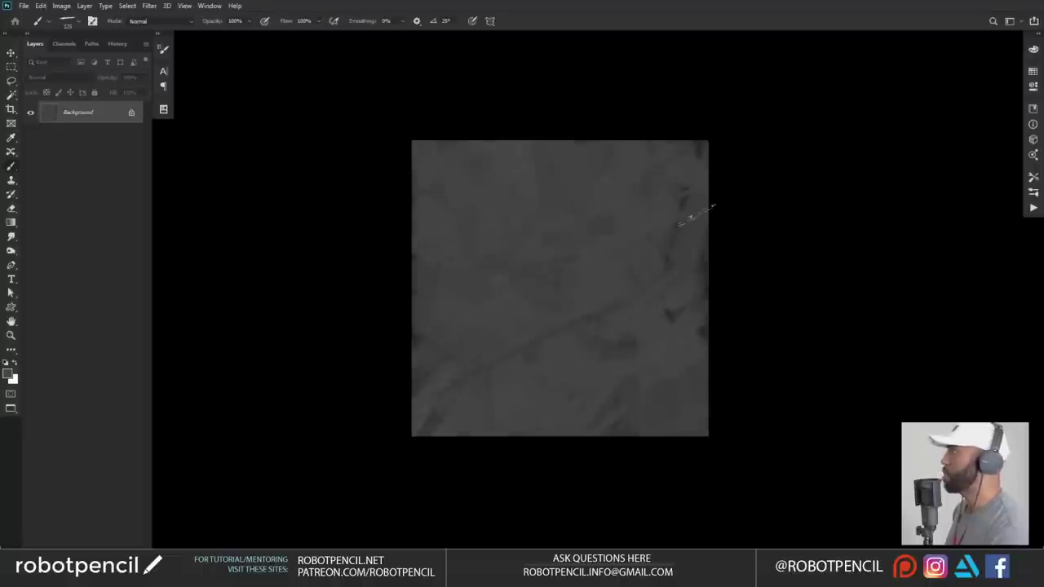
- Apply the Offset filter horizontally and vertically with Wrap Around so the square's edge seams move into the canvas
{"action": "left_click", "coordinate": [148, 6]}
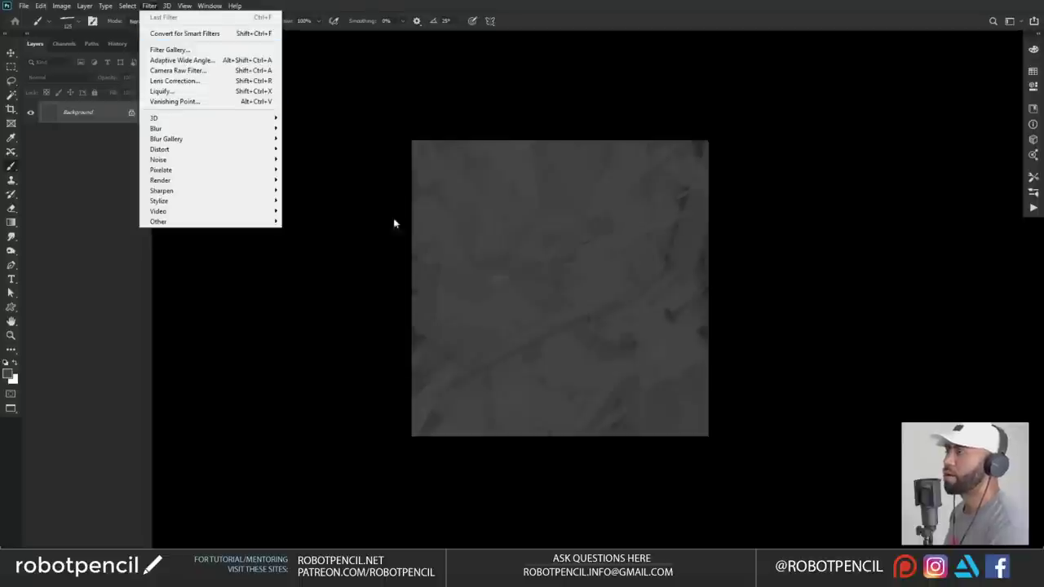
{"action": "mouse_move", "coordinate": [185, 6]}
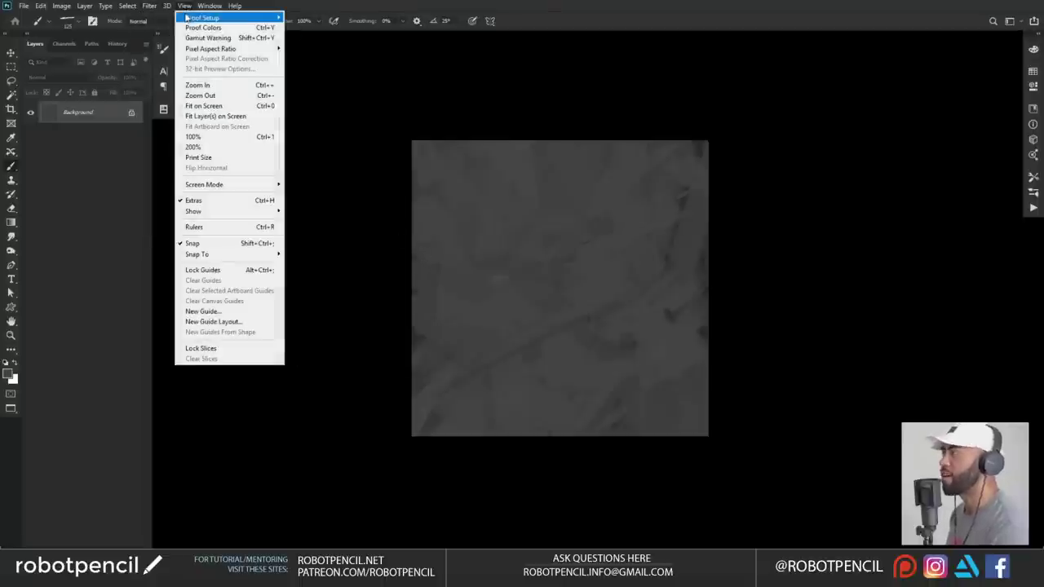
{"action": "mouse_move", "coordinate": [106, 10]}
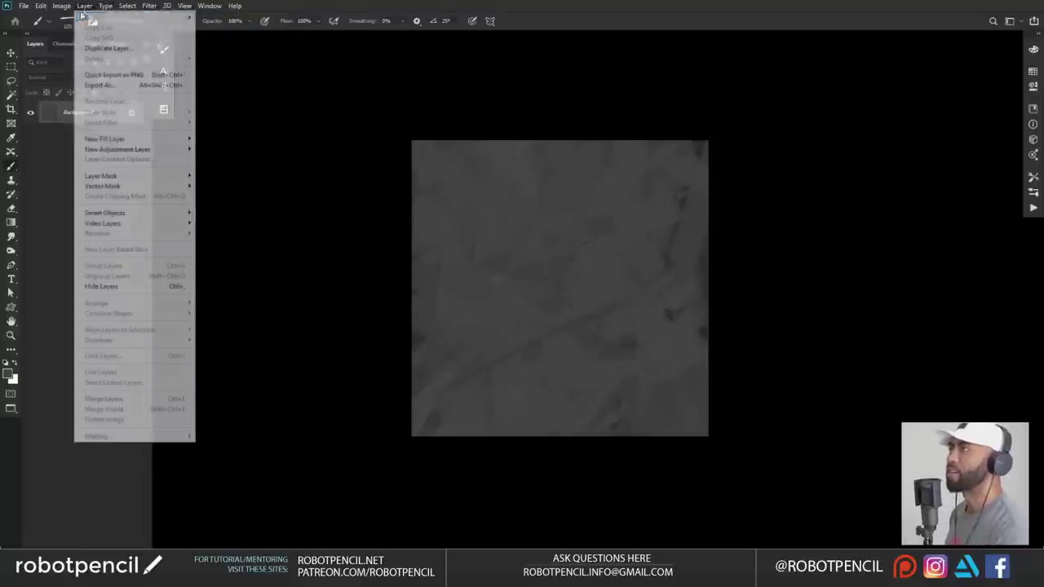
{"action": "mouse_move", "coordinate": [67, 9]}
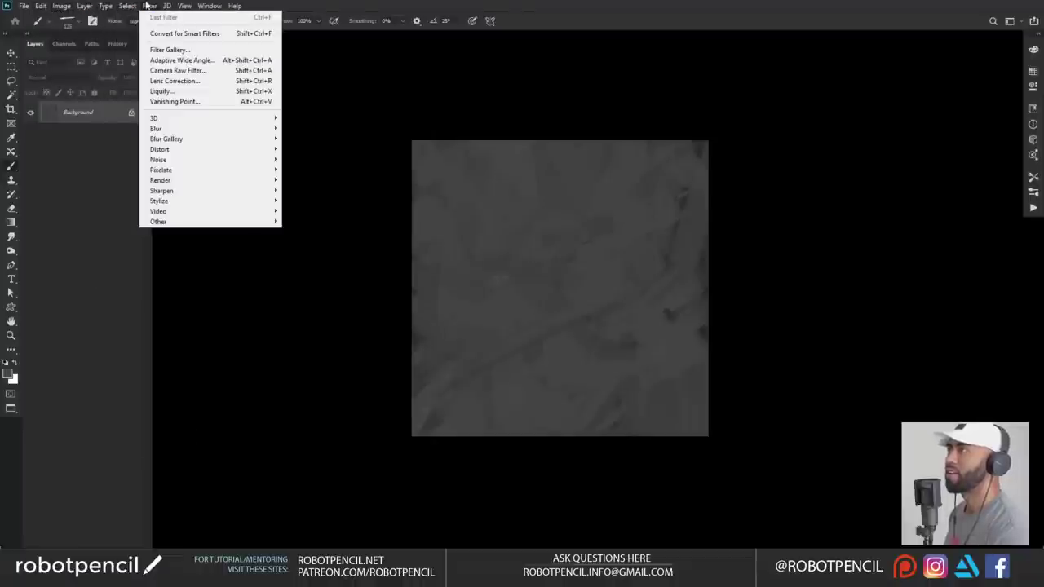
{"action": "mouse_move", "coordinate": [194, 225]}
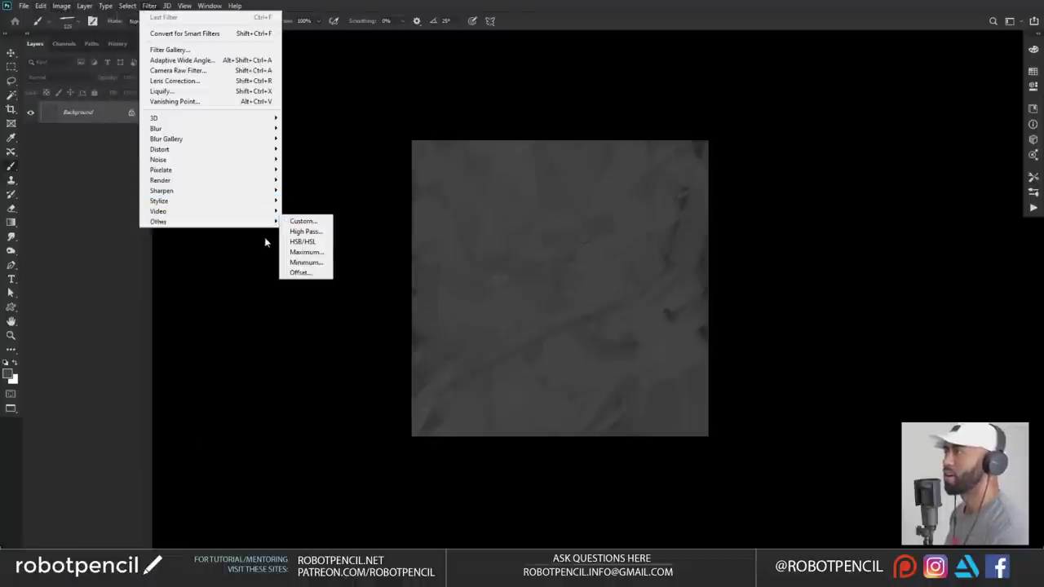
{"action": "left_click", "coordinate": [300, 272]}
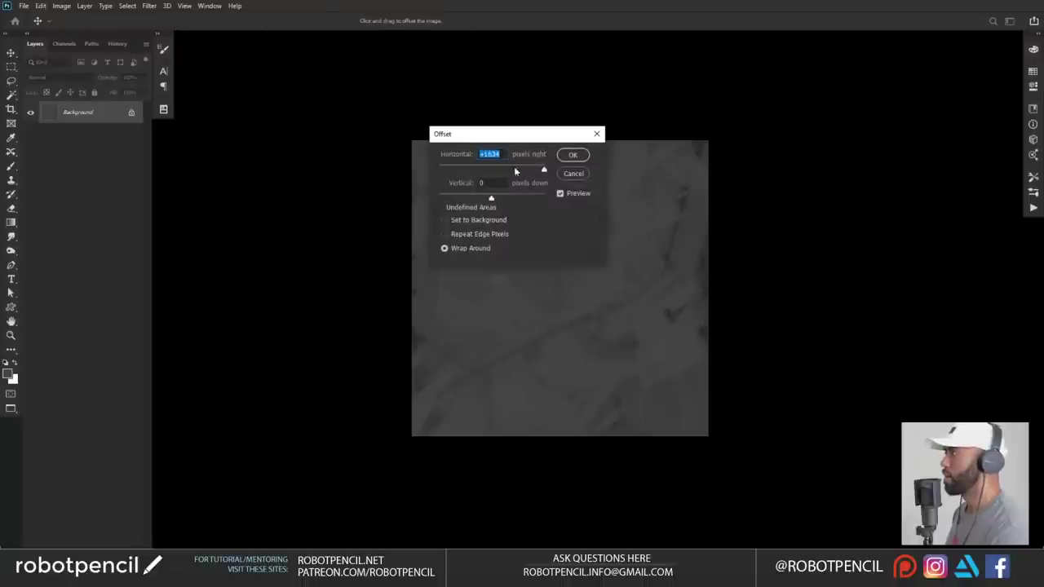
{"action": "left_click_drag", "start_coordinate": [543, 169], "coordinate": [506, 175]}
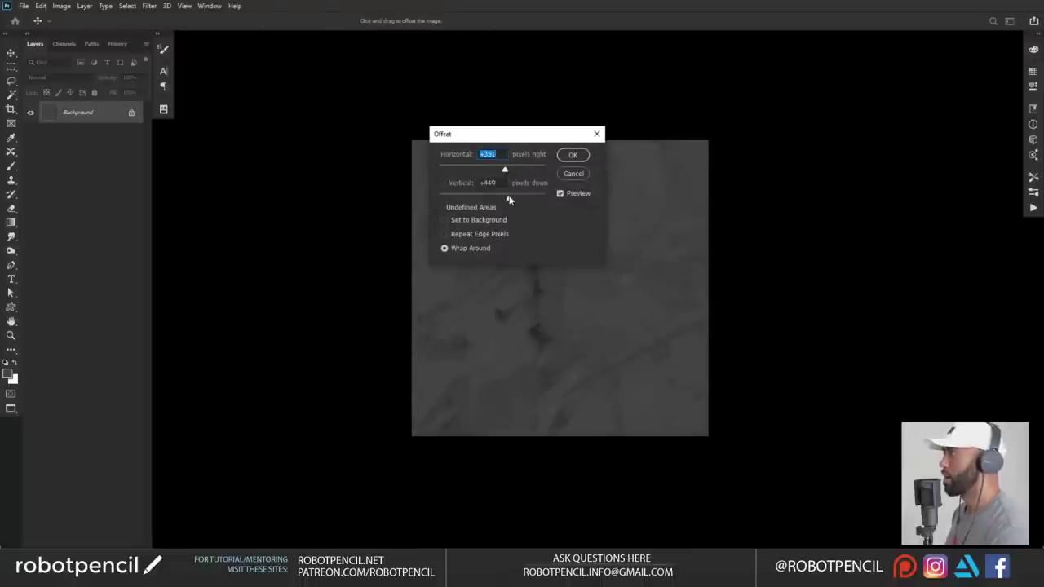
{"action": "key", "text": "Tab"}
{"action": "left_click", "coordinate": [573, 158]}
{"action": "key", "text": "b"}
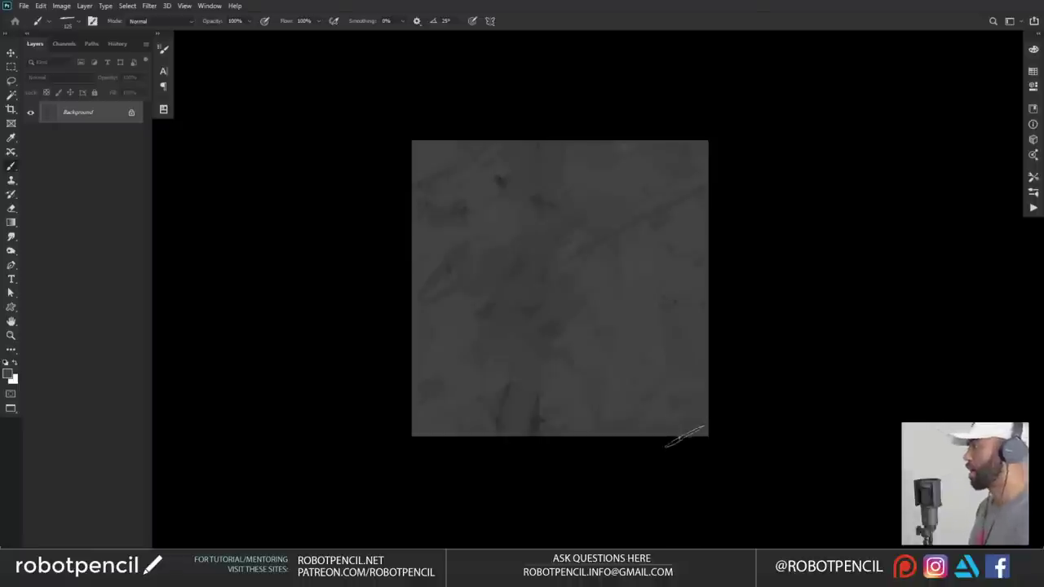
- Adjust the midtone and white input levels in Levels to brighten the offset texture and strengthen its contrast
{"action": "key", "text": "ctrl+l"}
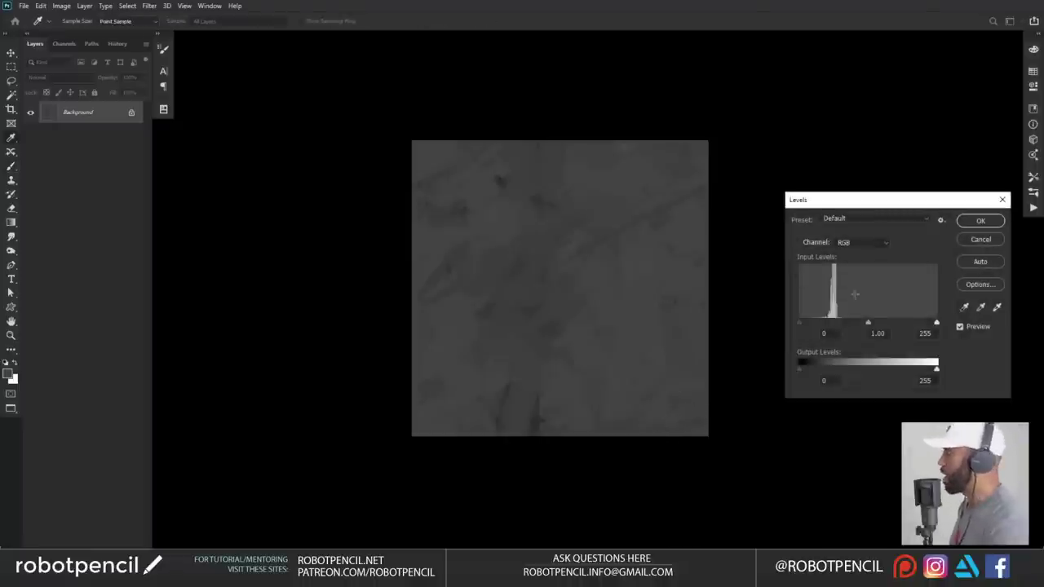
{"action": "left_click_drag", "start_coordinate": [868, 324], "coordinate": [863, 324]}
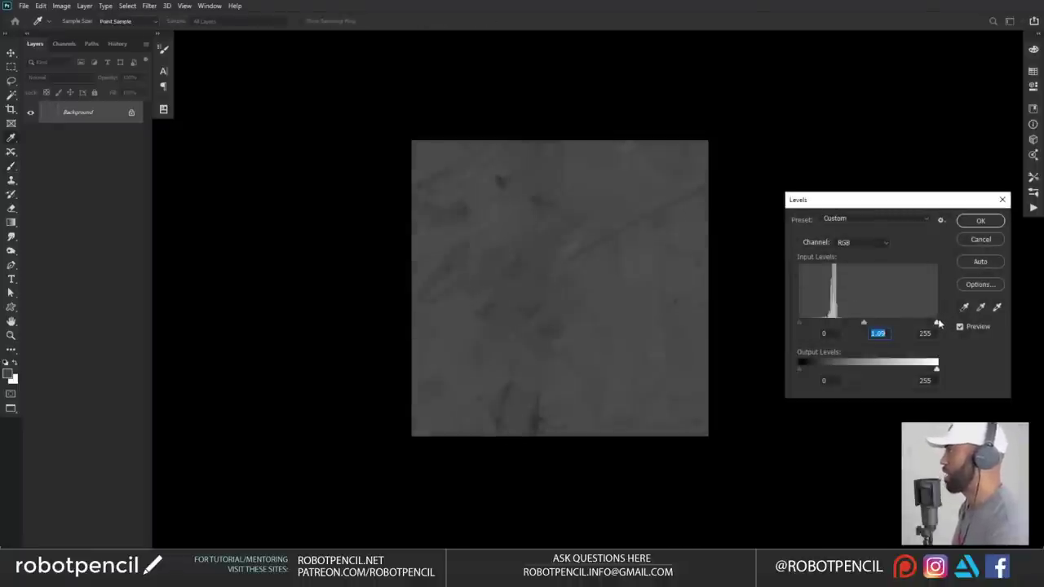
{"action": "left_click_drag", "start_coordinate": [938, 324], "coordinate": [885, 323]}
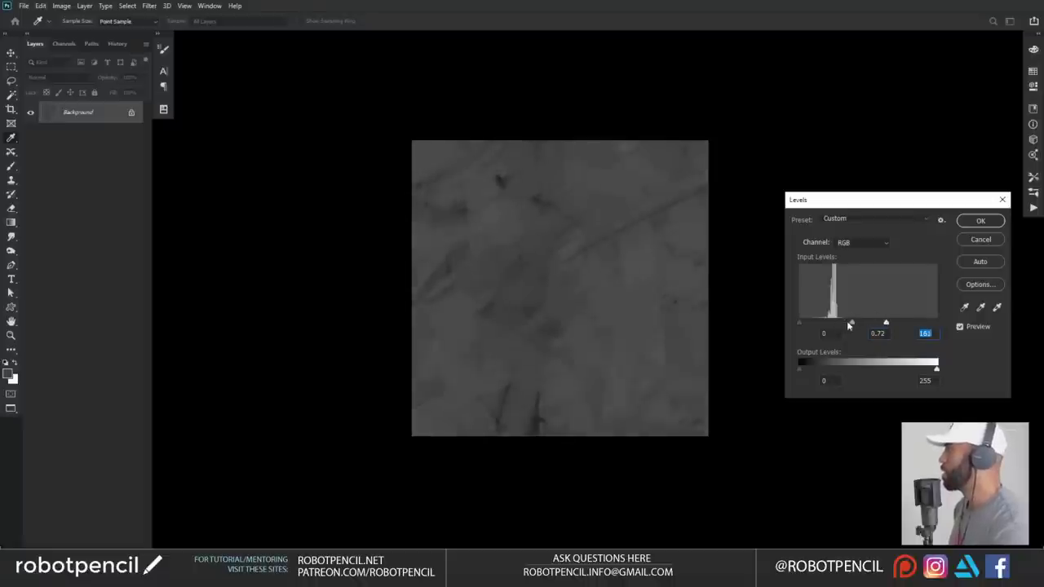
{"action": "left_click_drag", "start_coordinate": [800, 323], "coordinate": [846, 324]}
{"action": "left_click", "coordinate": [885, 324]}
{"action": "left_click", "coordinate": [980, 221]}
{"action": "key", "text": "b"}
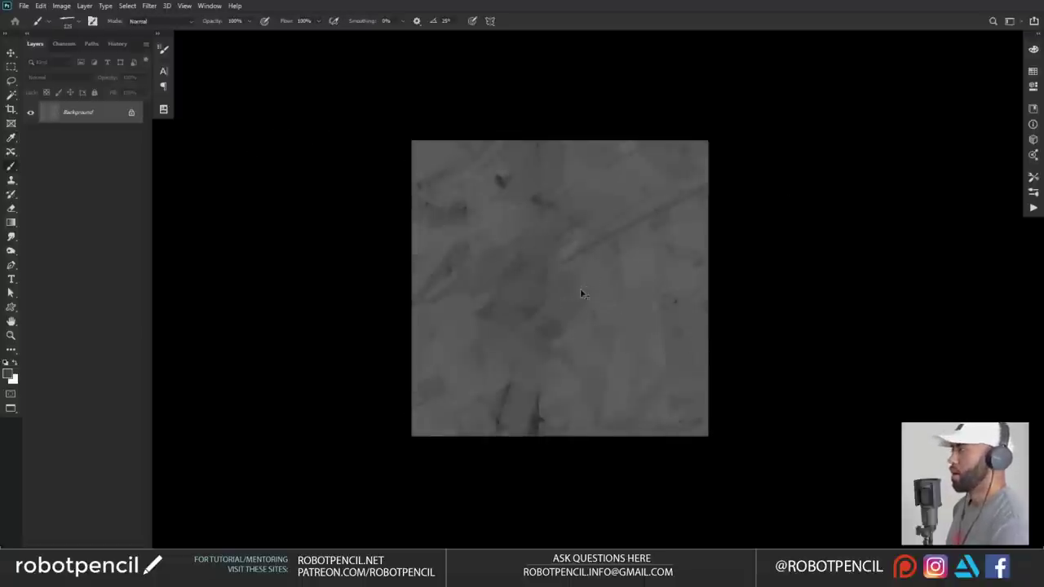
- Select the whole canvas and define it as a pattern under the suggested name
{"action": "key", "text": "ctrl+a"}
{"action": "left_click", "coordinate": [40, 6]}
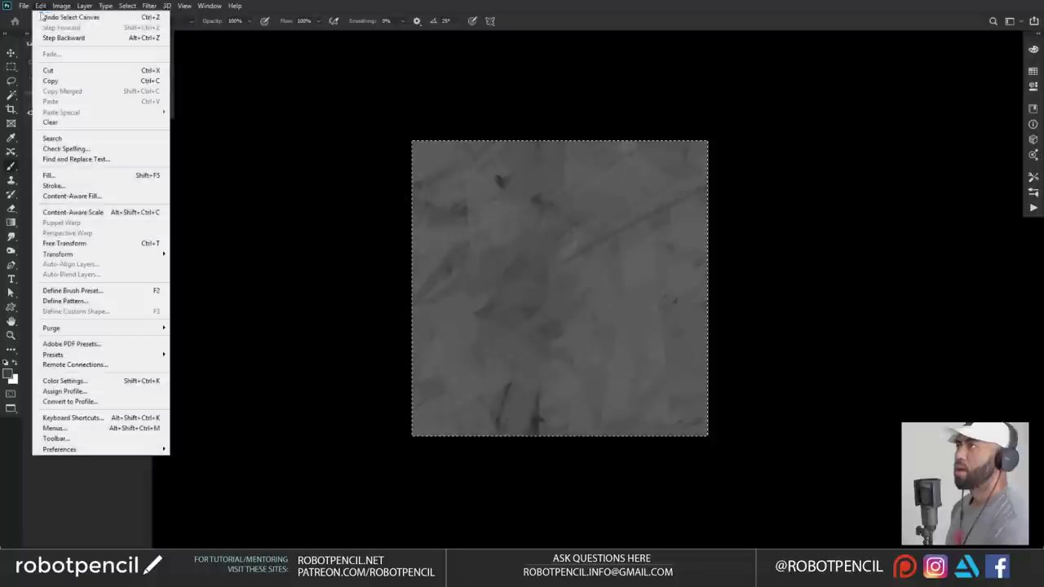
{"action": "left_click", "coordinate": [106, 301]}
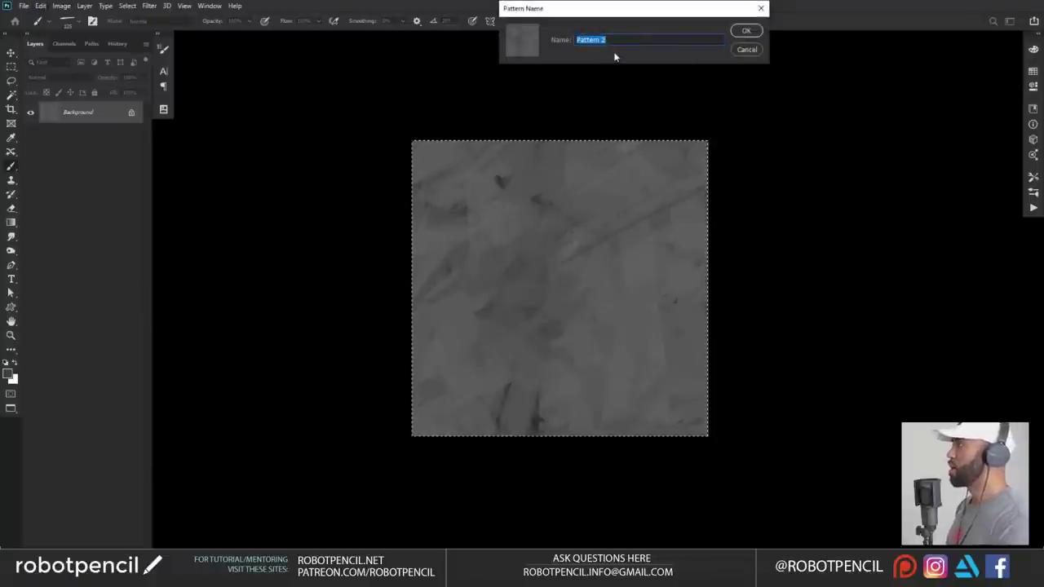
{"action": "left_click", "coordinate": [743, 29]}
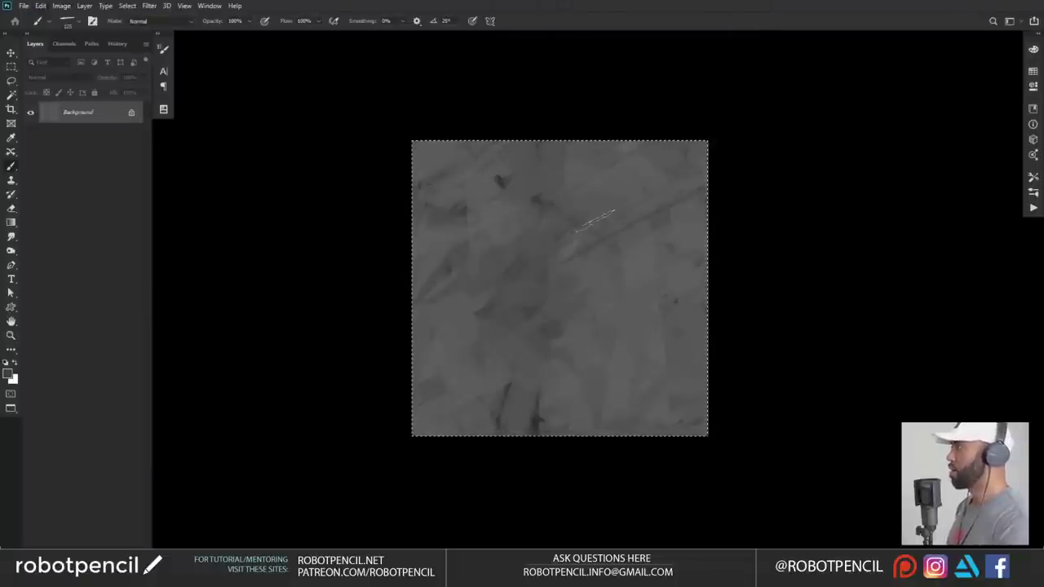
- Choose a rough brush from the Texture brush set, restore the default colours and paint black patches over the grey square
{"action": "left_click_drag", "start_coordinate": [599, 202], "coordinate": [570, 281]}
{"action": "right_click", "coordinate": [597, 265]}
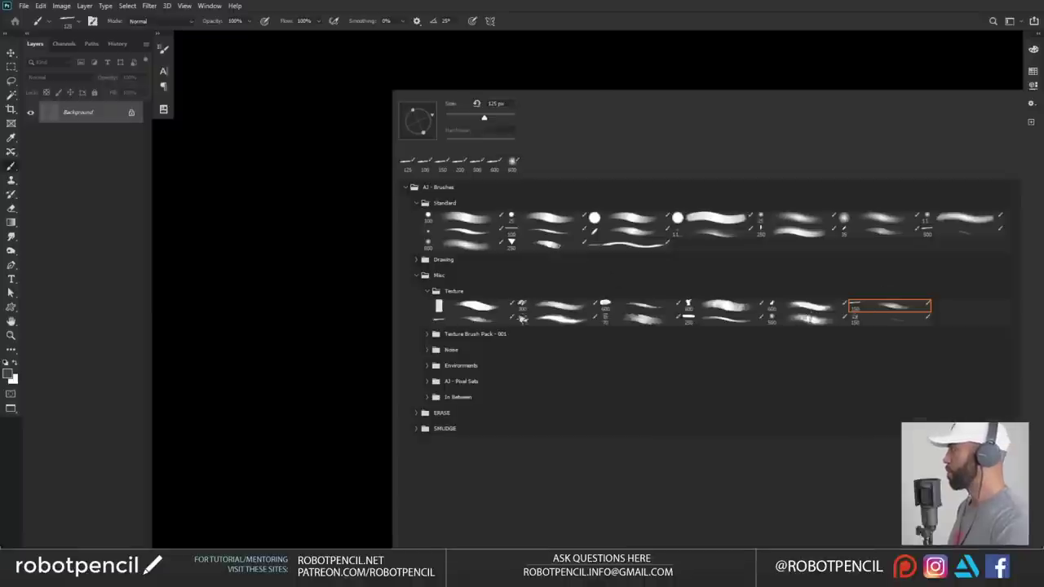
{"action": "left_click", "coordinate": [801, 308]}
{"action": "left_click", "coordinate": [379, 415]}
{"action": "key", "text": "d"}
{"action": "mouse_move", "coordinate": [538, 137]}
{"action": "left_mouse_down"}
{"action": "mouse_move", "coordinate": [384, 236]}
{"action": "mouse_move", "coordinate": [509, 265]}
{"action": "left_mouse_up"}
{"action": "left_click_drag", "start_coordinate": [689, 308], "coordinate": [703, 328]}
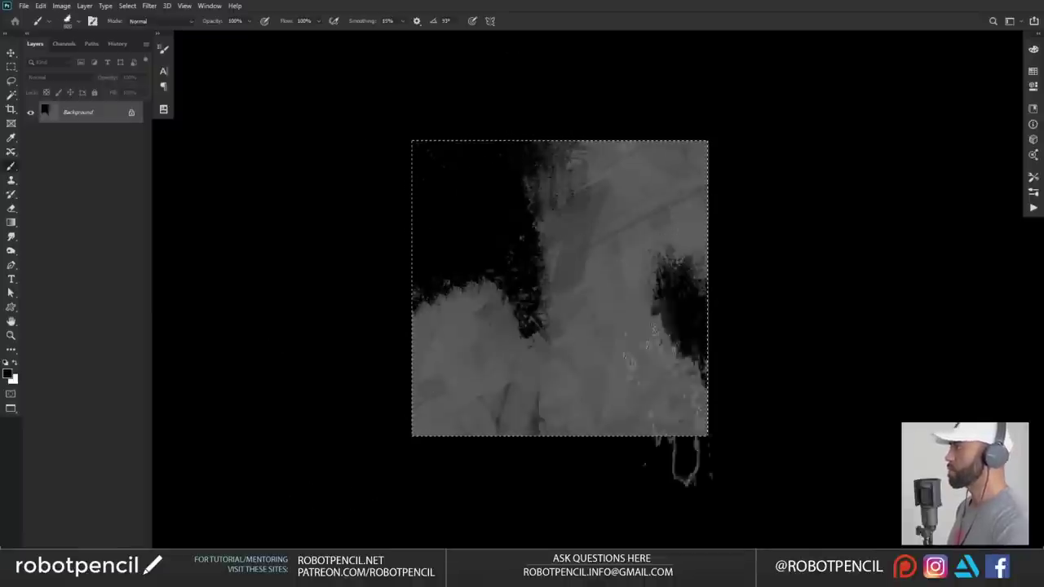
- Alternate sampled grey and black strokes across the square to build a rough, broken vertical texture
{"action": "left_click", "coordinate": [611, 310], "text": "alt"}
{"action": "left_click_drag", "start_coordinate": [610, 251], "coordinate": [524, 301]}
{"action": "left_click", "coordinate": [443, 219], "text": "alt"}
{"action": "left_click_drag", "start_coordinate": [522, 212], "coordinate": [561, 261]}
{"action": "left_click_drag", "start_coordinate": [704, 177], "coordinate": [691, 351]}
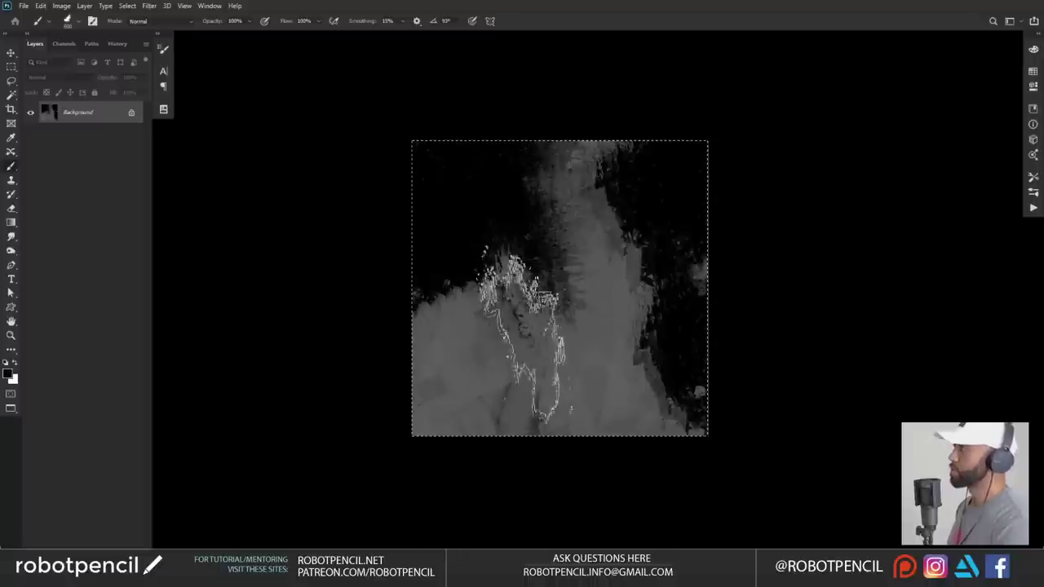
{"action": "mouse_move", "coordinate": [521, 334]}
{"action": "left_mouse_down"}
{"action": "mouse_move", "coordinate": [554, 318]}
{"action": "mouse_move", "coordinate": [599, 343]}
{"action": "left_mouse_up"}
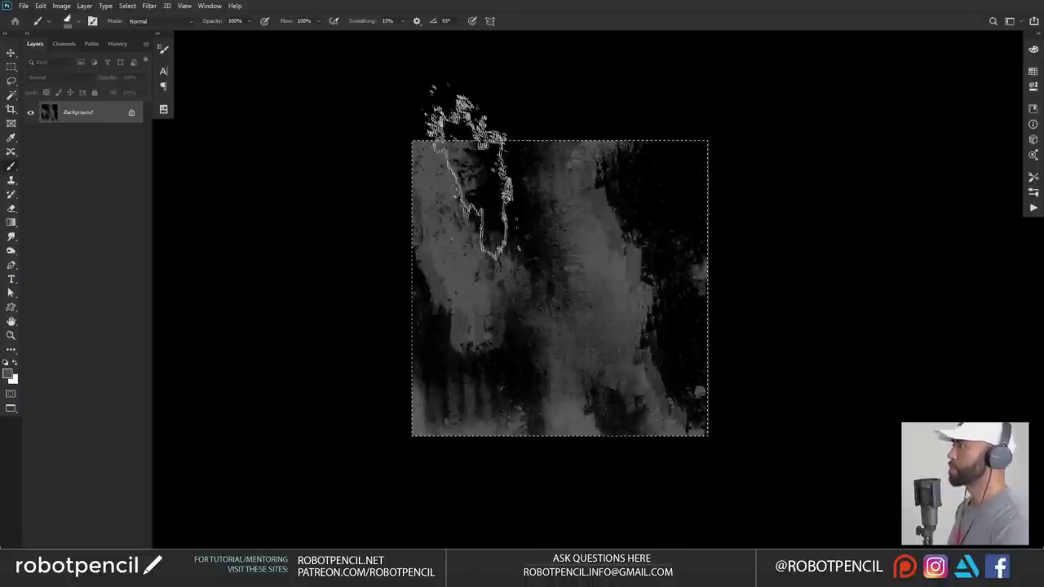
{"action": "mouse_move", "coordinate": [469, 171]}
{"action": "left_mouse_down"}
{"action": "mouse_move", "coordinate": [693, 186]}
{"action": "mouse_move", "coordinate": [584, 169]}
{"action": "mouse_move", "coordinate": [509, 192]}
{"action": "mouse_move", "coordinate": [509, 406]}
{"action": "mouse_move", "coordinate": [469, 410]}
{"action": "mouse_move", "coordinate": [657, 357]}
{"action": "left_mouse_up"}
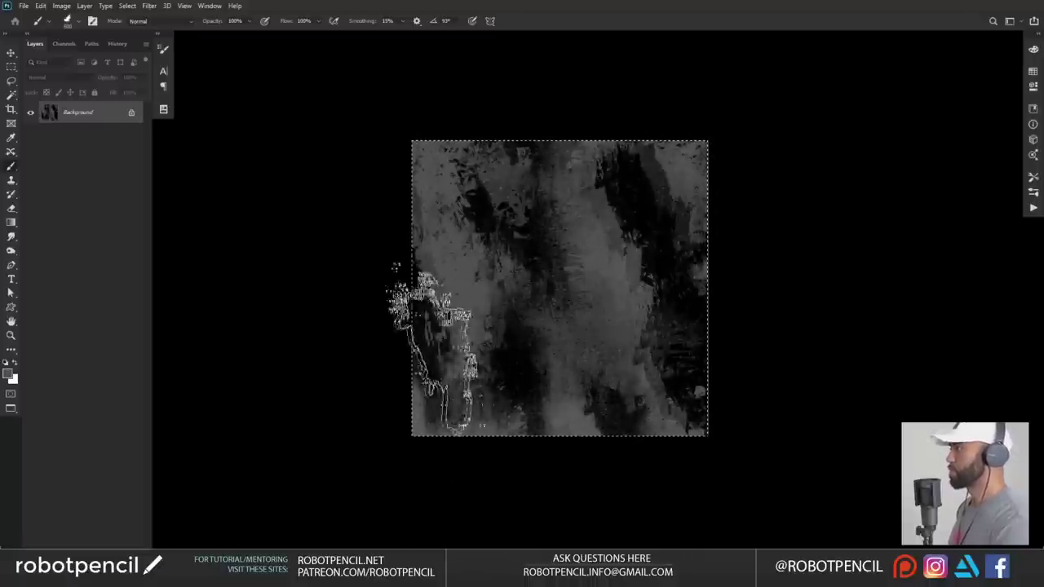
{"action": "left_click_drag", "start_coordinate": [432, 346], "coordinate": [668, 277]}
- Reapply the Offset filter to shift the edge seams inward and paint straight, angular grey strokes over the texture
{"action": "key", "text": "ctrl+f"}
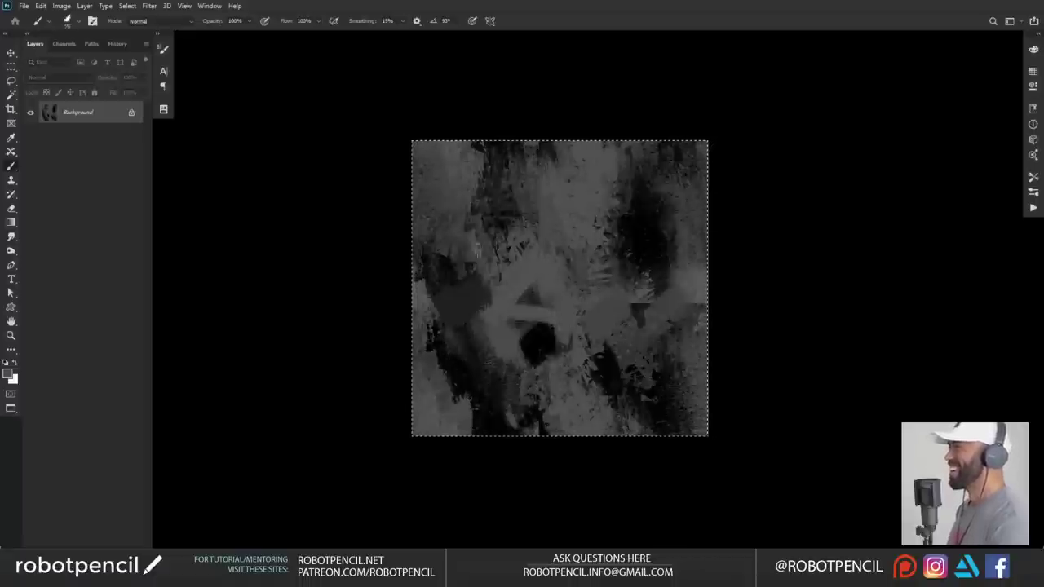
{"action": "key", "text": "ctrl+alt+f"}
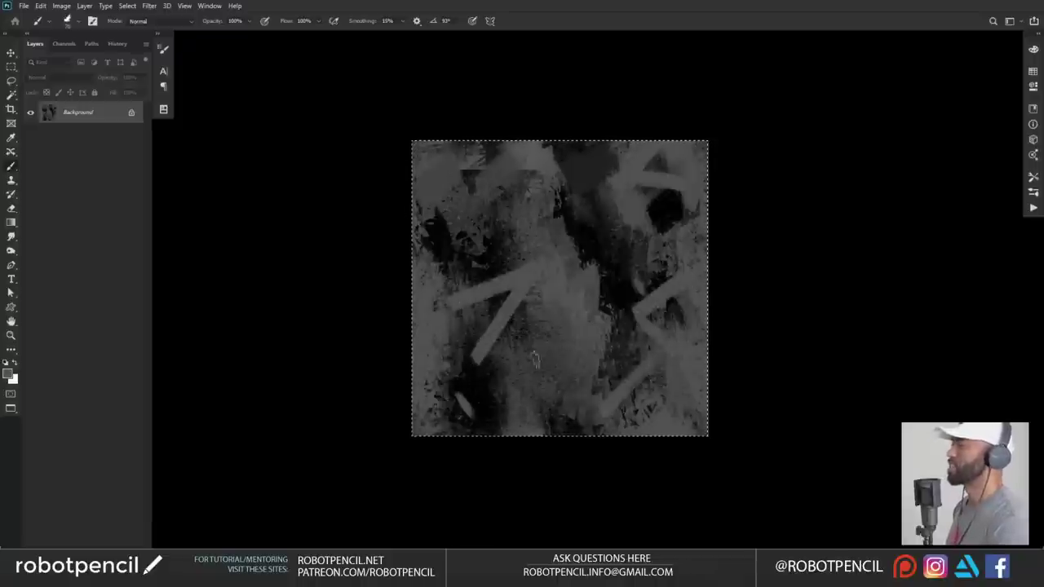
{"action": "left_click_drag", "start_coordinate": [447, 309], "coordinate": [477, 371]}
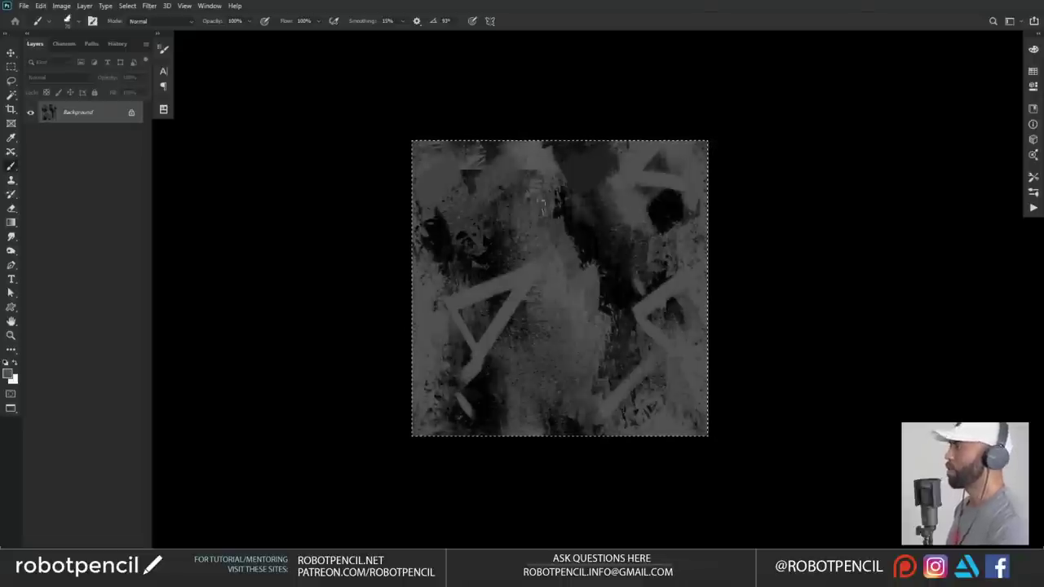
{"action": "left_click_drag", "start_coordinate": [633, 219], "coordinate": [553, 208]}
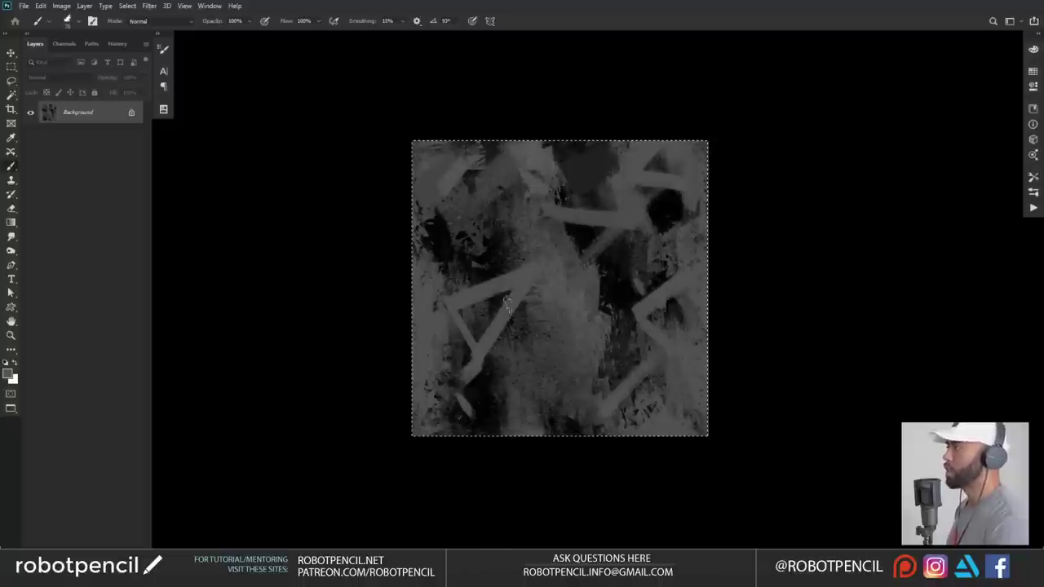
{"action": "left_click_drag", "start_coordinate": [609, 309], "coordinate": [516, 278]}
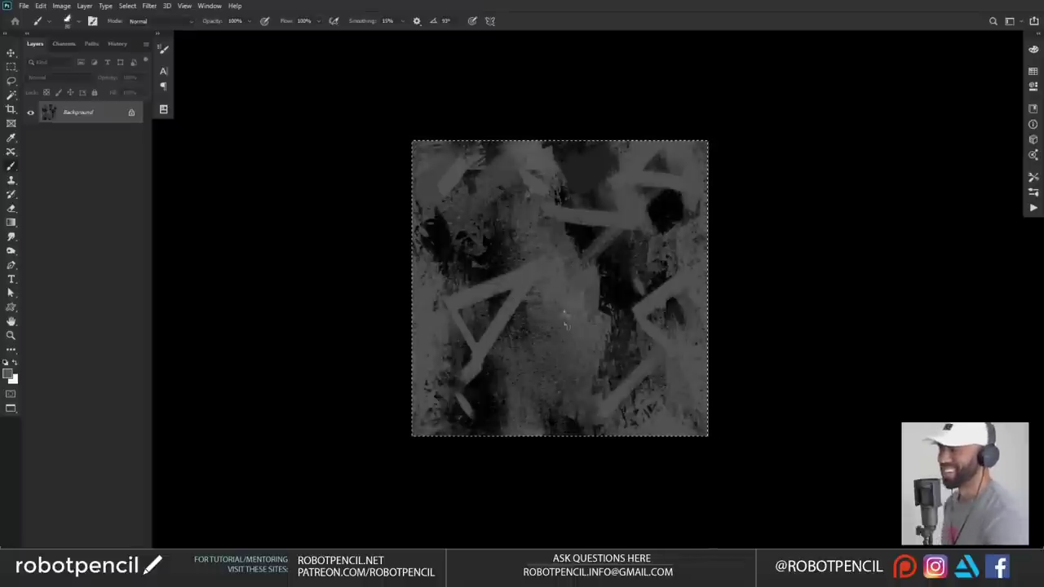
{"action": "left_click_drag", "start_coordinate": [665, 354], "coordinate": [648, 367]}
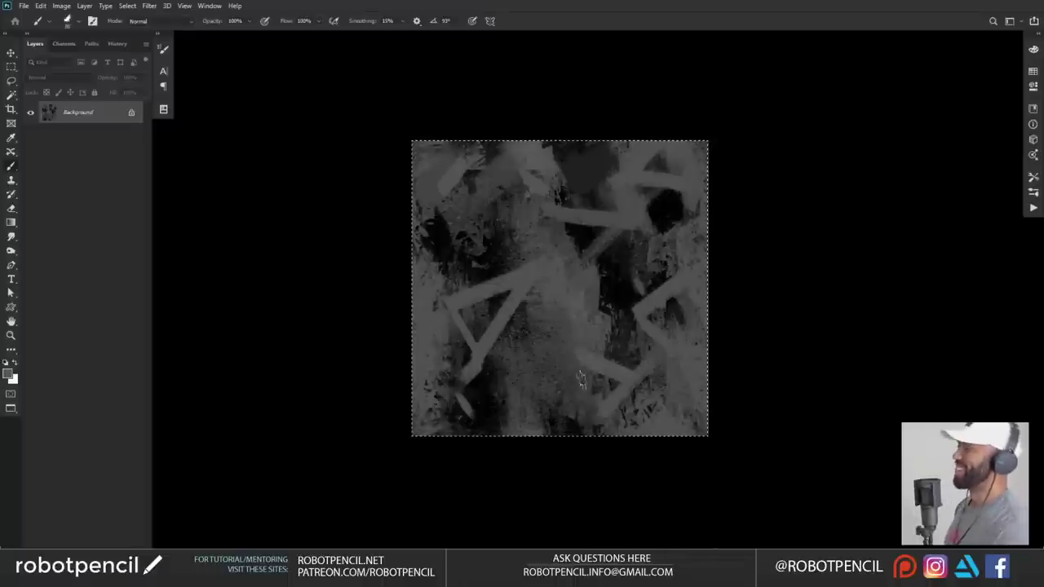
- Repeat the Offset filter several times to cycle the wrapped texture around the square and work over its seams
{"action": "key", "text": "ctrl+alt+f"}
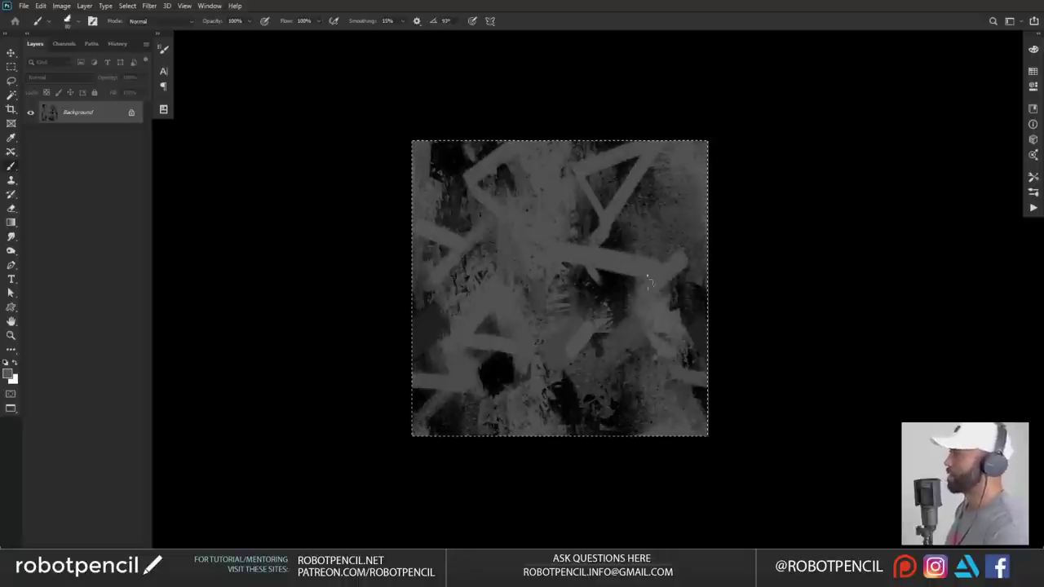
{"action": "key", "text": "ctrl+alt+f"}
{"action": "key", "text": "ctrl+alt+f"}
{"action": "key", "text": "ctrl+alt+f"}
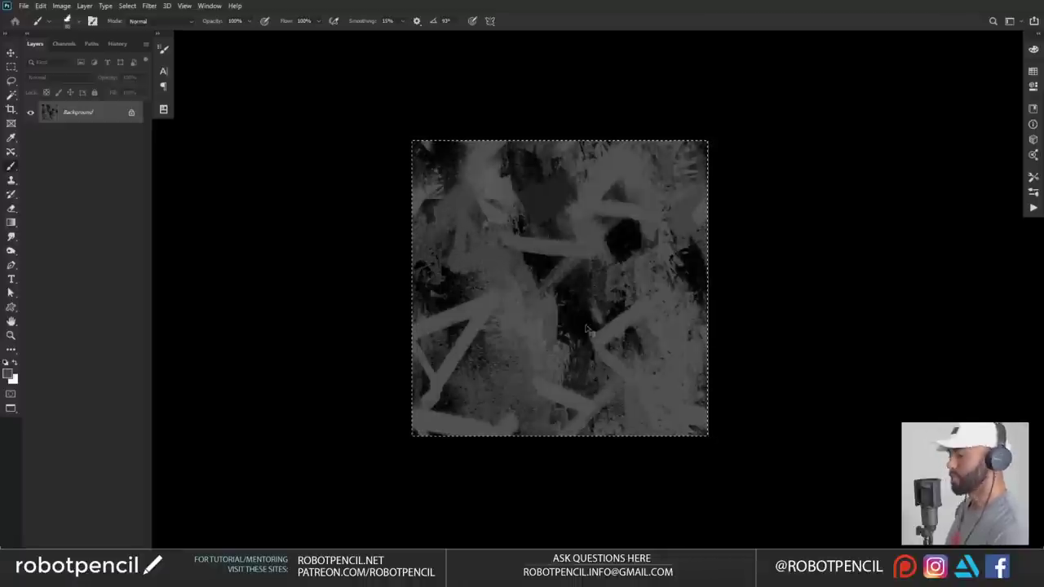
- Brighten the texture in Levels with a white input level of 101 and a midtone value of 1.28
{"action": "key", "text": "ctrl+l"}
{"action": "left_click_drag", "start_coordinate": [937, 325], "coordinate": [819, 328]}
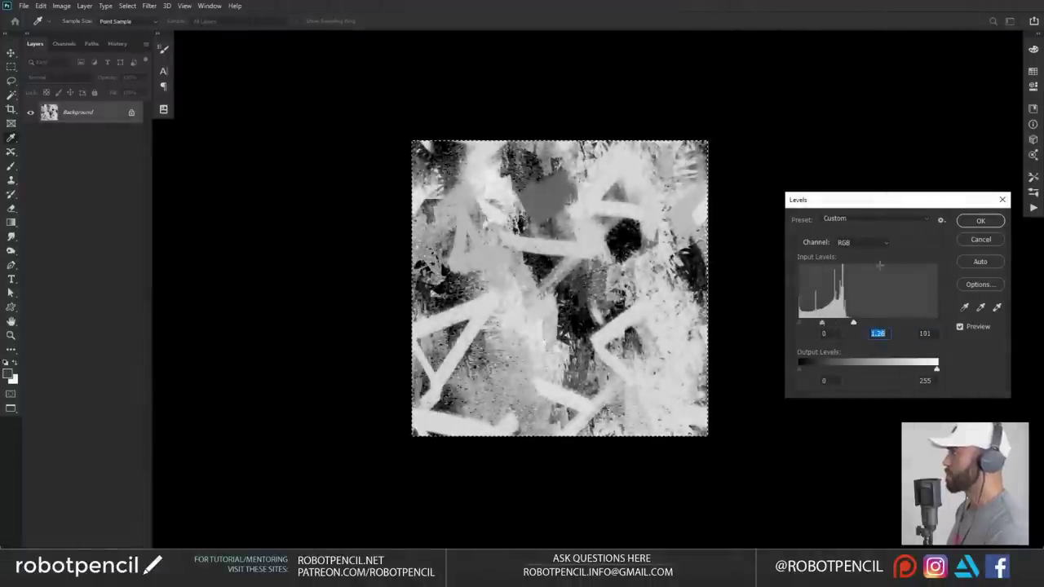
{"action": "left_click", "coordinate": [980, 220]}
- Define the high-contrast brush texture as a new pattern under the suggested name
{"action": "left_click", "coordinate": [41, 6]}
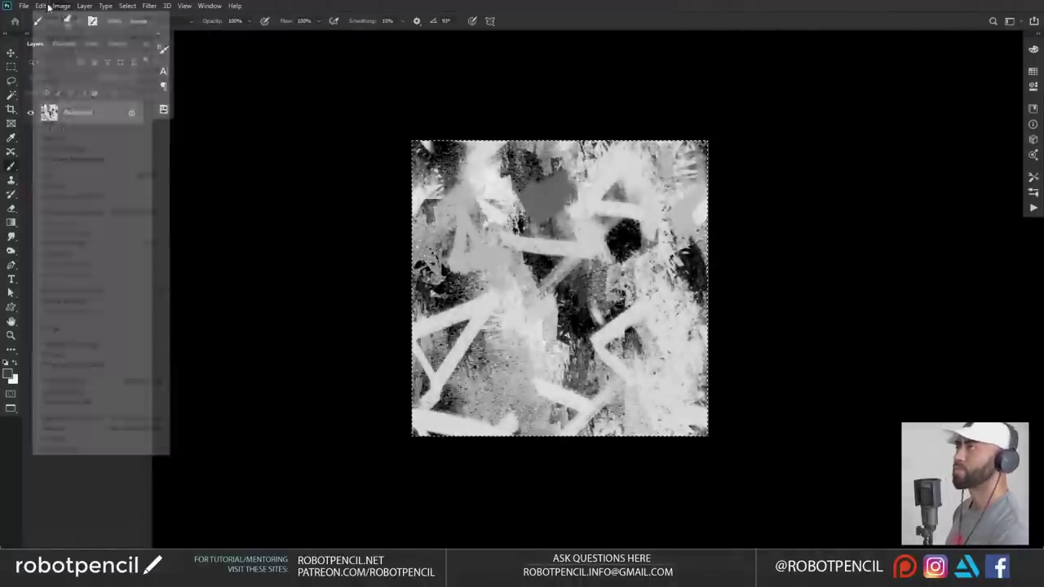
{"action": "left_click", "coordinate": [81, 301]}
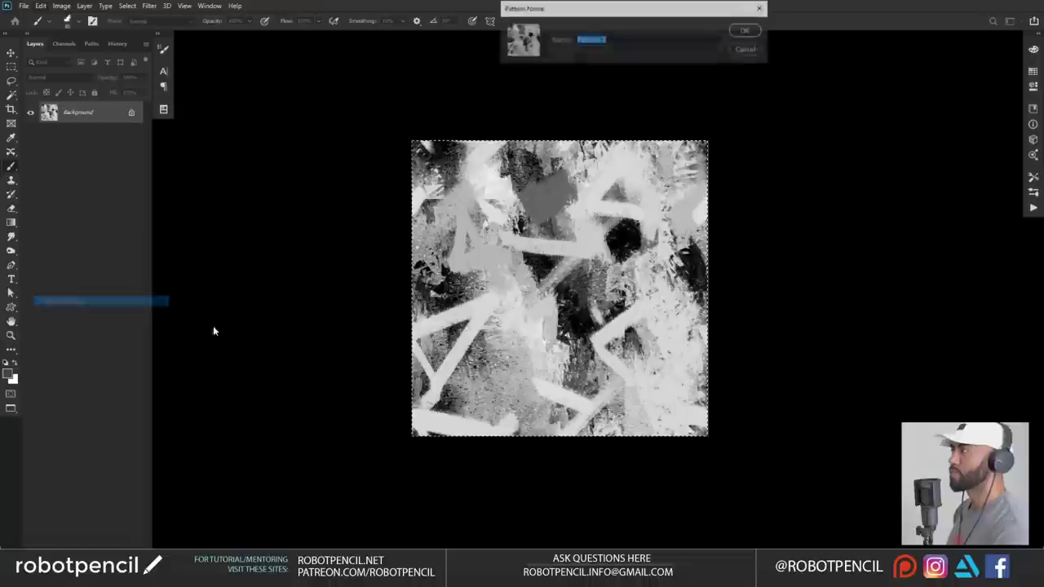
{"action": "left_click", "coordinate": [747, 30]}
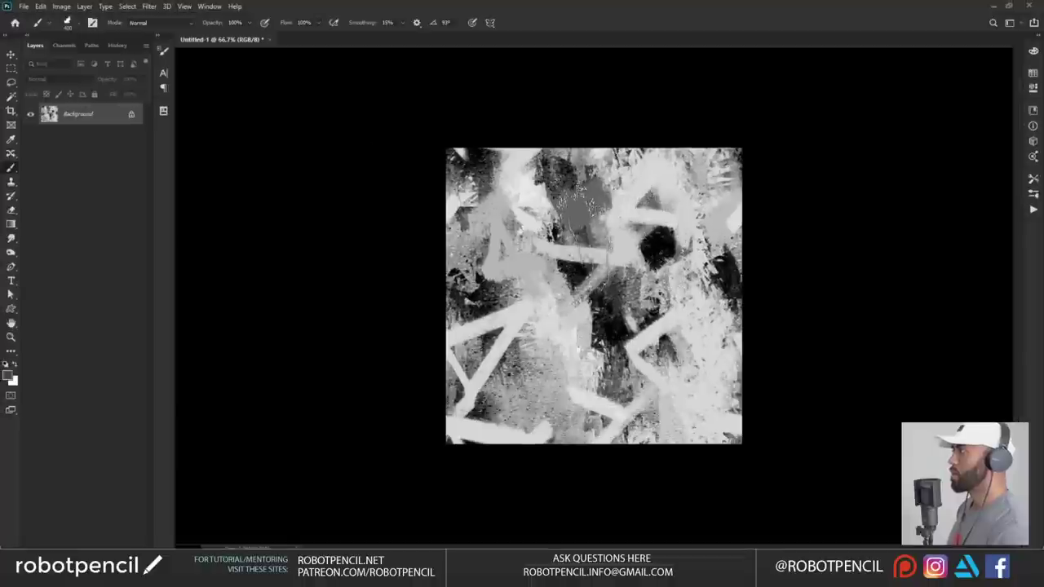
- Create a new 8.5 x 11 inch Letter document at 300 pixels/inch with white background contents
{"action": "mouse_move", "coordinate": [588, 204]}
{"action": "left_mouse_down"}
{"action": "mouse_move", "coordinate": [594, 238]}
{"action": "mouse_move", "coordinate": [571, 244]}
{"action": "mouse_move", "coordinate": [559, 233]}
{"action": "left_mouse_up"}
{"action": "key", "text": "ctrl+n"}
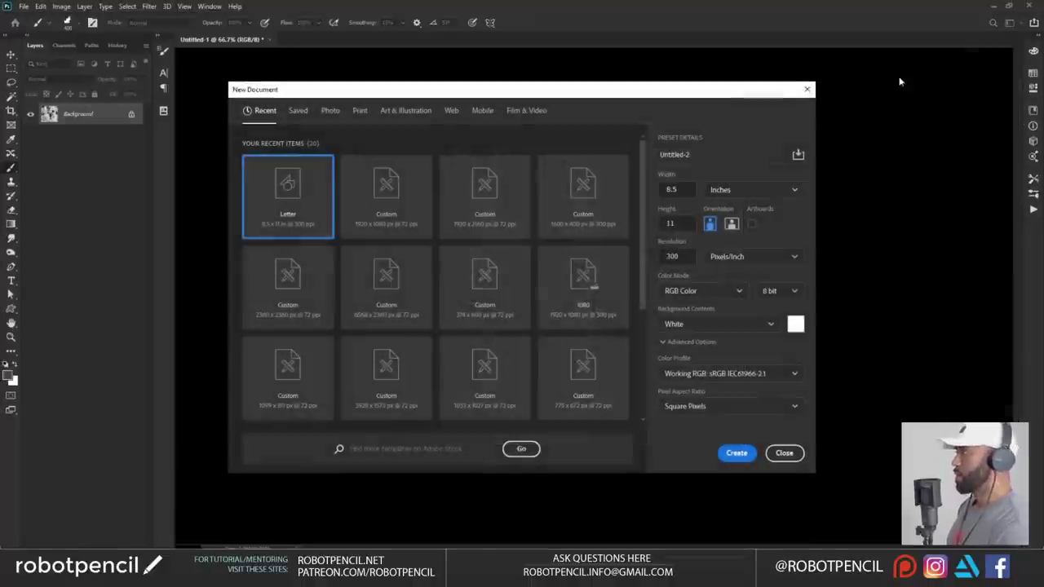
{"action": "left_click", "coordinate": [736, 451]}
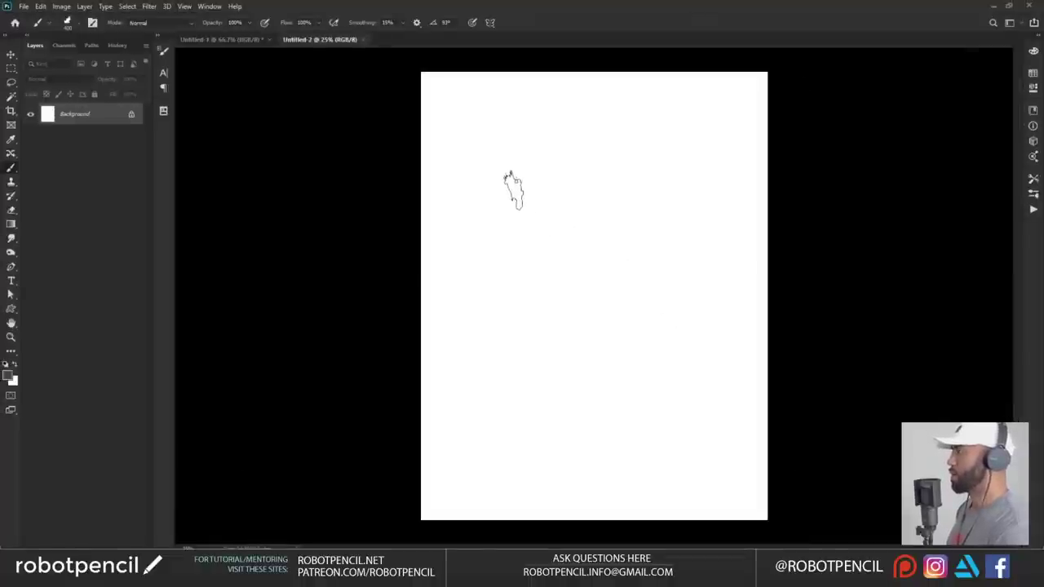
{"action": "right_click", "coordinate": [530, 192]}
{"action": "left_click", "coordinate": [864, 69]}
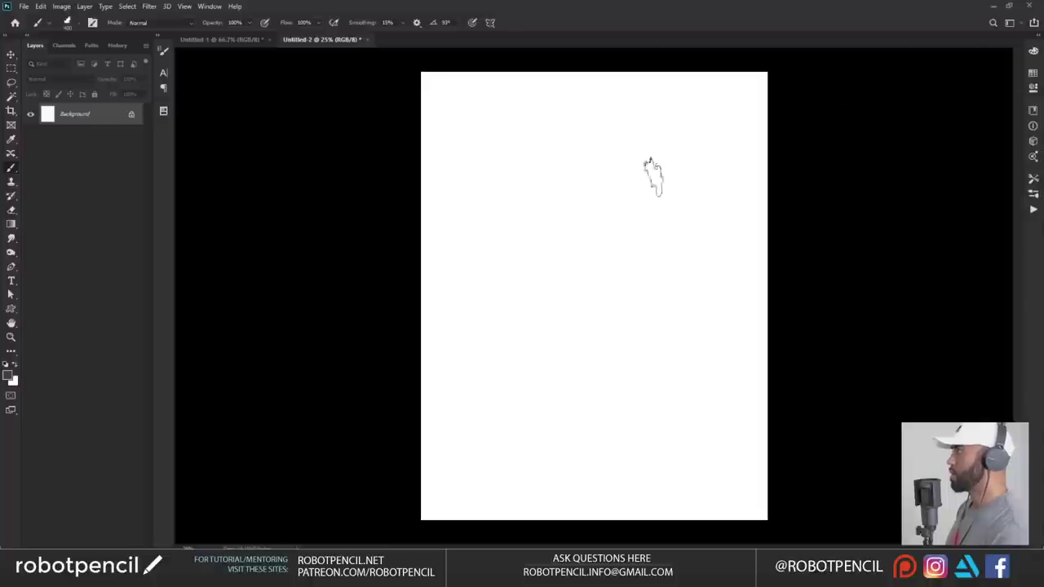
- Return to the square texture document, add a new layer and fill it with white using the Paint Bucket
{"action": "left_click", "coordinate": [232, 39]}
{"action": "key", "text": "ctrl+shift+alt+n"}
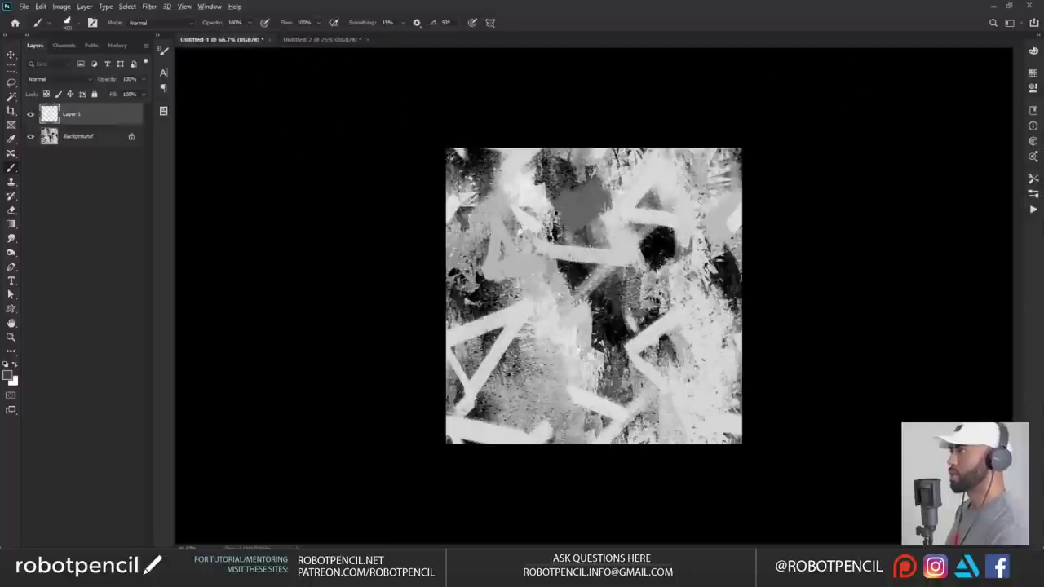
{"action": "key", "text": "g"}
{"action": "key", "text": "d"}
{"action": "key", "text": "x"}
{"action": "key", "text": "shift+g"}
{"action": "left_click", "coordinate": [636, 313]}
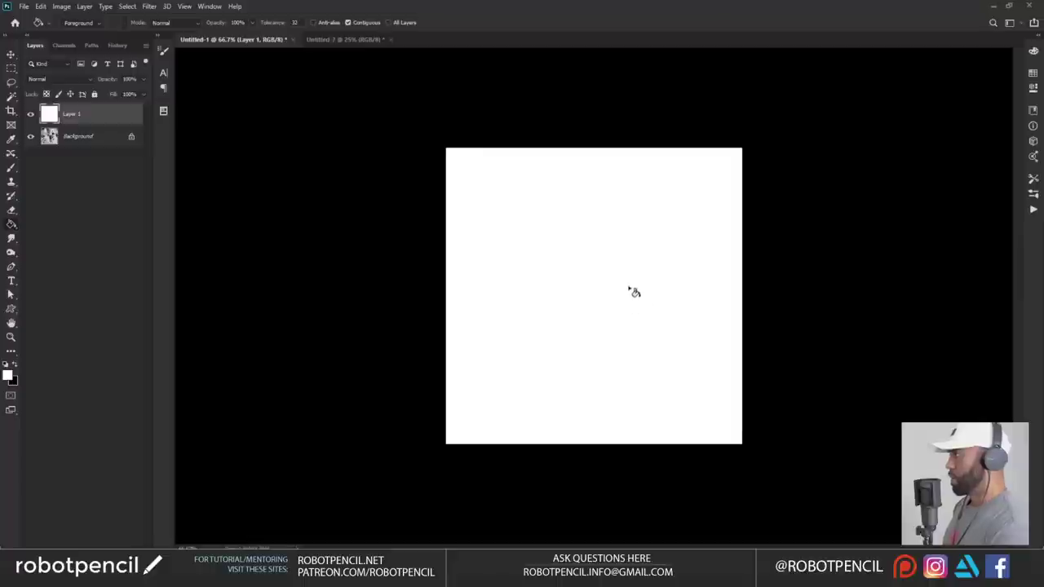
- Switch to the Brush tool and reduce the brush size
{"action": "key", "text": "b"}
{"action": "key", "text": "bracketleft"}
{"action": "key", "text": "bracketleft"}
{"action": "key", "text": "bracketleft"}
{"action": "key", "text": "bracketleft"}
{"action": "key", "text": "bracketleft"}
{"action": "key", "text": "bracketleft"}
{"action": "key", "text": "bracketleft"}
{"action": "key", "text": "bracketleft"}
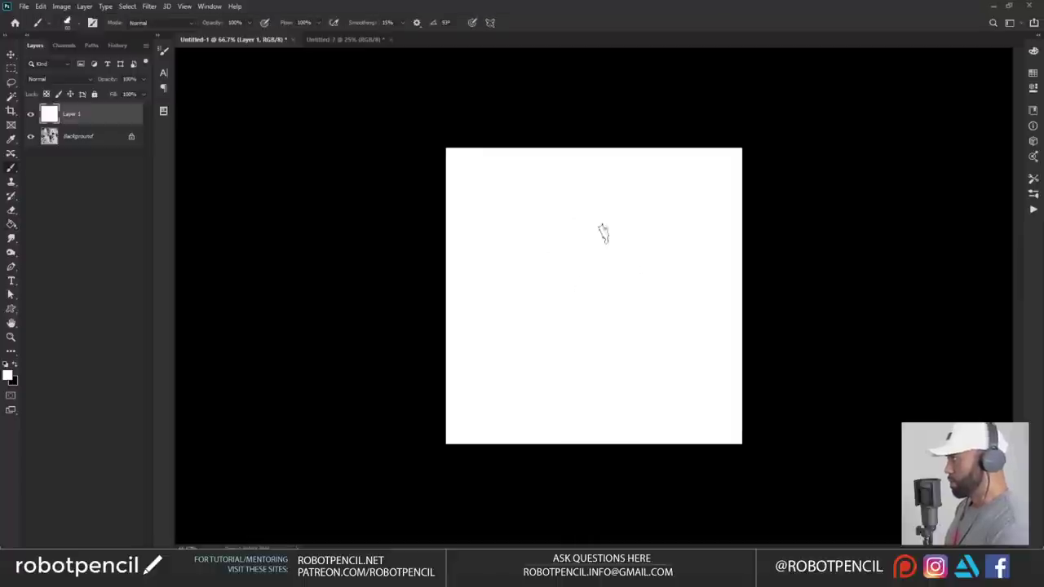
- Outline an angular, open triangular shape with a sharp peak and a thicker right leg using the Polygonal Lasso
{"action": "key", "text": "l"}
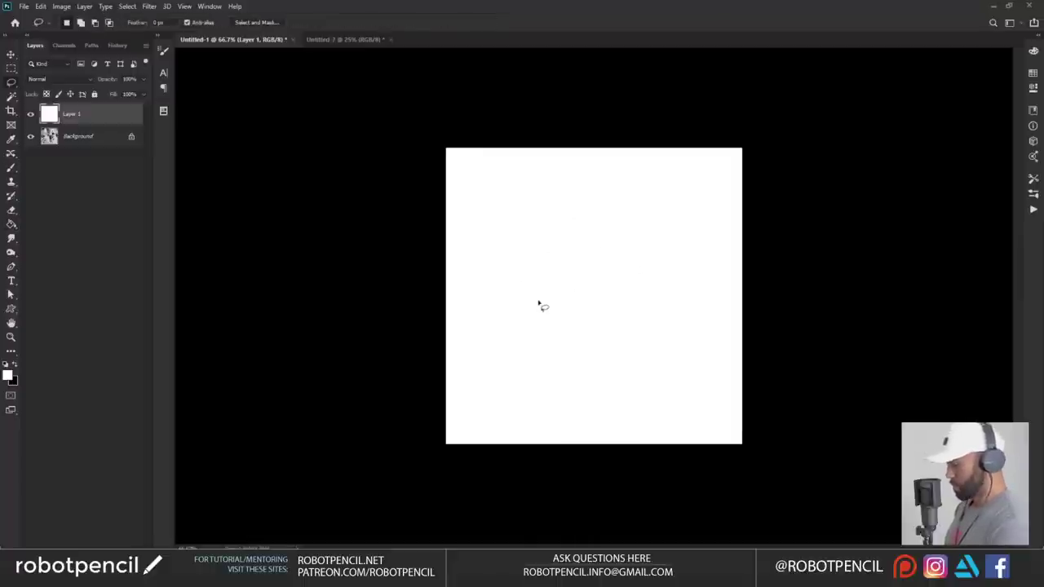
{"action": "key", "text": "shift+l"}
{"action": "left_click", "coordinate": [487, 367]}
{"action": "left_click", "coordinate": [643, 199]}
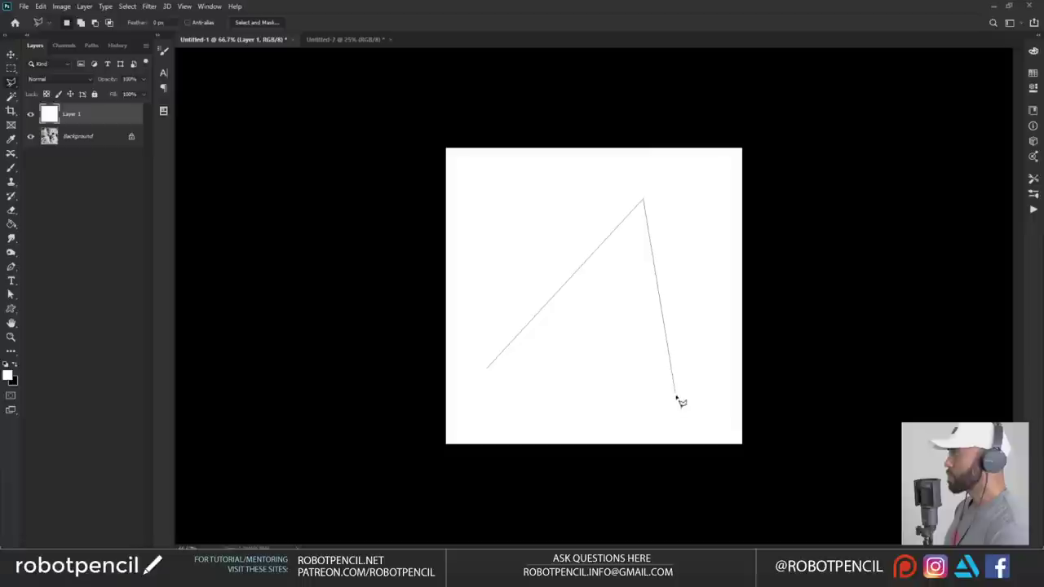
{"action": "left_click", "coordinate": [674, 399]}
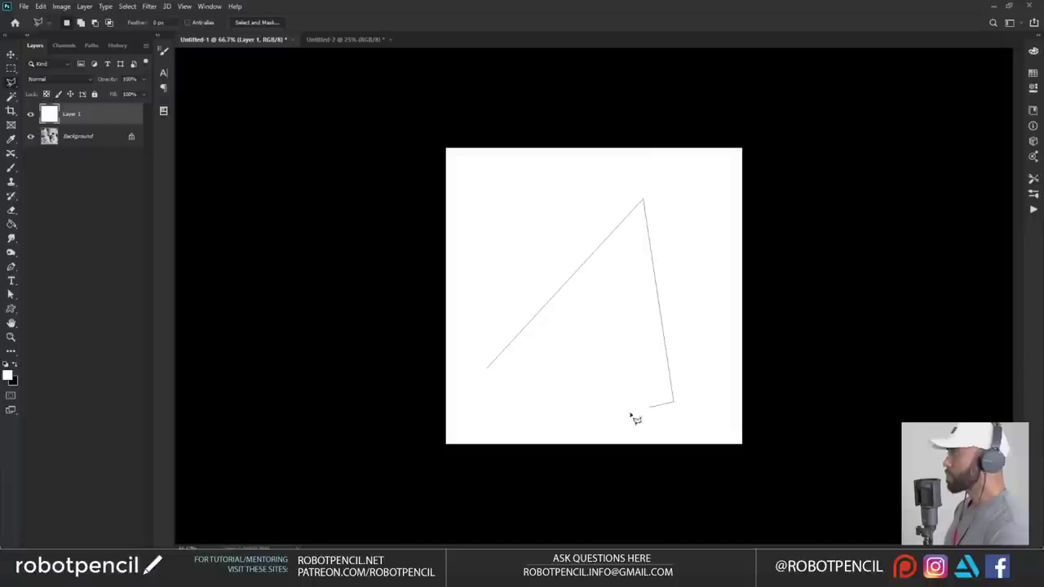
{"action": "left_click", "coordinate": [576, 388]}
{"action": "left_click", "coordinate": [632, 365]}
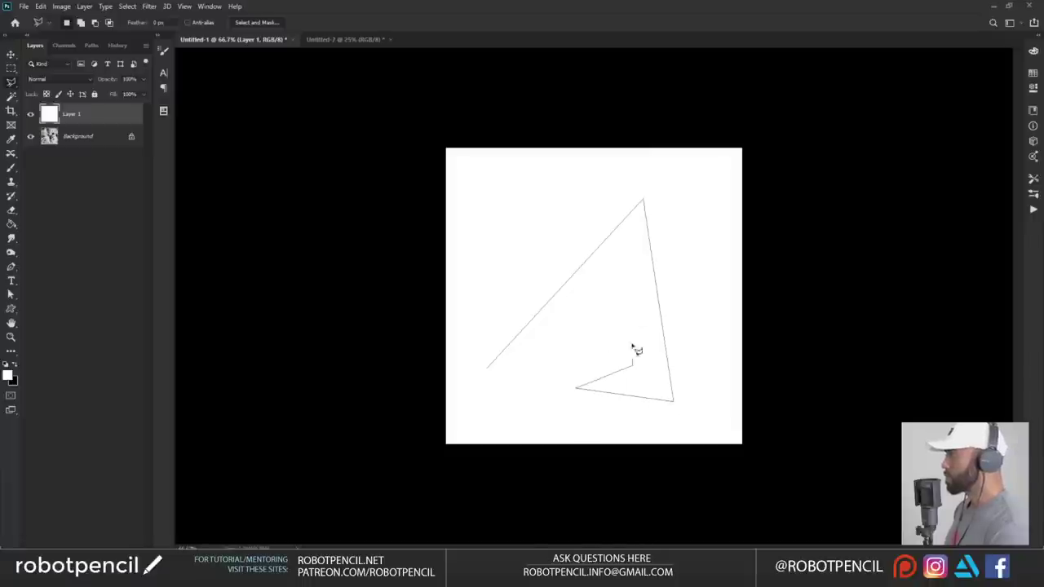
{"action": "left_click", "coordinate": [635, 234]}
{"action": "left_click", "coordinate": [497, 367]}
{"action": "left_click", "coordinate": [518, 367]}
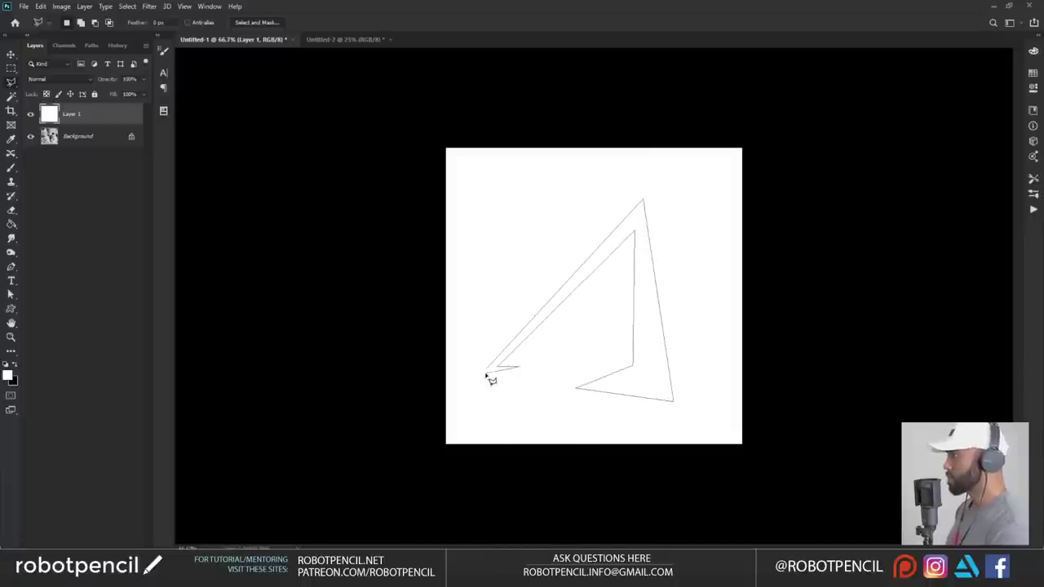
{"action": "left_click", "coordinate": [489, 376]}
- Fill the angular selection on the white layer with black using a greatly enlarged brush
{"action": "key", "text": "b"}
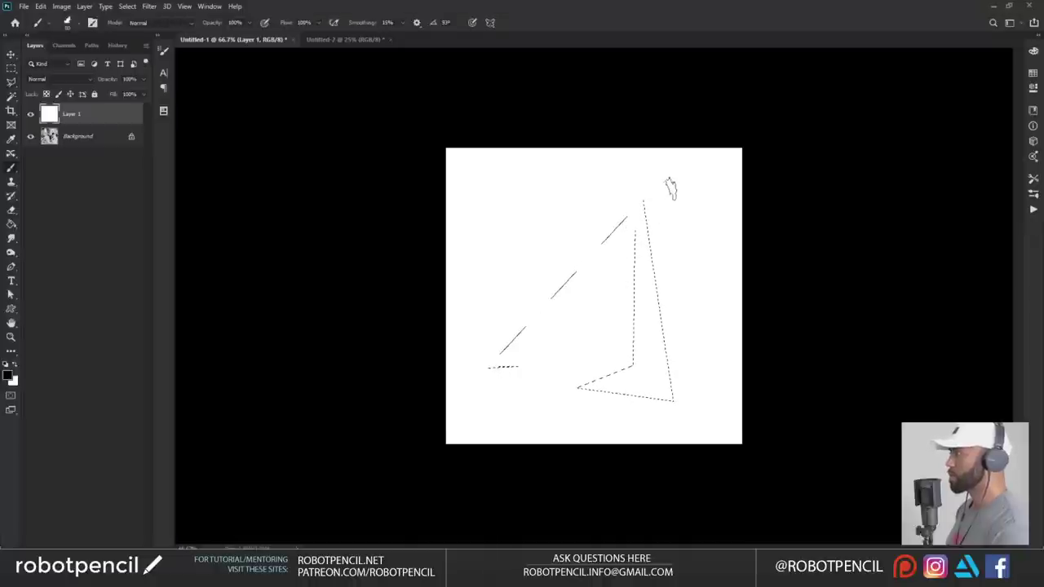
{"action": "key", "text": "]"}
{"action": "key", "text": "]"}
{"action": "key", "text": "]"}
{"action": "key", "text": "]"}
{"action": "key", "text": "]"}
{"action": "key", "text": "]"}
{"action": "key", "text": "]"}
{"action": "key", "text": "]"}
{"action": "key", "text": "]"}
{"action": "key", "text": "]"}
{"action": "key", "text": "]"}
{"action": "key", "text": "]"}
{"action": "key", "text": "]"}
{"action": "left_click_drag", "start_coordinate": [657, 214], "coordinate": [584, 299]}
{"action": "key", "text": "ctrl+z"}
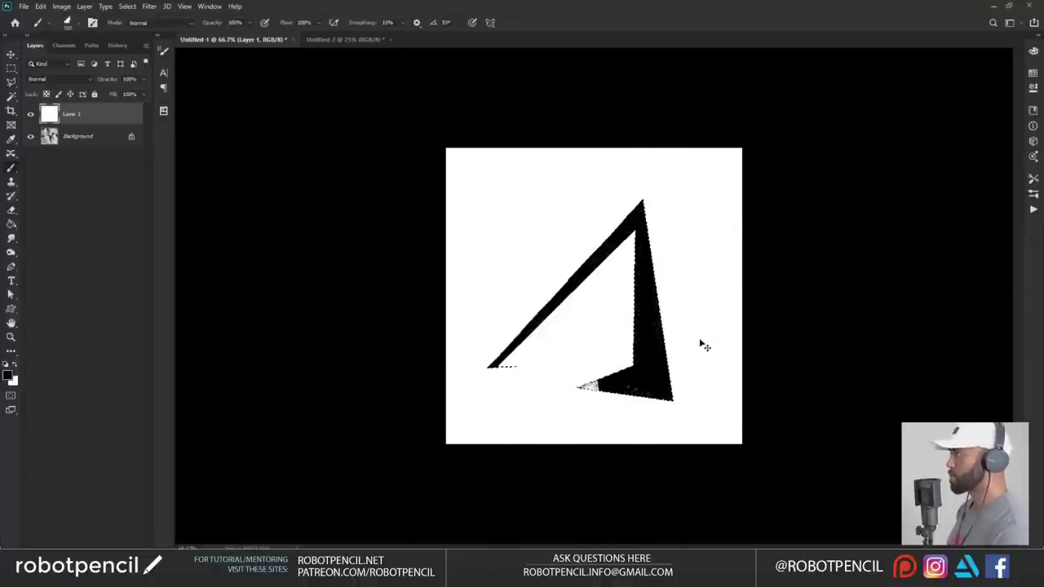
{"action": "key", "text": "ctrl+t"}
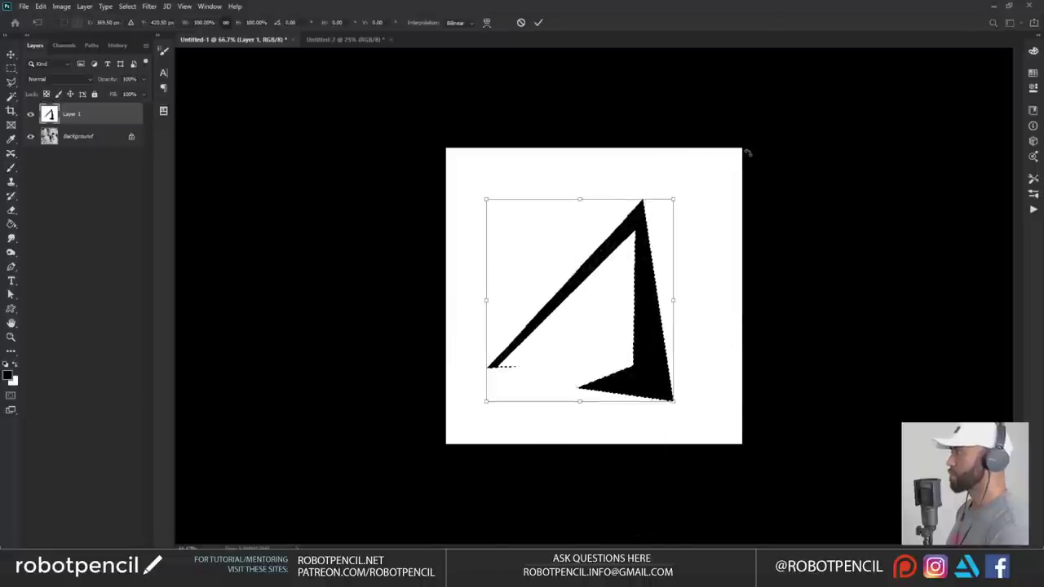
{"action": "left_click_drag", "start_coordinate": [672, 199], "coordinate": [704, 165]}
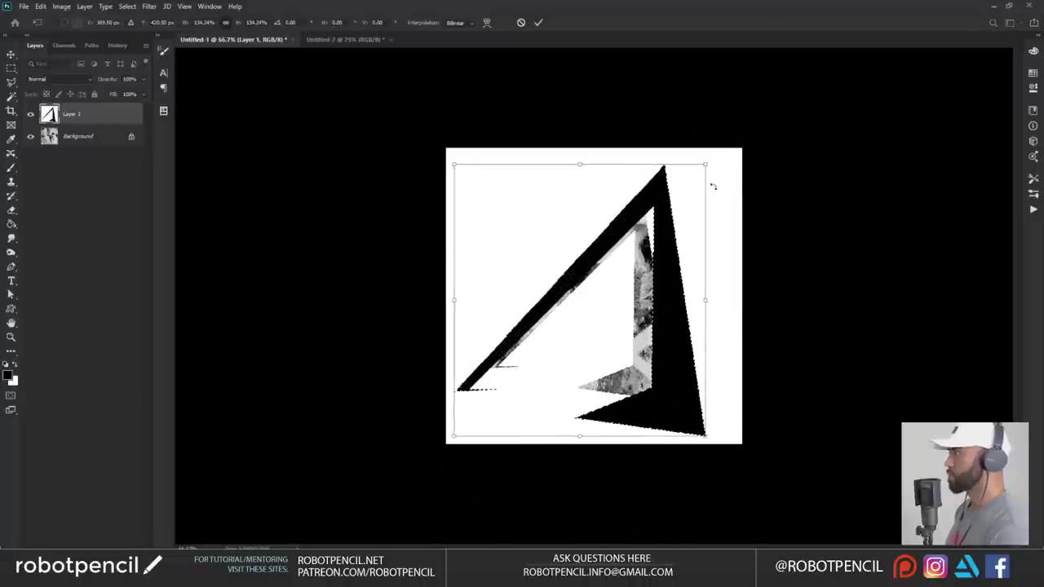
{"action": "key", "text": "Escape"}
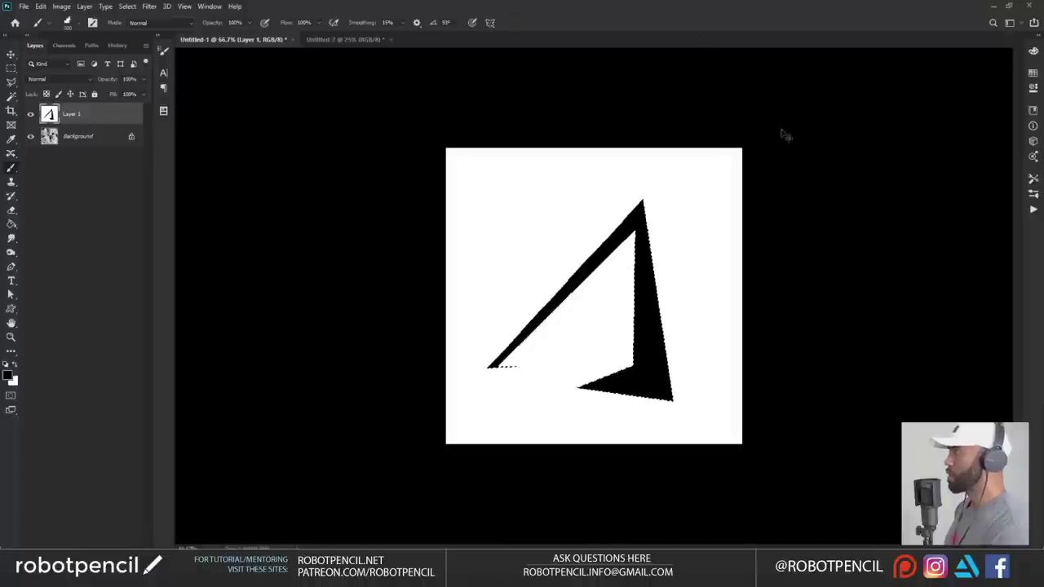
- Scale the shape layer to about 132%, rotate it about -177°, and reposition it so the whole black shape fits the canvas
{"action": "key", "text": "ctrl+t"}
{"action": "mouse_move", "coordinate": [742, 148]}
{"action": "left_mouse_down"}
{"action": "mouse_move", "coordinate": [820, 86]}
{"action": "mouse_move", "coordinate": [757, 131]}
{"action": "mouse_move", "coordinate": [751, 148]}
{"action": "left_mouse_up"}
{"action": "left_click_drag", "start_coordinate": [810, 70], "coordinate": [444, 406]}
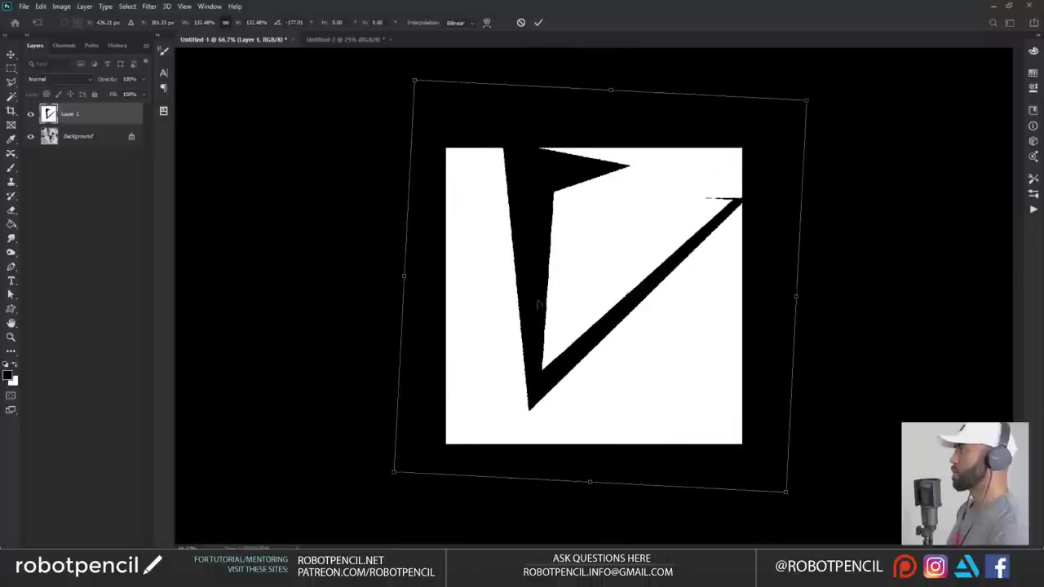
{"action": "left_click_drag", "start_coordinate": [683, 247], "coordinate": [664, 262]}
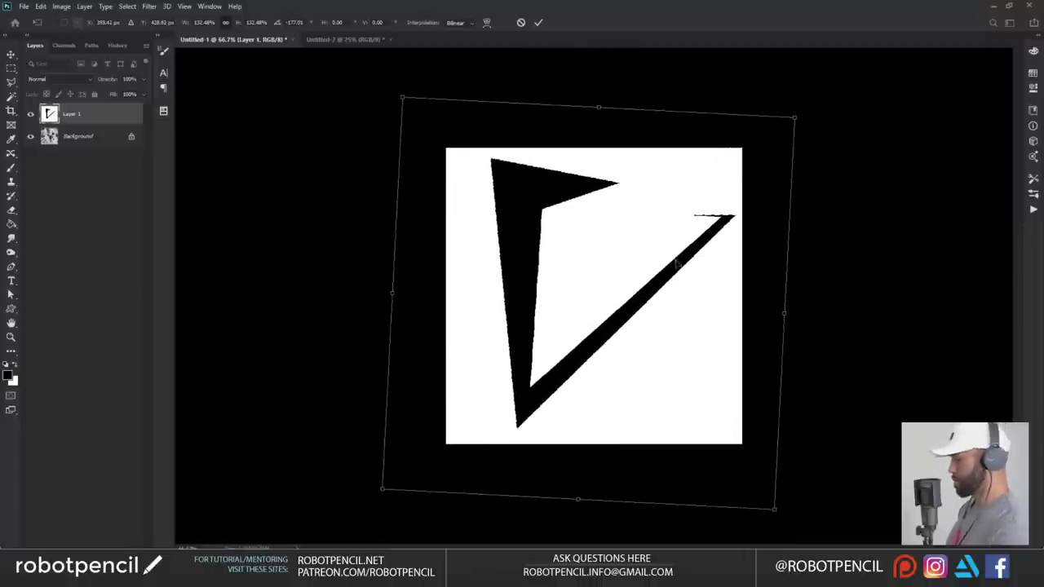
{"action": "key", "text": "Return"}
- Roughen the black shape's inner corners and edges with thin strokes from a small brush
{"action": "key", "text": "b"}
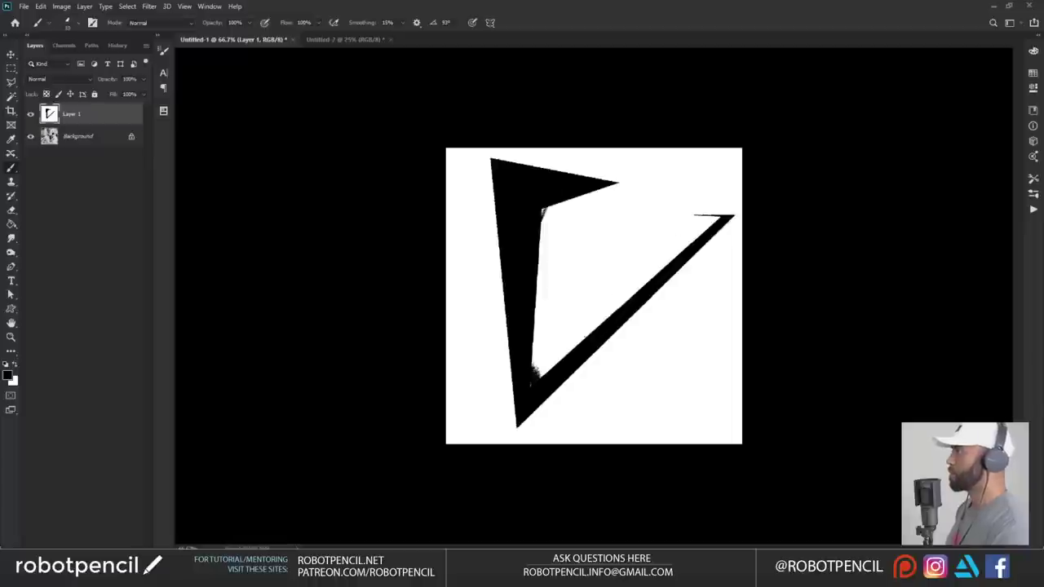
{"action": "key", "text": "["}
{"action": "left_click_drag", "start_coordinate": [553, 363], "coordinate": [677, 253]}
{"action": "key", "text": "ctrl+z"}
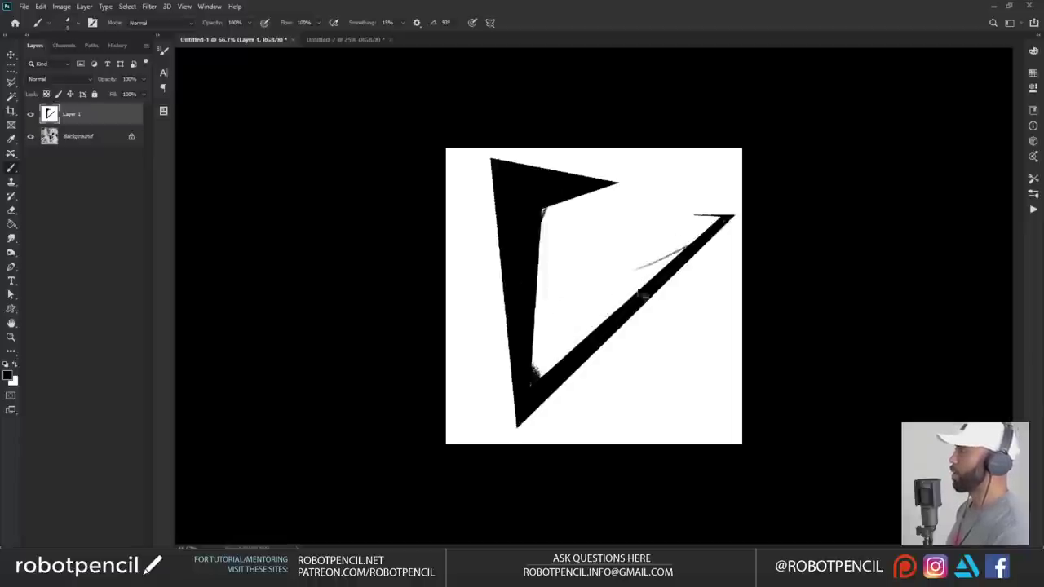
{"action": "key", "text": "ctrl+z"}
{"action": "left_click_drag", "start_coordinate": [538, 335], "coordinate": [551, 368]}
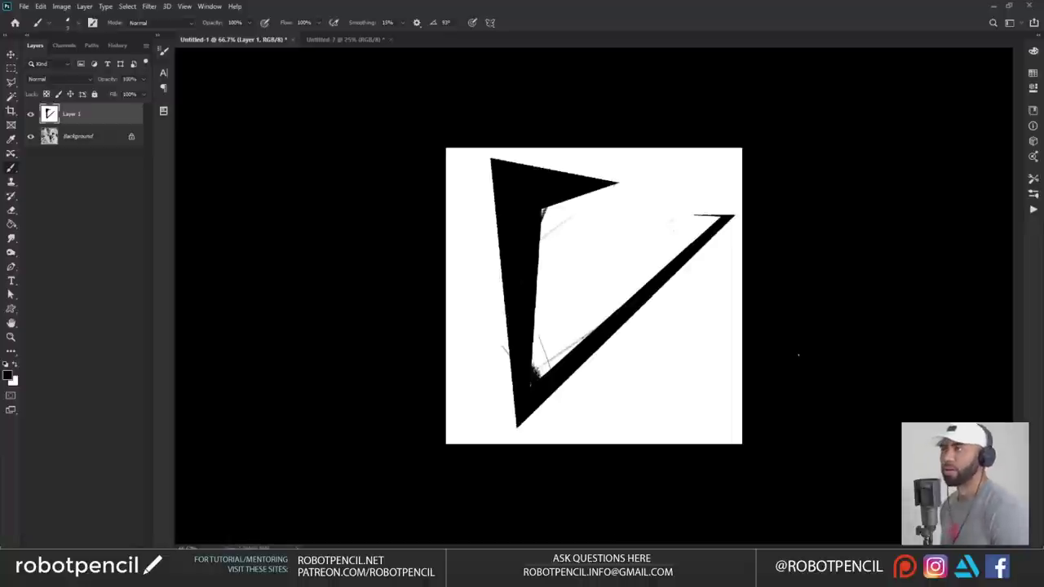
{"action": "key", "text": "ctrl+z"}
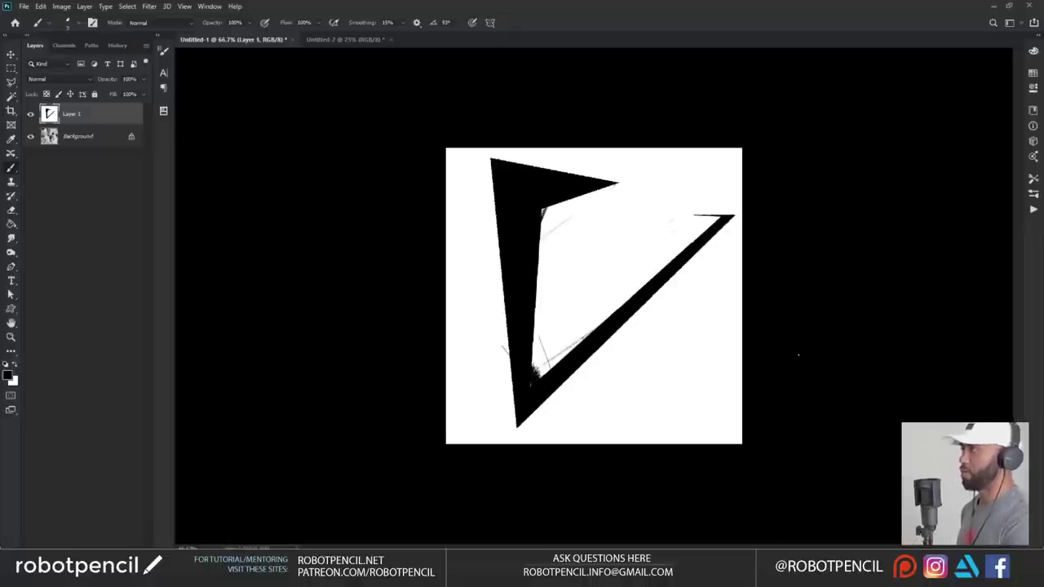
{"action": "key", "text": "c"}
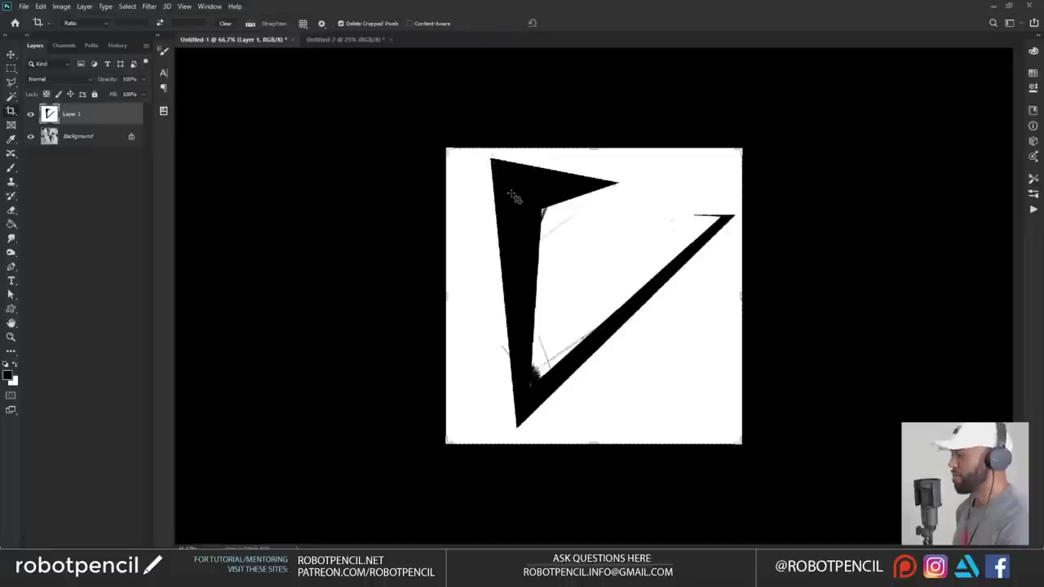
{"action": "left_click", "coordinate": [519, 198]}
{"action": "key", "text": "Return"}
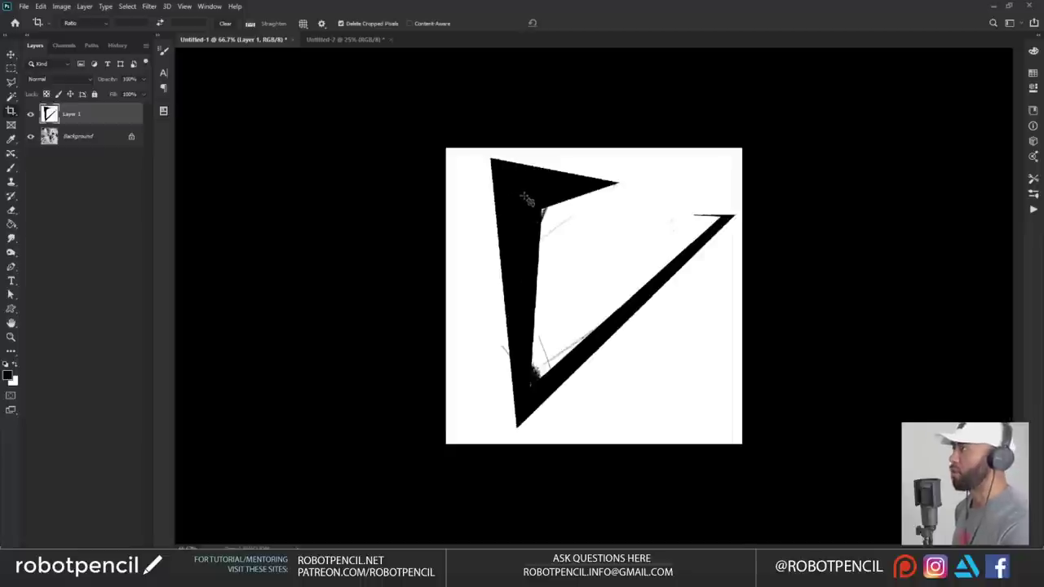
- Paint soft, textured black strokes along the inner diagonal edge, upper inner corner and outer vertical edge of the shape
{"action": "key", "text": "b"}
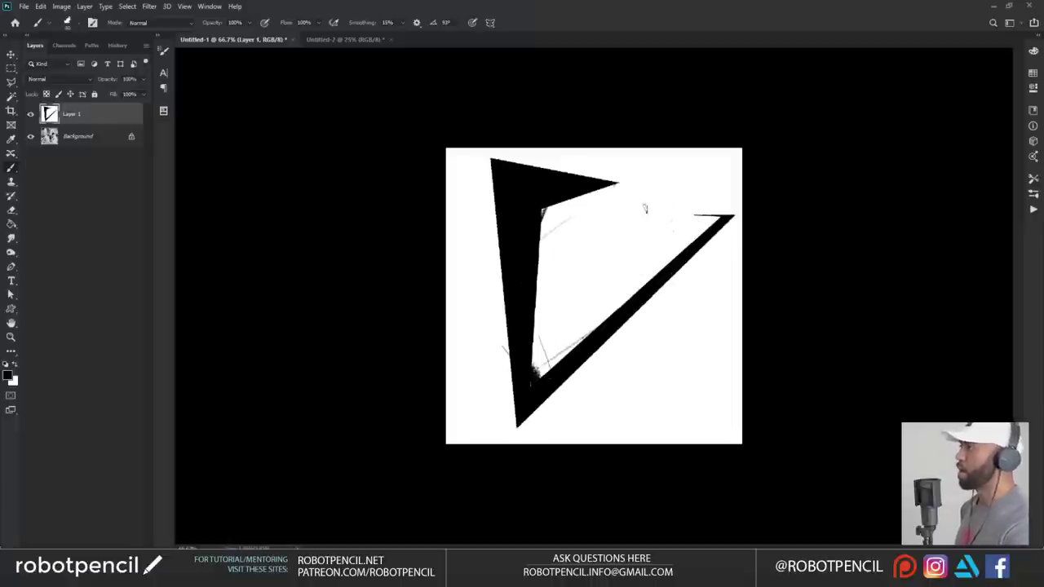
{"action": "key", "text": "bracketleft"}
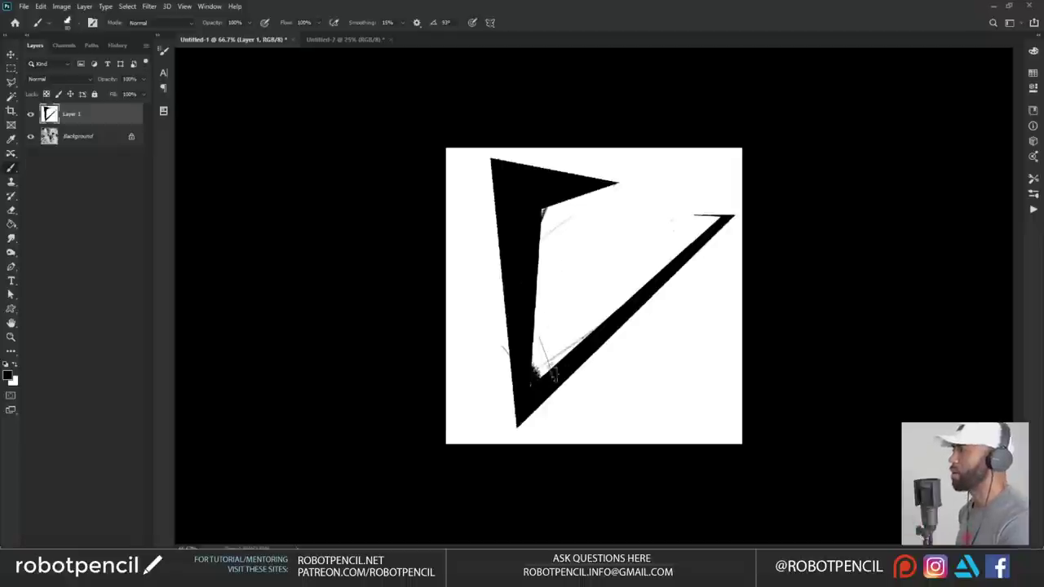
{"action": "left_click_drag", "start_coordinate": [531, 375], "coordinate": [654, 253]}
{"action": "key", "text": "ctrl+z"}
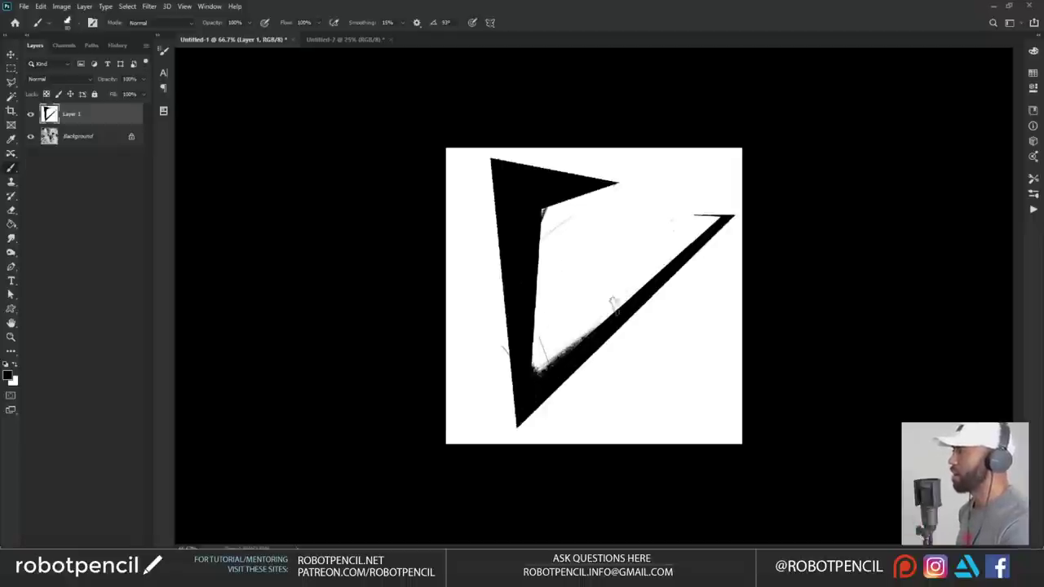
{"action": "left_click_drag", "start_coordinate": [494, 246], "coordinate": [498, 287]}
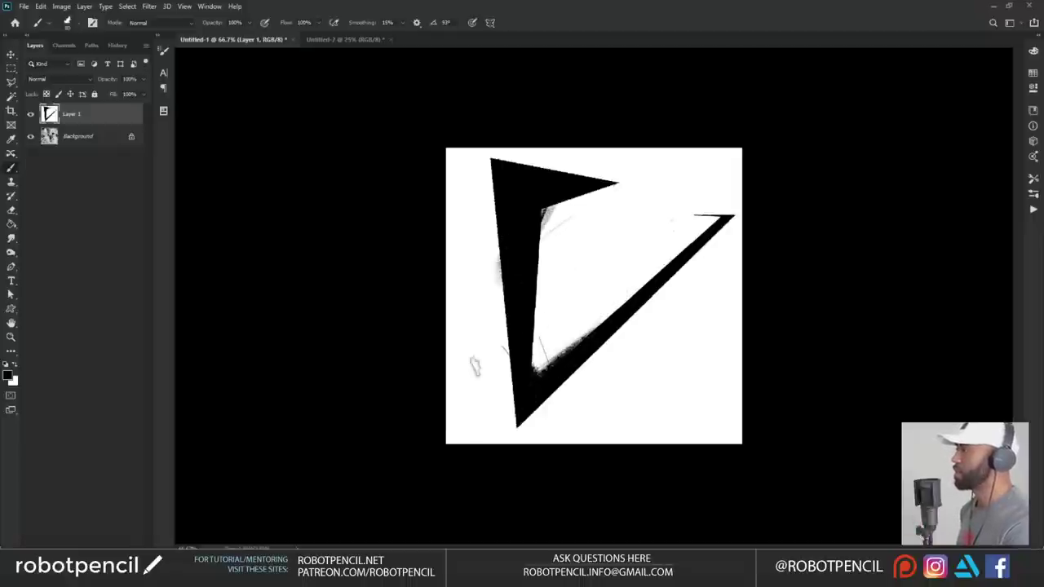
{"action": "left_click_drag", "start_coordinate": [593, 356], "coordinate": [677, 257]}
{"action": "left_click_drag", "start_coordinate": [714, 214], "coordinate": [704, 242]}
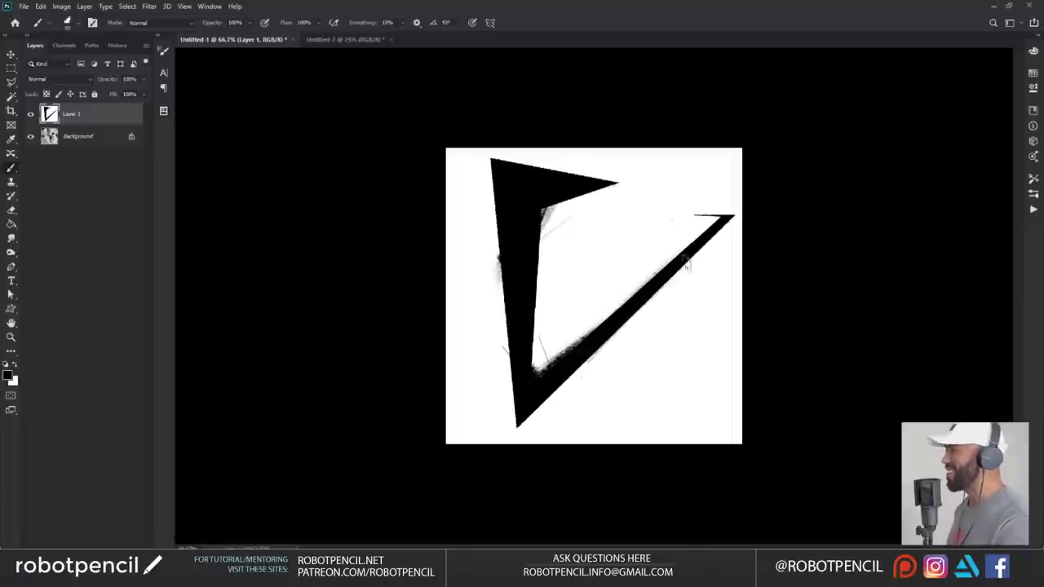
{"action": "left_click_drag", "start_coordinate": [670, 239], "coordinate": [682, 260]}
{"action": "key", "text": "ctrl+z"}
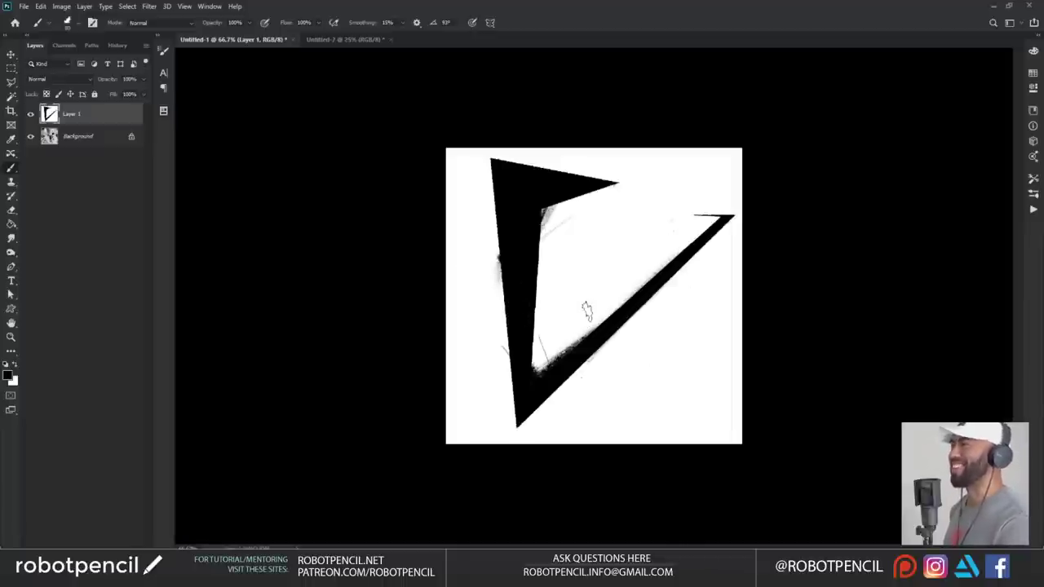
- Select the entire canvas and save the shape as a new brush preset with the suggested name
{"action": "key", "text": "ctrl+a"}
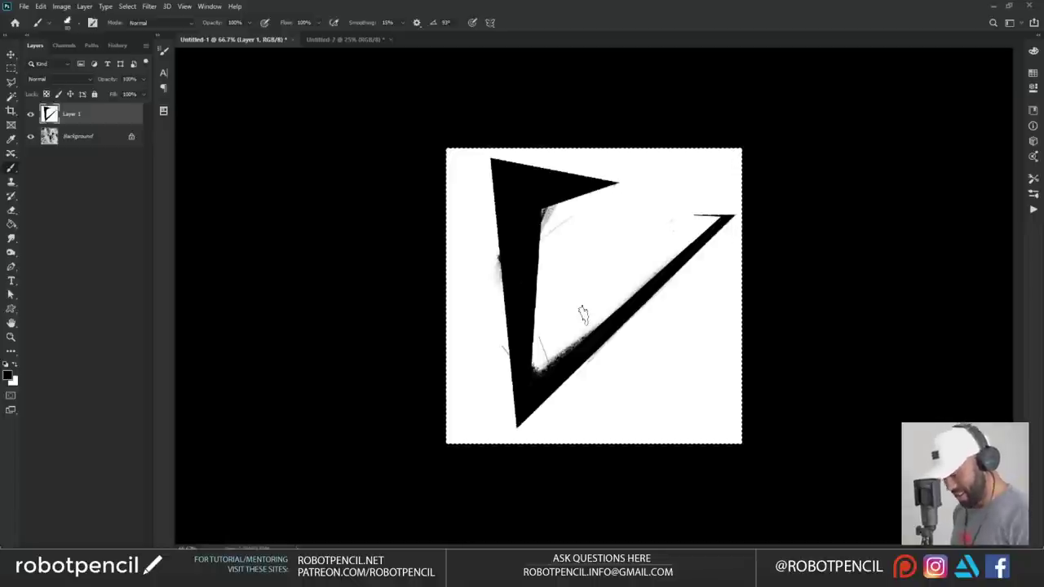
{"action": "key", "text": "F2"}
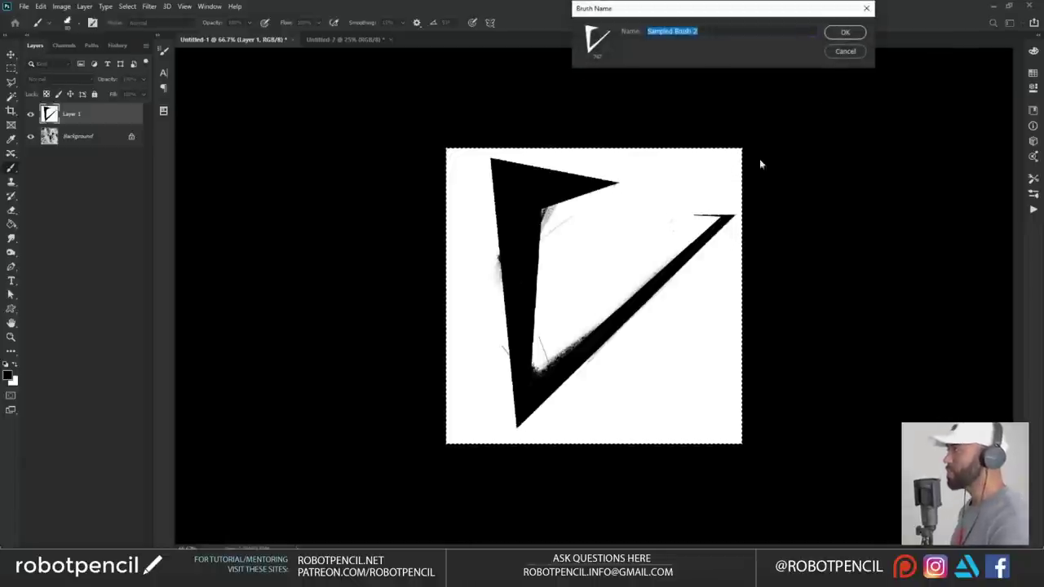
{"action": "left_click", "coordinate": [845, 32]}
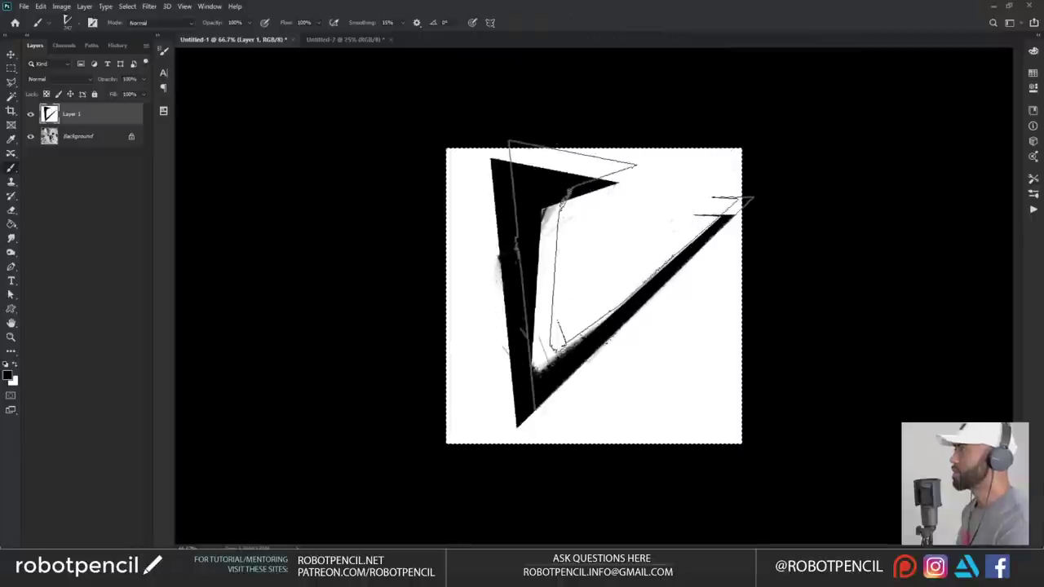
- Shrink the new shape brush to 200 px and clear the selection
{"action": "key", "text": "bracketleft"}
{"action": "key", "text": "bracketleft"}
{"action": "key", "text": "bracketleft"}
{"action": "key", "text": "bracketleft"}
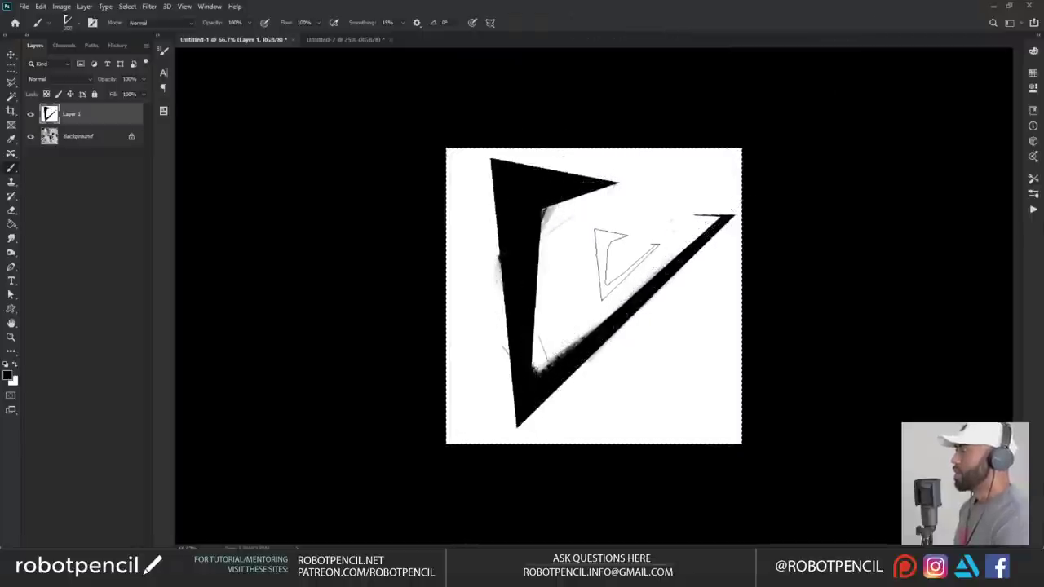
{"action": "key", "text": "ctrl+d"}
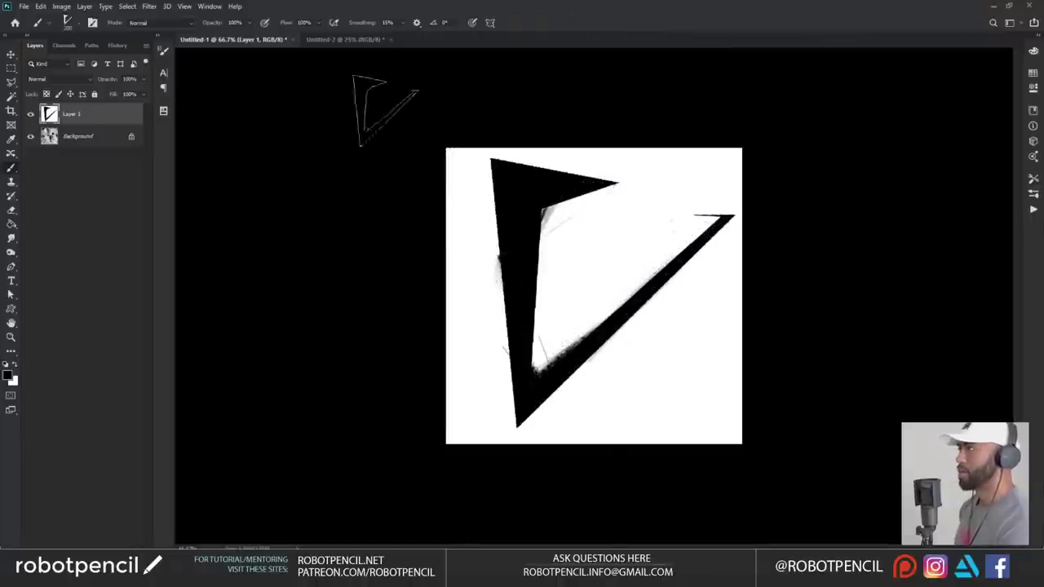
- In the blank Untitled-2 document, set the brush tip's angle to -11° and roundness to 67%, and paint test strokes
{"action": "left_click", "coordinate": [365, 43]}
{"action": "mouse_move", "coordinate": [626, 132]}
{"action": "left_mouse_down"}
{"action": "mouse_move", "coordinate": [569, 170]}
{"action": "mouse_move", "coordinate": [507, 316]}
{"action": "left_mouse_up"}
{"action": "key", "text": "ctrl+z"}
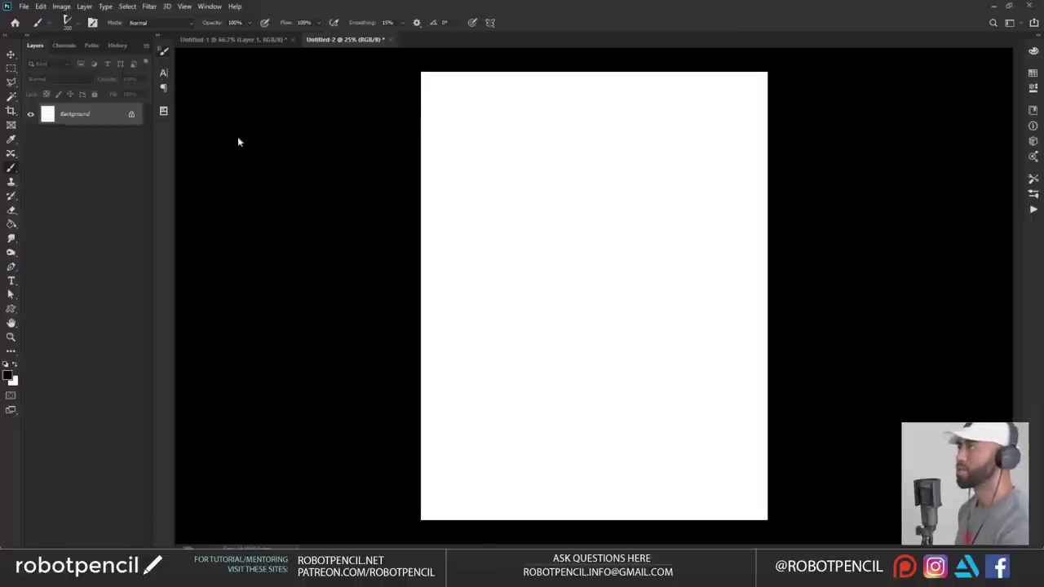
{"action": "key", "text": "F5"}
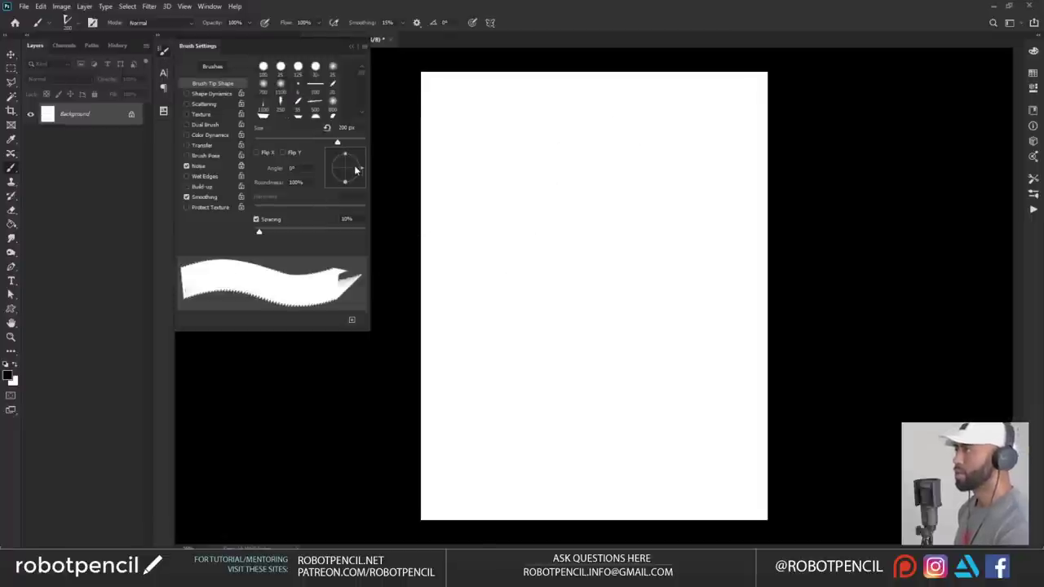
{"action": "mouse_move", "coordinate": [356, 164]}
{"action": "left_mouse_down"}
{"action": "mouse_move", "coordinate": [344, 151]}
{"action": "mouse_move", "coordinate": [355, 162]}
{"action": "mouse_move", "coordinate": [347, 169]}
{"action": "mouse_move", "coordinate": [360, 171]}
{"action": "left_mouse_up"}
{"action": "mouse_move", "coordinate": [660, 145]}
{"action": "left_mouse_down"}
{"action": "mouse_move", "coordinate": [561, 179]}
{"action": "mouse_move", "coordinate": [550, 311]}
{"action": "mouse_move", "coordinate": [626, 263]}
{"action": "left_mouse_up"}
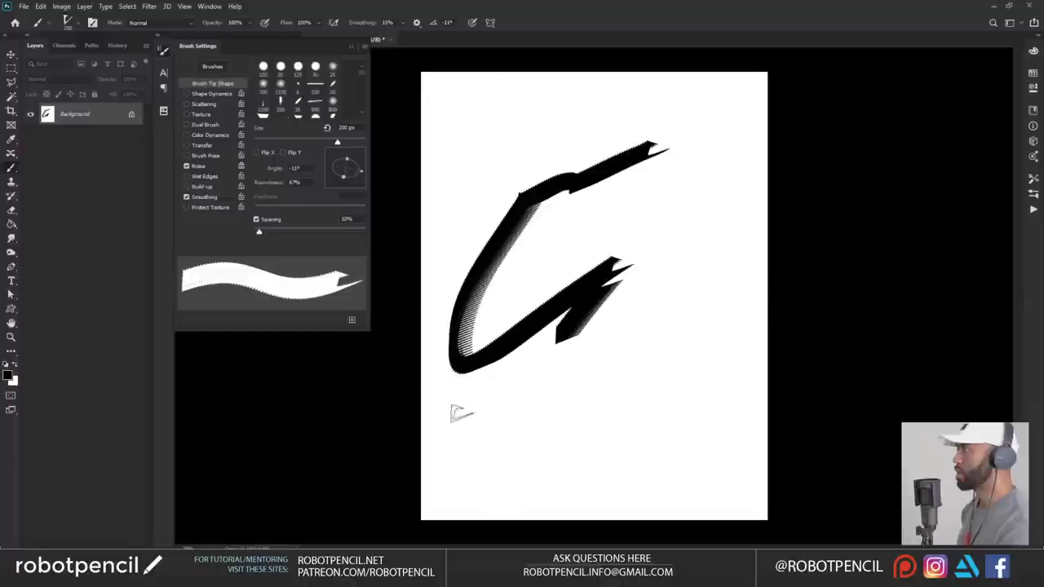
- Turn on Shape Dynamics with Pen Pressure controlling the size, and test it with several tapered diagonal strokes
{"action": "left_click", "coordinate": [214, 94]}
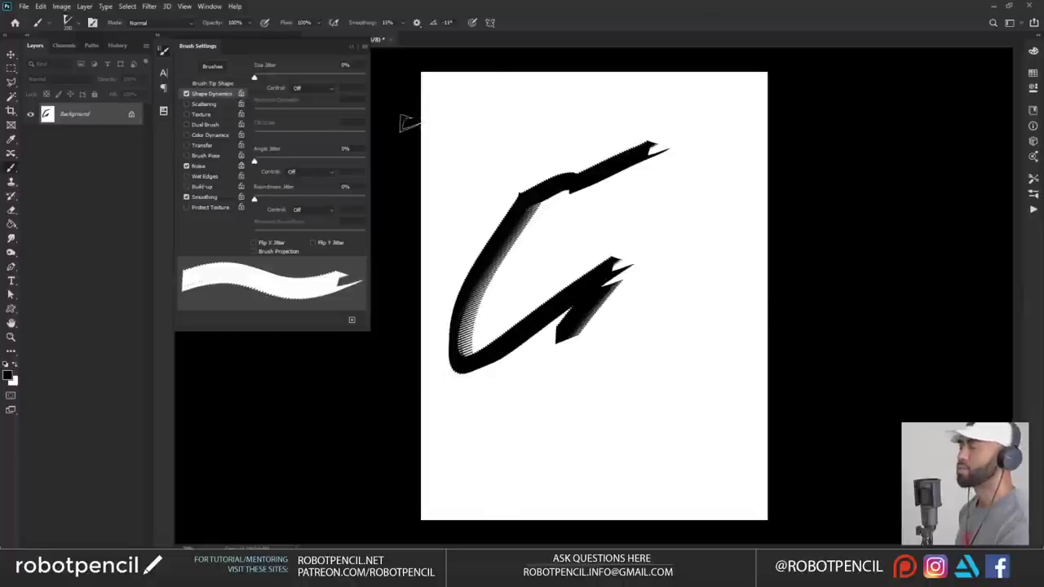
{"action": "left_click", "coordinate": [299, 90]}
{"action": "left_click", "coordinate": [310, 105]}
{"action": "mouse_move", "coordinate": [687, 97]}
{"action": "left_mouse_down"}
{"action": "mouse_move", "coordinate": [611, 122]}
{"action": "mouse_move", "coordinate": [534, 277]}
{"action": "left_mouse_up"}
{"action": "left_click_drag", "start_coordinate": [588, 244], "coordinate": [678, 192]}
{"action": "mouse_move", "coordinate": [665, 202]}
{"action": "left_mouse_down"}
{"action": "mouse_move", "coordinate": [607, 238]}
{"action": "mouse_move", "coordinate": [578, 245]}
{"action": "left_mouse_up"}
{"action": "left_click_drag", "start_coordinate": [620, 167], "coordinate": [535, 273]}
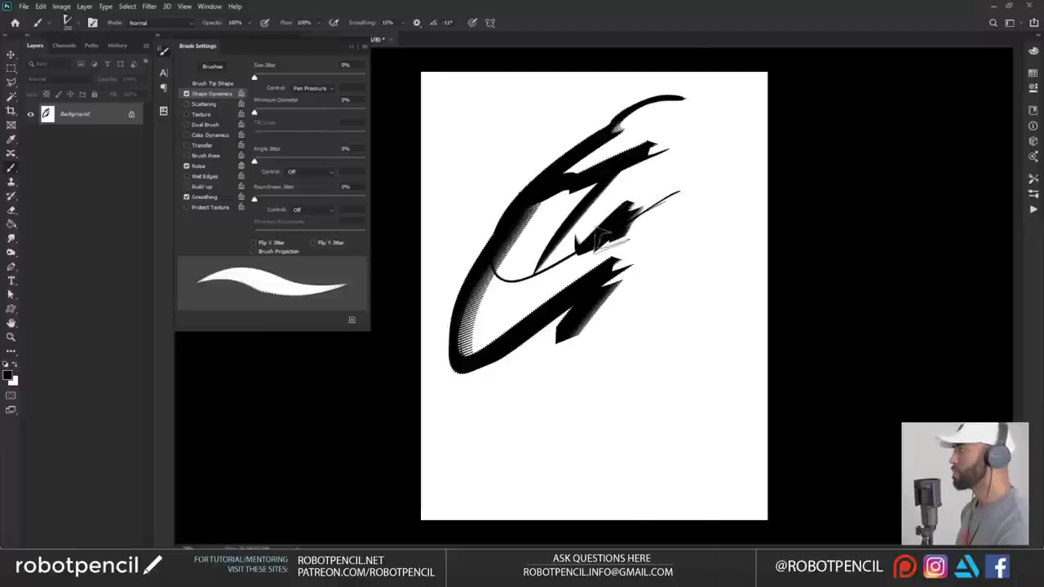
{"action": "left_click_drag", "start_coordinate": [688, 167], "coordinate": [523, 308]}
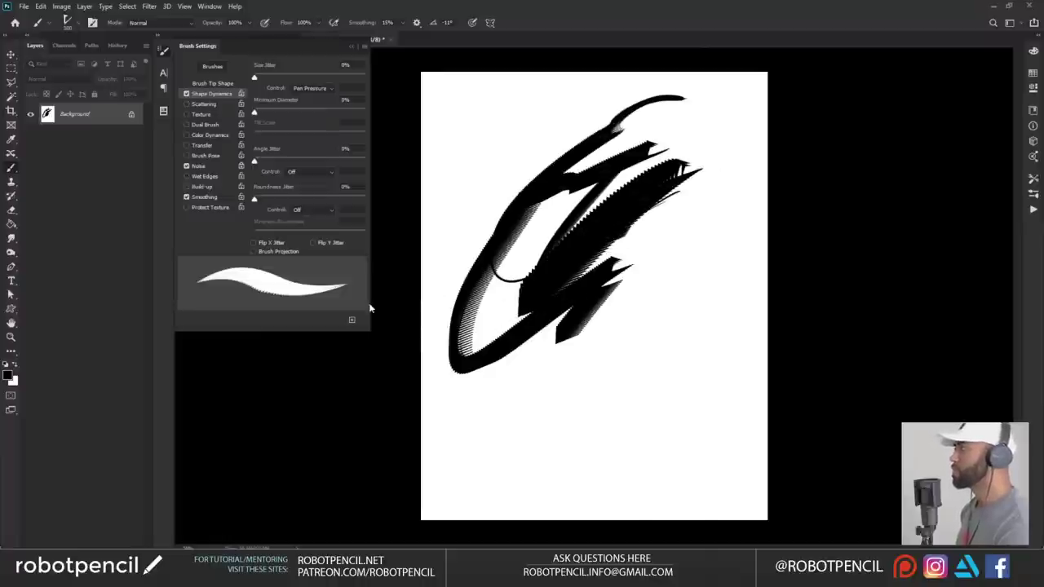
- Try the brush with Flip X Jitter on a few strokes, undo the lower strokes and turn the option off
{"action": "left_click", "coordinate": [253, 243]}
{"action": "left_click_drag", "start_coordinate": [540, 248], "coordinate": [550, 342]}
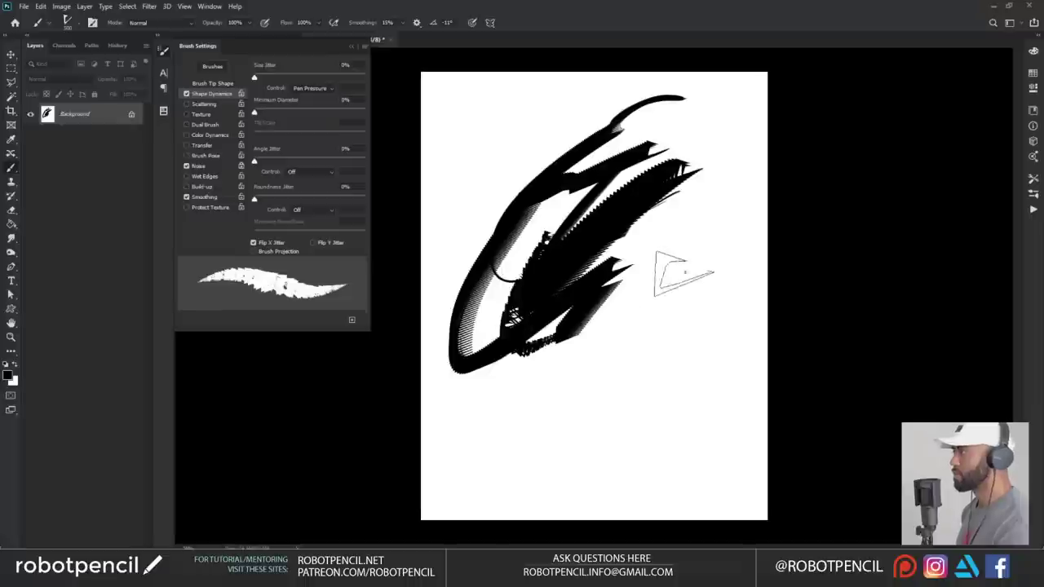
{"action": "left_click_drag", "start_coordinate": [683, 281], "coordinate": [522, 432]}
{"action": "left_click_drag", "start_coordinate": [522, 432], "coordinate": [673, 332]}
{"action": "key", "text": "ctrl+z"}
{"action": "key", "text": "ctrl+shift+z"}
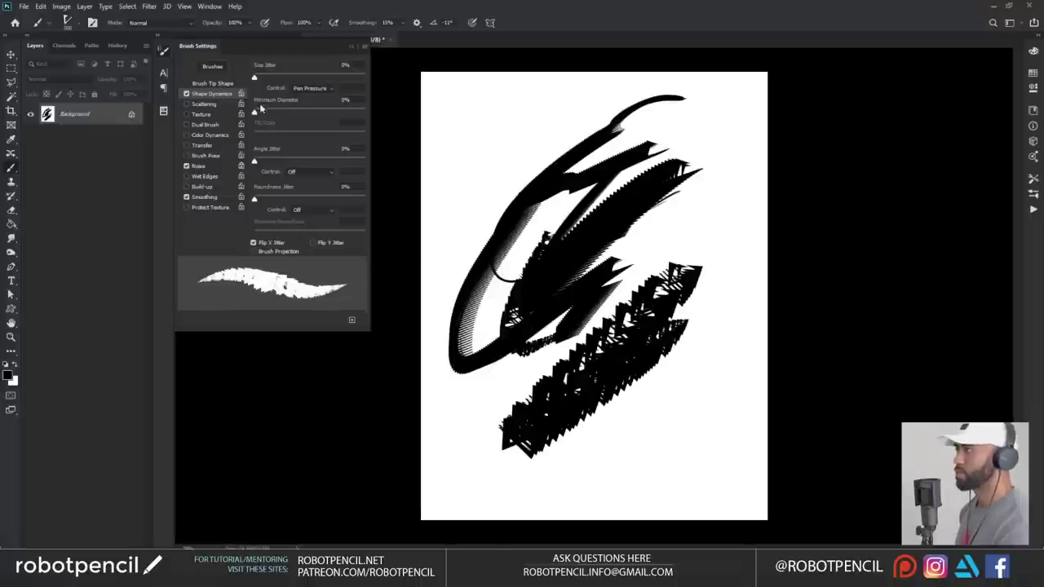
{"action": "key", "text": "ctrl+z"}
{"action": "left_click", "coordinate": [253, 243]}
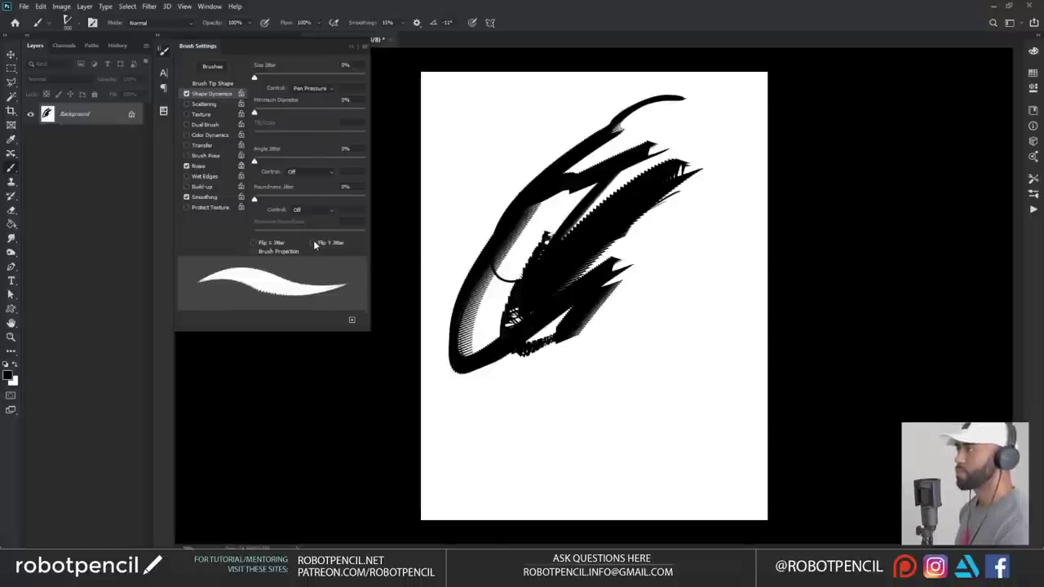
- Try Flip Y Jitter with a diagonal stroke, undo that stroke and turn the option off
{"action": "left_click", "coordinate": [312, 242]}
{"action": "left_click_drag", "start_coordinate": [521, 383], "coordinate": [730, 302]}
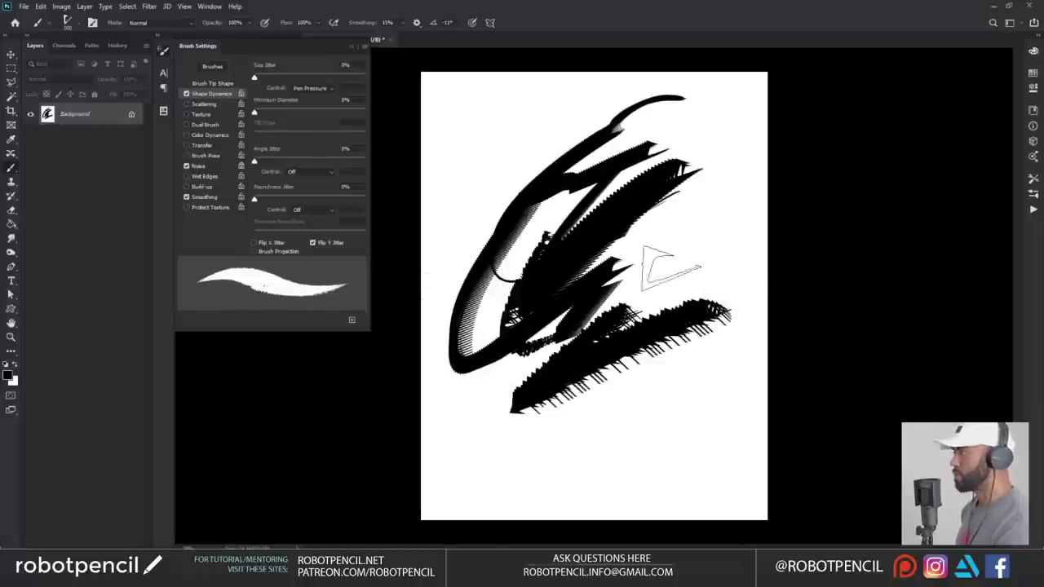
{"action": "key", "text": "ctrl+z"}
{"action": "left_click", "coordinate": [312, 243]}
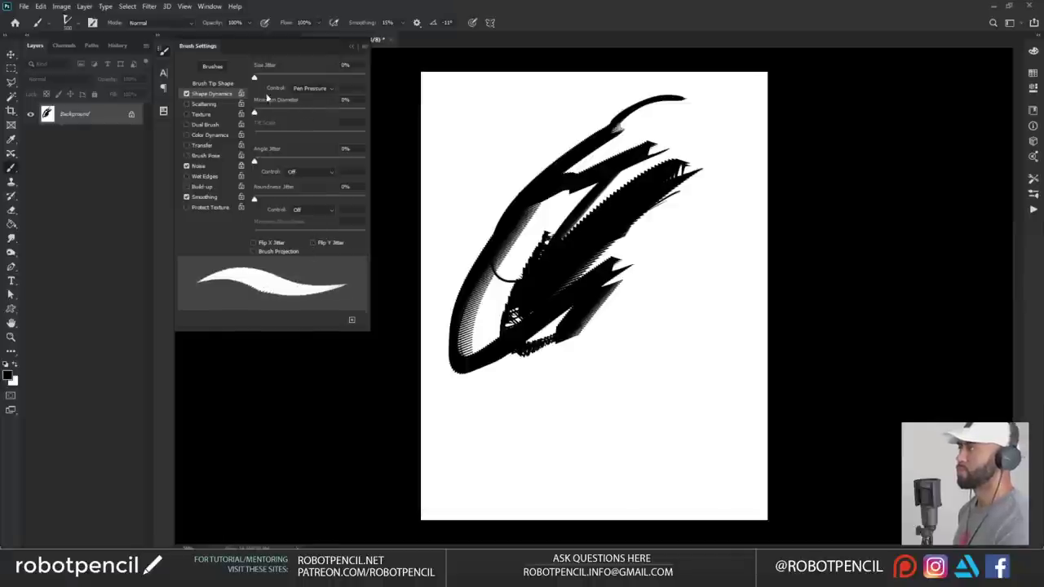
- Set the brush's angle jitter to 1% and test it with a wide stroke and a thinner one at 125 px
{"action": "left_click_drag", "start_coordinate": [255, 160], "coordinate": [256, 162]}
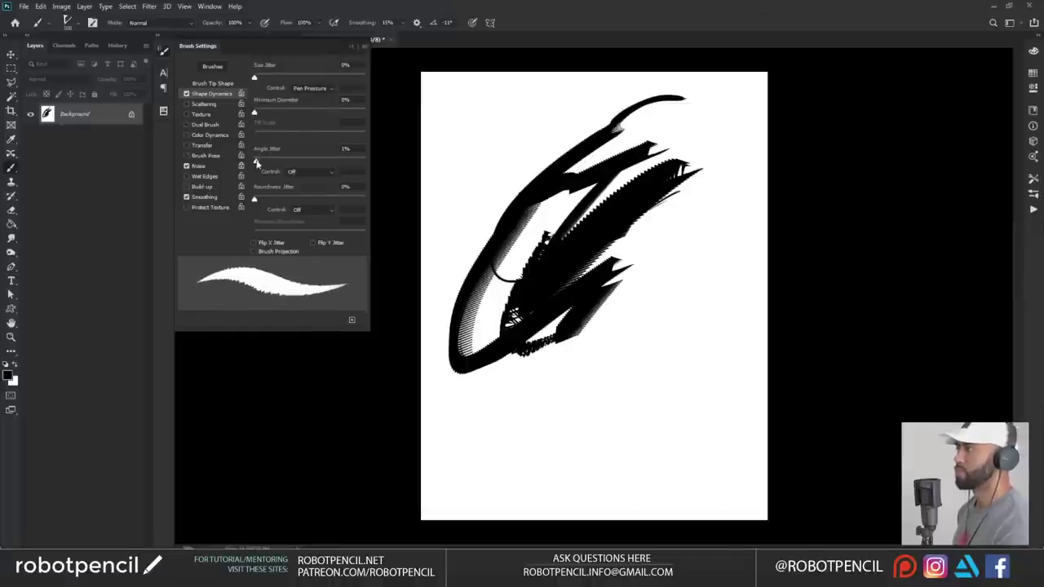
{"action": "mouse_move", "coordinate": [645, 325]}
{"action": "left_mouse_down"}
{"action": "mouse_move", "coordinate": [599, 345]}
{"action": "mouse_move", "coordinate": [714, 316]}
{"action": "left_mouse_up"}
{"action": "key", "text": "bracketleft"}
{"action": "key", "text": "bracketleft"}
{"action": "key", "text": "bracketleft"}
{"action": "key", "text": "bracketleft"}
{"action": "key", "text": "bracketleft"}
{"action": "key", "text": "bracketleft"}
{"action": "key", "text": "bracketleft"}
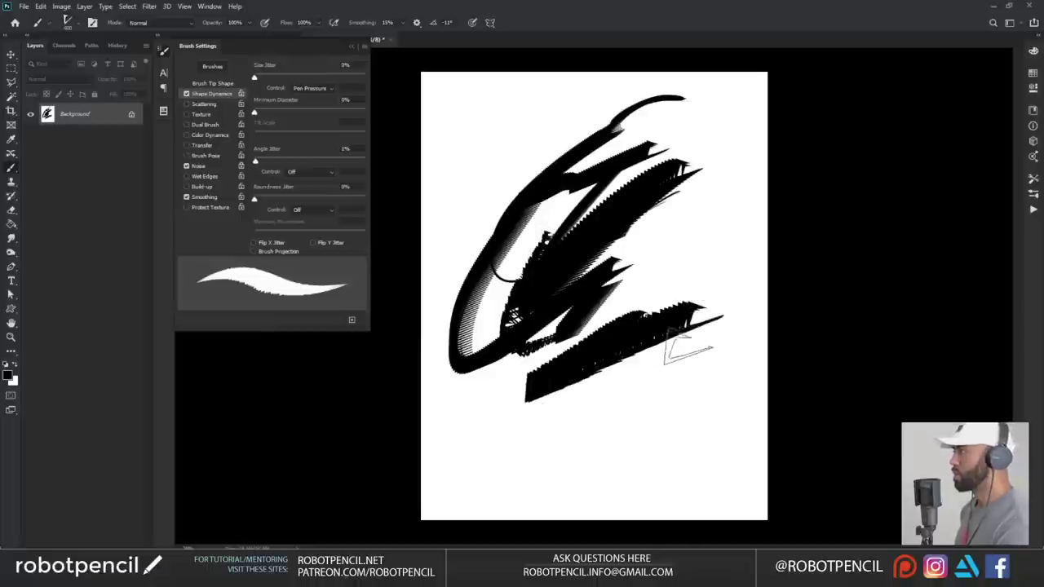
{"action": "left_click_drag", "start_coordinate": [711, 251], "coordinate": [588, 357]}
- Reduce the brush tip's spacing to 5% and test it with a long diagonal stroke low on the page
{"action": "left_click", "coordinate": [209, 83]}
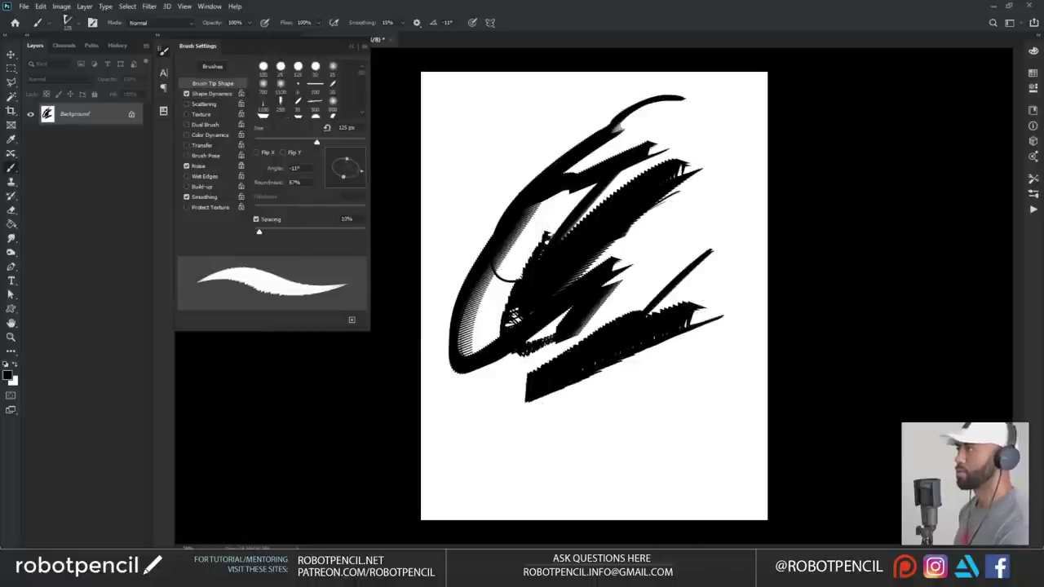
{"action": "left_click_drag", "start_coordinate": [259, 231], "coordinate": [256, 231]}
{"action": "mouse_move", "coordinate": [708, 367]}
{"action": "left_mouse_down"}
{"action": "mouse_move", "coordinate": [597, 441]}
{"action": "mouse_move", "coordinate": [725, 352]}
{"action": "left_mouse_up"}
{"action": "left_click_drag", "start_coordinate": [725, 351], "coordinate": [548, 470]}
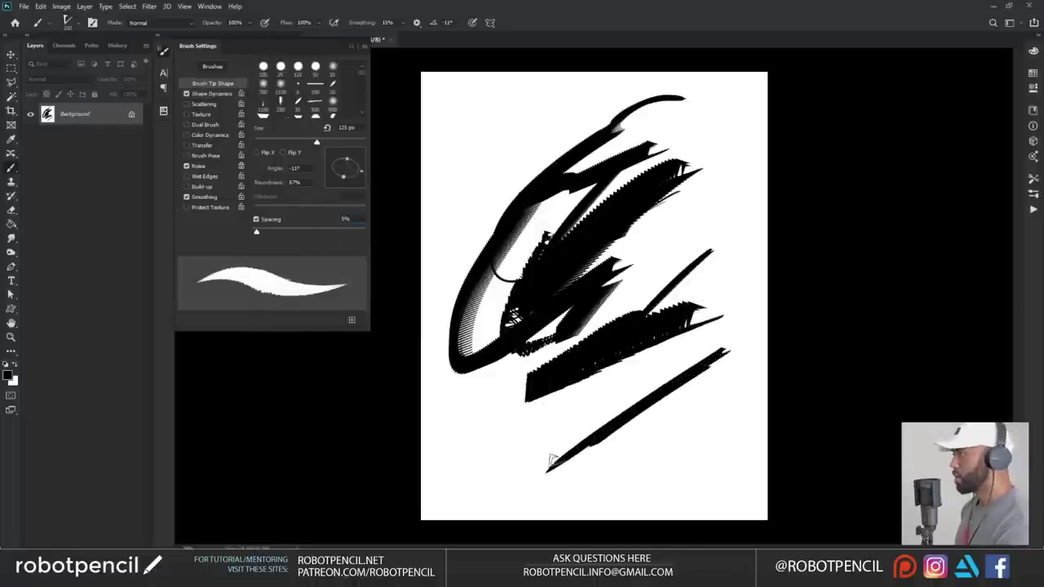
- Enlarge the brush to 300 px and paint broad test strokes over the existing marks
{"action": "key", "text": "bracketright"}
{"action": "key", "text": "bracketright"}
{"action": "key", "text": "bracketright"}
{"action": "key", "text": "bracketright"}
{"action": "key", "text": "bracketright"}
{"action": "key", "text": "bracketright"}
{"action": "key", "text": "bracketright"}
{"action": "mouse_move", "coordinate": [711, 192]}
{"action": "left_mouse_down"}
{"action": "mouse_move", "coordinate": [582, 361]}
{"action": "mouse_move", "coordinate": [640, 378]}
{"action": "mouse_move", "coordinate": [639, 390]}
{"action": "left_mouse_up"}
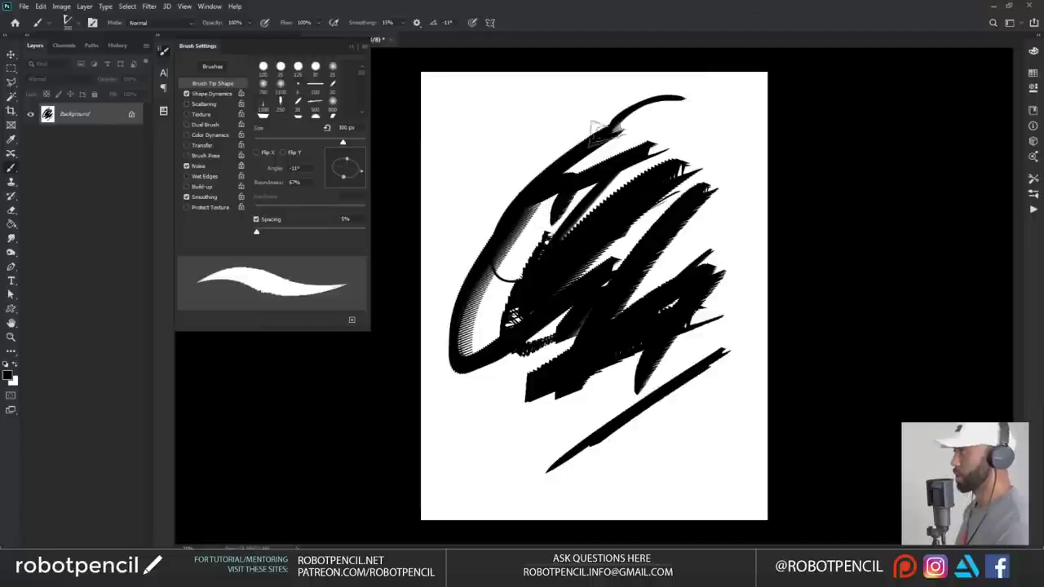
- Set the angle jitter control to Pen Tilt and test it with curved strokes over the existing marks
{"action": "mouse_move", "coordinate": [594, 121]}
{"action": "left_mouse_down"}
{"action": "mouse_move", "coordinate": [477, 232]}
{"action": "mouse_move", "coordinate": [455, 144]}
{"action": "mouse_move", "coordinate": [449, 167]}
{"action": "left_mouse_up"}
{"action": "left_click_drag", "start_coordinate": [617, 81], "coordinate": [581, 122]}
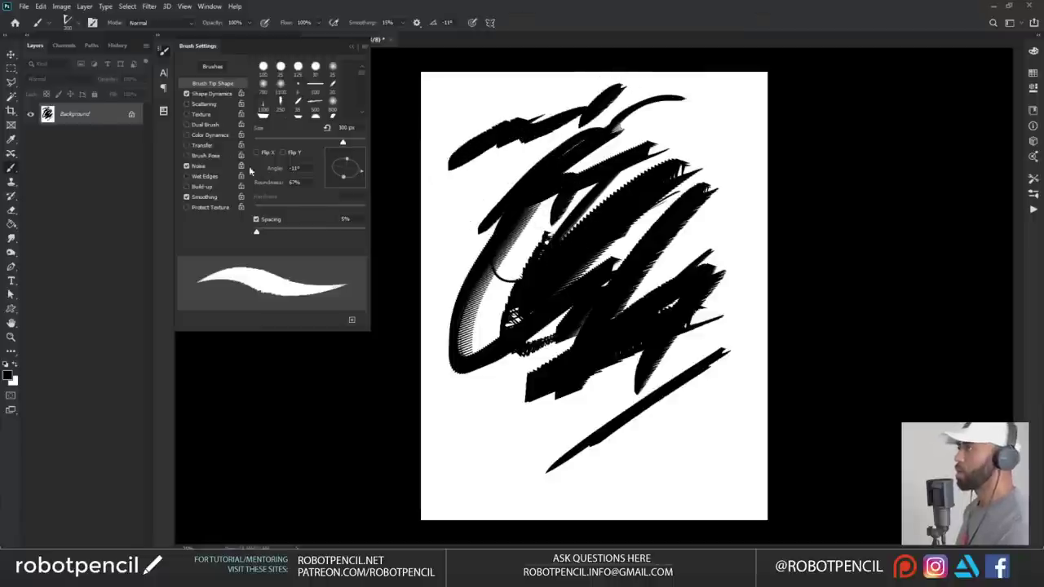
{"action": "left_click", "coordinate": [213, 94]}
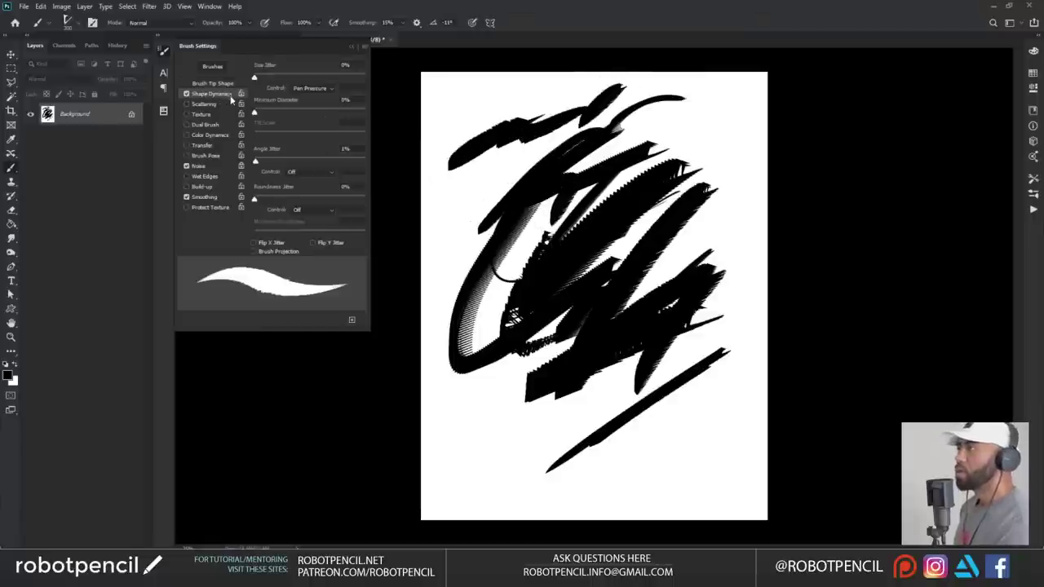
{"action": "left_click", "coordinate": [310, 171]}
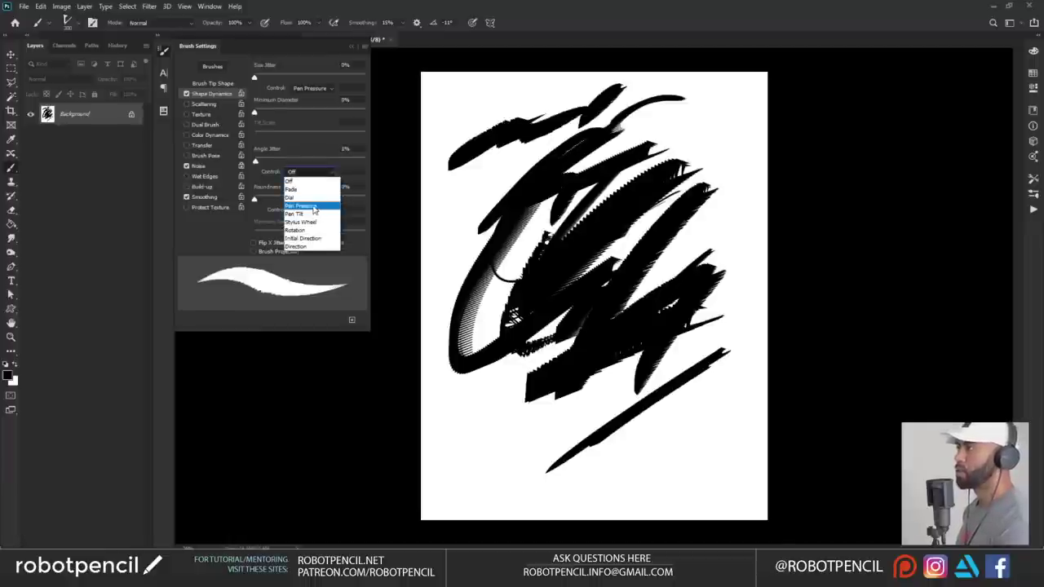
{"action": "left_click", "coordinate": [303, 203]}
{"action": "left_click_drag", "start_coordinate": [692, 132], "coordinate": [617, 383]}
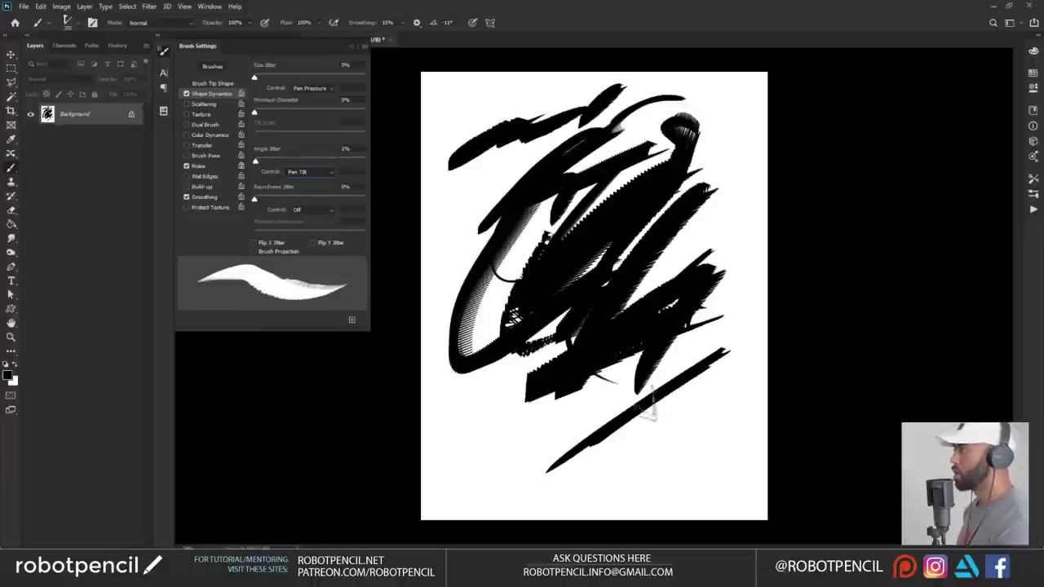
{"action": "mouse_move", "coordinate": [606, 430]}
{"action": "left_mouse_down"}
{"action": "mouse_move", "coordinate": [572, 412]}
{"action": "mouse_move", "coordinate": [545, 368]}
{"action": "left_mouse_up"}
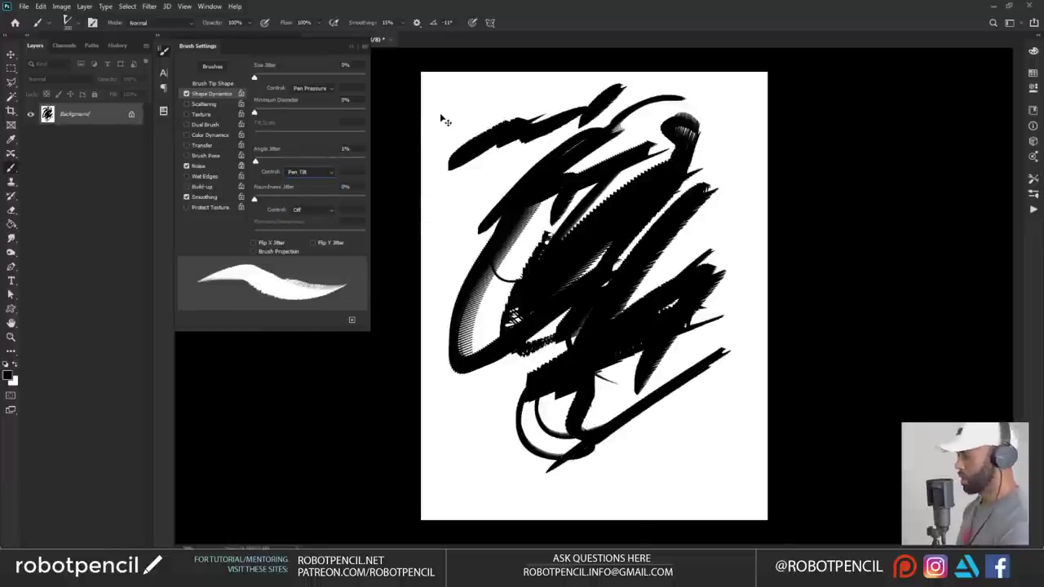
- Clear the page and paint curved black test strokes across its upper half
{"action": "key", "text": "BackSpace"}
{"action": "mouse_move", "coordinate": [660, 137]}
{"action": "left_mouse_down"}
{"action": "mouse_move", "coordinate": [611, 139]}
{"action": "mouse_move", "coordinate": [522, 291]}
{"action": "mouse_move", "coordinate": [608, 249]}
{"action": "left_mouse_up"}
{"action": "left_click_drag", "start_coordinate": [652, 214], "coordinate": [617, 274]}
{"action": "mouse_move", "coordinate": [659, 236]}
{"action": "left_mouse_down"}
{"action": "mouse_move", "coordinate": [599, 239]}
{"action": "mouse_move", "coordinate": [556, 198]}
{"action": "left_mouse_up"}
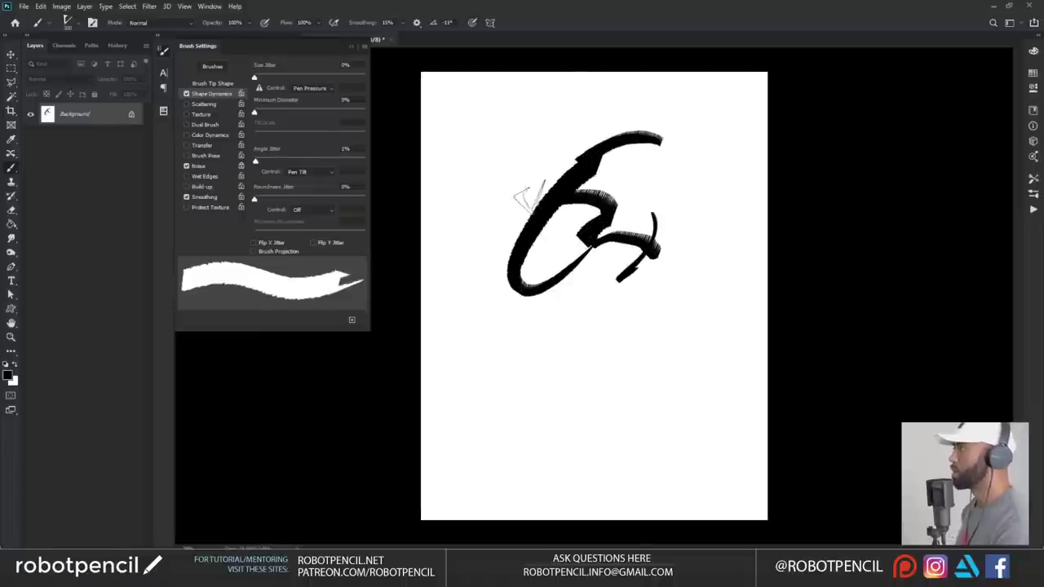
{"action": "mouse_move", "coordinate": [504, 168]}
{"action": "left_mouse_down"}
{"action": "mouse_move", "coordinate": [515, 106]}
{"action": "mouse_move", "coordinate": [488, 112]}
{"action": "left_mouse_up"}
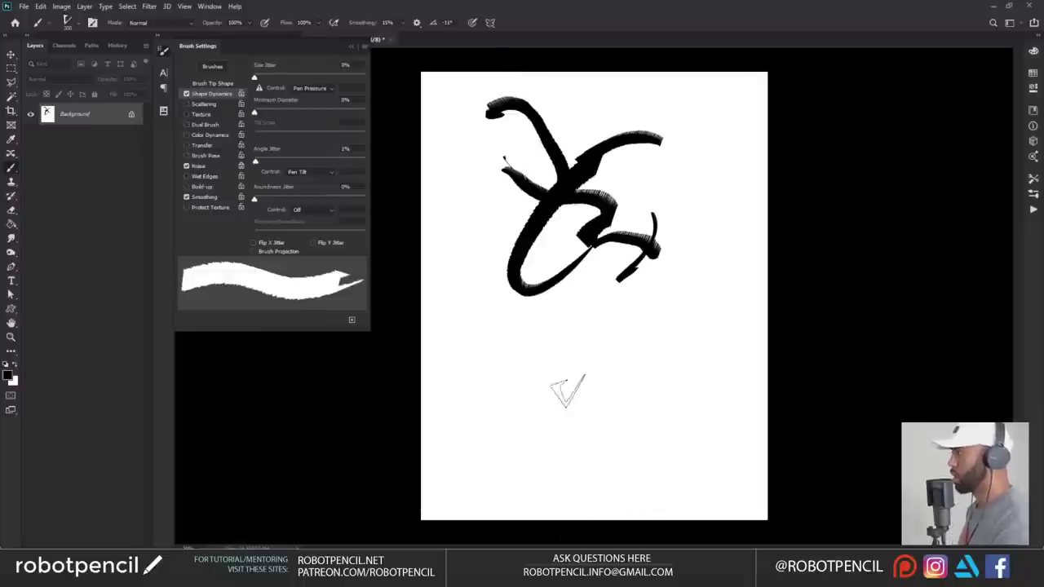
- Paint straight crossing test strokes on the lower half of the page, including long diagonals in several directions
{"action": "left_click_drag", "start_coordinate": [545, 390], "coordinate": [650, 312]}
{"action": "left_click_drag", "start_coordinate": [546, 302], "coordinate": [620, 485]}
{"action": "mouse_move", "coordinate": [650, 314]}
{"action": "left_mouse_down"}
{"action": "mouse_move", "coordinate": [562, 411]}
{"action": "mouse_move", "coordinate": [544, 461]}
{"action": "left_mouse_up"}
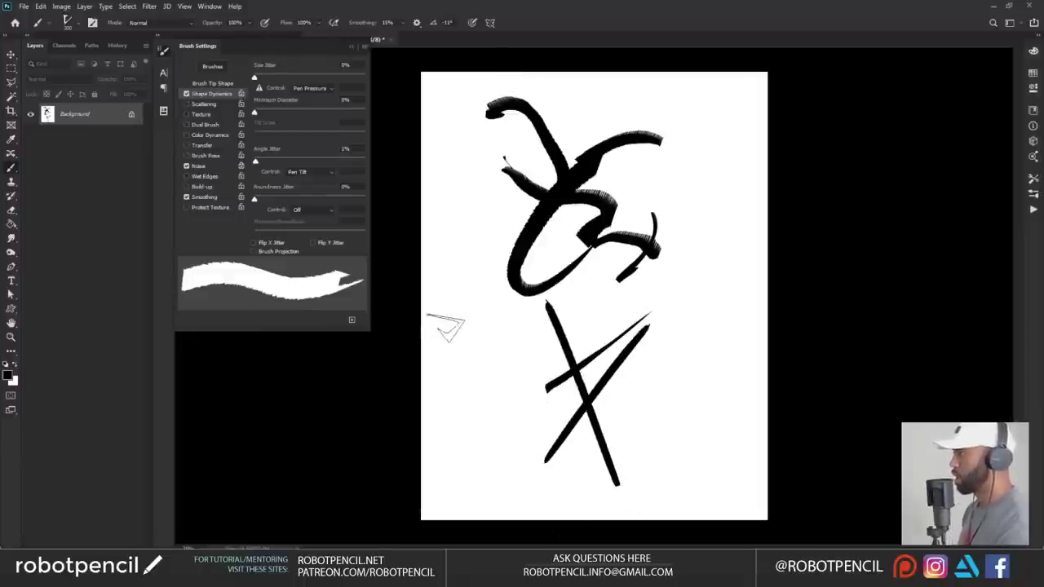
{"action": "left_click_drag", "start_coordinate": [443, 320], "coordinate": [627, 379]}
{"action": "left_click_drag", "start_coordinate": [663, 301], "coordinate": [591, 401]}
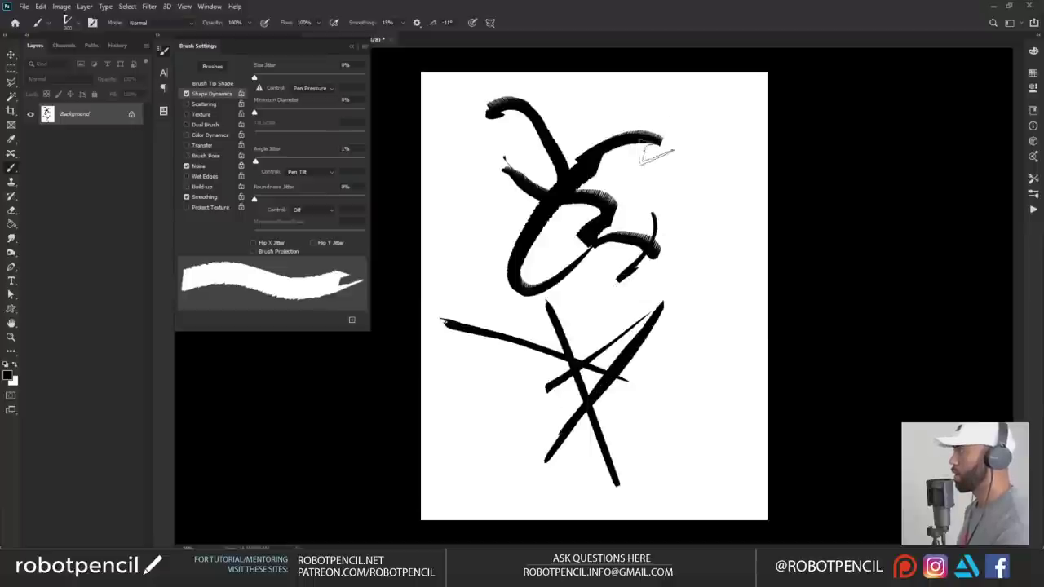
{"action": "left_click_drag", "start_coordinate": [662, 232], "coordinate": [554, 290]}
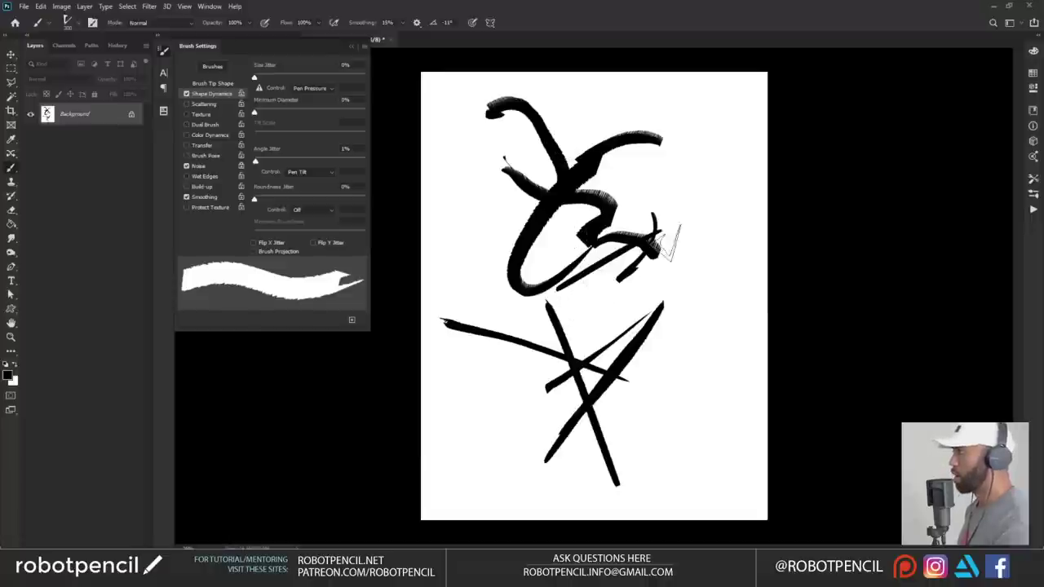
{"action": "mouse_move", "coordinate": [691, 245]}
{"action": "left_mouse_down"}
{"action": "mouse_move", "coordinate": [612, 303]}
{"action": "mouse_move", "coordinate": [545, 400]}
{"action": "left_mouse_up"}
{"action": "mouse_move", "coordinate": [704, 218]}
{"action": "left_mouse_down"}
{"action": "mouse_move", "coordinate": [554, 326]}
{"action": "mouse_move", "coordinate": [684, 212]}
{"action": "mouse_move", "coordinate": [514, 375]}
{"action": "mouse_move", "coordinate": [613, 321]}
{"action": "mouse_move", "coordinate": [610, 406]}
{"action": "left_mouse_up"}
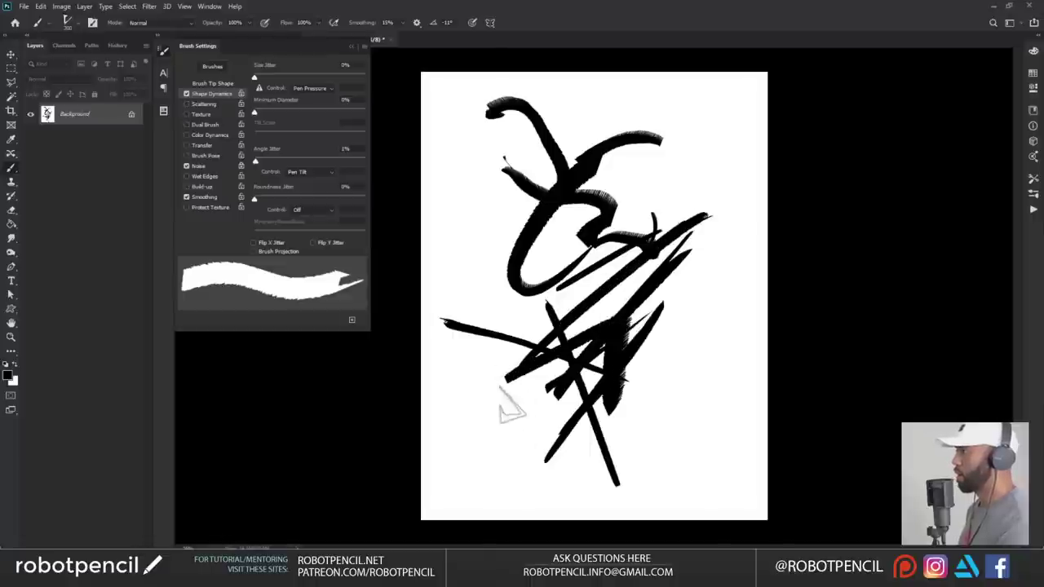
- Test the brush with a long vertical stroke and several horizontal strokes through the lower marks
{"action": "left_click_drag", "start_coordinate": [507, 162], "coordinate": [506, 534]}
{"action": "mouse_move", "coordinate": [522, 444]}
{"action": "left_mouse_down"}
{"action": "mouse_move", "coordinate": [587, 461]}
{"action": "mouse_move", "coordinate": [498, 455]}
{"action": "mouse_move", "coordinate": [644, 453]}
{"action": "left_mouse_up"}
{"action": "left_click_drag", "start_coordinate": [562, 389], "coordinate": [672, 390]}
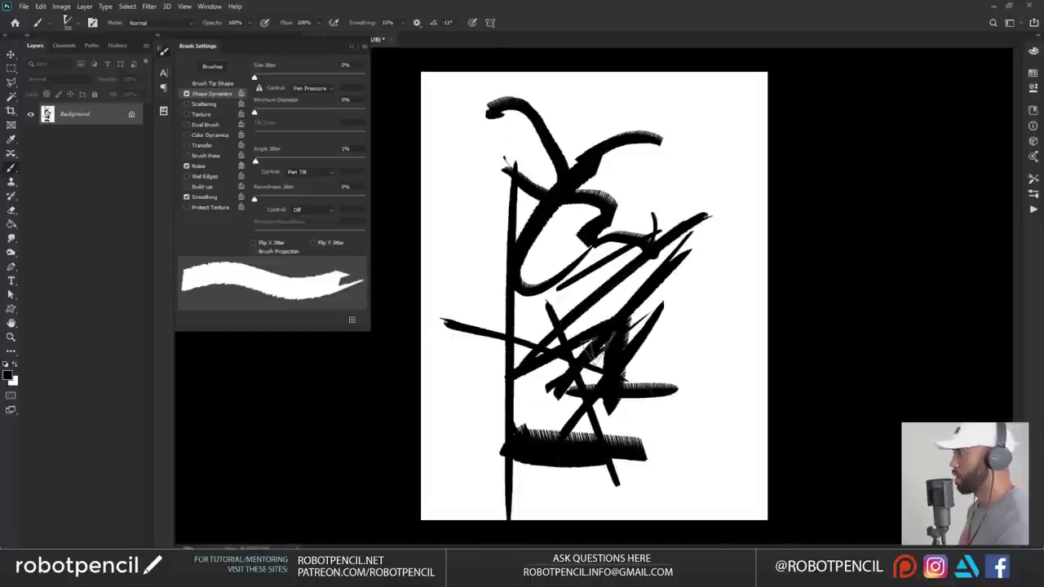
{"action": "mouse_move", "coordinate": [583, 390]}
{"action": "left_mouse_down"}
{"action": "mouse_move", "coordinate": [613, 333]}
{"action": "mouse_move", "coordinate": [700, 361]}
{"action": "left_mouse_up"}
{"action": "mouse_move", "coordinate": [620, 352]}
{"action": "left_mouse_down"}
{"action": "mouse_move", "coordinate": [705, 276]}
{"action": "mouse_move", "coordinate": [706, 287]}
{"action": "mouse_move", "coordinate": [502, 375]}
{"action": "mouse_move", "coordinate": [680, 244]}
{"action": "left_mouse_up"}
- Switch the paint colour to white and cut strokes through the black marks
{"action": "key", "text": "x"}
{"action": "left_click_drag", "start_coordinate": [498, 411], "coordinate": [692, 219]}
{"action": "left_click_drag", "start_coordinate": [594, 150], "coordinate": [561, 275]}
{"action": "mouse_move", "coordinate": [526, 289]}
{"action": "left_mouse_down"}
{"action": "mouse_move", "coordinate": [584, 163]}
{"action": "mouse_move", "coordinate": [540, 275]}
{"action": "mouse_move", "coordinate": [503, 273]}
{"action": "mouse_move", "coordinate": [512, 194]}
{"action": "mouse_move", "coordinate": [512, 302]}
{"action": "left_mouse_up"}
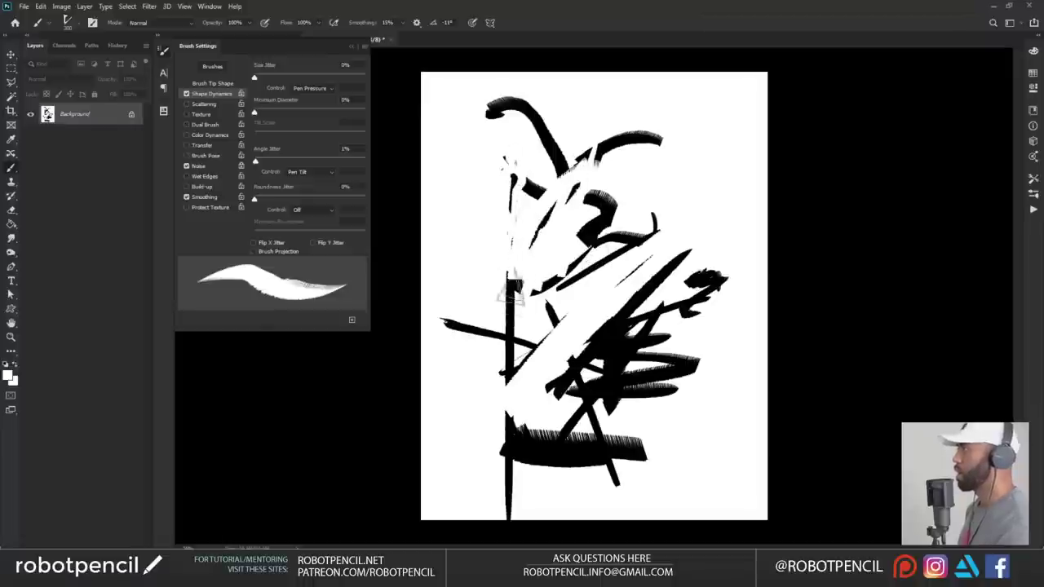
{"action": "left_click_drag", "start_coordinate": [506, 375], "coordinate": [563, 318]}
{"action": "left_click_drag", "start_coordinate": [595, 281], "coordinate": [546, 236]}
- Clear the page and paint broad black test strokes with the brush enlarged to 700 px
{"action": "key", "text": "ctrl+BackSpace"}
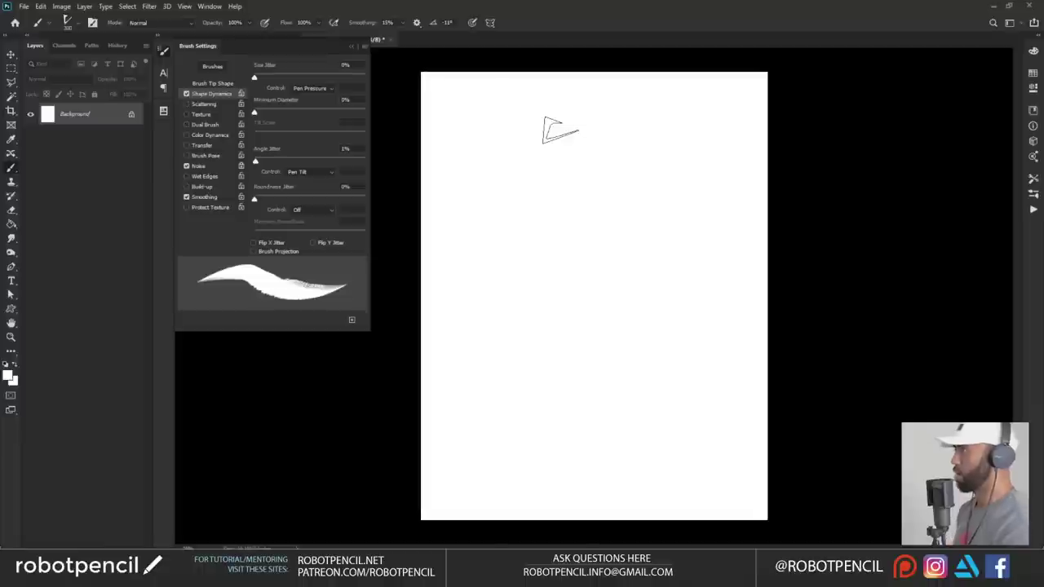
{"action": "key", "text": "d"}
{"action": "key", "text": "bracketright"}
{"action": "key", "text": "bracketright"}
{"action": "key", "text": "bracketright"}
{"action": "key", "text": "bracketright"}
{"action": "mouse_move", "coordinate": [617, 123]}
{"action": "left_mouse_down"}
{"action": "mouse_move", "coordinate": [544, 199]}
{"action": "mouse_move", "coordinate": [582, 245]}
{"action": "mouse_move", "coordinate": [617, 379]}
{"action": "left_mouse_up"}
{"action": "left_click_drag", "start_coordinate": [538, 322], "coordinate": [693, 287]}
{"action": "left_click_drag", "start_coordinate": [509, 306], "coordinate": [559, 441]}
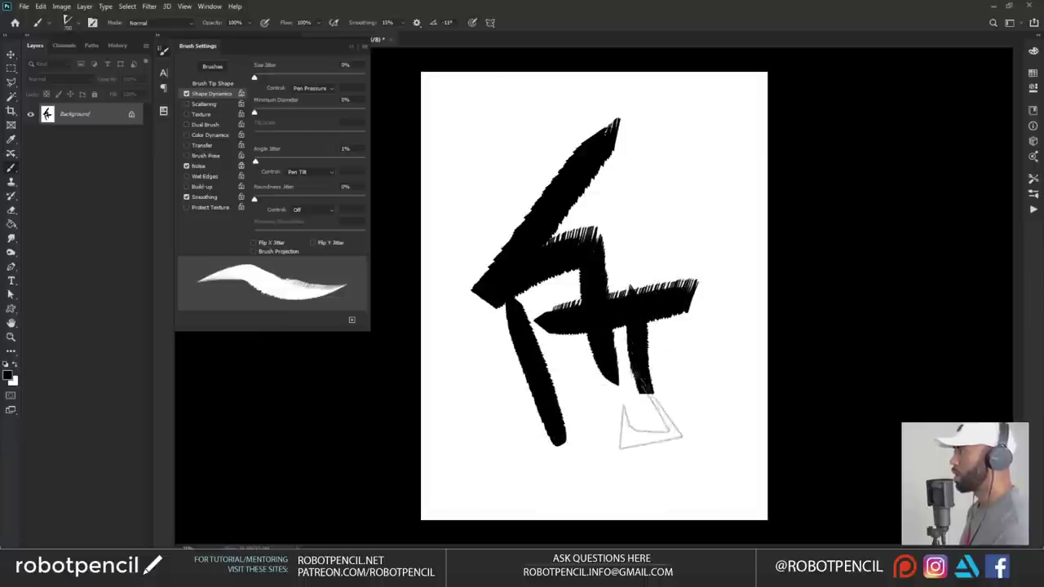
- Enable Transfer and test it with light, semi-transparent strokes around the black shapes at 200 px
{"action": "left_click", "coordinate": [219, 144]}
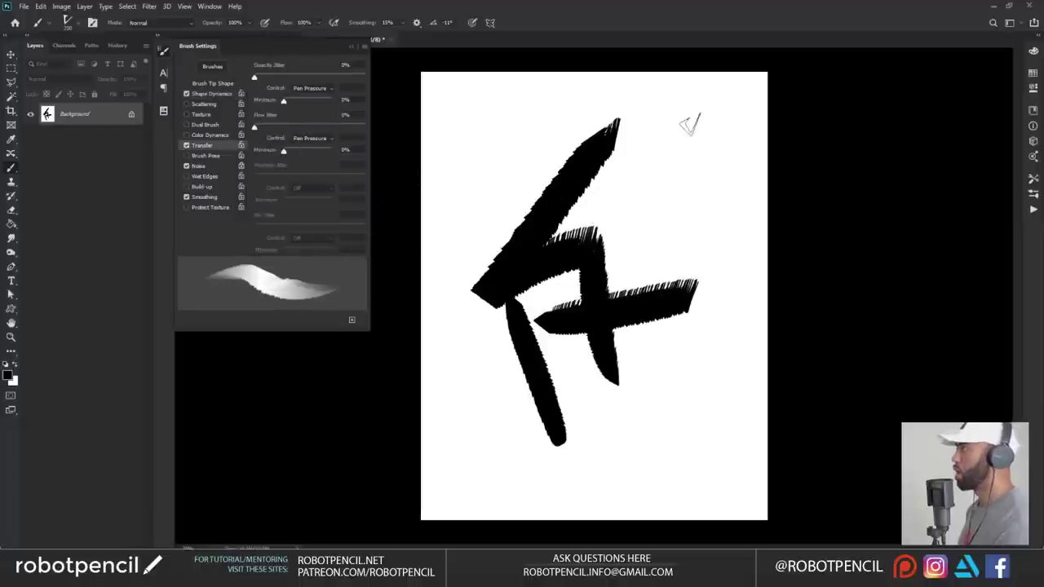
{"action": "mouse_move", "coordinate": [690, 122]}
{"action": "left_mouse_down"}
{"action": "mouse_move", "coordinate": [595, 247]}
{"action": "mouse_move", "coordinate": [634, 239]}
{"action": "mouse_move", "coordinate": [643, 298]}
{"action": "mouse_move", "coordinate": [607, 224]}
{"action": "mouse_move", "coordinate": [656, 322]}
{"action": "mouse_move", "coordinate": [680, 300]}
{"action": "mouse_move", "coordinate": [566, 420]}
{"action": "mouse_move", "coordinate": [680, 269]}
{"action": "mouse_move", "coordinate": [546, 379]}
{"action": "left_mouse_up"}
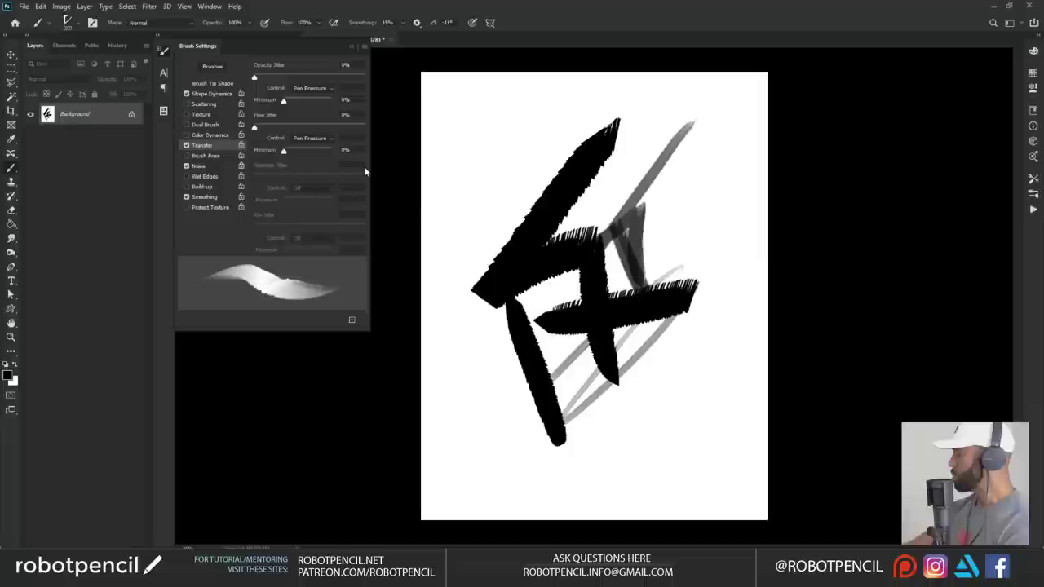
{"action": "mouse_move", "coordinate": [556, 152]}
{"action": "left_mouse_down"}
{"action": "mouse_move", "coordinate": [500, 175]}
{"action": "mouse_move", "coordinate": [533, 204]}
{"action": "mouse_move", "coordinate": [533, 176]}
{"action": "mouse_move", "coordinate": [482, 141]}
{"action": "mouse_move", "coordinate": [487, 115]}
{"action": "mouse_move", "coordinate": [522, 148]}
{"action": "mouse_move", "coordinate": [483, 181]}
{"action": "left_mouse_up"}
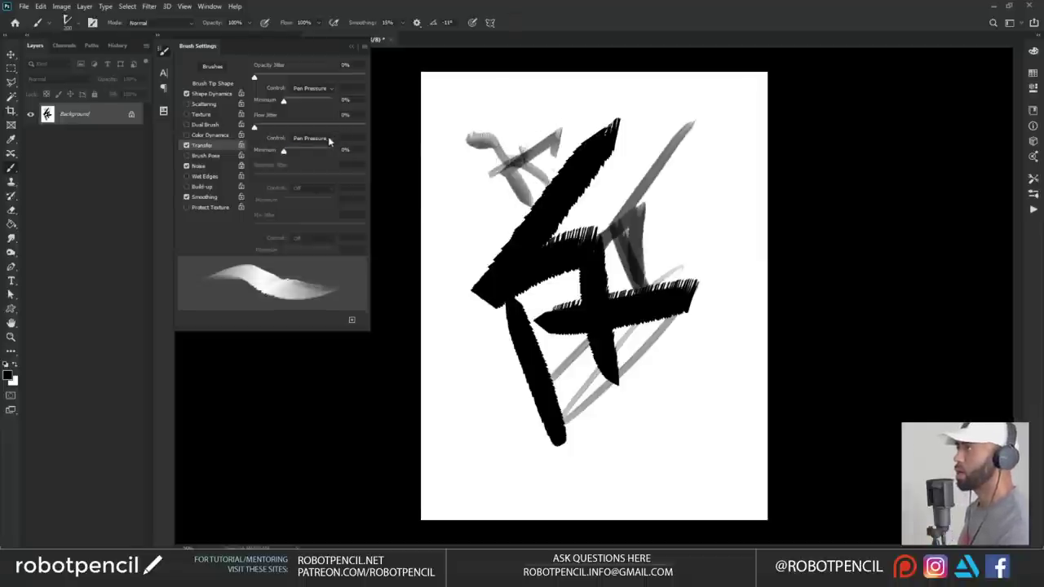
- Try Pen Tilt as the flow jitter control, then return it to Pen Pressure
{"action": "left_click", "coordinate": [329, 142]}
{"action": "left_click", "coordinate": [320, 177]}
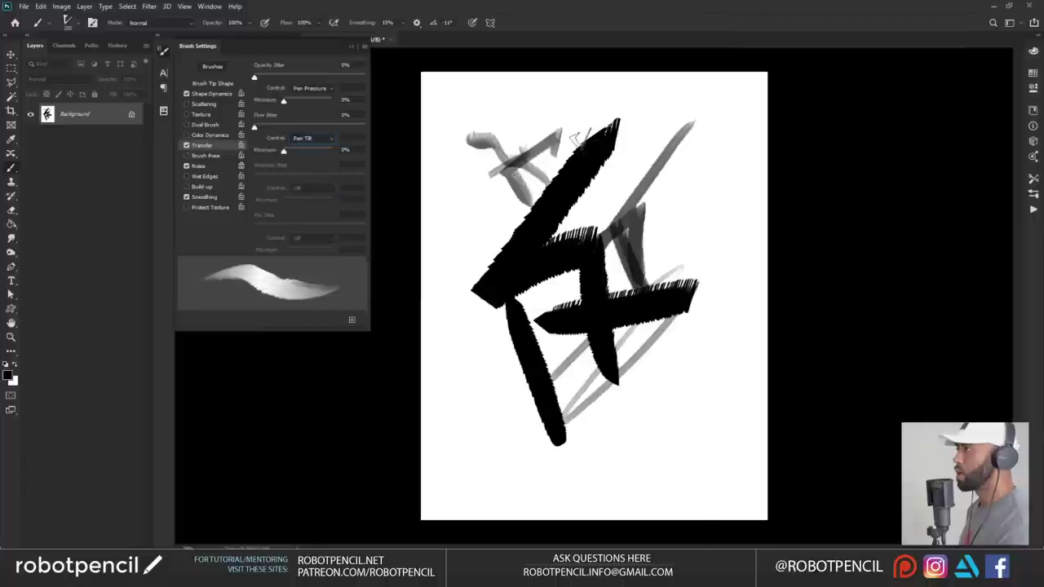
{"action": "left_click", "coordinate": [327, 139]}
{"action": "left_click", "coordinate": [312, 168]}
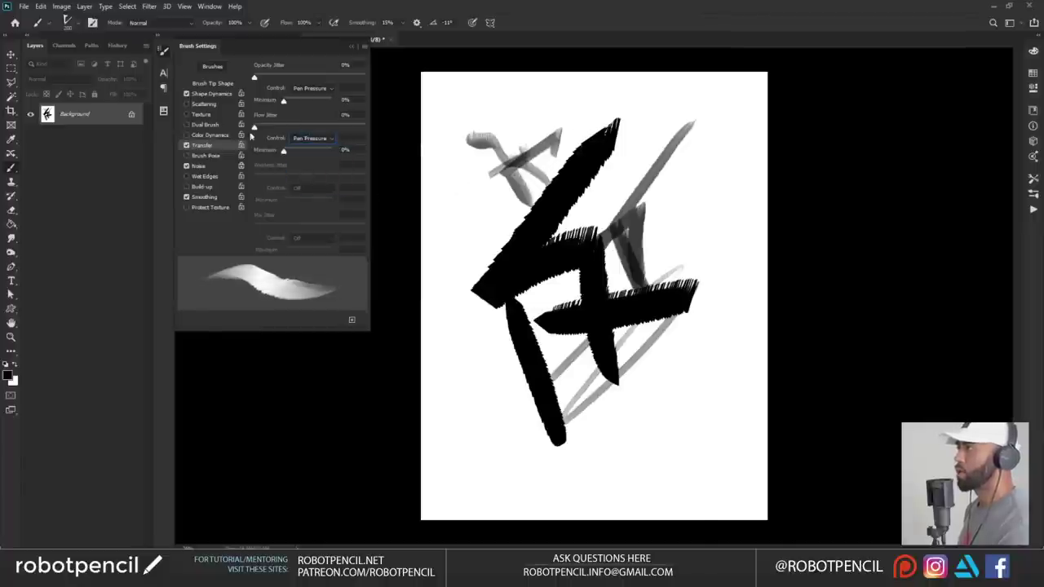
- Set the angle jitter control to Pen Pressure and test it with a winding stroke down the page
{"action": "left_click", "coordinate": [213, 94]}
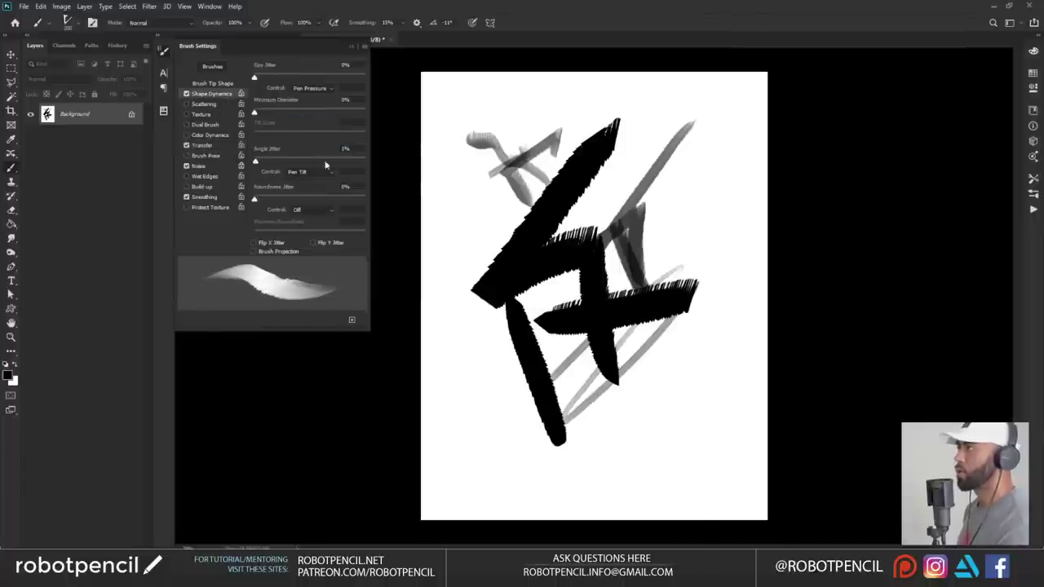
{"action": "left_click", "coordinate": [310, 173]}
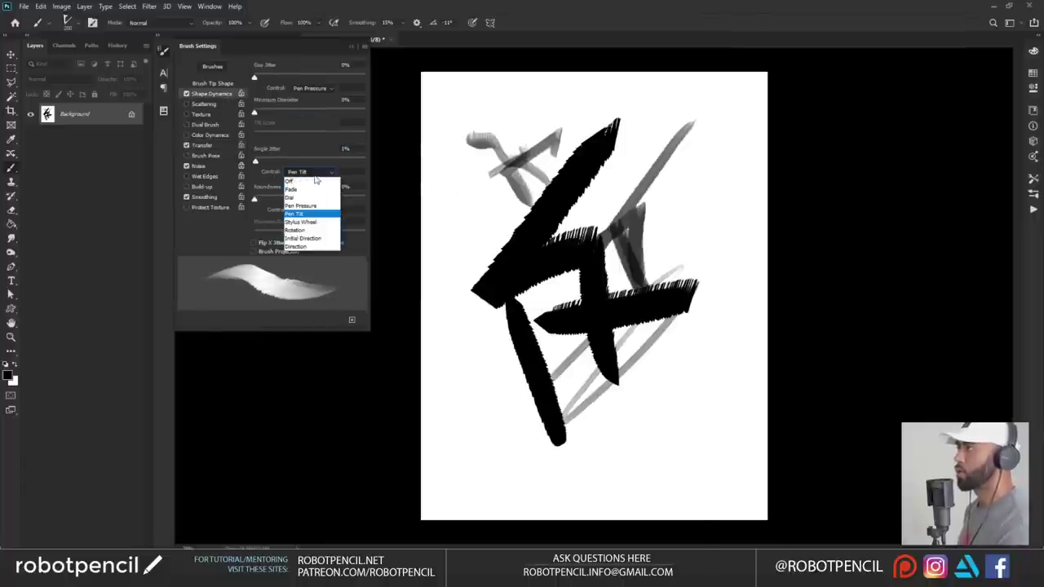
{"action": "left_click", "coordinate": [311, 199]}
{"action": "mouse_move", "coordinate": [603, 190]}
{"action": "left_mouse_down"}
{"action": "mouse_move", "coordinate": [587, 194]}
{"action": "mouse_move", "coordinate": [564, 309]}
{"action": "mouse_move", "coordinate": [665, 388]}
{"action": "mouse_move", "coordinate": [701, 382]}
{"action": "mouse_move", "coordinate": [566, 420]}
{"action": "left_mouse_up"}
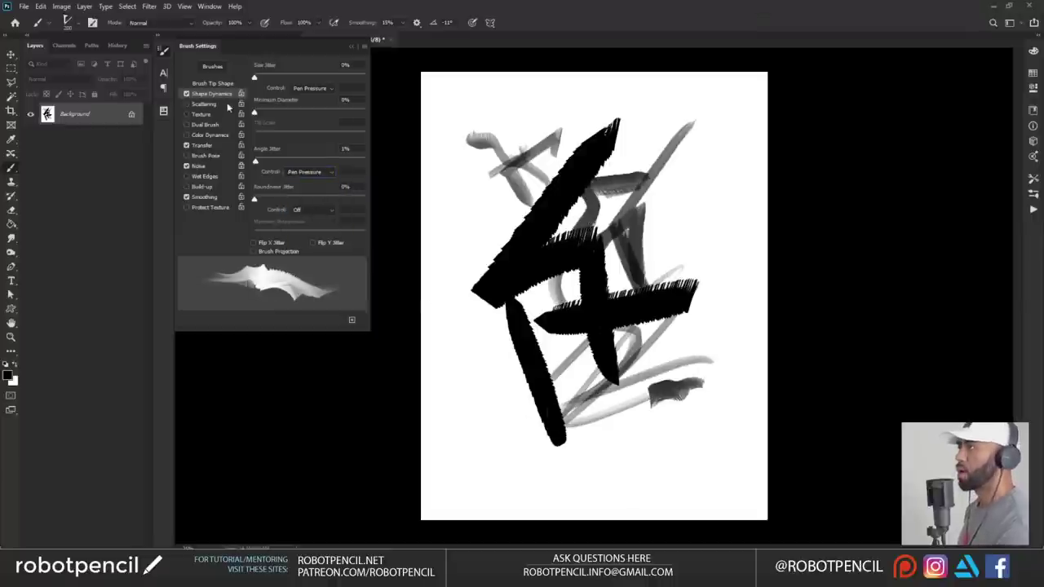
- Enable Texture, choose the black-and-white pattern just before the Trees group, and test it with a short stroke near the page's top
{"action": "left_click", "coordinate": [202, 114]}
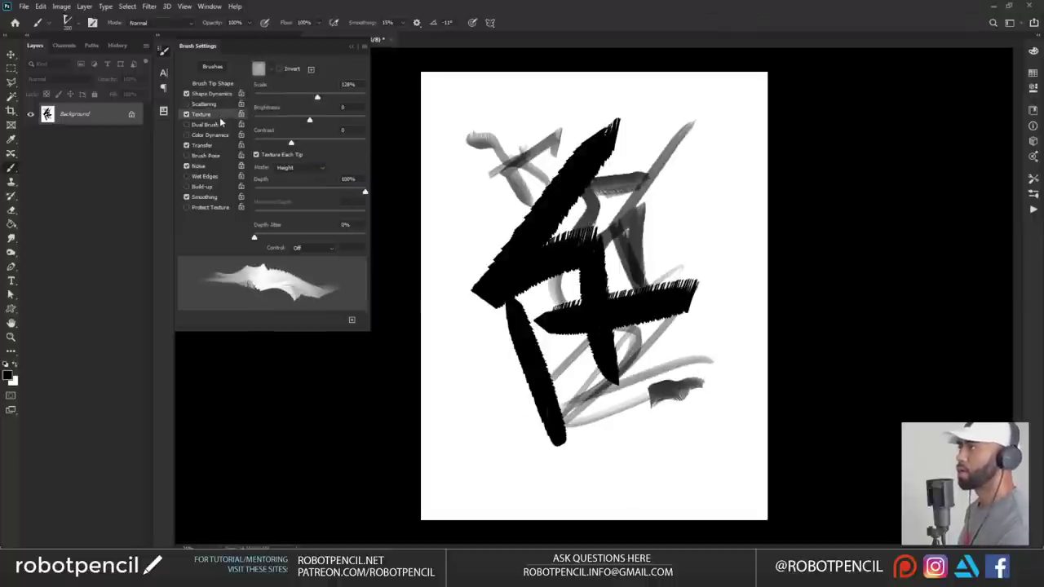
{"action": "left_click", "coordinate": [259, 70]}
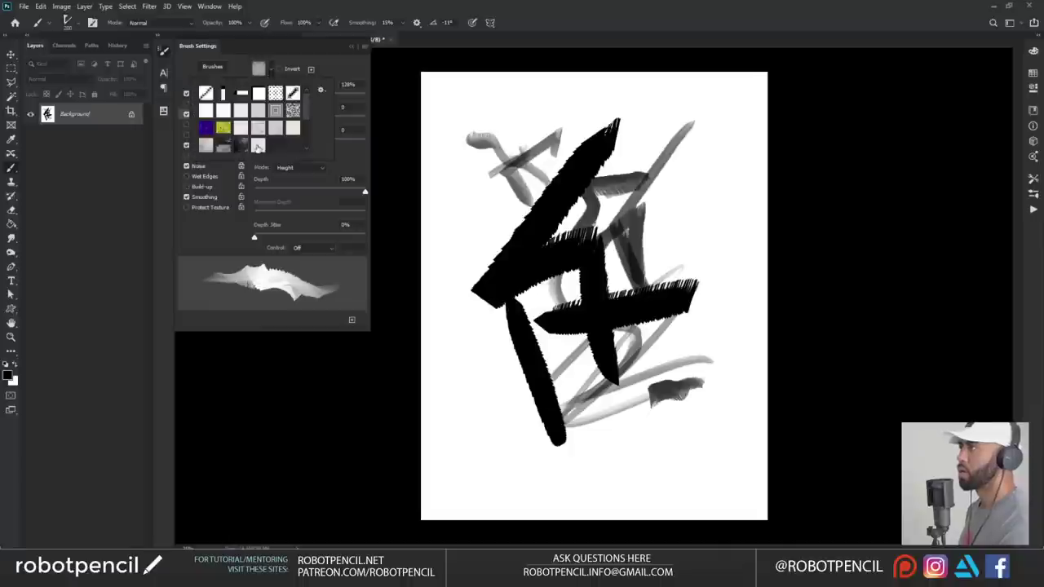
{"action": "left_click", "coordinate": [241, 147]}
{"action": "left_click_drag", "start_coordinate": [307, 111], "coordinate": [274, 157]}
{"action": "left_click", "coordinate": [274, 106]}
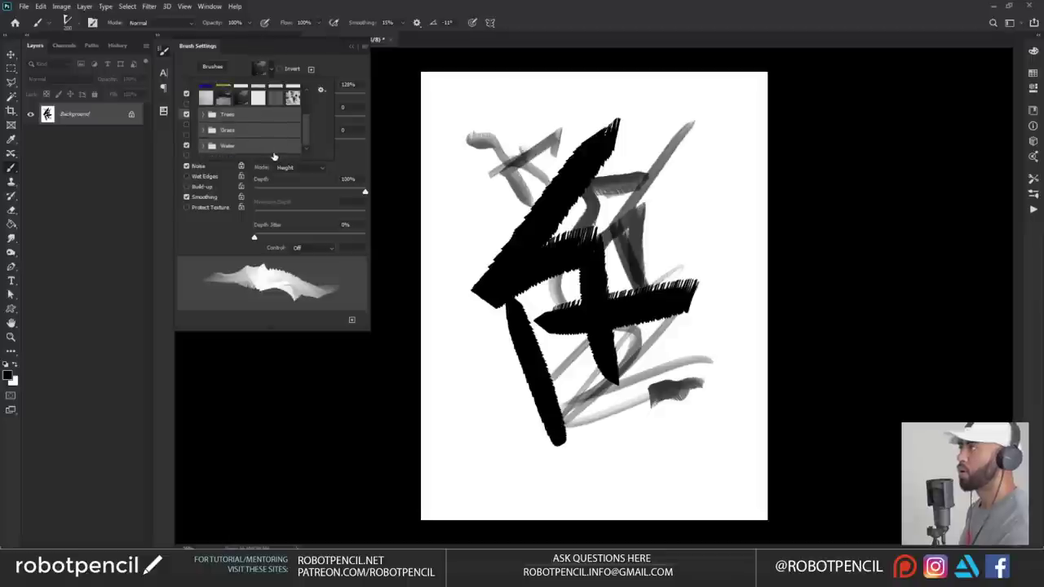
{"action": "left_click_drag", "start_coordinate": [306, 121], "coordinate": [305, 113]}
{"action": "left_click", "coordinate": [294, 127]}
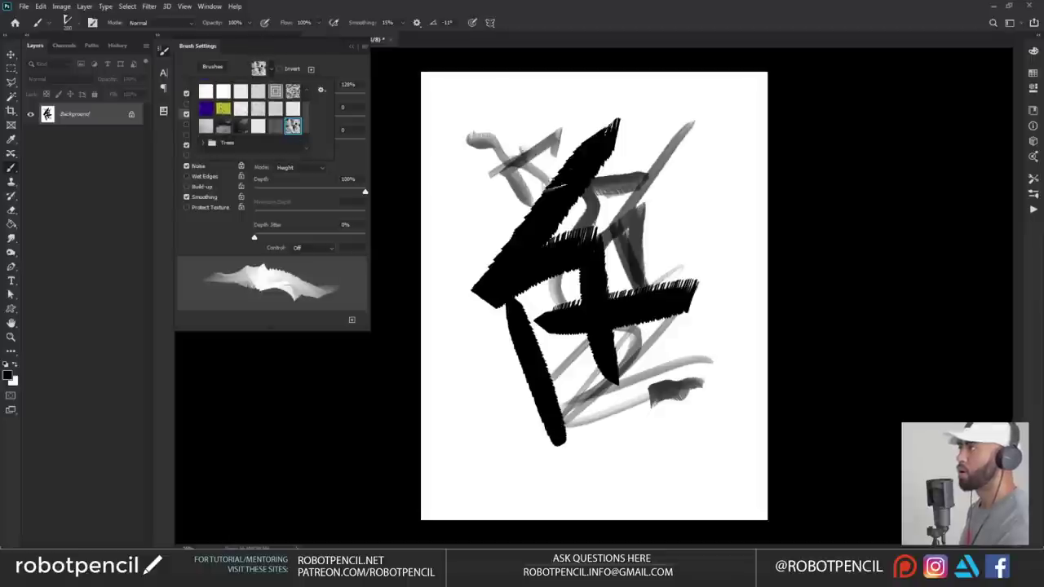
{"action": "left_click_drag", "start_coordinate": [557, 171], "coordinate": [565, 147]}
- Set the texture mode to Color Burn and test the texture with looping strokes and broad strokes at 600 px
{"action": "left_click", "coordinate": [299, 167]}
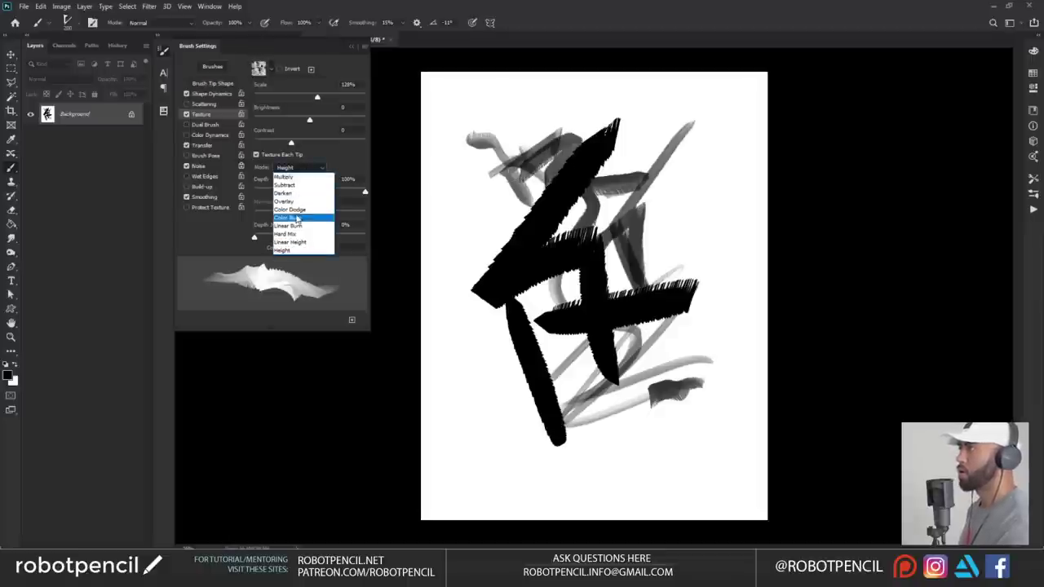
{"action": "left_click", "coordinate": [298, 209]}
{"action": "mouse_move", "coordinate": [522, 158]}
{"action": "left_mouse_down"}
{"action": "mouse_move", "coordinate": [489, 253]}
{"action": "mouse_move", "coordinate": [469, 278]}
{"action": "mouse_move", "coordinate": [468, 318]}
{"action": "mouse_move", "coordinate": [530, 310]}
{"action": "left_mouse_up"}
{"action": "left_click", "coordinate": [309, 169]}
{"action": "left_click", "coordinate": [308, 217]}
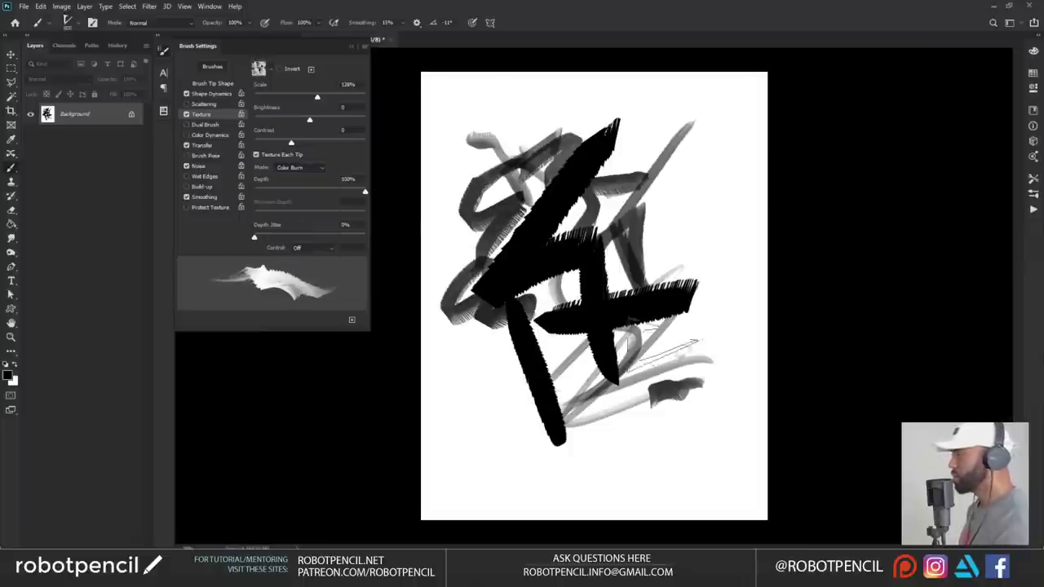
{"action": "mouse_move", "coordinate": [668, 351]}
{"action": "left_mouse_down"}
{"action": "mouse_move", "coordinate": [526, 403]}
{"action": "mouse_move", "coordinate": [628, 433]}
{"action": "mouse_move", "coordinate": [709, 265]}
{"action": "mouse_move", "coordinate": [587, 343]}
{"action": "left_mouse_up"}
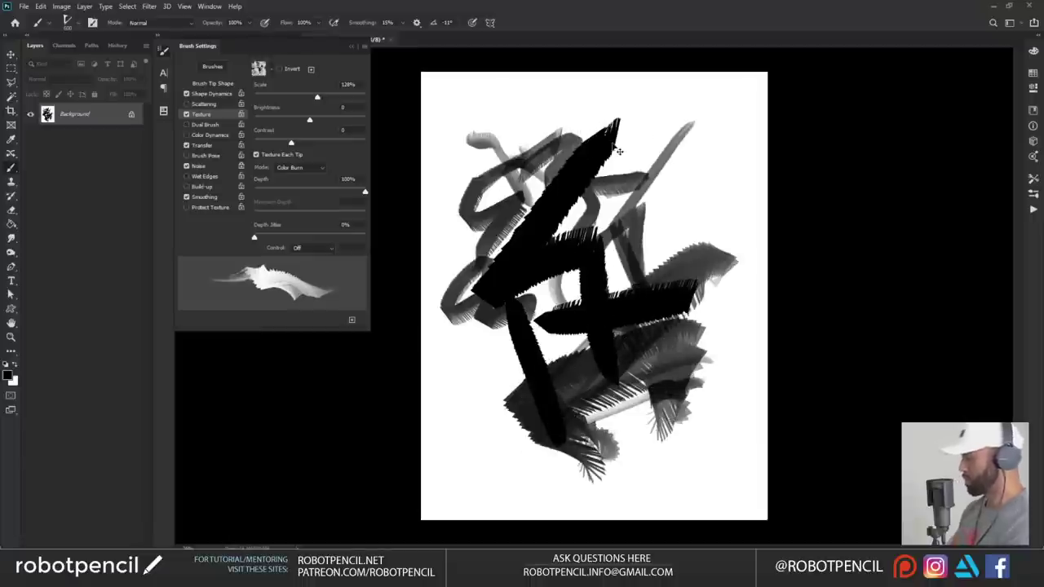
- Clear the page, set the Transfer minimums to 56% opacity and 52% flow, and test them with a wide zigzag stroke
{"action": "key", "text": "ctrl+BackSpace"}
{"action": "left_click", "coordinate": [201, 145]}
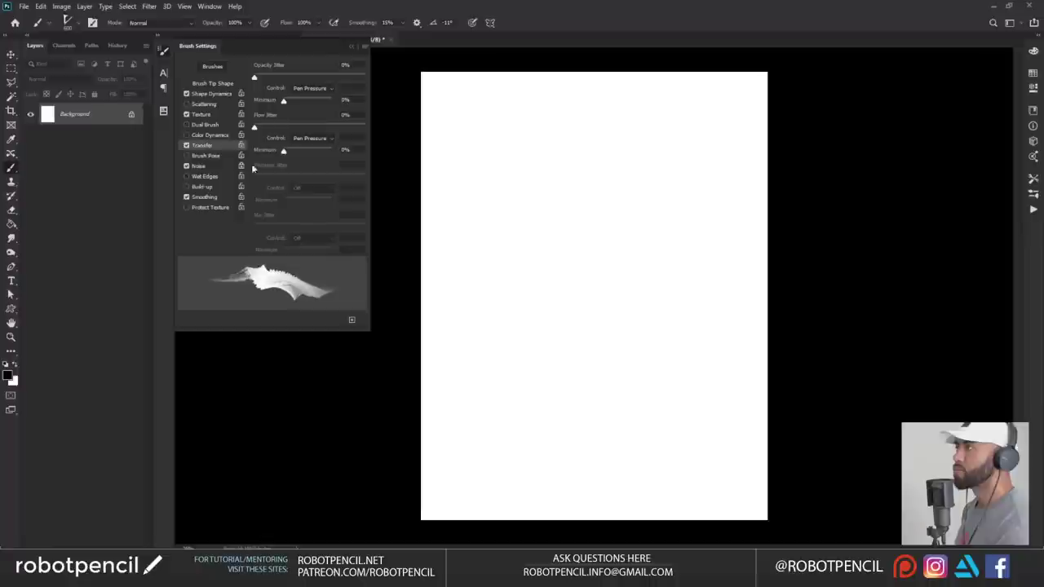
{"action": "left_click_drag", "start_coordinate": [295, 150], "coordinate": [312, 153]}
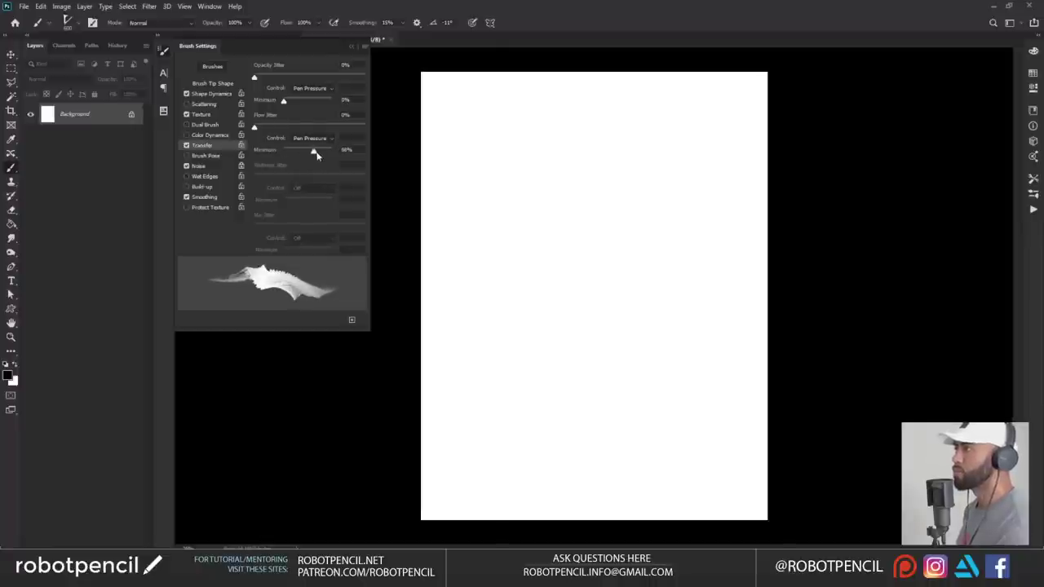
{"action": "left_click_drag", "start_coordinate": [307, 101], "coordinate": [310, 101]}
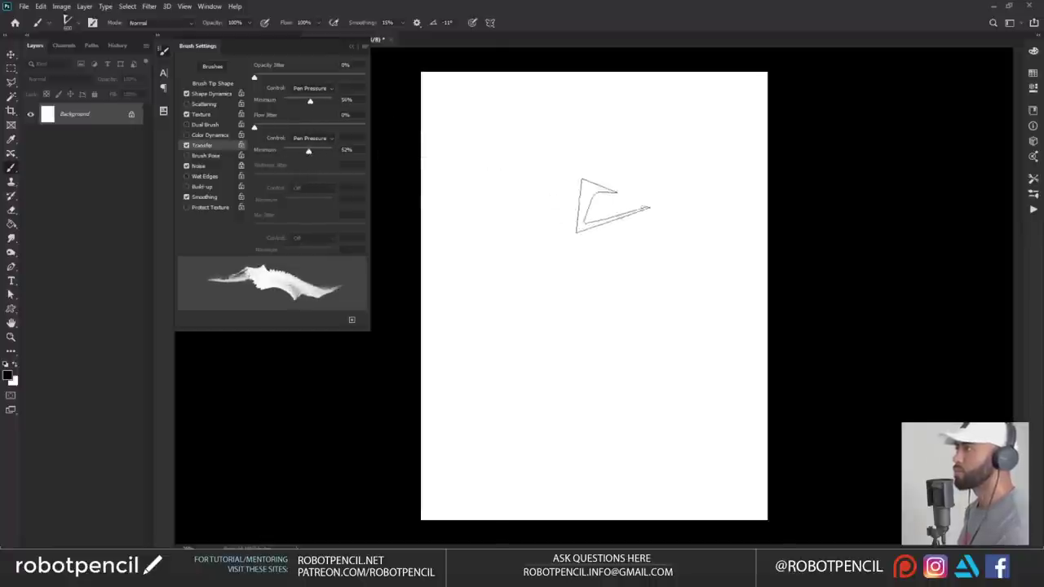
{"action": "mouse_move", "coordinate": [486, 232]}
{"action": "left_mouse_down"}
{"action": "mouse_move", "coordinate": [626, 200]}
{"action": "mouse_move", "coordinate": [609, 275]}
{"action": "mouse_move", "coordinate": [584, 318]}
{"action": "mouse_move", "coordinate": [640, 300]}
{"action": "left_mouse_up"}
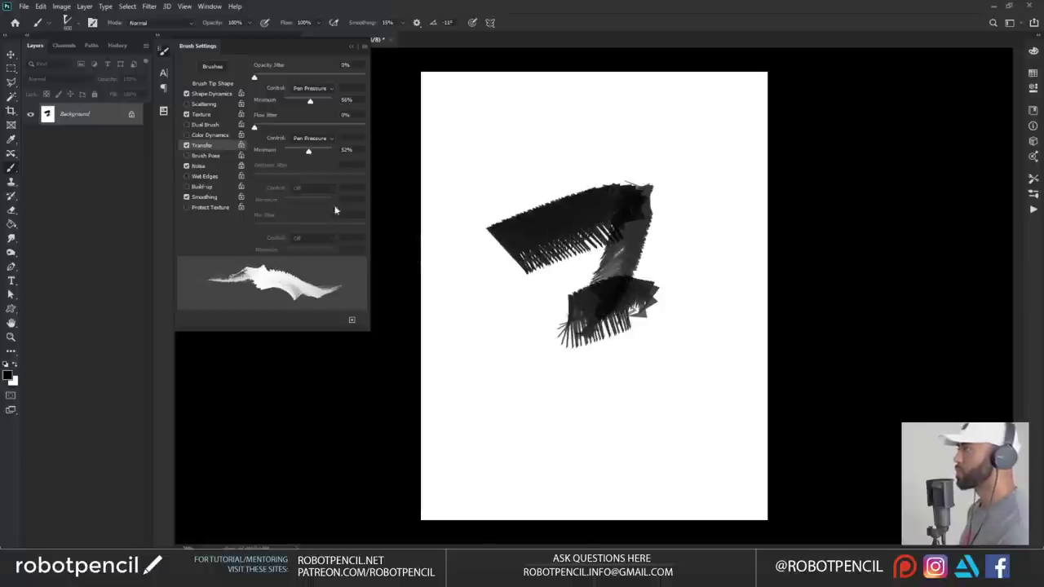
- Set the brush tip's spacing to 1% and test it with strokes at 600 px and 200 px above the existing mark
{"action": "left_click", "coordinate": [213, 83]}
{"action": "type", "text": "1"}
{"action": "mouse_move", "coordinate": [636, 182]}
{"action": "left_mouse_down"}
{"action": "mouse_move", "coordinate": [561, 171]}
{"action": "mouse_move", "coordinate": [578, 173]}
{"action": "mouse_move", "coordinate": [611, 137]}
{"action": "left_mouse_up"}
{"action": "key", "text": "bracketleft"}
{"action": "key", "text": "bracketleft"}
{"action": "key", "text": "bracketleft"}
{"action": "key", "text": "bracketleft"}
{"action": "key", "text": "bracketleft"}
{"action": "left_click_drag", "start_coordinate": [527, 172], "coordinate": [517, 169]}
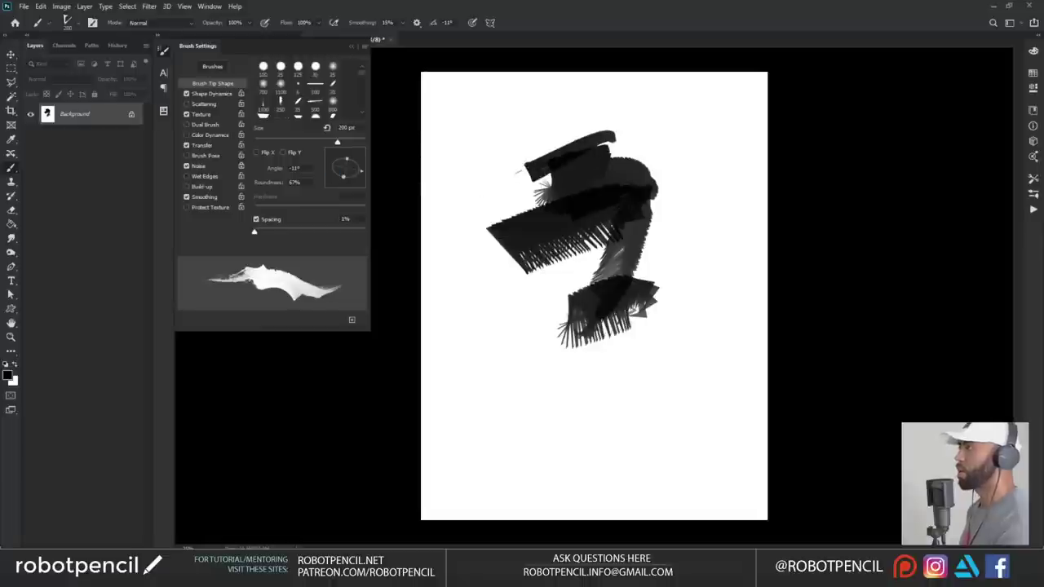
- Raise the Transfer opacity minimum, set the flow minimum to 44%, and test with strokes across the existing marks
{"action": "mouse_move", "coordinate": [666, 342]}
{"action": "left_mouse_down"}
{"action": "mouse_move", "coordinate": [520, 373]}
{"action": "mouse_move", "coordinate": [520, 359]}
{"action": "mouse_move", "coordinate": [564, 405]}
{"action": "mouse_move", "coordinate": [511, 397]}
{"action": "mouse_move", "coordinate": [622, 389]}
{"action": "mouse_move", "coordinate": [588, 391]}
{"action": "mouse_move", "coordinate": [605, 358]}
{"action": "left_mouse_up"}
{"action": "left_click", "coordinate": [203, 145]}
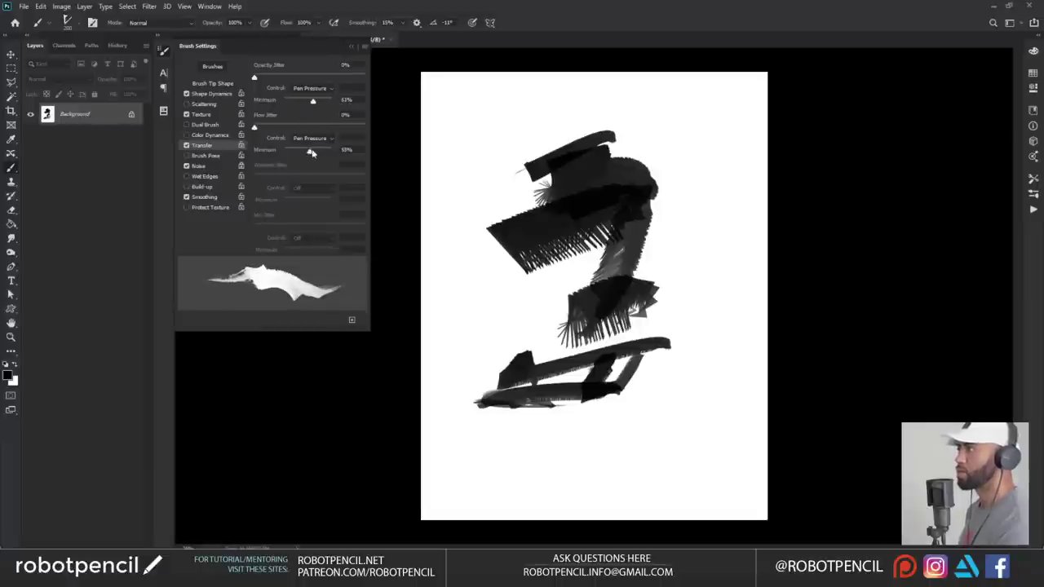
{"action": "left_click_drag", "start_coordinate": [299, 154], "coordinate": [305, 154]}
{"action": "left_click_drag", "start_coordinate": [701, 264], "coordinate": [471, 325]}
{"action": "left_click_drag", "start_coordinate": [620, 269], "coordinate": [531, 305]}
{"action": "left_click_drag", "start_coordinate": [491, 267], "coordinate": [489, 240]}
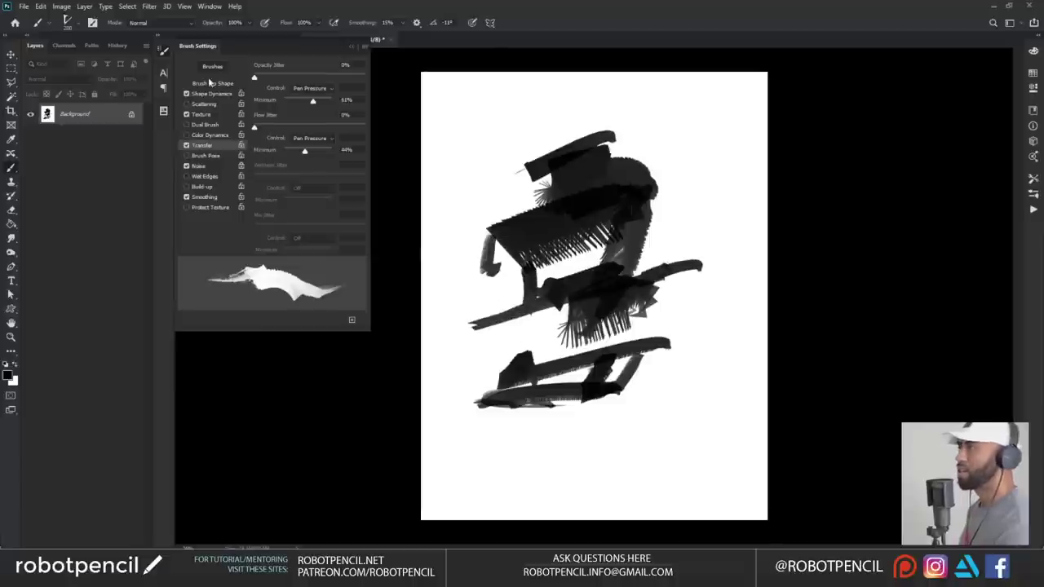
- Set the brush tip's roundness to 43% and spacing to 5%, and test it with a stroke near the page's top
{"action": "left_click", "coordinate": [217, 84]}
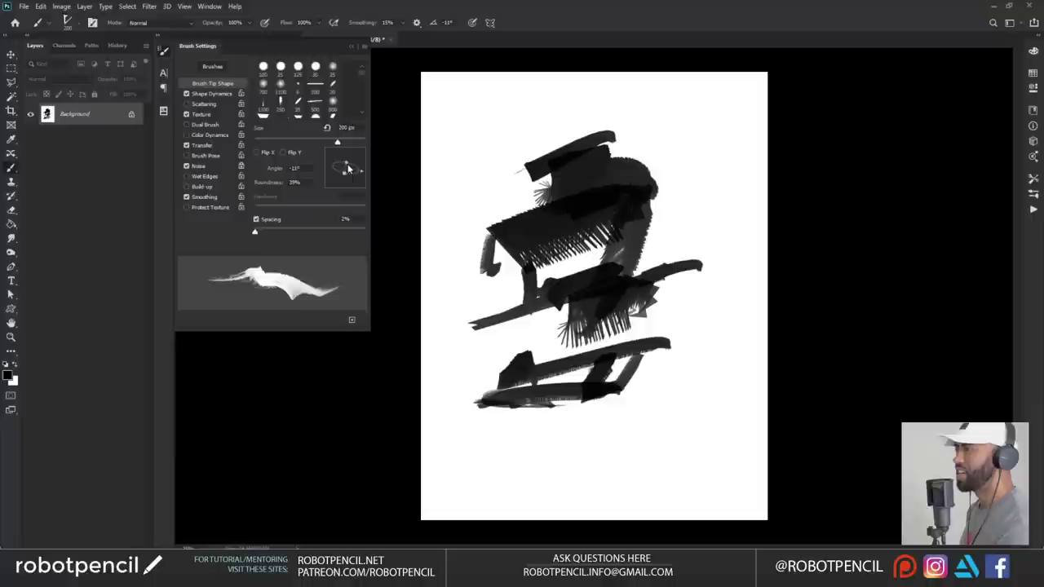
{"action": "left_click_drag", "start_coordinate": [348, 167], "coordinate": [346, 172]}
{"action": "left_click_drag", "start_coordinate": [254, 232], "coordinate": [256, 231]}
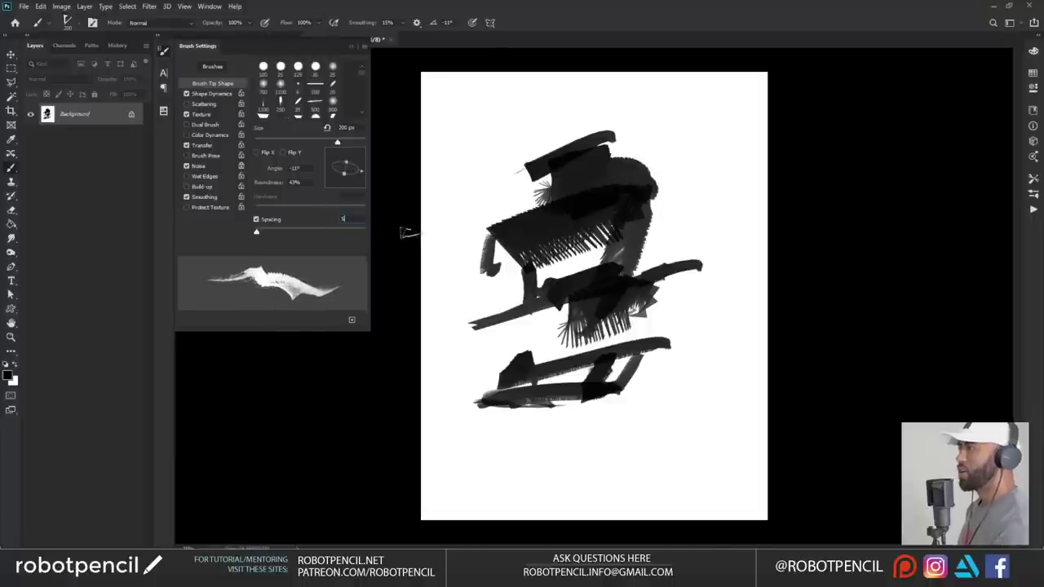
{"action": "mouse_move", "coordinate": [609, 156]}
{"action": "left_mouse_down"}
{"action": "mouse_move", "coordinate": [586, 110]}
{"action": "mouse_move", "coordinate": [450, 165]}
{"action": "left_mouse_up"}
- Enlarge the brush to 300 px and test it with long diagonal and steep strokes over the existing marks
{"action": "key", "text": "bracketright"}
{"action": "key", "text": "bracketright"}
{"action": "mouse_move", "coordinate": [527, 140]}
{"action": "left_mouse_down"}
{"action": "mouse_move", "coordinate": [510, 192]}
{"action": "mouse_move", "coordinate": [627, 225]}
{"action": "left_mouse_up"}
{"action": "mouse_move", "coordinate": [670, 147]}
{"action": "left_mouse_down"}
{"action": "mouse_move", "coordinate": [628, 277]}
{"action": "mouse_move", "coordinate": [676, 167]}
{"action": "mouse_move", "coordinate": [644, 282]}
{"action": "mouse_move", "coordinate": [682, 171]}
{"action": "mouse_move", "coordinate": [645, 344]}
{"action": "left_mouse_up"}
{"action": "left_click_drag", "start_coordinate": [623, 251], "coordinate": [601, 354]}
{"action": "left_click_drag", "start_coordinate": [477, 266], "coordinate": [577, 384]}
{"action": "mouse_move", "coordinate": [538, 323]}
{"action": "left_mouse_down"}
{"action": "mouse_move", "coordinate": [483, 395]}
{"action": "mouse_move", "coordinate": [489, 370]}
{"action": "left_mouse_up"}
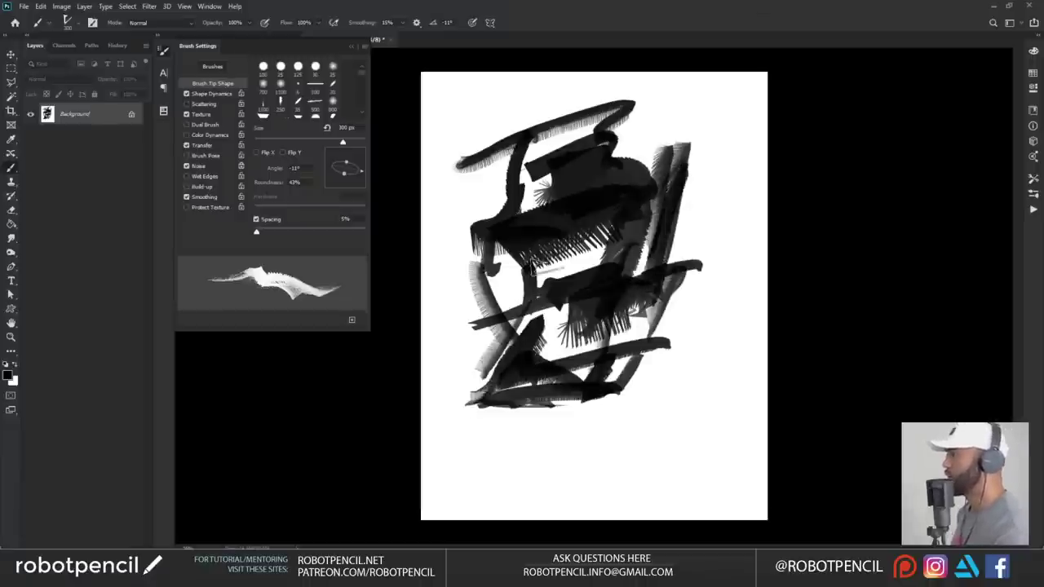
- Add curved strokes around the lower marks, invert the page's colors, and paint a black diagonal stroke across the upper marks
{"action": "left_click_drag", "start_coordinate": [524, 272], "coordinate": [476, 403]}
{"action": "left_click_drag", "start_coordinate": [476, 331], "coordinate": [491, 371]}
{"action": "left_click_drag", "start_coordinate": [627, 397], "coordinate": [479, 398]}
{"action": "left_click_drag", "start_coordinate": [585, 264], "coordinate": [485, 324]}
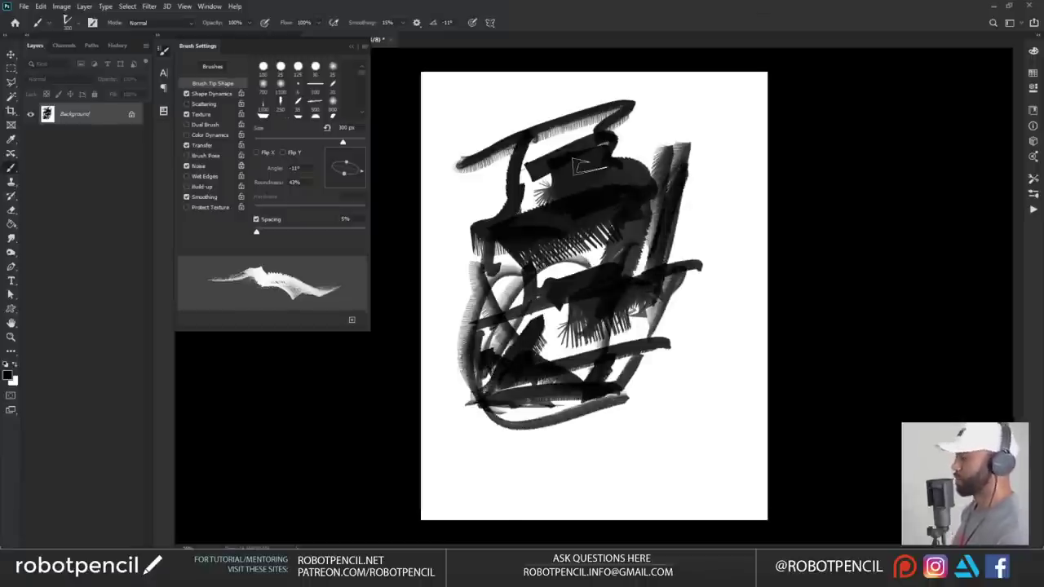
{"action": "key", "text": "ctrl+i"}
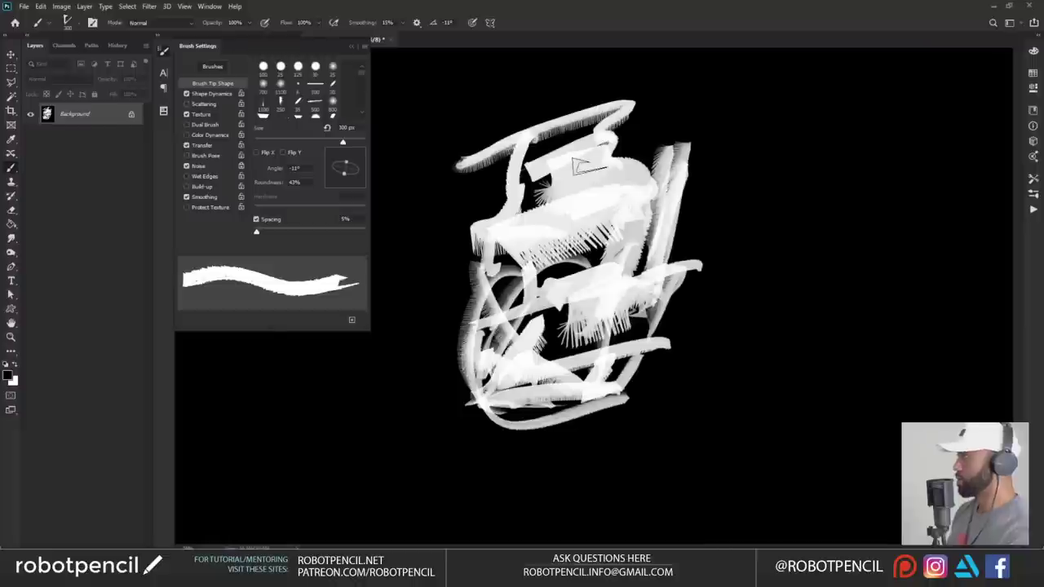
{"action": "left_click_drag", "start_coordinate": [685, 173], "coordinate": [562, 243]}
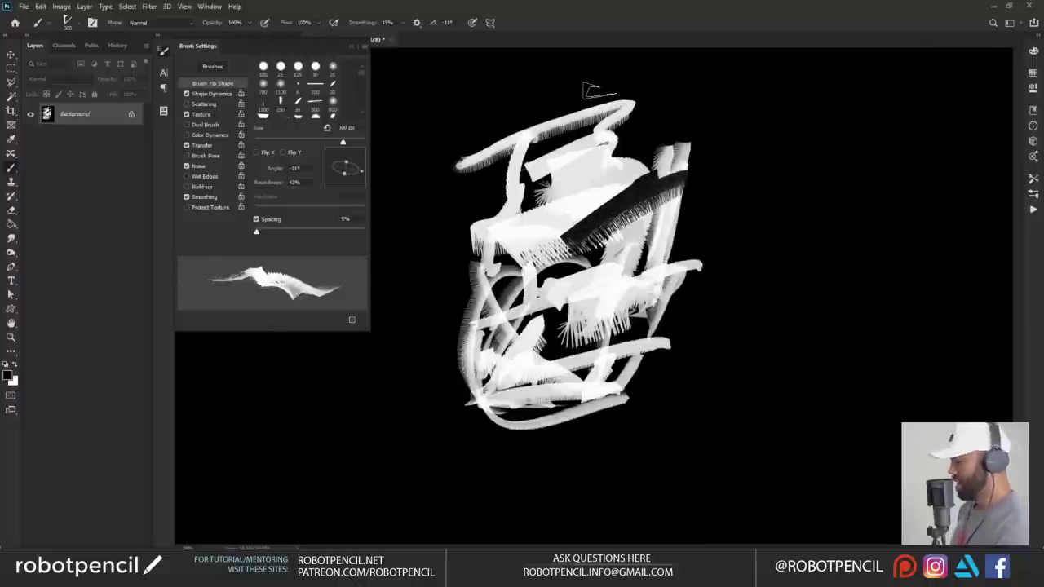
- Clear the page to white and darken it to gray with a Hue/Saturation lightness of -79
{"action": "key", "text": "ctrl+BackSpace"}
{"action": "key", "text": "ctrl+u"}
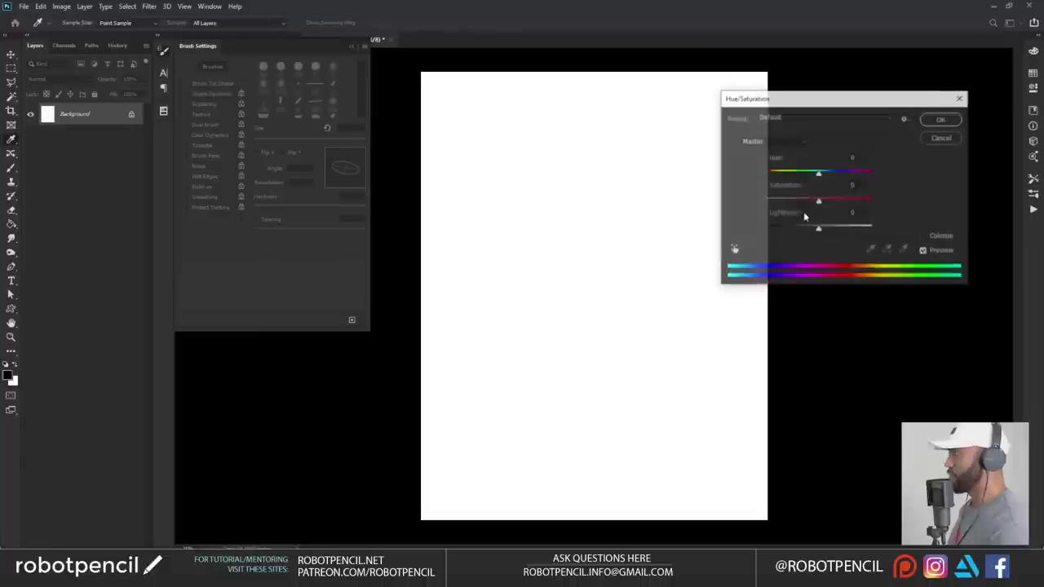
{"action": "left_click_drag", "start_coordinate": [807, 232], "coordinate": [776, 229]}
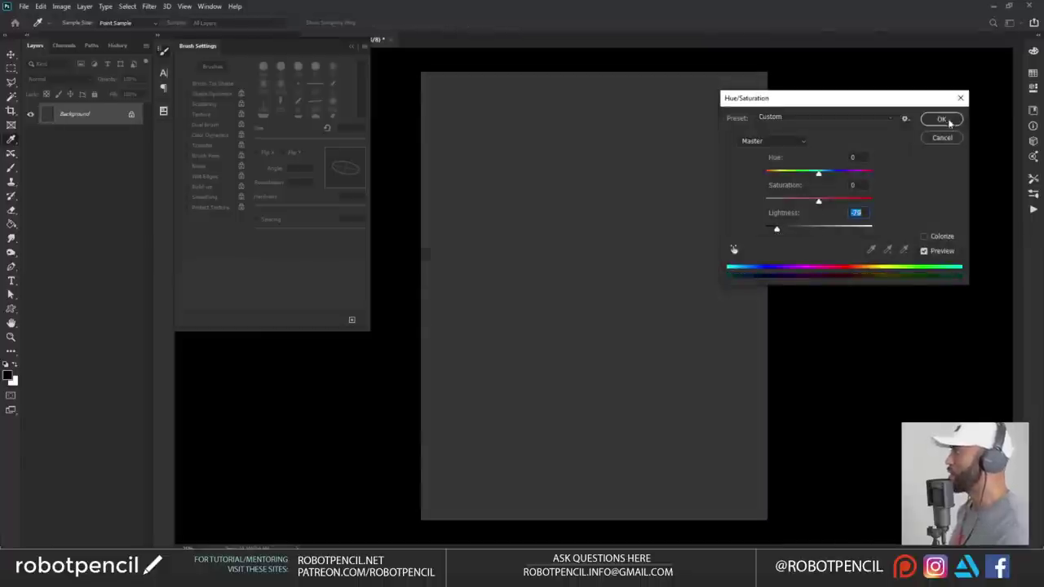
{"action": "left_click", "coordinate": [940, 119]}
- Paint a rough head-and-shoulders shape in white on the gray page with the brush at 175 px
{"action": "key", "text": "b"}
{"action": "key", "text": "x"}
{"action": "mouse_move", "coordinate": [595, 167]}
{"action": "left_mouse_down"}
{"action": "mouse_move", "coordinate": [619, 163]}
{"action": "mouse_move", "coordinate": [559, 198]}
{"action": "mouse_move", "coordinate": [604, 195]}
{"action": "mouse_move", "coordinate": [553, 197]}
{"action": "mouse_move", "coordinate": [534, 234]}
{"action": "left_mouse_up"}
{"action": "mouse_move", "coordinate": [599, 196]}
{"action": "left_mouse_down"}
{"action": "mouse_move", "coordinate": [613, 226]}
{"action": "mouse_move", "coordinate": [595, 208]}
{"action": "mouse_move", "coordinate": [621, 230]}
{"action": "left_mouse_up"}
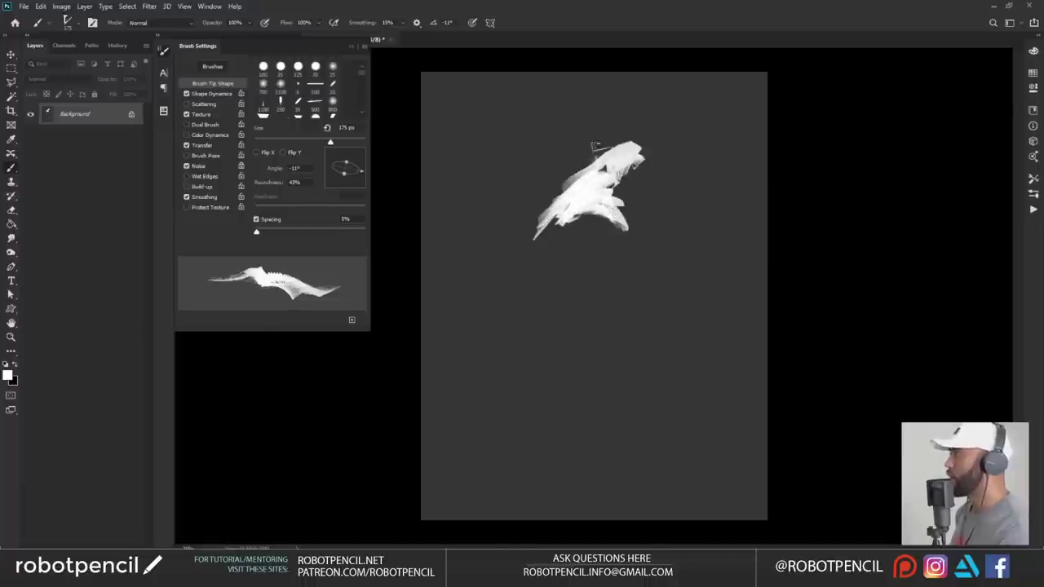
{"action": "left_click_drag", "start_coordinate": [627, 133], "coordinate": [605, 149]}
{"action": "mouse_move", "coordinate": [656, 171]}
{"action": "left_mouse_down"}
{"action": "mouse_move", "coordinate": [620, 151]}
{"action": "mouse_move", "coordinate": [605, 175]}
{"action": "mouse_move", "coordinate": [635, 171]}
{"action": "mouse_move", "coordinate": [621, 199]}
{"action": "mouse_move", "coordinate": [556, 223]}
{"action": "mouse_move", "coordinate": [610, 207]}
{"action": "mouse_move", "coordinate": [559, 214]}
{"action": "mouse_move", "coordinate": [600, 207]}
{"action": "mouse_move", "coordinate": [606, 185]}
{"action": "left_mouse_up"}
- Mirror the canvas to check the figure, restore its orientation, and add small strokes at the end of the right shoulder
{"action": "key", "text": "ctrl+shift+h"}
{"action": "left_click", "coordinate": [615, 198], "text": "alt"}
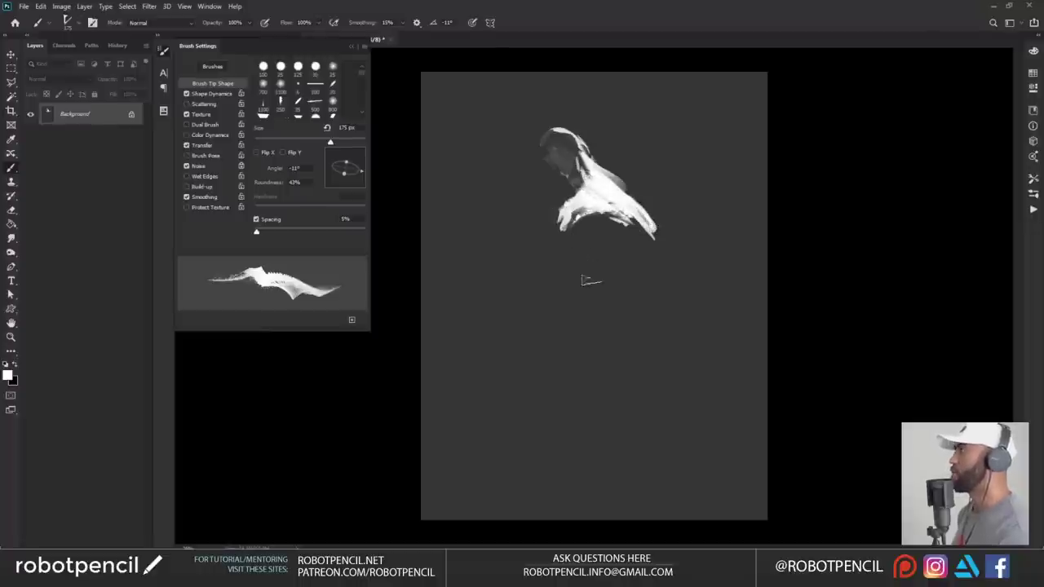
{"action": "key", "text": "h"}
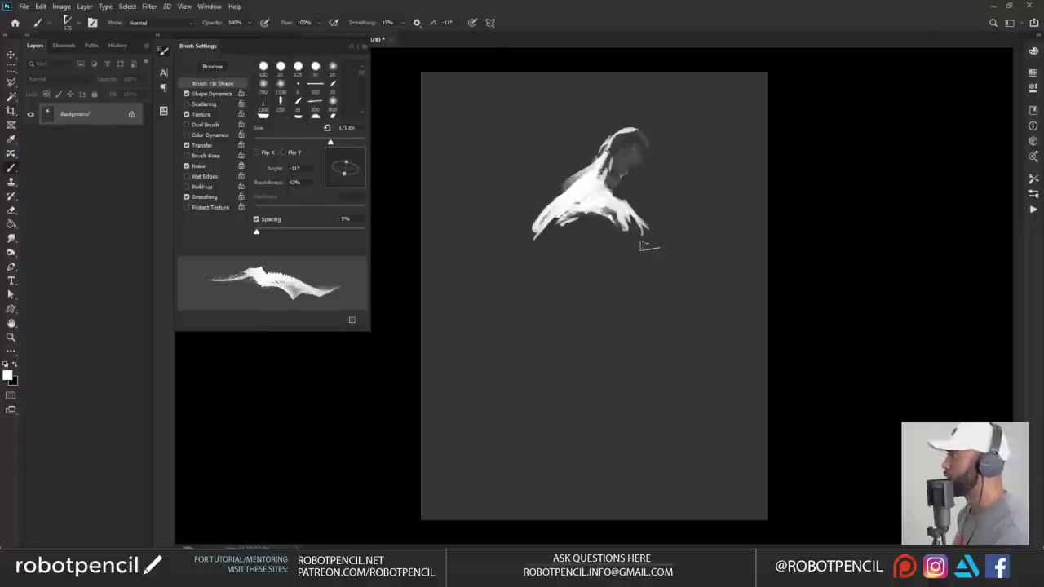
{"action": "left_click_drag", "start_coordinate": [642, 247], "coordinate": [632, 237]}
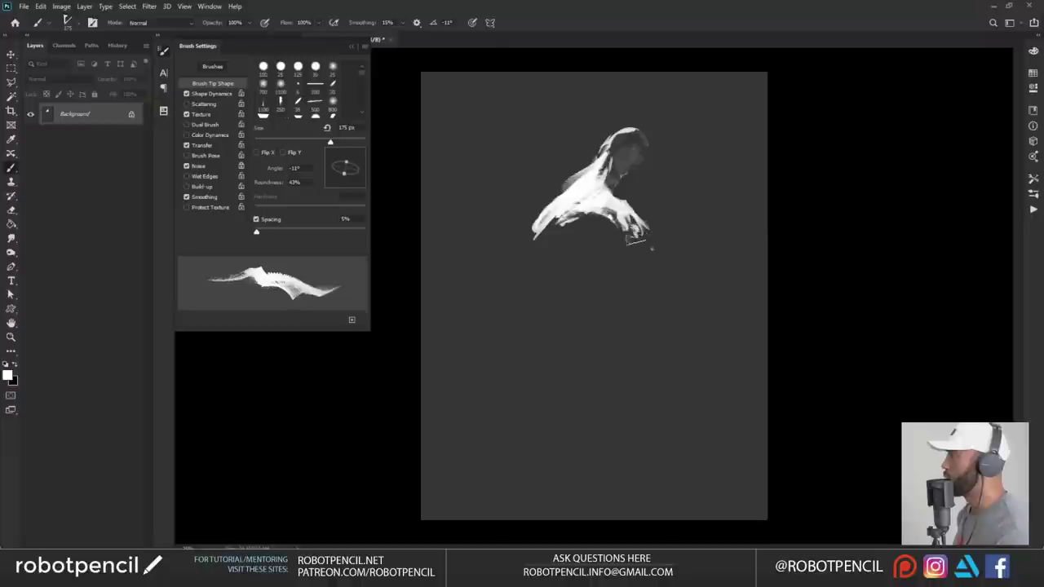
- Enable Dual Brush with a rough 150 px tip and test it with sweeping white strokes below the shoulders
{"action": "left_click", "coordinate": [215, 124]}
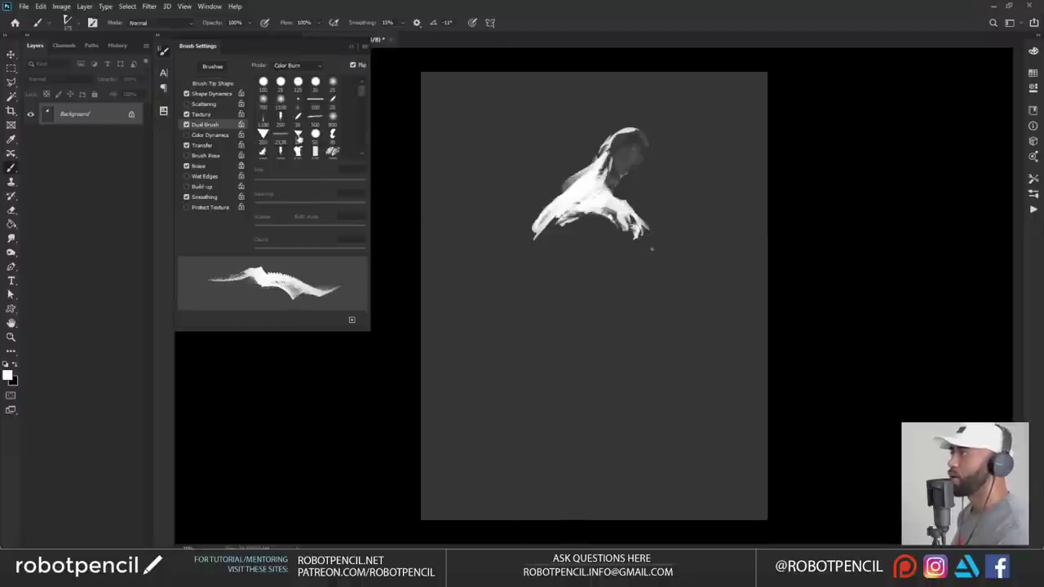
{"action": "scroll", "coordinate": [351, 103], "scroll_direction": "down", "scroll_amount": 3}
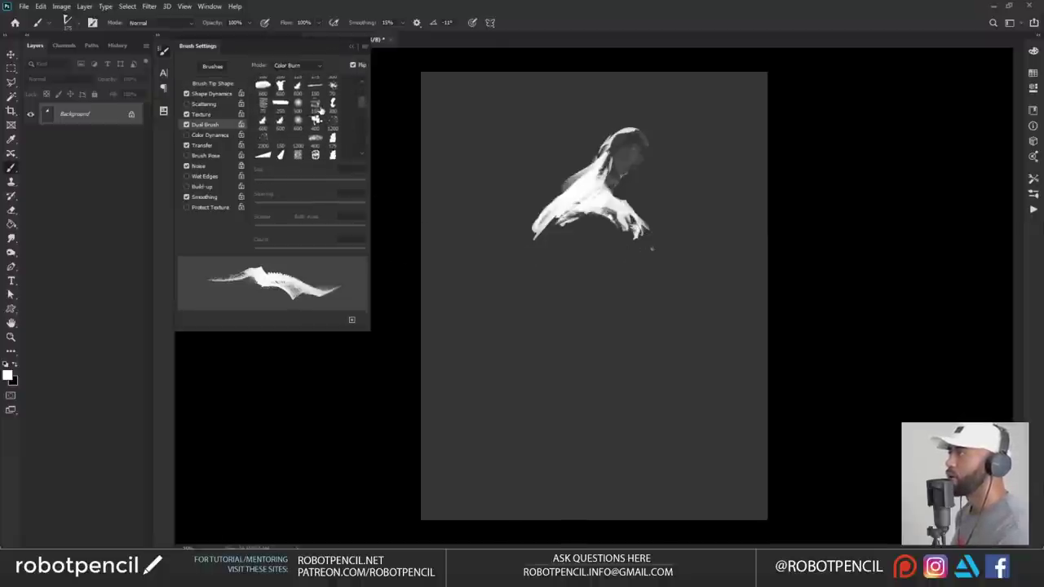
{"action": "left_click", "coordinate": [317, 107]}
{"action": "left_click_drag", "start_coordinate": [578, 228], "coordinate": [532, 260]}
{"action": "left_click", "coordinate": [567, 272], "text": "ctrl"}
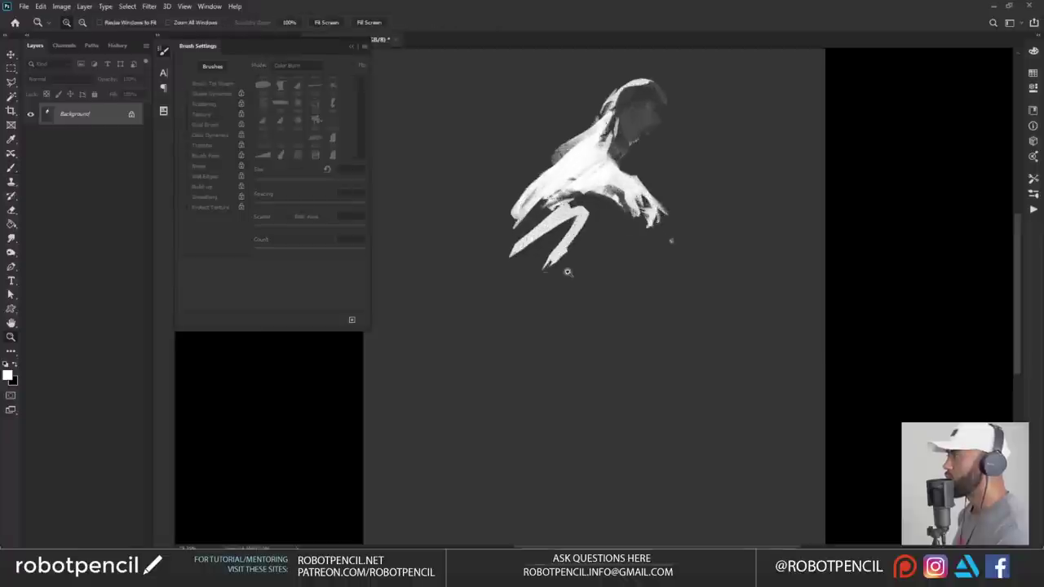
{"action": "left_click", "coordinate": [570, 272], "text": "ctrl"}
{"action": "mouse_move", "coordinate": [627, 163]}
{"action": "left_mouse_down"}
{"action": "mouse_move", "coordinate": [540, 230]}
{"action": "mouse_move", "coordinate": [644, 210]}
{"action": "left_mouse_up"}
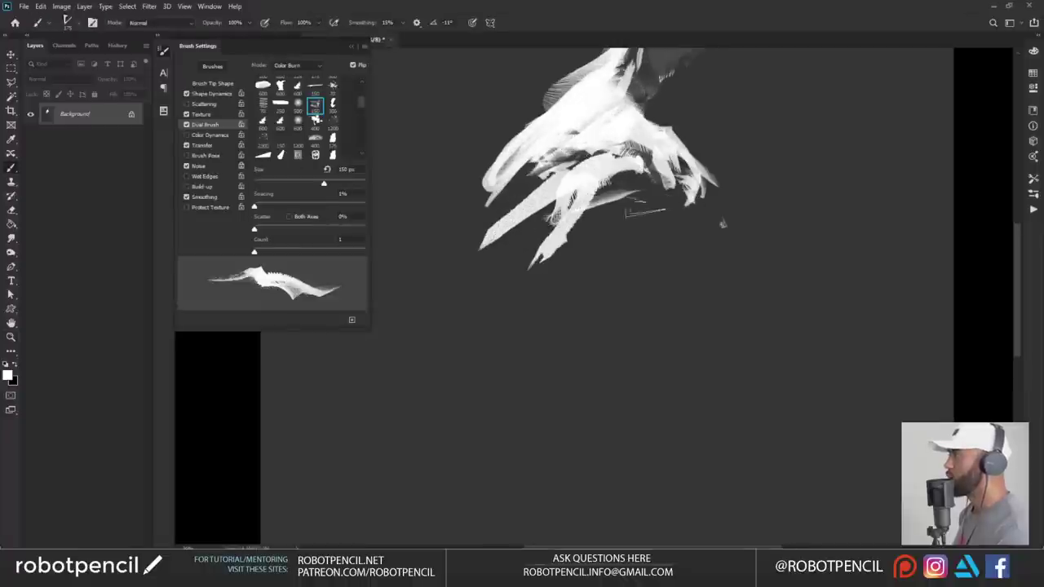
- Set the brush texture to 120% scale, brightness 7, contrast 13 and 85% depth
{"action": "left_click", "coordinate": [221, 114]}
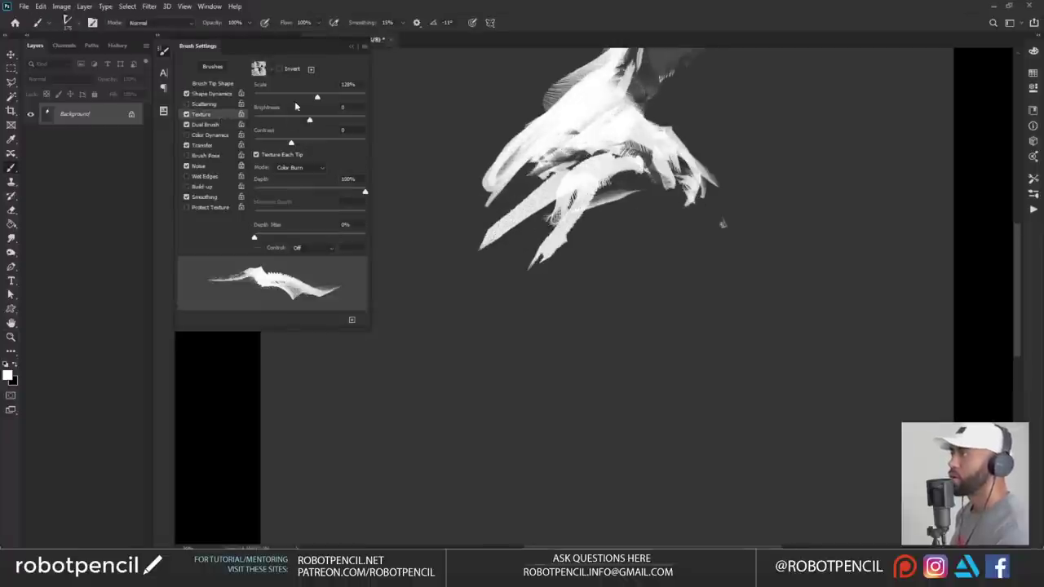
{"action": "mouse_move", "coordinate": [322, 98]}
{"action": "left_mouse_down"}
{"action": "mouse_move", "coordinate": [328, 119]}
{"action": "mouse_move", "coordinate": [301, 122]}
{"action": "mouse_move", "coordinate": [325, 148]}
{"action": "left_mouse_up"}
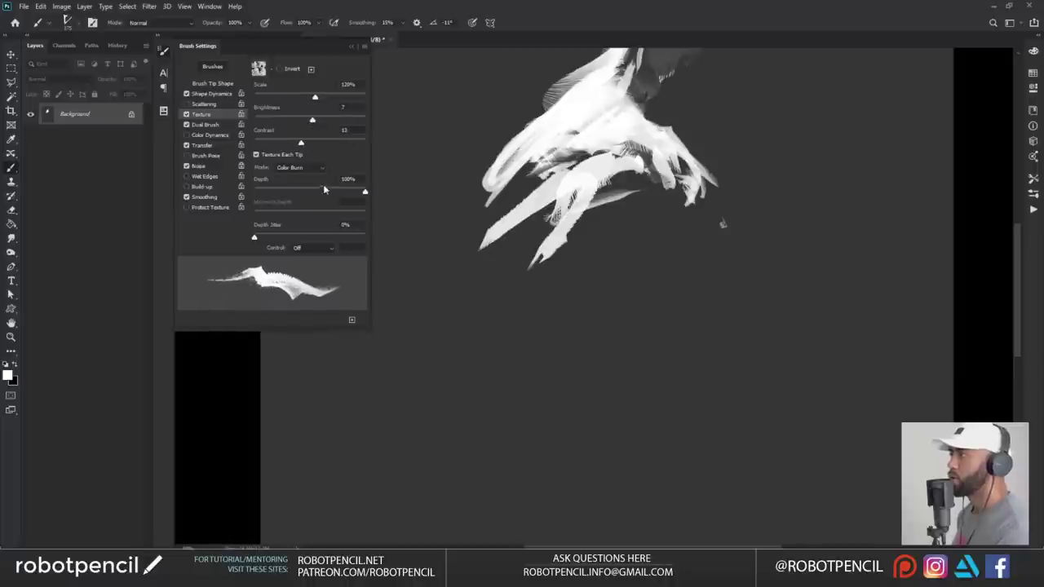
{"action": "mouse_move", "coordinate": [324, 189]}
{"action": "left_mouse_down"}
{"action": "mouse_move", "coordinate": [286, 189]}
{"action": "mouse_move", "coordinate": [307, 194]}
{"action": "left_mouse_up"}
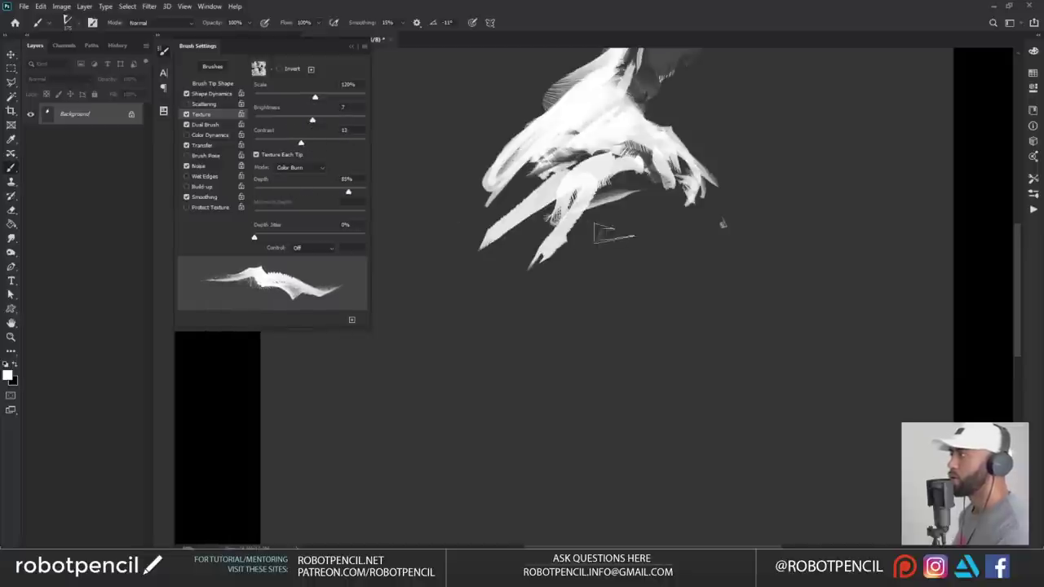
- Test the adjusted texture with curved and straight strokes below the figure, compare by undoing and redoing, and remove them
{"action": "mouse_move", "coordinate": [614, 235]}
{"action": "left_mouse_down"}
{"action": "mouse_move", "coordinate": [541, 305]}
{"action": "mouse_move", "coordinate": [550, 326]}
{"action": "left_mouse_up"}
{"action": "mouse_move", "coordinate": [610, 254]}
{"action": "left_mouse_down"}
{"action": "mouse_move", "coordinate": [590, 281]}
{"action": "mouse_move", "coordinate": [603, 321]}
{"action": "left_mouse_up"}
{"action": "left_click_drag", "start_coordinate": [642, 232], "coordinate": [618, 322]}
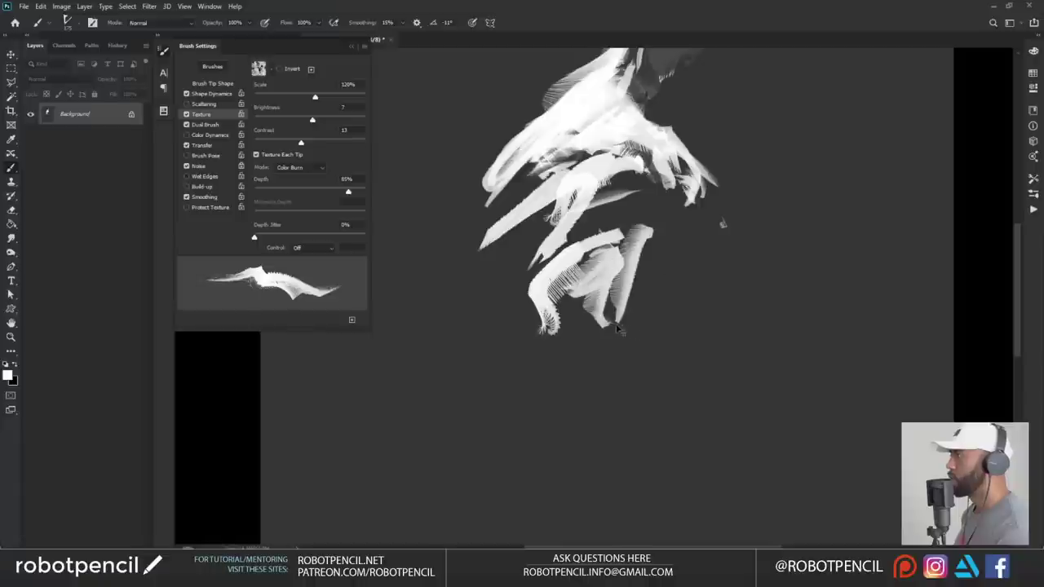
{"action": "key", "text": "ctrl+z"}
{"action": "key", "text": "ctrl+shift+z"}
{"action": "key", "text": "ctrl+z"}
{"action": "key", "text": "ctrl+shift+z"}
{"action": "key", "text": "ctrl+z"}
{"action": "key", "text": "ctrl+z"}
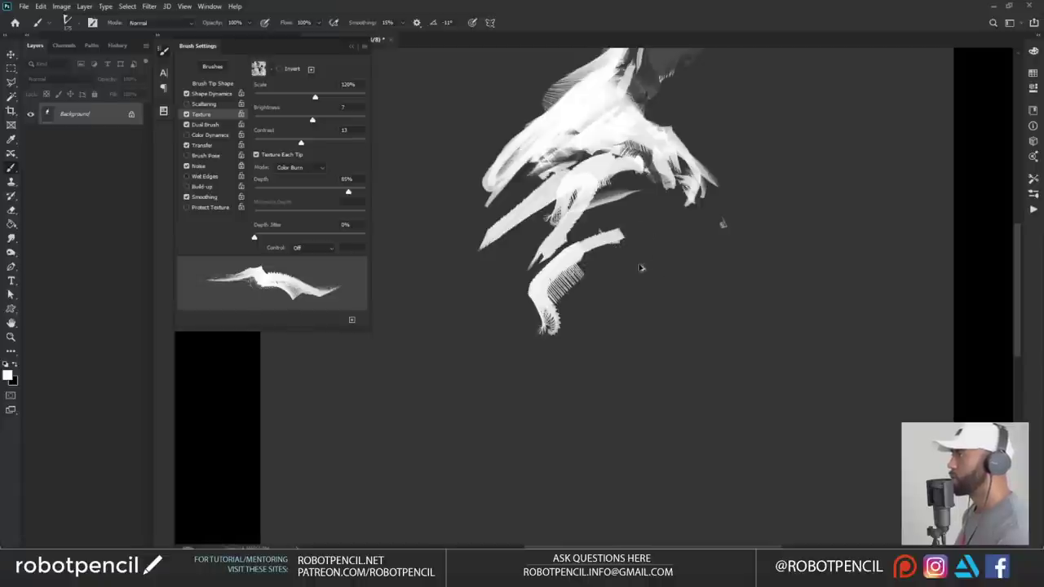
{"action": "key", "text": "ctrl+z"}
- Paint over the figure's right shoulder, add strokes around the head, and mirror the canvas horizontally
{"action": "mouse_move", "coordinate": [642, 166]}
{"action": "left_mouse_down"}
{"action": "mouse_move", "coordinate": [588, 184]}
{"action": "mouse_move", "coordinate": [642, 172]}
{"action": "mouse_move", "coordinate": [699, 181]}
{"action": "left_mouse_up"}
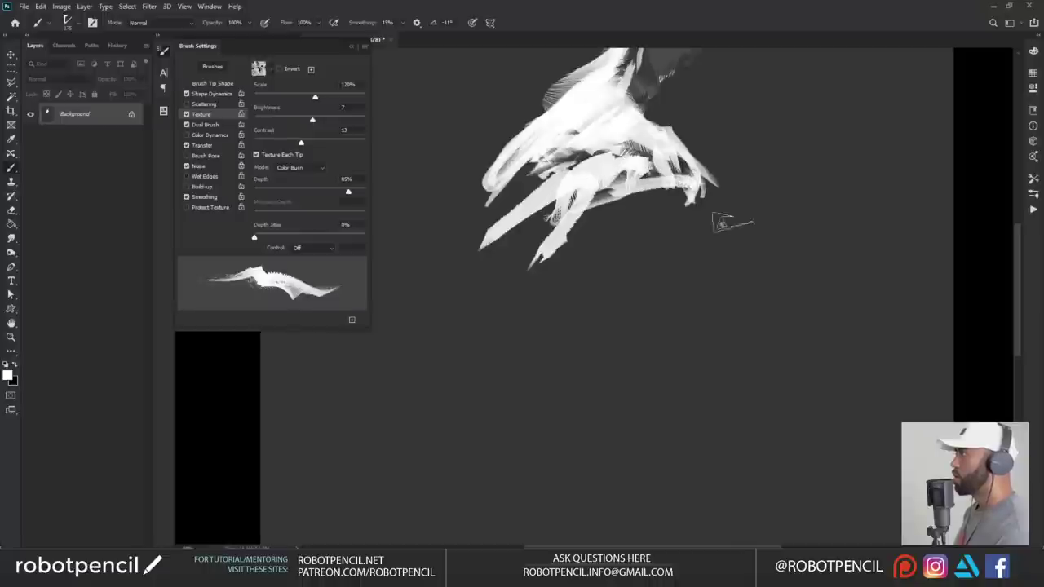
{"action": "left_click_drag", "start_coordinate": [669, 147], "coordinate": [726, 199]}
{"action": "left_click_drag", "start_coordinate": [684, 248], "coordinate": [686, 351]}
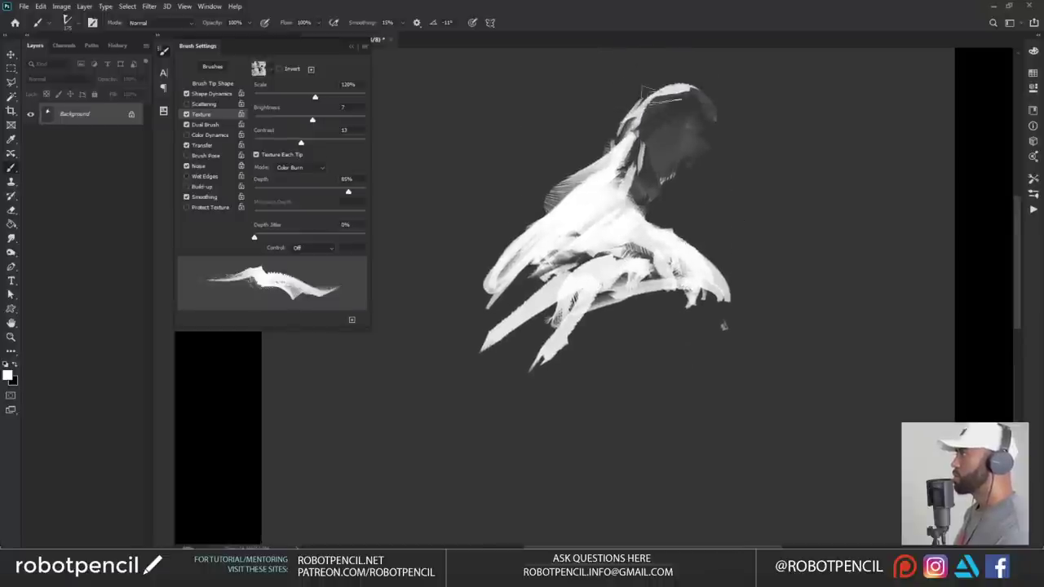
{"action": "mouse_move", "coordinate": [654, 102]}
{"action": "left_mouse_down"}
{"action": "mouse_move", "coordinate": [637, 169]}
{"action": "mouse_move", "coordinate": [706, 165]}
{"action": "left_mouse_up"}
{"action": "key", "text": "F2"}
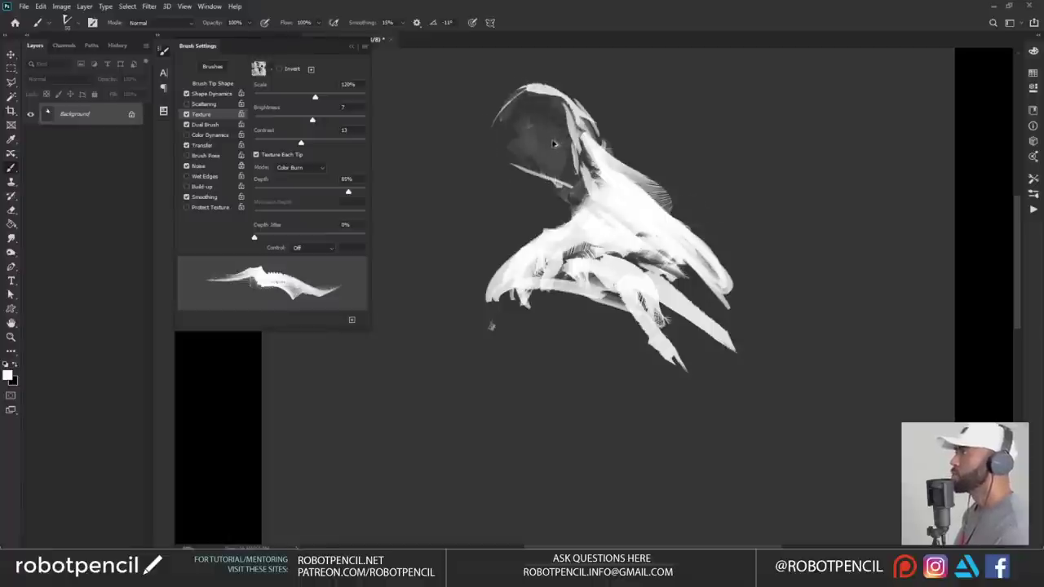
- Turn off the legacy undo shortcuts in the keyboard shortcut settings and apply the change
{"action": "left_click", "coordinate": [39, 5]}
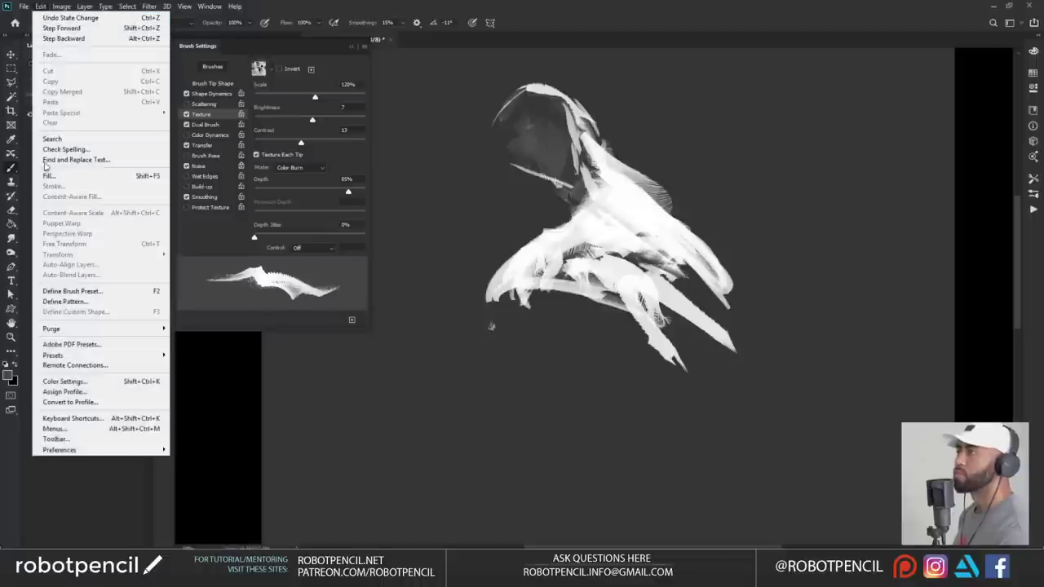
{"action": "mouse_move", "coordinate": [107, 451]}
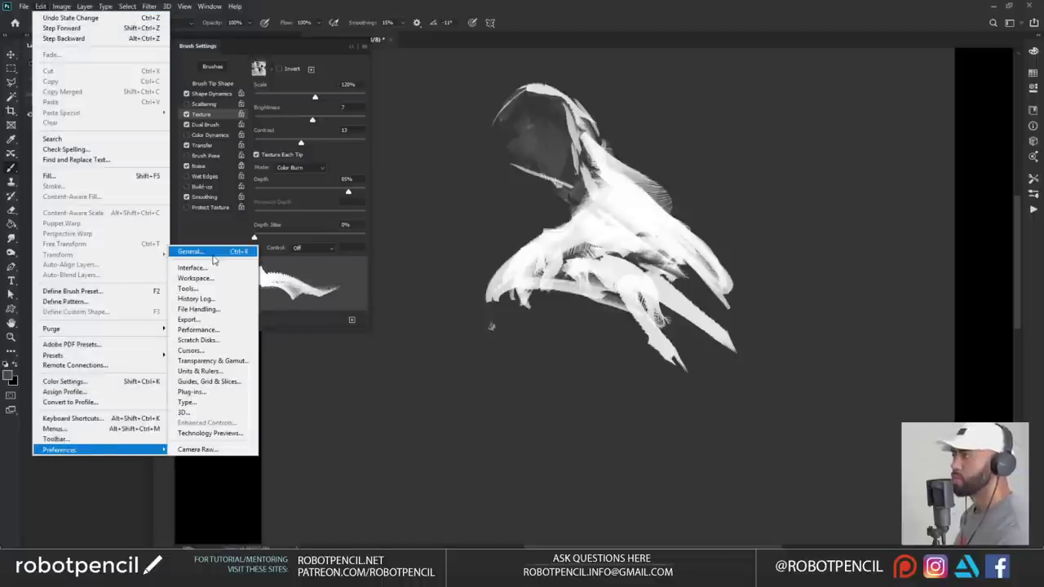
{"action": "left_click", "coordinate": [107, 418]}
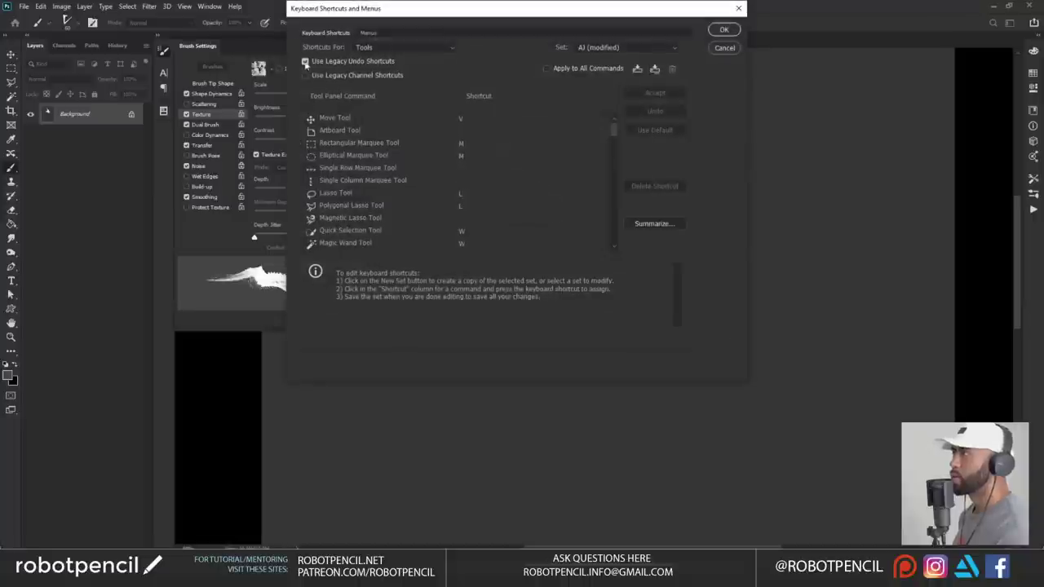
{"action": "left_click", "coordinate": [305, 62]}
{"action": "left_click", "coordinate": [519, 218]}
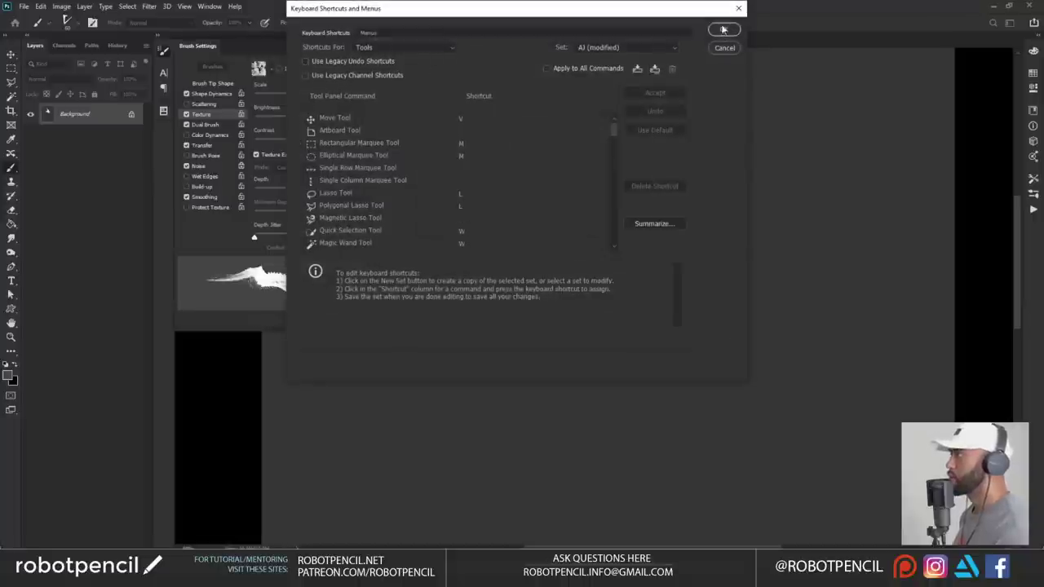
{"action": "left_click", "coordinate": [722, 30]}
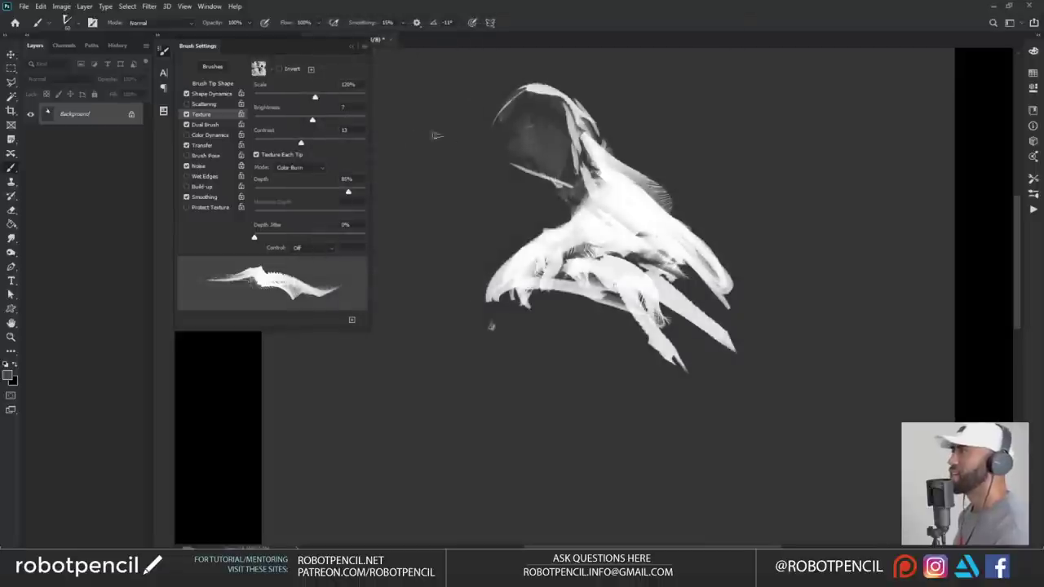
- Collapse the brush settings and save the figure sketch to the Desktop as a Photoshop file named Demo
{"action": "left_click", "coordinate": [163, 51]}
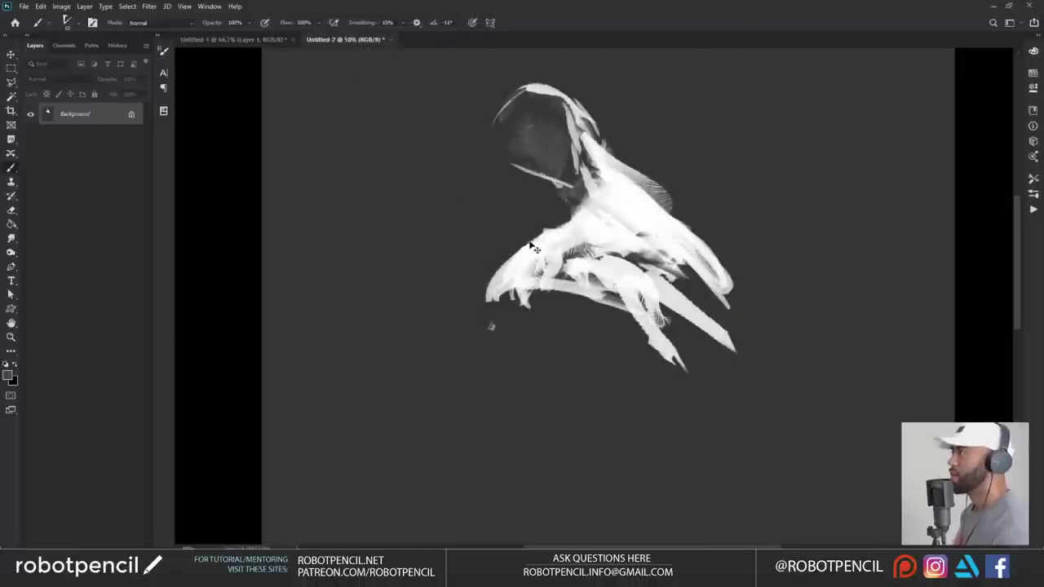
{"action": "key", "text": "ctrl+shift+s"}
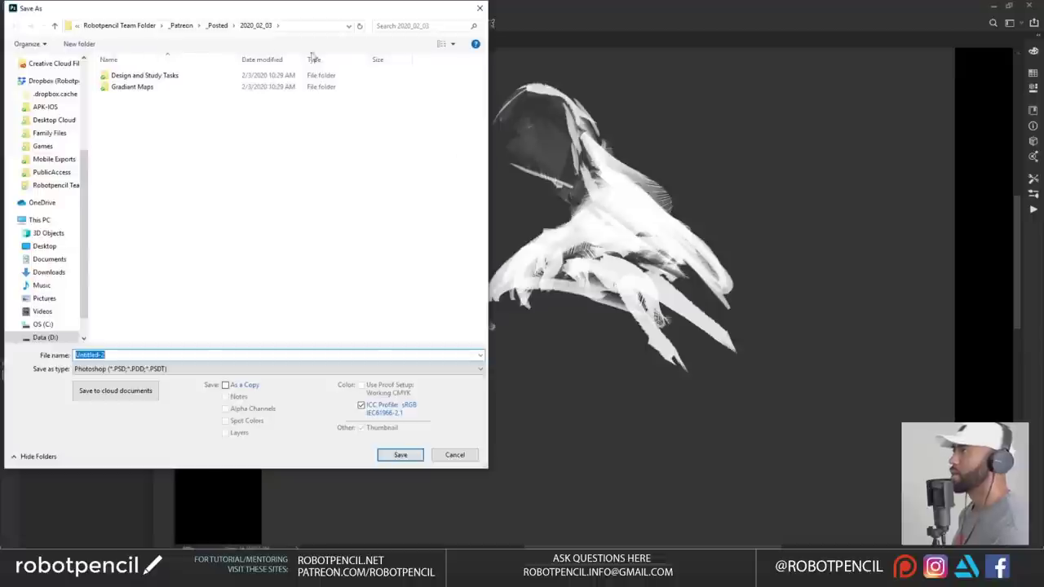
{"action": "left_click", "coordinate": [45, 245]}
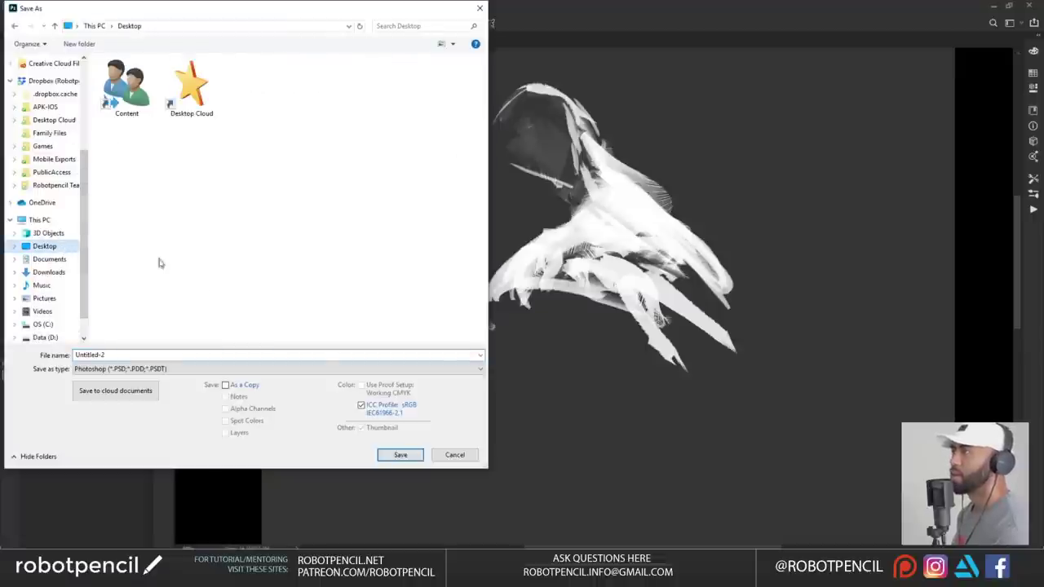
{"action": "left_click", "coordinate": [192, 357]}
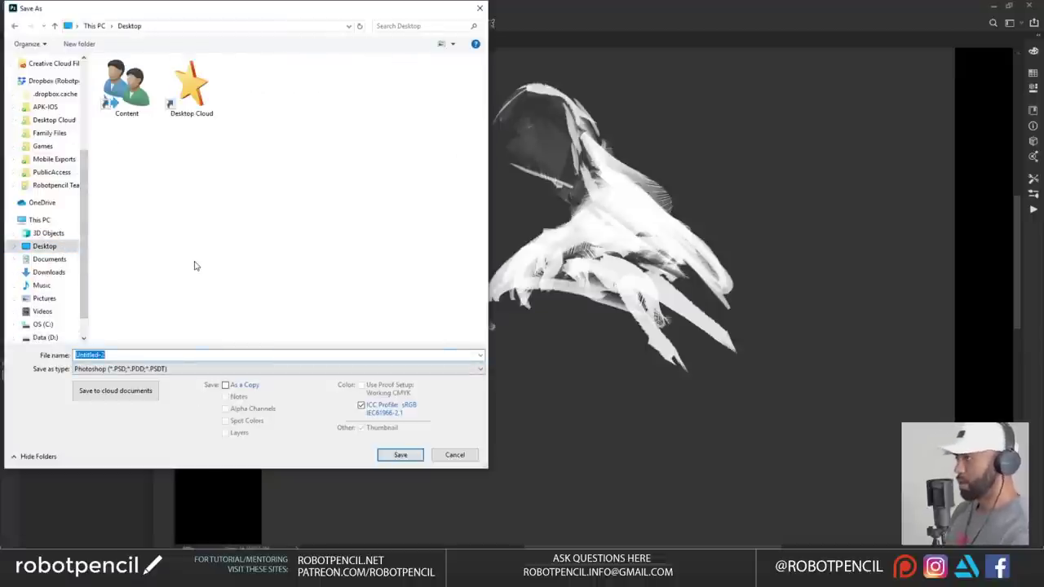
{"action": "type", "text": "Demo"}
{"action": "key", "text": "Return"}
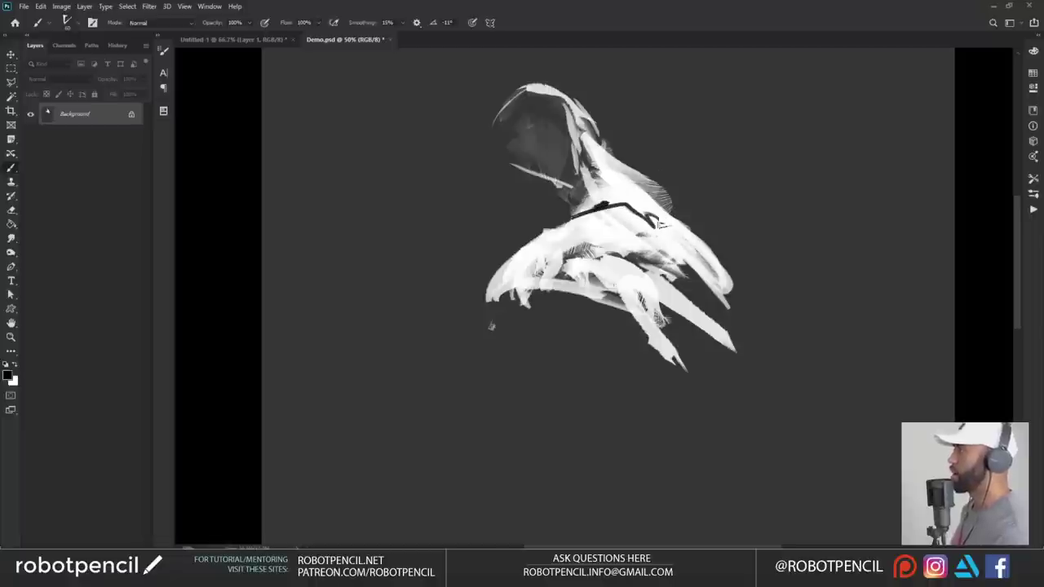
- Quit and reopen Photoshop, discarding the unsaved changes to Demo.psd and Untitled-1
{"action": "left_click", "coordinate": [1029, 6]}
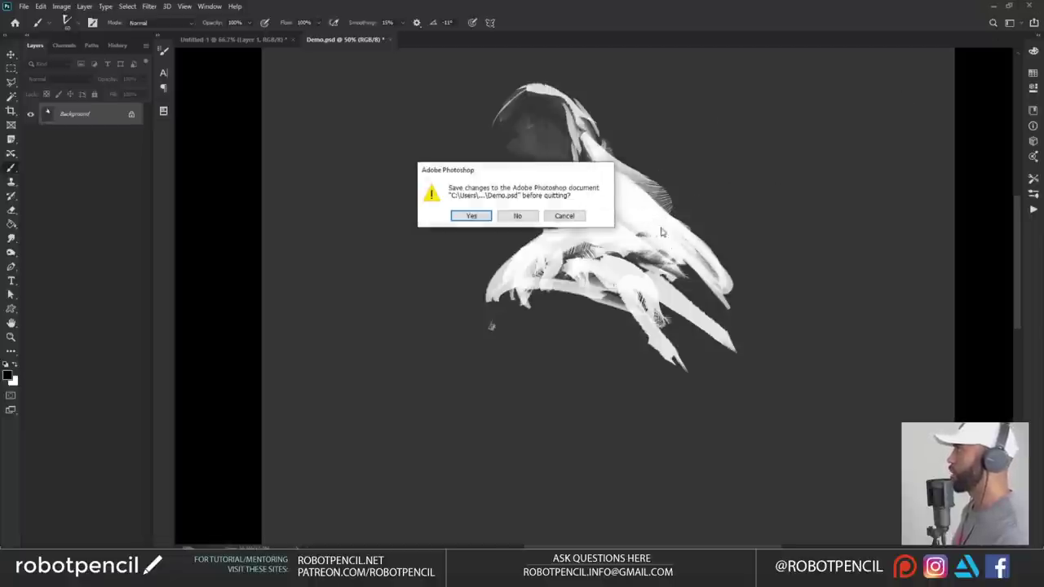
{"action": "left_click", "coordinate": [507, 216]}
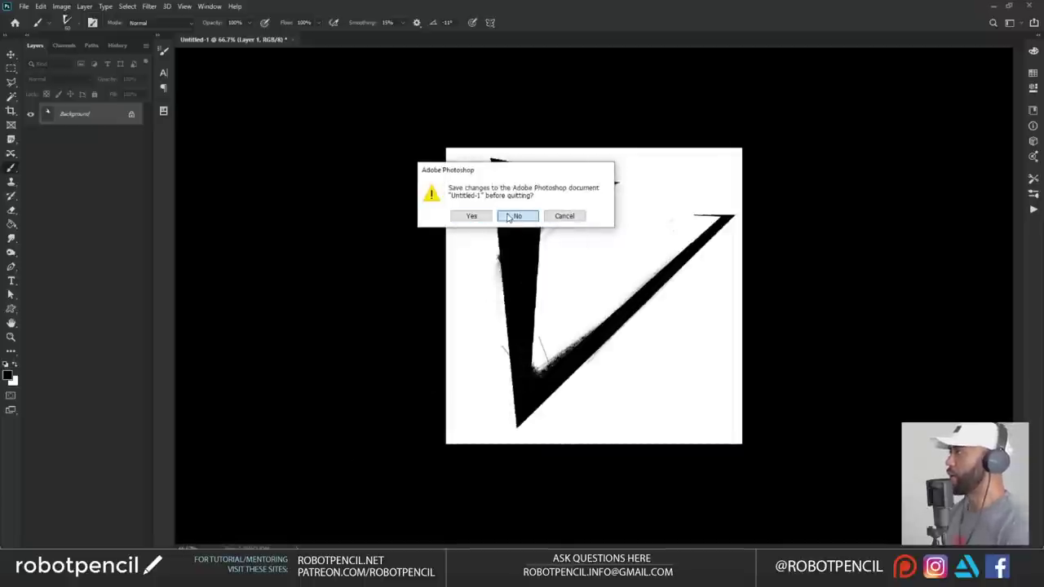
{"action": "left_click", "coordinate": [509, 217]}
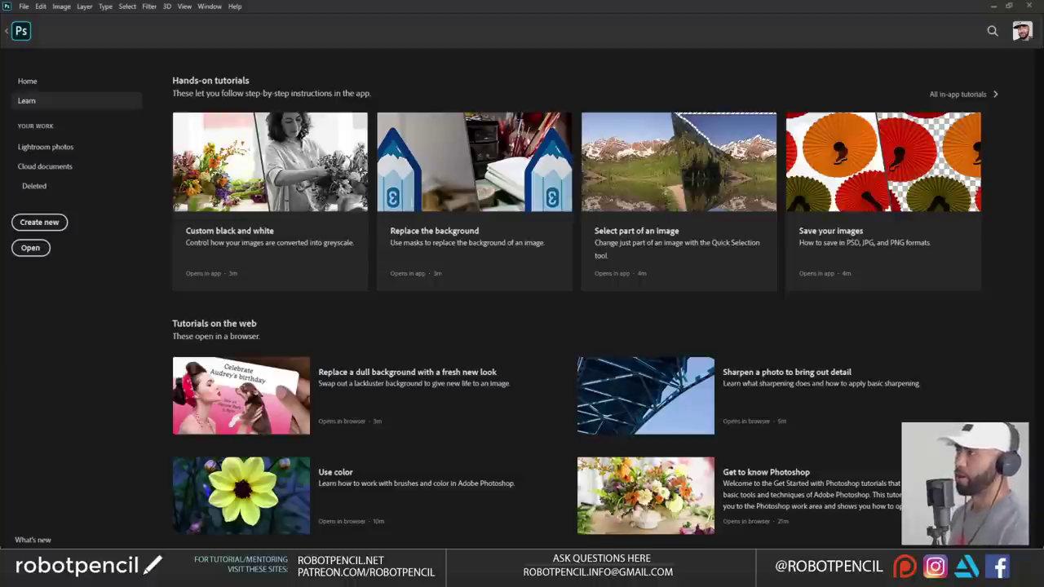
{"action": "key", "text": "alt+Tab"}
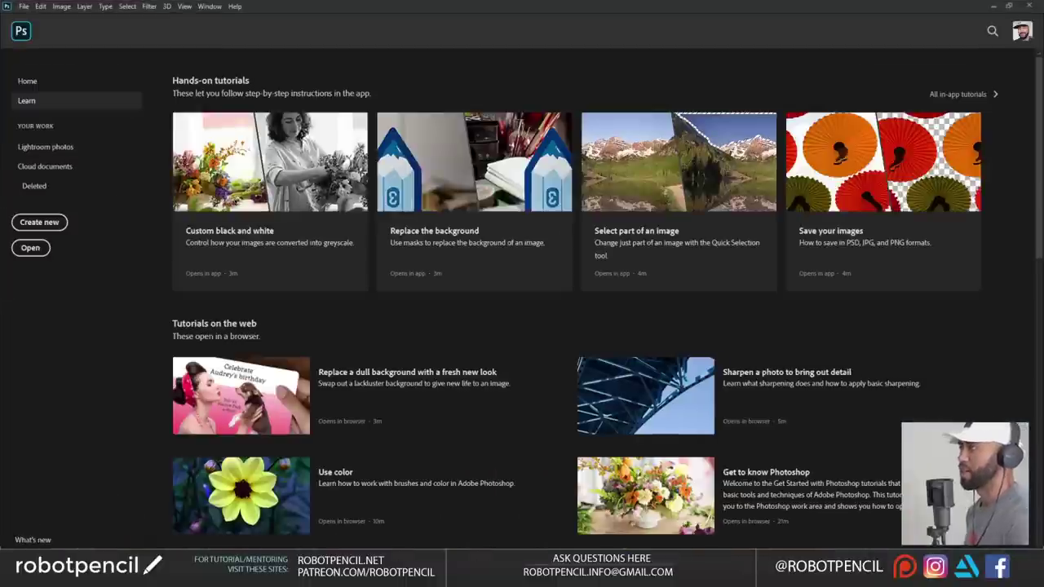
- Create a new Letter document, 8.5 x 11 inches at 300 ppi, and darken its white background to dark grey with Hue/Saturation
{"action": "left_click", "coordinate": [41, 223]}
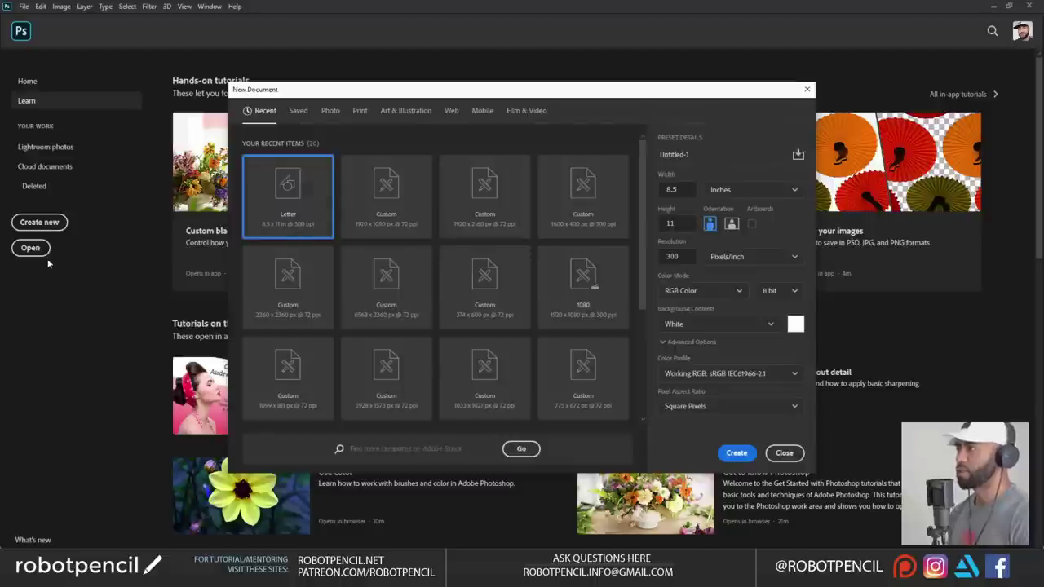
{"action": "left_click", "coordinate": [750, 452]}
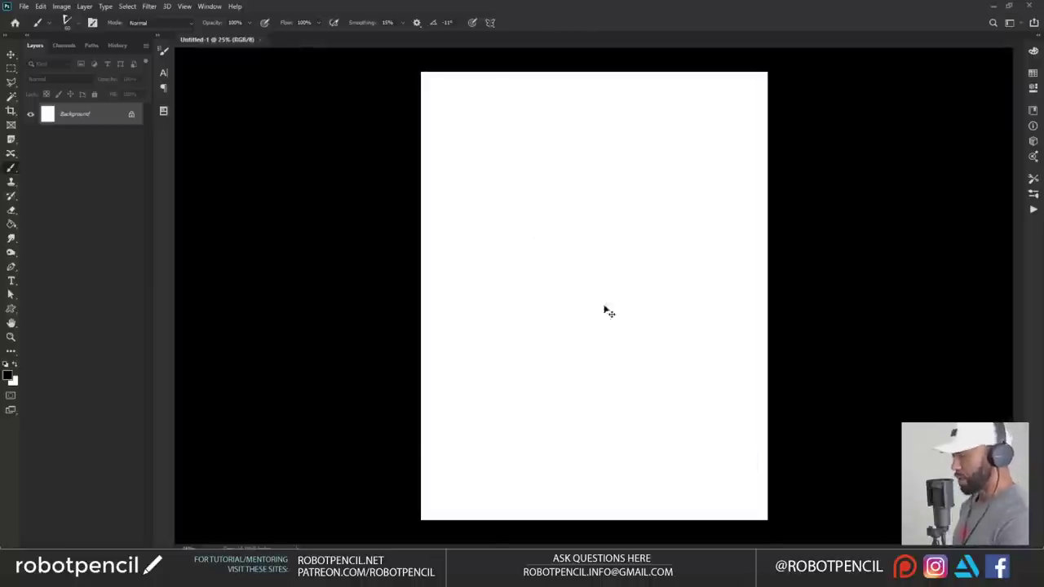
{"action": "key", "text": "ctrl+u"}
{"action": "left_click_drag", "start_coordinate": [818, 227], "coordinate": [773, 227]}
{"action": "left_click", "coordinate": [939, 120]}
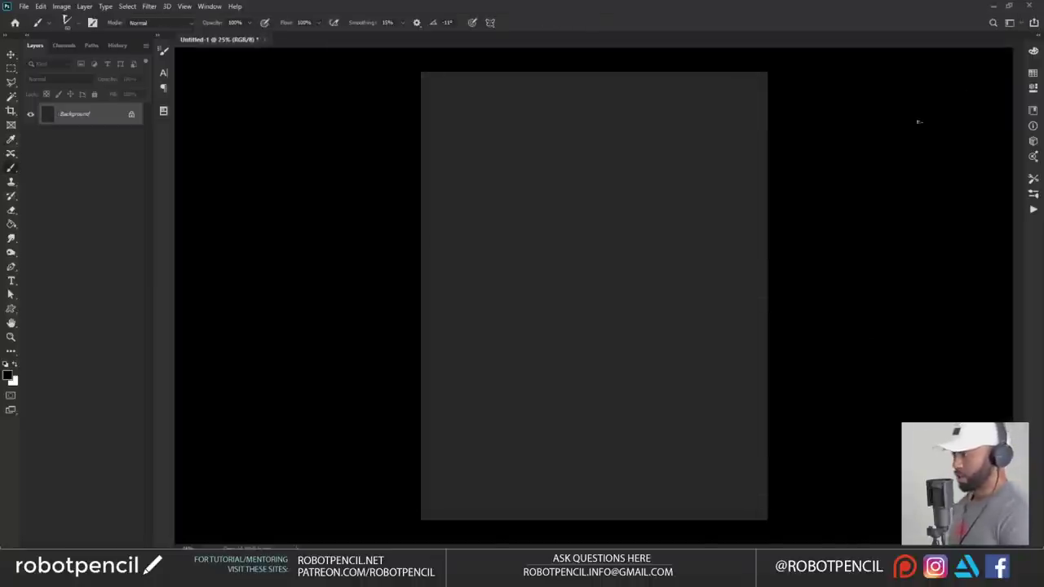
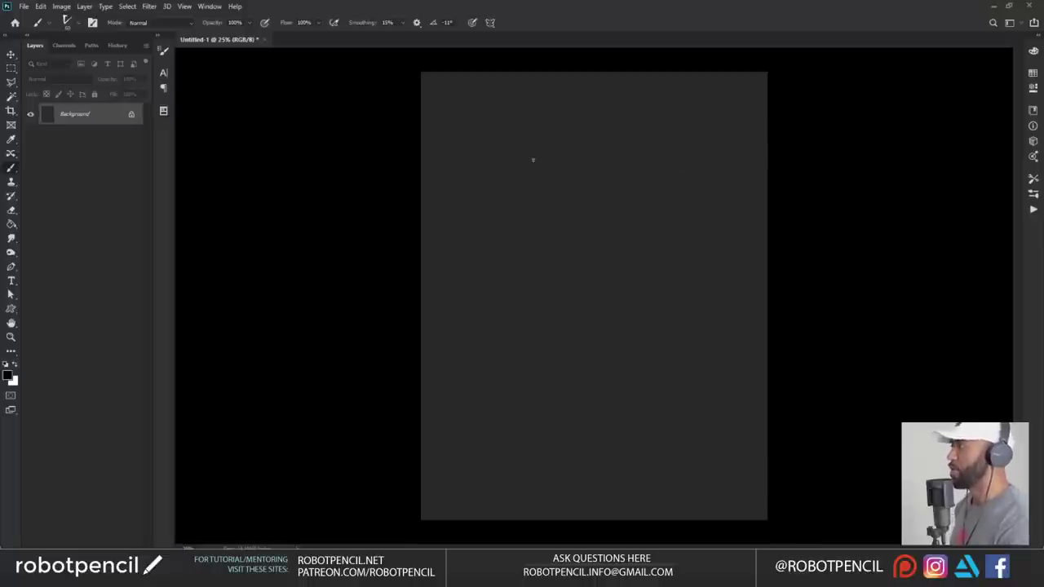
- Copy a small upright rectangle from the canvas's upper-left area onto a new layer and lock the layer's transparent pixels
{"action": "key", "text": "m"}
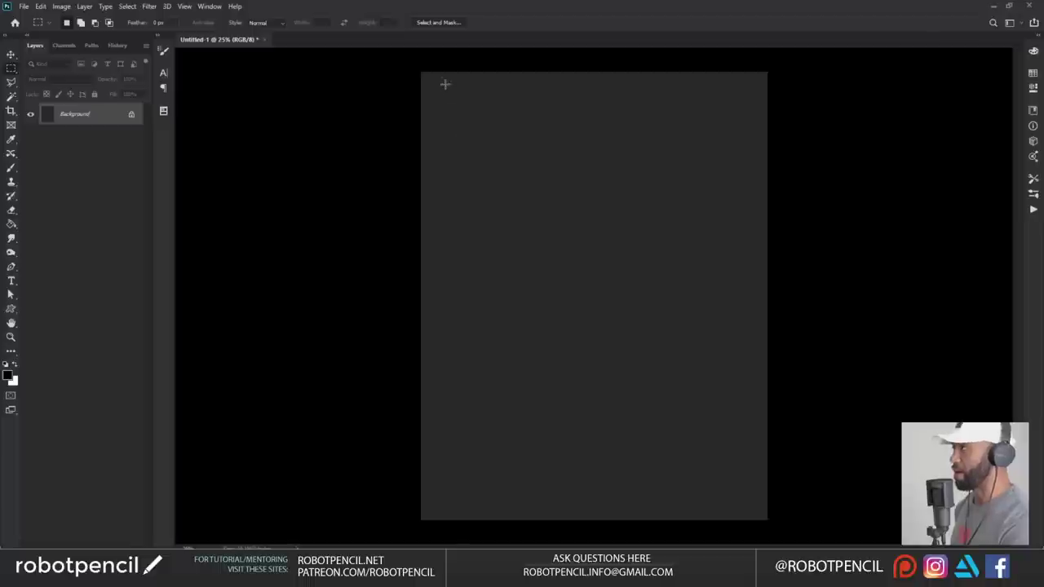
{"action": "left_click_drag", "start_coordinate": [441, 82], "coordinate": [517, 195]}
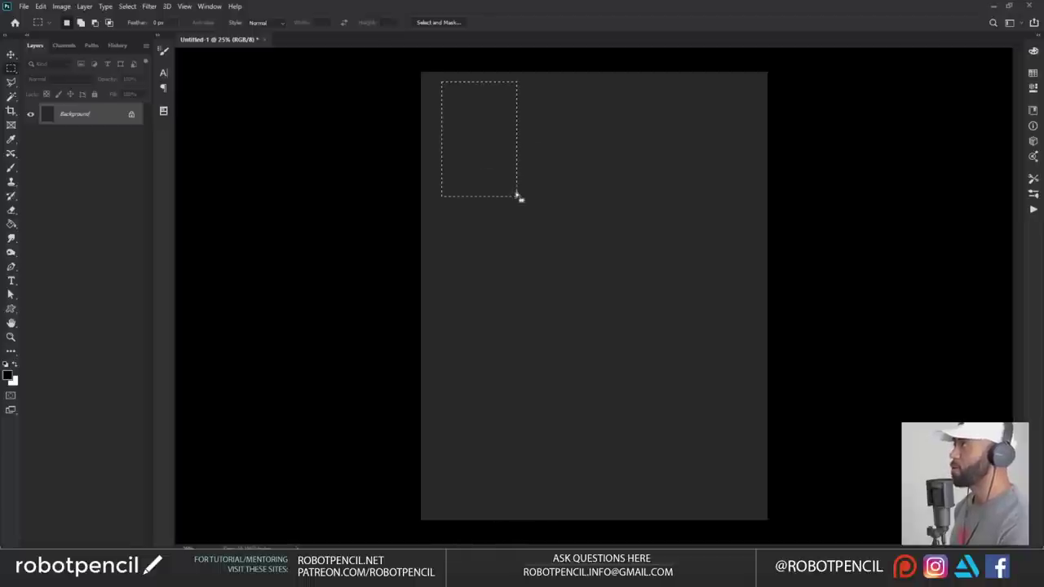
{"action": "key", "text": "ctrl+j"}
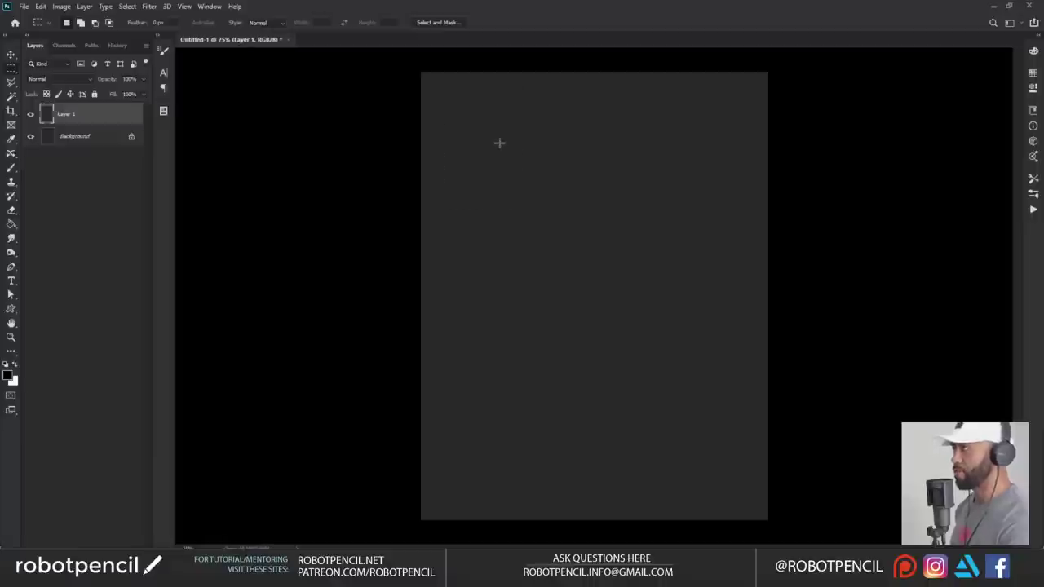
{"action": "key", "text": "b"}
{"action": "key", "text": "slash"}
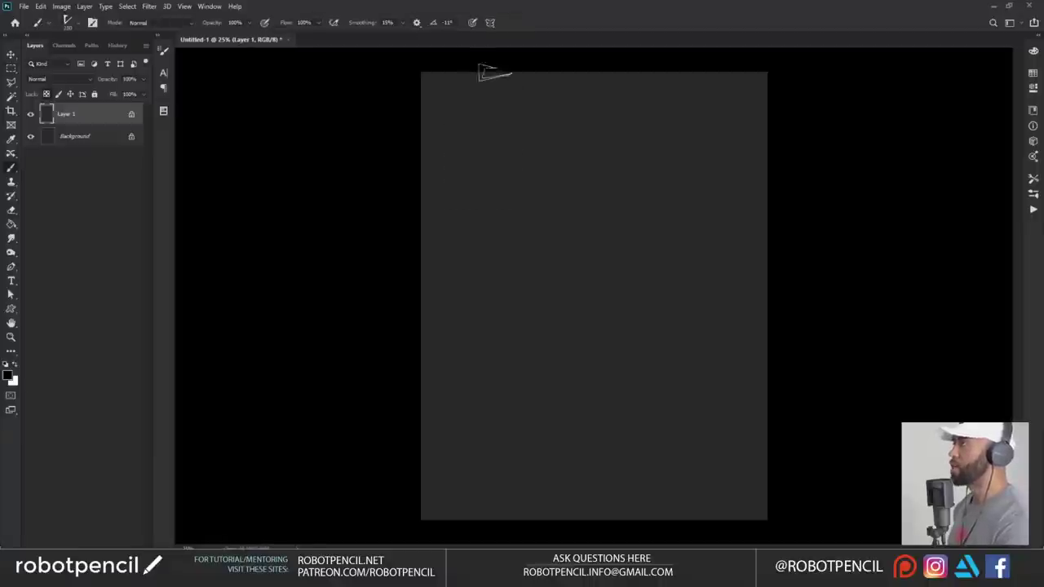
- Block in the thumbnail rectangle with black vertical and diagonal brush strokes across its upper and lower areas
{"action": "mouse_move", "coordinate": [485, 72]}
{"action": "left_mouse_down"}
{"action": "mouse_move", "coordinate": [502, 113]}
{"action": "mouse_move", "coordinate": [493, 79]}
{"action": "mouse_move", "coordinate": [507, 94]}
{"action": "mouse_move", "coordinate": [458, 126]}
{"action": "mouse_move", "coordinate": [450, 72]}
{"action": "mouse_move", "coordinate": [437, 75]}
{"action": "mouse_move", "coordinate": [439, 121]}
{"action": "mouse_move", "coordinate": [423, 113]}
{"action": "mouse_move", "coordinate": [429, 66]}
{"action": "mouse_move", "coordinate": [422, 140]}
{"action": "left_mouse_up"}
{"action": "left_click_drag", "start_coordinate": [465, 71], "coordinate": [456, 184]}
{"action": "left_click_drag", "start_coordinate": [483, 143], "coordinate": [467, 215]}
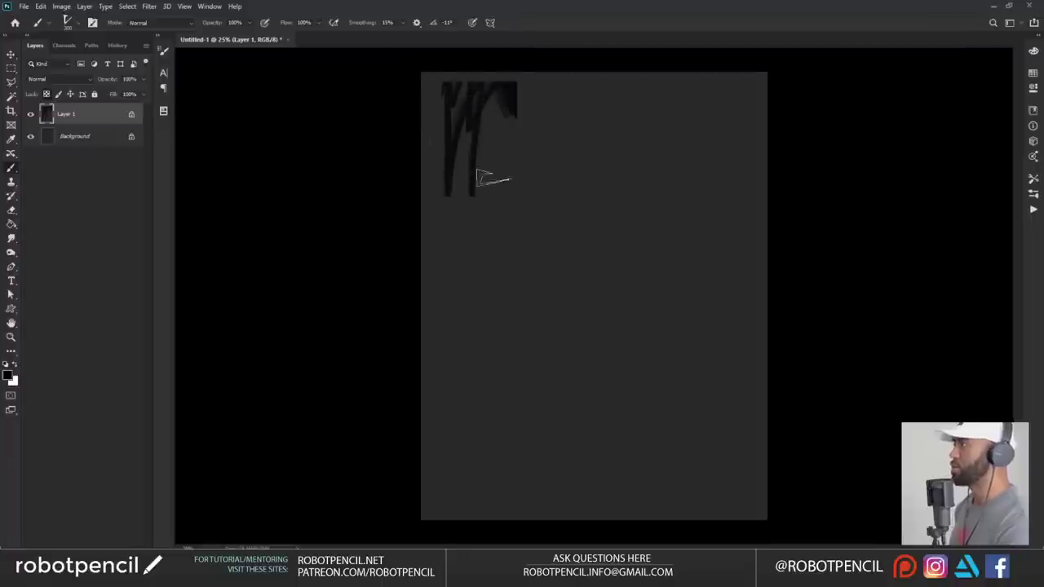
{"action": "left_click", "coordinate": [505, 146], "text": "ctrl"}
{"action": "mouse_move", "coordinate": [476, 78]}
{"action": "left_mouse_down"}
{"action": "mouse_move", "coordinate": [408, 122]}
{"action": "mouse_move", "coordinate": [481, 85]}
{"action": "mouse_move", "coordinate": [381, 171]}
{"action": "mouse_move", "coordinate": [480, 154]}
{"action": "mouse_move", "coordinate": [460, 106]}
{"action": "mouse_move", "coordinate": [477, 205]}
{"action": "mouse_move", "coordinate": [449, 183]}
{"action": "mouse_move", "coordinate": [480, 202]}
{"action": "mouse_move", "coordinate": [479, 166]}
{"action": "mouse_move", "coordinate": [408, 198]}
{"action": "left_mouse_up"}
{"action": "left_click_drag", "start_coordinate": [505, 167], "coordinate": [436, 202]}
- Lighten the upper part of the thumbnail with low-opacity white linear gradients running downward, undoing the excess passes
{"action": "key", "text": "g"}
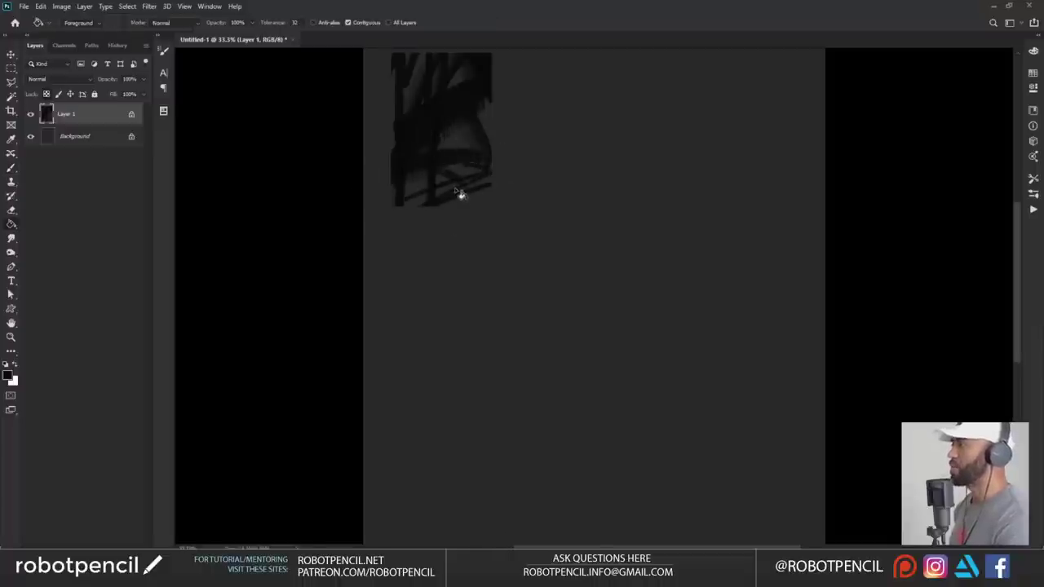
{"action": "key", "text": "shift+g"}
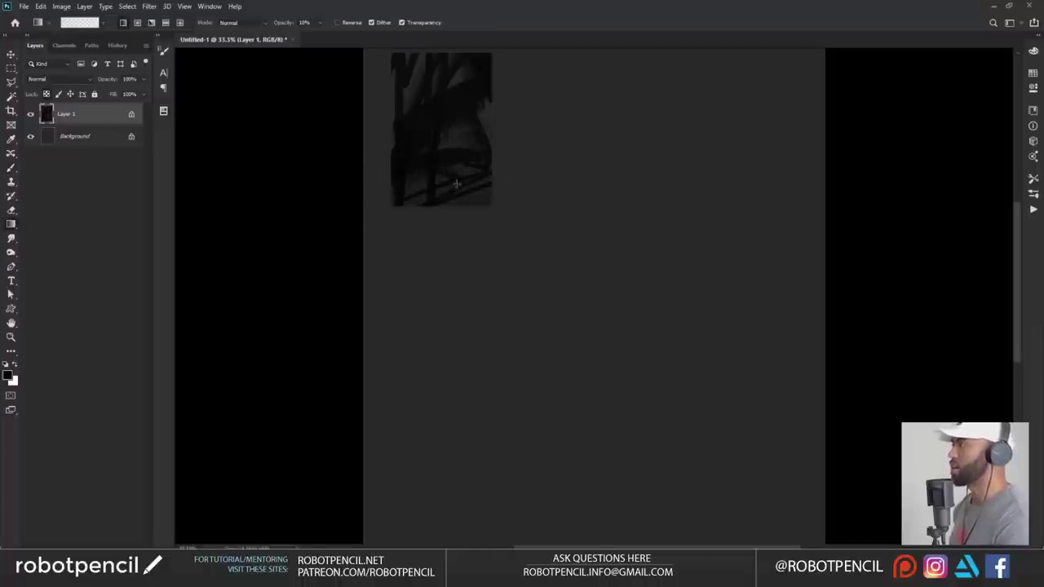
{"action": "scroll", "coordinate": [457, 174], "scroll_direction": "up", "scroll_amount": 2}
{"action": "key", "text": "x"}
{"action": "left_click_drag", "start_coordinate": [445, 132], "coordinate": [444, 253]}
{"action": "left_click_drag", "start_coordinate": [448, 139], "coordinate": [439, 265]}
{"action": "key", "text": "ctrl+z"}
{"action": "left_click_drag", "start_coordinate": [453, 106], "coordinate": [446, 319]}
{"action": "left_click_drag", "start_coordinate": [438, 191], "coordinate": [439, 346]}
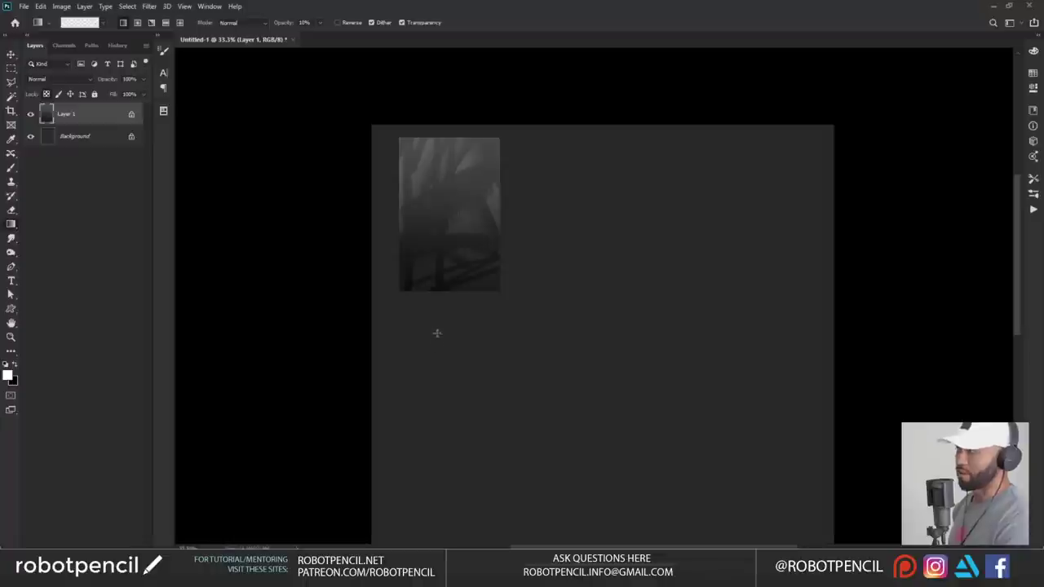
{"action": "key", "text": "ctrl+z"}
- Paint dark vertical masses down the thumbnail's left side and deepen its lower half with a larger brush
{"action": "key", "text": "b"}
{"action": "key", "text": "x"}
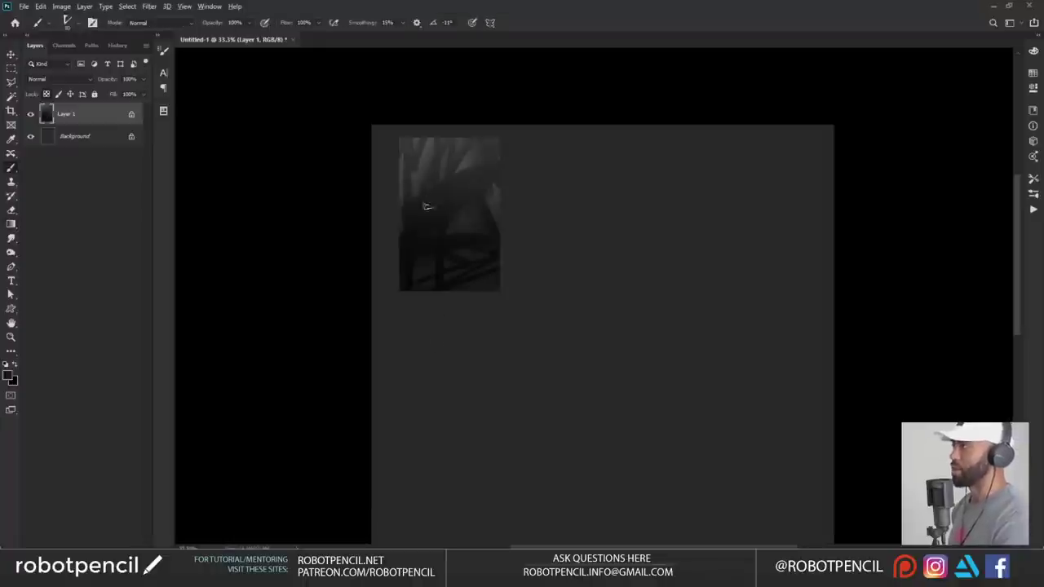
{"action": "key", "text": "bracketright"}
{"action": "key", "text": "bracketright"}
{"action": "mouse_move", "coordinate": [401, 184]}
{"action": "left_mouse_down"}
{"action": "mouse_move", "coordinate": [401, 116]}
{"action": "mouse_move", "coordinate": [430, 225]}
{"action": "left_mouse_up"}
{"action": "left_click_drag", "start_coordinate": [420, 132], "coordinate": [439, 232]}
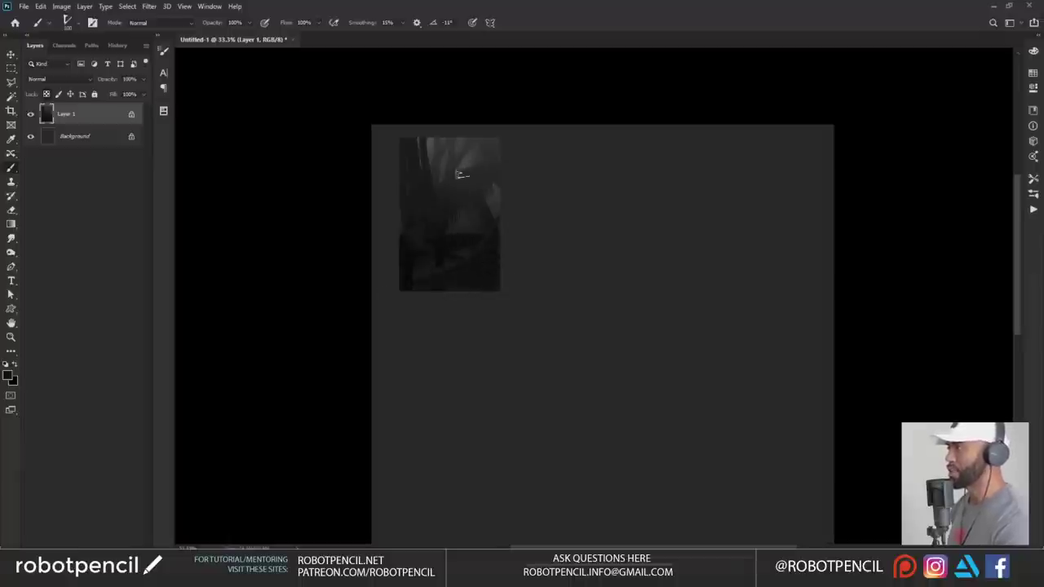
- Paint white and light grey ground strokes across the bottom of the thumbnail
{"action": "key", "text": "x"}
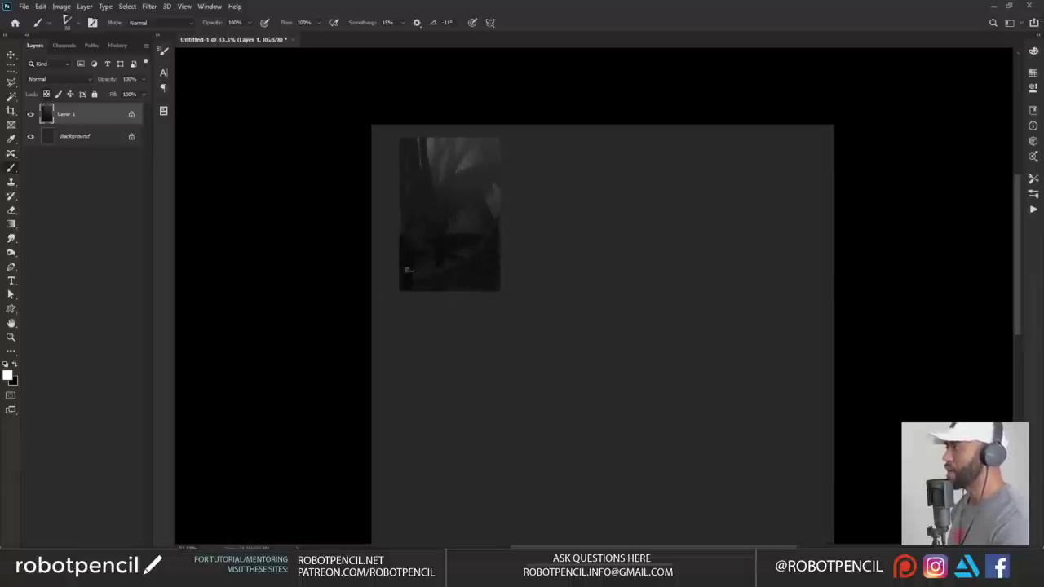
{"action": "mouse_move", "coordinate": [410, 270]}
{"action": "left_mouse_down"}
{"action": "mouse_move", "coordinate": [485, 282]}
{"action": "mouse_move", "coordinate": [420, 290]}
{"action": "mouse_move", "coordinate": [481, 288]}
{"action": "mouse_move", "coordinate": [446, 285]}
{"action": "mouse_move", "coordinate": [494, 279]}
{"action": "mouse_move", "coordinate": [499, 267]}
{"action": "left_mouse_up"}
{"action": "left_click", "coordinate": [417, 269], "text": "alt"}
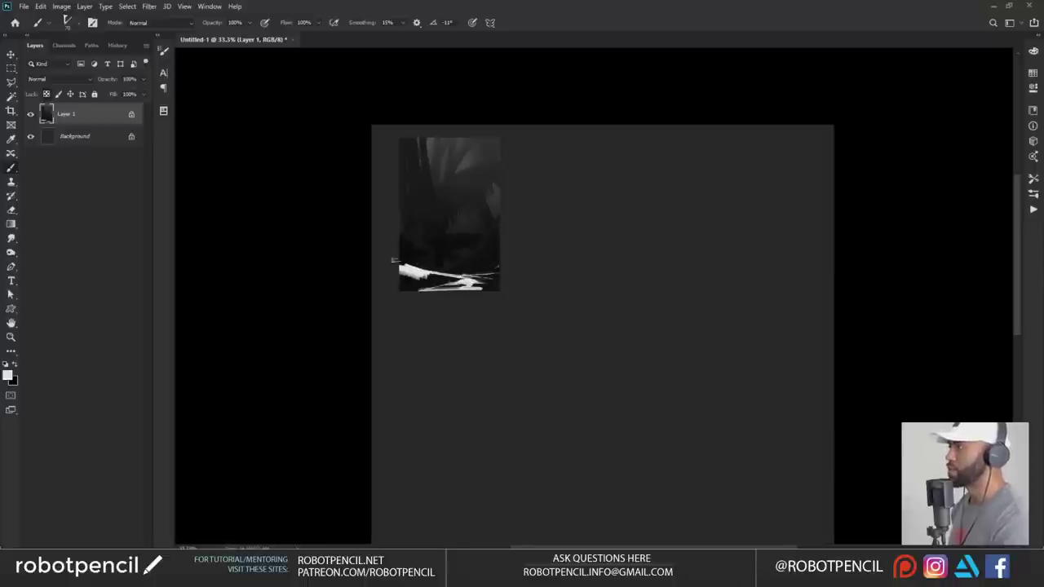
{"action": "left_click_drag", "start_coordinate": [397, 261], "coordinate": [451, 270]}
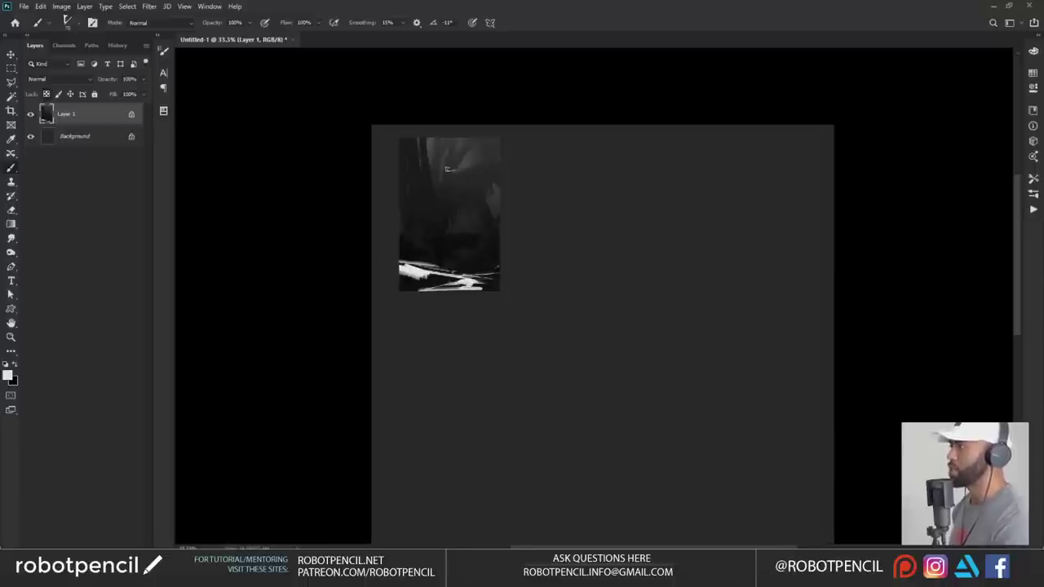
- Paint a small central form with light accents above the bright ground in the thumbnail
{"action": "mouse_move", "coordinate": [452, 169]}
{"action": "left_mouse_down"}
{"action": "mouse_move", "coordinate": [450, 181]}
{"action": "mouse_move", "coordinate": [460, 171]}
{"action": "mouse_move", "coordinate": [445, 178]}
{"action": "mouse_move", "coordinate": [461, 183]}
{"action": "mouse_move", "coordinate": [442, 184]}
{"action": "mouse_move", "coordinate": [448, 196]}
{"action": "mouse_move", "coordinate": [457, 169]}
{"action": "mouse_move", "coordinate": [437, 195]}
{"action": "mouse_move", "coordinate": [471, 192]}
{"action": "mouse_move", "coordinate": [438, 200]}
{"action": "mouse_move", "coordinate": [427, 220]}
{"action": "left_mouse_up"}
{"action": "key", "text": "x"}
{"action": "key", "text": "x"}
{"action": "left_click_drag", "start_coordinate": [469, 189], "coordinate": [478, 193]}
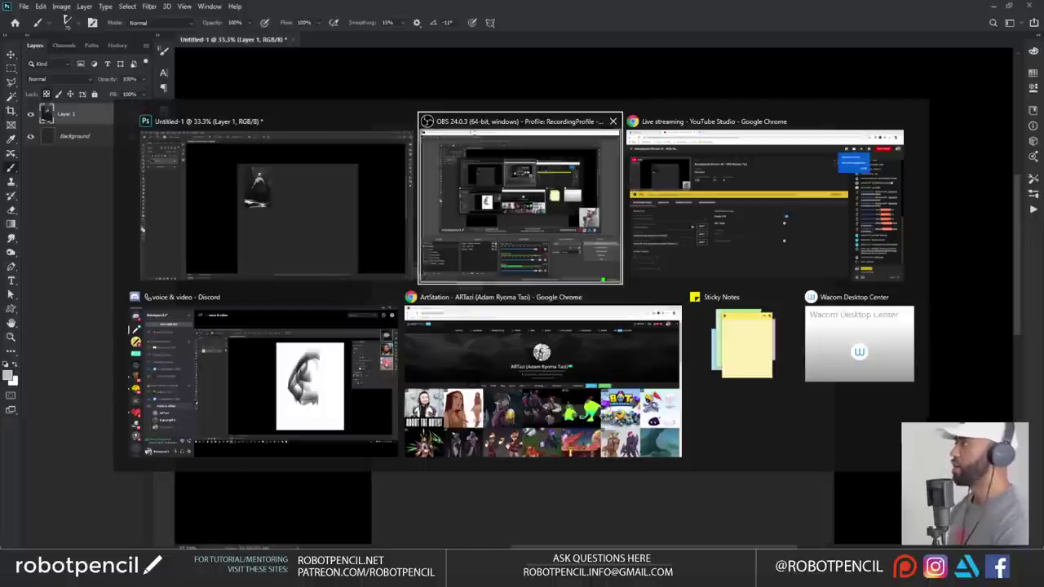
- Switch to Chrome and browse the artwork in the artist's ArtStation portfolio
{"action": "key", "text": "alt+Tab"}
{"action": "left_click", "coordinate": [480, 374]}
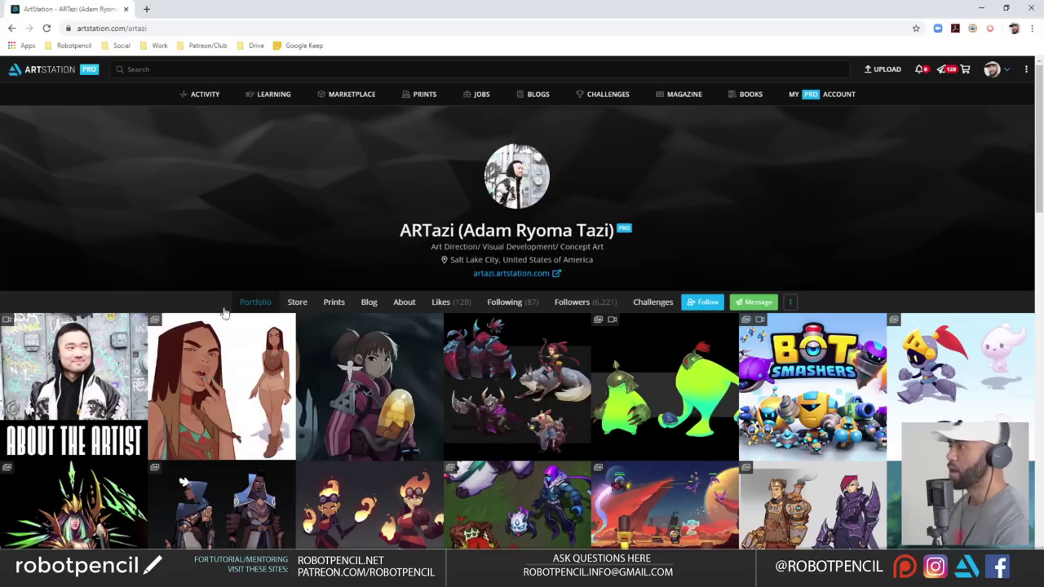
{"action": "scroll", "coordinate": [455, 335], "scroll_direction": "down", "scroll_amount": 2}
{"action": "scroll", "coordinate": [455, 335], "scroll_direction": "down", "scroll_amount": 5}
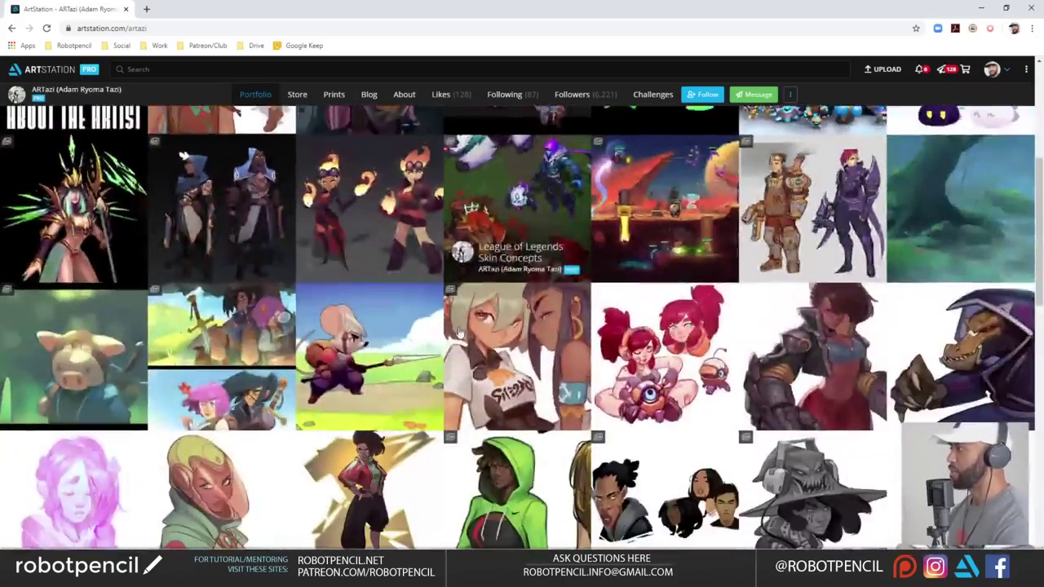
{"action": "scroll", "coordinate": [469, 338], "scroll_direction": "down", "scroll_amount": 3}
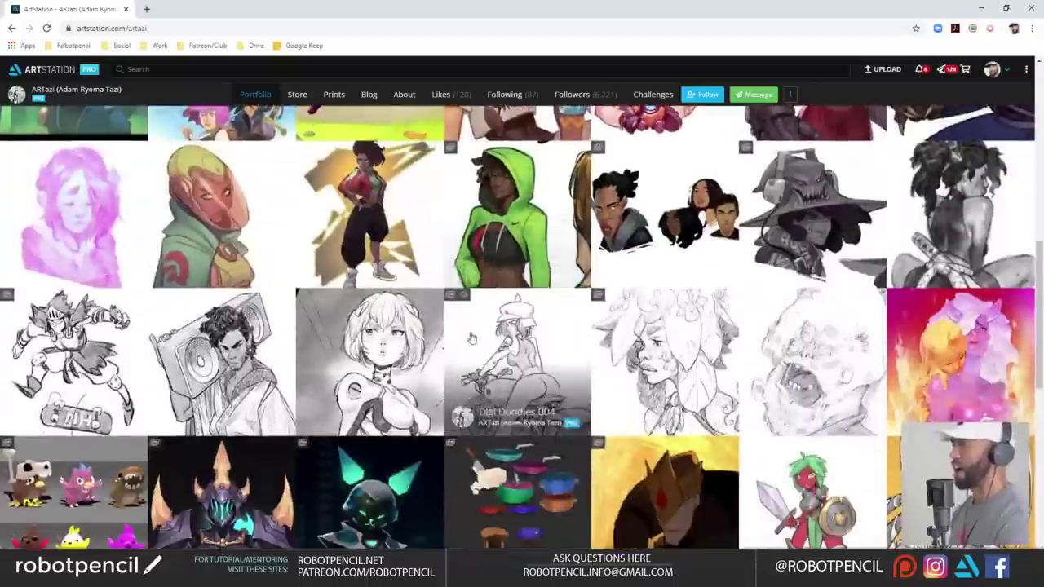
{"action": "scroll", "coordinate": [468, 341], "scroll_direction": "down", "scroll_amount": 1}
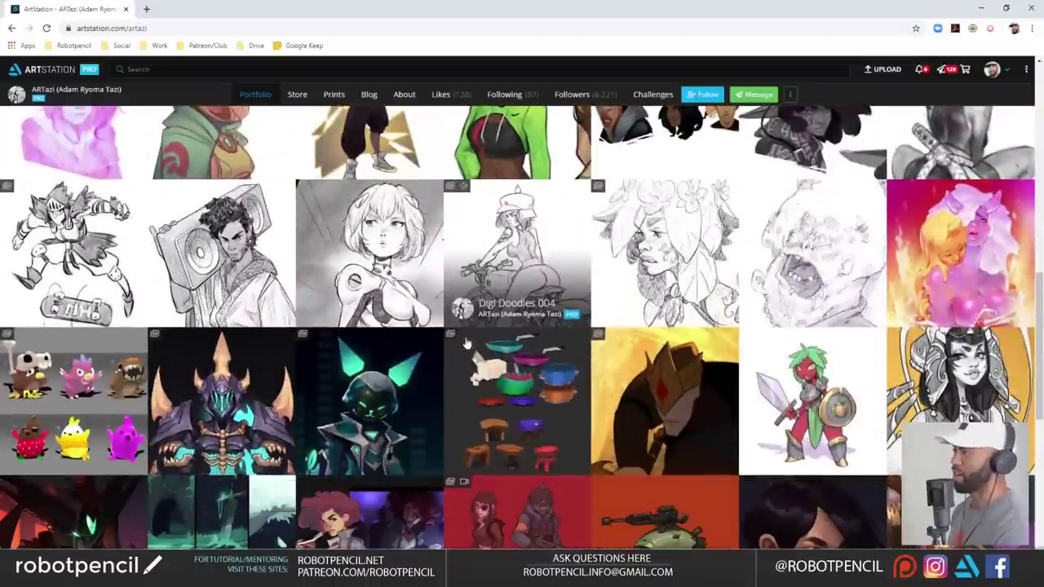
{"action": "scroll", "coordinate": [463, 349], "scroll_direction": "down", "scroll_amount": 2}
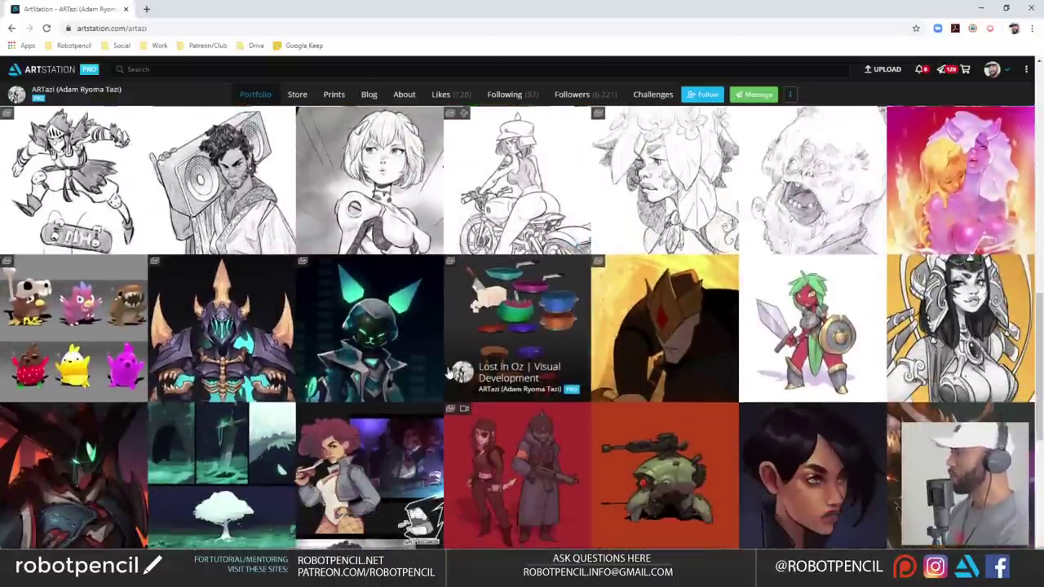
{"action": "scroll", "coordinate": [451, 369], "scroll_direction": "down", "scroll_amount": 2}
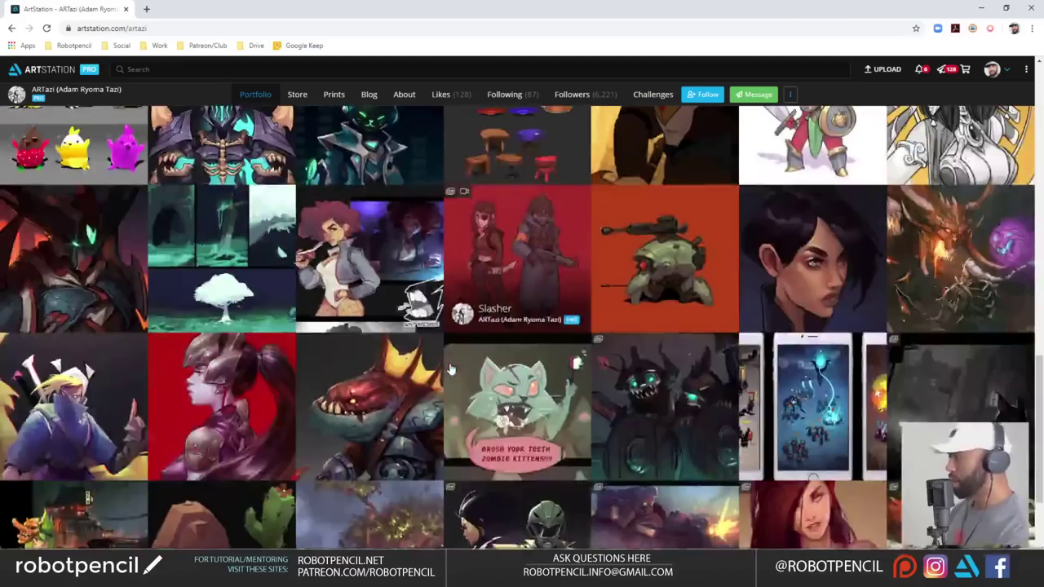
{"action": "scroll", "coordinate": [452, 365], "scroll_direction": "up", "scroll_amount": 2}
{"action": "scroll", "coordinate": [451, 365], "scroll_direction": "up", "scroll_amount": 7}
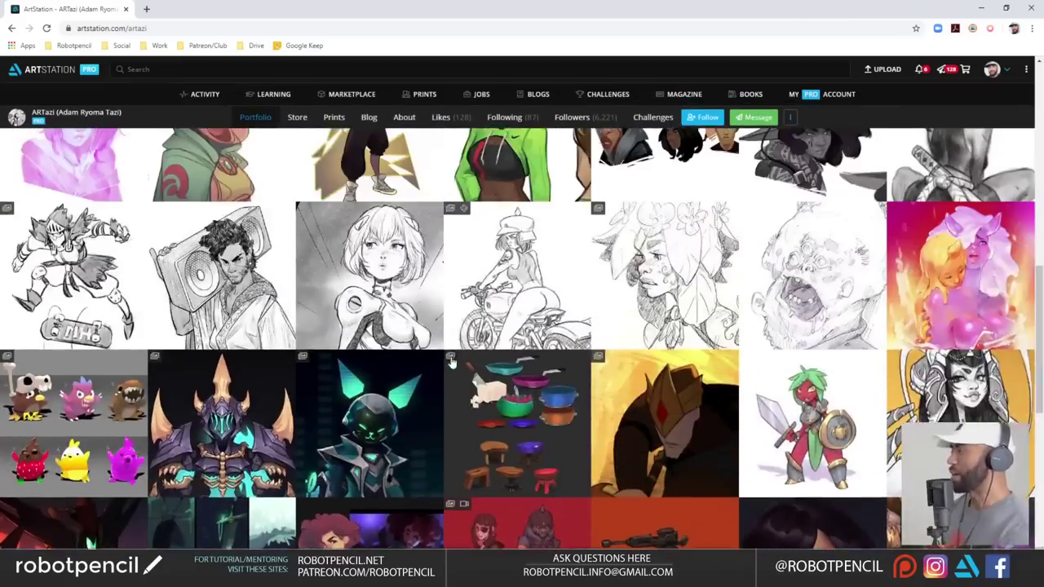
{"action": "scroll", "coordinate": [453, 362], "scroll_direction": "up", "scroll_amount": 5}
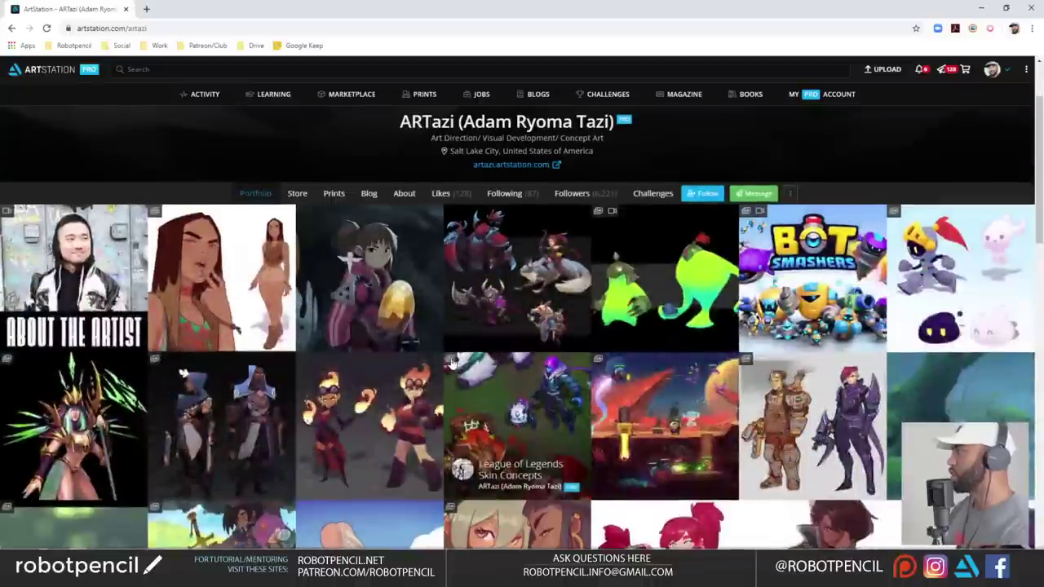
- Look through more of the artist's ArtStation gallery and return to the Photoshop document
{"action": "scroll", "coordinate": [451, 364], "scroll_direction": "down", "scroll_amount": 1}
{"action": "scroll", "coordinate": [451, 364], "scroll_direction": "down", "scroll_amount": 1}
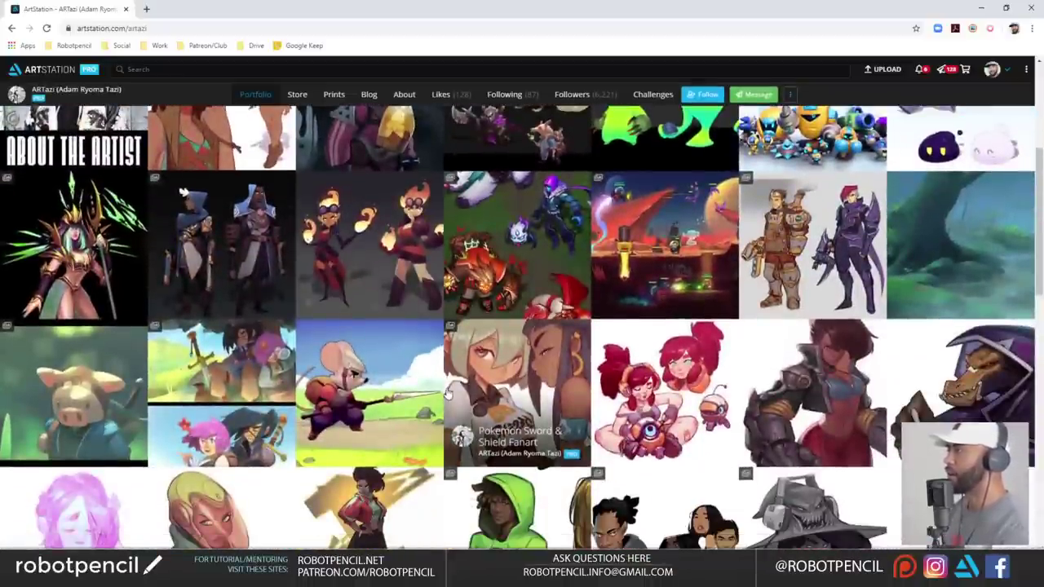
{"action": "scroll", "coordinate": [448, 394], "scroll_direction": "down", "scroll_amount": 2}
{"action": "scroll", "coordinate": [436, 394], "scroll_direction": "up", "scroll_amount": 3}
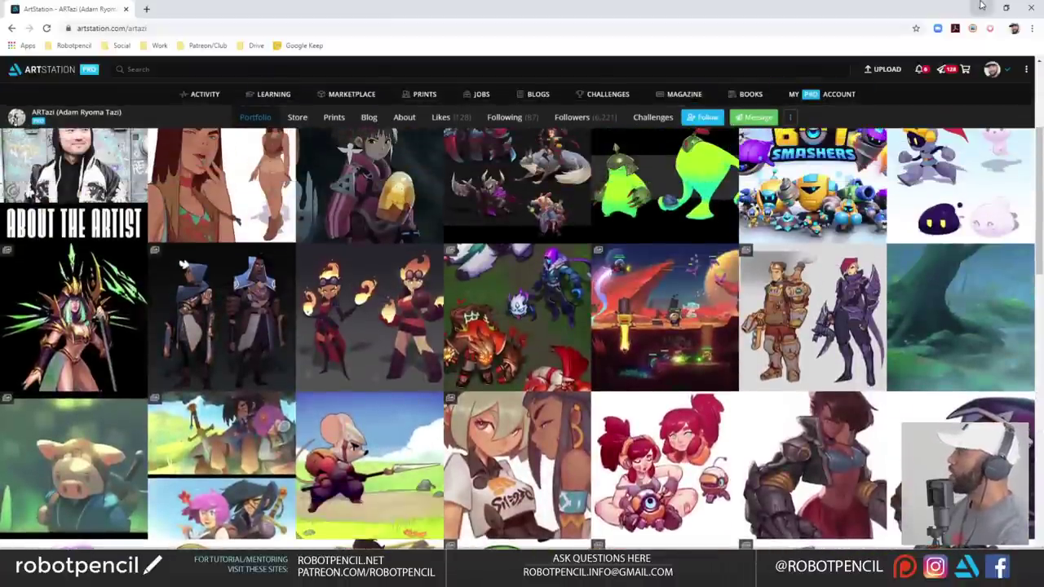
{"action": "left_click", "coordinate": [981, 6]}
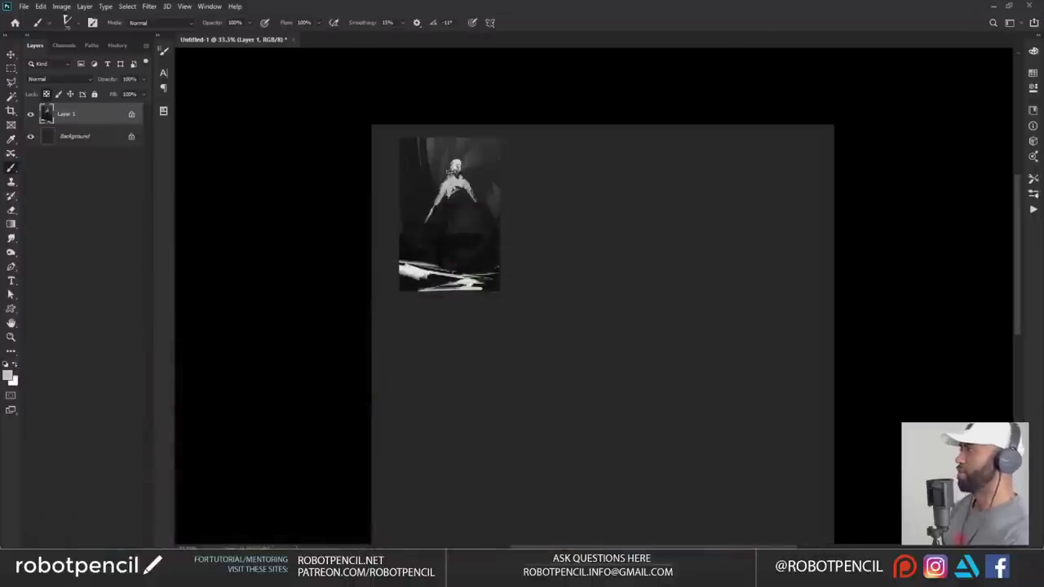
- Paint the figure's unfinished arm and torso beside the bright chest with a sampled grey
{"action": "key", "text": "z"}
{"action": "left_click", "coordinate": [472, 203]}
{"action": "left_click", "coordinate": [472, 203]}
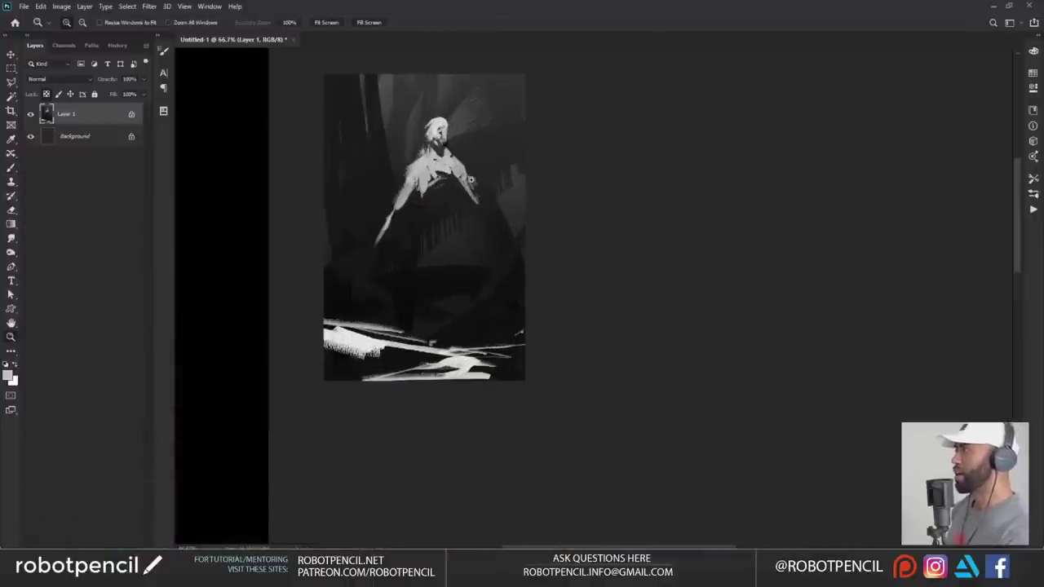
{"action": "left_click", "coordinate": [472, 197], "text": "alt"}
{"action": "key", "text": "b"}
{"action": "left_click", "coordinate": [474, 193], "text": "alt"}
{"action": "mouse_move", "coordinate": [473, 198]}
{"action": "left_mouse_down"}
{"action": "mouse_move", "coordinate": [477, 215]}
{"action": "mouse_move", "coordinate": [432, 202]}
{"action": "mouse_move", "coordinate": [453, 186]}
{"action": "left_mouse_up"}
- Paint a light thigh below the figure's waist with a smaller brush and flip the canvas horizontally
{"action": "key", "text": "["}
{"action": "key", "text": "["}
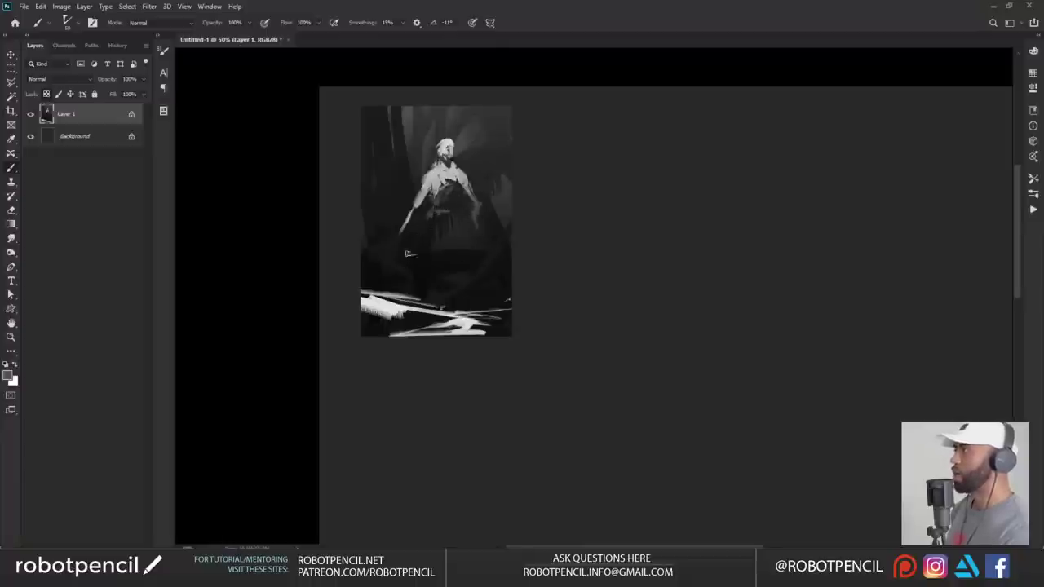
{"action": "left_click", "coordinate": [452, 170], "text": "alt"}
{"action": "mouse_move", "coordinate": [418, 242]}
{"action": "left_mouse_down"}
{"action": "mouse_move", "coordinate": [416, 251]}
{"action": "mouse_move", "coordinate": [436, 229]}
{"action": "mouse_move", "coordinate": [417, 258]}
{"action": "left_mouse_up"}
{"action": "key", "text": "ctrl+shift+h"}
{"action": "key", "text": "bracketleft"}
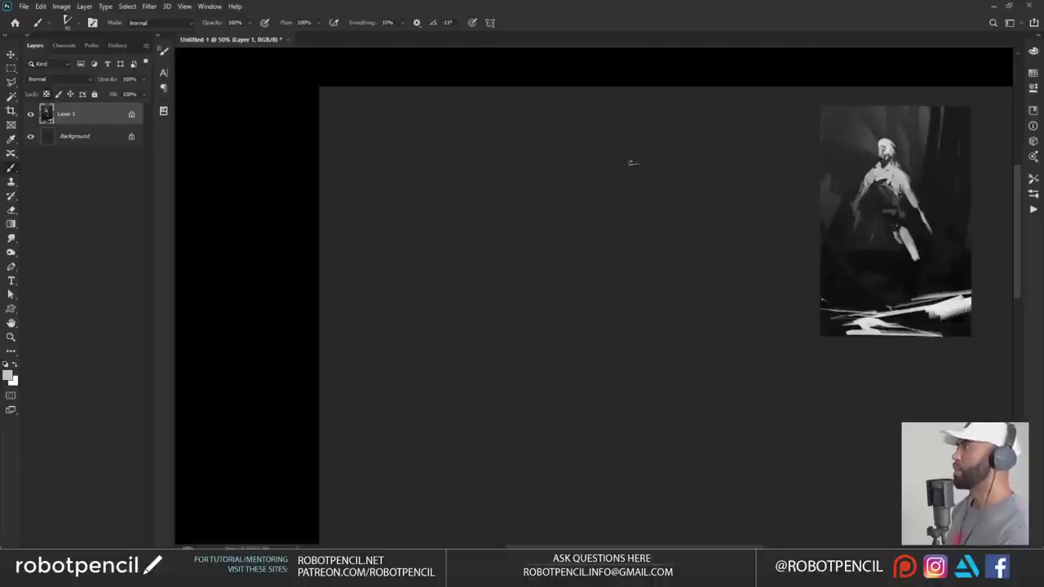
- Refine the figure's grey forearm and shade its face with a smaller brush and sampled dark tones
{"action": "left_click_drag", "start_coordinate": [686, 280], "coordinate": [408, 265]}
{"action": "key", "text": "bracketleft"}
{"action": "key", "text": "bracketleft"}
{"action": "left_click_drag", "start_coordinate": [577, 204], "coordinate": [586, 230]}
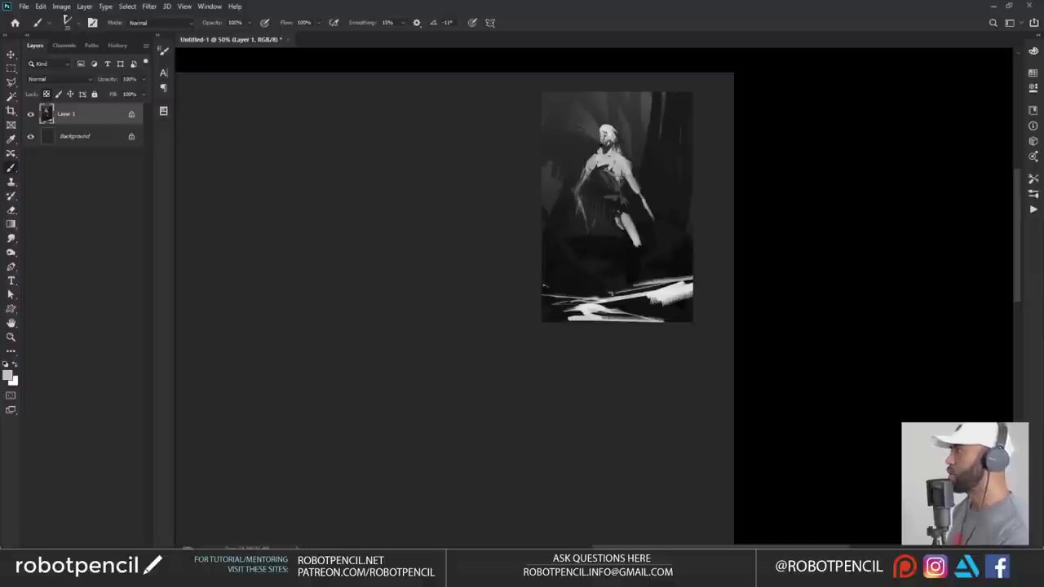
{"action": "left_click", "coordinate": [608, 148], "text": "alt"}
{"action": "left_click", "coordinate": [608, 144], "text": "alt"}
{"action": "left_click_drag", "start_coordinate": [607, 142], "coordinate": [604, 148]}
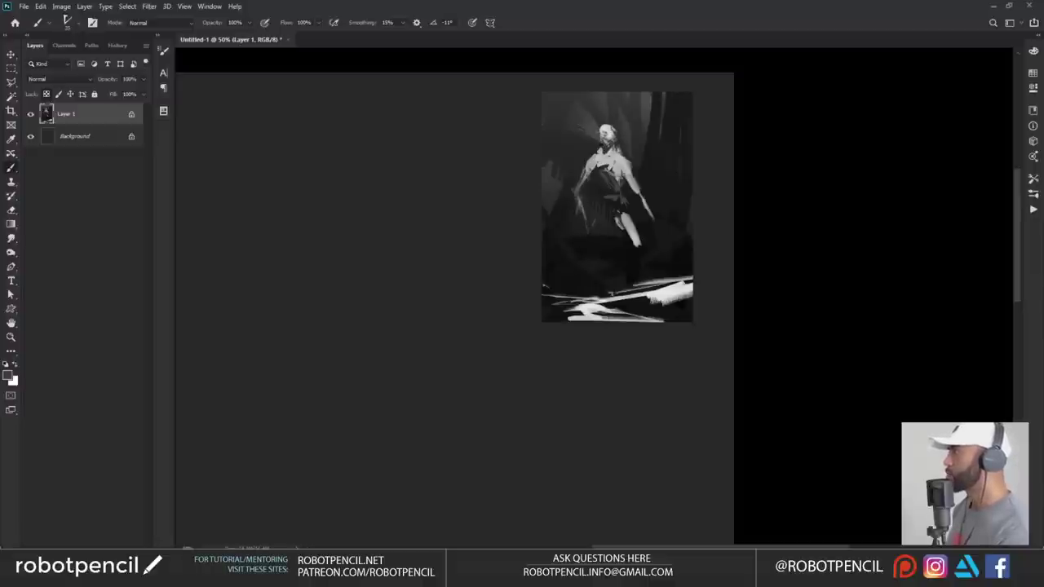
- Build up the figure's chest, ribs and extended leg with light tones sampled from the head
{"action": "left_click", "coordinate": [608, 129], "text": "alt"}
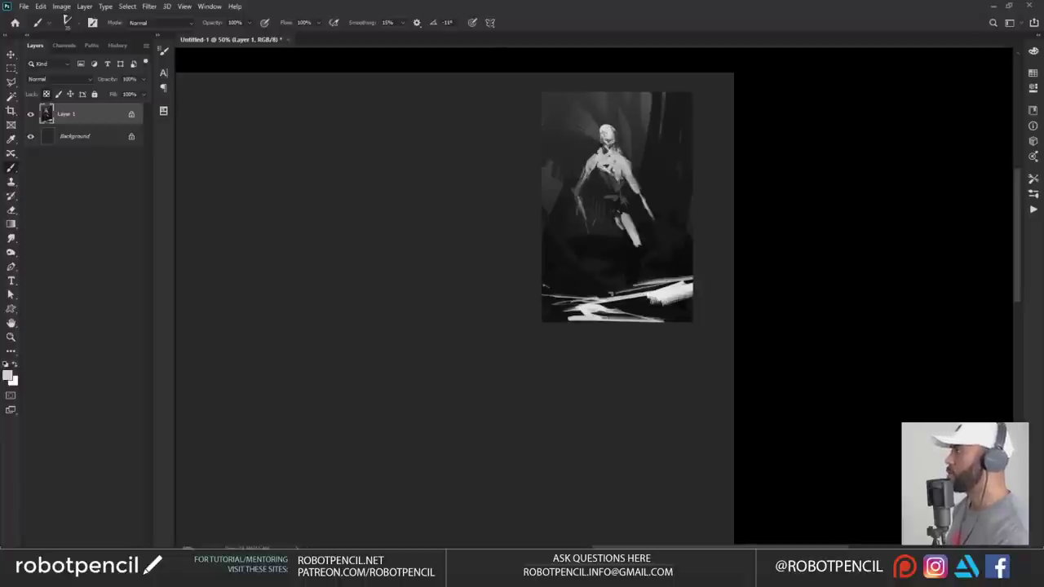
{"action": "left_click_drag", "start_coordinate": [596, 161], "coordinate": [587, 168]}
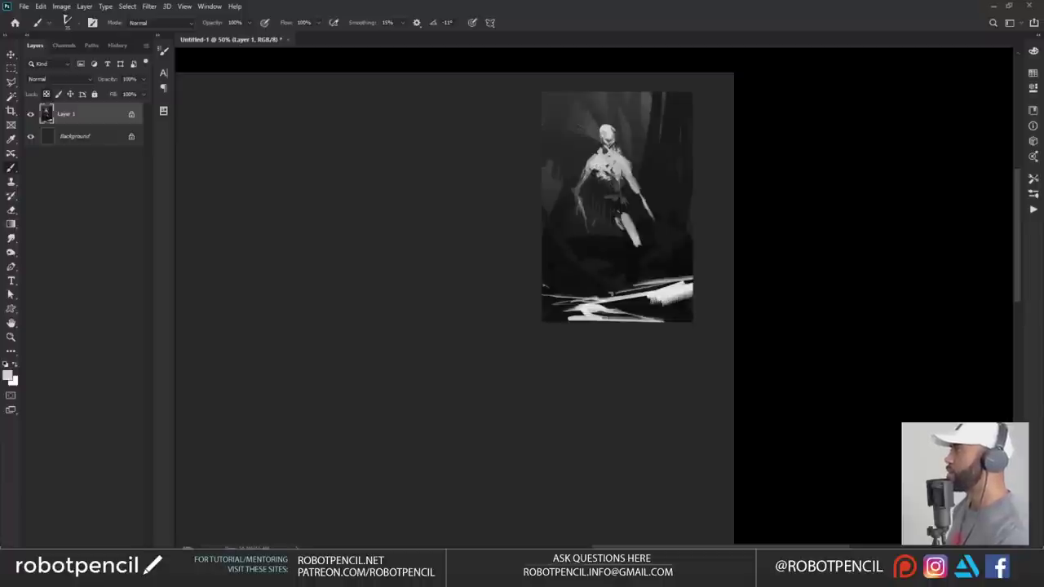
{"action": "left_click_drag", "start_coordinate": [609, 177], "coordinate": [618, 180]}
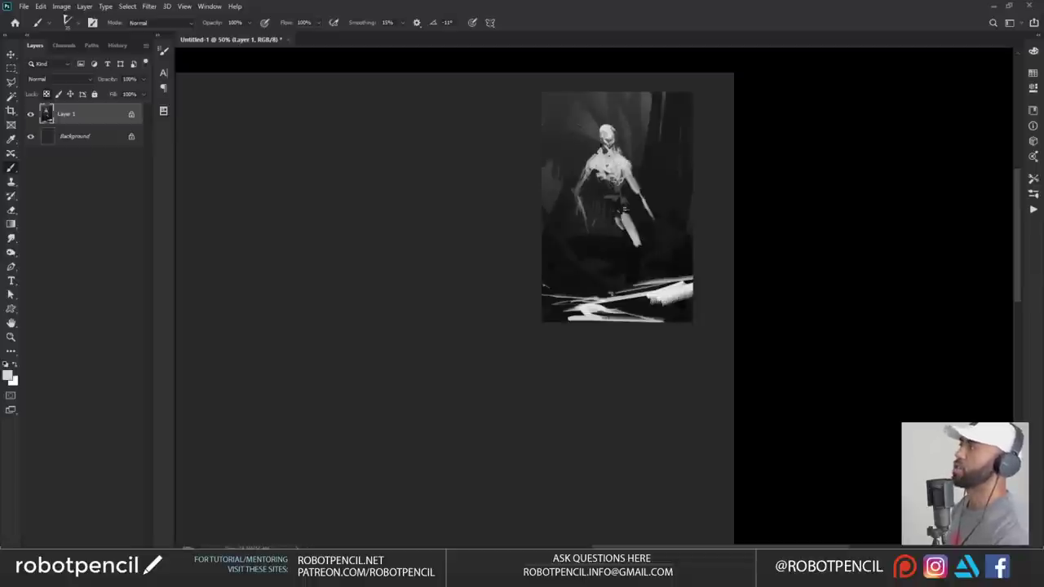
{"action": "left_click_drag", "start_coordinate": [623, 209], "coordinate": [642, 251]}
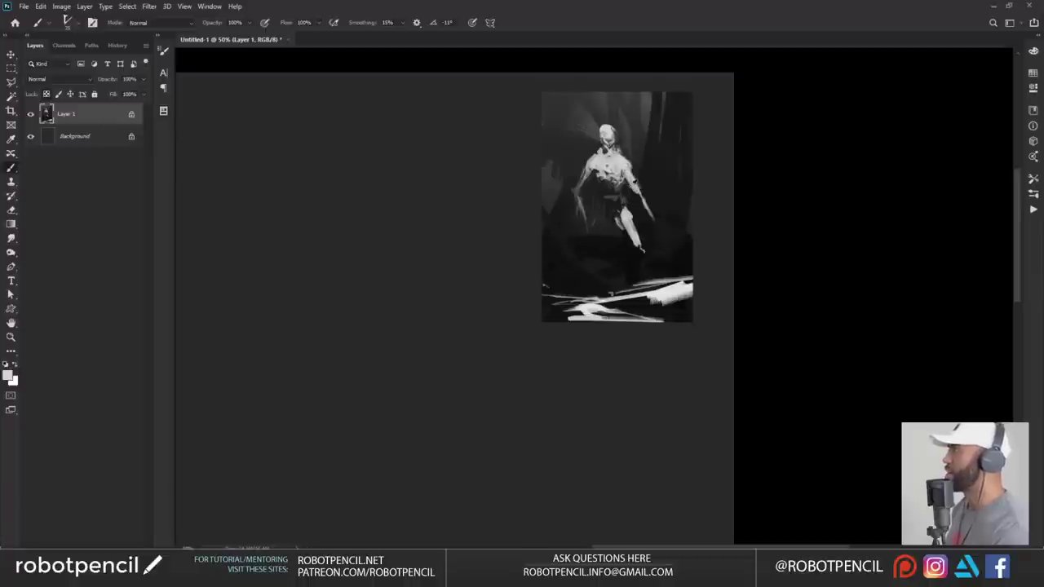
- Trim the figure's arms with a dark tone and define the chest with a sampled tone
{"action": "key", "text": "x"}
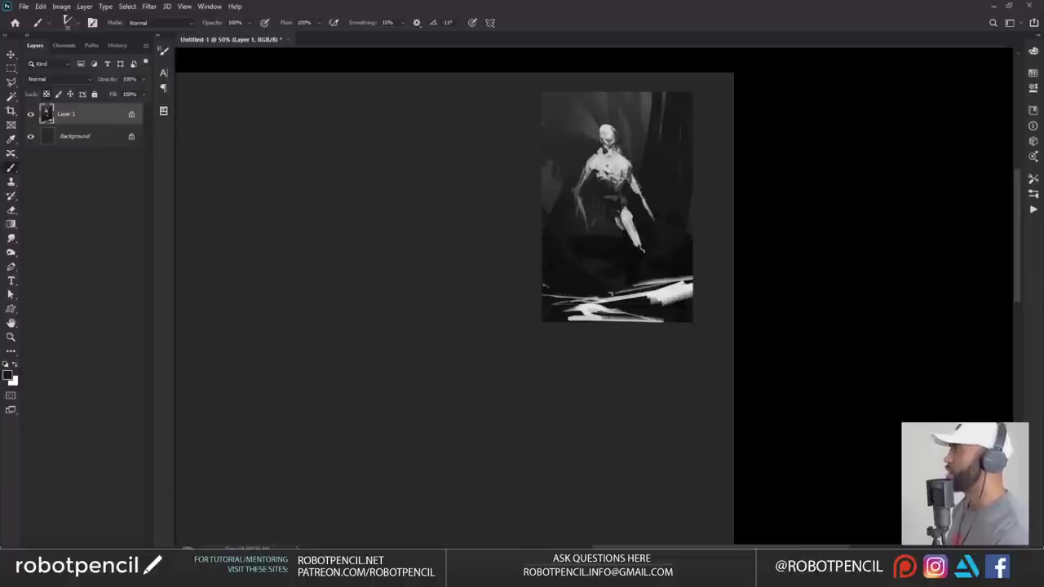
{"action": "left_click_drag", "start_coordinate": [629, 175], "coordinate": [639, 200]}
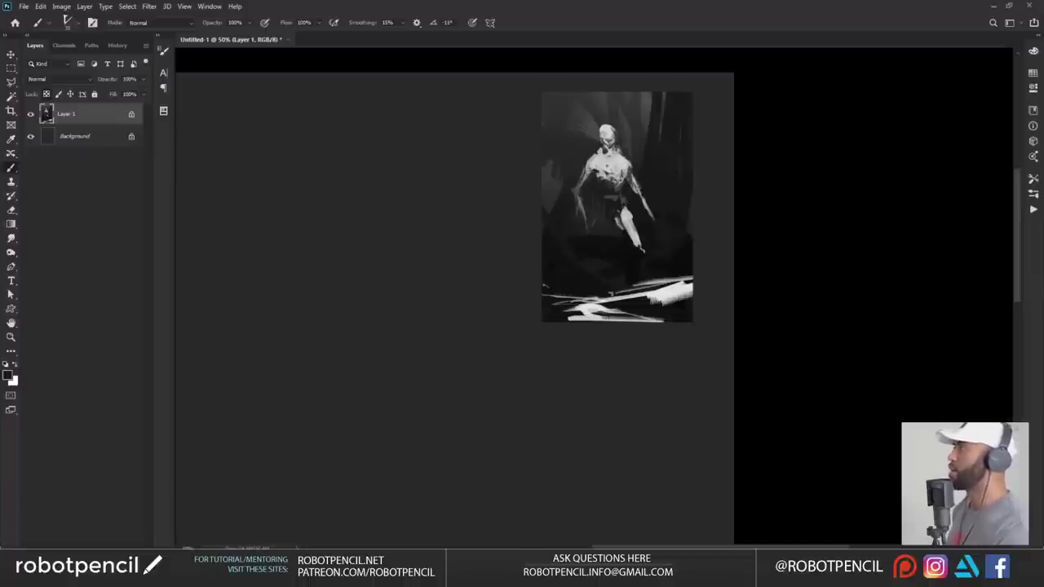
{"action": "left_click_drag", "start_coordinate": [594, 170], "coordinate": [589, 180]}
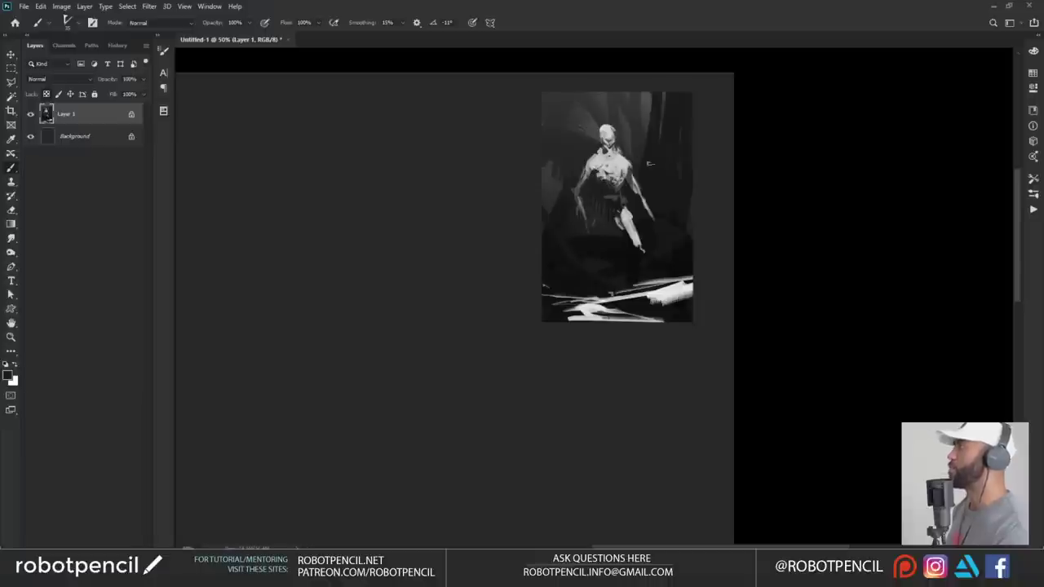
{"action": "left_click", "coordinate": [616, 168], "text": "alt"}
{"action": "mouse_move", "coordinate": [621, 159]}
{"action": "left_mouse_down"}
{"action": "mouse_move", "coordinate": [608, 189]}
{"action": "mouse_move", "coordinate": [613, 177]}
{"action": "left_mouse_up"}
- Shade the figure's abdomen and the cloth hanging from its waist with sampled greys
{"action": "left_click", "coordinate": [610, 190], "text": "alt"}
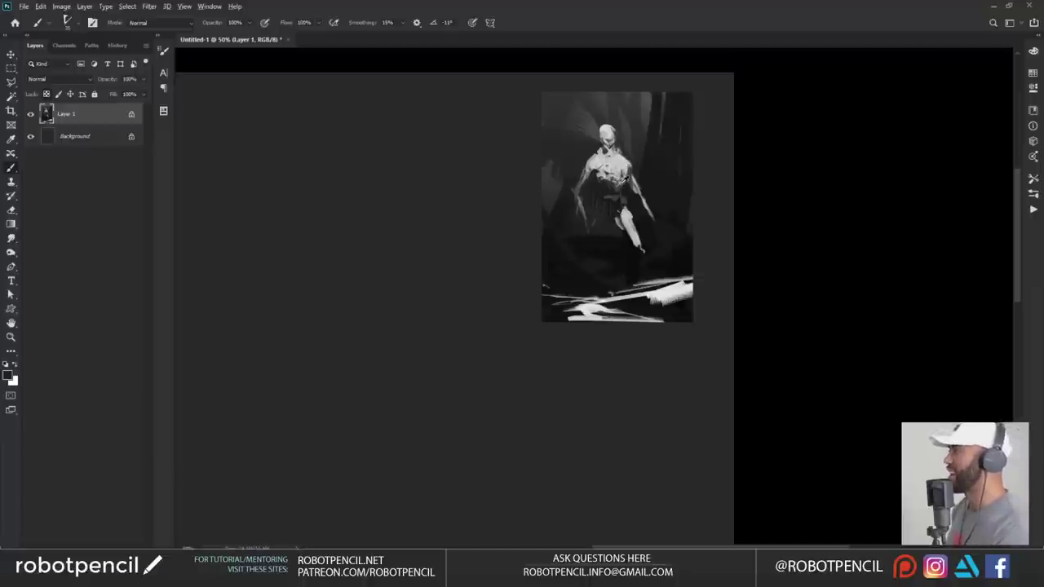
{"action": "left_click", "coordinate": [624, 178], "text": "alt"}
{"action": "mouse_move", "coordinate": [613, 184]}
{"action": "left_mouse_down"}
{"action": "mouse_move", "coordinate": [619, 197]}
{"action": "mouse_move", "coordinate": [612, 192]}
{"action": "left_mouse_up"}
{"action": "left_click", "coordinate": [624, 182], "text": "alt"}
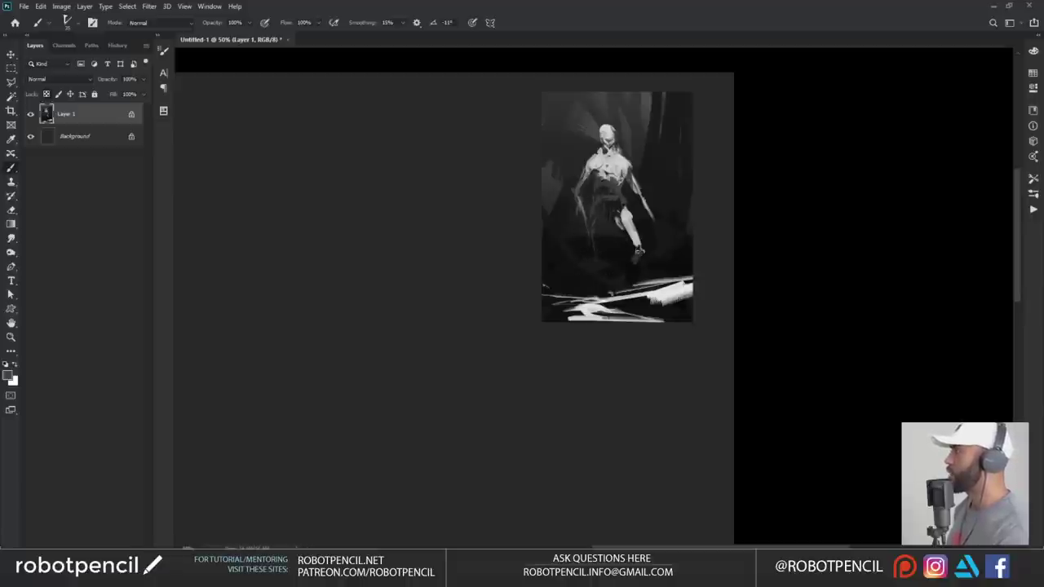
{"action": "left_click_drag", "start_coordinate": [617, 217], "coordinate": [622, 231]}
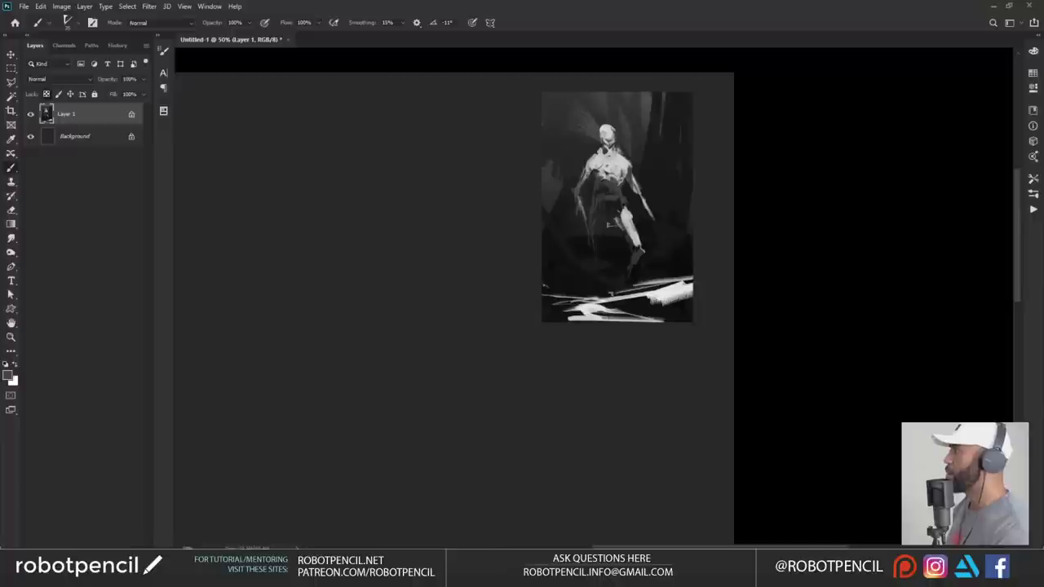
- Paint light accents on the bent arm, long thin staffs from both hands, and bright ground strokes at the thumbnail's left edge
{"action": "left_click", "coordinate": [627, 215], "text": "alt"}
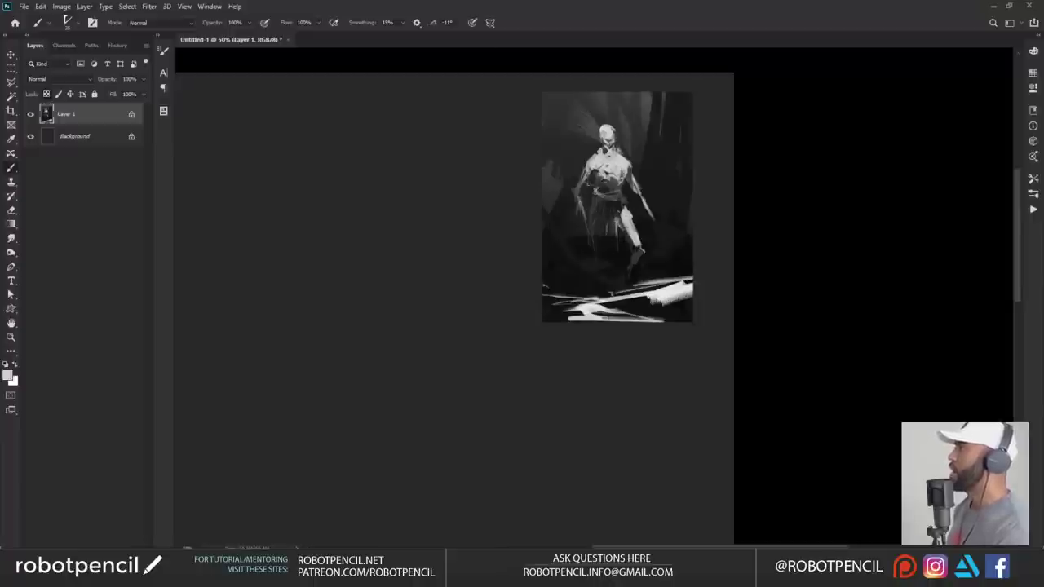
{"action": "mouse_move", "coordinate": [587, 183]}
{"action": "left_mouse_down"}
{"action": "mouse_move", "coordinate": [584, 174]}
{"action": "mouse_move", "coordinate": [574, 197]}
{"action": "left_mouse_up"}
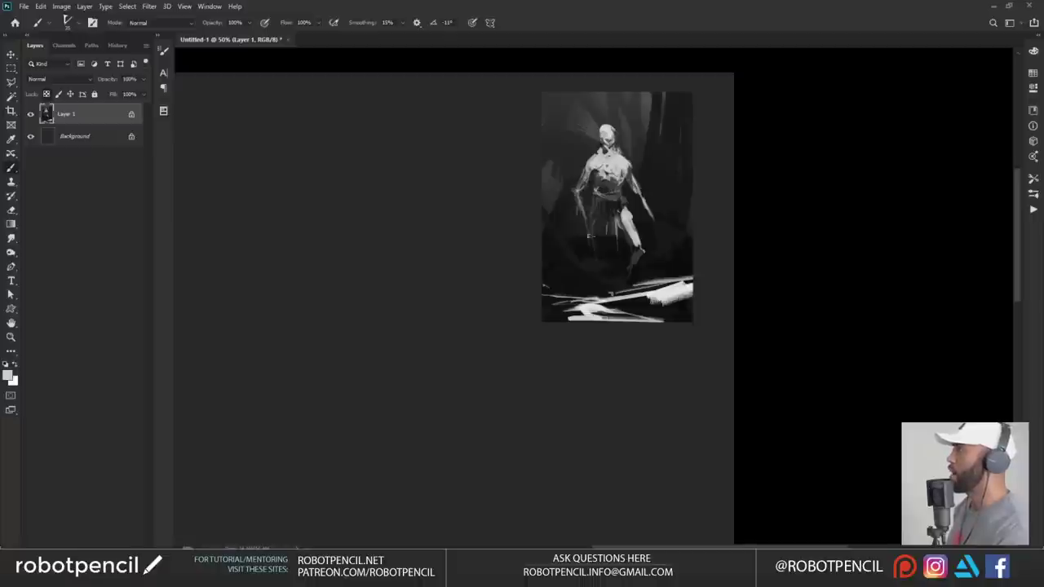
{"action": "left_click_drag", "start_coordinate": [576, 189], "coordinate": [604, 277]}
{"action": "left_click_drag", "start_coordinate": [592, 229], "coordinate": [610, 295]}
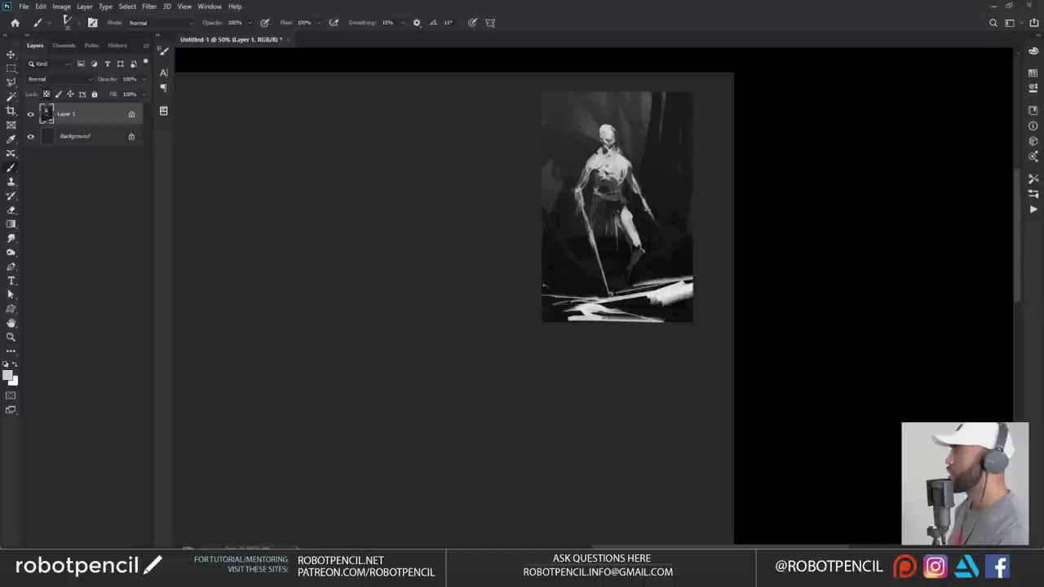
{"action": "left_click_drag", "start_coordinate": [644, 209], "coordinate": [683, 274]}
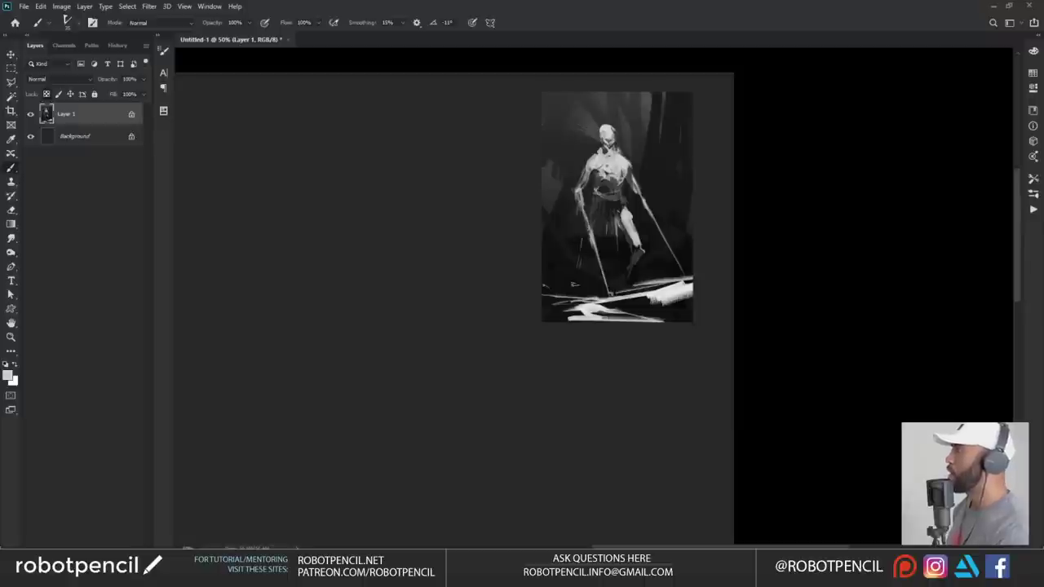
{"action": "mouse_move", "coordinate": [578, 287]}
{"action": "left_mouse_down"}
{"action": "mouse_move", "coordinate": [547, 282]}
{"action": "mouse_move", "coordinate": [571, 290]}
{"action": "left_mouse_up"}
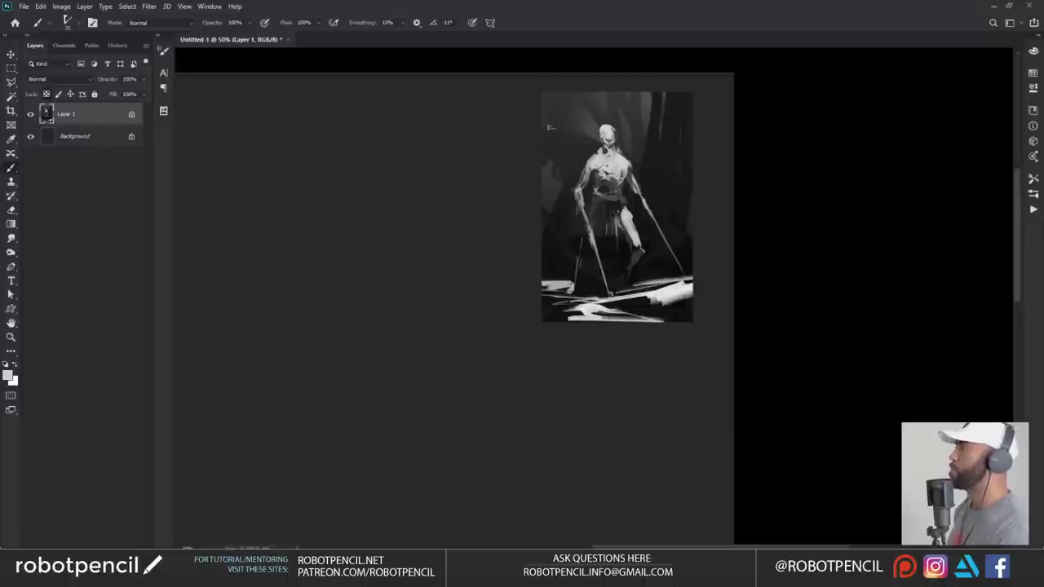
- Carve the figure's lower chest and ribs with a sampled dark tone to leave a bright shoulder mantle
{"action": "left_click_drag", "start_coordinate": [614, 270], "coordinate": [631, 259]}
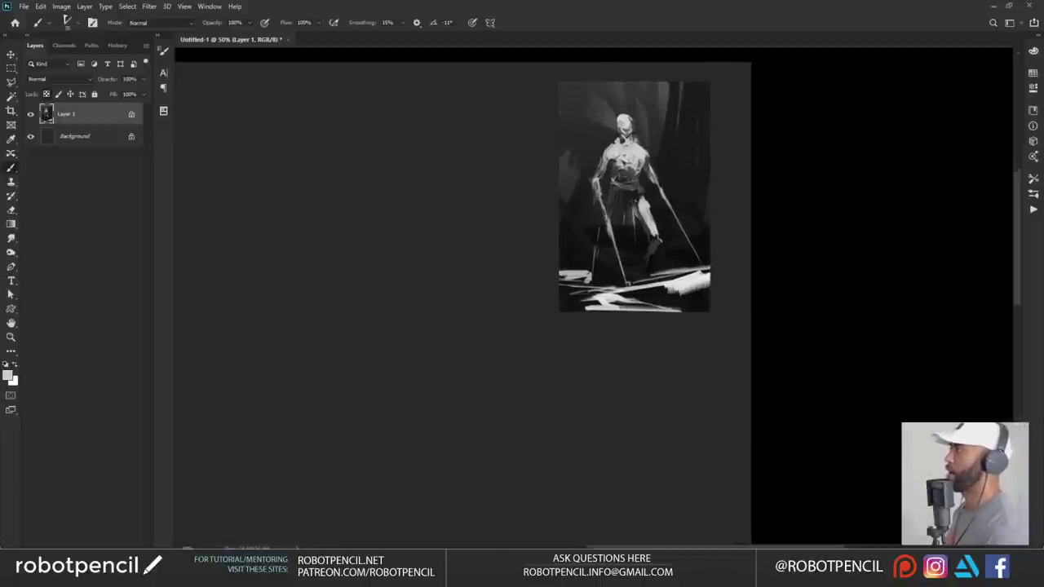
{"action": "left_click", "coordinate": [631, 191], "text": "alt"}
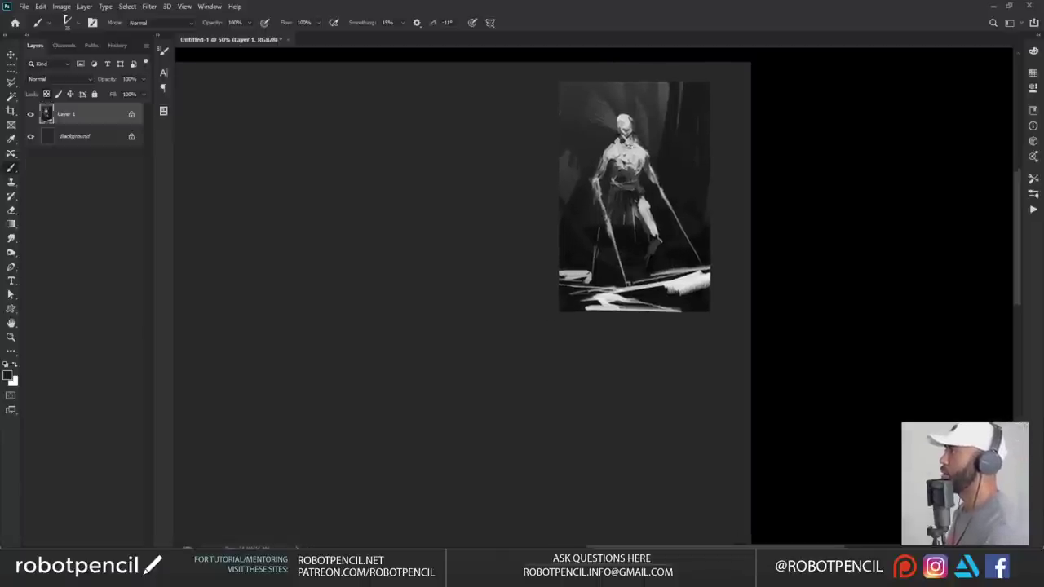
{"action": "left_click_drag", "start_coordinate": [619, 174], "coordinate": [634, 171]}
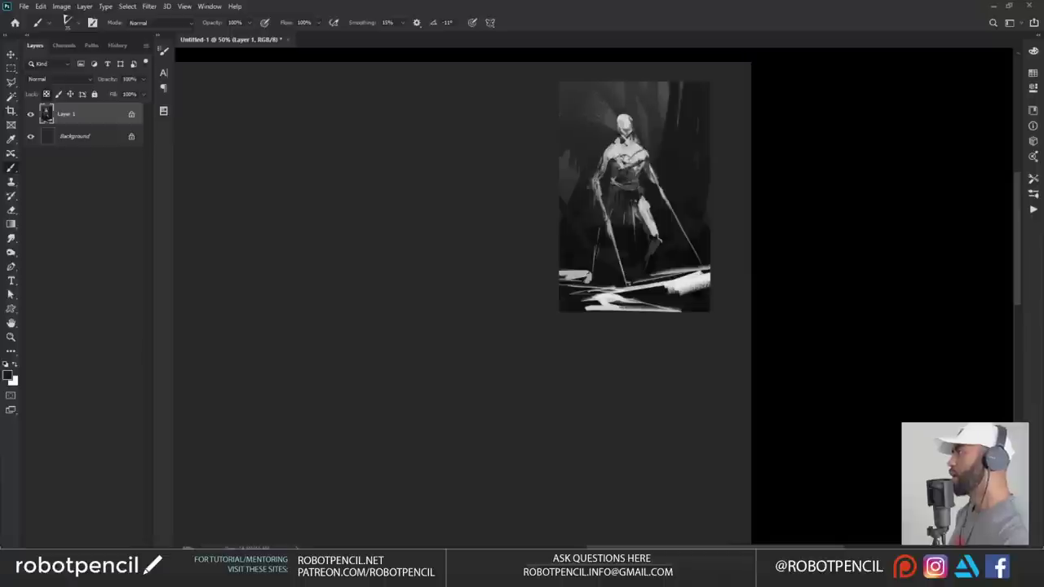
- Paint white accents along the thumbnail's left edge and dark trunk and branch shapes in its upper-left corner
{"action": "left_click", "coordinate": [696, 279], "text": "alt"}
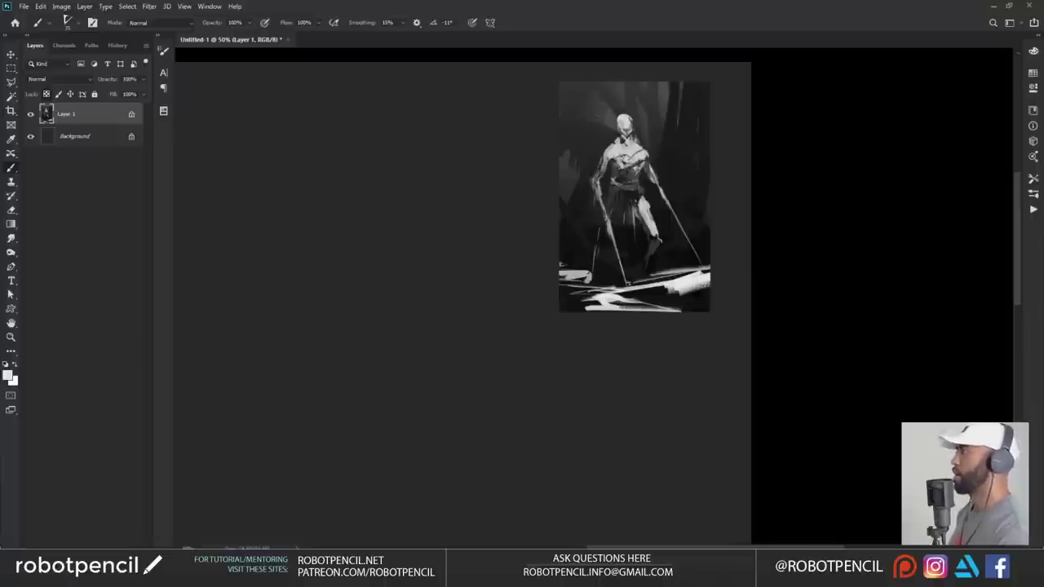
{"action": "left_click_drag", "start_coordinate": [557, 261], "coordinate": [585, 272]}
{"action": "left_click_drag", "start_coordinate": [558, 254], "coordinate": [584, 270]}
{"action": "mouse_move", "coordinate": [557, 165]}
{"action": "left_mouse_down"}
{"action": "mouse_move", "coordinate": [561, 204]}
{"action": "mouse_move", "coordinate": [574, 196]}
{"action": "mouse_move", "coordinate": [563, 191]}
{"action": "left_mouse_up"}
{"action": "left_click", "coordinate": [582, 179], "text": "alt"}
{"action": "mouse_move", "coordinate": [584, 114]}
{"action": "left_mouse_down"}
{"action": "mouse_move", "coordinate": [579, 70]}
{"action": "mouse_move", "coordinate": [566, 122]}
{"action": "left_mouse_up"}
{"action": "left_click_drag", "start_coordinate": [615, 68], "coordinate": [587, 102]}
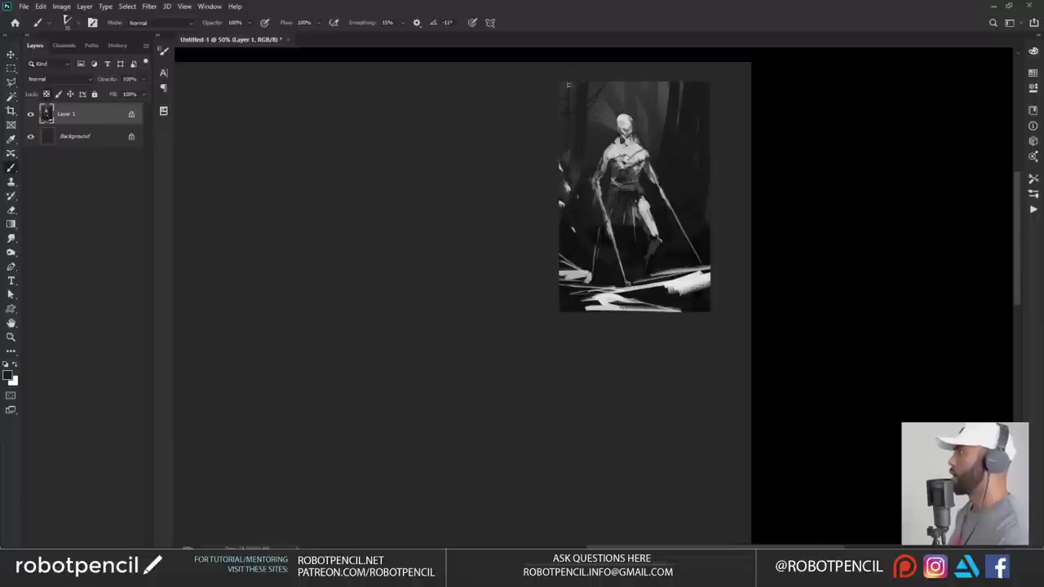
- Examine how the thumbnail composition reads at several zoom levels
{"action": "left_click", "coordinate": [660, 237], "text": "ctrl"}
{"action": "left_click", "coordinate": [661, 239], "text": "alt"}
{"action": "left_click", "coordinate": [663, 244], "text": "alt"}
{"action": "left_click", "coordinate": [663, 244], "text": "alt"}
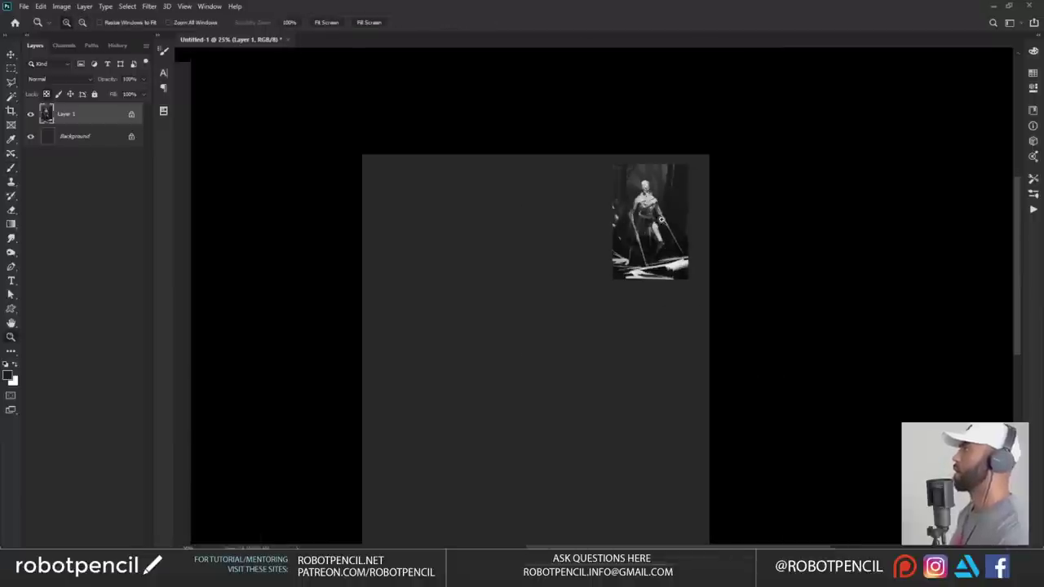
{"action": "left_click", "coordinate": [664, 215], "text": "ctrl"}
{"action": "left_click", "coordinate": [662, 213], "text": "ctrl"}
{"action": "left_click", "coordinate": [661, 213], "text": "ctrl"}
{"action": "left_click", "coordinate": [660, 213], "text": "ctrl"}
{"action": "left_click", "coordinate": [656, 219], "text": "alt"}
{"action": "left_click", "coordinate": [655, 221], "text": "alt"}
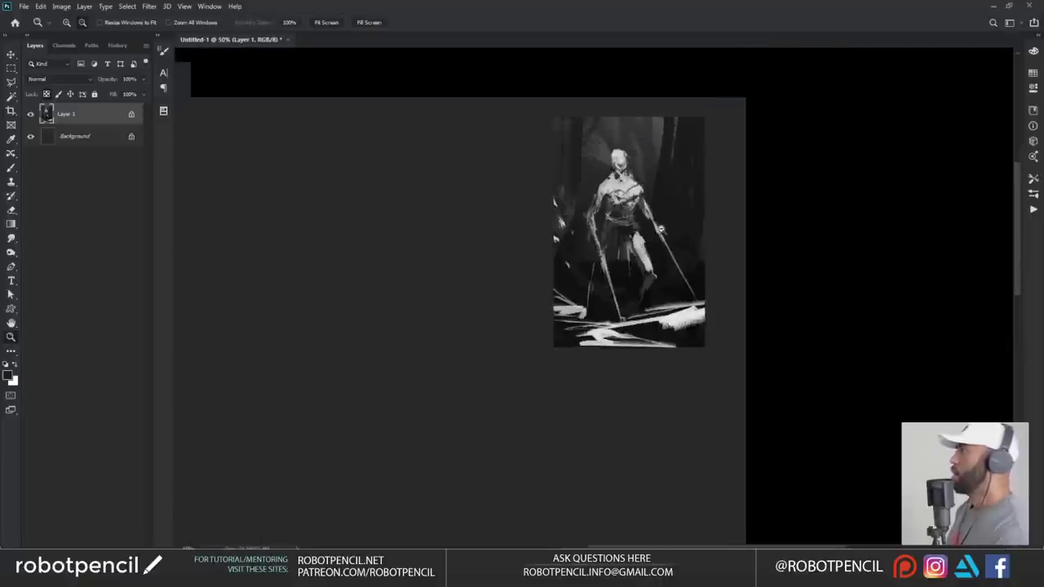
{"action": "left_click", "coordinate": [654, 232], "text": "alt"}
- Flip the canvas horizontally, duplicate the thumbnail layer and place the copy to the right of the original, slightly lower
{"action": "key", "text": "ctrl+shift+h"}
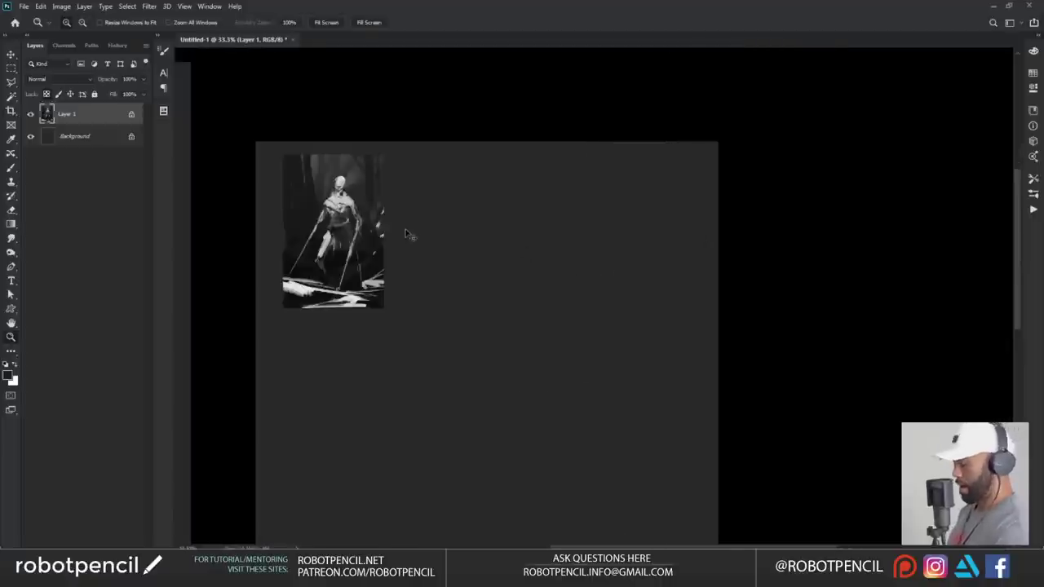
{"action": "key", "text": "ctrl+j"}
{"action": "key", "text": "v"}
{"action": "left_click_drag", "start_coordinate": [385, 252], "coordinate": [475, 280]}
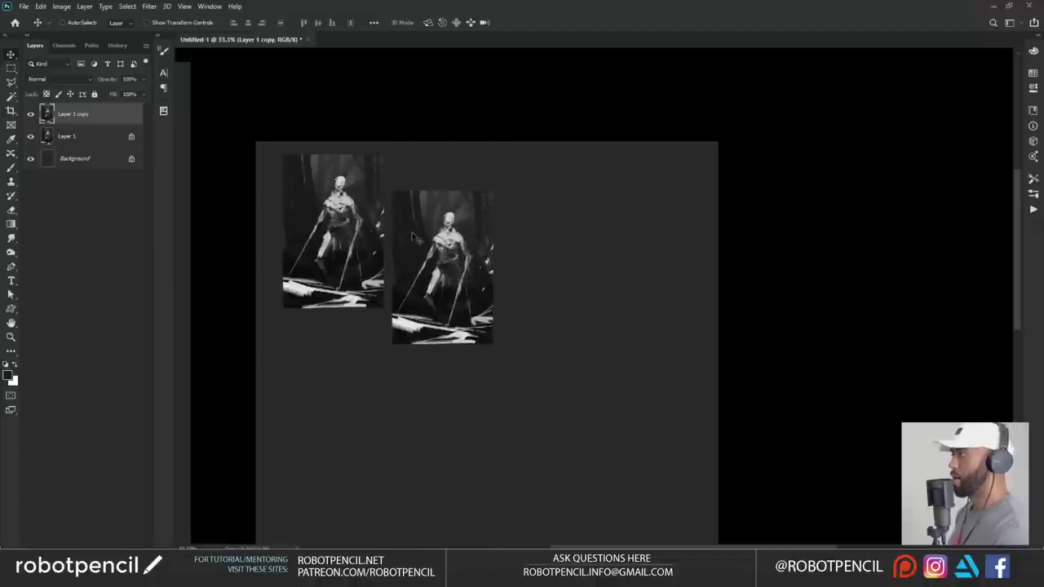
- Lock the copied layer's transparent pixels and cover its image with a sampled dark grey using a 400 px brush
{"action": "key", "text": "b"}
{"action": "key", "text": "alt+t"}
{"action": "key", "text": "Escape"}
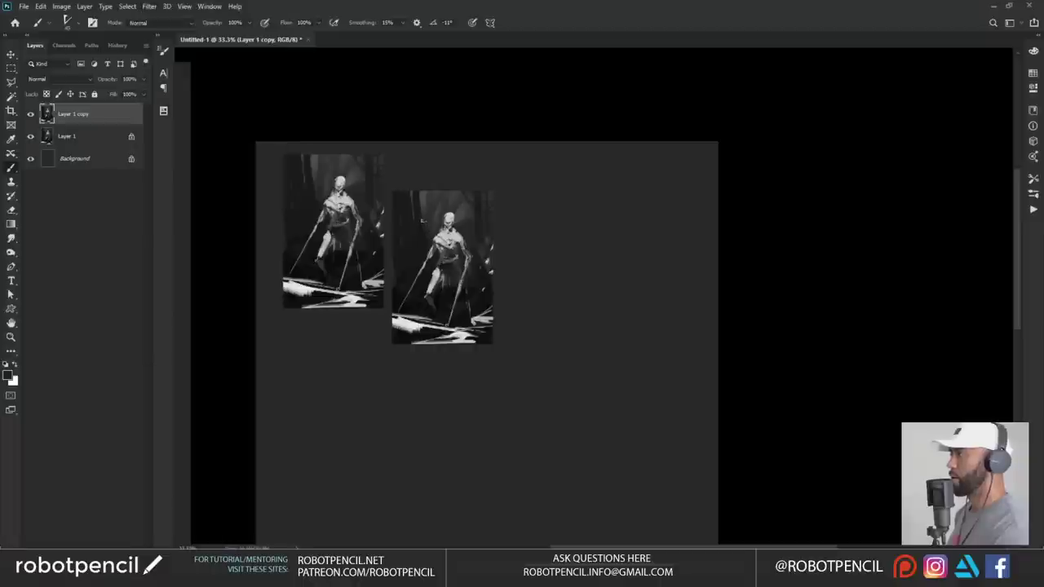
{"action": "key", "text": "]"}
{"action": "key", "text": "]"}
{"action": "key", "text": "]"}
{"action": "key", "text": "]"}
{"action": "key", "text": "]"}
{"action": "key", "text": "]"}
{"action": "key", "text": "]"}
{"action": "key", "text": "]"}
{"action": "key", "text": "]"}
{"action": "key", "text": "]"}
{"action": "key", "text": "]"}
{"action": "key", "text": "]"}
{"action": "key", "text": "]"}
{"action": "mouse_move", "coordinate": [433, 187]}
{"action": "left_mouse_down"}
{"action": "mouse_move", "coordinate": [466, 176]}
{"action": "mouse_move", "coordinate": [465, 192]}
{"action": "mouse_move", "coordinate": [454, 195]}
{"action": "mouse_move", "coordinate": [455, 175]}
{"action": "mouse_move", "coordinate": [413, 216]}
{"action": "mouse_move", "coordinate": [490, 172]}
{"action": "mouse_move", "coordinate": [417, 336]}
{"action": "mouse_move", "coordinate": [503, 206]}
{"action": "mouse_move", "coordinate": [457, 356]}
{"action": "mouse_move", "coordinate": [409, 316]}
{"action": "mouse_move", "coordinate": [392, 336]}
{"action": "mouse_move", "coordinate": [503, 296]}
{"action": "mouse_move", "coordinate": [478, 224]}
{"action": "mouse_move", "coordinate": [448, 297]}
{"action": "left_mouse_up"}
{"action": "key", "text": "ctrl+z"}
{"action": "key", "text": "/"}
{"action": "left_click", "coordinate": [466, 235], "text": "alt"}
{"action": "mouse_move", "coordinate": [460, 232]}
{"action": "left_mouse_down"}
{"action": "mouse_move", "coordinate": [471, 284]}
{"action": "mouse_move", "coordinate": [433, 283]}
{"action": "mouse_move", "coordinate": [471, 237]}
{"action": "mouse_move", "coordinate": [455, 209]}
{"action": "mouse_move", "coordinate": [466, 211]}
{"action": "mouse_move", "coordinate": [444, 282]}
{"action": "mouse_move", "coordinate": [406, 350]}
{"action": "mouse_move", "coordinate": [425, 305]}
{"action": "mouse_move", "coordinate": [427, 185]}
{"action": "mouse_move", "coordinate": [446, 298]}
{"action": "left_mouse_up"}
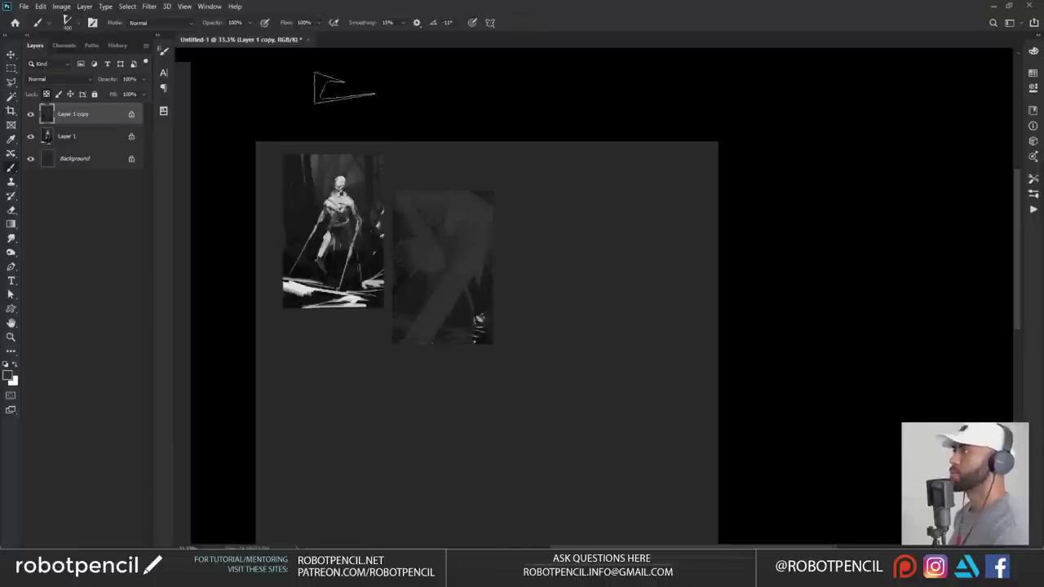
- Save the current 400 px brush as a new preset named Sculpt Brush, capturing its size and tool settings
{"action": "right_click", "coordinate": [506, 200]}
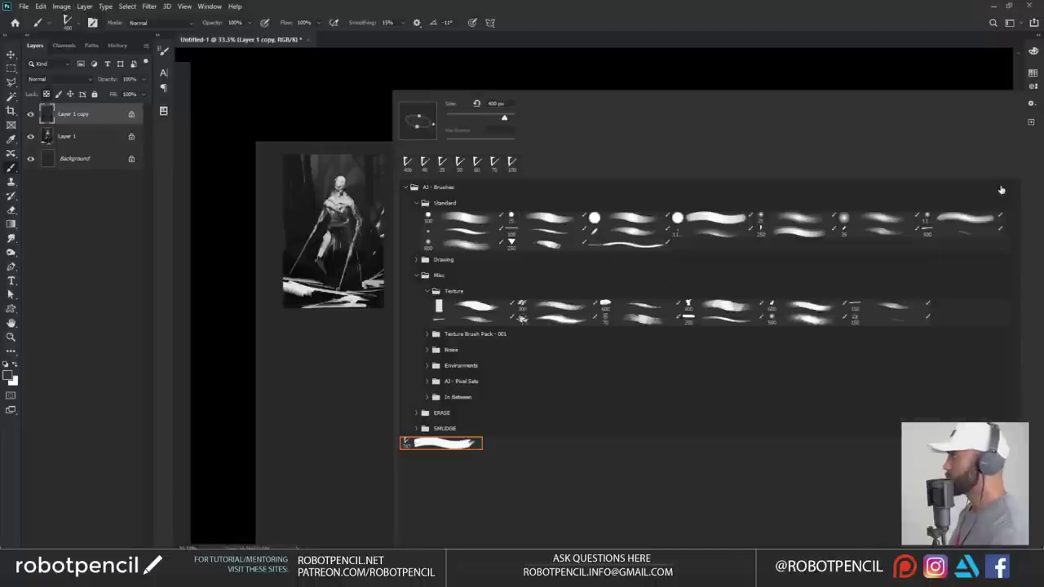
{"action": "left_click", "coordinate": [1030, 123]}
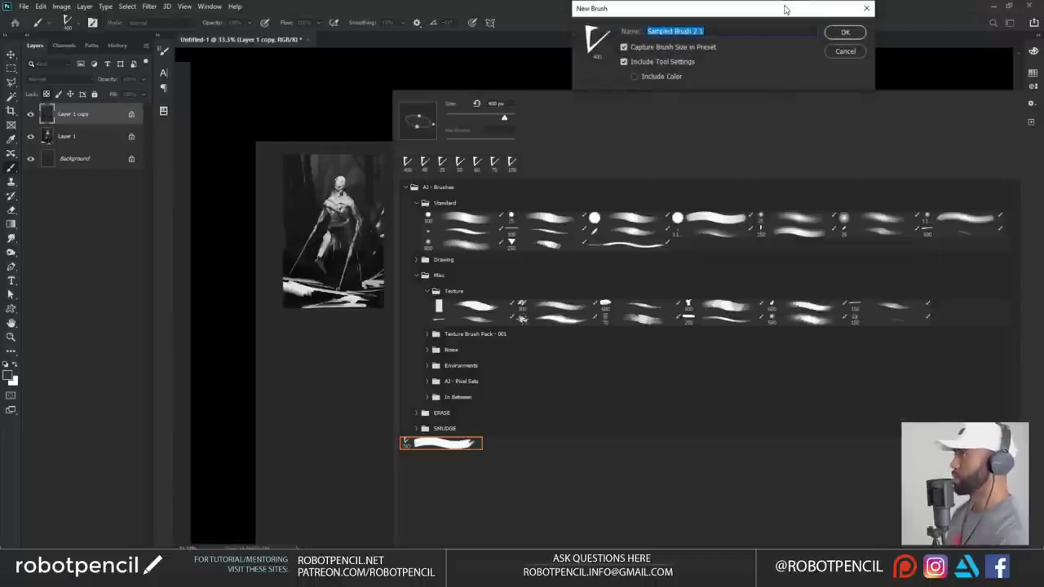
{"action": "type", "text": "Sculp"}
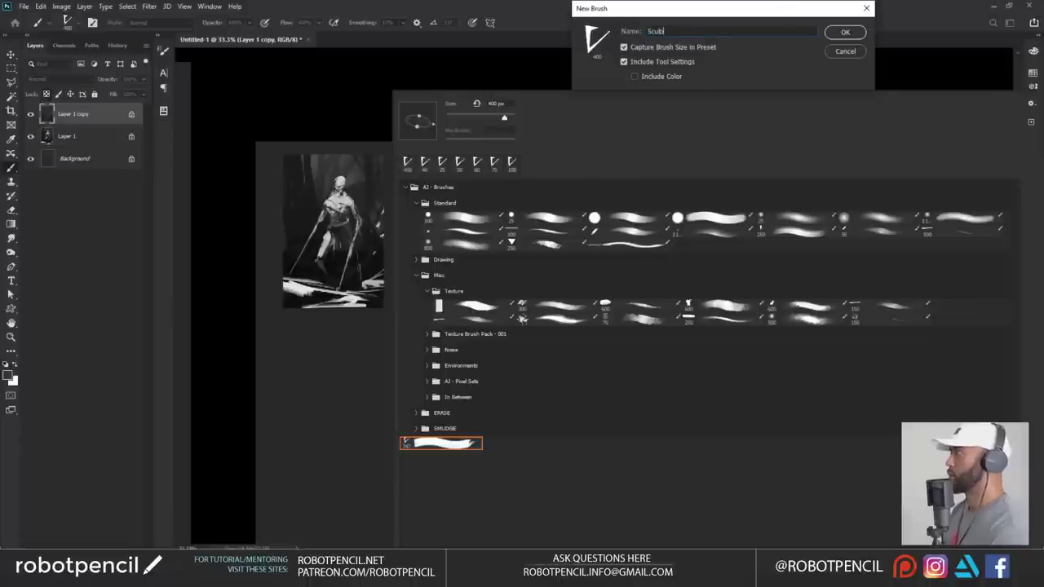
{"action": "type", "text": "t Brush"}
{"action": "key", "text": "Return"}
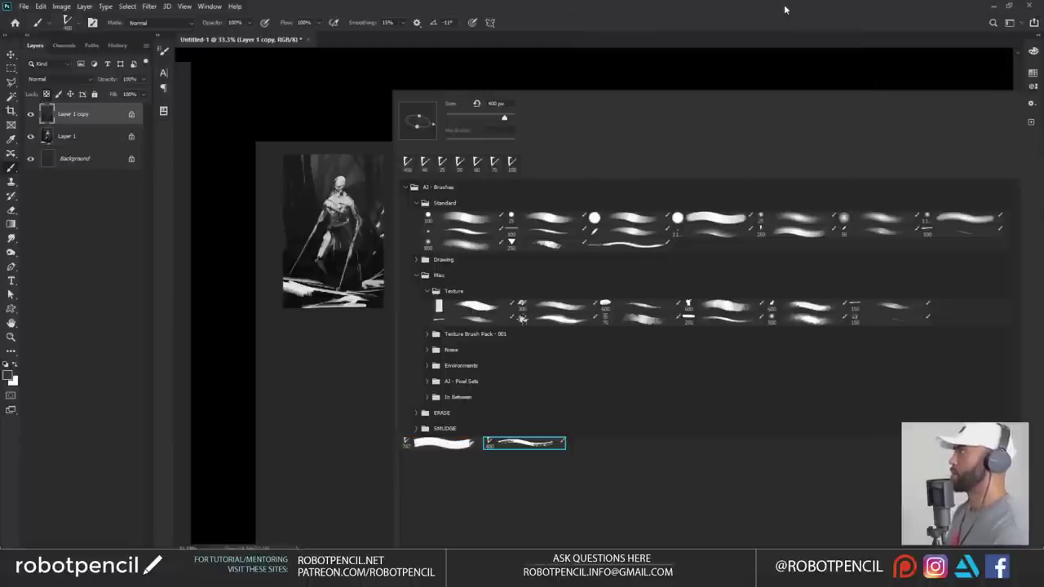
{"action": "left_click", "coordinate": [347, 412]}
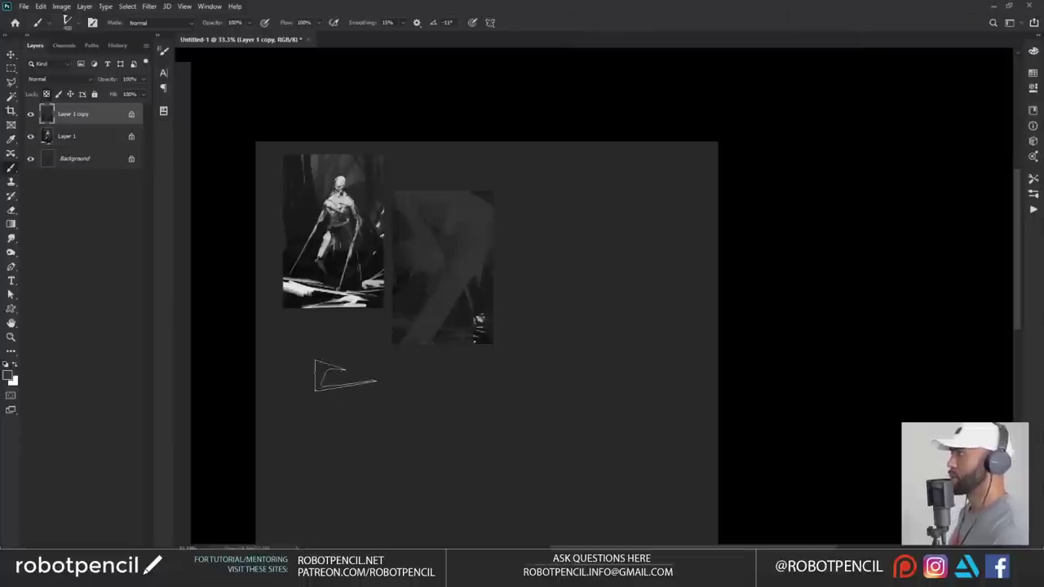
- Create a Letter document of 8.5 x 11 inches at 300 ppi with a white background and crop it to a small square
{"action": "key", "text": "ctrl+n"}
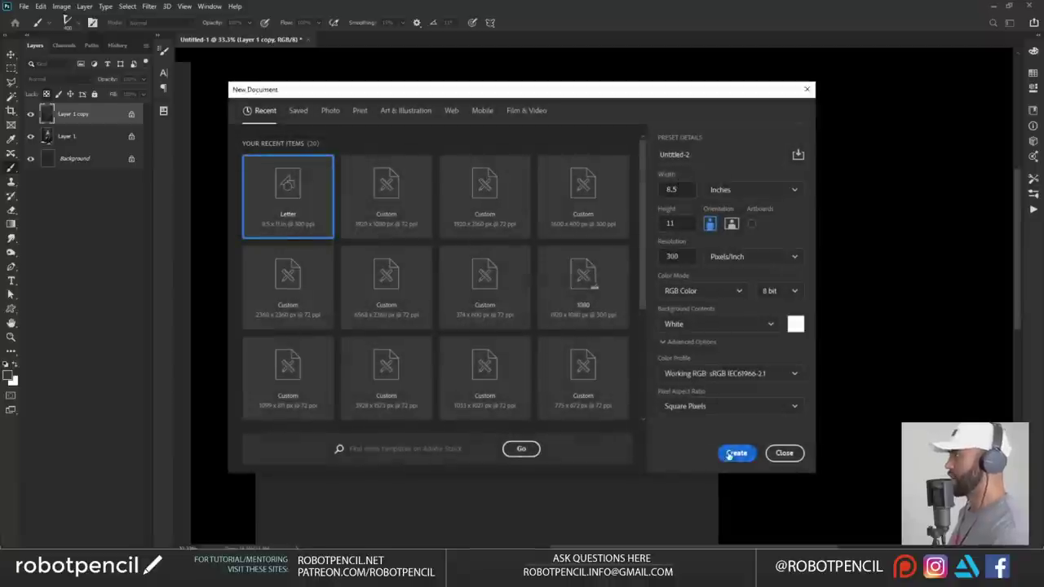
{"action": "left_click", "coordinate": [736, 453]}
{"action": "key", "text": "c"}
{"action": "left_click_drag", "start_coordinate": [522, 144], "coordinate": [587, 207]}
{"action": "key", "text": "Return"}
- Lasso a large angular triangle with a thin sliver beside it and paint both shapes black
{"action": "key", "text": "z"}
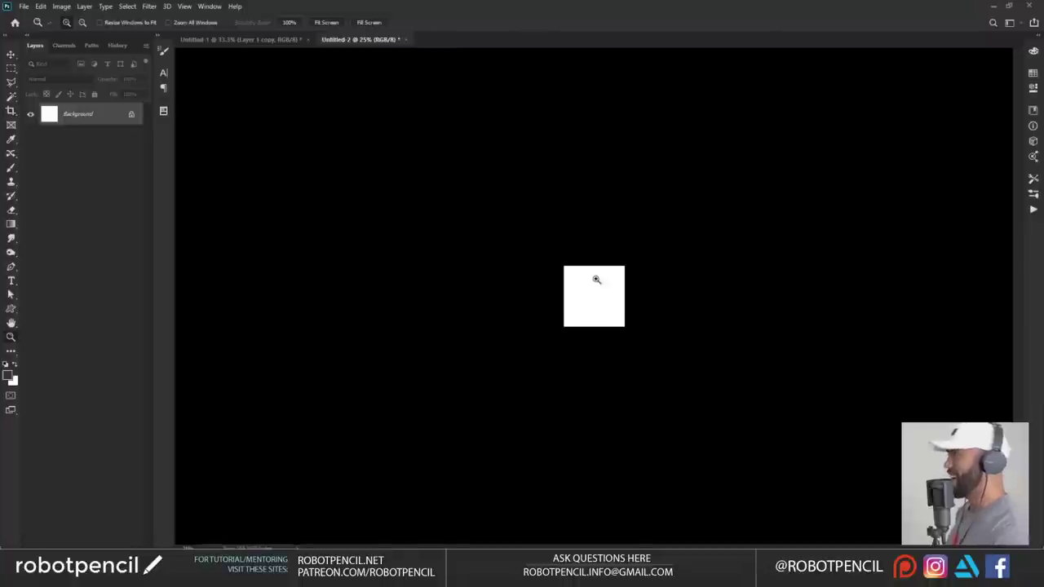
{"action": "left_click", "coordinate": [593, 282]}
{"action": "left_click", "coordinate": [592, 282]}
{"action": "key", "text": "l"}
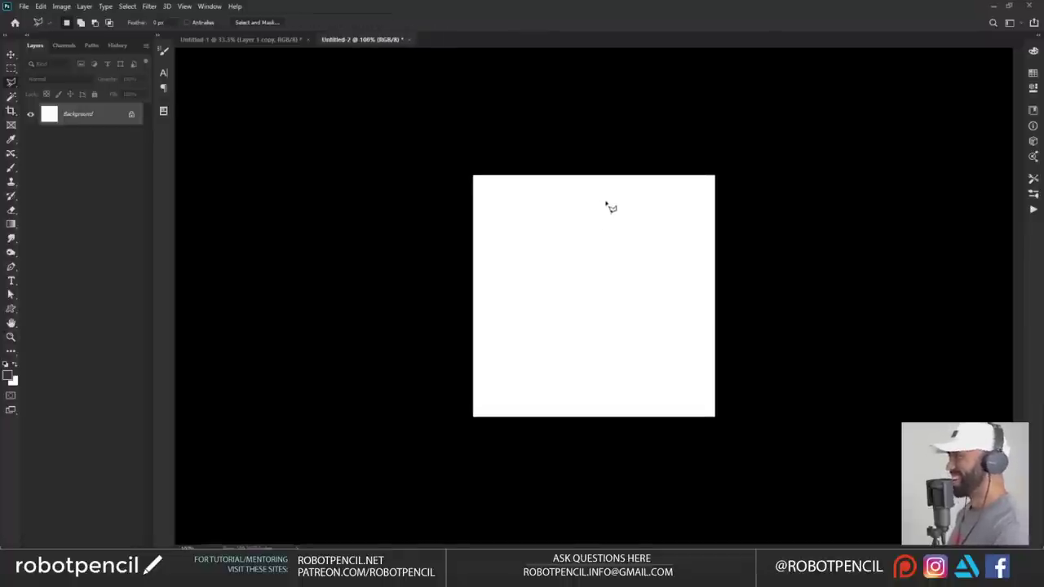
{"action": "mouse_move", "coordinate": [649, 198]}
{"action": "left_mouse_down"}
{"action": "mouse_move", "coordinate": [484, 237]}
{"action": "mouse_move", "coordinate": [580, 421]}
{"action": "mouse_move", "coordinate": [623, 232]}
{"action": "mouse_move", "coordinate": [616, 359]}
{"action": "mouse_move", "coordinate": [614, 233]}
{"action": "mouse_move", "coordinate": [671, 197]}
{"action": "mouse_move", "coordinate": [644, 199]}
{"action": "mouse_move", "coordinate": [657, 222]}
{"action": "mouse_move", "coordinate": [641, 404]}
{"action": "mouse_move", "coordinate": [649, 356]}
{"action": "mouse_move", "coordinate": [613, 358]}
{"action": "mouse_move", "coordinate": [674, 244]}
{"action": "mouse_move", "coordinate": [669, 212]}
{"action": "mouse_move", "coordinate": [623, 203]}
{"action": "mouse_move", "coordinate": [682, 210]}
{"action": "mouse_move", "coordinate": [682, 293]}
{"action": "mouse_move", "coordinate": [625, 216]}
{"action": "mouse_move", "coordinate": [577, 238]}
{"action": "mouse_move", "coordinate": [619, 213]}
{"action": "left_mouse_up"}
{"action": "key", "text": "b"}
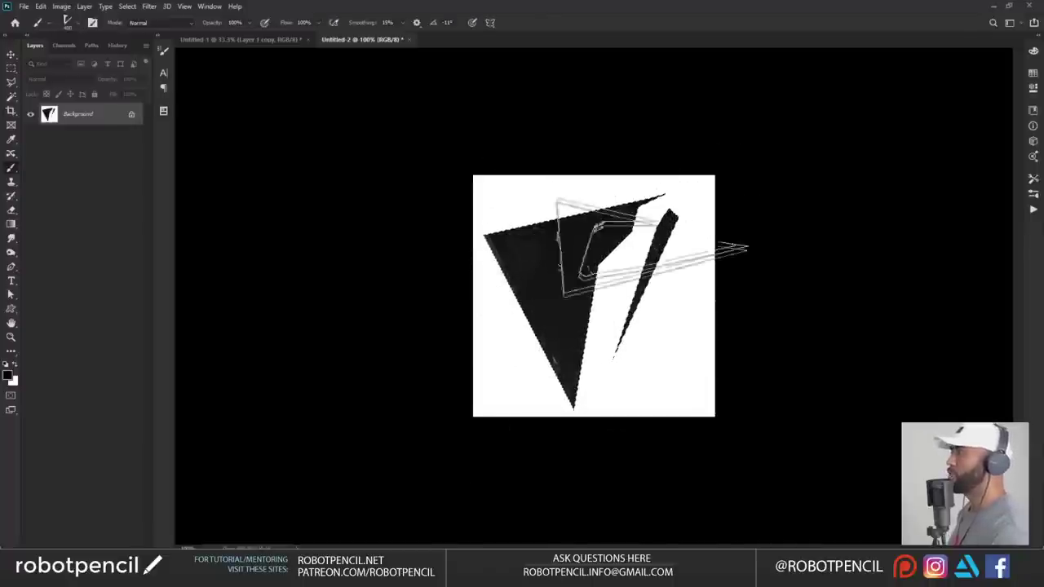
{"action": "right_click", "coordinate": [626, 265]}
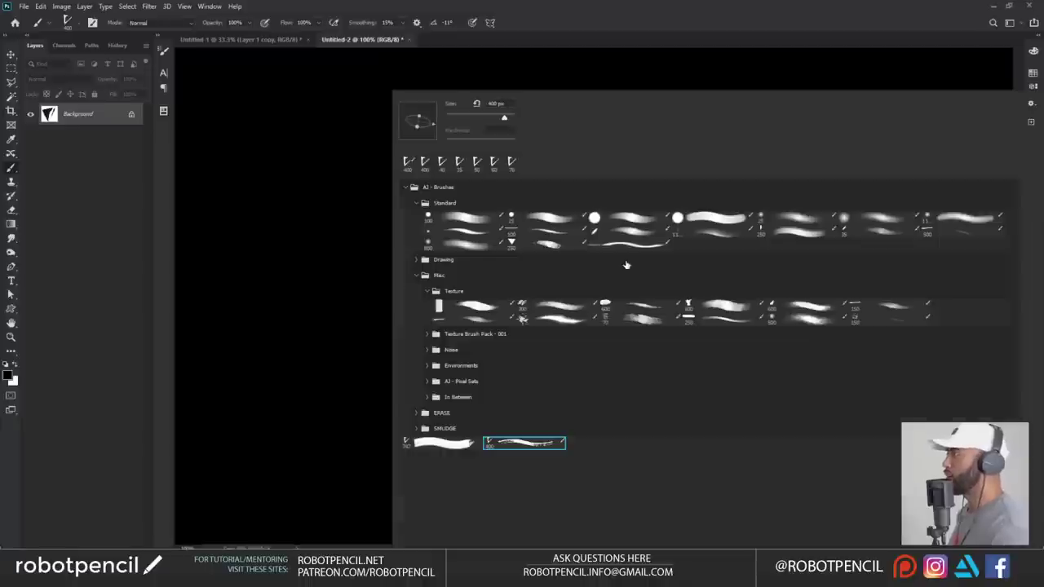
{"action": "left_click", "coordinate": [394, 332]}
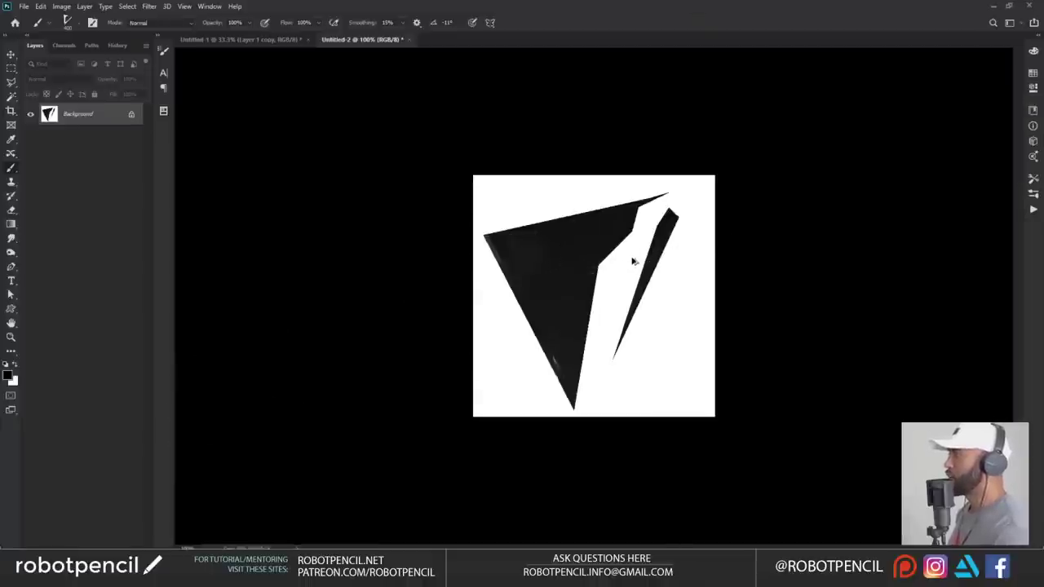
- Load the canvas brightness as a selection, invert it, paint the dark shapes solid black and deselect
{"action": "key", "text": "bracketleft"}
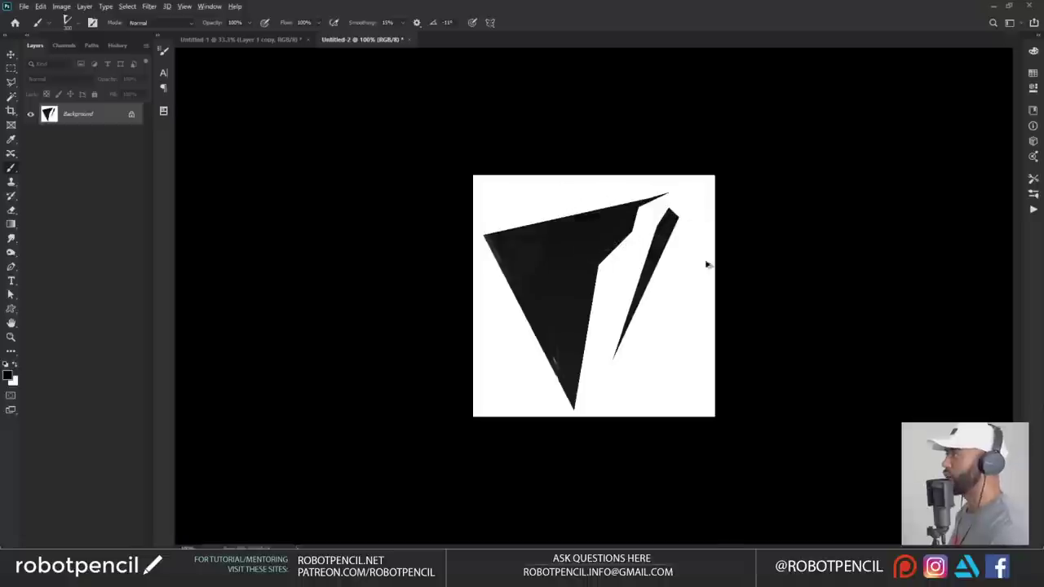
{"action": "key", "text": "x"}
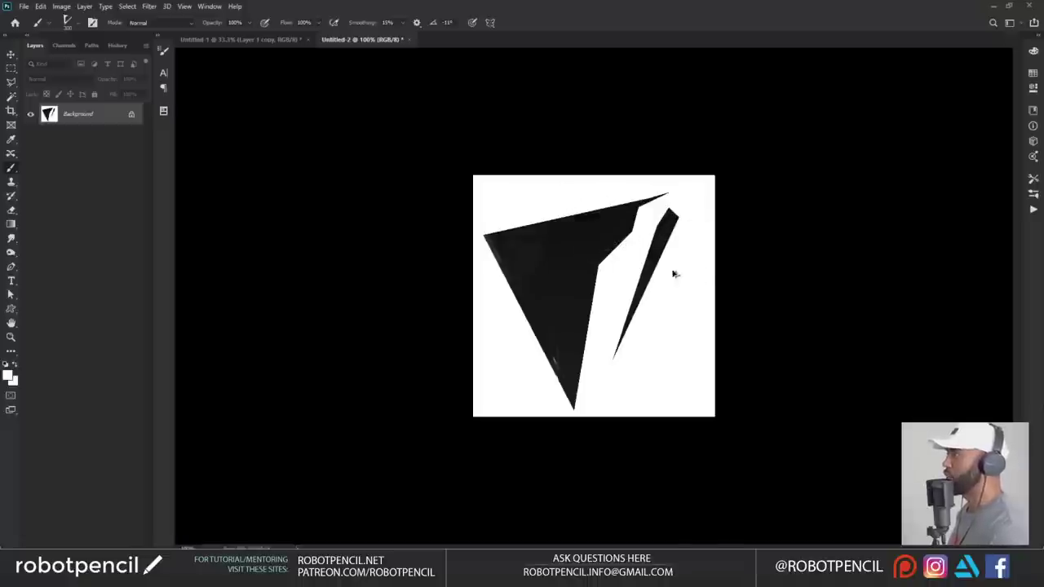
{"action": "mouse_move", "coordinate": [625, 264]}
{"action": "left_mouse_down"}
{"action": "mouse_move", "coordinate": [699, 235]}
{"action": "mouse_move", "coordinate": [566, 200]}
{"action": "mouse_move", "coordinate": [640, 251]}
{"action": "left_mouse_up"}
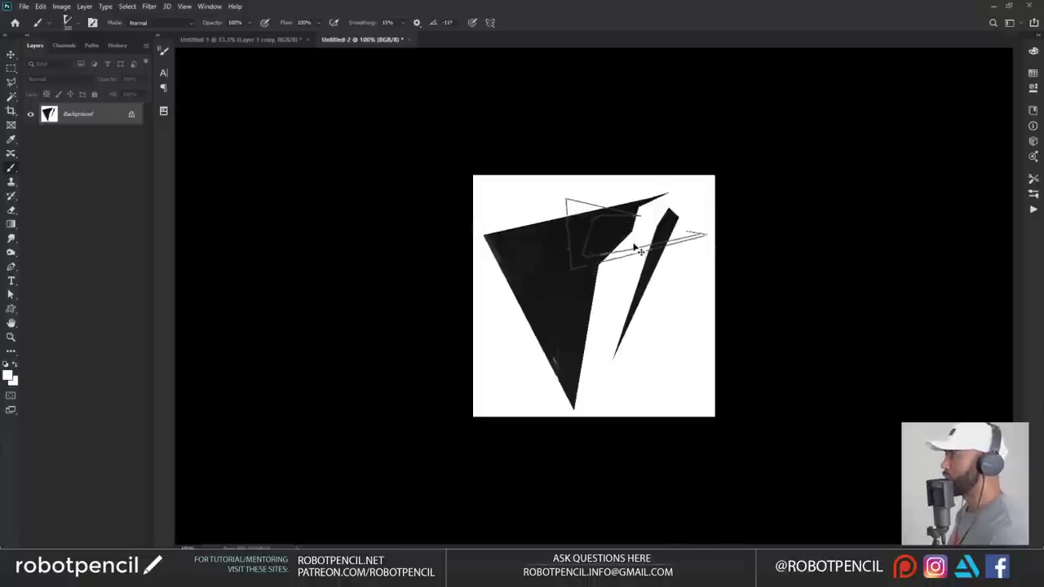
{"action": "key", "text": "ctrl+alt+2"}
{"action": "key", "text": "ctrl+shift+i"}
{"action": "key", "text": "d"}
{"action": "mouse_move", "coordinate": [656, 197]}
{"action": "left_mouse_down"}
{"action": "mouse_move", "coordinate": [510, 256]}
{"action": "mouse_move", "coordinate": [565, 295]}
{"action": "mouse_move", "coordinate": [638, 273]}
{"action": "mouse_move", "coordinate": [571, 386]}
{"action": "mouse_move", "coordinate": [646, 316]}
{"action": "mouse_move", "coordinate": [550, 334]}
{"action": "left_mouse_up"}
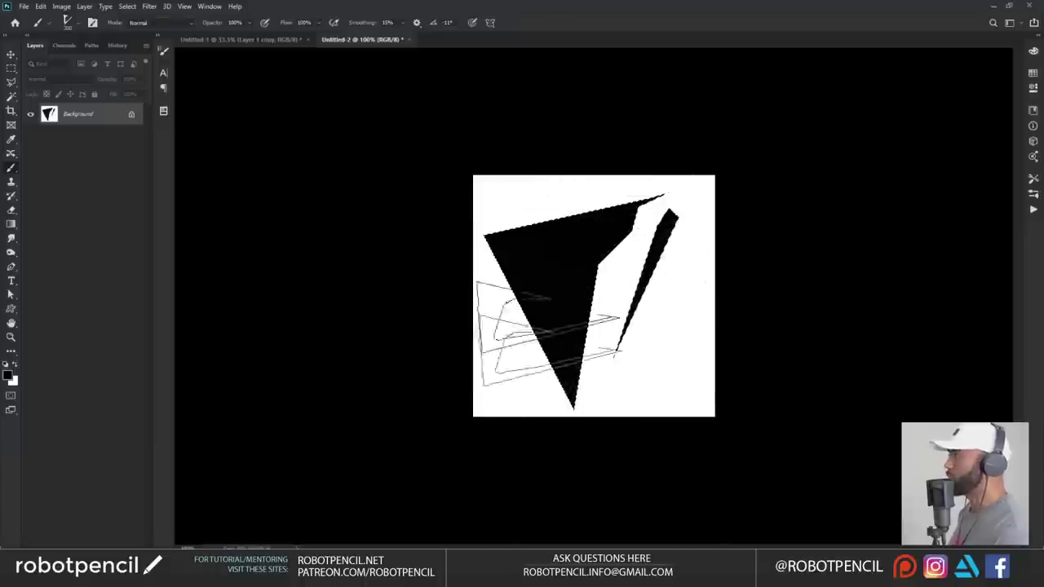
{"action": "key", "text": "ctrl+d"}
- Shrink the brush and paint rough black strokes bridging the gap between the triangle and the sliver
{"action": "key", "text": "["}
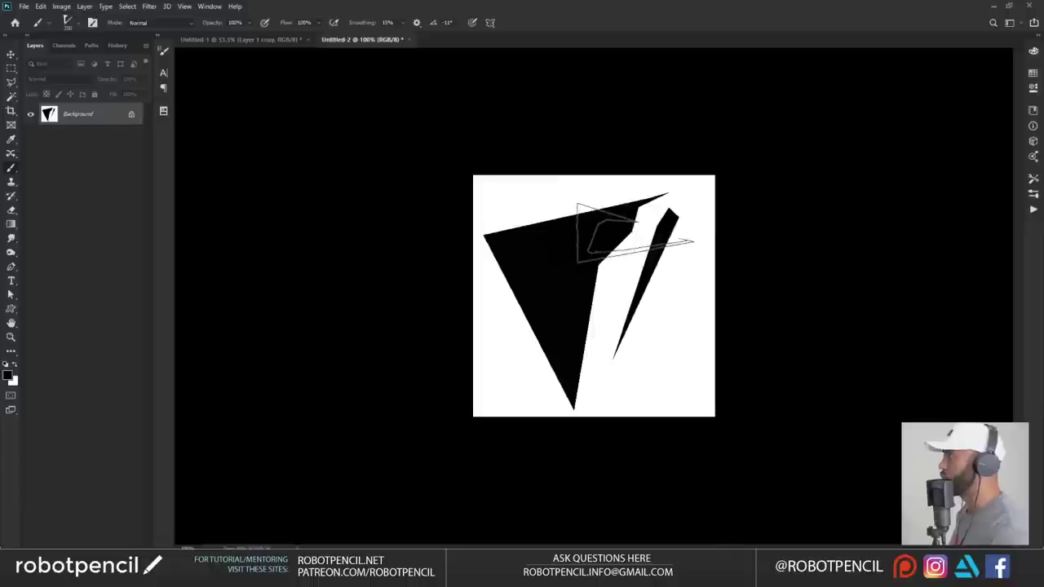
{"action": "key", "text": "["}
{"action": "key", "text": "["}
{"action": "key", "text": "["}
{"action": "key", "text": "["}
{"action": "key", "text": "["}
{"action": "key", "text": "["}
{"action": "key", "text": "["}
{"action": "mouse_move", "coordinate": [641, 223]}
{"action": "left_mouse_down"}
{"action": "mouse_move", "coordinate": [574, 314]}
{"action": "mouse_move", "coordinate": [640, 265]}
{"action": "mouse_move", "coordinate": [571, 387]}
{"action": "mouse_move", "coordinate": [595, 298]}
{"action": "mouse_move", "coordinate": [569, 368]}
{"action": "mouse_move", "coordinate": [643, 205]}
{"action": "mouse_move", "coordinate": [664, 191]}
{"action": "mouse_move", "coordinate": [662, 219]}
{"action": "left_mouse_up"}
{"action": "left_click_drag", "start_coordinate": [587, 326], "coordinate": [582, 386]}
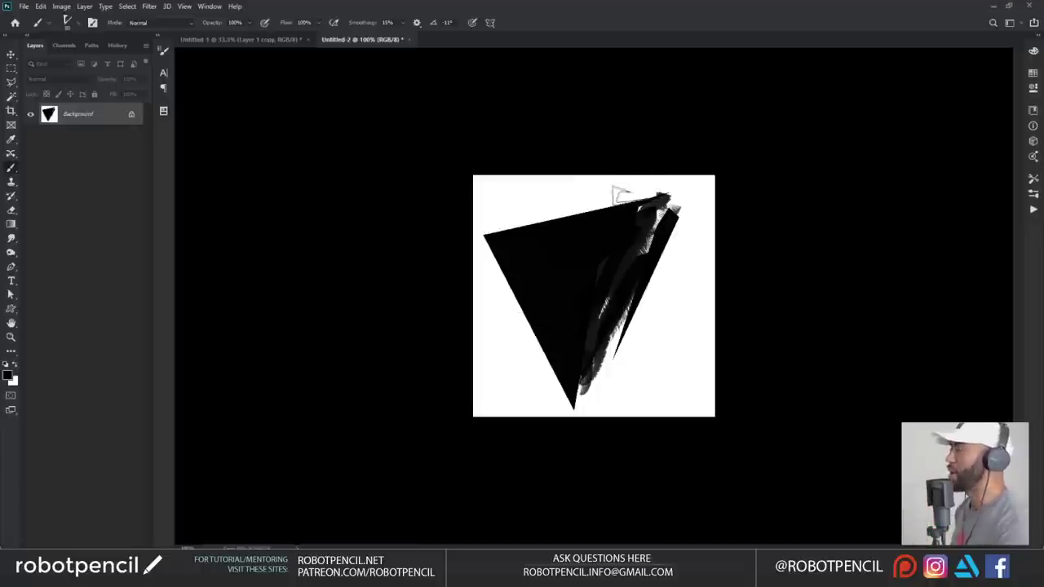
- Cut a small white notch into the triangle's upper edge with a smaller brush and roughen it with black
{"action": "key", "text": "x"}
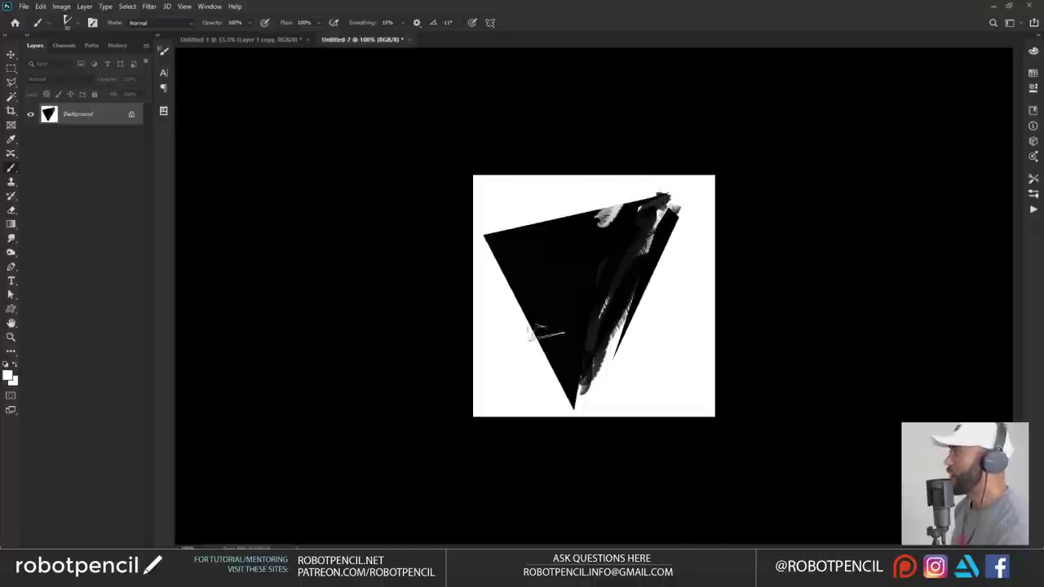
{"action": "key", "text": "bracketleft"}
{"action": "mouse_move", "coordinate": [563, 215]}
{"action": "left_mouse_down"}
{"action": "mouse_move", "coordinate": [564, 244]}
{"action": "mouse_move", "coordinate": [551, 226]}
{"action": "mouse_move", "coordinate": [543, 251]}
{"action": "left_mouse_up"}
{"action": "key", "text": "ctrl+z"}
{"action": "key", "text": "ctrl+z"}
{"action": "key", "text": "x"}
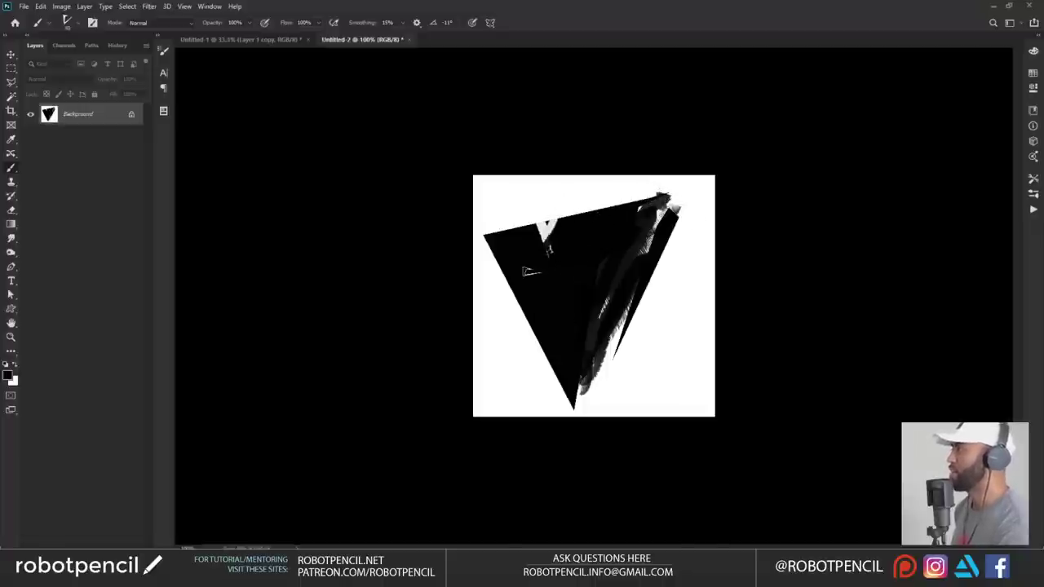
{"action": "left_click_drag", "start_coordinate": [563, 216], "coordinate": [546, 242]}
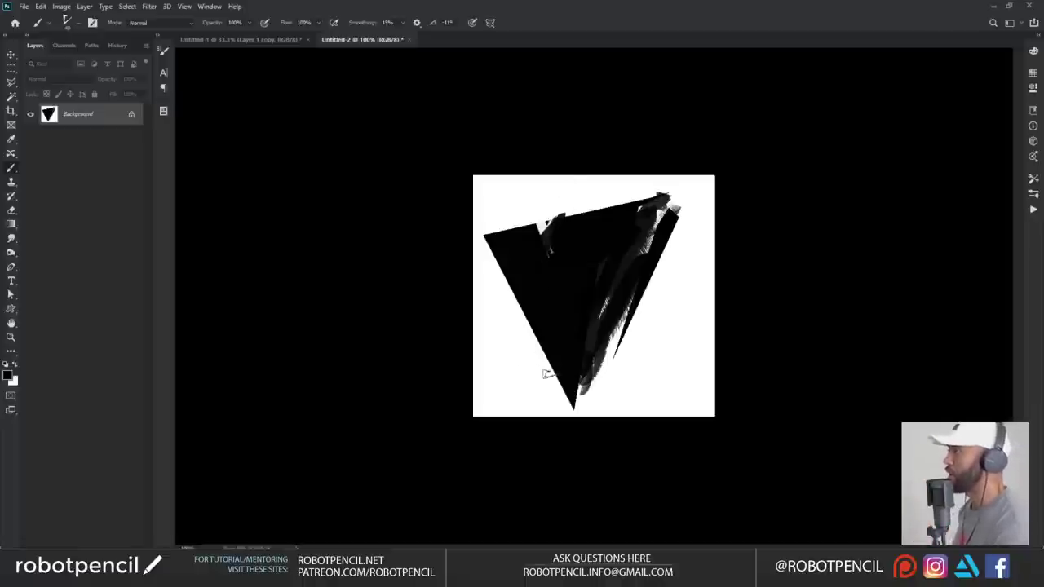
- Add rough black strokes along the triangle's left side, the sliver's edge, the upper-right tip and the notch
{"action": "left_click_drag", "start_coordinate": [545, 369], "coordinate": [528, 333]}
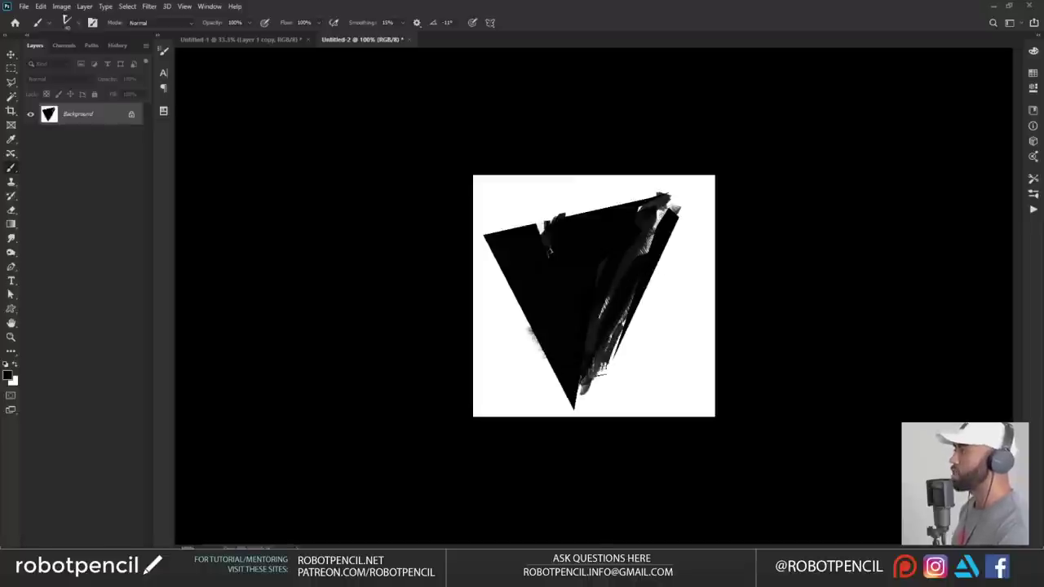
{"action": "mouse_move", "coordinate": [597, 377]}
{"action": "left_mouse_down"}
{"action": "mouse_move", "coordinate": [614, 346]}
{"action": "mouse_move", "coordinate": [591, 386]}
{"action": "mouse_move", "coordinate": [670, 197]}
{"action": "left_mouse_up"}
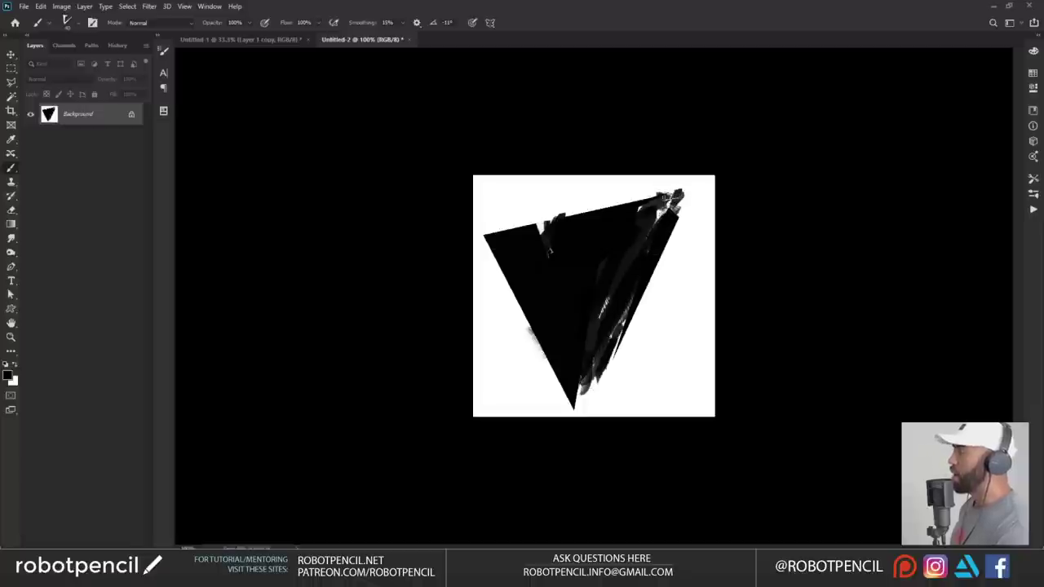
{"action": "left_click_drag", "start_coordinate": [566, 222], "coordinate": [555, 230]}
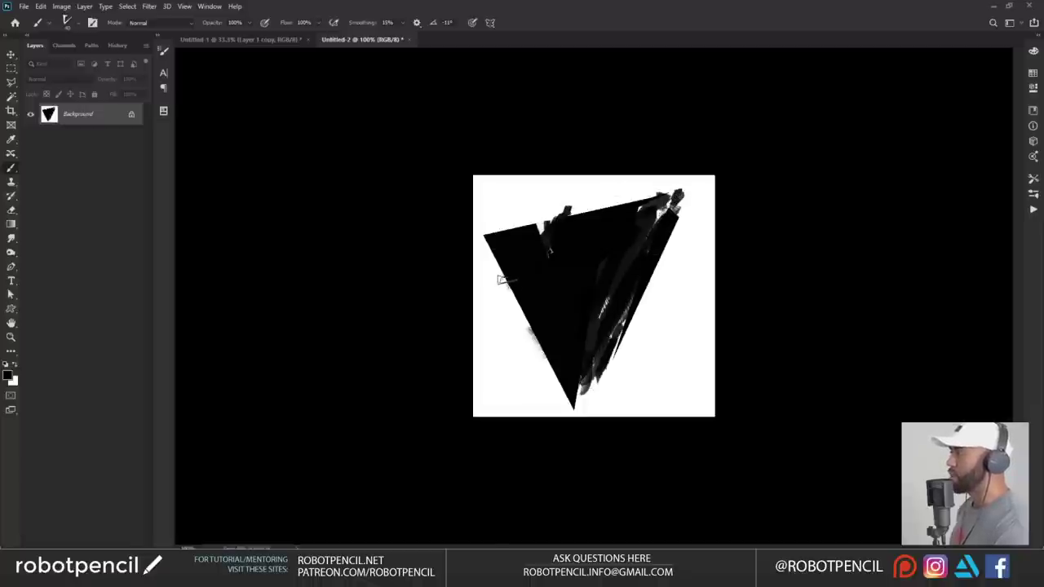
{"action": "mouse_move", "coordinate": [504, 281]}
{"action": "left_mouse_down"}
{"action": "mouse_move", "coordinate": [537, 312]}
{"action": "mouse_move", "coordinate": [515, 270]}
{"action": "mouse_move", "coordinate": [508, 305]}
{"action": "mouse_move", "coordinate": [485, 263]}
{"action": "mouse_move", "coordinate": [519, 307]}
{"action": "mouse_move", "coordinate": [500, 260]}
{"action": "mouse_move", "coordinate": [526, 325]}
{"action": "left_mouse_up"}
- Sample white, flip the canvas horizontally and trim the upper part of the shape's right edge
{"action": "left_click", "coordinate": [506, 306], "text": "alt"}
{"action": "key", "text": "ctrl+z"}
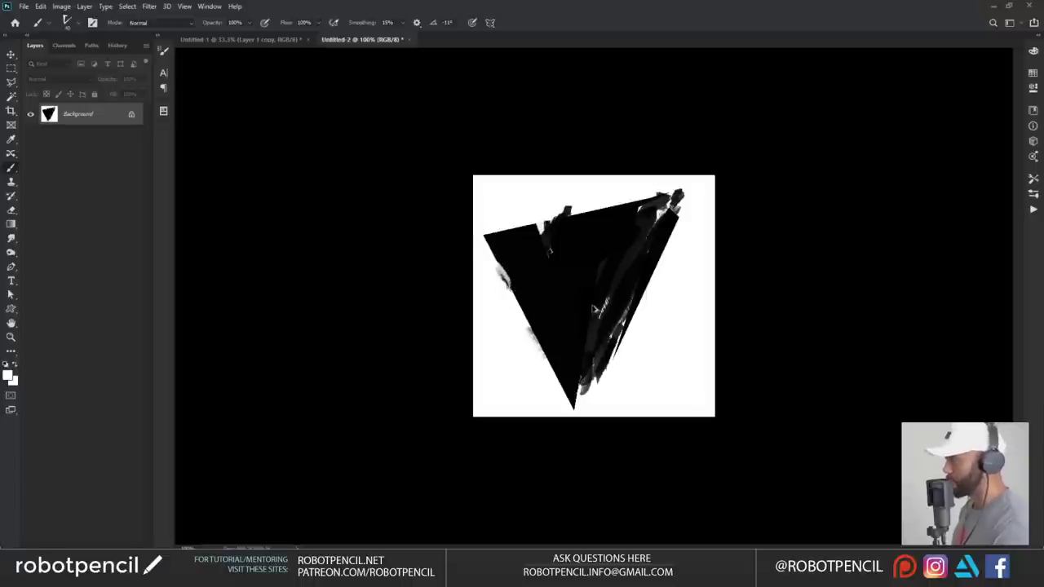
{"action": "key", "text": "ctrl+shift+z"}
{"action": "key", "text": "ctrl+z"}
{"action": "key", "text": "ctrl+z"}
{"action": "key", "text": "F2"}
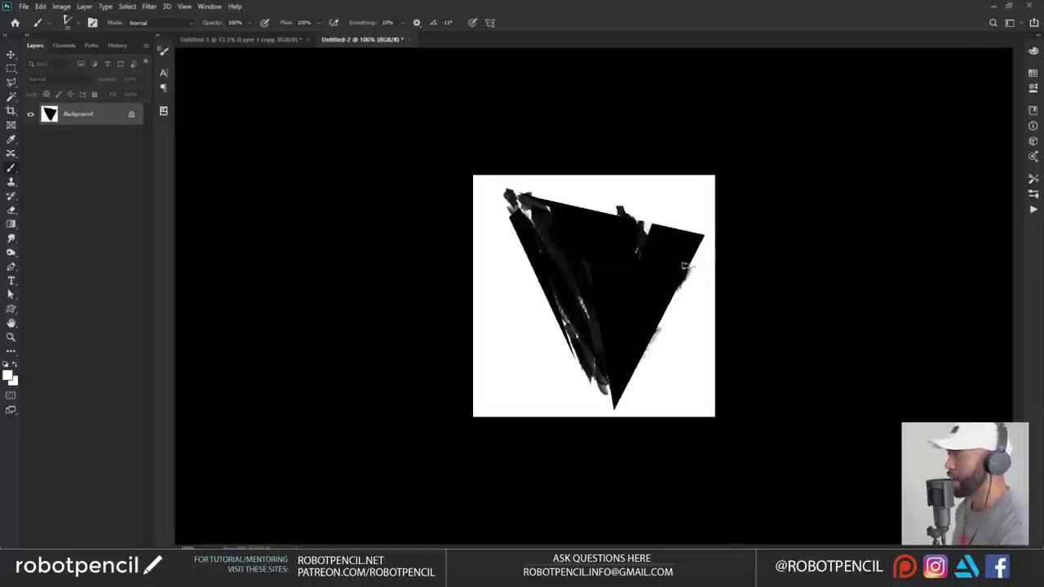
{"action": "left_click_drag", "start_coordinate": [686, 266], "coordinate": [674, 292]}
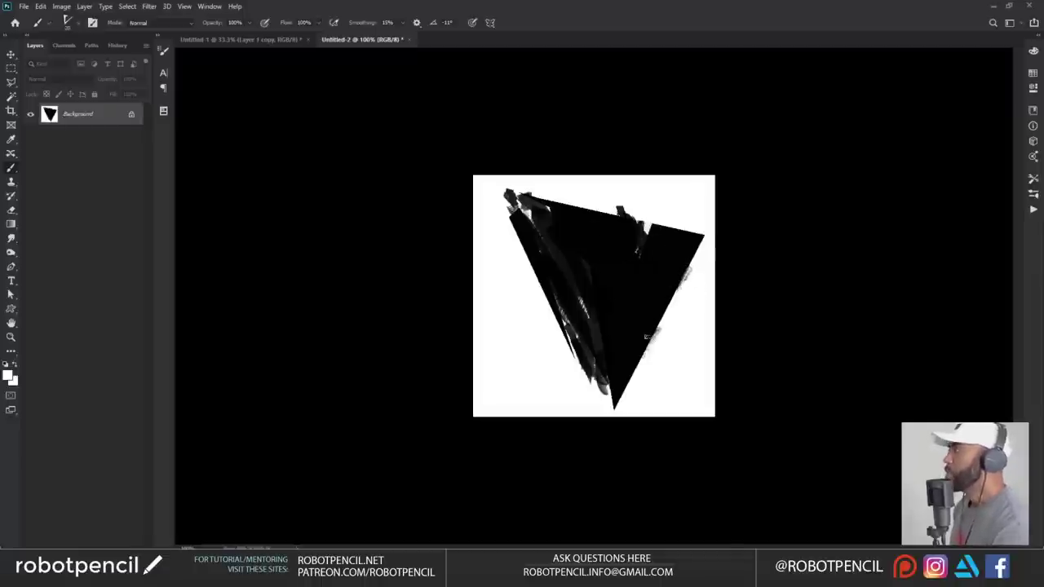
- Carve thin white streaks into the lower part of the shape's left edge, undoing the unwanted strokes
{"action": "left_click_drag", "start_coordinate": [521, 247], "coordinate": [566, 342]}
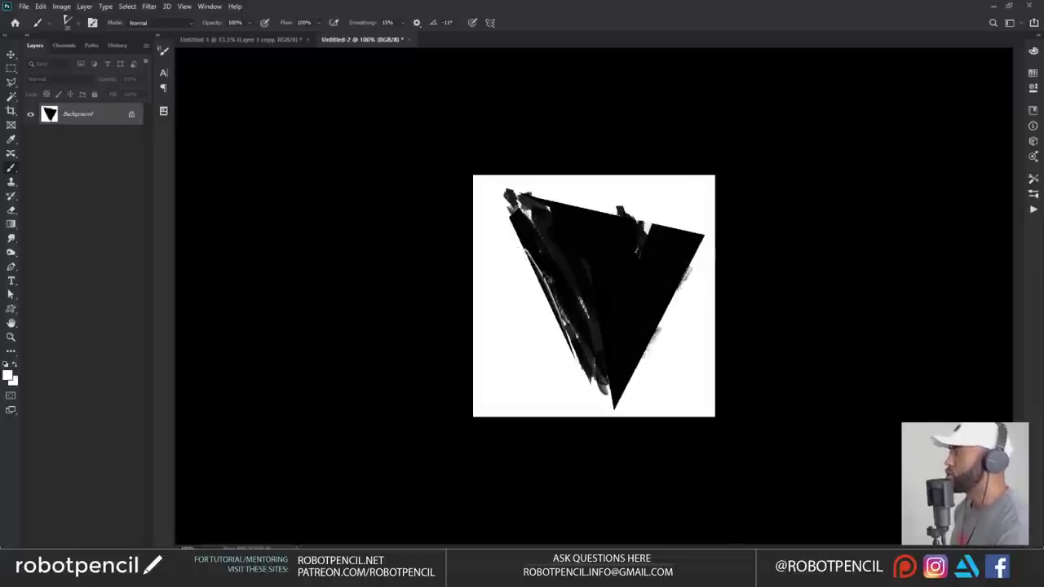
{"action": "key", "text": "ctrl+z"}
{"action": "left_click_drag", "start_coordinate": [534, 274], "coordinate": [566, 344]}
{"action": "key", "text": "ctrl+z"}
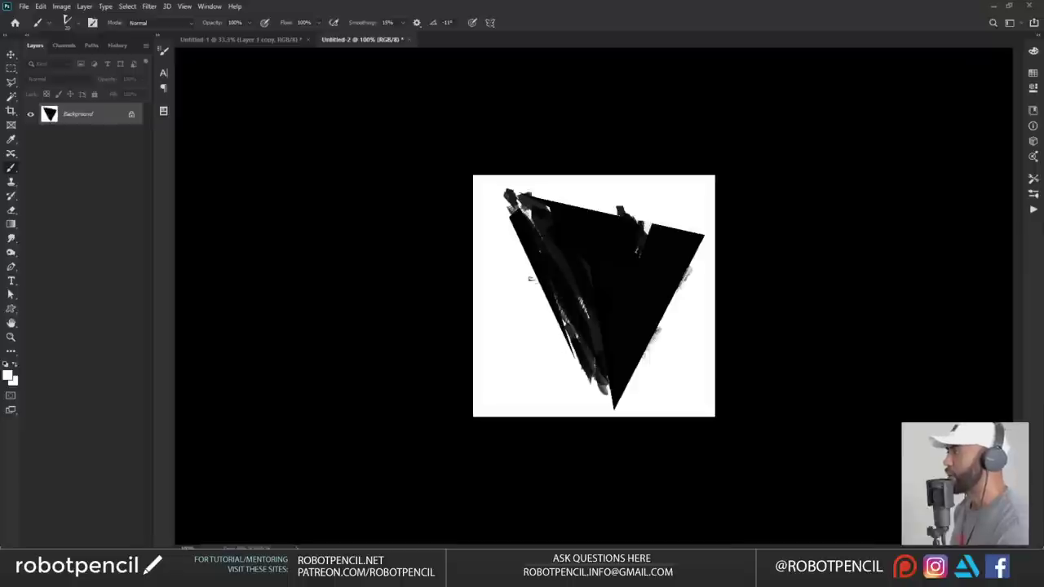
{"action": "left_click_drag", "start_coordinate": [535, 277], "coordinate": [564, 340]}
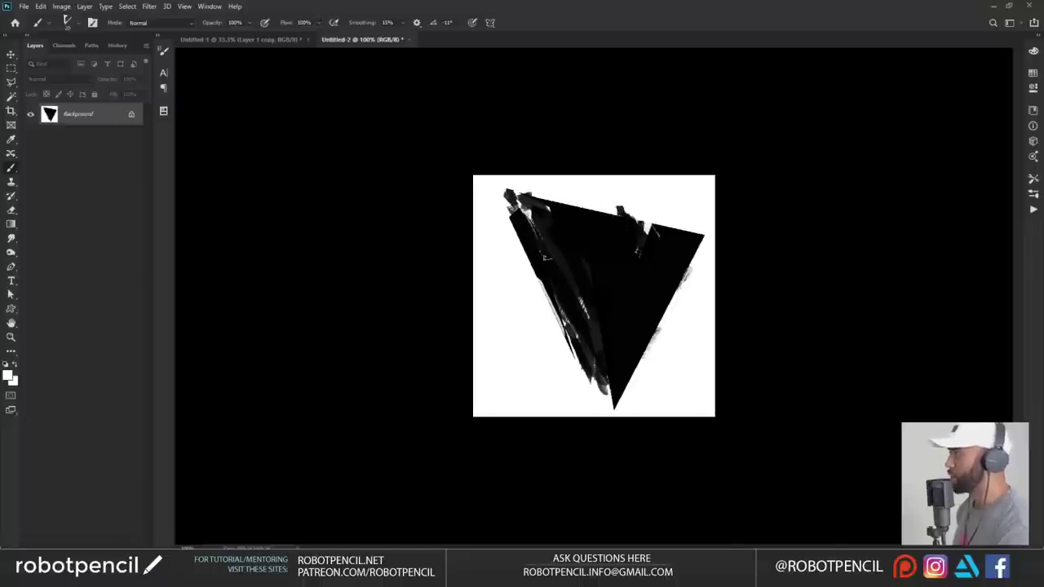
- Roughen the shape's upper-left corner and left edge with short black strokes, and select the whole canvas with a rectangular marquee
{"action": "key", "text": "x"}
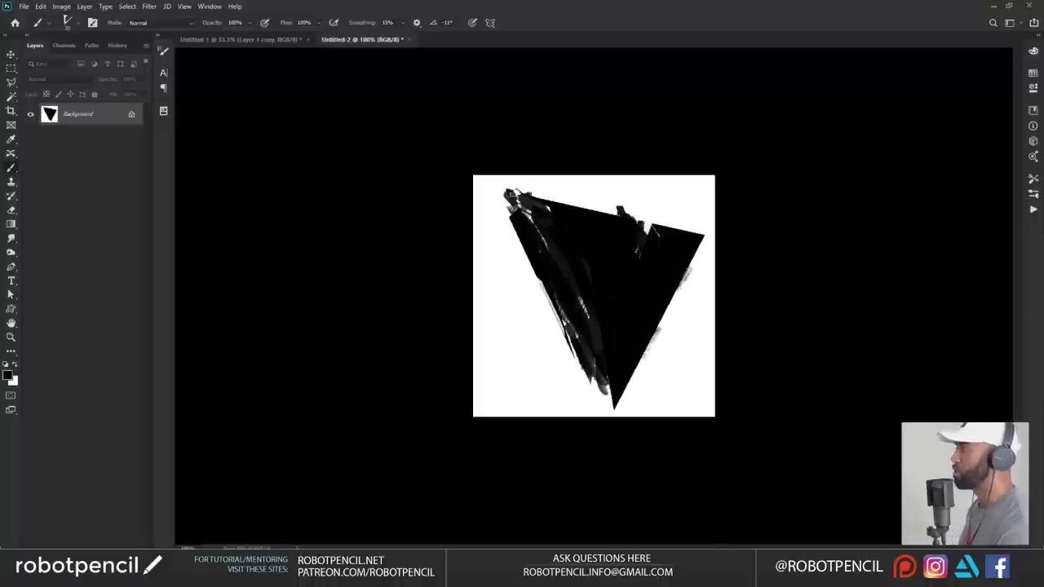
{"action": "left_click_drag", "start_coordinate": [511, 194], "coordinate": [503, 196]}
{"action": "left_click_drag", "start_coordinate": [512, 232], "coordinate": [517, 243]}
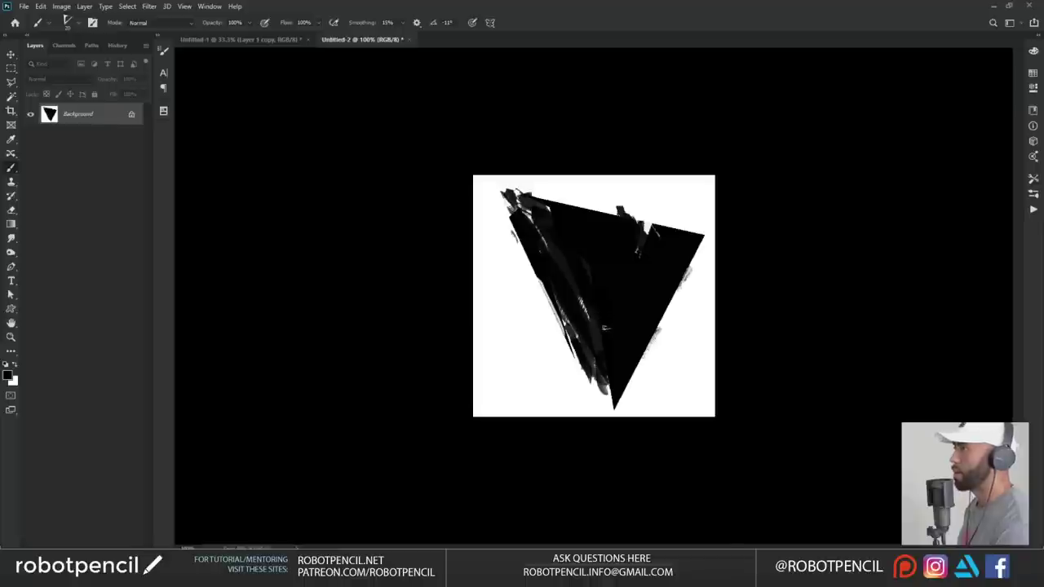
{"action": "key", "text": "m"}
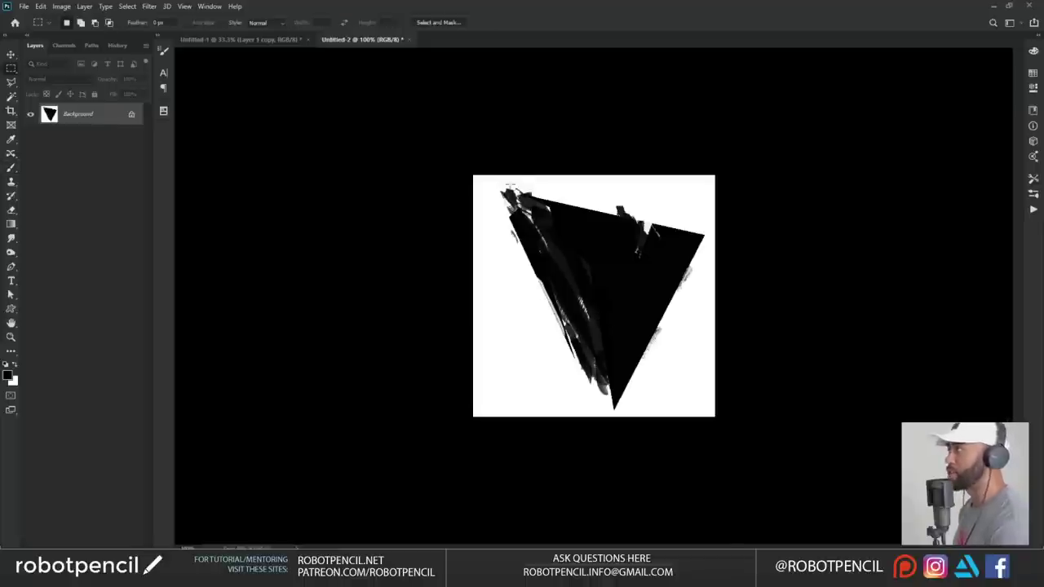
{"action": "left_click_drag", "start_coordinate": [454, 150], "coordinate": [774, 461]}
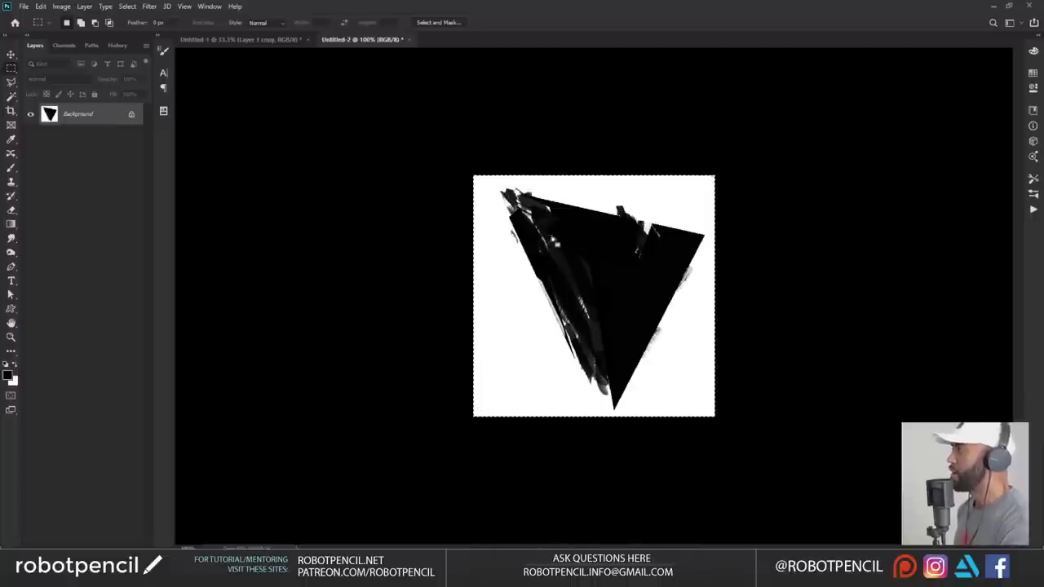
- Cut a white wedge into the middle of the triangle's upper edge and brush rough black strokes back into it
{"action": "key", "text": "b"}
{"action": "key", "text": "x"}
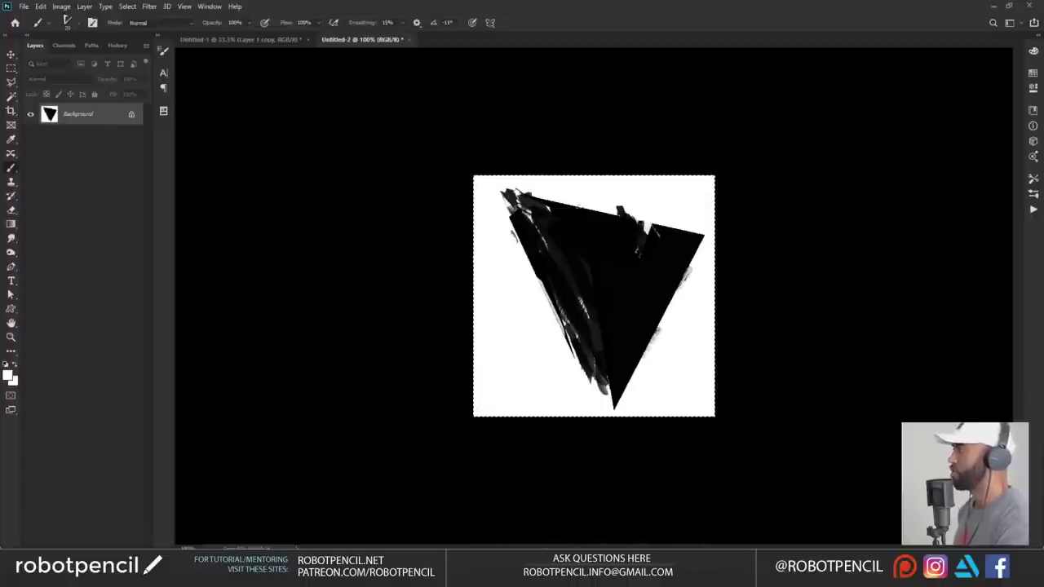
{"action": "left_click_drag", "start_coordinate": [578, 204], "coordinate": [612, 293]}
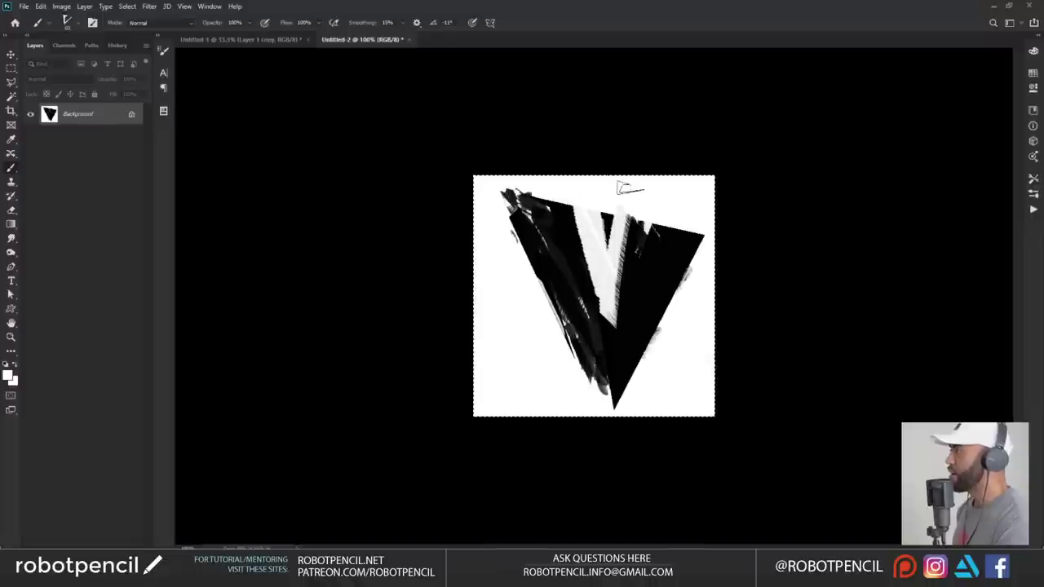
{"action": "key", "text": "x"}
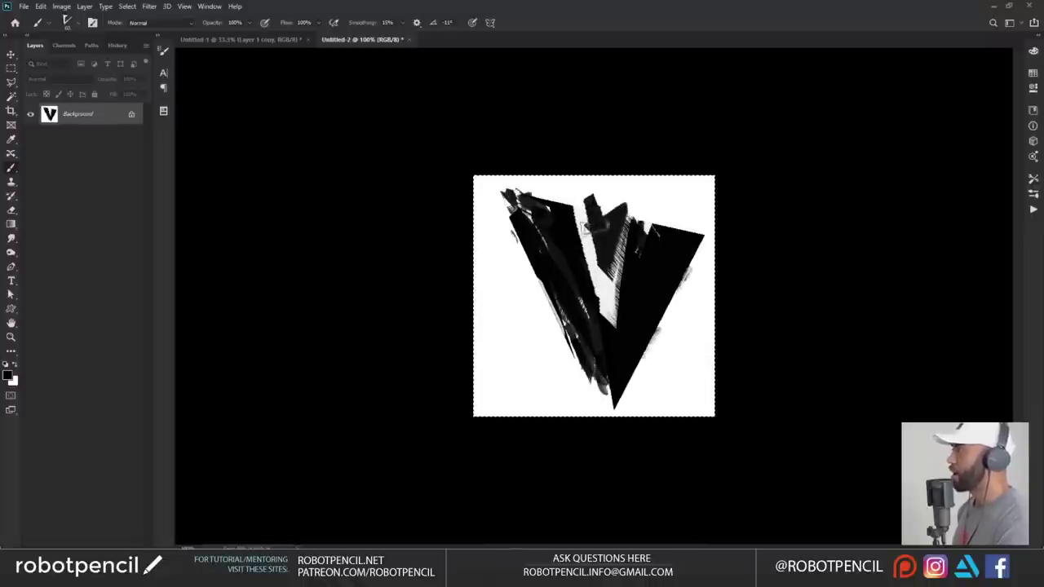
{"action": "left_click_drag", "start_coordinate": [608, 203], "coordinate": [626, 248]}
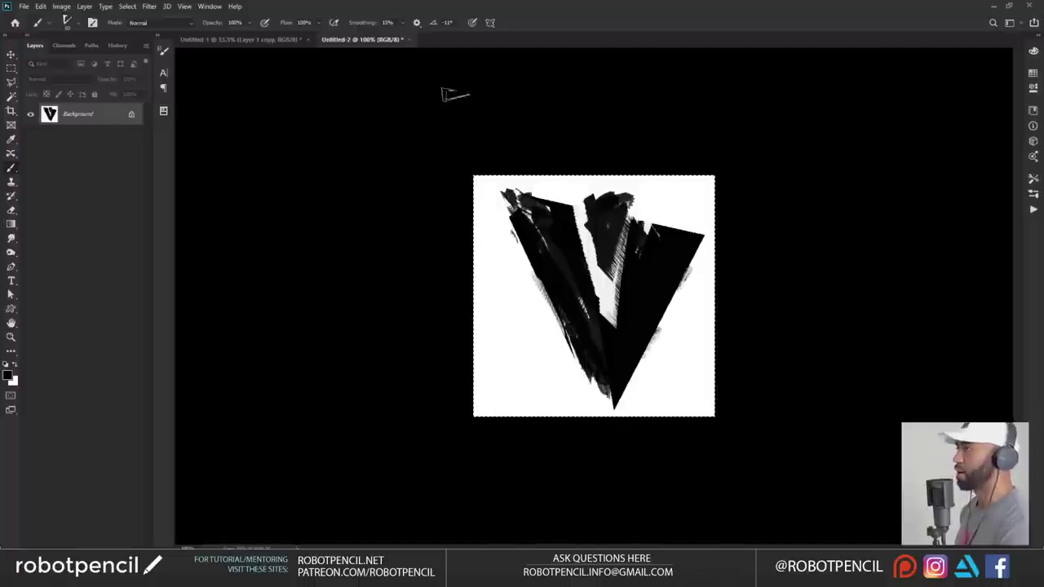
- Extend the black brushwork down toward the tip of the white notch in the Untitled-2 document
{"action": "left_click", "coordinate": [252, 40]}
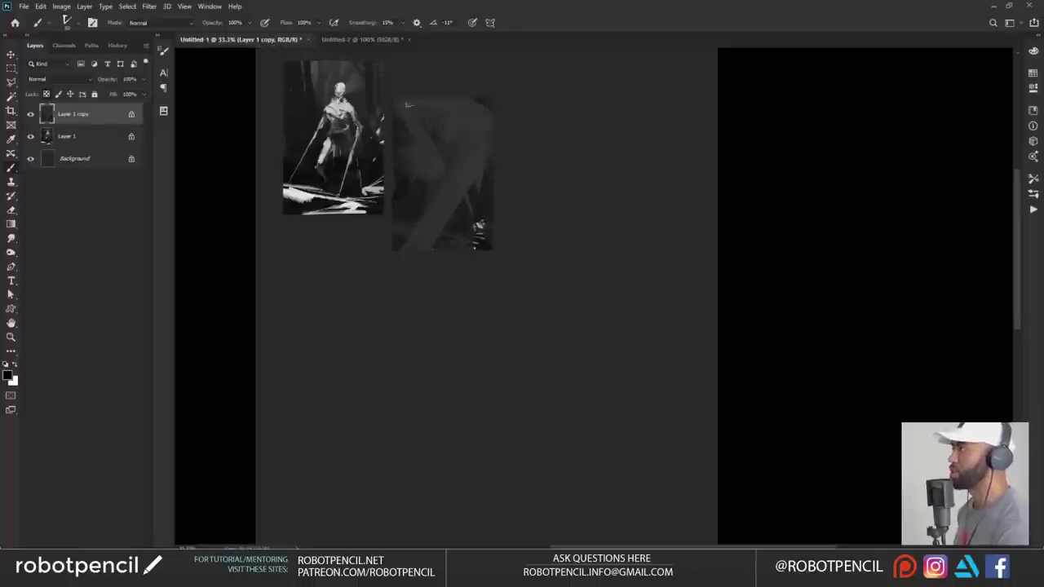
{"action": "left_click", "coordinate": [375, 40]}
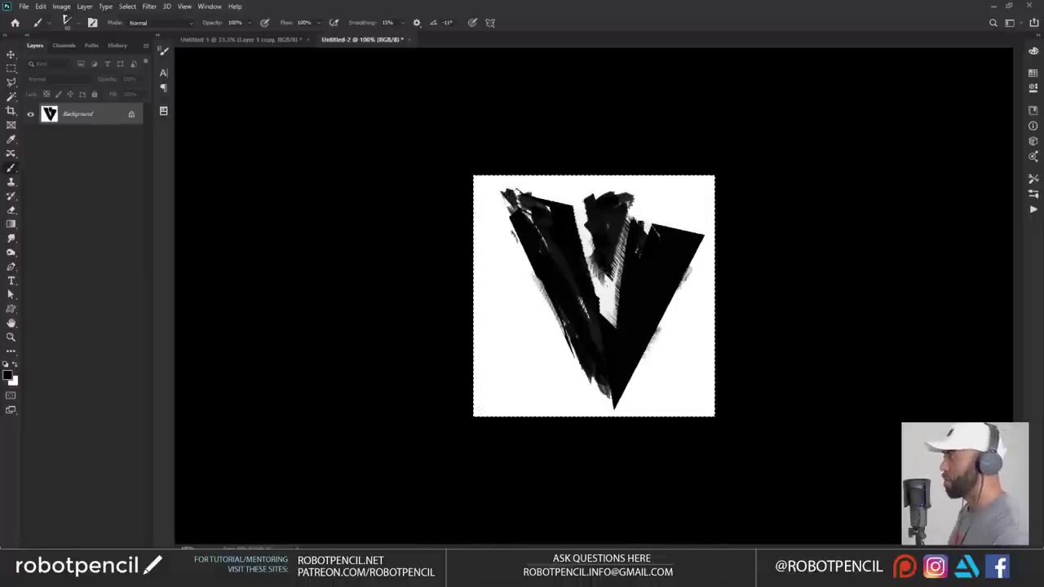
{"action": "left_click_drag", "start_coordinate": [604, 300], "coordinate": [608, 266]}
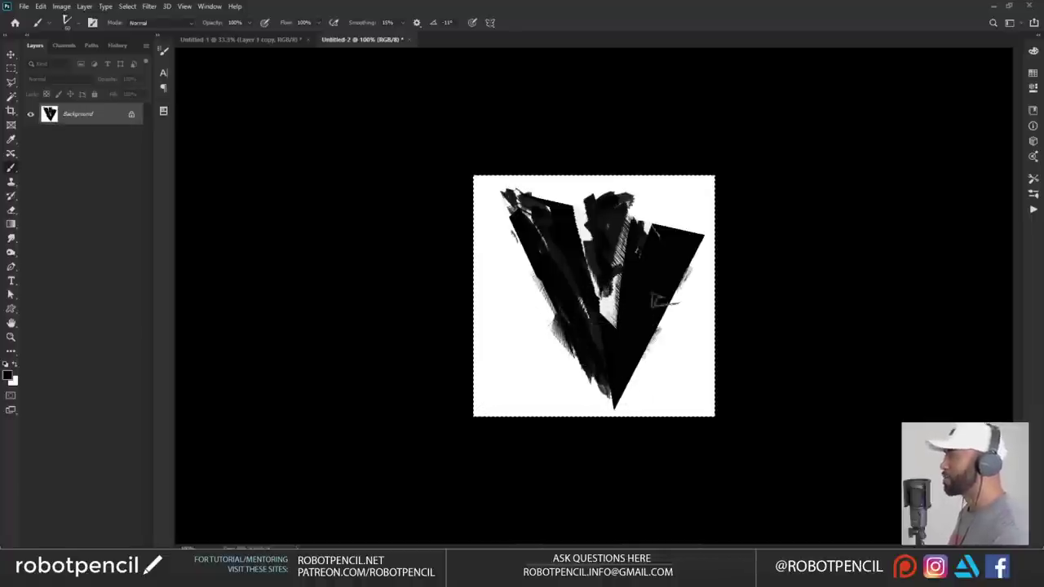
{"action": "key", "text": "e"}
{"action": "key", "text": "b"}
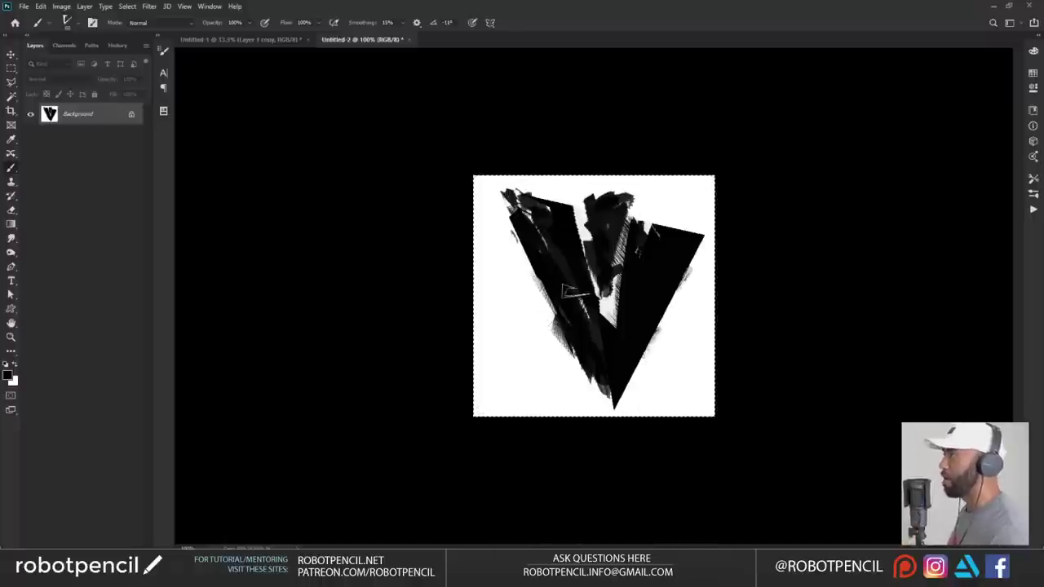
- Trim the shape's right side with white strokes, and undo the trial cut along its left edge
{"action": "key", "text": "x"}
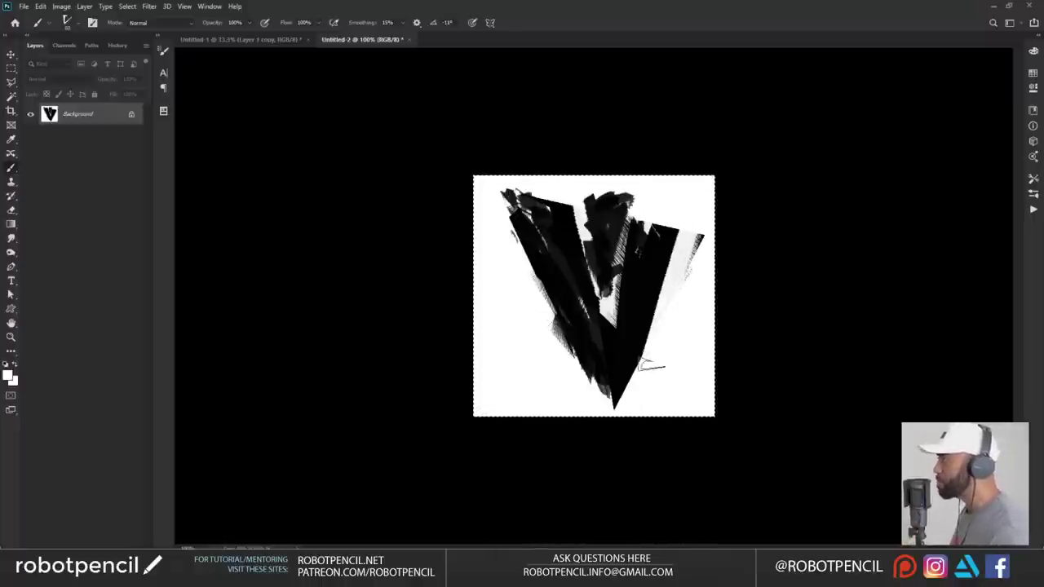
{"action": "left_click_drag", "start_coordinate": [652, 365], "coordinate": [648, 371]}
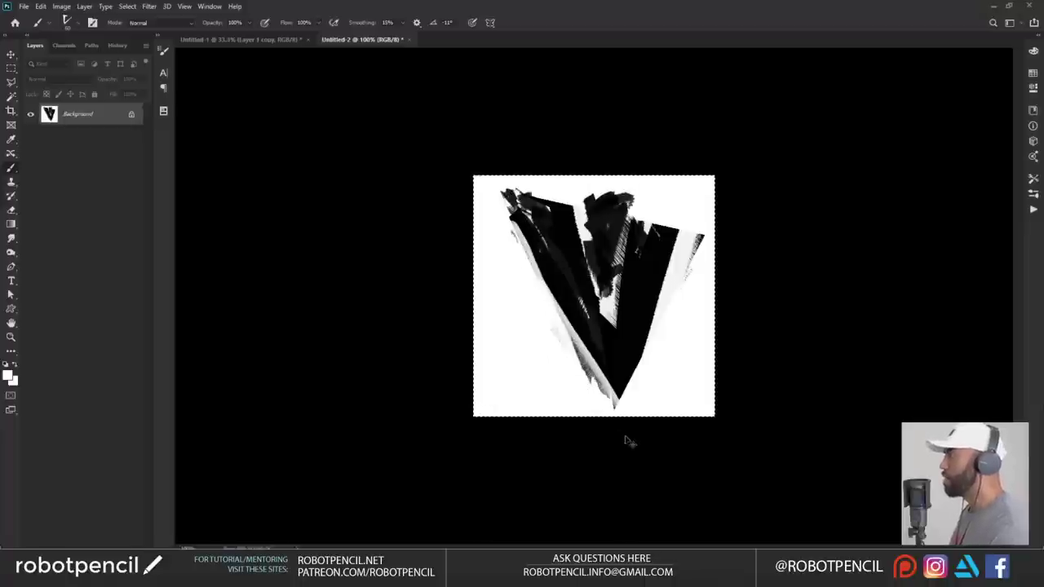
{"action": "key", "text": "ctrl+z"}
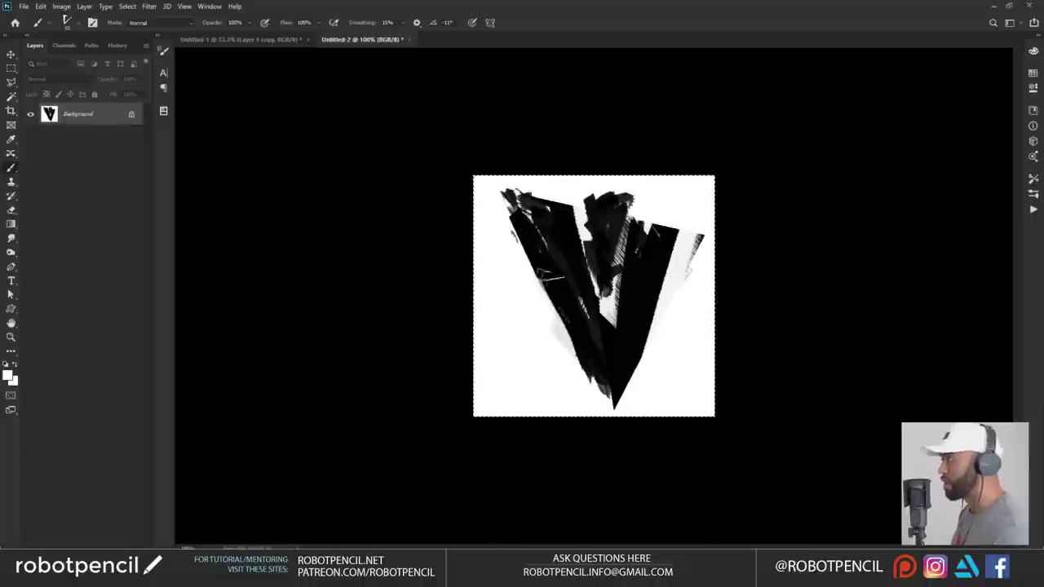
{"action": "key", "text": "ctrl+z"}
- Trim the shape's left edge down to the lower tip in white and paint out the stray marks at the upper right
{"action": "left_click_drag", "start_coordinate": [517, 241], "coordinate": [613, 411]}
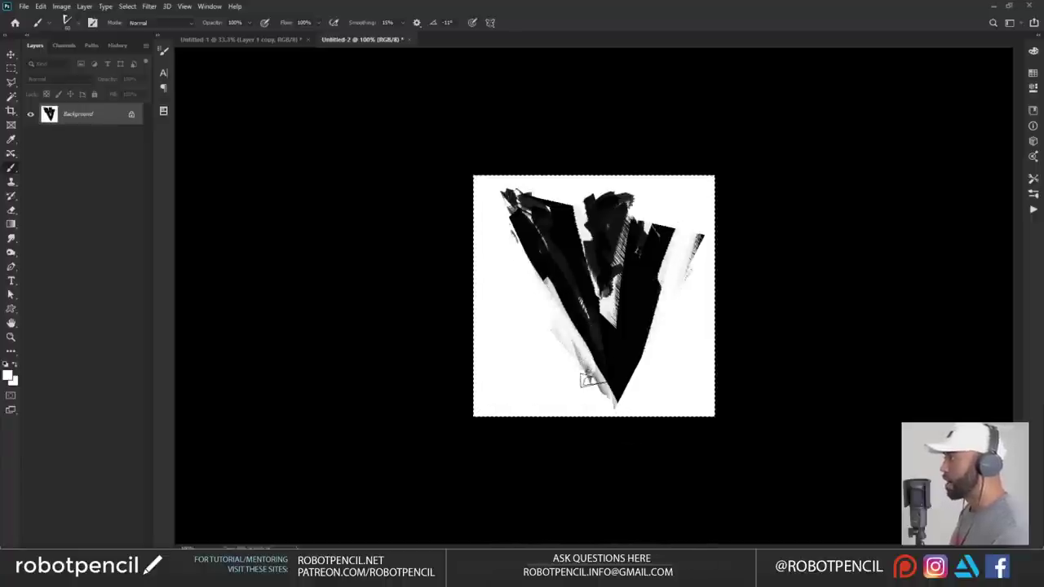
{"action": "left_click_drag", "start_coordinate": [590, 380], "coordinate": [557, 317]}
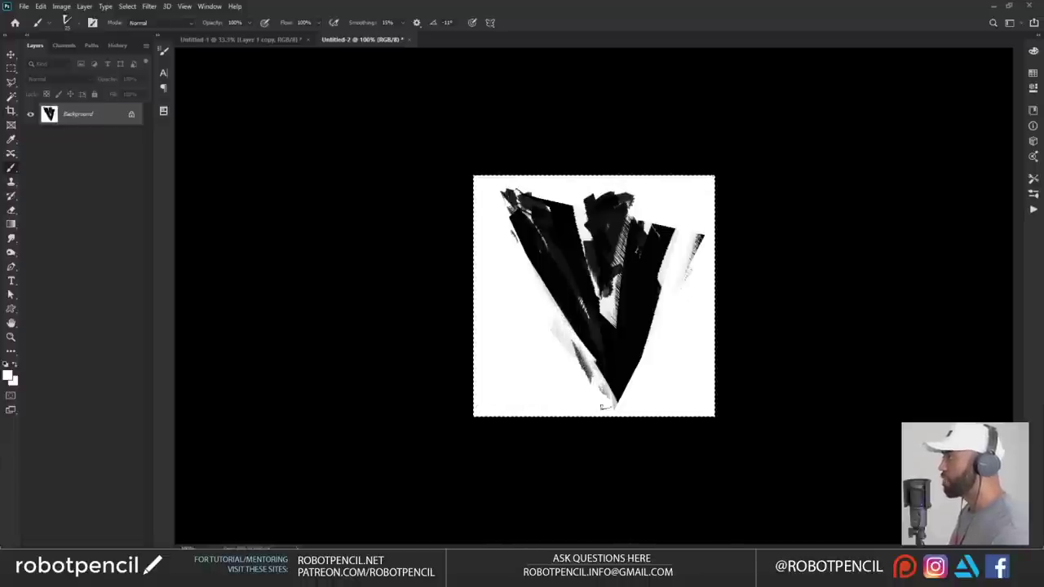
{"action": "left_click_drag", "start_coordinate": [683, 280], "coordinate": [706, 228]}
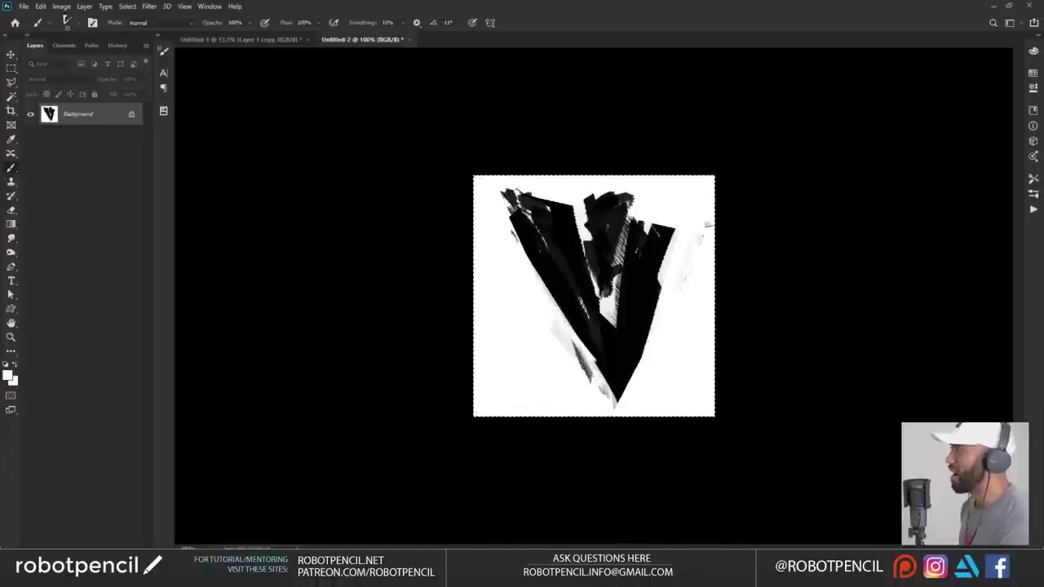
{"action": "left_click_drag", "start_coordinate": [548, 351], "coordinate": [547, 328]}
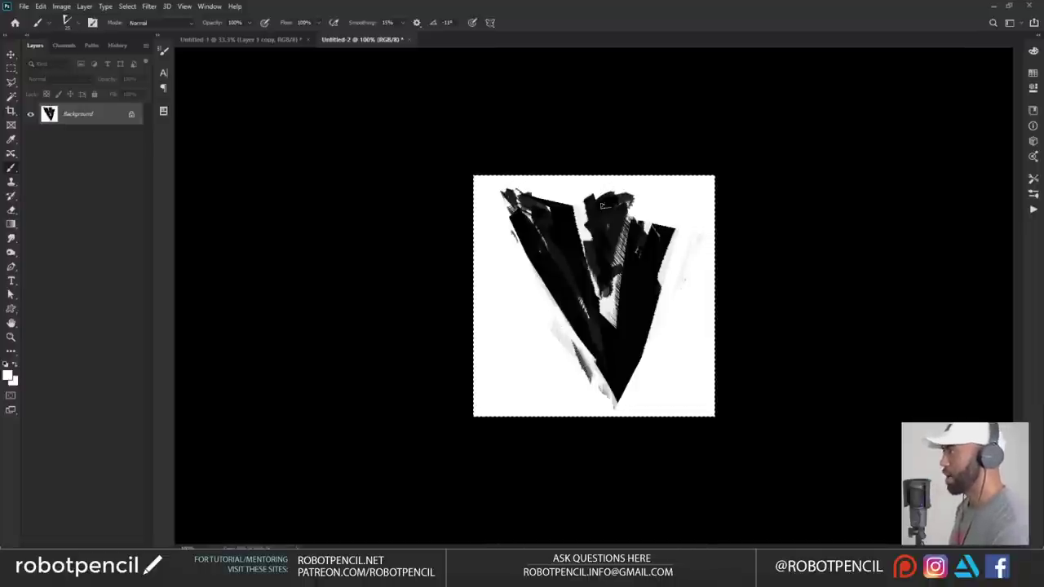
- Define a new brush preset from the selected artwork, keeping the suggested name
{"action": "key", "text": "ctrl+alt+b"}
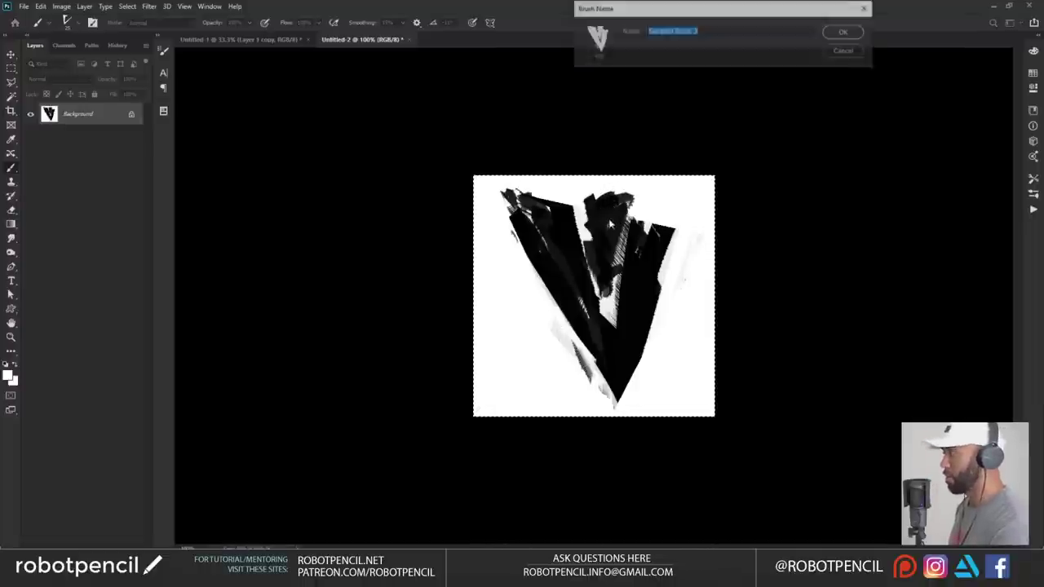
{"action": "left_click", "coordinate": [843, 38]}
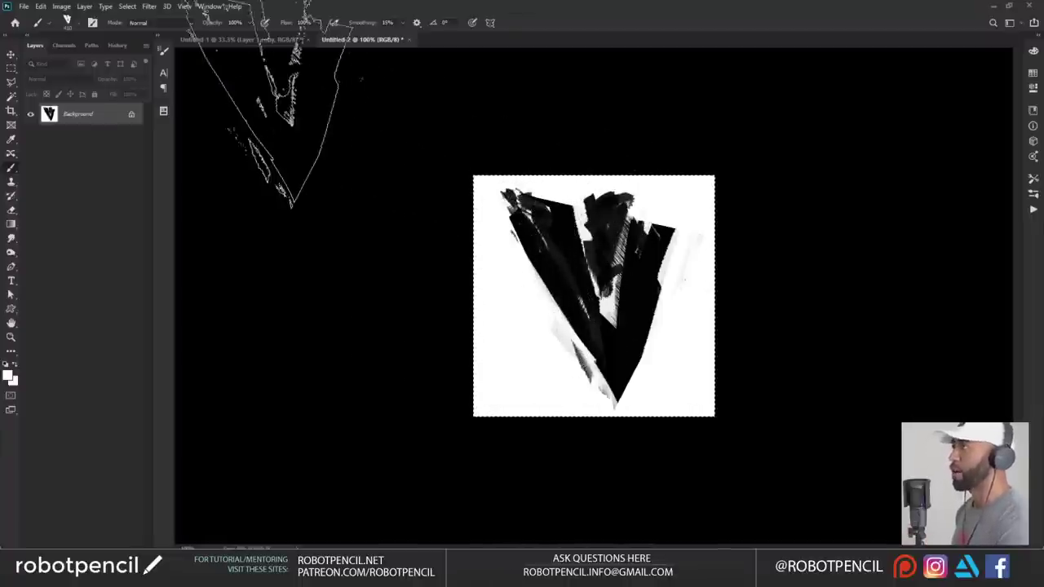
{"action": "left_click", "coordinate": [289, 41]}
{"action": "left_click", "coordinate": [346, 42]}
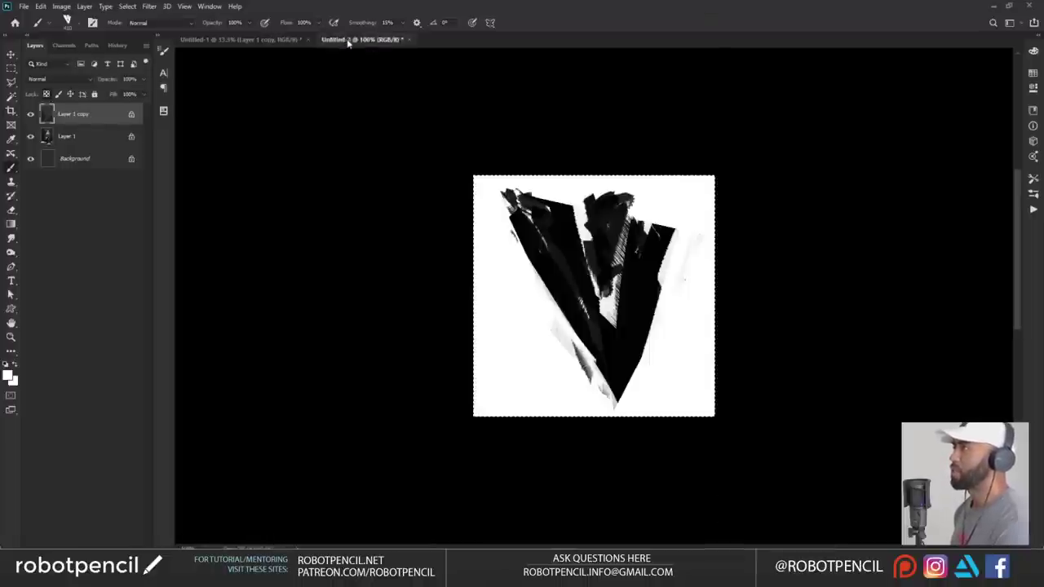
- Add a new layer above the brush artwork and fill it with white
{"action": "key", "text": "ctrl+alt+shift+n"}
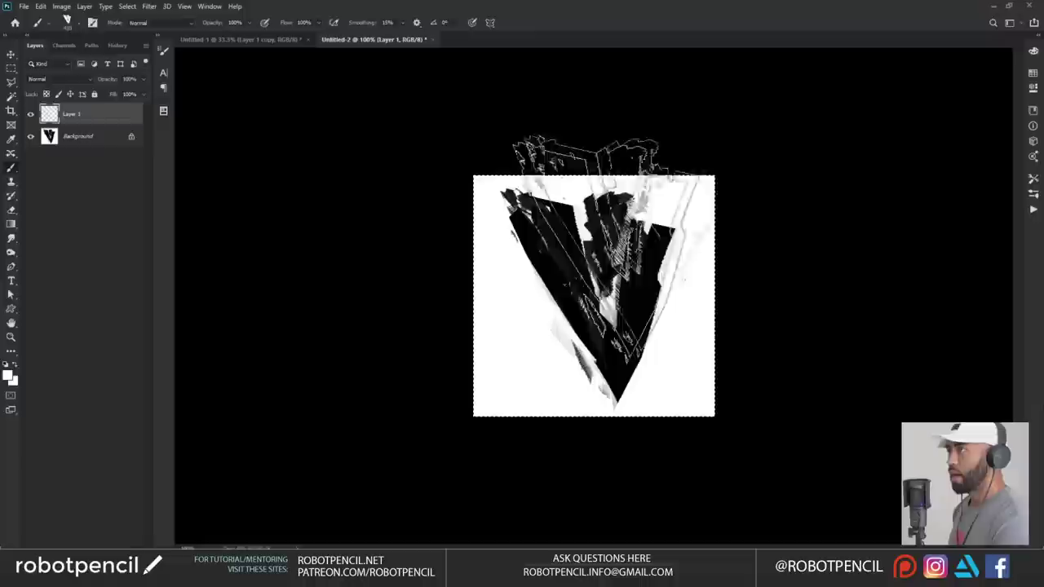
{"action": "key", "text": "g"}
{"action": "key", "text": "d"}
{"action": "key", "text": "x"}
{"action": "key", "text": "shift+g"}
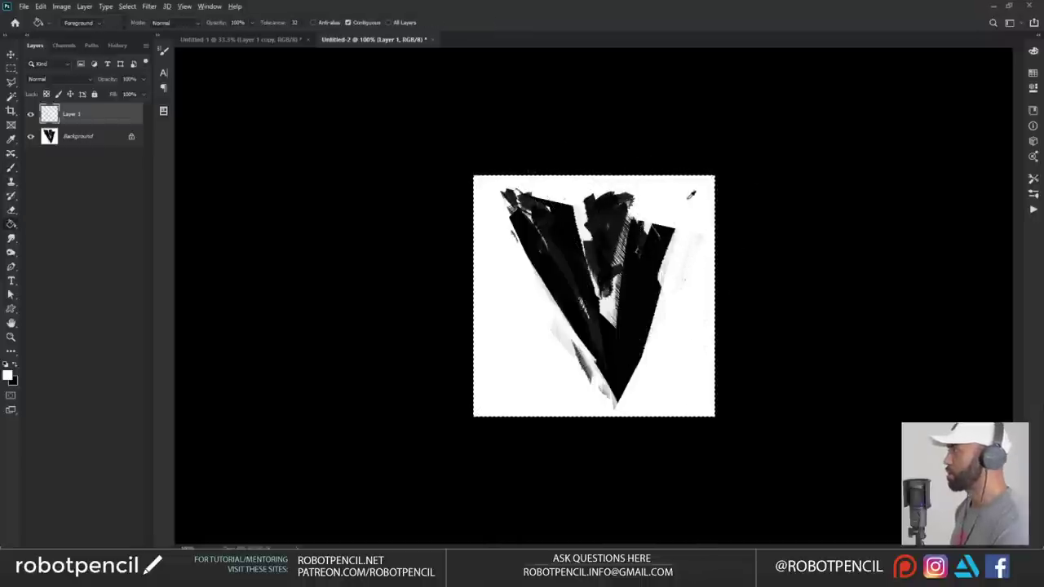
{"action": "left_click", "coordinate": [640, 296]}
- Reduce the new brush to 70 px and move its preset one place earlier among the ungrouped brushes
{"action": "key", "text": "b"}
{"action": "key", "text": "bracketleft"}
{"action": "key", "text": "bracketleft"}
{"action": "key", "text": "bracketleft"}
{"action": "key", "text": "bracketleft"}
{"action": "key", "text": "bracketleft"}
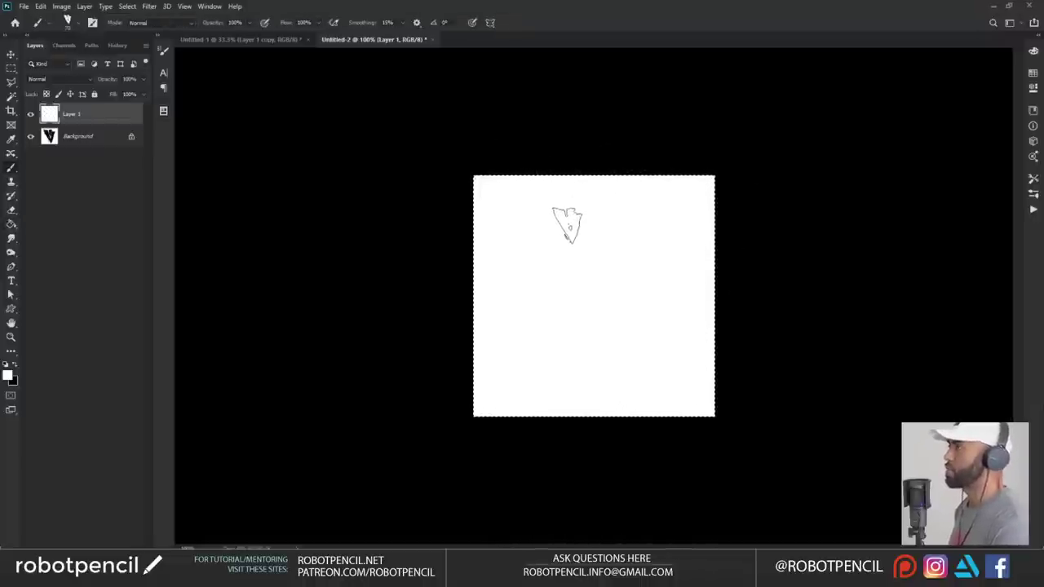
{"action": "right_click", "coordinate": [547, 274]}
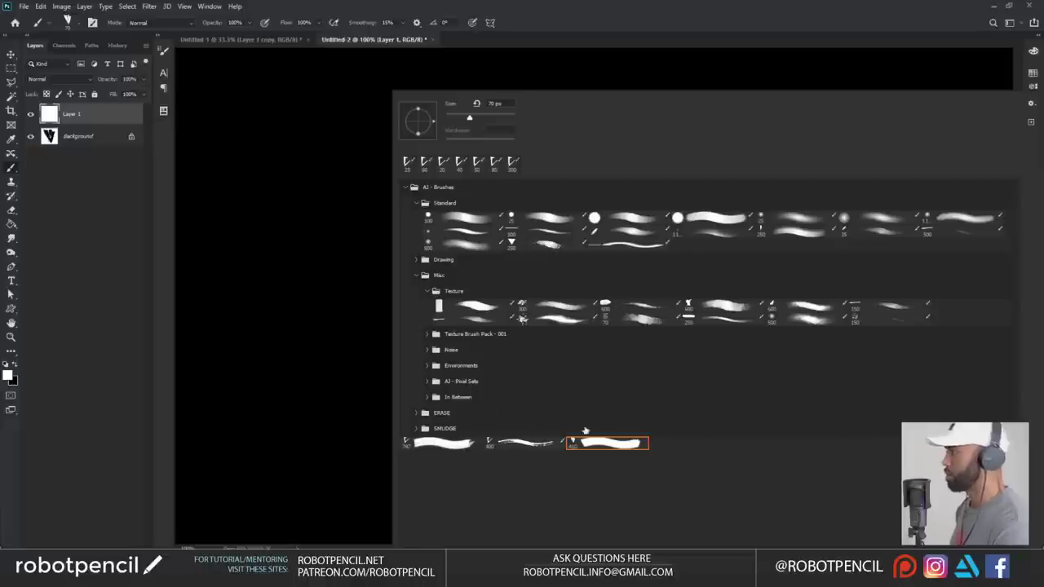
{"action": "left_click_drag", "start_coordinate": [584, 432], "coordinate": [498, 434]}
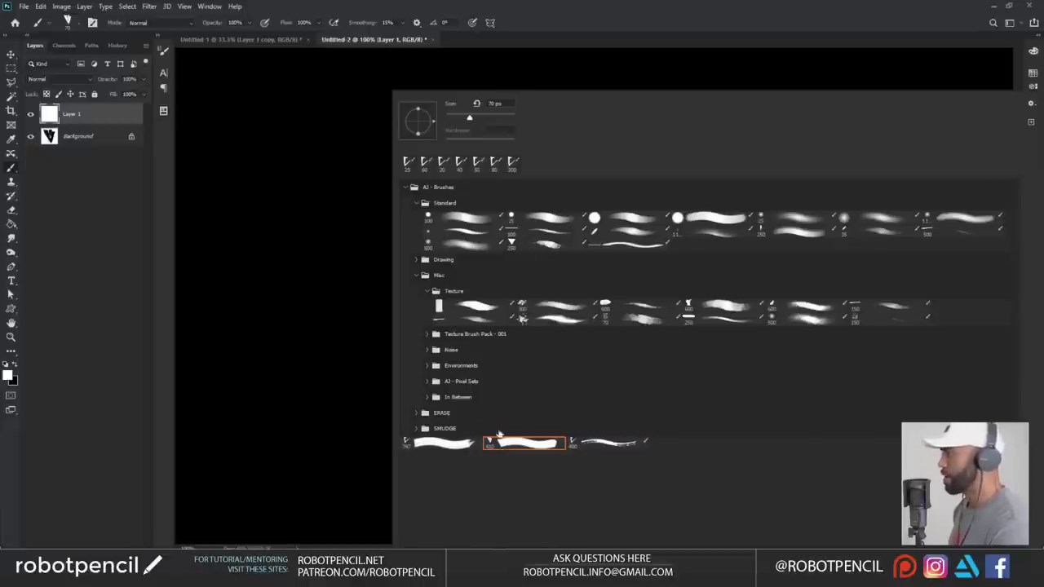
{"action": "left_click", "coordinate": [276, 339]}
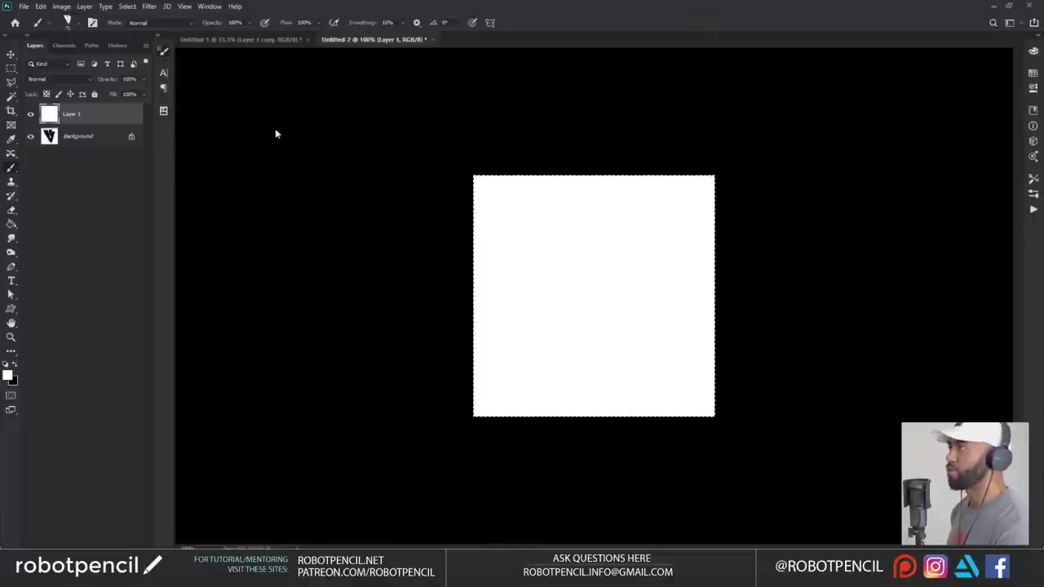
- Turn on Shape Dynamics with size controlled by Pen Pressure, and set the brush tip's spacing to 5%
{"action": "key", "text": "F5"}
{"action": "left_click", "coordinate": [211, 93]}
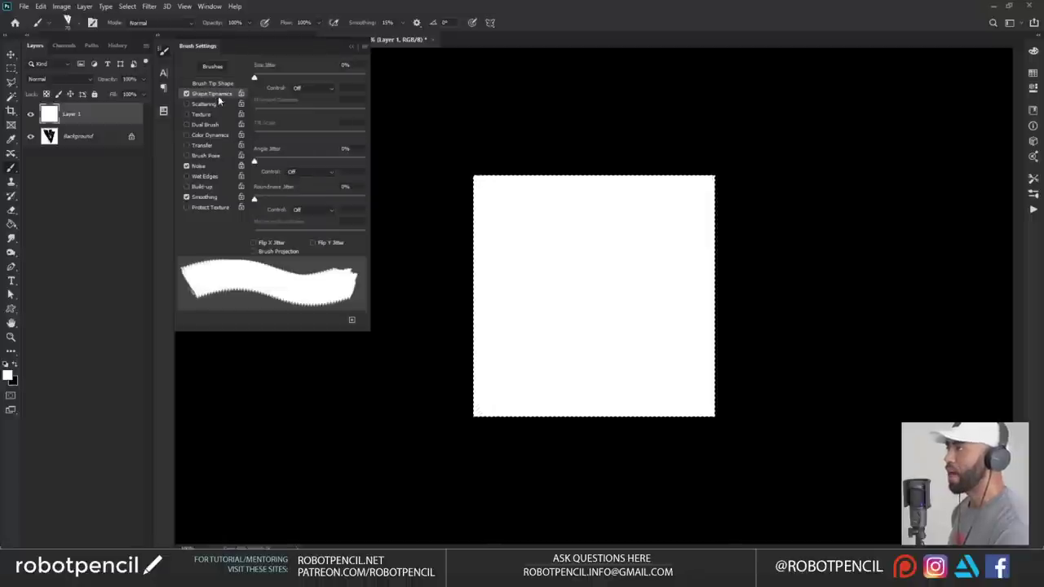
{"action": "left_click", "coordinate": [314, 87]}
{"action": "left_click", "coordinate": [295, 122]}
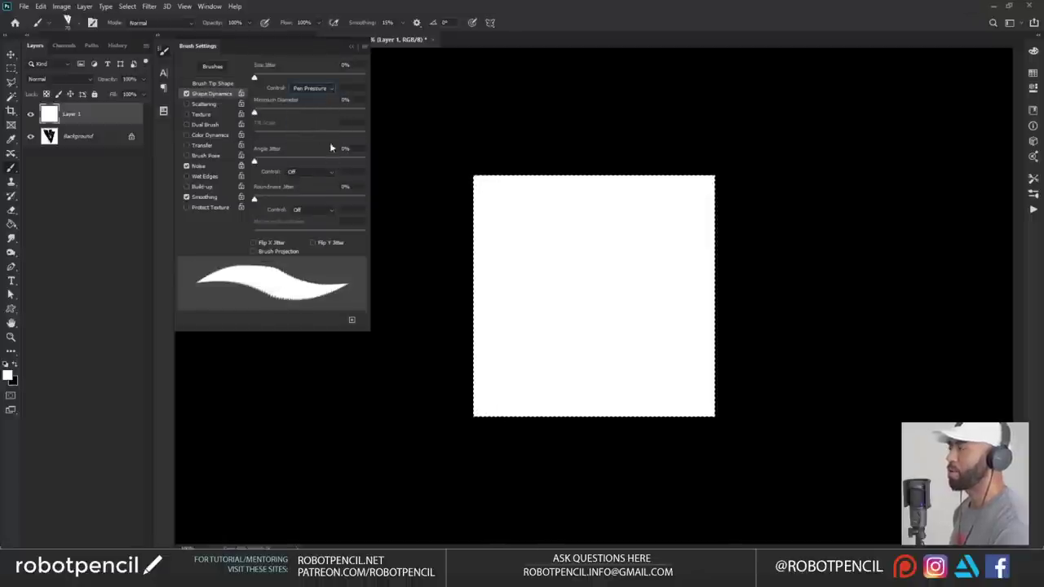
{"action": "left_click", "coordinate": [214, 83]}
{"action": "double_click", "coordinate": [347, 218]}
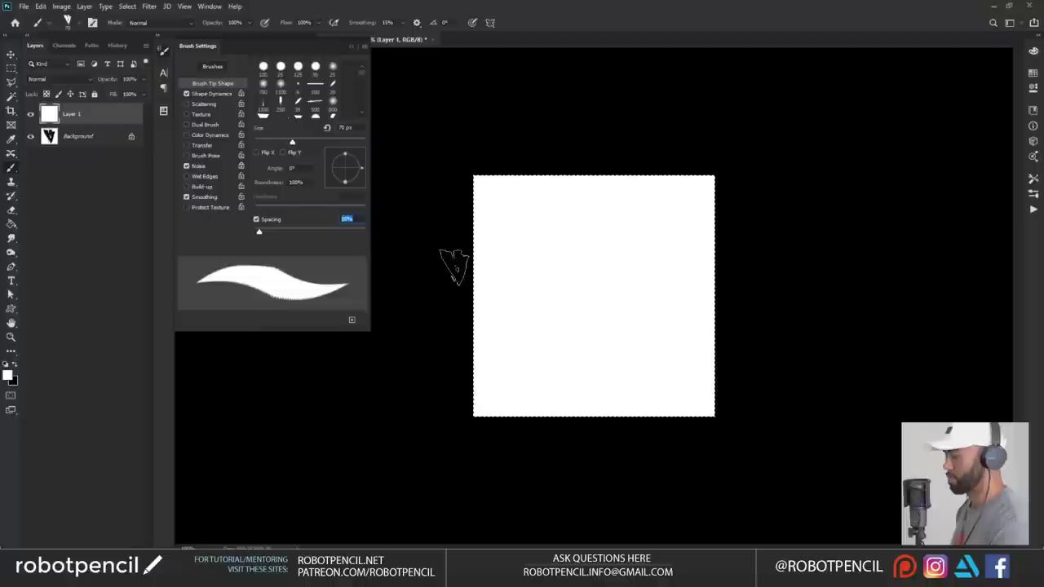
{"action": "type", "text": "5"}
{"action": "key", "text": "Return"}
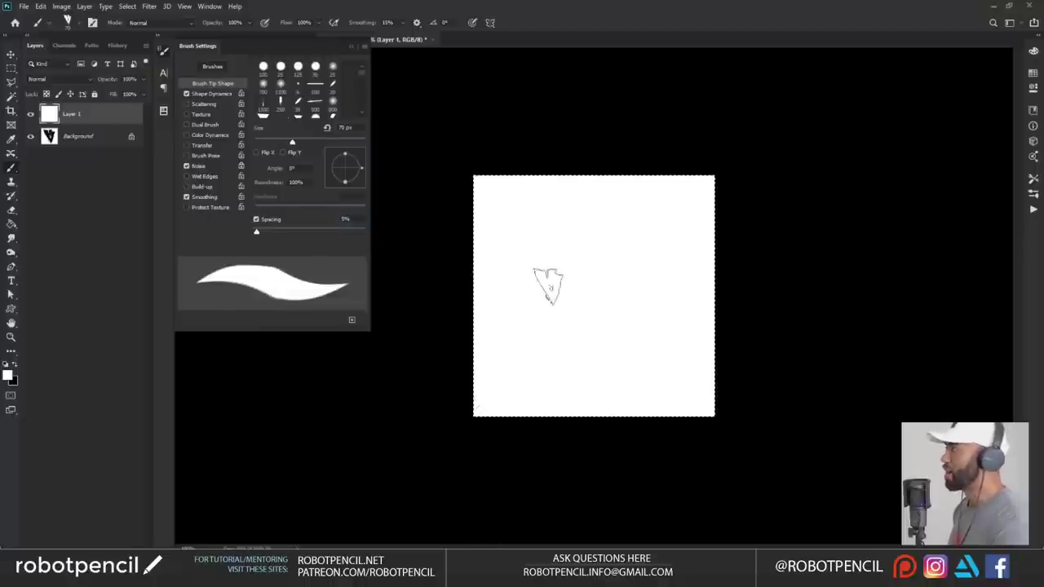
- Deselect the canvas and paint a winding black test stroke on the white layer with the brush at 45 px
{"action": "key", "text": "ctrl+d"}
{"action": "key", "text": "ctrl+space"}
{"action": "left_click", "coordinate": [604, 227], "text": "ctrl"}
{"action": "key", "text": "x"}
{"action": "mouse_move", "coordinate": [625, 150]}
{"action": "left_mouse_down"}
{"action": "mouse_move", "coordinate": [532, 203]}
{"action": "mouse_move", "coordinate": [581, 257]}
{"action": "left_mouse_up"}
{"action": "key", "text": "ctrl+z"}
{"action": "key", "text": "bracketleft"}
{"action": "key", "text": "bracketleft"}
{"action": "key", "text": "bracketleft"}
{"action": "mouse_move", "coordinate": [669, 108]}
{"action": "left_mouse_down"}
{"action": "mouse_move", "coordinate": [484, 235]}
{"action": "mouse_move", "coordinate": [605, 323]}
{"action": "left_mouse_up"}
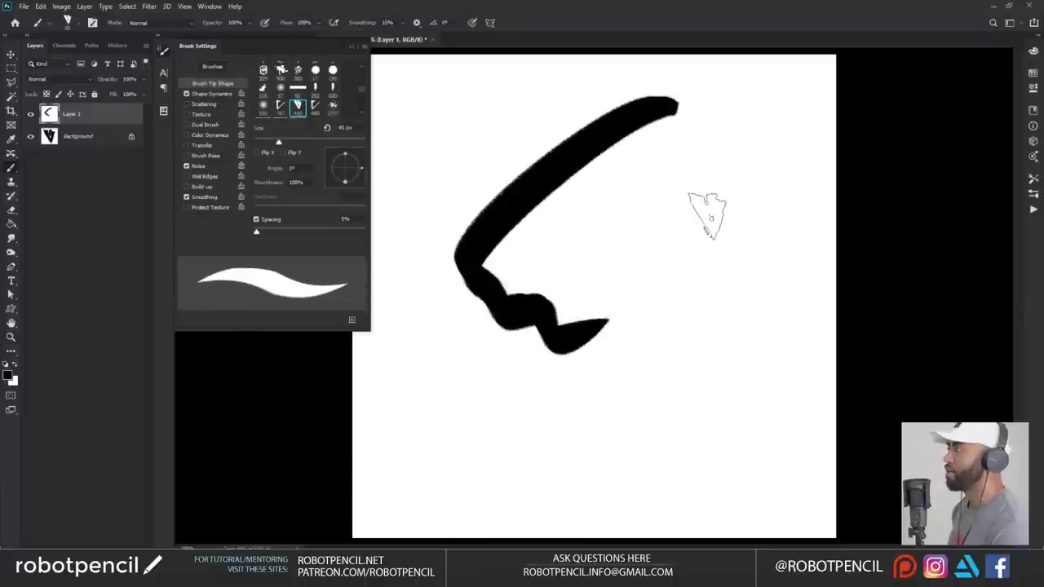
- Paint a second diagonal test stroke and a horizontal one below it, undoing and redoing the last stroke to compare
{"action": "mouse_move", "coordinate": [657, 149]}
{"action": "left_mouse_down"}
{"action": "mouse_move", "coordinate": [442, 300]}
{"action": "mouse_move", "coordinate": [451, 357]}
{"action": "left_mouse_up"}
{"action": "left_click_drag", "start_coordinate": [422, 326], "coordinate": [616, 367]}
{"action": "key", "text": "ctrl+z"}
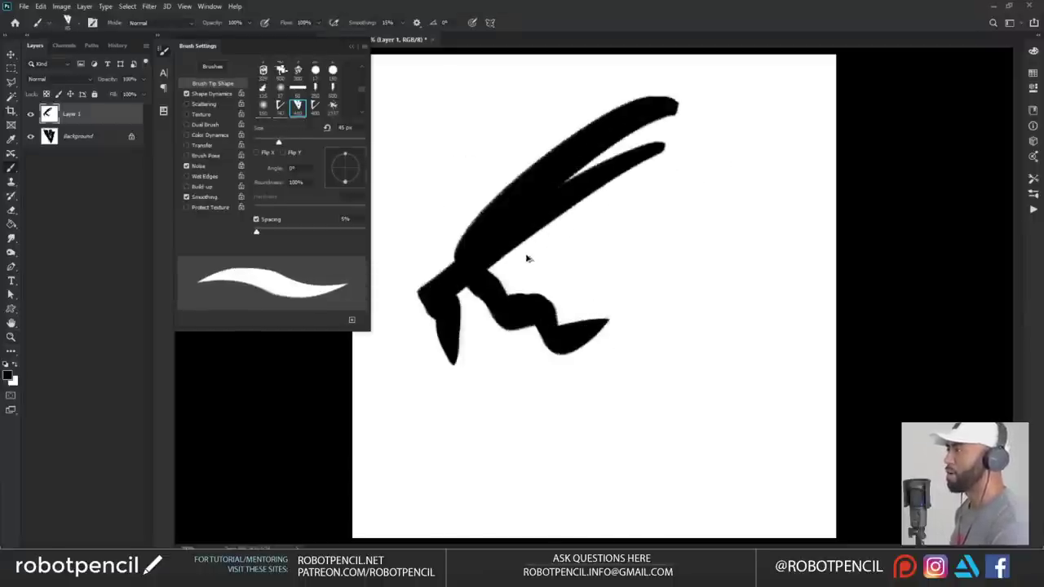
{"action": "key", "text": "ctrl+shift+z"}
{"action": "key", "text": "ctrl+z"}
{"action": "key", "text": "ctrl+shift+z"}
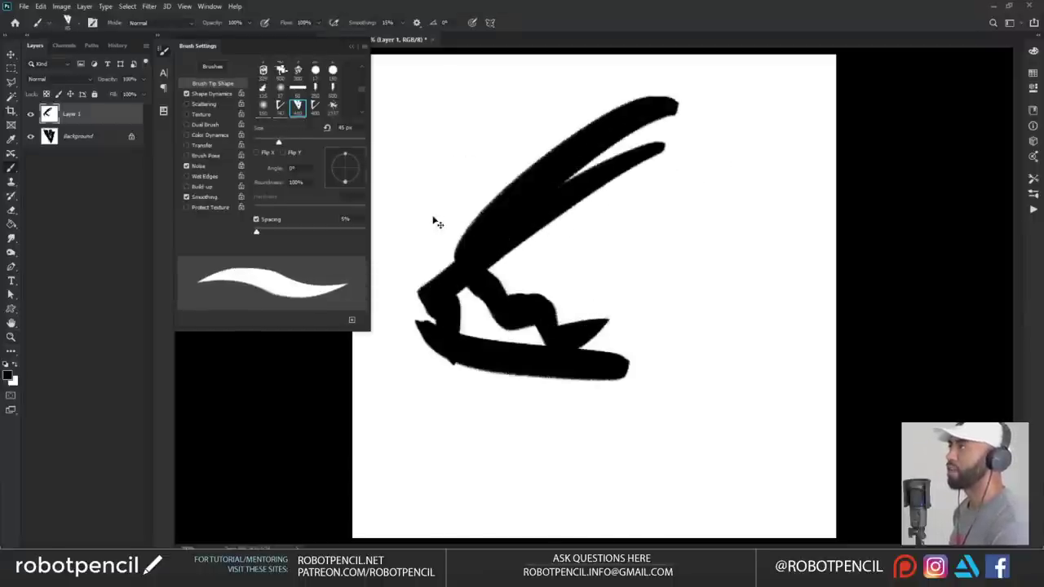
- Undo the black test strokes to clear the white layer
{"action": "key", "text": "ctrl+z"}
{"action": "key", "text": "ctrl+z"}
{"action": "key", "text": "ctrl+z"}
{"action": "key", "text": "ctrl+z"}
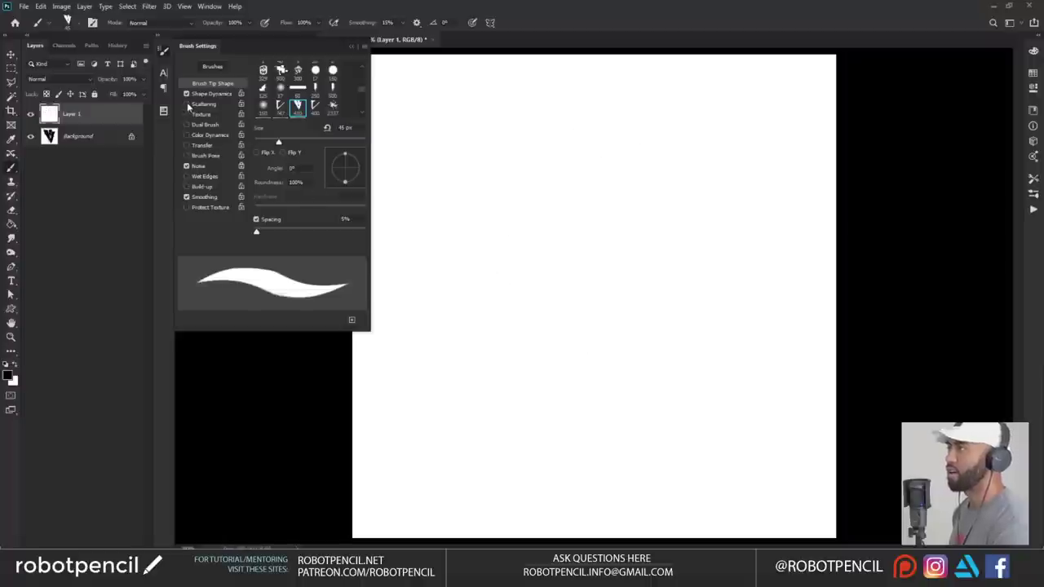
- Turn on the brush's Texture with the plain dark grey pattern and place one test dab on the canvas
{"action": "left_click", "coordinate": [201, 115]}
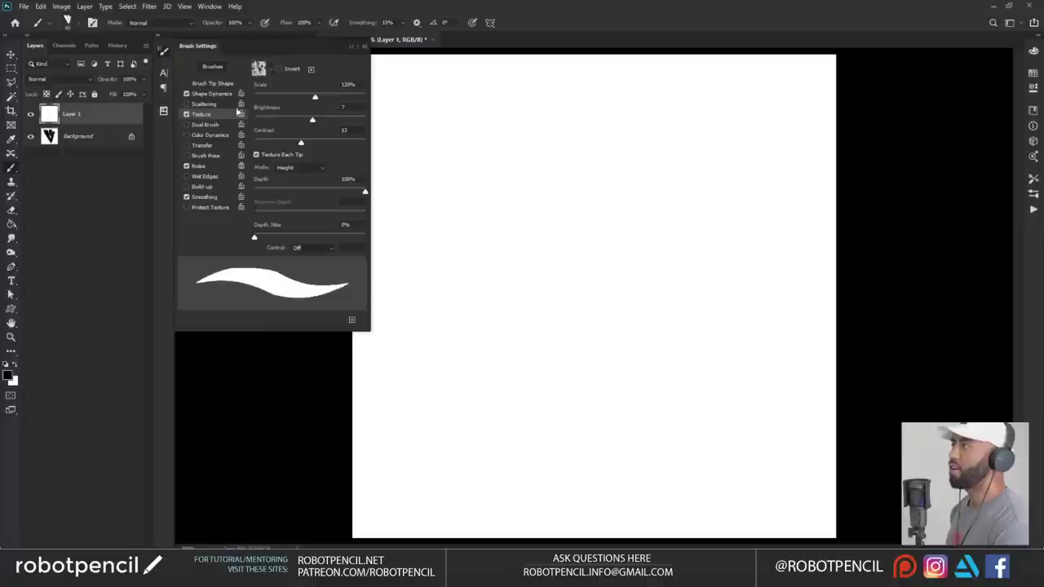
{"action": "left_click", "coordinate": [269, 75]}
{"action": "left_click", "coordinate": [275, 146]}
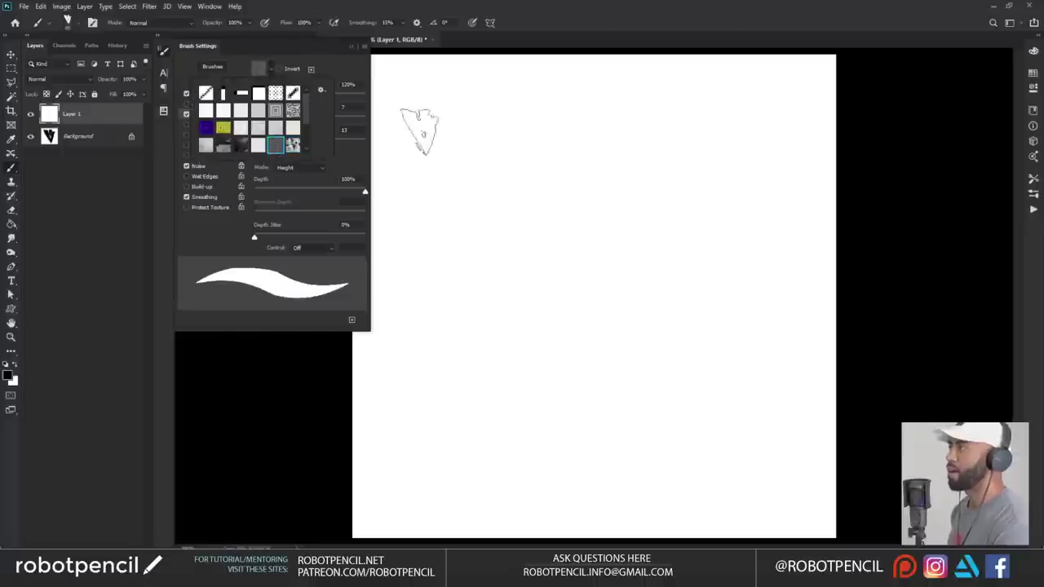
{"action": "left_click", "coordinate": [617, 160]}
- Try the Color Dodge and Color Burn texture modes and settle on Linear Burn
{"action": "left_click", "coordinate": [287, 169]}
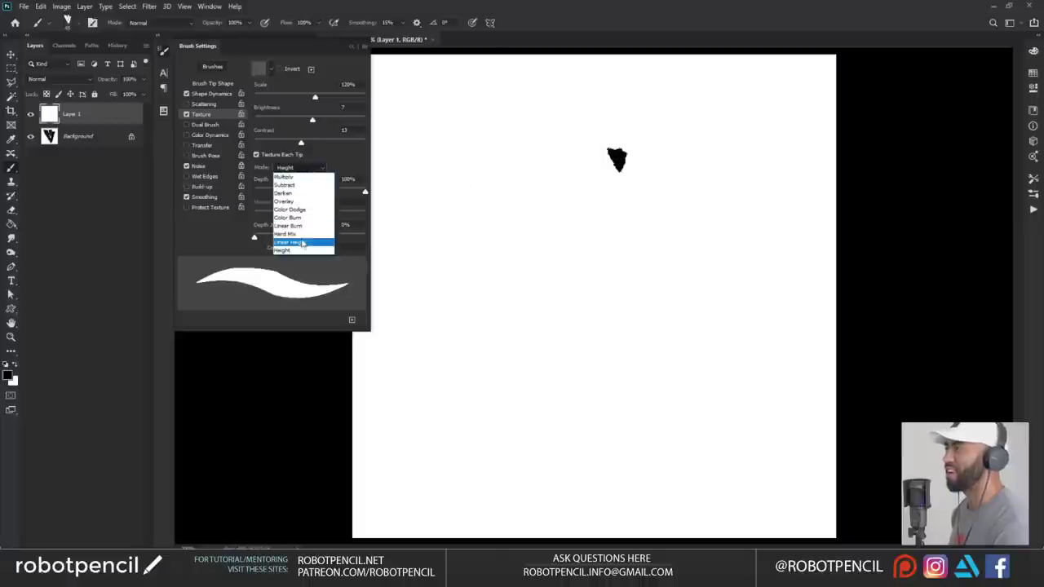
{"action": "left_click", "coordinate": [302, 239]}
{"action": "left_click", "coordinate": [306, 169]}
{"action": "left_click", "coordinate": [293, 209]}
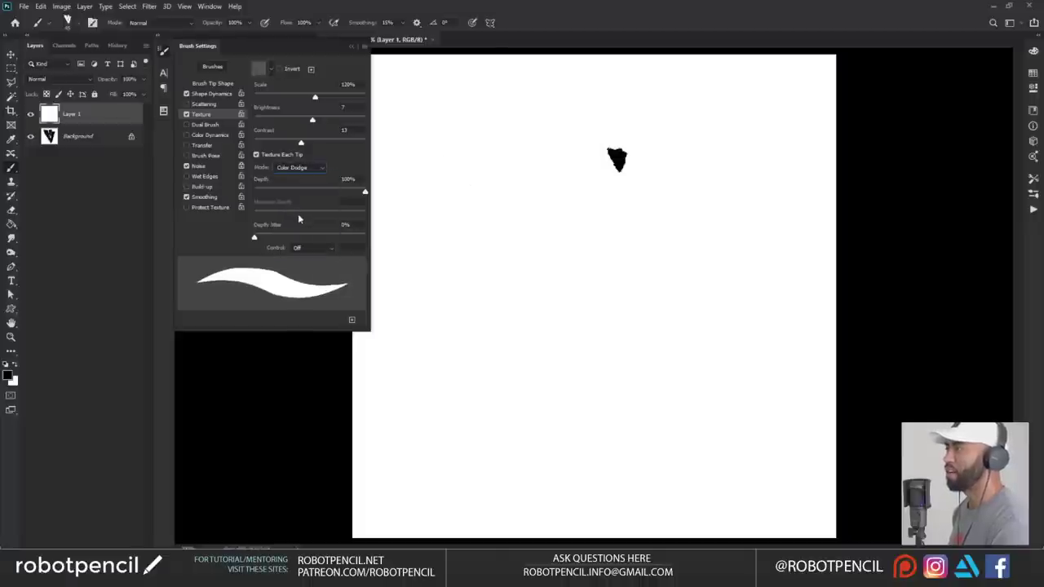
{"action": "left_click", "coordinate": [297, 167]}
{"action": "left_click", "coordinate": [290, 218]}
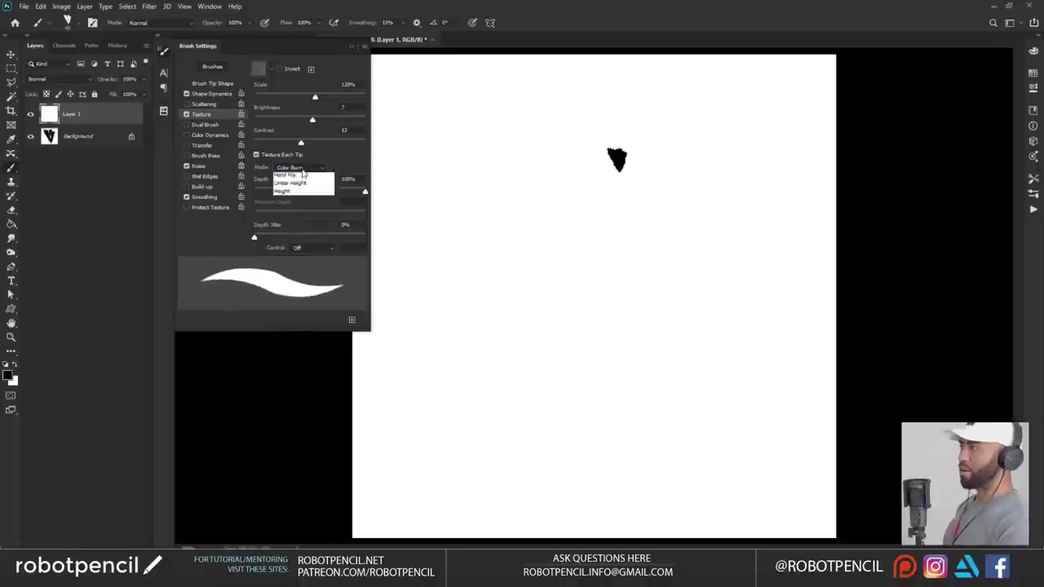
{"action": "left_click", "coordinate": [294, 226]}
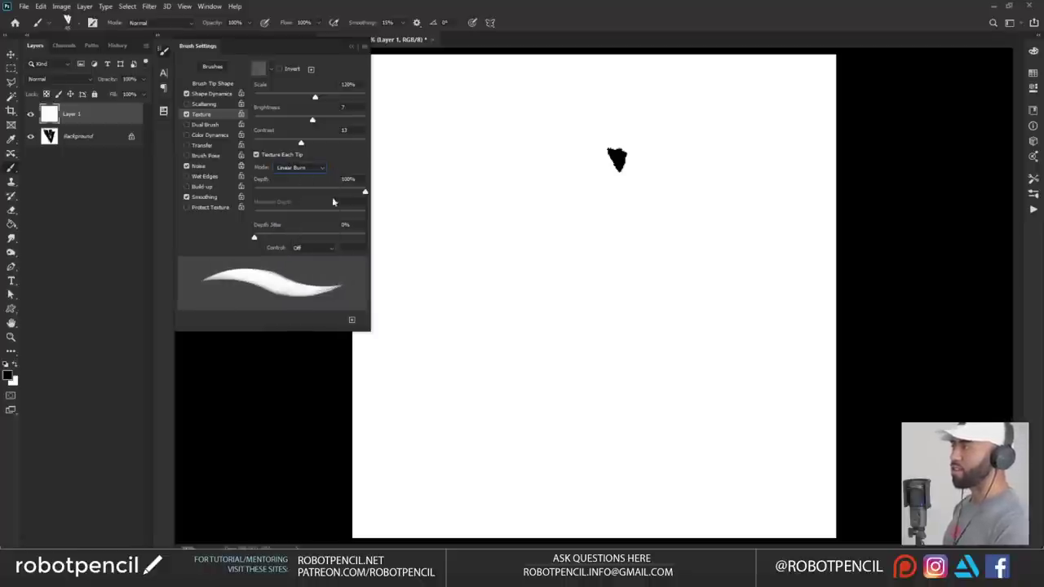
- Set the texture scale to 149%, brightness to 1 and contrast to 43, and test the brush with overlapping black strokes
{"action": "mouse_move", "coordinate": [301, 145]}
{"action": "left_mouse_down"}
{"action": "mouse_move", "coordinate": [326, 148]}
{"action": "mouse_move", "coordinate": [294, 121]}
{"action": "mouse_move", "coordinate": [310, 121]}
{"action": "mouse_move", "coordinate": [326, 100]}
{"action": "left_mouse_up"}
{"action": "mouse_move", "coordinate": [600, 135]}
{"action": "left_mouse_down"}
{"action": "mouse_move", "coordinate": [560, 149]}
{"action": "mouse_move", "coordinate": [568, 230]}
{"action": "mouse_move", "coordinate": [531, 247]}
{"action": "mouse_move", "coordinate": [529, 350]}
{"action": "mouse_move", "coordinate": [555, 335]}
{"action": "mouse_move", "coordinate": [430, 425]}
{"action": "left_mouse_up"}
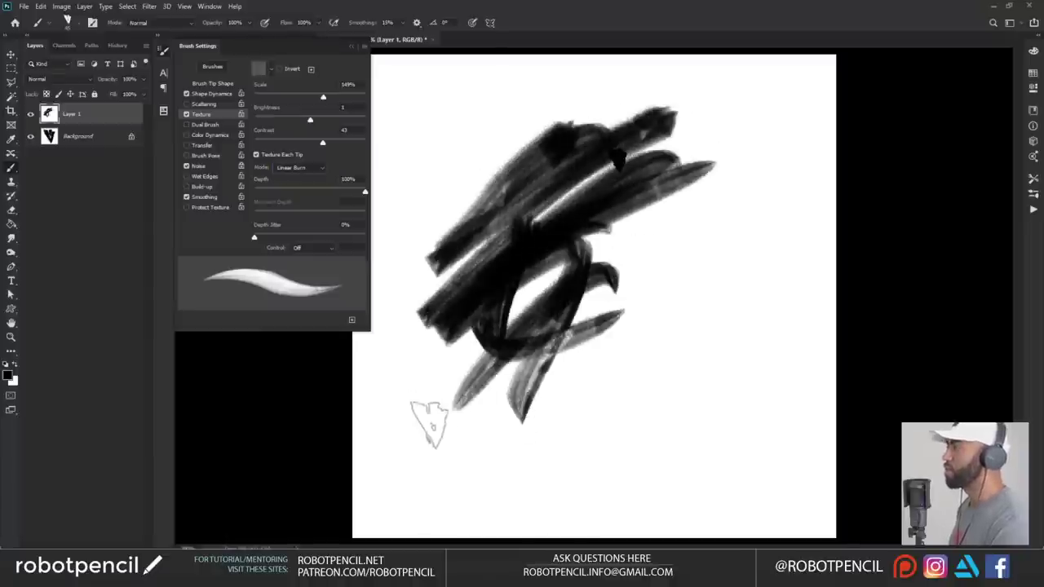
{"action": "left_click", "coordinate": [213, 94]}
{"action": "mouse_move", "coordinate": [563, 122]}
{"action": "left_mouse_down"}
{"action": "mouse_move", "coordinate": [686, 70]}
{"action": "mouse_move", "coordinate": [506, 194]}
{"action": "left_mouse_up"}
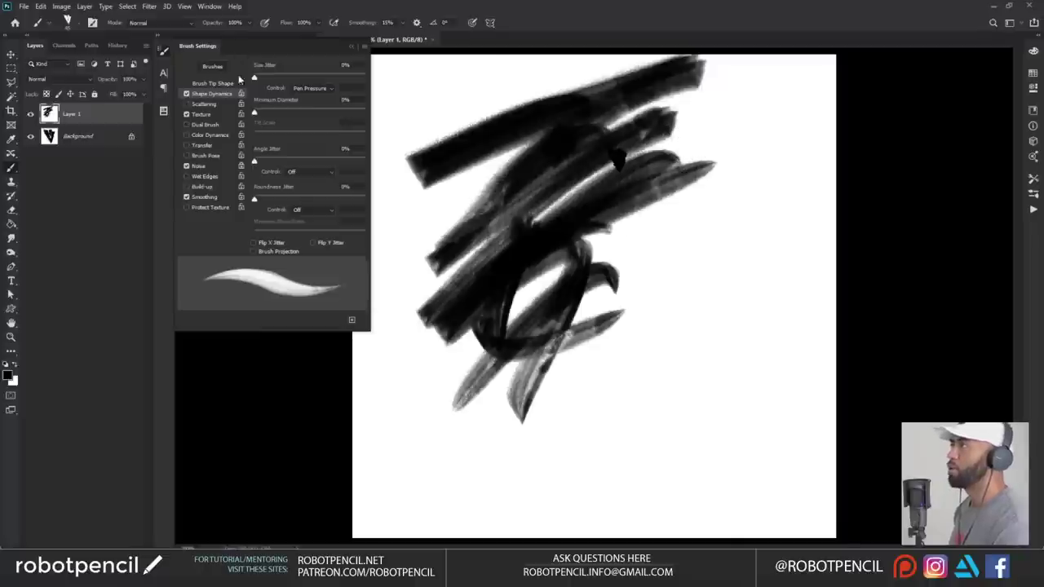
- Turn on Transfer with Pen Pressure minimums of 88% for opacity and 48% for flow, and test it with diagonal strokes
{"action": "left_click", "coordinate": [204, 145]}
{"action": "mouse_move", "coordinate": [306, 152]}
{"action": "left_mouse_down"}
{"action": "mouse_move", "coordinate": [325, 153]}
{"action": "mouse_move", "coordinate": [306, 155]}
{"action": "left_mouse_up"}
{"action": "mouse_move", "coordinate": [312, 104]}
{"action": "left_mouse_down"}
{"action": "mouse_move", "coordinate": [303, 103]}
{"action": "mouse_move", "coordinate": [327, 107]}
{"action": "left_mouse_up"}
{"action": "mouse_move", "coordinate": [526, 306]}
{"action": "left_mouse_down"}
{"action": "mouse_move", "coordinate": [734, 176]}
{"action": "mouse_move", "coordinate": [717, 173]}
{"action": "left_mouse_up"}
{"action": "left_click", "coordinate": [163, 50]}
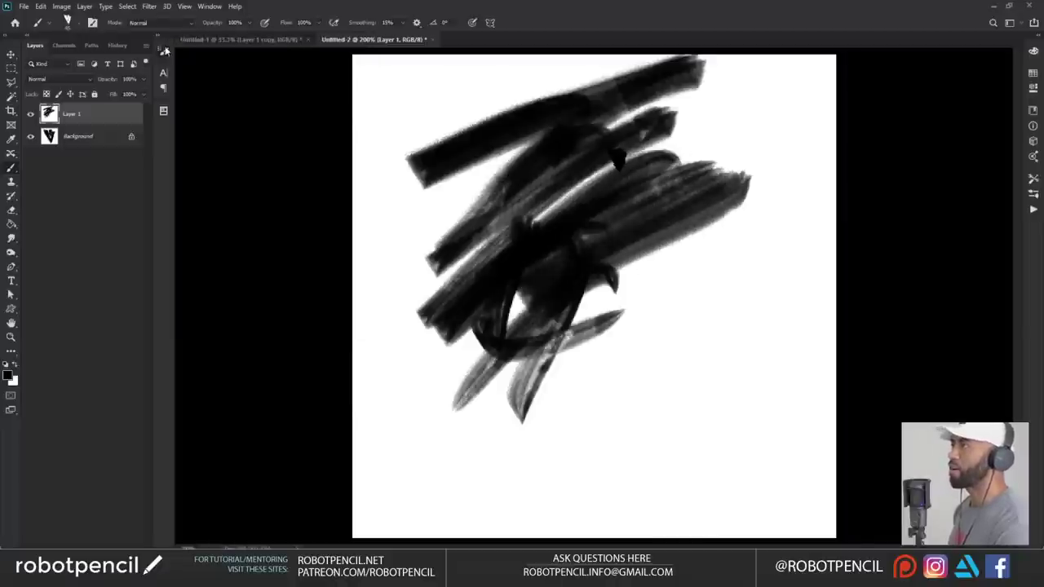
- Switch to the Untitled-1 document and sample a light grey from the small highlight in the dark second painting
{"action": "left_click", "coordinate": [222, 39]}
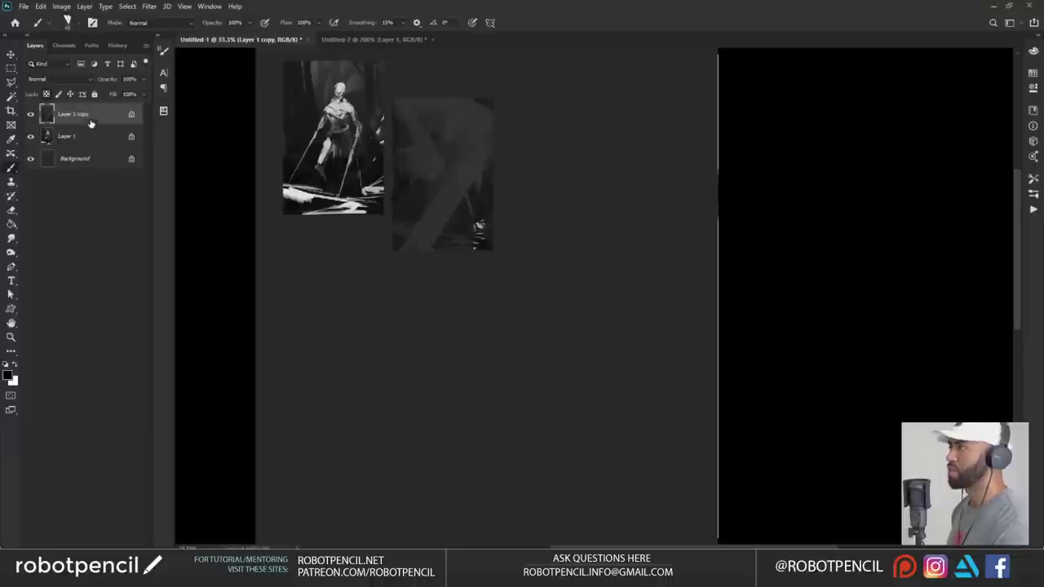
{"action": "left_click", "coordinate": [472, 155], "text": "ctrl"}
{"action": "left_click_drag", "start_coordinate": [473, 157], "coordinate": [572, 213]}
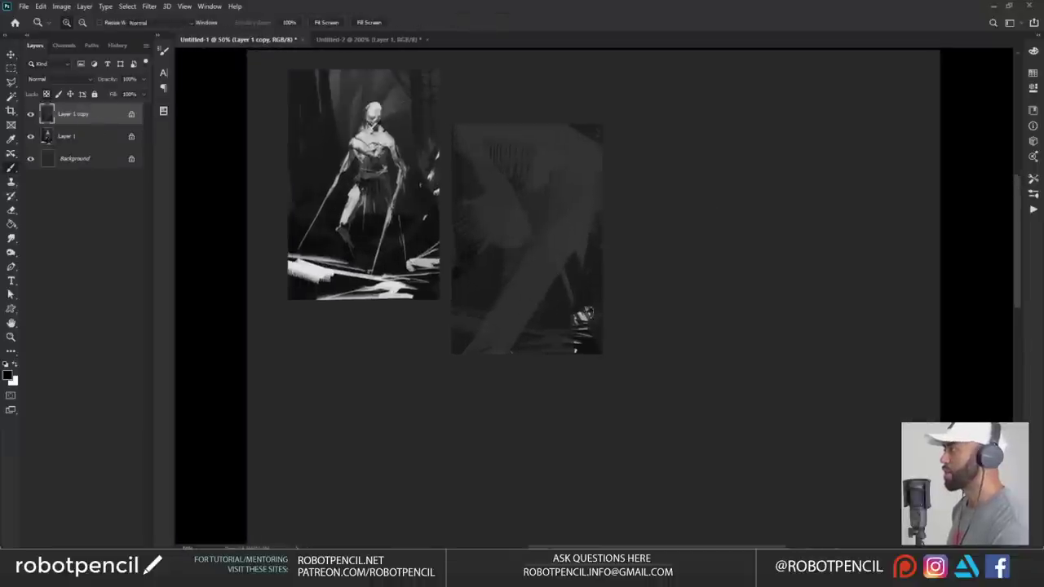
{"action": "left_click", "coordinate": [586, 314], "text": "alt"}
- Try broad light grey strokes across the dark second painting with an enlarged brush
{"action": "mouse_move", "coordinate": [531, 130]}
{"action": "left_mouse_down"}
{"action": "mouse_move", "coordinate": [525, 191]}
{"action": "mouse_move", "coordinate": [511, 182]}
{"action": "left_mouse_up"}
{"action": "key", "text": "bracketright"}
{"action": "key", "text": "bracketright"}
{"action": "key", "text": "bracketright"}
{"action": "key", "text": "bracketright"}
{"action": "key", "text": "bracketright"}
{"action": "key", "text": "bracketright"}
{"action": "key", "text": "bracketright"}
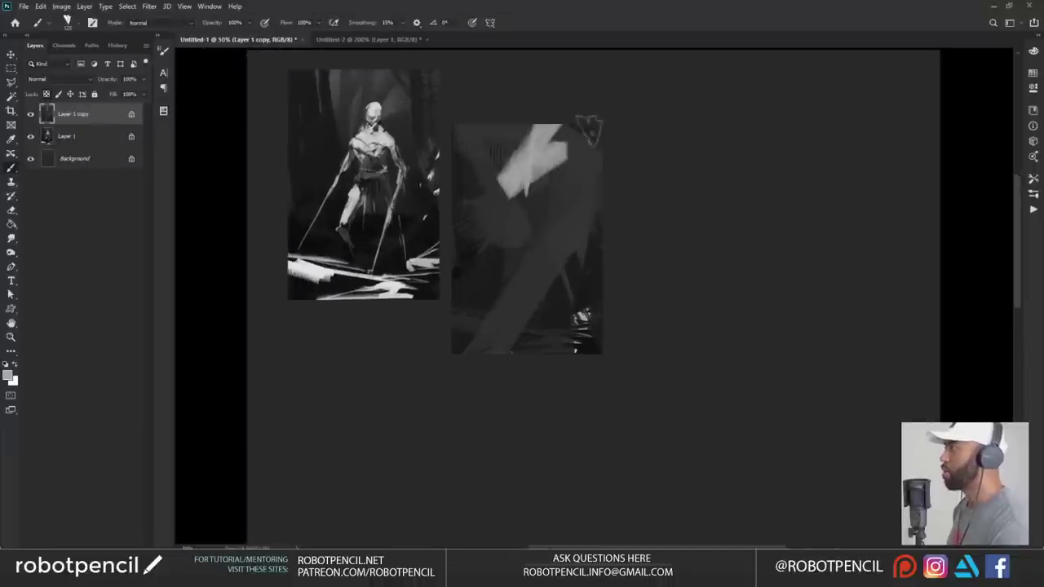
{"action": "mouse_move", "coordinate": [589, 130]}
{"action": "left_mouse_down"}
{"action": "mouse_move", "coordinate": [517, 175]}
{"action": "mouse_move", "coordinate": [547, 256]}
{"action": "left_mouse_up"}
{"action": "mouse_move", "coordinate": [564, 217]}
{"action": "left_mouse_down"}
{"action": "mouse_move", "coordinate": [474, 286]}
{"action": "mouse_move", "coordinate": [573, 240]}
{"action": "left_mouse_up"}
{"action": "left_click_drag", "start_coordinate": [487, 204], "coordinate": [533, 279]}
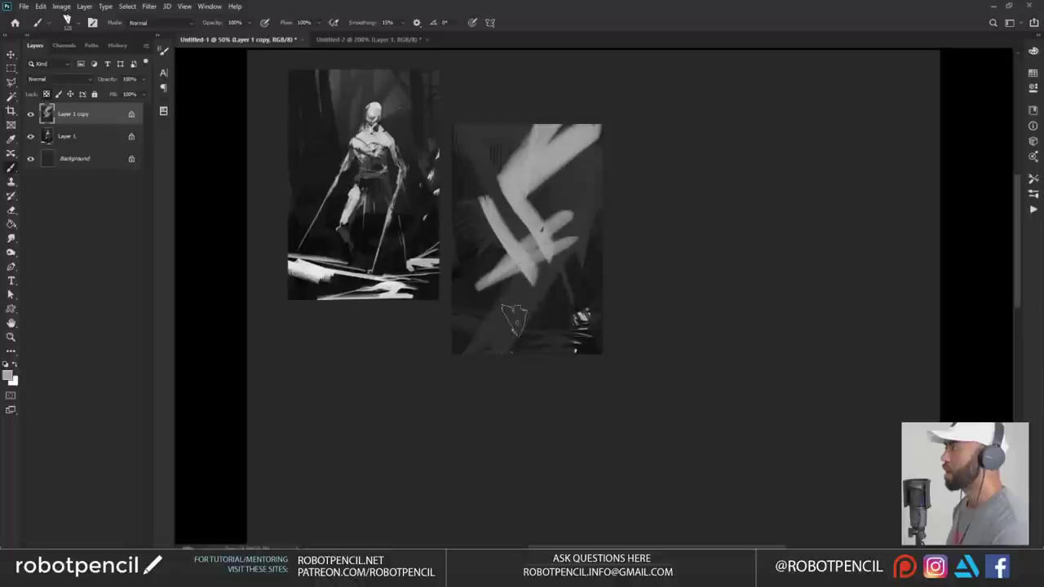
- Undo the broad light grey strokes on the dark second painting
{"action": "key", "text": "ctrl+z"}
{"action": "key", "text": "ctrl+z"}
{"action": "key", "text": "ctrl+z"}
{"action": "key", "text": "ctrl+z"}
{"action": "key", "text": "ctrl+z"}
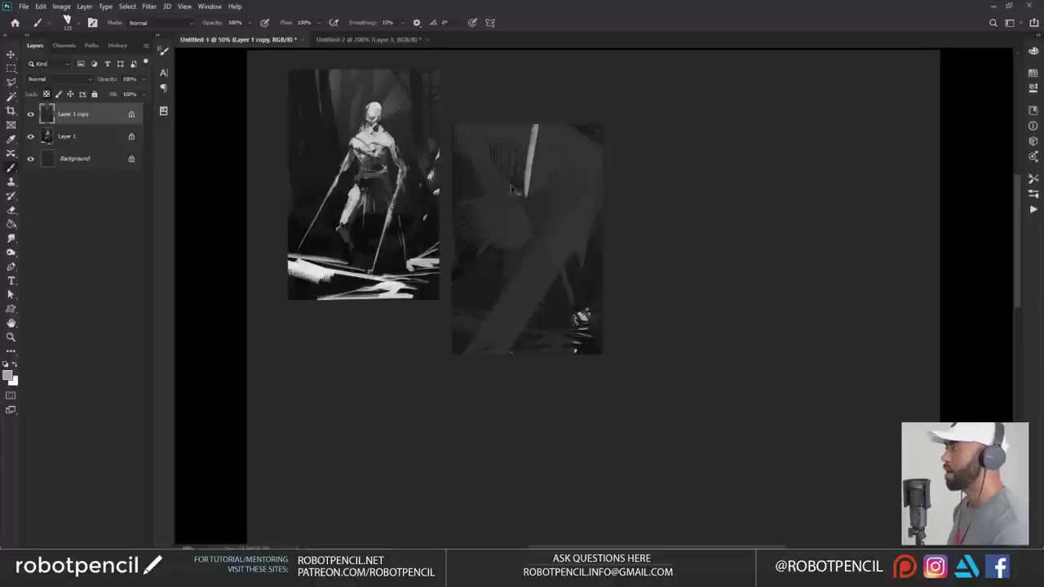
{"action": "key", "text": "ctrl+z"}
- Block in a new figure's light grey head and torso near the dark painting's upper edge, using a smaller brush
{"action": "mouse_move", "coordinate": [525, 145]}
{"action": "left_mouse_down"}
{"action": "mouse_move", "coordinate": [525, 155]}
{"action": "mouse_move", "coordinate": [536, 146]}
{"action": "left_mouse_up"}
{"action": "key", "text": "bracketleft"}
{"action": "key", "text": "bracketleft"}
{"action": "key", "text": "bracketleft"}
{"action": "key", "text": "bracketleft"}
{"action": "key", "text": "bracketleft"}
{"action": "key", "text": "bracketleft"}
{"action": "key", "text": "bracketleft"}
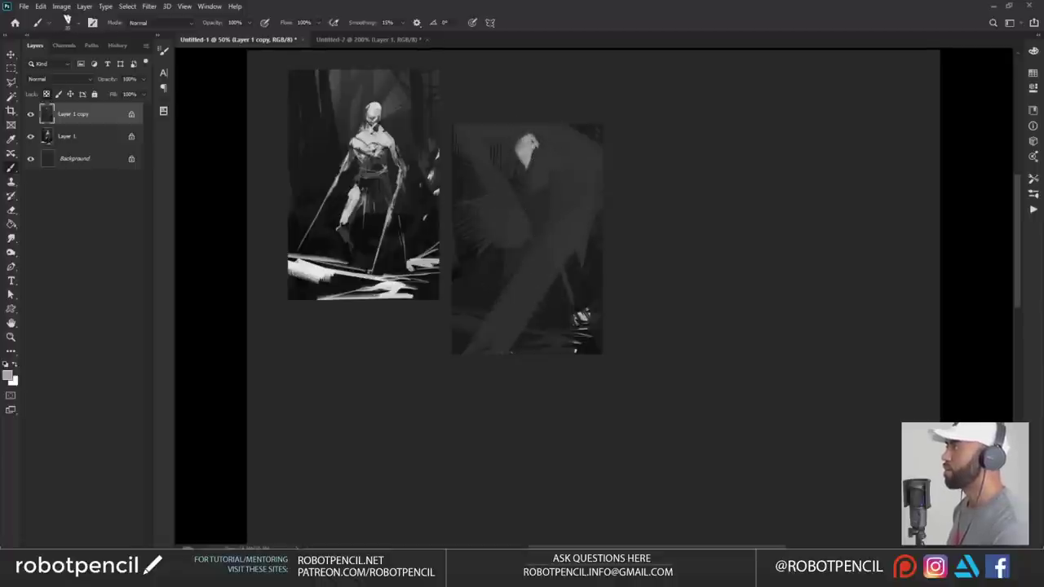
{"action": "left_click", "coordinate": [538, 159], "text": "alt"}
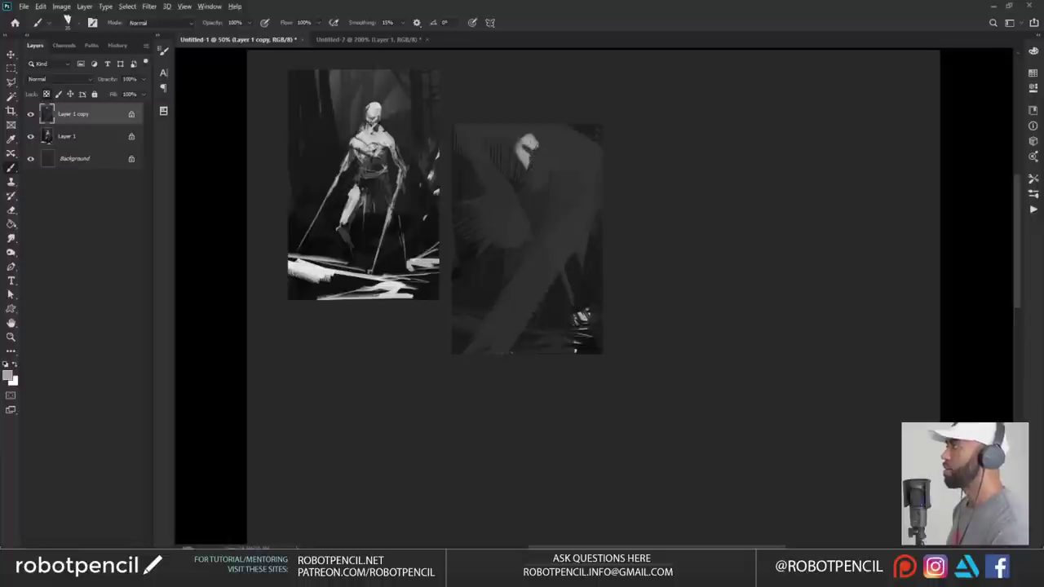
{"action": "mouse_move", "coordinate": [520, 153]}
{"action": "left_mouse_down"}
{"action": "mouse_move", "coordinate": [504, 170]}
{"action": "mouse_move", "coordinate": [534, 179]}
{"action": "mouse_move", "coordinate": [538, 156]}
{"action": "mouse_move", "coordinate": [542, 171]}
{"action": "mouse_move", "coordinate": [511, 175]}
{"action": "mouse_move", "coordinate": [532, 181]}
{"action": "mouse_move", "coordinate": [514, 195]}
{"action": "mouse_move", "coordinate": [530, 199]}
{"action": "left_mouse_up"}
- Swap the foreground colour and paint white highlights on the figure's chest, shoulder and head
{"action": "key", "text": "x"}
{"action": "mouse_move", "coordinate": [520, 162]}
{"action": "left_mouse_down"}
{"action": "mouse_move", "coordinate": [492, 175]}
{"action": "mouse_move", "coordinate": [532, 179]}
{"action": "mouse_move", "coordinate": [536, 166]}
{"action": "left_mouse_up"}
{"action": "key", "text": "z"}
{"action": "left_click", "coordinate": [547, 173]}
{"action": "key", "text": "b"}
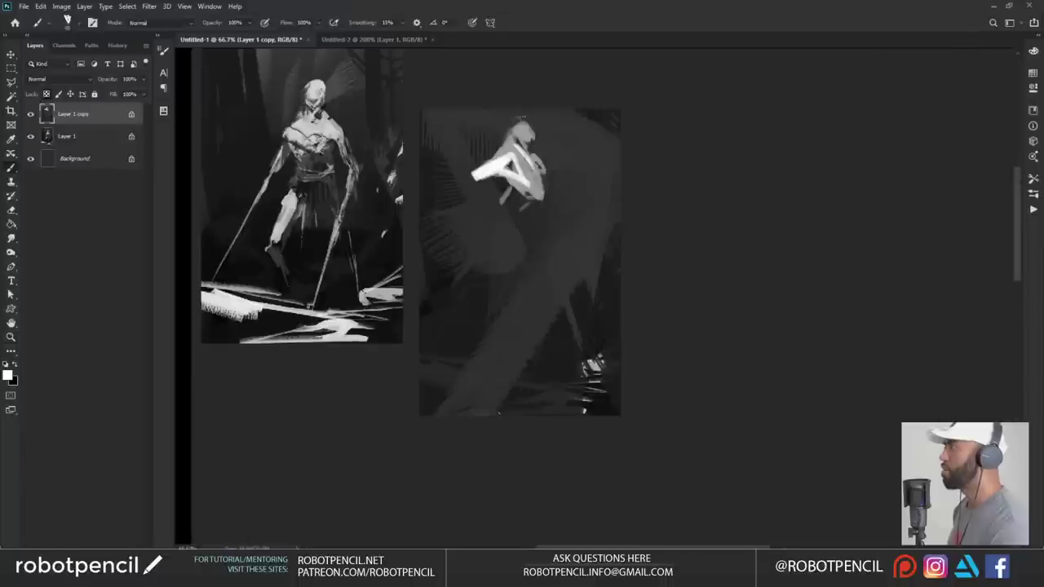
{"action": "left_click_drag", "start_coordinate": [516, 131], "coordinate": [527, 122]}
{"action": "left_click_drag", "start_coordinate": [522, 122], "coordinate": [531, 129]}
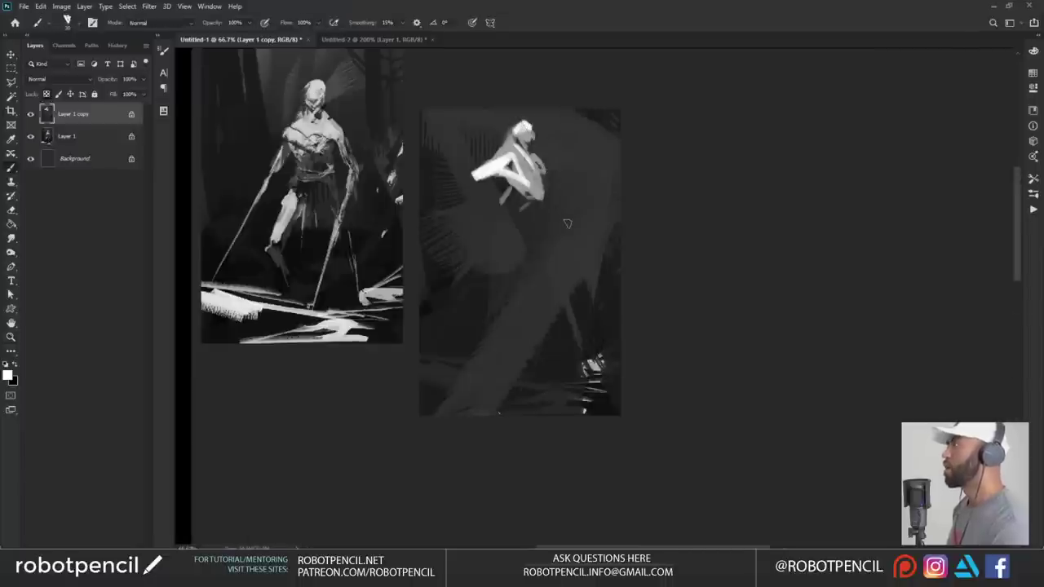
- Flip the canvas horizontally, shade the figure's shoulder with sampled greys and paint the upper arm downward
{"action": "key", "text": "F2"}
{"action": "left_click", "coordinate": [713, 150], "text": "alt"}
{"action": "left_click_drag", "start_coordinate": [710, 157], "coordinate": [723, 174]}
{"action": "left_click", "coordinate": [732, 159], "text": "alt"}
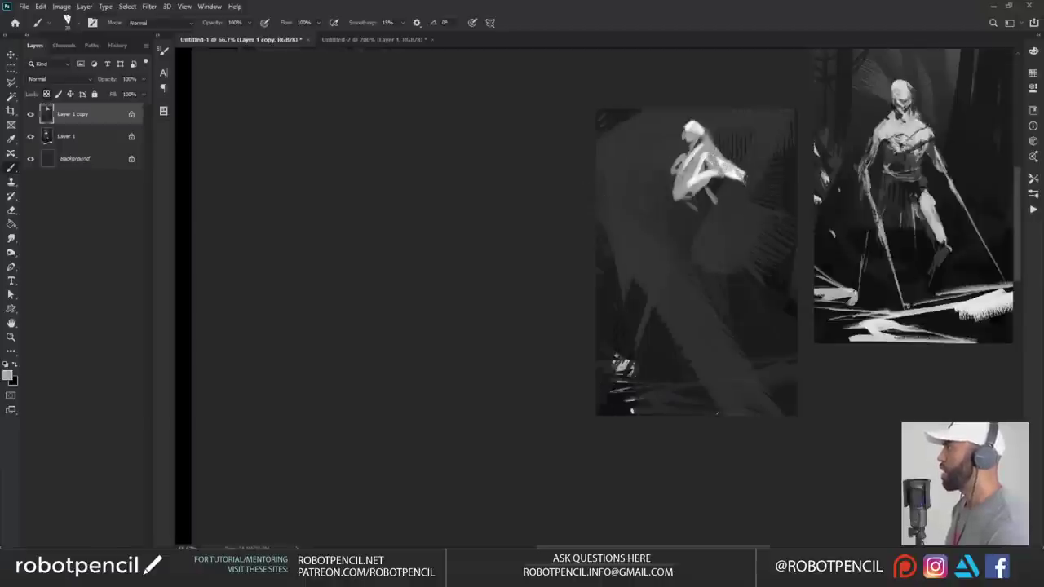
{"action": "left_click", "coordinate": [747, 171], "text": "alt"}
{"action": "mouse_move", "coordinate": [748, 170]}
{"action": "left_mouse_down"}
{"action": "mouse_move", "coordinate": [616, 157]}
{"action": "mouse_move", "coordinate": [616, 215]}
{"action": "left_mouse_up"}
- Extend the arm into a long tapering forearm with a larger brush and add a thin second arm on the opposite side
{"action": "key", "text": "bracketright"}
{"action": "key", "text": "bracketright"}
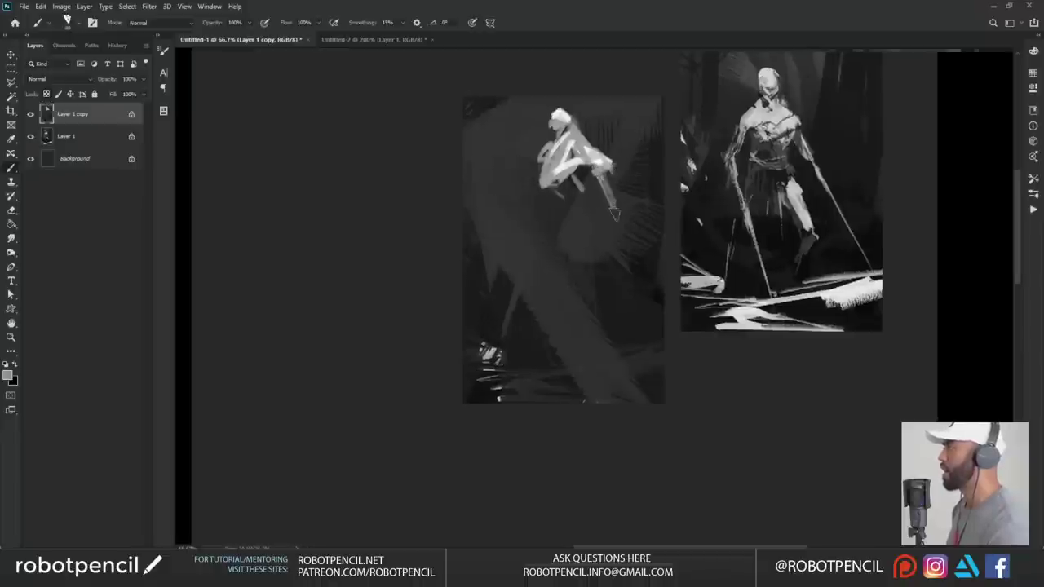
{"action": "mouse_move", "coordinate": [609, 173]}
{"action": "left_mouse_down"}
{"action": "mouse_move", "coordinate": [621, 222]}
{"action": "mouse_move", "coordinate": [605, 230]}
{"action": "mouse_move", "coordinate": [628, 232]}
{"action": "mouse_move", "coordinate": [636, 272]}
{"action": "left_mouse_up"}
{"action": "key", "text": "ctrl+z"}
{"action": "left_click_drag", "start_coordinate": [538, 171], "coordinate": [517, 250]}
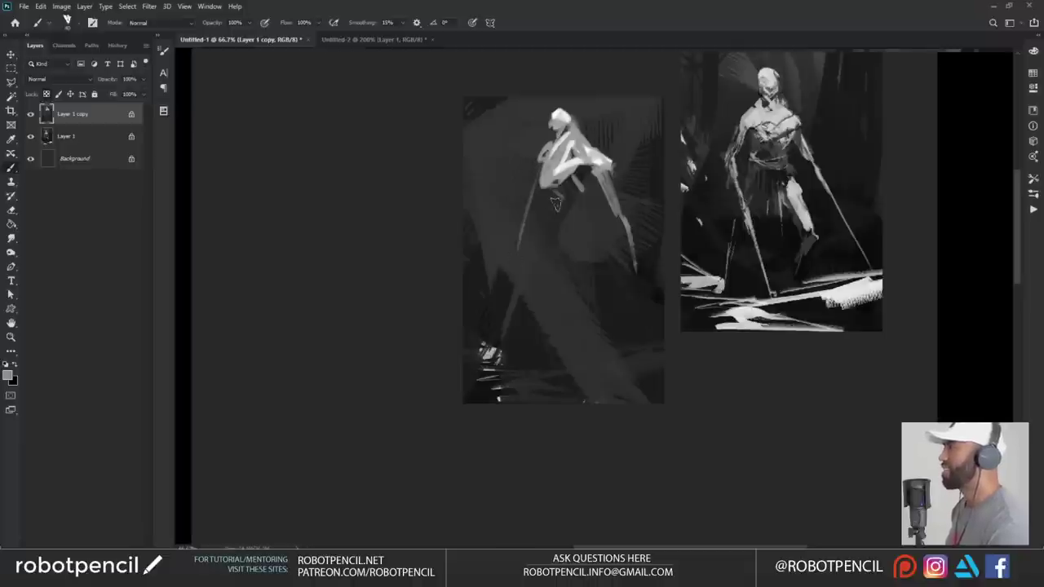
- Sketch grey strokes at the figure's waist and paint one long tapering leg, redoing the first attempt
{"action": "mouse_move", "coordinate": [536, 193]}
{"action": "left_mouse_down"}
{"action": "mouse_move", "coordinate": [584, 189]}
{"action": "mouse_move", "coordinate": [571, 228]}
{"action": "mouse_move", "coordinate": [547, 209]}
{"action": "mouse_move", "coordinate": [533, 221]}
{"action": "mouse_move", "coordinate": [561, 282]}
{"action": "mouse_move", "coordinate": [528, 294]}
{"action": "mouse_move", "coordinate": [525, 265]}
{"action": "mouse_move", "coordinate": [515, 310]}
{"action": "left_mouse_up"}
{"action": "key", "text": "ctrl+z"}
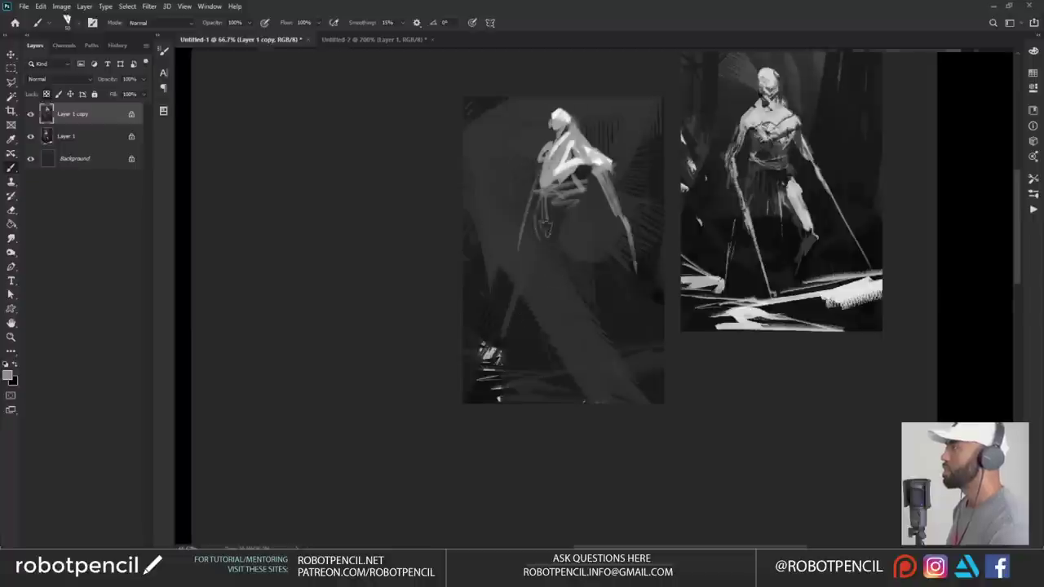
{"action": "left_click_drag", "start_coordinate": [544, 222], "coordinate": [518, 311]}
- Set white as the foreground colour and try a white stroke below the figure's waist, undoing it
{"action": "key", "text": "d"}
{"action": "key", "text": "x"}
{"action": "mouse_move", "coordinate": [569, 243]}
{"action": "left_mouse_down"}
{"action": "mouse_move", "coordinate": [556, 292]}
{"action": "mouse_move", "coordinate": [585, 257]}
{"action": "mouse_move", "coordinate": [569, 236]}
{"action": "left_mouse_up"}
{"action": "key", "text": "ctrl+z"}
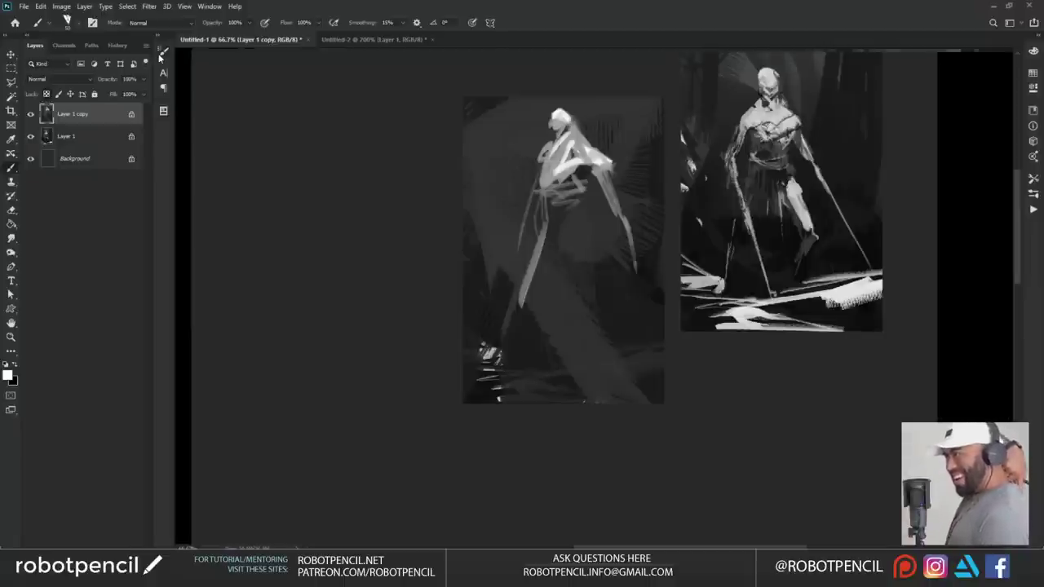
- Set the brush texture's scale to 18%, brightness to 12 and contrast to 54
{"action": "left_click", "coordinate": [163, 51]}
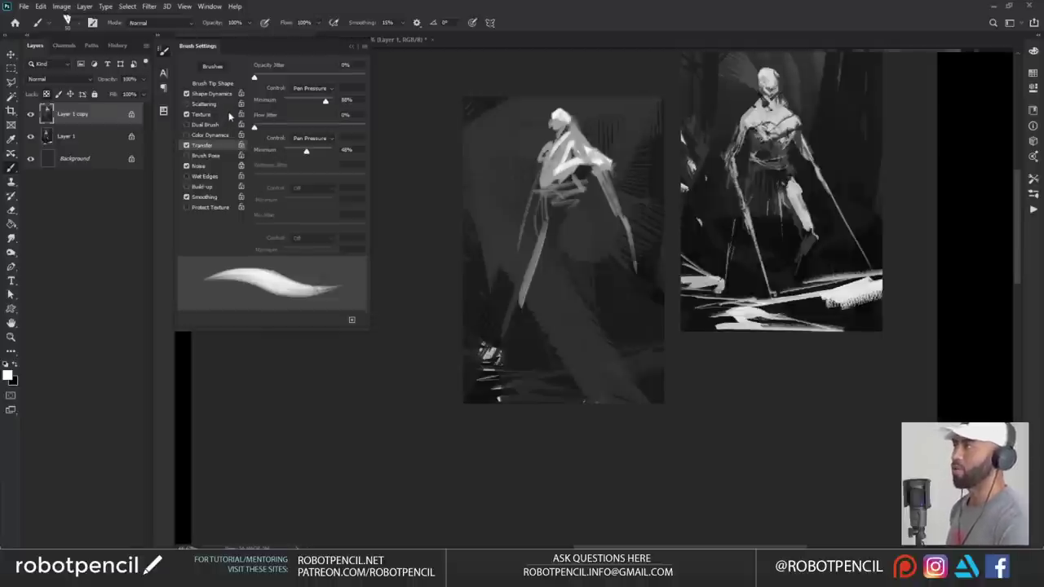
{"action": "left_click", "coordinate": [226, 114]}
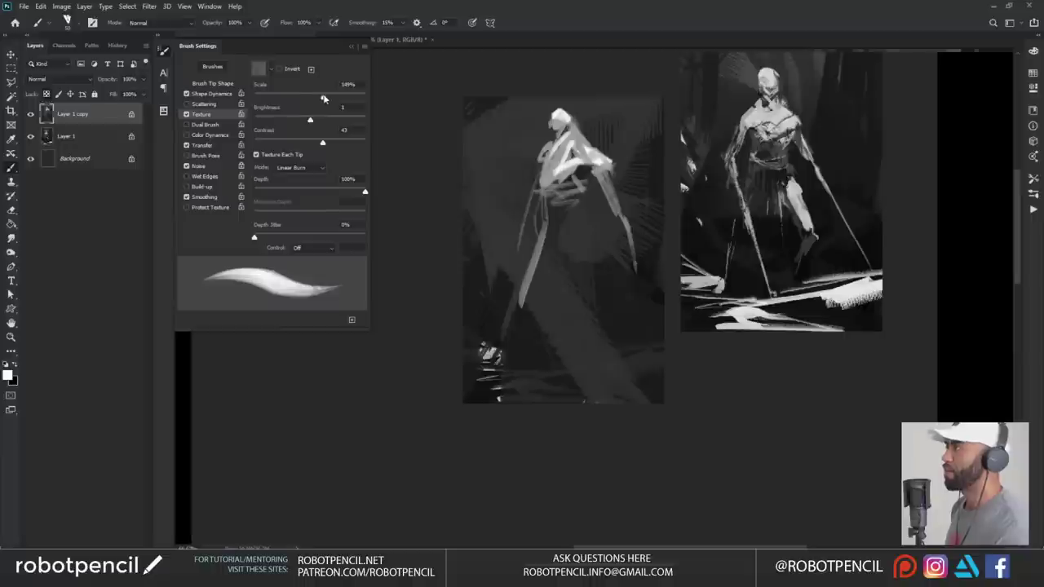
{"action": "mouse_move", "coordinate": [323, 96]}
{"action": "left_mouse_down"}
{"action": "mouse_move", "coordinate": [341, 98]}
{"action": "mouse_move", "coordinate": [265, 87]}
{"action": "left_mouse_up"}
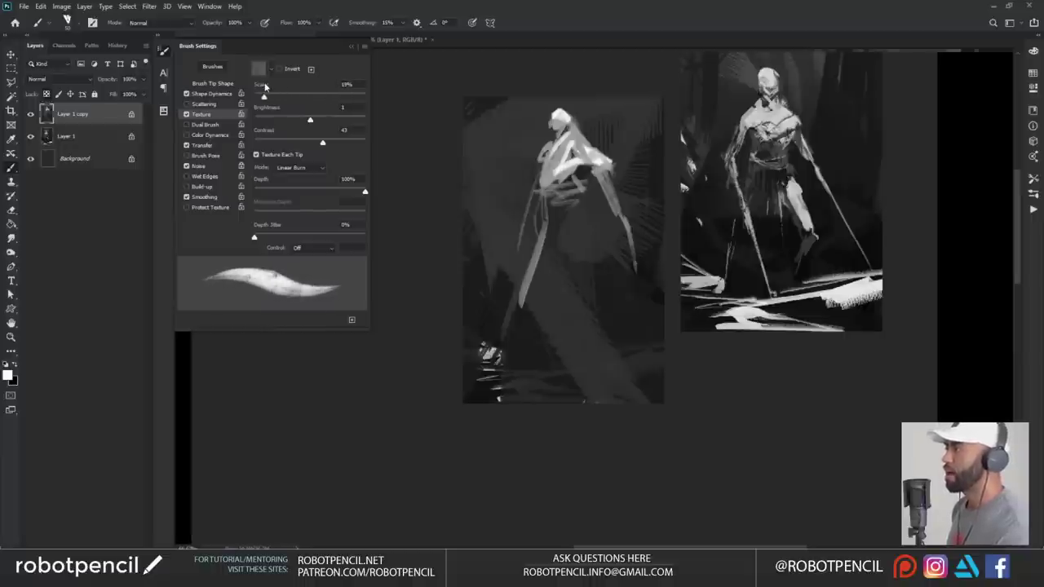
{"action": "left_click_drag", "start_coordinate": [310, 120], "coordinate": [334, 146]}
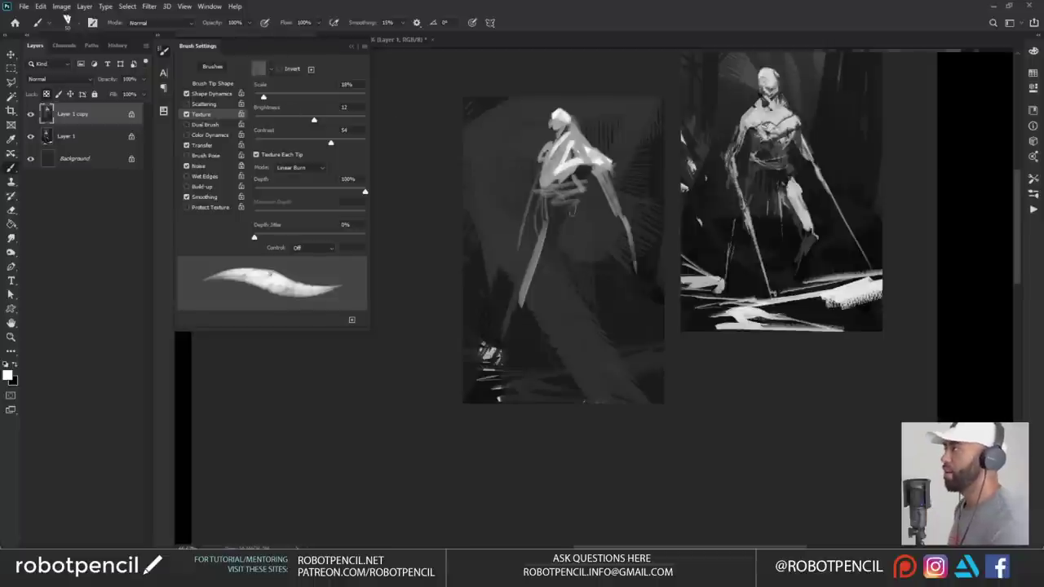
- Raise the texture brightness to 21, trying white strokes on the figure's chest before and after and undoing them
{"action": "mouse_move", "coordinate": [548, 186]}
{"action": "left_mouse_down"}
{"action": "mouse_move", "coordinate": [594, 189]}
{"action": "mouse_move", "coordinate": [585, 169]}
{"action": "left_mouse_up"}
{"action": "key", "text": "ctrl+z"}
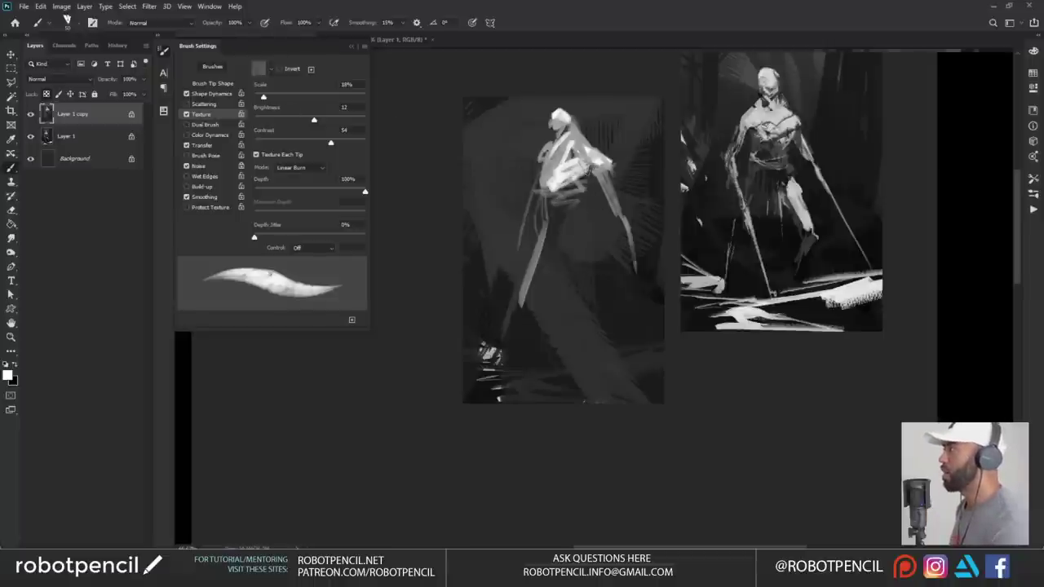
{"action": "key", "text": "ctrl+z"}
{"action": "mouse_move", "coordinate": [315, 121]}
{"action": "left_mouse_down"}
{"action": "mouse_move", "coordinate": [332, 121]}
{"action": "mouse_move", "coordinate": [317, 122]}
{"action": "left_mouse_up"}
{"action": "left_click_drag", "start_coordinate": [569, 171], "coordinate": [587, 165]}
{"action": "key", "text": "ctrl+z"}
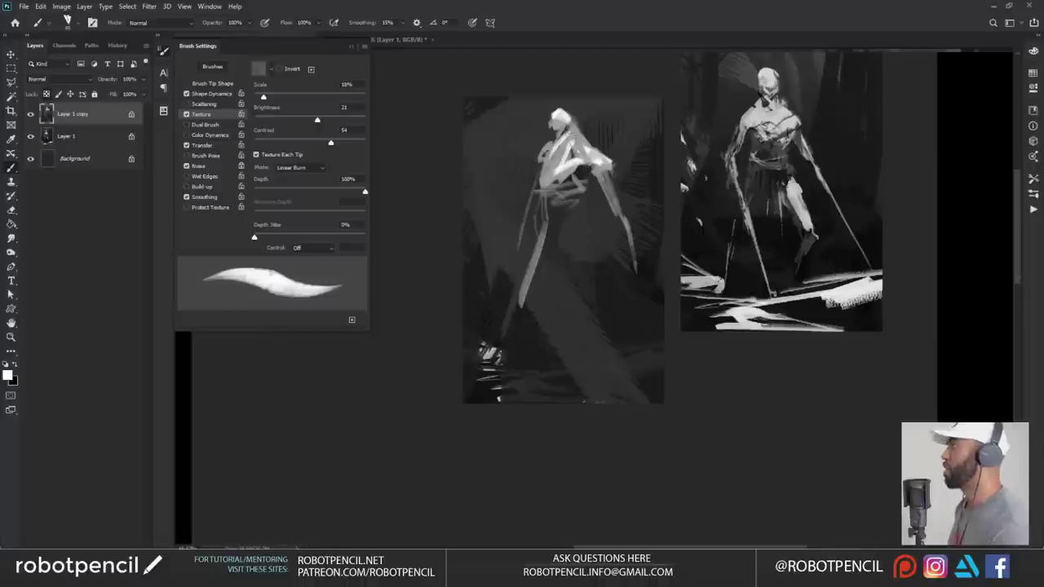
- Flip the canvas back, hide the panels and paint textured white highlights over the figure's chest and shoulder with a smaller brush
{"action": "key", "text": "bracketleft"}
{"action": "key", "text": "bracketleft"}
{"action": "key", "text": "bracketleft"}
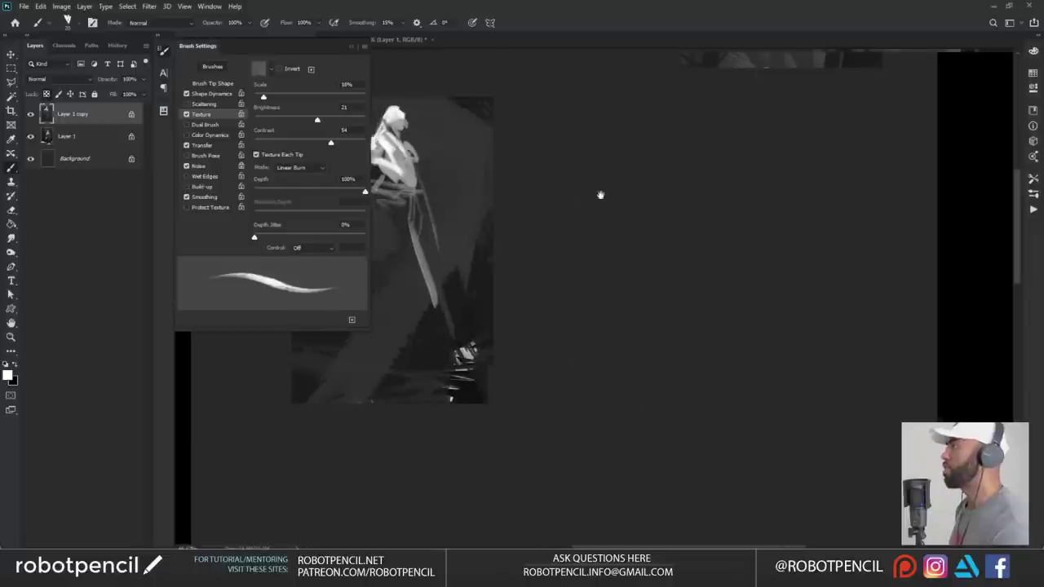
{"action": "left_click_drag", "start_coordinate": [535, 241], "coordinate": [690, 243]}
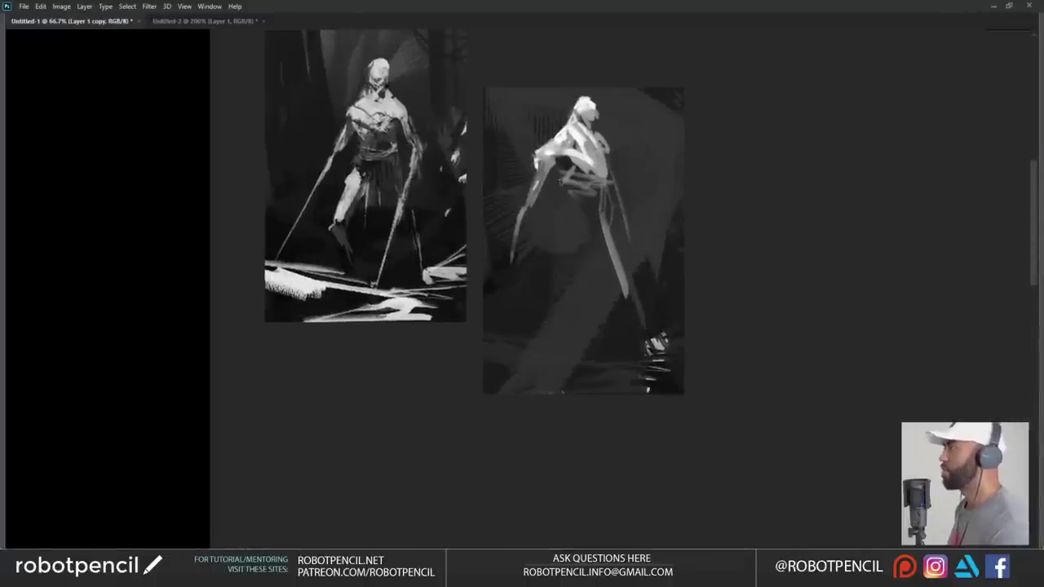
{"action": "mouse_move", "coordinate": [571, 140]}
{"action": "left_mouse_down"}
{"action": "mouse_move", "coordinate": [553, 153]}
{"action": "mouse_move", "coordinate": [581, 160]}
{"action": "mouse_move", "coordinate": [552, 149]}
{"action": "mouse_move", "coordinate": [606, 145]}
{"action": "mouse_move", "coordinate": [594, 162]}
{"action": "mouse_move", "coordinate": [606, 161]}
{"action": "left_mouse_up"}
{"action": "key", "text": "ctrl+z"}
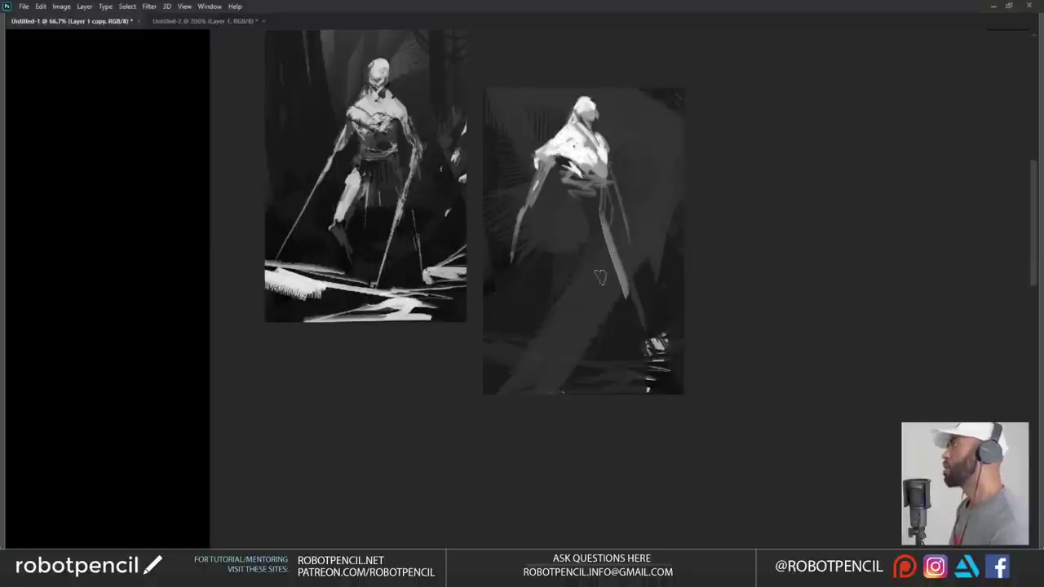
- Save the adjusted 45 px brush as a new preset among the ungrouped brushes
{"action": "right_click", "coordinate": [566, 278]}
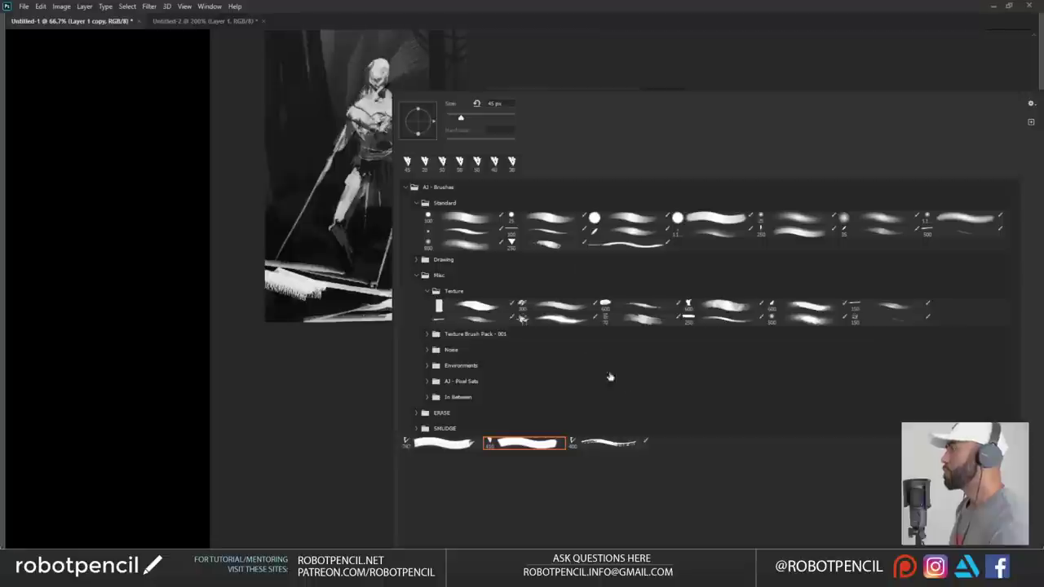
{"action": "left_click", "coordinate": [1030, 122]}
{"action": "left_click", "coordinate": [849, 33]}
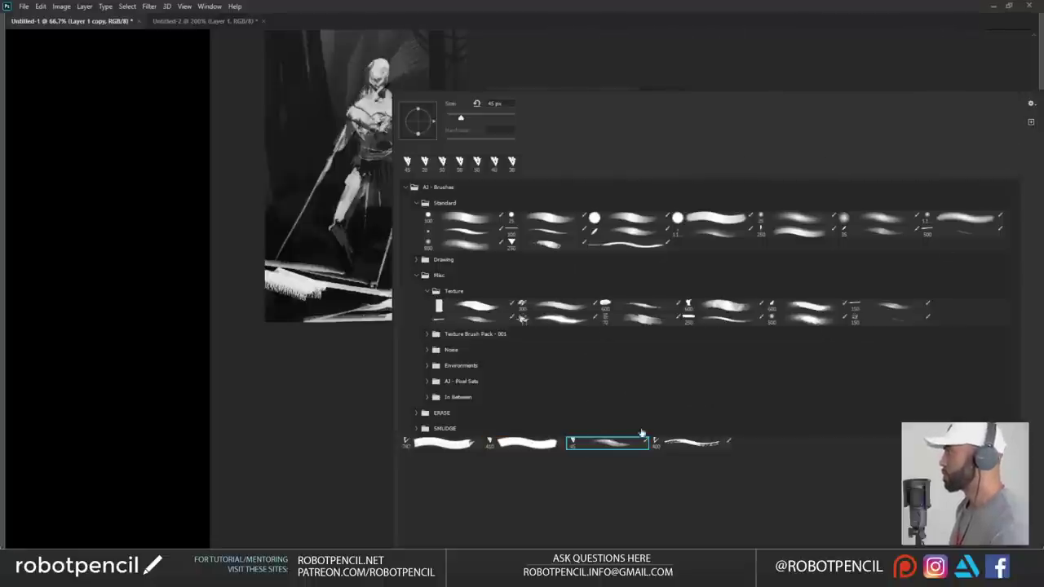
- Choose the last ungrouped brush preset, reduce its size, and paint grey strokes over the second figure's torso and both upper legs
{"action": "left_click", "coordinate": [687, 445]}
{"action": "left_click", "coordinate": [308, 461]}
{"action": "key", "text": "bracketleft"}
{"action": "key", "text": "bracketleft"}
{"action": "key", "text": "bracketleft"}
{"action": "mouse_move", "coordinate": [563, 153]}
{"action": "left_mouse_down"}
{"action": "mouse_move", "coordinate": [602, 165]}
{"action": "mouse_move", "coordinate": [570, 179]}
{"action": "mouse_move", "coordinate": [584, 192]}
{"action": "mouse_move", "coordinate": [593, 179]}
{"action": "mouse_move", "coordinate": [583, 145]}
{"action": "mouse_move", "coordinate": [590, 163]}
{"action": "mouse_move", "coordinate": [576, 168]}
{"action": "mouse_move", "coordinate": [587, 159]}
{"action": "mouse_move", "coordinate": [563, 150]}
{"action": "mouse_move", "coordinate": [538, 159]}
{"action": "mouse_move", "coordinate": [547, 153]}
{"action": "mouse_move", "coordinate": [526, 204]}
{"action": "left_mouse_up"}
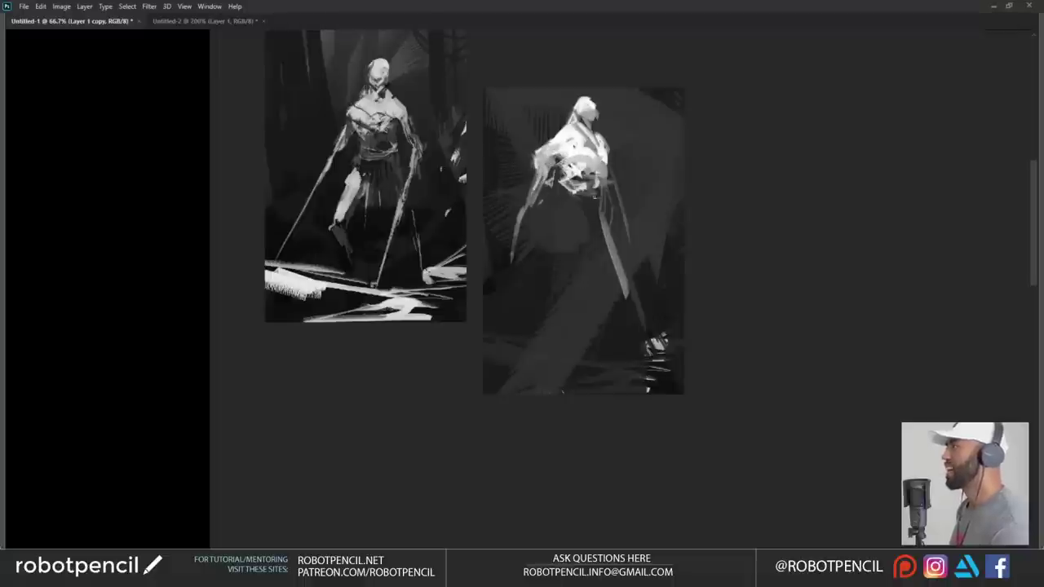
{"action": "left_click_drag", "start_coordinate": [615, 230], "coordinate": [633, 277]}
{"action": "mouse_move", "coordinate": [593, 232]}
{"action": "left_mouse_down"}
{"action": "mouse_move", "coordinate": [557, 283]}
{"action": "mouse_move", "coordinate": [576, 222]}
{"action": "mouse_move", "coordinate": [571, 236]}
{"action": "mouse_move", "coordinate": [557, 224]}
{"action": "mouse_move", "coordinate": [557, 292]}
{"action": "left_mouse_up"}
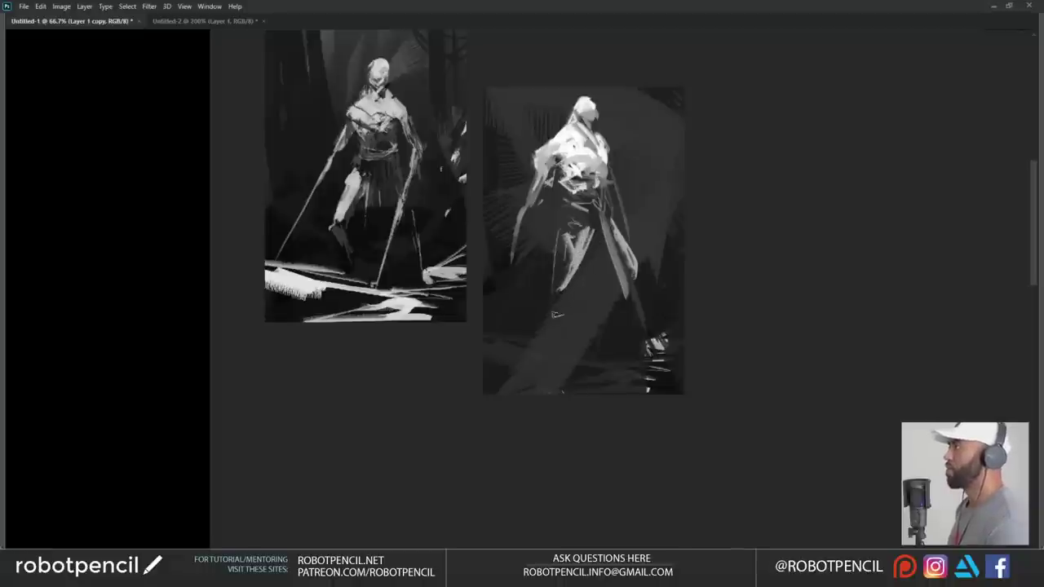
- Define the second figure's hips, belt and chest with small dark and light strokes
{"action": "mouse_move", "coordinate": [596, 226]}
{"action": "left_mouse_down"}
{"action": "mouse_move", "coordinate": [579, 251]}
{"action": "mouse_move", "coordinate": [586, 237]}
{"action": "left_mouse_up"}
{"action": "mouse_move", "coordinate": [568, 199]}
{"action": "left_mouse_down"}
{"action": "mouse_move", "coordinate": [590, 185]}
{"action": "mouse_move", "coordinate": [606, 194]}
{"action": "mouse_move", "coordinate": [602, 205]}
{"action": "left_mouse_up"}
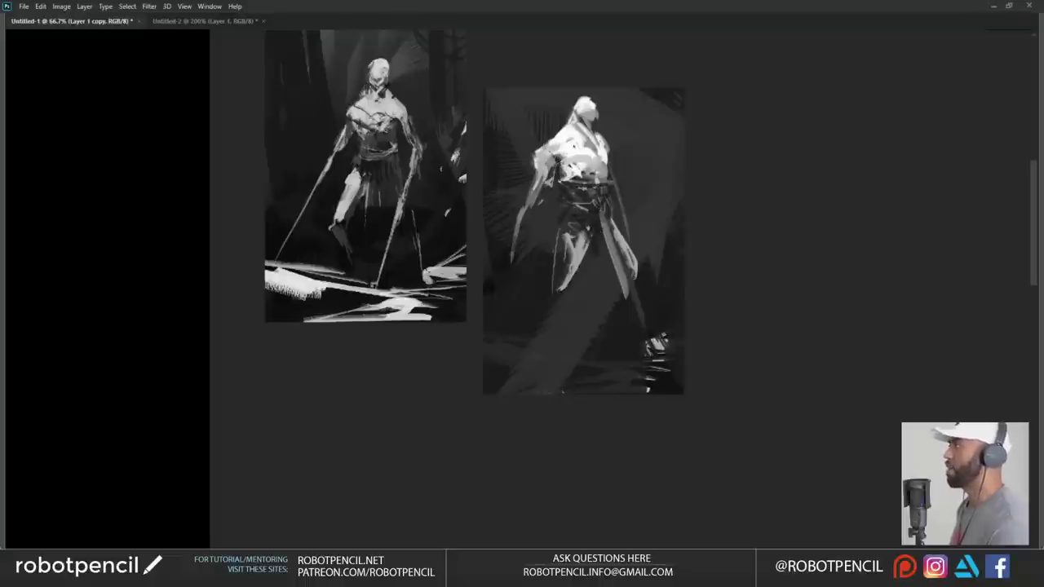
{"action": "mouse_move", "coordinate": [557, 140]}
{"action": "left_mouse_down"}
{"action": "mouse_move", "coordinate": [554, 155]}
{"action": "mouse_move", "coordinate": [551, 132]}
{"action": "mouse_move", "coordinate": [555, 145]}
{"action": "mouse_move", "coordinate": [606, 141]}
{"action": "mouse_move", "coordinate": [603, 152]}
{"action": "left_mouse_up"}
{"action": "left_click_drag", "start_coordinate": [557, 122], "coordinate": [576, 138]}
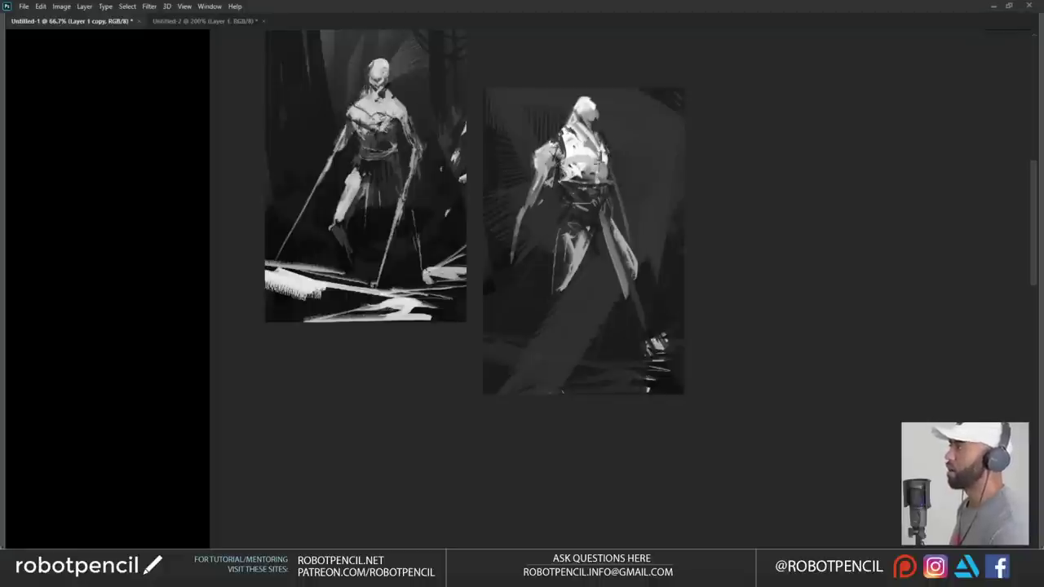
{"action": "mouse_move", "coordinate": [599, 153]}
{"action": "left_mouse_down"}
{"action": "mouse_move", "coordinate": [597, 166]}
{"action": "mouse_move", "coordinate": [561, 180]}
{"action": "left_mouse_up"}
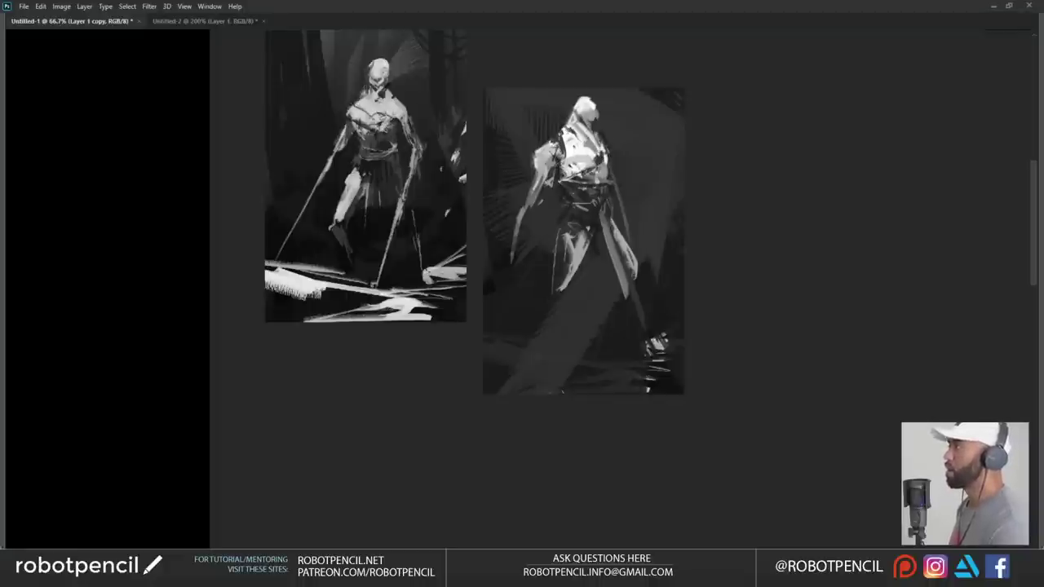
- Flip the canvas horizontally, add dark accents at the figure's far shoulder, and flip the canvas back
{"action": "key", "text": "F2"}
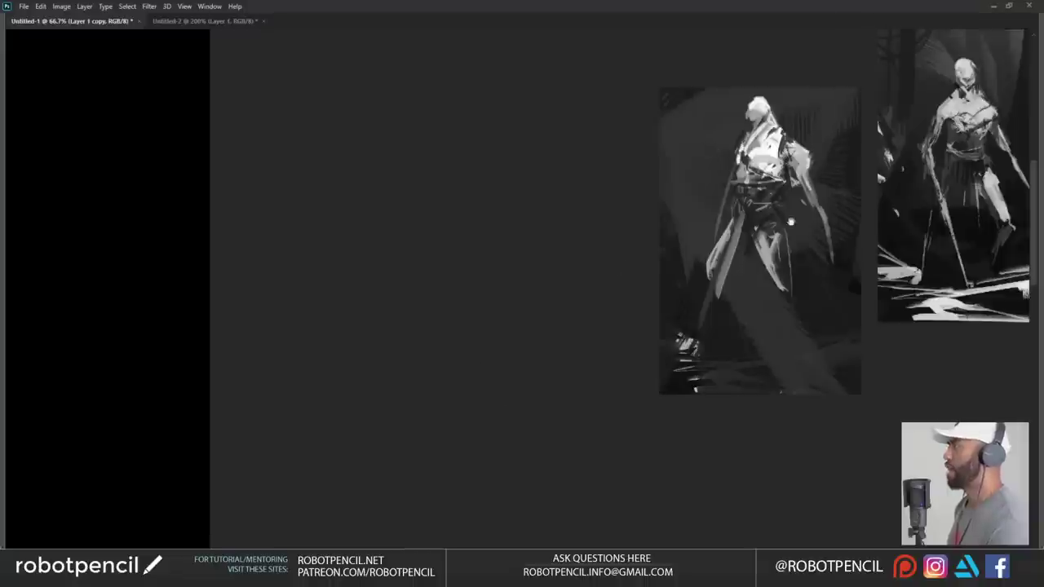
{"action": "left_click_drag", "start_coordinate": [790, 222], "coordinate": [563, 236]}
{"action": "left_click_drag", "start_coordinate": [515, 162], "coordinate": [503, 179]}
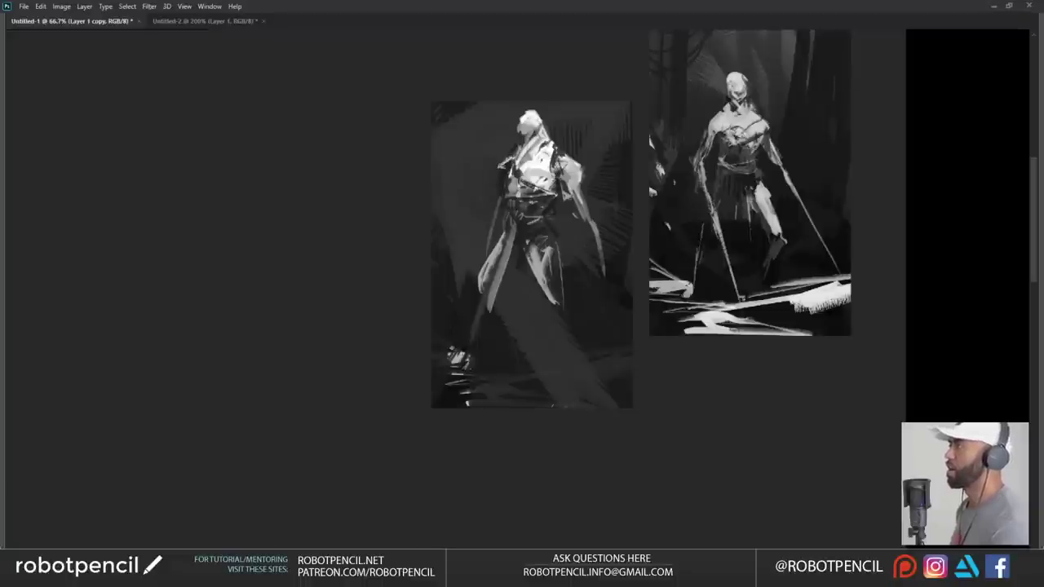
{"action": "key", "text": "ctrl+shift+h"}
{"action": "left_click_drag", "start_coordinate": [431, 275], "coordinate": [654, 272]}
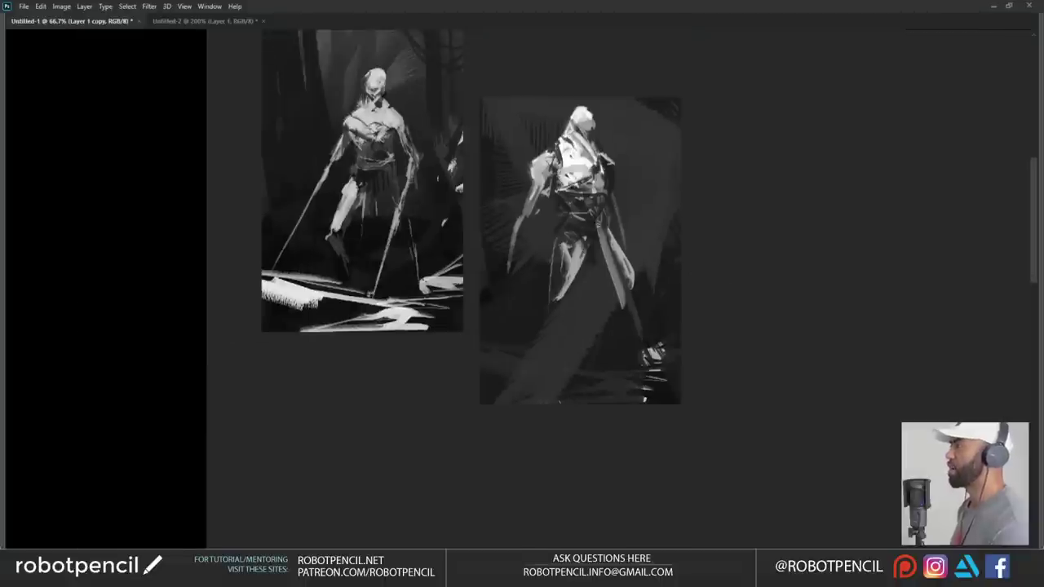
- Sketch thin light lines around the lower legs and foot, and paint broad white ground streaks beneath the figure
{"action": "left_click_drag", "start_coordinate": [520, 327], "coordinate": [512, 371]}
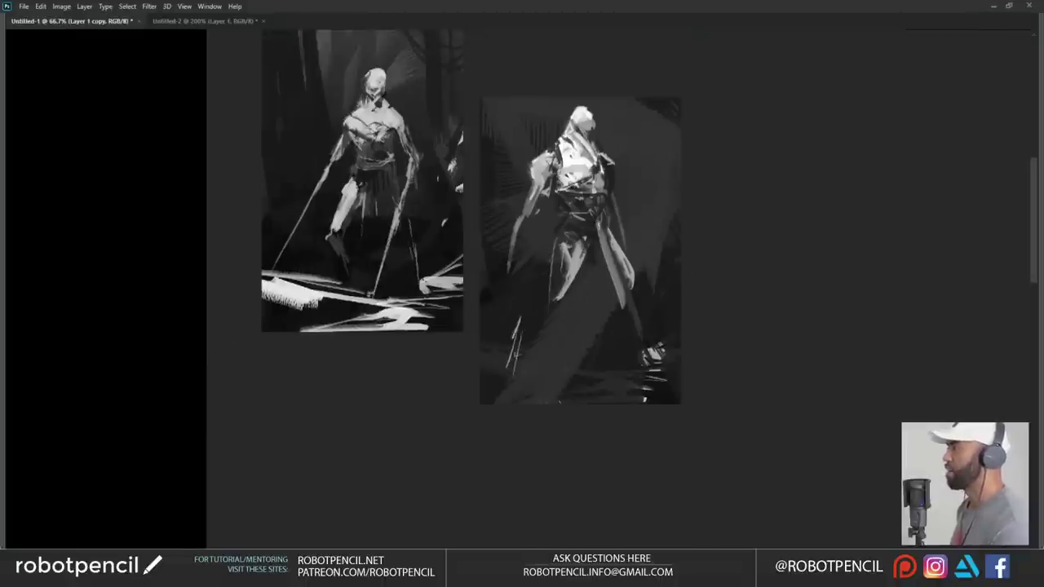
{"action": "left_click_drag", "start_coordinate": [650, 335], "coordinate": [638, 367]}
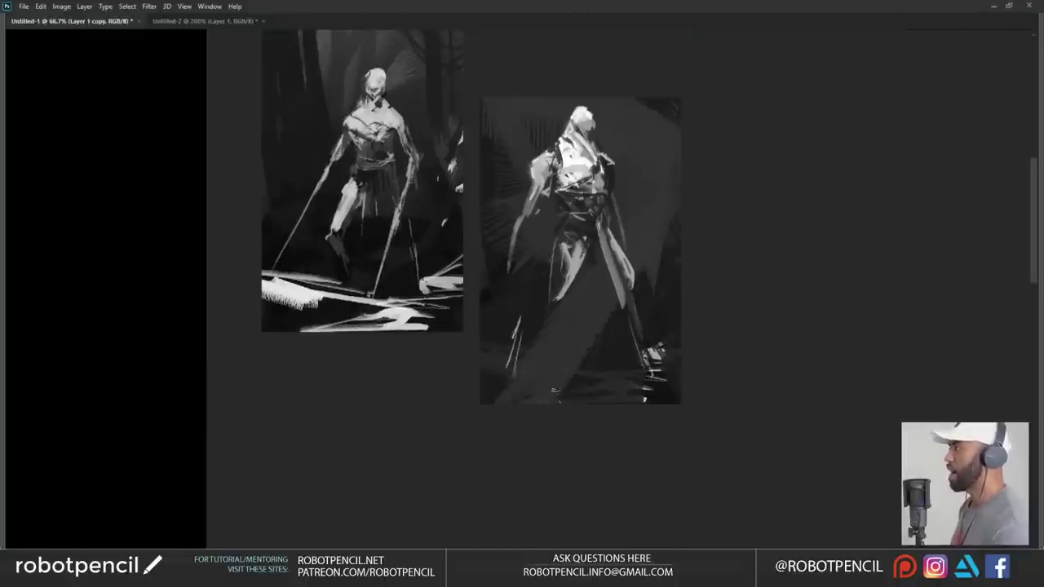
{"action": "mouse_move", "coordinate": [519, 395]}
{"action": "left_mouse_down"}
{"action": "mouse_move", "coordinate": [669, 392]}
{"action": "mouse_move", "coordinate": [506, 402]}
{"action": "left_mouse_up"}
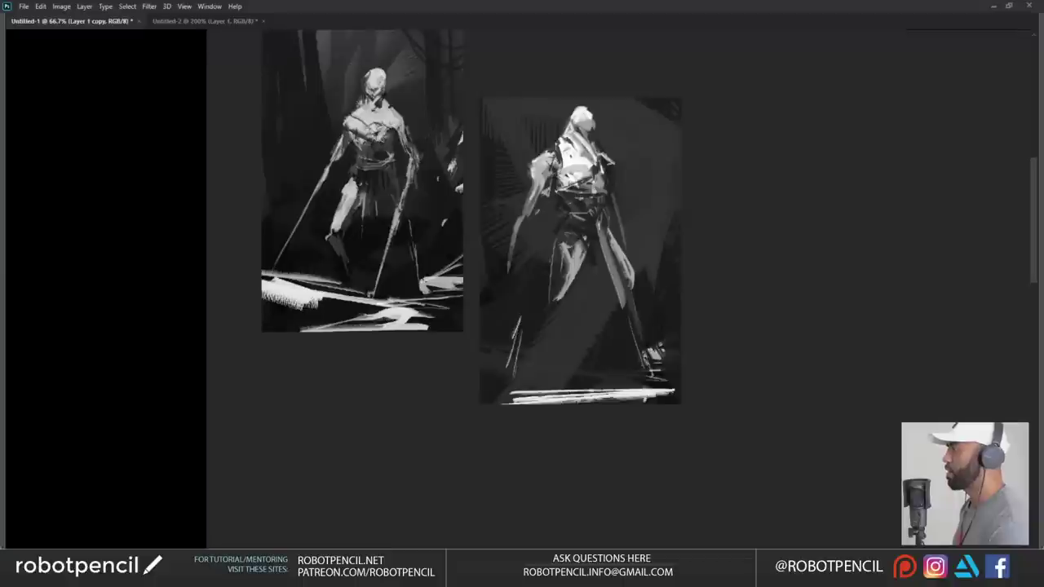
{"action": "mouse_move", "coordinate": [566, 388]}
{"action": "left_mouse_down"}
{"action": "mouse_move", "coordinate": [426, 374]}
{"action": "mouse_move", "coordinate": [678, 383]}
{"action": "left_mouse_up"}
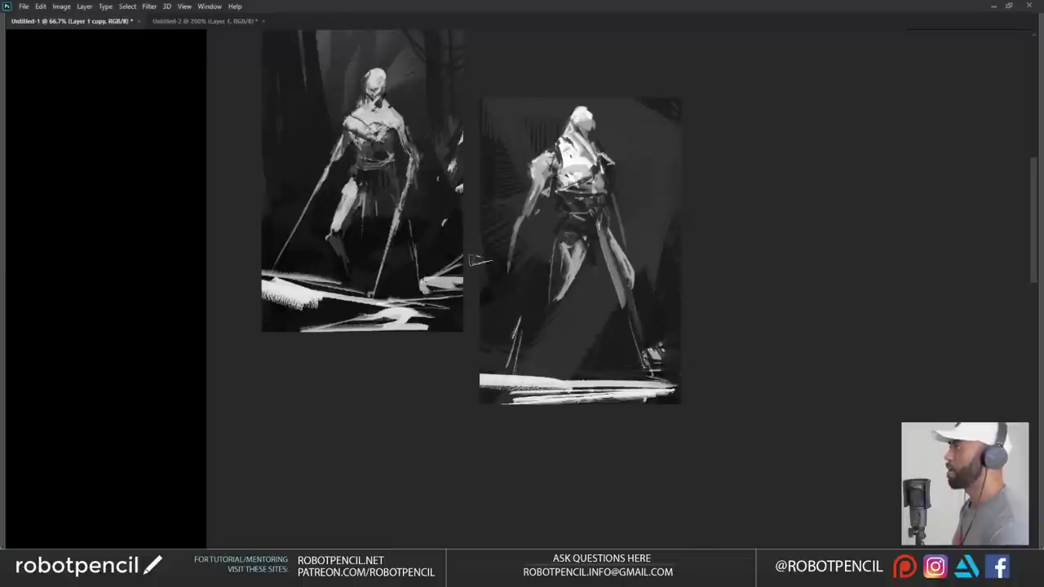
- Paint white rock shapes along both side edges of the second painting, just above the ground streaks
{"action": "left_click_drag", "start_coordinate": [481, 324], "coordinate": [512, 362]}
{"action": "mouse_move", "coordinate": [486, 295]}
{"action": "left_mouse_down"}
{"action": "mouse_move", "coordinate": [500, 343]}
{"action": "mouse_move", "coordinate": [488, 374]}
{"action": "left_mouse_up"}
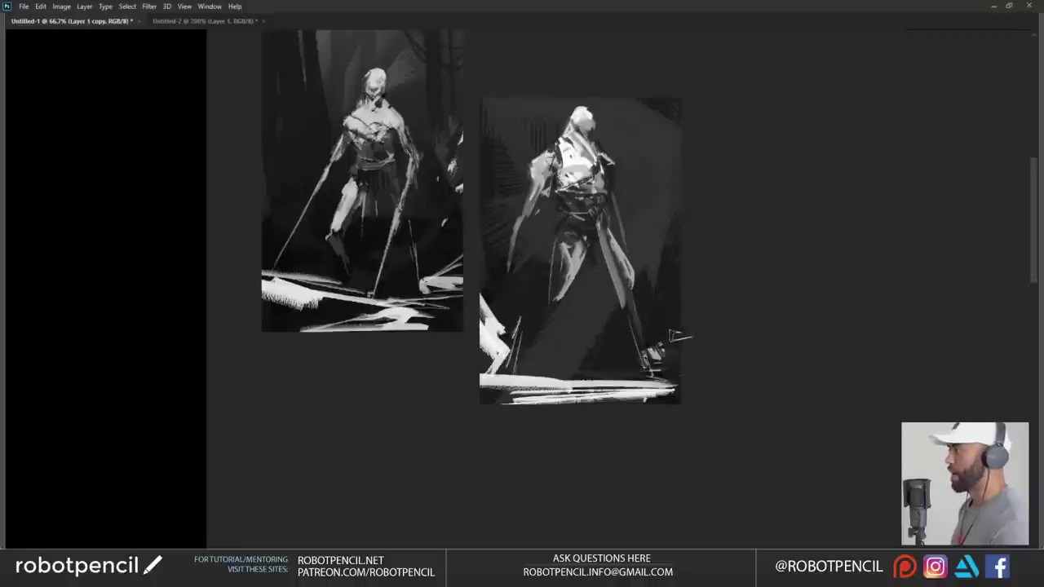
{"action": "mouse_move", "coordinate": [690, 316]}
{"action": "left_mouse_down"}
{"action": "mouse_move", "coordinate": [646, 355]}
{"action": "mouse_move", "coordinate": [679, 355]}
{"action": "left_mouse_up"}
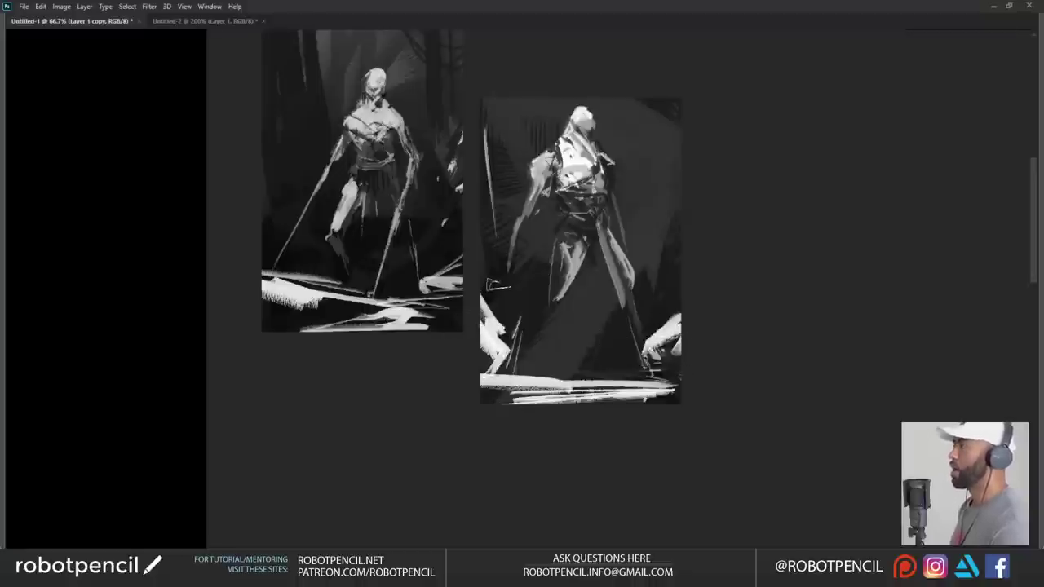
{"action": "left_click_drag", "start_coordinate": [483, 233], "coordinate": [500, 264]}
- Add white streaks and small highlights to the ground behind the legs, undoing two trial diagonal strokes
{"action": "left_click_drag", "start_coordinate": [611, 304], "coordinate": [682, 254]}
{"action": "key", "text": "ctrl+z"}
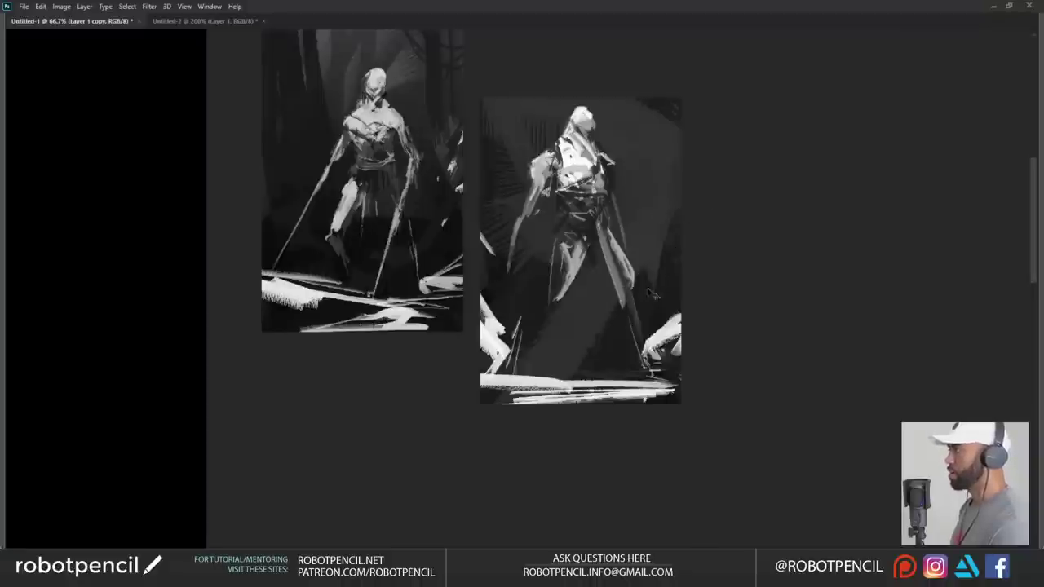
{"action": "left_click_drag", "start_coordinate": [590, 327], "coordinate": [684, 279]}
{"action": "key", "text": "ctrl+z"}
{"action": "mouse_move", "coordinate": [634, 307]}
{"action": "left_mouse_down"}
{"action": "mouse_move", "coordinate": [689, 287]}
{"action": "mouse_move", "coordinate": [673, 314]}
{"action": "left_mouse_up"}
{"action": "left_click_drag", "start_coordinate": [598, 344], "coordinate": [611, 346]}
{"action": "left_click_drag", "start_coordinate": [510, 327], "coordinate": [547, 332]}
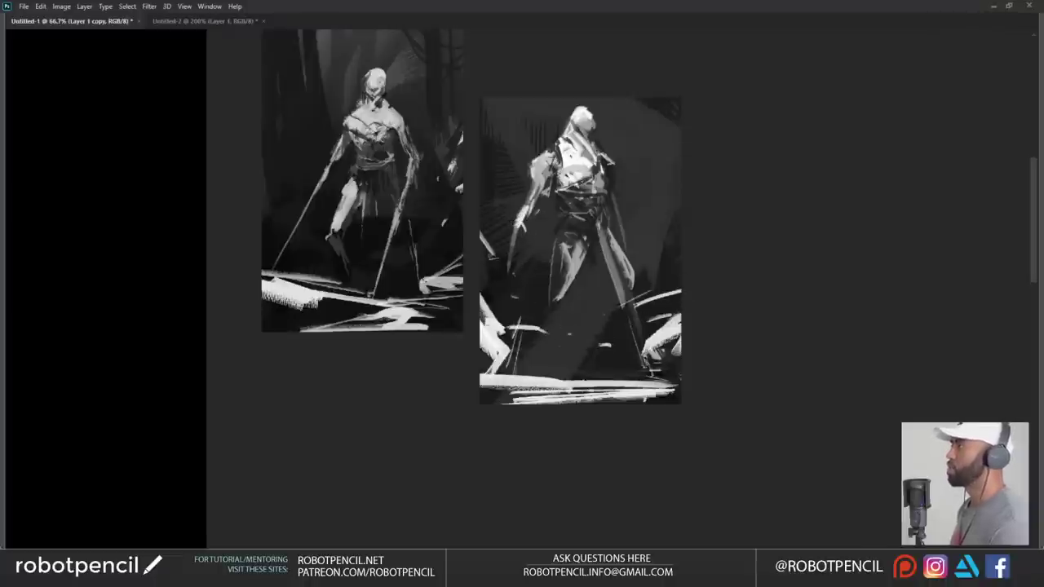
- Draw thin crossing lines beside the near hand and leg, and diagonal lines toward the painting's opposite edge
{"action": "left_click_drag", "start_coordinate": [490, 251], "coordinate": [537, 310]}
{"action": "left_click_drag", "start_coordinate": [492, 224], "coordinate": [542, 375]}
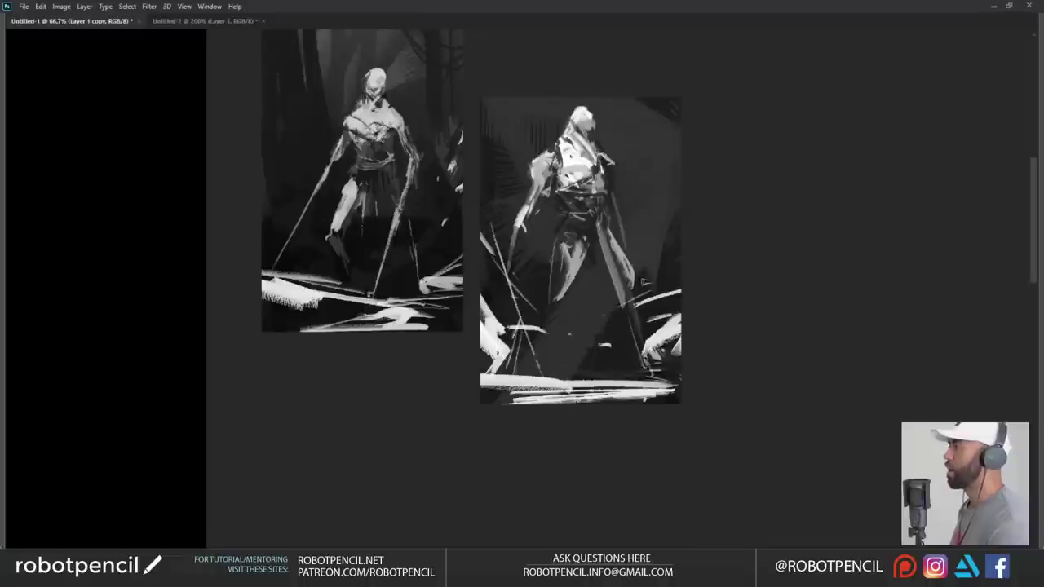
{"action": "left_click_drag", "start_coordinate": [644, 282], "coordinate": [729, 224]}
{"action": "left_click_drag", "start_coordinate": [632, 300], "coordinate": [708, 221]}
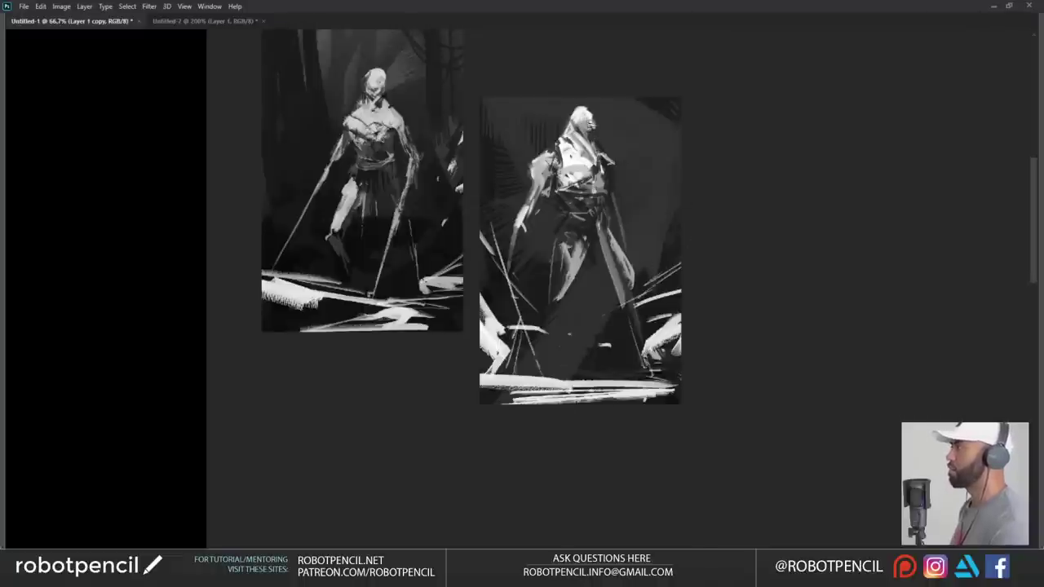
- Touch up the head, highlight the near lower leg, and paint long grey cloth strips hanging from the waist
{"action": "left_click_drag", "start_coordinate": [591, 124], "coordinate": [583, 111]}
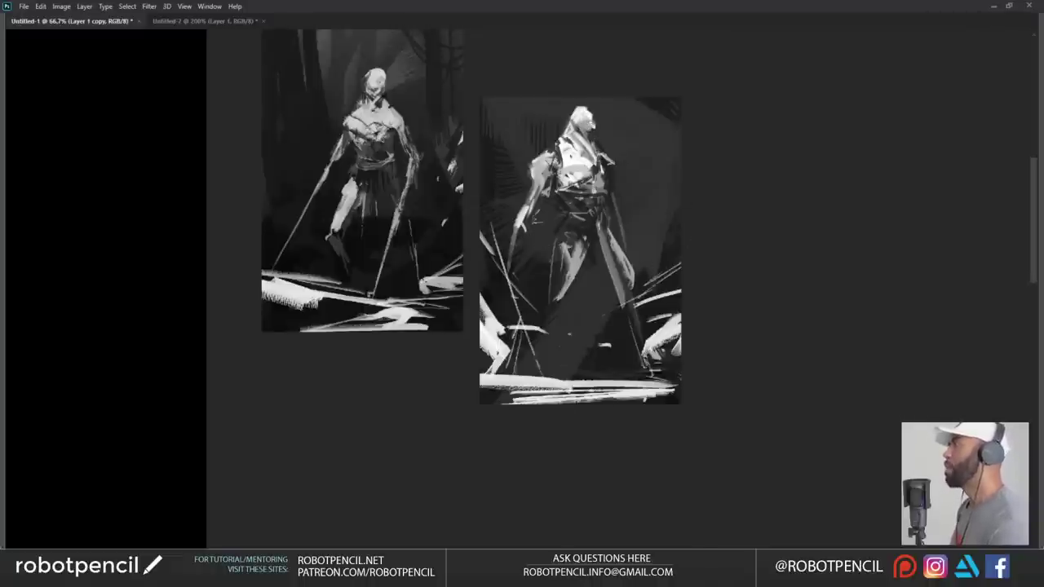
{"action": "mouse_move", "coordinate": [536, 221]}
{"action": "left_mouse_down"}
{"action": "mouse_move", "coordinate": [512, 272]}
{"action": "mouse_move", "coordinate": [515, 297]}
{"action": "mouse_move", "coordinate": [537, 311]}
{"action": "mouse_move", "coordinate": [531, 328]}
{"action": "left_mouse_up"}
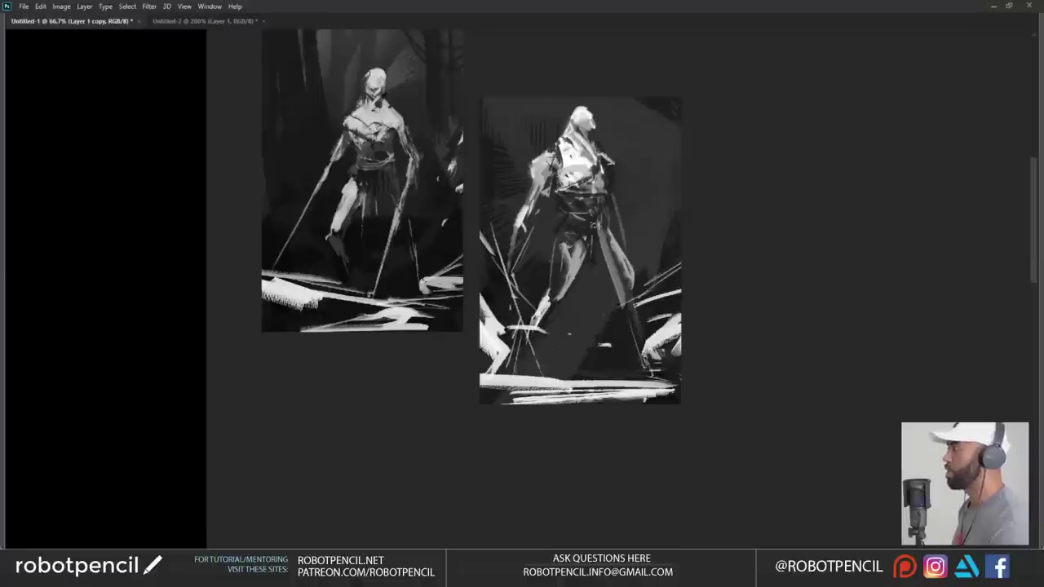
{"action": "mouse_move", "coordinate": [594, 225]}
{"action": "left_mouse_down"}
{"action": "mouse_move", "coordinate": [595, 312]}
{"action": "mouse_move", "coordinate": [607, 315]}
{"action": "mouse_move", "coordinate": [584, 317]}
{"action": "left_mouse_up"}
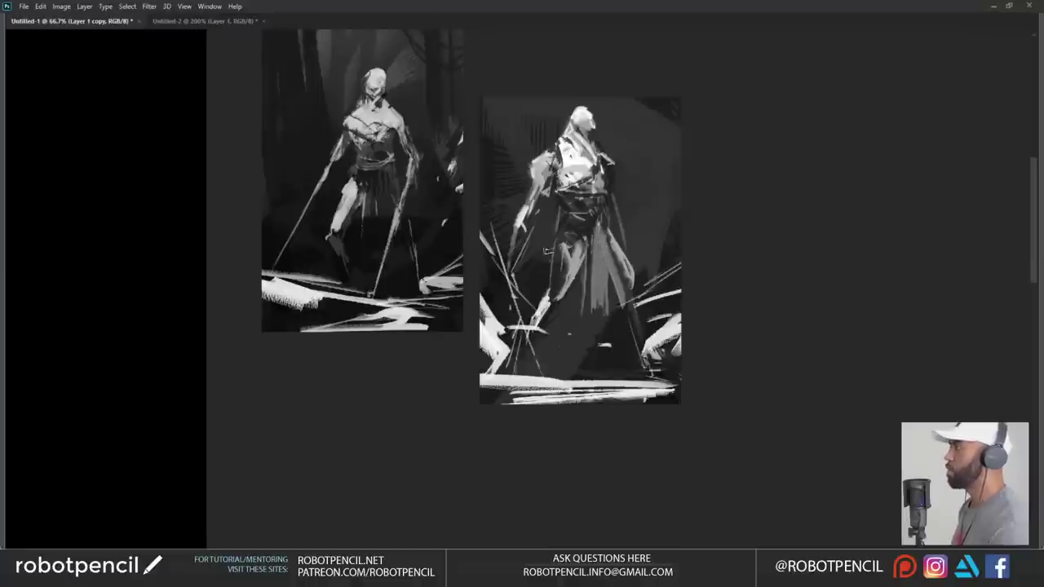
{"action": "left_click_drag", "start_coordinate": [557, 206], "coordinate": [545, 275]}
{"action": "left_click_drag", "start_coordinate": [550, 236], "coordinate": [538, 306]}
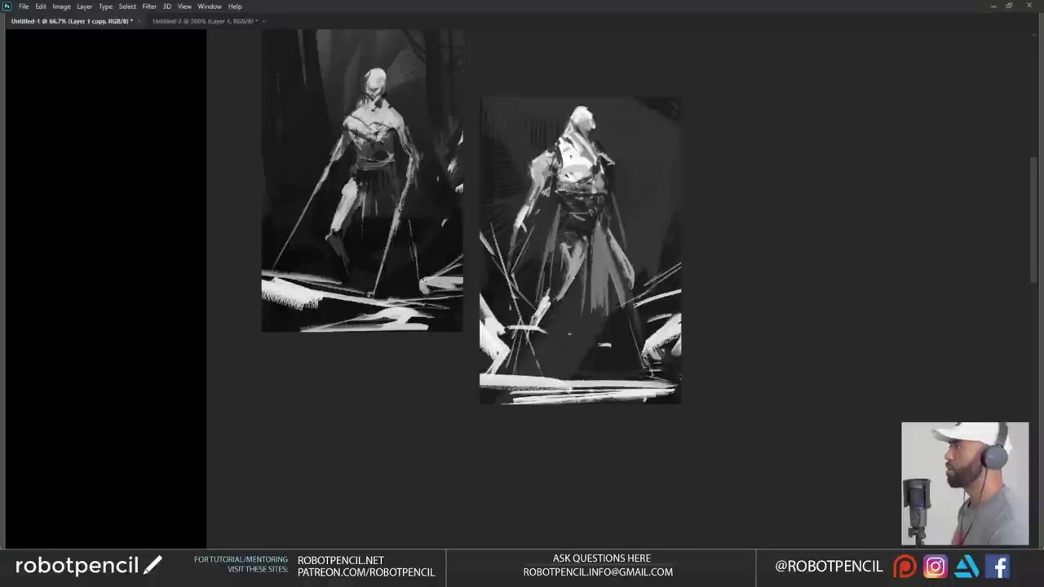
- Refine the chest and shoulder, darken the robe over the legs, and rework the near forearm
{"action": "mouse_move", "coordinate": [573, 171]}
{"action": "left_mouse_down"}
{"action": "mouse_move", "coordinate": [557, 178]}
{"action": "mouse_move", "coordinate": [611, 197]}
{"action": "left_mouse_up"}
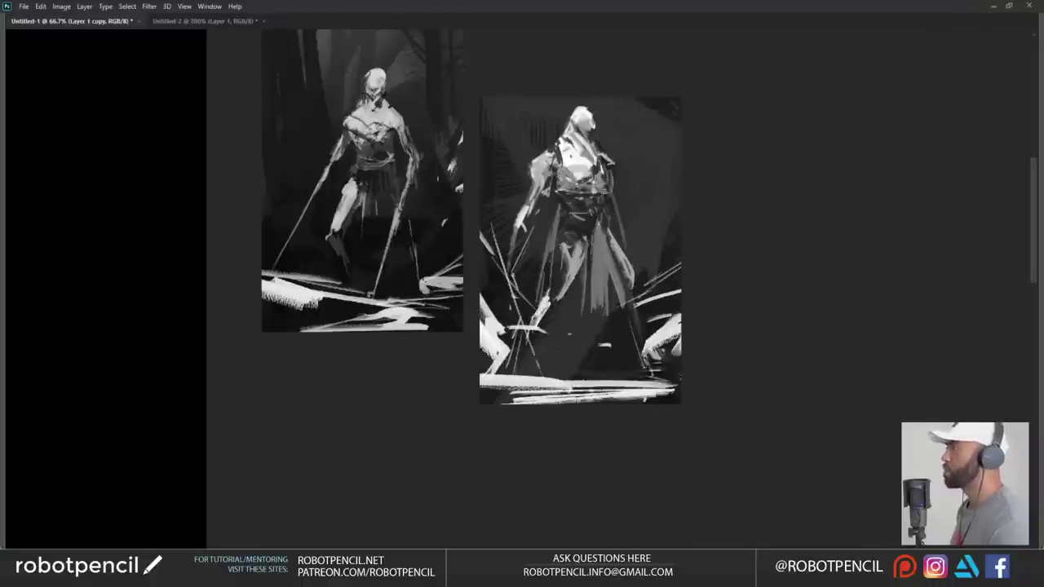
{"action": "left_click_drag", "start_coordinate": [600, 146], "coordinate": [609, 158]}
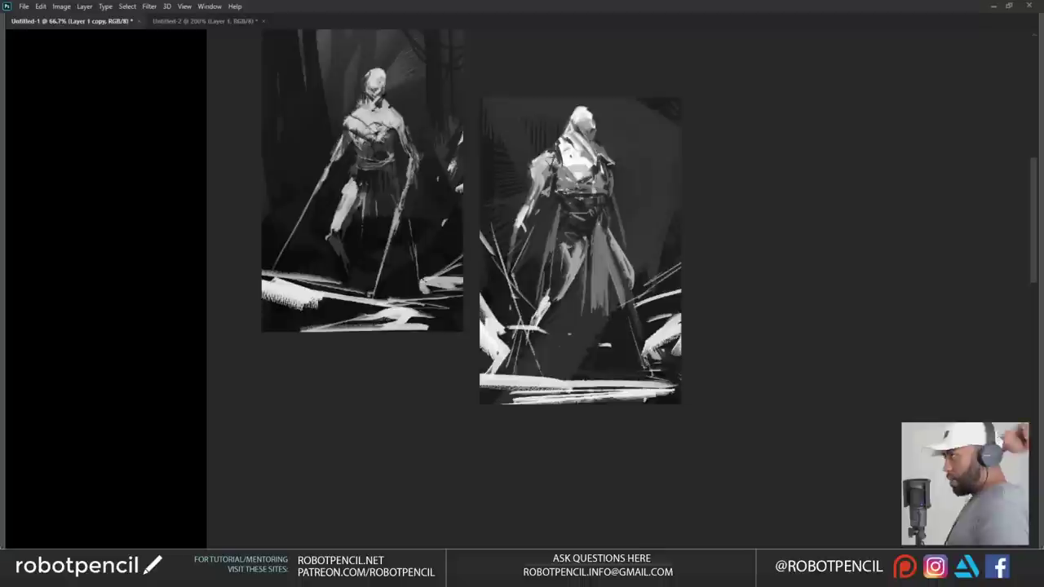
{"action": "left_click_drag", "start_coordinate": [563, 242], "coordinate": [577, 264]}
{"action": "mouse_move", "coordinate": [561, 222]}
{"action": "left_mouse_down"}
{"action": "mouse_move", "coordinate": [545, 277]}
{"action": "mouse_move", "coordinate": [559, 273]}
{"action": "mouse_move", "coordinate": [560, 291]}
{"action": "mouse_move", "coordinate": [535, 304]}
{"action": "mouse_move", "coordinate": [515, 373]}
{"action": "mouse_move", "coordinate": [563, 371]}
{"action": "left_mouse_up"}
{"action": "left_click_drag", "start_coordinate": [511, 225], "coordinate": [534, 201]}
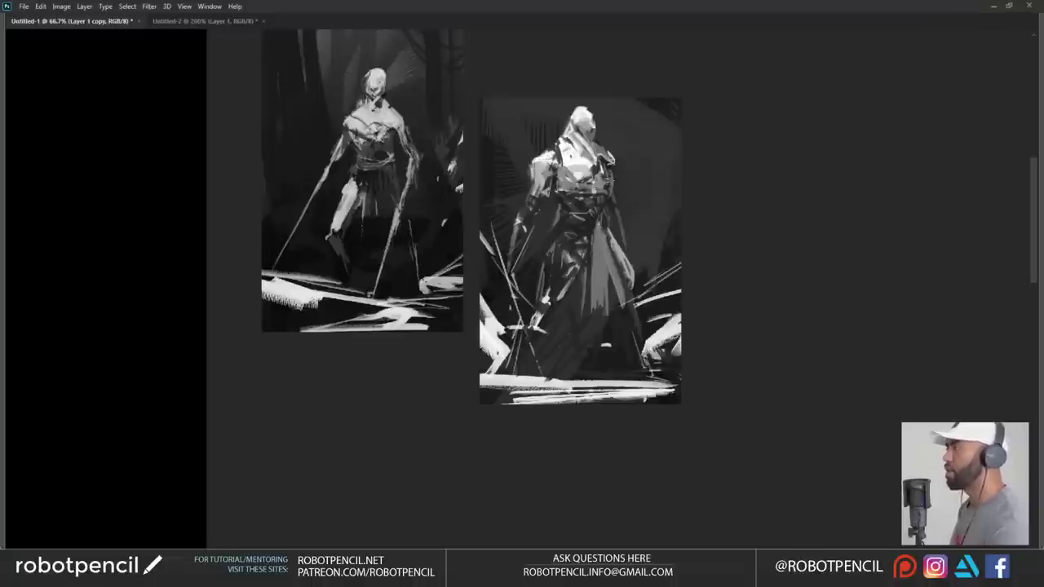
- Flip the canvas horizontally and add small strokes to the robed figure's chest and waist
{"action": "key", "text": "ctrl+shift+h"}
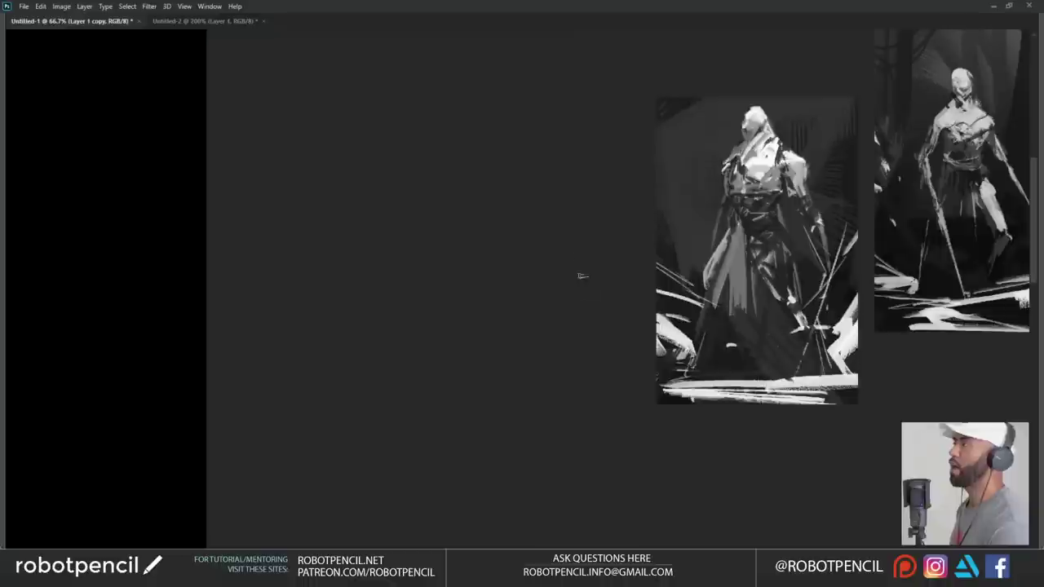
{"action": "left_click_drag", "start_coordinate": [822, 252], "coordinate": [699, 212]}
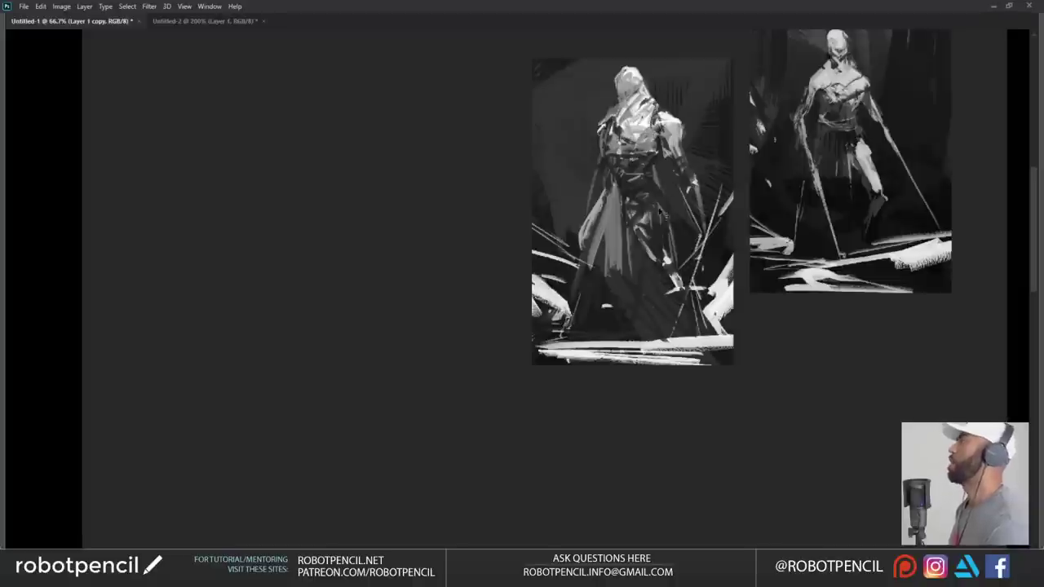
{"action": "left_click_drag", "start_coordinate": [654, 105], "coordinate": [632, 124]}
{"action": "left_click_drag", "start_coordinate": [659, 161], "coordinate": [638, 190]}
{"action": "left_click_drag", "start_coordinate": [516, 187], "coordinate": [598, 236]}
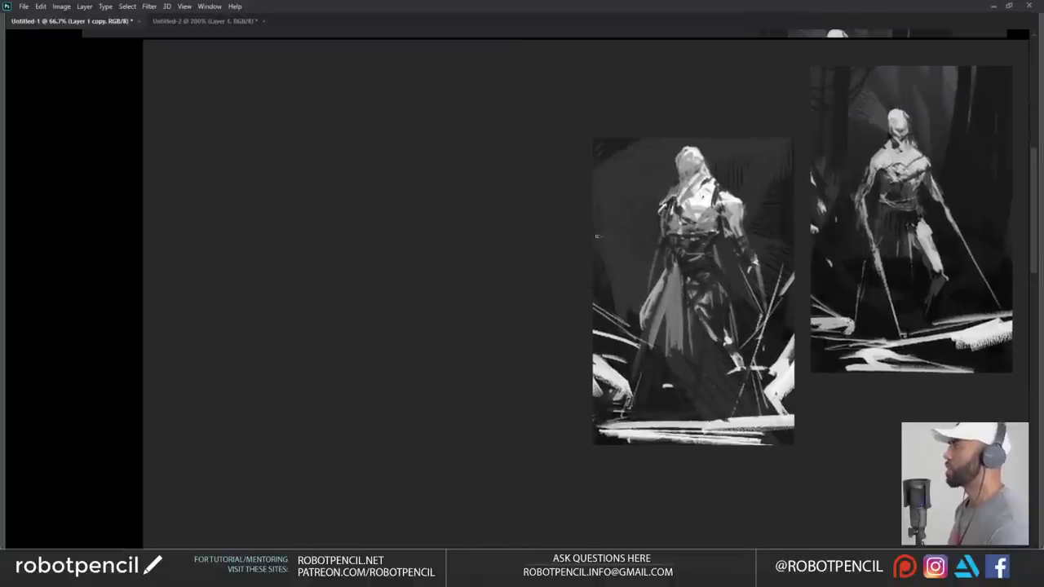
- Zoom out to 50%, duplicate the robed figure's layer, and move the copy beside the original
{"action": "left_click", "coordinate": [615, 316], "text": "alt"}
{"action": "left_click", "coordinate": [610, 316], "text": "alt"}
{"action": "left_click", "coordinate": [612, 330], "text": "ctrl"}
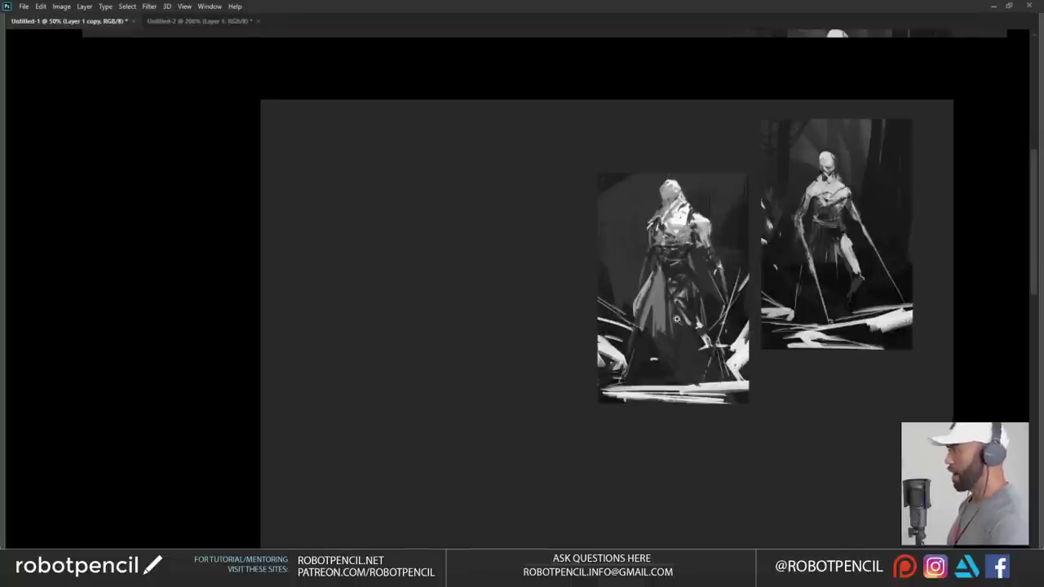
{"action": "key", "text": "ctrl+j"}
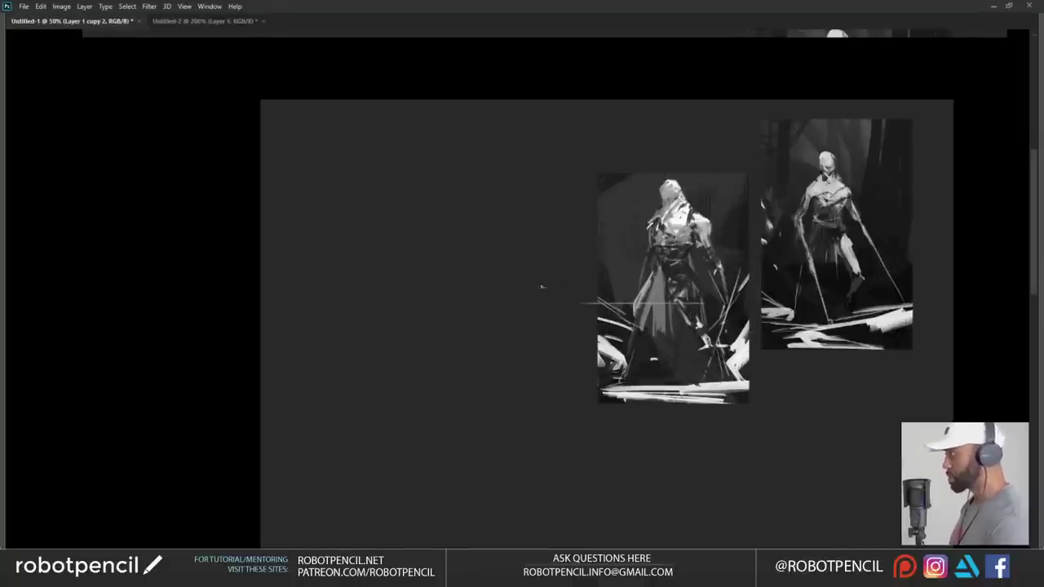
{"action": "mouse_move", "coordinate": [707, 295]}
{"action": "left_mouse_down"}
{"action": "mouse_move", "coordinate": [507, 255]}
{"action": "mouse_move", "coordinate": [542, 252]}
{"action": "left_mouse_up"}
{"action": "left_click_drag", "start_coordinate": [626, 344], "coordinate": [615, 295]}
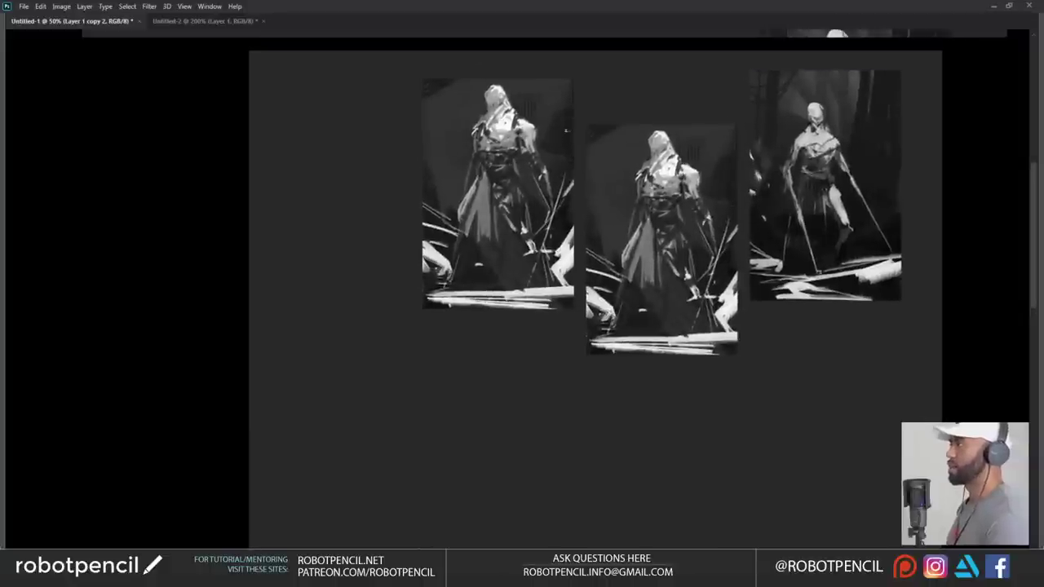
- Paint dark strokes over the head and chest of the copied figure
{"action": "mouse_move", "coordinate": [588, 81]}
{"action": "left_mouse_down"}
{"action": "mouse_move", "coordinate": [463, 126]}
{"action": "mouse_move", "coordinate": [414, 92]}
{"action": "left_mouse_up"}
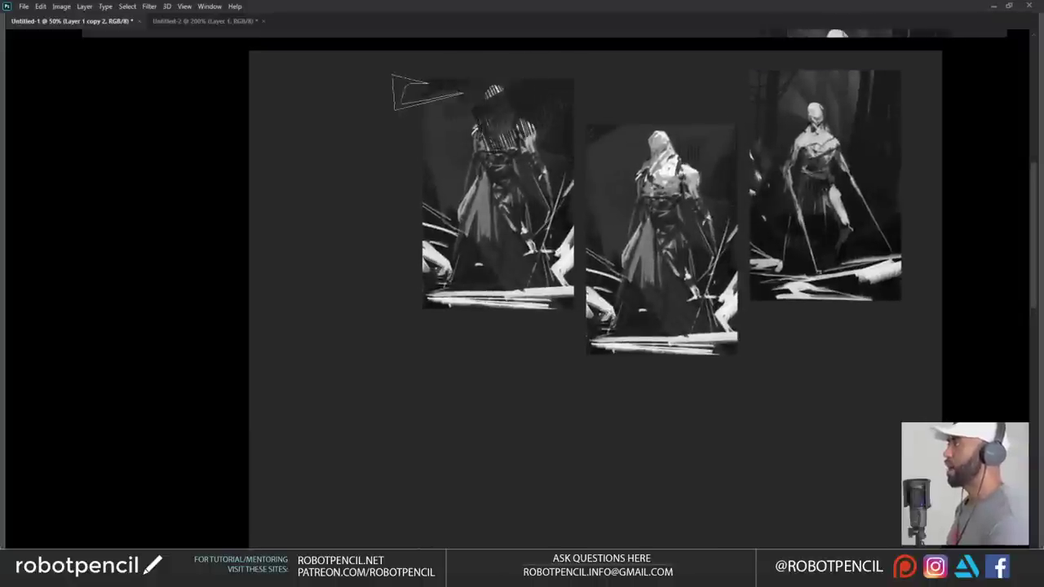
{"action": "left_click_drag", "start_coordinate": [555, 70], "coordinate": [453, 124]}
{"action": "key", "text": "b"}
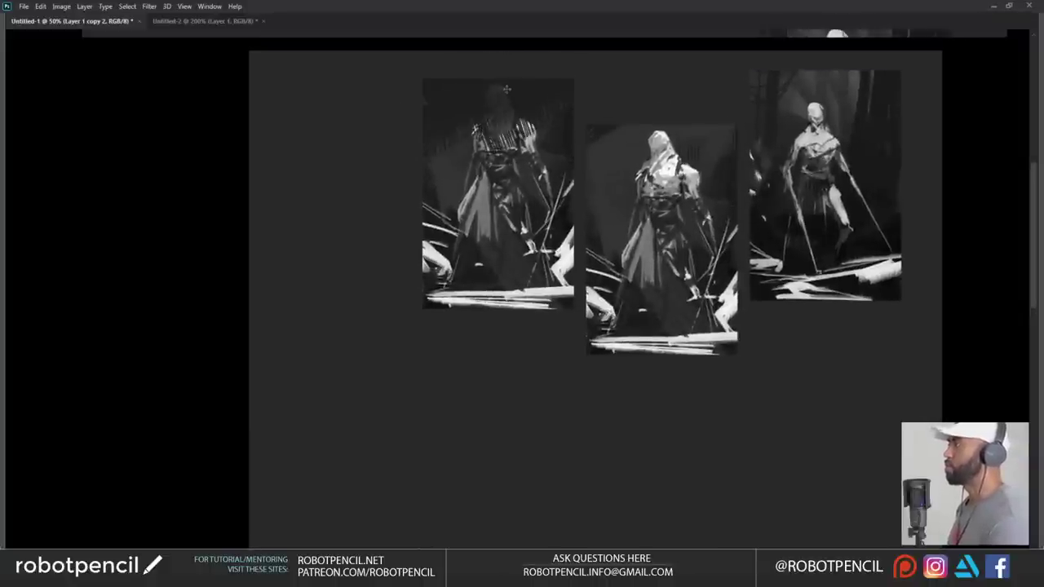
{"action": "left_click_drag", "start_coordinate": [506, 89], "coordinate": [498, 167]}
{"action": "mouse_move", "coordinate": [529, 132]}
{"action": "left_mouse_down"}
{"action": "mouse_move", "coordinate": [474, 195]}
{"action": "mouse_move", "coordinate": [483, 213]}
{"action": "mouse_move", "coordinate": [422, 186]}
{"action": "left_mouse_up"}
- Switch to another ungrouped brush preset, enlarge it, and cover the rest of the copied painting with near-black strokes
{"action": "right_click", "coordinate": [467, 200]}
{"action": "left_click", "coordinate": [587, 449]}
{"action": "left_click", "coordinate": [310, 465]}
{"action": "key", "text": "bracketright"}
{"action": "key", "text": "bracketright"}
{"action": "key", "text": "bracketright"}
{"action": "key", "text": "bracketright"}
{"action": "key", "text": "bracketright"}
{"action": "key", "text": "bracketright"}
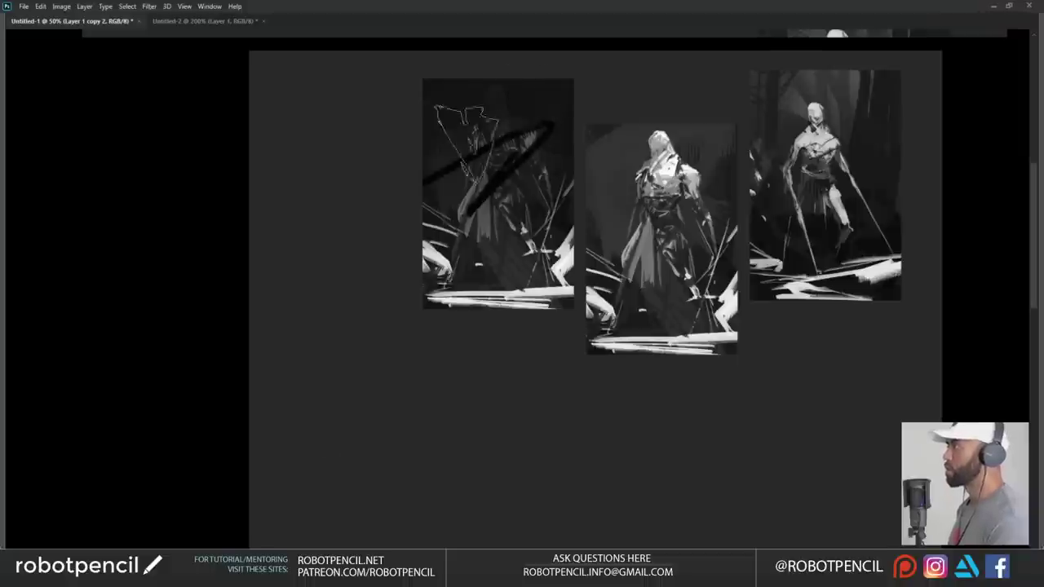
{"action": "mouse_move", "coordinate": [466, 145]}
{"action": "left_mouse_down"}
{"action": "mouse_move", "coordinate": [492, 195]}
{"action": "mouse_move", "coordinate": [444, 209]}
{"action": "mouse_move", "coordinate": [558, 299]}
{"action": "mouse_move", "coordinate": [527, 270]}
{"action": "mouse_move", "coordinate": [430, 295]}
{"action": "left_mouse_up"}
{"action": "left_click_drag", "start_coordinate": [393, 265], "coordinate": [573, 218]}
{"action": "left_click", "coordinate": [533, 249], "text": "alt"}
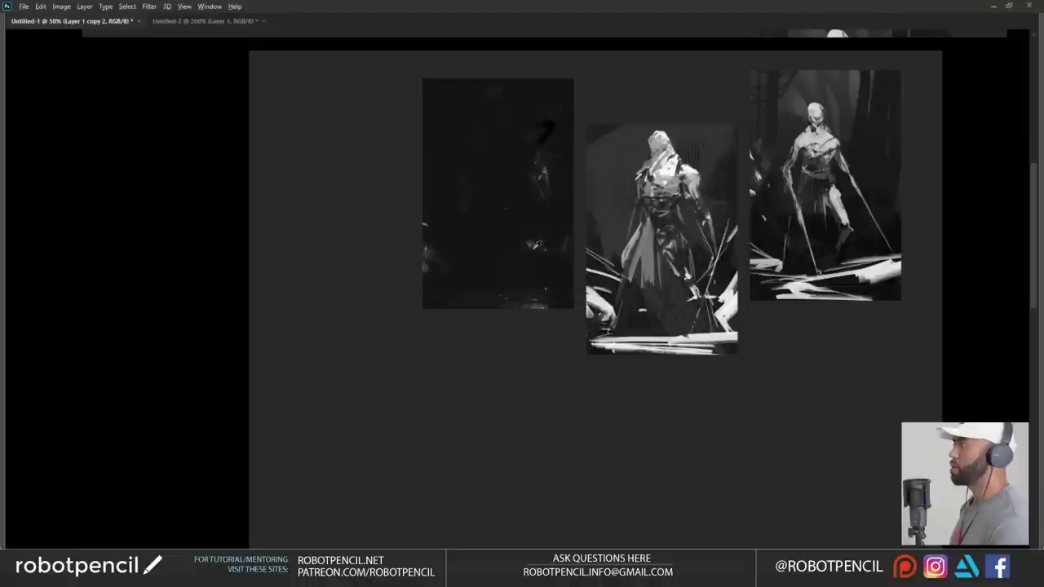
- Sample dark greys and paint over the remaining highlights of the blackened copy, adding a thin curved stroke down its middle
{"action": "mouse_move", "coordinate": [429, 245]}
{"action": "left_mouse_down"}
{"action": "mouse_move", "coordinate": [526, 282]}
{"action": "mouse_move", "coordinate": [415, 291]}
{"action": "mouse_move", "coordinate": [543, 217]}
{"action": "mouse_move", "coordinate": [489, 163]}
{"action": "mouse_move", "coordinate": [508, 216]}
{"action": "mouse_move", "coordinate": [554, 229]}
{"action": "mouse_move", "coordinate": [565, 122]}
{"action": "mouse_move", "coordinate": [532, 139]}
{"action": "mouse_move", "coordinate": [530, 60]}
{"action": "left_mouse_up"}
{"action": "left_click", "coordinate": [548, 201], "text": "alt"}
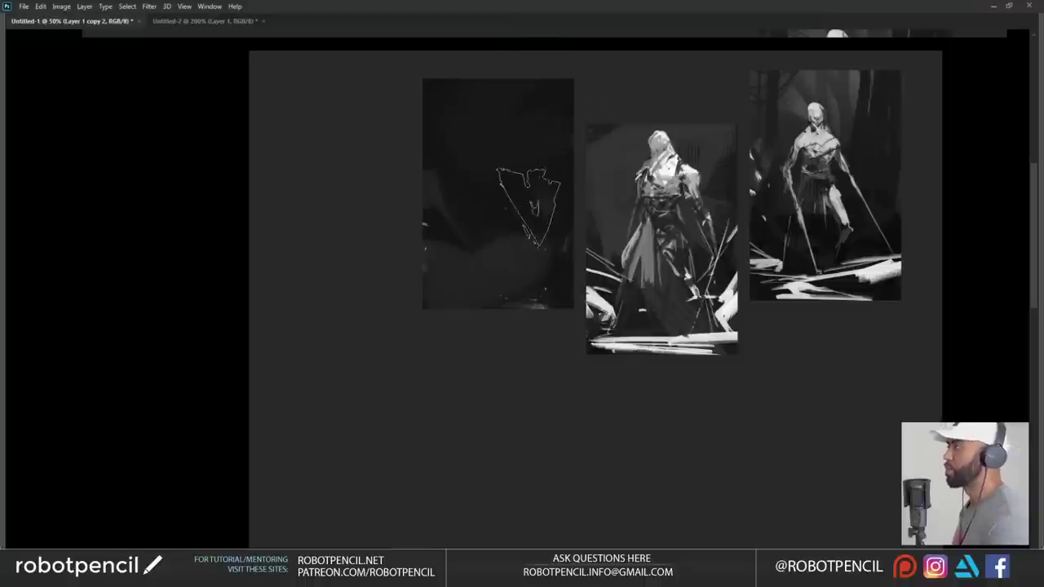
{"action": "left_click_drag", "start_coordinate": [528, 208], "coordinate": [608, 65]}
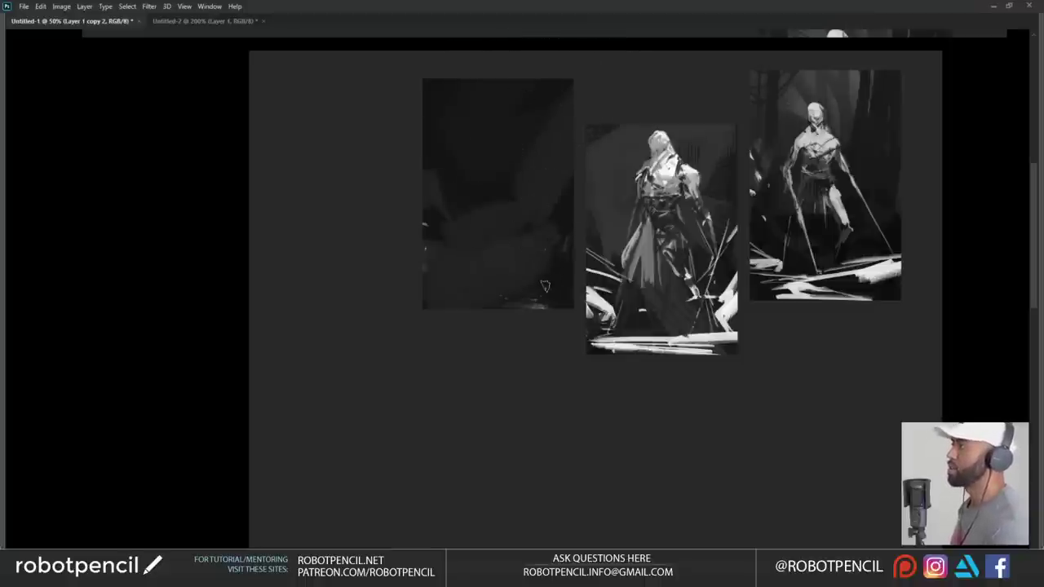
{"action": "left_click_drag", "start_coordinate": [462, 82], "coordinate": [486, 265]}
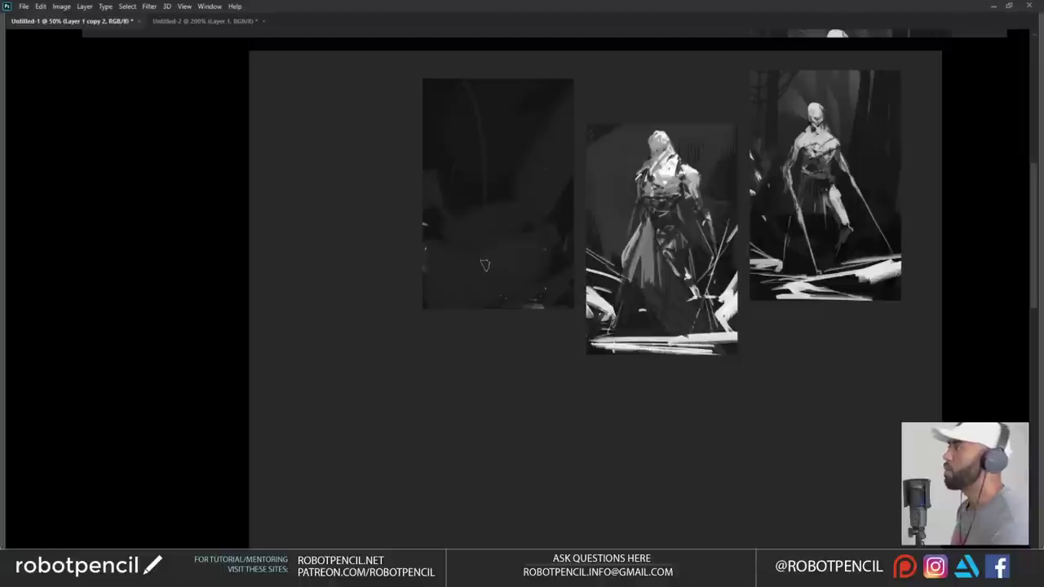
{"action": "left_click_drag", "start_coordinate": [497, 184], "coordinate": [510, 216]}
- Enlarge the brush and lay broad, faint dark-grey background strokes diagonally across the blackened copy
{"action": "key", "text": "bracketright"}
{"action": "key", "text": "bracketright"}
{"action": "key", "text": "bracketright"}
{"action": "left_click_drag", "start_coordinate": [427, 141], "coordinate": [490, 225]}
{"action": "left_click_drag", "start_coordinate": [391, 172], "coordinate": [505, 285]}
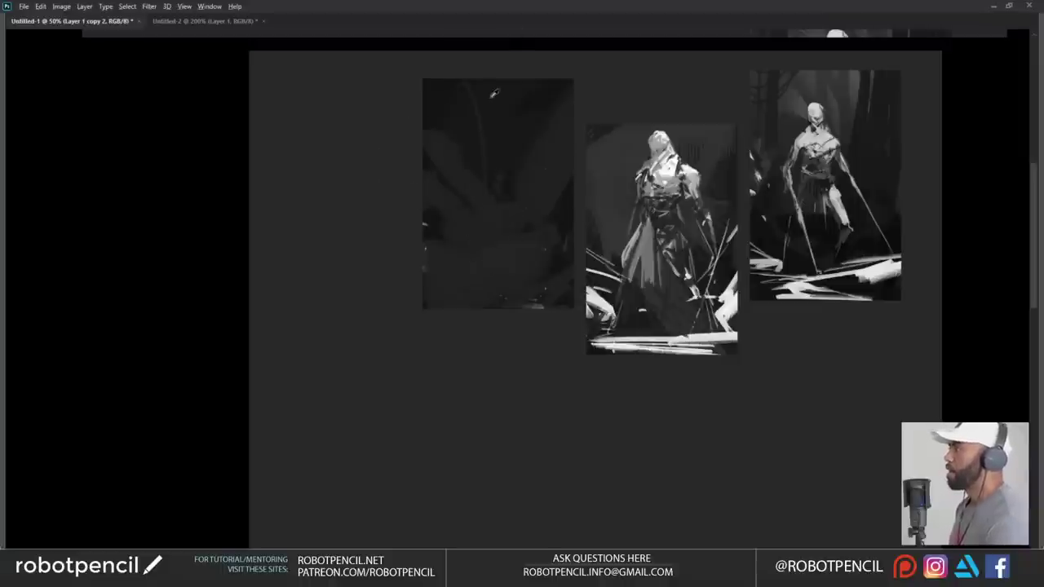
{"action": "left_click", "coordinate": [503, 119], "text": "alt"}
{"action": "mouse_move", "coordinate": [462, 92]}
{"action": "left_mouse_down"}
{"action": "mouse_move", "coordinate": [473, 275]}
{"action": "mouse_move", "coordinate": [549, 264]}
{"action": "left_mouse_up"}
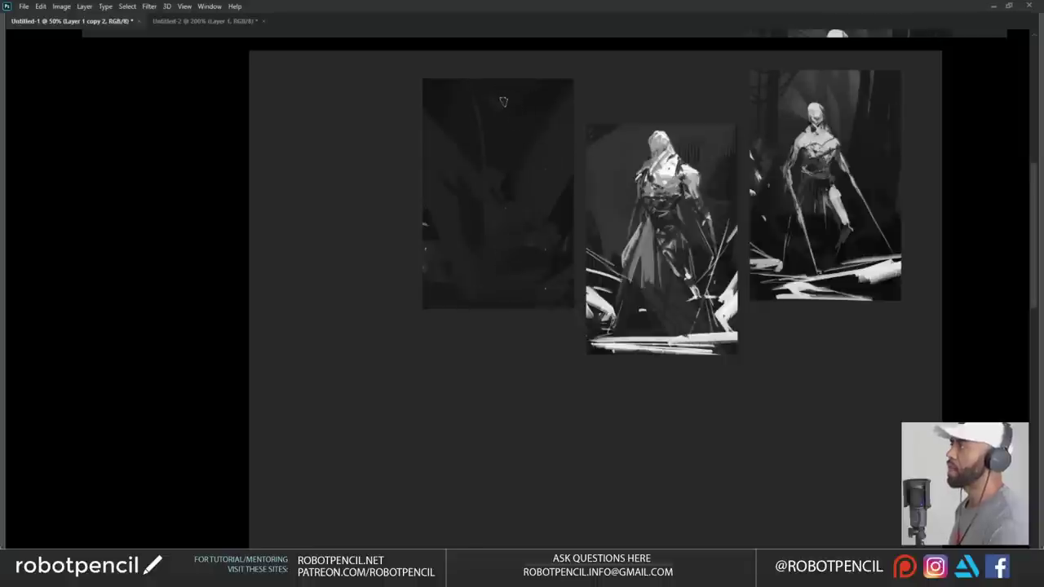
- Paint a new figure's light-grey head, broad shoulders, two long arms and torso on the dark copy
{"action": "mouse_move", "coordinate": [496, 98]}
{"action": "left_mouse_down"}
{"action": "mouse_move", "coordinate": [509, 96]}
{"action": "mouse_move", "coordinate": [494, 132]}
{"action": "mouse_move", "coordinate": [486, 130]}
{"action": "mouse_move", "coordinate": [511, 132]}
{"action": "left_mouse_up"}
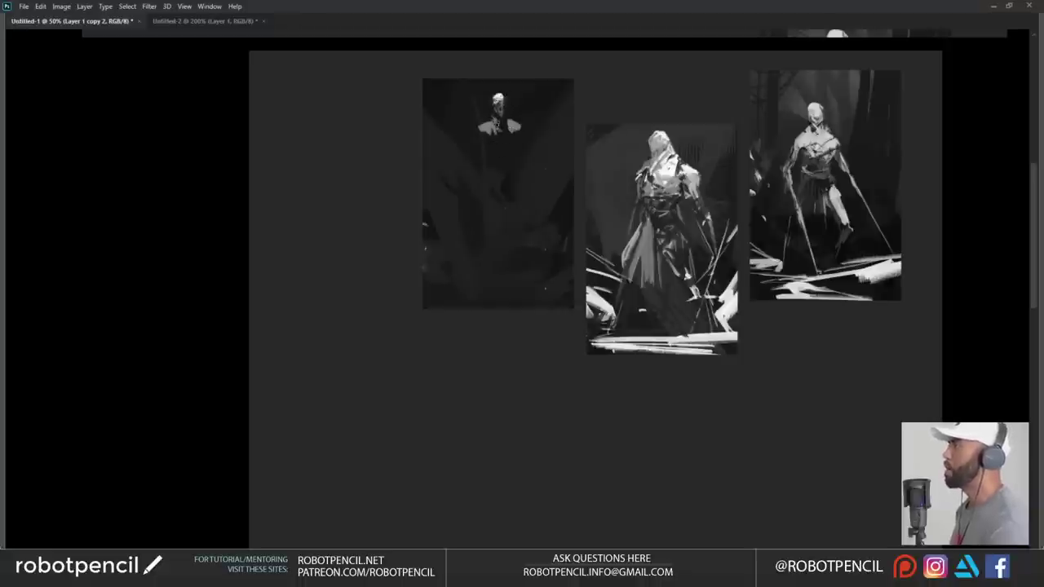
{"action": "mouse_move", "coordinate": [500, 133]}
{"action": "left_mouse_down"}
{"action": "mouse_move", "coordinate": [487, 146]}
{"action": "mouse_move", "coordinate": [517, 140]}
{"action": "mouse_move", "coordinate": [502, 136]}
{"action": "mouse_move", "coordinate": [494, 148]}
{"action": "mouse_move", "coordinate": [514, 151]}
{"action": "mouse_move", "coordinate": [520, 141]}
{"action": "mouse_move", "coordinate": [494, 152]}
{"action": "mouse_move", "coordinate": [491, 126]}
{"action": "mouse_move", "coordinate": [507, 127]}
{"action": "mouse_move", "coordinate": [471, 132]}
{"action": "mouse_move", "coordinate": [479, 137]}
{"action": "left_mouse_up"}
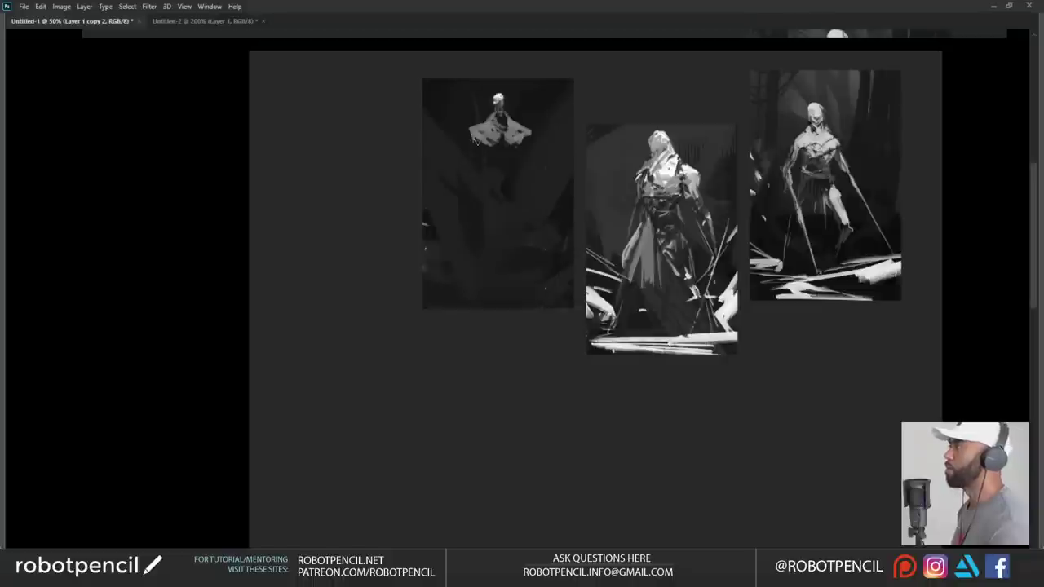
{"action": "mouse_move", "coordinate": [473, 136]}
{"action": "left_mouse_down"}
{"action": "mouse_move", "coordinate": [451, 189]}
{"action": "mouse_move", "coordinate": [453, 215]}
{"action": "left_mouse_up"}
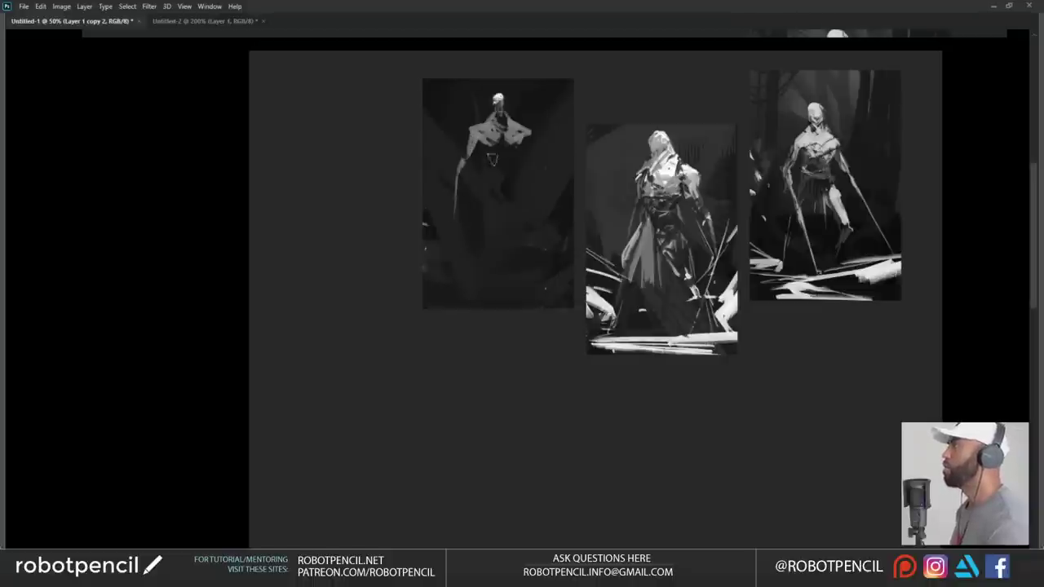
{"action": "left_click_drag", "start_coordinate": [526, 132], "coordinate": [554, 206]}
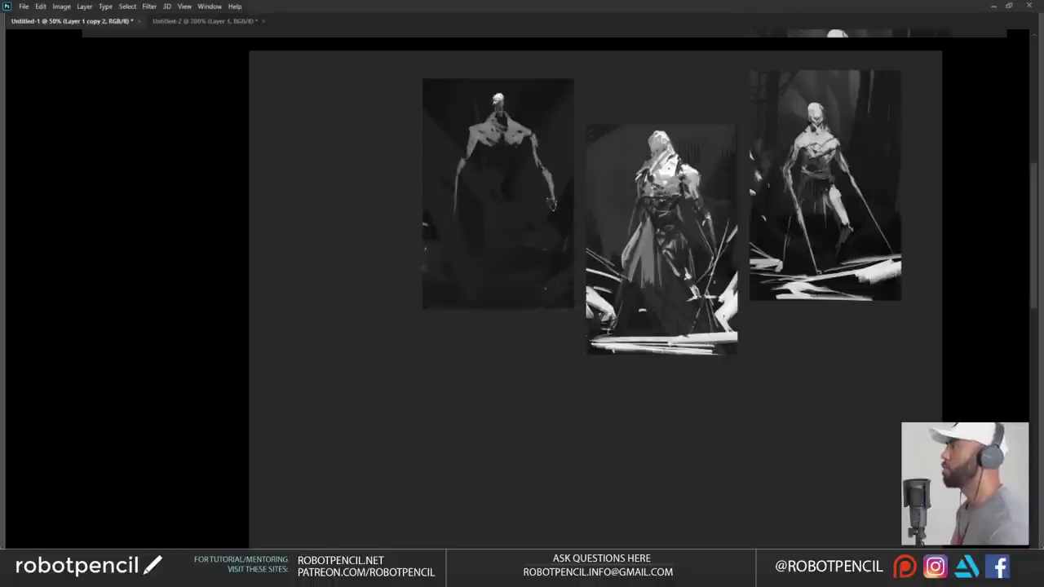
{"action": "mouse_move", "coordinate": [479, 160]}
{"action": "left_mouse_down"}
{"action": "mouse_move", "coordinate": [489, 145]}
{"action": "mouse_move", "coordinate": [523, 145]}
{"action": "mouse_move", "coordinate": [483, 151]}
{"action": "mouse_move", "coordinate": [514, 154]}
{"action": "mouse_move", "coordinate": [530, 169]}
{"action": "mouse_move", "coordinate": [505, 145]}
{"action": "mouse_move", "coordinate": [497, 150]}
{"action": "mouse_move", "coordinate": [522, 148]}
{"action": "mouse_move", "coordinate": [499, 167]}
{"action": "mouse_move", "coordinate": [490, 155]}
{"action": "mouse_move", "coordinate": [486, 167]}
{"action": "mouse_move", "coordinate": [468, 133]}
{"action": "left_mouse_up"}
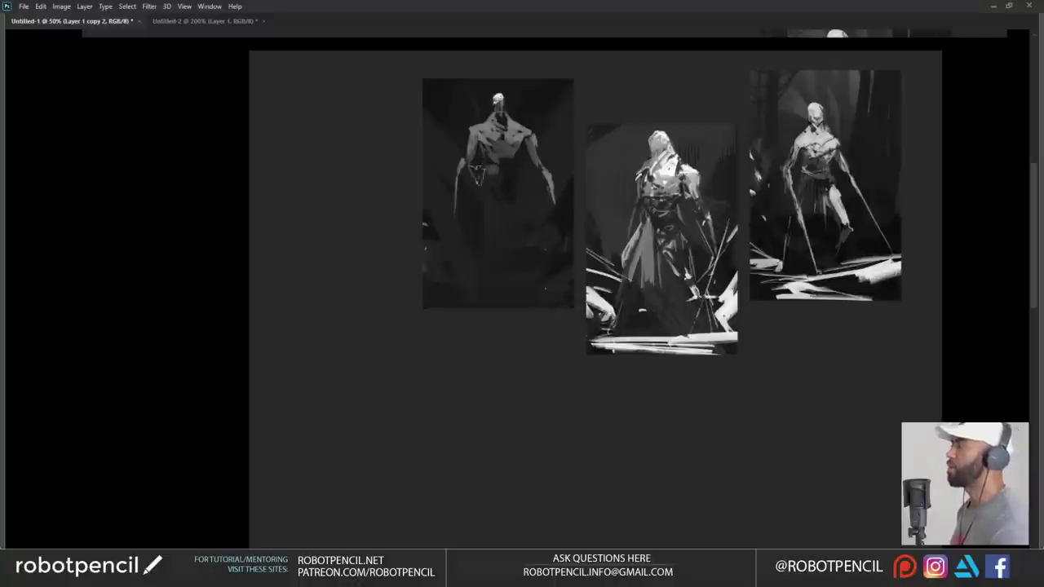
- Block in the new figure's waist, striding leg and hands in mid-grey, undoing the first waist stroke
{"action": "left_click_drag", "start_coordinate": [476, 172], "coordinate": [514, 184]}
{"action": "key", "text": "ctrl+z"}
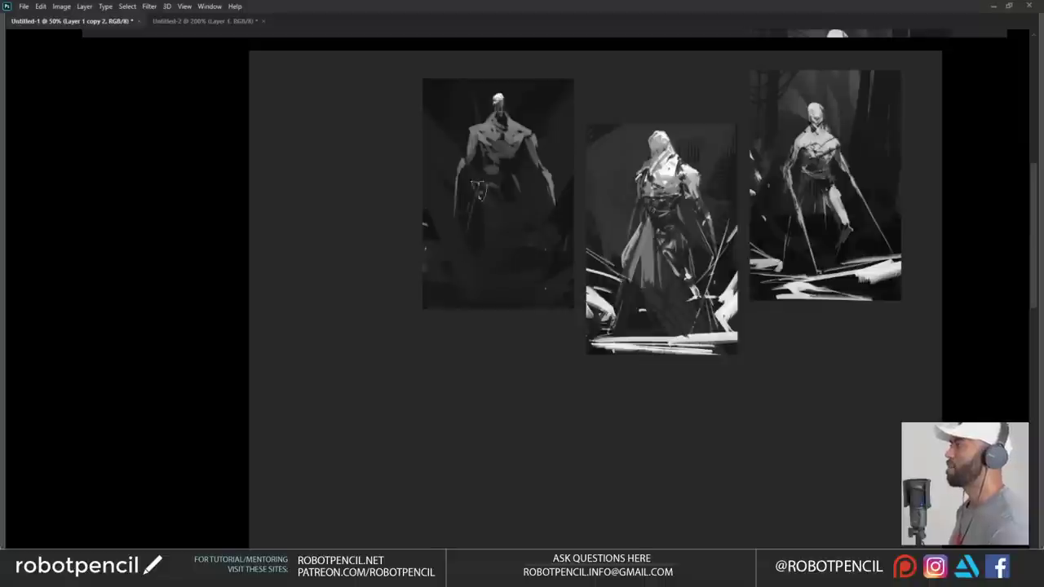
{"action": "mouse_move", "coordinate": [480, 191]}
{"action": "left_mouse_down"}
{"action": "mouse_move", "coordinate": [458, 269]}
{"action": "mouse_move", "coordinate": [485, 188]}
{"action": "mouse_move", "coordinate": [466, 275]}
{"action": "left_mouse_up"}
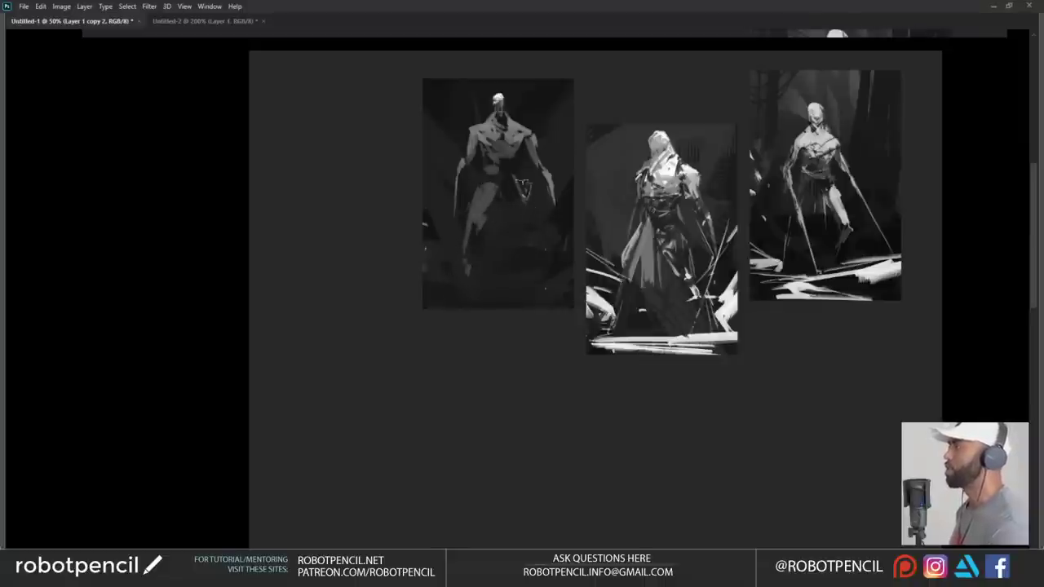
{"action": "left_click_drag", "start_coordinate": [464, 167], "coordinate": [457, 227]}
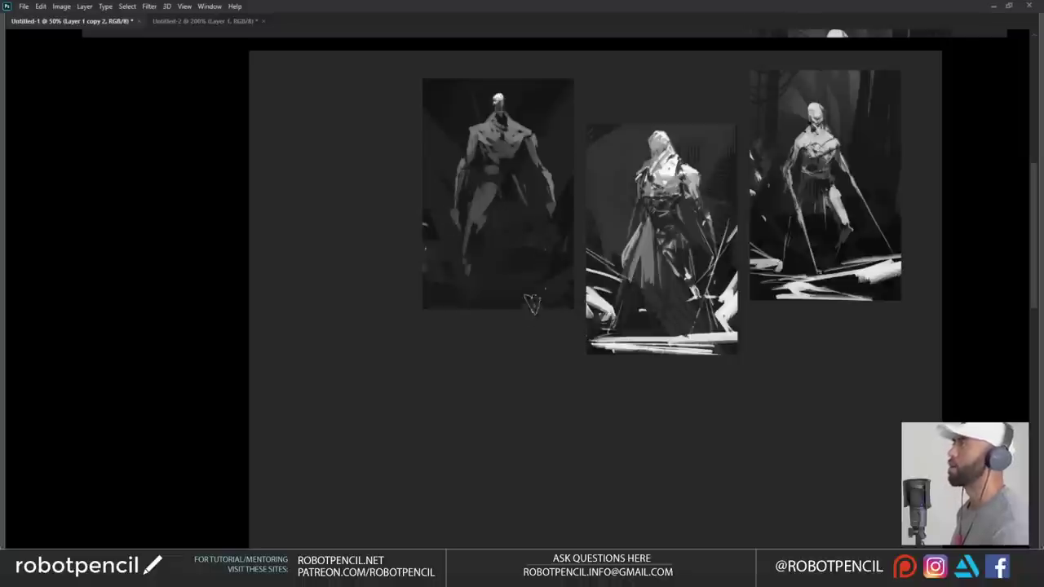
- Switch to the last ungrouped brush preset, shrink it, and add light highlights to the new figure's torso, arms, thigh and knee
{"action": "right_click", "coordinate": [455, 171]}
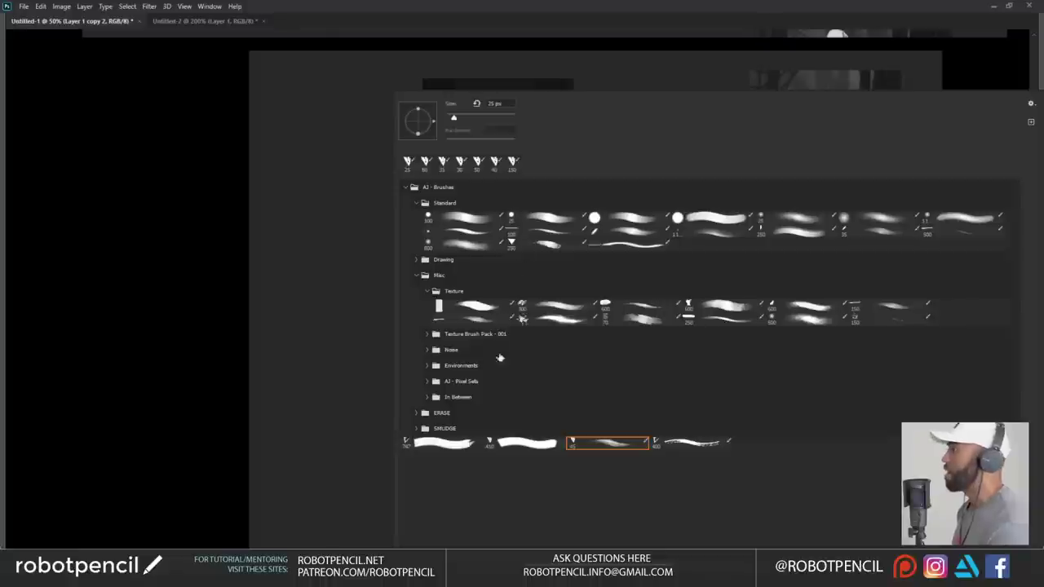
{"action": "left_click", "coordinate": [695, 444]}
{"action": "left_click", "coordinate": [194, 410]}
{"action": "key", "text": "bracketleft"}
{"action": "key", "text": "bracketleft"}
{"action": "key", "text": "bracketleft"}
{"action": "key", "text": "bracketleft"}
{"action": "key", "text": "bracketleft"}
{"action": "key", "text": "bracketleft"}
{"action": "key", "text": "bracketleft"}
{"action": "key", "text": "bracketleft"}
{"action": "key", "text": "bracketleft"}
{"action": "key", "text": "bracketleft"}
{"action": "key", "text": "bracketleft"}
{"action": "key", "text": "bracketleft"}
{"action": "key", "text": "bracketleft"}
{"action": "key", "text": "bracketleft"}
{"action": "key", "text": "bracketleft"}
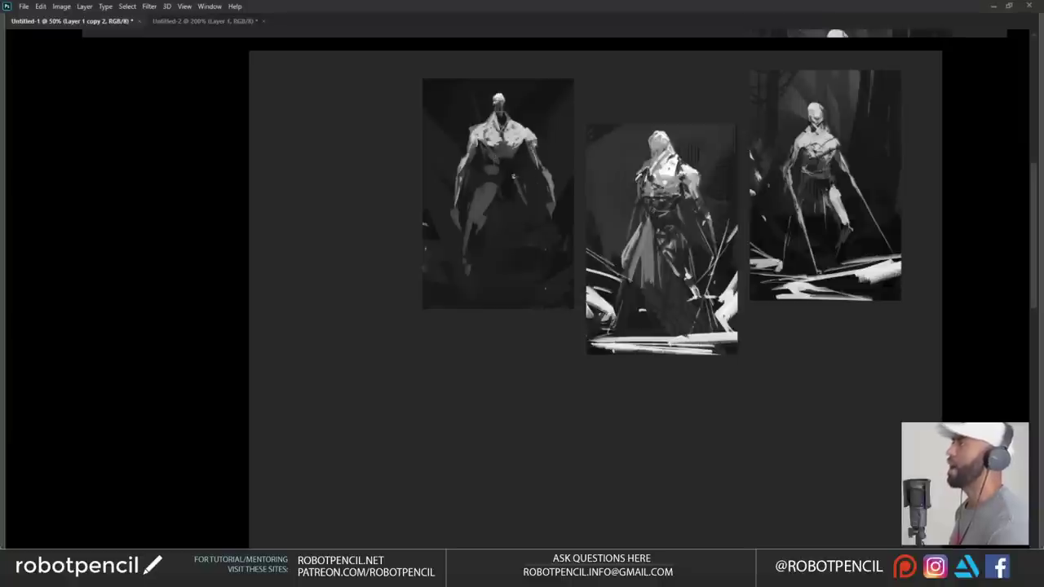
{"action": "mouse_move", "coordinate": [485, 180]}
{"action": "left_mouse_down"}
{"action": "mouse_move", "coordinate": [495, 193]}
{"action": "mouse_move", "coordinate": [476, 193]}
{"action": "mouse_move", "coordinate": [492, 201]}
{"action": "mouse_move", "coordinate": [471, 221]}
{"action": "mouse_move", "coordinate": [484, 172]}
{"action": "left_mouse_up"}
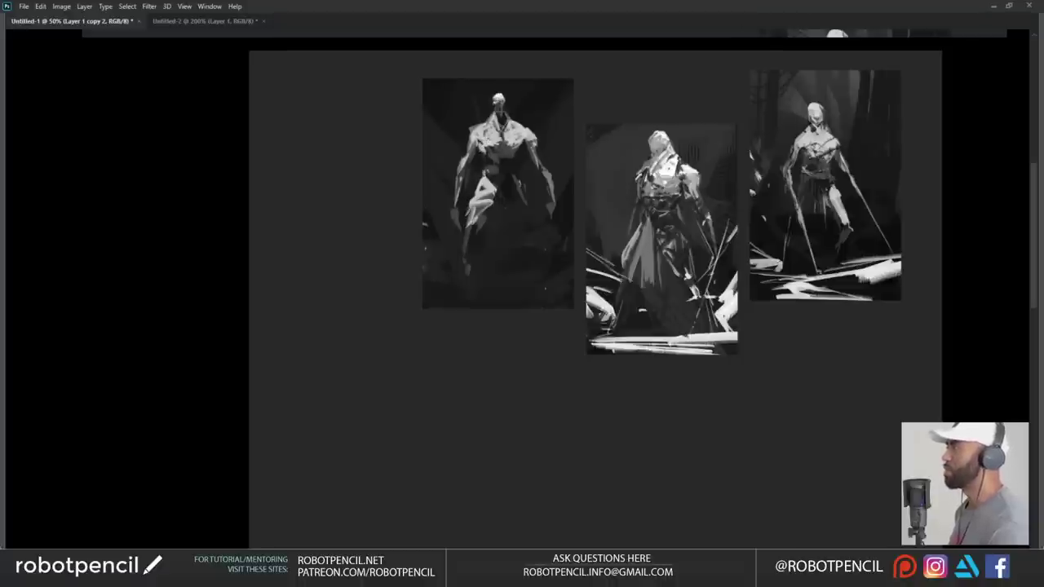
{"action": "left_click_drag", "start_coordinate": [471, 145], "coordinate": [464, 165]}
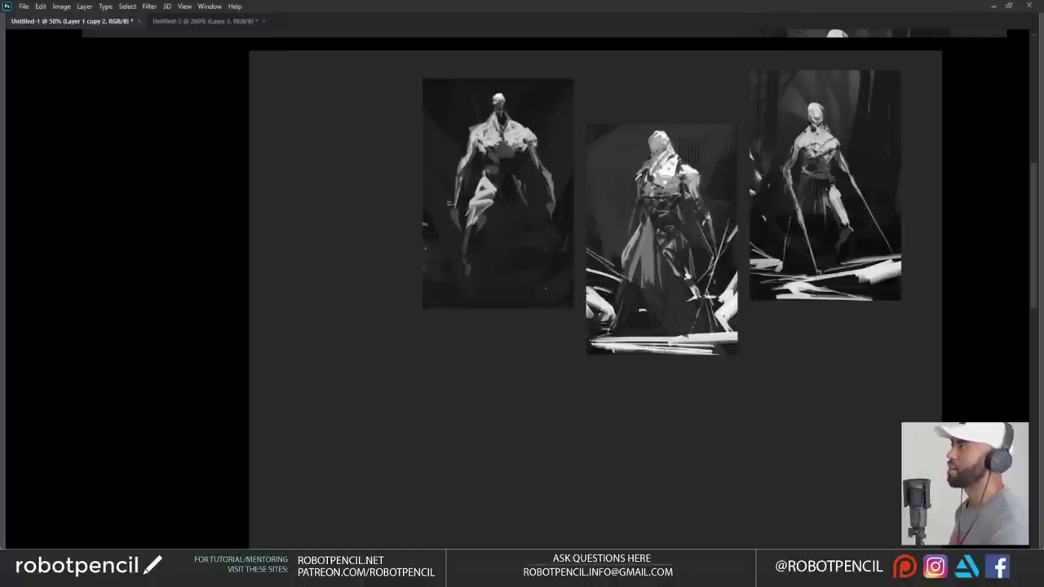
{"action": "left_click_drag", "start_coordinate": [552, 201], "coordinate": [553, 208]}
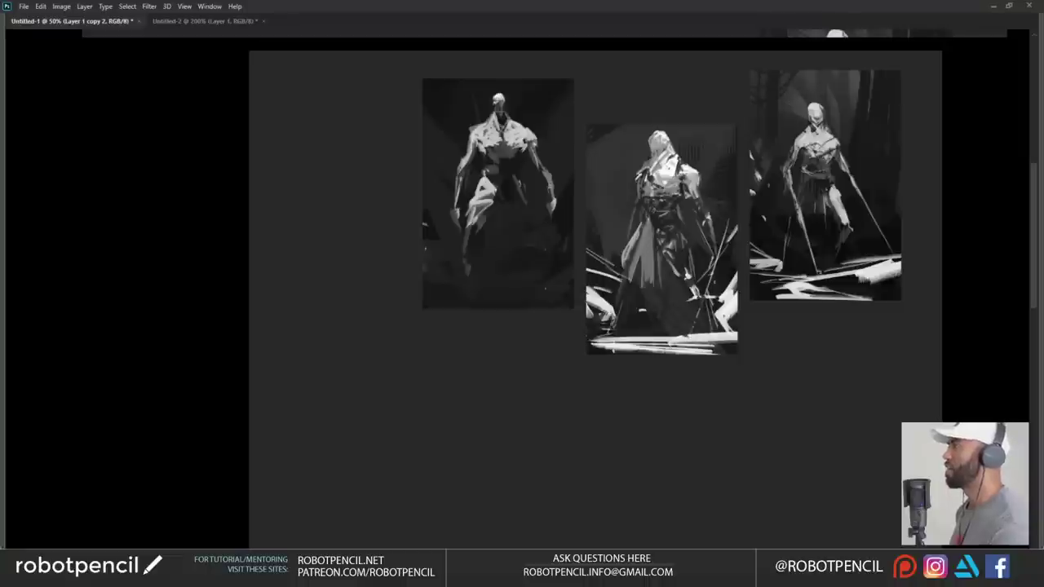
{"action": "left_click_drag", "start_coordinate": [480, 227], "coordinate": [476, 237]}
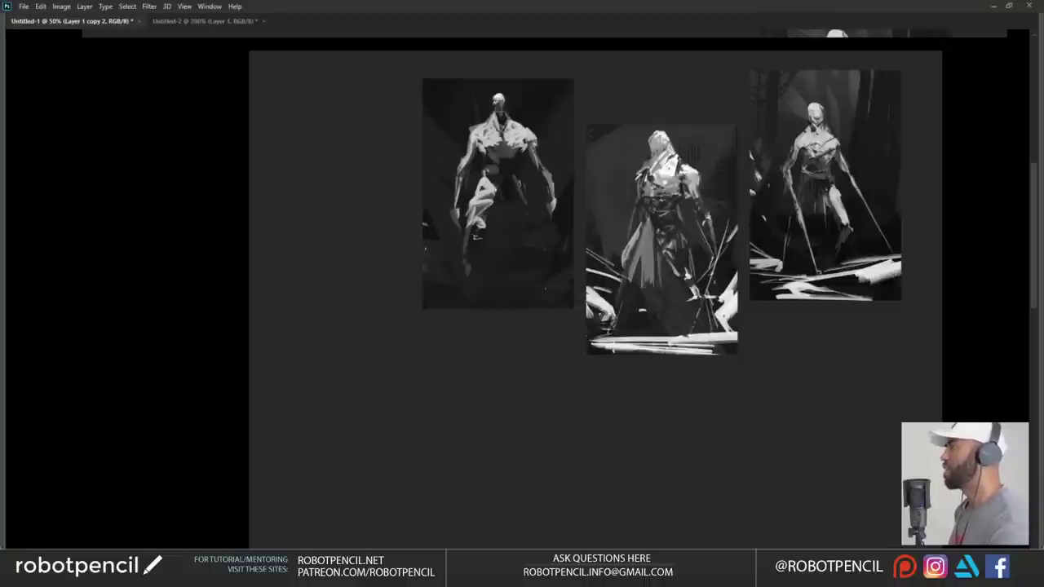
- Paint bright, rough ground strokes across the base of the new painting and slanting strokes at its lower corner
{"action": "left_click_drag", "start_coordinate": [462, 295], "coordinate": [468, 298]}
{"action": "mouse_move", "coordinate": [410, 281]}
{"action": "left_mouse_down"}
{"action": "mouse_move", "coordinate": [480, 284]}
{"action": "mouse_move", "coordinate": [538, 304]}
{"action": "mouse_move", "coordinate": [530, 290]}
{"action": "left_mouse_up"}
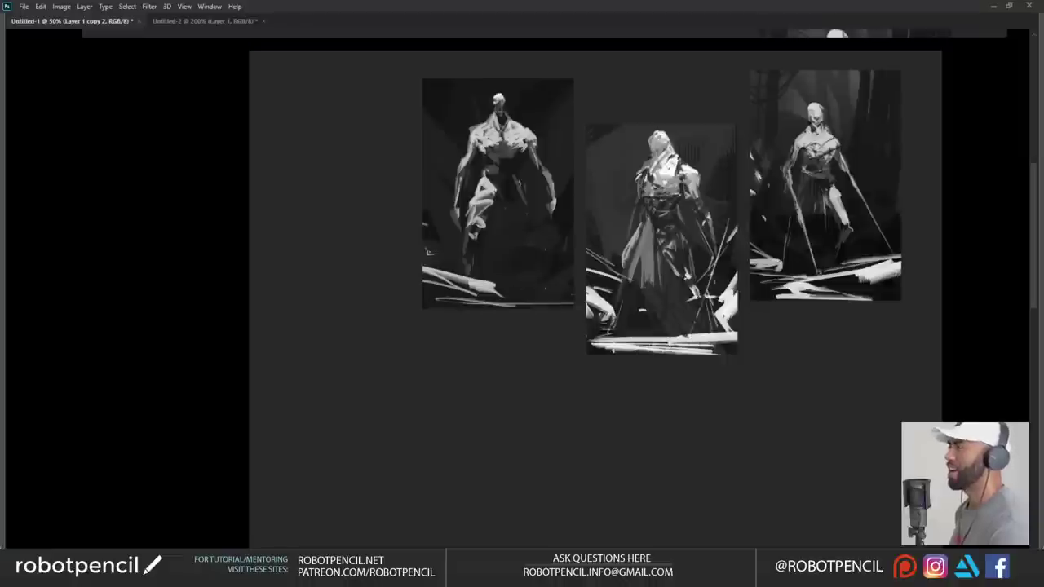
{"action": "left_click_drag", "start_coordinate": [421, 250], "coordinate": [457, 270]}
{"action": "mouse_move", "coordinate": [397, 228]}
{"action": "left_mouse_down"}
{"action": "mouse_move", "coordinate": [446, 265]}
{"action": "mouse_move", "coordinate": [441, 240]}
{"action": "left_mouse_up"}
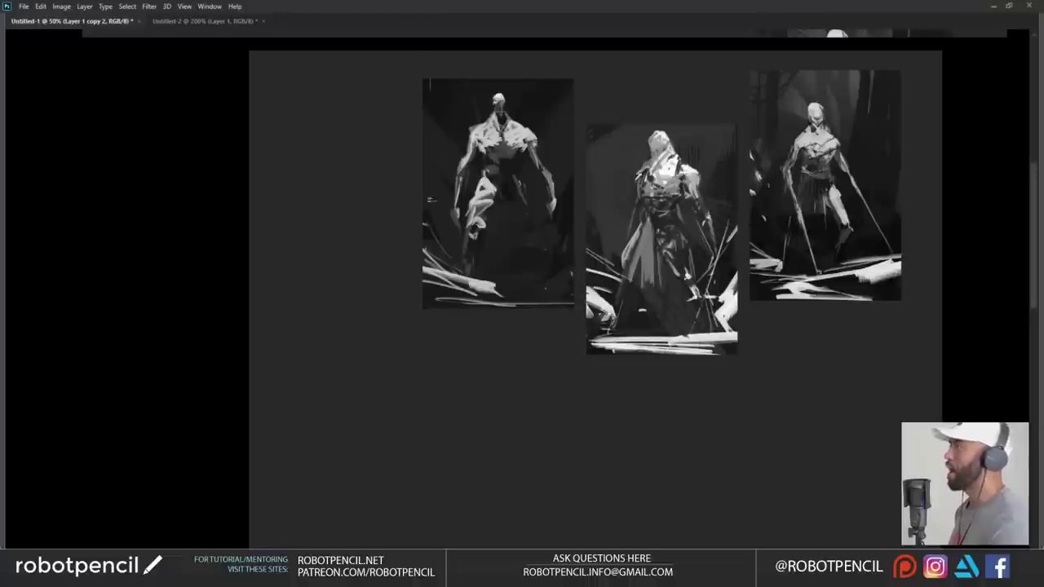
- Add thin light strokes down both side edges and looping strokes in an upper corner of the new painting
{"action": "left_click_drag", "start_coordinate": [428, 65], "coordinate": [424, 192]}
{"action": "left_click_drag", "start_coordinate": [428, 113], "coordinate": [422, 180]}
{"action": "mouse_move", "coordinate": [432, 75]}
{"action": "left_mouse_down"}
{"action": "mouse_move", "coordinate": [442, 120]}
{"action": "mouse_move", "coordinate": [451, 68]}
{"action": "mouse_move", "coordinate": [423, 96]}
{"action": "left_mouse_up"}
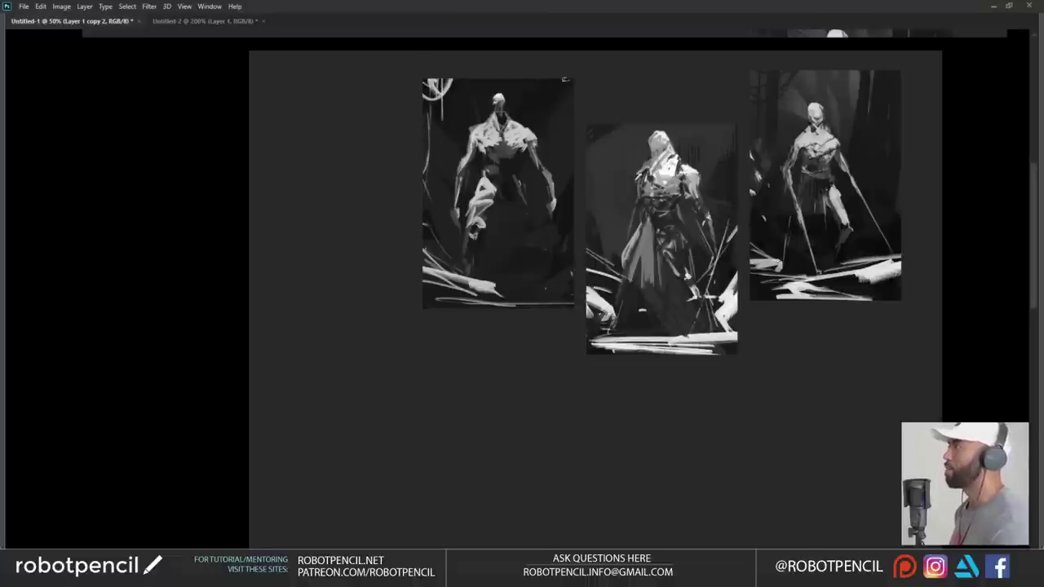
{"action": "left_click_drag", "start_coordinate": [565, 79], "coordinate": [562, 119]}
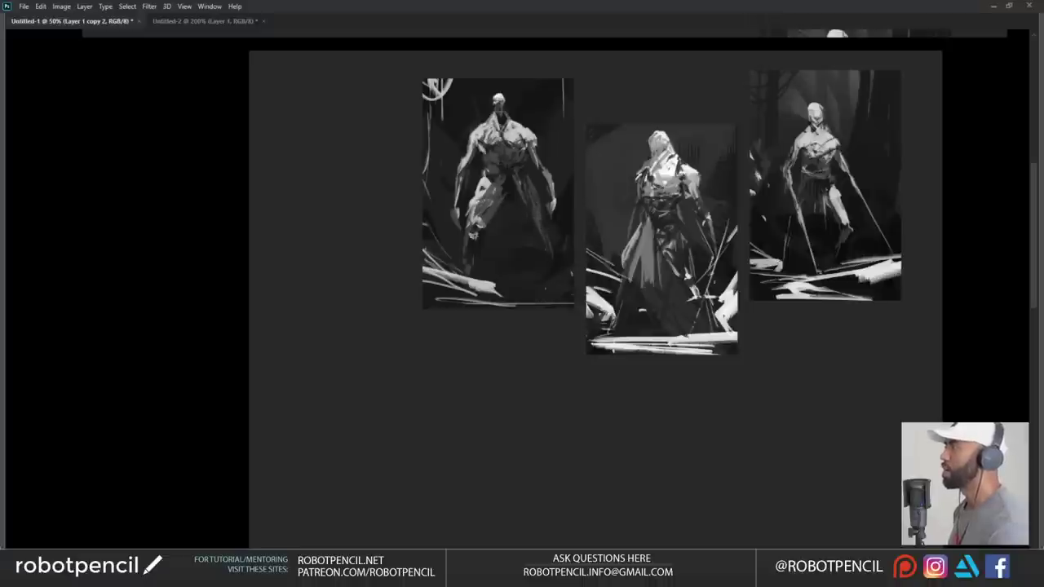
- Shade the new figure's lower leg in mid-grey and refine the forms of its chest and shoulder
{"action": "mouse_move", "coordinate": [468, 247]}
{"action": "left_mouse_down"}
{"action": "mouse_move", "coordinate": [464, 265]}
{"action": "mouse_move", "coordinate": [482, 229]}
{"action": "left_mouse_up"}
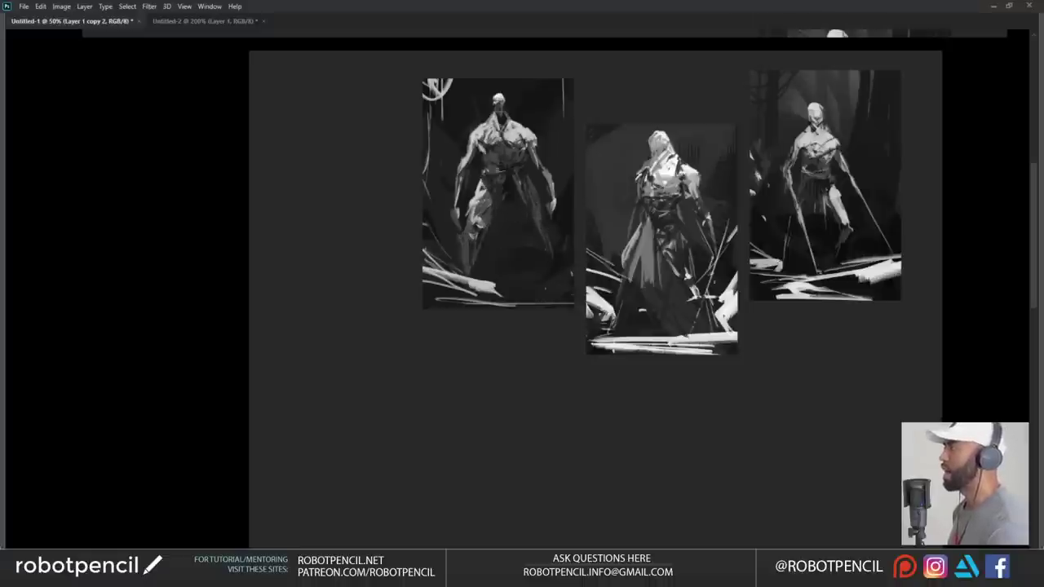
{"action": "mouse_move", "coordinate": [524, 141]}
{"action": "left_mouse_down"}
{"action": "mouse_move", "coordinate": [534, 145]}
{"action": "mouse_move", "coordinate": [471, 145]}
{"action": "mouse_move", "coordinate": [488, 124]}
{"action": "mouse_move", "coordinate": [512, 128]}
{"action": "left_mouse_up"}
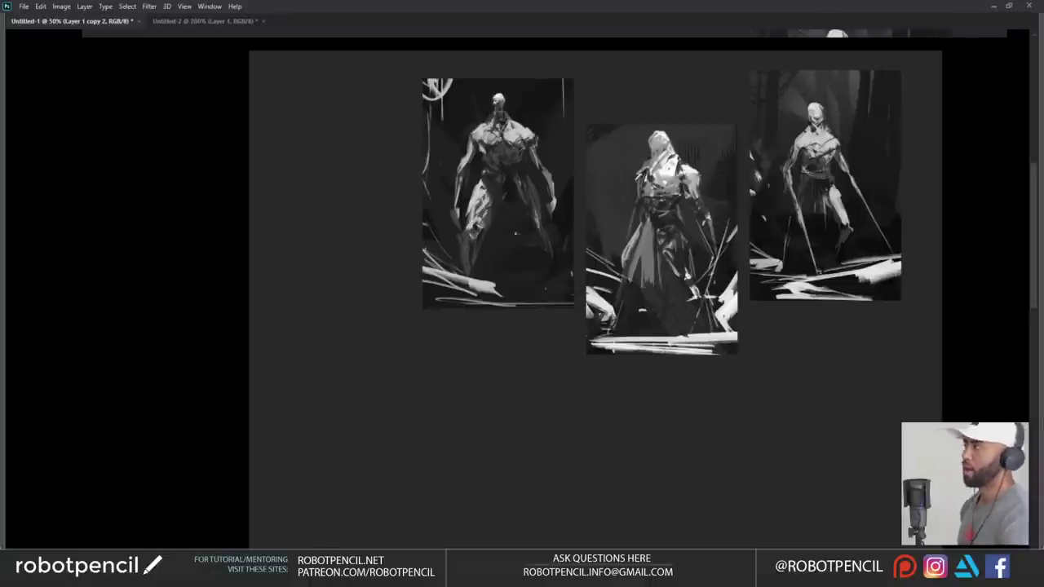
- Flip the canvas horizontally and paint dark-grey debris strokes behind the new figure's legs and along the painting's edge
{"action": "key", "text": "ctrl+shift+h"}
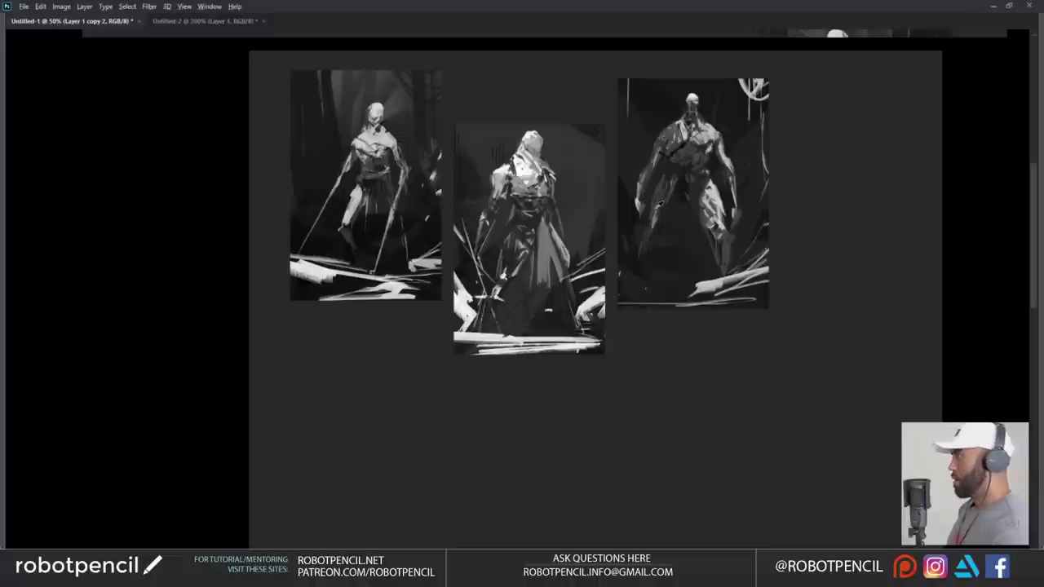
{"action": "mouse_move", "coordinate": [675, 186]}
{"action": "left_mouse_down"}
{"action": "mouse_move", "coordinate": [651, 275]}
{"action": "mouse_move", "coordinate": [621, 254]}
{"action": "mouse_move", "coordinate": [698, 300]}
{"action": "left_mouse_up"}
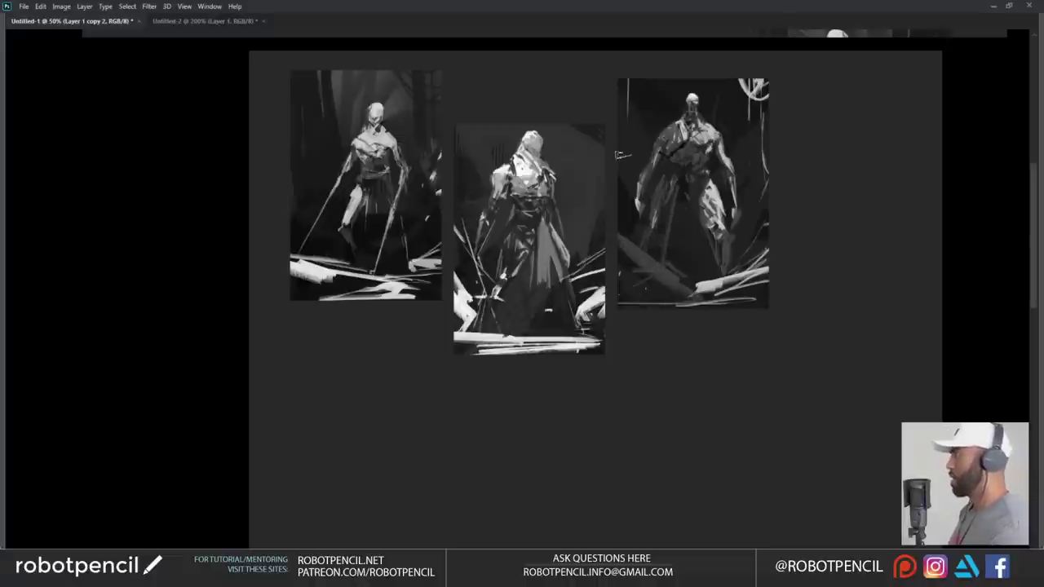
{"action": "left_click_drag", "start_coordinate": [624, 121], "coordinate": [625, 265]}
{"action": "mouse_move", "coordinate": [621, 140]}
{"action": "left_mouse_down"}
{"action": "mouse_move", "coordinate": [622, 262]}
{"action": "mouse_move", "coordinate": [676, 292]}
{"action": "mouse_move", "coordinate": [717, 277]}
{"action": "mouse_move", "coordinate": [702, 236]}
{"action": "mouse_move", "coordinate": [677, 265]}
{"action": "mouse_move", "coordinate": [774, 263]}
{"action": "mouse_move", "coordinate": [751, 303]}
{"action": "left_mouse_up"}
- Select Layer 1, Layer 1 copy and Layer 1 copy 2, and scale them up together to span the canvas width
{"action": "scroll", "coordinate": [751, 303], "scroll_direction": "down", "scroll_amount": 2}
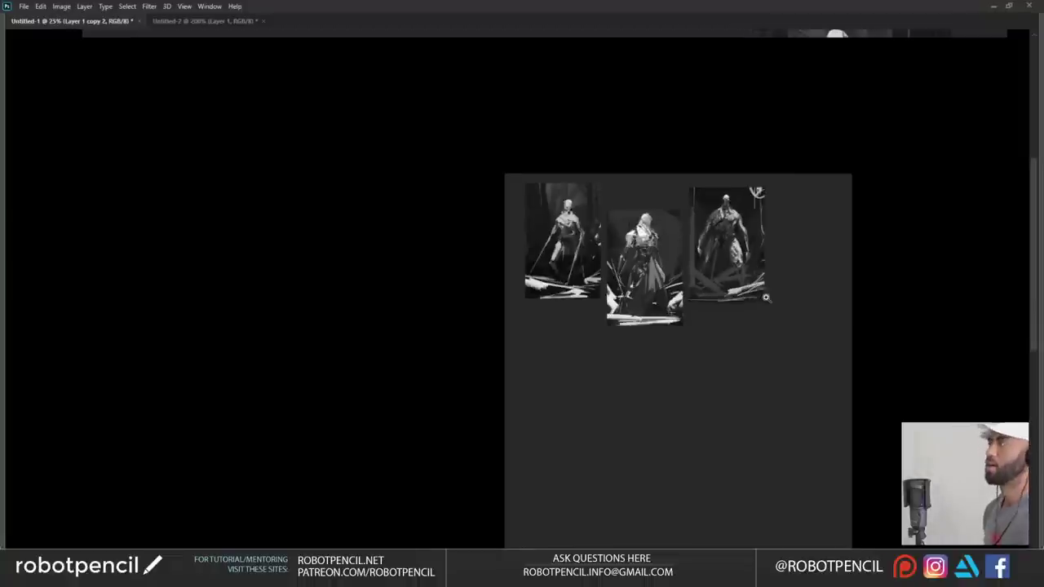
{"action": "scroll", "coordinate": [754, 297], "scroll_direction": "up", "scroll_amount": 2}
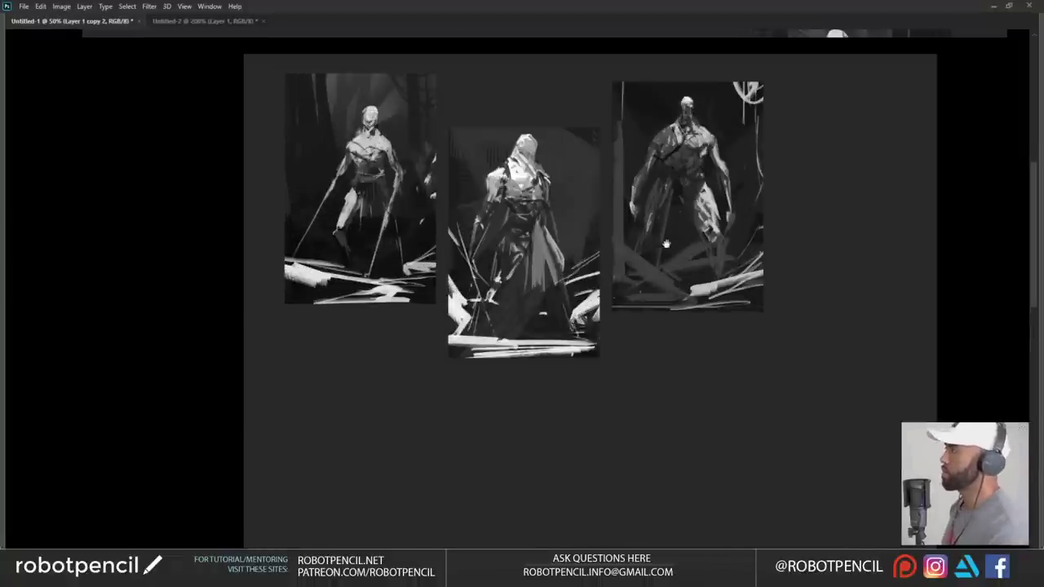
{"action": "left_click_drag", "start_coordinate": [666, 244], "coordinate": [673, 223]}
{"action": "scroll", "coordinate": [657, 248], "scroll_direction": "down", "scroll_amount": 3}
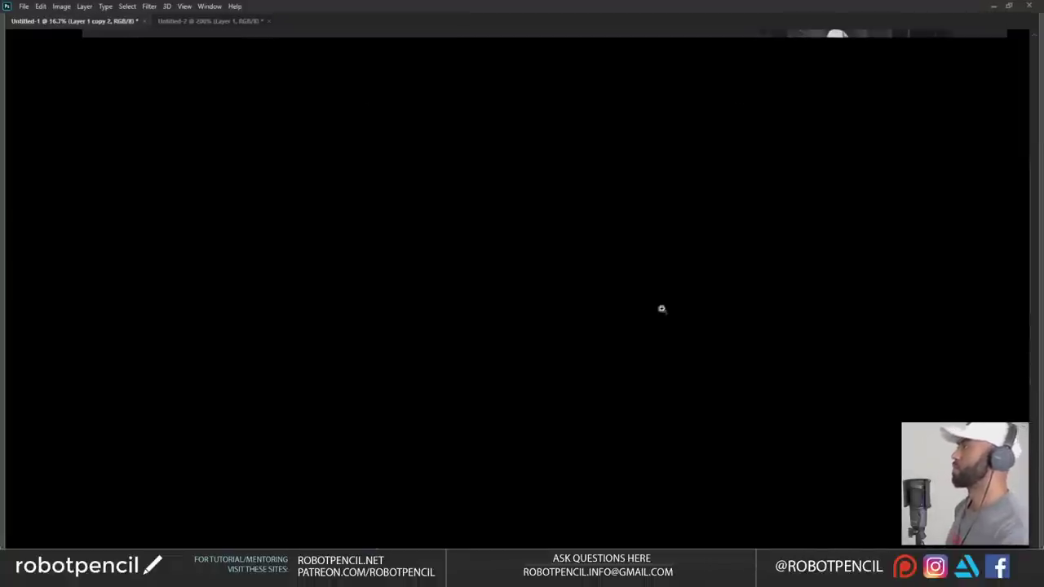
{"action": "scroll", "coordinate": [662, 309], "scroll_direction": "up", "scroll_amount": 2}
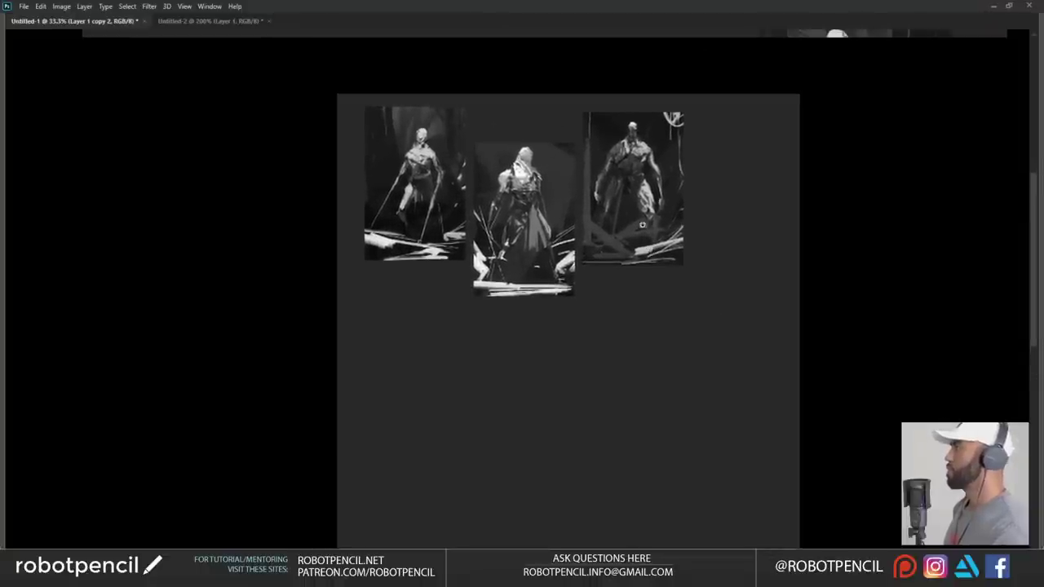
{"action": "key", "text": "Tab"}
{"action": "left_click", "coordinate": [88, 157], "text": "shift"}
{"action": "key", "text": "ctrl+t"}
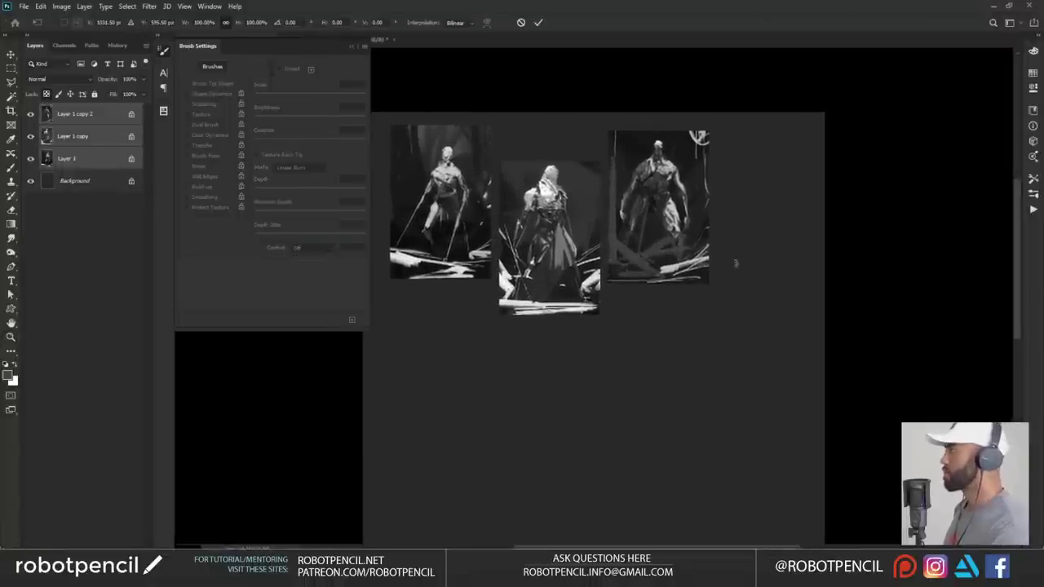
{"action": "left_click_drag", "start_coordinate": [708, 314], "coordinate": [741, 320]}
{"action": "left_click_drag", "start_coordinate": [791, 375], "coordinate": [812, 394]}
{"action": "key", "text": "Return"}
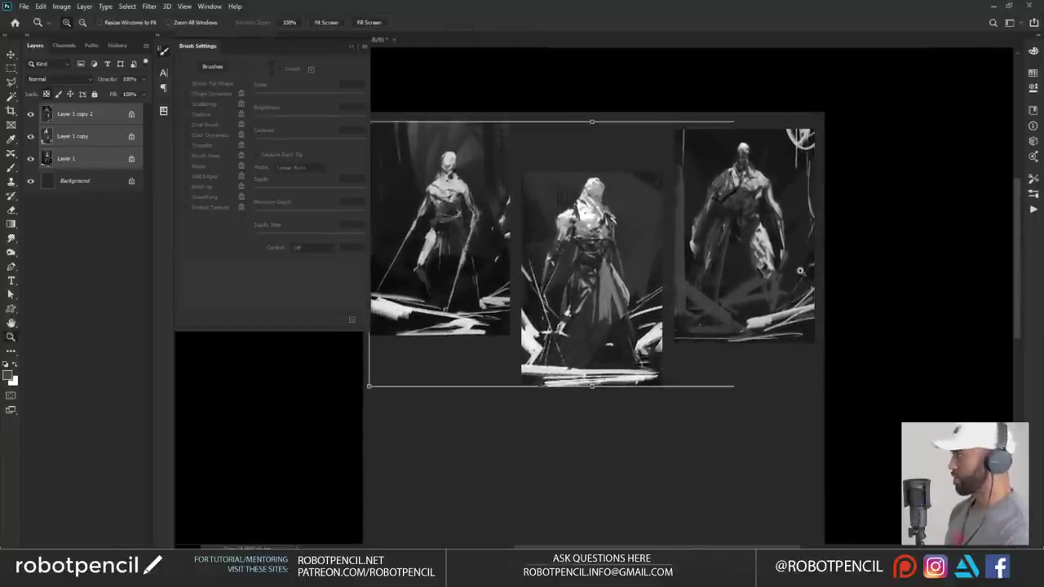
{"action": "left_click_drag", "start_coordinate": [706, 332], "coordinate": [708, 235]}
{"action": "left_click", "coordinate": [705, 328], "text": "alt"}
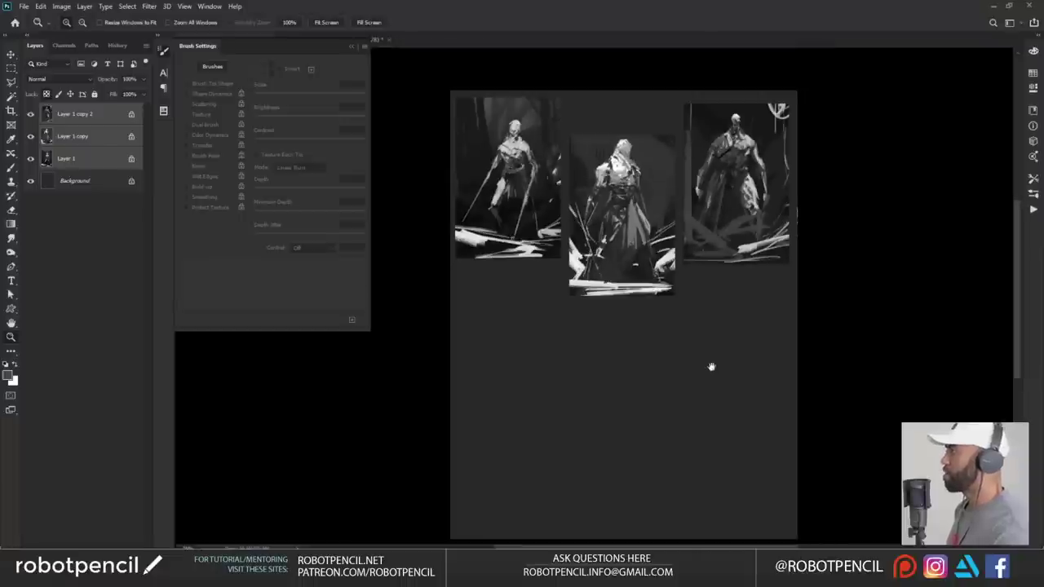
{"action": "left_click_drag", "start_coordinate": [711, 366], "coordinate": [697, 313]}
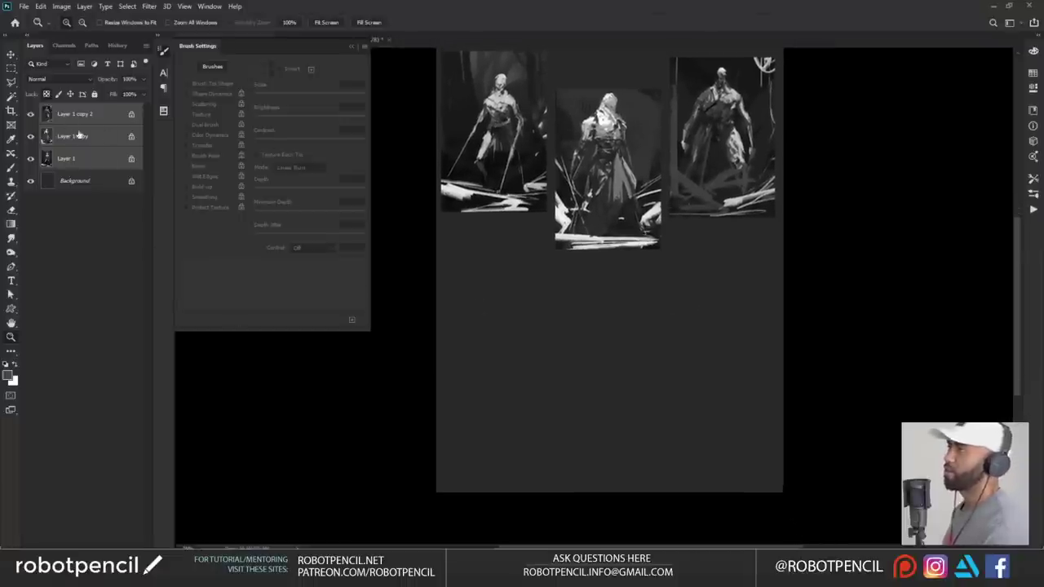
- Duplicate the three selected figure layers and move the copies down to form a second row beneath the originals
{"action": "key", "text": "ctrl+j"}
{"action": "key", "text": "v"}
{"action": "left_click_drag", "start_coordinate": [746, 173], "coordinate": [748, 384]}
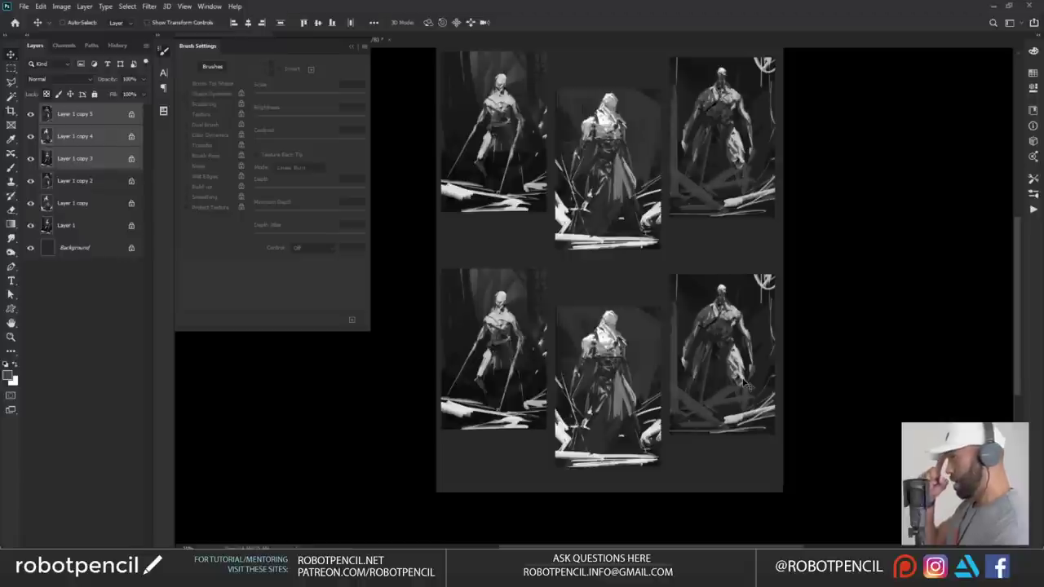
- Fill Layer 1 copy 3 with white and darken it to a dark grey by lowering its Lightness with Hue/Saturation
{"action": "left_click", "coordinate": [111, 160]}
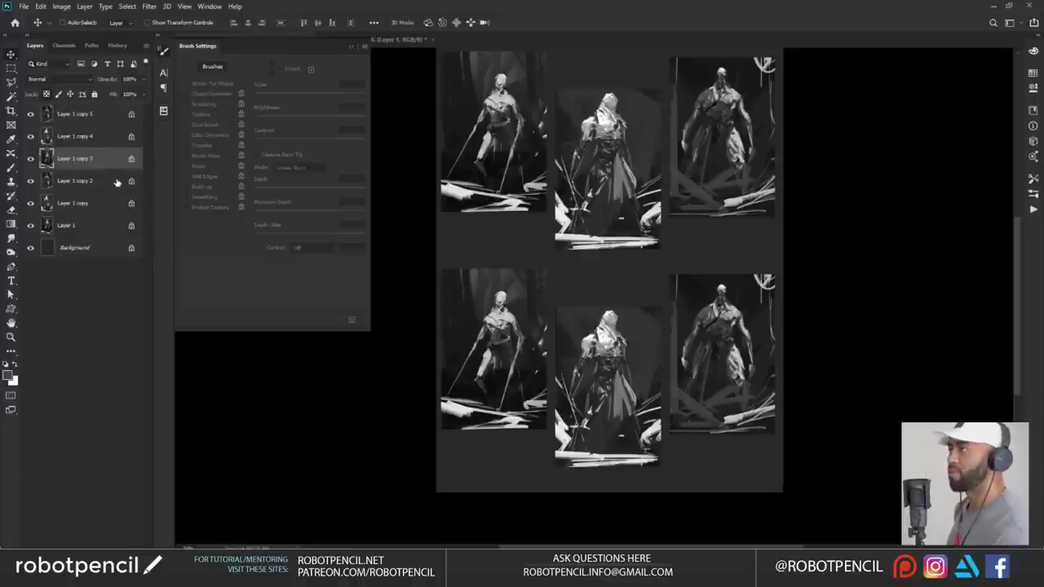
{"action": "key", "text": "ctrl+BackSpace"}
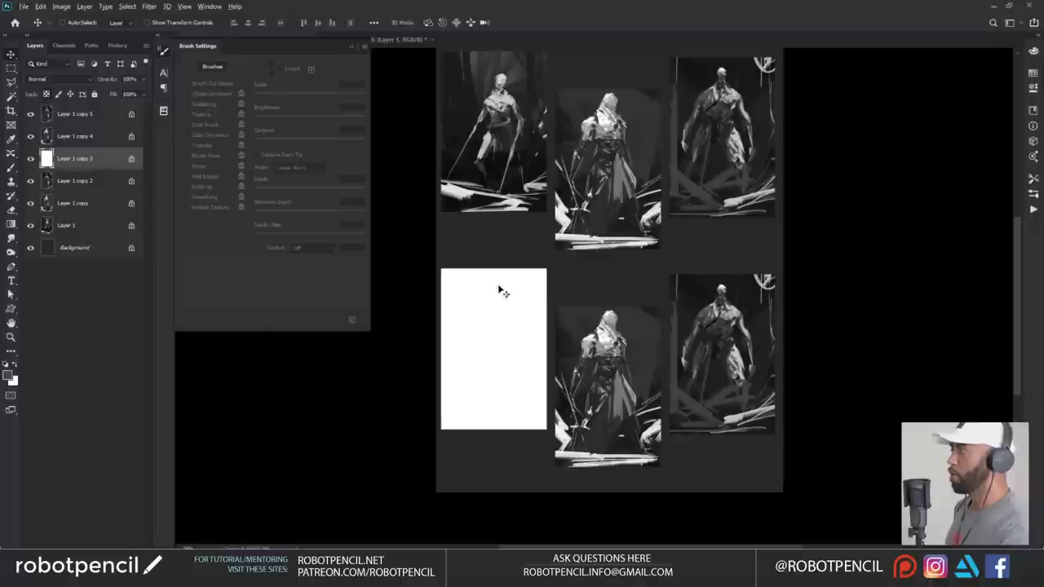
{"action": "key", "text": "ctrl+u"}
{"action": "left_click_drag", "start_coordinate": [819, 228], "coordinate": [773, 232]}
{"action": "left_click", "coordinate": [938, 119]}
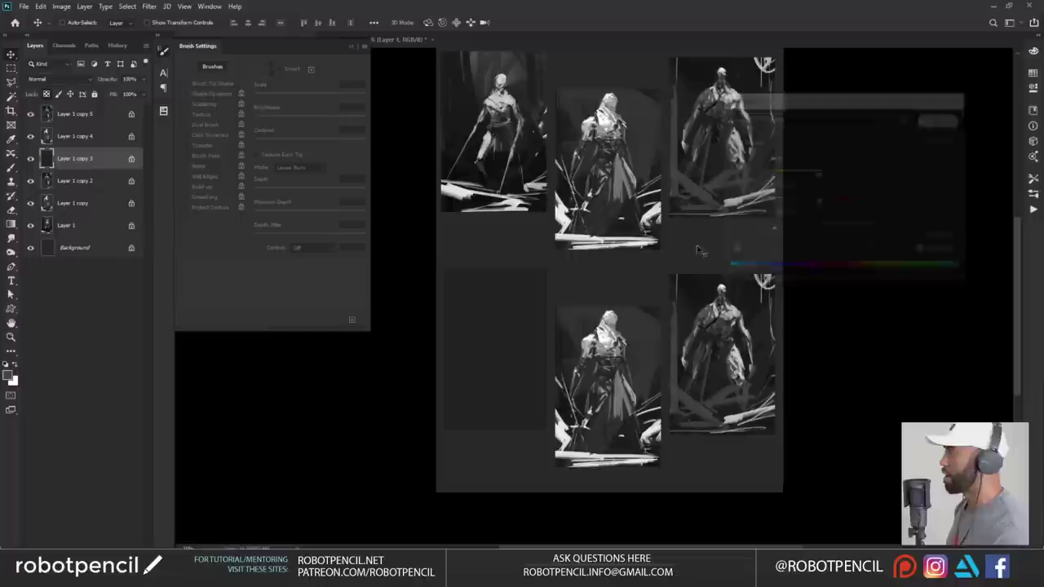
- Darken Layer 1 copy 4 with a Hue/Saturation Lightness of -84 and cover its figure with near-black brush strokes
{"action": "left_click", "coordinate": [88, 137]}
{"action": "key", "text": "ctrl+u"}
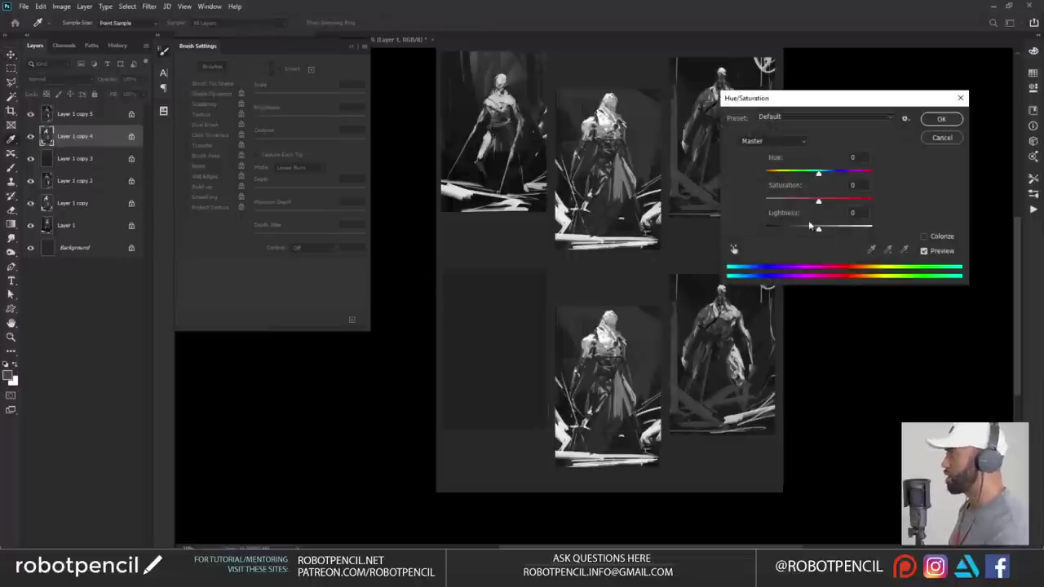
{"action": "left_click_drag", "start_coordinate": [791, 229], "coordinate": [779, 229]}
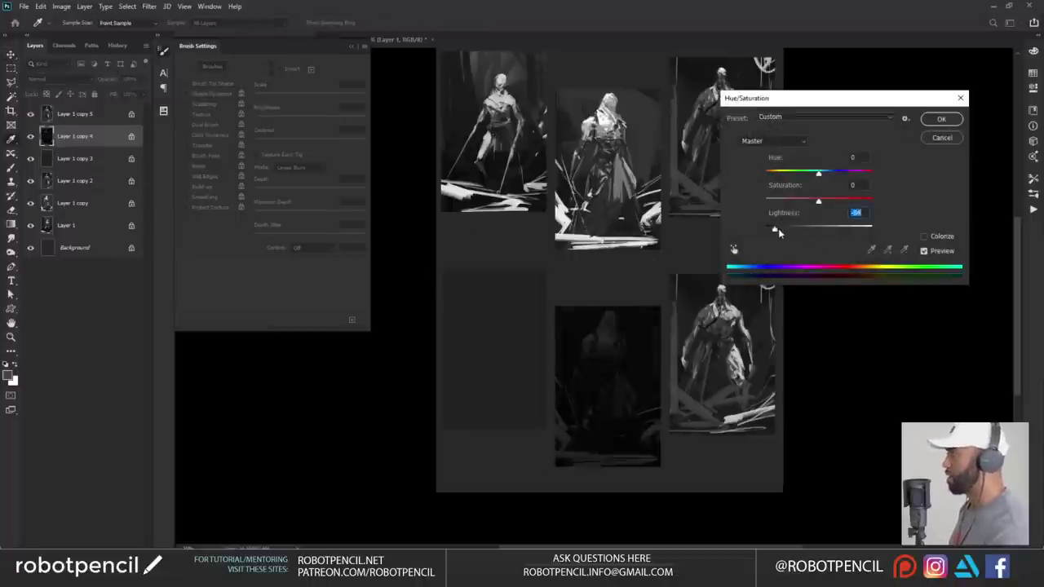
{"action": "left_click", "coordinate": [951, 122]}
{"action": "key", "text": "b"}
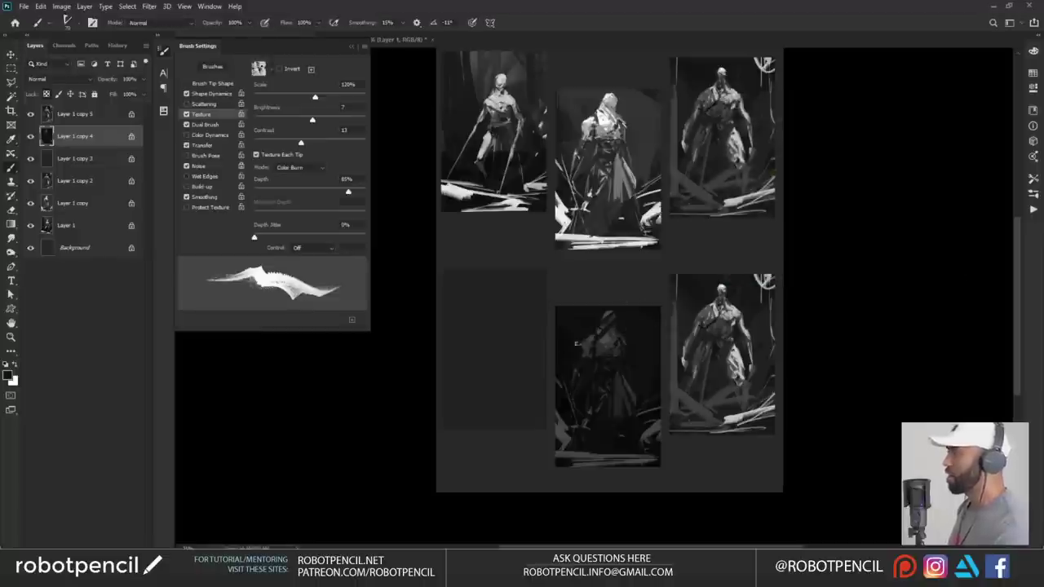
{"action": "mouse_move", "coordinate": [615, 321]}
{"action": "left_mouse_down"}
{"action": "mouse_move", "coordinate": [592, 378]}
{"action": "mouse_move", "coordinate": [591, 481]}
{"action": "mouse_move", "coordinate": [555, 413]}
{"action": "mouse_move", "coordinate": [652, 447]}
{"action": "mouse_move", "coordinate": [661, 348]}
{"action": "left_mouse_up"}
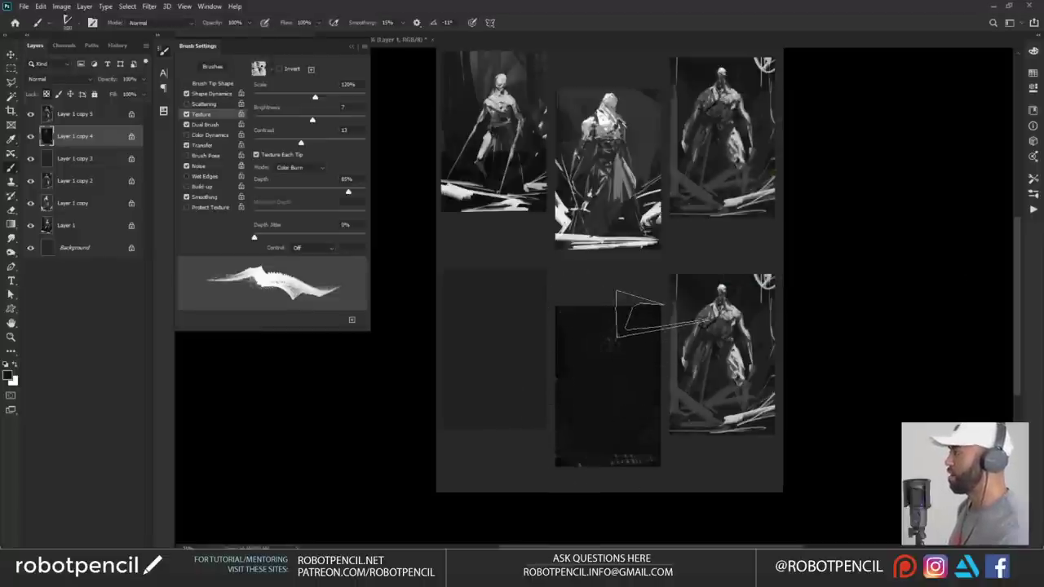
- Cover the figure on Layer 1 copy 5 with broad dark-grey brush strokes, and reduce the brush size
{"action": "left_click", "coordinate": [92, 122]}
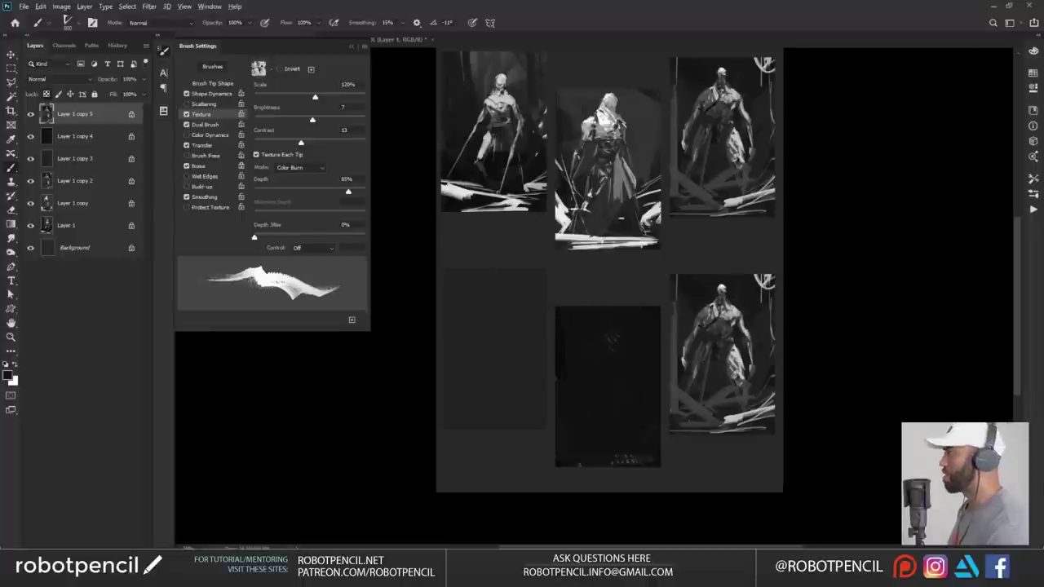
{"action": "mouse_move", "coordinate": [724, 347]}
{"action": "left_mouse_down"}
{"action": "mouse_move", "coordinate": [776, 267]}
{"action": "mouse_move", "coordinate": [708, 328]}
{"action": "mouse_move", "coordinate": [687, 362]}
{"action": "mouse_move", "coordinate": [707, 450]}
{"action": "mouse_move", "coordinate": [796, 307]}
{"action": "mouse_move", "coordinate": [716, 365]}
{"action": "mouse_move", "coordinate": [741, 344]}
{"action": "mouse_move", "coordinate": [707, 357]}
{"action": "mouse_move", "coordinate": [726, 399]}
{"action": "mouse_move", "coordinate": [651, 401]}
{"action": "mouse_move", "coordinate": [642, 372]}
{"action": "mouse_move", "coordinate": [680, 255]}
{"action": "mouse_move", "coordinate": [662, 332]}
{"action": "mouse_move", "coordinate": [695, 278]}
{"action": "mouse_move", "coordinate": [651, 311]}
{"action": "mouse_move", "coordinate": [646, 264]}
{"action": "mouse_move", "coordinate": [767, 440]}
{"action": "mouse_move", "coordinate": [721, 475]}
{"action": "mouse_move", "coordinate": [697, 388]}
{"action": "mouse_move", "coordinate": [744, 438]}
{"action": "mouse_move", "coordinate": [739, 445]}
{"action": "mouse_move", "coordinate": [677, 384]}
{"action": "mouse_move", "coordinate": [729, 466]}
{"action": "left_mouse_up"}
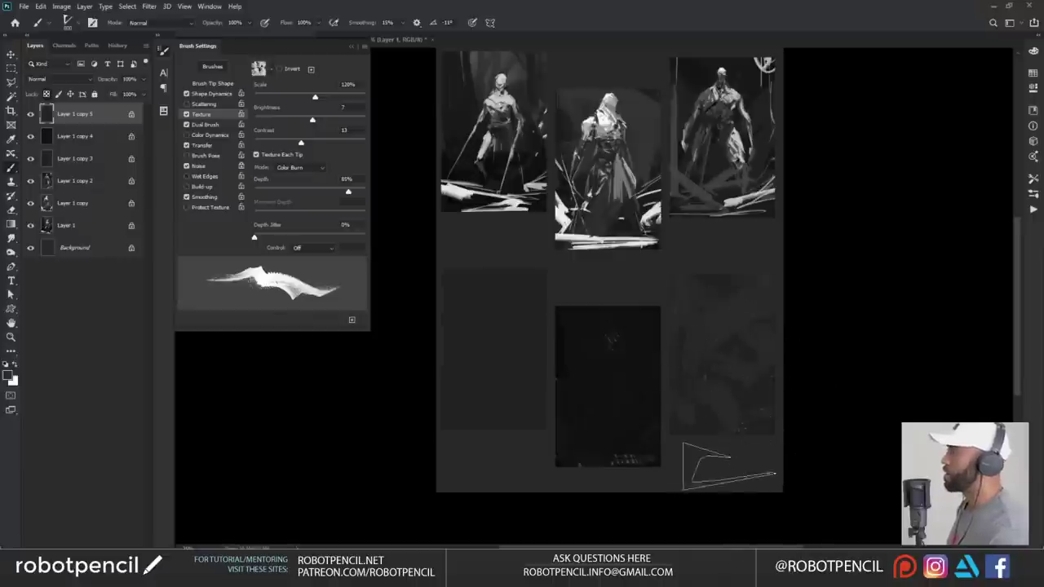
{"action": "key", "text": "["}
{"action": "key", "text": "["}
{"action": "key", "text": "["}
{"action": "key", "text": "["}
{"action": "key", "text": "["}
{"action": "key", "text": "["}
{"action": "key", "text": "["}
{"action": "key", "text": "["}
{"action": "key", "text": "["}
{"action": "key", "text": "["}
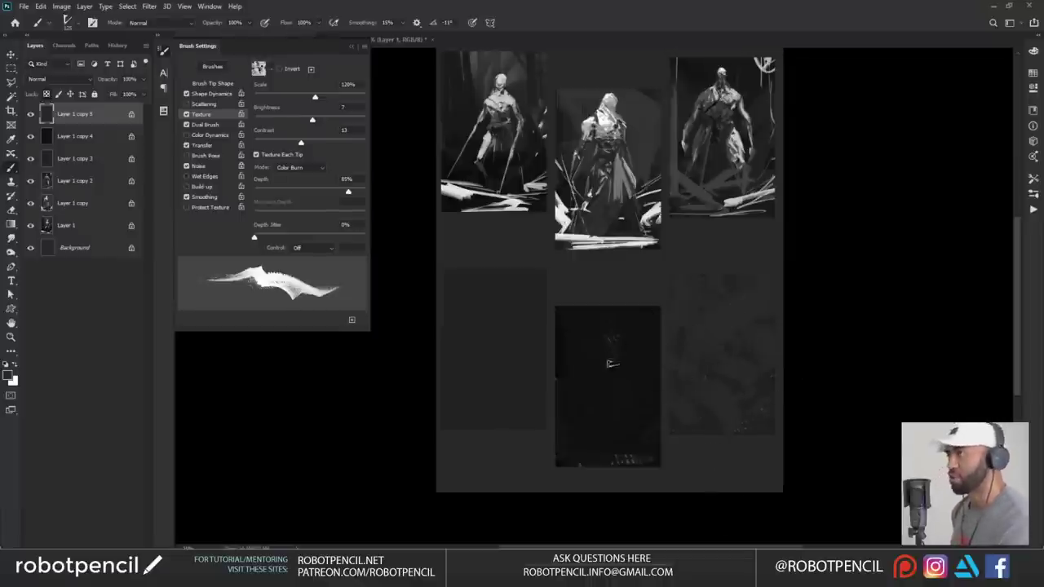
- Enlarge the brush and paint faint dark-grey texture strokes across the upper part of Layer 1 copy 4
{"action": "left_click", "coordinate": [682, 355], "text": "ctrl"}
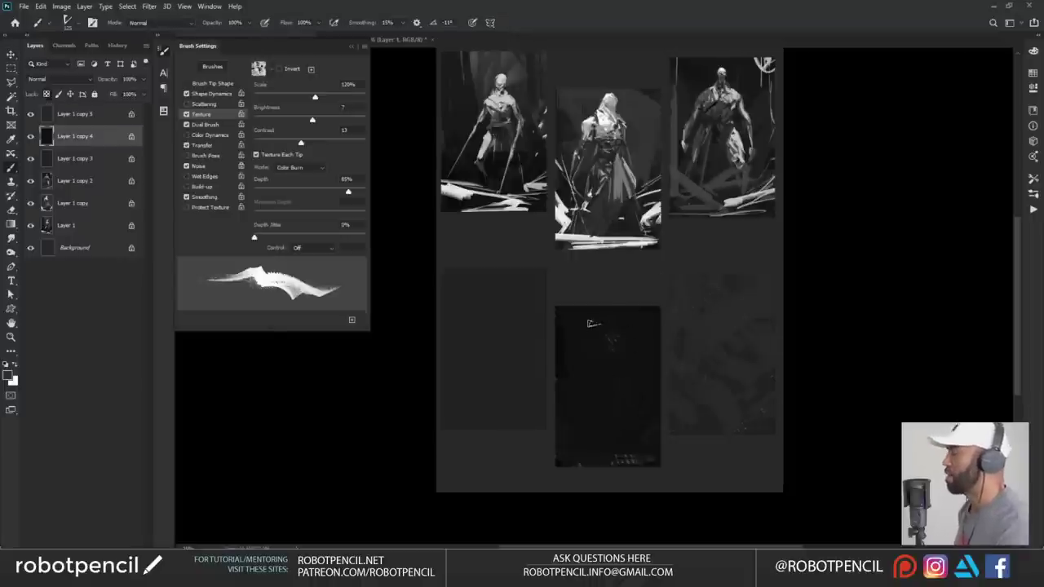
{"action": "key", "text": "]"}
{"action": "key", "text": "]"}
{"action": "key", "text": "]"}
{"action": "key", "text": "]"}
{"action": "key", "text": "]"}
{"action": "key", "text": "]"}
{"action": "key", "text": "]"}
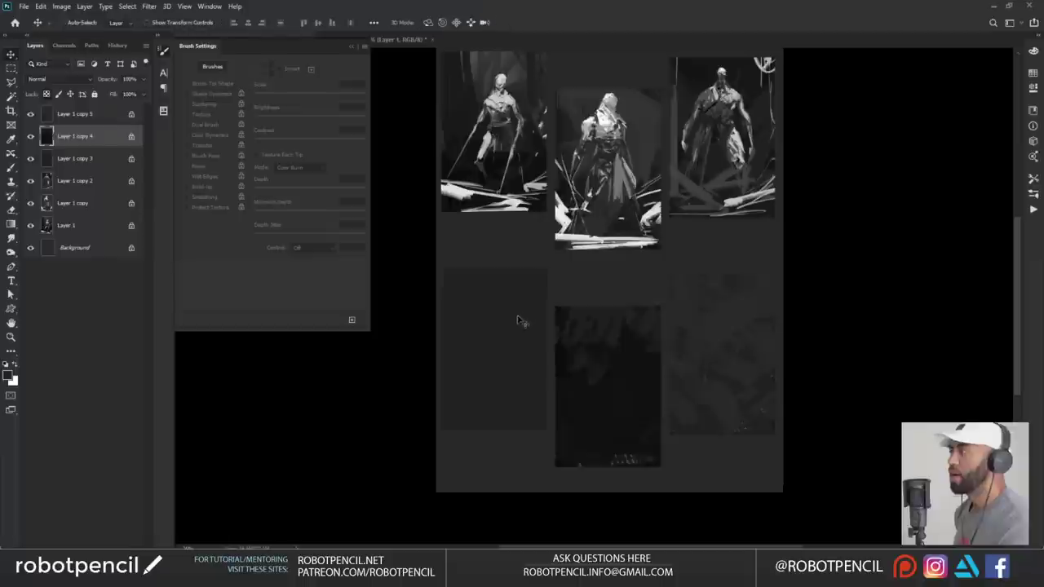
- Brush dark strokes over Layer 1 copy 3 and soften them with gradients at 10% opacity
{"action": "key", "text": "alt+bracketleft"}
{"action": "mouse_move", "coordinate": [517, 297]}
{"action": "left_mouse_down"}
{"action": "mouse_move", "coordinate": [543, 306]}
{"action": "mouse_move", "coordinate": [535, 256]}
{"action": "mouse_move", "coordinate": [459, 266]}
{"action": "mouse_move", "coordinate": [457, 274]}
{"action": "mouse_move", "coordinate": [498, 268]}
{"action": "mouse_move", "coordinate": [451, 337]}
{"action": "mouse_move", "coordinate": [481, 316]}
{"action": "mouse_move", "coordinate": [539, 325]}
{"action": "mouse_move", "coordinate": [539, 377]}
{"action": "mouse_move", "coordinate": [513, 323]}
{"action": "mouse_move", "coordinate": [534, 411]}
{"action": "left_mouse_up"}
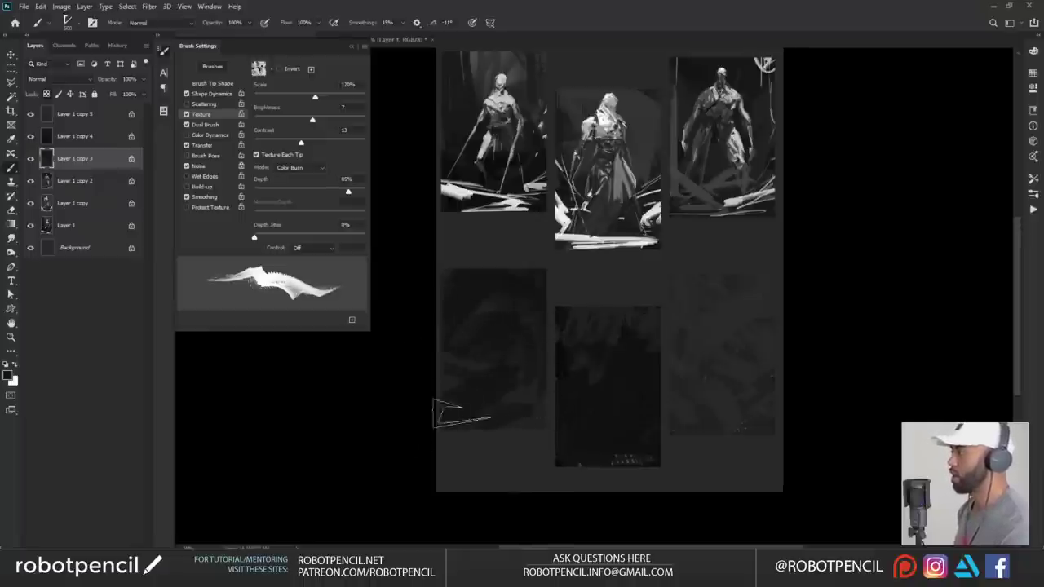
{"action": "key", "text": "g"}
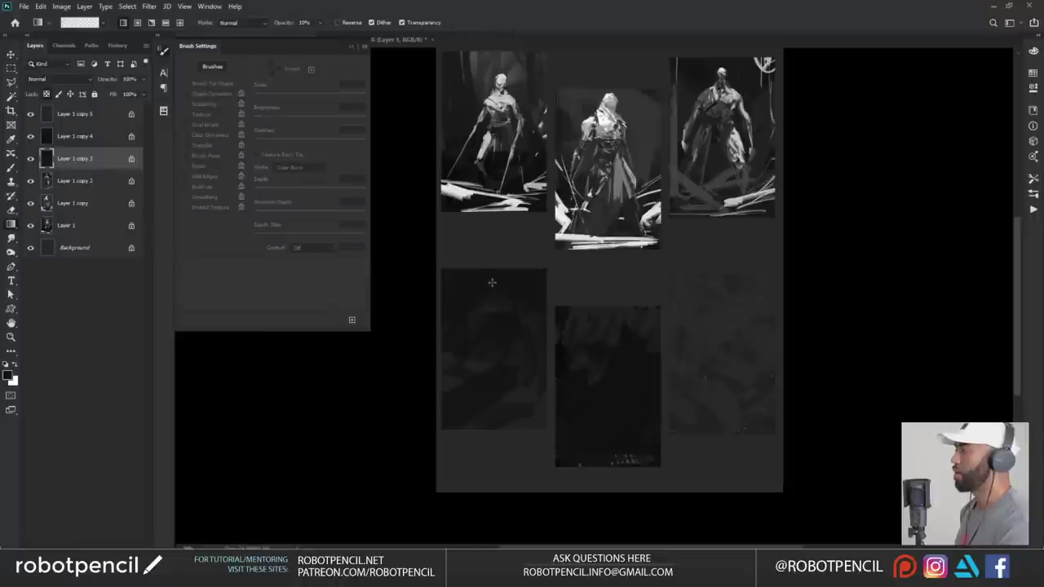
{"action": "left_click_drag", "start_coordinate": [490, 346], "coordinate": [480, 411]}
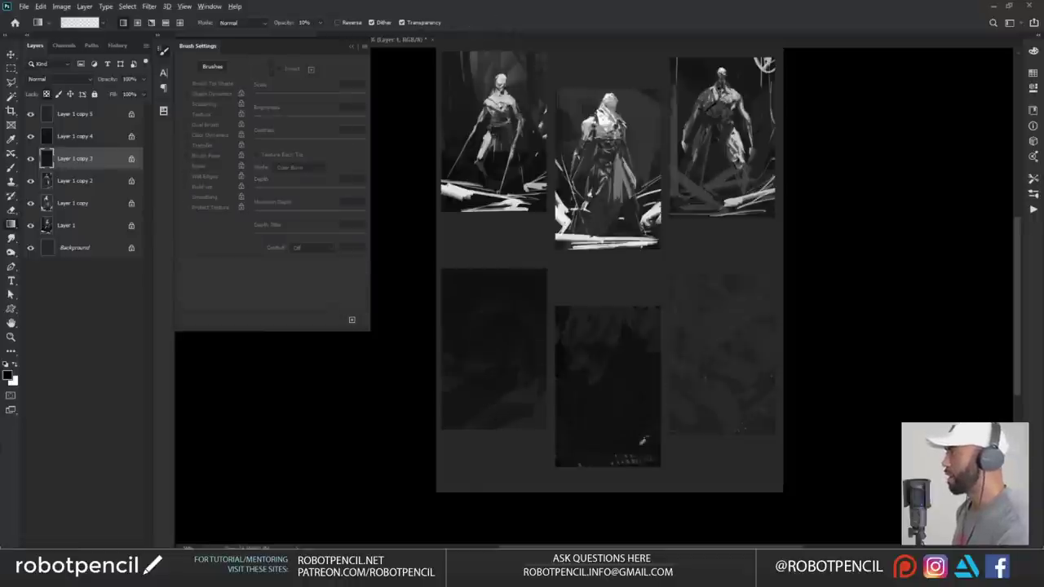
{"action": "left_click_drag", "start_coordinate": [498, 424], "coordinate": [494, 360]}
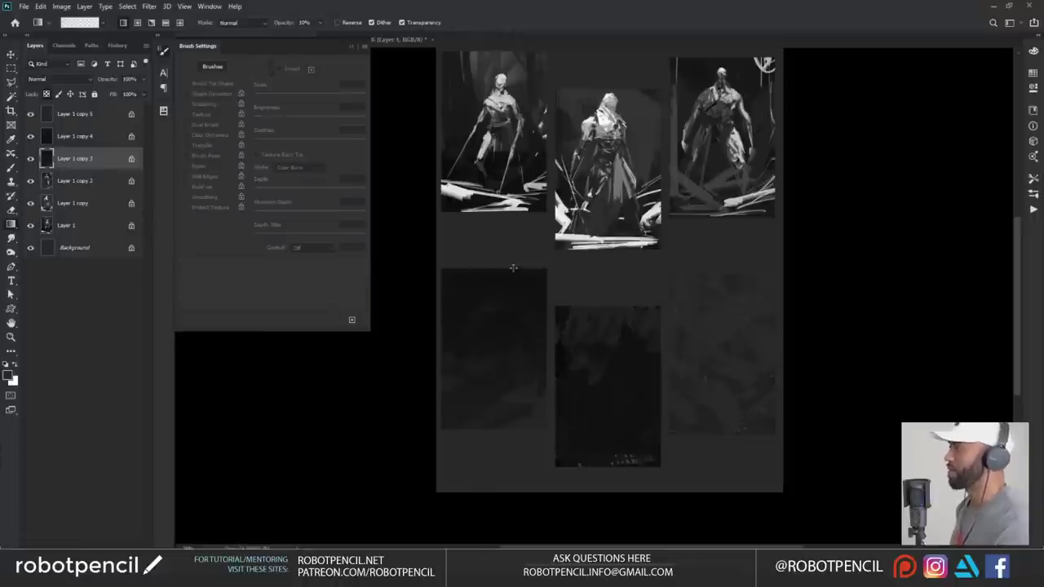
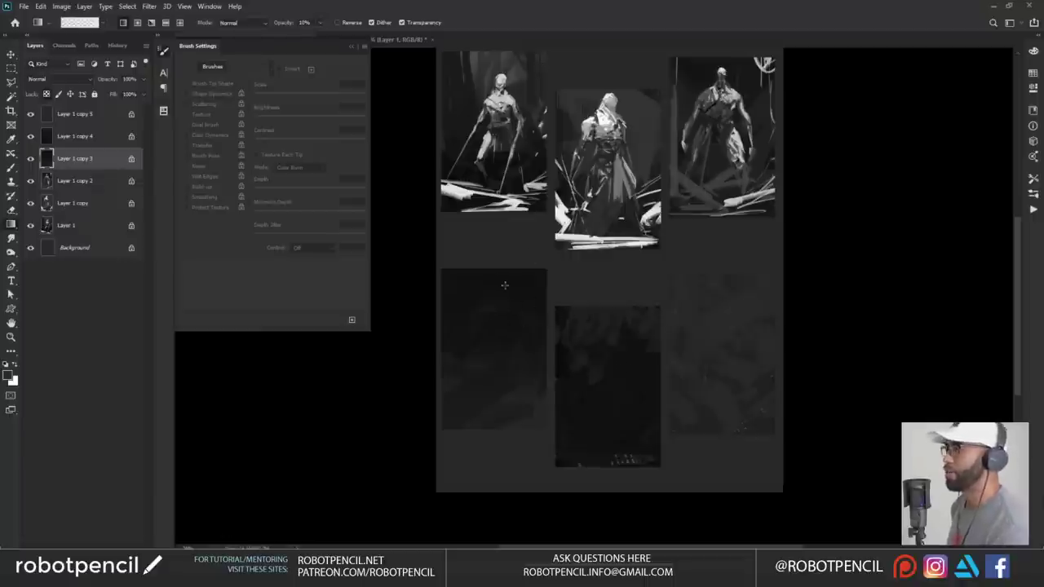
- Paint the curved head of a new figure near the top of Layer 1 copy 3 in white with a smaller brush
{"action": "key", "text": "z"}
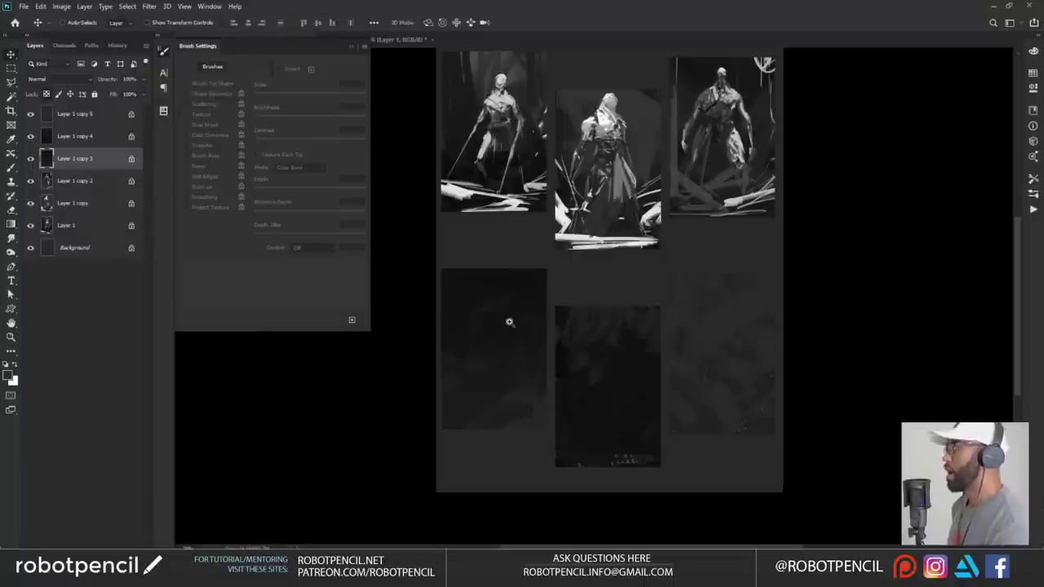
{"action": "left_click", "coordinate": [513, 318]}
{"action": "mouse_move", "coordinate": [510, 354]}
{"action": "left_mouse_down"}
{"action": "mouse_move", "coordinate": [517, 319]}
{"action": "mouse_move", "coordinate": [525, 322]}
{"action": "left_mouse_up"}
{"action": "key", "text": "b"}
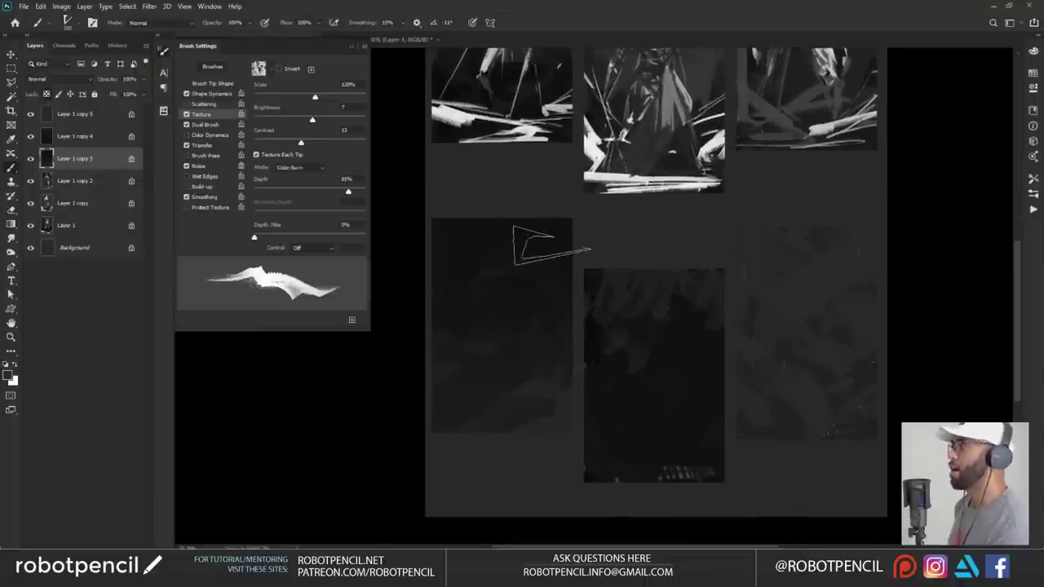
{"action": "key", "text": "bracketleft"}
{"action": "key", "text": "bracketleft"}
{"action": "key", "text": "bracketleft"}
{"action": "key", "text": "bracketleft"}
{"action": "key", "text": "bracketleft"}
{"action": "key", "text": "bracketleft"}
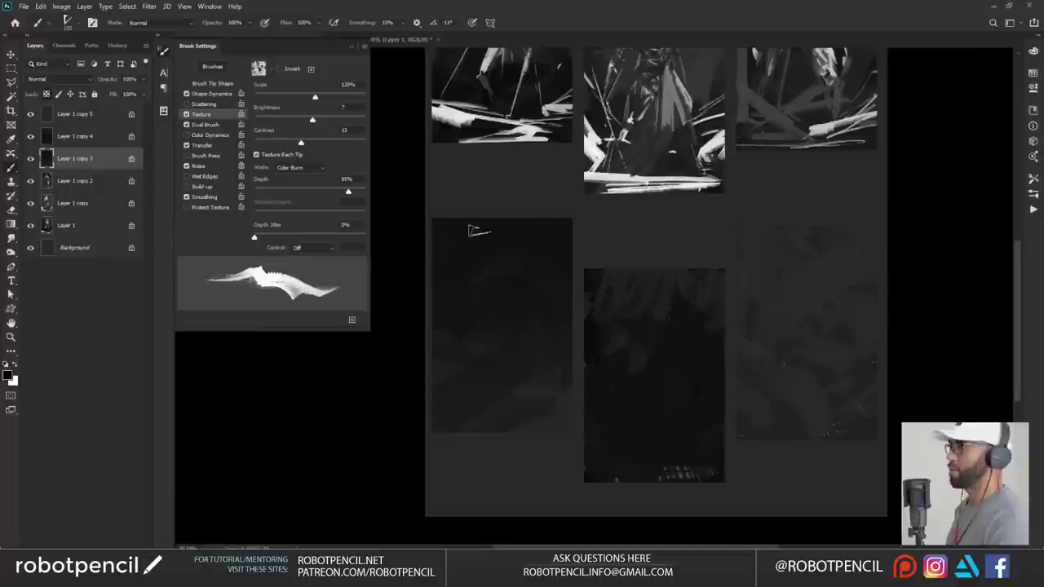
{"action": "key", "text": "x"}
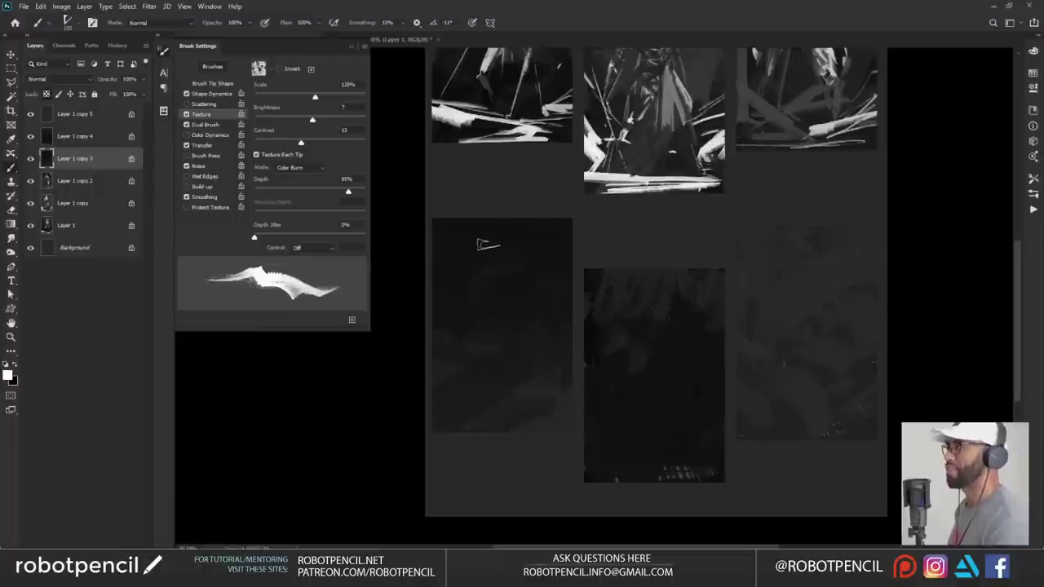
{"action": "mouse_move", "coordinate": [490, 245]}
{"action": "left_mouse_down"}
{"action": "mouse_move", "coordinate": [482, 255]}
{"action": "mouse_move", "coordinate": [507, 238]}
{"action": "mouse_move", "coordinate": [472, 252]}
{"action": "left_mouse_up"}
{"action": "key", "text": "ctrl+z"}
{"action": "key", "text": "ctrl+z"}
{"action": "key", "text": "bracketleft"}
{"action": "left_click", "coordinate": [503, 231], "text": "alt"}
{"action": "key", "text": "bracketright"}
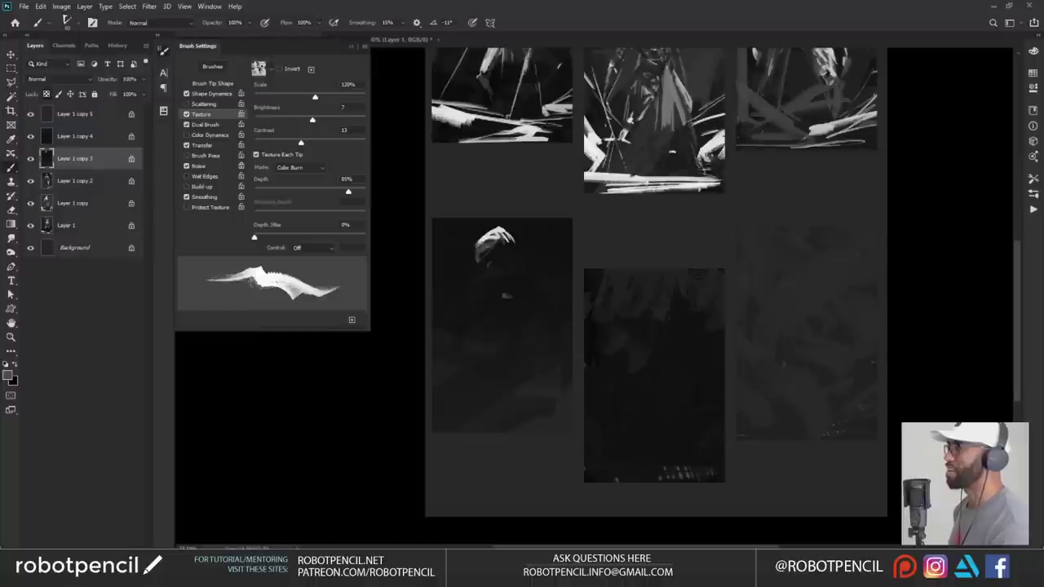
- Paint the new figure's shoulder in grey with a white highlight, and shade the lower part of its head in mid-grey
{"action": "left_click_drag", "start_coordinate": [507, 278], "coordinate": [496, 284]}
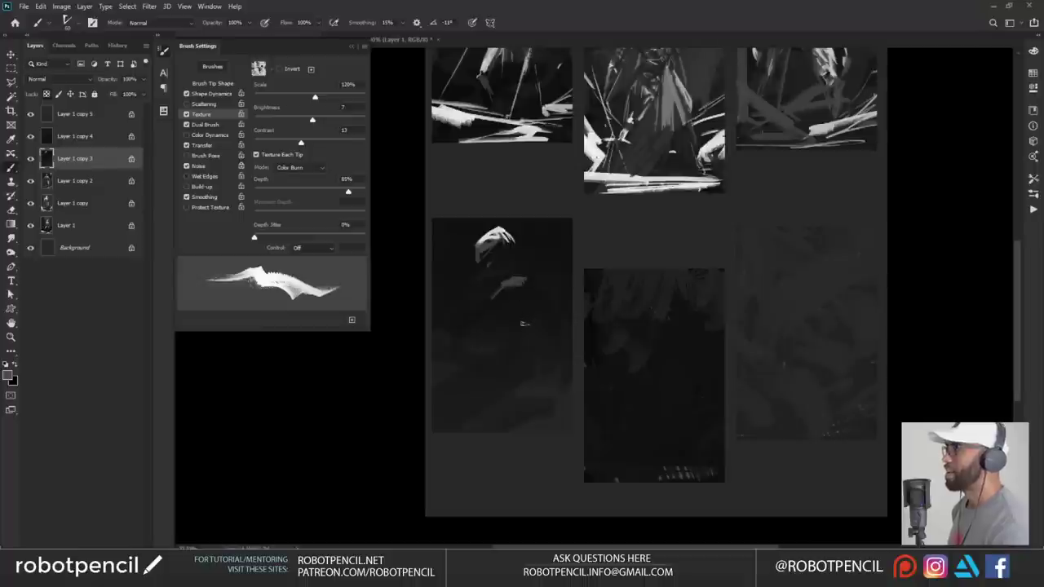
{"action": "key", "text": "ctrl+z"}
{"action": "left_click", "coordinate": [507, 237], "text": "alt"}
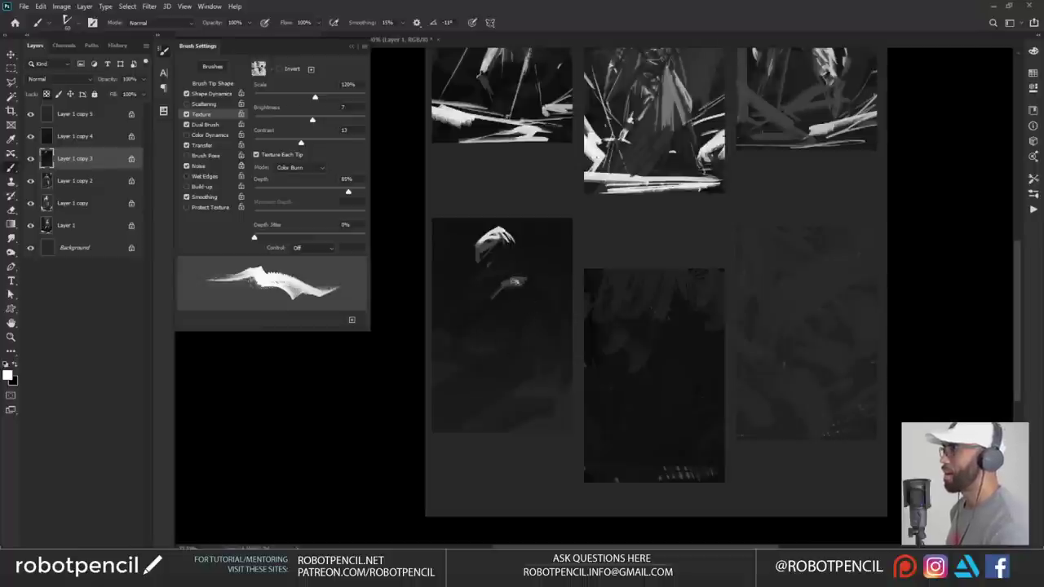
{"action": "left_click", "coordinate": [471, 259], "text": "alt"}
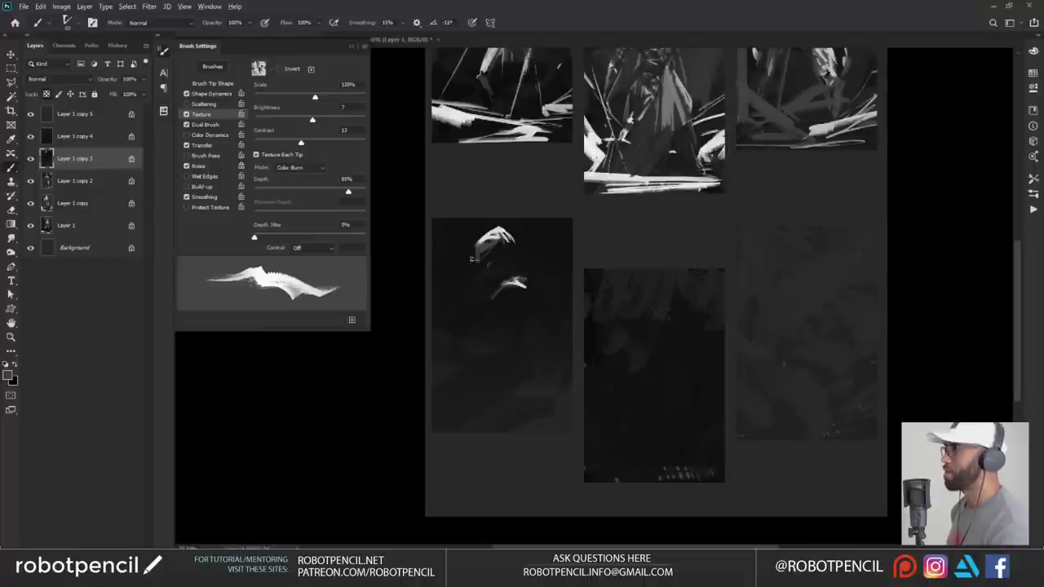
{"action": "left_click_drag", "start_coordinate": [490, 258], "coordinate": [481, 266]}
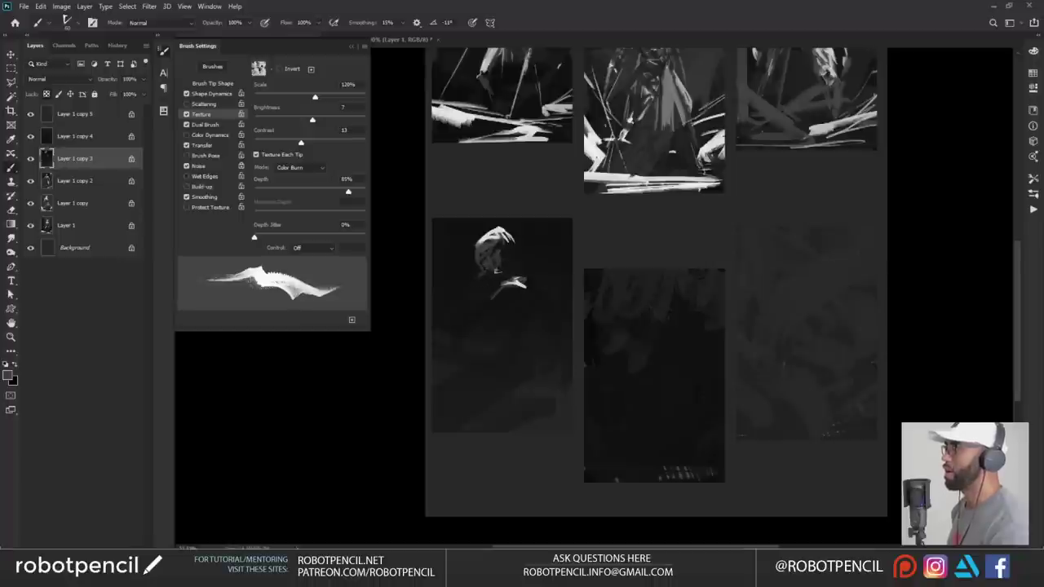
- Flip the canvas horizontally and paint grey strokes below the shoulder to block in the figure's upper torso
{"action": "key", "text": "ctrl+shift+h"}
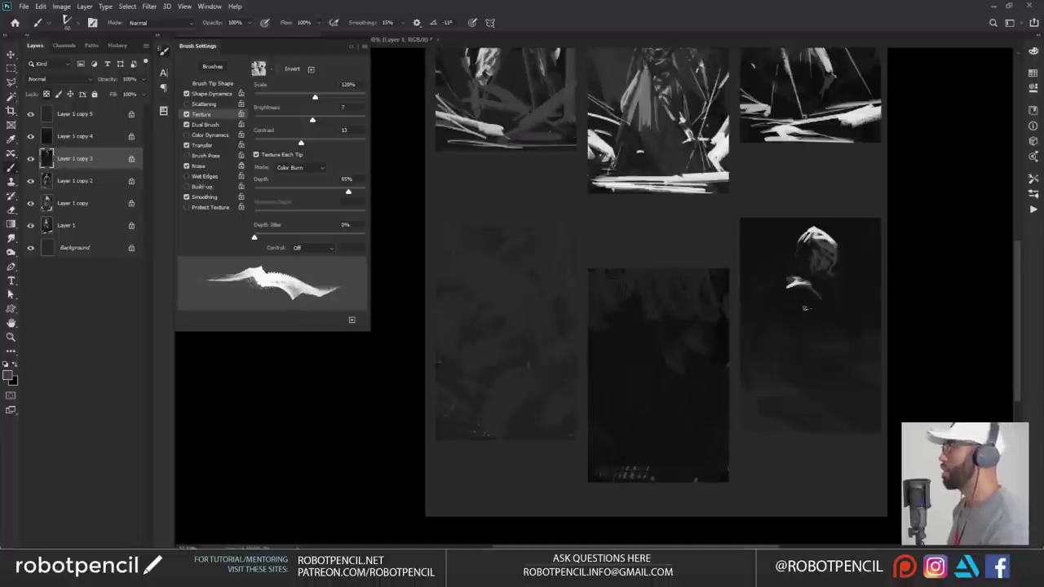
{"action": "mouse_move", "coordinate": [805, 307]}
{"action": "left_mouse_down"}
{"action": "mouse_move", "coordinate": [654, 268]}
{"action": "mouse_move", "coordinate": [632, 322]}
{"action": "left_mouse_up"}
{"action": "mouse_move", "coordinate": [635, 265]}
{"action": "left_mouse_down"}
{"action": "mouse_move", "coordinate": [668, 264]}
{"action": "mouse_move", "coordinate": [632, 284]}
{"action": "left_mouse_up"}
{"action": "key", "text": "["}
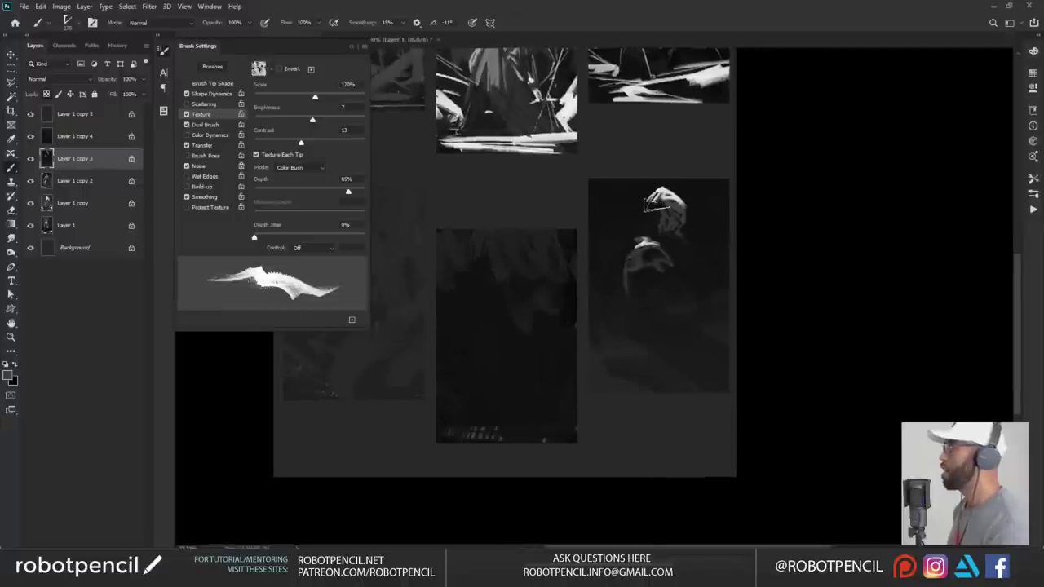
- Paint long light strands streaming from the head to the painting's edge and a grey curve behind the neck
{"action": "left_click_drag", "start_coordinate": [657, 194], "coordinate": [608, 185]}
{"action": "mouse_move", "coordinate": [657, 216]}
{"action": "left_mouse_down"}
{"action": "mouse_move", "coordinate": [556, 230]}
{"action": "mouse_move", "coordinate": [613, 245]}
{"action": "mouse_move", "coordinate": [589, 274]}
{"action": "left_mouse_up"}
{"action": "left_click", "coordinate": [661, 195], "text": "alt"}
{"action": "mouse_move", "coordinate": [589, 222]}
{"action": "left_mouse_down"}
{"action": "mouse_move", "coordinate": [645, 213]}
{"action": "mouse_move", "coordinate": [628, 218]}
{"action": "left_mouse_up"}
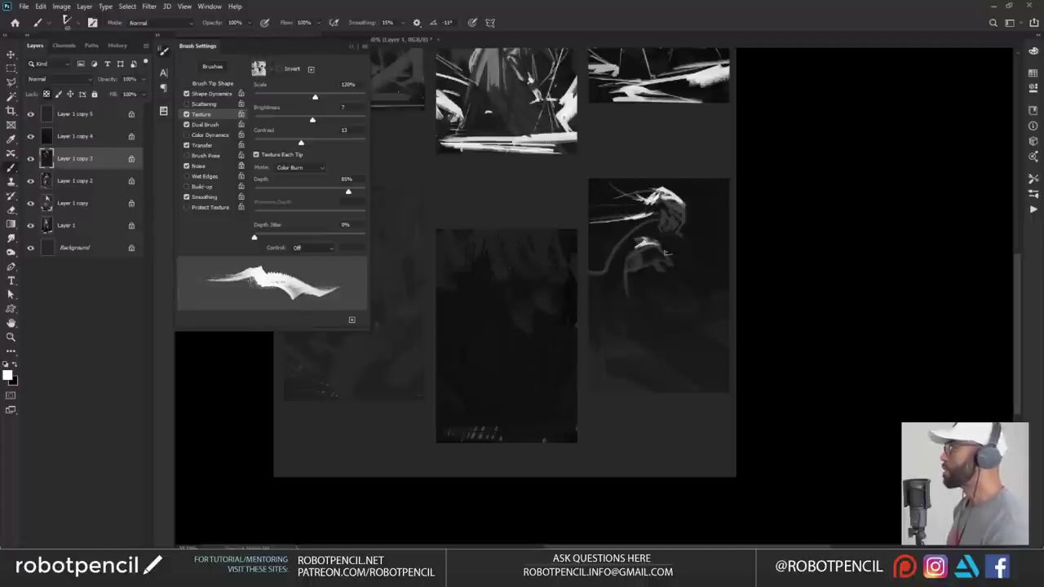
- Extend the white shoulder highlight, paint vertical grey rib strokes down the torso and add grey shading under the head
{"action": "mouse_move", "coordinate": [665, 253]}
{"action": "left_mouse_down"}
{"action": "mouse_move", "coordinate": [673, 265]}
{"action": "mouse_move", "coordinate": [657, 255]}
{"action": "left_mouse_up"}
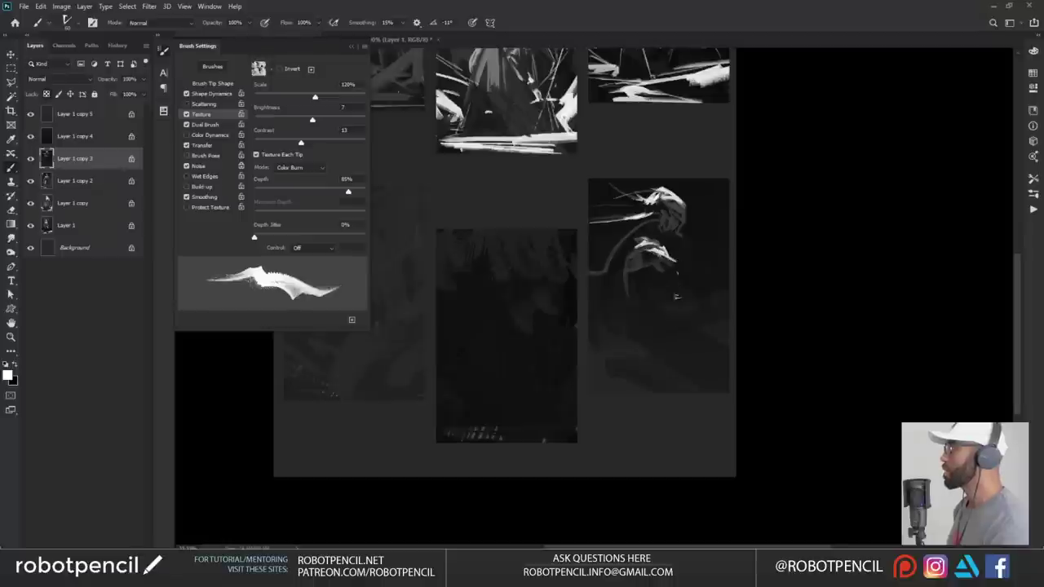
{"action": "left_click", "coordinate": [643, 262], "text": "alt"}
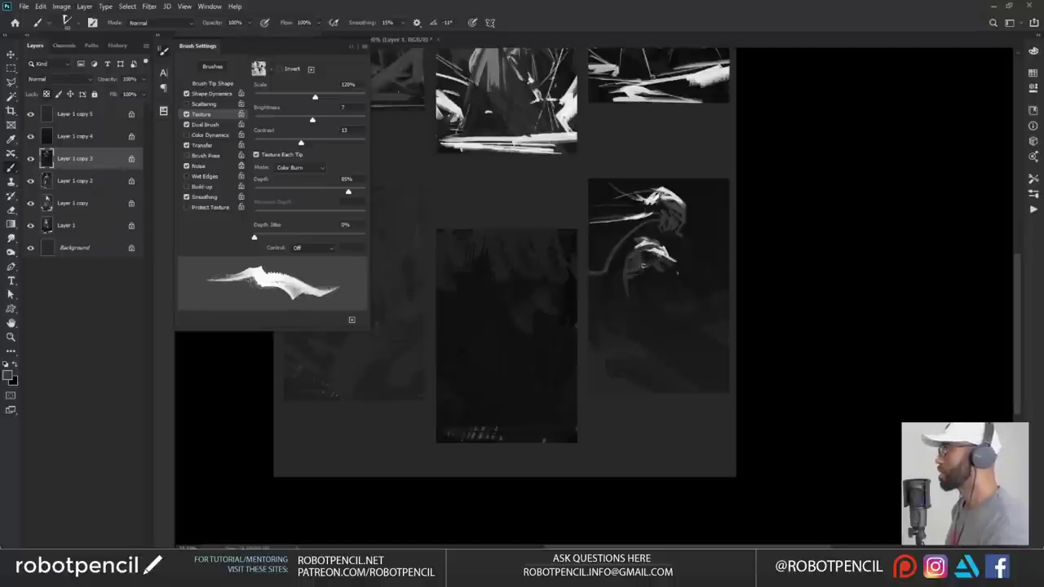
{"action": "mouse_move", "coordinate": [631, 274]}
{"action": "left_mouse_down"}
{"action": "mouse_move", "coordinate": [626, 301]}
{"action": "mouse_move", "coordinate": [630, 311]}
{"action": "mouse_move", "coordinate": [644, 259]}
{"action": "mouse_move", "coordinate": [657, 299]}
{"action": "mouse_move", "coordinate": [667, 295]}
{"action": "mouse_move", "coordinate": [661, 310]}
{"action": "mouse_move", "coordinate": [632, 298]}
{"action": "mouse_move", "coordinate": [651, 315]}
{"action": "left_mouse_up"}
{"action": "left_click_drag", "start_coordinate": [661, 224], "coordinate": [664, 237]}
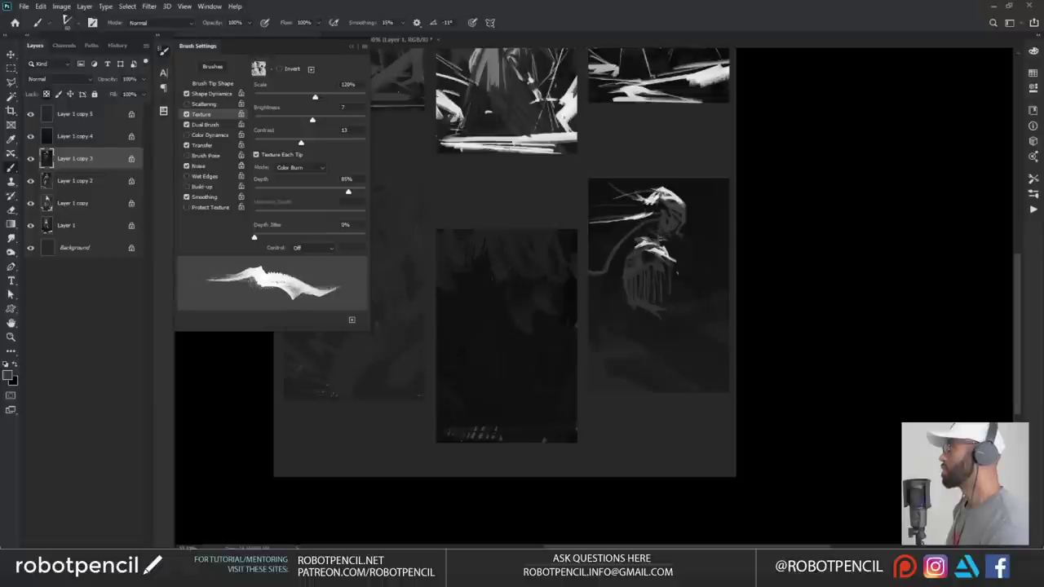
- Flip the canvas horizontally and paint small white accents at the figure's waist and white stripes across its shoulder
{"action": "key", "text": "x"}
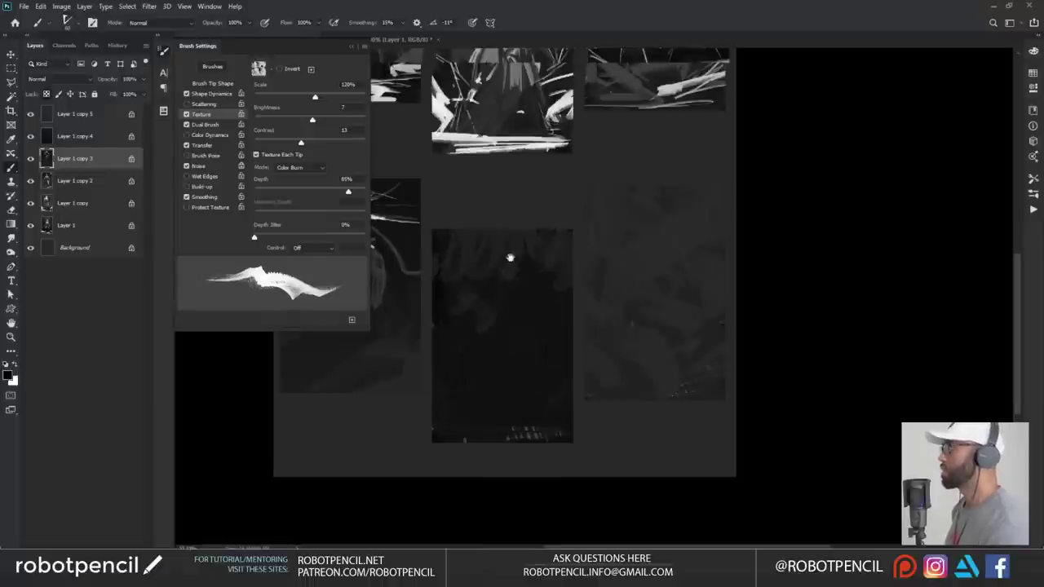
{"action": "left_click_drag", "start_coordinate": [510, 258], "coordinate": [755, 257]}
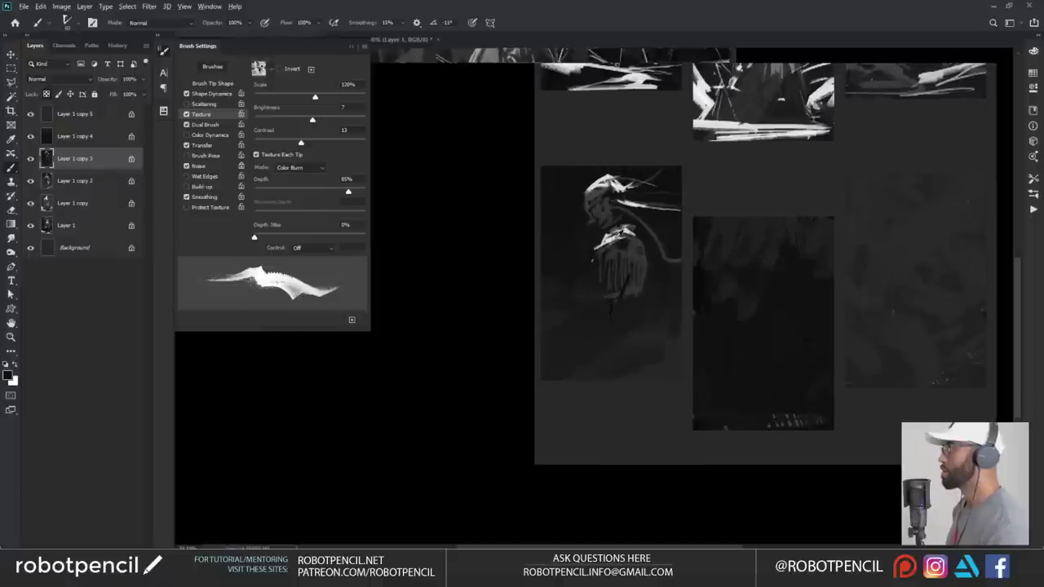
{"action": "key", "text": "x"}
{"action": "mouse_move", "coordinate": [589, 265]}
{"action": "left_mouse_down"}
{"action": "mouse_move", "coordinate": [588, 280]}
{"action": "mouse_move", "coordinate": [636, 309]}
{"action": "left_mouse_up"}
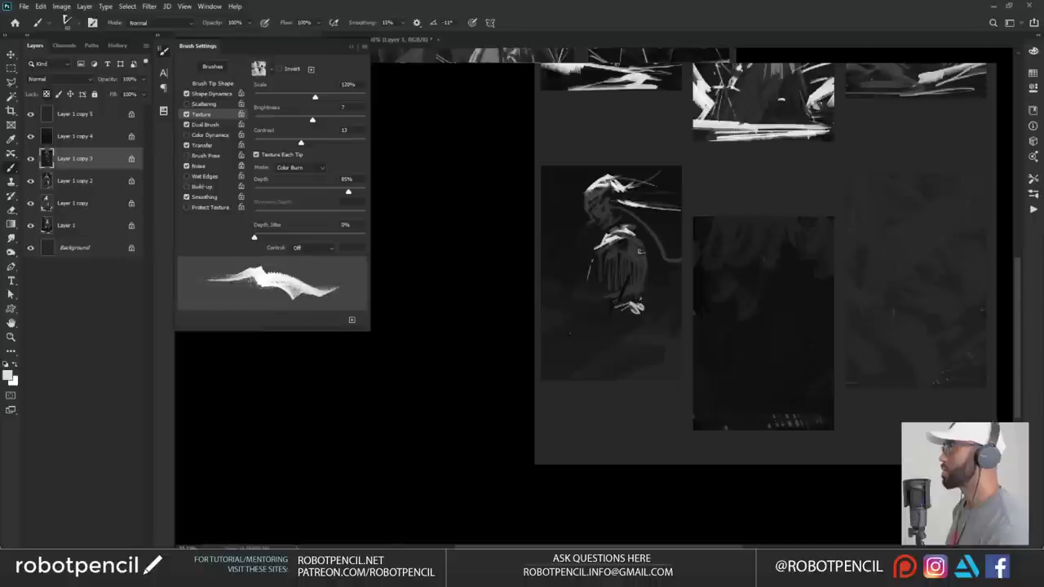
{"action": "mouse_move", "coordinate": [632, 237]}
{"action": "left_mouse_down"}
{"action": "mouse_move", "coordinate": [644, 246]}
{"action": "mouse_move", "coordinate": [620, 241]}
{"action": "left_mouse_up"}
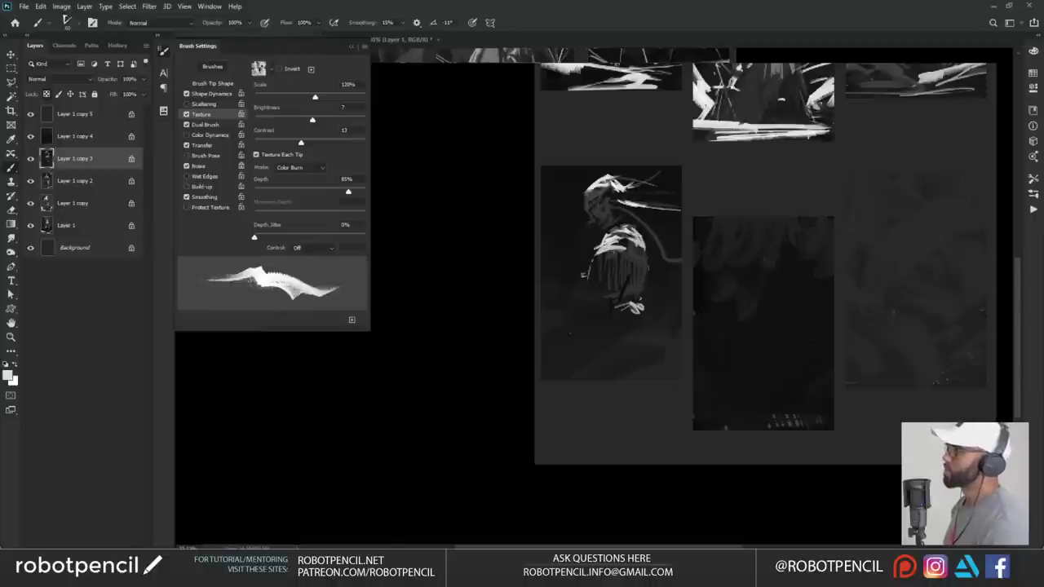
{"action": "left_click_drag", "start_coordinate": [695, 207], "coordinate": [644, 209]}
{"action": "left_click", "coordinate": [556, 265], "text": "alt"}
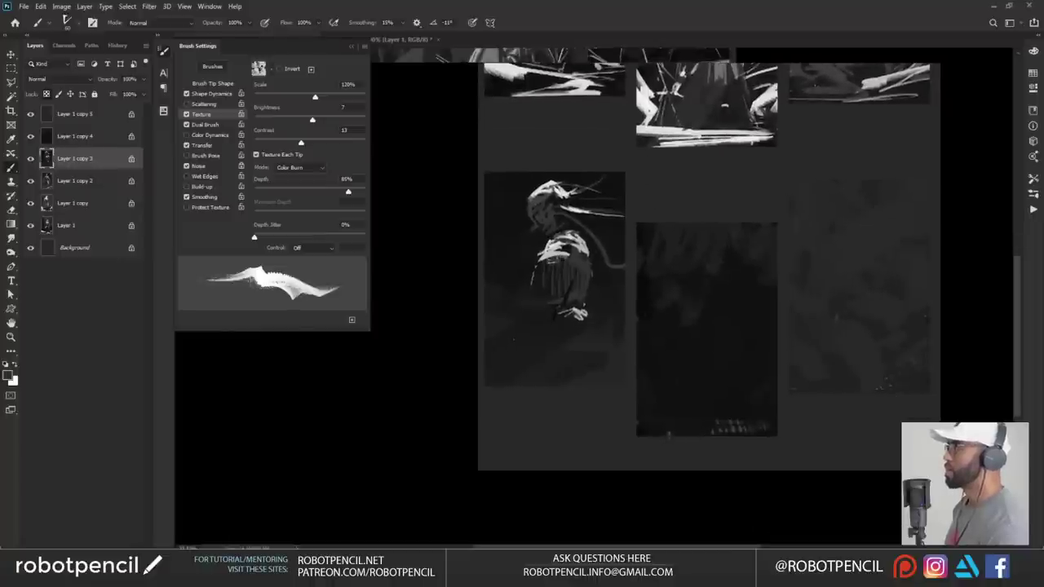
{"action": "mouse_move", "coordinate": [564, 236]}
{"action": "left_mouse_down"}
{"action": "mouse_move", "coordinate": [550, 249]}
{"action": "mouse_move", "coordinate": [566, 240]}
{"action": "left_mouse_up"}
{"action": "key", "text": "ctrl+z"}
{"action": "key", "text": "ctrl+z"}
{"action": "key", "text": "ctrl+z"}
{"action": "key", "text": "ctrl+z"}
{"action": "mouse_move", "coordinate": [575, 326]}
{"action": "left_mouse_down"}
{"action": "mouse_move", "coordinate": [533, 327]}
{"action": "mouse_move", "coordinate": [595, 321]}
{"action": "mouse_move", "coordinate": [525, 323]}
{"action": "left_mouse_up"}
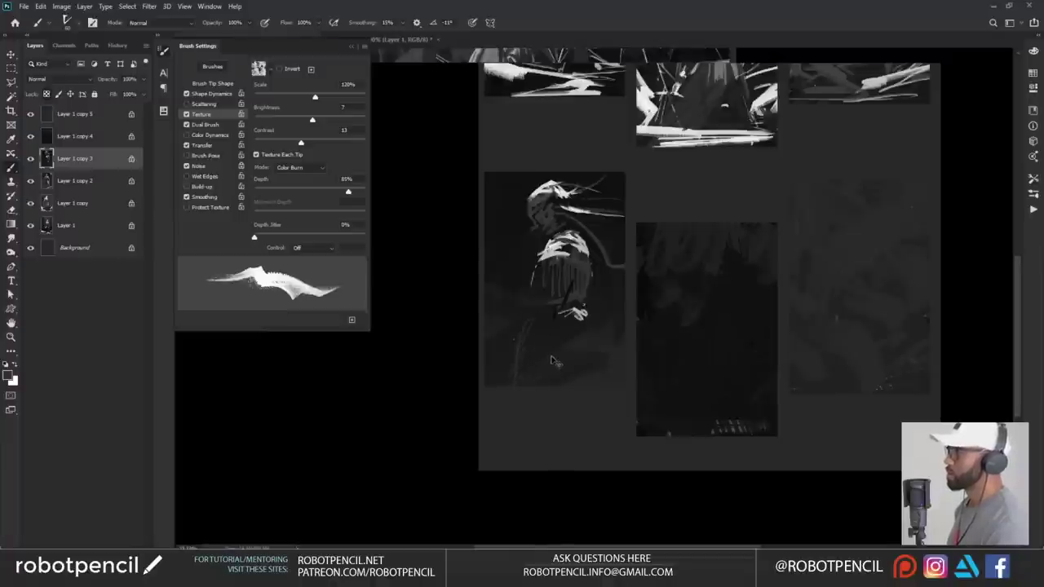
- Lasso a tapered forearm shape from the waist to the painting's lower edge, fill it with light grey brush strokes and deselect it
{"action": "key", "text": "l"}
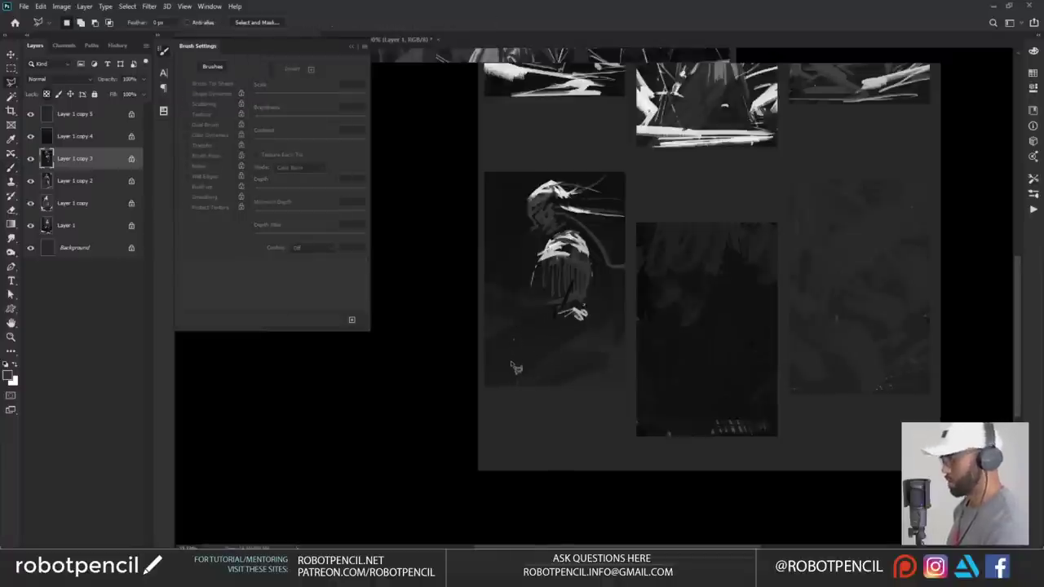
{"action": "mouse_move", "coordinate": [500, 390]}
{"action": "left_mouse_down"}
{"action": "mouse_move", "coordinate": [527, 324]}
{"action": "mouse_move", "coordinate": [553, 310]}
{"action": "mouse_move", "coordinate": [554, 337]}
{"action": "mouse_move", "coordinate": [501, 405]}
{"action": "left_mouse_up"}
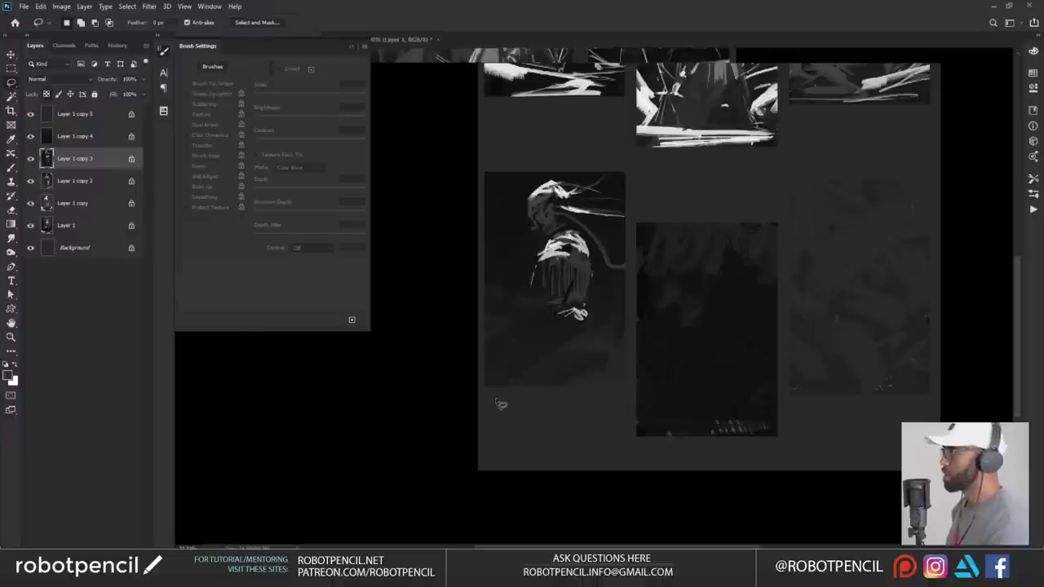
{"action": "mouse_move", "coordinate": [557, 324]}
{"action": "left_mouse_down"}
{"action": "mouse_move", "coordinate": [496, 395]}
{"action": "mouse_move", "coordinate": [514, 383]}
{"action": "left_mouse_up"}
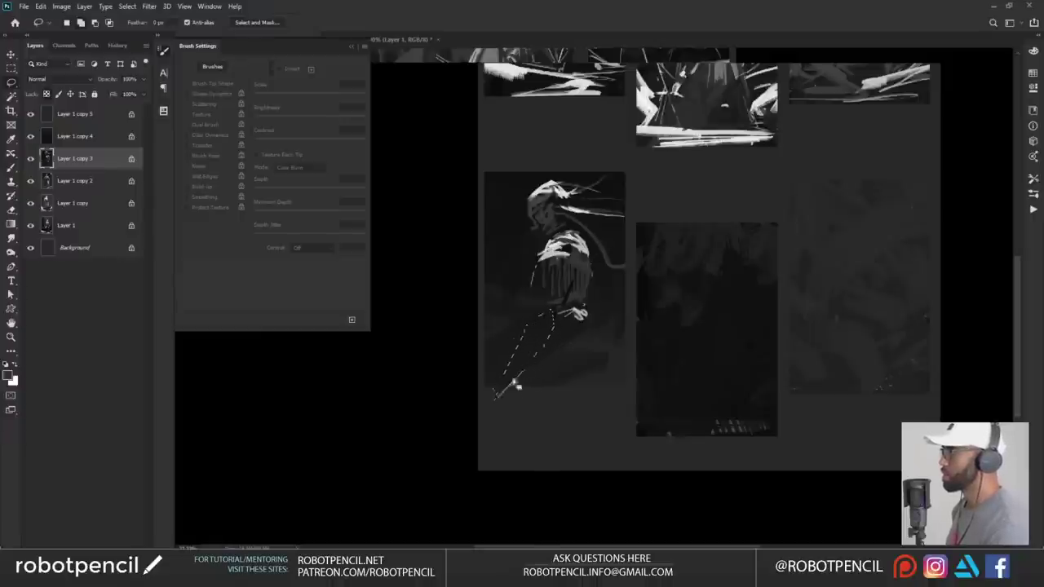
{"action": "key", "text": "b"}
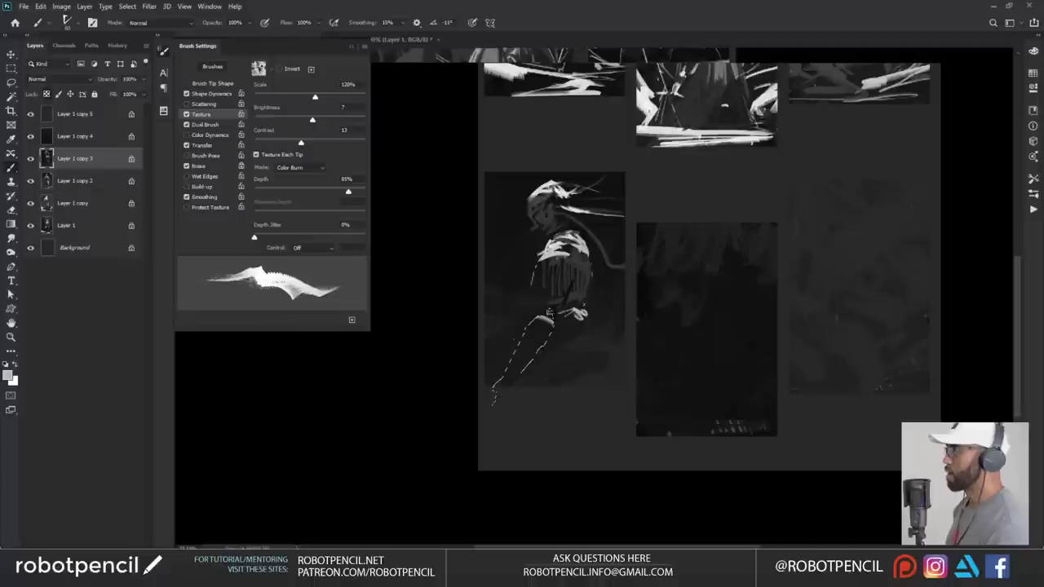
{"action": "mouse_move", "coordinate": [548, 313]}
{"action": "left_mouse_down"}
{"action": "mouse_move", "coordinate": [501, 388]}
{"action": "mouse_move", "coordinate": [530, 354]}
{"action": "mouse_move", "coordinate": [513, 343]}
{"action": "mouse_move", "coordinate": [500, 400]}
{"action": "left_mouse_up"}
{"action": "key", "text": "ctrl+d"}
{"action": "left_click_drag", "start_coordinate": [534, 357], "coordinate": [499, 430]}
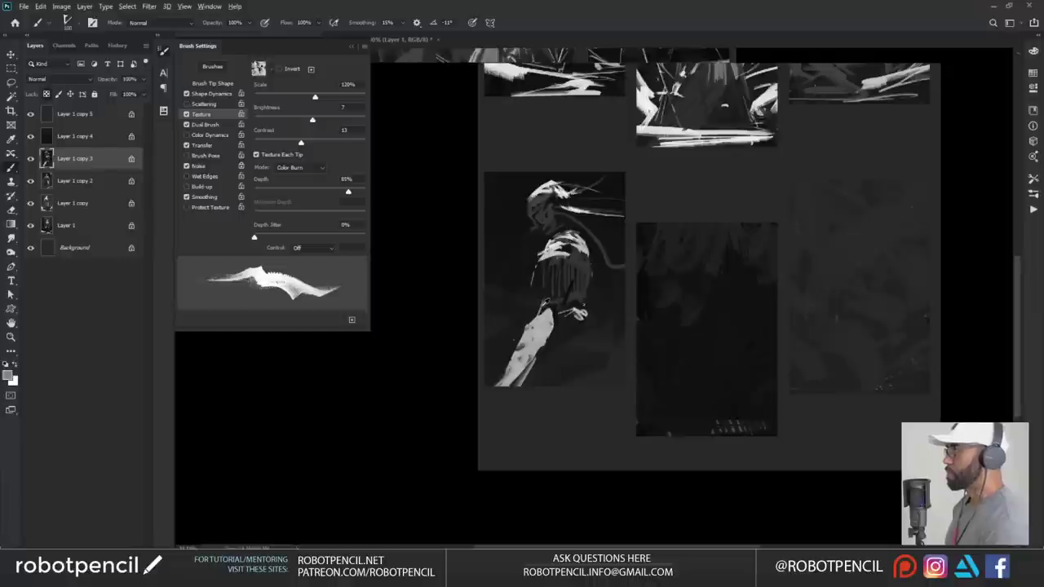
- Paint the upper arm in mid-grey between the shoulder and forearm, and darken the back behind it
{"action": "mouse_move", "coordinate": [545, 277]}
{"action": "left_mouse_down"}
{"action": "mouse_move", "coordinate": [539, 310]}
{"action": "mouse_move", "coordinate": [538, 261]}
{"action": "mouse_move", "coordinate": [558, 306]}
{"action": "mouse_move", "coordinate": [538, 265]}
{"action": "mouse_move", "coordinate": [554, 259]}
{"action": "mouse_move", "coordinate": [542, 313]}
{"action": "mouse_move", "coordinate": [561, 303]}
{"action": "mouse_move", "coordinate": [534, 292]}
{"action": "mouse_move", "coordinate": [532, 327]}
{"action": "mouse_move", "coordinate": [536, 270]}
{"action": "mouse_move", "coordinate": [569, 330]}
{"action": "mouse_move", "coordinate": [563, 271]}
{"action": "mouse_move", "coordinate": [551, 283]}
{"action": "mouse_move", "coordinate": [566, 298]}
{"action": "left_mouse_up"}
{"action": "mouse_move", "coordinate": [557, 251]}
{"action": "left_mouse_down"}
{"action": "mouse_move", "coordinate": [567, 243]}
{"action": "mouse_move", "coordinate": [596, 299]}
{"action": "mouse_move", "coordinate": [588, 306]}
{"action": "left_mouse_up"}
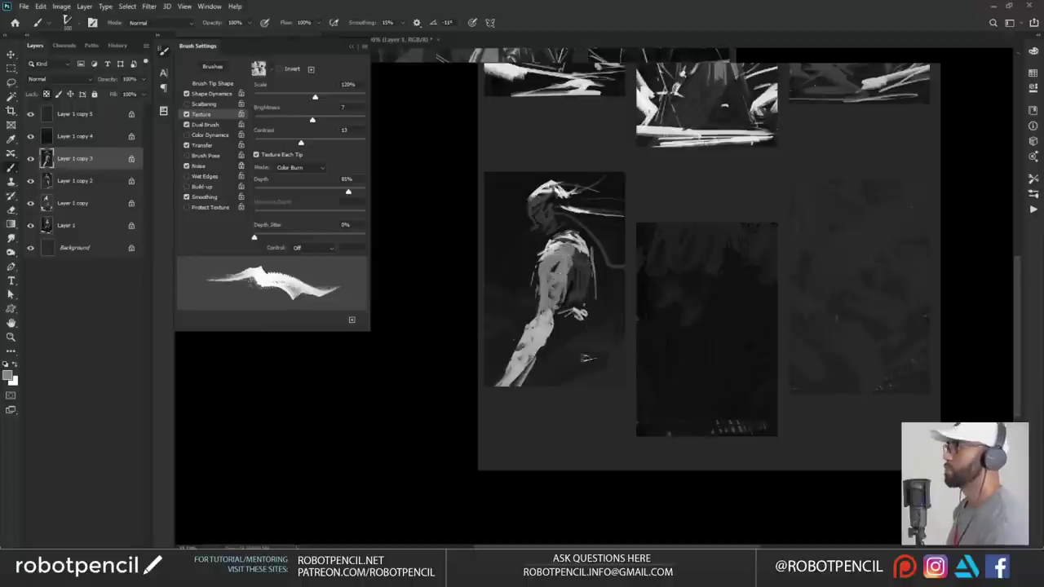
{"action": "key", "text": "ctrl+z"}
{"action": "left_click", "coordinate": [587, 261], "text": "alt"}
{"action": "left_click_drag", "start_coordinate": [582, 245], "coordinate": [594, 265]}
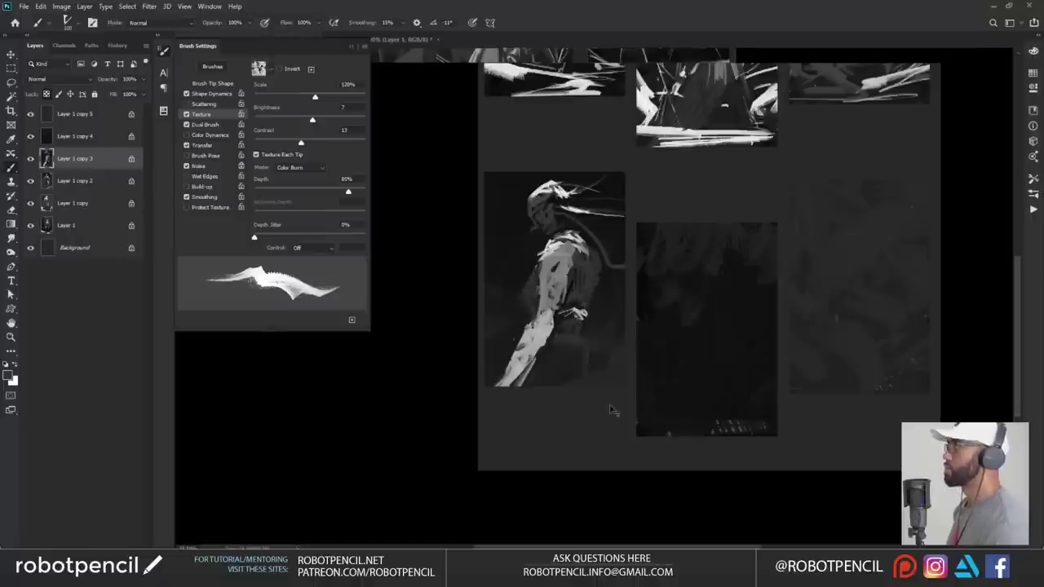
- Flip the canvas horizontally and paint white highlights across the shoulder and a thin white line down the chest with a smaller brush
{"action": "key", "text": "ctrl+shift+h"}
{"action": "left_click_drag", "start_coordinate": [731, 337], "coordinate": [552, 309]}
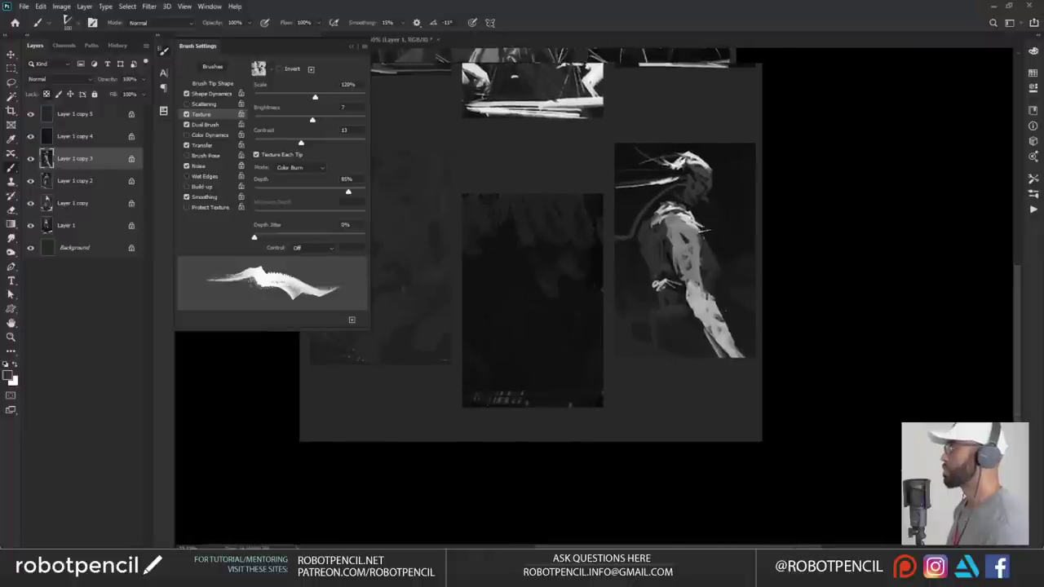
{"action": "key", "text": "d"}
{"action": "key", "text": "x"}
{"action": "left_click_drag", "start_coordinate": [693, 217], "coordinate": [708, 243]}
{"action": "key", "text": "["}
{"action": "key", "text": "["}
{"action": "key", "text": "["}
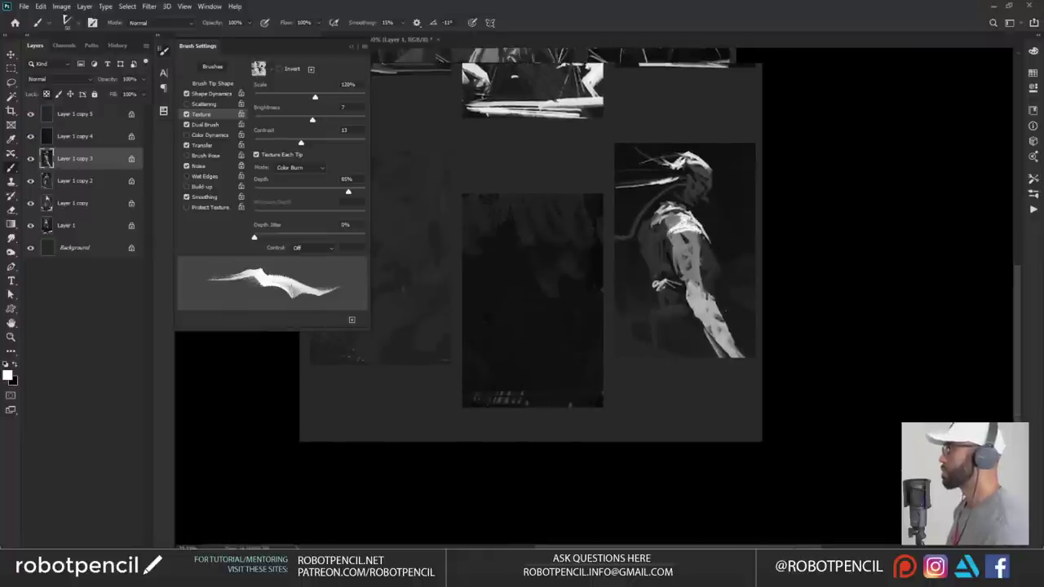
{"action": "left_click_drag", "start_coordinate": [714, 248], "coordinate": [720, 262]}
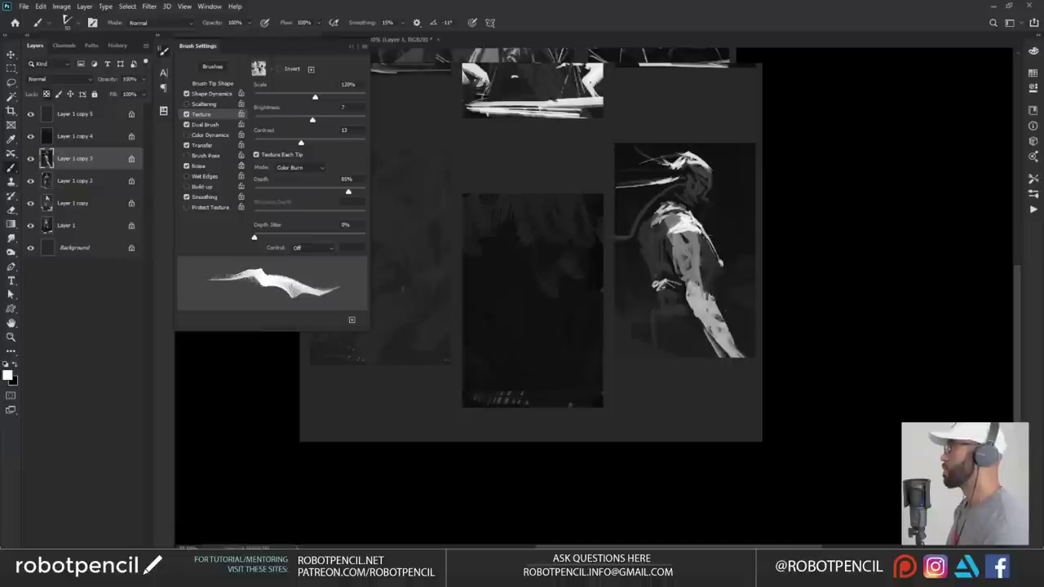
{"action": "key", "text": "ctrl+z"}
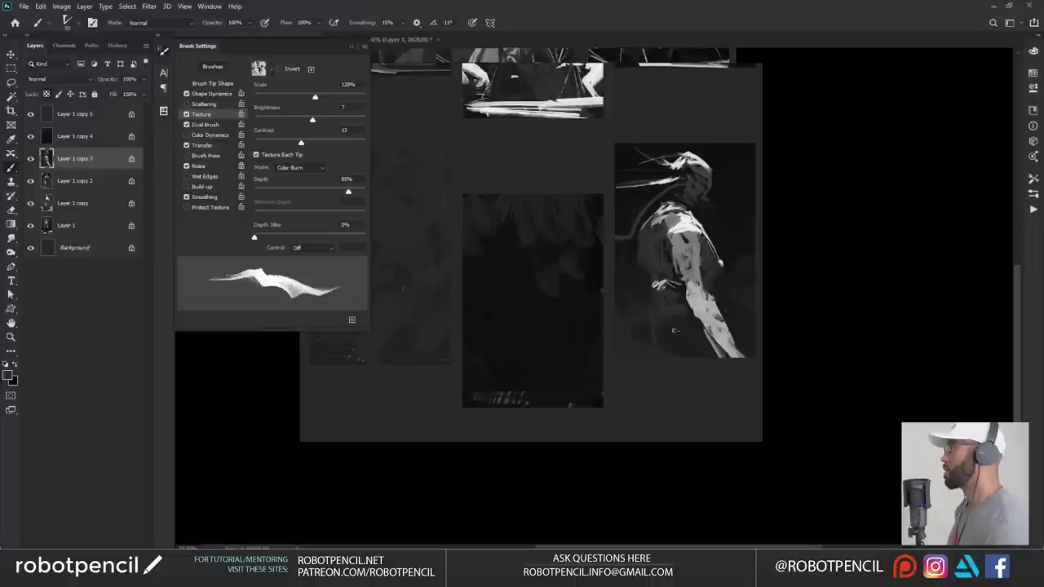
- Shade the lower torso with dark grey strokes and refine the forearm and elbow with dark edges and light grey strokes
{"action": "key", "text": "bracketright"}
{"action": "left_click_drag", "start_coordinate": [686, 334], "coordinate": [665, 345]}
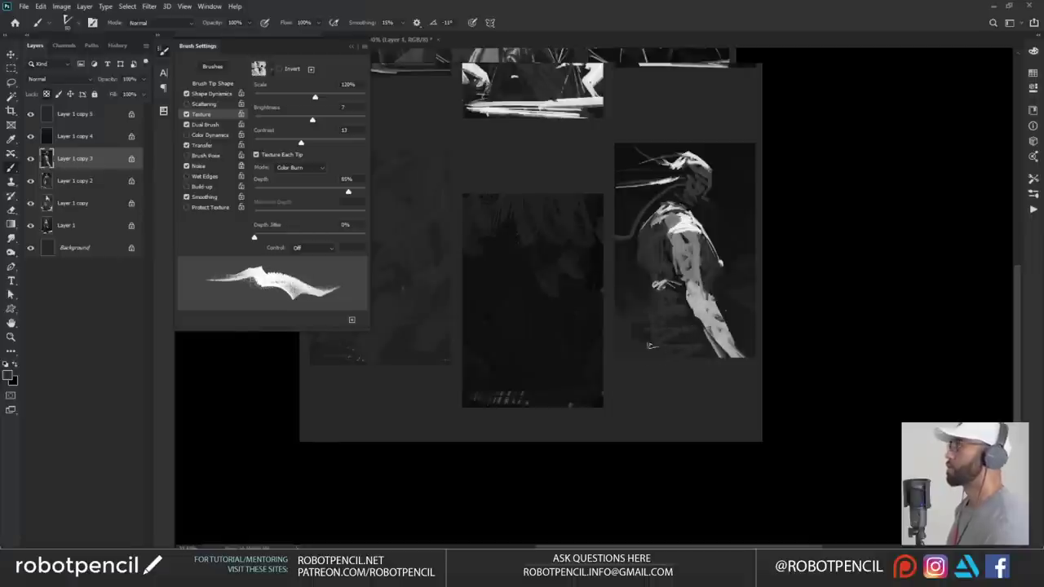
{"action": "left_click_drag", "start_coordinate": [694, 306], "coordinate": [725, 354]}
{"action": "key", "text": "bracketleft"}
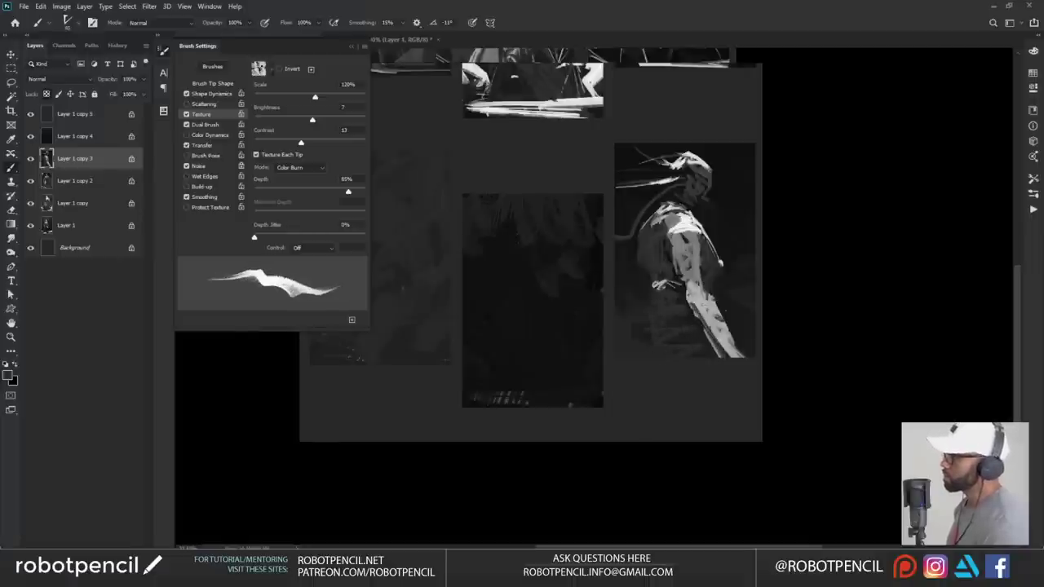
{"action": "left_click", "coordinate": [704, 301], "text": "alt"}
{"action": "left_click_drag", "start_coordinate": [690, 301], "coordinate": [731, 360]}
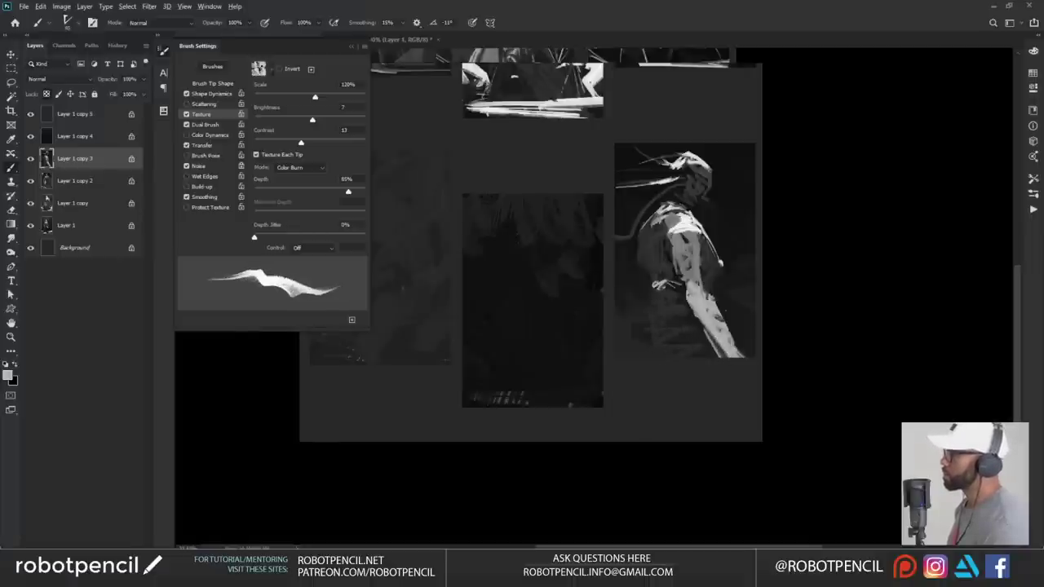
{"action": "left_click_drag", "start_coordinate": [703, 289], "coordinate": [730, 336]}
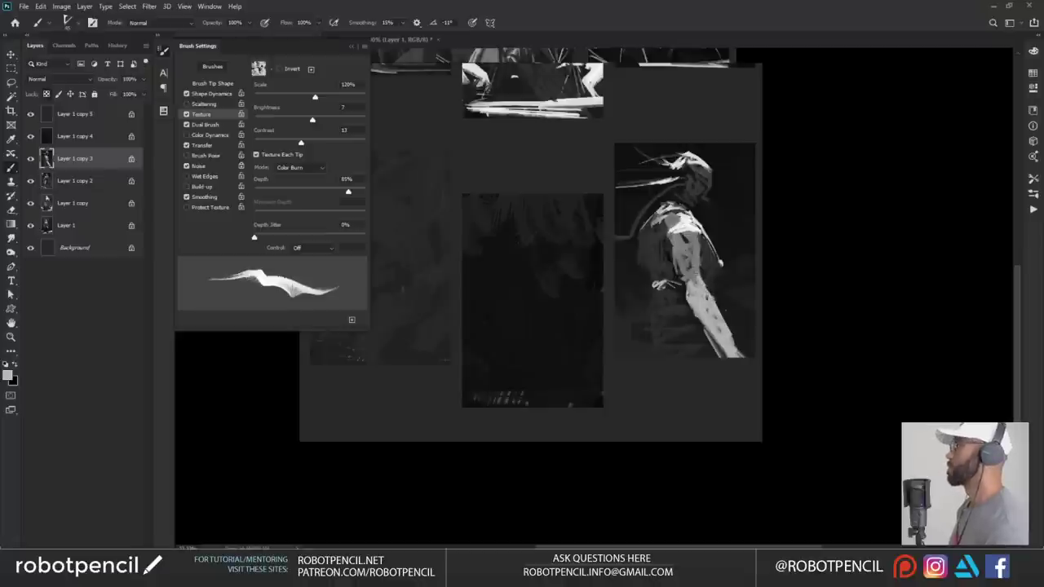
{"action": "left_click_drag", "start_coordinate": [693, 265], "coordinate": [699, 273]}
- Flip the canvas horizontally and try a light vertical stroke along the figure's lower back
{"action": "key", "text": "F2"}
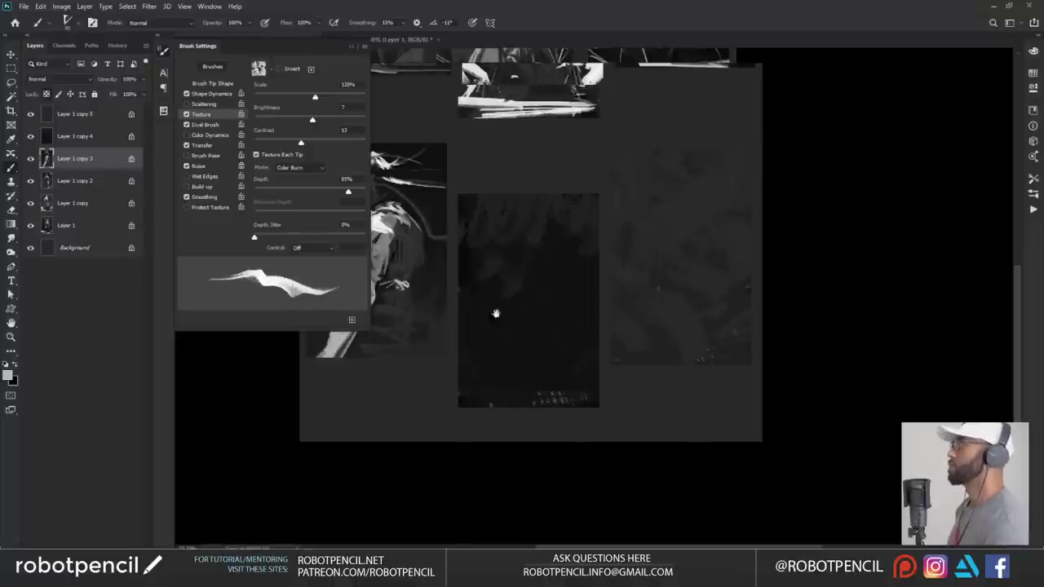
{"action": "mouse_move", "coordinate": [495, 314]}
{"action": "left_mouse_down"}
{"action": "mouse_move", "coordinate": [755, 300]}
{"action": "mouse_move", "coordinate": [704, 346]}
{"action": "left_mouse_up"}
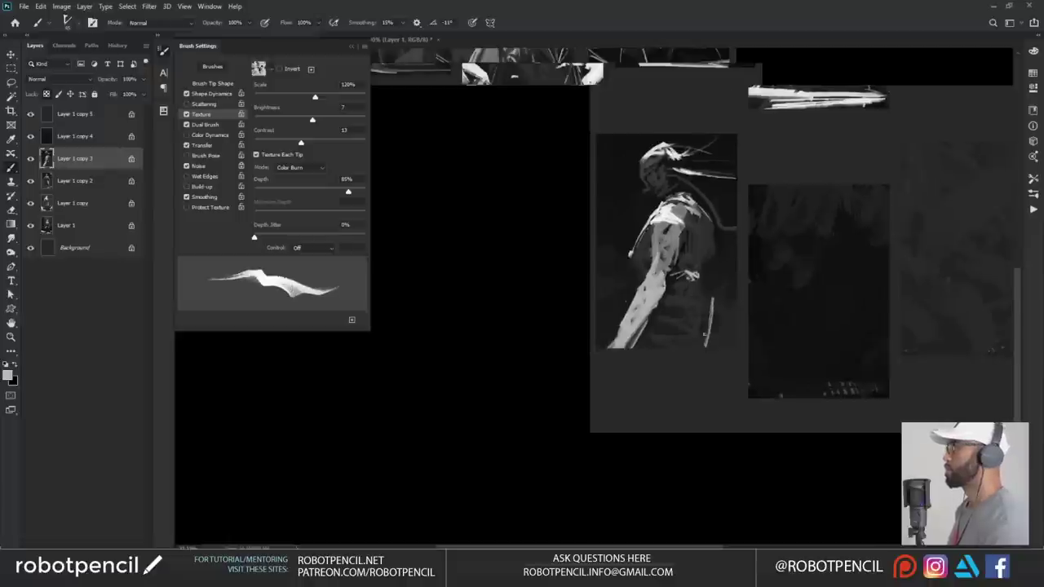
{"action": "left_click_drag", "start_coordinate": [710, 300], "coordinate": [702, 348]}
{"action": "key", "text": "ctrl+z"}
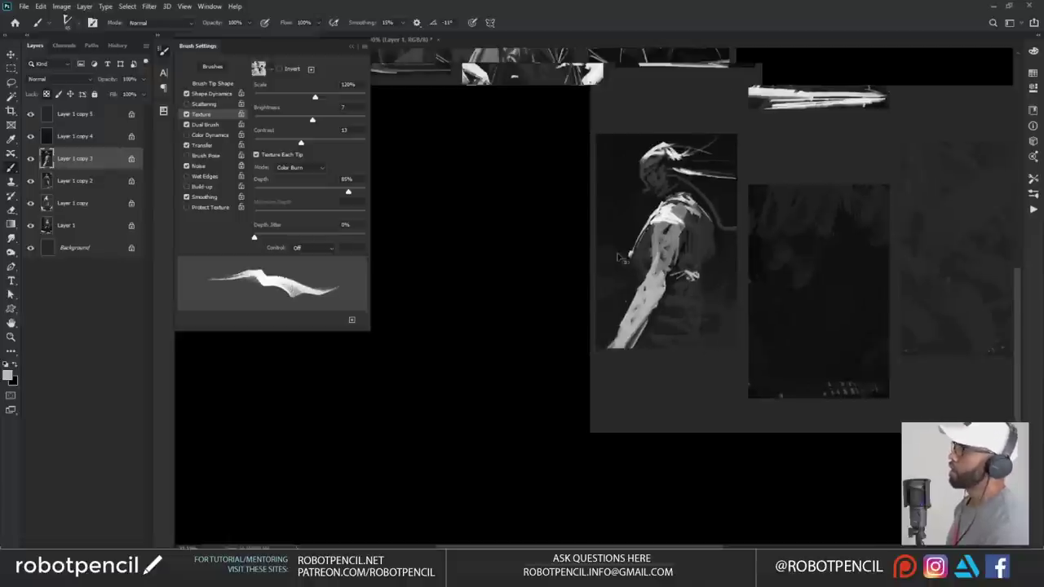
- Zoom in on the figure and paint grey and light strokes along the front of its head and the upper hair strands
{"action": "left_click_drag", "start_coordinate": [644, 159], "coordinate": [623, 180]}
{"action": "left_click", "coordinate": [619, 176], "text": "ctrl"}
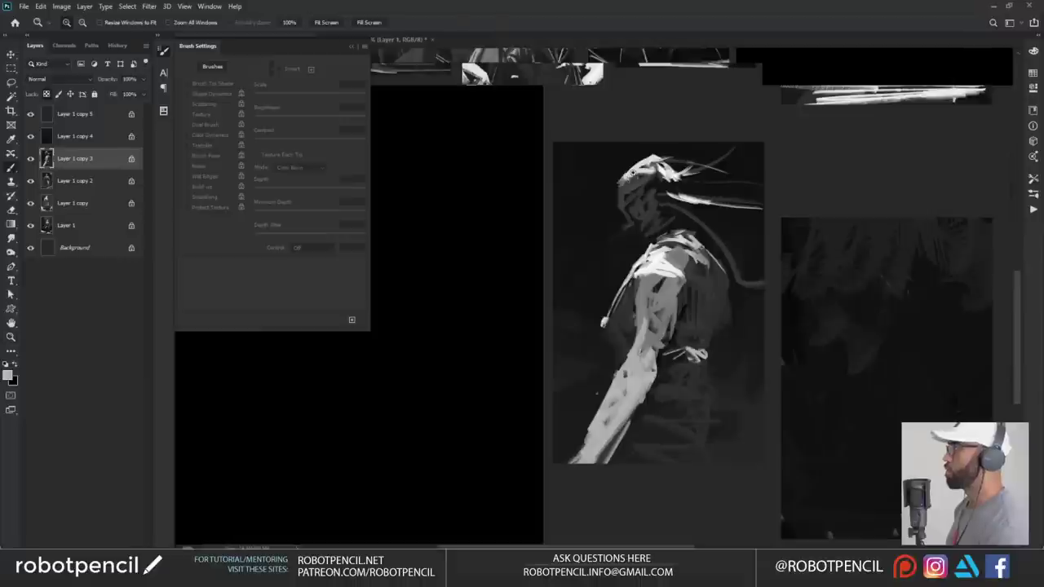
{"action": "left_click", "coordinate": [628, 179], "text": "alt"}
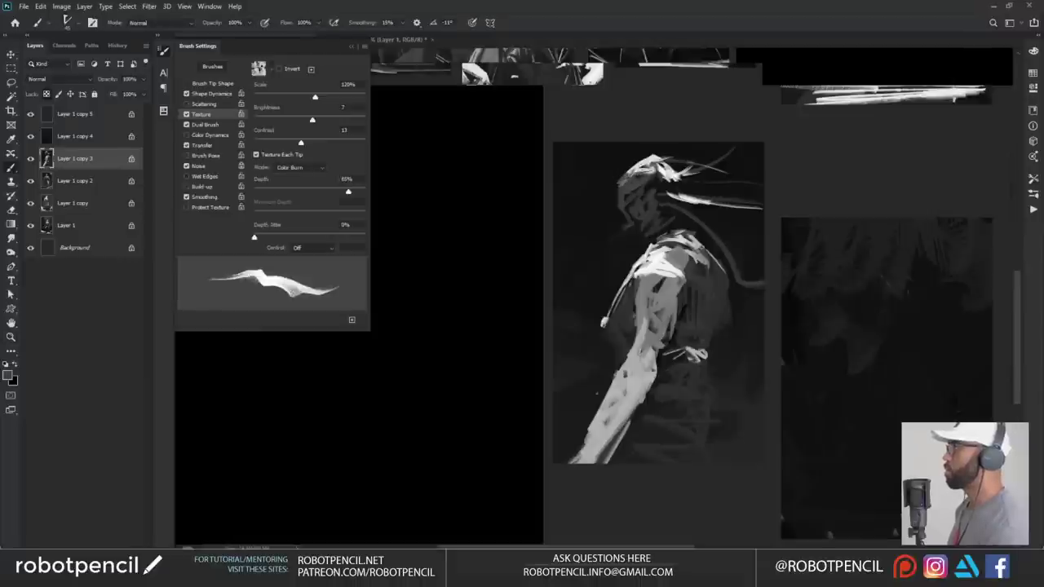
{"action": "mouse_move", "coordinate": [650, 165]}
{"action": "left_mouse_down"}
{"action": "mouse_move", "coordinate": [632, 173]}
{"action": "mouse_move", "coordinate": [679, 161]}
{"action": "mouse_move", "coordinate": [615, 194]}
{"action": "left_mouse_up"}
{"action": "left_click", "coordinate": [659, 163], "text": "alt"}
{"action": "left_click", "coordinate": [656, 165], "text": "alt"}
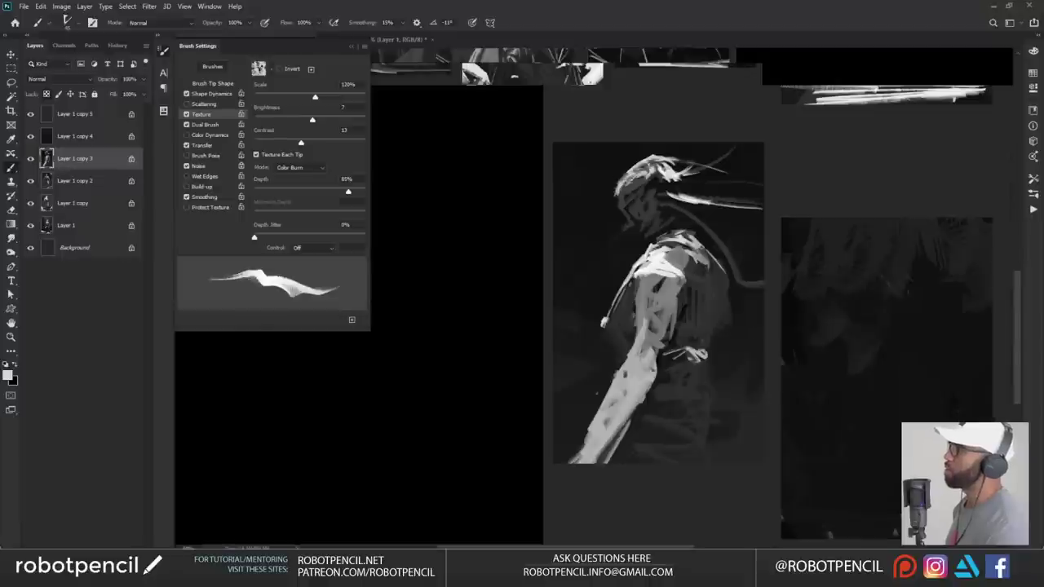
{"action": "key", "text": "ctrl+z"}
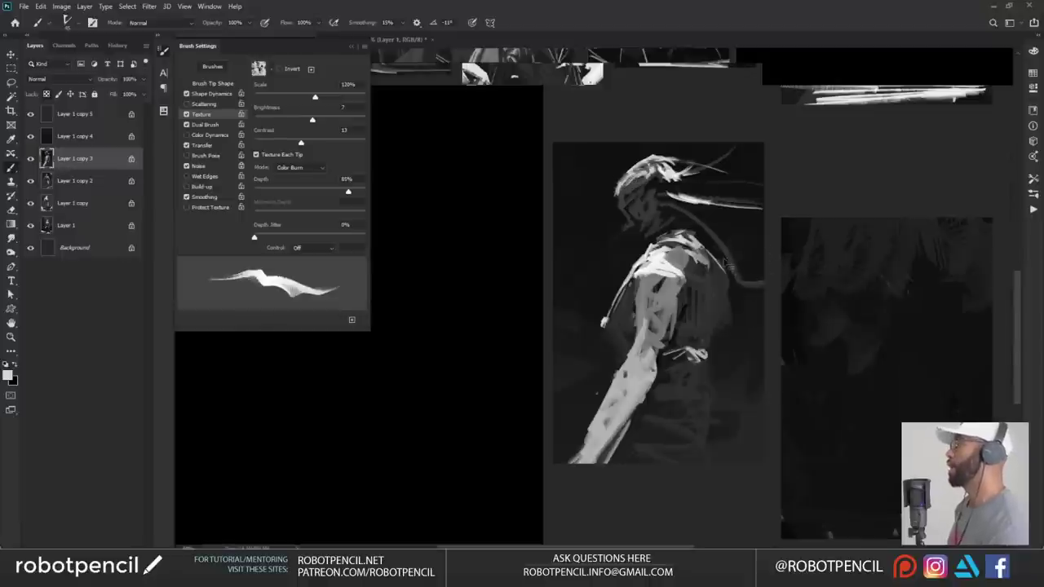
{"action": "key", "text": "ctrl+z"}
{"action": "left_click_drag", "start_coordinate": [655, 155], "coordinate": [706, 168]}
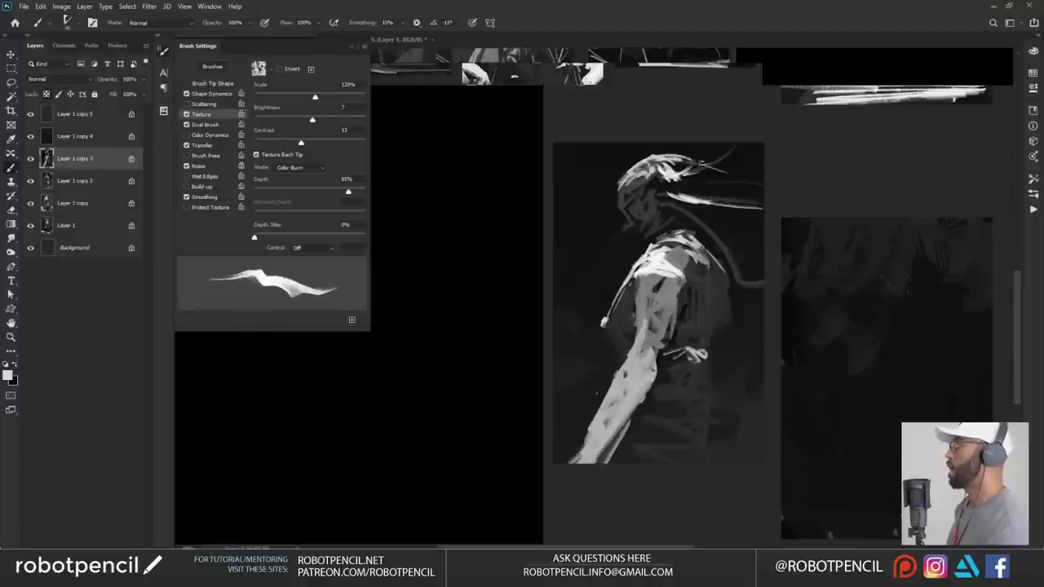
- Flip the canvas horizontally and add white strokes to the hair, across the shoulder and around the upper back's outline
{"action": "key", "text": "F2"}
{"action": "left_click_drag", "start_coordinate": [614, 284], "coordinate": [321, 271]}
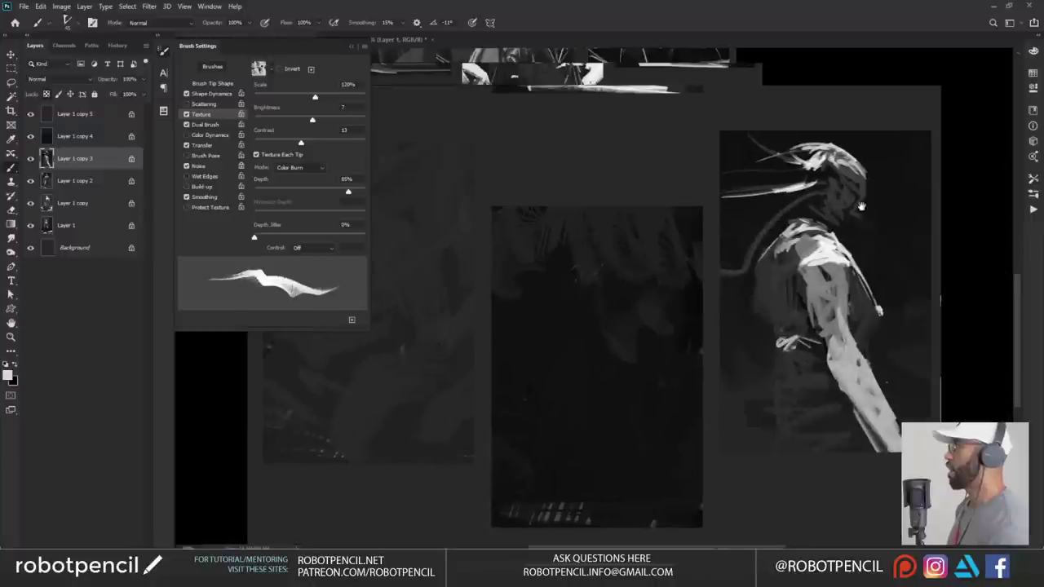
{"action": "left_click_drag", "start_coordinate": [859, 207], "coordinate": [669, 181]}
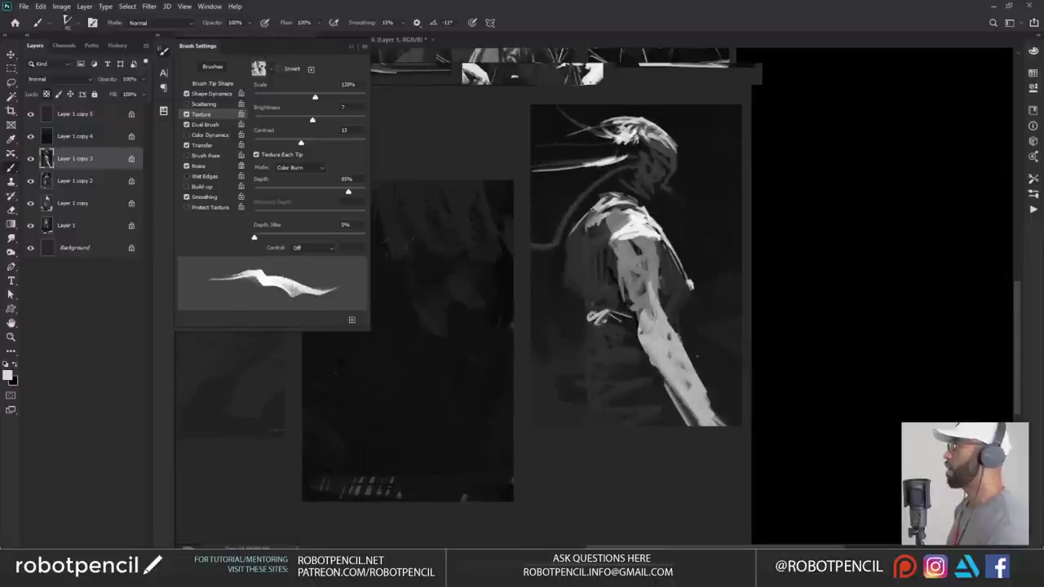
{"action": "mouse_move", "coordinate": [621, 133]}
{"action": "left_mouse_down"}
{"action": "mouse_move", "coordinate": [590, 122]}
{"action": "mouse_move", "coordinate": [676, 150]}
{"action": "left_mouse_up"}
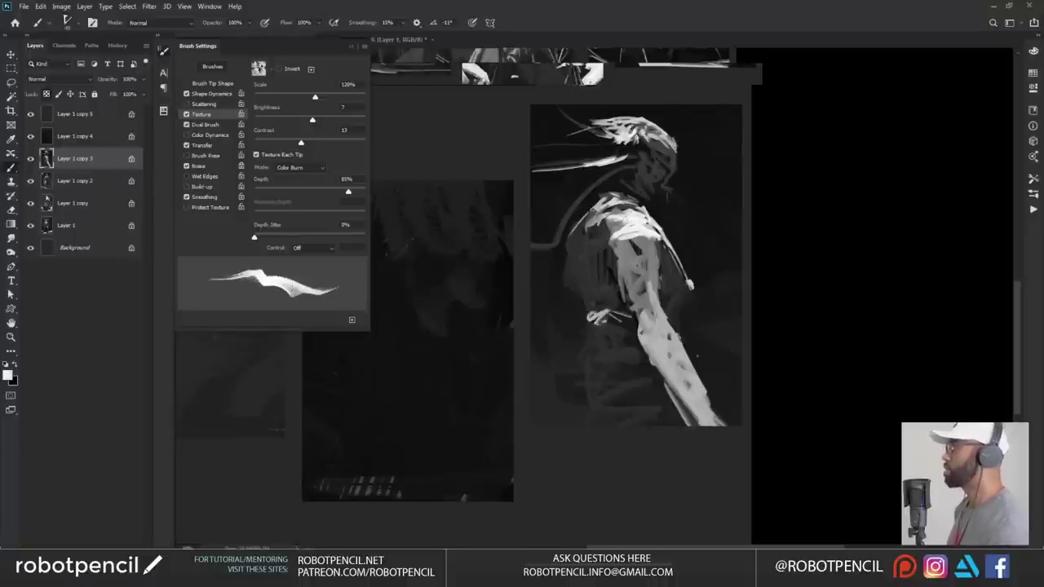
{"action": "mouse_move", "coordinate": [639, 208]}
{"action": "left_mouse_down"}
{"action": "mouse_move", "coordinate": [612, 194]}
{"action": "mouse_move", "coordinate": [658, 229]}
{"action": "left_mouse_up"}
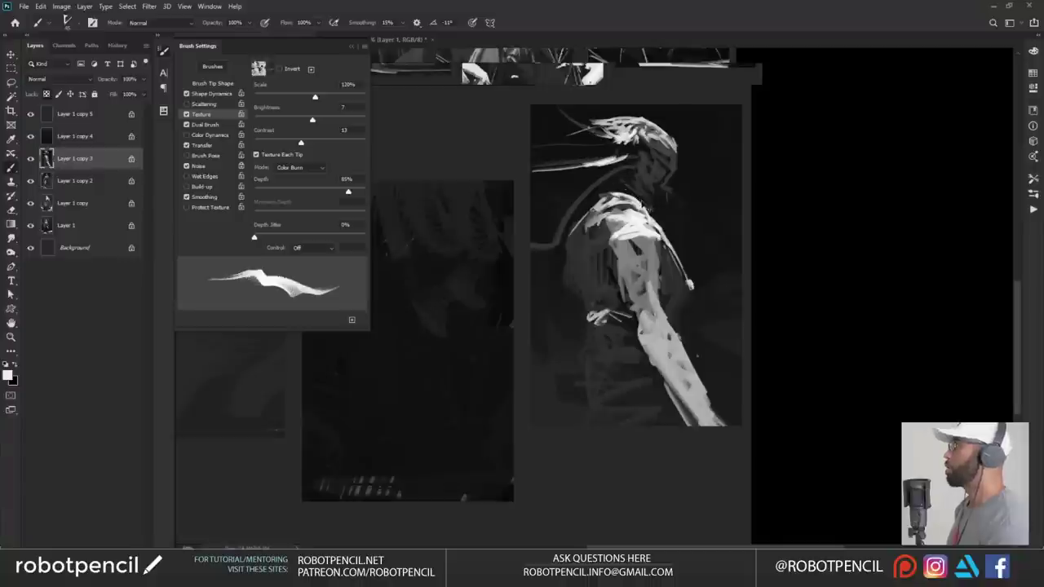
{"action": "key", "text": "ctrl+z"}
{"action": "mouse_move", "coordinate": [614, 187]}
{"action": "left_mouse_down"}
{"action": "mouse_move", "coordinate": [650, 210]}
{"action": "mouse_move", "coordinate": [658, 242]}
{"action": "mouse_move", "coordinate": [620, 186]}
{"action": "mouse_move", "coordinate": [662, 238]}
{"action": "mouse_move", "coordinate": [576, 234]}
{"action": "left_mouse_up"}
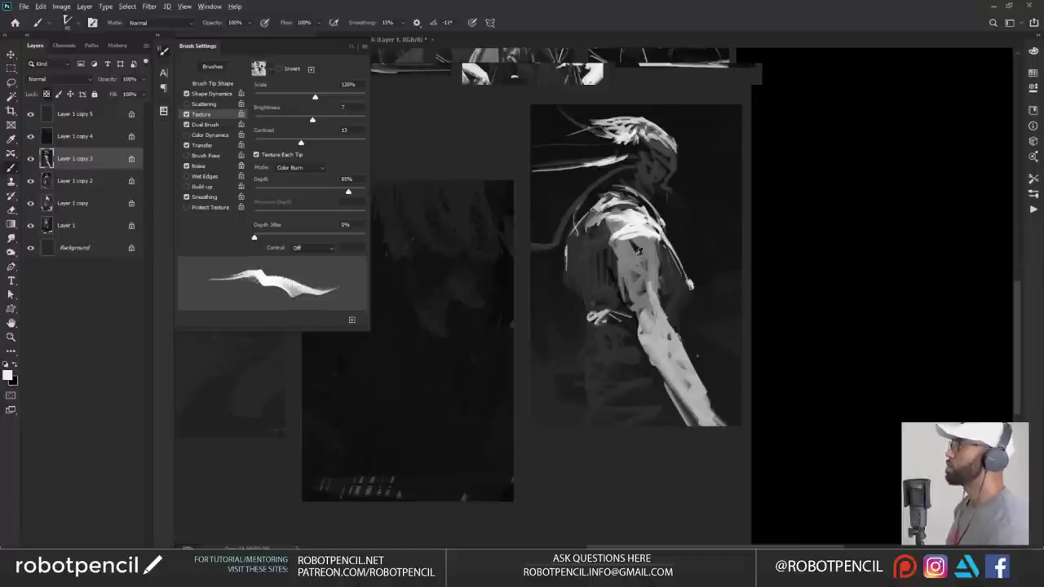
- Paint long sampled-grey vertical strokes down the figure's back to the lower edge of the painting
{"action": "left_click", "coordinate": [641, 291], "text": "alt"}
{"action": "left_click_drag", "start_coordinate": [568, 273], "coordinate": [573, 361]}
{"action": "mouse_move", "coordinate": [569, 318]}
{"action": "left_mouse_down"}
{"action": "mouse_move", "coordinate": [575, 395]}
{"action": "mouse_move", "coordinate": [580, 339]}
{"action": "left_mouse_up"}
{"action": "left_click_drag", "start_coordinate": [571, 298], "coordinate": [577, 426]}
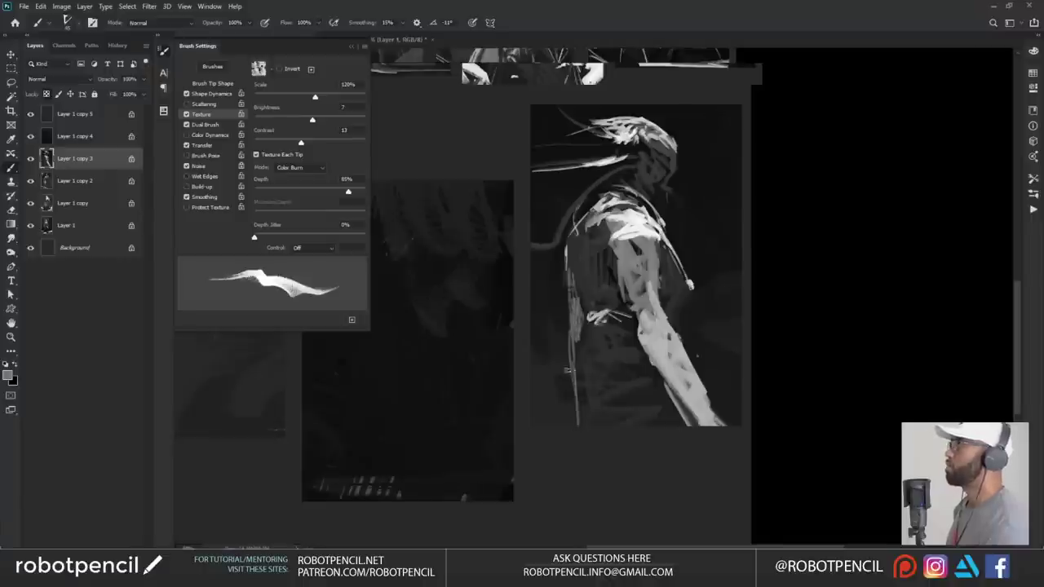
- Add another grey stroke along the figure's lower back to the painting's lower edge and flip the canvas horizontally
{"action": "left_click_drag", "start_coordinate": [571, 337], "coordinate": [579, 422]}
{"action": "left_click", "coordinate": [622, 371], "text": "alt"}
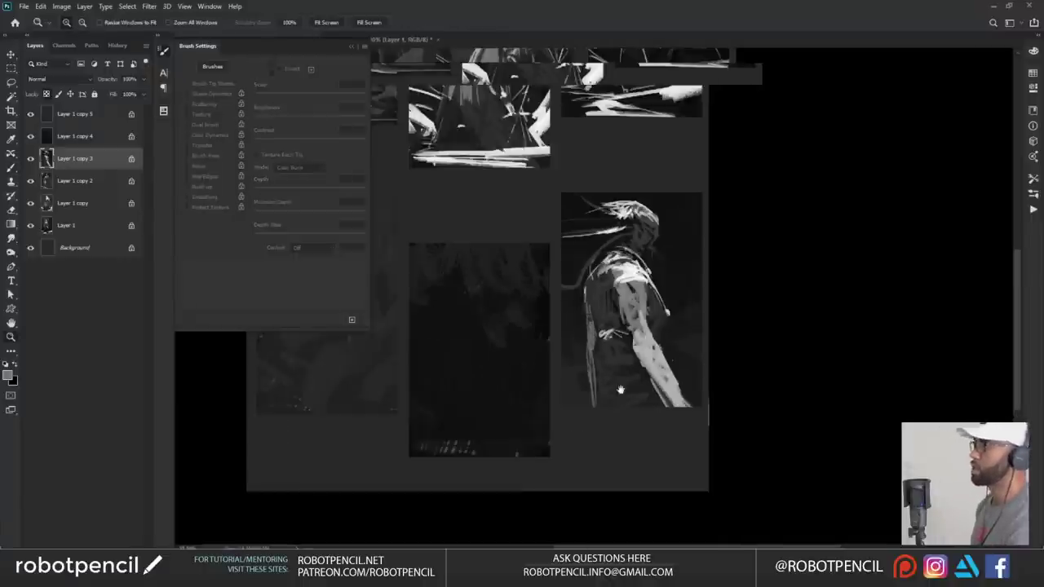
{"action": "left_click_drag", "start_coordinate": [622, 389], "coordinate": [717, 342]}
{"action": "key", "text": "ctrl+shift+h"}
{"action": "left_click_drag", "start_coordinate": [489, 289], "coordinate": [649, 297]}
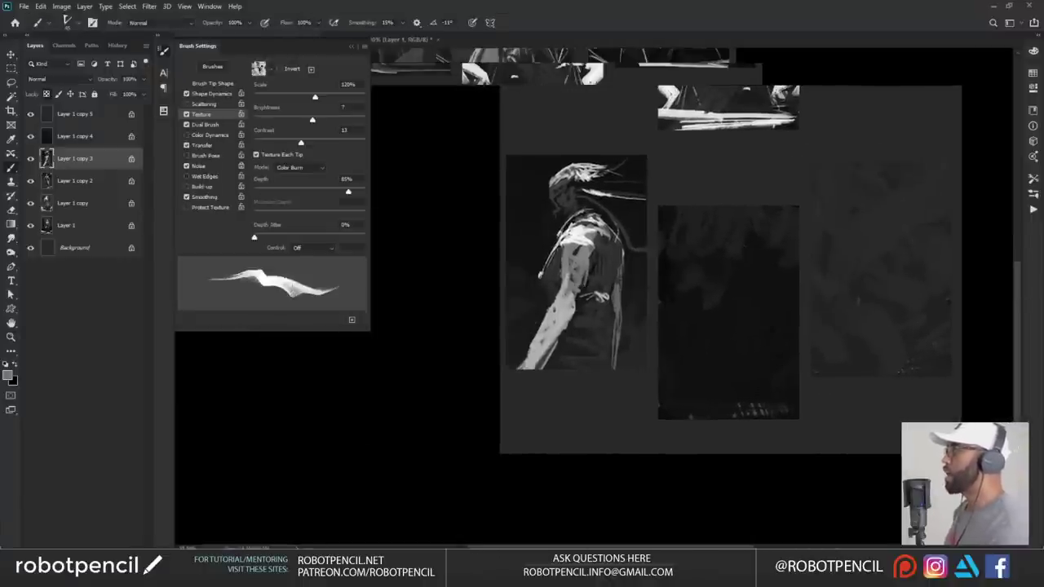
- Zoom in on the figure and paint thin dark lines along the arm from the shoulder past the elbow
{"action": "key", "text": "z"}
{"action": "left_click", "coordinate": [584, 306]}
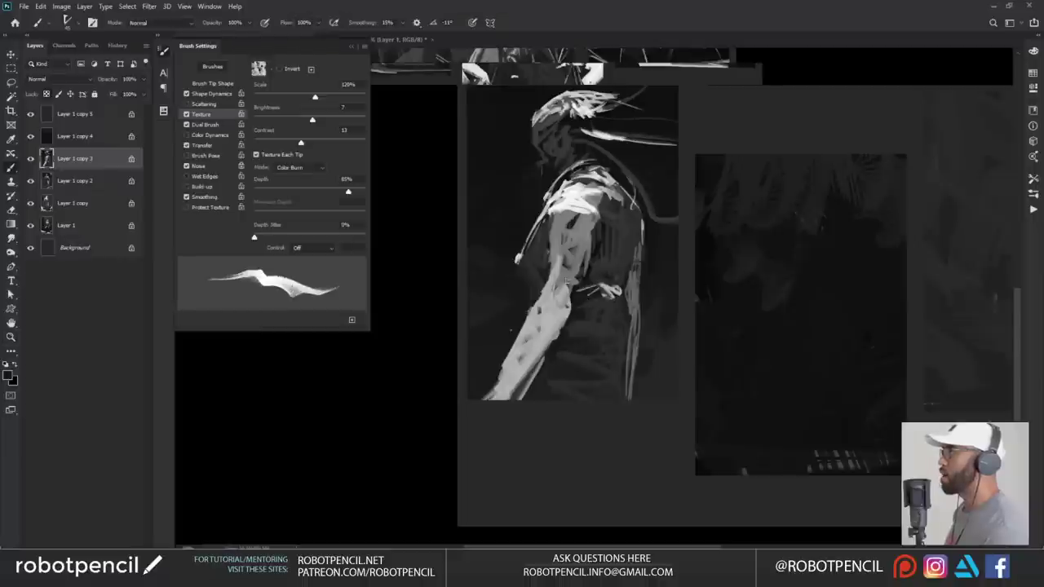
{"action": "mouse_move", "coordinate": [541, 328]}
{"action": "left_mouse_down"}
{"action": "mouse_move", "coordinate": [568, 297]}
{"action": "mouse_move", "coordinate": [597, 221]}
{"action": "left_mouse_up"}
{"action": "left_click_drag", "start_coordinate": [556, 282], "coordinate": [551, 325]}
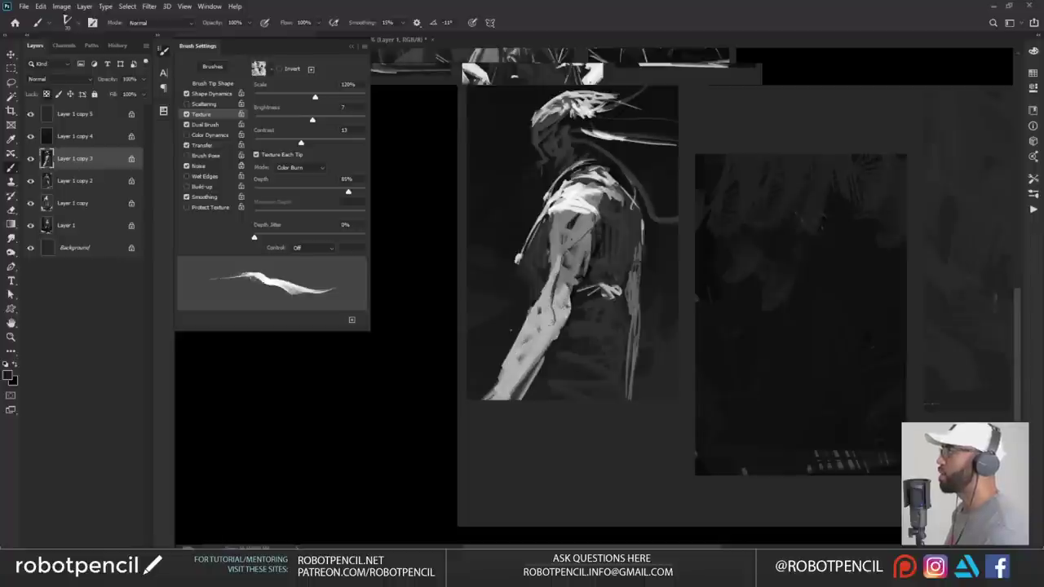
{"action": "left_click_drag", "start_coordinate": [549, 209], "coordinate": [542, 223]}
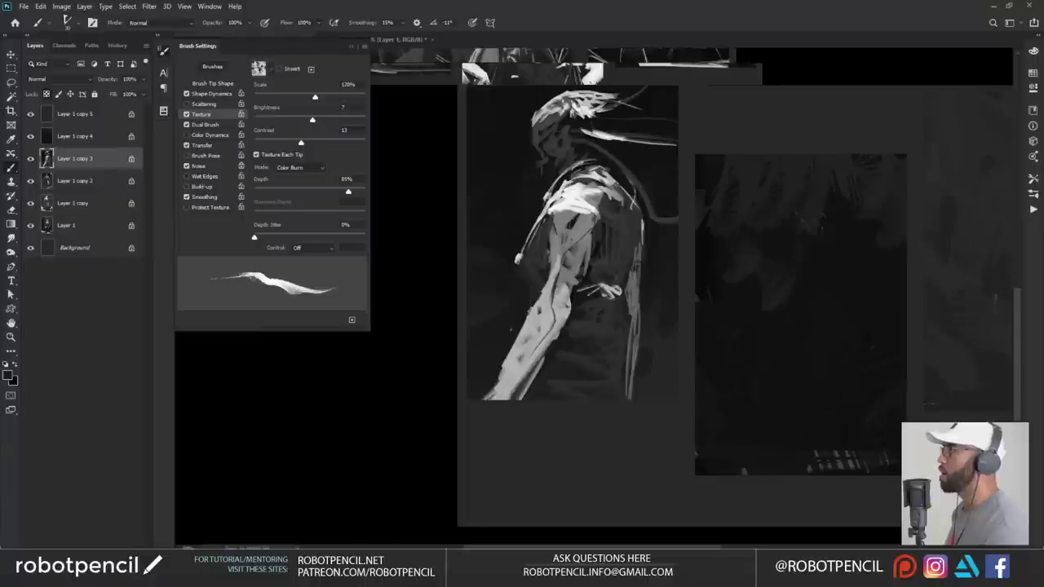
- Paint sampled-grey and white strokes across the top of the figure's shoulder, undoing and redrawing the curved white stroke
{"action": "left_click", "coordinate": [567, 212], "text": "alt"}
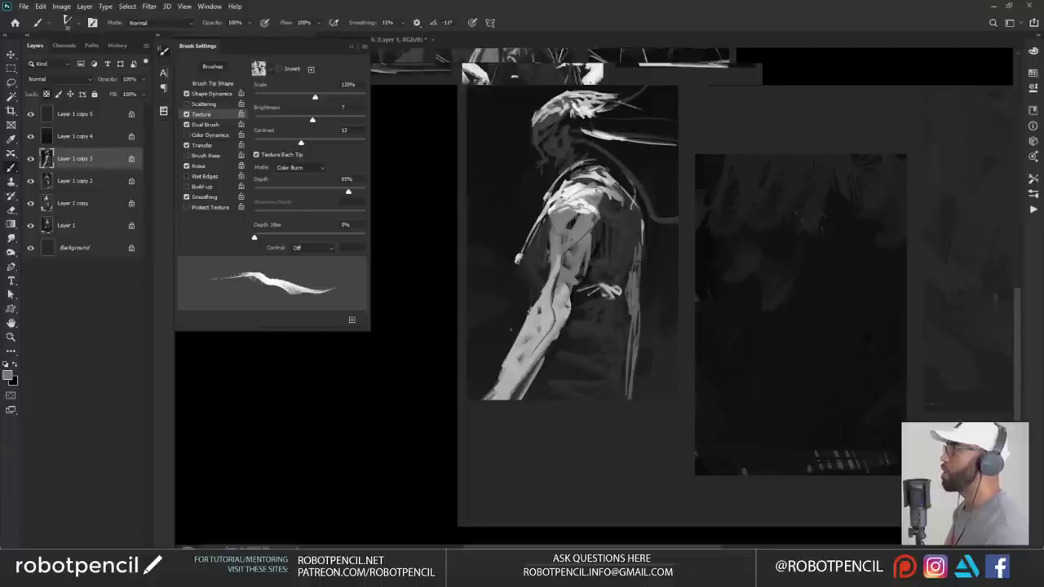
{"action": "left_click", "coordinate": [572, 188], "text": "alt"}
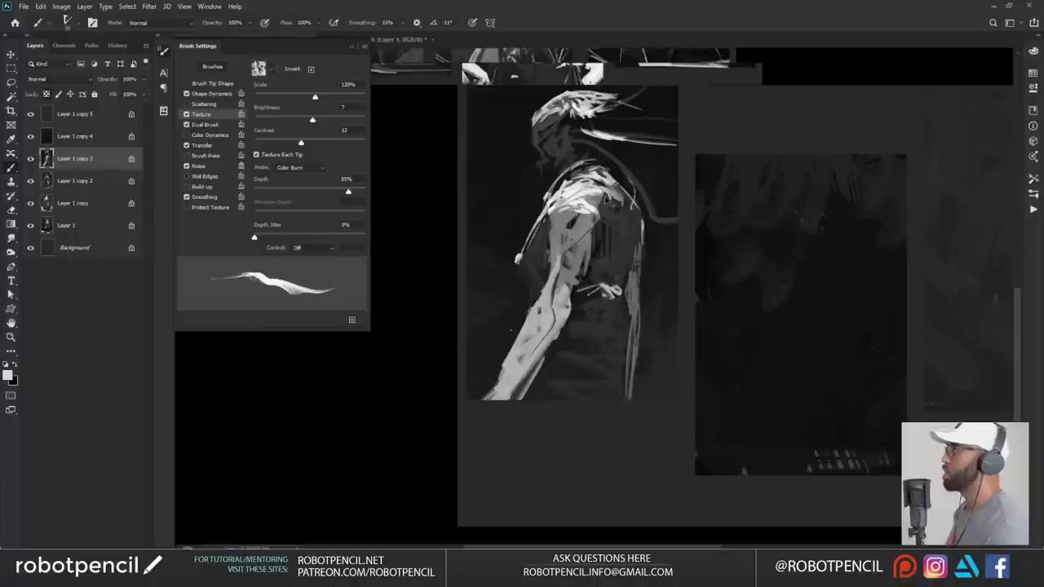
{"action": "key", "text": "x"}
{"action": "key", "text": "x"}
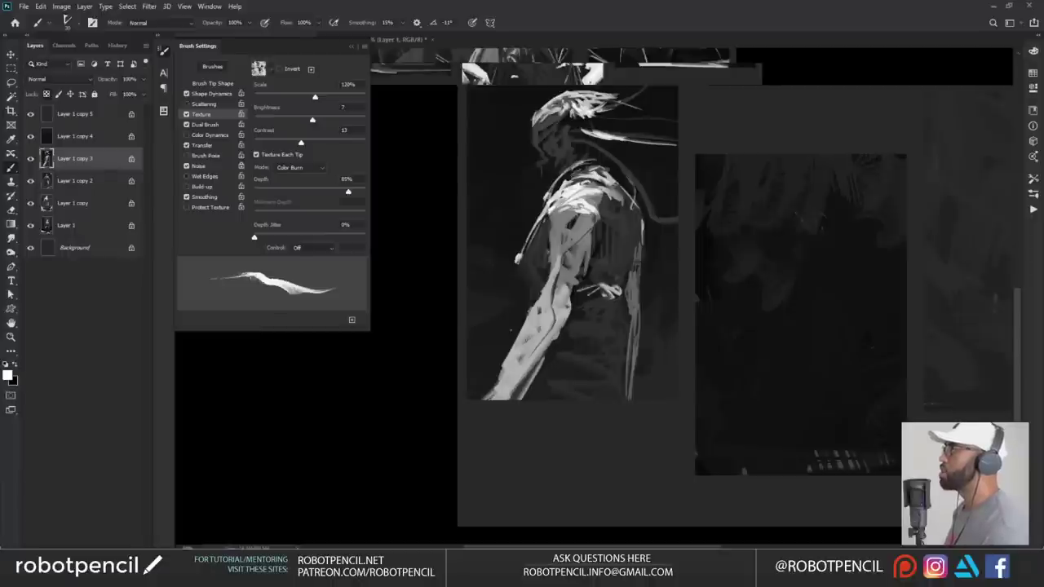
{"action": "key", "text": "ctrl+z"}
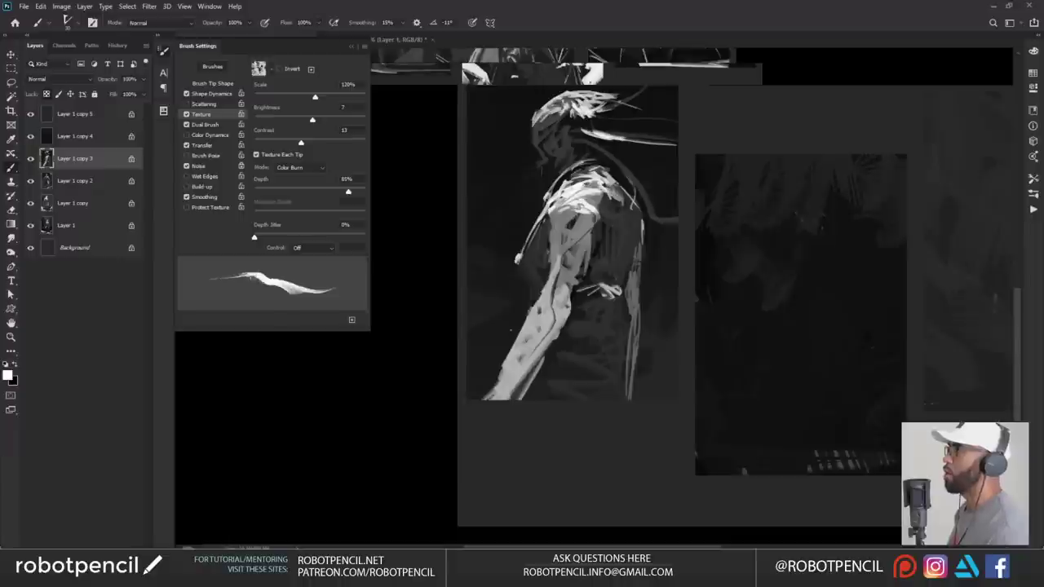
{"action": "mouse_move", "coordinate": [566, 188]}
{"action": "left_mouse_down"}
{"action": "mouse_move", "coordinate": [591, 176]}
{"action": "mouse_move", "coordinate": [608, 188]}
{"action": "left_mouse_up"}
{"action": "left_click_drag", "start_coordinate": [552, 194], "coordinate": [617, 171]}
{"action": "key", "text": "ctrl+z"}
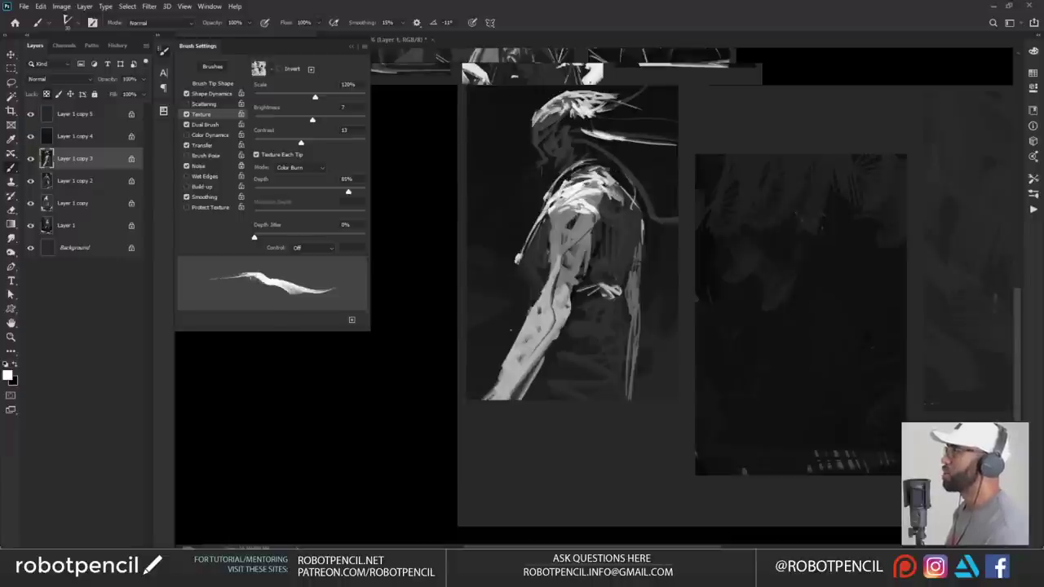
{"action": "left_click_drag", "start_coordinate": [551, 197], "coordinate": [615, 170]}
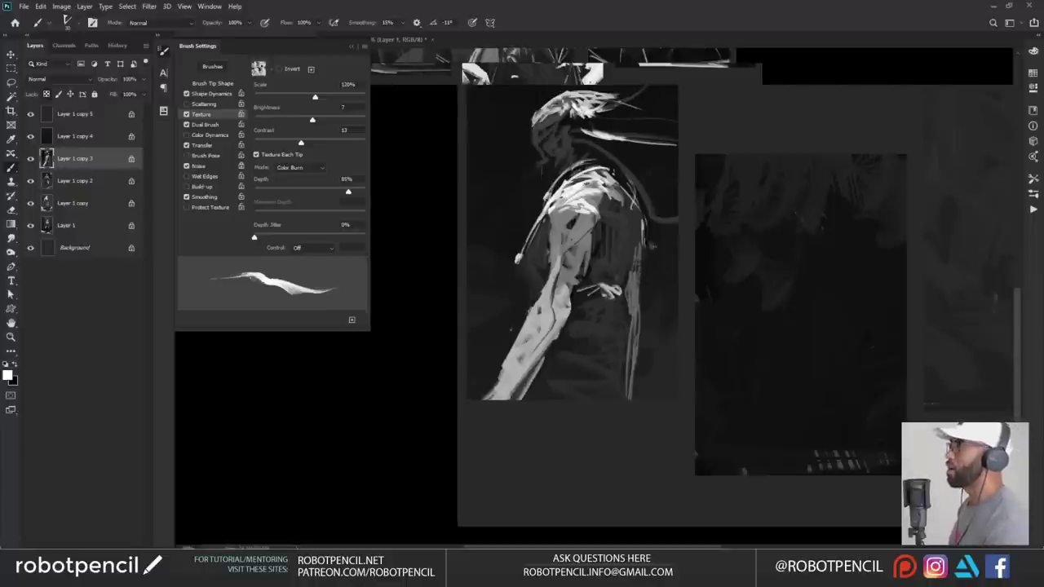
- Flip the canvas horizontally and paint sampled-grey strokes from the shoulder to the upper back's edge
{"action": "key", "text": "ctrl+shift+h"}
{"action": "left_click_drag", "start_coordinate": [850, 323], "coordinate": [636, 346]}
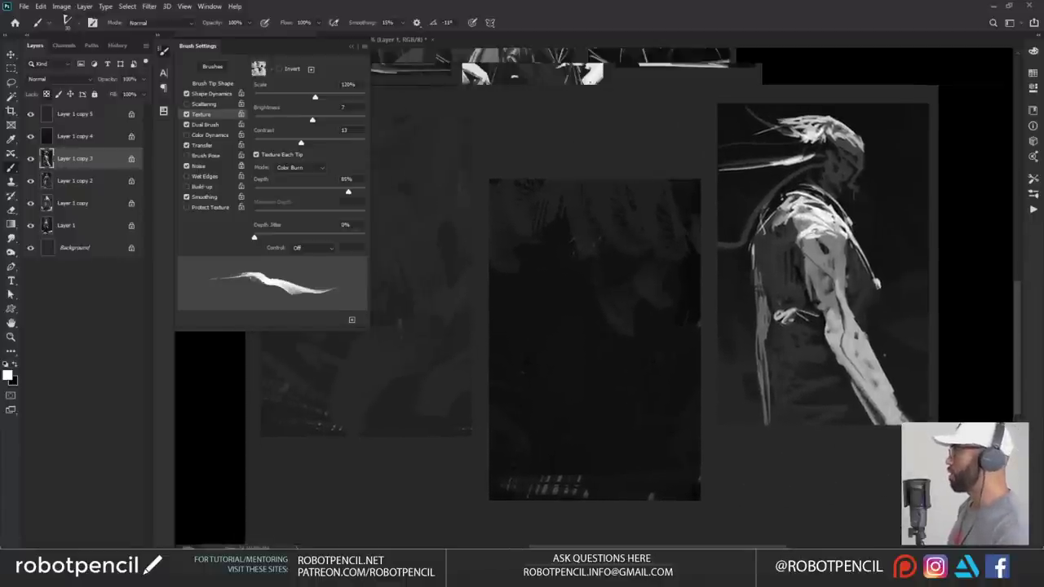
{"action": "left_click", "coordinate": [793, 227], "text": "alt"}
{"action": "mouse_move", "coordinate": [797, 248]}
{"action": "left_mouse_down"}
{"action": "mouse_move", "coordinate": [803, 272]}
{"action": "mouse_move", "coordinate": [758, 233]}
{"action": "left_mouse_up"}
{"action": "left_click", "coordinate": [771, 253], "text": "alt"}
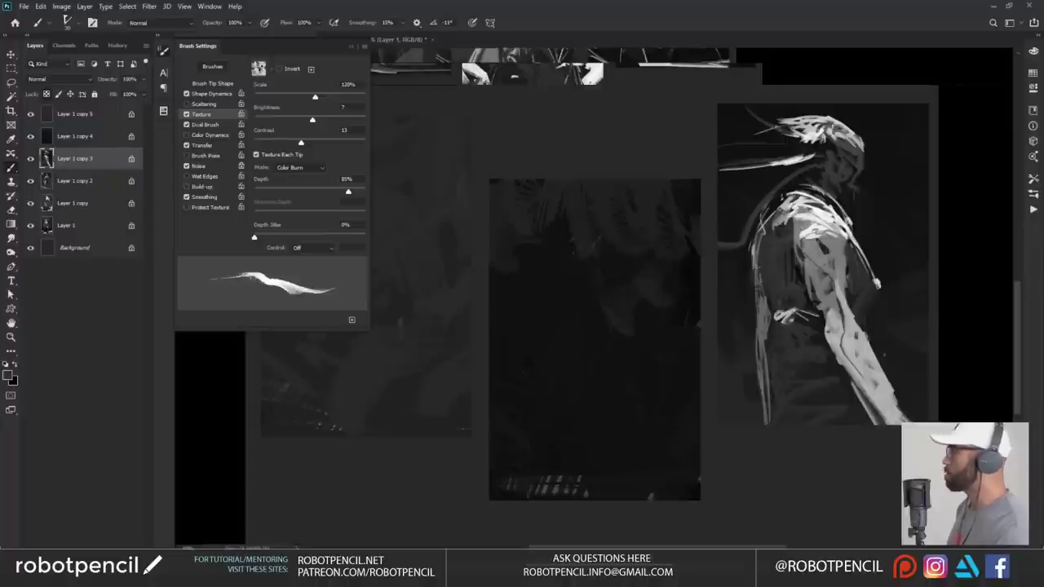
- Enlarge the brush and paint sampled greys over the torso and lower back
{"action": "key", "text": "]"}
{"action": "key", "text": "]"}
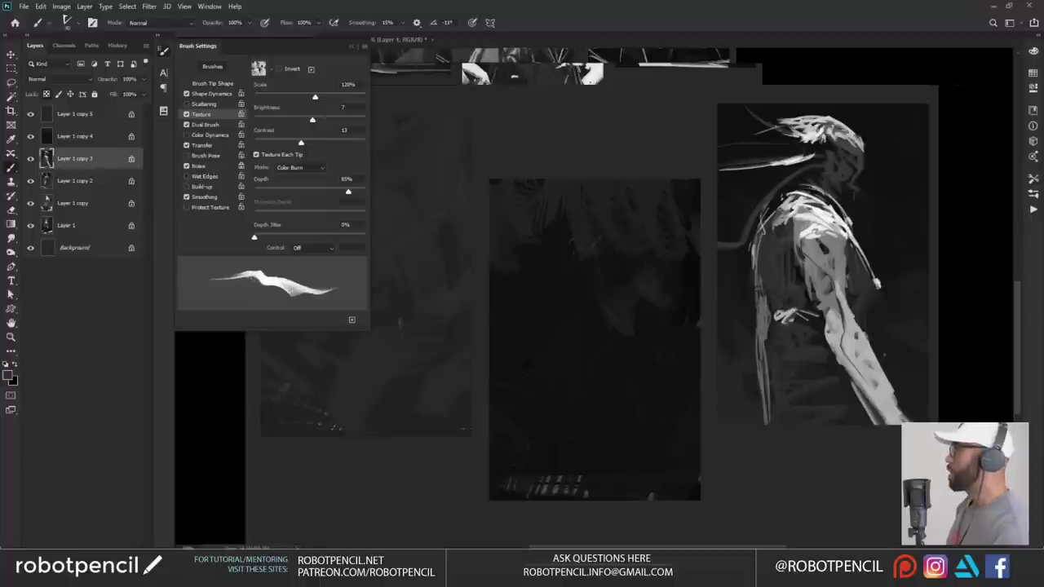
{"action": "left_click", "coordinate": [784, 217], "text": "alt"}
{"action": "key", "text": "]"}
{"action": "key", "text": "]"}
{"action": "key", "text": "]"}
{"action": "left_click", "coordinate": [777, 290], "text": "alt"}
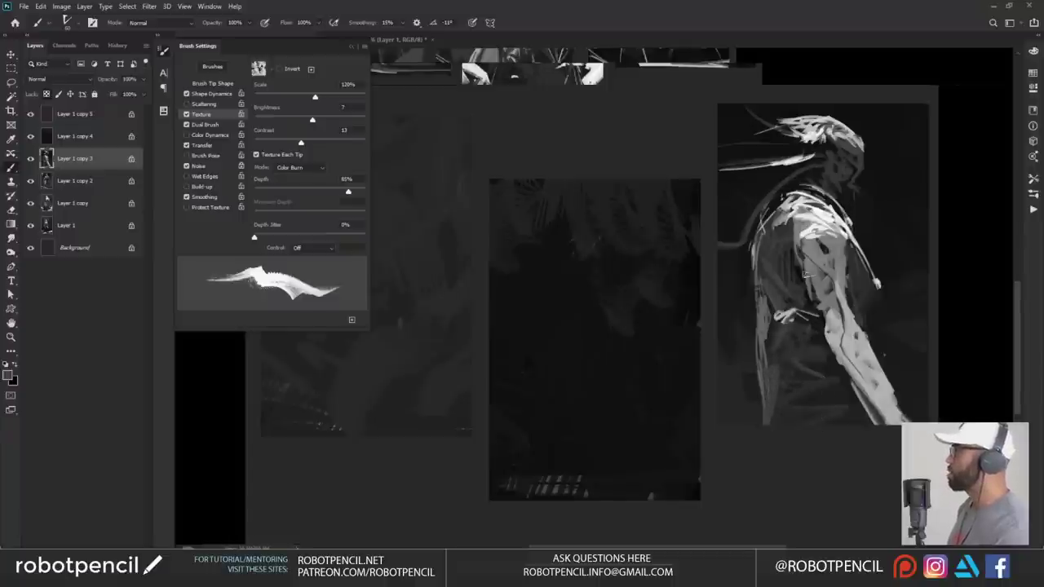
- Paint sampled mid-grey strokes down the rear edge of the upper arm to the elbow, and undo a trial stroke along the back
{"action": "left_click", "coordinate": [815, 264], "text": "alt"}
{"action": "left_click_drag", "start_coordinate": [802, 248], "coordinate": [819, 313]}
{"action": "left_click_drag", "start_coordinate": [816, 282], "coordinate": [825, 301]}
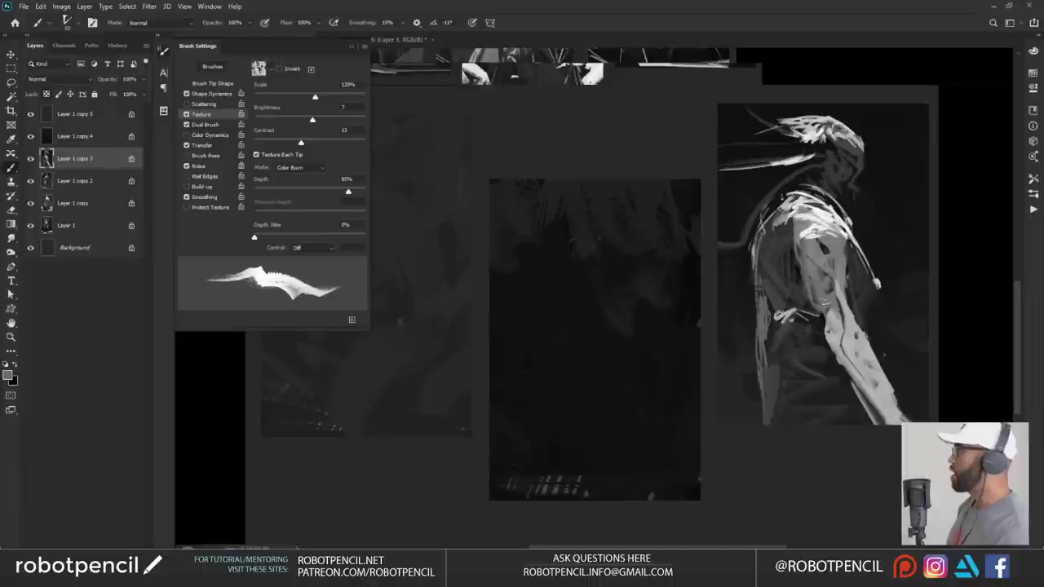
{"action": "left_click_drag", "start_coordinate": [861, 351], "coordinate": [826, 329]}
{"action": "left_click_drag", "start_coordinate": [812, 282], "coordinate": [824, 315]}
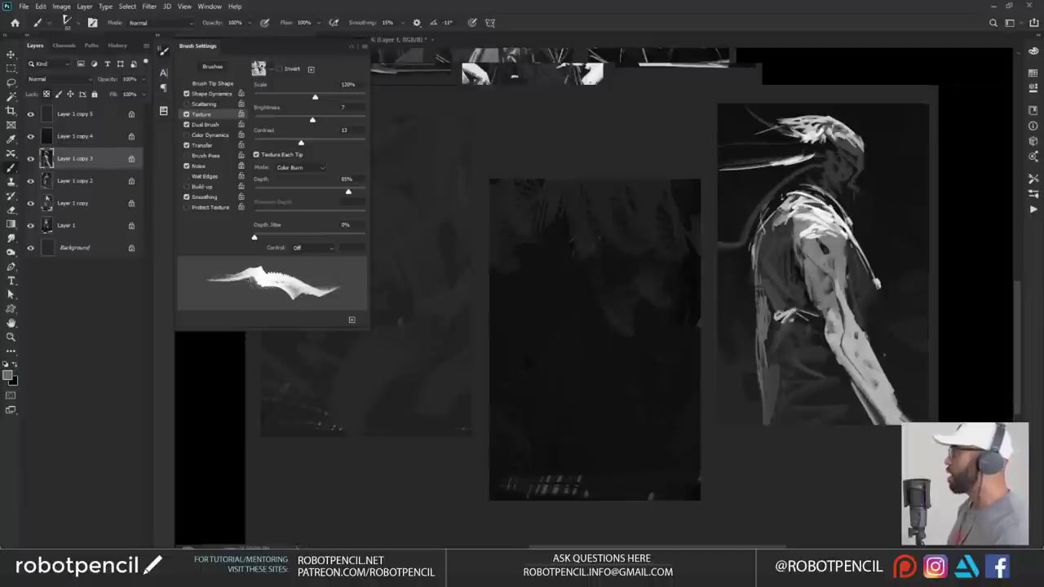
{"action": "left_click_drag", "start_coordinate": [799, 246], "coordinate": [807, 284]}
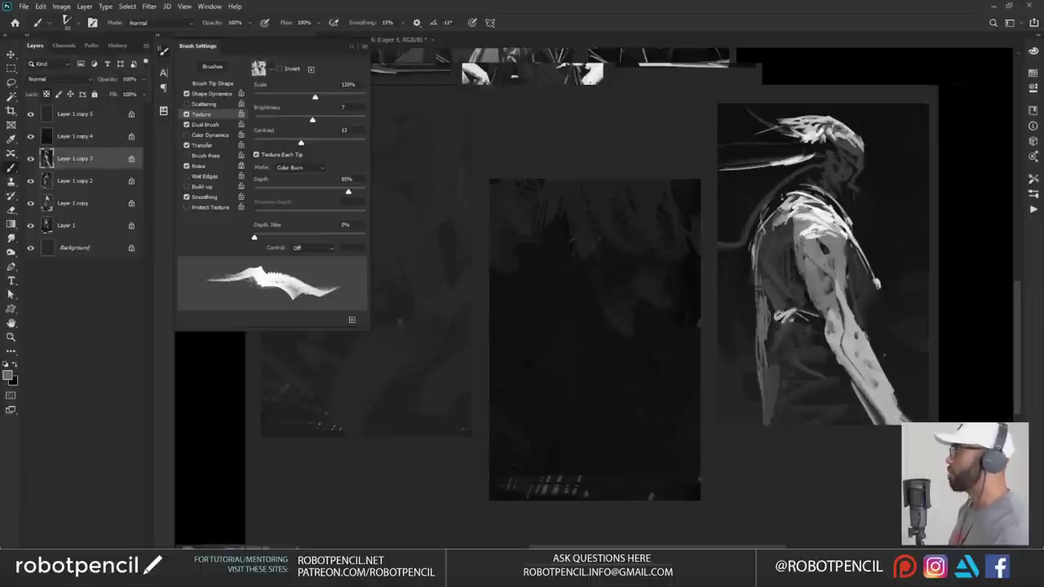
{"action": "left_click_drag", "start_coordinate": [749, 263], "coordinate": [755, 306]}
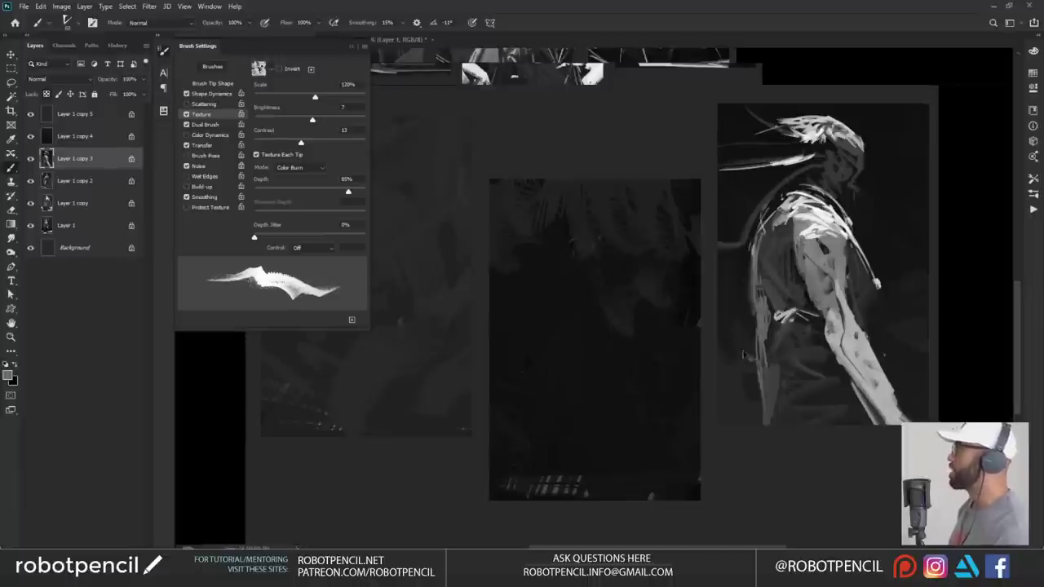
{"action": "key", "text": "ctrl+z"}
- Paint sampled grey and dark strokes through the figure's hair and the side of the head
{"action": "mouse_move", "coordinate": [786, 130]}
{"action": "left_mouse_down"}
{"action": "mouse_move", "coordinate": [758, 119]}
{"action": "mouse_move", "coordinate": [863, 159]}
{"action": "mouse_move", "coordinate": [808, 159]}
{"action": "mouse_move", "coordinate": [822, 148]}
{"action": "mouse_move", "coordinate": [847, 155]}
{"action": "mouse_move", "coordinate": [845, 176]}
{"action": "mouse_move", "coordinate": [843, 138]}
{"action": "left_mouse_up"}
{"action": "left_click", "coordinate": [798, 154], "text": "alt"}
{"action": "left_click", "coordinate": [860, 154], "text": "alt"}
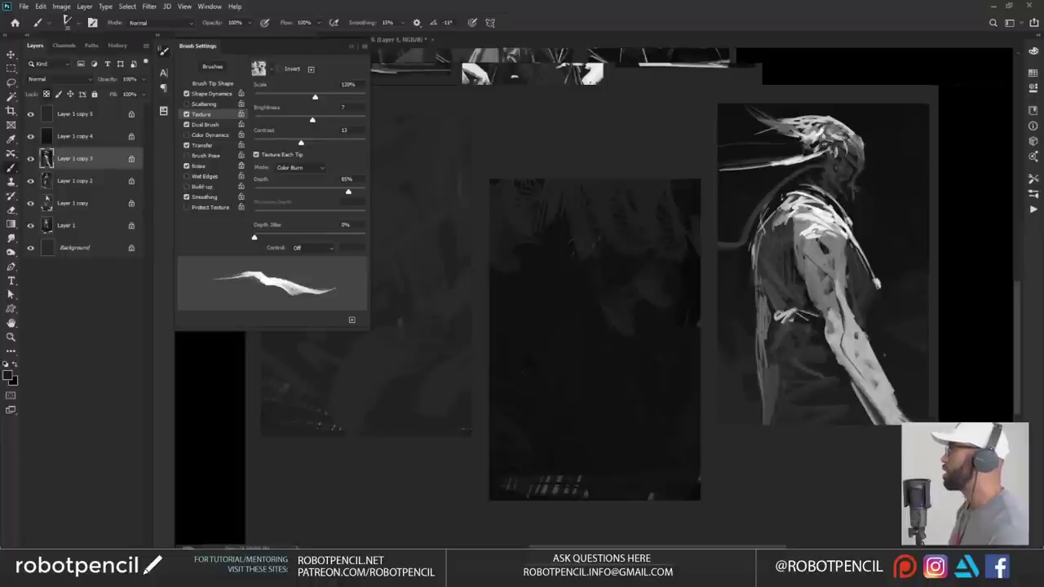
- Paint dark strokes over the curved line behind the neck and upper back
{"action": "mouse_move", "coordinate": [789, 196]}
{"action": "left_mouse_down"}
{"action": "mouse_move", "coordinate": [759, 232]}
{"action": "mouse_move", "coordinate": [777, 215]}
{"action": "mouse_move", "coordinate": [770, 223]}
{"action": "left_mouse_up"}
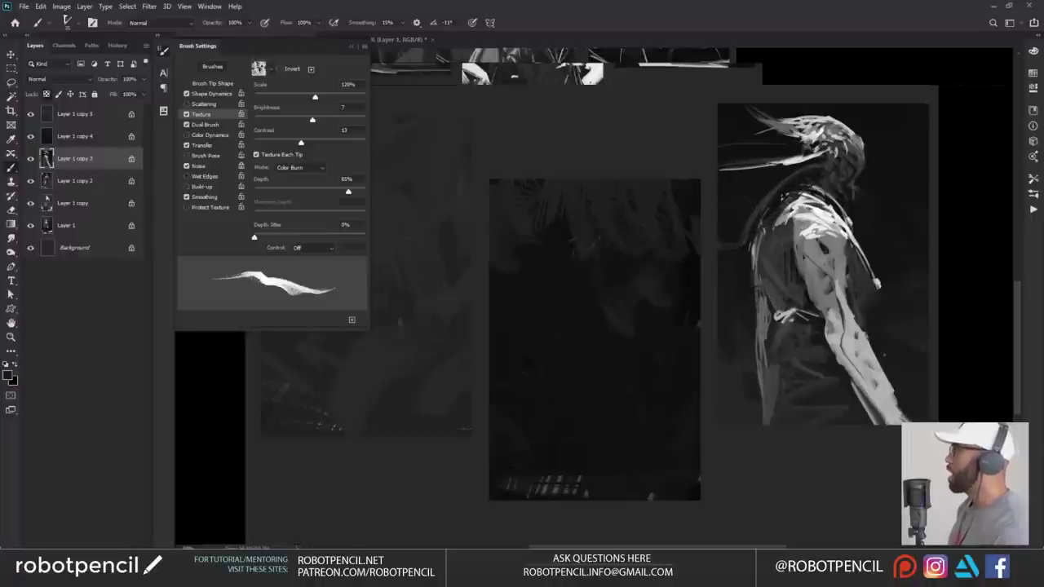
{"action": "left_click_drag", "start_coordinate": [816, 193], "coordinate": [785, 209]}
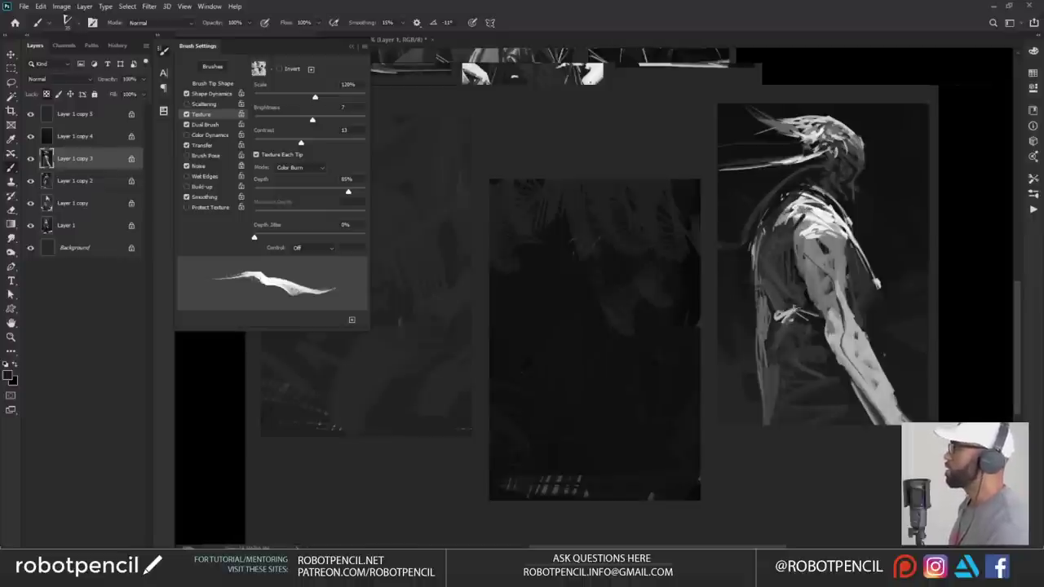
{"action": "left_click_drag", "start_coordinate": [725, 267], "coordinate": [746, 237]}
- Flip the canvas horizontally, zoom back in on the figure and undo the last grey stroke
{"action": "left_click", "coordinate": [774, 313], "text": "ctrl+alt"}
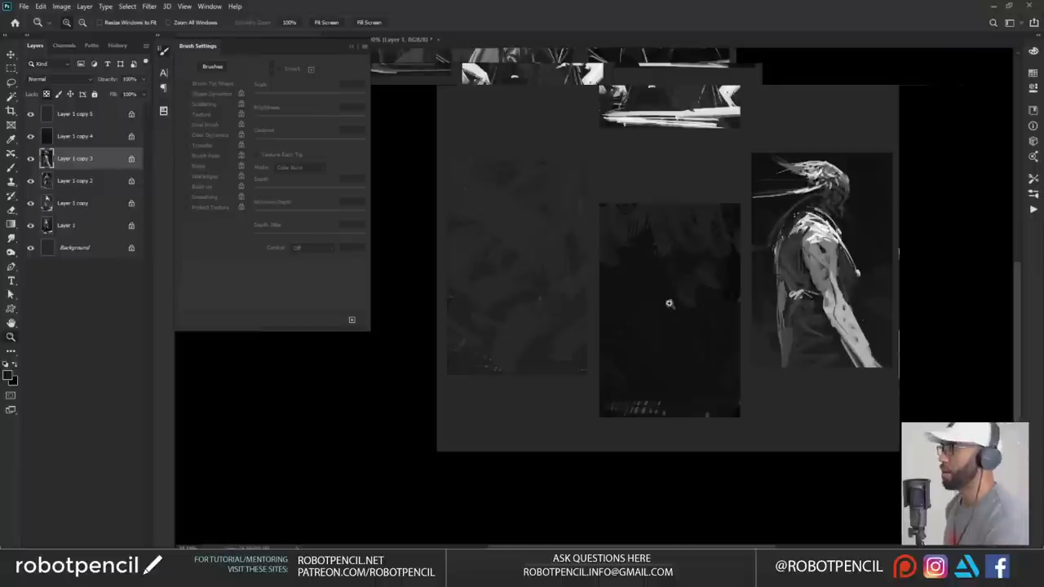
{"action": "key", "text": "ctrl+shift+h"}
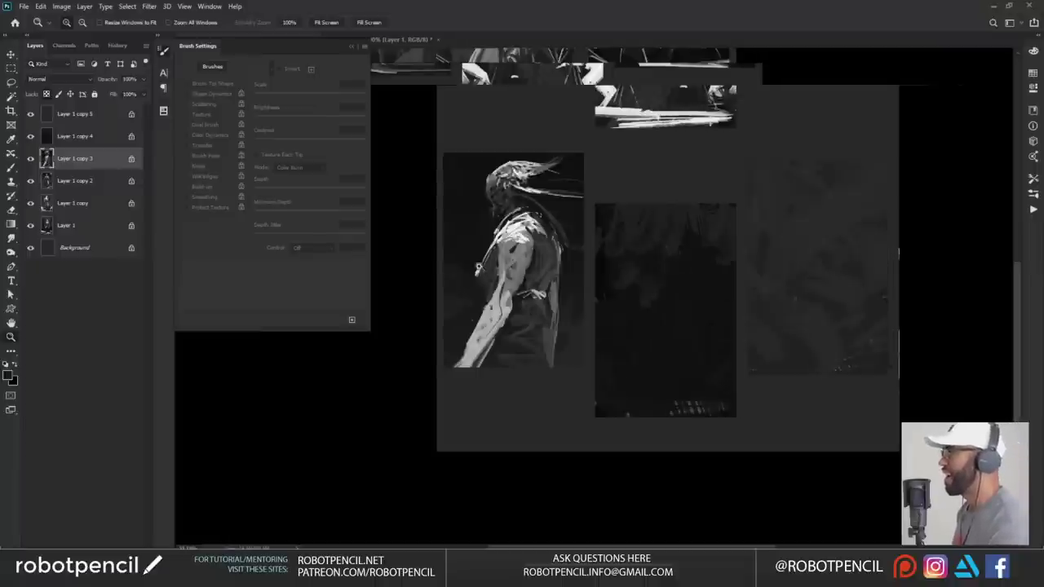
{"action": "left_click", "coordinate": [504, 252]}
{"action": "key", "text": "b"}
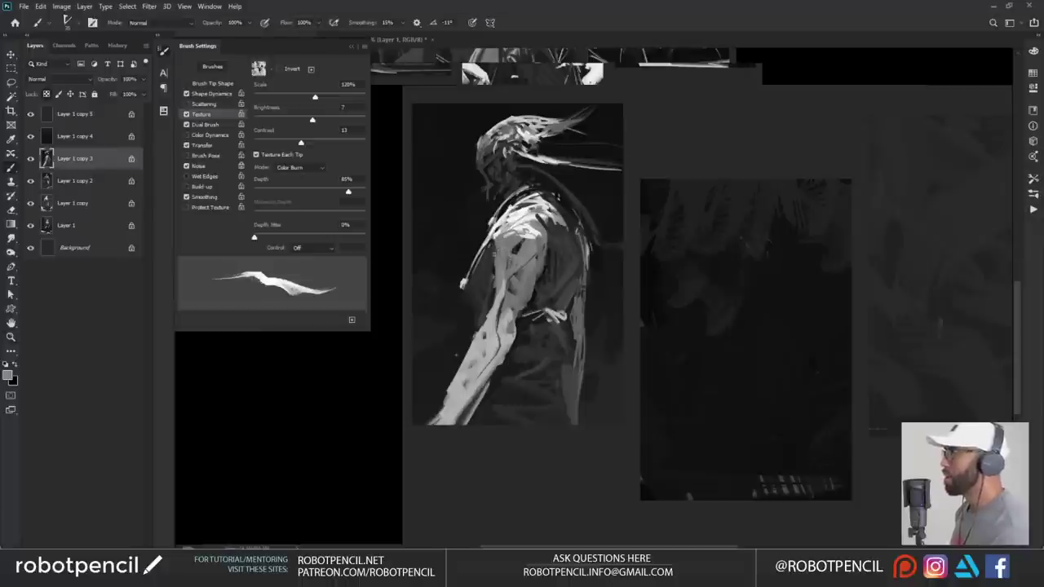
{"action": "key", "text": "ctrl+z"}
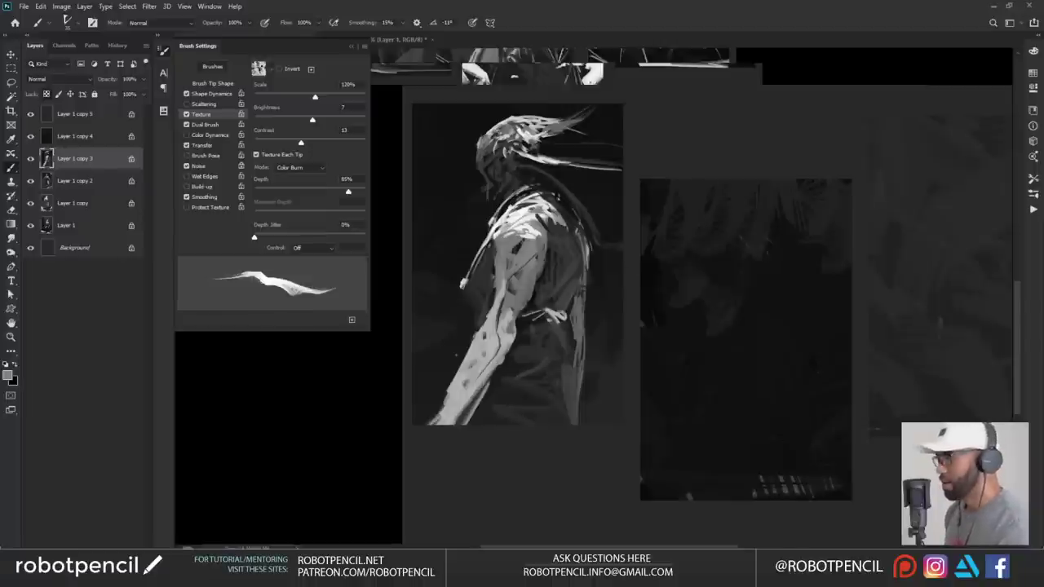
{"action": "left_click", "coordinate": [949, 575]}
{"action": "left_click", "coordinate": [1033, 529]}
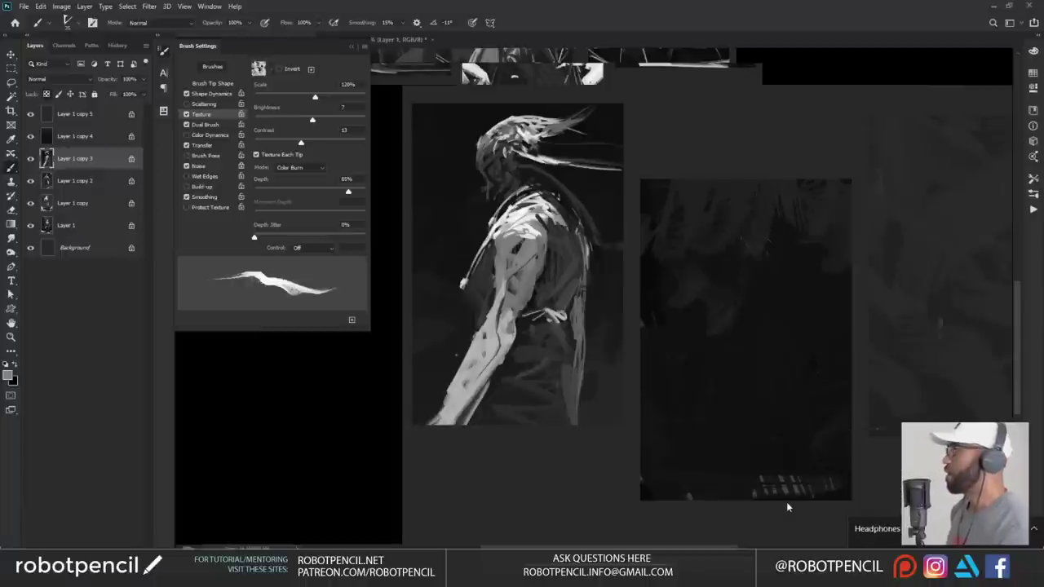
- Paint out the white blob at the end of the chest strand and rework the shoulder with sampled greys
{"action": "left_click", "coordinate": [470, 281], "text": "alt"}
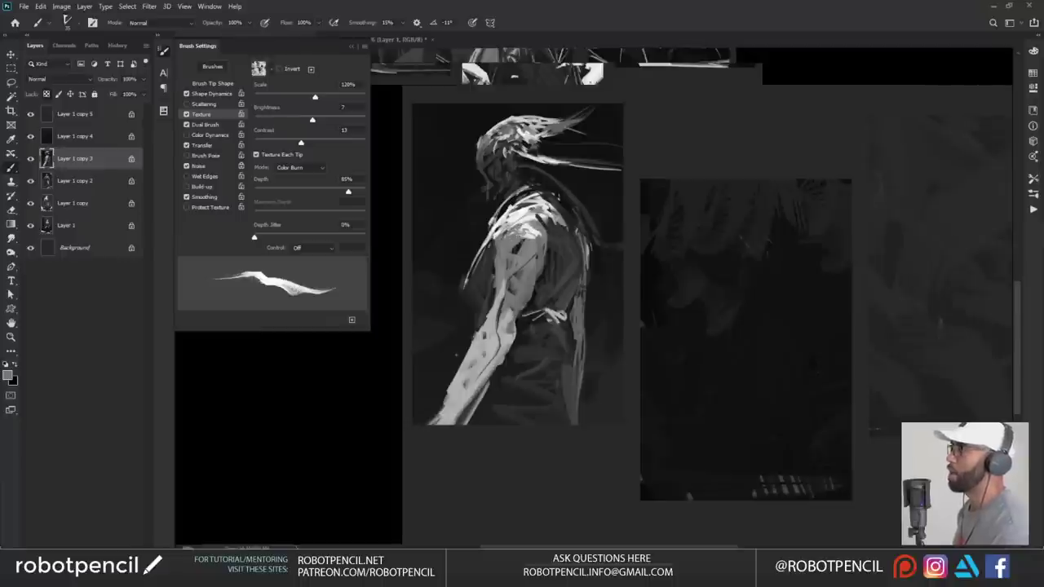
{"action": "left_click", "coordinate": [506, 232], "text": "alt"}
{"action": "left_click", "coordinate": [522, 241], "text": "alt"}
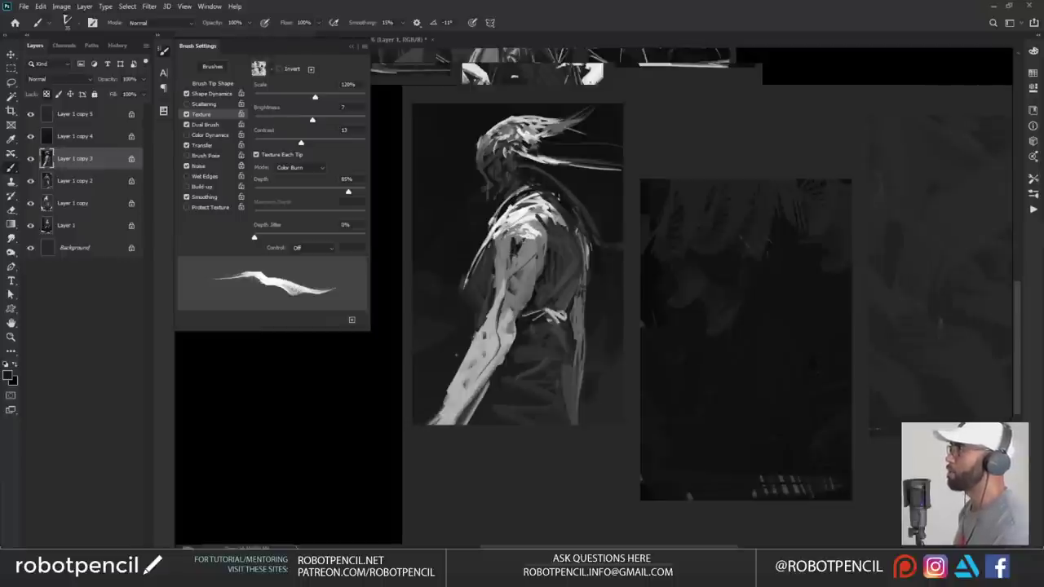
{"action": "left_click", "coordinate": [502, 214], "text": "alt"}
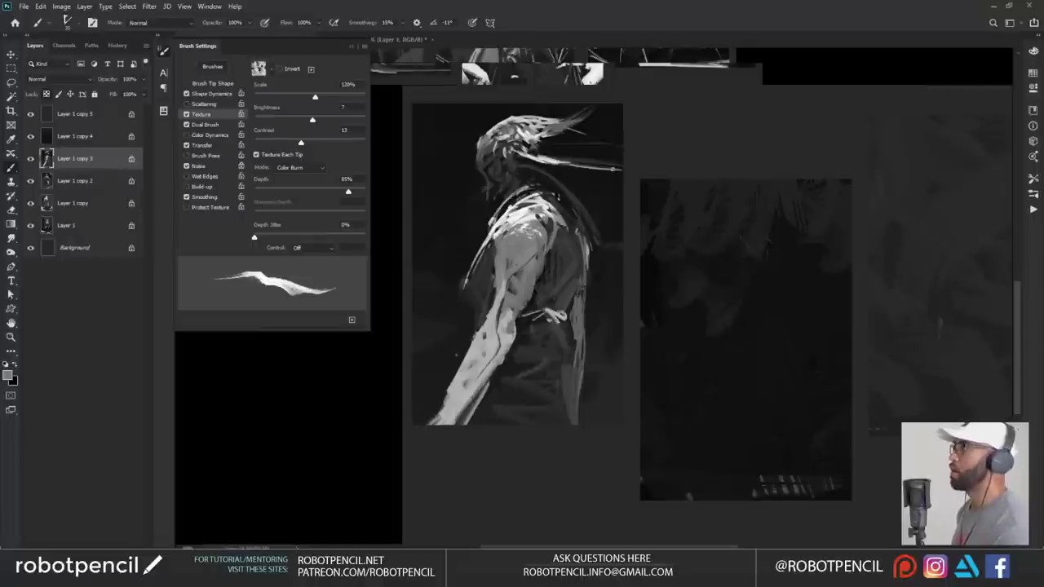
- Enlarge the brush and paint a light-grey head and two shoulder shapes on the dark middle painting, Layer 1 copy 4
{"action": "left_click_drag", "start_coordinate": [694, 298], "coordinate": [625, 294]}
{"action": "key", "text": "bracketright"}
{"action": "key", "text": "bracketright"}
{"action": "key", "text": "bracketright"}
{"action": "key", "text": "bracketright"}
{"action": "key", "text": "bracketright"}
{"action": "key", "text": "bracketright"}
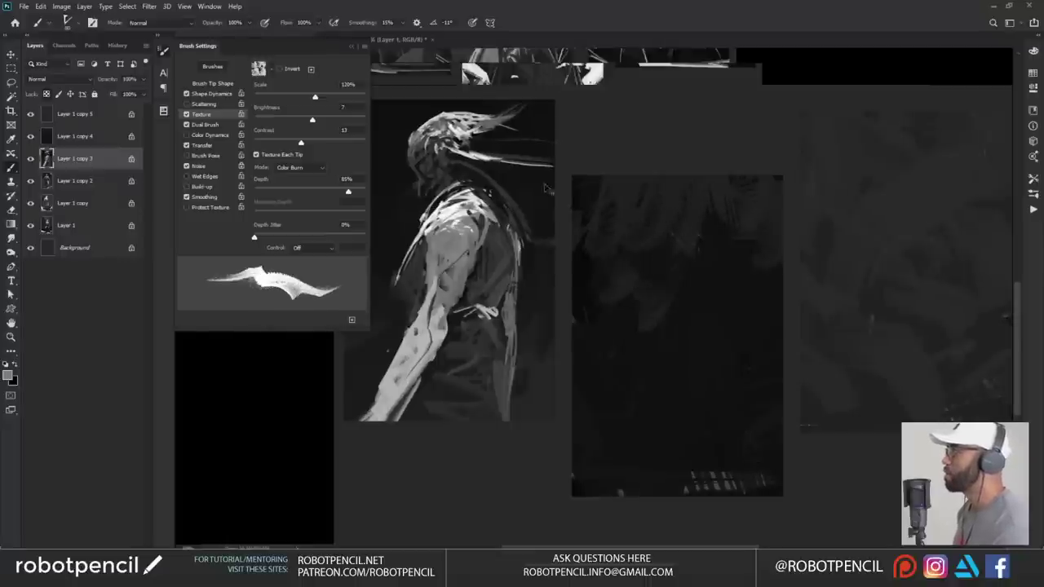
{"action": "left_click", "coordinate": [683, 251], "text": "ctrl"}
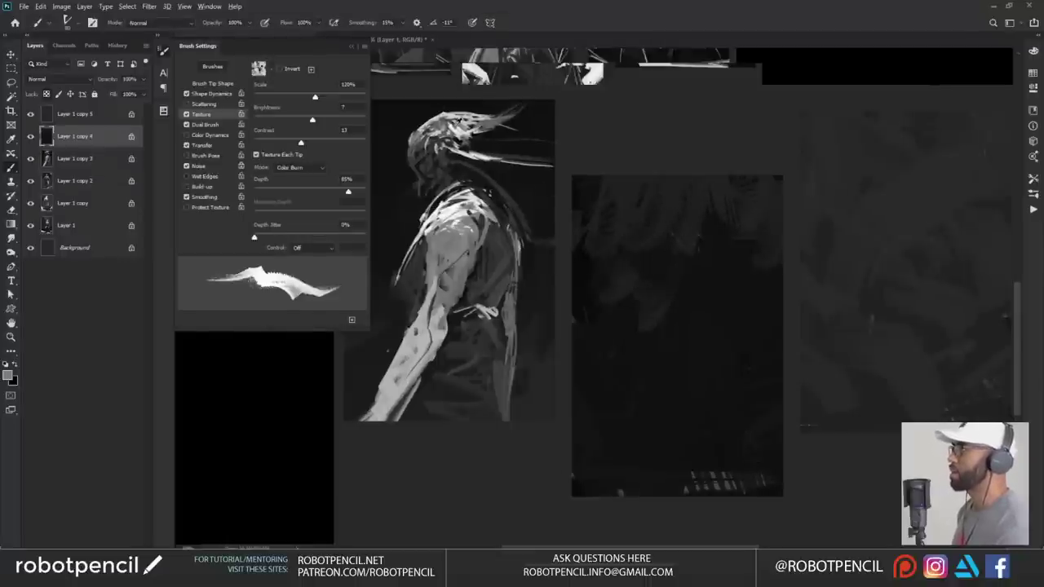
{"action": "left_click", "coordinate": [458, 126], "text": "alt"}
{"action": "mouse_move", "coordinate": [678, 224]}
{"action": "left_mouse_down"}
{"action": "mouse_move", "coordinate": [685, 213]}
{"action": "mouse_move", "coordinate": [675, 222]}
{"action": "left_mouse_up"}
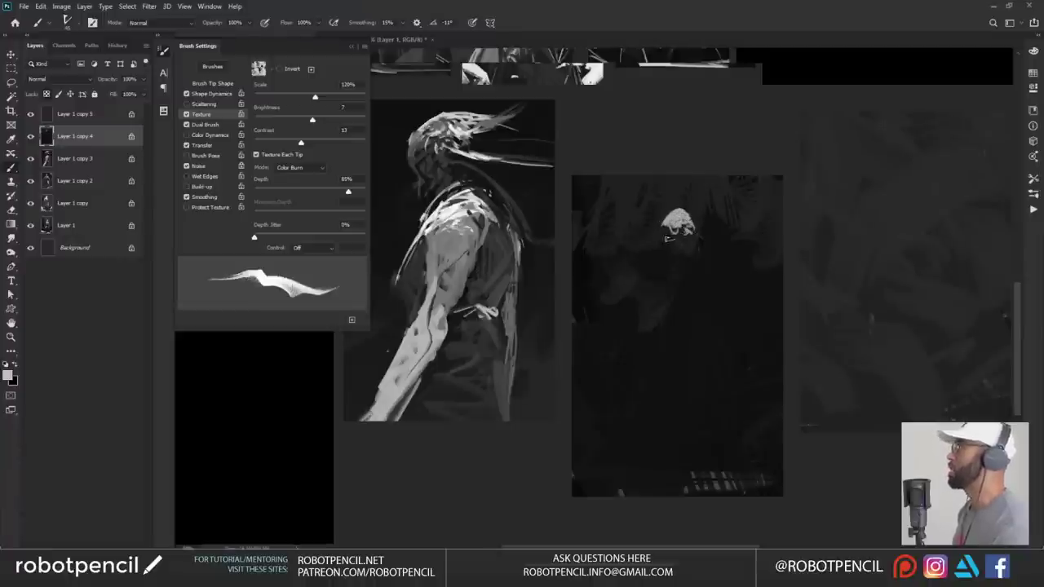
{"action": "left_click_drag", "start_coordinate": [670, 233], "coordinate": [683, 231]}
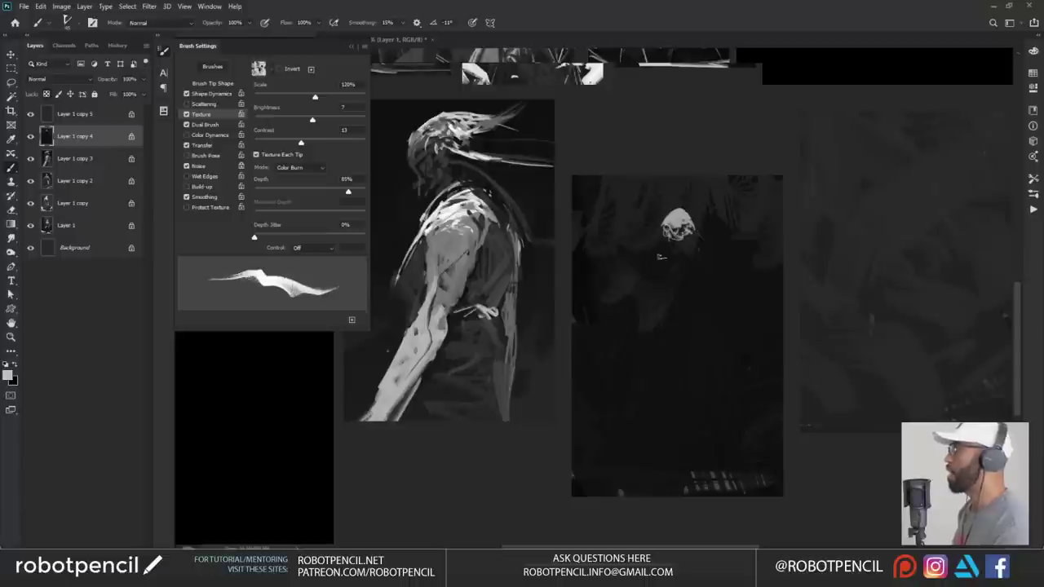
{"action": "mouse_move", "coordinate": [628, 301]}
{"action": "left_mouse_down"}
{"action": "mouse_move", "coordinate": [660, 278]}
{"action": "mouse_move", "coordinate": [666, 294]}
{"action": "mouse_move", "coordinate": [721, 286]}
{"action": "left_mouse_up"}
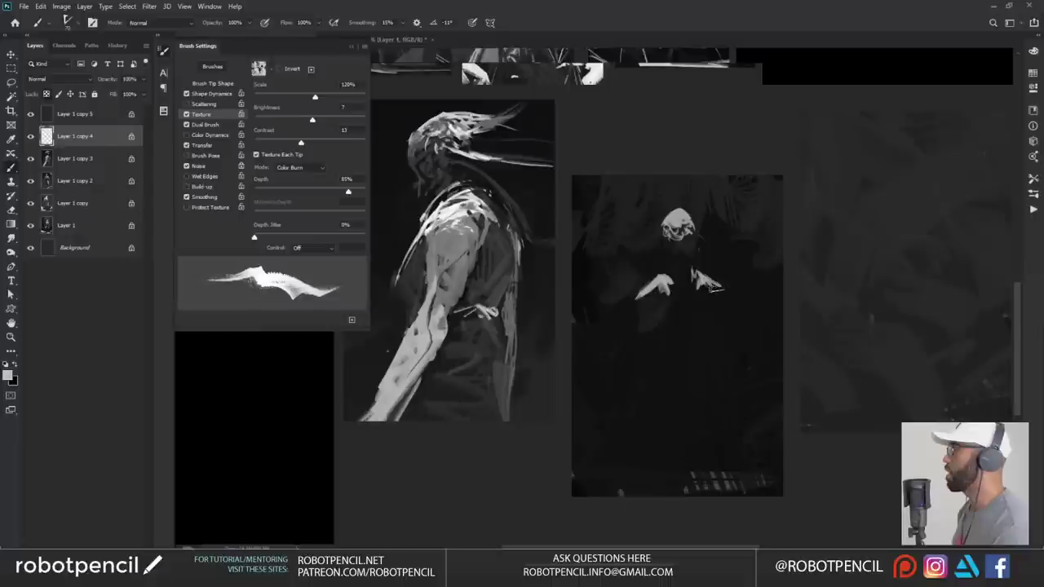
- Fill in both sides of the figure's upper chest with light-grey strokes below the shoulder shapes
{"action": "mouse_move", "coordinate": [632, 299]}
{"action": "left_mouse_down"}
{"action": "mouse_move", "coordinate": [662, 285]}
{"action": "mouse_move", "coordinate": [690, 301]}
{"action": "mouse_move", "coordinate": [665, 303]}
{"action": "mouse_move", "coordinate": [664, 314]}
{"action": "mouse_move", "coordinate": [685, 320]}
{"action": "mouse_move", "coordinate": [701, 290]}
{"action": "mouse_move", "coordinate": [733, 299]}
{"action": "left_mouse_up"}
{"action": "mouse_move", "coordinate": [680, 295]}
{"action": "left_mouse_down"}
{"action": "mouse_move", "coordinate": [667, 308]}
{"action": "mouse_move", "coordinate": [616, 309]}
{"action": "mouse_move", "coordinate": [639, 320]}
{"action": "left_mouse_up"}
{"action": "left_click_drag", "start_coordinate": [707, 316], "coordinate": [723, 300]}
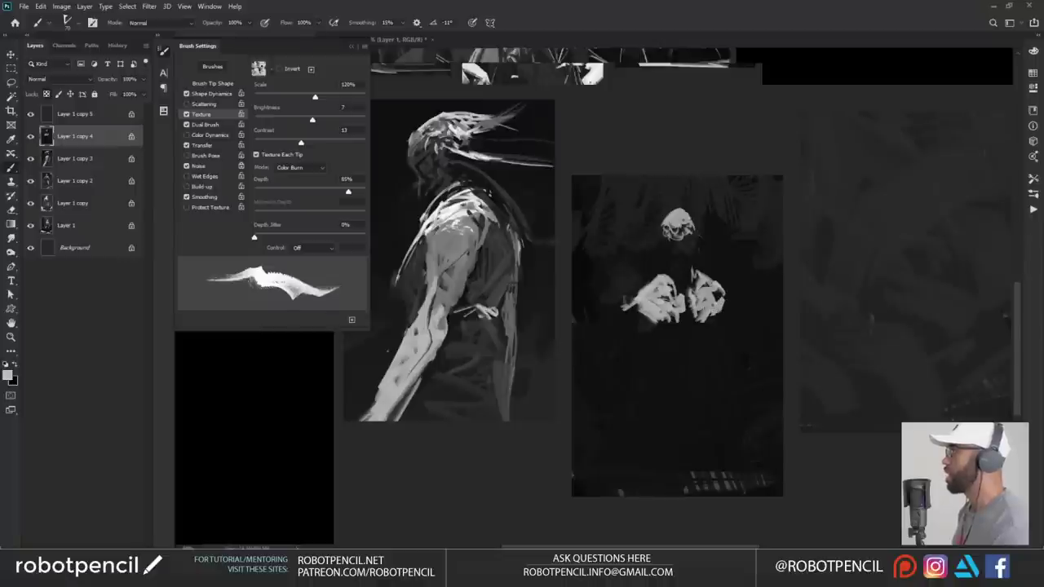
- Try a thick light-grey arm reaching diagonally down from the shoulder to the painting's left edge, and undo the strokes
{"action": "mouse_move", "coordinate": [644, 302]}
{"action": "left_mouse_down"}
{"action": "mouse_move", "coordinate": [613, 316]}
{"action": "mouse_move", "coordinate": [627, 322]}
{"action": "mouse_move", "coordinate": [590, 371]}
{"action": "mouse_move", "coordinate": [603, 352]}
{"action": "left_mouse_up"}
{"action": "left_click_drag", "start_coordinate": [631, 321], "coordinate": [592, 371]}
{"action": "left_click_drag", "start_coordinate": [599, 353], "coordinate": [583, 370]}
{"action": "left_click_drag", "start_coordinate": [594, 359], "coordinate": [573, 392]}
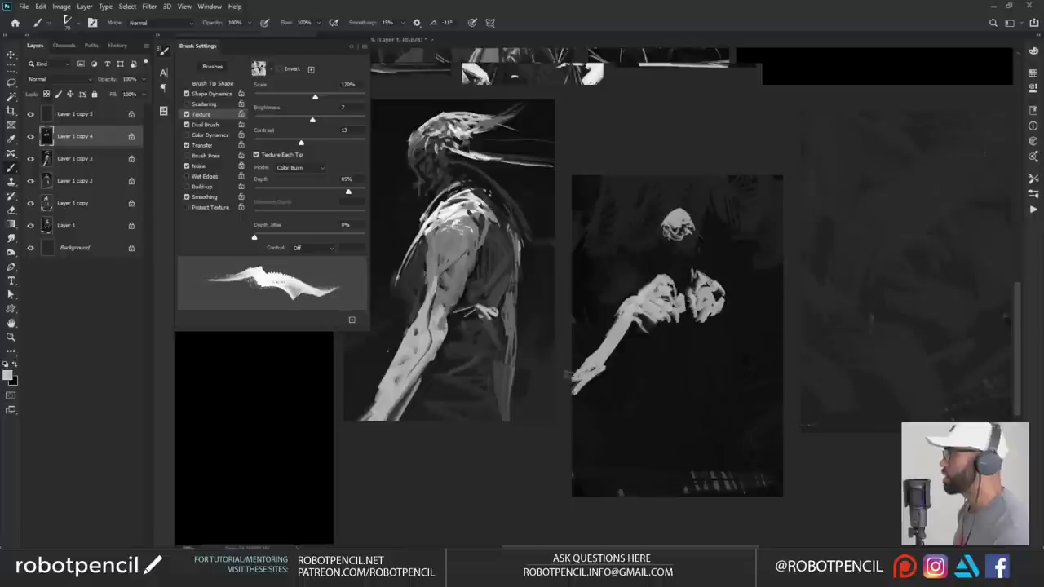
{"action": "key", "text": "ctrl+z"}
{"action": "key", "text": "ctrl+z"}
{"action": "key", "text": "ctrl+z"}
{"action": "key", "text": "ctrl+z"}
{"action": "key", "text": "ctrl+z"}
{"action": "key", "text": "ctrl+z"}
{"action": "key", "text": "ctrl+z"}
{"action": "key", "text": "ctrl+z"}
- Repaint a slimmer light-grey left-hand arm from the shoulder and block in the lower chest
{"action": "left_click_drag", "start_coordinate": [630, 317], "coordinate": [618, 336]}
{"action": "left_click_drag", "start_coordinate": [631, 315], "coordinate": [617, 330]}
{"action": "mouse_move", "coordinate": [635, 320]}
{"action": "left_mouse_down"}
{"action": "mouse_move", "coordinate": [567, 389]}
{"action": "mouse_move", "coordinate": [572, 403]}
{"action": "mouse_move", "coordinate": [687, 319]}
{"action": "left_mouse_up"}
{"action": "left_click_drag", "start_coordinate": [654, 331], "coordinate": [711, 329]}
{"action": "left_click_drag", "start_coordinate": [706, 318], "coordinate": [721, 329]}
- Paint the light-grey right-hand arm out to the painting's edge, redoing its first stroke, and touch up the lower chest
{"action": "mouse_move", "coordinate": [711, 292]}
{"action": "left_mouse_down"}
{"action": "mouse_move", "coordinate": [761, 321]}
{"action": "mouse_move", "coordinate": [750, 309]}
{"action": "mouse_move", "coordinate": [778, 339]}
{"action": "left_mouse_up"}
{"action": "key", "text": "ctrl+z"}
{"action": "key", "text": "ctrl+z"}
{"action": "left_click_drag", "start_coordinate": [735, 313], "coordinate": [785, 350]}
{"action": "mouse_move", "coordinate": [640, 346]}
{"action": "left_mouse_down"}
{"action": "mouse_move", "coordinate": [720, 323]}
{"action": "mouse_move", "coordinate": [696, 320]}
{"action": "mouse_move", "coordinate": [659, 278]}
{"action": "mouse_move", "coordinate": [669, 303]}
{"action": "mouse_move", "coordinate": [684, 281]}
{"action": "mouse_move", "coordinate": [699, 295]}
{"action": "mouse_move", "coordinate": [675, 359]}
{"action": "mouse_move", "coordinate": [689, 352]}
{"action": "mouse_move", "coordinate": [688, 336]}
{"action": "mouse_move", "coordinate": [668, 338]}
{"action": "mouse_move", "coordinate": [688, 316]}
{"action": "mouse_move", "coordinate": [678, 341]}
{"action": "mouse_move", "coordinate": [660, 346]}
{"action": "mouse_move", "coordinate": [656, 332]}
{"action": "left_mouse_up"}
- Switch to black and carve shadows into the neck, chest, upper arms and the underside of the chest
{"action": "key", "text": "x"}
{"action": "key", "text": "x"}
{"action": "key", "text": "x"}
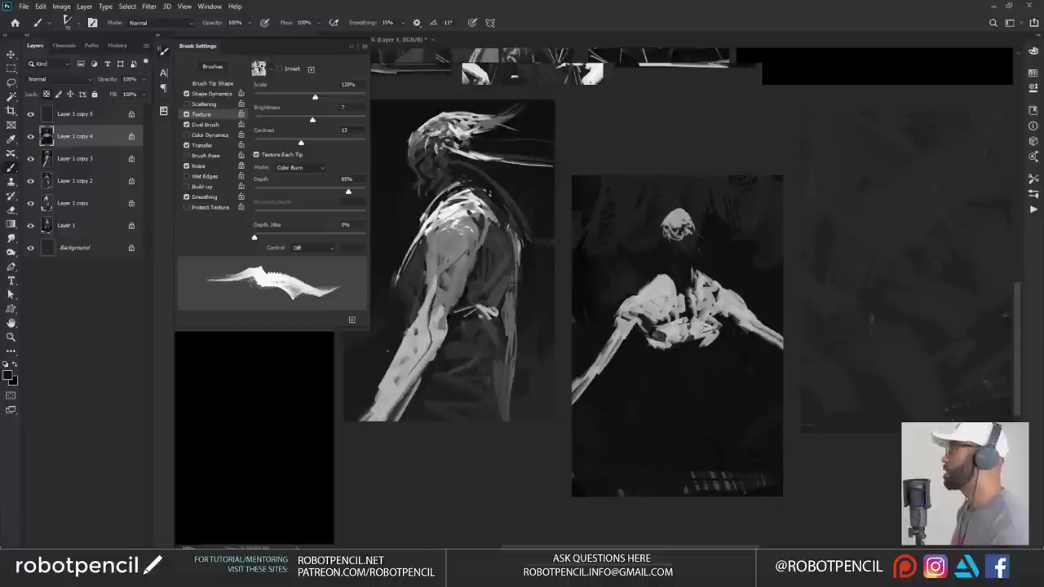
{"action": "mouse_move", "coordinate": [672, 269]}
{"action": "left_mouse_down"}
{"action": "mouse_move", "coordinate": [667, 305]}
{"action": "mouse_move", "coordinate": [681, 291]}
{"action": "mouse_move", "coordinate": [678, 307]}
{"action": "left_mouse_up"}
{"action": "mouse_move", "coordinate": [693, 287]}
{"action": "left_mouse_down"}
{"action": "mouse_move", "coordinate": [694, 305]}
{"action": "mouse_move", "coordinate": [662, 350]}
{"action": "mouse_move", "coordinate": [622, 338]}
{"action": "mouse_move", "coordinate": [622, 325]}
{"action": "left_mouse_up"}
{"action": "mouse_move", "coordinate": [690, 333]}
{"action": "left_mouse_down"}
{"action": "mouse_move", "coordinate": [752, 314]}
{"action": "mouse_move", "coordinate": [745, 309]}
{"action": "mouse_move", "coordinate": [760, 336]}
{"action": "left_mouse_up"}
{"action": "mouse_move", "coordinate": [622, 360]}
{"action": "left_mouse_down"}
{"action": "mouse_move", "coordinate": [683, 348]}
{"action": "mouse_move", "coordinate": [683, 329]}
{"action": "mouse_move", "coordinate": [680, 350]}
{"action": "mouse_move", "coordinate": [691, 333]}
{"action": "left_mouse_up"}
- Sample light grey from the chest and touch up the left-hand shoulder and the right-hand collar area
{"action": "left_click", "coordinate": [681, 334], "text": "alt"}
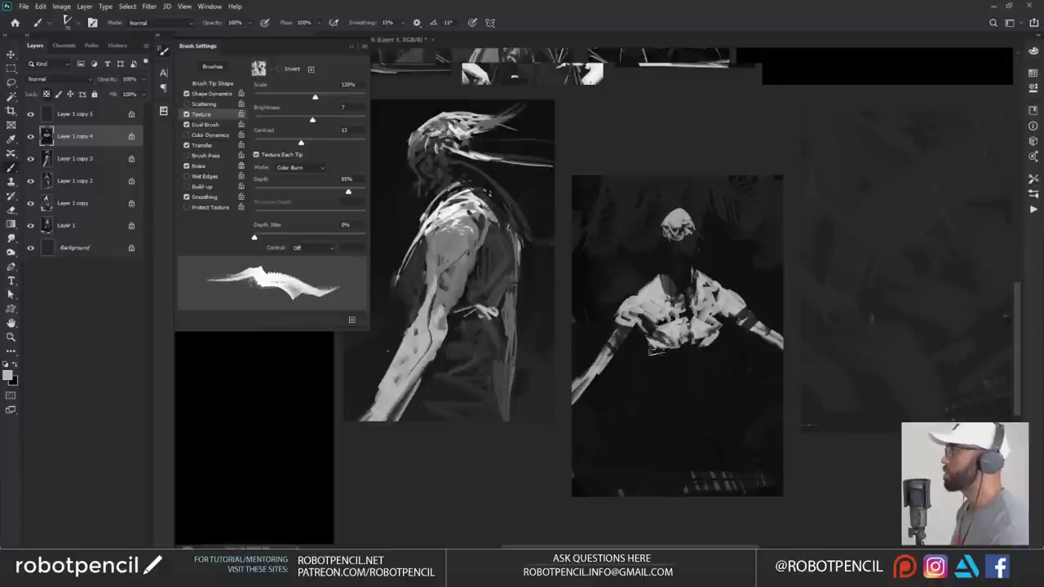
{"action": "left_click_drag", "start_coordinate": [634, 313], "coordinate": [624, 328]}
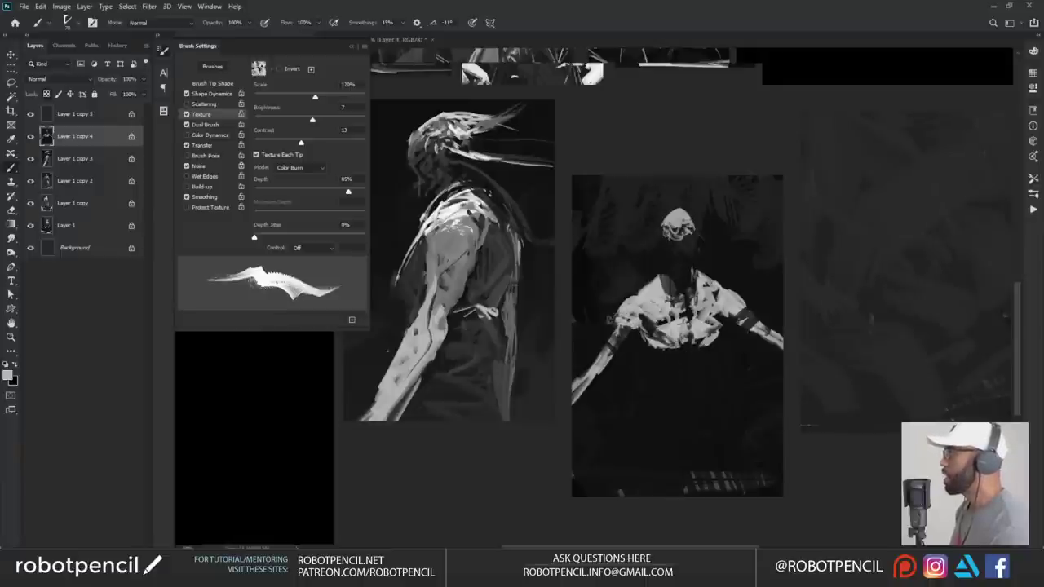
{"action": "left_click_drag", "start_coordinate": [714, 287], "coordinate": [719, 297]}
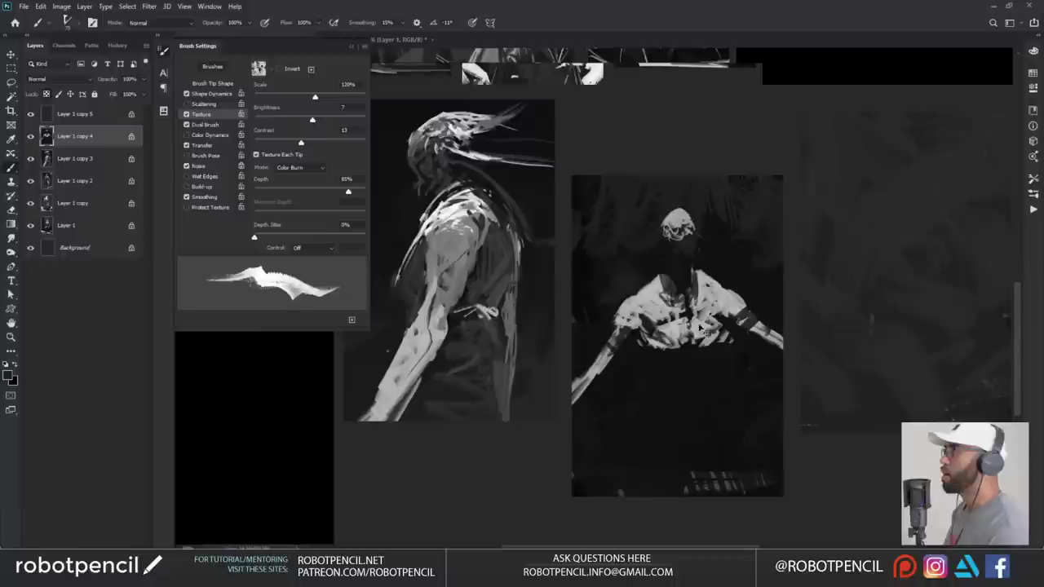
{"action": "left_click", "coordinate": [696, 272], "text": "alt"}
{"action": "left_click_drag", "start_coordinate": [693, 260], "coordinate": [690, 299]}
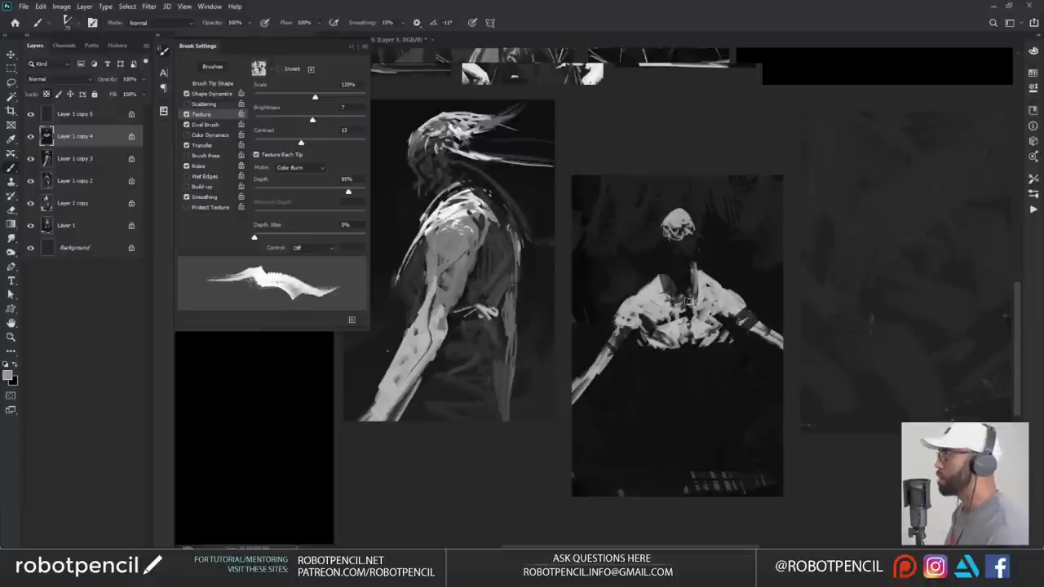
{"action": "key", "text": "ctrl+z"}
- Shade the top of the head with a sampled dark tone and mark both sides of the waist in light grey
{"action": "left_click", "coordinate": [678, 247], "text": "alt"}
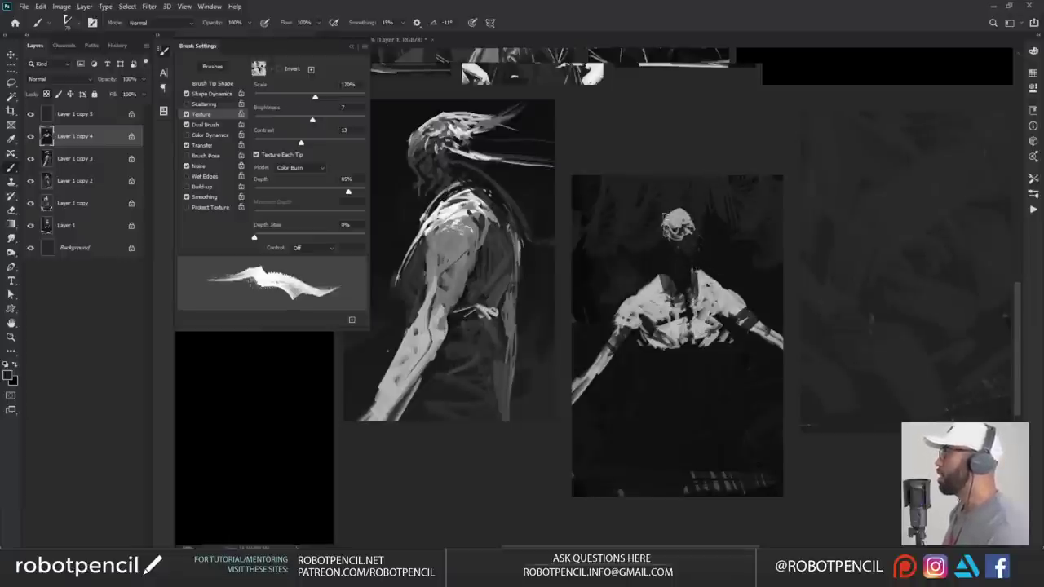
{"action": "mouse_move", "coordinate": [666, 215]}
{"action": "left_mouse_down"}
{"action": "mouse_move", "coordinate": [665, 227]}
{"action": "mouse_move", "coordinate": [689, 224]}
{"action": "left_mouse_up"}
{"action": "left_click", "coordinate": [682, 216], "text": "alt"}
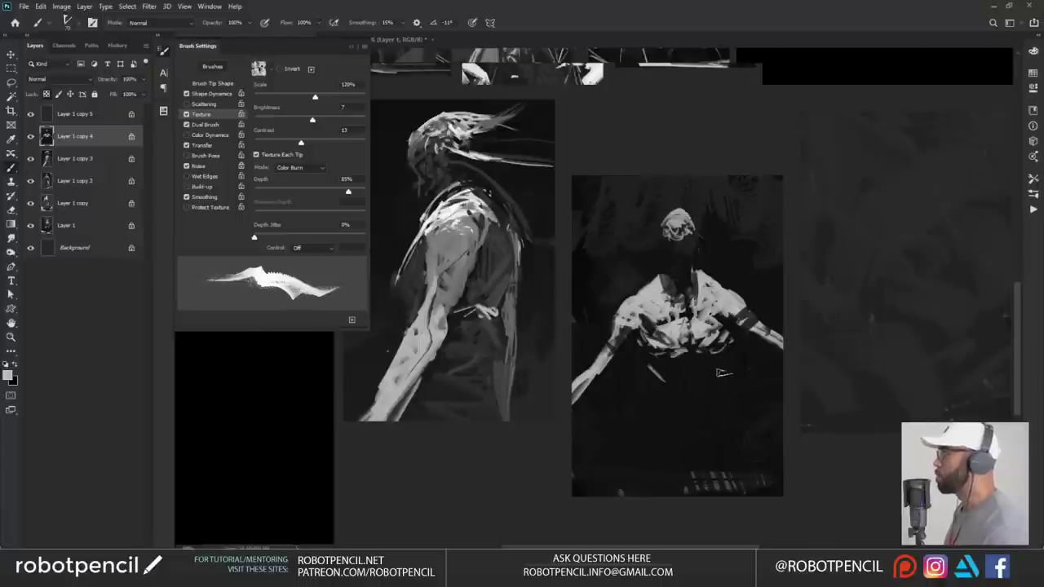
- Paint a waist sash and long skirt folds in sampled dark greys, and add accents to the neck and right-hand forearm
{"action": "left_click", "coordinate": [687, 345], "text": "alt"}
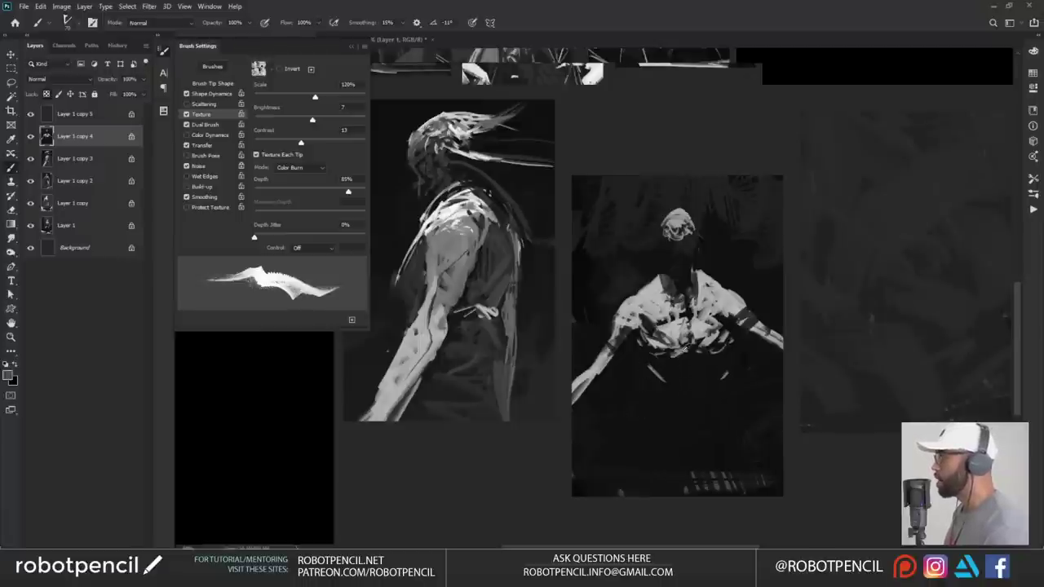
{"action": "left_click", "coordinate": [671, 354], "text": "alt"}
{"action": "mouse_move", "coordinate": [654, 367]}
{"action": "left_mouse_down"}
{"action": "mouse_move", "coordinate": [677, 380]}
{"action": "mouse_move", "coordinate": [675, 368]}
{"action": "mouse_move", "coordinate": [655, 366]}
{"action": "mouse_move", "coordinate": [660, 379]}
{"action": "mouse_move", "coordinate": [646, 361]}
{"action": "mouse_move", "coordinate": [664, 397]}
{"action": "mouse_move", "coordinate": [659, 379]}
{"action": "mouse_move", "coordinate": [656, 400]}
{"action": "mouse_move", "coordinate": [689, 424]}
{"action": "mouse_move", "coordinate": [662, 372]}
{"action": "mouse_move", "coordinate": [659, 392]}
{"action": "mouse_move", "coordinate": [638, 372]}
{"action": "mouse_move", "coordinate": [655, 392]}
{"action": "mouse_move", "coordinate": [694, 378]}
{"action": "mouse_move", "coordinate": [702, 386]}
{"action": "mouse_move", "coordinate": [699, 375]}
{"action": "mouse_move", "coordinate": [670, 389]}
{"action": "mouse_move", "coordinate": [709, 394]}
{"action": "left_mouse_up"}
{"action": "left_click", "coordinate": [680, 370], "text": "alt"}
{"action": "left_click", "coordinate": [665, 382], "text": "alt"}
{"action": "mouse_move", "coordinate": [641, 389]}
{"action": "left_mouse_down"}
{"action": "mouse_move", "coordinate": [713, 396]}
{"action": "mouse_move", "coordinate": [685, 404]}
{"action": "mouse_move", "coordinate": [630, 397]}
{"action": "mouse_move", "coordinate": [636, 362]}
{"action": "mouse_move", "coordinate": [649, 406]}
{"action": "left_mouse_up"}
{"action": "mouse_move", "coordinate": [639, 366]}
{"action": "left_mouse_down"}
{"action": "mouse_move", "coordinate": [642, 401]}
{"action": "mouse_move", "coordinate": [621, 404]}
{"action": "mouse_move", "coordinate": [646, 434]}
{"action": "mouse_move", "coordinate": [635, 414]}
{"action": "mouse_move", "coordinate": [652, 412]}
{"action": "mouse_move", "coordinate": [616, 426]}
{"action": "mouse_move", "coordinate": [626, 401]}
{"action": "mouse_move", "coordinate": [592, 503]}
{"action": "mouse_move", "coordinate": [621, 479]}
{"action": "mouse_move", "coordinate": [653, 410]}
{"action": "mouse_move", "coordinate": [707, 482]}
{"action": "mouse_move", "coordinate": [733, 406]}
{"action": "mouse_move", "coordinate": [733, 522]}
{"action": "mouse_move", "coordinate": [725, 433]}
{"action": "mouse_move", "coordinate": [704, 448]}
{"action": "mouse_move", "coordinate": [703, 407]}
{"action": "mouse_move", "coordinate": [644, 408]}
{"action": "mouse_move", "coordinate": [701, 417]}
{"action": "mouse_move", "coordinate": [762, 487]}
{"action": "left_mouse_up"}
{"action": "left_click_drag", "start_coordinate": [669, 274], "coordinate": [686, 293]}
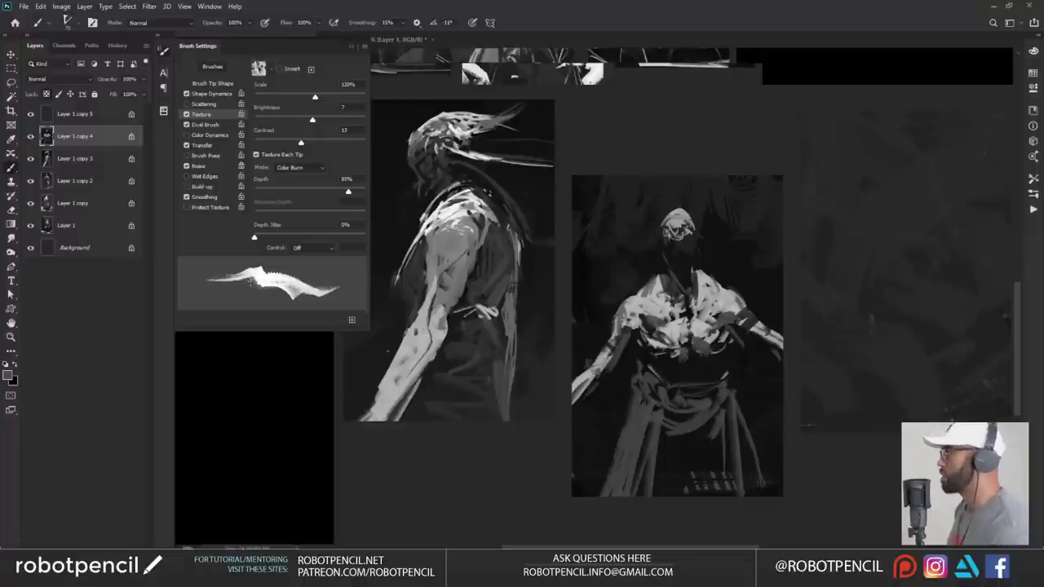
{"action": "left_click_drag", "start_coordinate": [764, 332], "coordinate": [779, 343]}
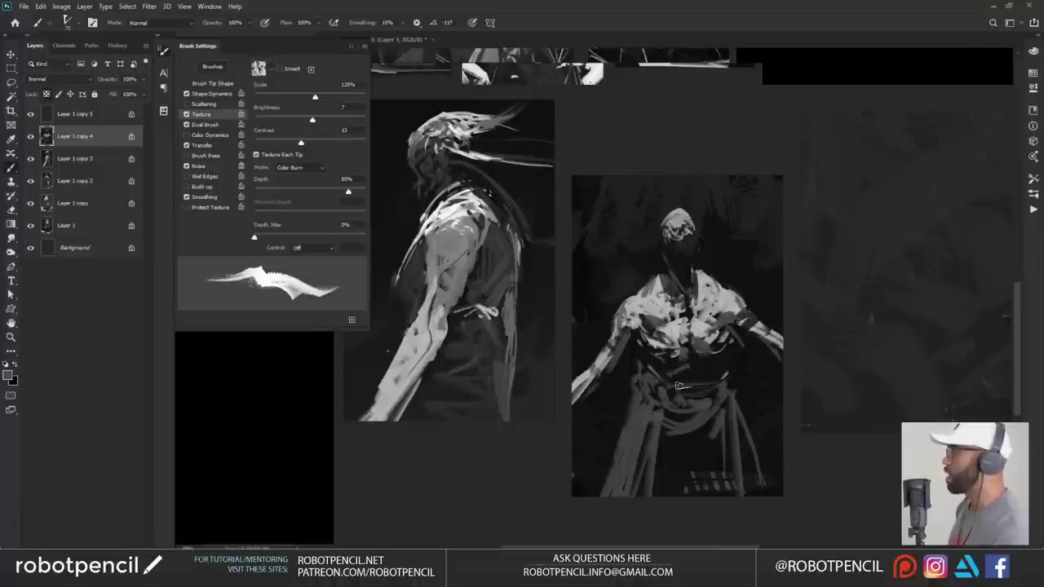
- Extend the skirt with sweeping side strands, hanging loops and vertical folds in dark grey
{"action": "mouse_move", "coordinate": [645, 388]}
{"action": "left_mouse_down"}
{"action": "mouse_move", "coordinate": [611, 393]}
{"action": "mouse_move", "coordinate": [626, 447]}
{"action": "mouse_move", "coordinate": [617, 431]}
{"action": "mouse_move", "coordinate": [599, 457]}
{"action": "left_mouse_up"}
{"action": "left_click_drag", "start_coordinate": [731, 381], "coordinate": [770, 453]}
{"action": "mouse_move", "coordinate": [659, 441]}
{"action": "left_mouse_down"}
{"action": "mouse_move", "coordinate": [728, 423]}
{"action": "mouse_move", "coordinate": [667, 466]}
{"action": "mouse_move", "coordinate": [657, 495]}
{"action": "left_mouse_up"}
{"action": "left_click_drag", "start_coordinate": [667, 437], "coordinate": [679, 495]}
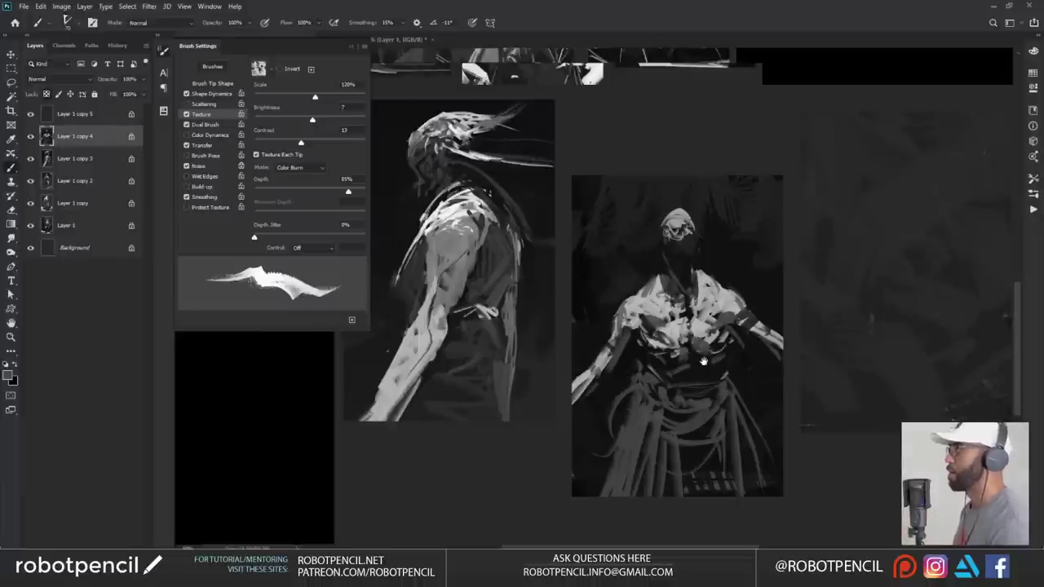
- Sample light grey from the shoulder and fill in the gaps across both pectorals
{"action": "left_click_drag", "start_coordinate": [702, 362], "coordinate": [650, 300]}
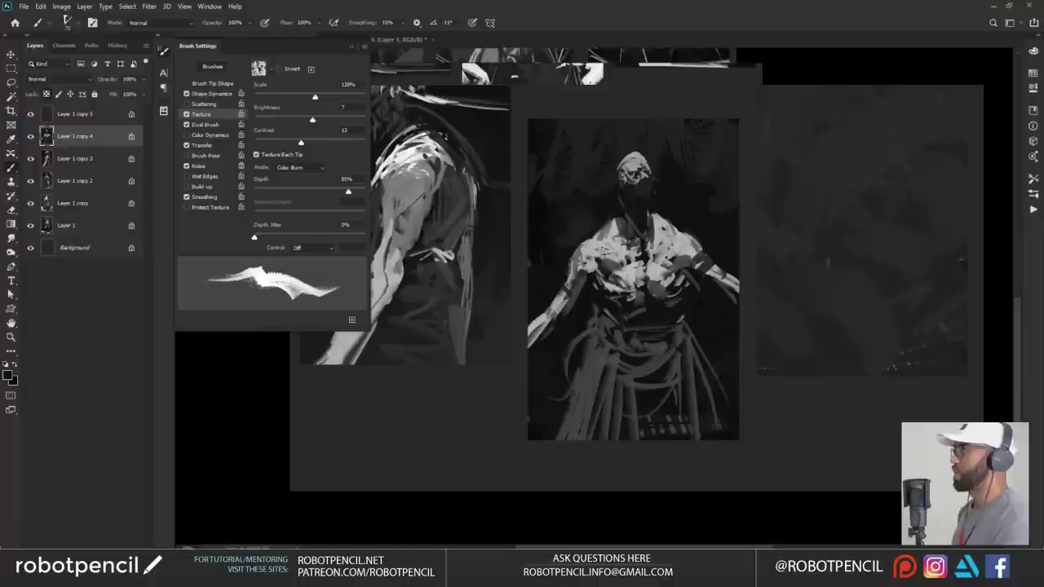
{"action": "left_click", "coordinate": [607, 243], "text": "alt"}
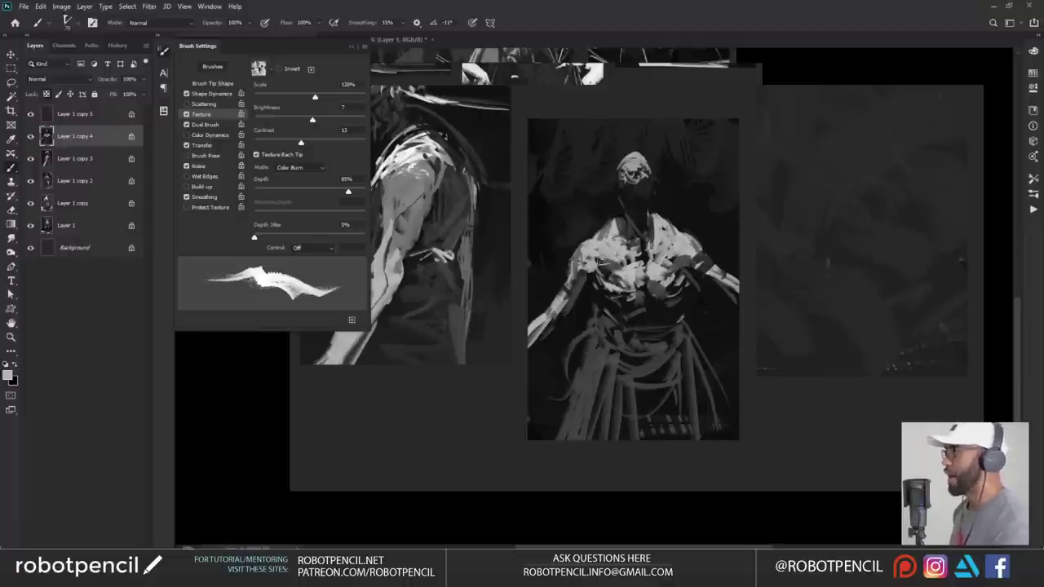
{"action": "mouse_move", "coordinate": [610, 259]}
{"action": "left_mouse_down"}
{"action": "mouse_move", "coordinate": [632, 256]}
{"action": "mouse_move", "coordinate": [625, 247]}
{"action": "mouse_move", "coordinate": [678, 258]}
{"action": "left_mouse_up"}
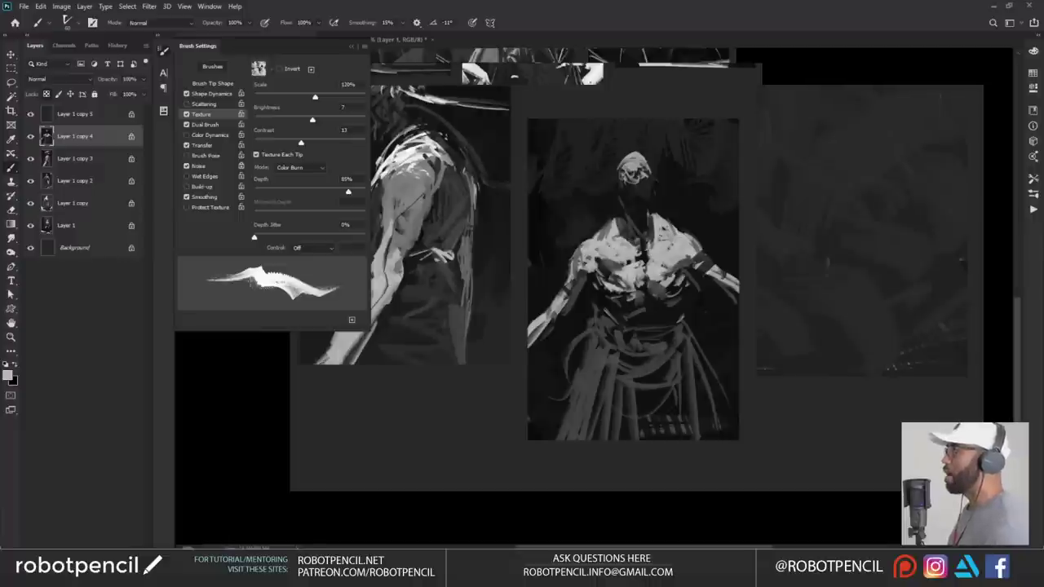
- Shrink the brush and paint sampled dark tones into the centre of the chest and the waist area
{"action": "left_click", "coordinate": [706, 279], "text": "alt"}
{"action": "key", "text": "bracketleft"}
{"action": "key", "text": "bracketleft"}
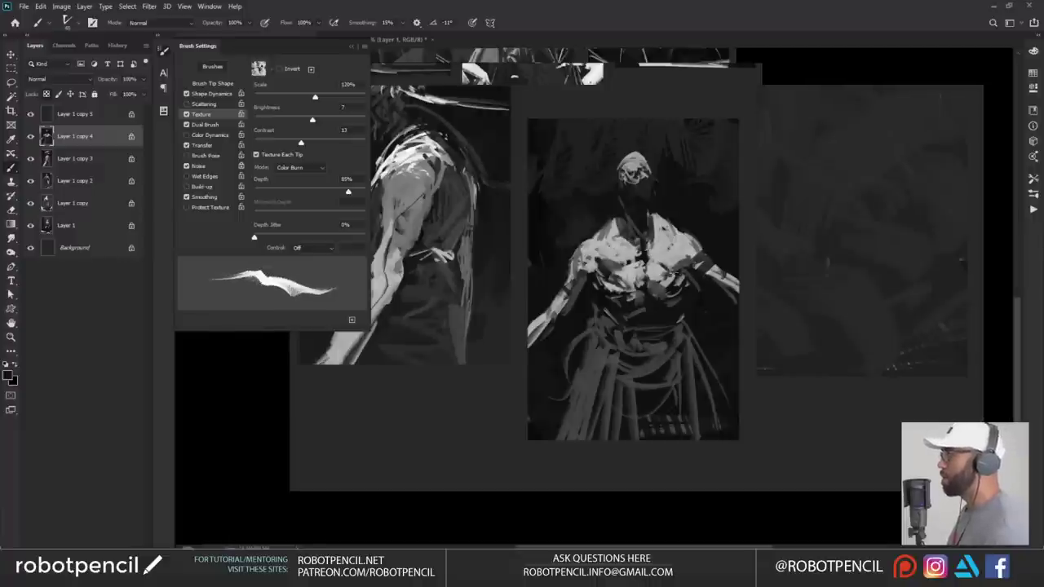
{"action": "key", "text": "ctrl+z"}
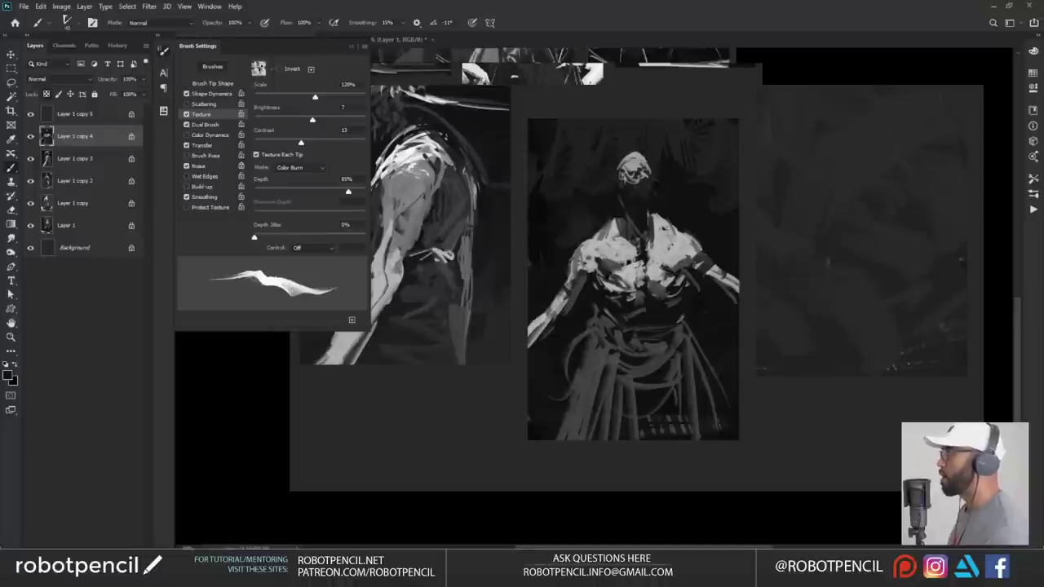
{"action": "mouse_move", "coordinate": [648, 239]}
{"action": "left_mouse_down"}
{"action": "mouse_move", "coordinate": [648, 270]}
{"action": "mouse_move", "coordinate": [683, 270]}
{"action": "left_mouse_up"}
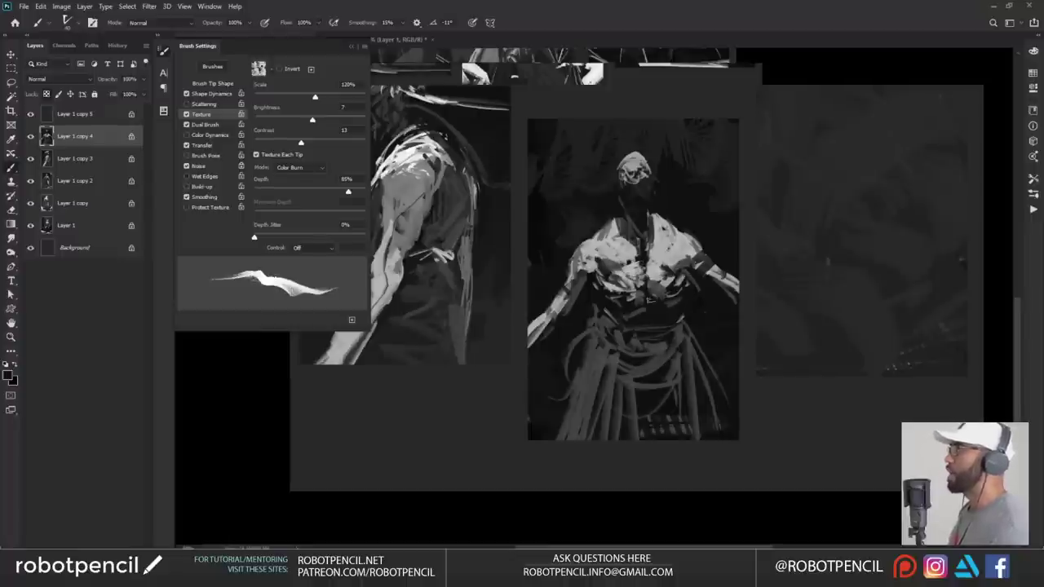
{"action": "left_click_drag", "start_coordinate": [749, 315], "coordinate": [641, 334]}
{"action": "left_click", "coordinate": [659, 322], "text": "alt"}
{"action": "left_click", "coordinate": [672, 337], "text": "alt"}
- Try a straight horn rising from the head to the painting's upper edge, in dark and light grey, and undo each stroke
{"action": "left_click_drag", "start_coordinate": [650, 264], "coordinate": [680, 240]}
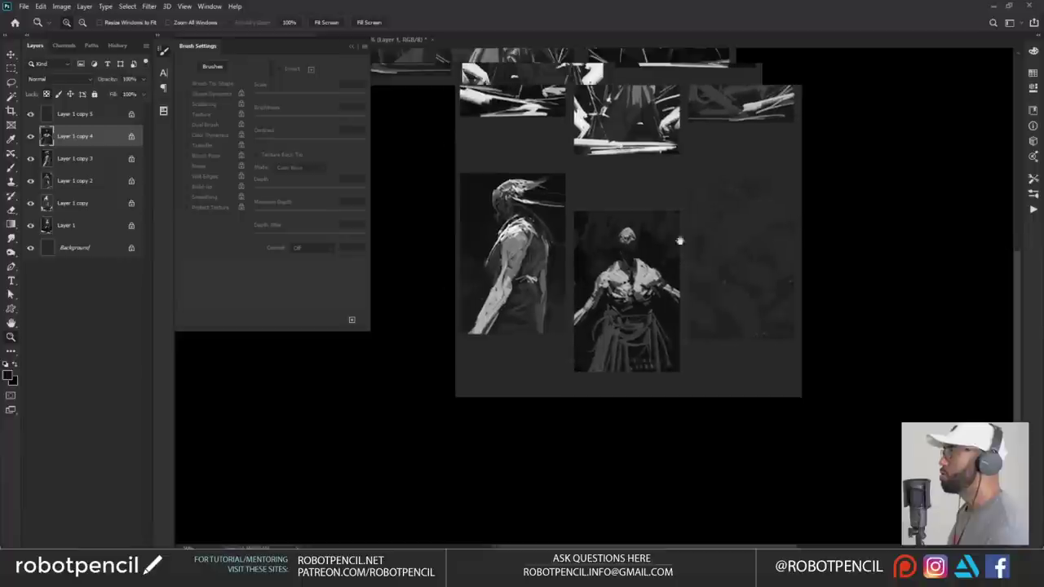
{"action": "scroll", "coordinate": [657, 277], "scroll_direction": "up", "scroll_amount": 3}
{"action": "key", "text": "b"}
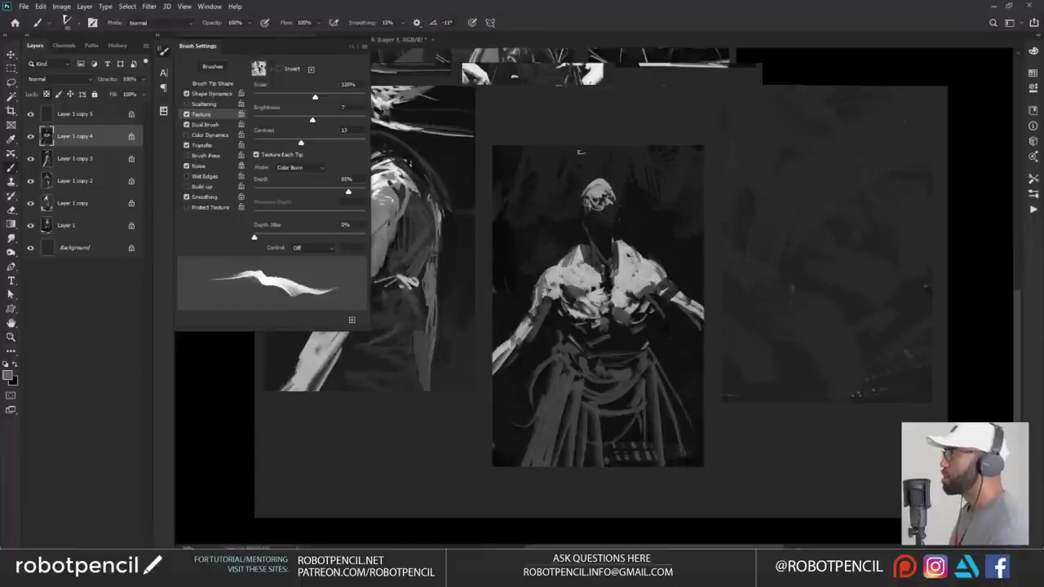
{"action": "mouse_move", "coordinate": [580, 151]}
{"action": "left_mouse_down"}
{"action": "mouse_move", "coordinate": [585, 198]}
{"action": "mouse_move", "coordinate": [574, 115]}
{"action": "mouse_move", "coordinate": [584, 201]}
{"action": "left_mouse_up"}
{"action": "key", "text": "ctrl+z"}
{"action": "left_click", "coordinate": [598, 189], "text": "alt"}
{"action": "key", "text": "ctrl+z"}
{"action": "left_click_drag", "start_coordinate": [579, 146], "coordinate": [586, 186]}
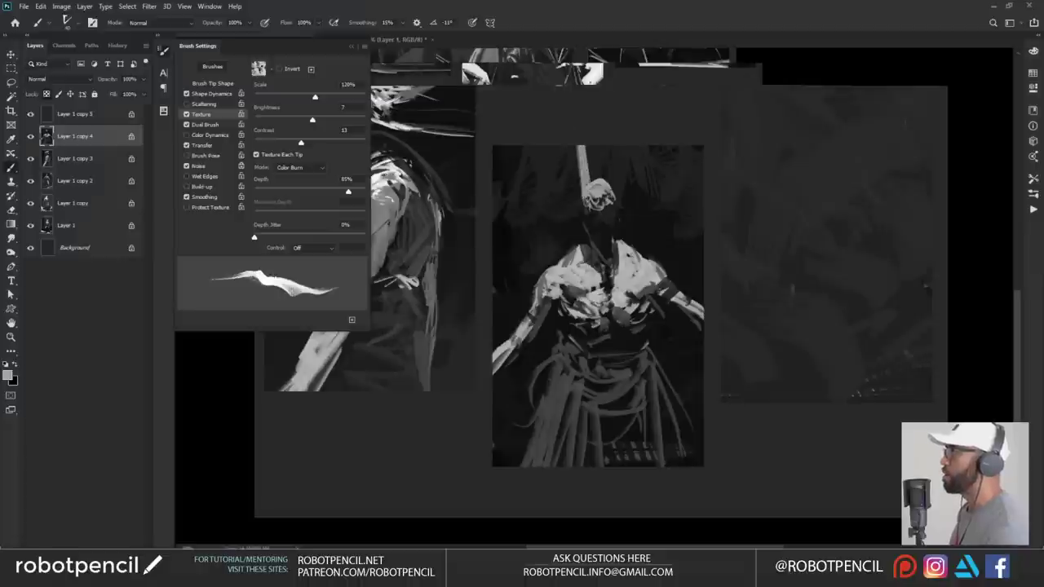
{"action": "key", "text": "ctrl+z"}
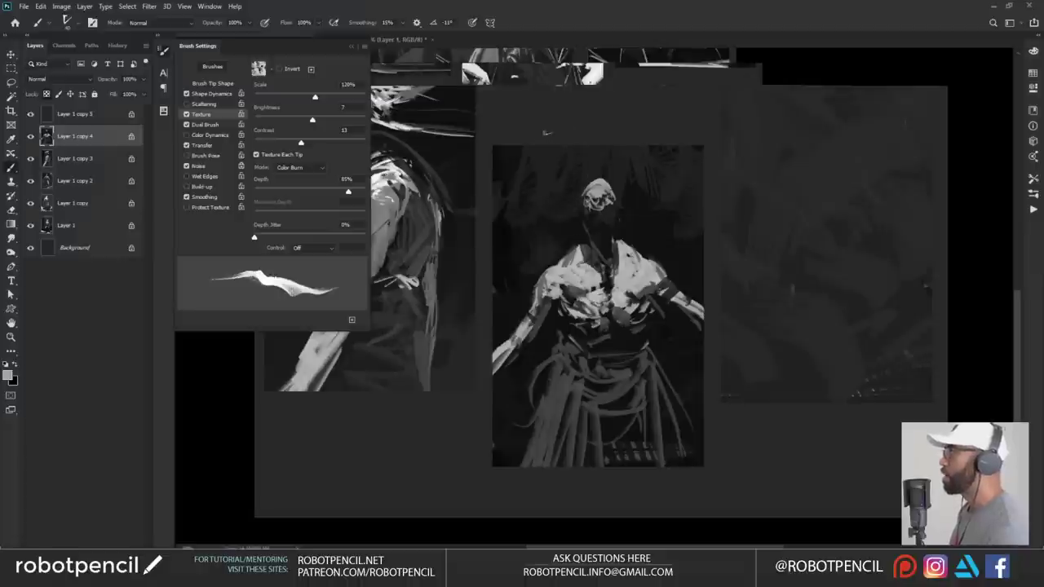
- Paint two curved horns sweeping up from the sides of the head to the painting's upper edge
{"action": "mouse_move", "coordinate": [549, 145]}
{"action": "left_mouse_down"}
{"action": "mouse_move", "coordinate": [565, 194]}
{"action": "mouse_move", "coordinate": [589, 201]}
{"action": "left_mouse_up"}
{"action": "key", "text": "d"}
{"action": "key", "text": "x"}
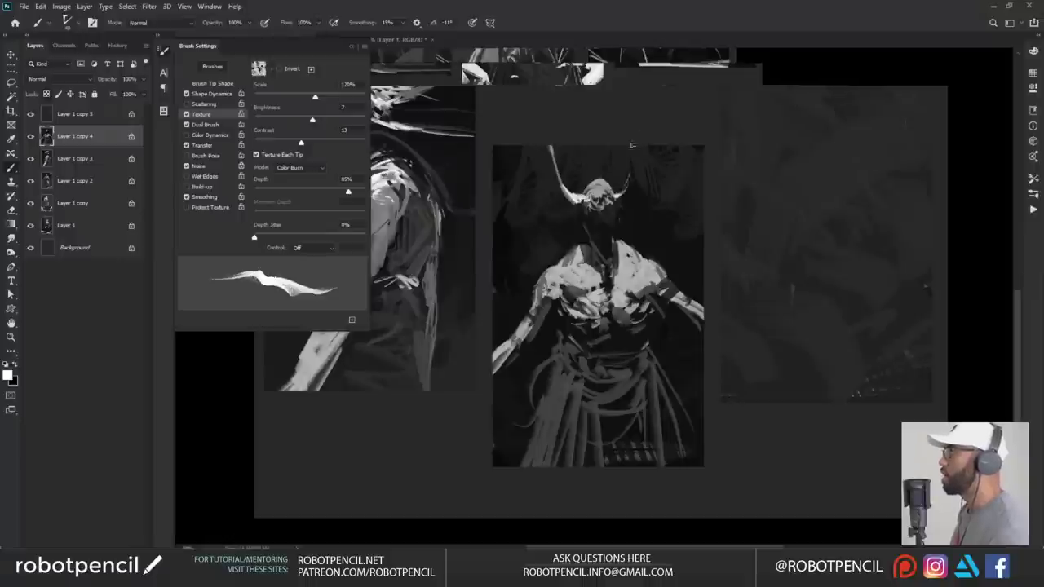
- Thicken the outer edges of both horns with sampled mid grey and refine the left-hand horn with black
{"action": "left_click", "coordinate": [602, 186], "text": "alt"}
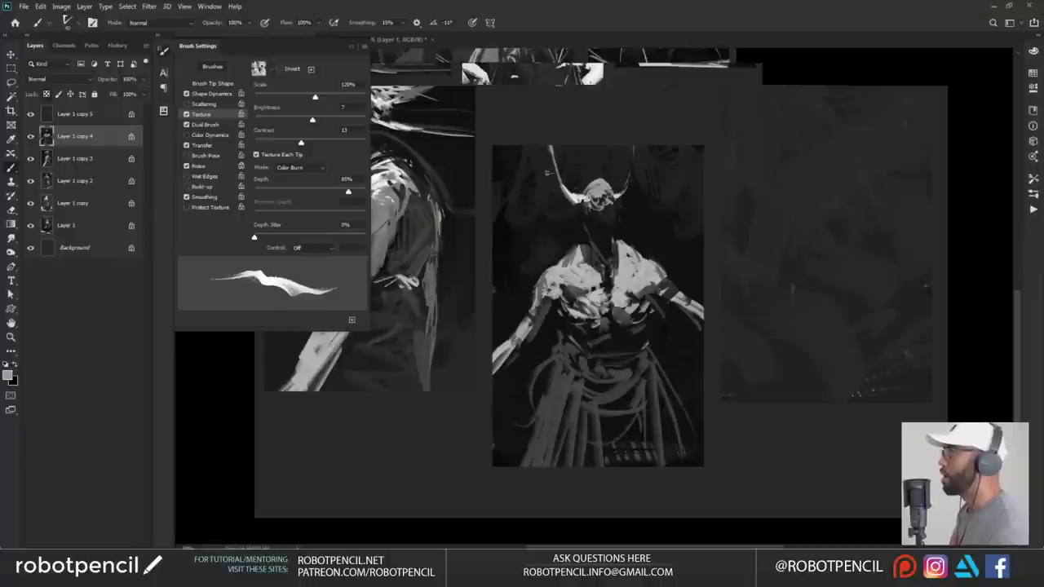
{"action": "left_click", "coordinate": [545, 147], "text": "alt"}
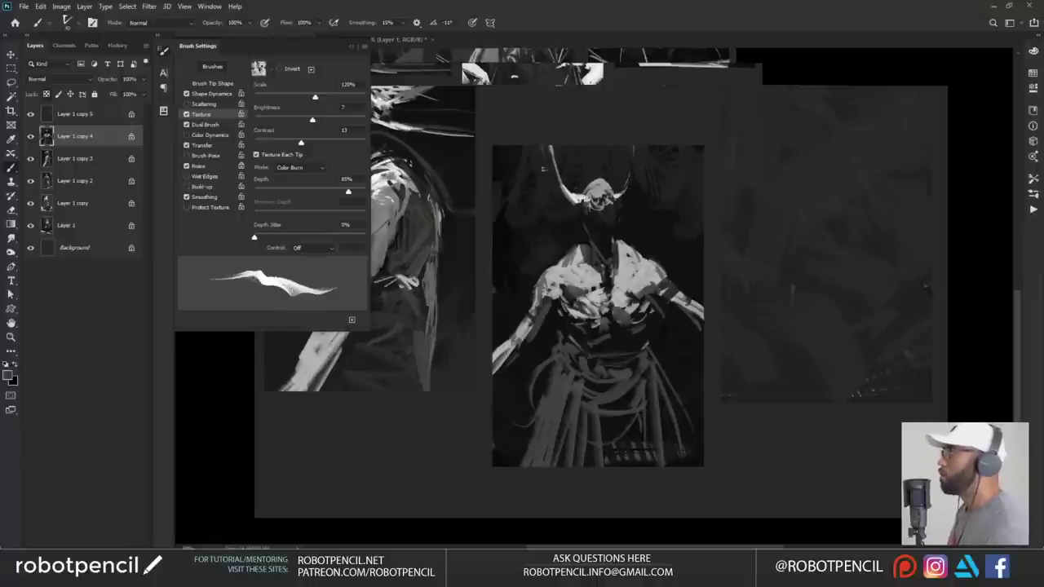
{"action": "left_click_drag", "start_coordinate": [543, 158], "coordinate": [549, 176]}
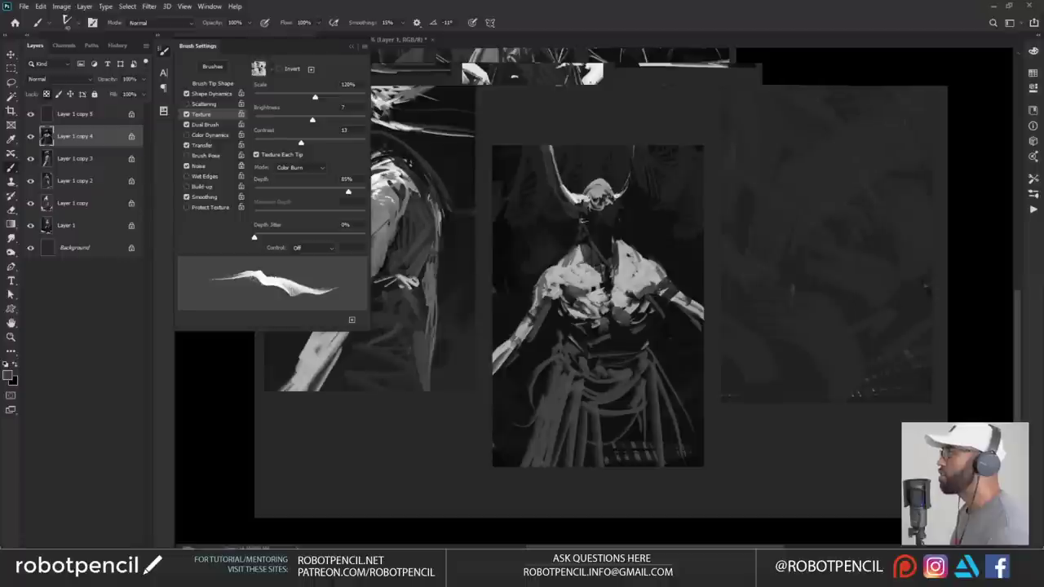
{"action": "mouse_move", "coordinate": [636, 190]}
{"action": "left_mouse_down"}
{"action": "mouse_move", "coordinate": [641, 150]}
{"action": "mouse_move", "coordinate": [629, 192]}
{"action": "left_mouse_up"}
{"action": "left_click", "coordinate": [628, 196], "text": "alt"}
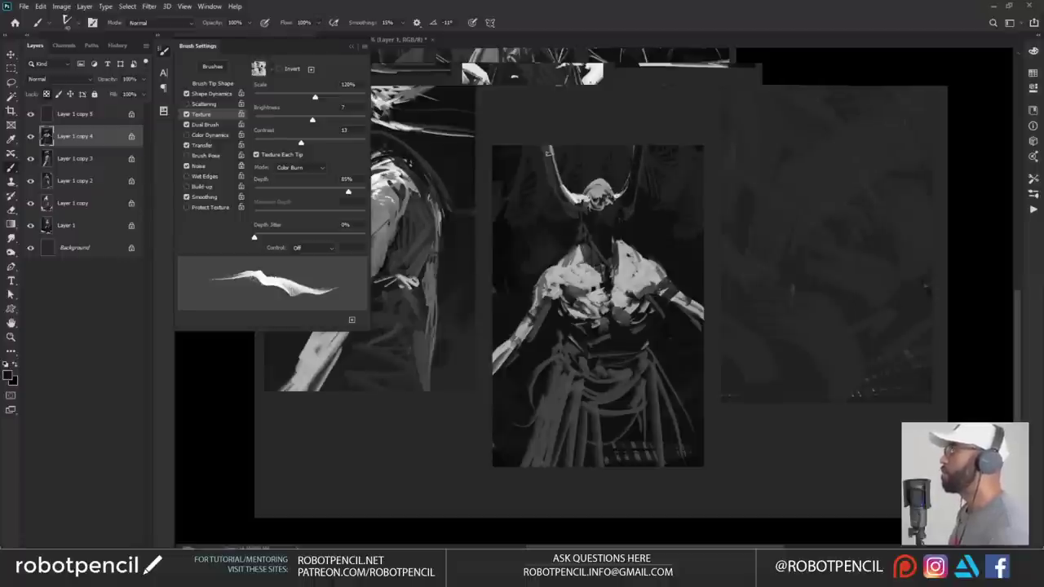
{"action": "left_click_drag", "start_coordinate": [545, 149], "coordinate": [552, 174]}
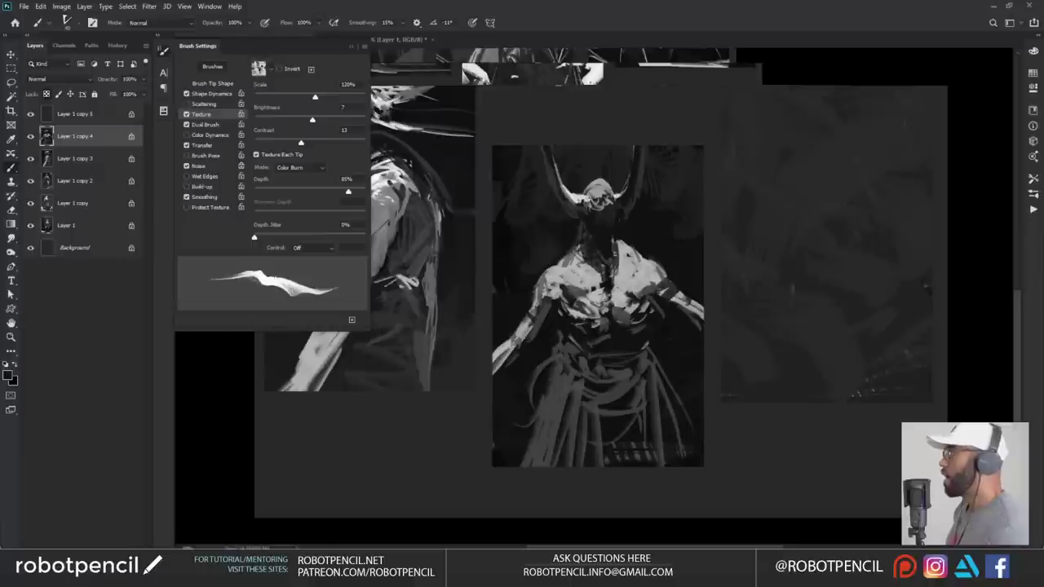
- Try black neckline strokes across the upper chest, and undo them
{"action": "left_click_drag", "start_coordinate": [571, 249], "coordinate": [604, 287]}
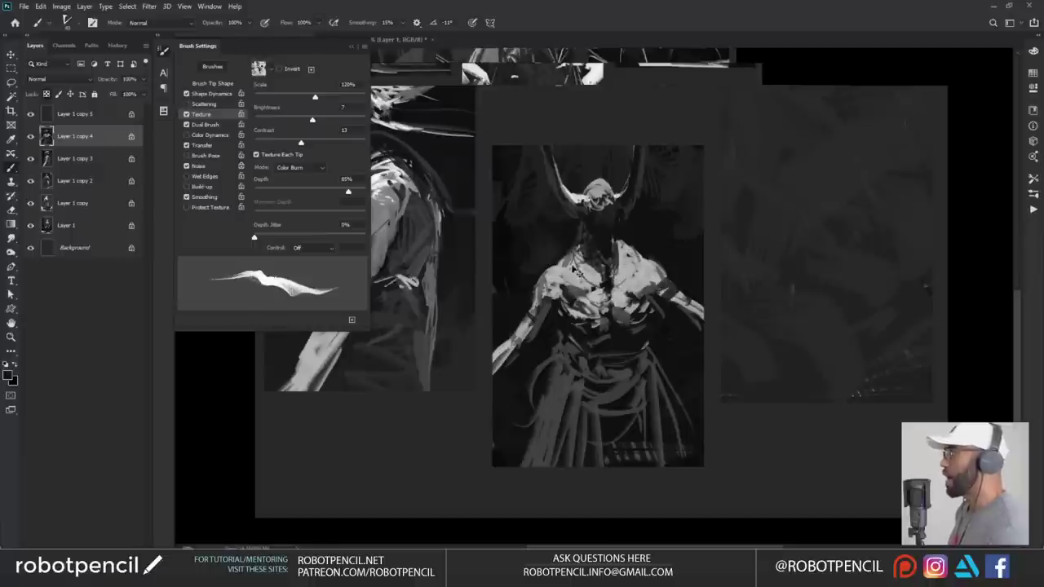
{"action": "key", "text": "ctrl+z"}
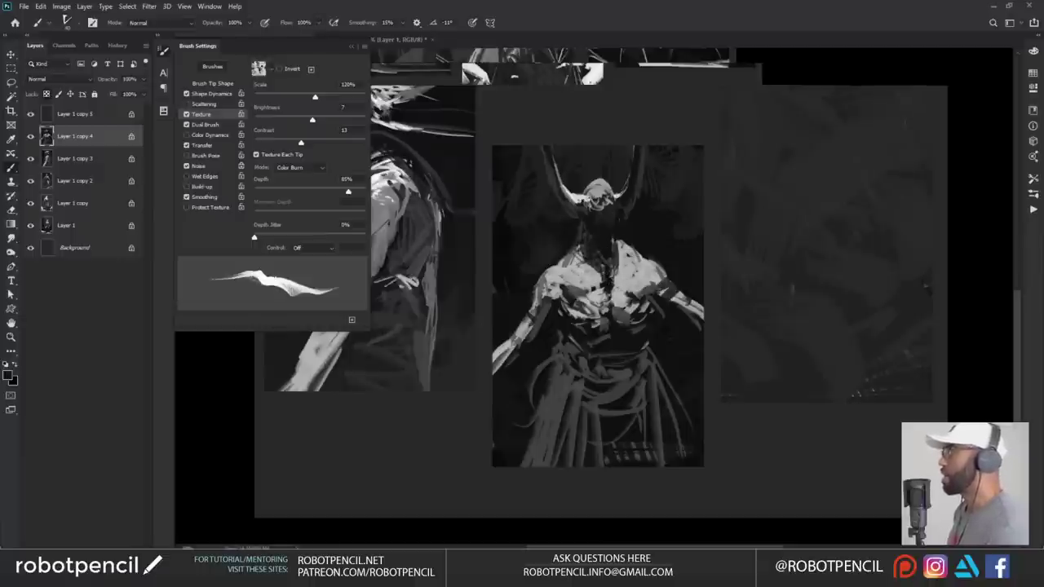
{"action": "mouse_move", "coordinate": [568, 249]}
{"action": "left_mouse_down"}
{"action": "mouse_move", "coordinate": [599, 279]}
{"action": "mouse_move", "coordinate": [628, 256]}
{"action": "left_mouse_up"}
{"action": "key", "text": "ctrl+z"}
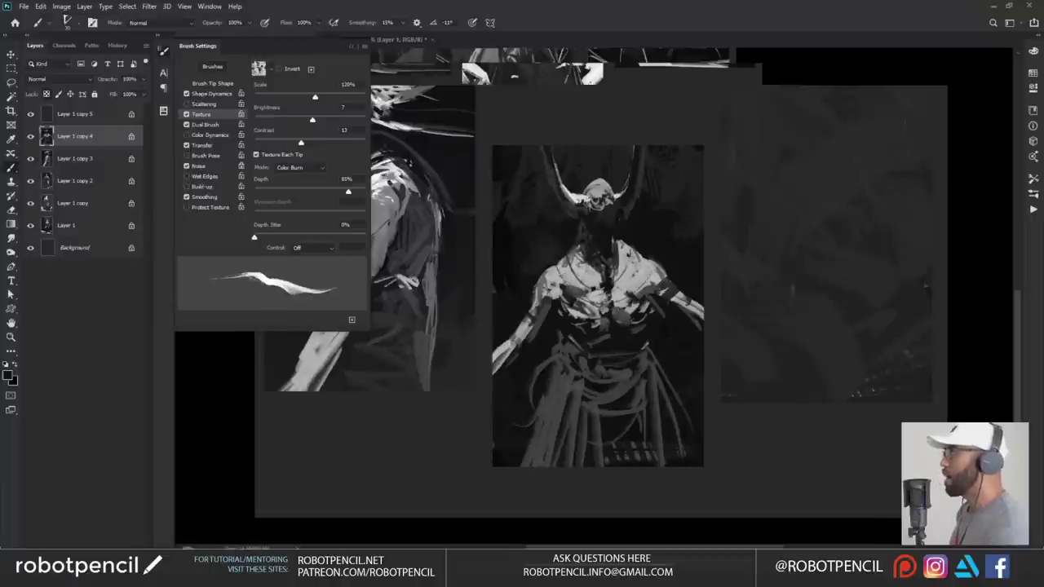
- Switch to white with a smaller brush and paint bright accents and an ornament along the waist sash
{"action": "key", "text": "x"}
{"action": "key", "text": "bracketleft"}
{"action": "key", "text": "bracketleft"}
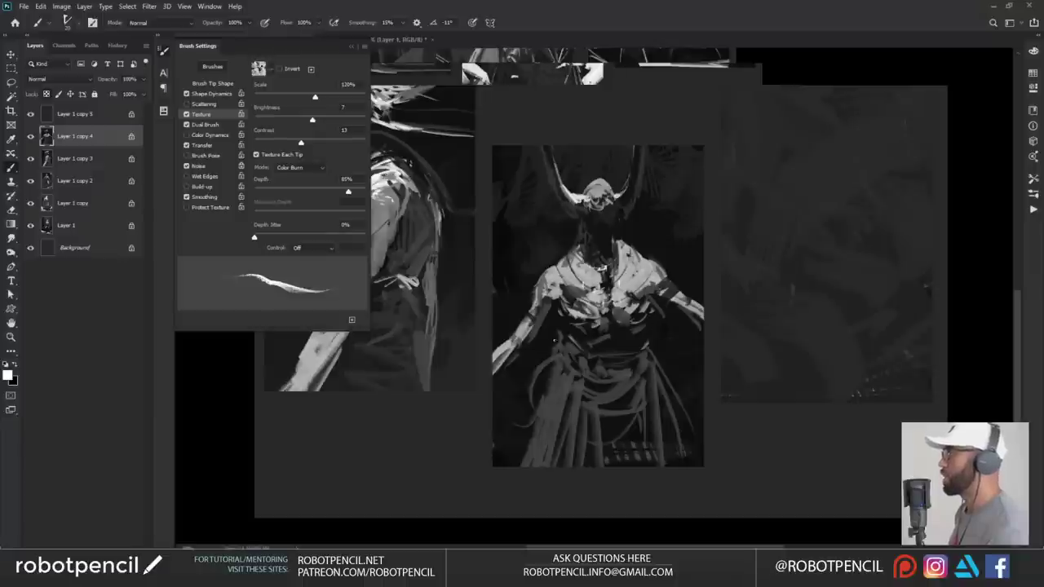
{"action": "mouse_move", "coordinate": [555, 340]}
{"action": "left_mouse_down"}
{"action": "mouse_move", "coordinate": [614, 360]}
{"action": "mouse_move", "coordinate": [611, 370]}
{"action": "mouse_move", "coordinate": [561, 346]}
{"action": "mouse_move", "coordinate": [586, 369]}
{"action": "left_mouse_up"}
{"action": "key", "text": "bracketright"}
{"action": "key", "text": "bracketright"}
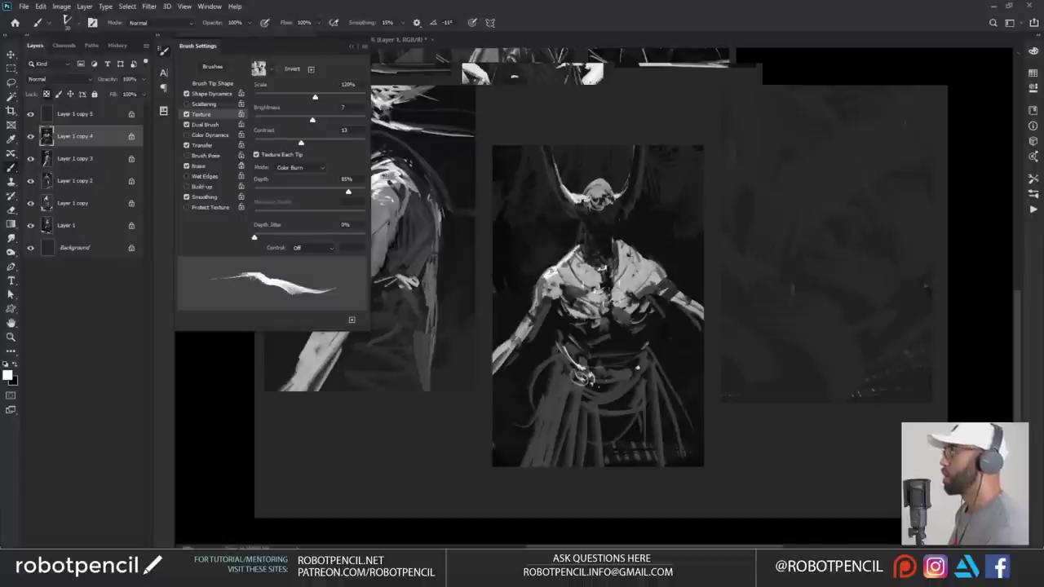
{"action": "left_click", "coordinate": [650, 320], "text": "alt"}
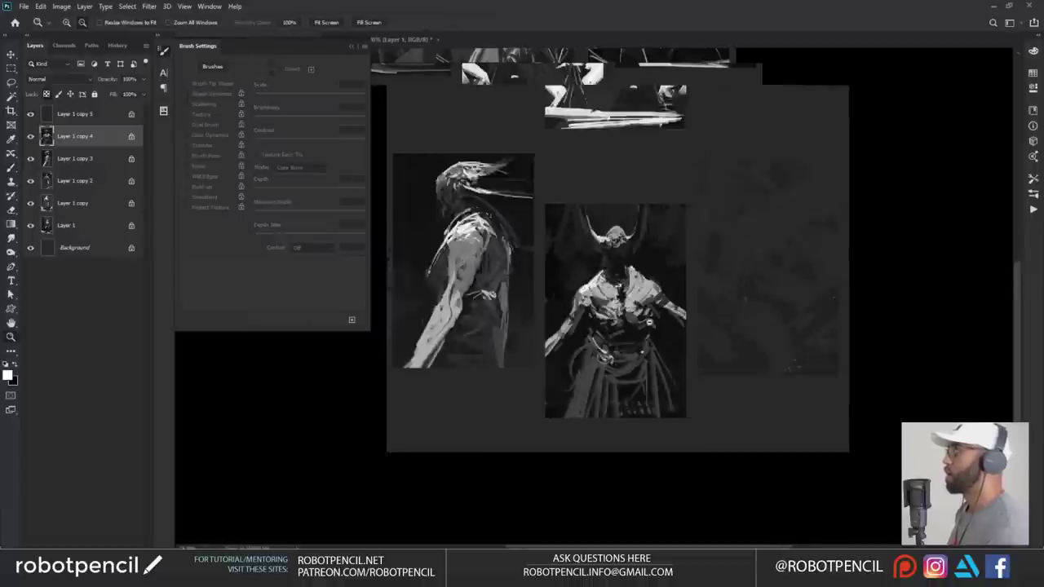
- Switch to the Brush on the empty third painting's layer in the second row and start the head and shoulder with small white strokes
{"action": "left_click", "coordinate": [651, 321], "text": "alt"}
{"action": "left_click", "coordinate": [650, 320], "text": "alt"}
{"action": "left_click_drag", "start_coordinate": [706, 345], "coordinate": [678, 373]}
{"action": "key", "text": "Tab"}
{"action": "key", "text": "Tab"}
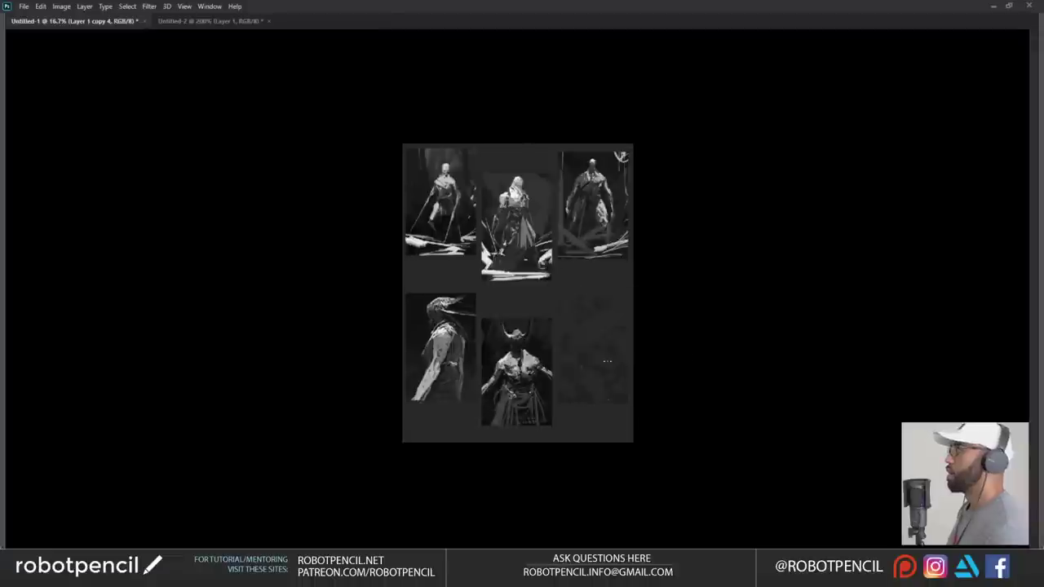
{"action": "scroll", "coordinate": [609, 360], "scroll_direction": "up", "scroll_amount": 1}
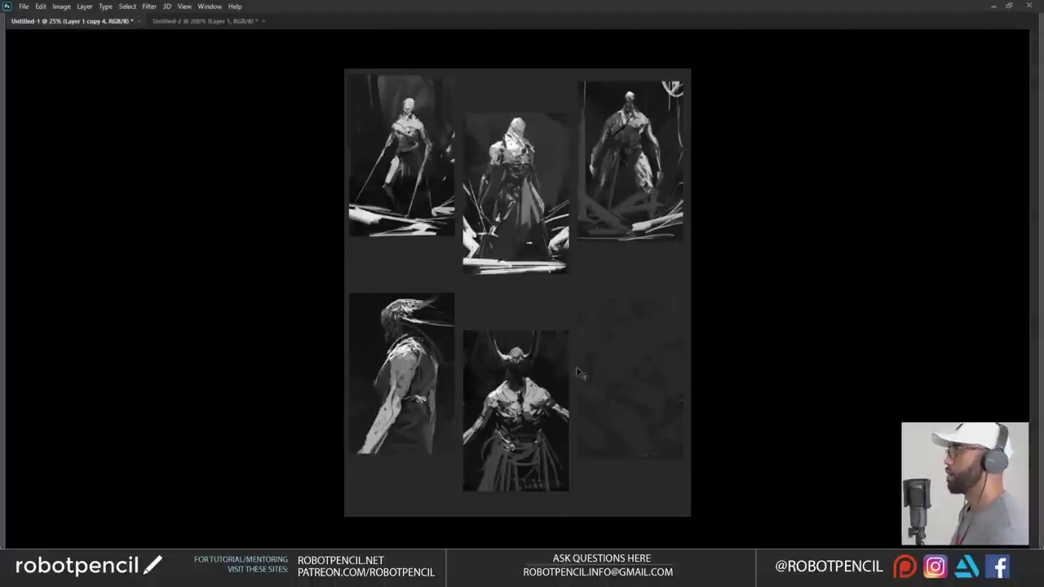
{"action": "key", "text": "b"}
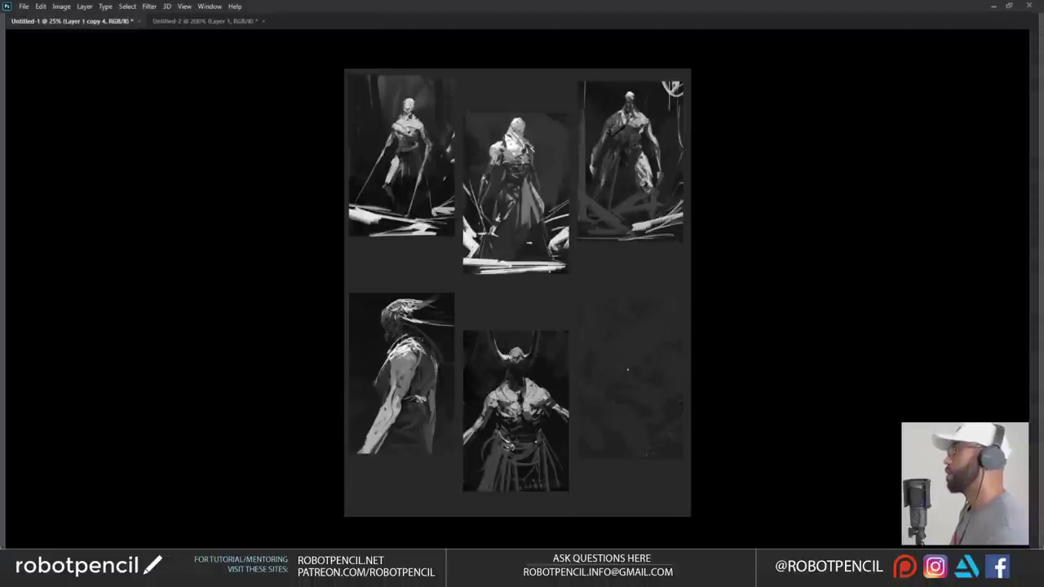
{"action": "left_click", "coordinate": [640, 372], "text": "ctrl"}
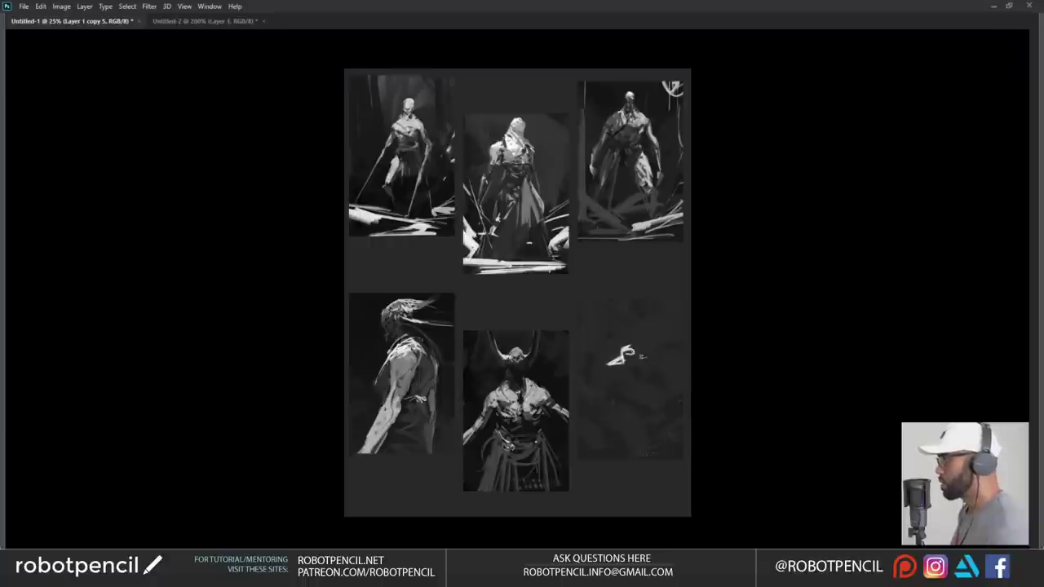
- Paint rough white light patches down both upper sides of the second-row third painting
{"action": "mouse_move", "coordinate": [593, 300]}
{"action": "left_mouse_down"}
{"action": "mouse_move", "coordinate": [595, 346]}
{"action": "mouse_move", "coordinate": [582, 362]}
{"action": "mouse_move", "coordinate": [583, 336]}
{"action": "mouse_move", "coordinate": [582, 353]}
{"action": "mouse_move", "coordinate": [603, 320]}
{"action": "mouse_move", "coordinate": [598, 346]}
{"action": "left_mouse_up"}
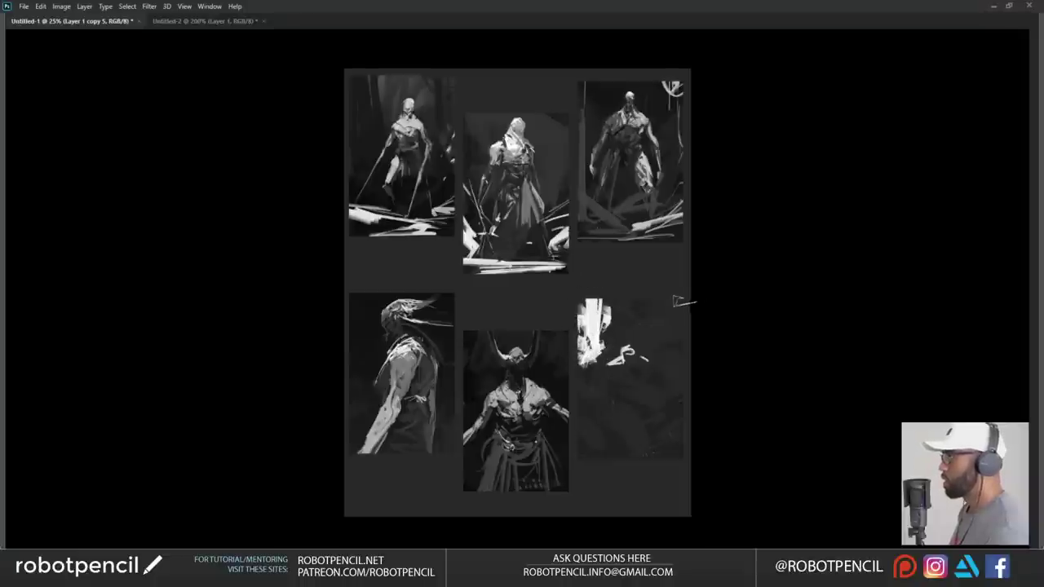
{"action": "mouse_move", "coordinate": [678, 301]}
{"action": "left_mouse_down"}
{"action": "mouse_move", "coordinate": [681, 378]}
{"action": "mouse_move", "coordinate": [679, 364]}
{"action": "left_mouse_up"}
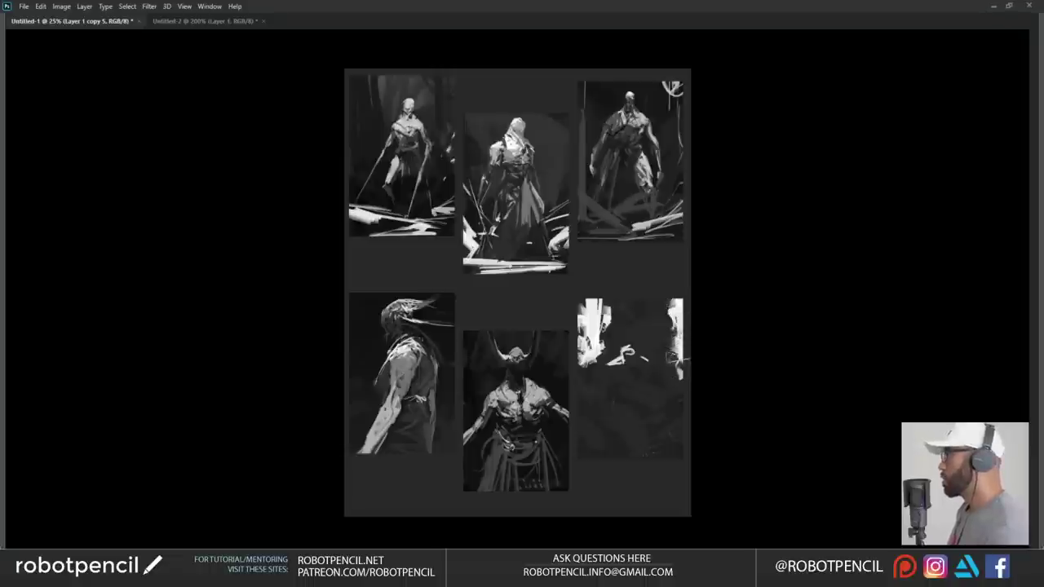
{"action": "mouse_move", "coordinate": [671, 326]}
{"action": "left_mouse_down"}
{"action": "mouse_move", "coordinate": [659, 328]}
{"action": "mouse_move", "coordinate": [677, 313]}
{"action": "left_mouse_up"}
{"action": "left_click", "coordinate": [659, 345]}
{"action": "left_click_drag", "start_coordinate": [679, 313], "coordinate": [675, 305]}
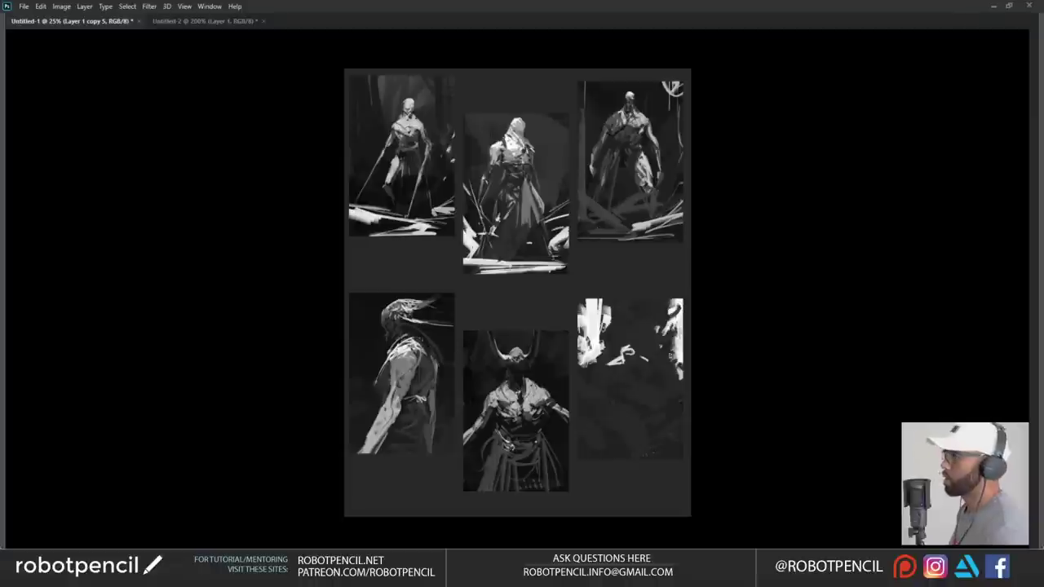
- Build a hunched figure between the light patches, with a dark torso and bright rim light on the head, shoulders and spread arms
{"action": "left_click_drag", "start_coordinate": [611, 367], "coordinate": [624, 364]}
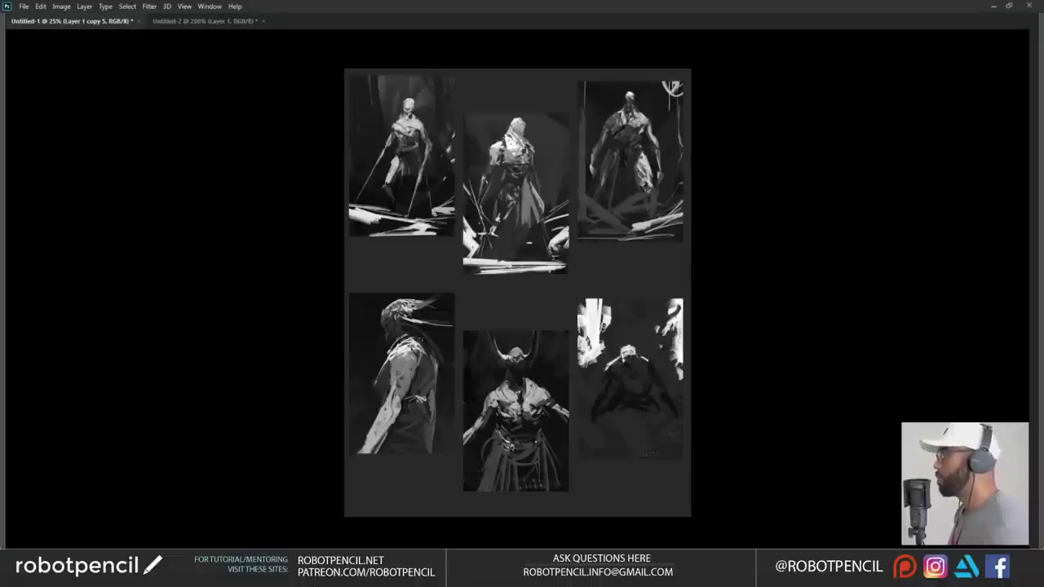
{"action": "left_click_drag", "start_coordinate": [641, 358], "coordinate": [647, 363]}
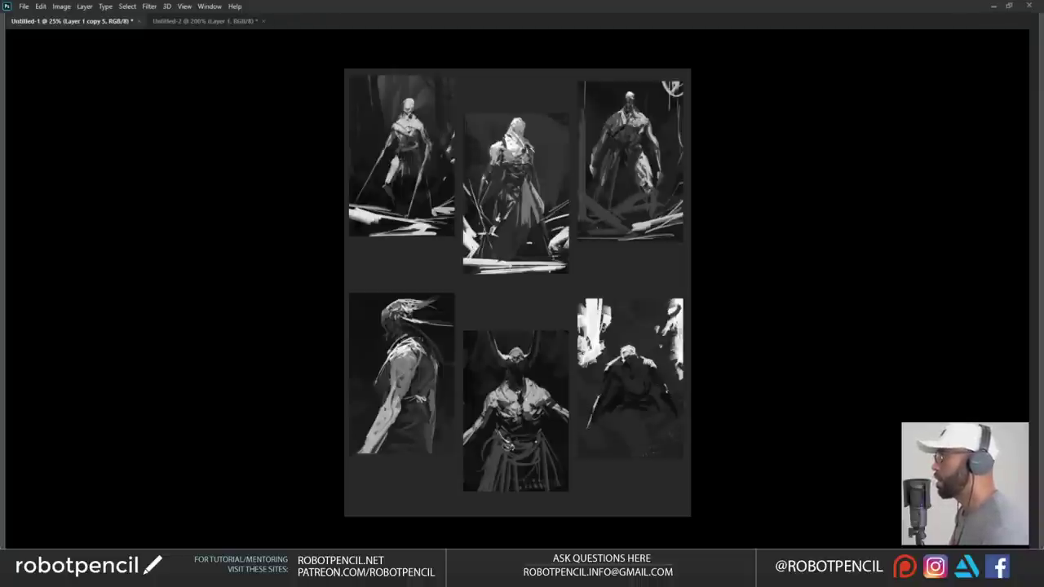
{"action": "left_click_drag", "start_coordinate": [666, 390], "coordinate": [678, 422]}
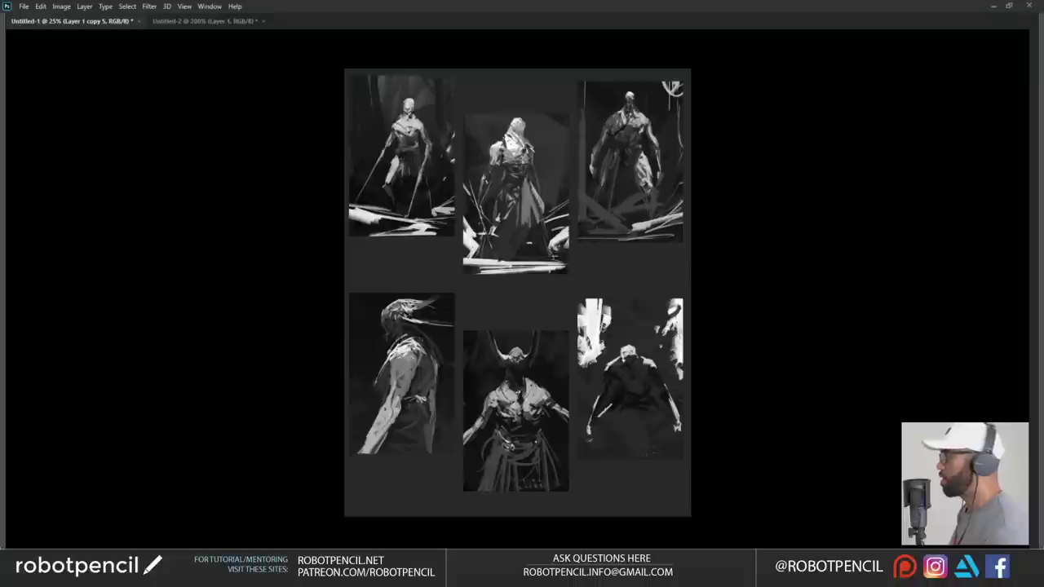
{"action": "key", "text": "ctrl+z"}
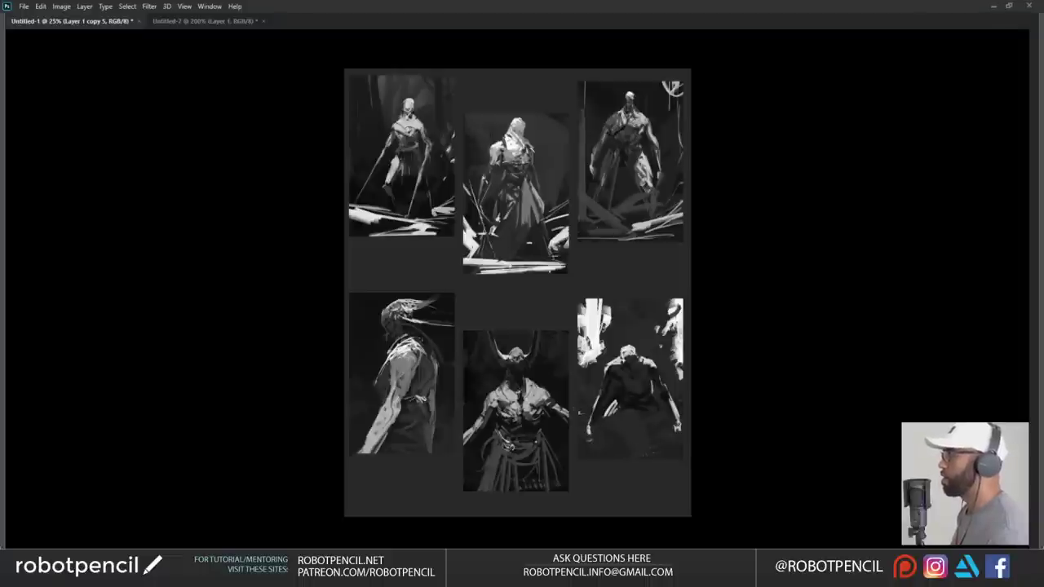
- Brush thin light strokes across the ground below the figure and add grey tones to the dark chest
{"action": "mouse_move", "coordinate": [578, 413]}
{"action": "left_mouse_down"}
{"action": "mouse_move", "coordinate": [582, 449]}
{"action": "mouse_move", "coordinate": [652, 459]}
{"action": "mouse_move", "coordinate": [596, 459]}
{"action": "left_mouse_up"}
{"action": "mouse_move", "coordinate": [678, 445]}
{"action": "left_mouse_down"}
{"action": "mouse_move", "coordinate": [628, 459]}
{"action": "mouse_move", "coordinate": [644, 458]}
{"action": "left_mouse_up"}
{"action": "mouse_move", "coordinate": [676, 449]}
{"action": "left_mouse_down"}
{"action": "mouse_move", "coordinate": [637, 459]}
{"action": "mouse_move", "coordinate": [655, 455]}
{"action": "left_mouse_up"}
{"action": "left_click_drag", "start_coordinate": [588, 450], "coordinate": [618, 451]}
{"action": "mouse_move", "coordinate": [607, 445]}
{"action": "left_mouse_down"}
{"action": "mouse_move", "coordinate": [581, 437]}
{"action": "mouse_move", "coordinate": [593, 451]}
{"action": "left_mouse_up"}
{"action": "mouse_move", "coordinate": [641, 398]}
{"action": "left_mouse_down"}
{"action": "mouse_move", "coordinate": [616, 409]}
{"action": "mouse_move", "coordinate": [622, 433]}
{"action": "mouse_move", "coordinate": [635, 436]}
{"action": "mouse_move", "coordinate": [629, 398]}
{"action": "left_mouse_up"}
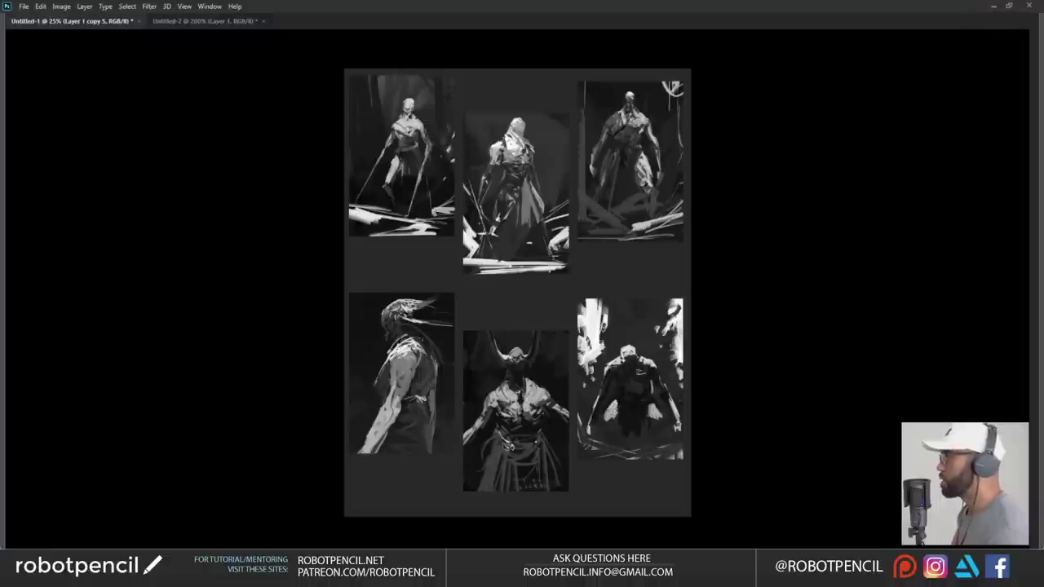
- Choose another brush preset, make a test stroke on the figure's shoulder, and adjust the brush's Shape Dynamics
{"action": "key", "text": "ctrl+plus"}
{"action": "key", "text": "ctrl+plus"}
{"action": "right_click", "coordinate": [587, 296]}
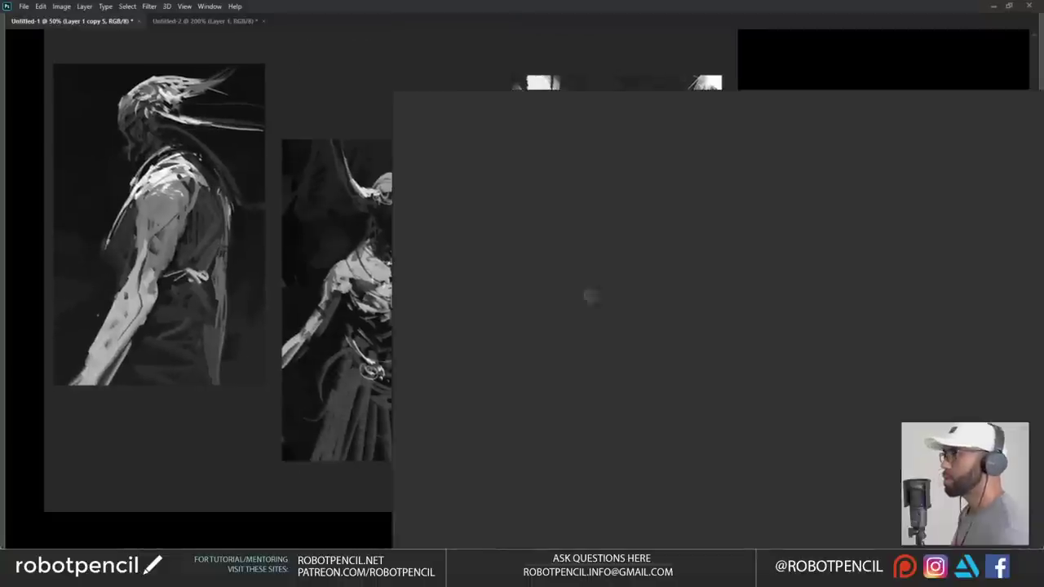
{"action": "left_click", "coordinate": [589, 444]}
{"action": "left_click", "coordinate": [301, 494]}
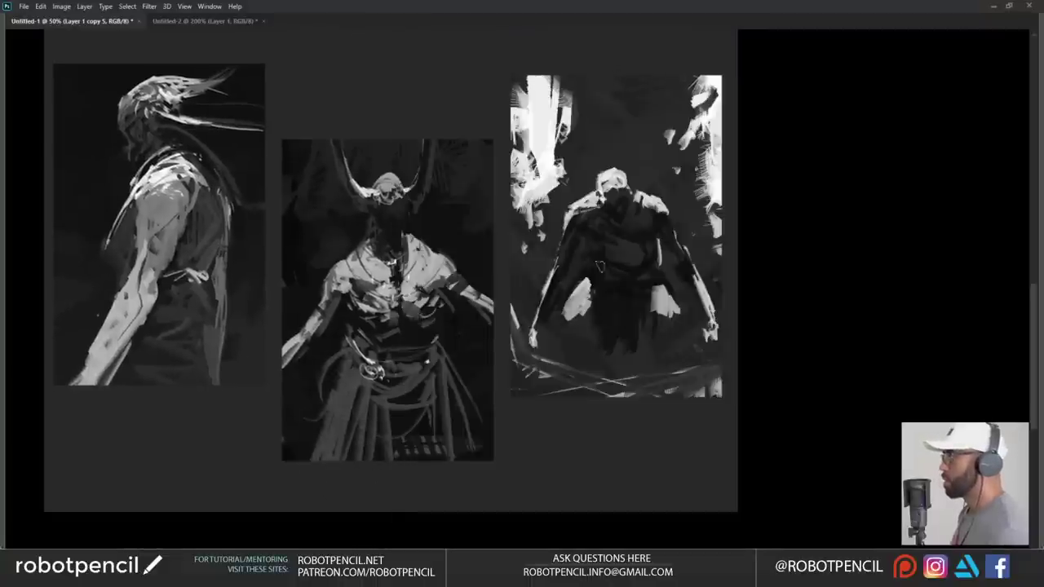
{"action": "left_click_drag", "start_coordinate": [581, 221], "coordinate": [604, 235]}
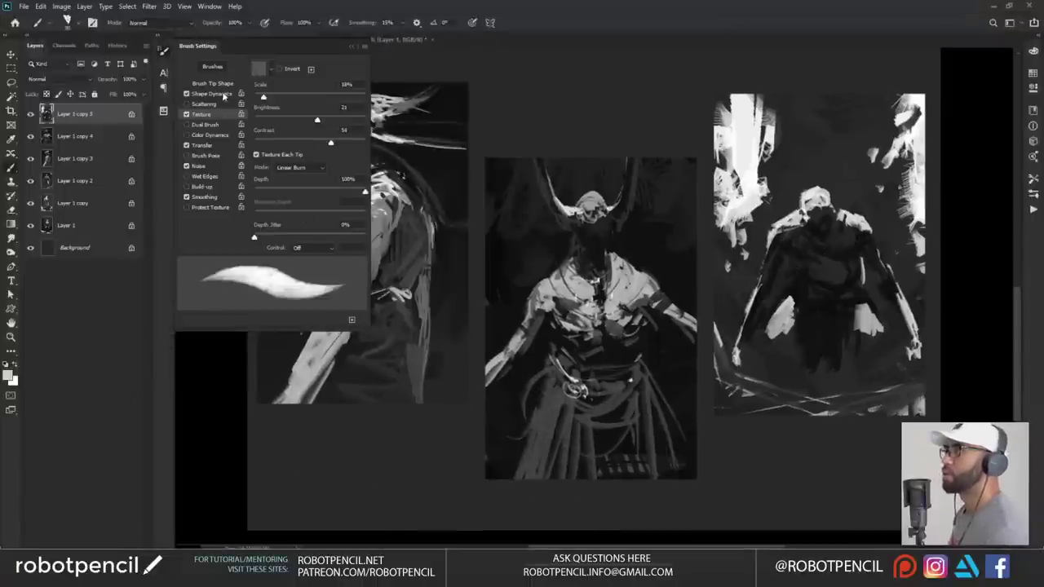
{"action": "left_click", "coordinate": [213, 93]}
{"action": "left_click_drag", "start_coordinate": [304, 115], "coordinate": [288, 112]}
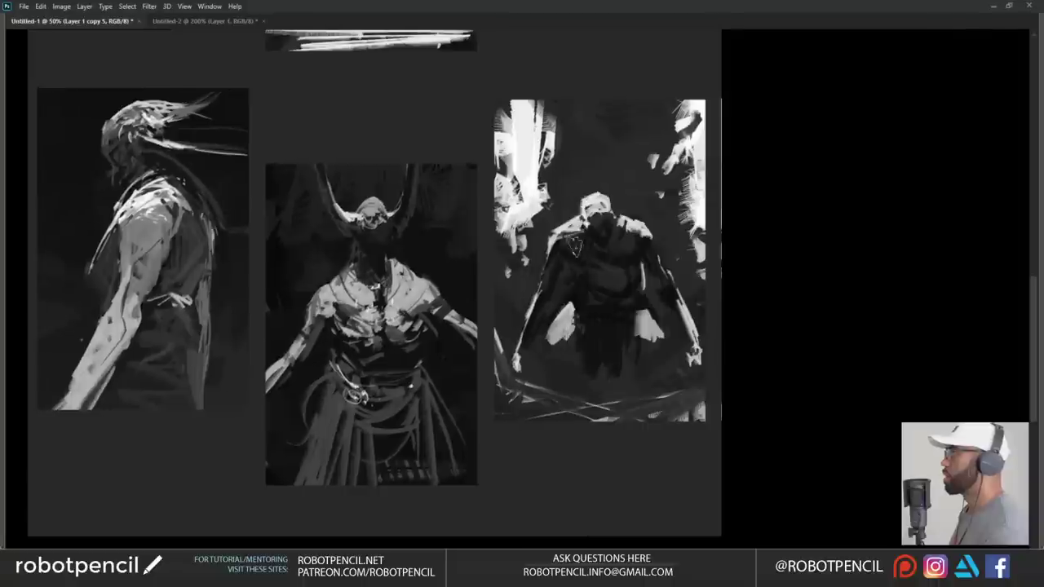
- Undo a trial shoulder stroke, and shade the hunched figure's head, upper arm, chest and waist in flat greys
{"action": "left_click_drag", "start_coordinate": [560, 239], "coordinate": [595, 271]}
{"action": "key", "text": "ctrl+z"}
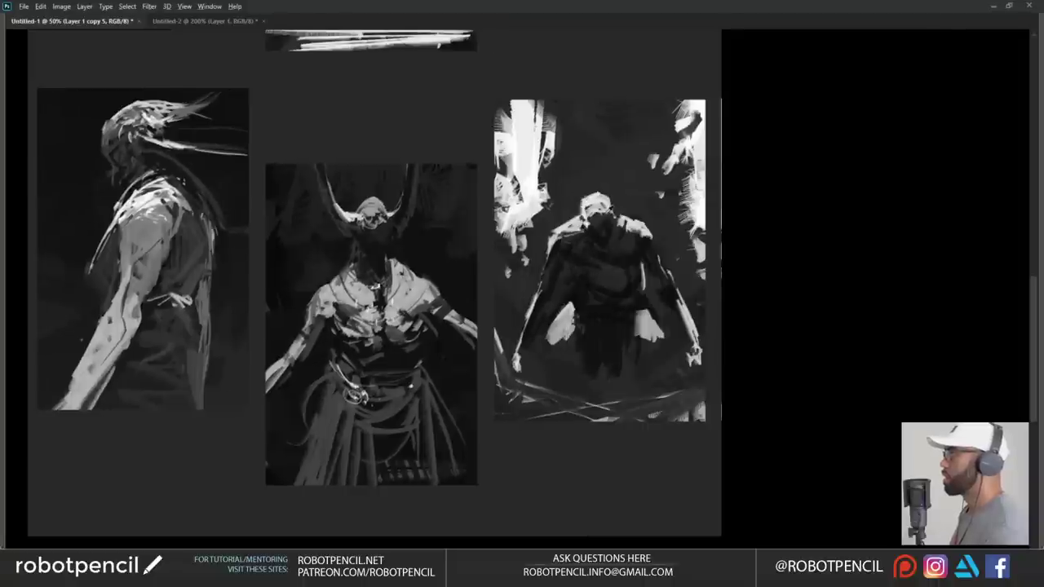
{"action": "mouse_move", "coordinate": [603, 210]}
{"action": "left_mouse_down"}
{"action": "mouse_move", "coordinate": [591, 213]}
{"action": "mouse_move", "coordinate": [610, 200]}
{"action": "mouse_move", "coordinate": [591, 224]}
{"action": "mouse_move", "coordinate": [607, 245]}
{"action": "mouse_move", "coordinate": [591, 222]}
{"action": "left_mouse_up"}
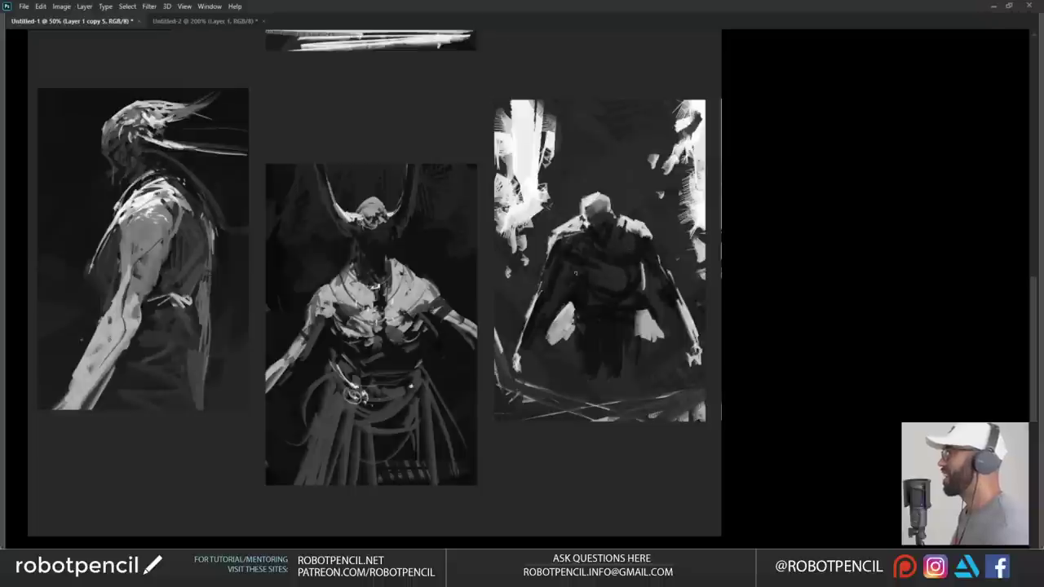
{"action": "mouse_move", "coordinate": [556, 260]}
{"action": "left_mouse_down"}
{"action": "mouse_move", "coordinate": [549, 286]}
{"action": "mouse_move", "coordinate": [559, 253]}
{"action": "mouse_move", "coordinate": [550, 282]}
{"action": "mouse_move", "coordinate": [559, 254]}
{"action": "mouse_move", "coordinate": [599, 263]}
{"action": "mouse_move", "coordinate": [586, 262]}
{"action": "mouse_move", "coordinate": [593, 278]}
{"action": "left_mouse_up"}
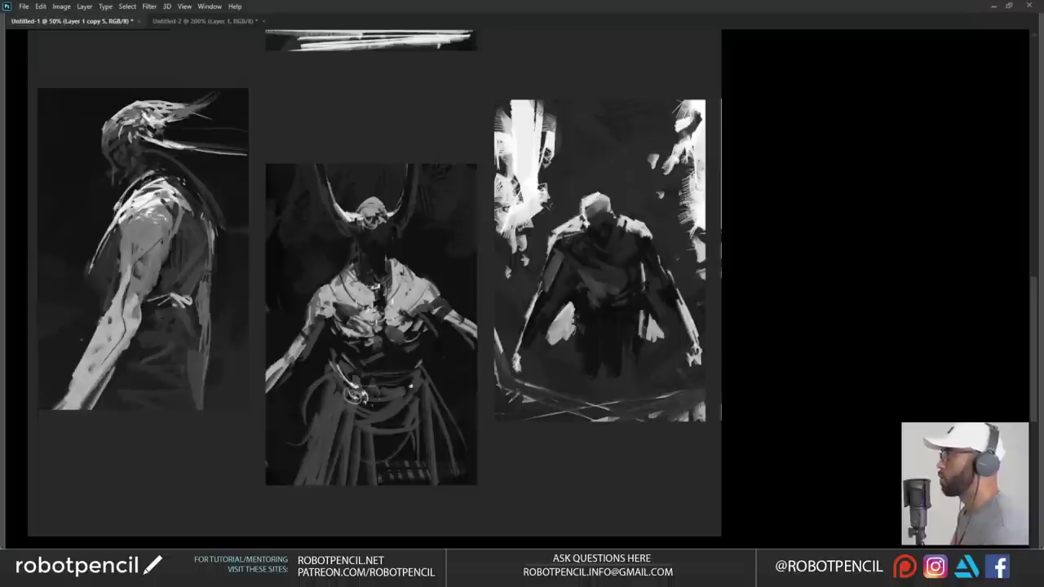
{"action": "mouse_move", "coordinate": [573, 329]}
{"action": "left_mouse_down"}
{"action": "mouse_move", "coordinate": [553, 309]}
{"action": "mouse_move", "coordinate": [576, 301]}
{"action": "mouse_move", "coordinate": [546, 335]}
{"action": "mouse_move", "coordinate": [577, 347]}
{"action": "mouse_move", "coordinate": [585, 363]}
{"action": "mouse_move", "coordinate": [580, 347]}
{"action": "left_mouse_up"}
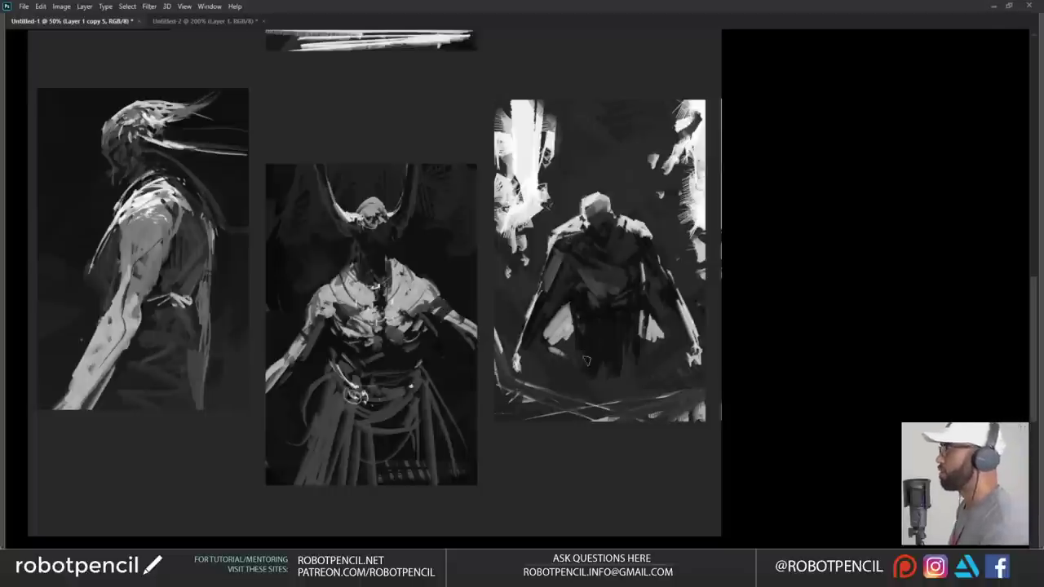
{"action": "left_click_drag", "start_coordinate": [585, 316], "coordinate": [584, 363]}
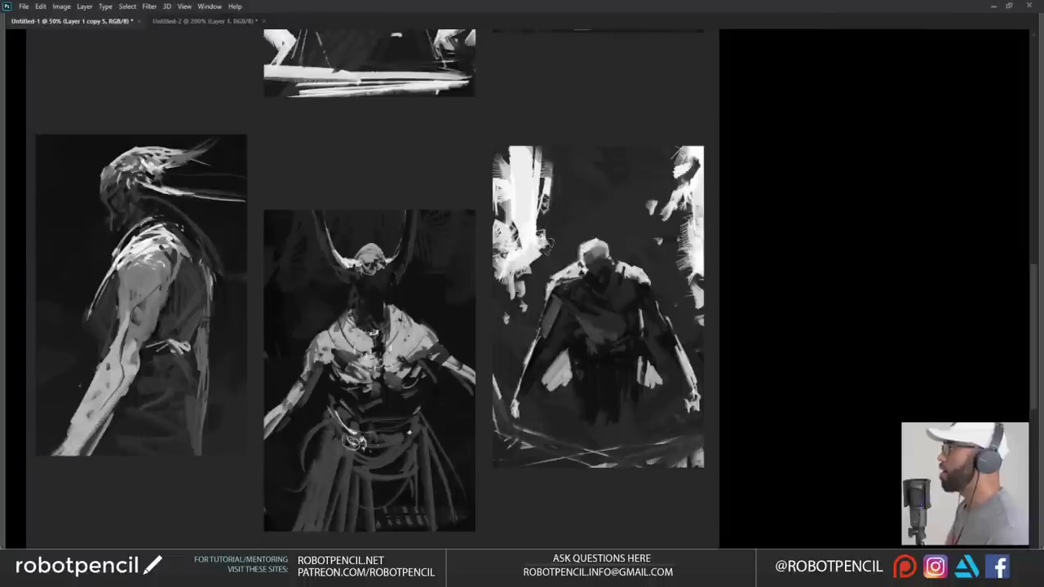
- Paint dark branch-like strokes over both light patches and darken their lower parts into the background
{"action": "mouse_move", "coordinate": [515, 147]}
{"action": "left_mouse_down"}
{"action": "mouse_move", "coordinate": [552, 203]}
{"action": "mouse_move", "coordinate": [492, 187]}
{"action": "mouse_move", "coordinate": [518, 206]}
{"action": "mouse_move", "coordinate": [503, 228]}
{"action": "left_mouse_up"}
{"action": "key", "text": "ctrl+z"}
{"action": "mouse_move", "coordinate": [673, 188]}
{"action": "left_mouse_down"}
{"action": "mouse_move", "coordinate": [708, 168]}
{"action": "mouse_move", "coordinate": [705, 146]}
{"action": "mouse_move", "coordinate": [671, 165]}
{"action": "mouse_move", "coordinate": [696, 206]}
{"action": "mouse_move", "coordinate": [704, 195]}
{"action": "left_mouse_up"}
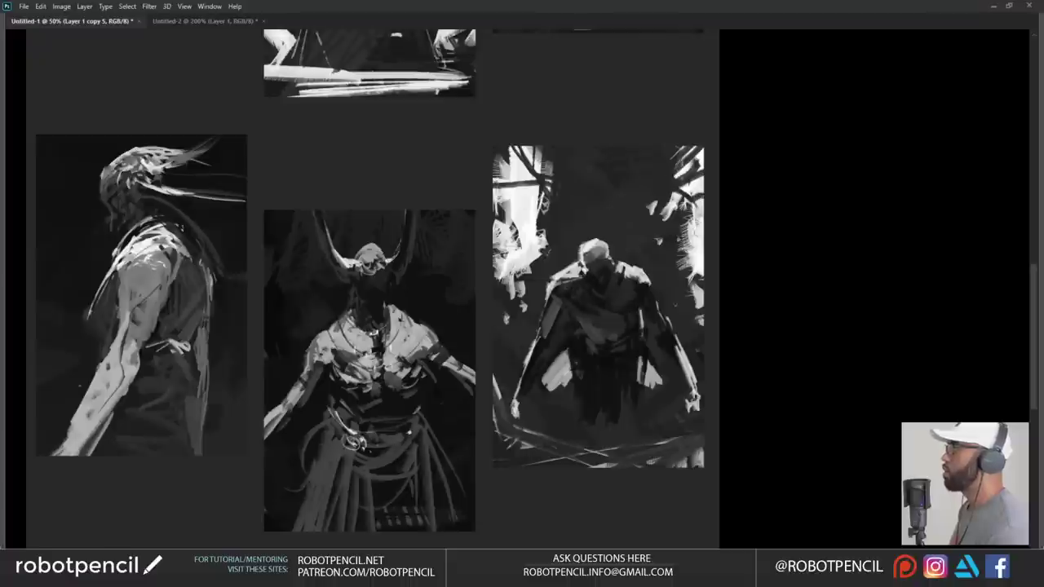
{"action": "left_click_drag", "start_coordinate": [494, 185], "coordinate": [517, 210]}
{"action": "mouse_move", "coordinate": [517, 211]}
{"action": "left_mouse_down"}
{"action": "mouse_move", "coordinate": [551, 203]}
{"action": "mouse_move", "coordinate": [555, 224]}
{"action": "mouse_move", "coordinate": [519, 188]}
{"action": "left_mouse_up"}
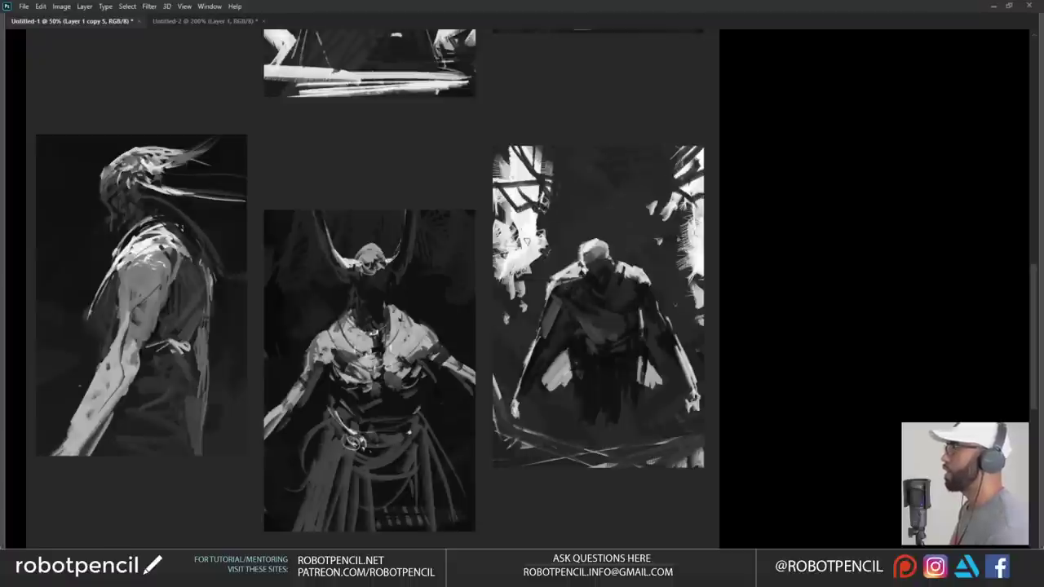
{"action": "mouse_move", "coordinate": [534, 240]}
{"action": "left_mouse_down"}
{"action": "mouse_move", "coordinate": [507, 247]}
{"action": "mouse_move", "coordinate": [504, 238]}
{"action": "mouse_move", "coordinate": [542, 251]}
{"action": "mouse_move", "coordinate": [524, 265]}
{"action": "mouse_move", "coordinate": [500, 248]}
{"action": "left_mouse_up"}
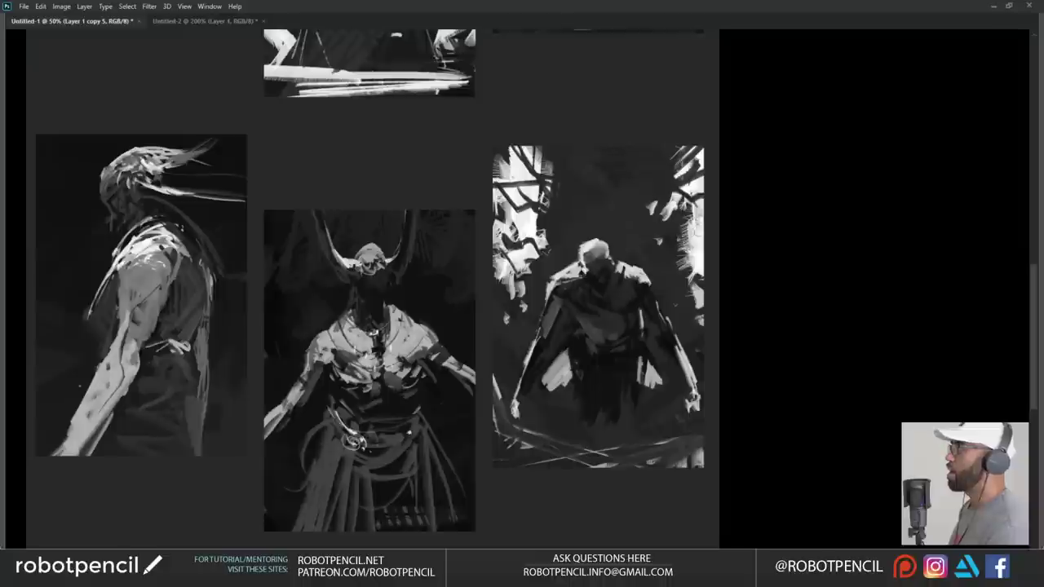
{"action": "left_click_drag", "start_coordinate": [680, 244], "coordinate": [693, 233]}
{"action": "mouse_move", "coordinate": [538, 254]}
{"action": "left_mouse_down"}
{"action": "mouse_move", "coordinate": [506, 281]}
{"action": "mouse_move", "coordinate": [523, 244]}
{"action": "left_mouse_up"}
{"action": "mouse_move", "coordinate": [699, 314]}
{"action": "left_mouse_down"}
{"action": "mouse_move", "coordinate": [690, 240]}
{"action": "mouse_move", "coordinate": [682, 273]}
{"action": "left_mouse_up"}
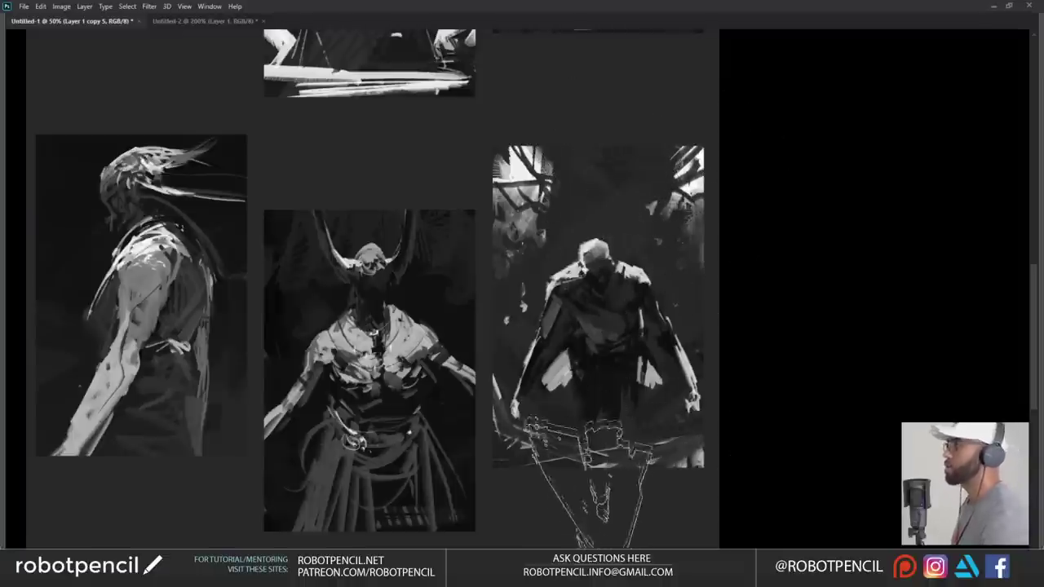
- Reduce the brush size and refine the light shapes on both sides of the figure's waist
{"action": "key", "text": "bracketleft"}
{"action": "key", "text": "bracketleft"}
{"action": "key", "text": "bracketleft"}
{"action": "key", "text": "bracketleft"}
{"action": "key", "text": "bracketleft"}
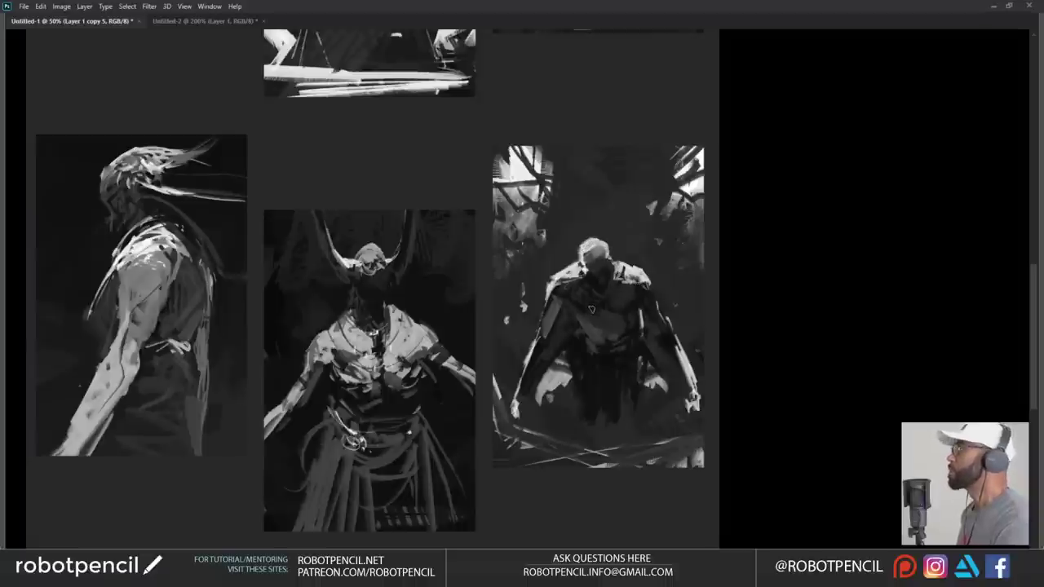
- Paint bright strokes along the painting's lower edge and darken parts of the hunched figure's arms and right-hand forearm
{"action": "scroll", "coordinate": [627, 339], "scroll_direction": "down", "scroll_amount": 3}
{"action": "scroll", "coordinate": [626, 358], "scroll_direction": "up", "scroll_amount": 1}
{"action": "scroll", "coordinate": [628, 357], "scroll_direction": "up", "scroll_amount": 1}
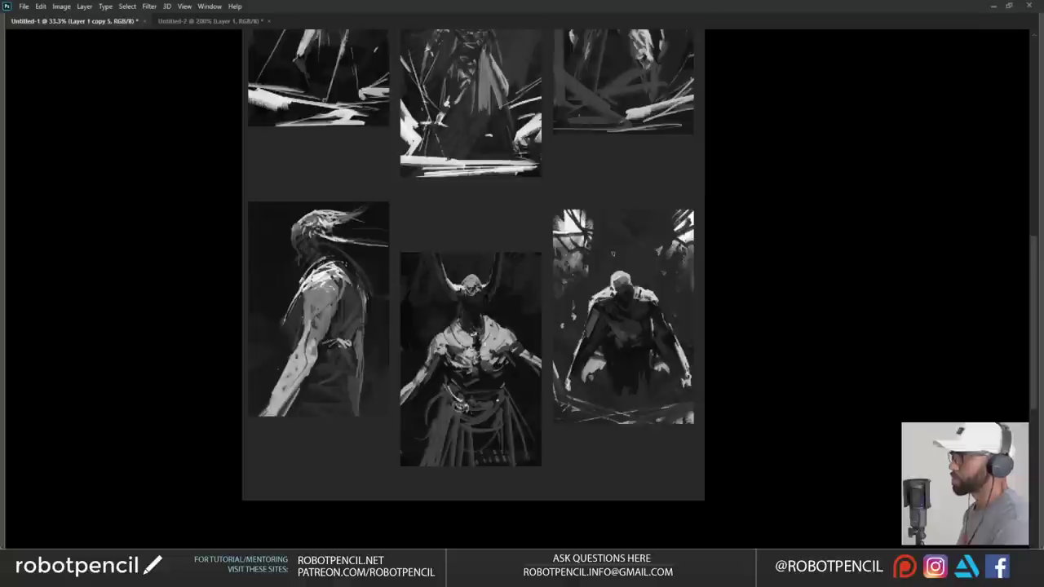
{"action": "left_click_drag", "start_coordinate": [626, 281], "coordinate": [629, 322]}
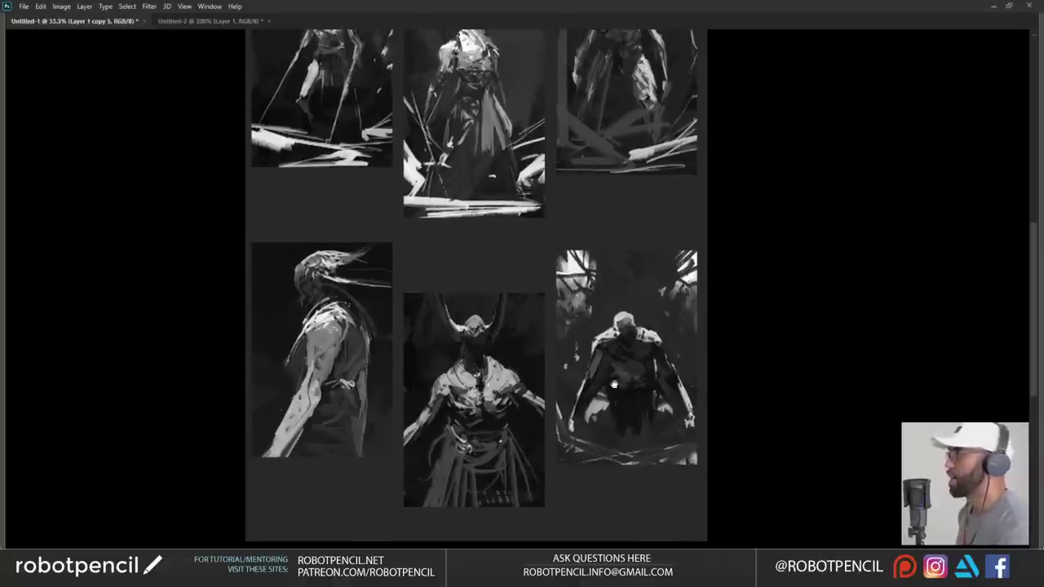
{"action": "scroll", "coordinate": [616, 384], "scroll_direction": "down", "scroll_amount": 1}
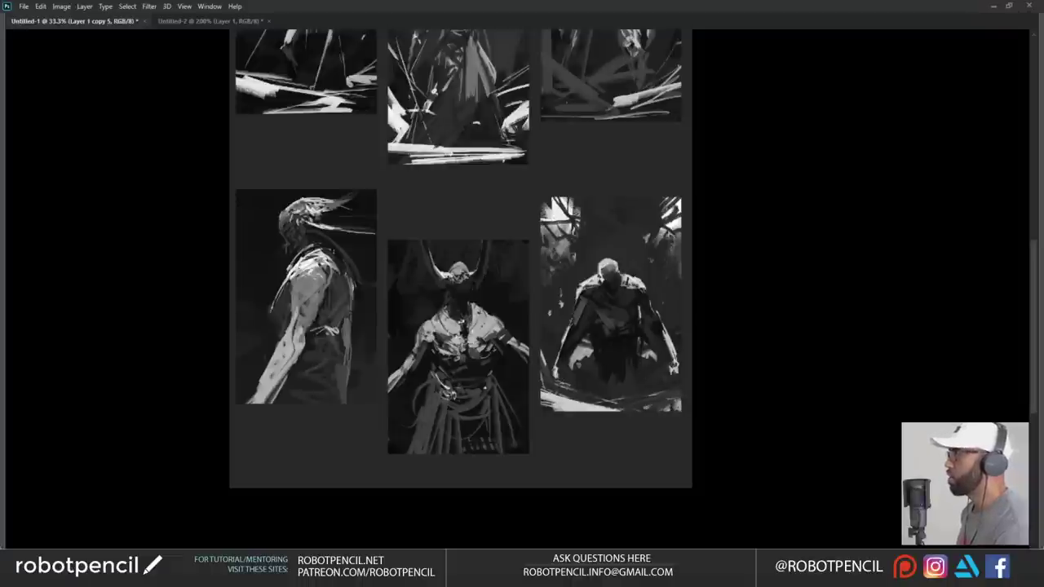
{"action": "left_click_drag", "start_coordinate": [667, 337], "coordinate": [671, 377]}
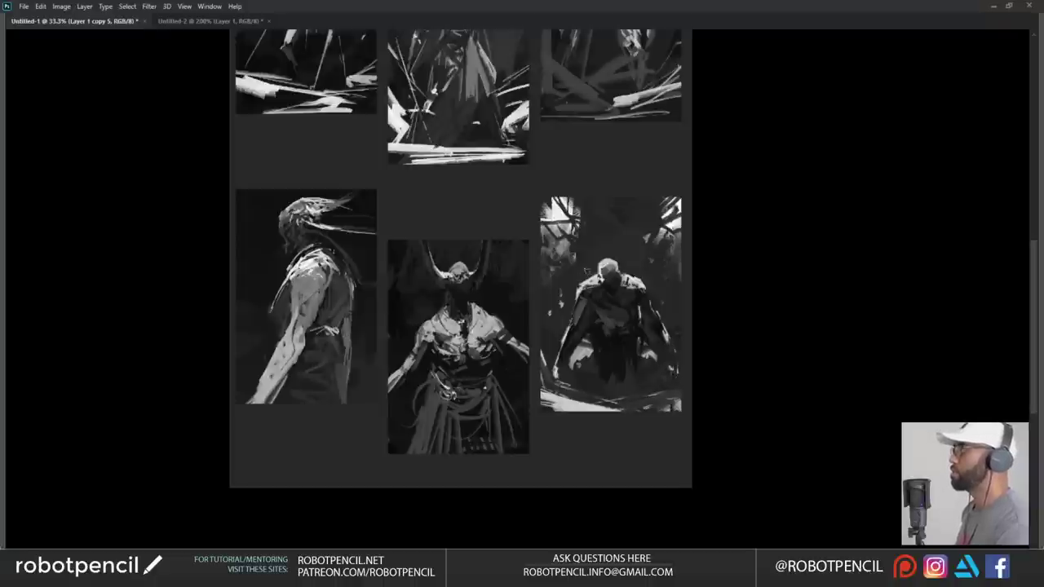
{"action": "left_click_drag", "start_coordinate": [590, 288], "coordinate": [569, 333]}
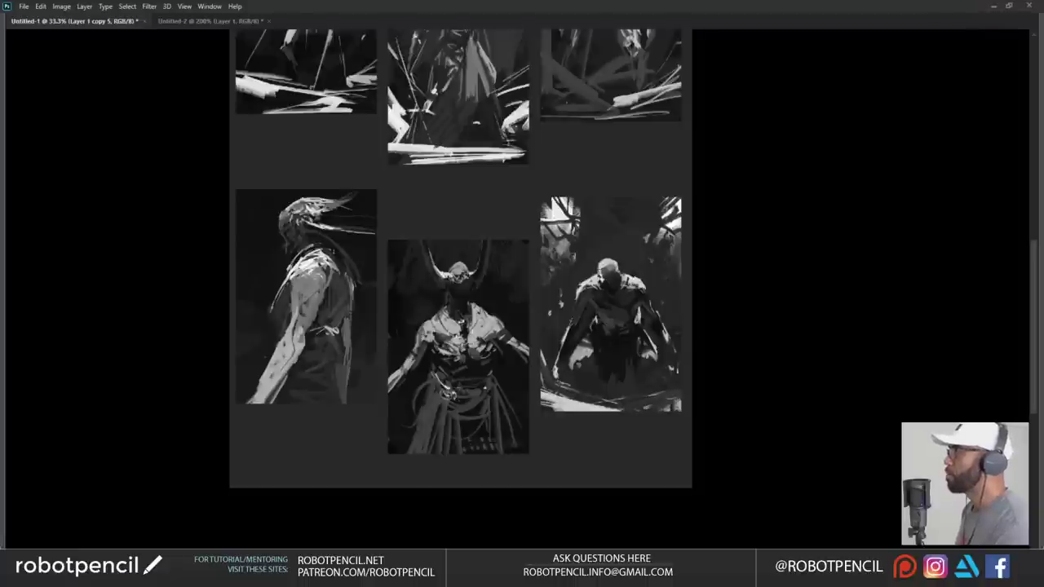
- Paint two tall thin horns from the head to the painting's upper edge, and add thin spiky lines around the shoulders and lower corners
{"action": "left_click_drag", "start_coordinate": [599, 271], "coordinate": [582, 197]}
{"action": "mouse_move", "coordinate": [583, 198]}
{"action": "left_mouse_down"}
{"action": "mouse_move", "coordinate": [598, 273]}
{"action": "mouse_move", "coordinate": [614, 267]}
{"action": "mouse_move", "coordinate": [618, 197]}
{"action": "mouse_move", "coordinate": [616, 269]}
{"action": "left_mouse_up"}
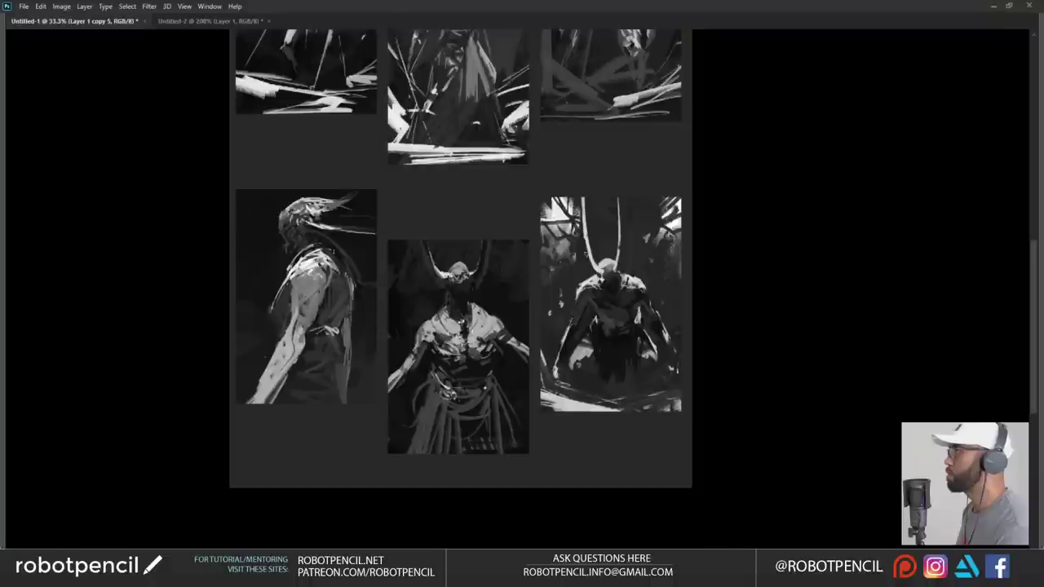
{"action": "left_click_drag", "start_coordinate": [582, 199], "coordinate": [587, 246]}
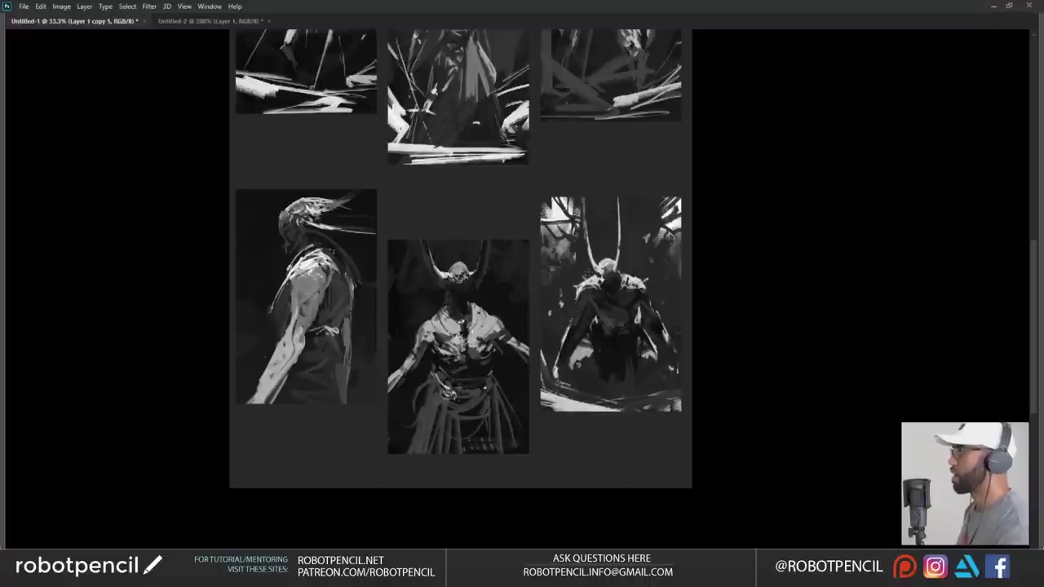
{"action": "left_click_drag", "start_coordinate": [583, 275], "coordinate": [570, 253]}
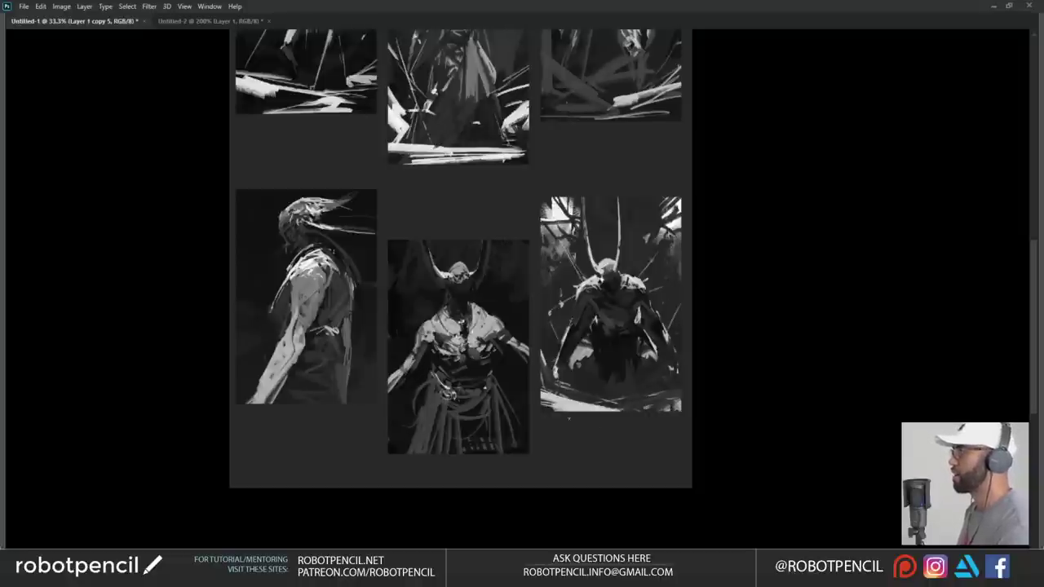
{"action": "left_click_drag", "start_coordinate": [542, 320], "coordinate": [560, 408]}
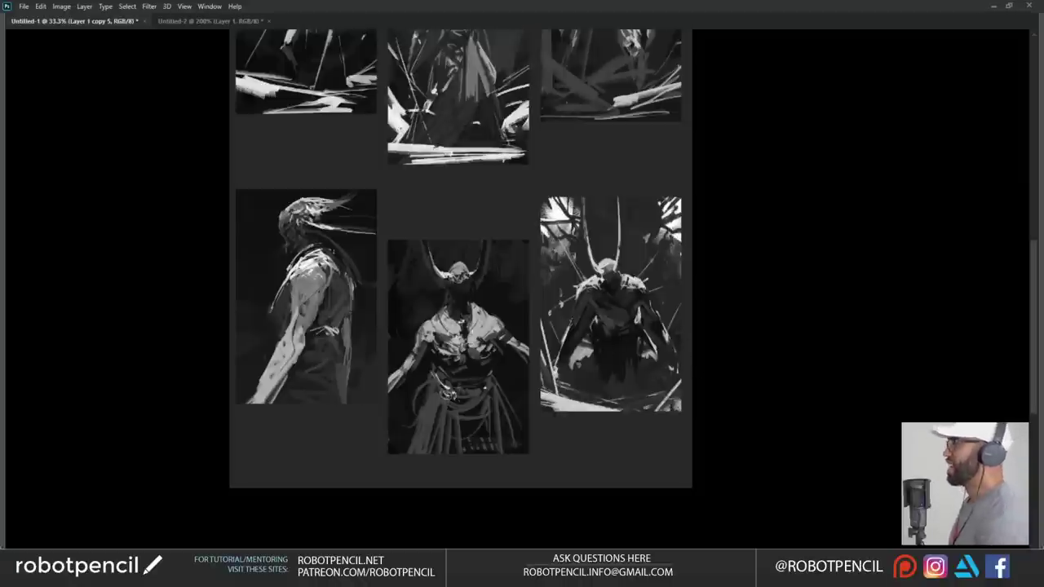
- Darken the light patches beside the hunched figure's waist and tone down the ground strokes below in the second-row third painting
{"action": "mouse_move", "coordinate": [576, 367]}
{"action": "left_mouse_down"}
{"action": "mouse_move", "coordinate": [583, 347]}
{"action": "mouse_move", "coordinate": [569, 371]}
{"action": "left_mouse_up"}
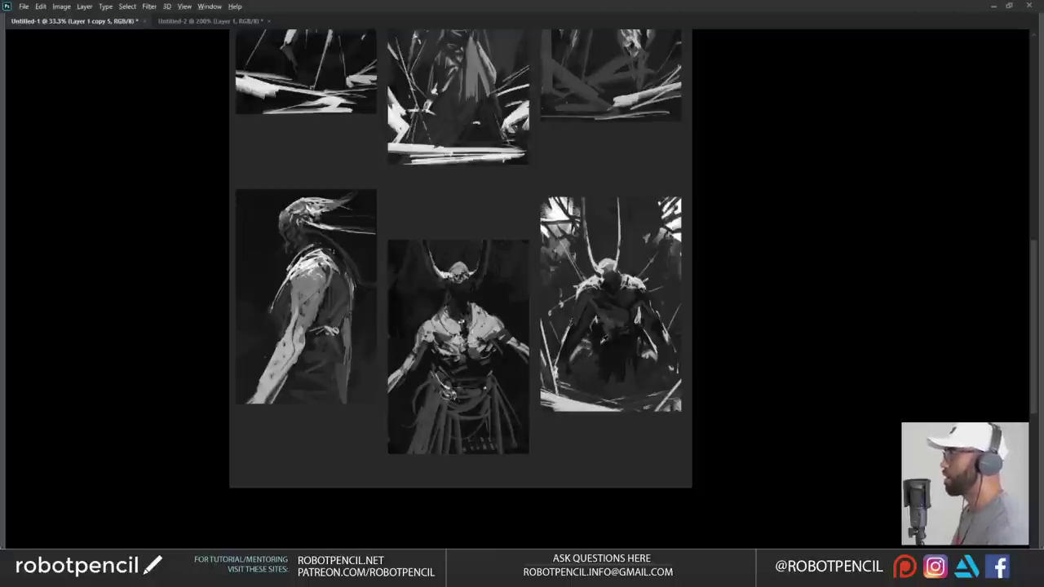
{"action": "mouse_move", "coordinate": [578, 385]}
{"action": "left_mouse_down"}
{"action": "mouse_move", "coordinate": [559, 377]}
{"action": "mouse_move", "coordinate": [604, 393]}
{"action": "left_mouse_up"}
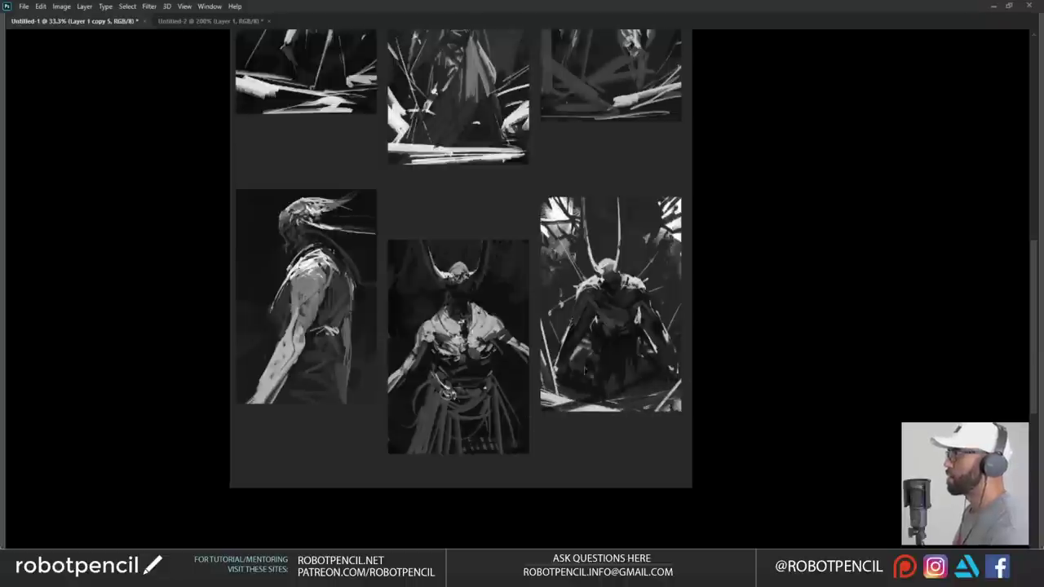
{"action": "left_click_drag", "start_coordinate": [602, 398], "coordinate": [541, 411]}
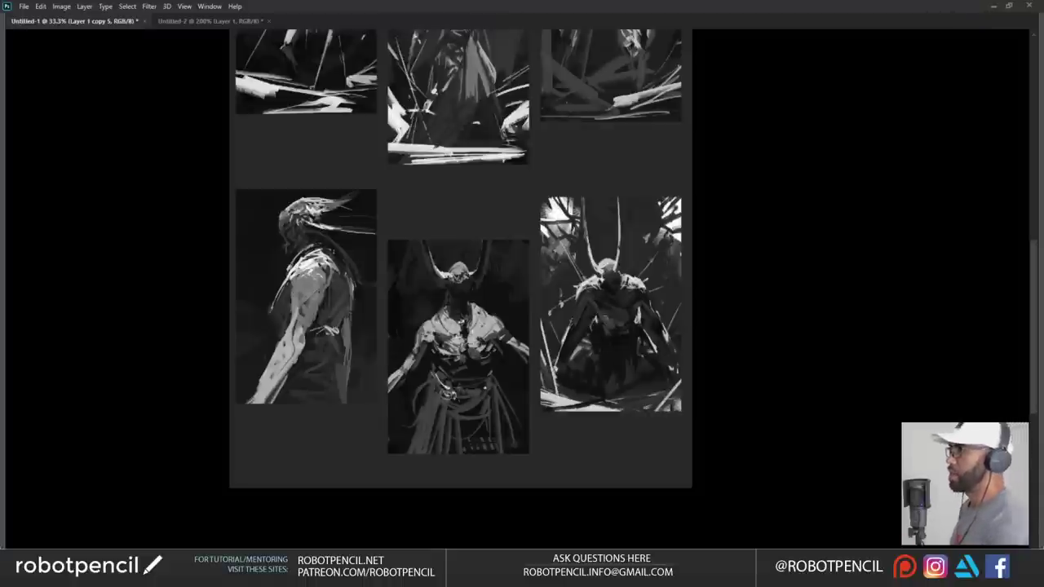
{"action": "mouse_move", "coordinate": [613, 267]}
{"action": "left_mouse_down"}
{"action": "mouse_move", "coordinate": [629, 273]}
{"action": "mouse_move", "coordinate": [620, 299]}
{"action": "mouse_move", "coordinate": [639, 228]}
{"action": "left_mouse_up"}
- Merge all six painting layers above the background into a single layer and hide the brush settings
{"action": "key", "text": "Tab"}
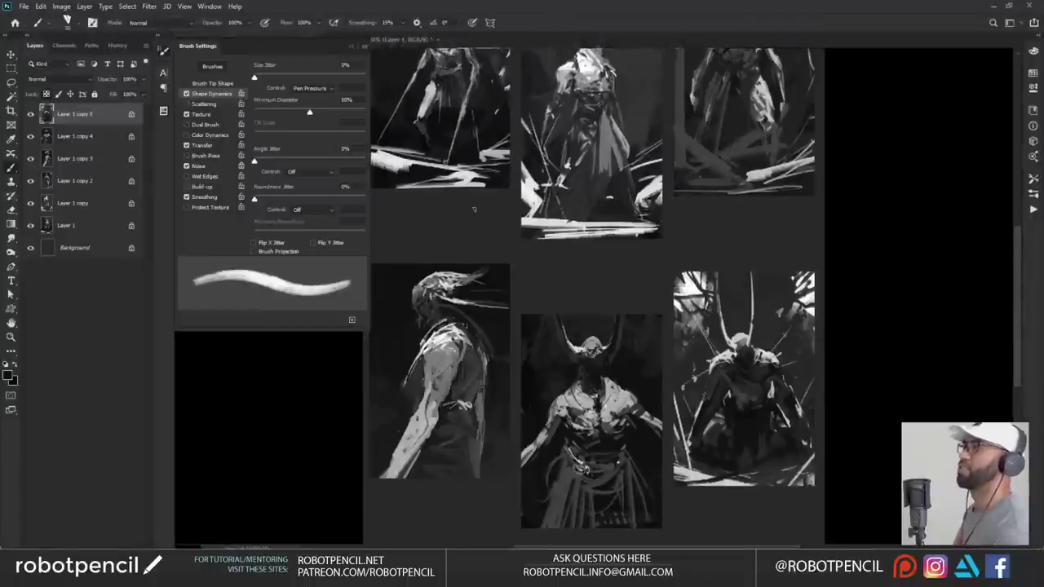
{"action": "left_click", "coordinate": [100, 232], "text": "shift"}
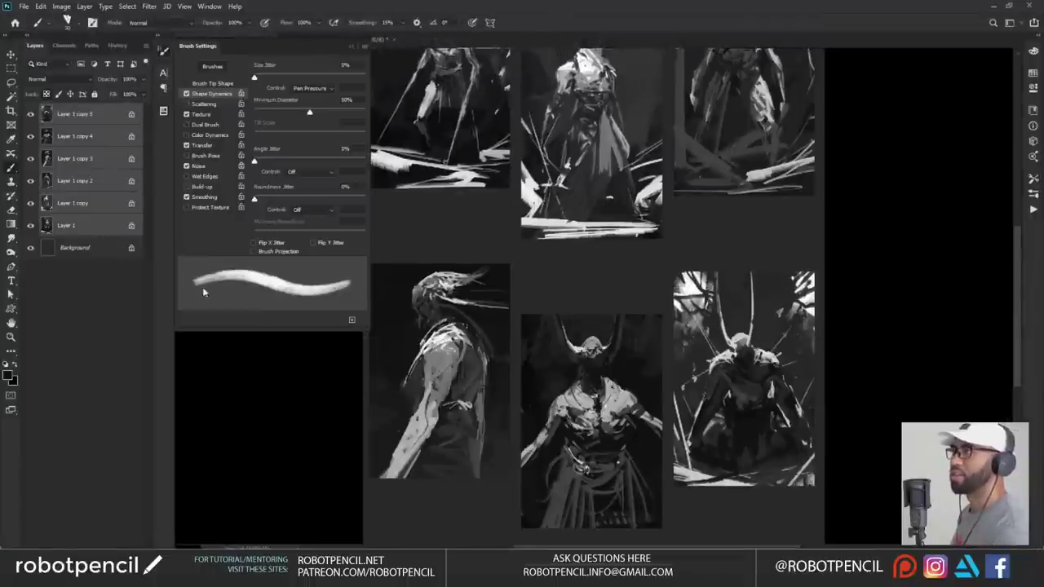
{"action": "key", "text": "ctrl+e"}
{"action": "key", "text": "Tab"}
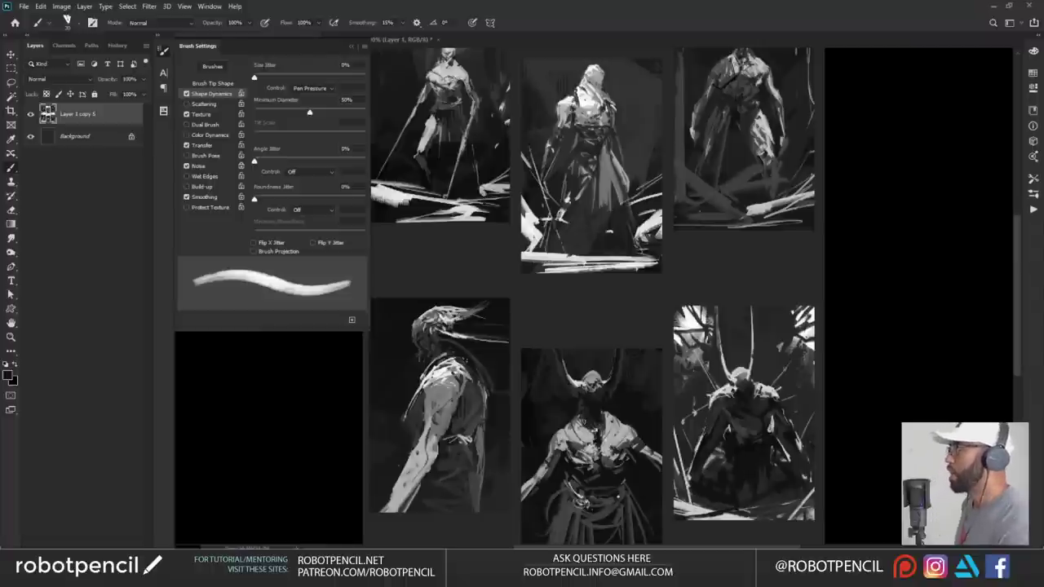
{"action": "left_click", "coordinate": [163, 52]}
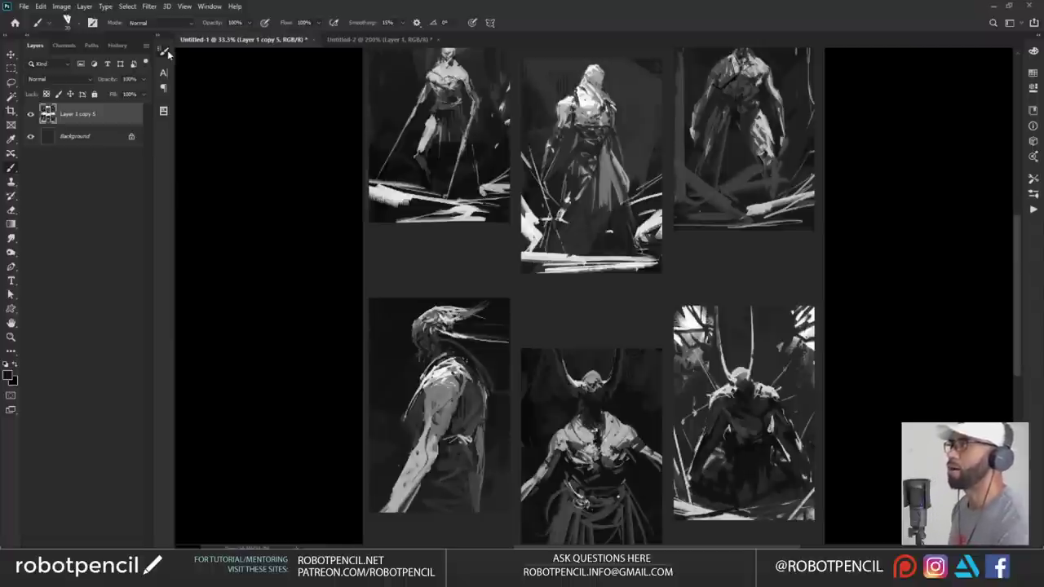
- Lock the merged layer's transparent pixels and set the brush to Color Dodge mode with white as the foreground colour
{"action": "left_click_drag", "start_coordinate": [609, 49], "coordinate": [569, 72]}
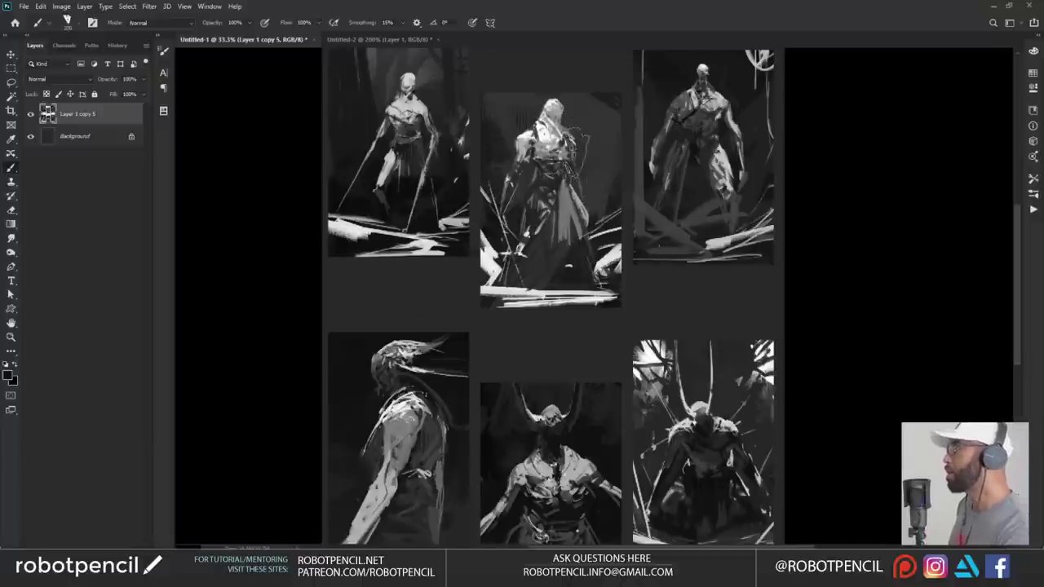
{"action": "left_click_drag", "start_coordinate": [550, 184], "coordinate": [545, 214]}
{"action": "key", "text": "bracketright"}
{"action": "key", "text": "bracketright"}
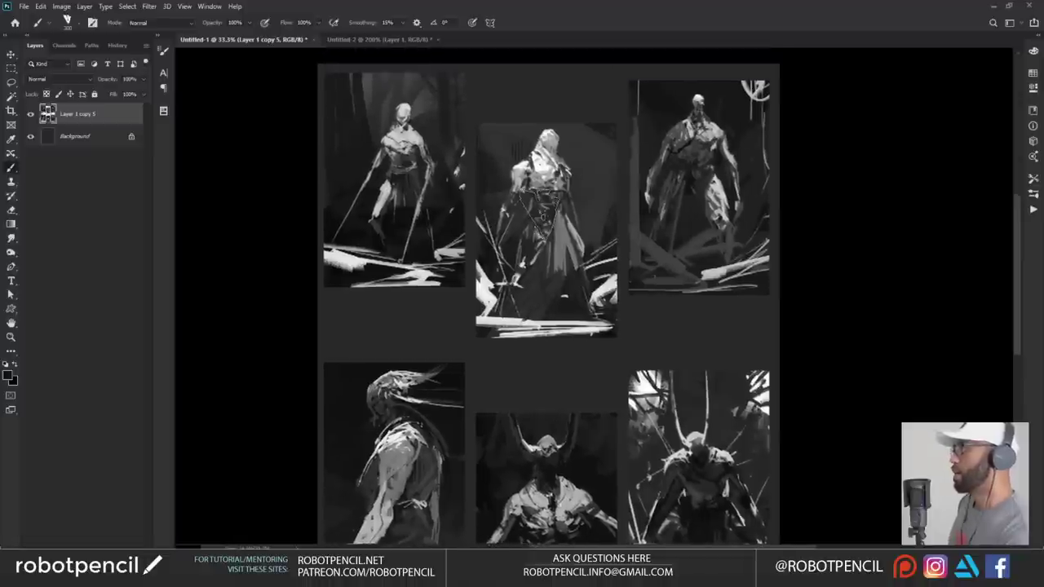
{"action": "left_click_drag", "start_coordinate": [544, 135], "coordinate": [534, 106]}
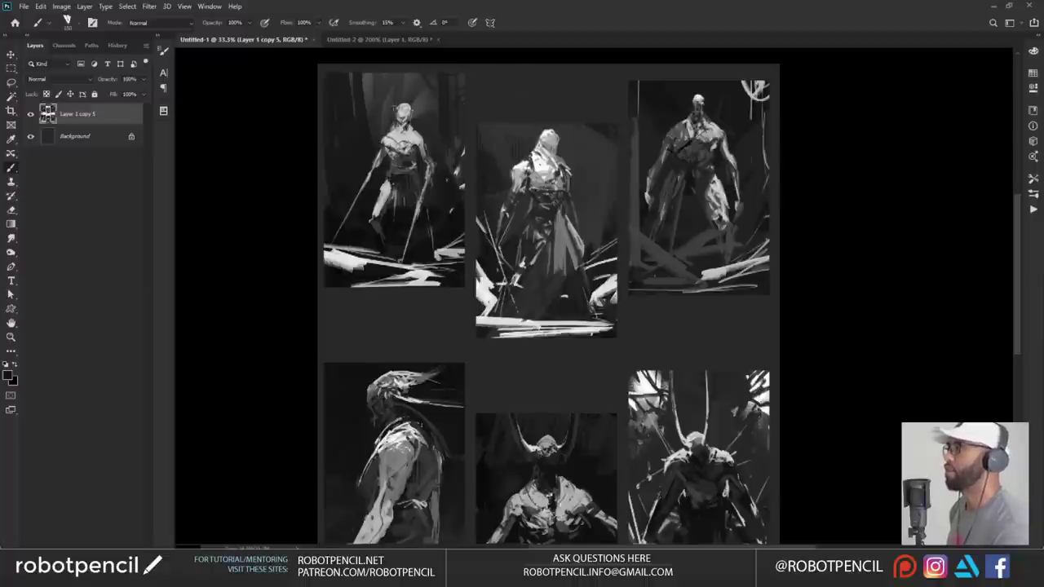
{"action": "key", "text": "slash"}
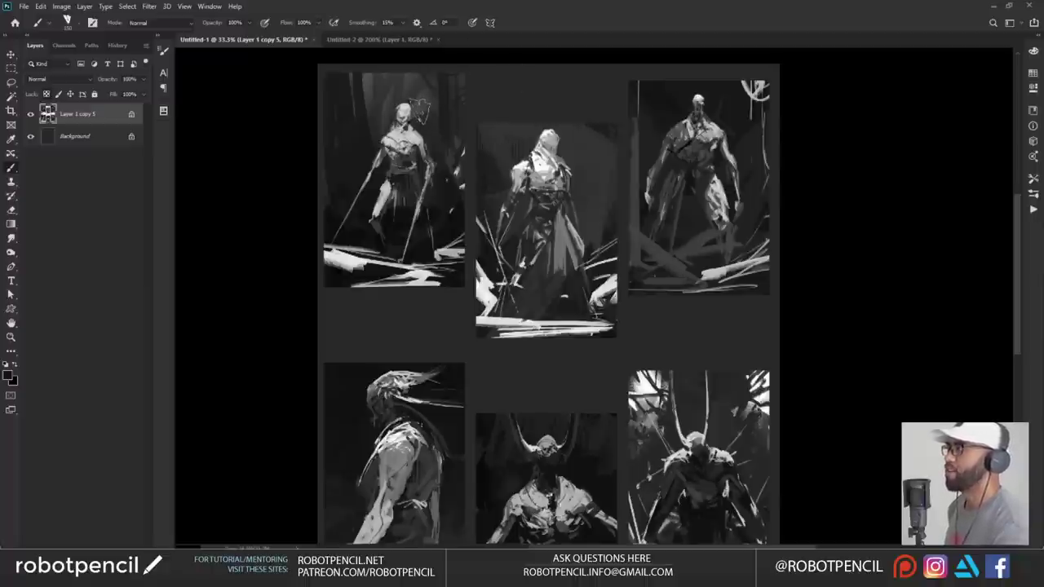
{"action": "key", "text": "alt+shift+d"}
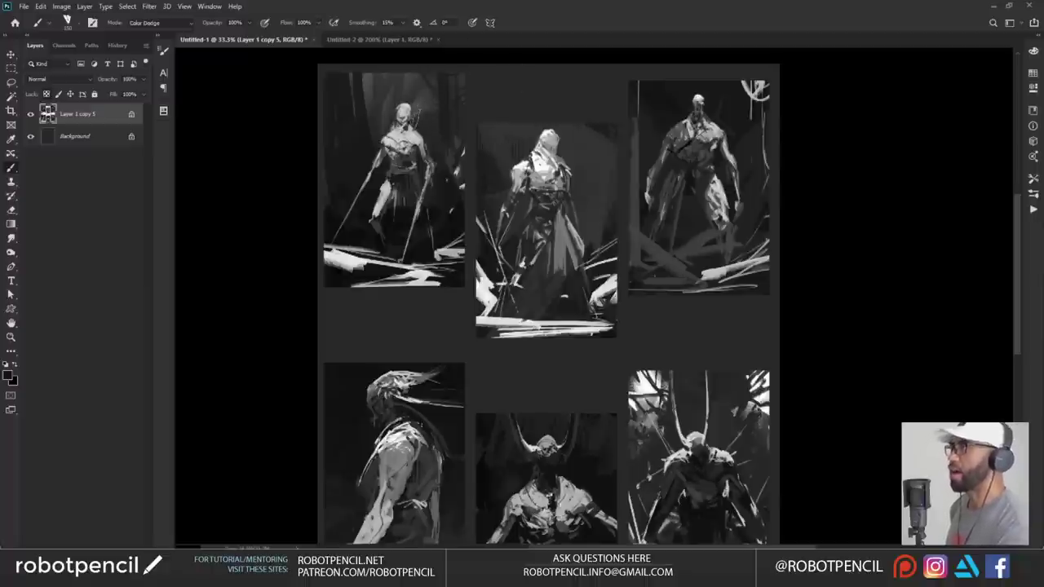
{"action": "key", "text": "x"}
- Brighten the head in the first-row first painting, and dodge the third figure's collar with brush opacity at 20%
{"action": "left_click_drag", "start_coordinate": [402, 105], "coordinate": [402, 119]}
{"action": "key", "text": "2"}
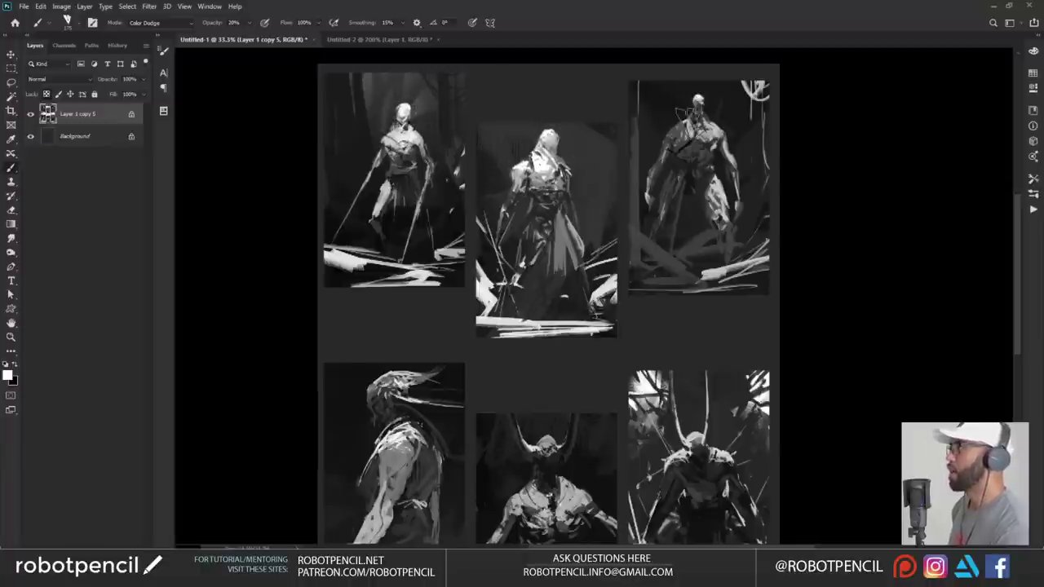
{"action": "left_click_drag", "start_coordinate": [691, 121], "coordinate": [688, 135]}
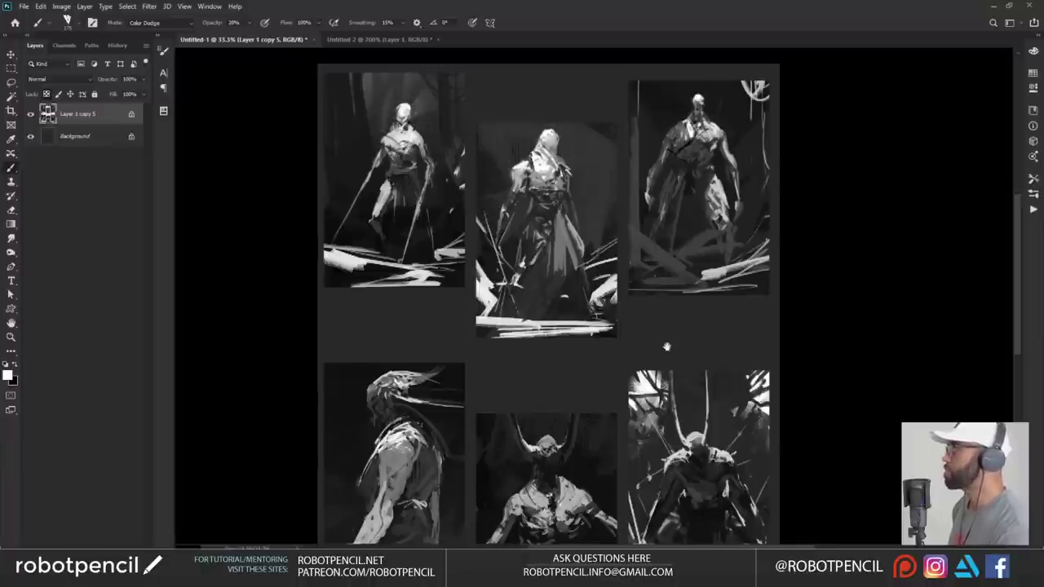
- Enlarge the brush and dodge highlights onto the second-row first figure's upper body and the second figure's horned head
{"action": "left_click_drag", "start_coordinate": [667, 347], "coordinate": [660, 188]}
{"action": "key", "text": "bracketright"}
{"action": "key", "text": "bracketright"}
{"action": "left_click_drag", "start_coordinate": [364, 232], "coordinate": [418, 220]}
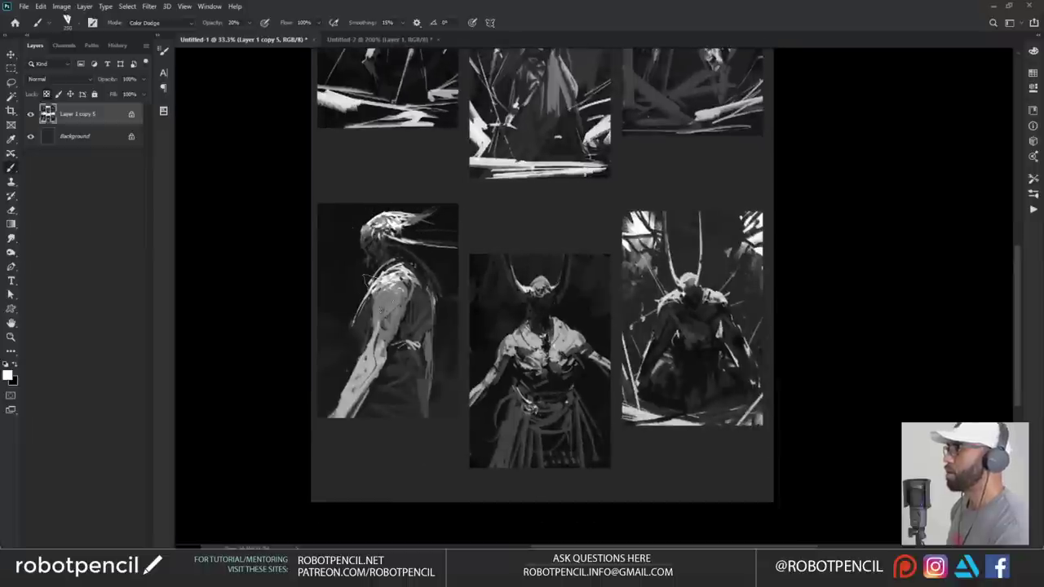
{"action": "mouse_move", "coordinate": [549, 277]}
{"action": "left_mouse_down"}
{"action": "mouse_move", "coordinate": [525, 296]}
{"action": "mouse_move", "coordinate": [539, 277]}
{"action": "left_mouse_up"}
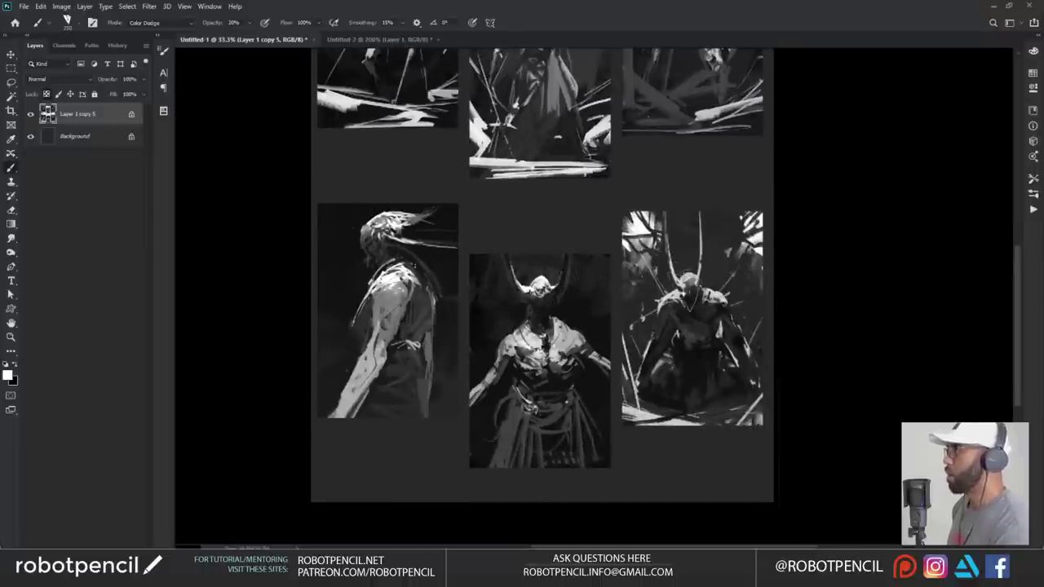
- Dodge the light ground strokes along the lower edges of the first-row first and second paintings
{"action": "left_click_drag", "start_coordinate": [591, 202], "coordinate": [600, 284]}
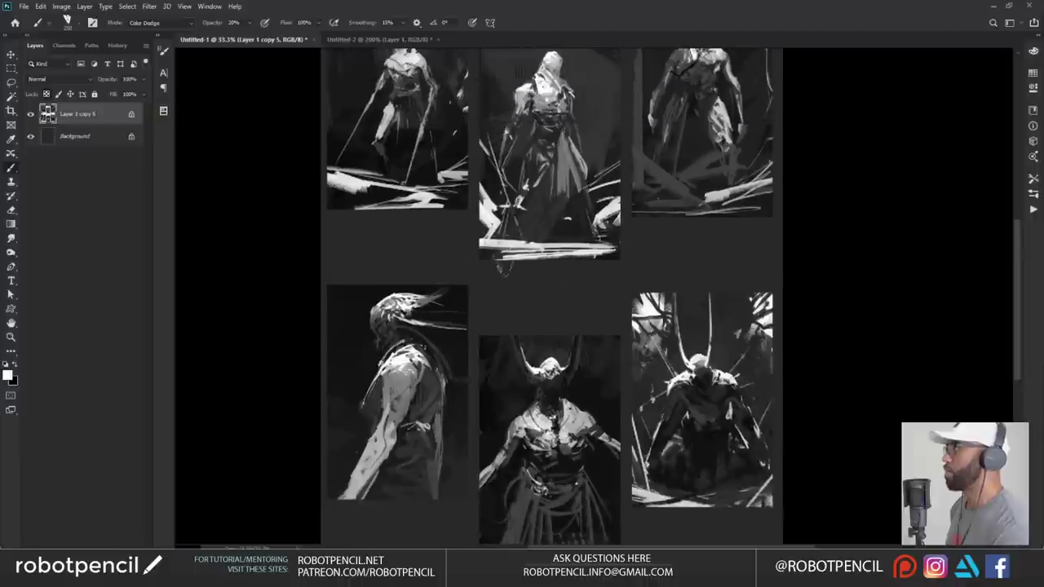
{"action": "left_click_drag", "start_coordinate": [501, 254], "coordinate": [593, 274]}
{"action": "left_click_drag", "start_coordinate": [472, 236], "coordinate": [675, 244]}
{"action": "left_click_drag", "start_coordinate": [493, 209], "coordinate": [539, 292]}
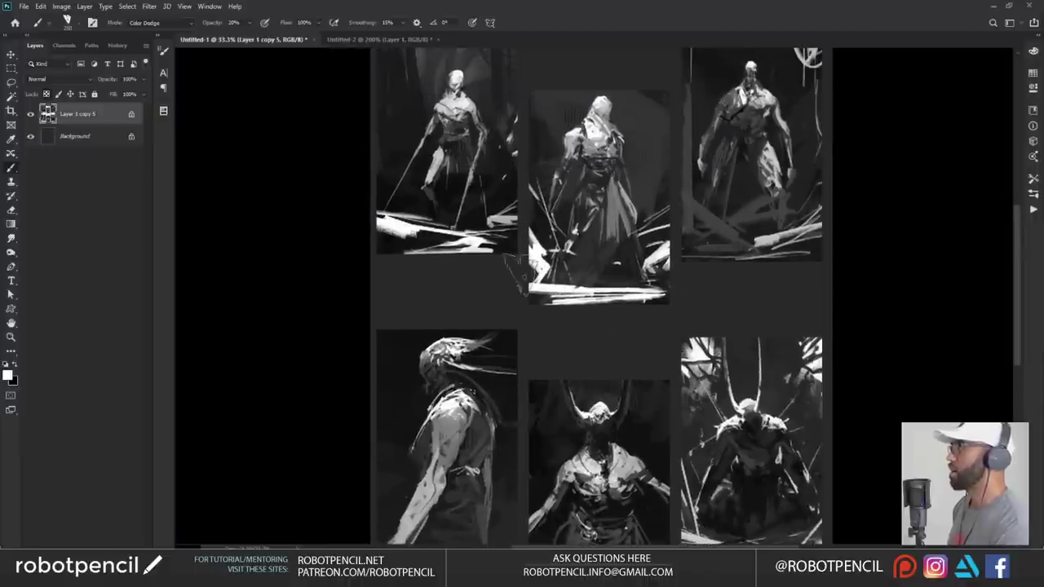
- Increase the brush size to 600 and dodge a soft glow across the lower half of the first-row second painting, undoing the last stroke
{"action": "left_click_drag", "start_coordinate": [756, 299], "coordinate": [719, 349]}
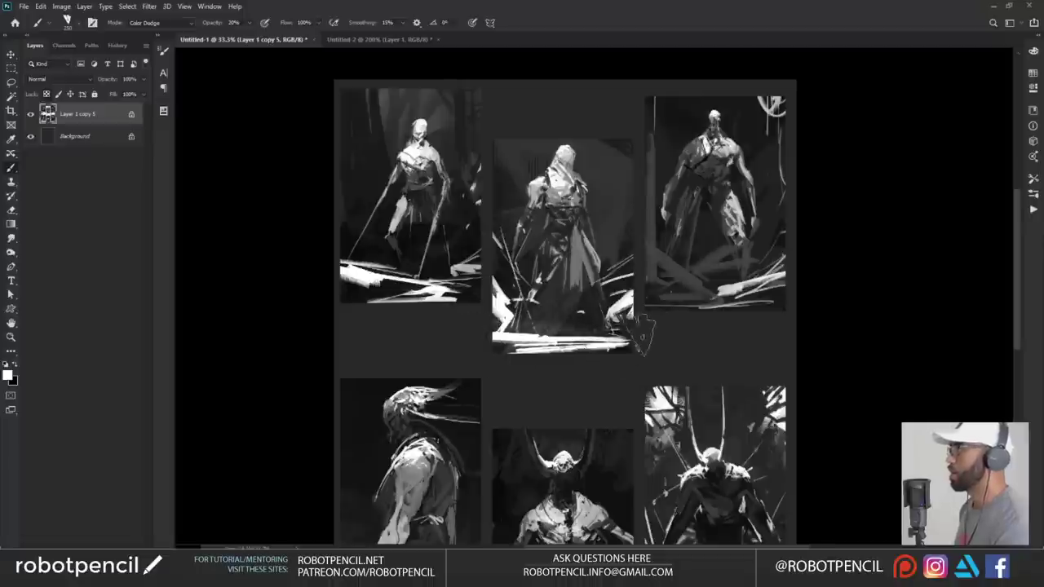
{"action": "key", "text": "bracketright"}
{"action": "key", "text": "bracketright"}
{"action": "key", "text": "bracketright"}
{"action": "key", "text": "bracketright"}
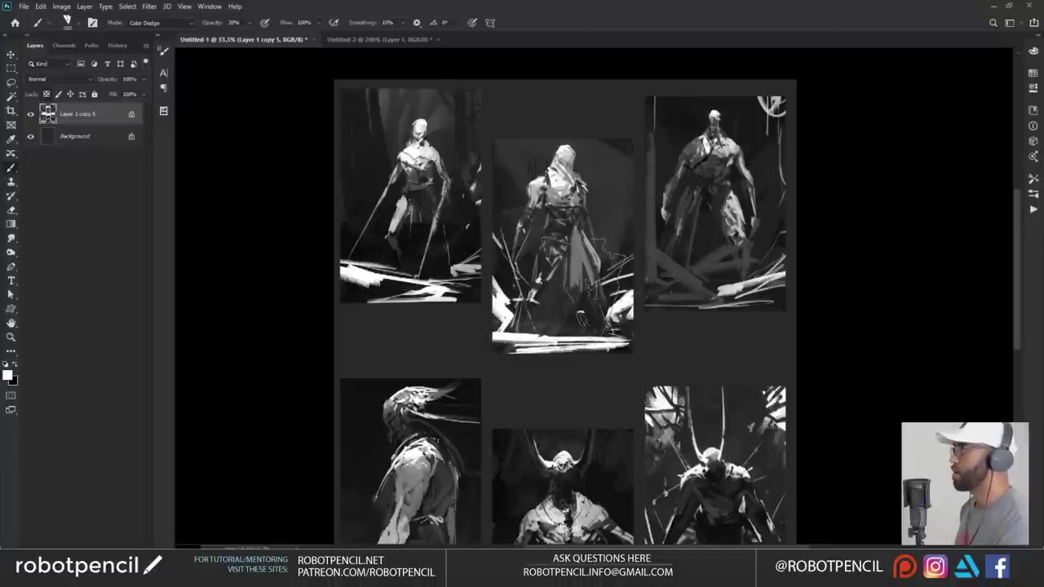
{"action": "left_click_drag", "start_coordinate": [598, 286], "coordinate": [670, 271]}
{"action": "left_click_drag", "start_coordinate": [461, 296], "coordinate": [693, 297]}
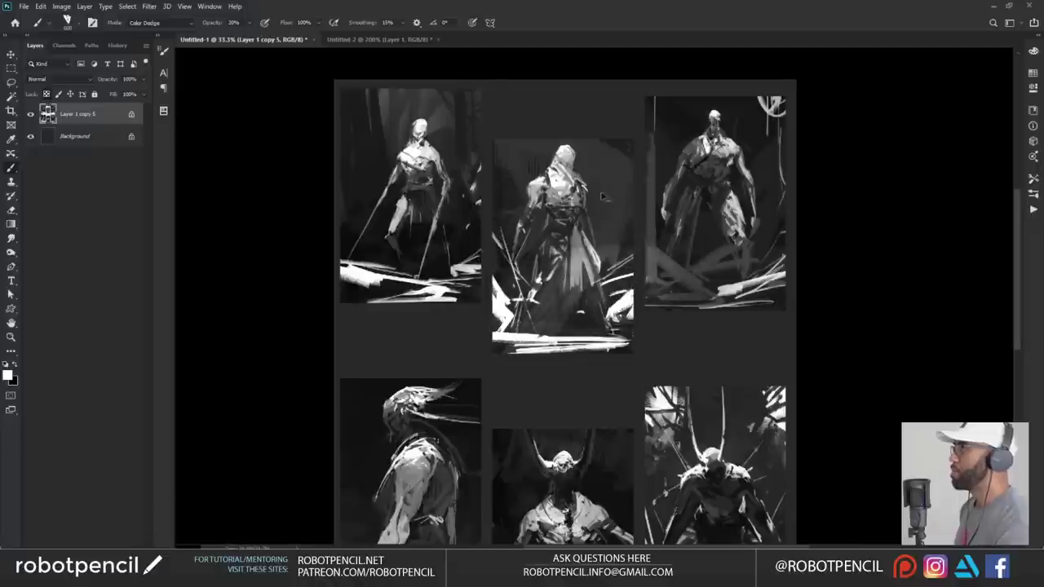
{"action": "key", "text": "ctrl+z"}
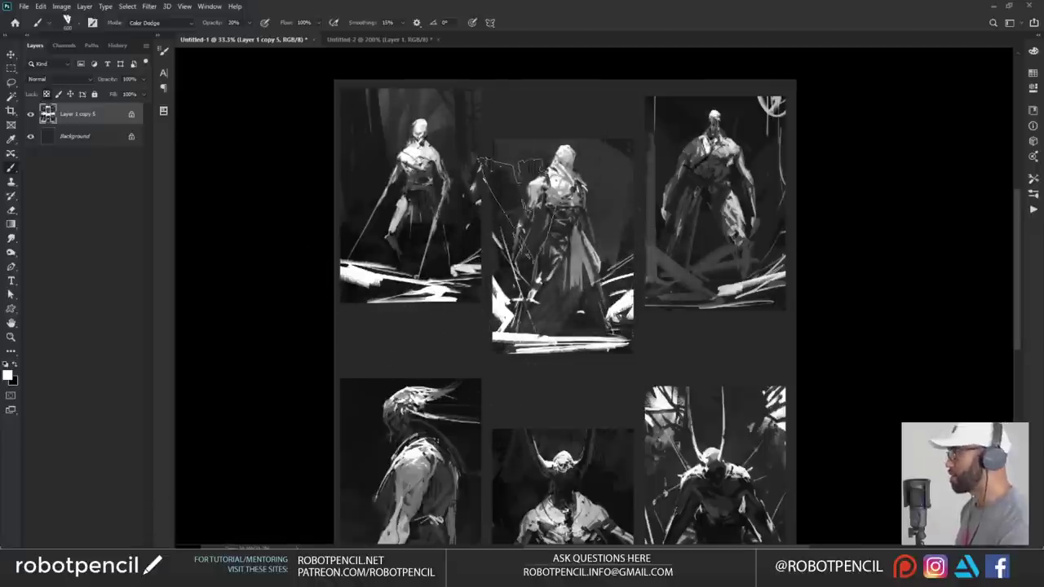
- Dodge the crossing ground strokes at the base of the first-row third painting, undoing the trial strokes and repainting the glow
{"action": "left_click_drag", "start_coordinate": [691, 341], "coordinate": [640, 292]}
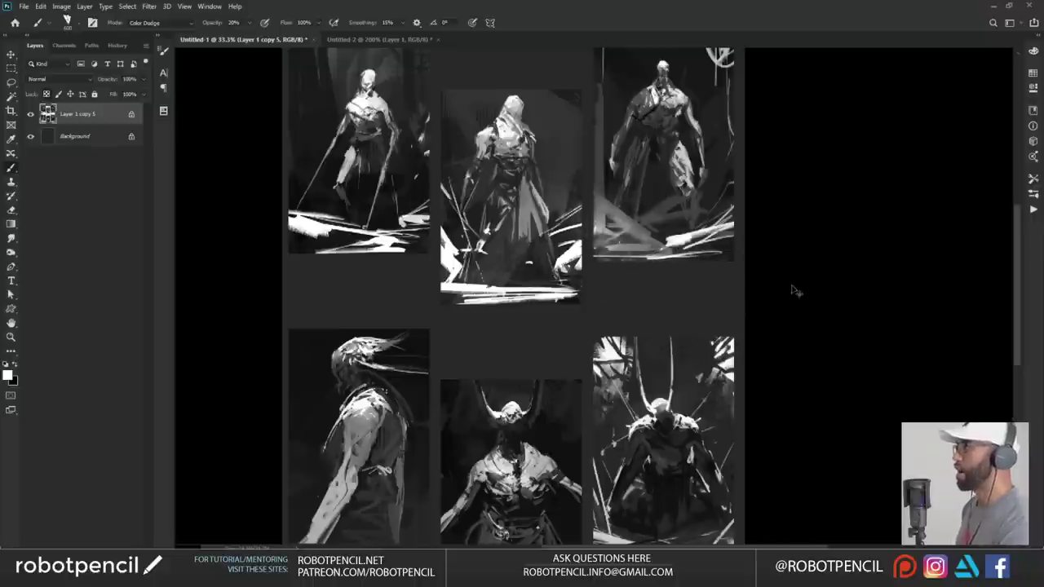
{"action": "key", "text": "ctrl+z"}
{"action": "left_click_drag", "start_coordinate": [634, 259], "coordinate": [728, 244]}
{"action": "key", "text": "ctrl+z"}
{"action": "left_click_drag", "start_coordinate": [624, 263], "coordinate": [738, 224]}
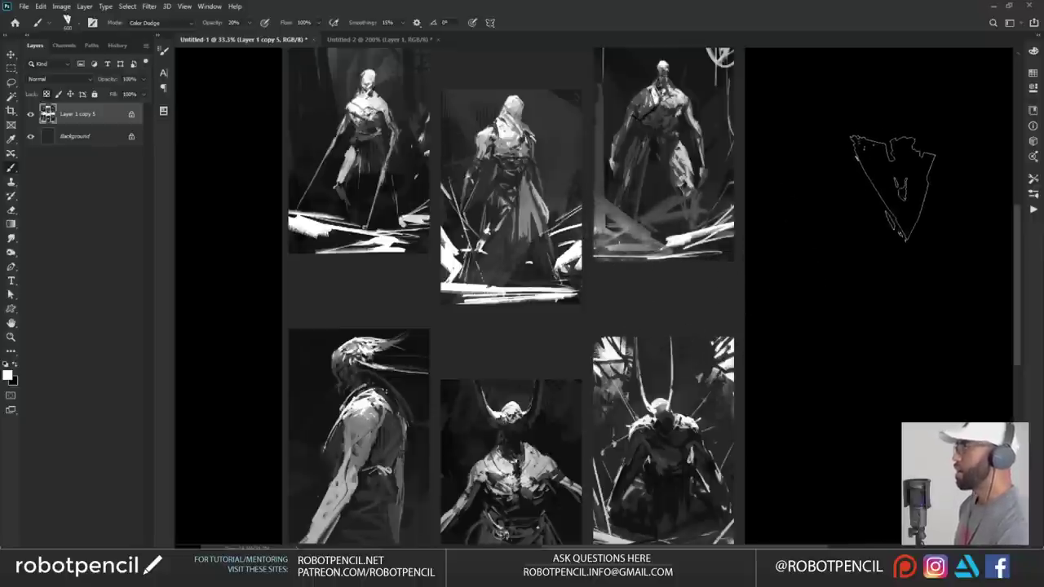
- Reduce the Color Dodge brush to 200 px, try a stroke down the side-view figure's arm, and undo it
{"action": "left_click_drag", "start_coordinate": [648, 309], "coordinate": [712, 178]}
{"action": "key", "text": "bracketleft"}
{"action": "key", "text": "bracketleft"}
{"action": "key", "text": "bracketleft"}
{"action": "key", "text": "bracketleft"}
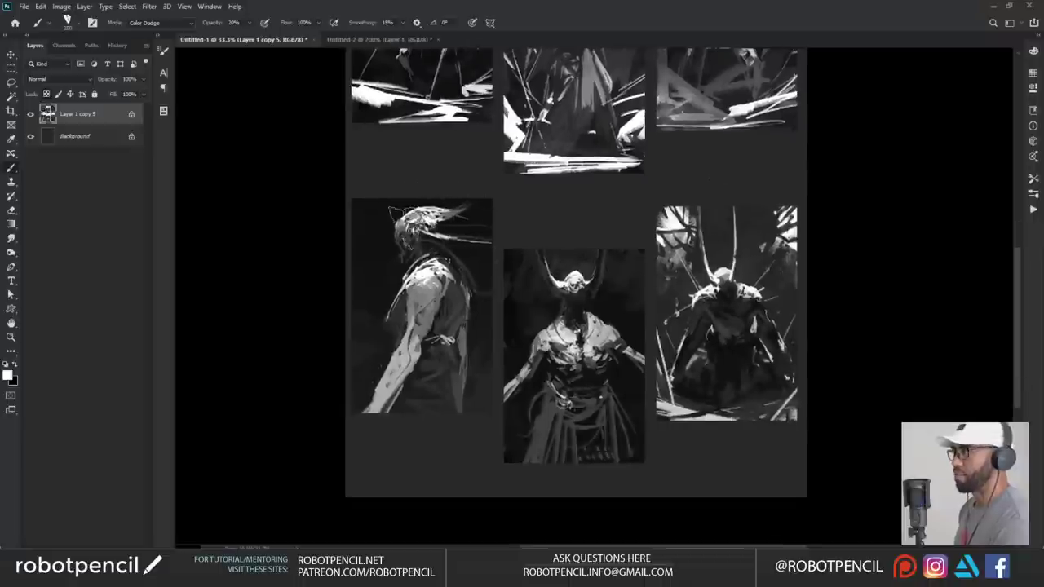
{"action": "key", "text": "bracketleft"}
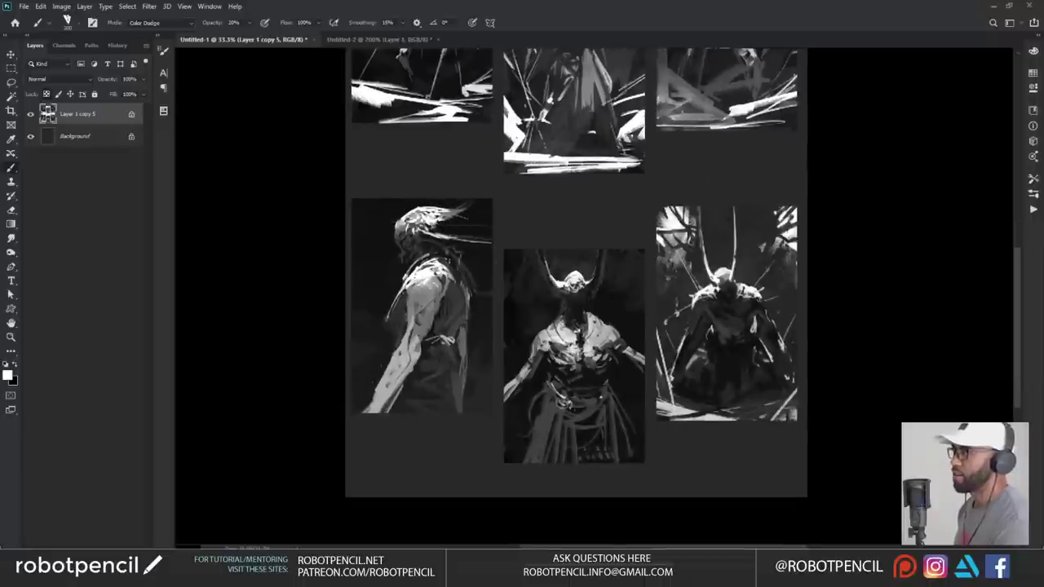
{"action": "left_click_drag", "start_coordinate": [431, 281], "coordinate": [385, 409]}
{"action": "key", "text": "ctrl+z"}
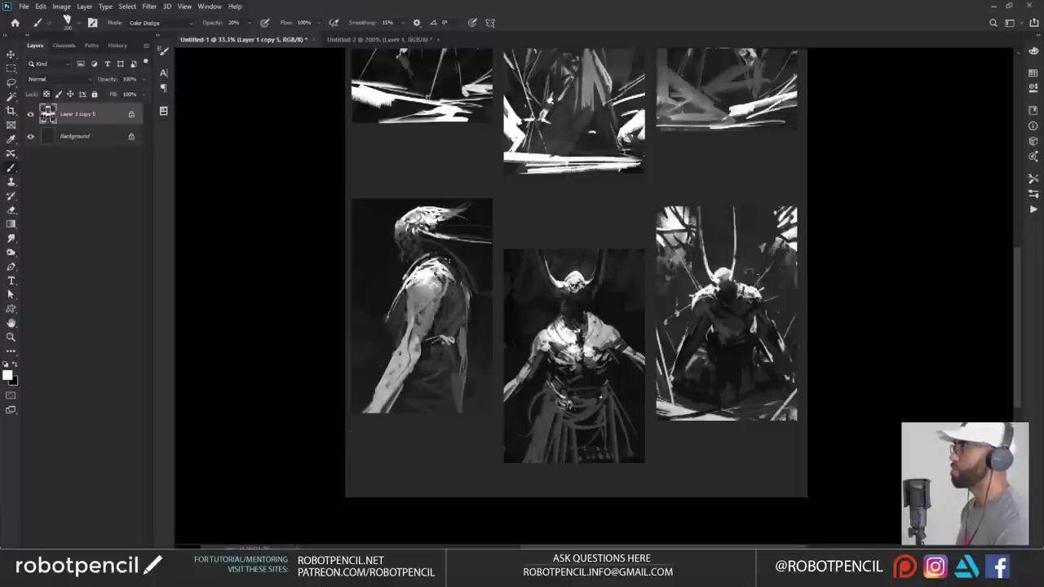
- Set the brush blending mode to Normal, swap to the dark colour, and choose the 400 px brush preset with full opacity
{"action": "scroll", "coordinate": [610, 446], "scroll_direction": "up", "scroll_amount": 2}
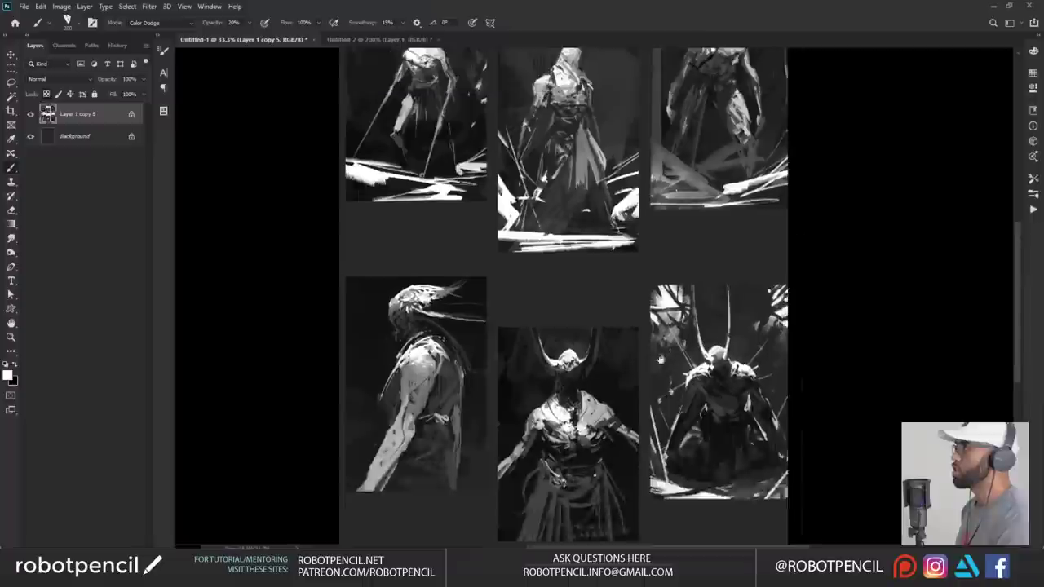
{"action": "left_click_drag", "start_coordinate": [660, 358], "coordinate": [629, 398]}
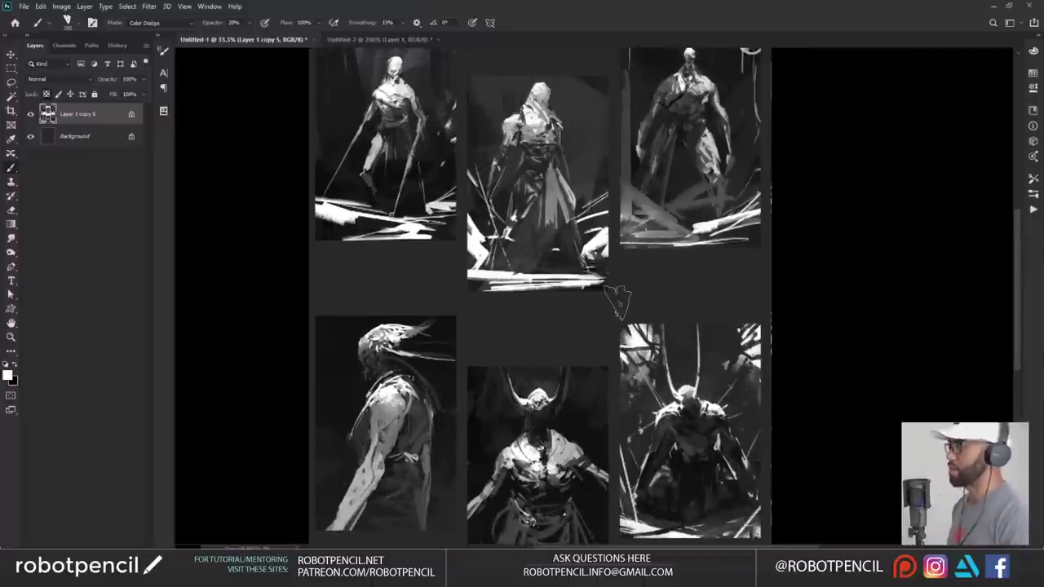
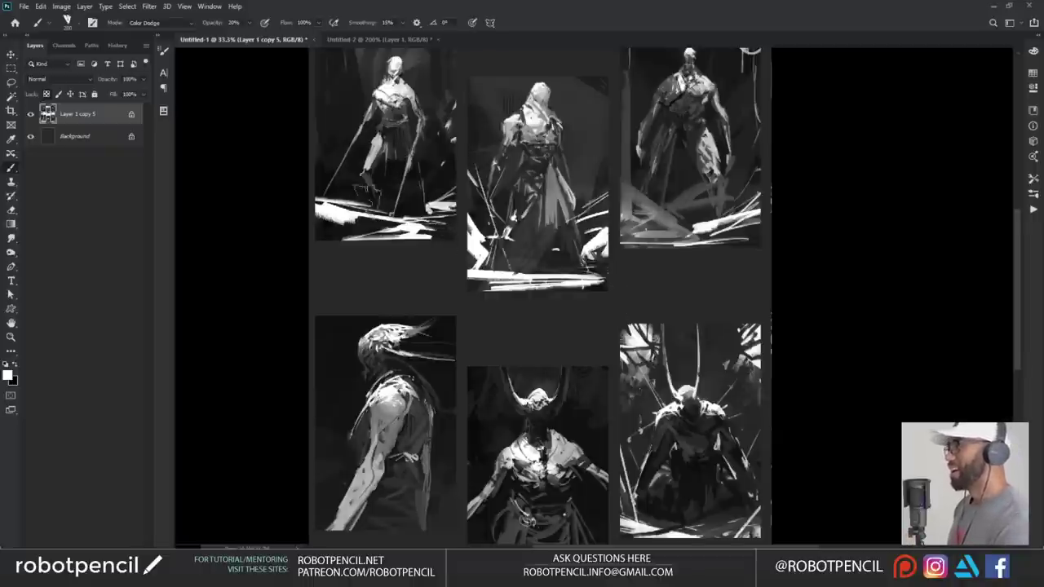
{"action": "scroll", "coordinate": [401, 282], "scroll_direction": "up", "scroll_amount": 2}
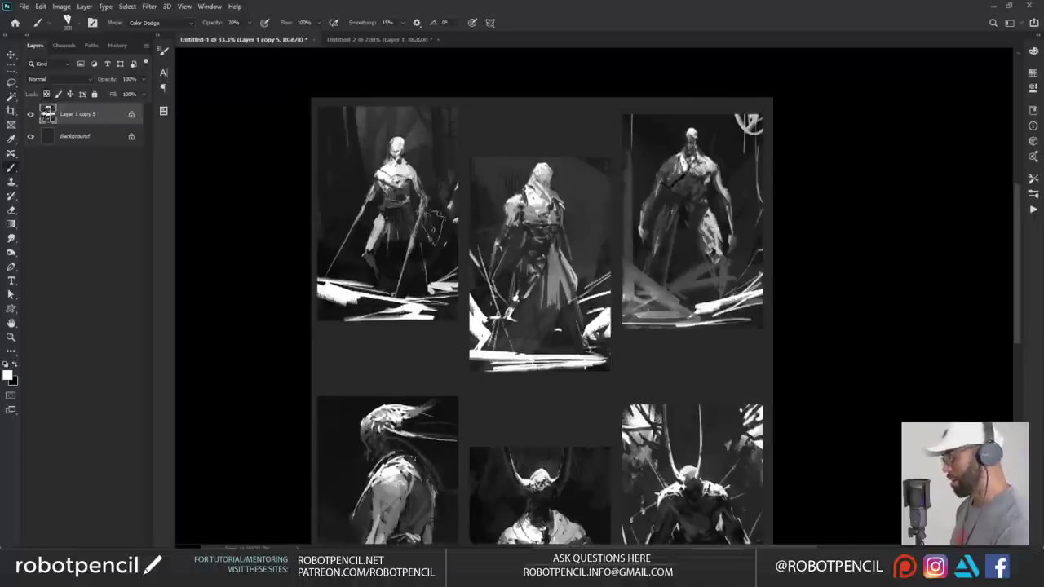
{"action": "left_click_drag", "start_coordinate": [404, 267], "coordinate": [393, 238]}
{"action": "key", "text": "shift+alt+n"}
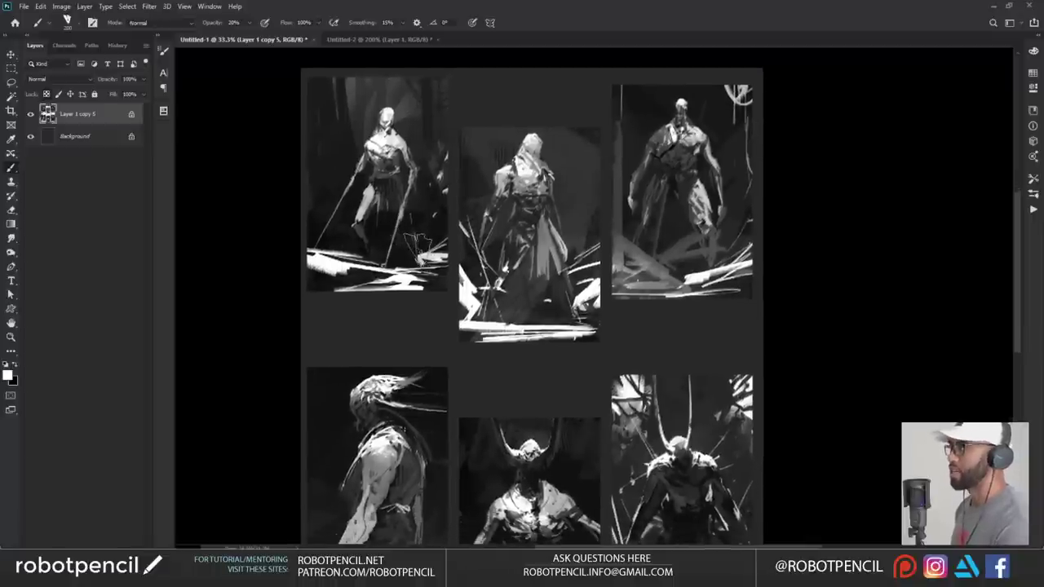
{"action": "key", "text": "x"}
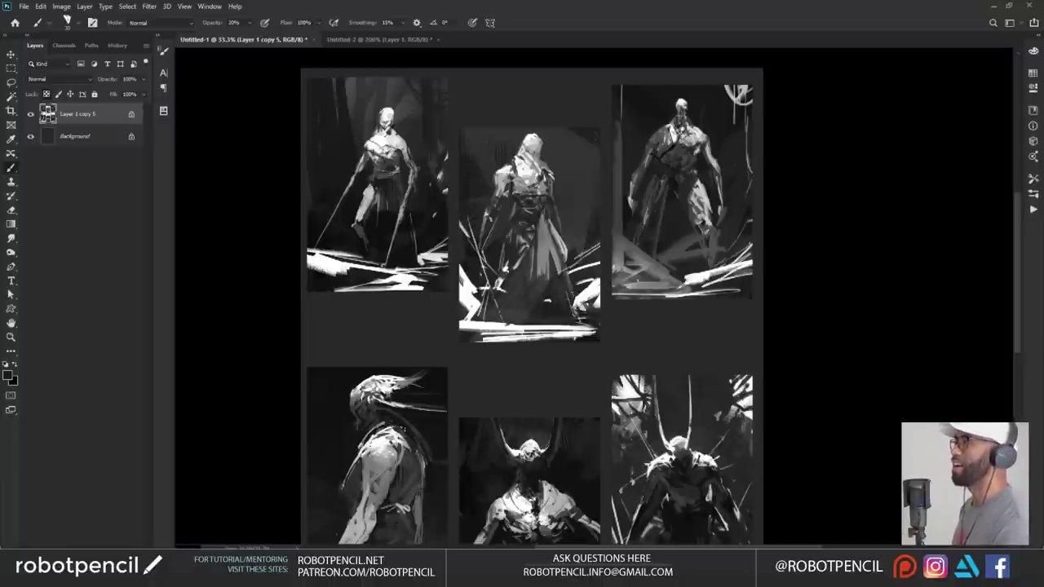
{"action": "right_click", "coordinate": [726, 277]}
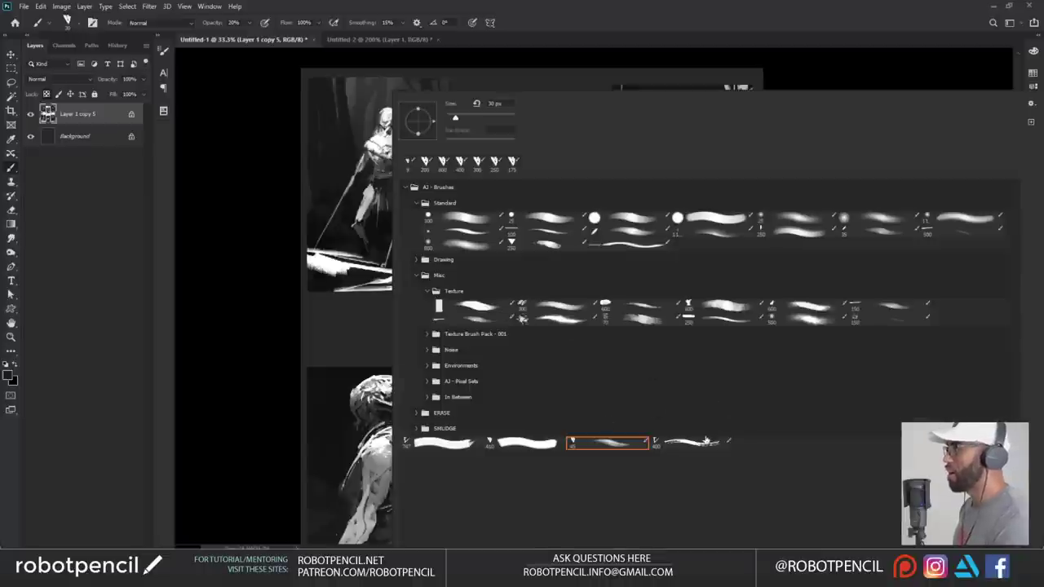
{"action": "left_click", "coordinate": [710, 445]}
{"action": "left_click", "coordinate": [312, 305]}
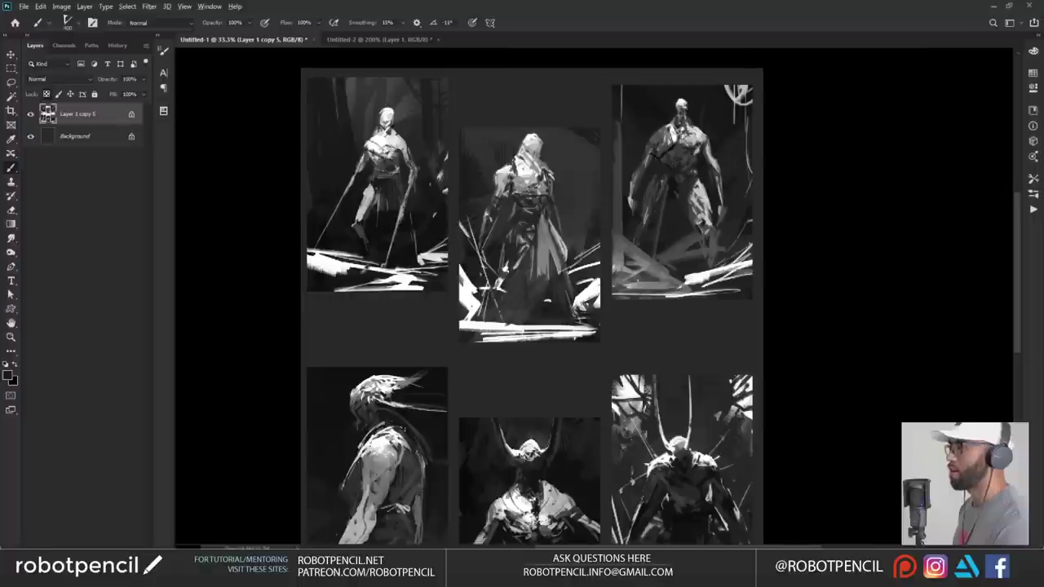
- Break up the white ground in the upper-left panel with dark strokes from a smaller brush
{"action": "key", "text": "bracketleft"}
{"action": "key", "text": "bracketleft"}
{"action": "key", "text": "bracketleft"}
{"action": "mouse_move", "coordinate": [360, 270]}
{"action": "left_mouse_down"}
{"action": "mouse_move", "coordinate": [303, 256]}
{"action": "mouse_move", "coordinate": [367, 266]}
{"action": "left_mouse_up"}
{"action": "mouse_move", "coordinate": [434, 287]}
{"action": "left_mouse_down"}
{"action": "mouse_move", "coordinate": [365, 276]}
{"action": "mouse_move", "coordinate": [444, 278]}
{"action": "mouse_move", "coordinate": [309, 272]}
{"action": "mouse_move", "coordinate": [408, 281]}
{"action": "left_mouse_up"}
- Swap to the light colour, undo the last stroke, and add thin light diagonal strokes beside the upper-left figure
{"action": "key", "text": "x"}
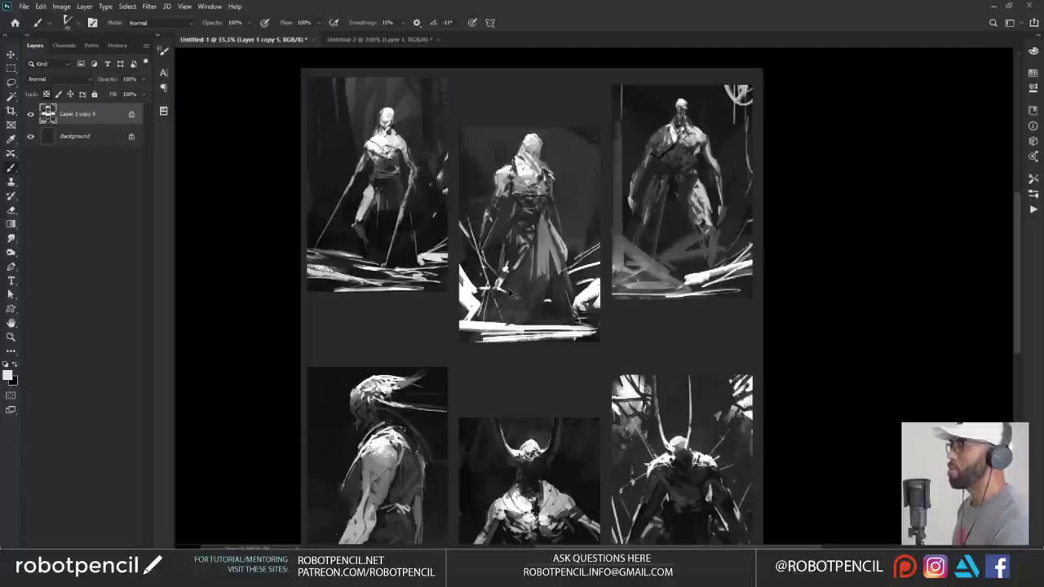
{"action": "key", "text": "ctrl+z"}
{"action": "mouse_move", "coordinate": [304, 218]}
{"action": "left_mouse_down"}
{"action": "mouse_move", "coordinate": [328, 262]}
{"action": "mouse_move", "coordinate": [300, 243]}
{"action": "mouse_move", "coordinate": [336, 259]}
{"action": "left_mouse_up"}
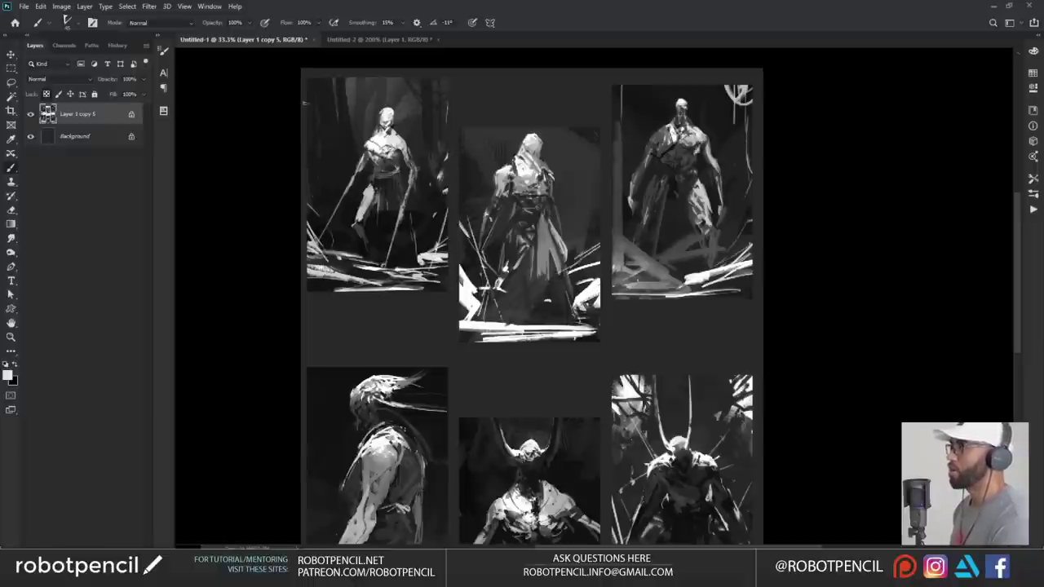
- Paint thin light diagonal lines along both sides of the lower-left side-view panel
{"action": "scroll", "coordinate": [446, 425], "scroll_direction": "down", "scroll_amount": 3}
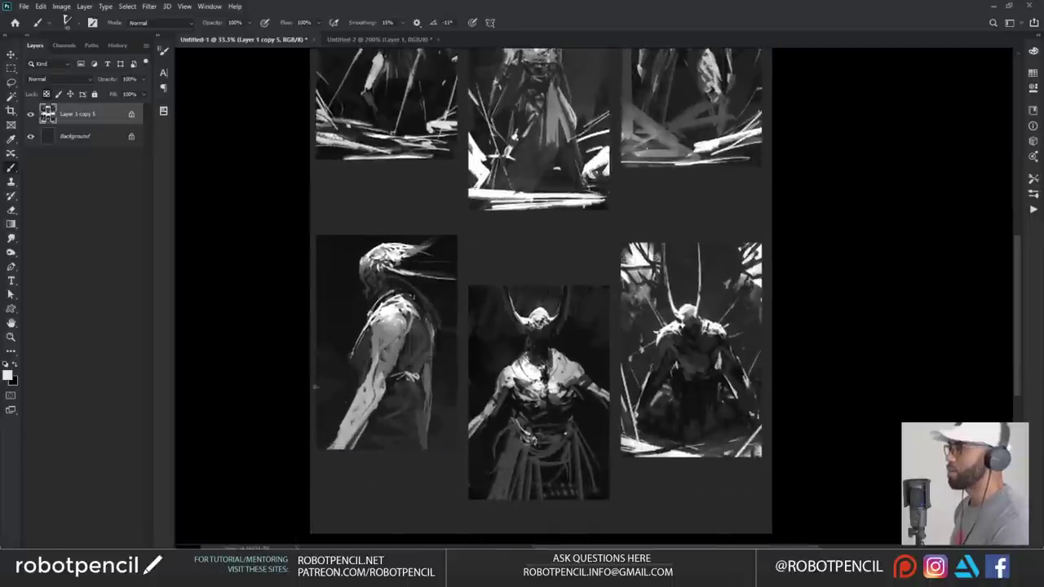
{"action": "left_click_drag", "start_coordinate": [317, 324], "coordinate": [333, 430]}
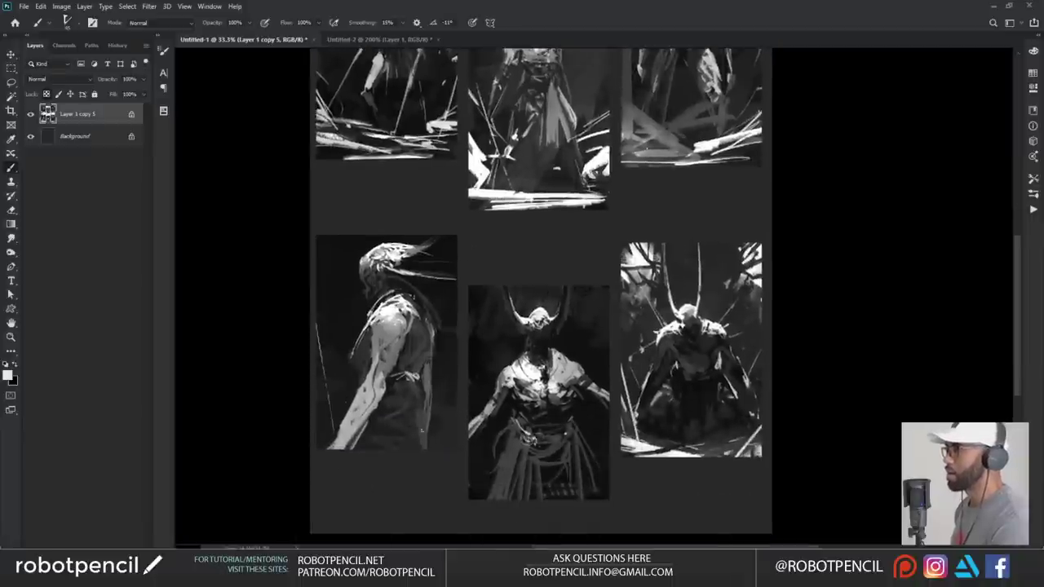
{"action": "left_click_drag", "start_coordinate": [435, 444], "coordinate": [454, 379]}
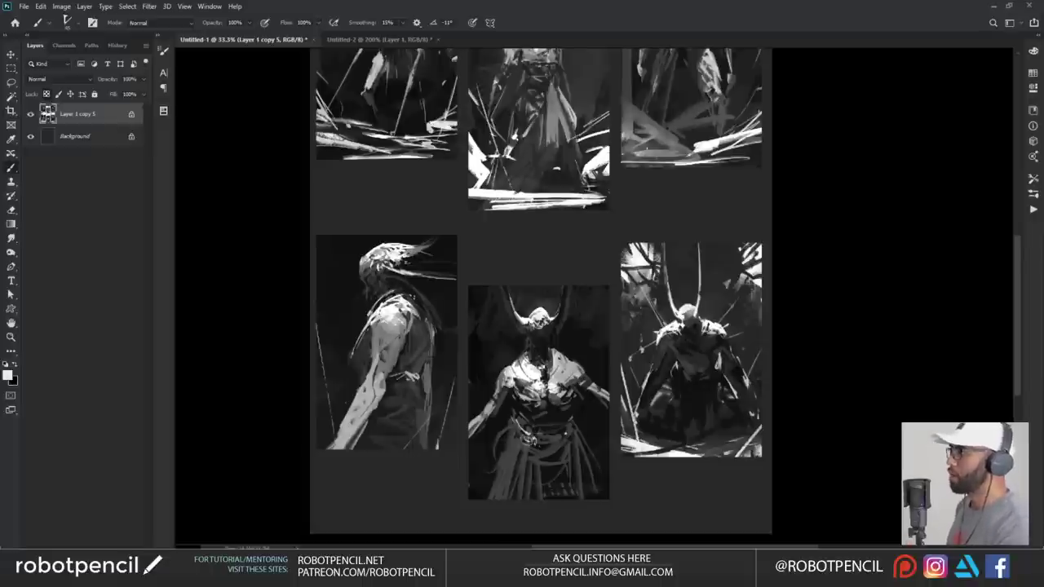
- Sample white from the upper-right panel's ground and add bright ground strokes along its lower edge
{"action": "key", "text": "x"}
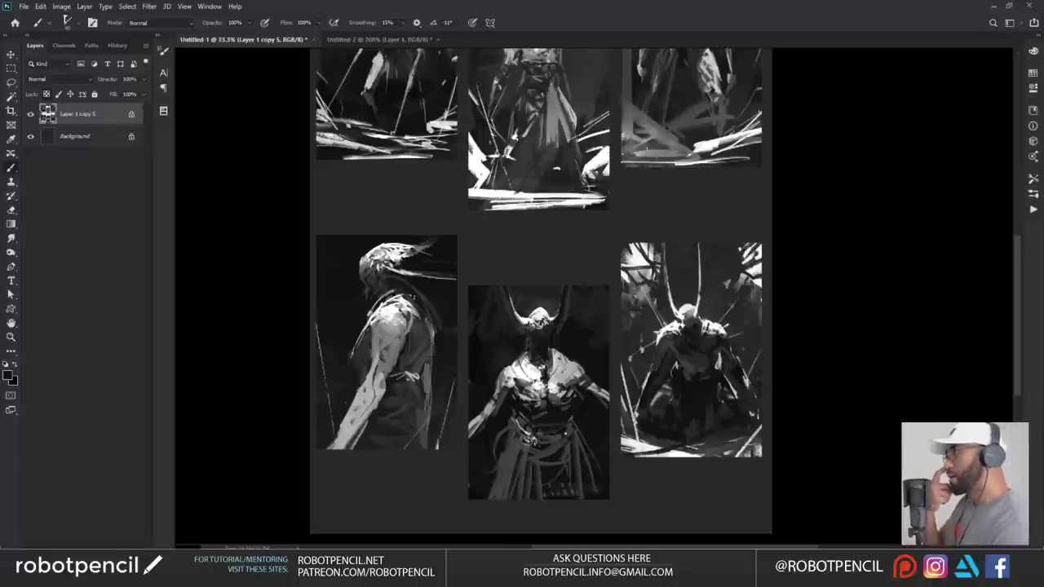
{"action": "key", "text": "x"}
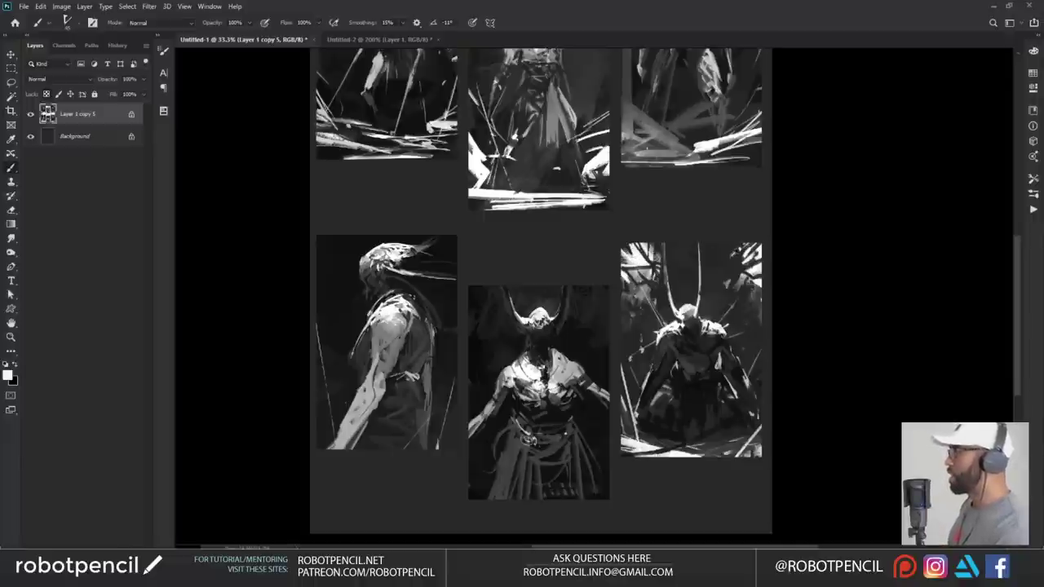
{"action": "key", "text": "x"}
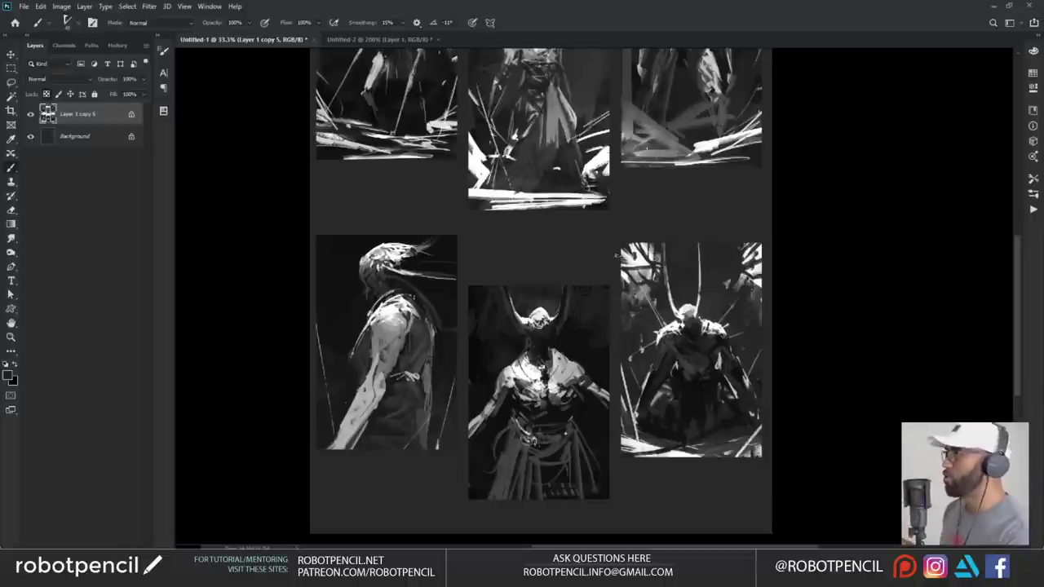
{"action": "left_click_drag", "start_coordinate": [645, 160], "coordinate": [621, 264]}
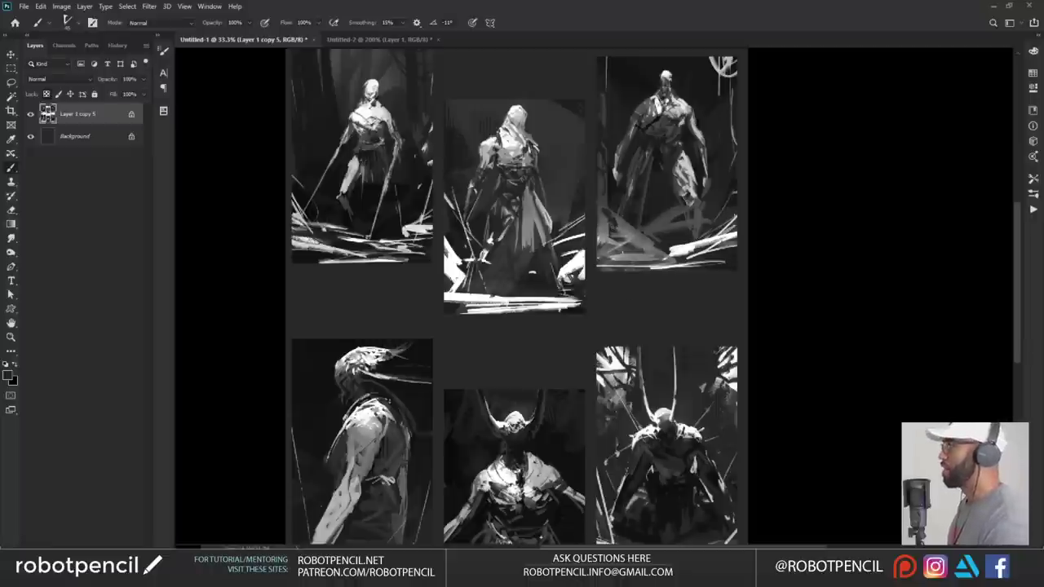
{"action": "left_click", "coordinate": [687, 246], "text": "alt"}
{"action": "left_click_drag", "start_coordinate": [597, 253], "coordinate": [632, 268]}
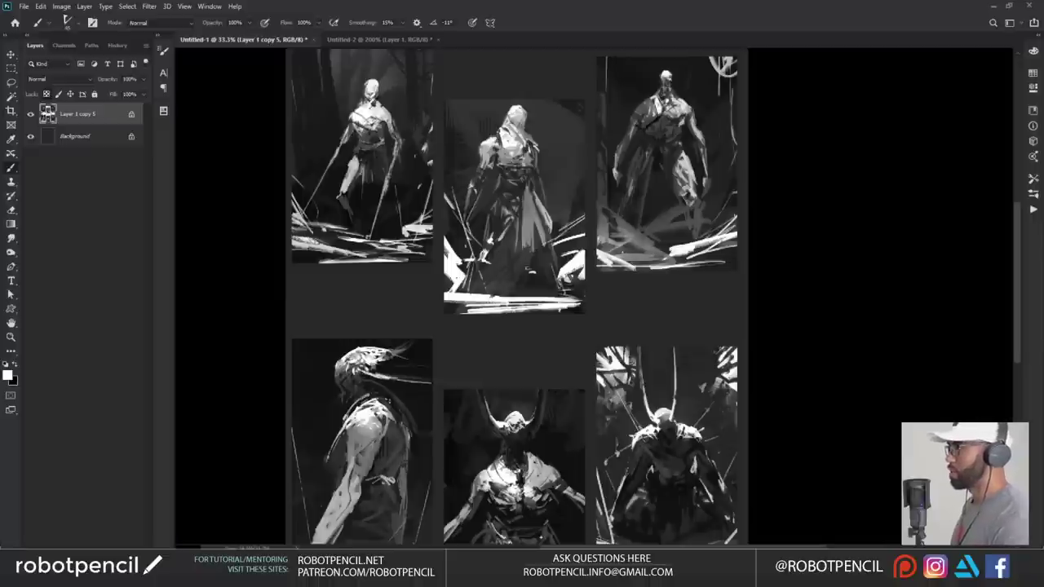
- Break up the white ground under the upper-middle figure with sampled dark strokes and add a grey stroke along its robe
{"action": "left_click", "coordinate": [539, 277], "text": "alt"}
{"action": "left_click_drag", "start_coordinate": [482, 296], "coordinate": [445, 298]}
{"action": "mouse_move", "coordinate": [487, 296]}
{"action": "left_mouse_down"}
{"action": "mouse_move", "coordinate": [507, 295]}
{"action": "mouse_move", "coordinate": [455, 300]}
{"action": "mouse_move", "coordinate": [583, 293]}
{"action": "left_mouse_up"}
{"action": "left_click", "coordinate": [520, 303], "text": "alt"}
{"action": "left_click", "coordinate": [542, 282], "text": "alt"}
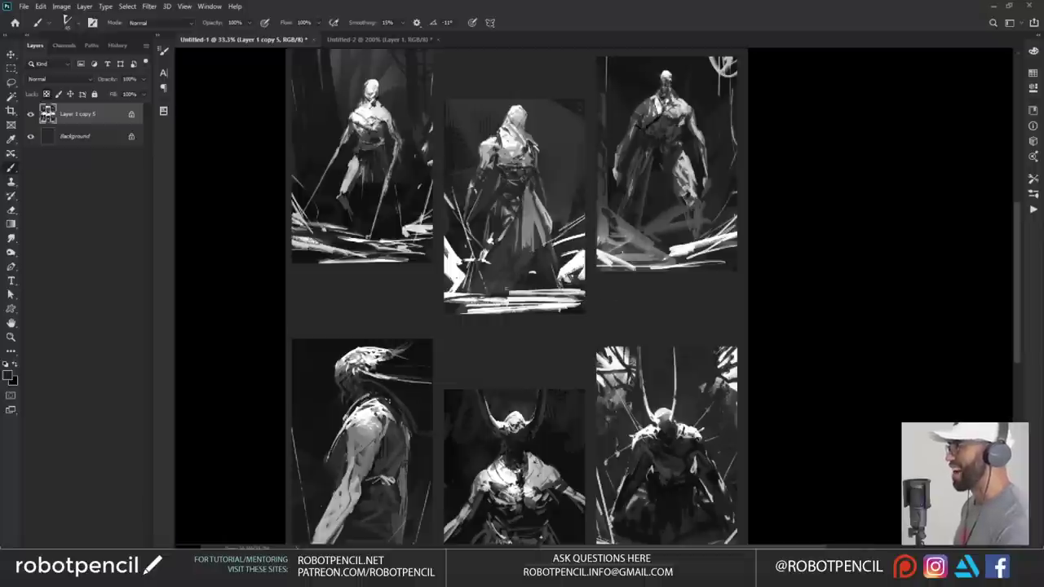
{"action": "mouse_move", "coordinate": [506, 291]}
{"action": "left_mouse_down"}
{"action": "mouse_move", "coordinate": [560, 292]}
{"action": "mouse_move", "coordinate": [509, 291]}
{"action": "mouse_move", "coordinate": [527, 295]}
{"action": "left_mouse_up"}
{"action": "key", "text": "x"}
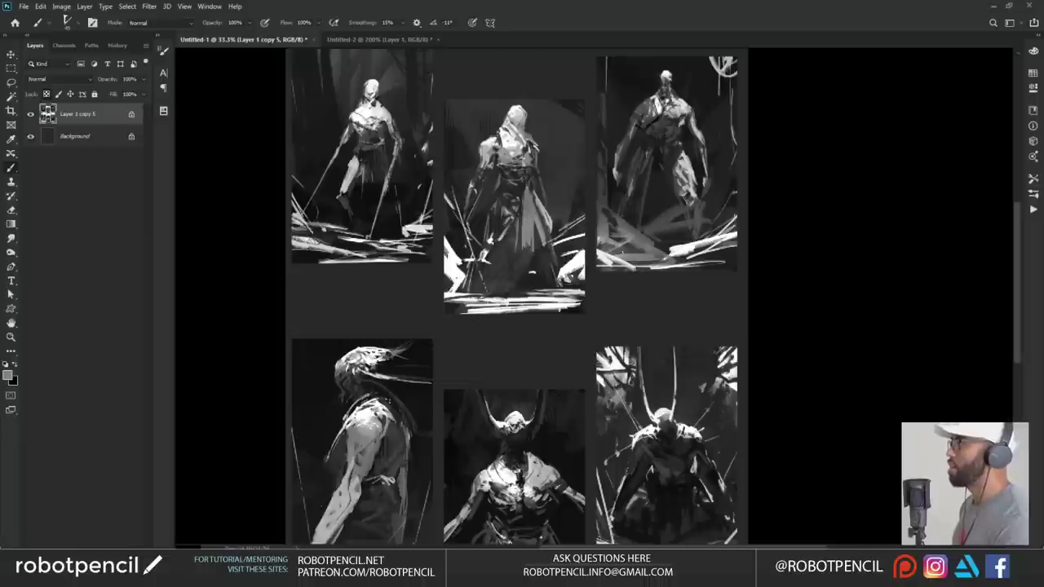
{"action": "left_click_drag", "start_coordinate": [499, 202], "coordinate": [465, 292]}
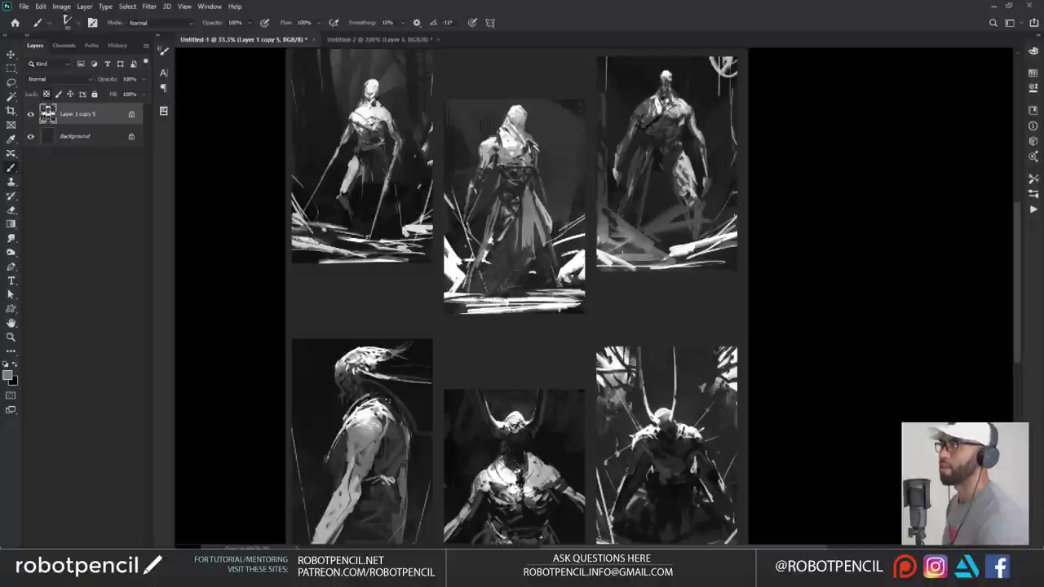
- Refine the side-view figure's shoulder highlights and arm shading using tones sampled from the artwork
{"action": "left_click_drag", "start_coordinate": [465, 377], "coordinate": [442, 299]}
{"action": "left_click", "coordinate": [352, 274], "text": "alt"}
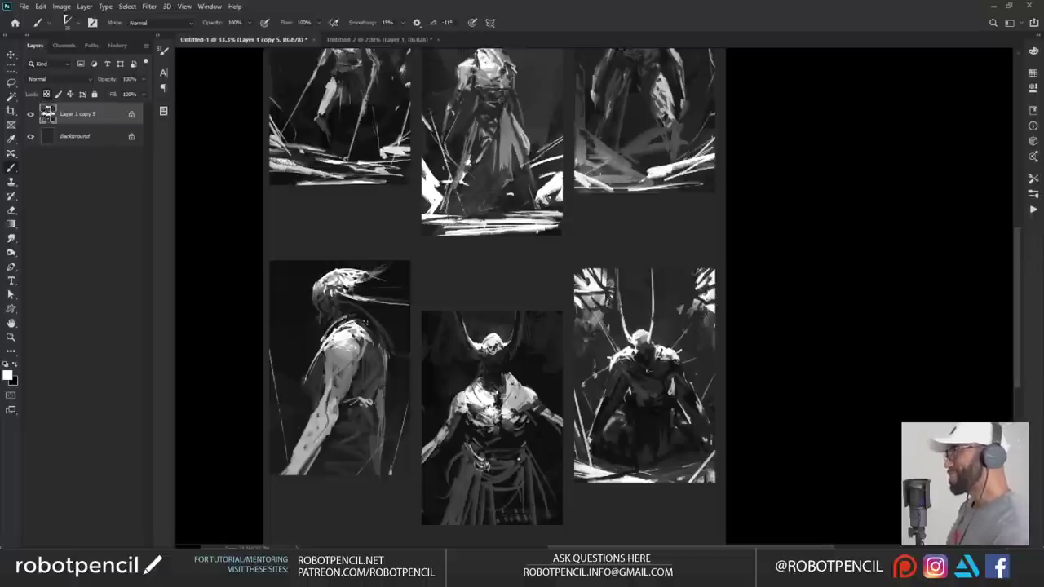
{"action": "left_click", "coordinate": [344, 350], "text": "alt"}
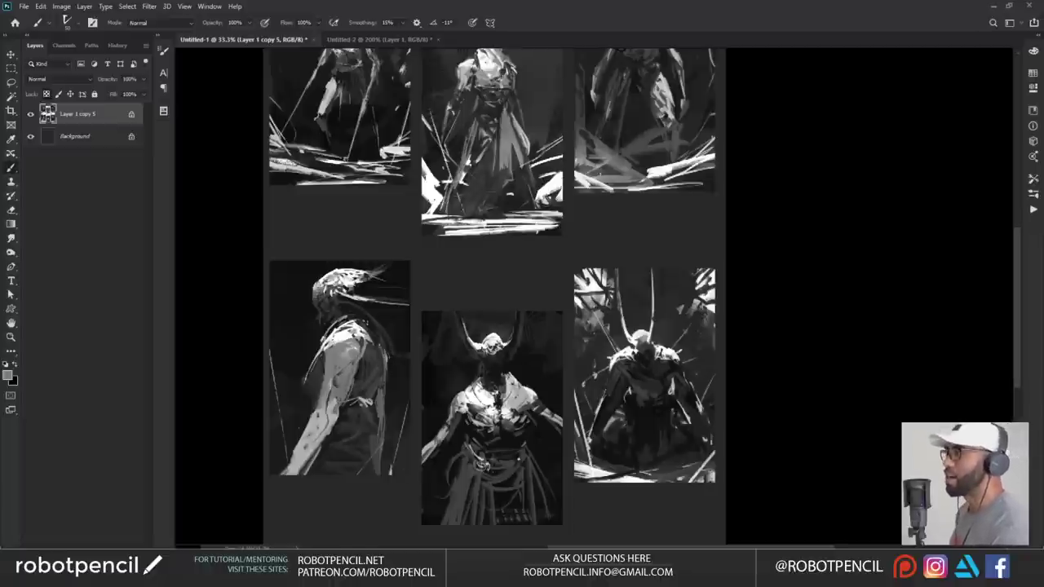
- Flip the view horizontally and paint extra hair strands trailing behind the side-view figure's head with a smaller brush
{"action": "key", "text": "ctrl+shift+h"}
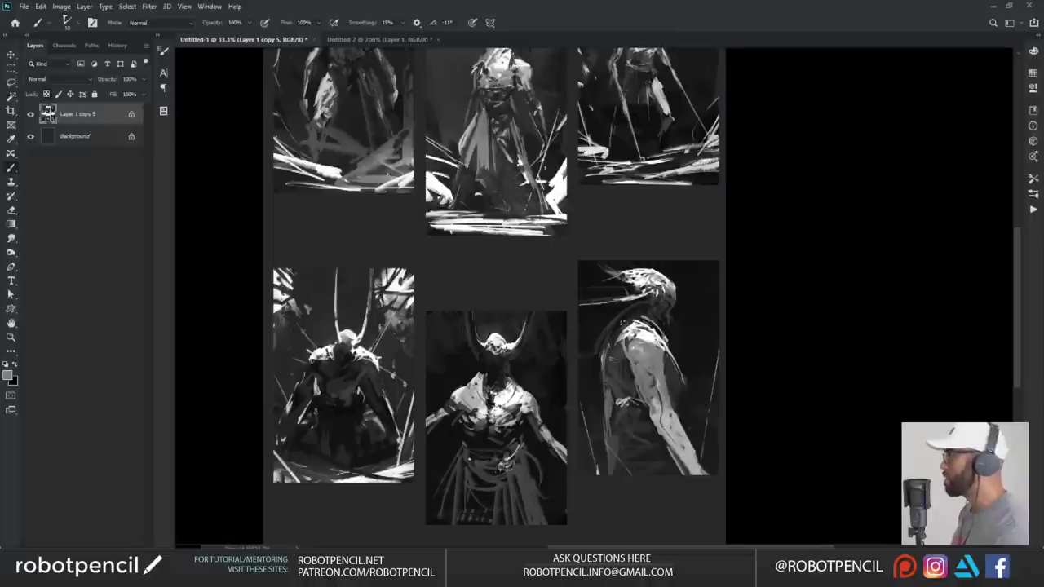
{"action": "key", "text": "bracketleft"}
{"action": "key", "text": "bracketleft"}
{"action": "key", "text": "bracketleft"}
{"action": "mouse_move", "coordinate": [623, 288]}
{"action": "left_mouse_down"}
{"action": "mouse_move", "coordinate": [578, 261]}
{"action": "mouse_move", "coordinate": [578, 295]}
{"action": "left_mouse_up"}
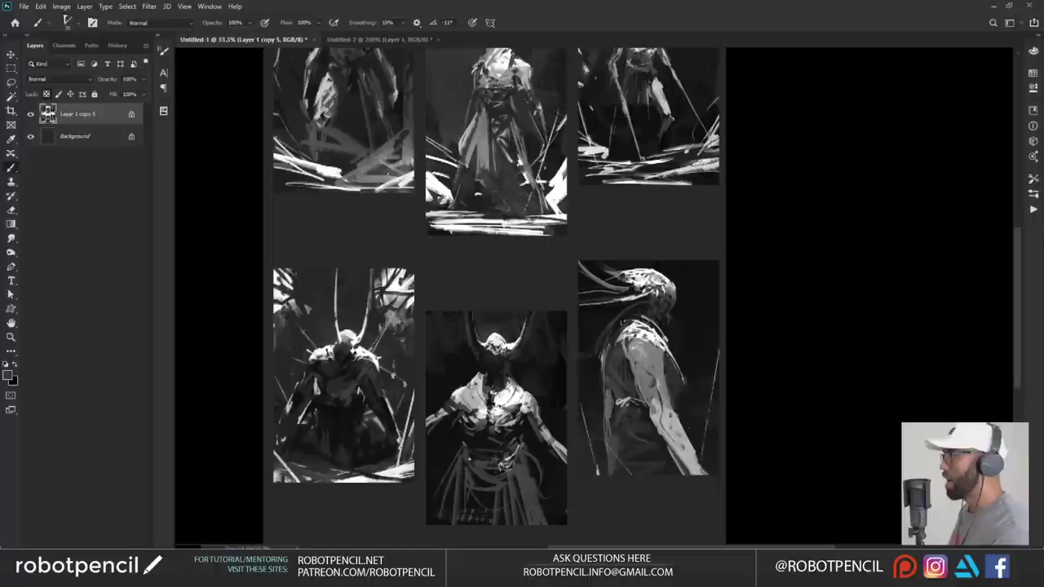
- Undo a trial light stroke on the side-view figure's torso and add light accents to its waist sash
{"action": "key", "text": "x"}
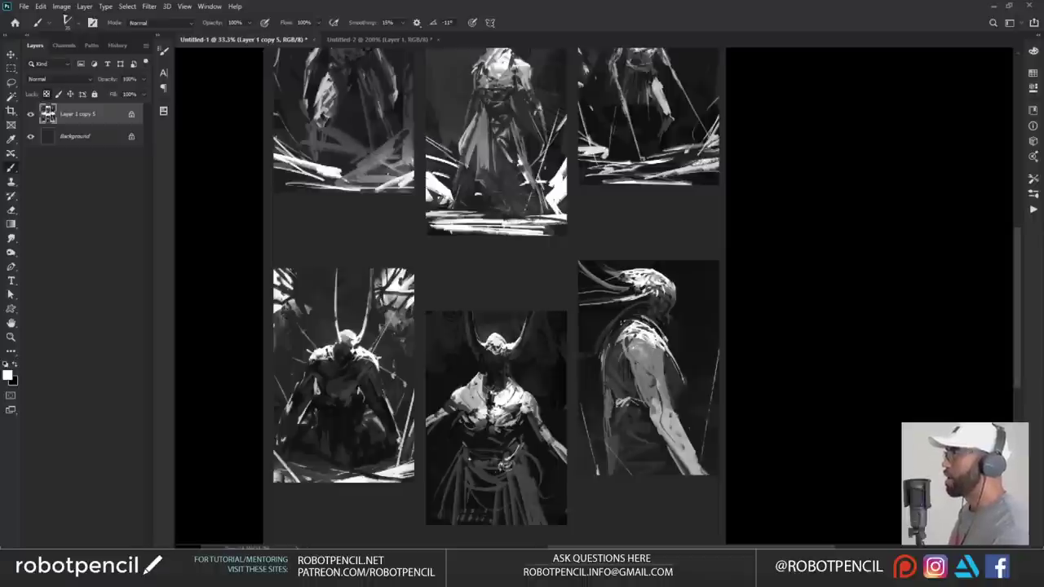
{"action": "left_click_drag", "start_coordinate": [634, 344], "coordinate": [613, 377]}
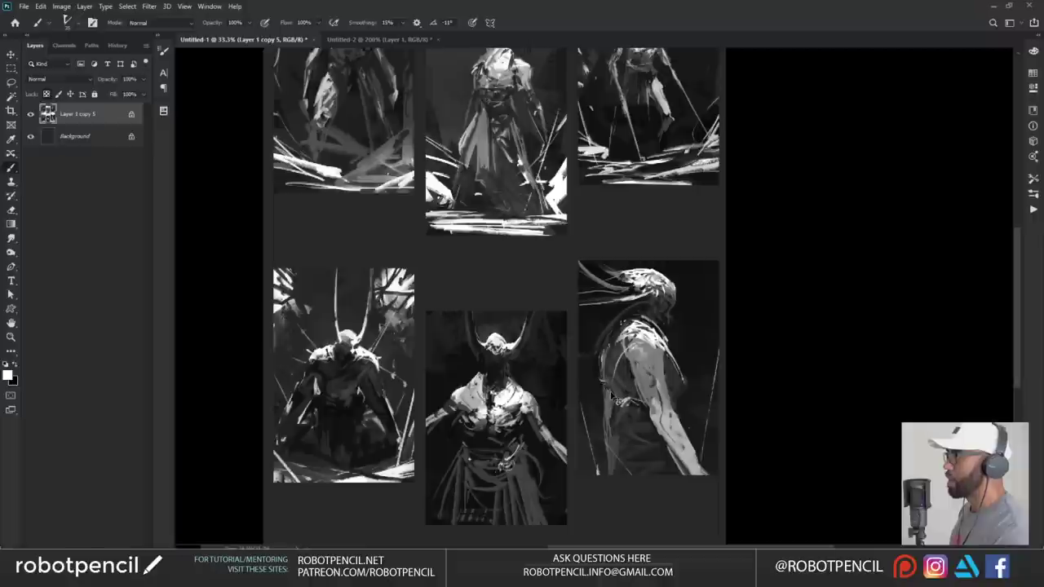
{"action": "key", "text": "ctrl+z"}
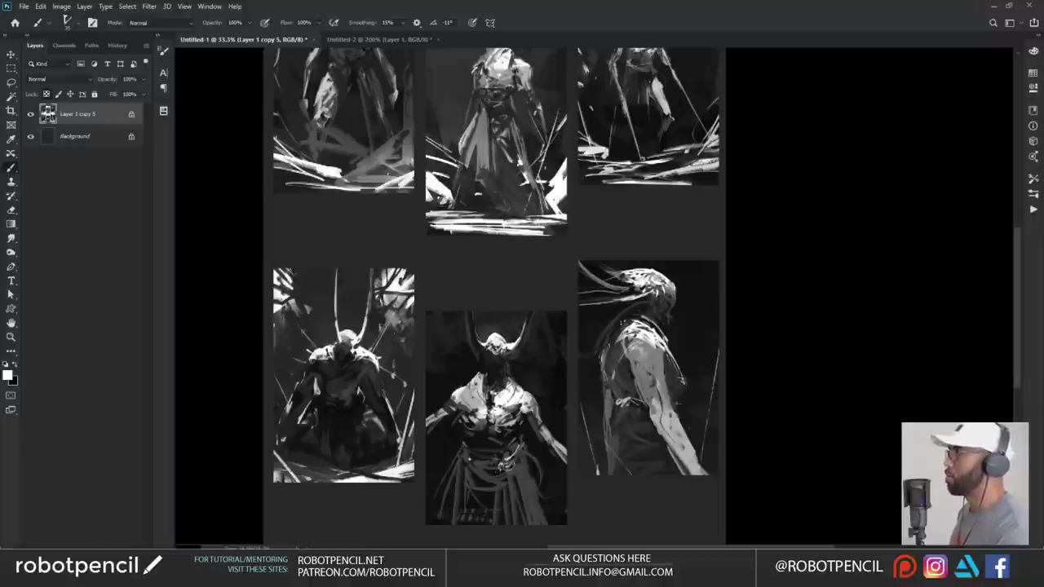
{"action": "left_click_drag", "start_coordinate": [633, 405], "coordinate": [646, 414]}
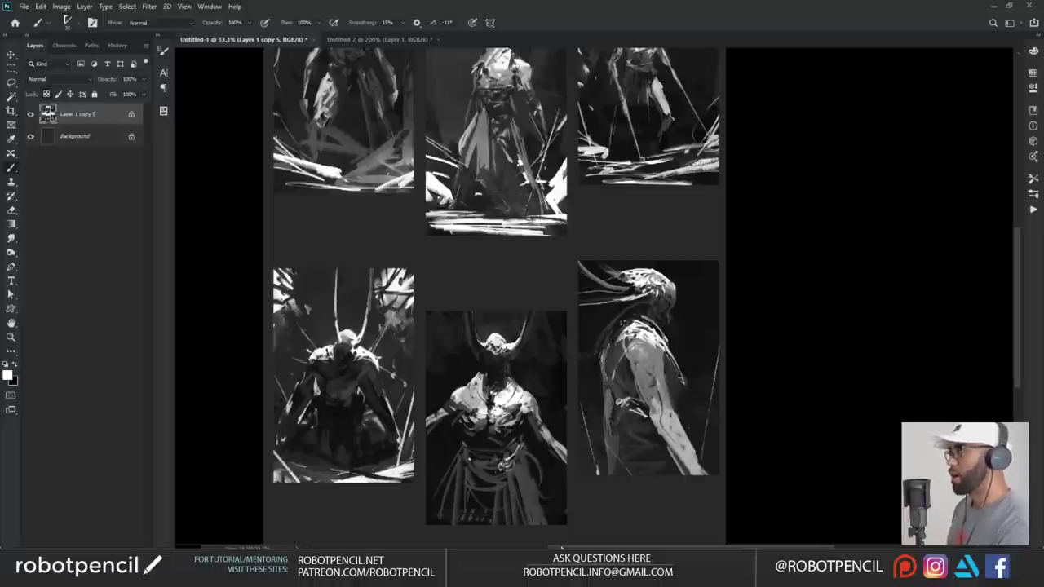
- Paint thin light lines rising from the ground on both sides of the upper-middle figure
{"action": "scroll", "coordinate": [526, 210], "scroll_direction": "up", "scroll_amount": 3}
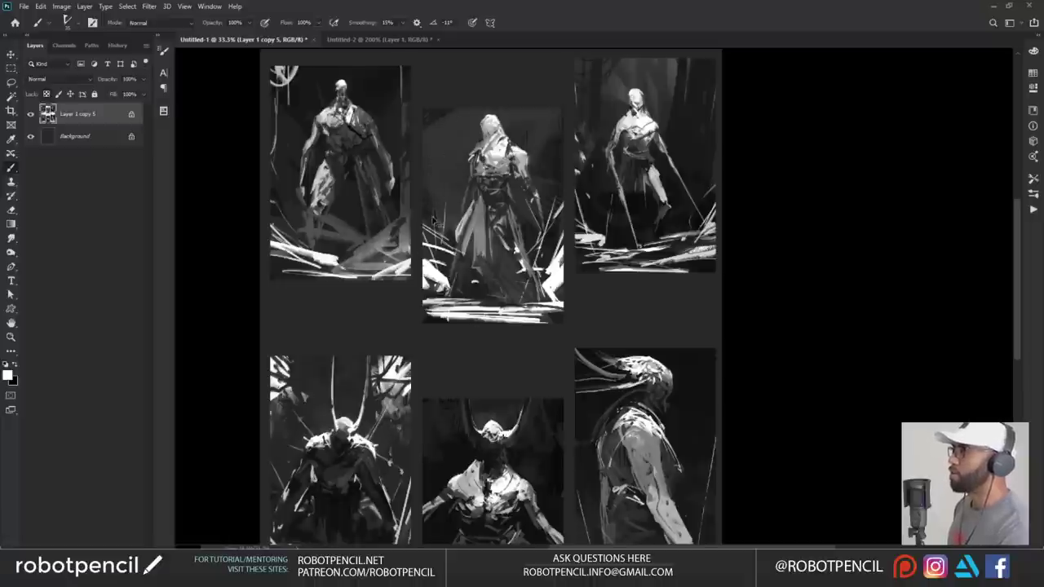
{"action": "mouse_move", "coordinate": [440, 232]}
{"action": "left_mouse_down"}
{"action": "mouse_move", "coordinate": [438, 176]}
{"action": "mouse_move", "coordinate": [426, 192]}
{"action": "left_mouse_up"}
{"action": "left_click_drag", "start_coordinate": [561, 208], "coordinate": [560, 177]}
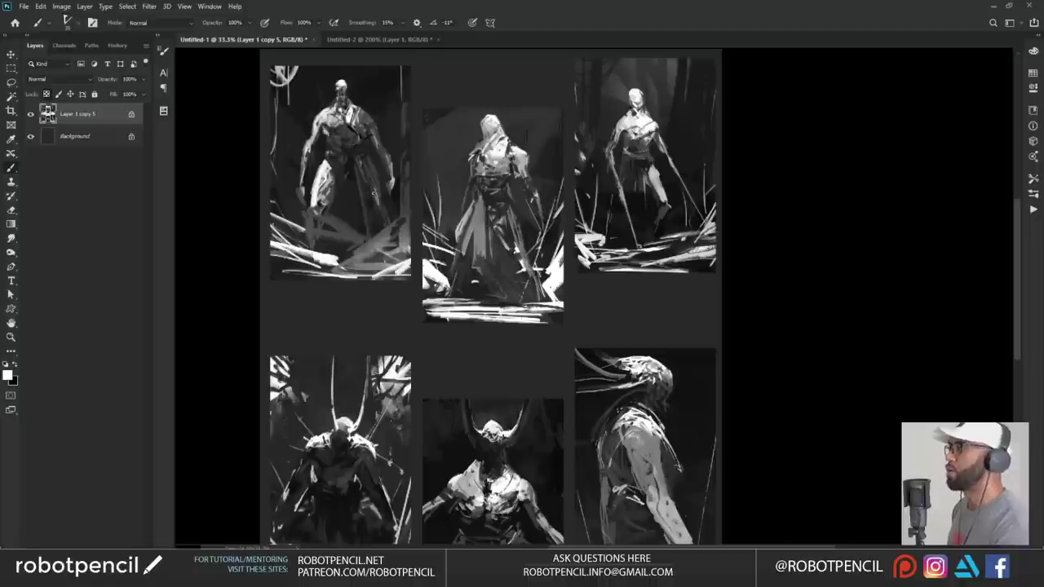
- Fill in the upper-left figure's skirt with a sampled dark tone, flip the view horizontally, and touch up the upper-middle figure's shoulder
{"action": "left_click", "coordinate": [375, 156], "text": "alt"}
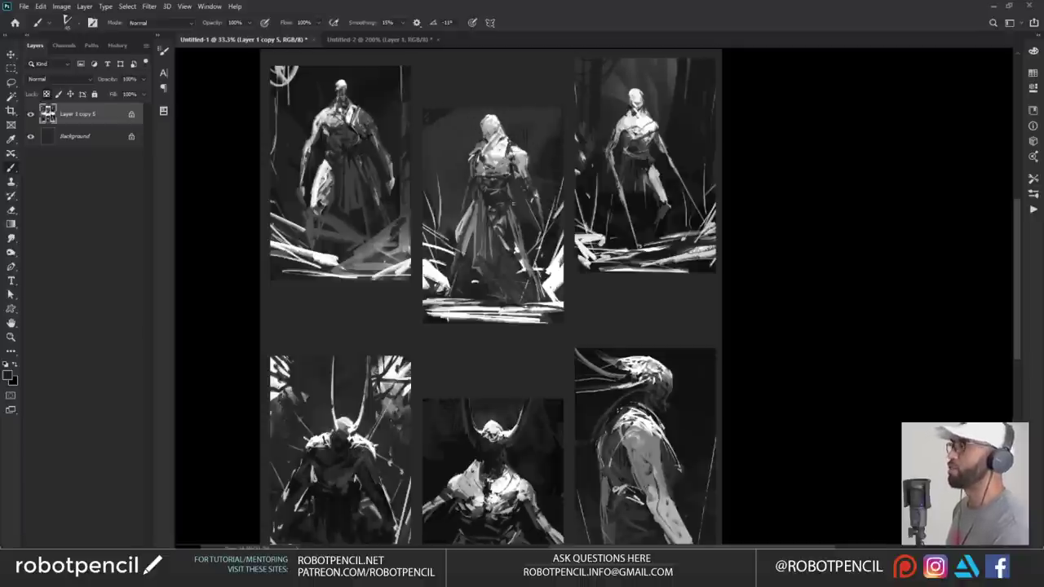
{"action": "key", "text": "ctrl+shift+h"}
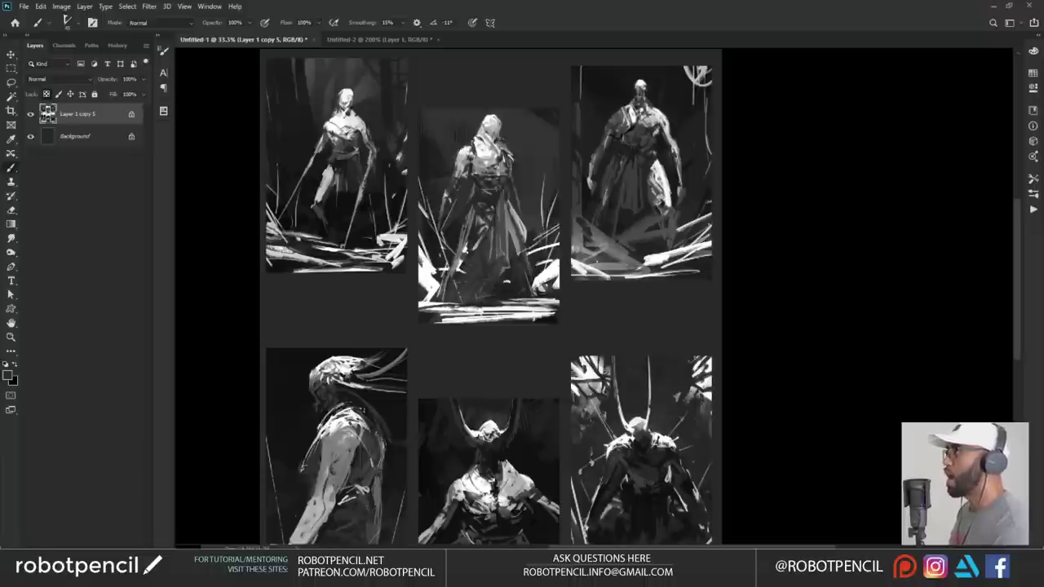
{"action": "left_click_drag", "start_coordinate": [511, 155], "coordinate": [503, 137]}
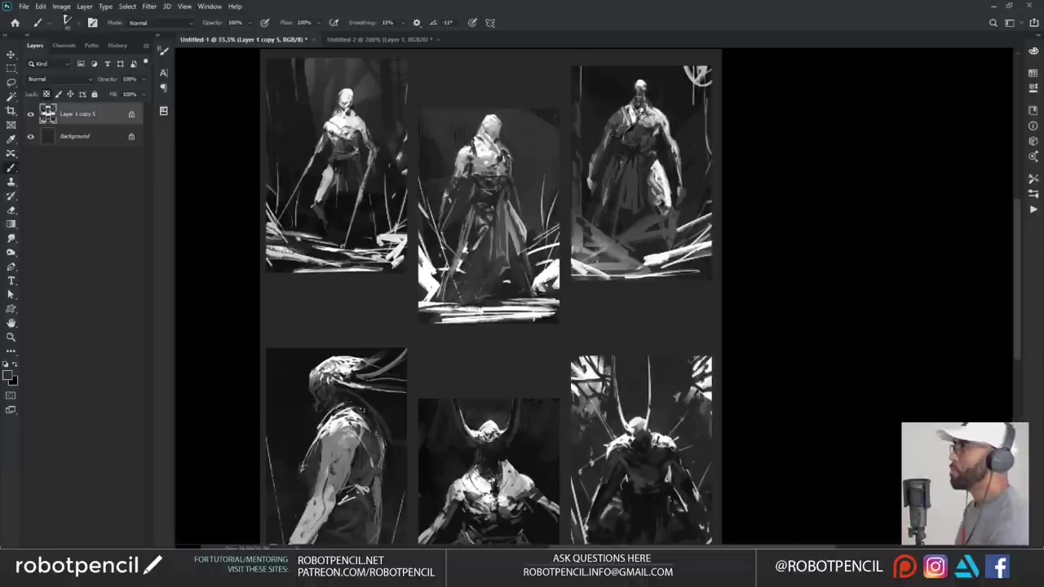
- Paint white rim light along the crouching horned figure's shoulder and arm, then shade its face and upper chest with dark gray
{"action": "mouse_move", "coordinate": [542, 244]}
{"action": "left_mouse_down"}
{"action": "mouse_move", "coordinate": [549, 212]}
{"action": "mouse_move", "coordinate": [517, 62]}
{"action": "left_mouse_up"}
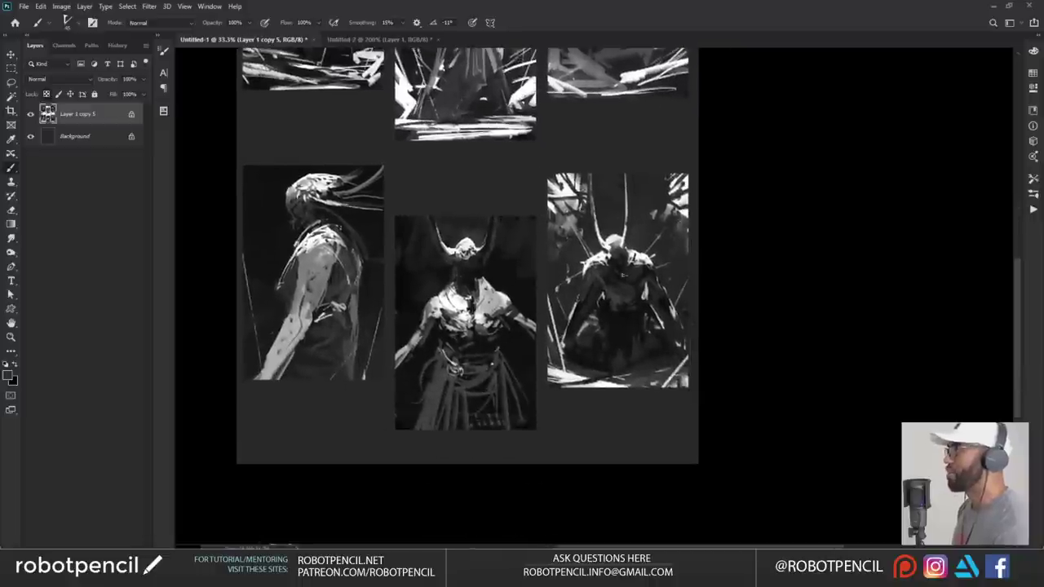
{"action": "left_click", "coordinate": [612, 277], "text": "ctrl"}
{"action": "key", "text": "b"}
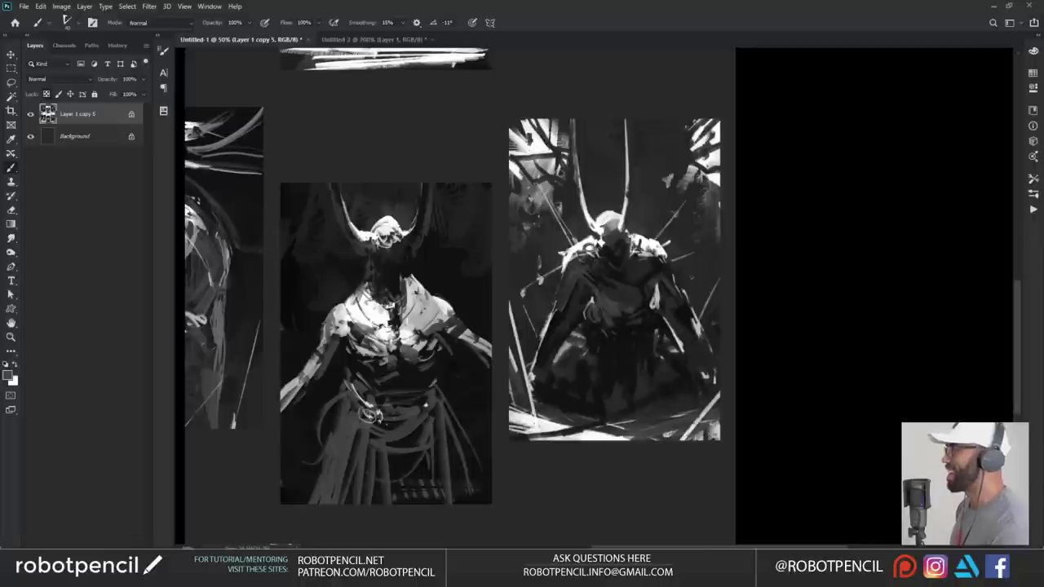
{"action": "key", "text": "x"}
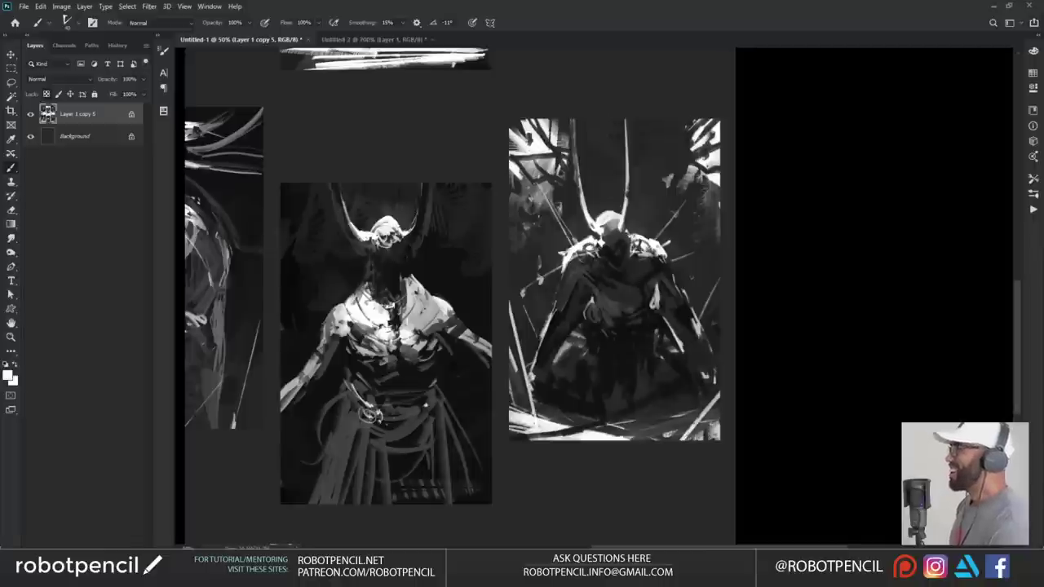
{"action": "left_click_drag", "start_coordinate": [655, 253], "coordinate": [670, 268]}
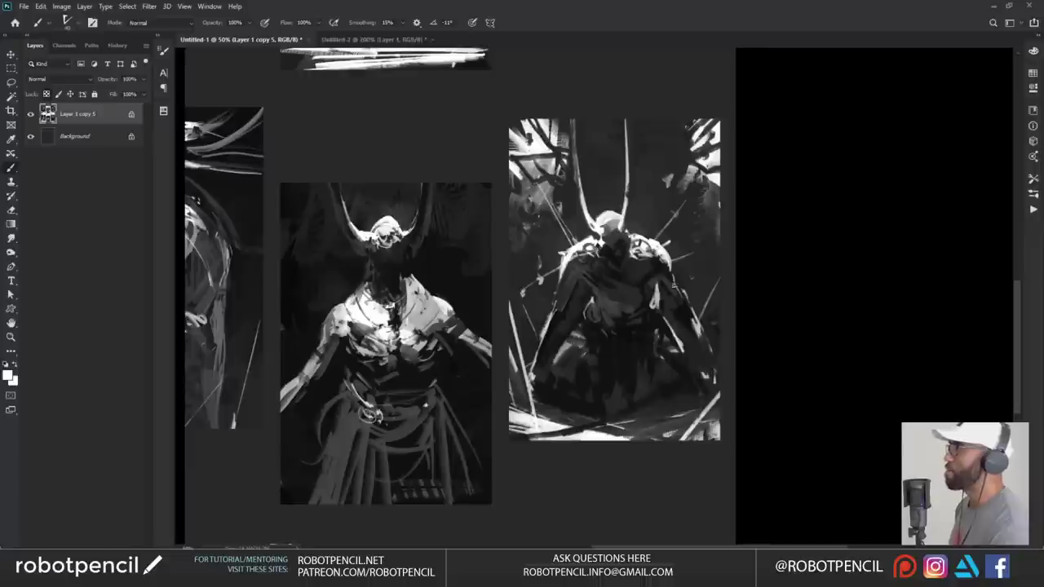
{"action": "left_click_drag", "start_coordinate": [674, 272], "coordinate": [702, 324]}
{"action": "left_click_drag", "start_coordinate": [687, 300], "coordinate": [702, 333]}
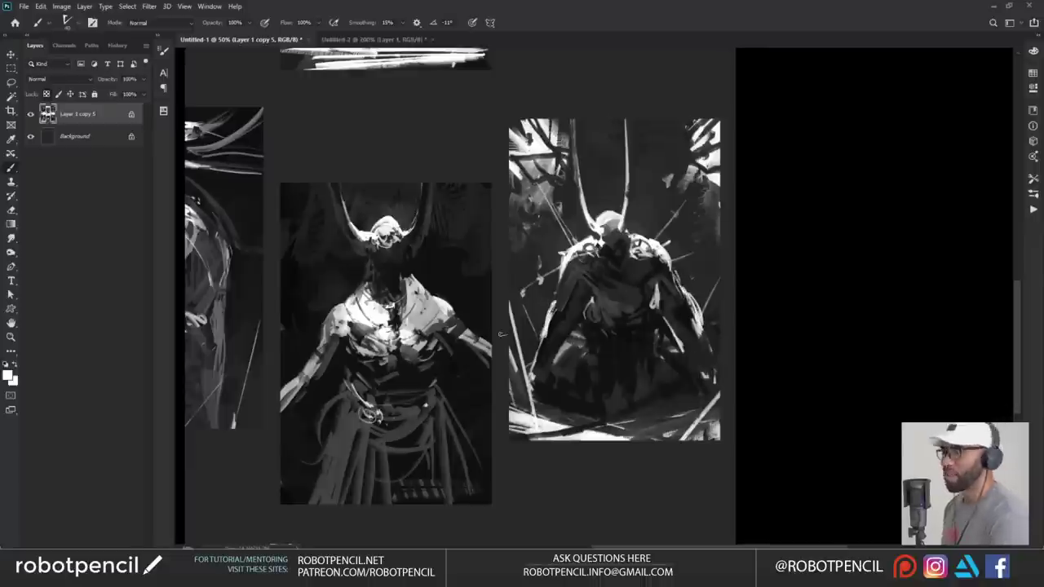
{"action": "key", "text": "ctrl+z"}
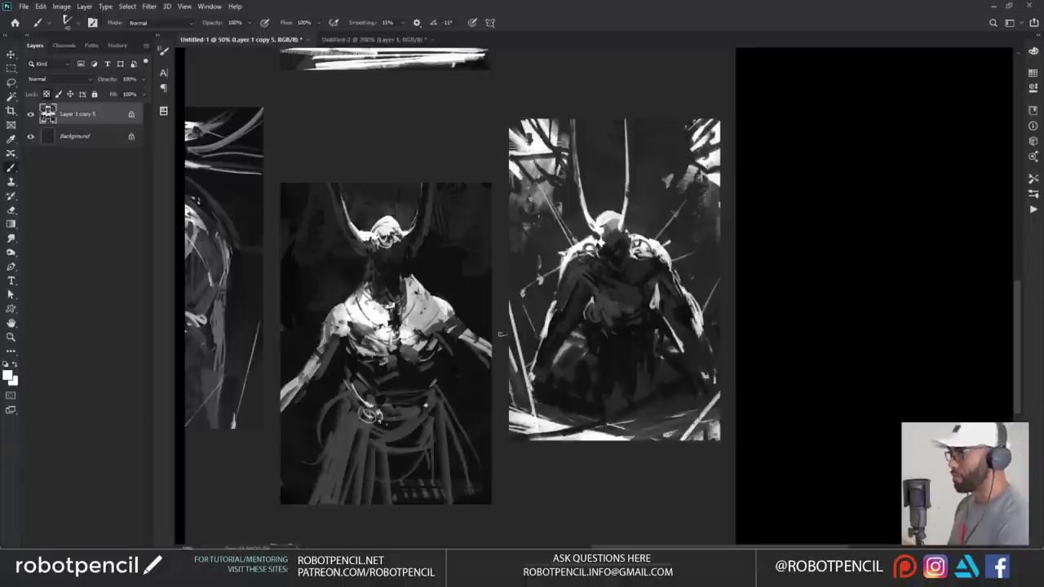
{"action": "key", "text": "x"}
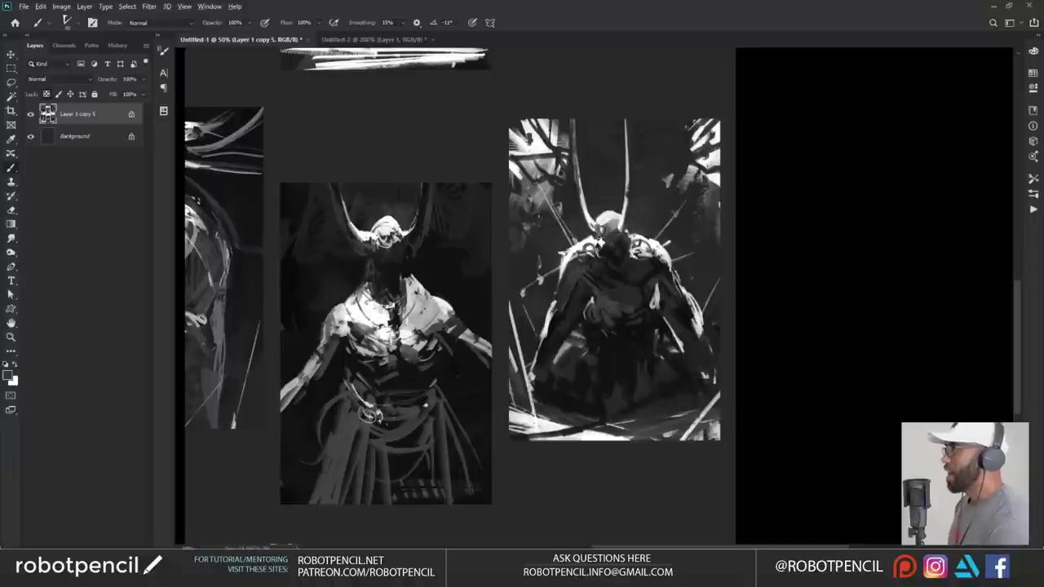
{"action": "left_click_drag", "start_coordinate": [608, 237], "coordinate": [595, 251]}
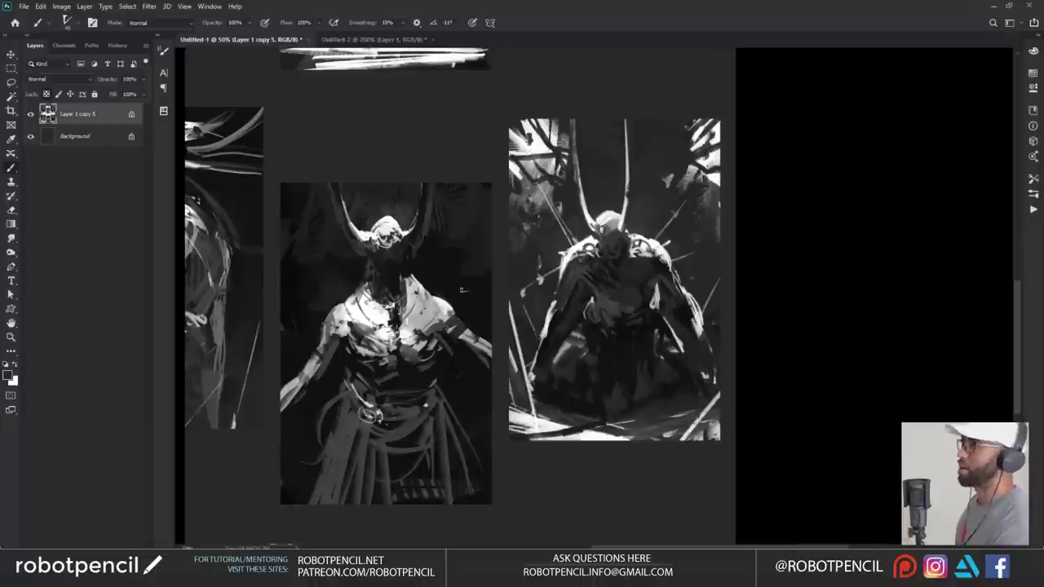
- Extend and shade both forearms of the lower-middle horned figure using tones sampled from the artwork
{"action": "left_click_drag", "start_coordinate": [344, 311], "coordinate": [386, 253]}
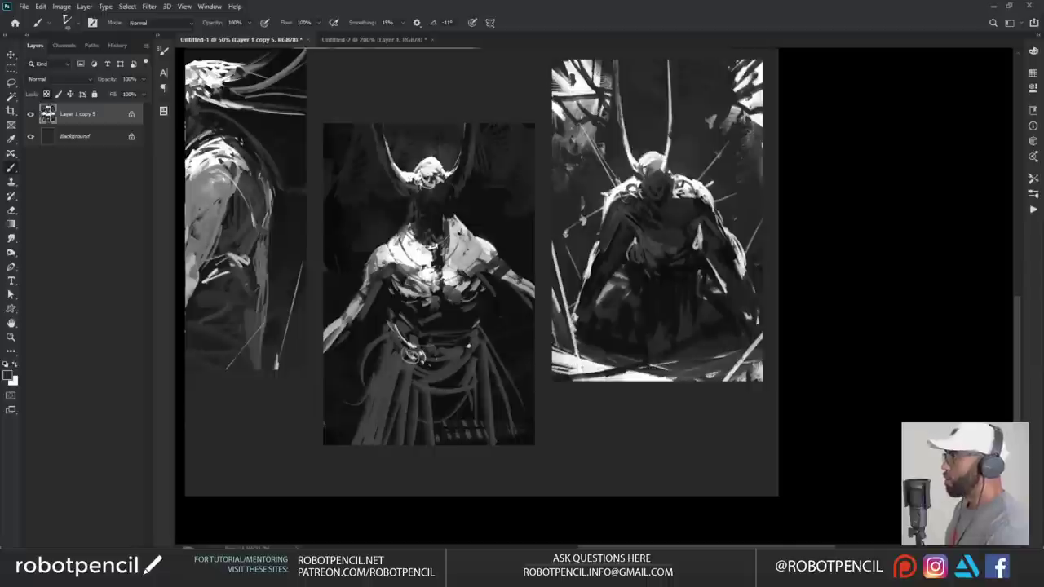
{"action": "left_click", "coordinate": [515, 277], "text": "alt"}
{"action": "left_click_drag", "start_coordinate": [518, 290], "coordinate": [535, 310]}
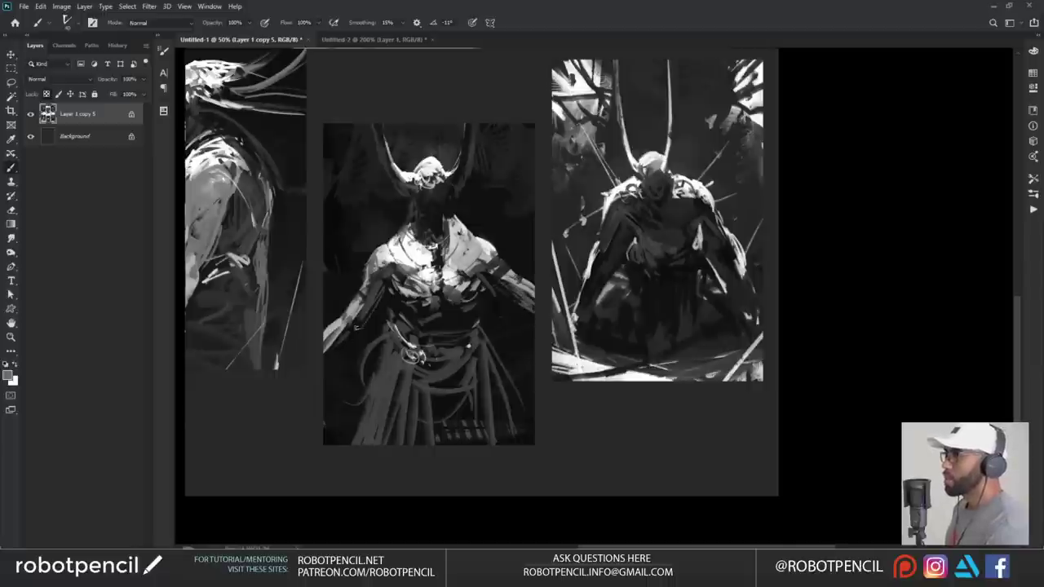
{"action": "left_click_drag", "start_coordinate": [351, 332], "coordinate": [324, 364]}
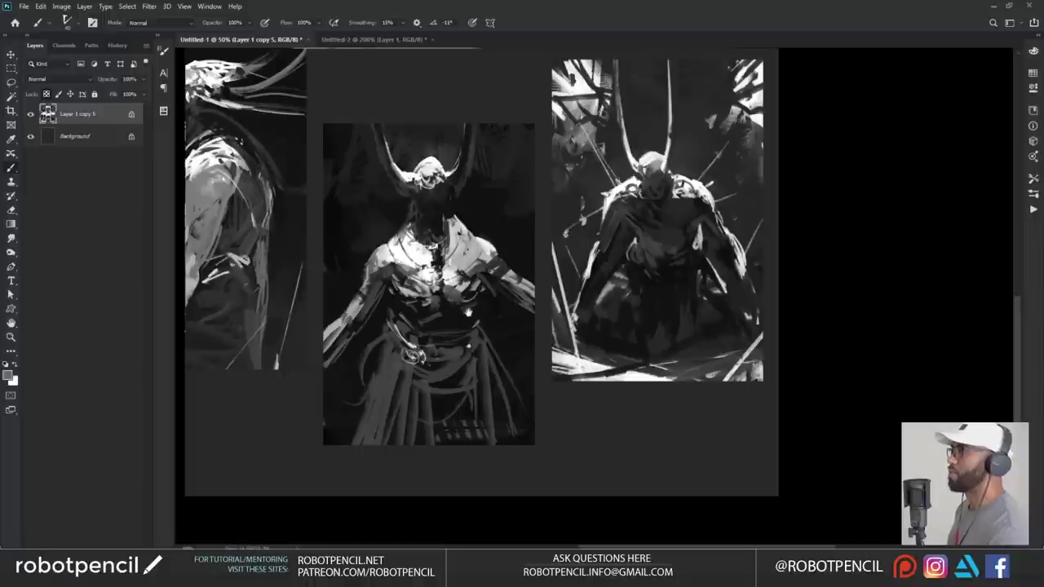
{"action": "left_click_drag", "start_coordinate": [468, 313], "coordinate": [519, 317]}
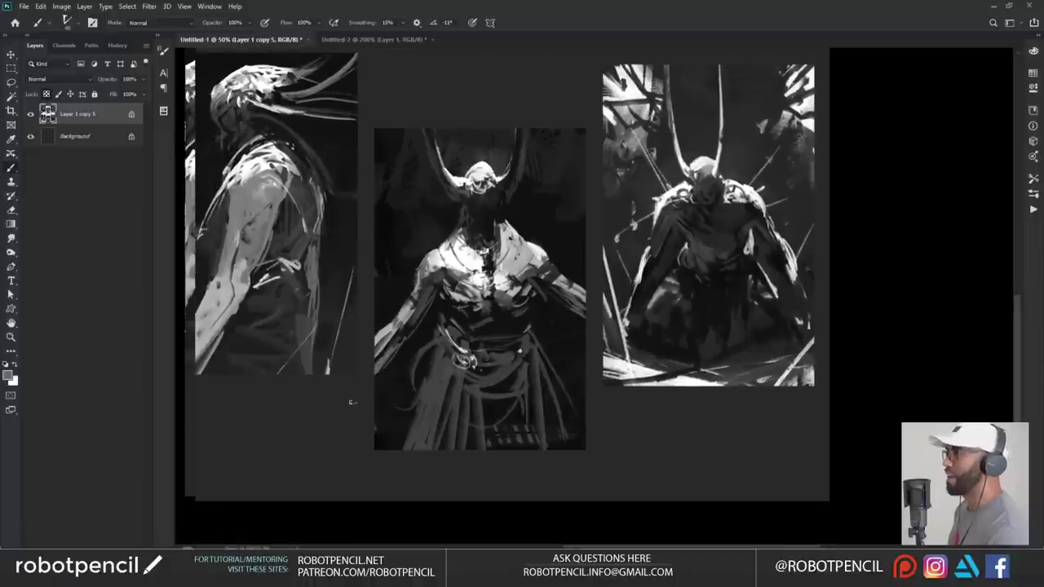
{"action": "left_click_drag", "start_coordinate": [402, 340], "coordinate": [372, 372]}
{"action": "left_click", "coordinate": [404, 327], "text": "alt"}
{"action": "mouse_move", "coordinate": [406, 320]}
{"action": "left_mouse_down"}
{"action": "mouse_move", "coordinate": [374, 353]}
{"action": "mouse_move", "coordinate": [377, 371]}
{"action": "left_mouse_up"}
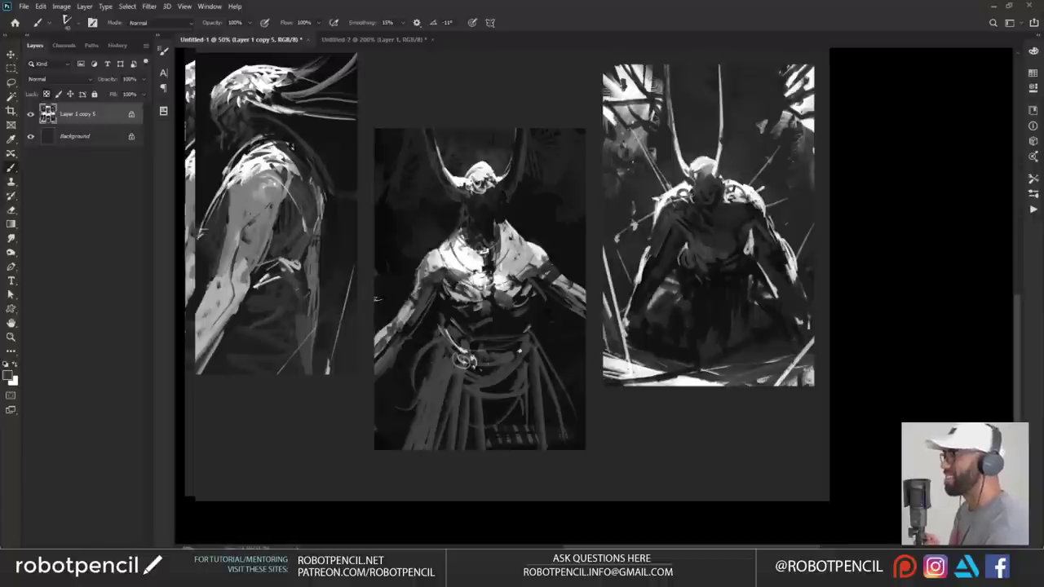
- Paint a light collar edge on the lower-middle figure and try thin light lines down its neck with a smaller brush
{"action": "left_click", "coordinate": [441, 251], "text": "alt"}
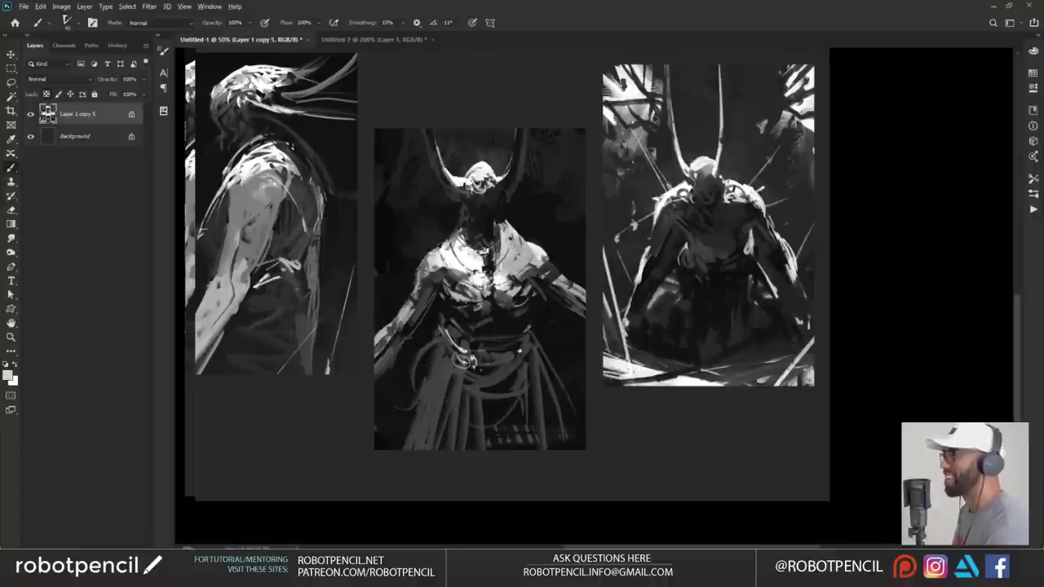
{"action": "mouse_move", "coordinate": [433, 254]}
{"action": "left_mouse_down"}
{"action": "mouse_move", "coordinate": [460, 221]}
{"action": "mouse_move", "coordinate": [449, 238]}
{"action": "left_mouse_up"}
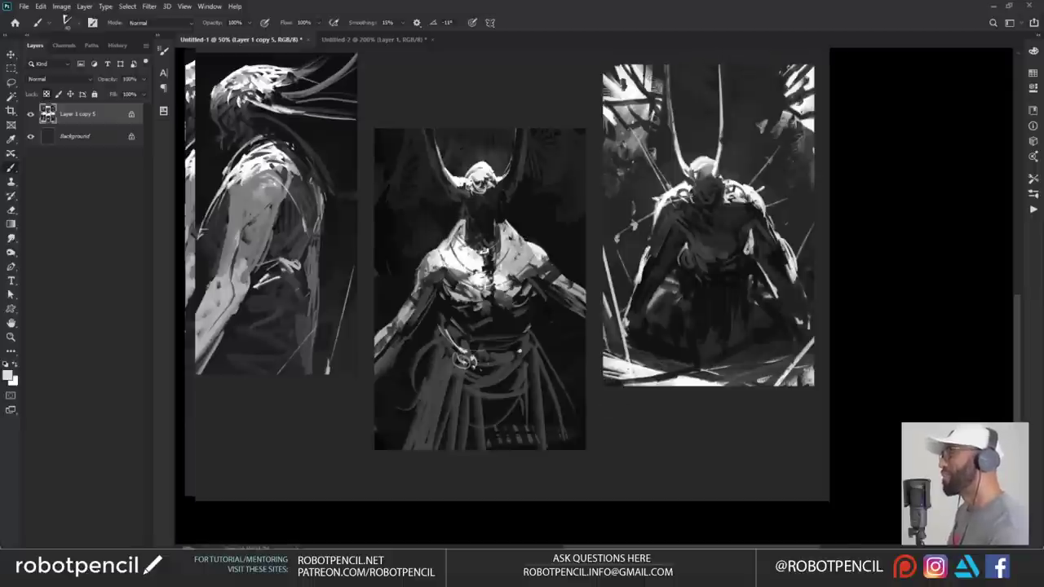
{"action": "left_click_drag", "start_coordinate": [519, 233], "coordinate": [635, 262]}
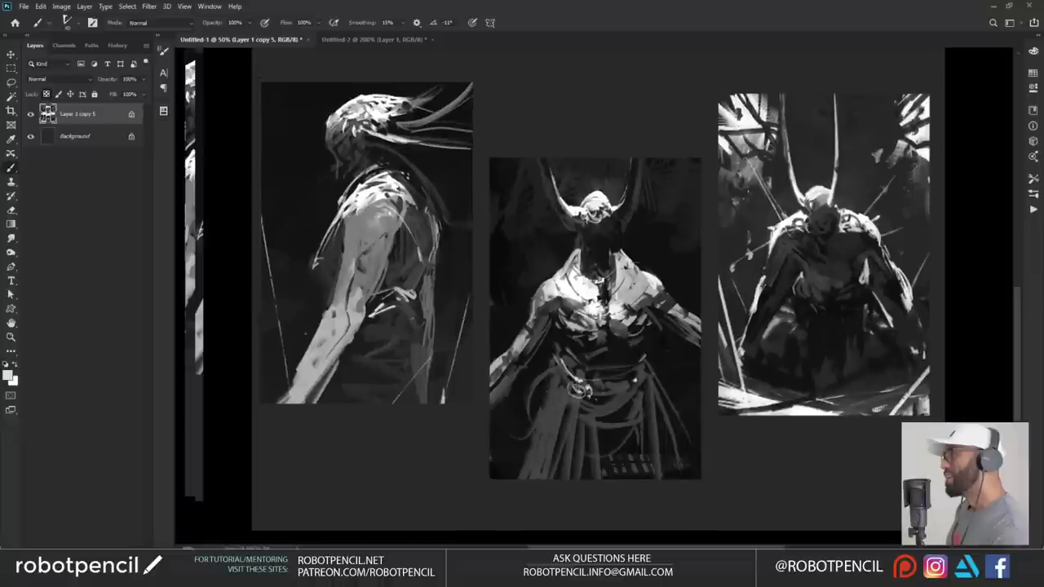
{"action": "key", "text": "["}
{"action": "key", "text": "["}
{"action": "key", "text": "["}
{"action": "mouse_move", "coordinate": [585, 215]}
{"action": "left_mouse_down"}
{"action": "mouse_move", "coordinate": [586, 281]}
{"action": "mouse_move", "coordinate": [611, 279]}
{"action": "left_mouse_up"}
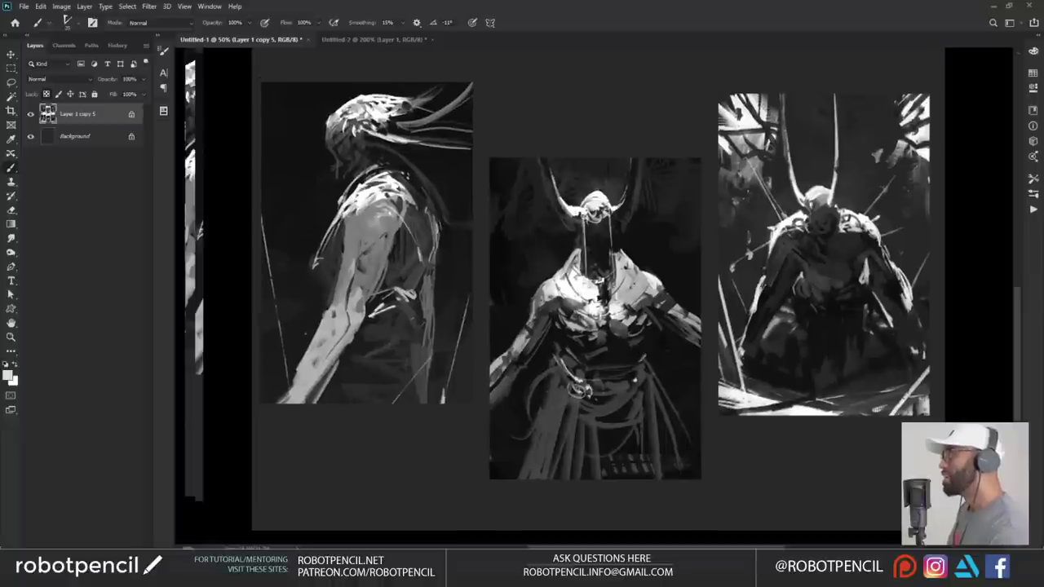
{"action": "left_click", "coordinate": [597, 230], "text": "alt"}
{"action": "left_click_drag", "start_coordinate": [586, 217], "coordinate": [586, 275]}
- Paint gray strands hanging from the lower-middle figure's face over its neck, alternating between sampled gray and dark tones
{"action": "left_click", "coordinate": [598, 212], "text": "alt"}
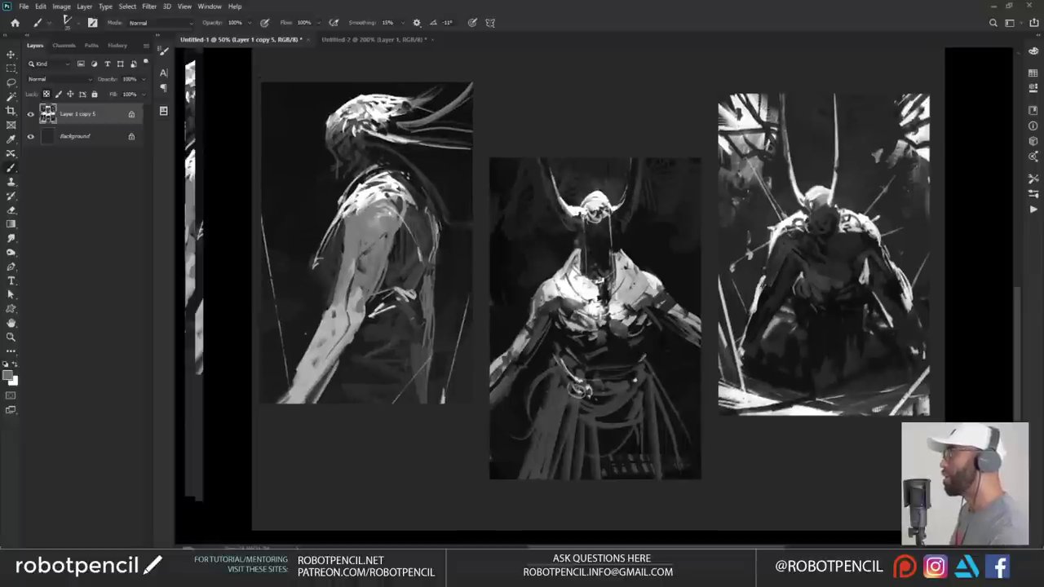
{"action": "left_click_drag", "start_coordinate": [580, 210], "coordinate": [577, 283]}
{"action": "mouse_move", "coordinate": [582, 230]}
{"action": "left_mouse_down"}
{"action": "mouse_move", "coordinate": [586, 292]}
{"action": "mouse_move", "coordinate": [589, 251]}
{"action": "mouse_move", "coordinate": [590, 268]}
{"action": "left_mouse_up"}
{"action": "mouse_move", "coordinate": [605, 212]}
{"action": "left_mouse_down"}
{"action": "mouse_move", "coordinate": [605, 264]}
{"action": "mouse_move", "coordinate": [614, 266]}
{"action": "mouse_move", "coordinate": [619, 245]}
{"action": "mouse_move", "coordinate": [604, 251]}
{"action": "mouse_move", "coordinate": [601, 229]}
{"action": "mouse_move", "coordinate": [597, 241]}
{"action": "mouse_move", "coordinate": [588, 234]}
{"action": "left_mouse_up"}
{"action": "left_click", "coordinate": [596, 265], "text": "alt"}
{"action": "mouse_move", "coordinate": [589, 220]}
{"action": "left_mouse_down"}
{"action": "mouse_move", "coordinate": [604, 222]}
{"action": "mouse_move", "coordinate": [598, 234]}
{"action": "left_mouse_up"}
{"action": "mouse_move", "coordinate": [591, 225]}
{"action": "left_mouse_down"}
{"action": "mouse_move", "coordinate": [601, 237]}
{"action": "mouse_move", "coordinate": [571, 216]}
{"action": "left_mouse_up"}
{"action": "mouse_move", "coordinate": [578, 207]}
{"action": "left_mouse_down"}
{"action": "mouse_move", "coordinate": [574, 217]}
{"action": "mouse_move", "coordinate": [613, 214]}
{"action": "mouse_move", "coordinate": [581, 218]}
{"action": "mouse_move", "coordinate": [607, 199]}
{"action": "mouse_move", "coordinate": [613, 209]}
{"action": "mouse_move", "coordinate": [581, 204]}
{"action": "left_mouse_up"}
- Undo a trial white stroke at the lower-middle figure's collar and add white accents to both sides of its waist
{"action": "left_click", "coordinate": [598, 197], "text": "alt"}
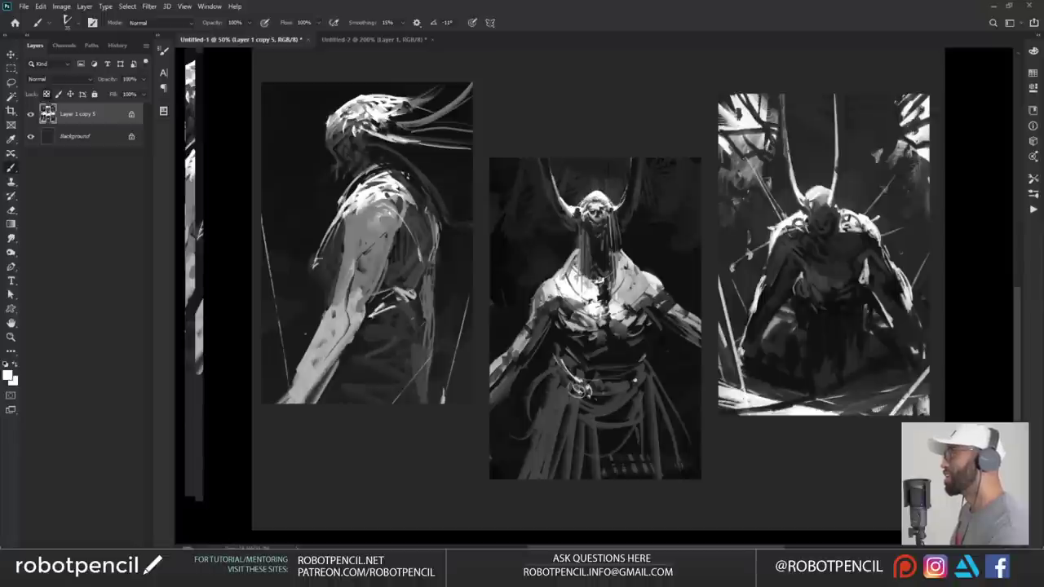
{"action": "left_click_drag", "start_coordinate": [577, 249], "coordinate": [564, 269]}
{"action": "key", "text": "ctrl+z"}
{"action": "mouse_move", "coordinate": [544, 369]}
{"action": "left_mouse_down"}
{"action": "mouse_move", "coordinate": [551, 361]}
{"action": "mouse_move", "coordinate": [544, 370]}
{"action": "left_mouse_up"}
{"action": "left_click_drag", "start_coordinate": [642, 367], "coordinate": [648, 373]}
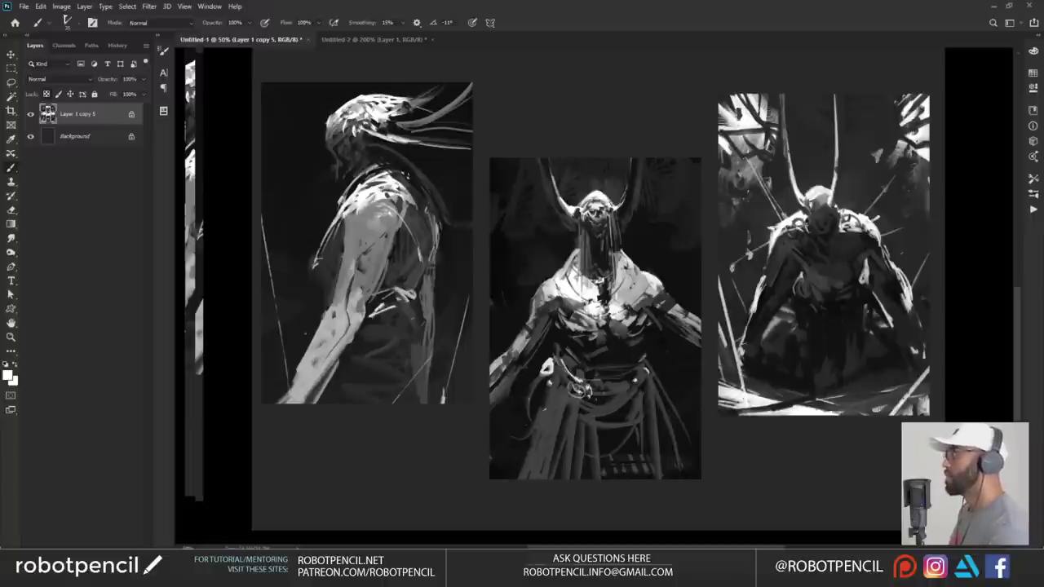
- Switch to full-screen mode with the menu bar and examine all six thumbnails together
{"action": "left_click_drag", "start_coordinate": [834, 309], "coordinate": [690, 326]}
{"action": "left_click", "coordinate": [714, 367], "text": "ctrl+alt"}
{"action": "left_click", "coordinate": [714, 367], "text": "ctrl+alt"}
{"action": "left_click", "coordinate": [714, 366], "text": "ctrl+alt"}
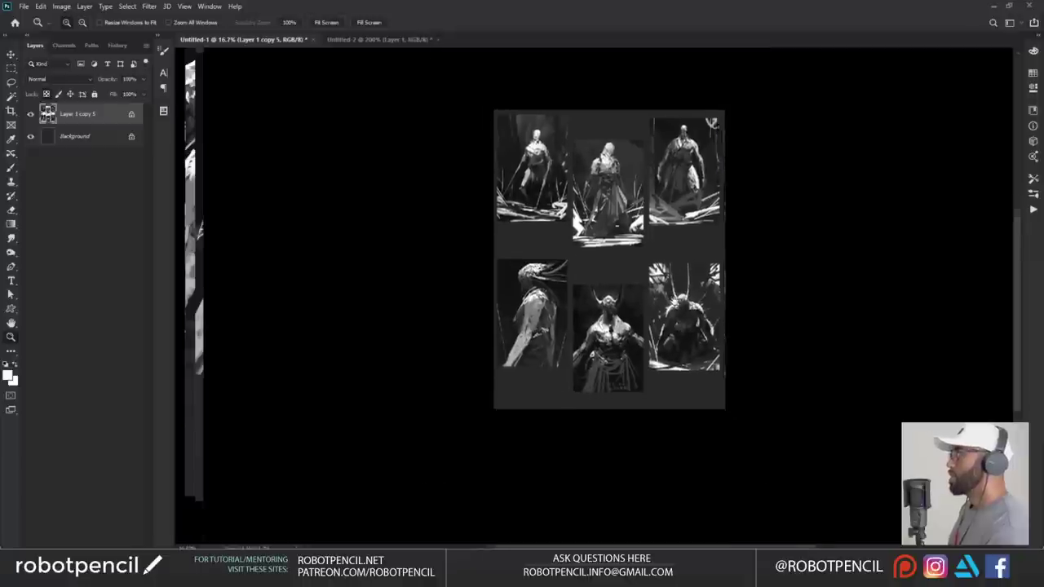
{"action": "key", "text": "b"}
{"action": "key", "text": "f"}
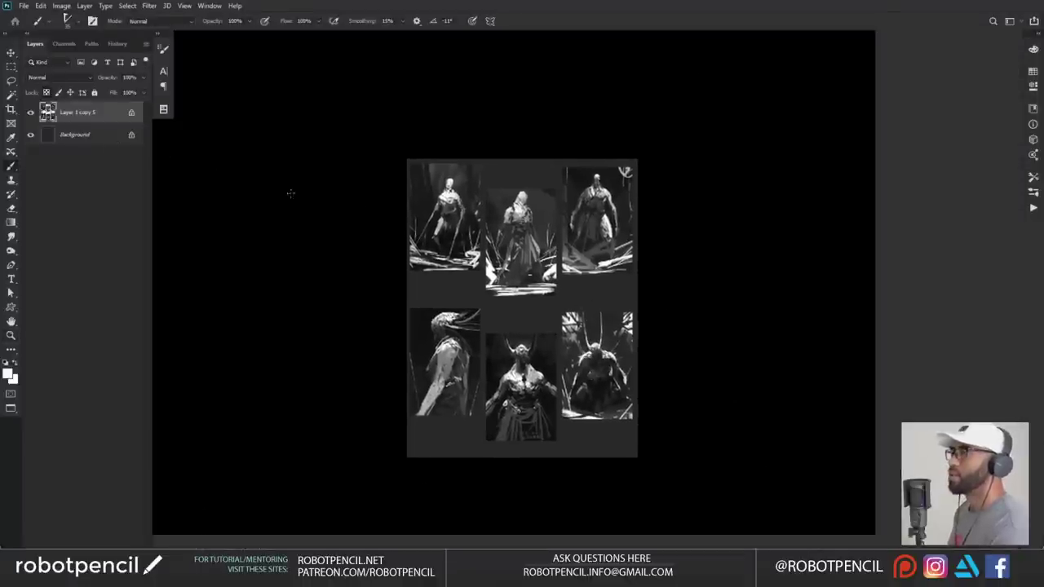
{"action": "key", "text": "z"}
{"action": "left_click", "coordinate": [518, 235]}
{"action": "scroll", "coordinate": [493, 221], "scroll_direction": "down", "scroll_amount": 1}
{"action": "scroll", "coordinate": [493, 221], "scroll_direction": "down", "scroll_amount": 1}
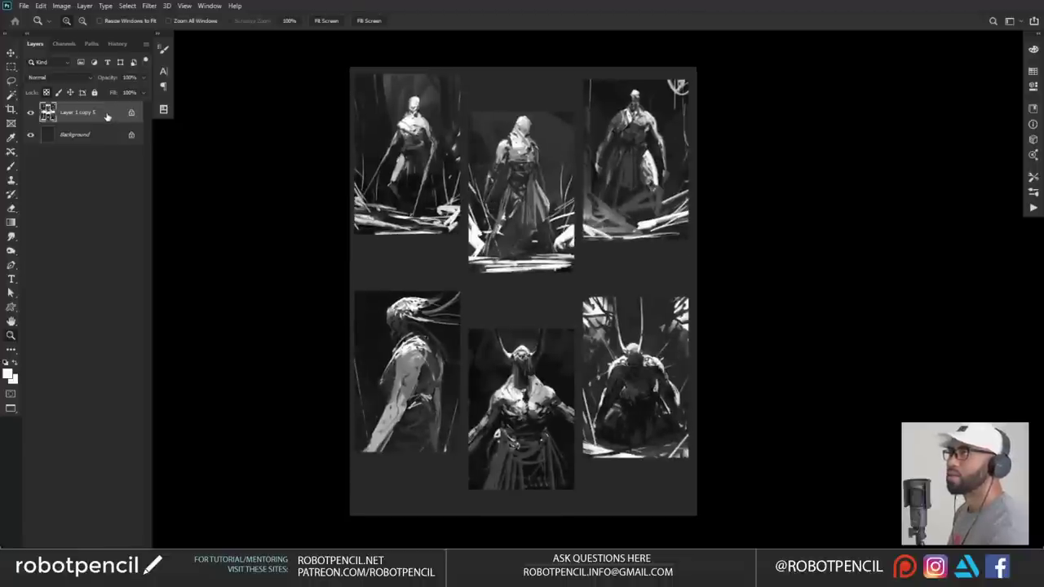
- Add a thin white Stroke layer style, positioned outside, around the thumbnails on the Layer 1 copy 5 layer
{"action": "double_click", "coordinate": [109, 116]}
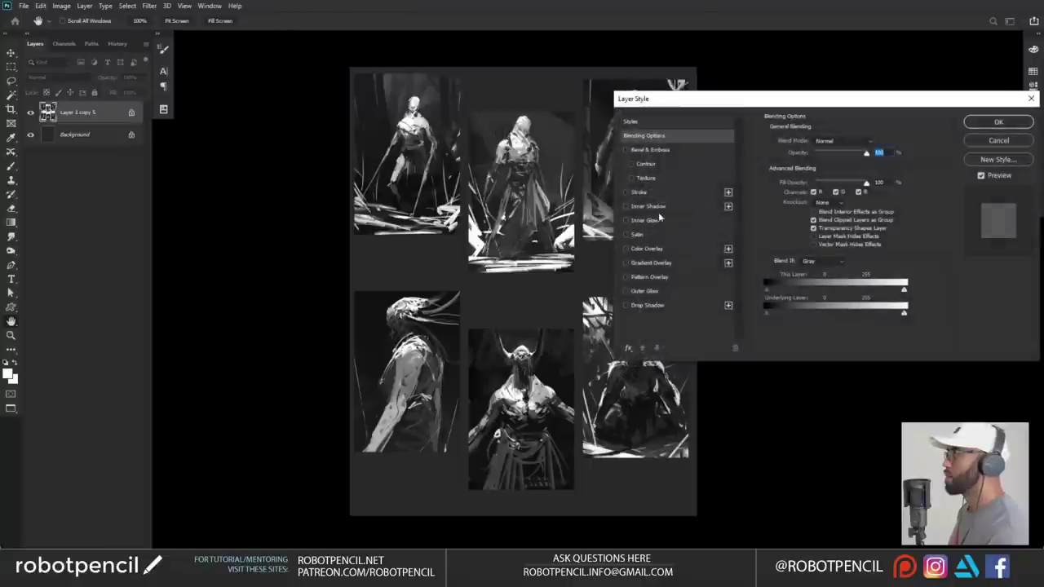
{"action": "left_click", "coordinate": [640, 192]}
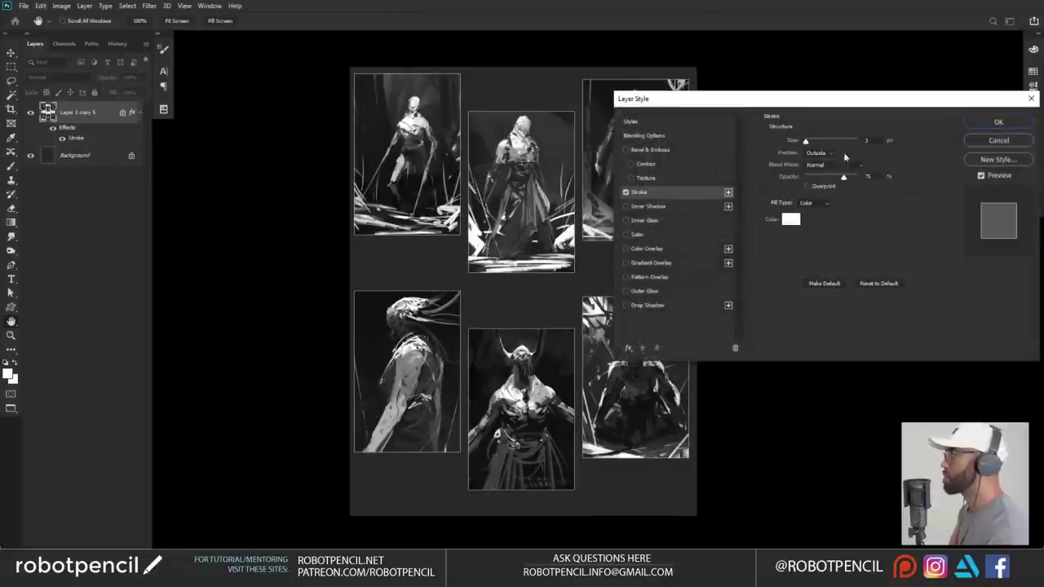
{"action": "left_click", "coordinate": [998, 121]}
- Crop the excess empty strip off the bottom edge of the thumbnail sheet
{"action": "key", "text": "c"}
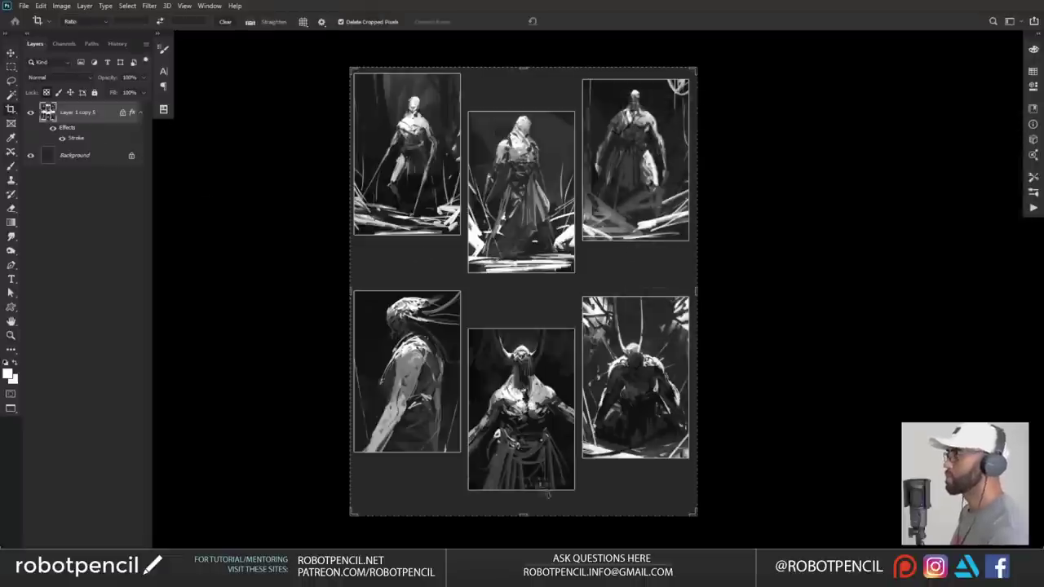
{"action": "left_click_drag", "start_coordinate": [526, 514], "coordinate": [526, 504]}
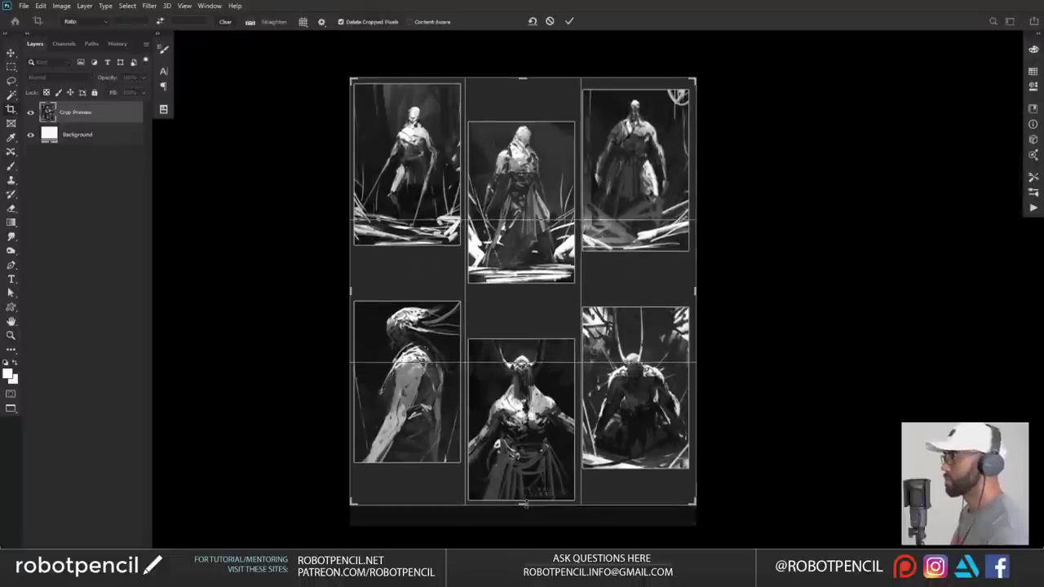
{"action": "key", "text": "Return"}
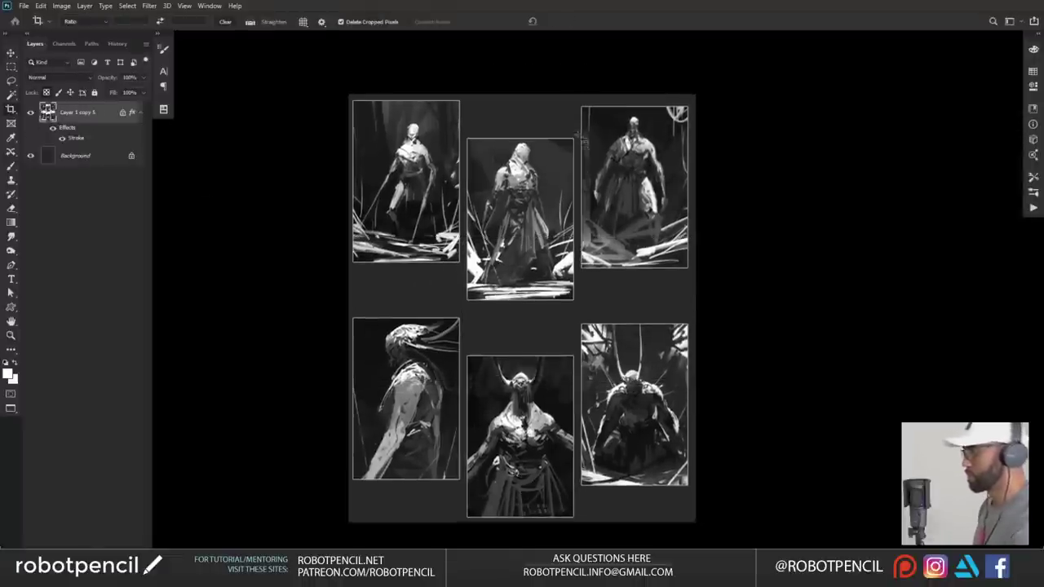
- Show the sheet full screen without the interface and examine the framed thumbnails up close
{"action": "key", "text": "f"}
{"action": "key", "text": "f"}
{"action": "key", "text": "f"}
{"action": "key", "text": "f"}
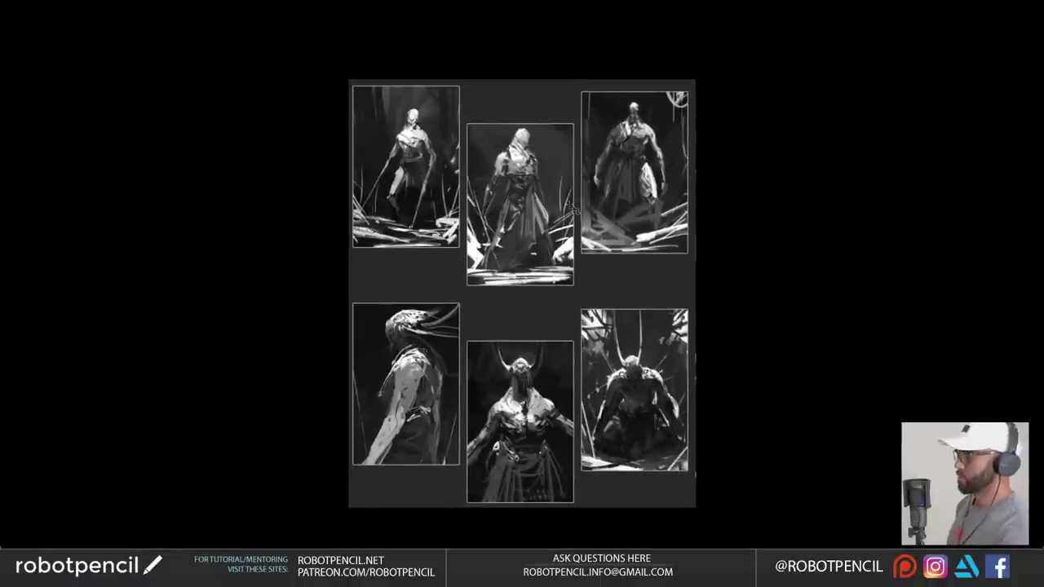
{"action": "left_click", "coordinate": [562, 206], "text": "ctrl"}
{"action": "left_click_drag", "start_coordinate": [563, 207], "coordinate": [563, 189]}
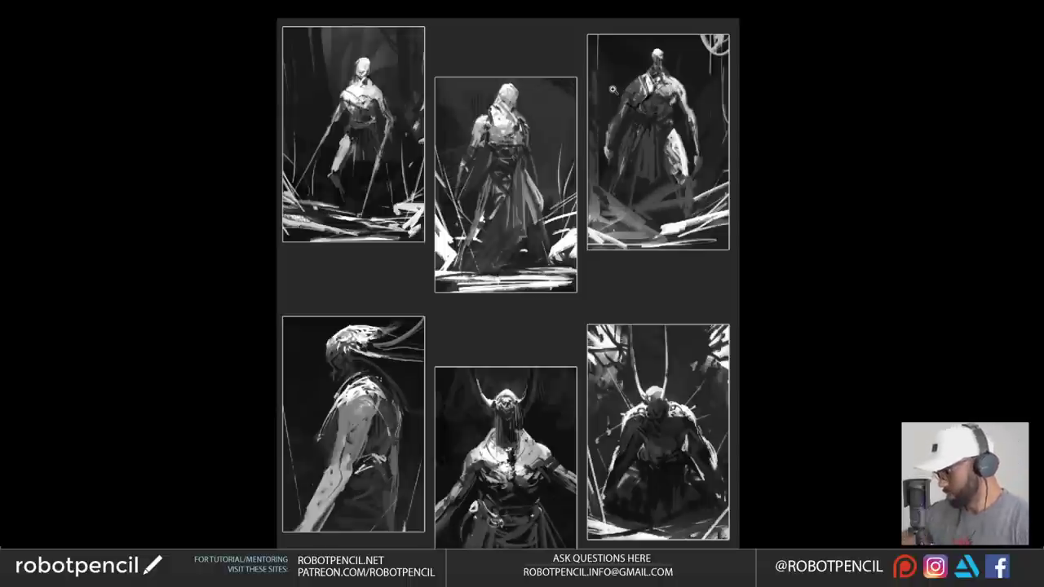
{"action": "mouse_move", "coordinate": [644, 195]}
{"action": "left_mouse_down"}
{"action": "mouse_move", "coordinate": [648, 178]}
{"action": "mouse_move", "coordinate": [665, 172]}
{"action": "left_mouse_up"}
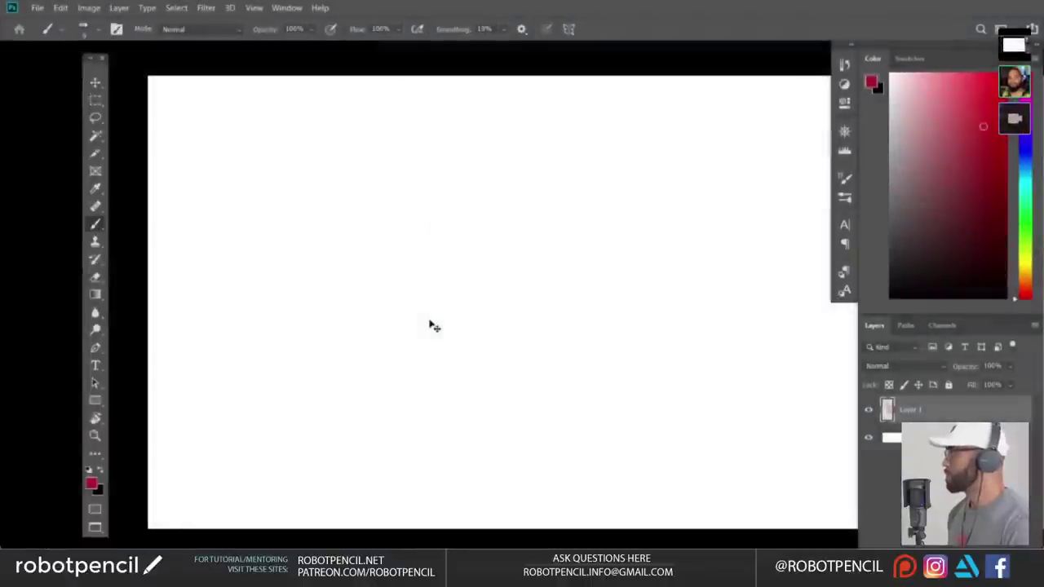
{"action": "key", "text": "ctrl+plus"}
{"action": "left_click_drag", "start_coordinate": [587, 322], "coordinate": [616, 295]}
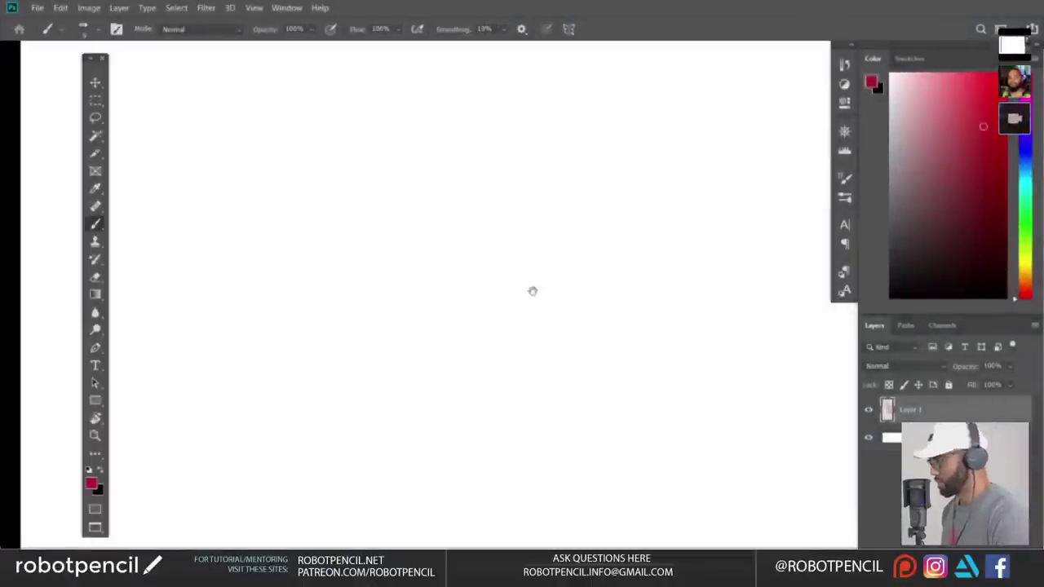
- Set the brush flow to 61% and add a new layer above Layer 1
{"action": "left_click_drag", "start_coordinate": [457, 311], "coordinate": [522, 319]}
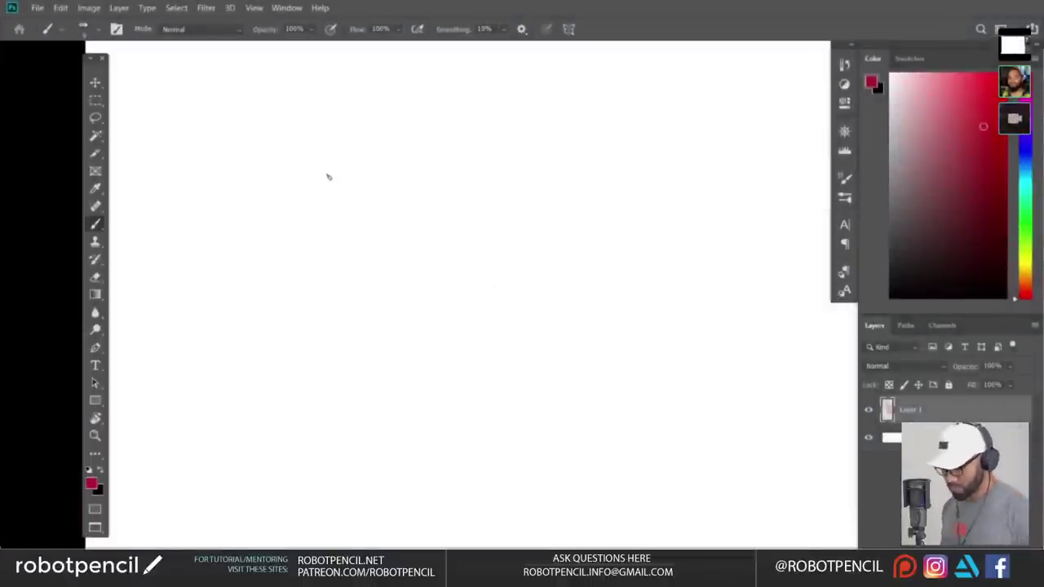
{"action": "left_click", "coordinate": [397, 29]}
{"action": "left_click_drag", "start_coordinate": [401, 46], "coordinate": [388, 46]}
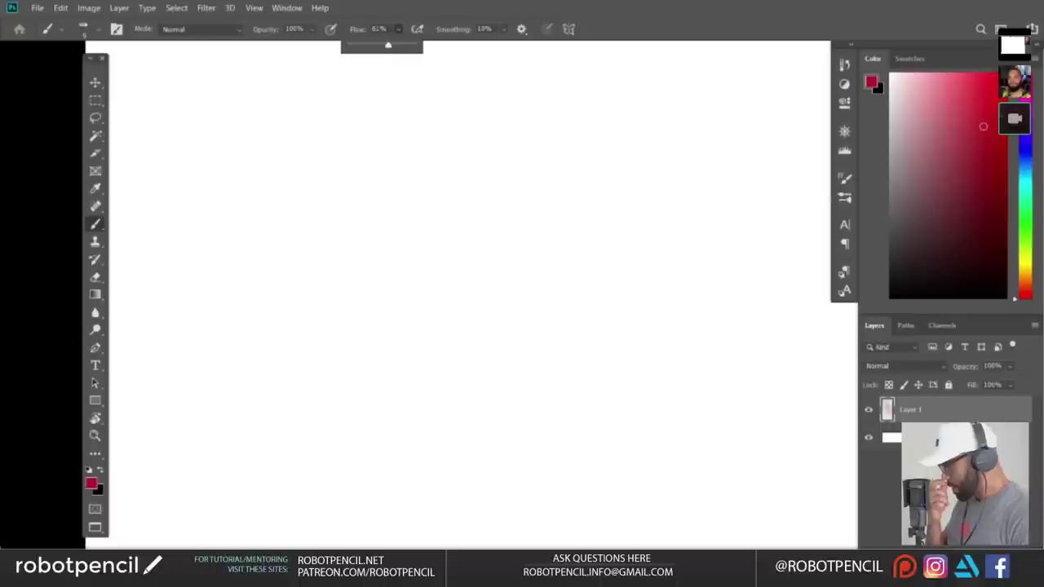
{"action": "key", "text": "ctrl+shift+alt+n"}
- Sketch a thick arching tube form whose far end curls downward, with light hatching under the inner bend
{"action": "left_click_drag", "start_coordinate": [419, 145], "coordinate": [310, 405]}
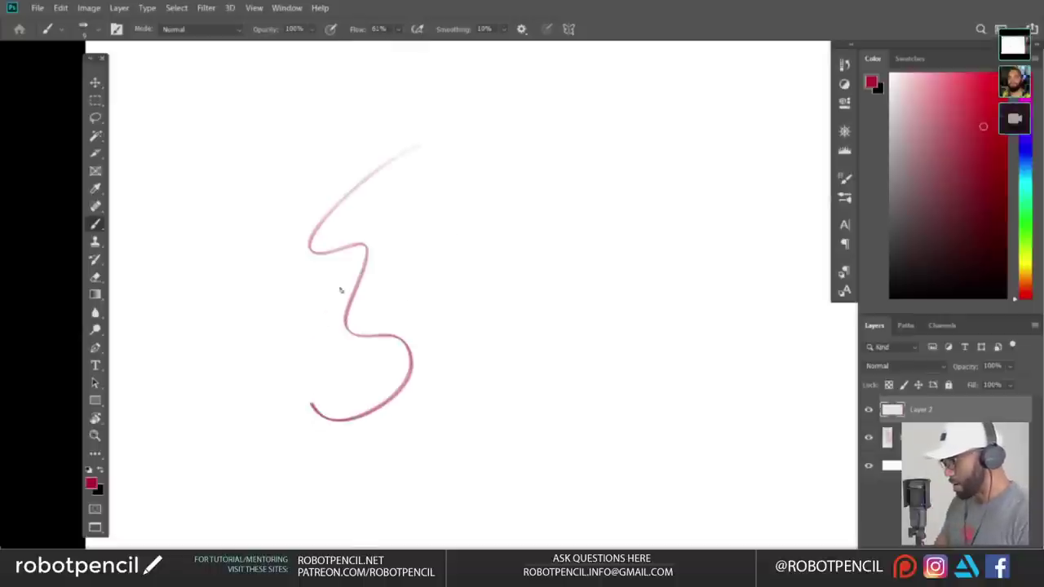
{"action": "left_click_drag", "start_coordinate": [341, 290], "coordinate": [432, 247]}
{"action": "key", "text": "ctrl+z"}
{"action": "mouse_move", "coordinate": [424, 146]}
{"action": "left_mouse_down"}
{"action": "mouse_move", "coordinate": [321, 271]}
{"action": "mouse_move", "coordinate": [410, 355]}
{"action": "mouse_move", "coordinate": [605, 175]}
{"action": "left_mouse_up"}
{"action": "key", "text": "ctrl+z"}
{"action": "mouse_move", "coordinate": [411, 149]}
{"action": "left_mouse_down"}
{"action": "mouse_move", "coordinate": [544, 112]}
{"action": "mouse_move", "coordinate": [635, 190]}
{"action": "left_mouse_up"}
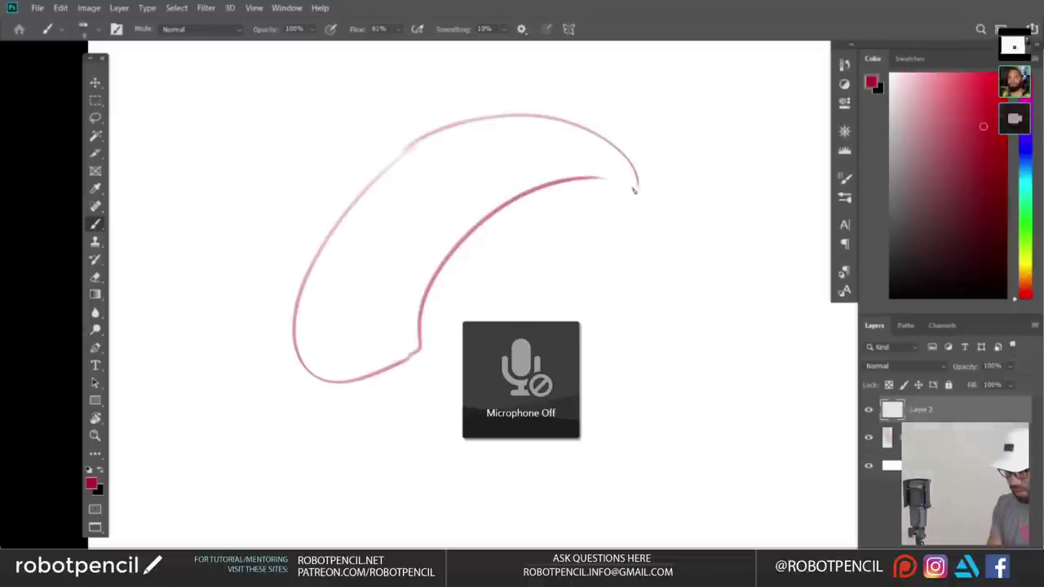
{"action": "mouse_move", "coordinate": [545, 186]}
{"action": "left_mouse_down"}
{"action": "mouse_move", "coordinate": [550, 254]}
{"action": "mouse_move", "coordinate": [625, 245]}
{"action": "left_mouse_up"}
{"action": "left_click_drag", "start_coordinate": [637, 181], "coordinate": [615, 249]}
{"action": "mouse_move", "coordinate": [548, 187]}
{"action": "left_mouse_down"}
{"action": "mouse_move", "coordinate": [596, 174]}
{"action": "mouse_move", "coordinate": [552, 197]}
{"action": "mouse_move", "coordinate": [595, 178]}
{"action": "mouse_move", "coordinate": [560, 200]}
{"action": "mouse_move", "coordinate": [599, 180]}
{"action": "left_mouse_up"}
{"action": "left_click_drag", "start_coordinate": [631, 261], "coordinate": [620, 229]}
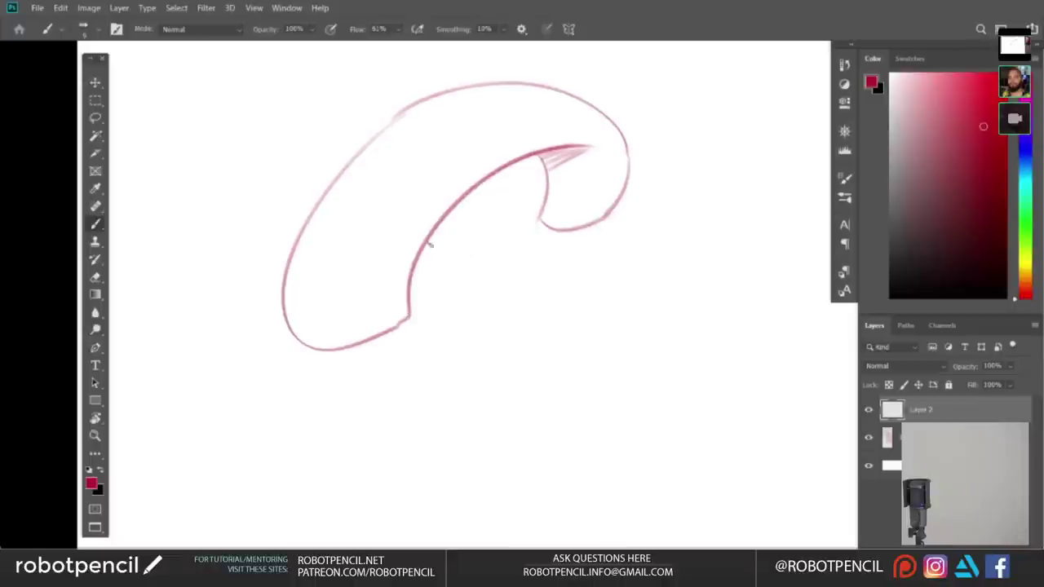
- Draw a thinner curved tube emerging from beneath the arch and hooking downward to a rounded end
{"action": "left_click_drag", "start_coordinate": [436, 232], "coordinate": [432, 438]}
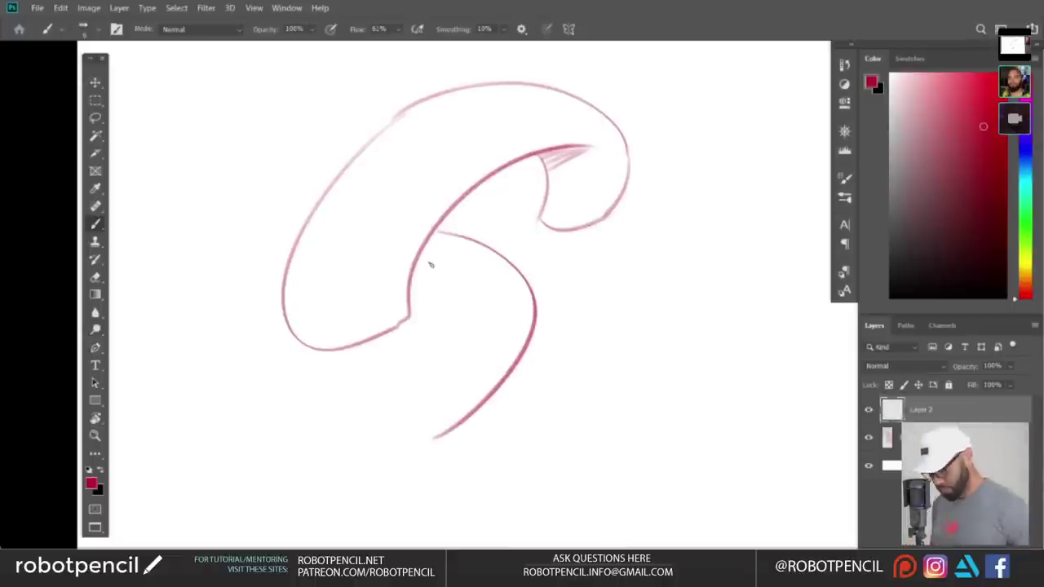
{"action": "mouse_move", "coordinate": [425, 264]}
{"action": "left_mouse_down"}
{"action": "mouse_move", "coordinate": [375, 402]}
{"action": "mouse_move", "coordinate": [450, 403]}
{"action": "mouse_move", "coordinate": [444, 437]}
{"action": "left_mouse_up"}
{"action": "left_click_drag", "start_coordinate": [445, 234], "coordinate": [437, 265]}
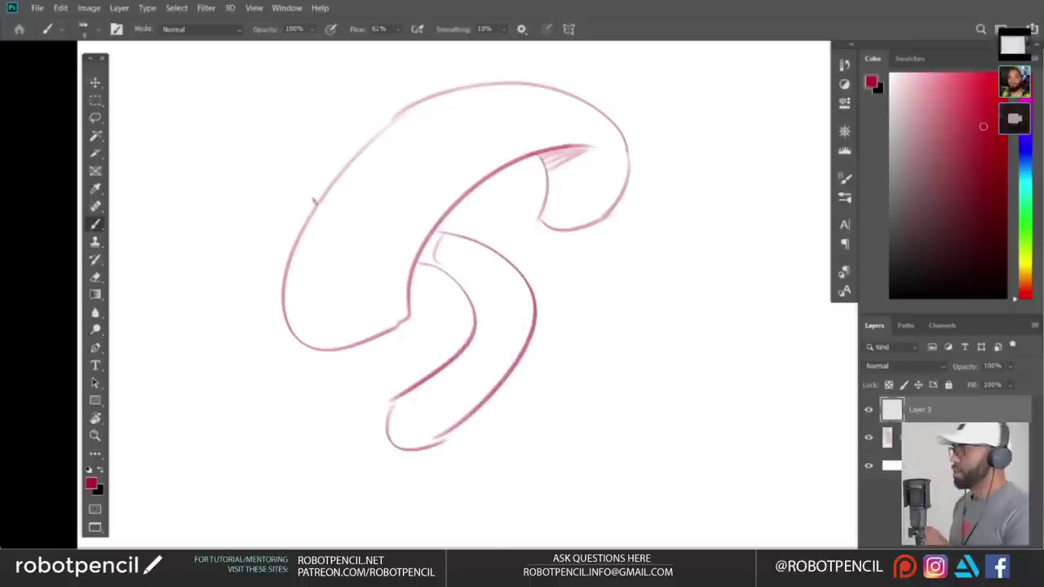
- Sketch a second limb-like tube extending from behind the arch's left side and close its rounded tip
{"action": "left_click_drag", "start_coordinate": [310, 213], "coordinate": [187, 374]}
{"action": "key", "text": "ctrl+z"}
{"action": "left_click_drag", "start_coordinate": [305, 218], "coordinate": [186, 375]}
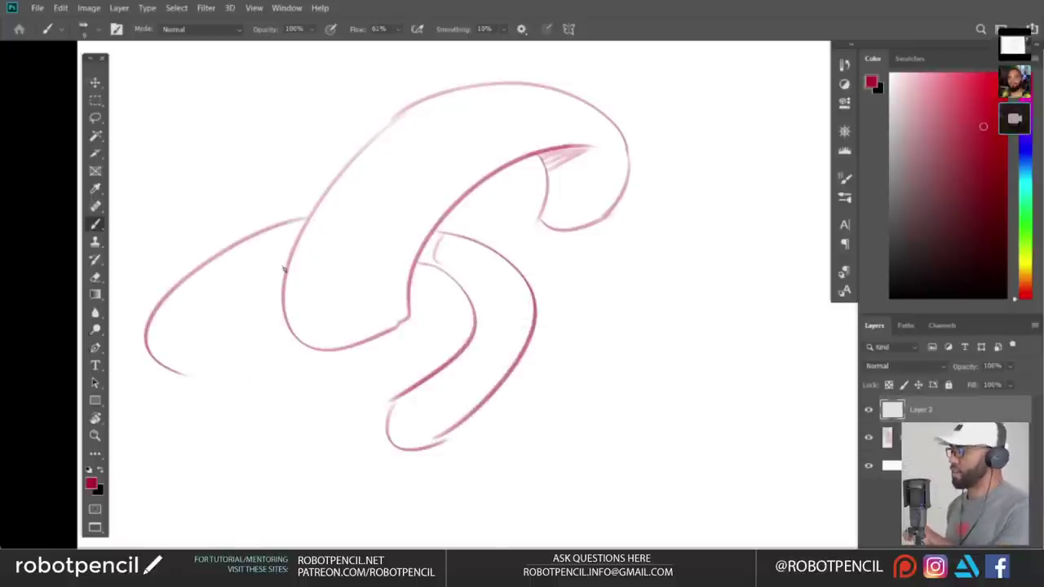
{"action": "mouse_move", "coordinate": [283, 269]}
{"action": "left_mouse_down"}
{"action": "mouse_move", "coordinate": [252, 279]}
{"action": "mouse_move", "coordinate": [186, 374]}
{"action": "left_mouse_up"}
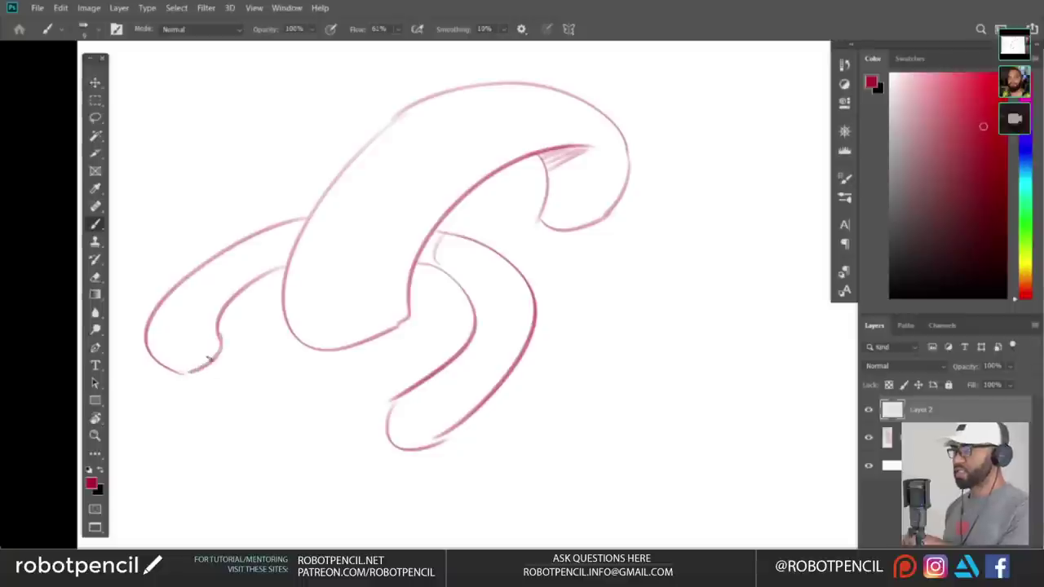
{"action": "key", "text": "ctrl+z"}
{"action": "left_click_drag", "start_coordinate": [219, 336], "coordinate": [186, 374]}
{"action": "key", "text": "ctrl+z"}
{"action": "left_click_drag", "start_coordinate": [219, 338], "coordinate": [176, 376]}
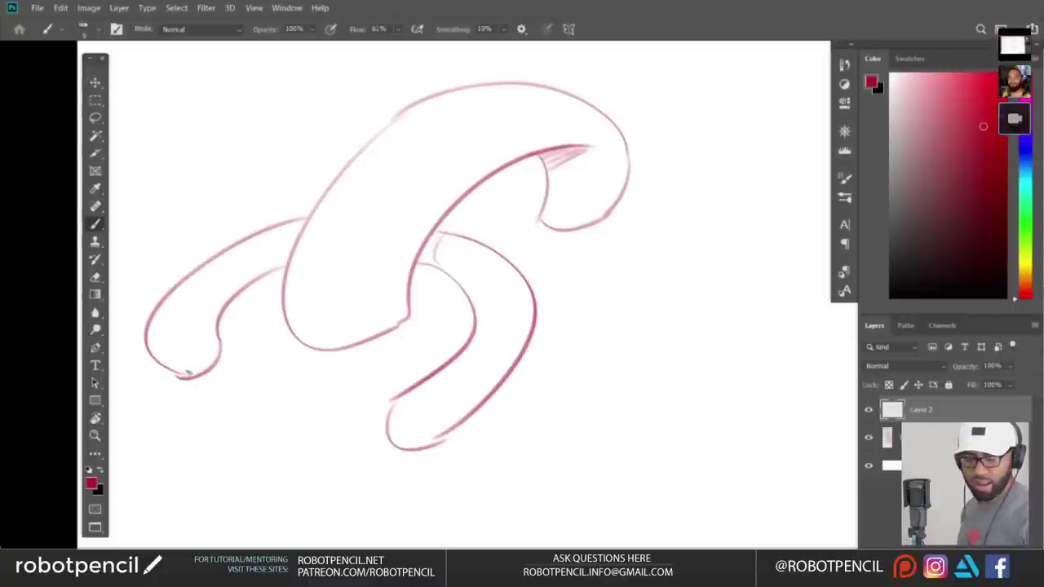
- Hatch the overlap where the lower tube meets the arch and draw a large curved sheet passing behind the forms
{"action": "left_click_drag", "start_coordinate": [488, 274], "coordinate": [467, 314]}
{"action": "left_click_drag", "start_coordinate": [416, 273], "coordinate": [410, 287]}
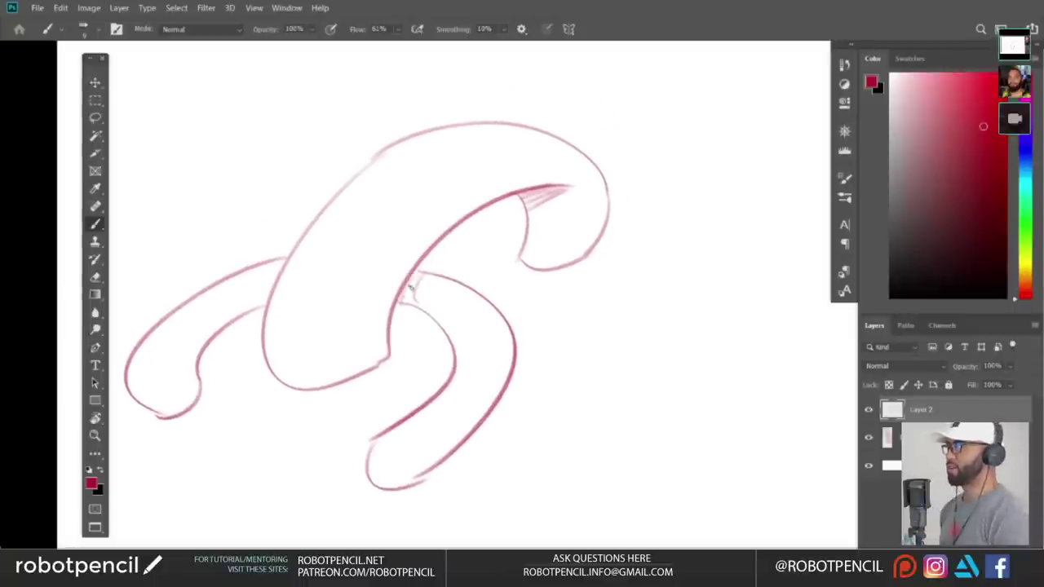
{"action": "mouse_move", "coordinate": [620, 344]}
{"action": "left_mouse_down"}
{"action": "mouse_move", "coordinate": [522, 276]}
{"action": "mouse_move", "coordinate": [525, 308]}
{"action": "mouse_move", "coordinate": [591, 283]}
{"action": "left_mouse_up"}
{"action": "left_click_drag", "start_coordinate": [523, 270], "coordinate": [691, 222]}
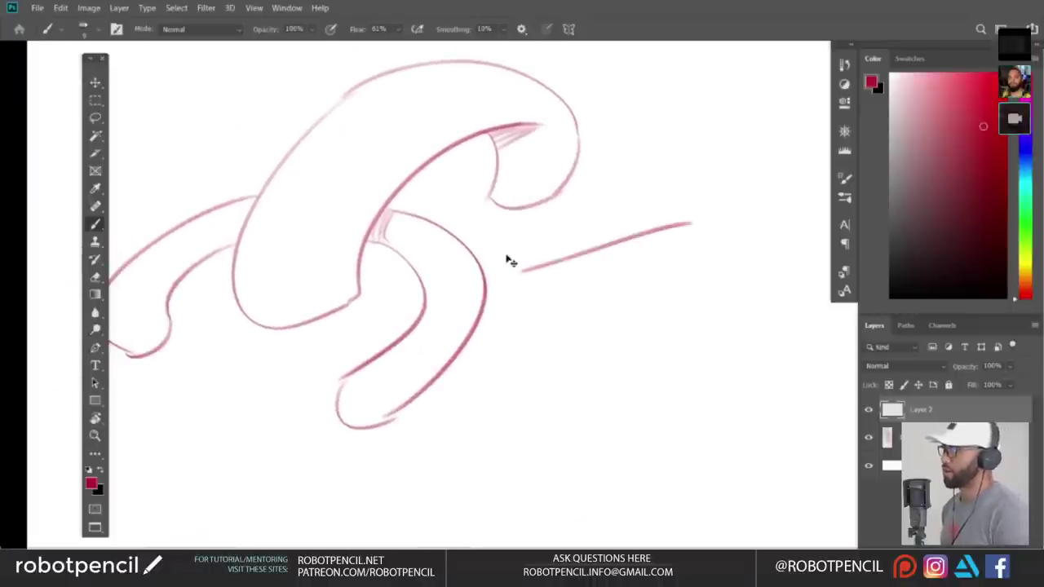
{"action": "key", "text": "ctrl+z"}
{"action": "left_click_drag", "start_coordinate": [580, 220], "coordinate": [761, 179]}
{"action": "key", "text": "ctrl+z"}
{"action": "mouse_move", "coordinate": [581, 143]}
{"action": "left_mouse_down"}
{"action": "mouse_move", "coordinate": [766, 137]}
{"action": "mouse_move", "coordinate": [528, 442]}
{"action": "mouse_move", "coordinate": [477, 363]}
{"action": "mouse_move", "coordinate": [447, 361]}
{"action": "left_mouse_up"}
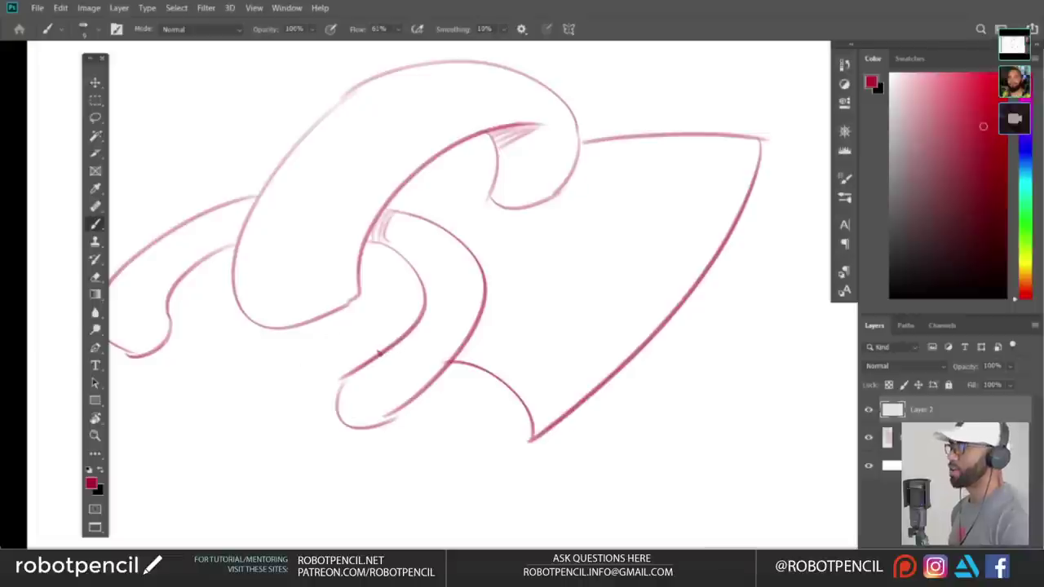
{"action": "mouse_move", "coordinate": [376, 352]}
{"action": "left_mouse_down"}
{"action": "mouse_move", "coordinate": [245, 383]}
{"action": "mouse_move", "coordinate": [281, 330]}
{"action": "left_mouse_up"}
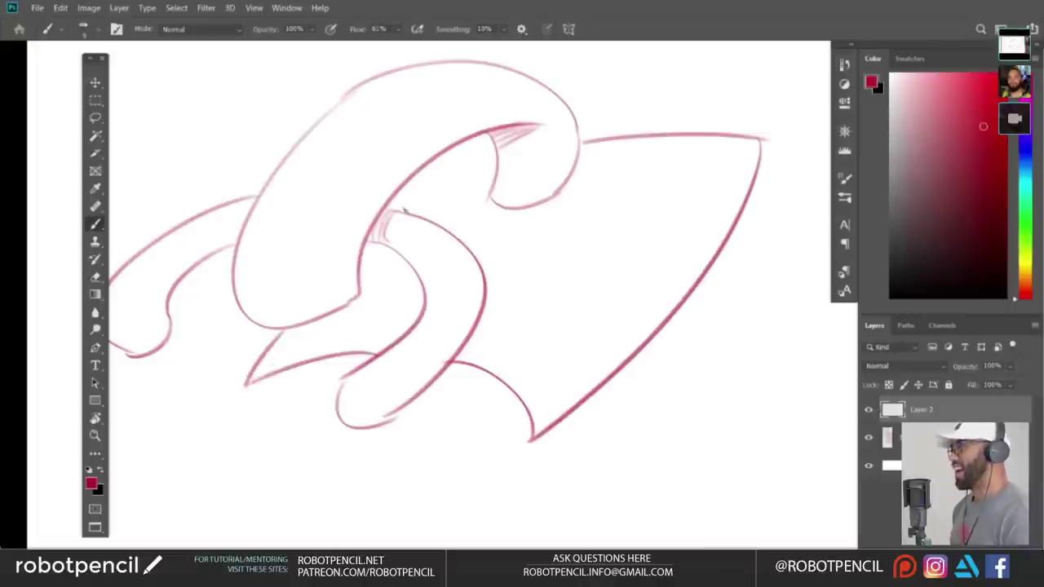
{"action": "left_click_drag", "start_coordinate": [403, 209], "coordinate": [495, 161]}
{"action": "key", "text": "ctrl+z"}
{"action": "key", "text": "ctrl+z"}
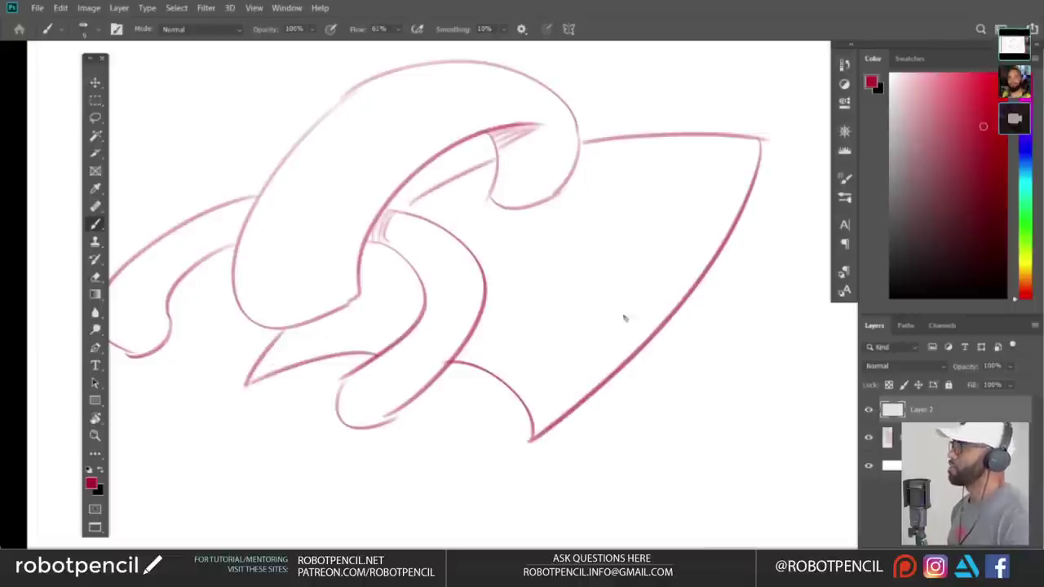
- Sketch a separate bent tube above and left of the arch, with light hatching at its inner bend
{"action": "mouse_move", "coordinate": [624, 318]}
{"action": "left_mouse_down"}
{"action": "mouse_move", "coordinate": [682, 356]}
{"action": "mouse_move", "coordinate": [729, 367]}
{"action": "left_mouse_up"}
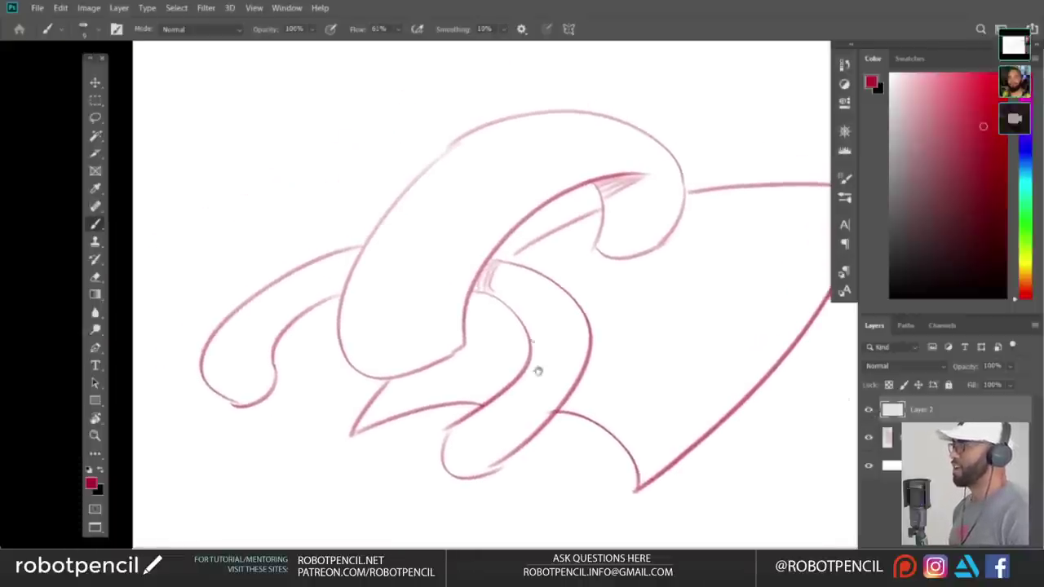
{"action": "left_click_drag", "start_coordinate": [538, 371], "coordinate": [595, 472]}
{"action": "mouse_move", "coordinate": [350, 122]}
{"action": "left_mouse_down"}
{"action": "mouse_move", "coordinate": [289, 323]}
{"action": "mouse_move", "coordinate": [295, 350]}
{"action": "mouse_move", "coordinate": [379, 304]}
{"action": "mouse_move", "coordinate": [432, 172]}
{"action": "left_mouse_up"}
{"action": "key", "text": "ctrl+z"}
{"action": "left_click_drag", "start_coordinate": [356, 124], "coordinate": [481, 167]}
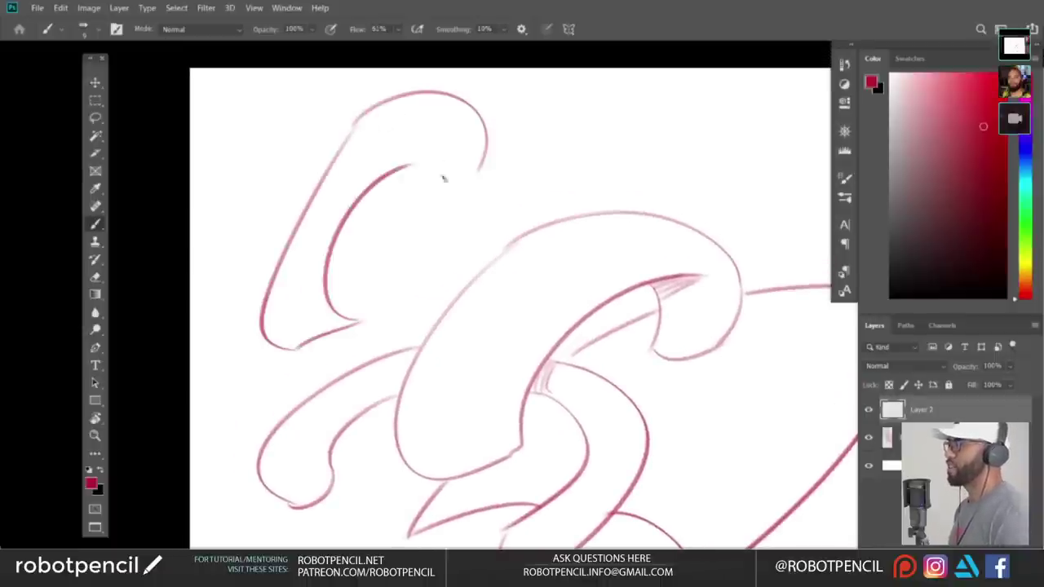
{"action": "left_click_drag", "start_coordinate": [417, 164], "coordinate": [401, 265]}
{"action": "left_click_drag", "start_coordinate": [481, 167], "coordinate": [457, 233]}
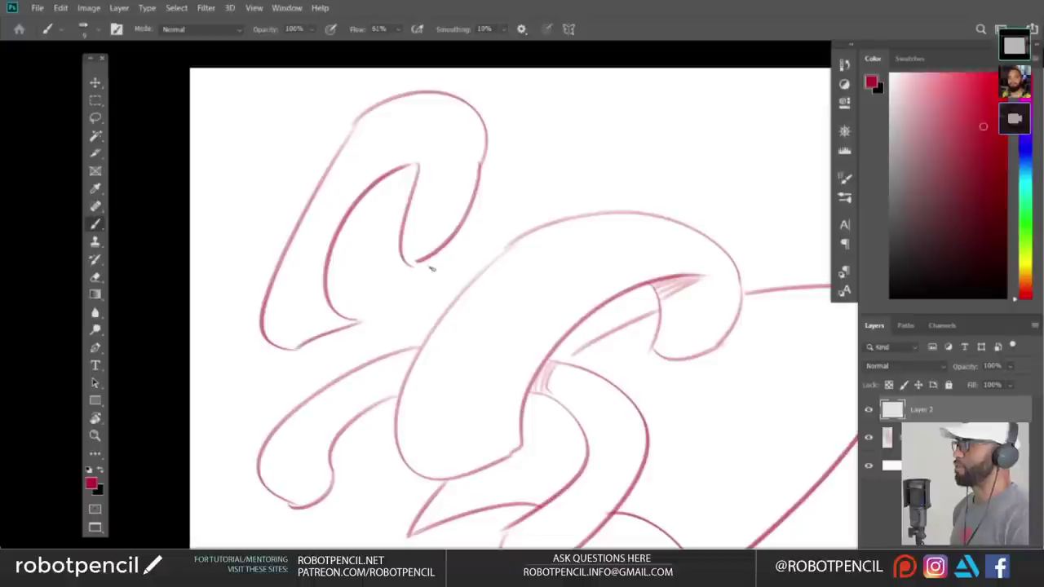
{"action": "key", "text": "ctrl+z"}
{"action": "mouse_move", "coordinate": [482, 169]}
{"action": "left_mouse_down"}
{"action": "mouse_move", "coordinate": [448, 254]}
{"action": "mouse_move", "coordinate": [432, 269]}
{"action": "mouse_move", "coordinate": [415, 267]}
{"action": "mouse_move", "coordinate": [447, 249]}
{"action": "left_mouse_up"}
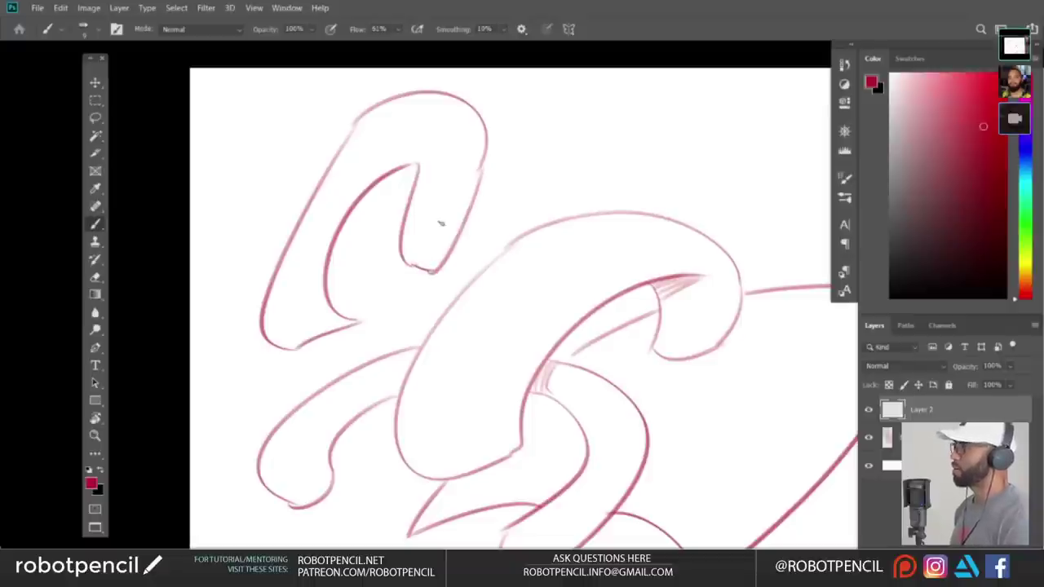
{"action": "key", "text": "ctrl+z"}
{"action": "mouse_move", "coordinate": [392, 172]}
{"action": "left_mouse_down"}
{"action": "mouse_move", "coordinate": [422, 161]}
{"action": "mouse_move", "coordinate": [420, 178]}
{"action": "mouse_move", "coordinate": [407, 166]}
{"action": "left_mouse_up"}
{"action": "key", "text": "ctrl+z"}
{"action": "mouse_move", "coordinate": [410, 152]}
{"action": "left_mouse_down"}
{"action": "mouse_move", "coordinate": [415, 178]}
{"action": "mouse_move", "coordinate": [404, 151]}
{"action": "left_mouse_up"}
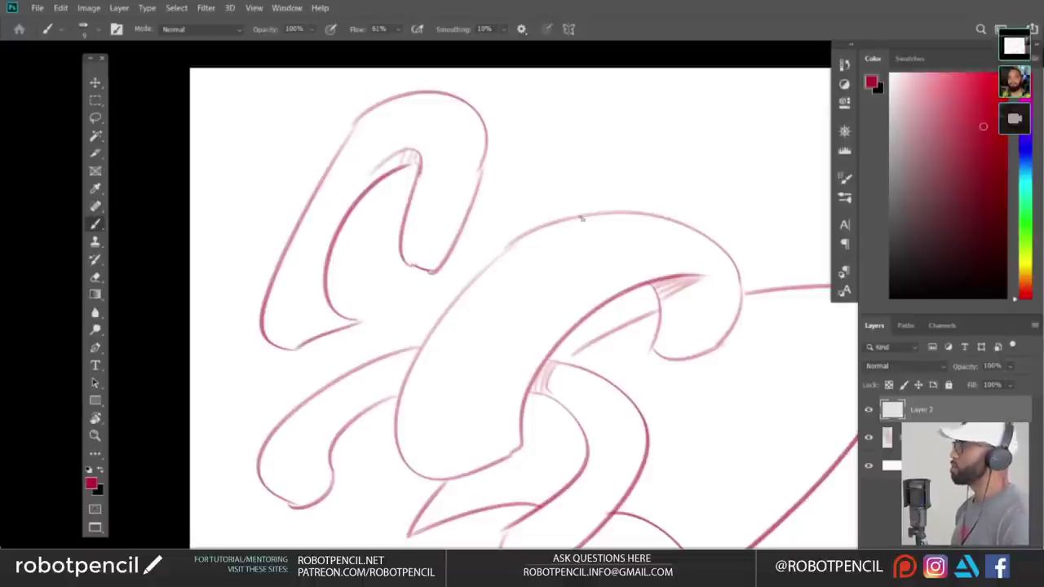
- Hide Layer 1 and Layer 2 and add a new empty layer on top
{"action": "left_click_drag", "start_coordinate": [666, 361], "coordinate": [451, 206]}
{"action": "left_click_drag", "start_coordinate": [563, 272], "coordinate": [552, 326]}
{"action": "left_click", "coordinate": [868, 438]}
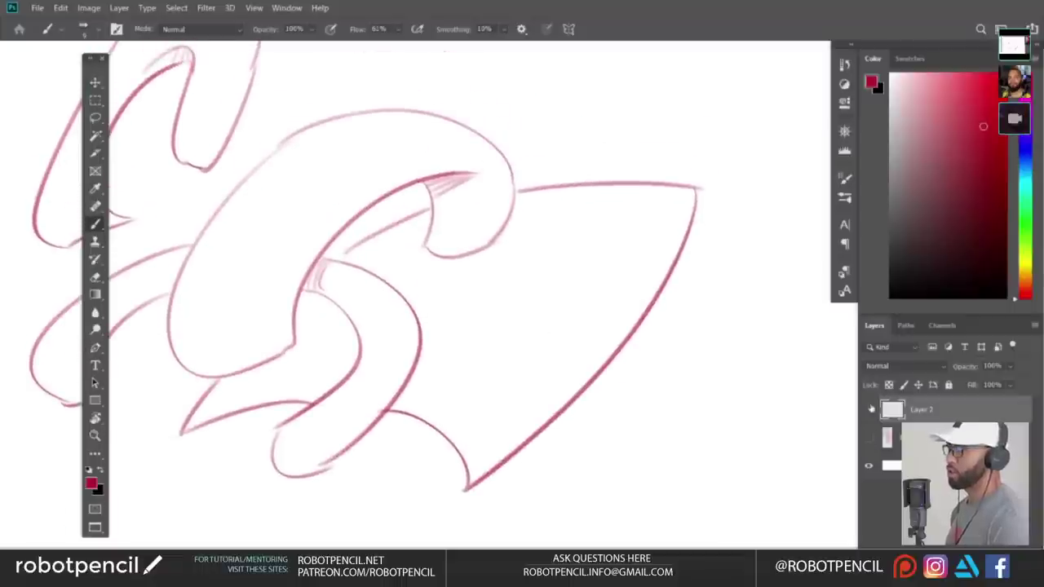
{"action": "left_click", "coordinate": [868, 409]}
{"action": "key", "text": "ctrl+alt+shift+n"}
{"action": "left_click_drag", "start_coordinate": [390, 282], "coordinate": [510, 339]}
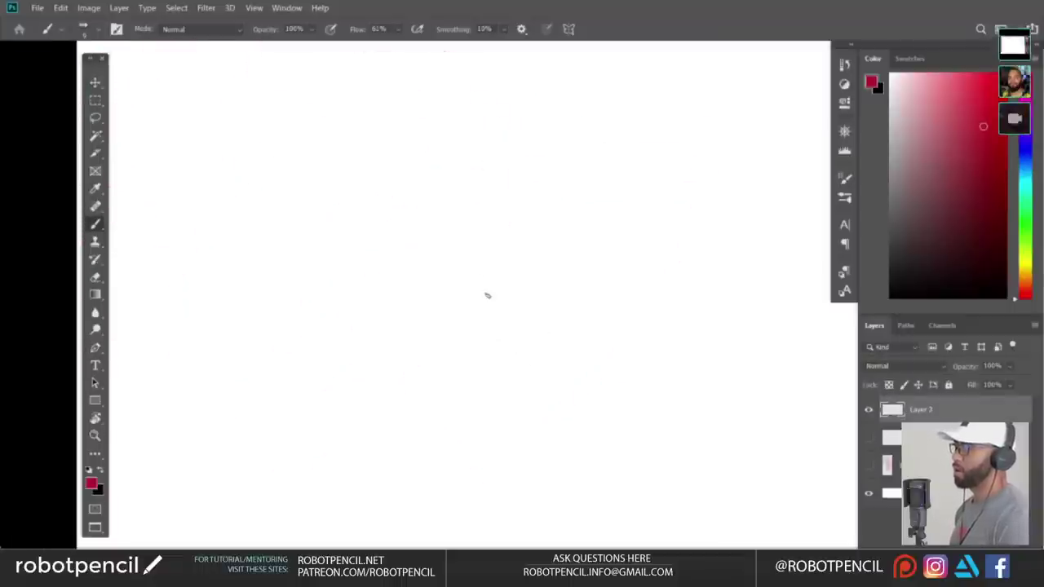
{"action": "left_click_drag", "start_coordinate": [407, 265], "coordinate": [455, 344]}
{"action": "left_click_drag", "start_coordinate": [335, 332], "coordinate": [408, 197]}
{"action": "left_click_drag", "start_coordinate": [389, 361], "coordinate": [382, 298]}
{"action": "key", "text": "ctrl+z"}
{"action": "mouse_move", "coordinate": [372, 159]}
{"action": "left_mouse_down"}
{"action": "mouse_move", "coordinate": [381, 374]}
{"action": "mouse_move", "coordinate": [361, 391]}
{"action": "left_mouse_up"}
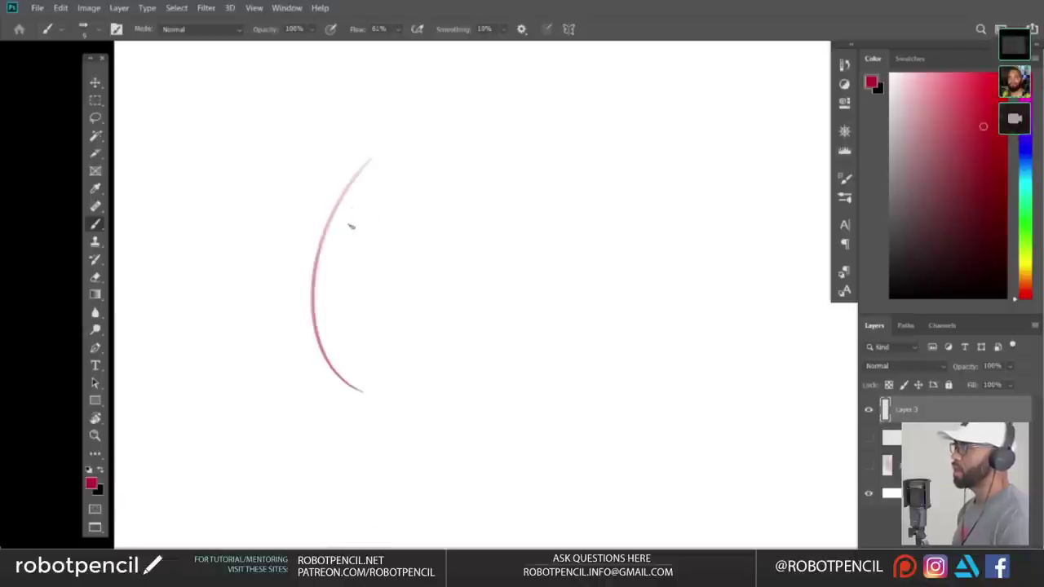
{"action": "key", "text": "ctrl+z"}
{"action": "left_click_drag", "start_coordinate": [404, 147], "coordinate": [352, 224]}
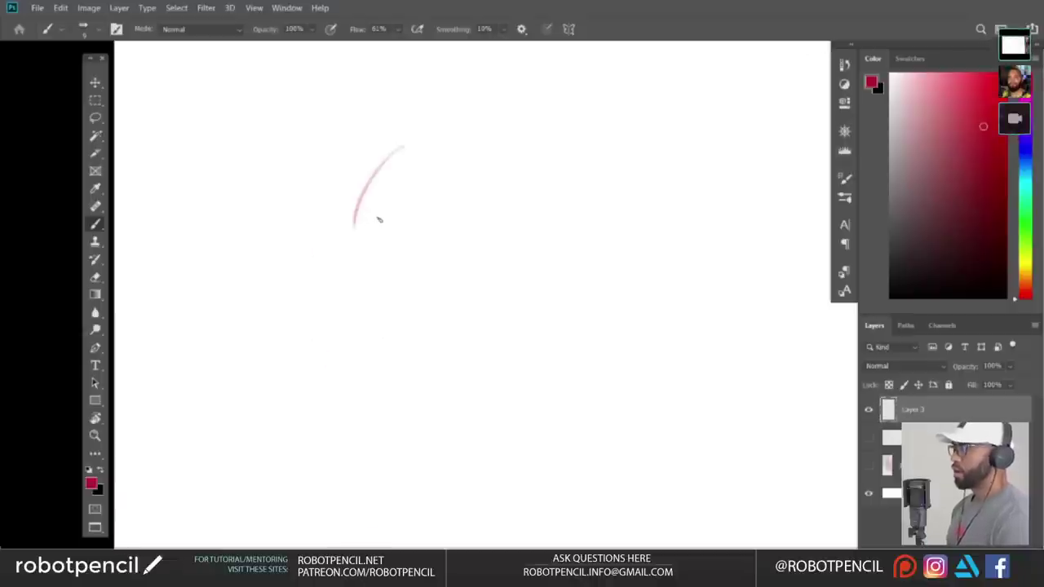
{"action": "key", "text": "ctrl+z"}
- Sketch a turned face's nose profile, nostril, eyebrows and both eyes with short light strokes
{"action": "mouse_move", "coordinate": [383, 190]}
{"action": "left_mouse_down"}
{"action": "mouse_move", "coordinate": [401, 217]}
{"action": "mouse_move", "coordinate": [375, 256]}
{"action": "mouse_move", "coordinate": [395, 287]}
{"action": "mouse_move", "coordinate": [412, 279]}
{"action": "left_mouse_up"}
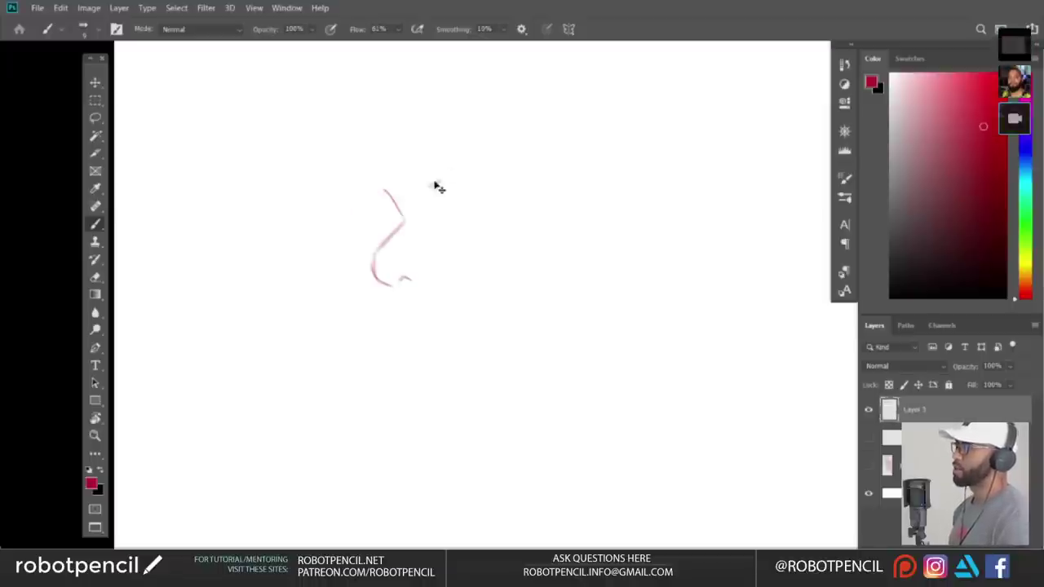
{"action": "left_click_drag", "start_coordinate": [427, 187], "coordinate": [487, 176]}
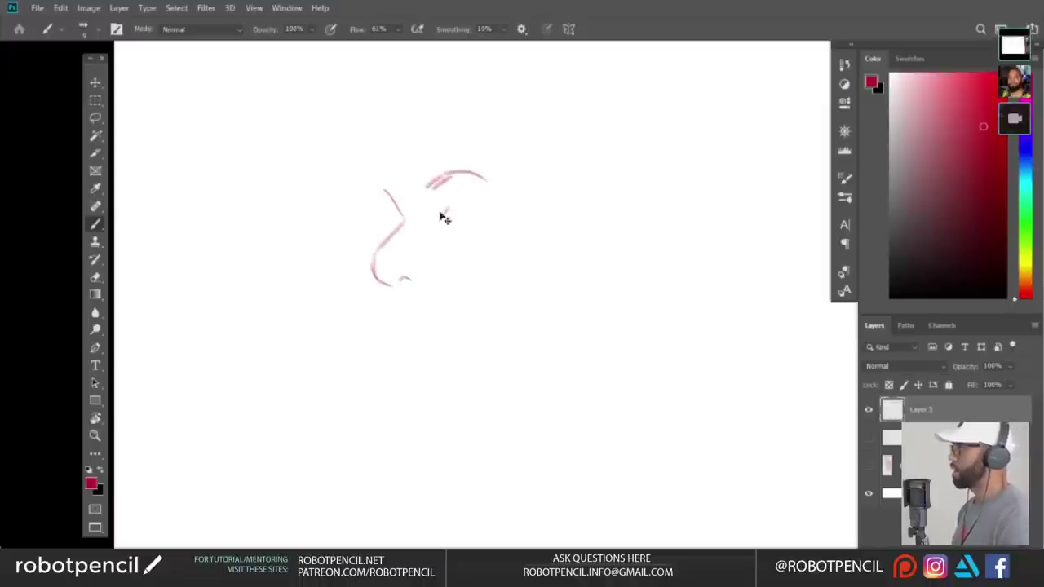
{"action": "left_click_drag", "start_coordinate": [437, 210], "coordinate": [488, 220]}
{"action": "mouse_move", "coordinate": [358, 179]}
{"action": "left_mouse_down"}
{"action": "mouse_move", "coordinate": [391, 203]}
{"action": "mouse_move", "coordinate": [386, 188]}
{"action": "mouse_move", "coordinate": [395, 221]}
{"action": "mouse_move", "coordinate": [464, 228]}
{"action": "mouse_move", "coordinate": [461, 198]}
{"action": "left_mouse_up"}
{"action": "key", "text": "ctrl+z"}
{"action": "key", "text": "ctrl+z"}
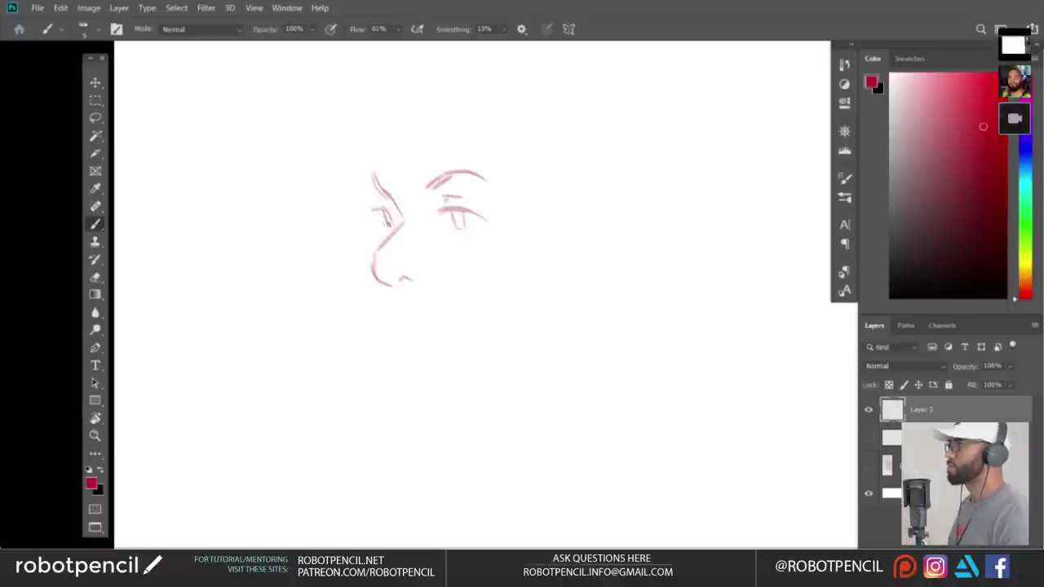
{"action": "left_click_drag", "start_coordinate": [378, 203], "coordinate": [390, 201]}
{"action": "left_click_drag", "start_coordinate": [480, 280], "coordinate": [482, 265]}
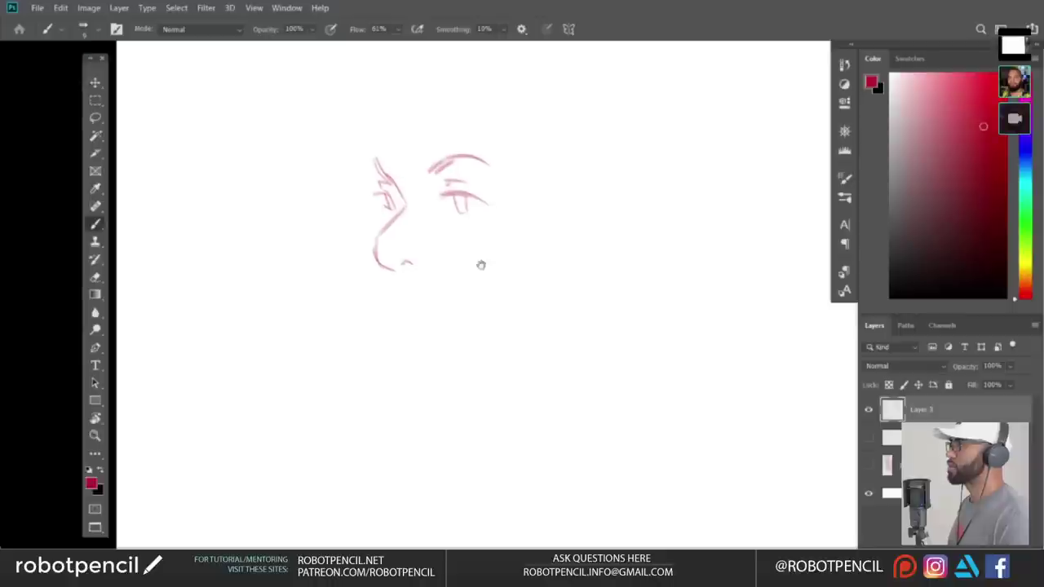
- Erase the hard line of the nose bridge with an enlarged eraser and redraw the nose contour more lightly
{"action": "left_click_drag", "start_coordinate": [387, 235], "coordinate": [397, 229]}
{"action": "key", "text": "e"}
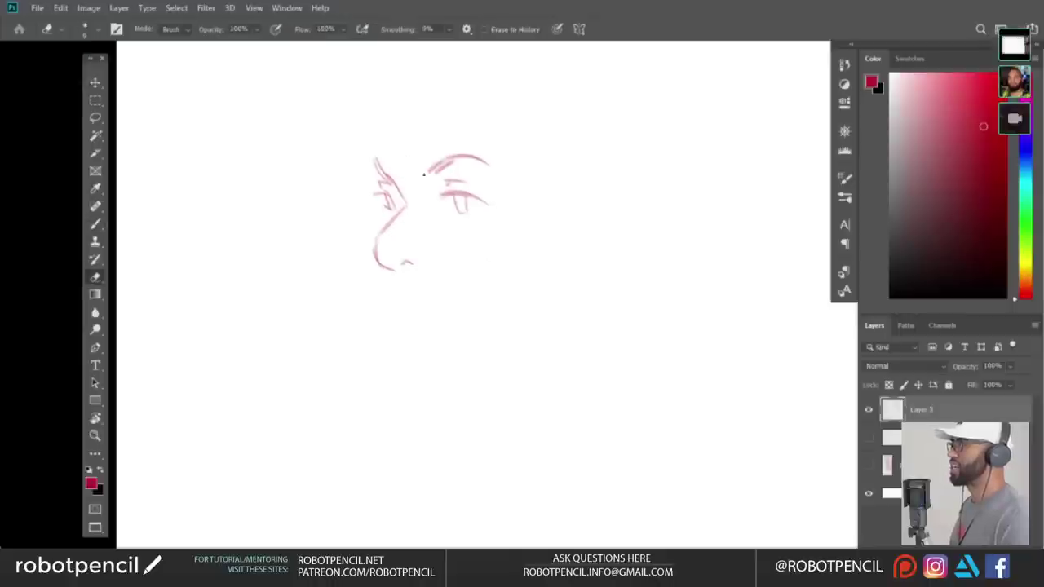
{"action": "key", "text": "bracketright"}
{"action": "key", "text": "bracketright"}
{"action": "key", "text": "bracketright"}
{"action": "key", "text": "bracketright"}
{"action": "left_click_drag", "start_coordinate": [389, 231], "coordinate": [376, 247]}
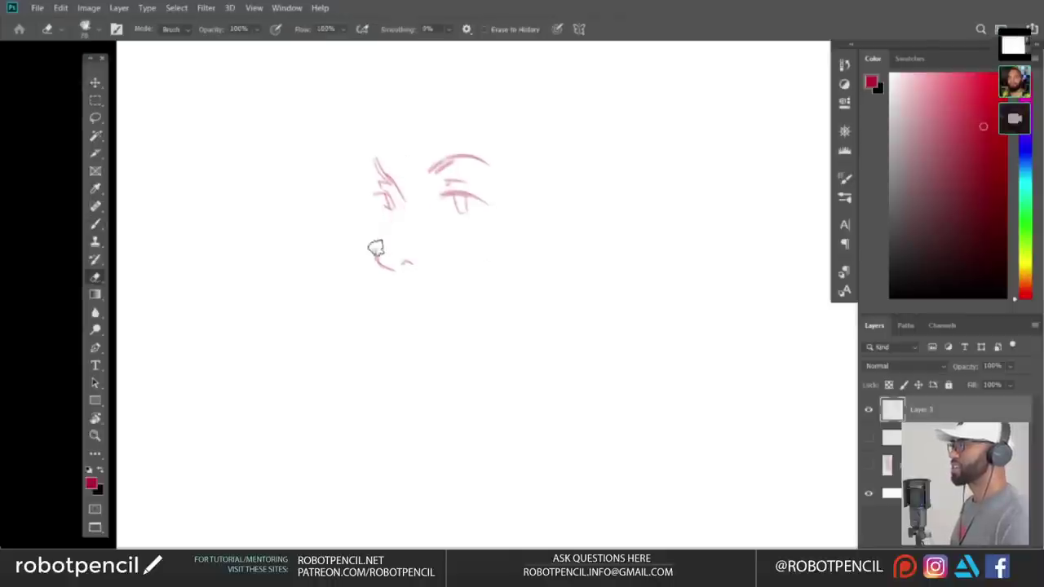
{"action": "key", "text": "v"}
{"action": "left_click_drag", "start_coordinate": [404, 207], "coordinate": [414, 214]}
{"action": "key", "text": "b"}
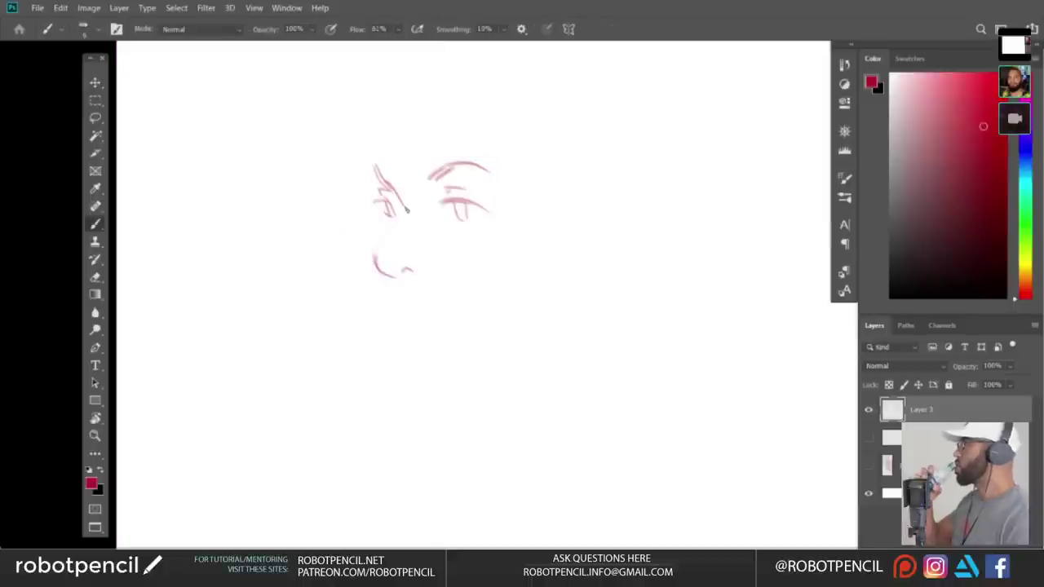
{"action": "mouse_move", "coordinate": [379, 248]}
{"action": "left_mouse_down"}
{"action": "mouse_move", "coordinate": [377, 270]}
{"action": "mouse_move", "coordinate": [396, 291]}
{"action": "mouse_move", "coordinate": [392, 275]}
{"action": "left_mouse_up"}
{"action": "key", "text": "e"}
{"action": "key", "text": "b"}
{"action": "left_click_drag", "start_coordinate": [590, 297], "coordinate": [576, 284]}
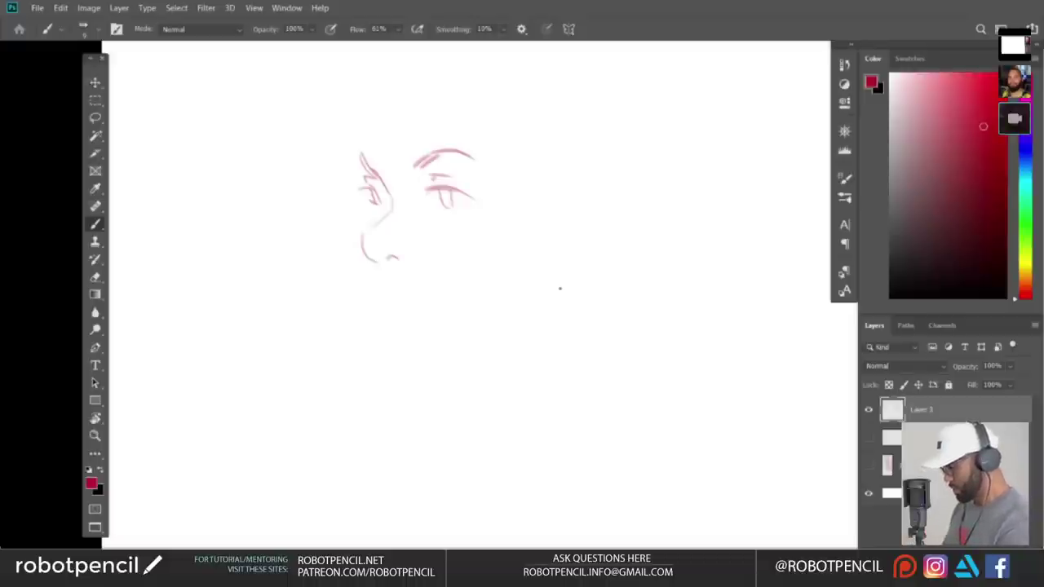
{"action": "key", "text": "XF86AudioMicMute"}
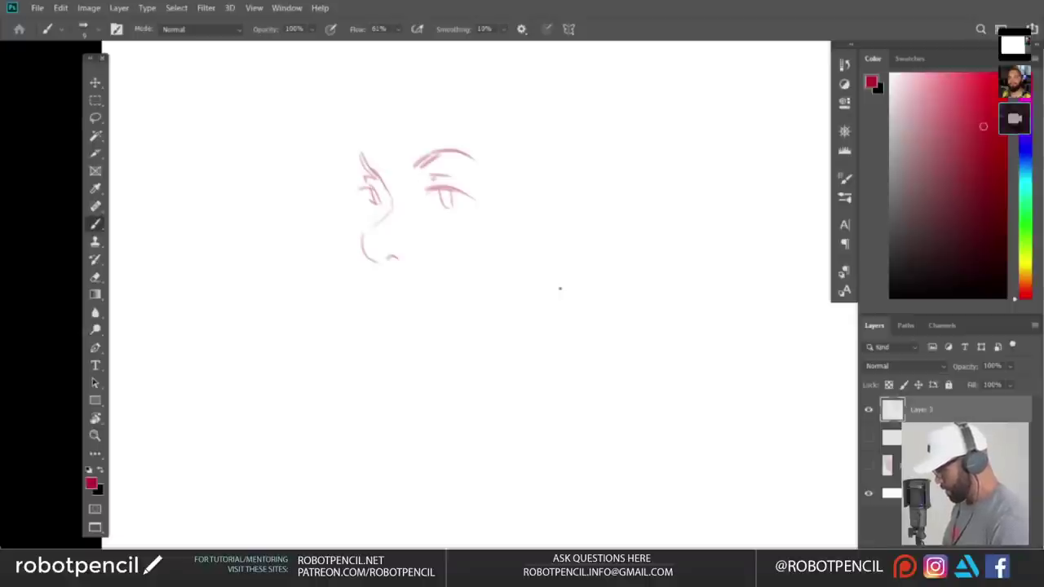
- Sketch the mouth line and lower lip beneath the nose with light strokes
{"action": "mouse_move", "coordinate": [470, 343]}
{"action": "left_mouse_down"}
{"action": "mouse_move", "coordinate": [461, 375]}
{"action": "mouse_move", "coordinate": [474, 384]}
{"action": "left_mouse_up"}
{"action": "mouse_move", "coordinate": [373, 316]}
{"action": "left_mouse_down"}
{"action": "mouse_move", "coordinate": [377, 331]}
{"action": "mouse_move", "coordinate": [381, 321]}
{"action": "mouse_move", "coordinate": [386, 333]}
{"action": "mouse_move", "coordinate": [417, 334]}
{"action": "mouse_move", "coordinate": [399, 332]}
{"action": "mouse_move", "coordinate": [398, 352]}
{"action": "left_mouse_up"}
{"action": "key", "text": "ctrl+z"}
{"action": "key", "text": "ctrl+z"}
{"action": "key", "text": "ctrl+z"}
{"action": "left_click_drag", "start_coordinate": [466, 343], "coordinate": [482, 373]}
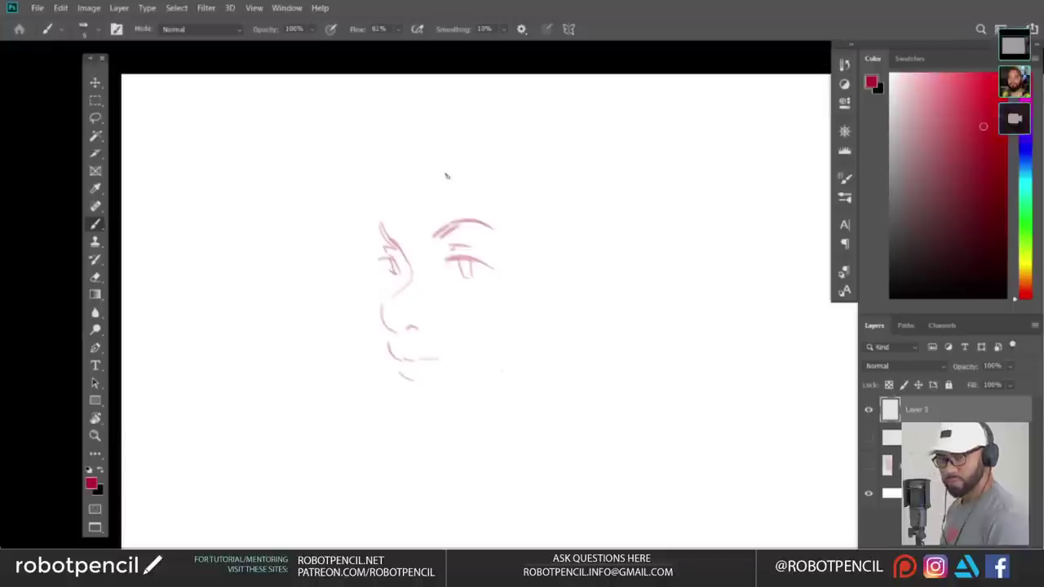
- Sketch the wavy hair locks sweeping across the forehead and beside the face, undoing strokes that miss
{"action": "mouse_move", "coordinate": [455, 171]}
{"action": "left_mouse_down"}
{"action": "mouse_move", "coordinate": [419, 215]}
{"action": "mouse_move", "coordinate": [356, 361]}
{"action": "left_mouse_up"}
{"action": "key", "text": "ctrl+z"}
{"action": "mouse_move", "coordinate": [304, 186]}
{"action": "left_mouse_down"}
{"action": "mouse_move", "coordinate": [316, 307]}
{"action": "mouse_move", "coordinate": [295, 300]}
{"action": "mouse_move", "coordinate": [329, 362]}
{"action": "mouse_move", "coordinate": [321, 357]}
{"action": "left_mouse_up"}
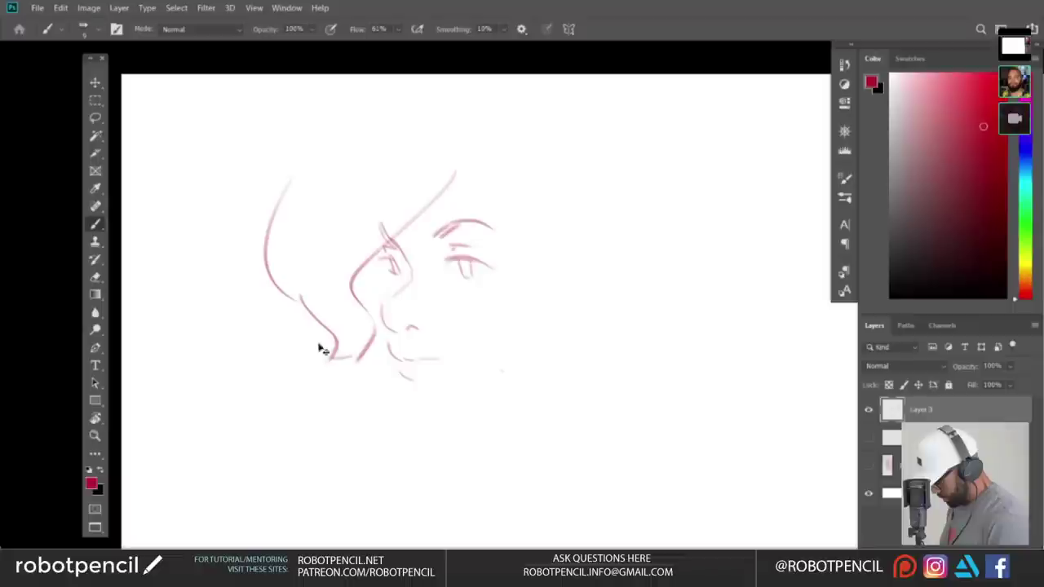
{"action": "mouse_move", "coordinate": [248, 206]}
{"action": "left_mouse_down"}
{"action": "mouse_move", "coordinate": [299, 132]}
{"action": "mouse_move", "coordinate": [240, 209]}
{"action": "mouse_move", "coordinate": [248, 218]}
{"action": "left_mouse_up"}
{"action": "key", "text": "ctrl+z"}
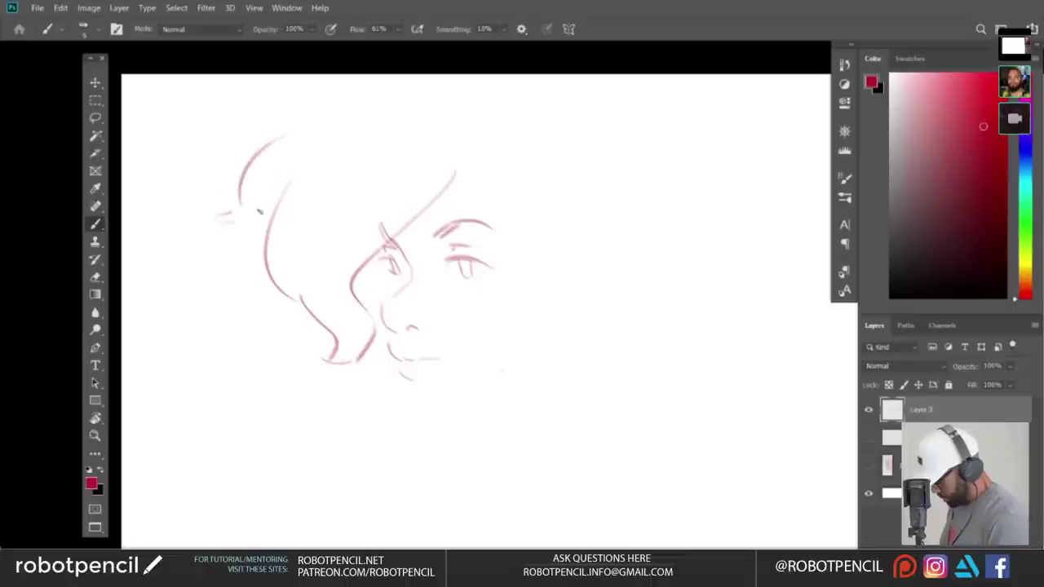
{"action": "mouse_move", "coordinate": [293, 127]}
{"action": "left_mouse_down"}
{"action": "mouse_move", "coordinate": [375, 81]}
{"action": "mouse_move", "coordinate": [359, 74]}
{"action": "left_mouse_up"}
{"action": "key", "text": "ctrl+z"}
{"action": "left_click_drag", "start_coordinate": [537, 272], "coordinate": [460, 257]}
{"action": "key", "text": "ctrl+z"}
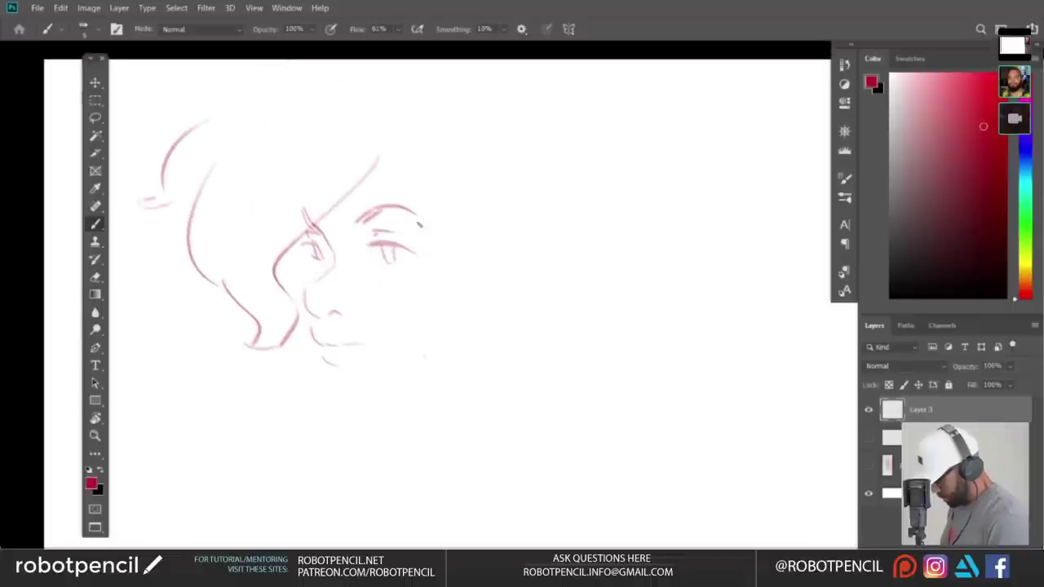
- Sketch the hairline along the temple, the sideburn and the ear beside the face
{"action": "left_click_drag", "start_coordinate": [412, 165], "coordinate": [447, 254]}
{"action": "mouse_move", "coordinate": [466, 203]}
{"action": "left_mouse_down"}
{"action": "mouse_move", "coordinate": [451, 269]}
{"action": "mouse_move", "coordinate": [459, 258]}
{"action": "mouse_move", "coordinate": [479, 283]}
{"action": "left_mouse_up"}
{"action": "key", "text": "ctrl+z"}
{"action": "key", "text": "ctrl+z"}
{"action": "mouse_move", "coordinate": [469, 247]}
{"action": "left_mouse_down"}
{"action": "mouse_move", "coordinate": [471, 294]}
{"action": "mouse_move", "coordinate": [459, 288]}
{"action": "mouse_move", "coordinate": [486, 251]}
{"action": "left_mouse_up"}
- Sketch the jawline and chin beneath the mouth and try out the far cheek contour
{"action": "left_click_drag", "start_coordinate": [389, 364], "coordinate": [448, 335]}
{"action": "mouse_move", "coordinate": [383, 357]}
{"action": "left_mouse_down"}
{"action": "mouse_move", "coordinate": [413, 362]}
{"action": "mouse_move", "coordinate": [499, 312]}
{"action": "mouse_move", "coordinate": [475, 338]}
{"action": "mouse_move", "coordinate": [385, 376]}
{"action": "left_mouse_up"}
{"action": "key", "text": "ctrl+z"}
{"action": "key", "text": "ctrl+z"}
{"action": "left_click_drag", "start_coordinate": [321, 328], "coordinate": [354, 371]}
{"action": "key", "text": "ctrl+z"}
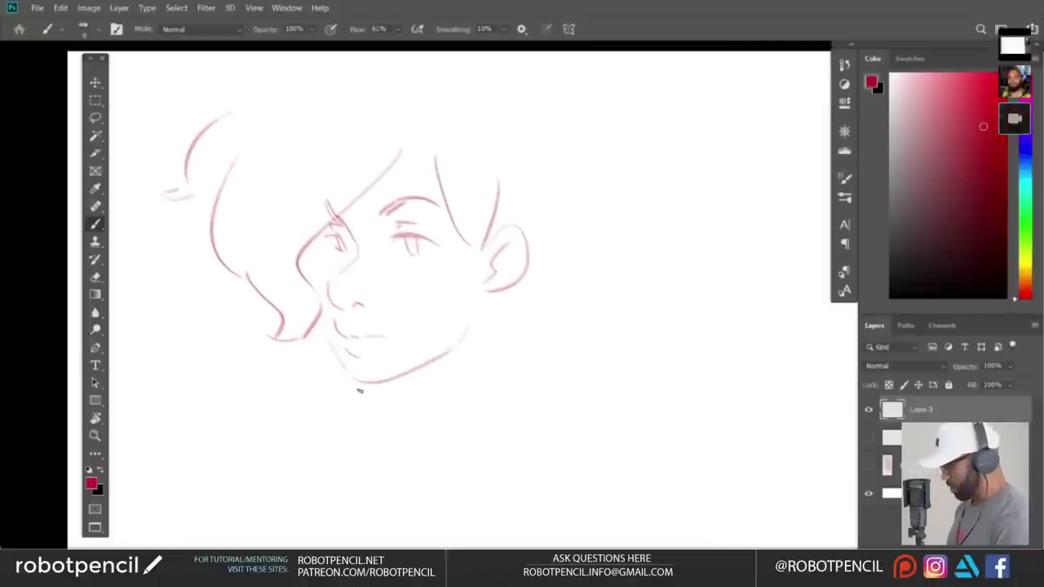
- Add loose tufts to the upper hair contour and draw the back hair curving down behind the ear
{"action": "scroll", "coordinate": [191, 196], "scroll_direction": "up", "scroll_amount": 4}
{"action": "scroll", "coordinate": [190, 196], "scroll_direction": "right", "scroll_amount": 1}
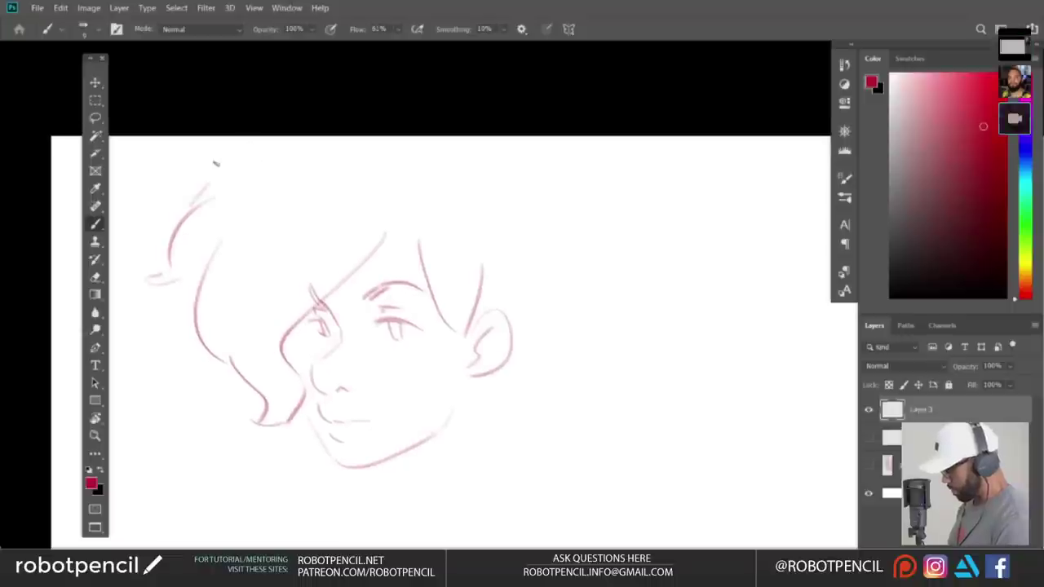
{"action": "left_click_drag", "start_coordinate": [186, 177], "coordinate": [241, 147]}
{"action": "left_click_drag", "start_coordinate": [479, 152], "coordinate": [533, 223]}
{"action": "key", "text": "ctrl+z"}
{"action": "left_click_drag", "start_coordinate": [494, 169], "coordinate": [526, 262]}
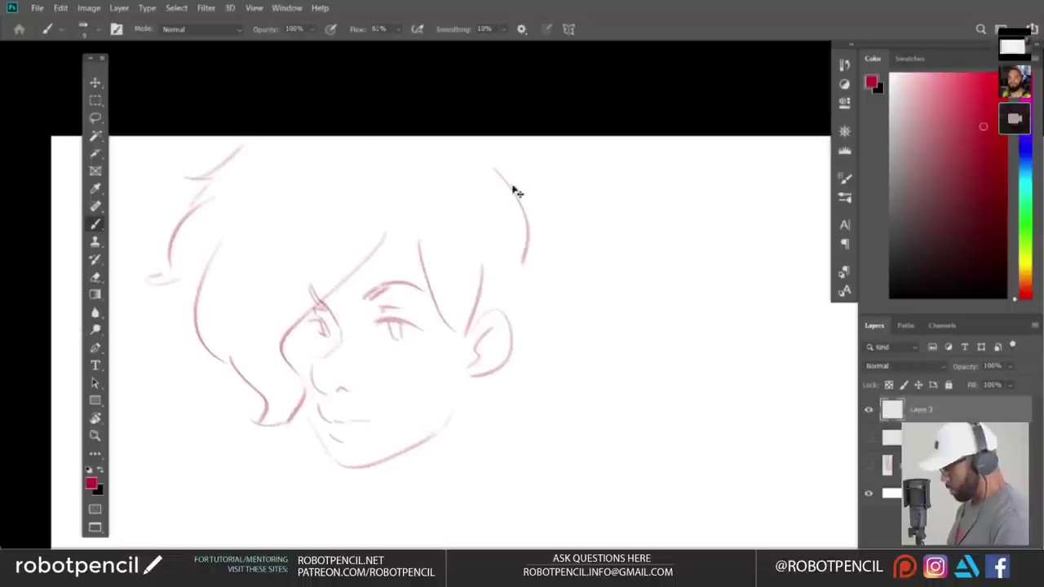
{"action": "key", "text": "ctrl+z"}
{"action": "left_click_drag", "start_coordinate": [513, 185], "coordinate": [524, 310]}
{"action": "key", "text": "ctrl+z"}
{"action": "mouse_move", "coordinate": [550, 255]}
{"action": "left_mouse_down"}
{"action": "mouse_move", "coordinate": [513, 371]}
{"action": "mouse_move", "coordinate": [496, 361]}
{"action": "mouse_move", "coordinate": [516, 301]}
{"action": "left_mouse_up"}
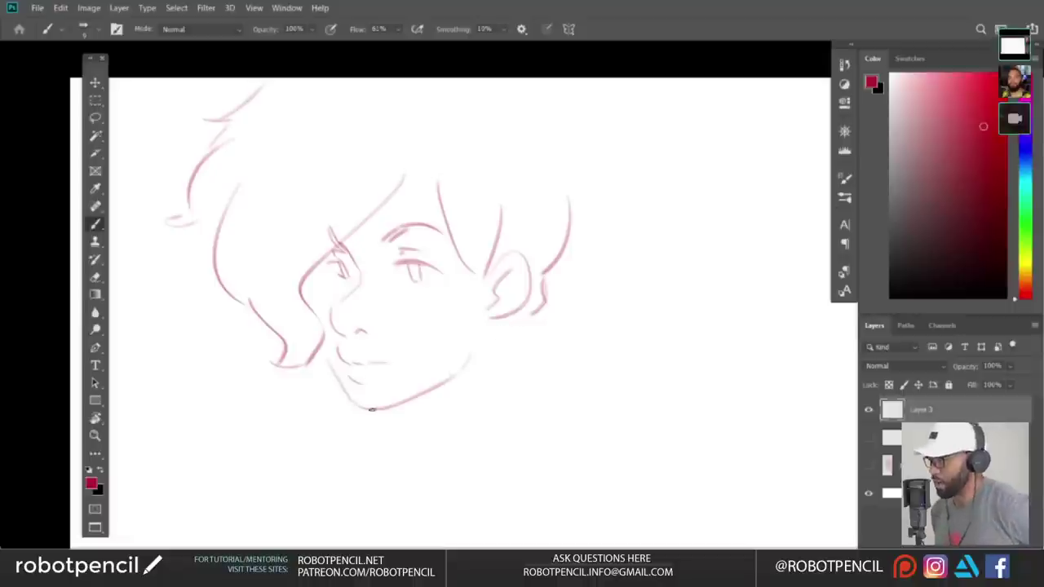
- Try several strokes for the hair outline over the crown and back of the head
{"action": "left_click_drag", "start_coordinate": [525, 112], "coordinate": [572, 181]}
{"action": "key", "text": "ctrl+z"}
{"action": "mouse_move", "coordinate": [532, 138]}
{"action": "left_mouse_down"}
{"action": "mouse_move", "coordinate": [570, 196]}
{"action": "mouse_move", "coordinate": [540, 151]}
{"action": "mouse_move", "coordinate": [575, 177]}
{"action": "left_mouse_up"}
{"action": "key", "text": "ctrl+z"}
{"action": "left_click_drag", "start_coordinate": [467, 80], "coordinate": [519, 130]}
{"action": "key", "text": "ctrl+z"}
- Start a skull-like creature head below the face with its curved cranium side, brow line and slanted eye socket
{"action": "mouse_move", "coordinate": [565, 321]}
{"action": "left_mouse_down"}
{"action": "mouse_move", "coordinate": [587, 242]}
{"action": "mouse_move", "coordinate": [596, 247]}
{"action": "mouse_move", "coordinate": [581, 212]}
{"action": "mouse_move", "coordinate": [525, 254]}
{"action": "mouse_move", "coordinate": [566, 261]}
{"action": "left_mouse_up"}
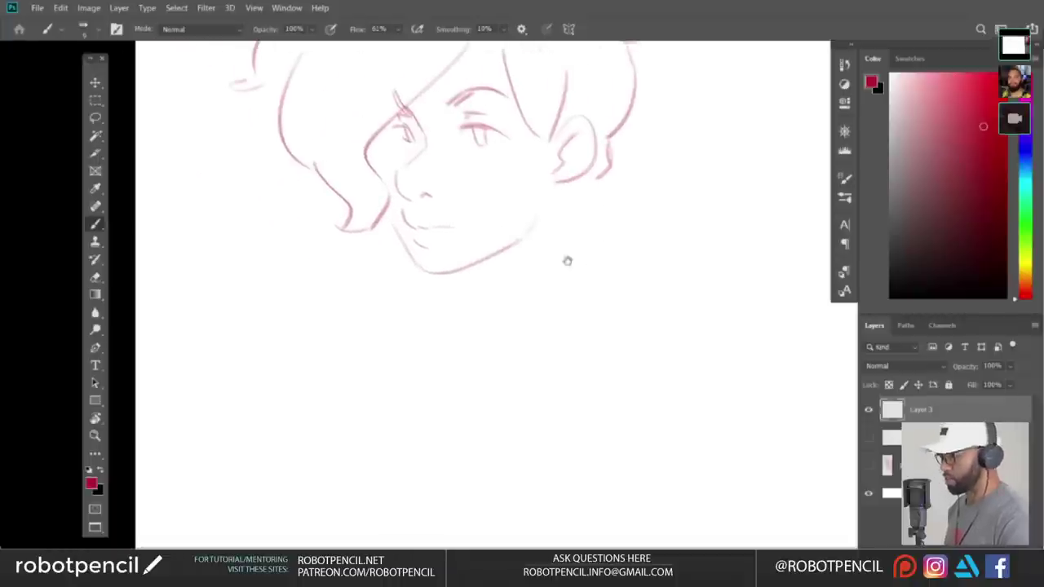
{"action": "left_click_drag", "start_coordinate": [269, 251], "coordinate": [254, 437]}
{"action": "mouse_move", "coordinate": [246, 337]}
{"action": "left_mouse_down"}
{"action": "mouse_move", "coordinate": [260, 377]}
{"action": "mouse_move", "coordinate": [319, 428]}
{"action": "mouse_move", "coordinate": [334, 376]}
{"action": "mouse_move", "coordinate": [326, 418]}
{"action": "left_mouse_up"}
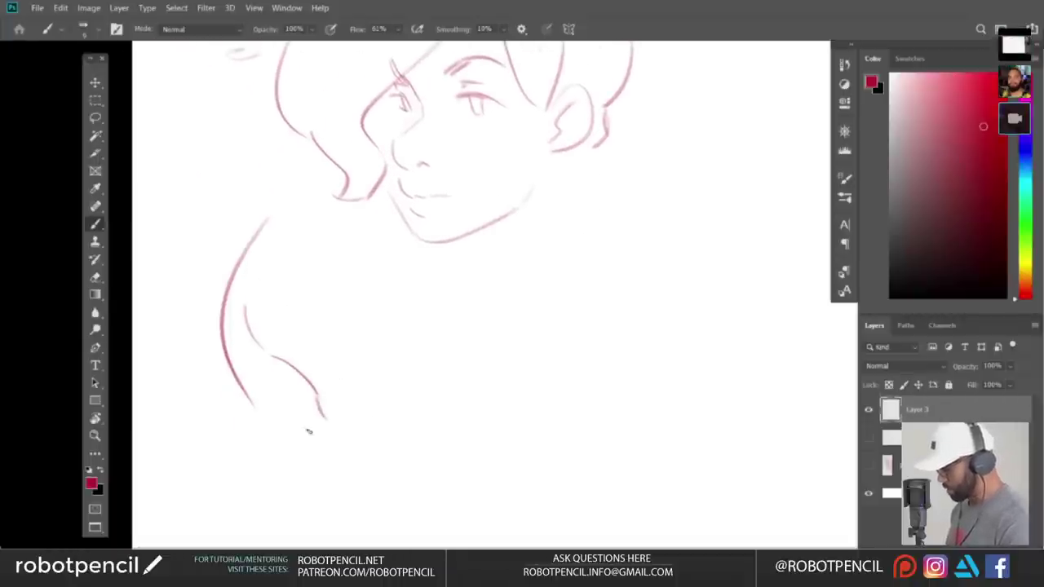
{"action": "mouse_move", "coordinate": [283, 362]}
{"action": "left_mouse_down"}
{"action": "mouse_move", "coordinate": [287, 389]}
{"action": "mouse_move", "coordinate": [316, 414]}
{"action": "left_mouse_up"}
{"action": "key", "text": "ctrl+z"}
{"action": "left_click_drag", "start_coordinate": [292, 367], "coordinate": [323, 415]}
- Sketch the creature's cheekbone line and a row of long pointed upper teeth, undoing the extra tooth strokes
{"action": "mouse_move", "coordinate": [257, 382]}
{"action": "left_mouse_down"}
{"action": "mouse_move", "coordinate": [253, 412]}
{"action": "mouse_move", "coordinate": [319, 447]}
{"action": "mouse_move", "coordinate": [347, 502]}
{"action": "left_mouse_up"}
{"action": "mouse_move", "coordinate": [359, 514]}
{"action": "left_mouse_down"}
{"action": "mouse_move", "coordinate": [361, 495]}
{"action": "mouse_move", "coordinate": [397, 527]}
{"action": "mouse_move", "coordinate": [403, 506]}
{"action": "left_mouse_up"}
{"action": "mouse_move", "coordinate": [335, 467]}
{"action": "left_mouse_down"}
{"action": "mouse_move", "coordinate": [359, 476]}
{"action": "mouse_move", "coordinate": [357, 515]}
{"action": "left_mouse_up"}
{"action": "key", "text": "ctrl+z"}
{"action": "mouse_move", "coordinate": [356, 478]}
{"action": "left_mouse_down"}
{"action": "mouse_move", "coordinate": [367, 506]}
{"action": "mouse_move", "coordinate": [404, 492]}
{"action": "mouse_move", "coordinate": [422, 525]}
{"action": "left_mouse_up"}
{"action": "mouse_move", "coordinate": [422, 525]}
{"action": "left_mouse_down"}
{"action": "mouse_move", "coordinate": [429, 489]}
{"action": "mouse_move", "coordinate": [404, 506]}
{"action": "left_mouse_up"}
{"action": "left_click_drag", "start_coordinate": [406, 447], "coordinate": [427, 488]}
{"action": "mouse_move", "coordinate": [363, 465]}
{"action": "left_mouse_down"}
{"action": "mouse_move", "coordinate": [367, 496]}
{"action": "mouse_move", "coordinate": [401, 492]}
{"action": "mouse_move", "coordinate": [447, 524]}
{"action": "left_mouse_up"}
{"action": "key", "text": "ctrl+z"}
{"action": "key", "text": "ctrl+z"}
{"action": "key", "text": "ctrl+z"}
{"action": "left_click_drag", "start_coordinate": [448, 525], "coordinate": [459, 473]}
{"action": "key", "text": "ctrl+z"}
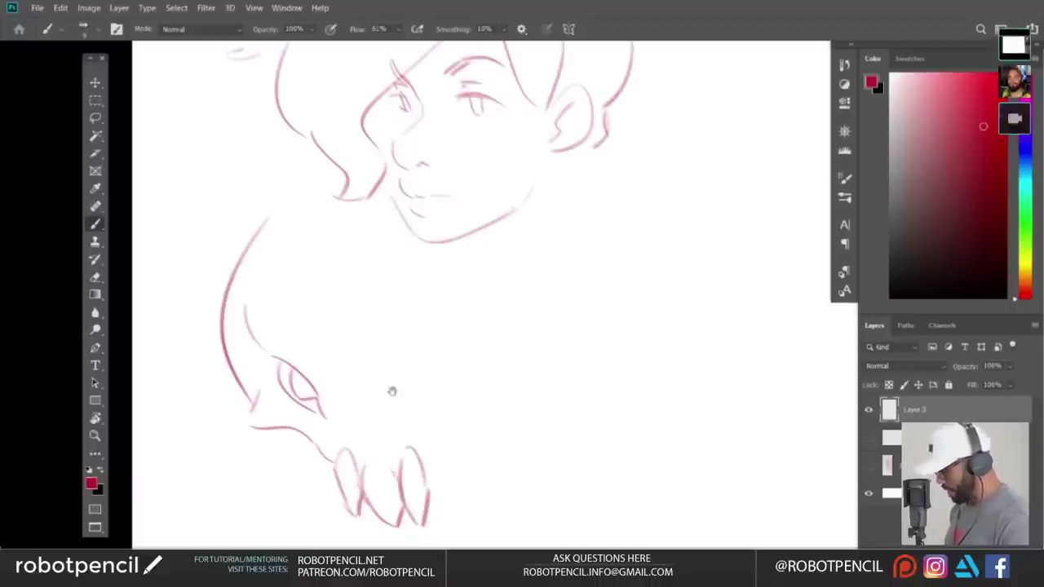
- Refine the creature's first eye socket and shade its inner corner with hatching
{"action": "left_click_drag", "start_coordinate": [389, 391], "coordinate": [379, 401]}
{"action": "left_click_drag", "start_coordinate": [301, 419], "coordinate": [315, 426]}
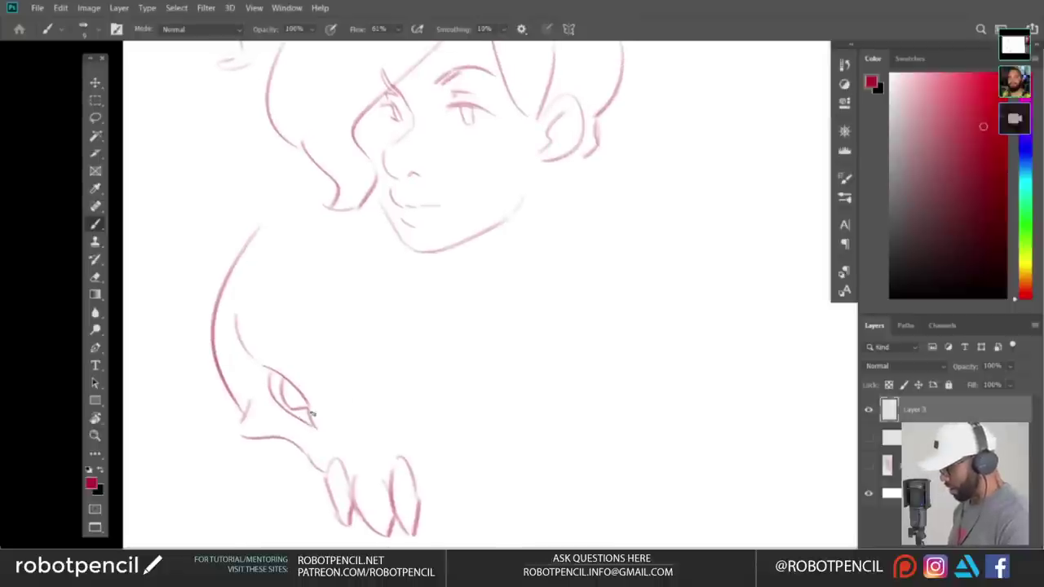
{"action": "left_click_drag", "start_coordinate": [271, 371], "coordinate": [275, 392]}
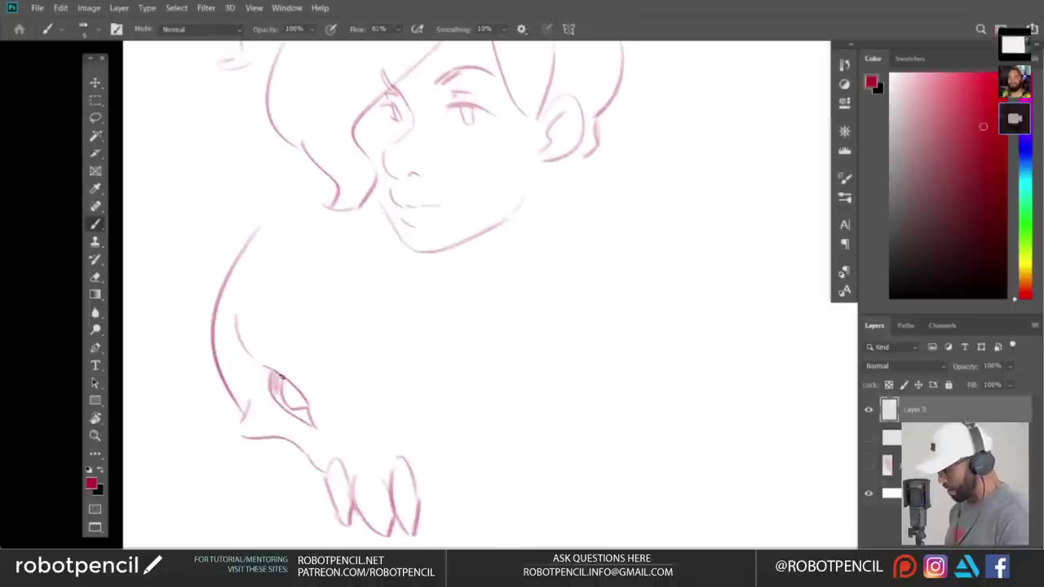
{"action": "left_click_drag", "start_coordinate": [410, 427], "coordinate": [393, 440]}
- Draw the creature's two brow furrows down to the nose bridge and a hatched nose cavity above the teeth
{"action": "mouse_move", "coordinate": [309, 346]}
{"action": "left_mouse_down"}
{"action": "mouse_move", "coordinate": [334, 406]}
{"action": "mouse_move", "coordinate": [318, 433]}
{"action": "left_mouse_up"}
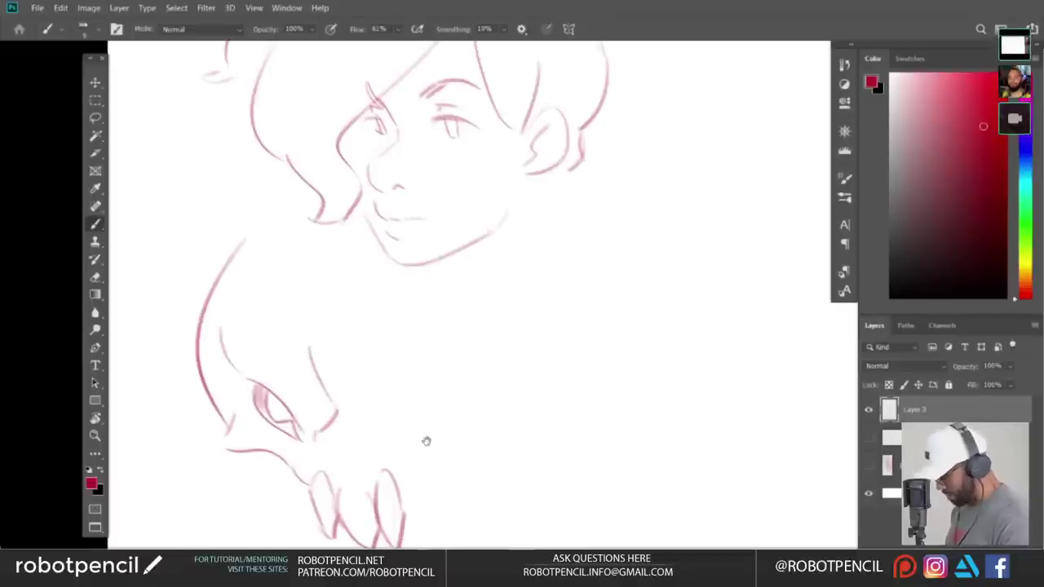
{"action": "left_click_drag", "start_coordinate": [426, 441], "coordinate": [414, 433]}
{"action": "left_click_drag", "start_coordinate": [260, 392], "coordinate": [269, 407]}
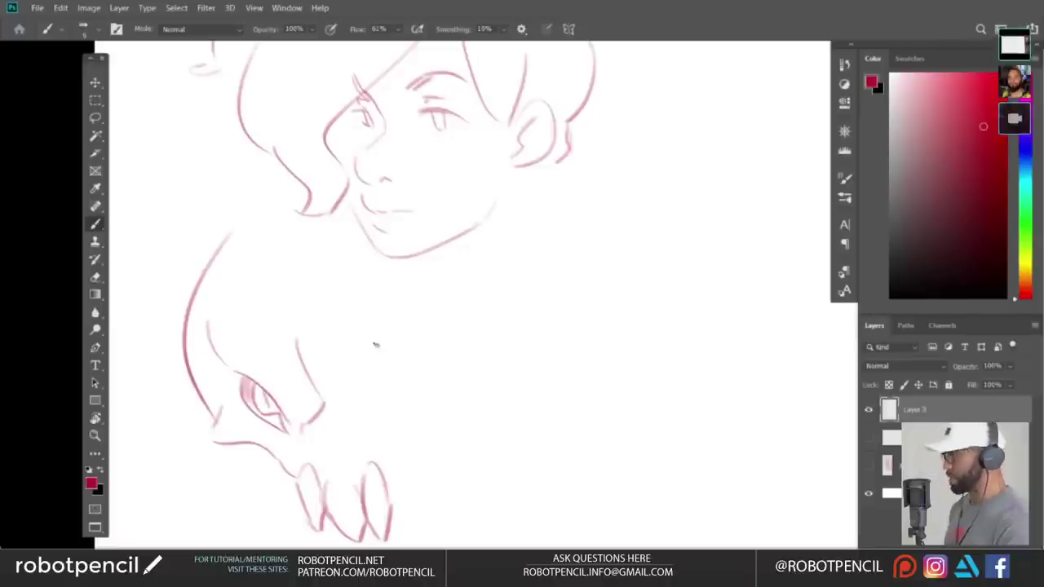
{"action": "left_click_drag", "start_coordinate": [352, 330], "coordinate": [353, 396]}
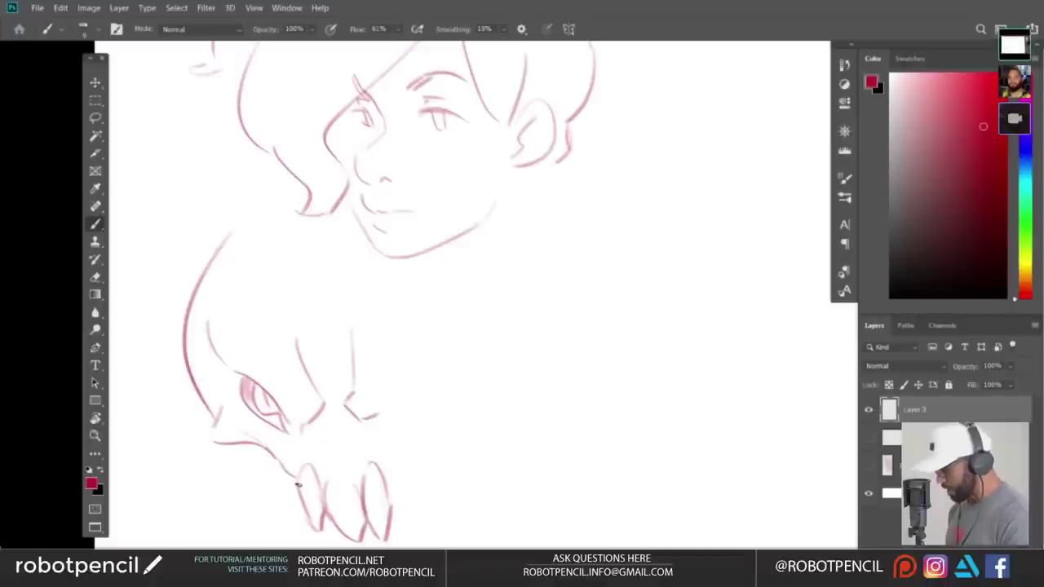
{"action": "mouse_move", "coordinate": [327, 436]}
{"action": "left_mouse_down"}
{"action": "mouse_move", "coordinate": [345, 469]}
{"action": "mouse_move", "coordinate": [330, 441]}
{"action": "mouse_move", "coordinate": [339, 461]}
{"action": "mouse_move", "coordinate": [346, 434]}
{"action": "mouse_move", "coordinate": [350, 461]}
{"action": "left_mouse_up"}
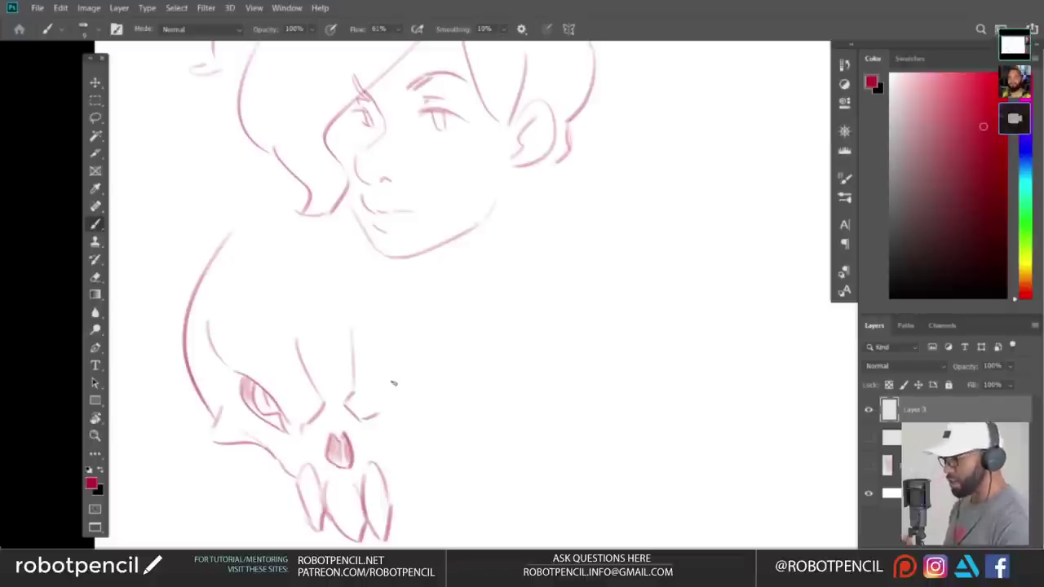
- Sketch the creature's second brow and eye socket, redrawing the outer curve and adding the inner eye line
{"action": "left_click_drag", "start_coordinate": [436, 362], "coordinate": [431, 385]}
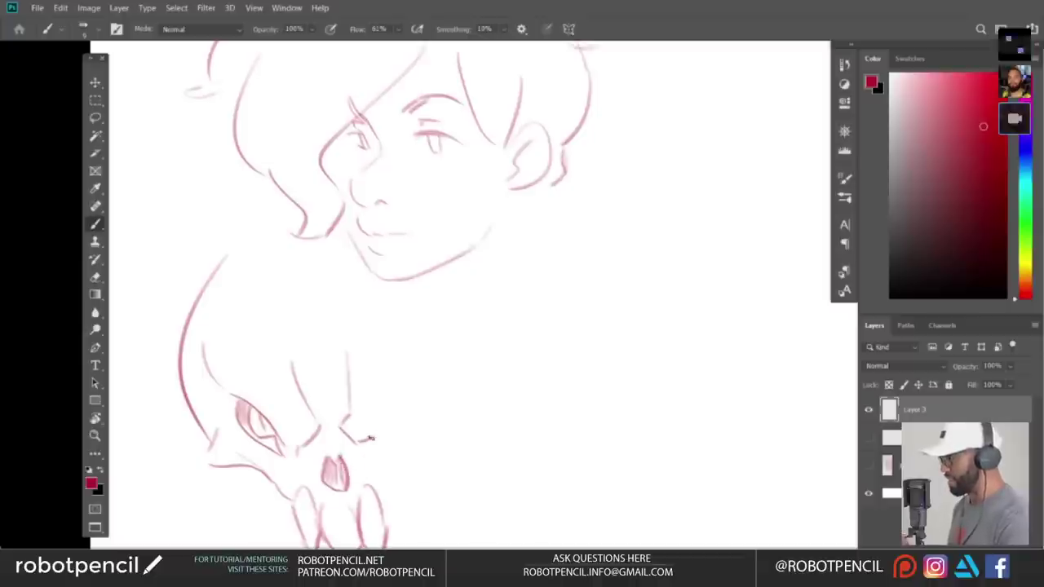
{"action": "left_click_drag", "start_coordinate": [371, 438], "coordinate": [434, 354]}
{"action": "key", "text": "ctrl+z"}
{"action": "mouse_move", "coordinate": [380, 421]}
{"action": "left_mouse_down"}
{"action": "mouse_move", "coordinate": [394, 374]}
{"action": "mouse_move", "coordinate": [386, 395]}
{"action": "mouse_move", "coordinate": [435, 337]}
{"action": "left_mouse_up"}
{"action": "left_click_drag", "start_coordinate": [413, 380], "coordinate": [405, 440]}
{"action": "key", "text": "ctrl+z"}
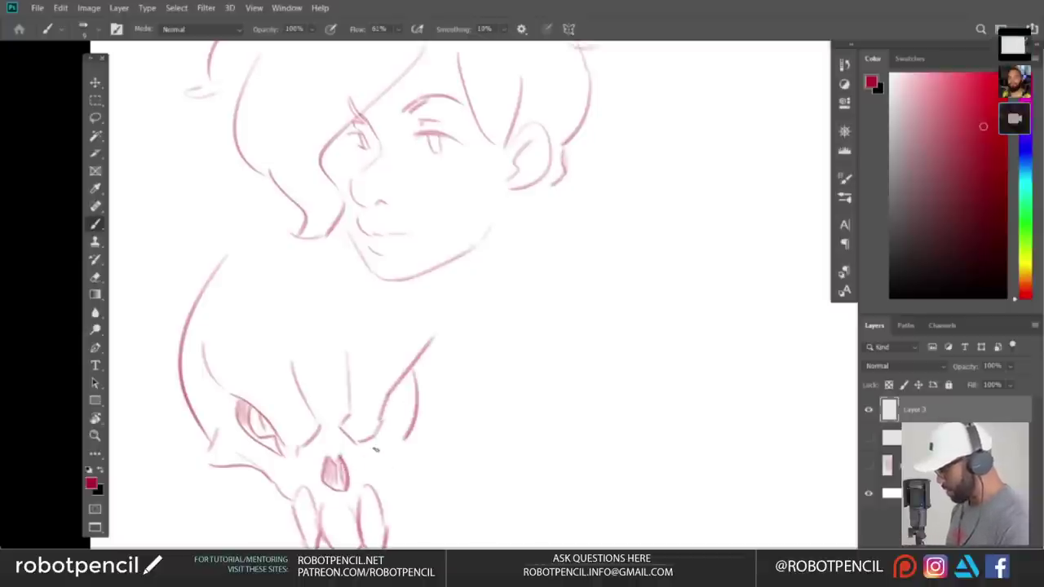
{"action": "key", "text": "ctrl+z"}
{"action": "mouse_move", "coordinate": [414, 367]}
{"action": "left_mouse_down"}
{"action": "mouse_move", "coordinate": [398, 437]}
{"action": "mouse_move", "coordinate": [377, 454]}
{"action": "mouse_move", "coordinate": [395, 429]}
{"action": "left_mouse_up"}
{"action": "key", "text": "ctrl+z"}
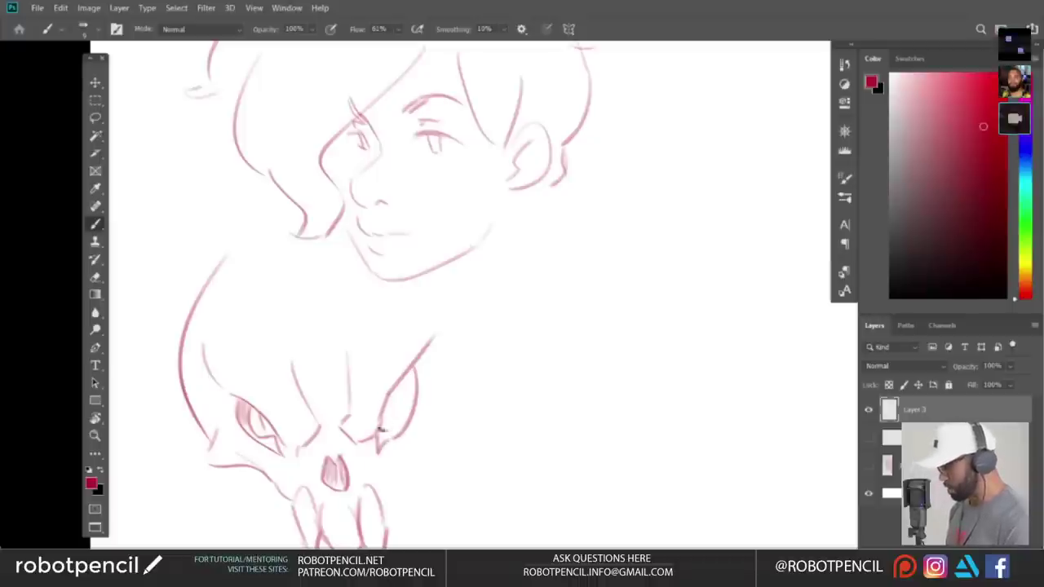
{"action": "mouse_move", "coordinate": [379, 430]}
{"action": "left_mouse_down"}
{"action": "mouse_move", "coordinate": [443, 358]}
{"action": "mouse_move", "coordinate": [432, 369]}
{"action": "left_mouse_up"}
- Flip the canvas horizontally and erase the creature's first eye socket
{"action": "key", "text": "e"}
{"action": "mouse_move", "coordinate": [238, 383]}
{"action": "left_mouse_down"}
{"action": "mouse_move", "coordinate": [254, 396]}
{"action": "mouse_move", "coordinate": [221, 375]}
{"action": "left_mouse_up"}
{"action": "key", "text": "F2"}
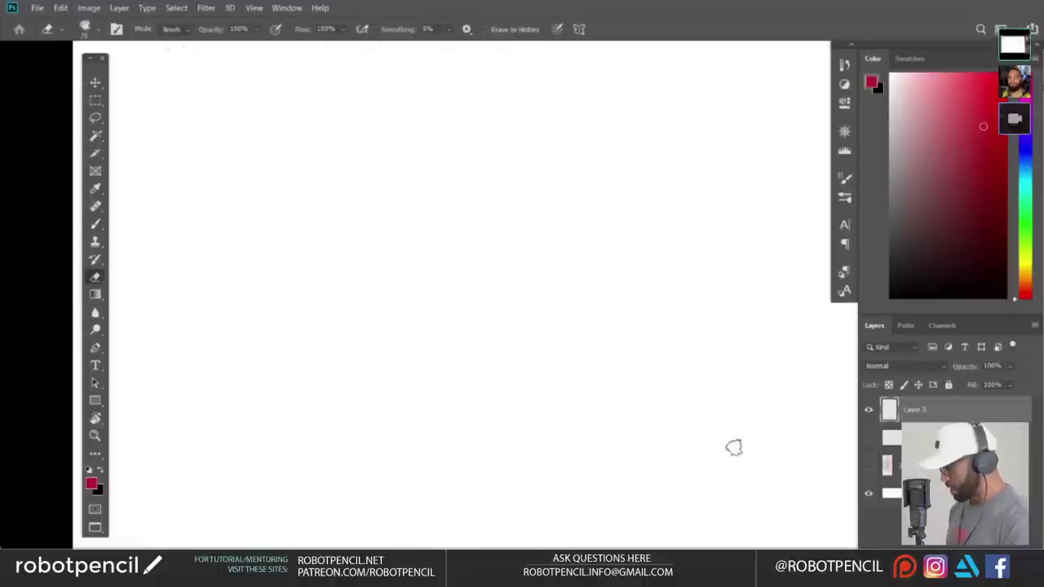
{"action": "mouse_move", "coordinate": [804, 477]}
{"action": "left_mouse_down"}
{"action": "mouse_move", "coordinate": [511, 403]}
{"action": "mouse_move", "coordinate": [510, 431]}
{"action": "mouse_move", "coordinate": [561, 460]}
{"action": "left_mouse_up"}
{"action": "mouse_move", "coordinate": [546, 386]}
{"action": "left_mouse_down"}
{"action": "mouse_move", "coordinate": [494, 436]}
{"action": "mouse_move", "coordinate": [559, 342]}
{"action": "left_mouse_up"}
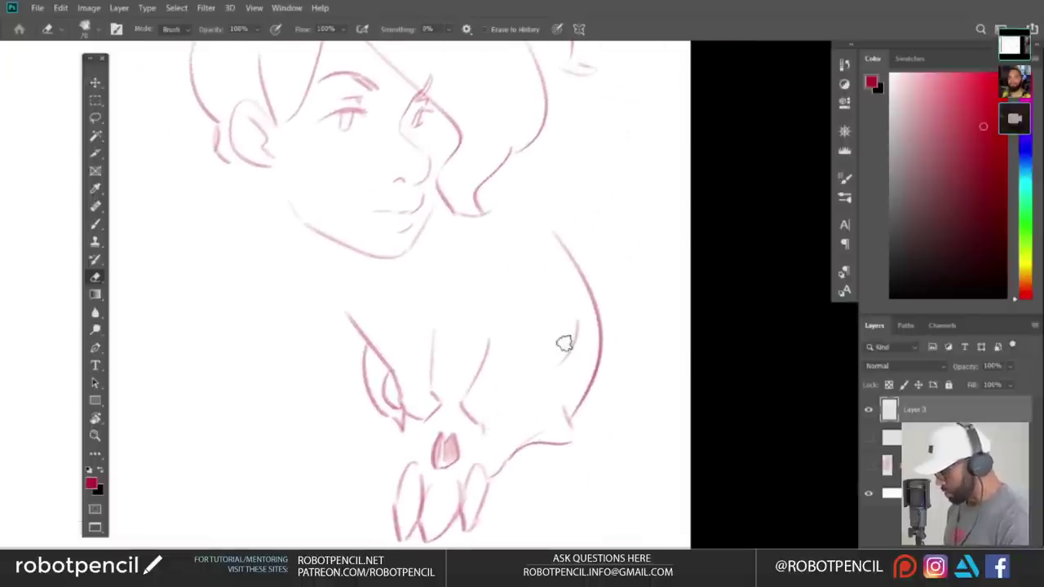
- Redraw the erased eye socket as a narrower slant under a continuous brow line and hatch both eye sockets
{"action": "key", "text": "b"}
{"action": "mouse_move", "coordinate": [486, 429]}
{"action": "left_mouse_down"}
{"action": "mouse_move", "coordinate": [550, 371]}
{"action": "mouse_move", "coordinate": [573, 325]}
{"action": "left_mouse_up"}
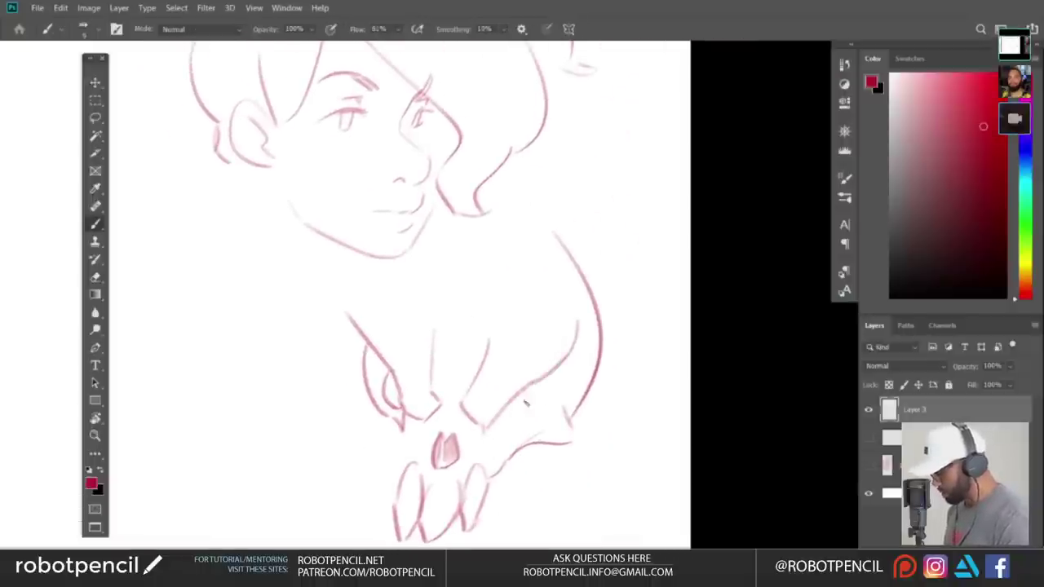
{"action": "left_click_drag", "start_coordinate": [528, 401], "coordinate": [554, 371]}
{"action": "left_click_drag", "start_coordinate": [489, 422], "coordinate": [558, 366]}
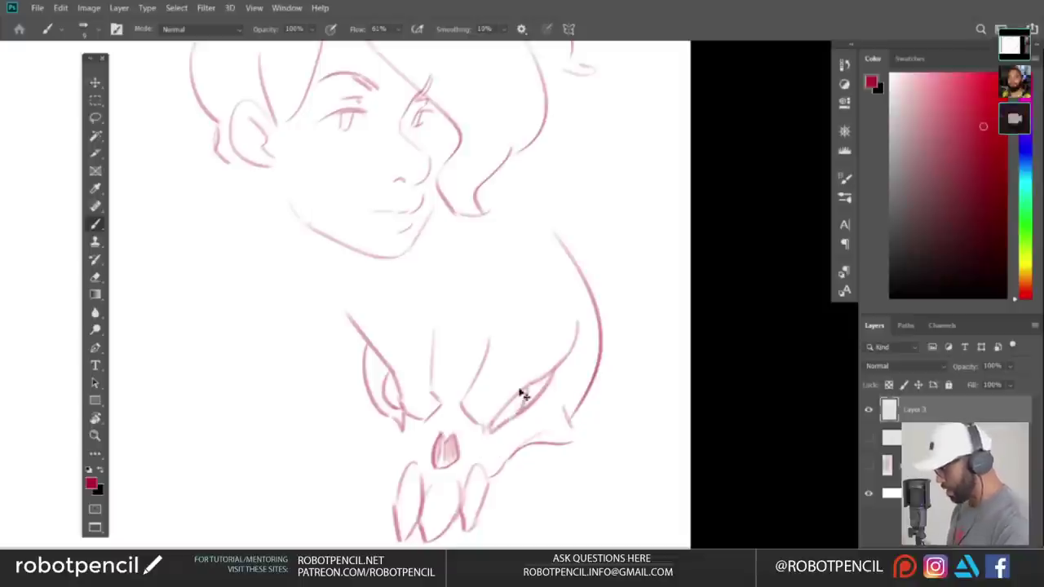
{"action": "key", "text": "ctrl+z"}
{"action": "mouse_move", "coordinate": [519, 392]}
{"action": "left_mouse_down"}
{"action": "mouse_move", "coordinate": [507, 423]}
{"action": "mouse_move", "coordinate": [528, 406]}
{"action": "left_mouse_up"}
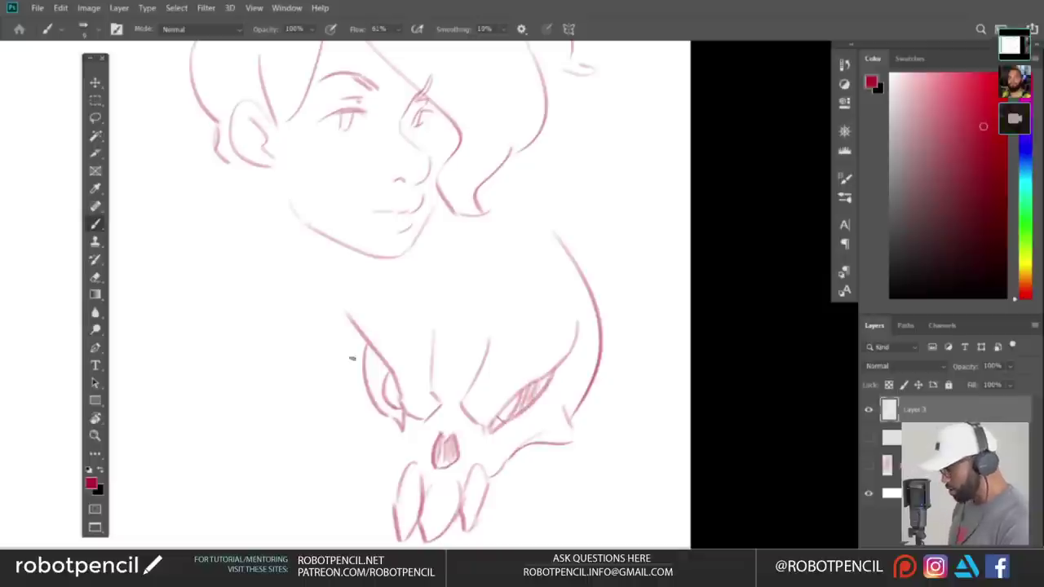
{"action": "mouse_move", "coordinate": [363, 346]}
{"action": "left_mouse_down"}
{"action": "mouse_move", "coordinate": [368, 376]}
{"action": "mouse_move", "coordinate": [388, 384]}
{"action": "left_mouse_up"}
- Close the creature's cheekbone with a sharp pointed corner and flip the canvas back to its original orientation
{"action": "mouse_move", "coordinate": [569, 430]}
{"action": "left_mouse_down"}
{"action": "mouse_move", "coordinate": [564, 395]}
{"action": "mouse_move", "coordinate": [504, 423]}
{"action": "left_mouse_up"}
{"action": "key", "text": "ctrl+z"}
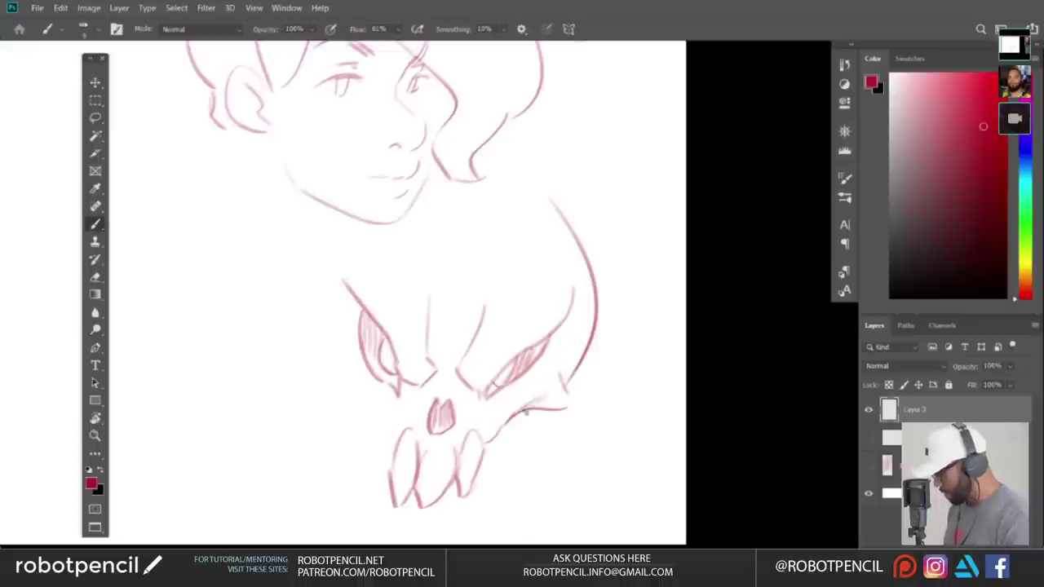
{"action": "left_click_drag", "start_coordinate": [564, 378], "coordinate": [554, 409]}
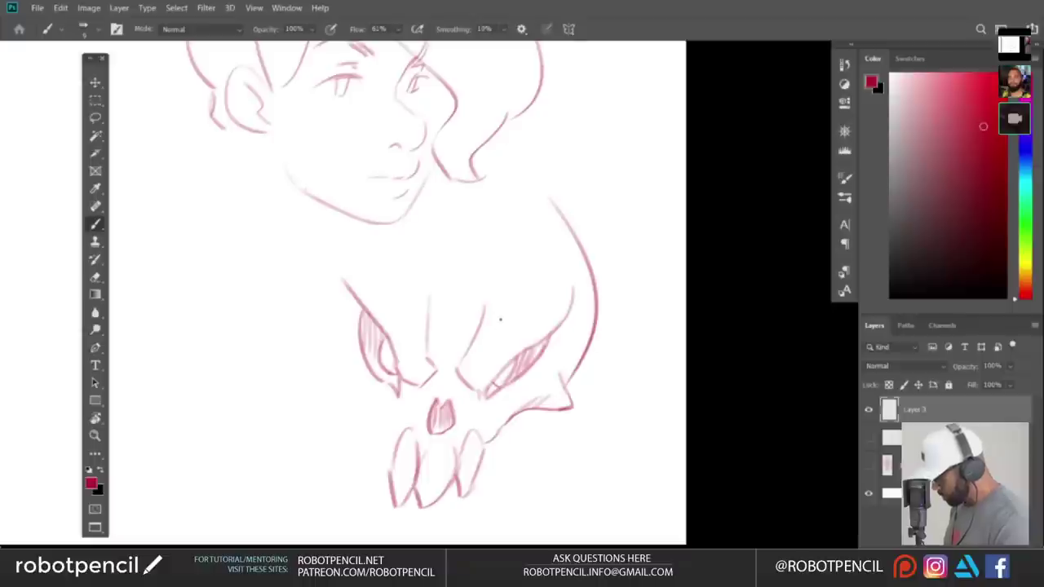
{"action": "key", "text": "ctrl+shift+h"}
{"action": "mouse_move", "coordinate": [438, 363]}
{"action": "left_mouse_down"}
{"action": "mouse_move", "coordinate": [508, 356]}
{"action": "mouse_move", "coordinate": [522, 382]}
{"action": "left_mouse_up"}
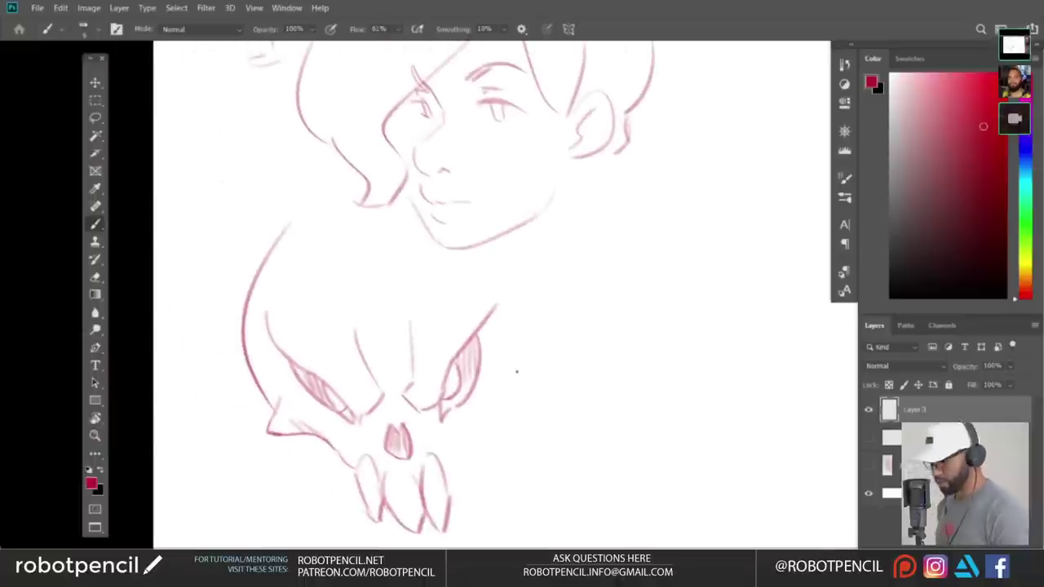
- Sketch the creature's far side with an outer fang, an angular cheek contour and a pointed cheekbone spike
{"action": "left_click_drag", "start_coordinate": [460, 436], "coordinate": [410, 400]}
{"action": "scroll", "coordinate": [409, 398], "scroll_direction": "right", "scroll_amount": 1}
{"action": "key", "text": "e"}
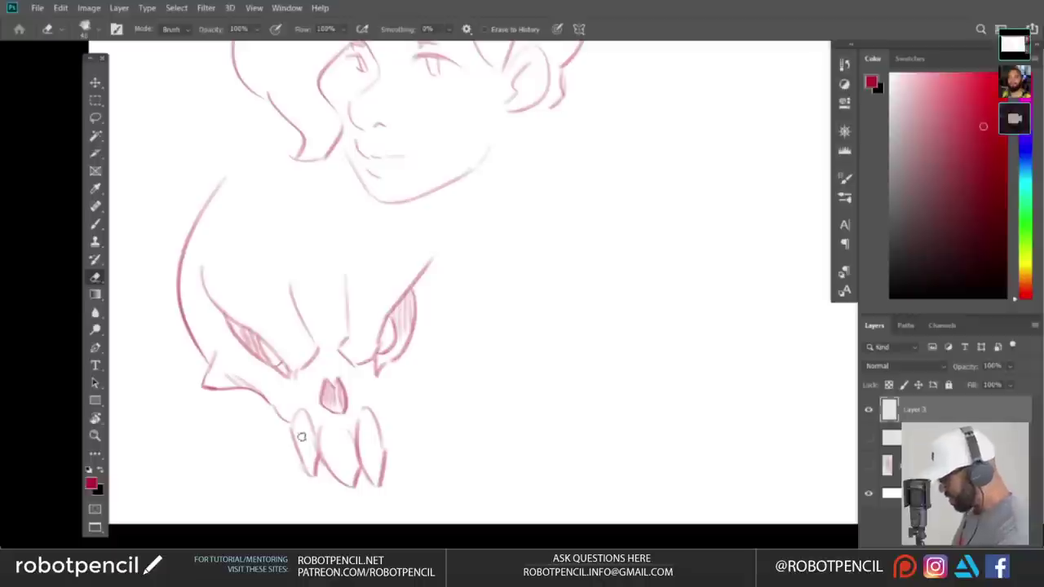
{"action": "key", "text": "b"}
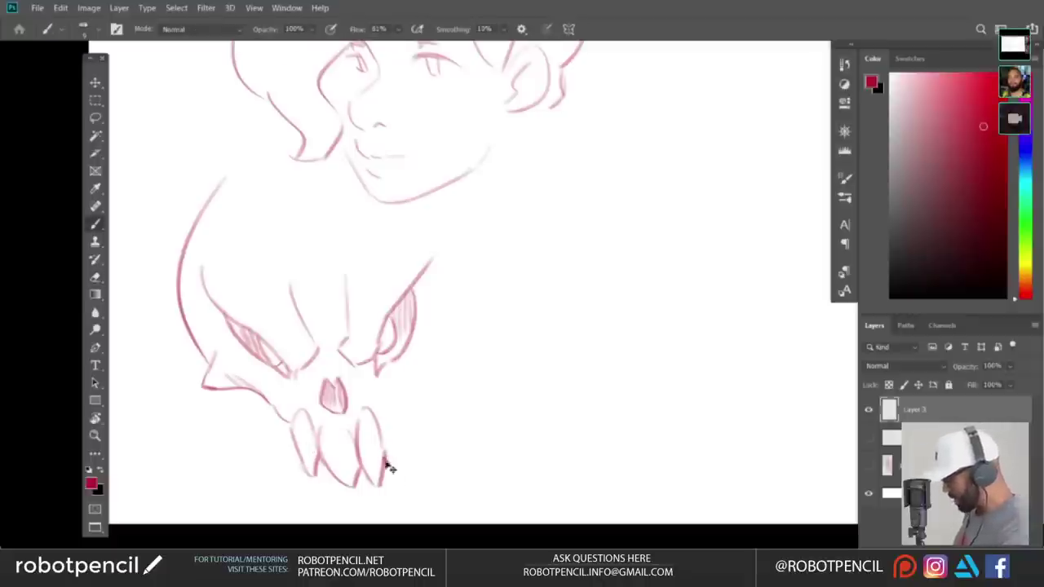
{"action": "mouse_move", "coordinate": [400, 437]}
{"action": "left_mouse_down"}
{"action": "mouse_move", "coordinate": [405, 481]}
{"action": "mouse_move", "coordinate": [402, 412]}
{"action": "mouse_move", "coordinate": [487, 297]}
{"action": "left_mouse_up"}
{"action": "left_click_drag", "start_coordinate": [488, 298], "coordinate": [456, 333]}
{"action": "left_click_drag", "start_coordinate": [446, 411], "coordinate": [438, 405]}
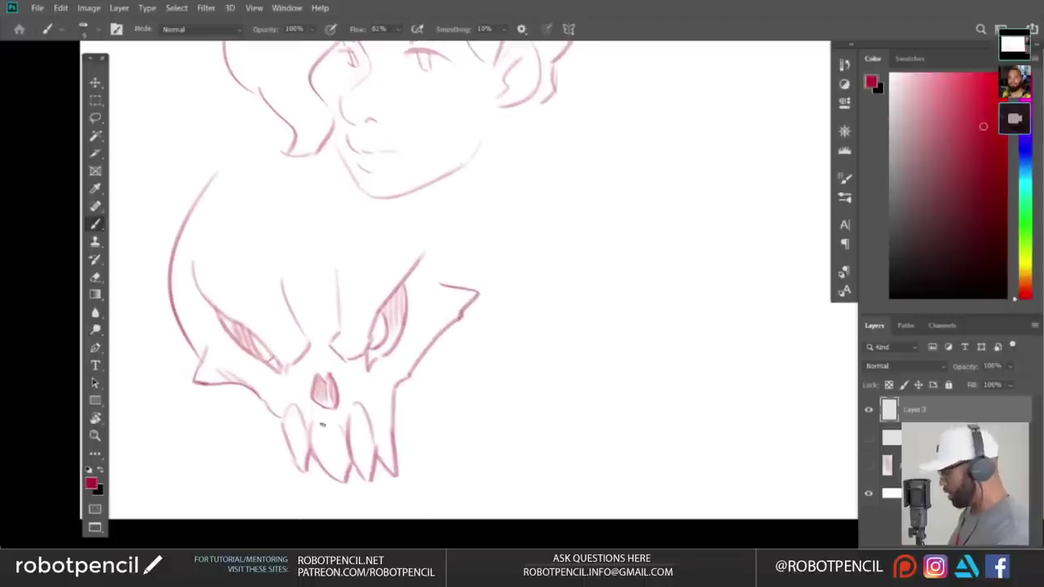
{"action": "mouse_move", "coordinate": [366, 370]}
{"action": "left_mouse_down"}
{"action": "mouse_move", "coordinate": [291, 365]}
{"action": "mouse_move", "coordinate": [370, 386]}
{"action": "mouse_move", "coordinate": [374, 401]}
{"action": "left_mouse_up"}
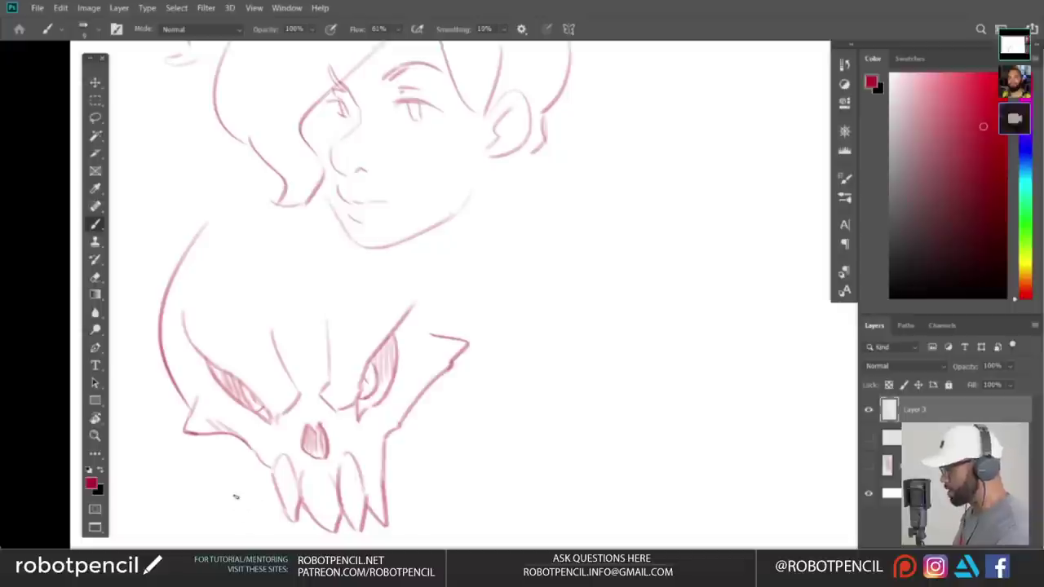
- Sketch the creature's lower jaw with its pointed teeth and reinforce the cheek line connecting to it
{"action": "mouse_move", "coordinate": [245, 483]}
{"action": "left_mouse_down"}
{"action": "mouse_move", "coordinate": [240, 543]}
{"action": "mouse_move", "coordinate": [280, 531]}
{"action": "left_mouse_up"}
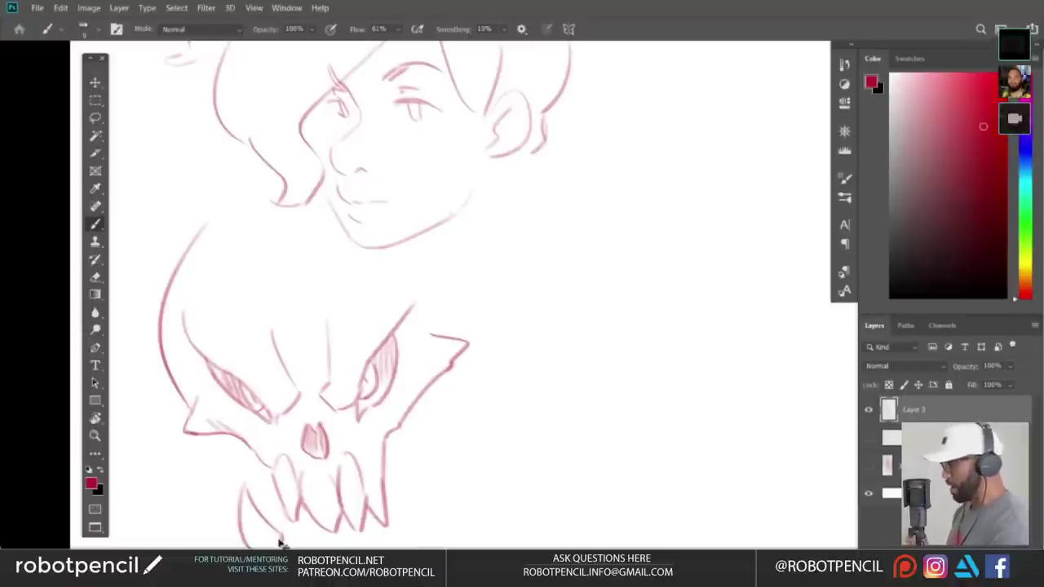
{"action": "mouse_move", "coordinate": [282, 526]}
{"action": "left_mouse_down"}
{"action": "mouse_move", "coordinate": [311, 548]}
{"action": "mouse_move", "coordinate": [351, 546]}
{"action": "left_mouse_up"}
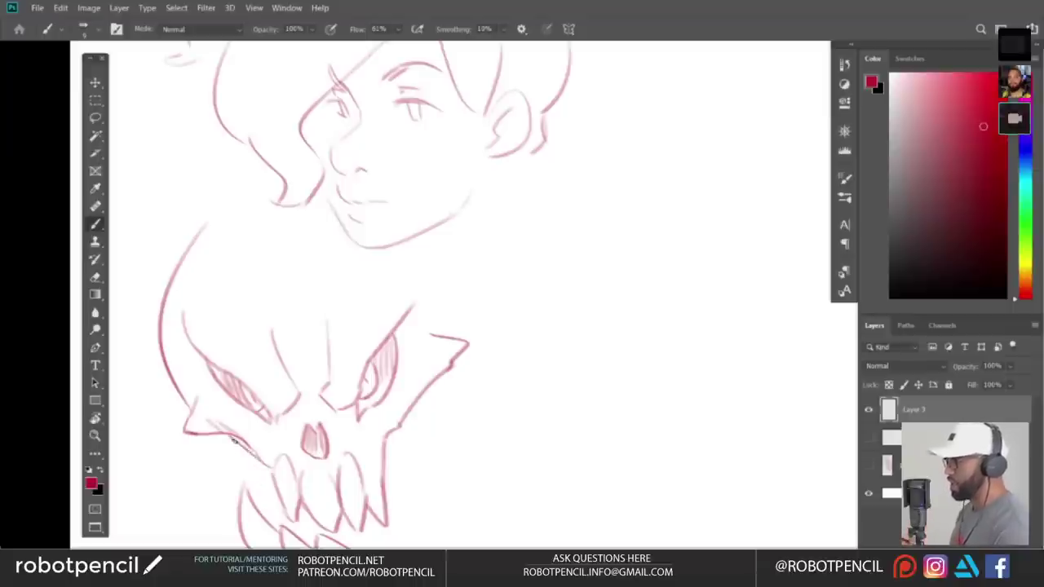
{"action": "left_click_drag", "start_coordinate": [234, 437], "coordinate": [273, 520]}
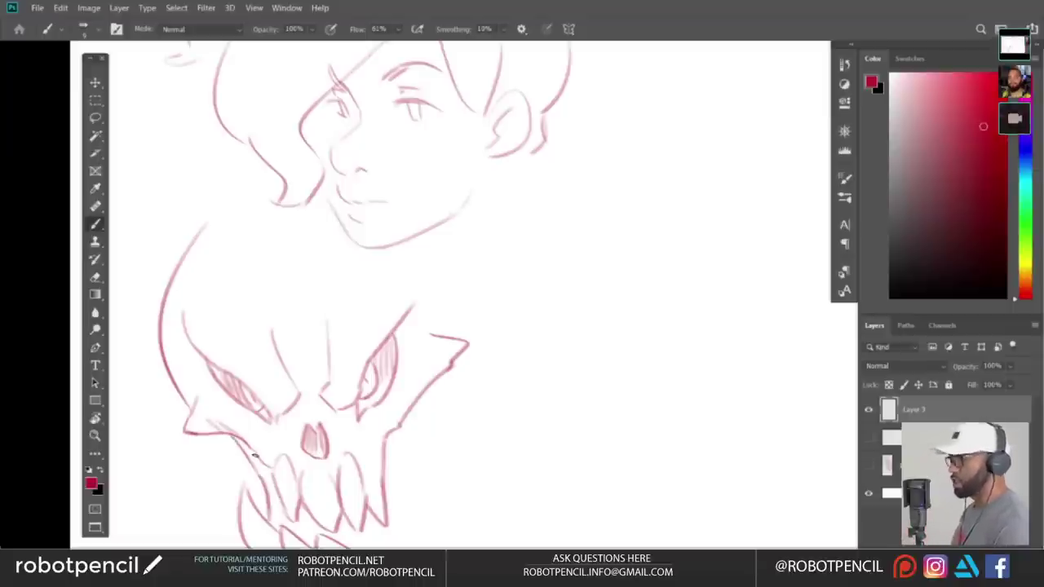
{"action": "left_click_drag", "start_coordinate": [254, 457], "coordinate": [277, 481]}
{"action": "left_click_drag", "start_coordinate": [237, 441], "coordinate": [272, 473]}
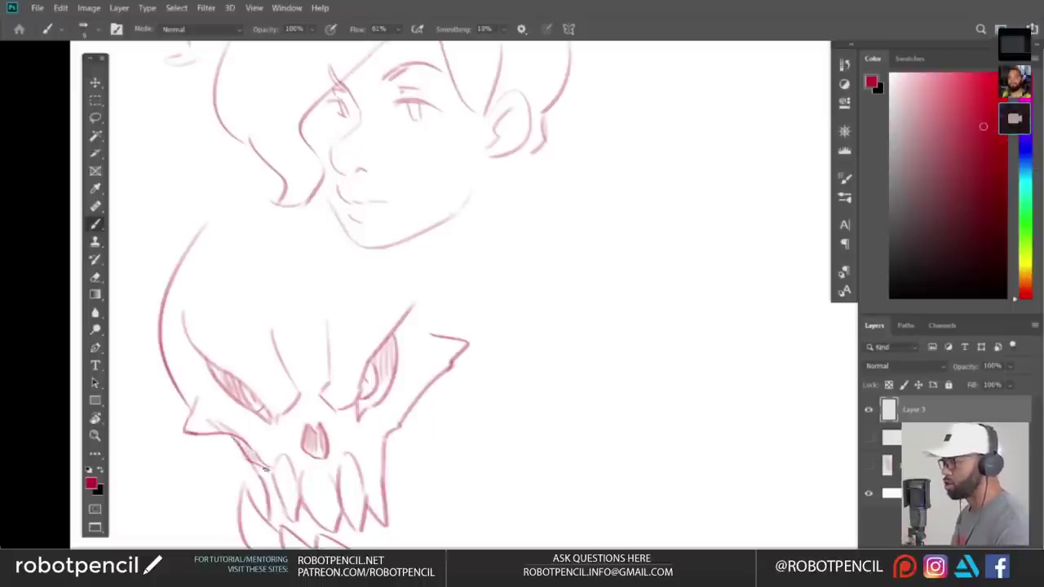
- Draw the creature's far jaw contour from the cheekbone to an angular jaw corner and add more pointed lower teeth
{"action": "left_click_drag", "start_coordinate": [414, 402], "coordinate": [409, 447]}
{"action": "left_click_drag", "start_coordinate": [425, 390], "coordinate": [420, 491]}
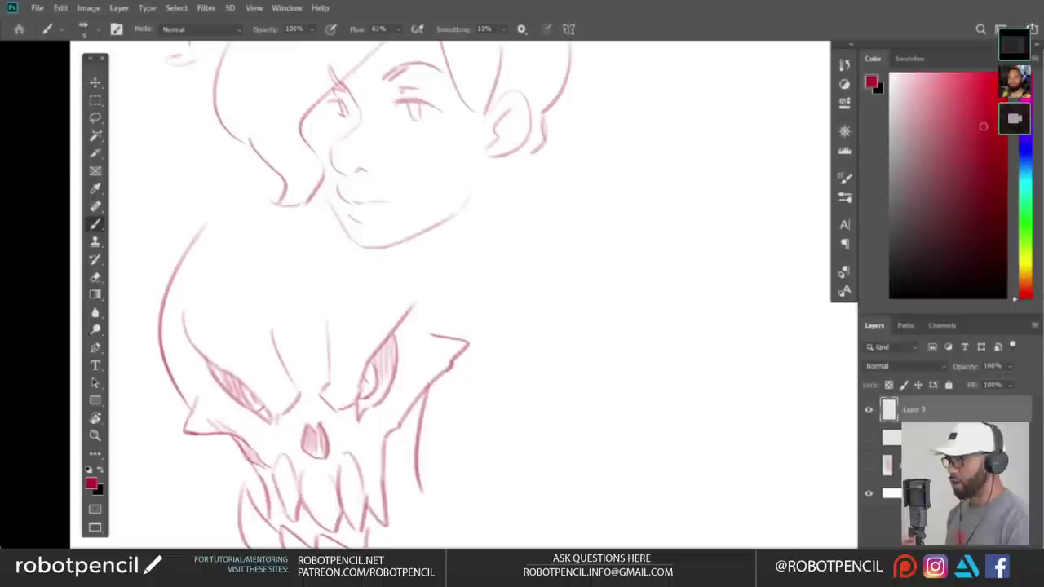
{"action": "left_click_drag", "start_coordinate": [365, 530], "coordinate": [395, 546]}
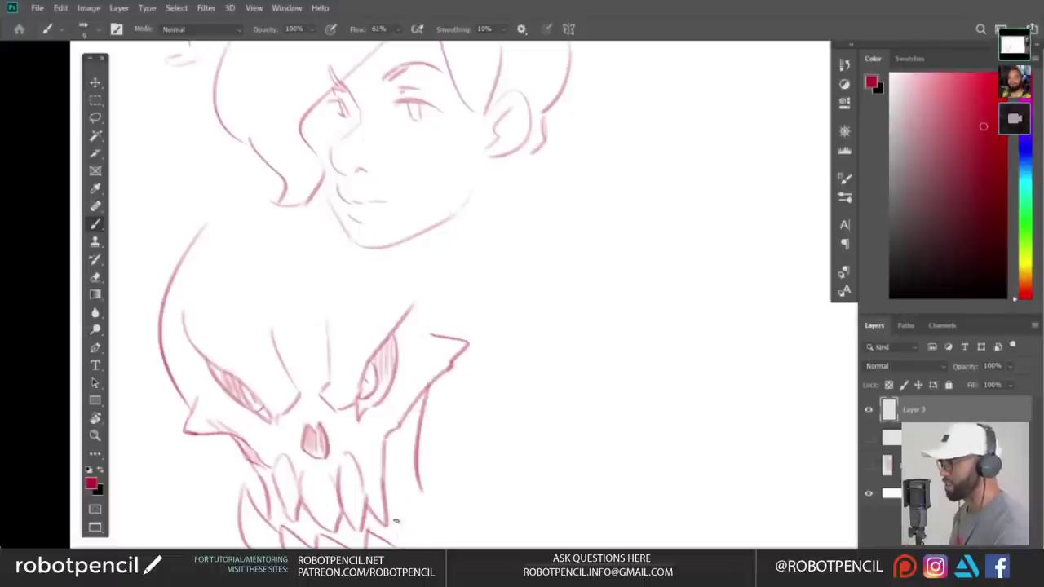
{"action": "left_click_drag", "start_coordinate": [398, 503], "coordinate": [442, 540]}
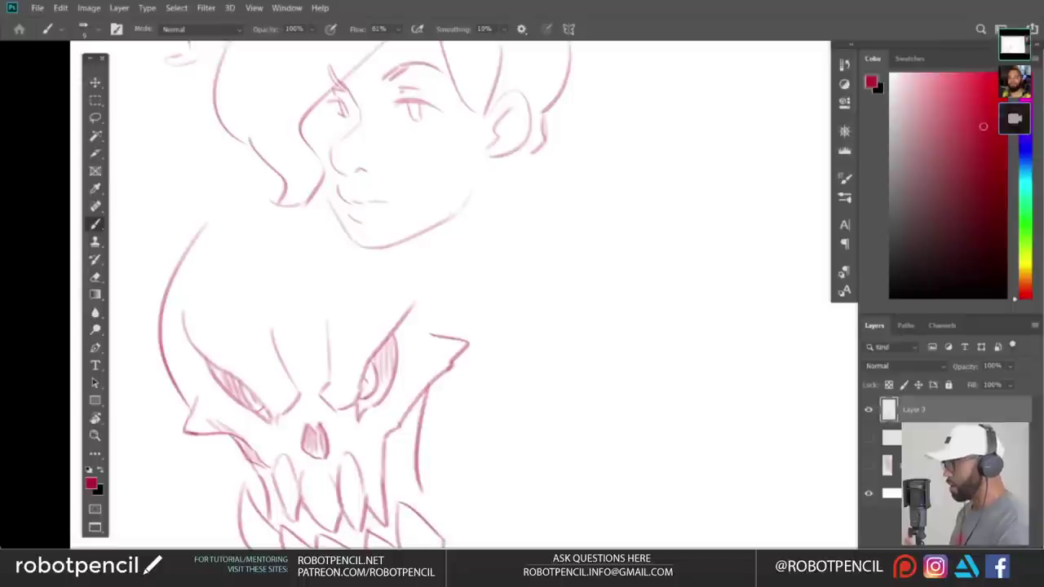
{"action": "left_click_drag", "start_coordinate": [430, 481], "coordinate": [456, 536]}
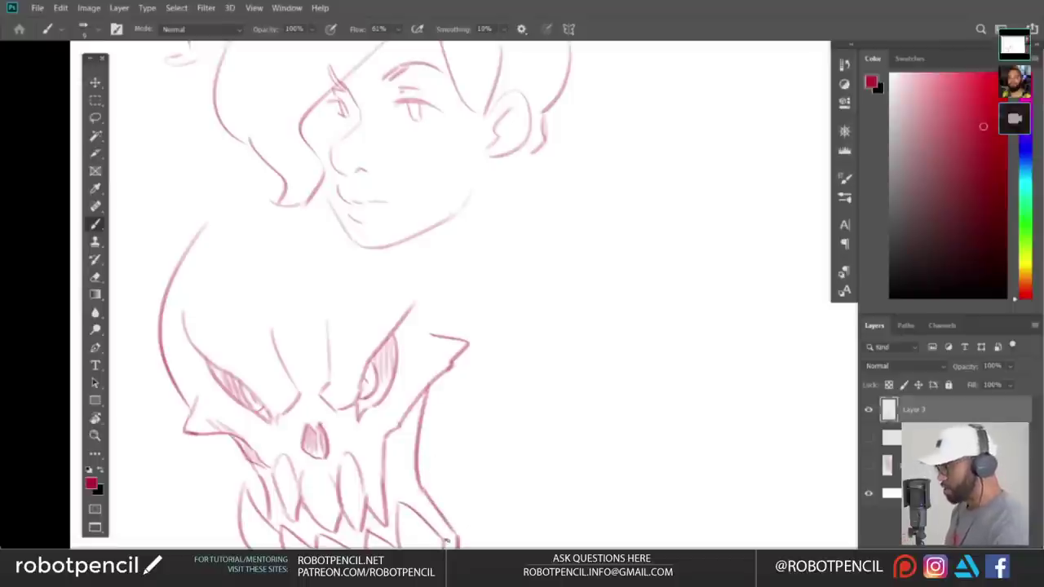
- Hatch the recess beneath the creature's far cheekbone and the dark gaps between its upper and lower teeth
{"action": "left_click_drag", "start_coordinate": [397, 431], "coordinate": [397, 506]}
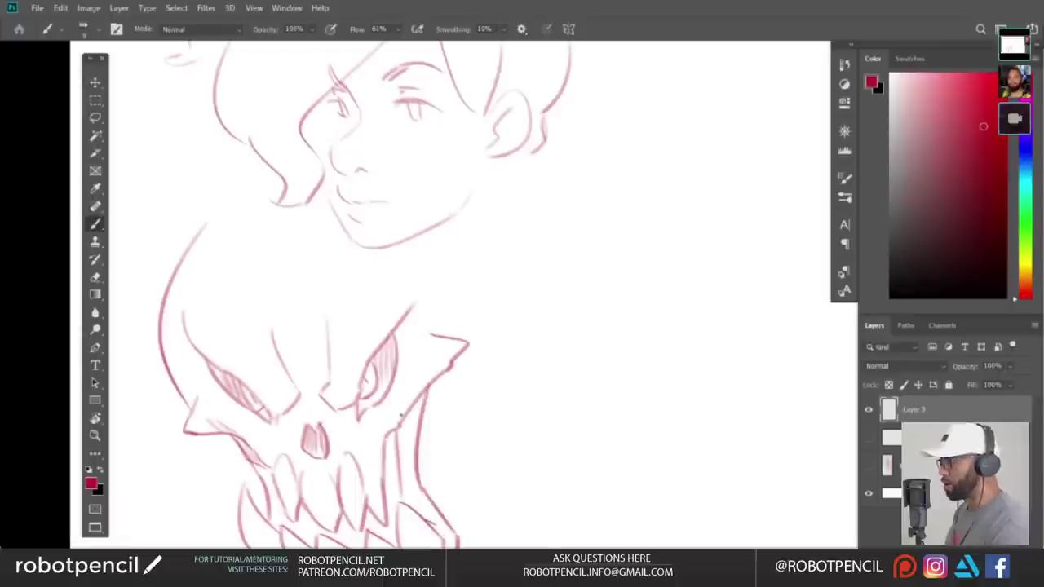
{"action": "left_click_drag", "start_coordinate": [421, 398], "coordinate": [383, 469]}
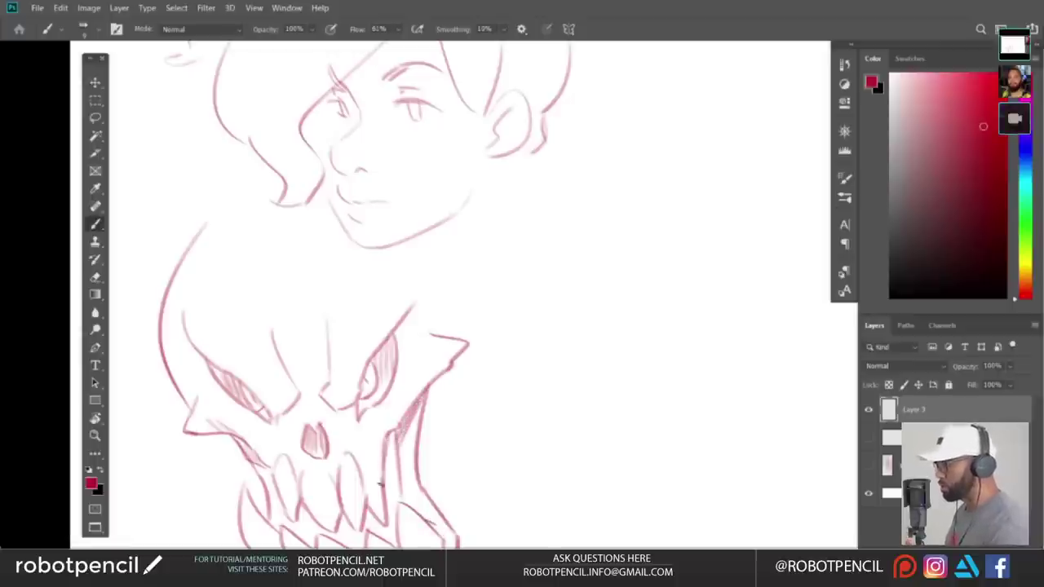
{"action": "left_click_drag", "start_coordinate": [396, 428], "coordinate": [387, 505]}
{"action": "left_click_drag", "start_coordinate": [400, 459], "coordinate": [393, 496]}
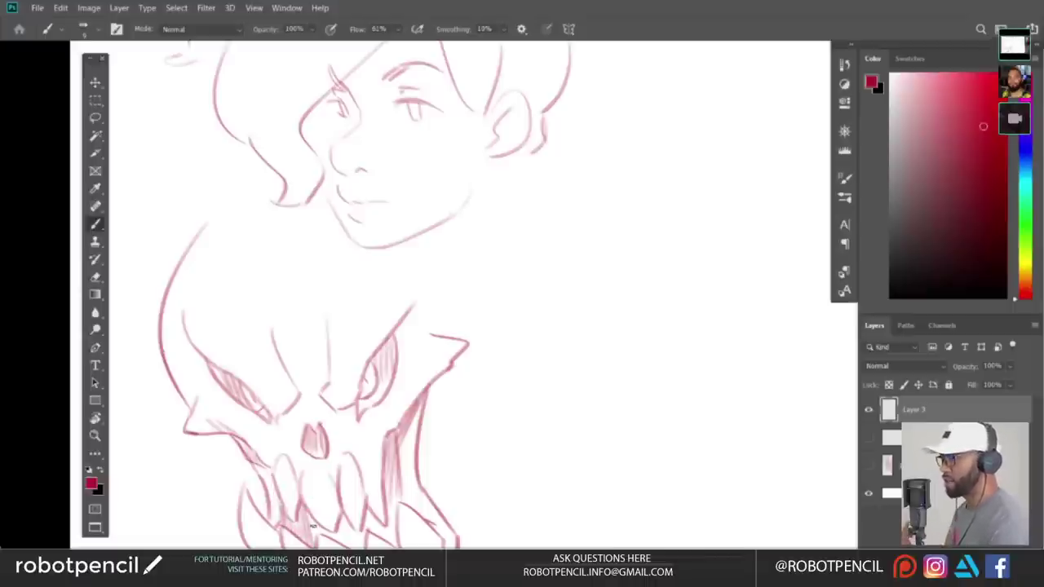
{"action": "mouse_move", "coordinate": [308, 507]}
{"action": "left_mouse_down"}
{"action": "mouse_move", "coordinate": [340, 542]}
{"action": "mouse_move", "coordinate": [350, 516]}
{"action": "mouse_move", "coordinate": [362, 533]}
{"action": "mouse_move", "coordinate": [370, 509]}
{"action": "mouse_move", "coordinate": [380, 525]}
{"action": "mouse_move", "coordinate": [386, 511]}
{"action": "mouse_move", "coordinate": [393, 544]}
{"action": "mouse_move", "coordinate": [399, 481]}
{"action": "left_mouse_up"}
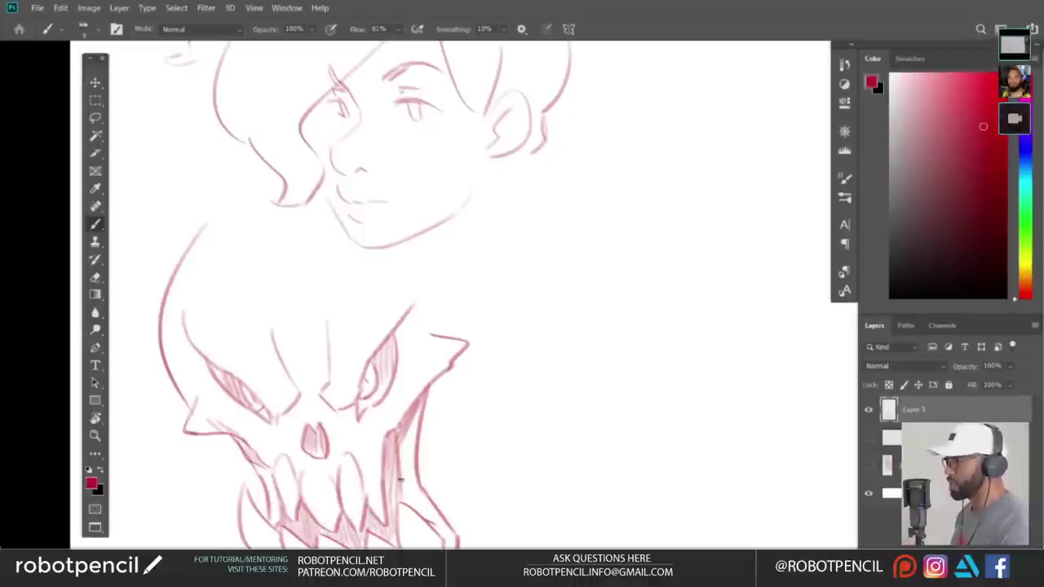
- Extend the creature's cranium outline over the top of the head and curve its far side to the cheekbone spike
{"action": "mouse_move", "coordinate": [505, 386]}
{"action": "left_mouse_down"}
{"action": "mouse_move", "coordinate": [517, 376]}
{"action": "mouse_move", "coordinate": [484, 366]}
{"action": "mouse_move", "coordinate": [488, 435]}
{"action": "left_mouse_up"}
{"action": "mouse_move", "coordinate": [196, 281]}
{"action": "left_mouse_down"}
{"action": "mouse_move", "coordinate": [232, 240]}
{"action": "mouse_move", "coordinate": [281, 219]}
{"action": "left_mouse_up"}
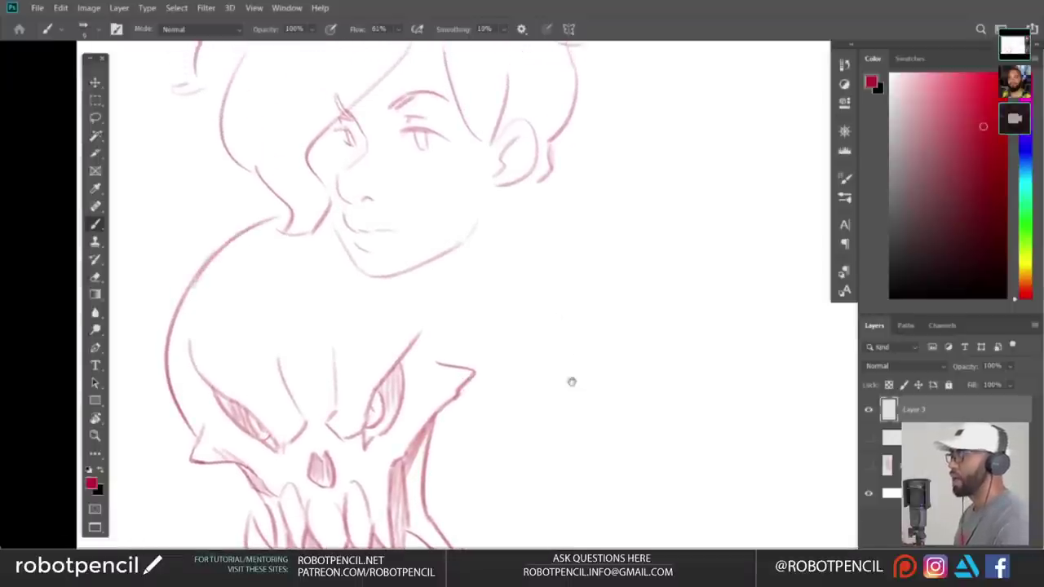
{"action": "left_click_drag", "start_coordinate": [571, 381], "coordinate": [523, 310]}
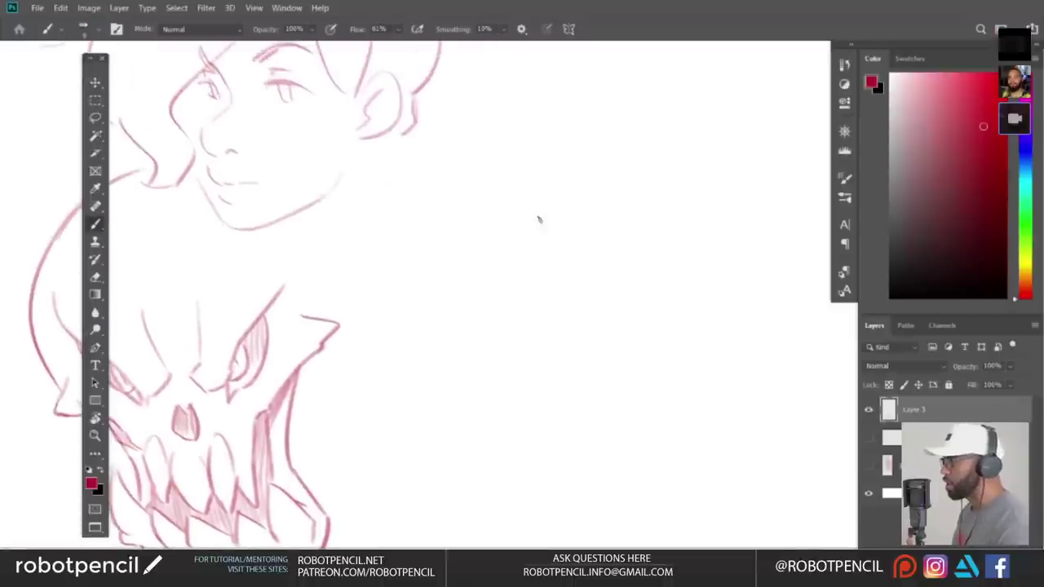
{"action": "left_click_drag", "start_coordinate": [567, 201], "coordinate": [430, 325]}
{"action": "key", "text": "ctrl+z"}
{"action": "left_click_drag", "start_coordinate": [374, 348], "coordinate": [417, 392]}
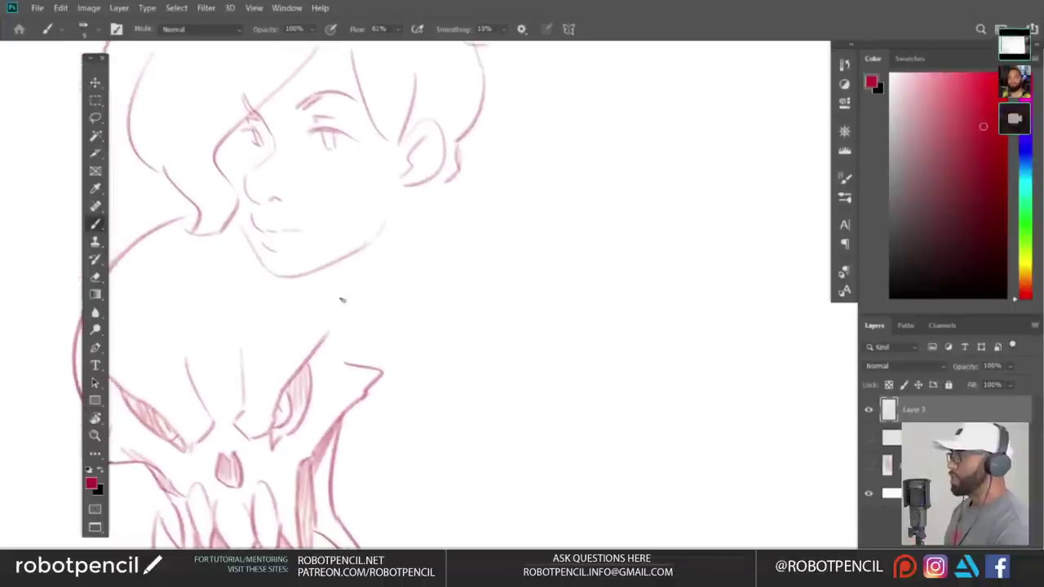
{"action": "left_click_drag", "start_coordinate": [341, 271], "coordinate": [350, 351]}
{"action": "key", "text": "ctrl+z"}
- Sketch two stacked bulging contours behind the skull creature's far jaw, below the cheekbone
{"action": "mouse_move", "coordinate": [367, 424]}
{"action": "left_mouse_down"}
{"action": "mouse_move", "coordinate": [373, 373]}
{"action": "mouse_move", "coordinate": [346, 431]}
{"action": "left_mouse_up"}
{"action": "left_click_drag", "start_coordinate": [357, 460], "coordinate": [381, 405]}
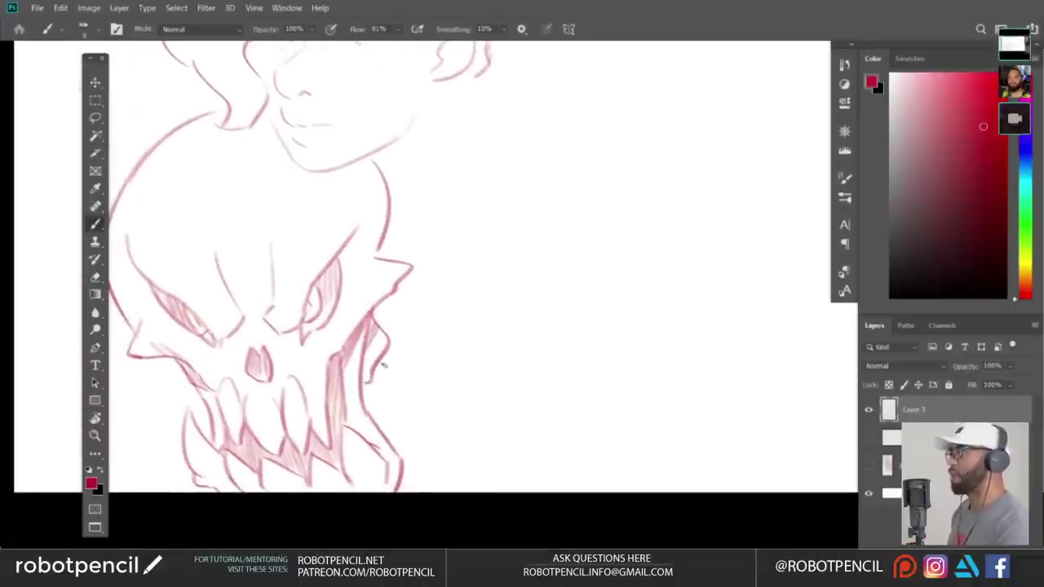
{"action": "left_click_drag", "start_coordinate": [382, 359], "coordinate": [397, 384]}
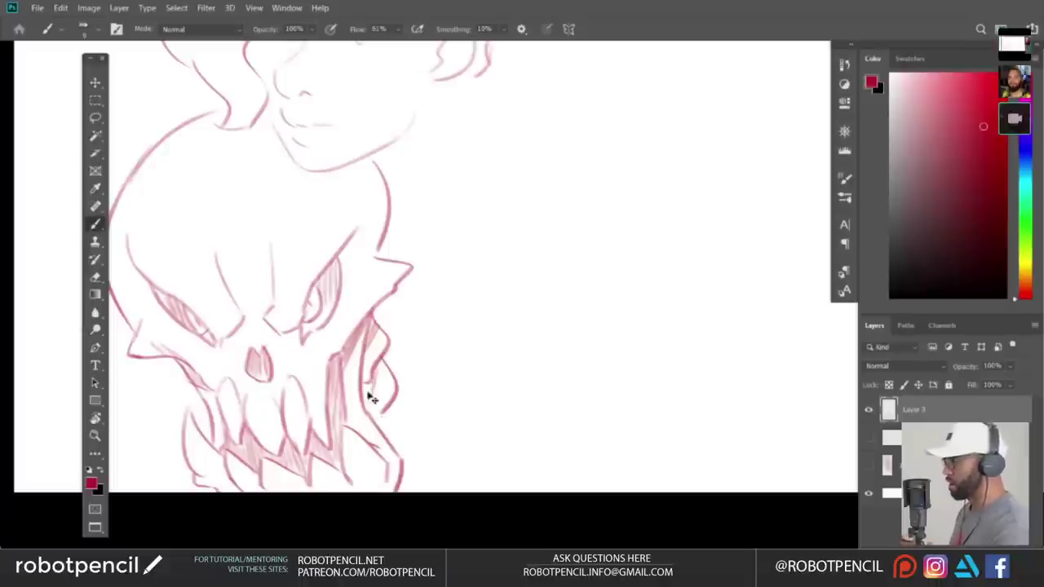
- Start a second creature head in profile beside the woman's face with a sloping forehead, blunt snout and long lower jaw line
{"action": "mouse_move", "coordinate": [490, 325]}
{"action": "left_mouse_down"}
{"action": "mouse_move", "coordinate": [429, 362]}
{"action": "mouse_move", "coordinate": [390, 332]}
{"action": "mouse_move", "coordinate": [526, 377]}
{"action": "mouse_move", "coordinate": [431, 373]}
{"action": "left_mouse_up"}
{"action": "mouse_move", "coordinate": [523, 192]}
{"action": "left_mouse_down"}
{"action": "mouse_move", "coordinate": [381, 308]}
{"action": "mouse_move", "coordinate": [395, 323]}
{"action": "mouse_move", "coordinate": [398, 302]}
{"action": "mouse_move", "coordinate": [369, 386]}
{"action": "left_mouse_up"}
{"action": "mouse_move", "coordinate": [404, 446]}
{"action": "left_mouse_down"}
{"action": "mouse_move", "coordinate": [560, 405]}
{"action": "mouse_move", "coordinate": [568, 417]}
{"action": "mouse_move", "coordinate": [501, 379]}
{"action": "mouse_move", "coordinate": [475, 384]}
{"action": "left_mouse_up"}
{"action": "key", "text": "ctrl+z"}
{"action": "left_click_drag", "start_coordinate": [272, 413], "coordinate": [492, 466]}
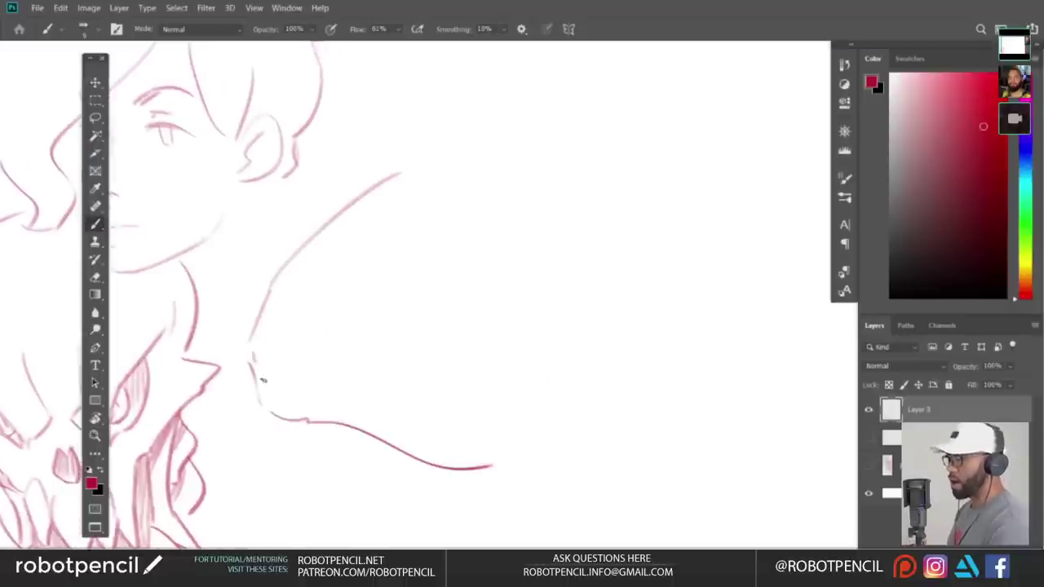
- Draw the profile creature's notched mouth line, slanted round eye and angular cheek corner
{"action": "left_click_drag", "start_coordinate": [294, 353], "coordinate": [367, 325]}
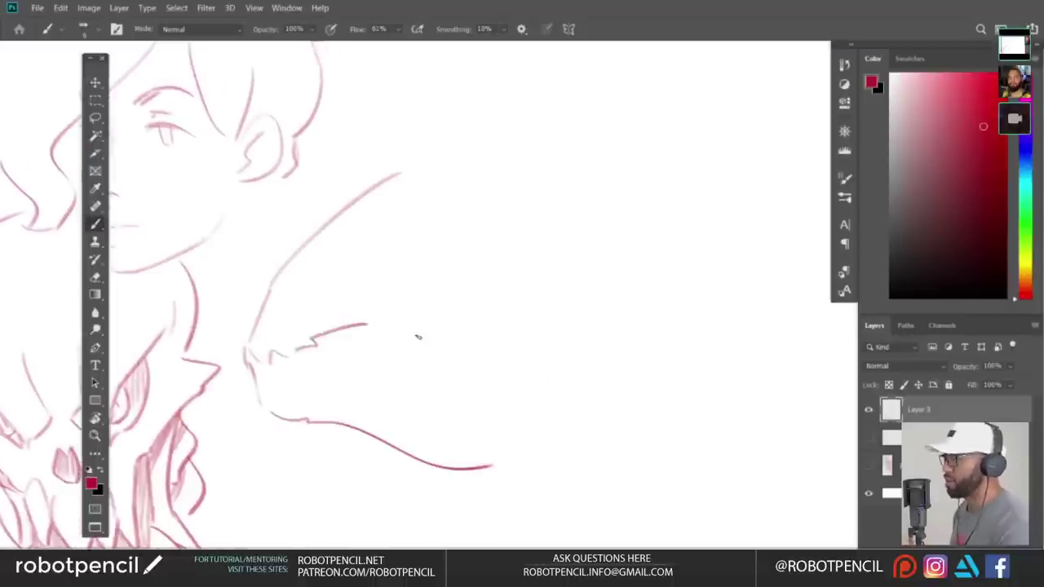
{"action": "mouse_move", "coordinate": [399, 281]}
{"action": "left_mouse_down"}
{"action": "mouse_move", "coordinate": [424, 297]}
{"action": "mouse_move", "coordinate": [397, 318]}
{"action": "left_mouse_up"}
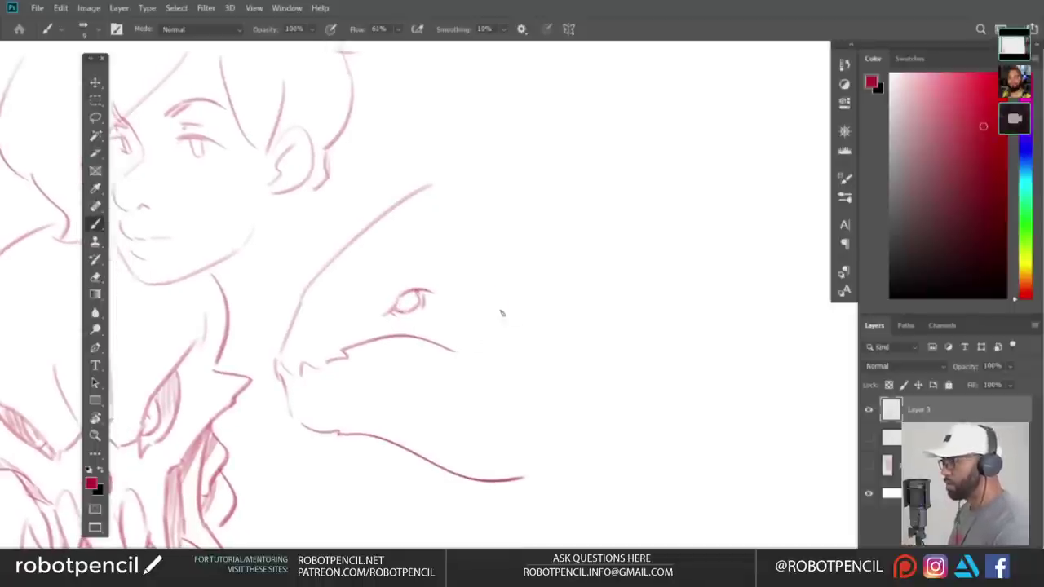
{"action": "left_click_drag", "start_coordinate": [485, 285], "coordinate": [494, 337]}
{"action": "left_click_drag", "start_coordinate": [519, 403], "coordinate": [527, 396]}
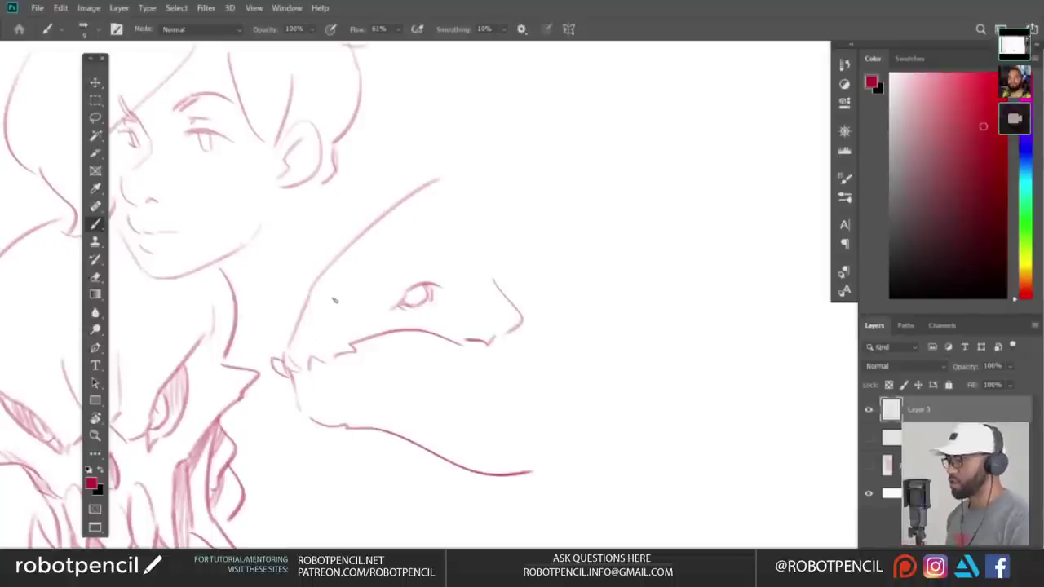
- Extend the profile creature's forehead to a peaked crown and reinforce its chin with short hatch marks
{"action": "left_click_drag", "start_coordinate": [520, 289], "coordinate": [504, 318]}
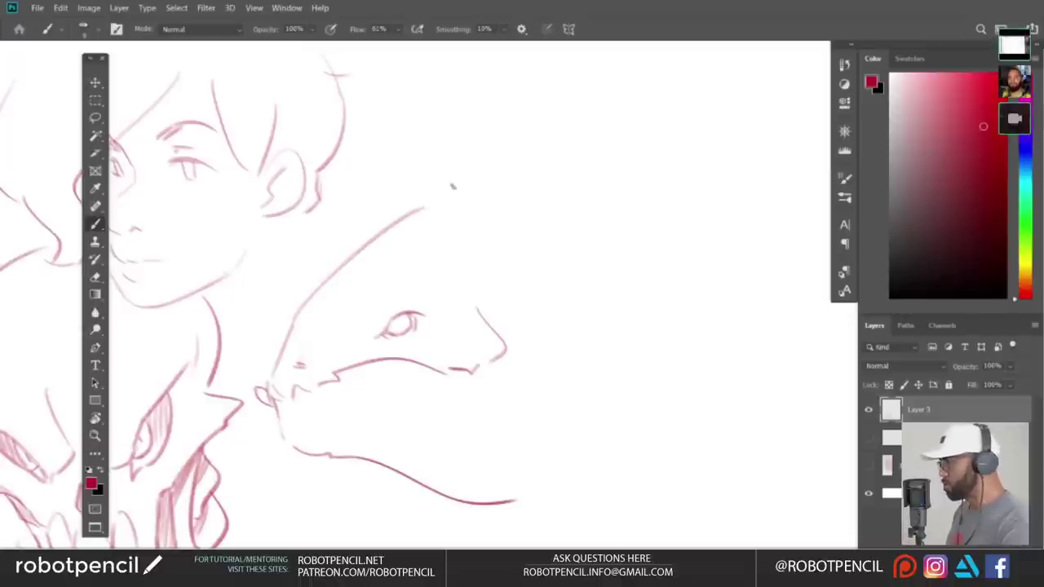
{"action": "left_click_drag", "start_coordinate": [592, 349], "coordinate": [561, 322]}
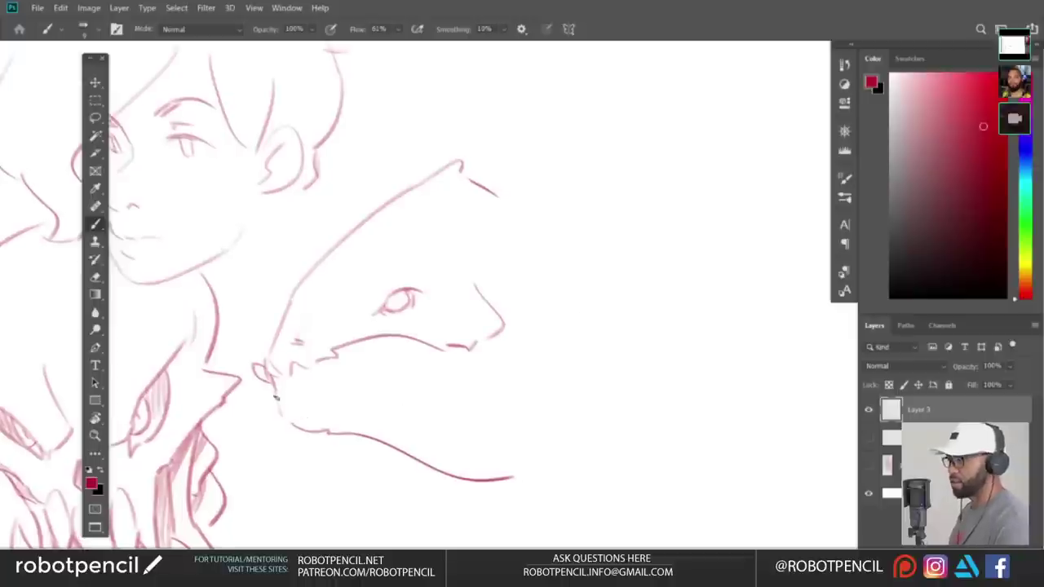
{"action": "left_click_drag", "start_coordinate": [276, 397], "coordinate": [305, 430]}
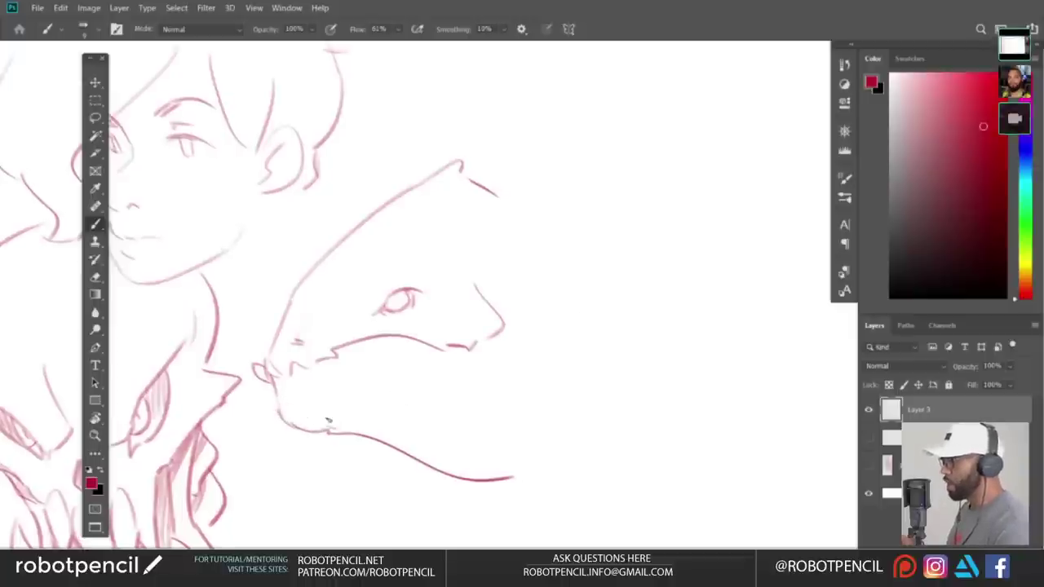
{"action": "left_click_drag", "start_coordinate": [510, 406], "coordinate": [507, 388]}
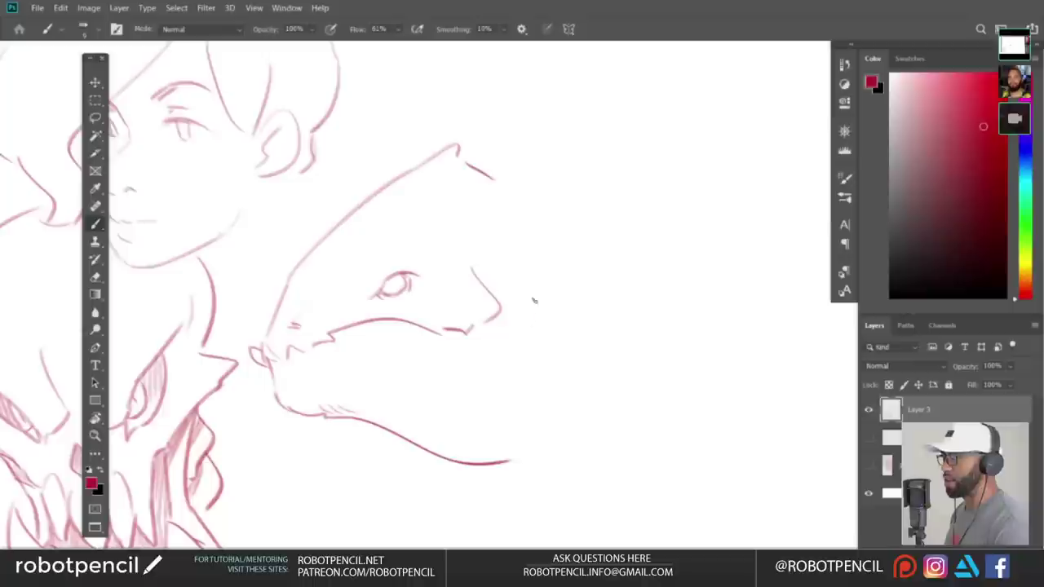
- Add curved contour strokes at the back of the profile creature's jaw and hatching below the mouth corner
{"action": "left_click_drag", "start_coordinate": [481, 437], "coordinate": [538, 342]}
{"action": "left_click_drag", "start_coordinate": [503, 429], "coordinate": [551, 356]}
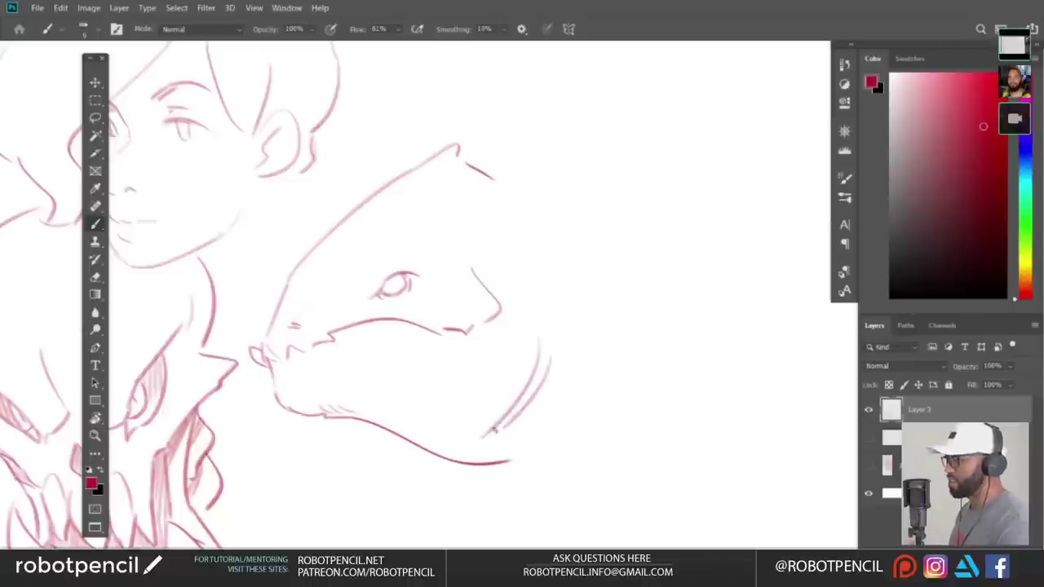
{"action": "mouse_move", "coordinate": [480, 369]}
{"action": "left_mouse_down"}
{"action": "mouse_move", "coordinate": [497, 337]}
{"action": "mouse_move", "coordinate": [461, 388]}
{"action": "mouse_move", "coordinate": [517, 352]}
{"action": "left_mouse_up"}
{"action": "left_click_drag", "start_coordinate": [578, 338], "coordinate": [563, 375]}
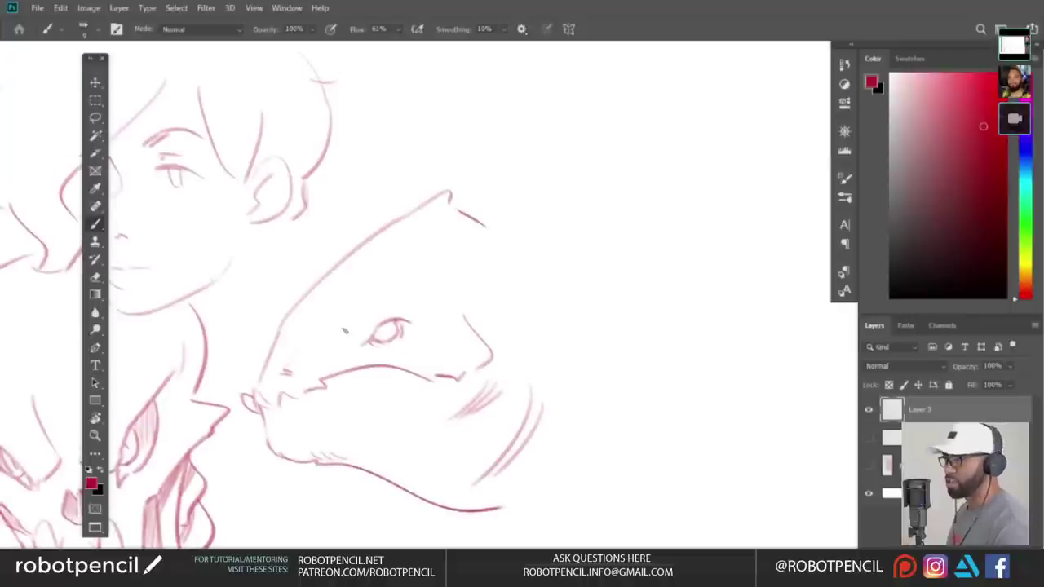
- Sketch the brow ridge around the profile creature's eye and rework the forehead line into a notch near the crown
{"action": "mouse_move", "coordinate": [372, 303]}
{"action": "left_mouse_down"}
{"action": "mouse_move", "coordinate": [401, 287]}
{"action": "mouse_move", "coordinate": [437, 286]}
{"action": "left_mouse_up"}
{"action": "left_click_drag", "start_coordinate": [532, 374], "coordinate": [571, 342]}
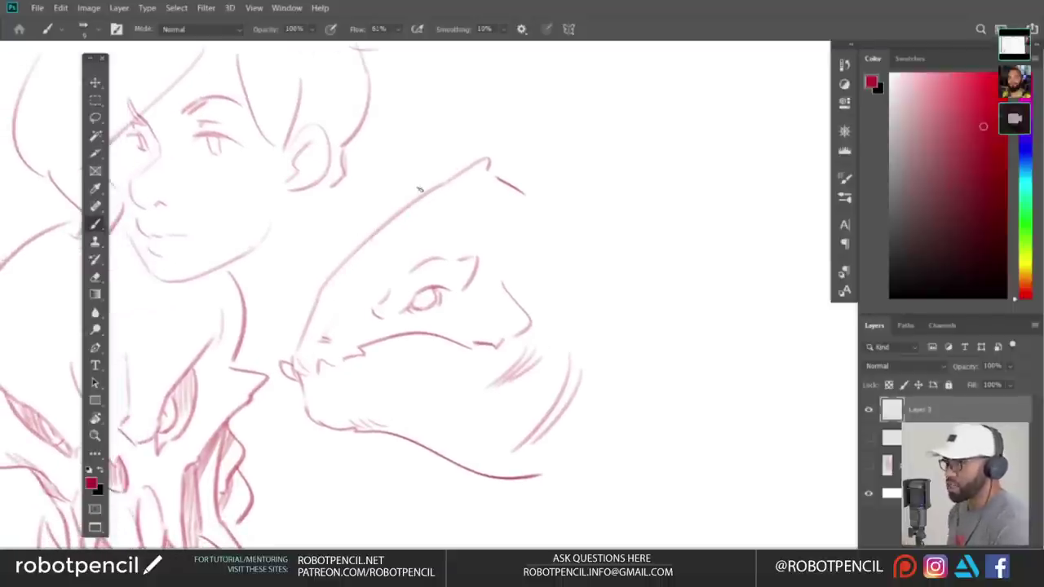
{"action": "left_click_drag", "start_coordinate": [539, 206], "coordinate": [552, 261]}
{"action": "key", "text": "e"}
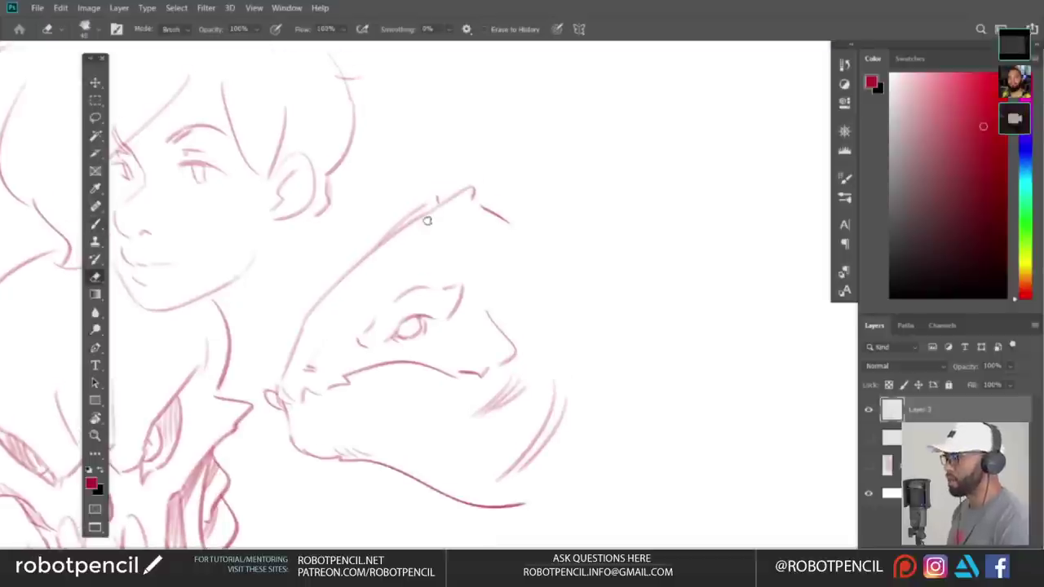
{"action": "scroll", "coordinate": [524, 272], "scroll_direction": "down", "scroll_amount": 2}
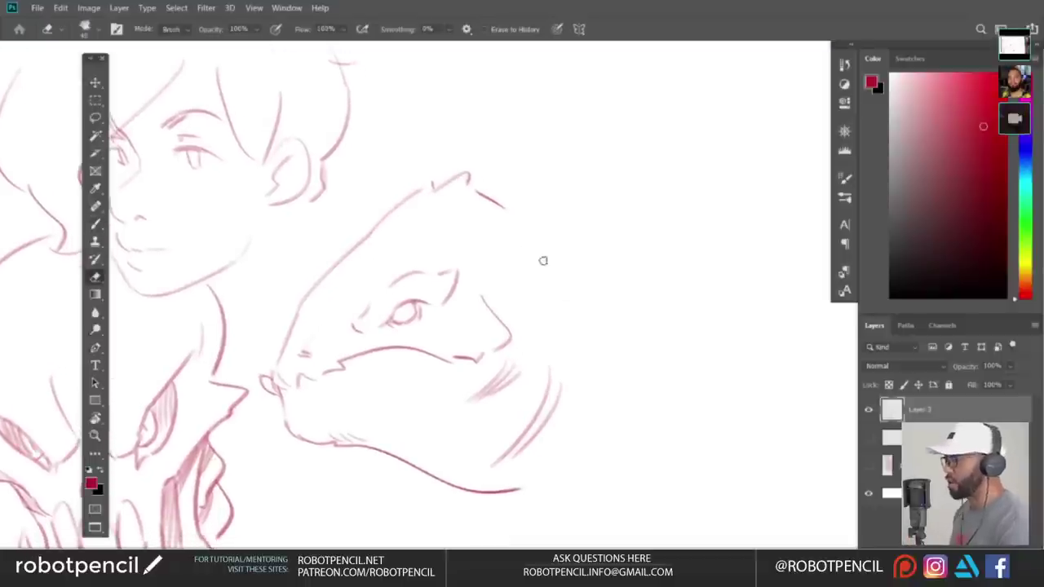
{"action": "key", "text": "b"}
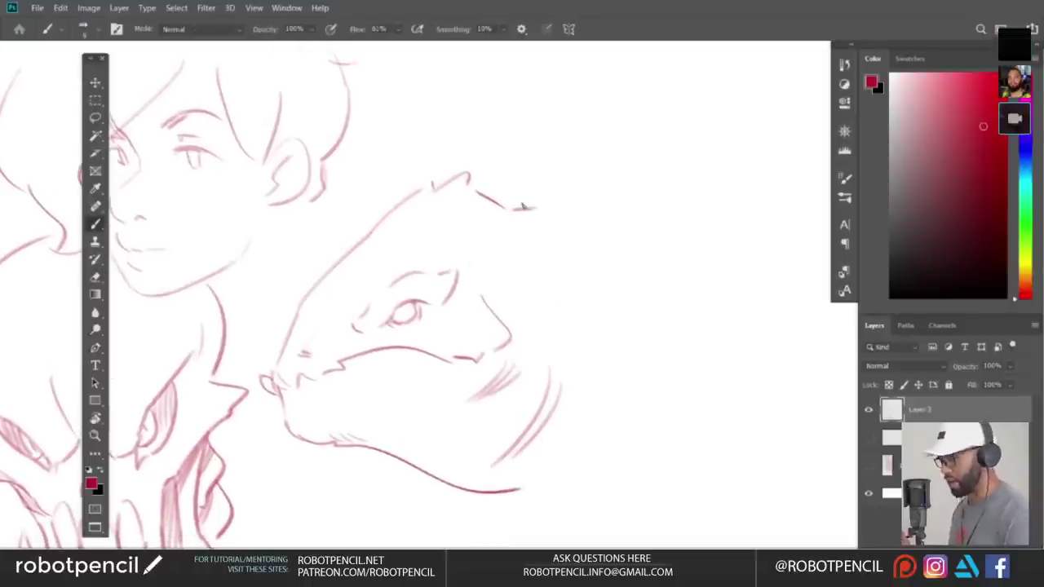
- Draw the profile creature's arched neck line back from the crown and start the first fold behind the head
{"action": "left_click_drag", "start_coordinate": [517, 209], "coordinate": [600, 215]}
{"action": "left_click_drag", "start_coordinate": [657, 313], "coordinate": [586, 305]}
{"action": "key", "text": "ctrl+z"}
{"action": "left_click_drag", "start_coordinate": [442, 199], "coordinate": [604, 189]}
{"action": "left_click_drag", "start_coordinate": [570, 312], "coordinate": [552, 310]}
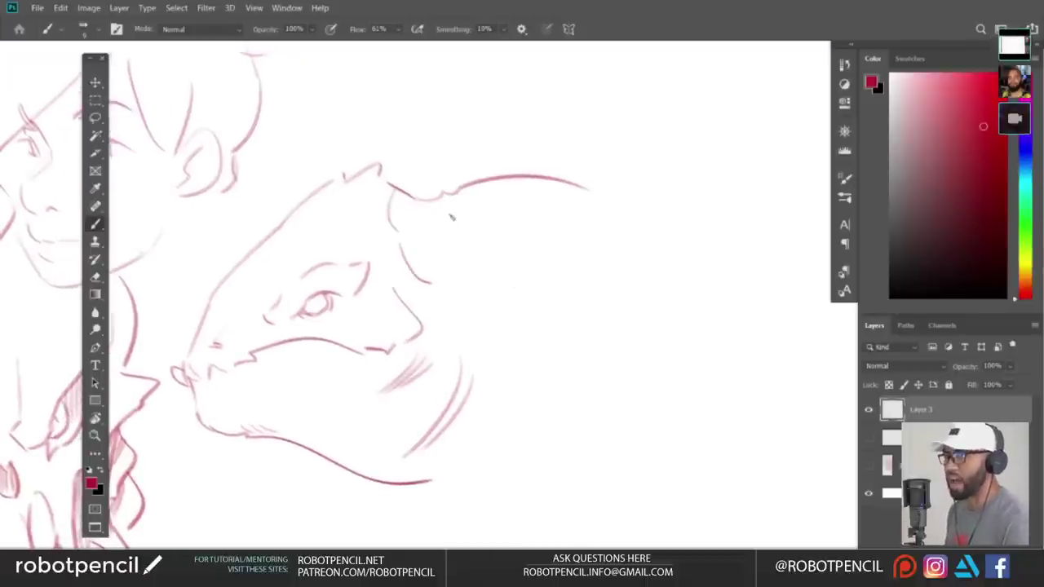
- Sketch hanging, rounded skin folds down from the profile creature's neck line
{"action": "key", "text": "ctrl+z"}
{"action": "left_click_drag", "start_coordinate": [444, 204], "coordinate": [439, 284]}
{"action": "mouse_move", "coordinate": [478, 188]}
{"action": "left_mouse_down"}
{"action": "mouse_move", "coordinate": [476, 245]}
{"action": "mouse_move", "coordinate": [502, 276]}
{"action": "mouse_move", "coordinate": [535, 259]}
{"action": "left_mouse_up"}
{"action": "key", "text": "ctrl+z"}
{"action": "left_click_drag", "start_coordinate": [535, 186], "coordinate": [534, 249]}
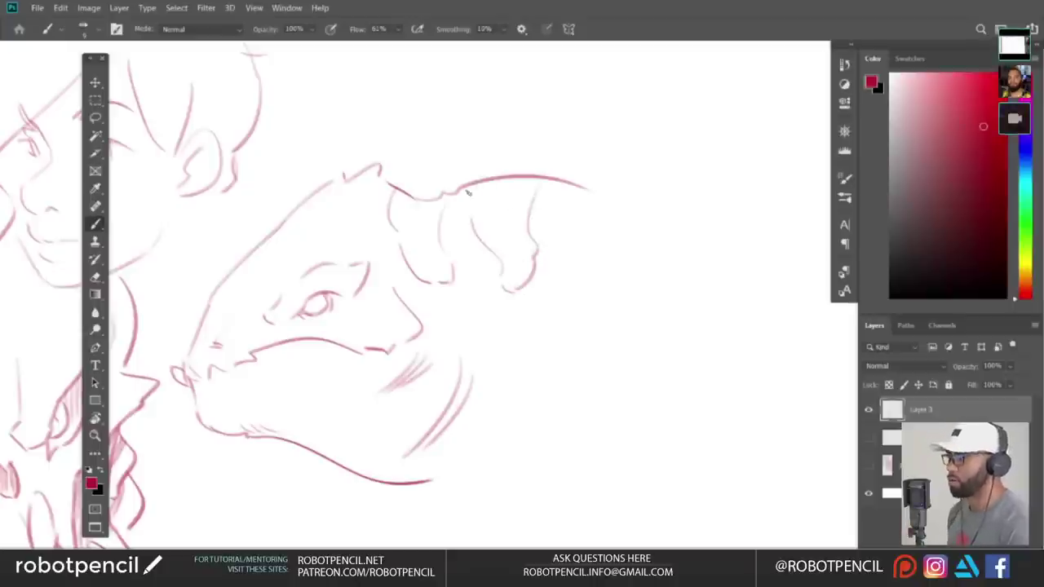
{"action": "left_click_drag", "start_coordinate": [468, 196], "coordinate": [472, 221]}
- Add another fold farther along the neck and curve the lower jaw line upward toward the throat
{"action": "left_click_drag", "start_coordinate": [419, 246], "coordinate": [442, 283]}
{"action": "left_click_drag", "start_coordinate": [588, 285], "coordinate": [548, 263]}
{"action": "mouse_move", "coordinate": [540, 205]}
{"action": "left_mouse_down"}
{"action": "mouse_move", "coordinate": [559, 304]}
{"action": "mouse_move", "coordinate": [604, 243]}
{"action": "left_mouse_up"}
{"action": "mouse_move", "coordinate": [494, 326]}
{"action": "left_mouse_down"}
{"action": "mouse_move", "coordinate": [431, 446]}
{"action": "mouse_move", "coordinate": [516, 421]}
{"action": "mouse_move", "coordinate": [542, 372]}
{"action": "left_mouse_up"}
{"action": "key", "text": "ctrl+z"}
{"action": "mouse_move", "coordinate": [551, 312]}
{"action": "left_mouse_down"}
{"action": "mouse_move", "coordinate": [594, 313]}
{"action": "mouse_move", "coordinate": [618, 348]}
{"action": "left_mouse_up"}
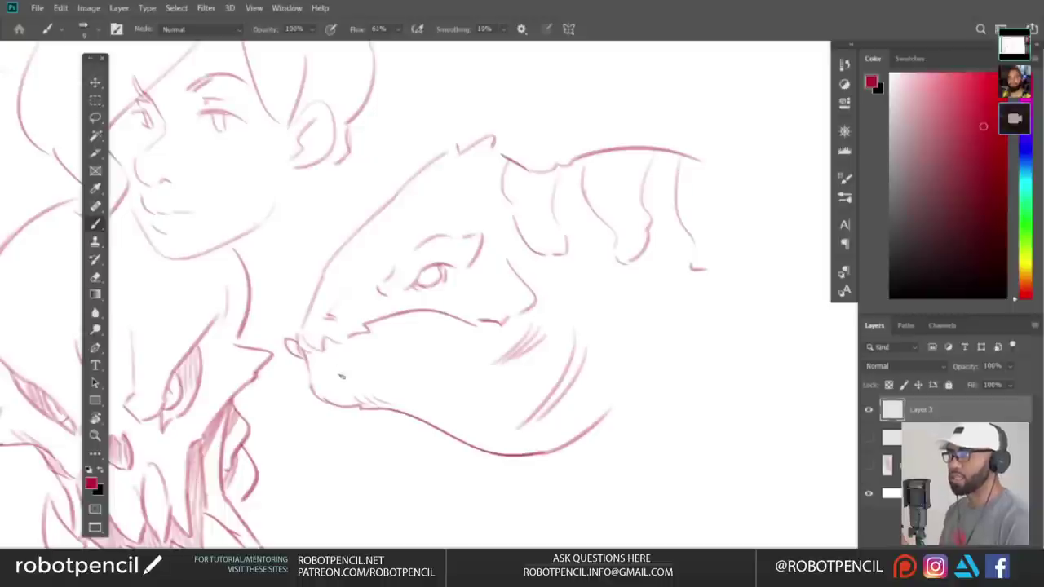
- Clean up the profile creature's front lip and chin line with short erasing and redrawing passes
{"action": "key", "text": "e"}
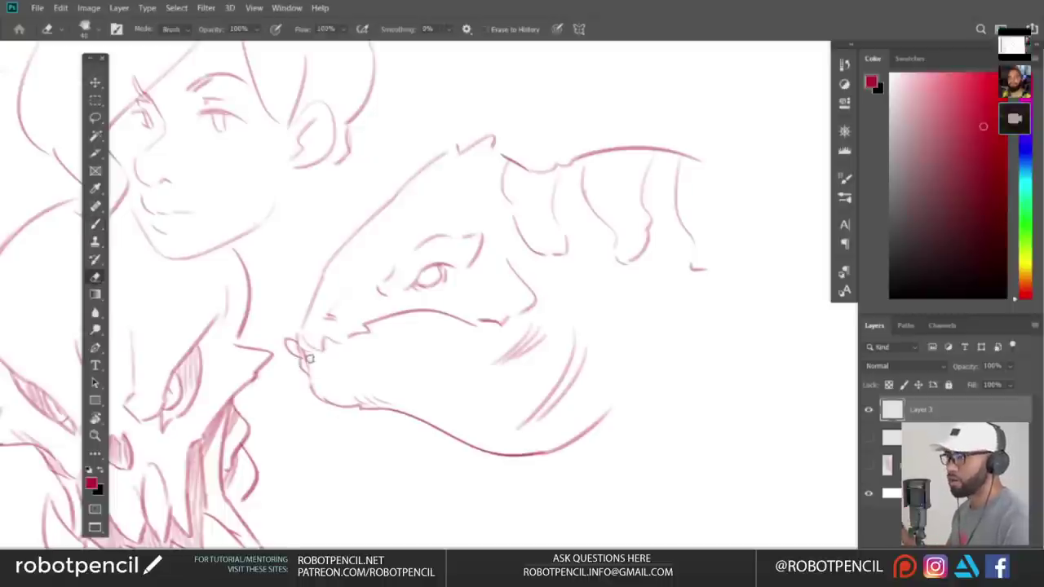
{"action": "key", "text": "b"}
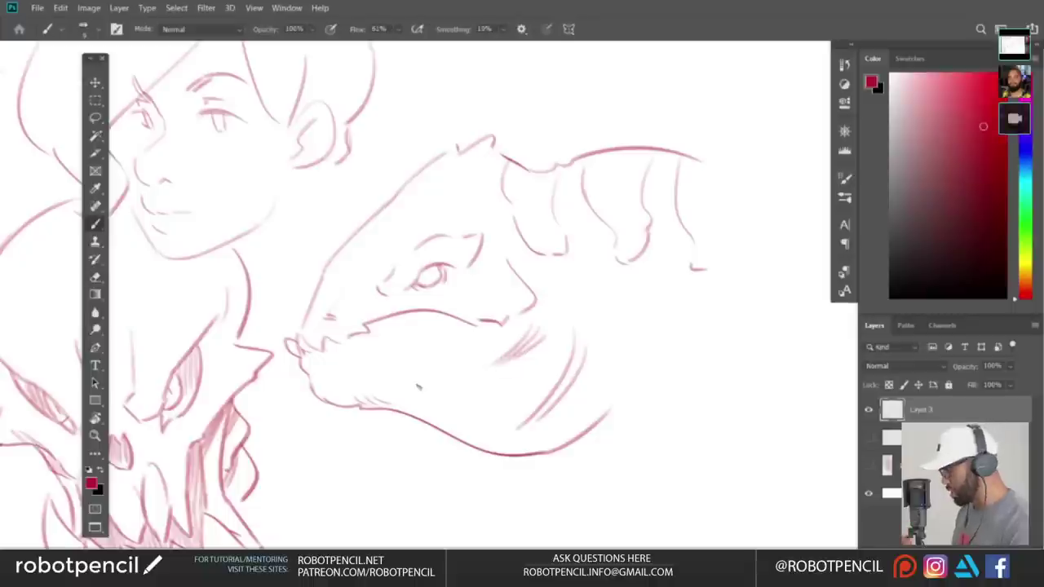
{"action": "key", "text": "e"}
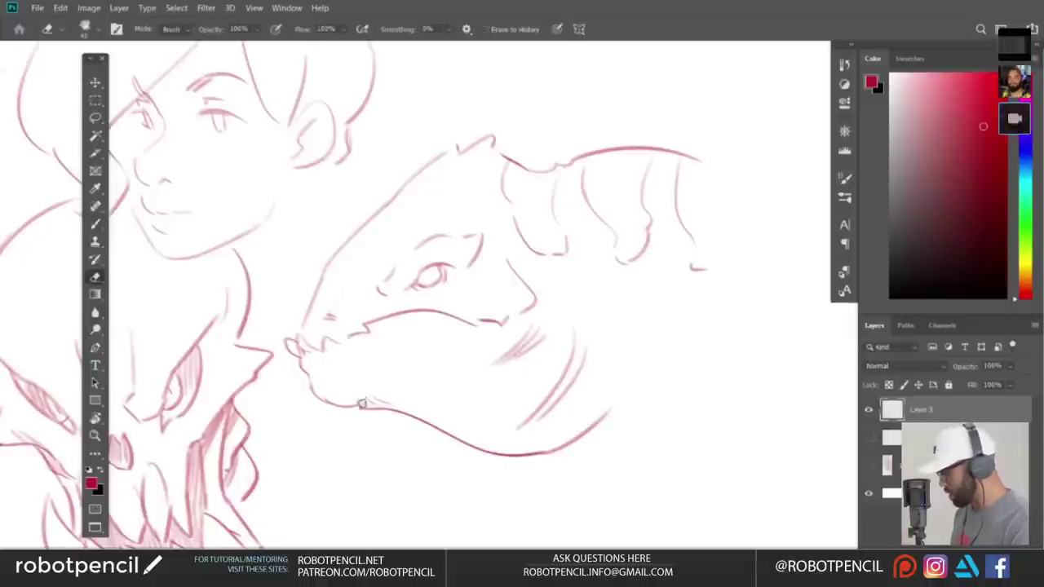
{"action": "key", "text": "b"}
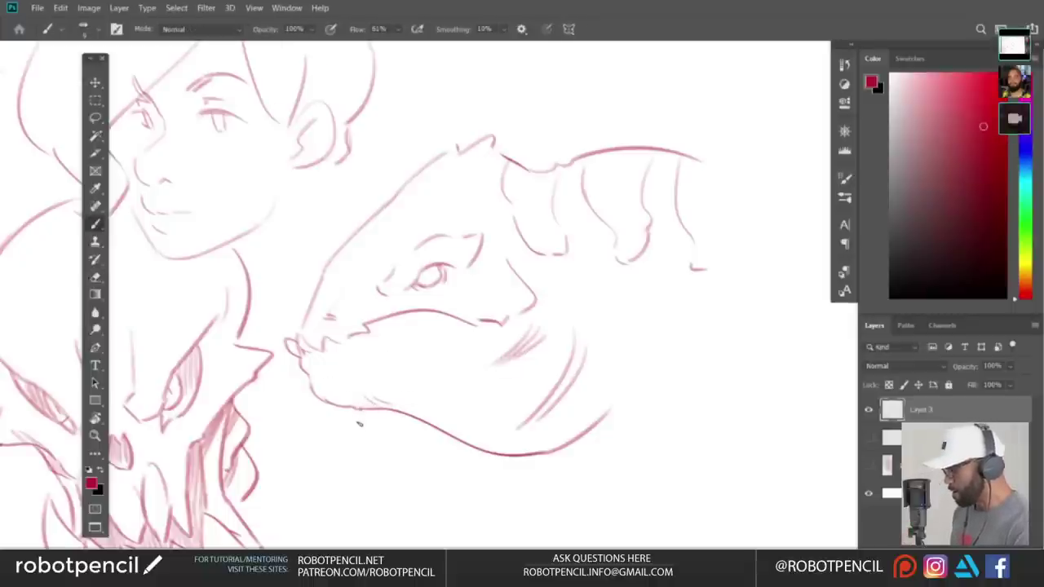
{"action": "key", "text": "e"}
{"action": "left_click_drag", "start_coordinate": [363, 414], "coordinate": [352, 411]}
{"action": "mouse_move", "coordinate": [564, 306]}
{"action": "left_mouse_down"}
{"action": "mouse_move", "coordinate": [516, 321]}
{"action": "mouse_move", "coordinate": [529, 325]}
{"action": "left_mouse_up"}
- Rework the middle of the profile creature's upper lip line and add a small tooth there
{"action": "key", "text": "b"}
{"action": "key", "text": "e"}
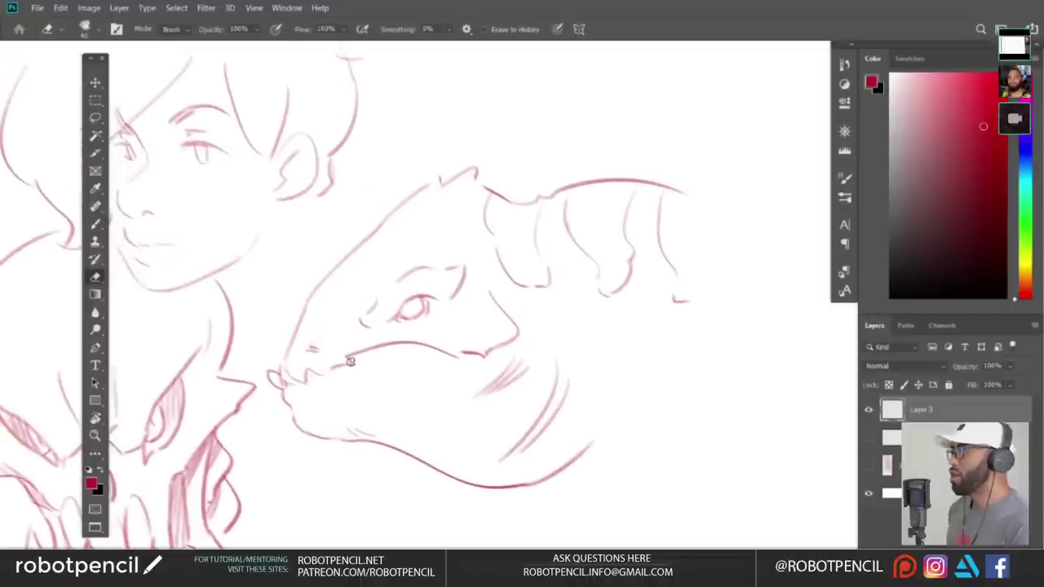
{"action": "key", "text": "b"}
{"action": "left_click_drag", "start_coordinate": [355, 353], "coordinate": [385, 349]}
{"action": "key", "text": "e"}
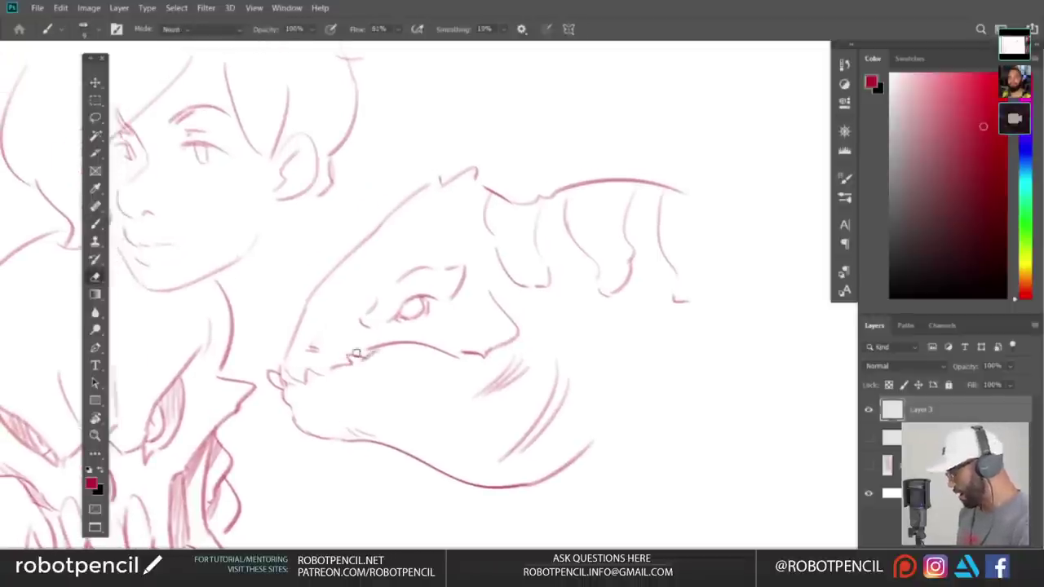
{"action": "key", "text": "b"}
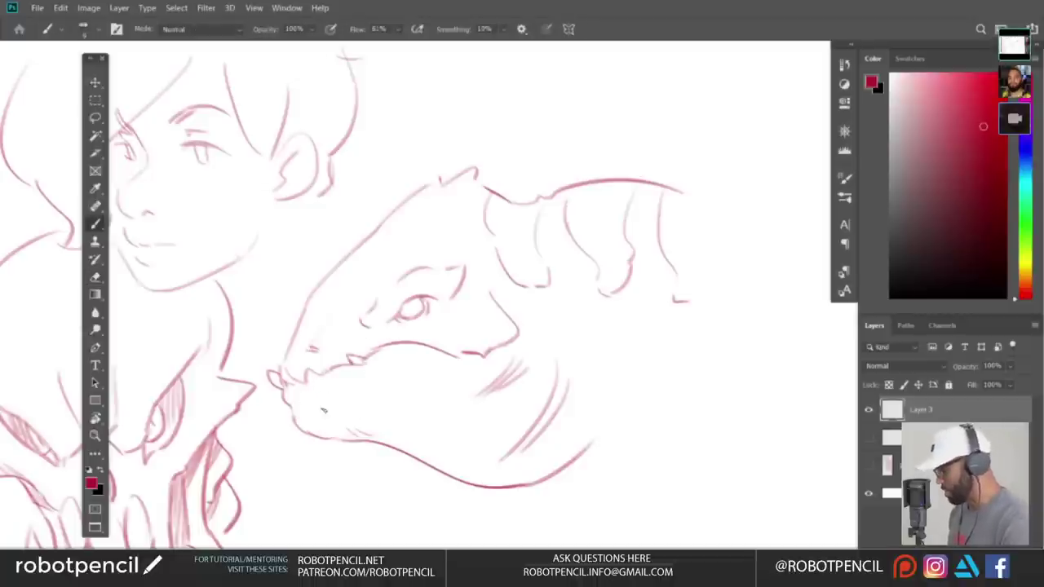
- Add pointed teeth along the front of the profile creature's mouth and refine the brow and neck fold edges
{"action": "key", "text": "ctrl+z"}
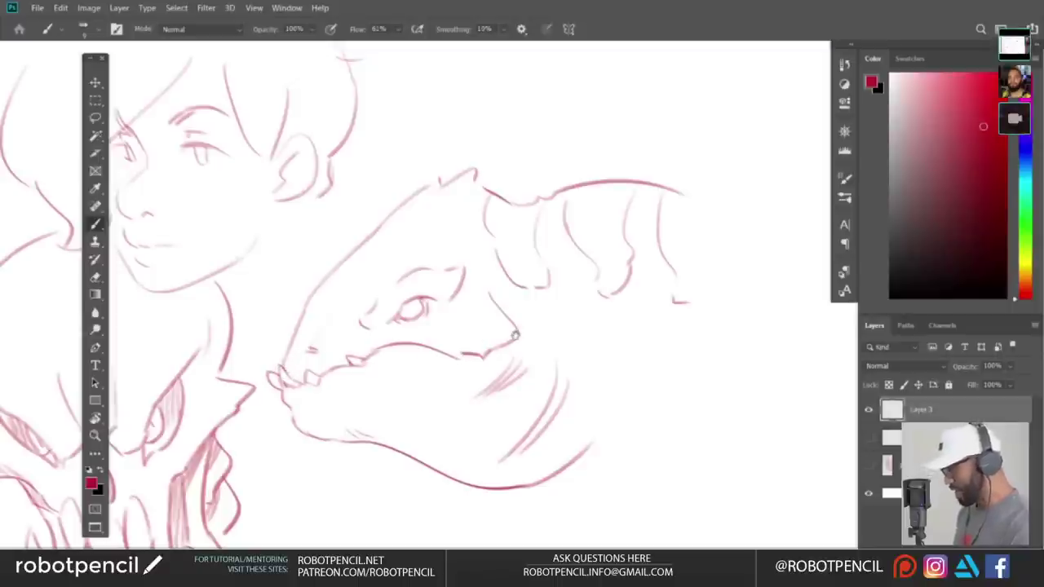
{"action": "left_click_drag", "start_coordinate": [515, 335], "coordinate": [466, 358]}
{"action": "left_click_drag", "start_coordinate": [414, 296], "coordinate": [402, 323]}
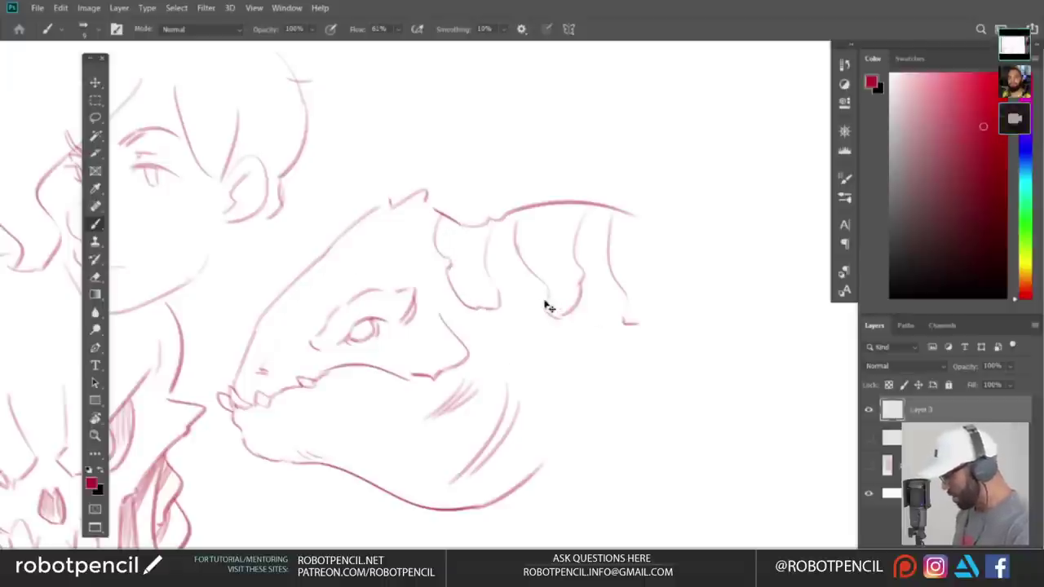
{"action": "mouse_move", "coordinate": [567, 316]}
{"action": "left_mouse_down"}
{"action": "mouse_move", "coordinate": [594, 282]}
{"action": "mouse_move", "coordinate": [503, 324]}
{"action": "left_mouse_up"}
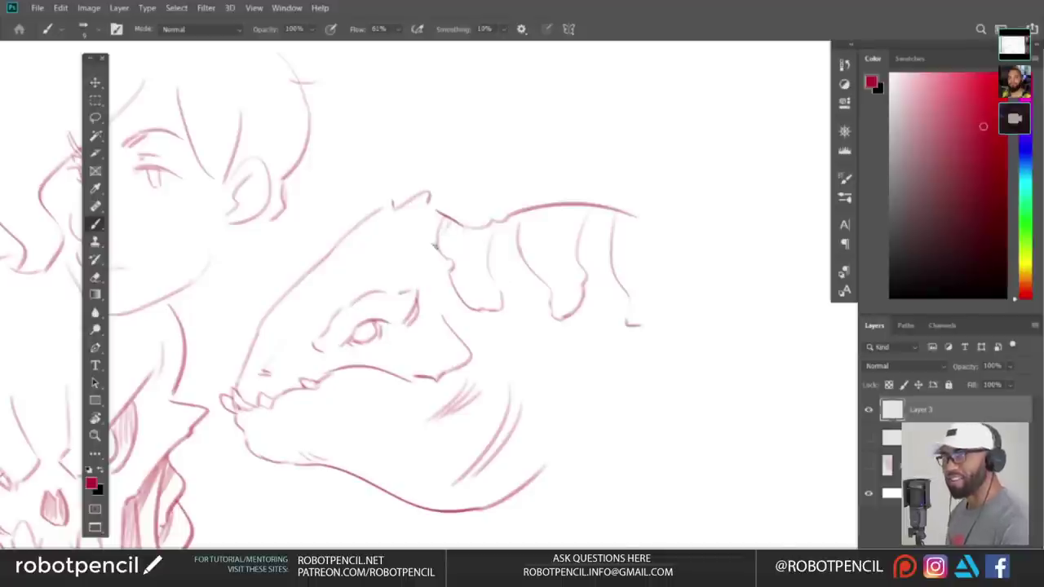
- Shade the first two hanging folds on the profile creature's neck with diagonal hatching
{"action": "mouse_move", "coordinate": [450, 246]}
{"action": "left_mouse_down"}
{"action": "mouse_move", "coordinate": [466, 225]}
{"action": "mouse_move", "coordinate": [489, 224]}
{"action": "left_mouse_up"}
{"action": "left_click_drag", "start_coordinate": [460, 269], "coordinate": [473, 251]}
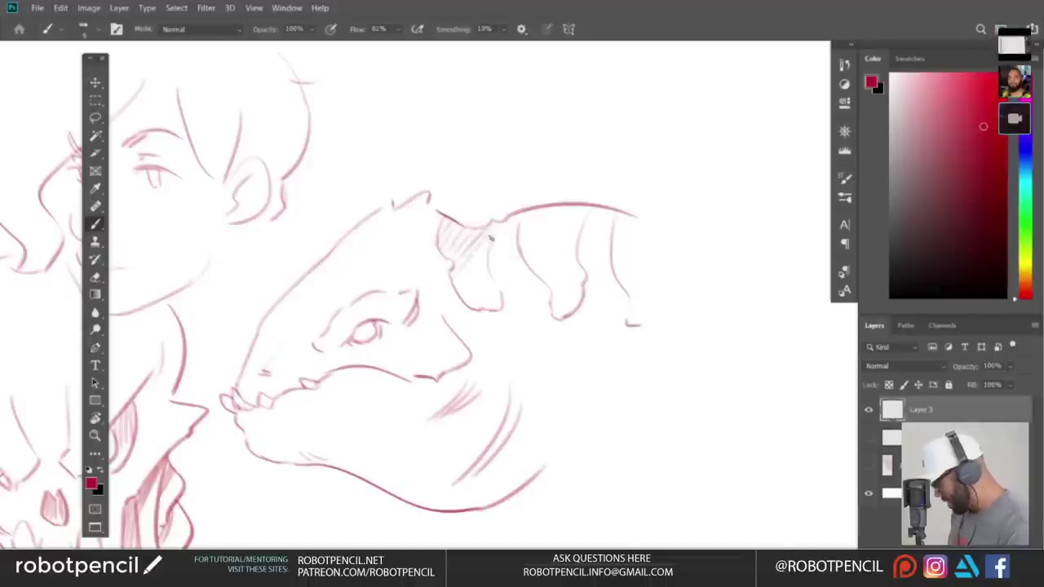
{"action": "mouse_move", "coordinate": [466, 287]}
{"action": "left_mouse_down"}
{"action": "mouse_move", "coordinate": [481, 266]}
{"action": "mouse_move", "coordinate": [487, 275]}
{"action": "left_mouse_up"}
{"action": "left_click_drag", "start_coordinate": [477, 305], "coordinate": [489, 285]}
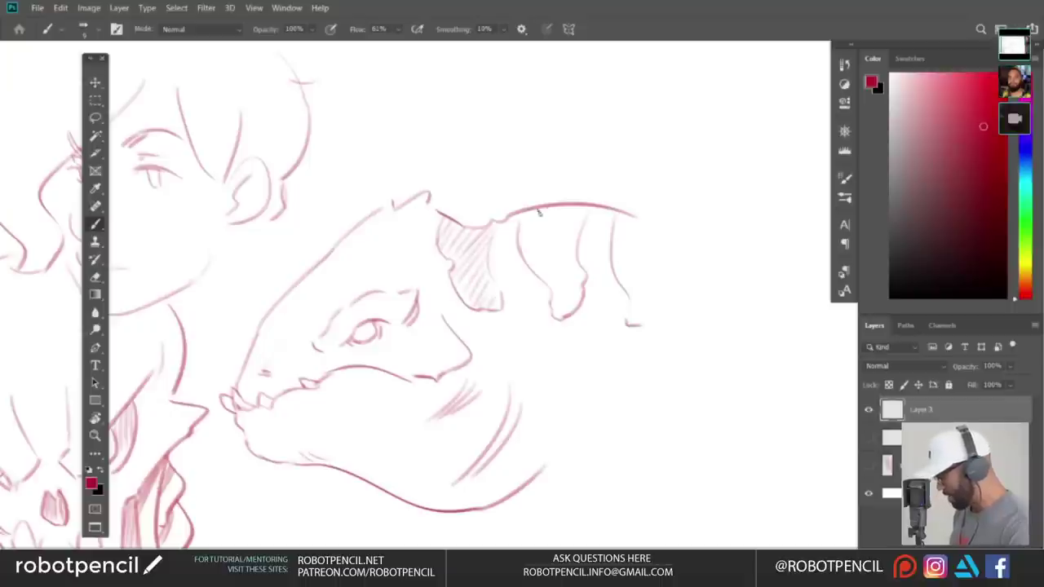
{"action": "left_click_drag", "start_coordinate": [523, 226], "coordinate": [566, 211]}
{"action": "left_click_drag", "start_coordinate": [530, 246], "coordinate": [581, 216]}
{"action": "left_click_drag", "start_coordinate": [540, 259], "coordinate": [581, 228]}
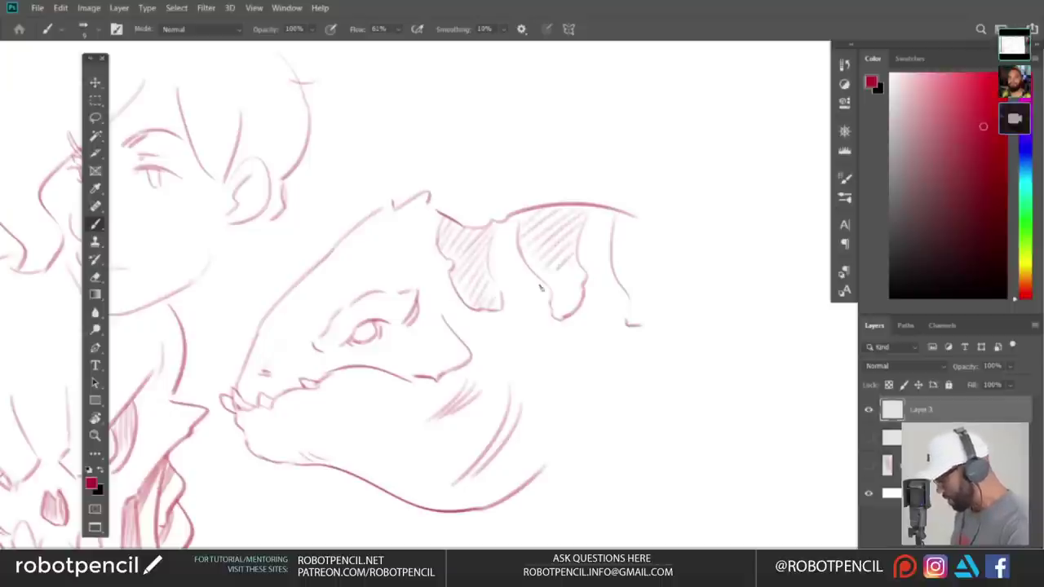
{"action": "left_click_drag", "start_coordinate": [558, 300], "coordinate": [579, 276]}
{"action": "left_click_drag", "start_coordinate": [559, 314], "coordinate": [577, 289]}
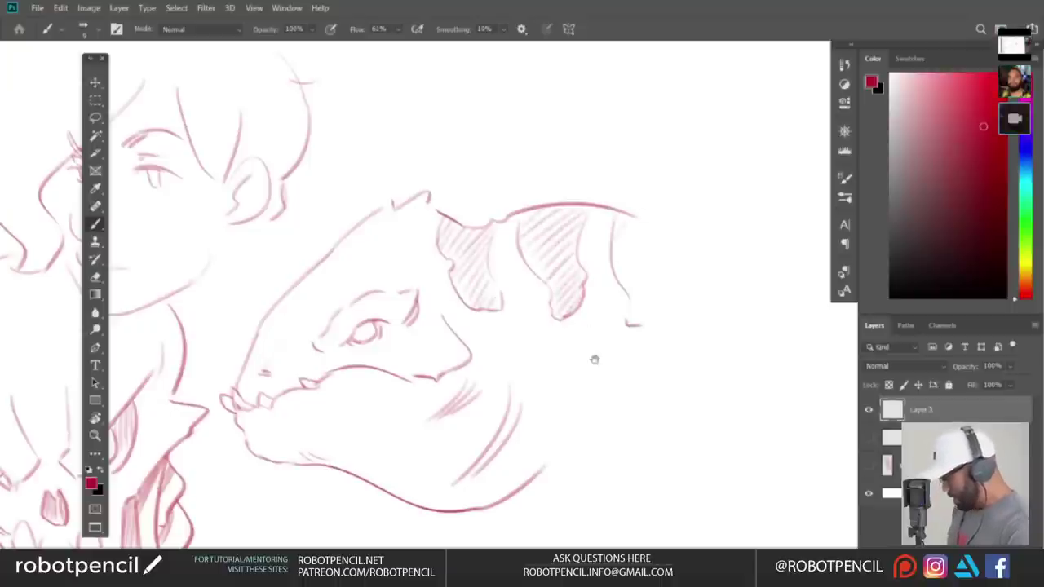
- Draw a curved contour inside the profile creature's lower jaw, add a pupil to its eye and lightly shade the iris
{"action": "left_click_drag", "start_coordinate": [593, 360], "coordinate": [623, 317]}
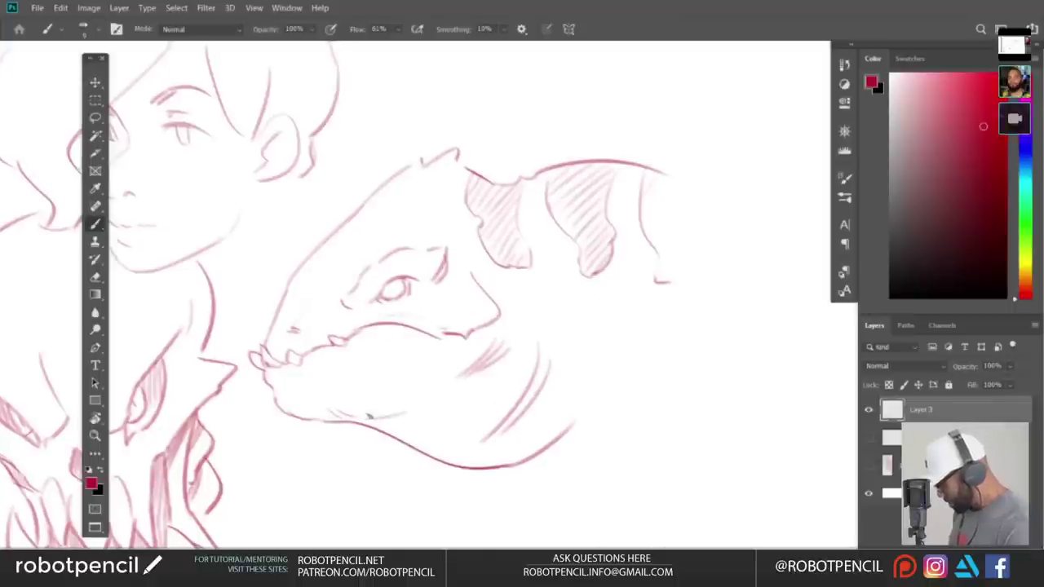
{"action": "left_click_drag", "start_coordinate": [566, 448], "coordinate": [544, 394]}
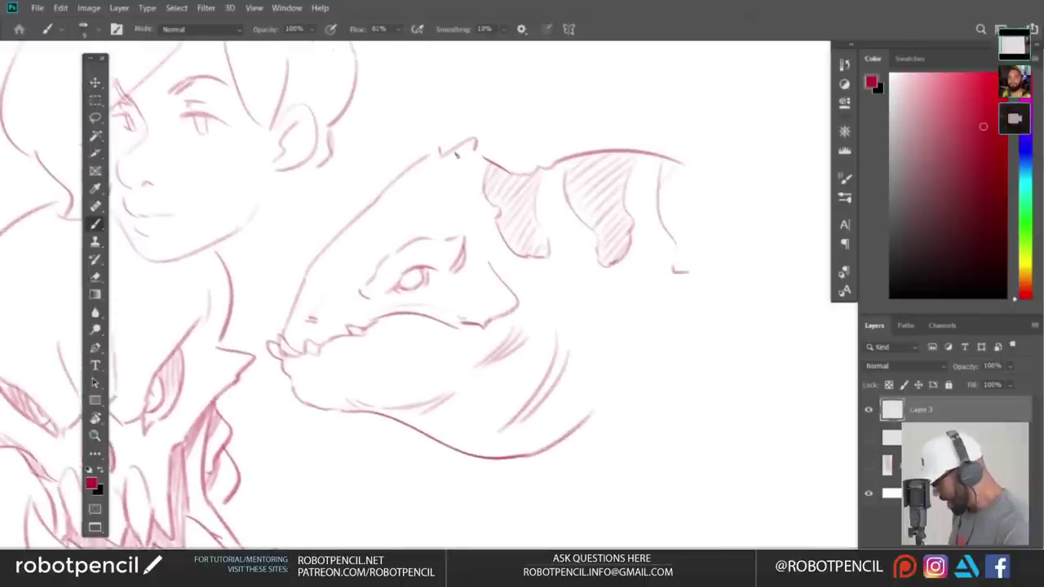
{"action": "mouse_move", "coordinate": [505, 393]}
{"action": "left_mouse_down"}
{"action": "mouse_move", "coordinate": [514, 286]}
{"action": "mouse_move", "coordinate": [501, 372]}
{"action": "mouse_move", "coordinate": [532, 370]}
{"action": "mouse_move", "coordinate": [519, 389]}
{"action": "mouse_move", "coordinate": [481, 342]}
{"action": "mouse_move", "coordinate": [492, 397]}
{"action": "mouse_move", "coordinate": [471, 416]}
{"action": "mouse_move", "coordinate": [537, 378]}
{"action": "left_mouse_up"}
{"action": "key", "text": "v"}
{"action": "key", "text": "b"}
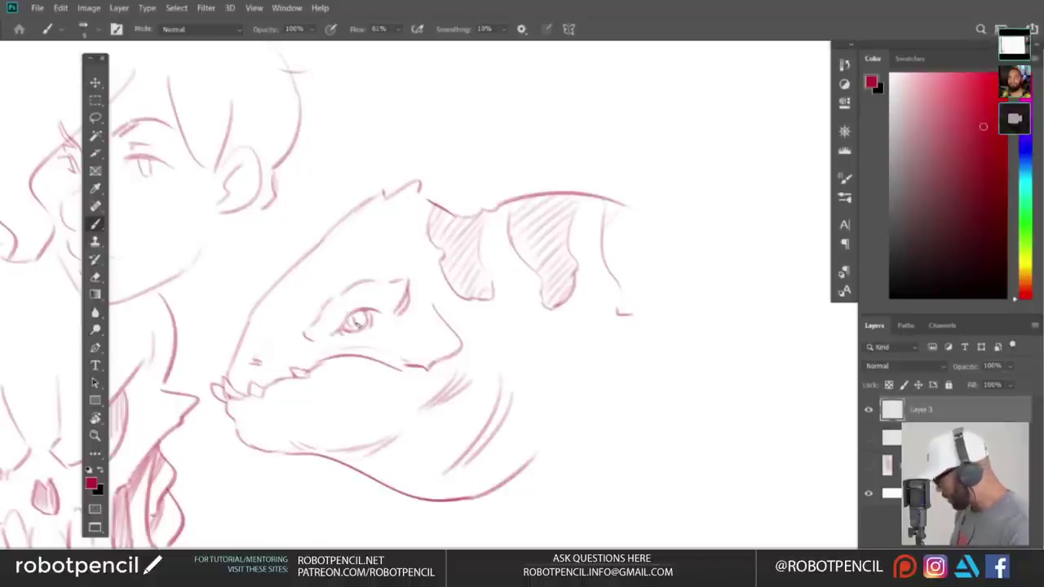
{"action": "scroll", "coordinate": [357, 346], "scroll_direction": "down", "scroll_amount": 3}
{"action": "scroll", "coordinate": [357, 346], "scroll_direction": "left", "scroll_amount": 1}
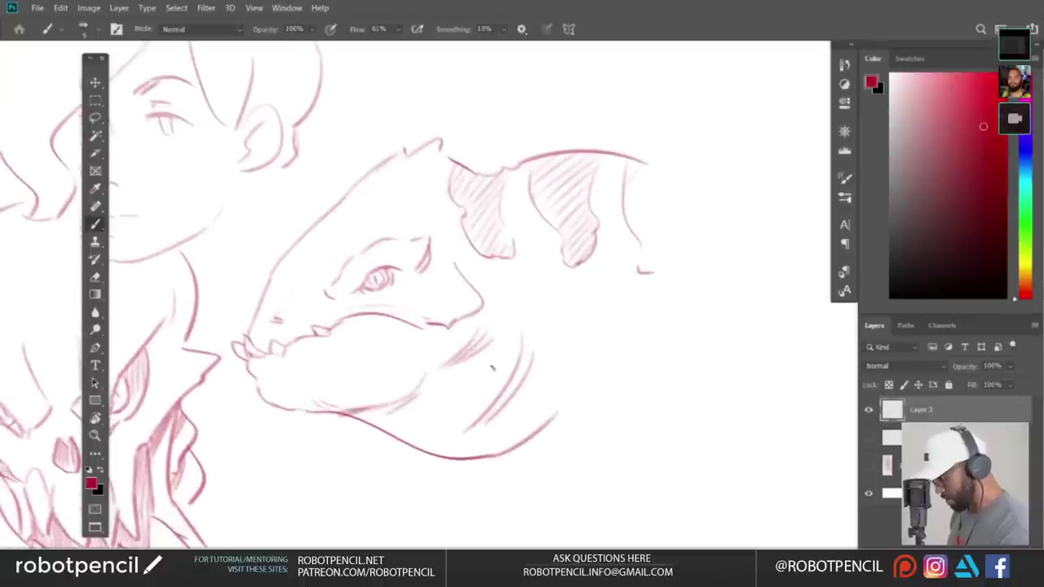
{"action": "left_click_drag", "start_coordinate": [551, 401], "coordinate": [569, 365]}
{"action": "left_click_drag", "start_coordinate": [499, 398], "coordinate": [552, 422]}
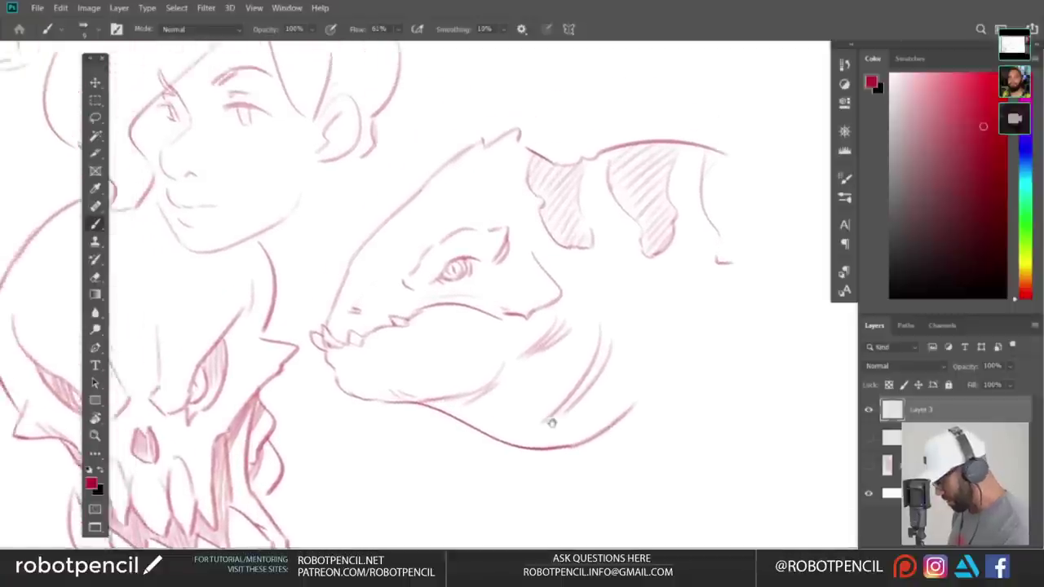
{"action": "scroll", "coordinate": [551, 422], "scroll_direction": "up", "scroll_amount": 2}
{"action": "scroll", "coordinate": [551, 422], "scroll_direction": "left", "scroll_amount": 1}
{"action": "scroll", "coordinate": [489, 392], "scroll_direction": "right", "scroll_amount": 8}
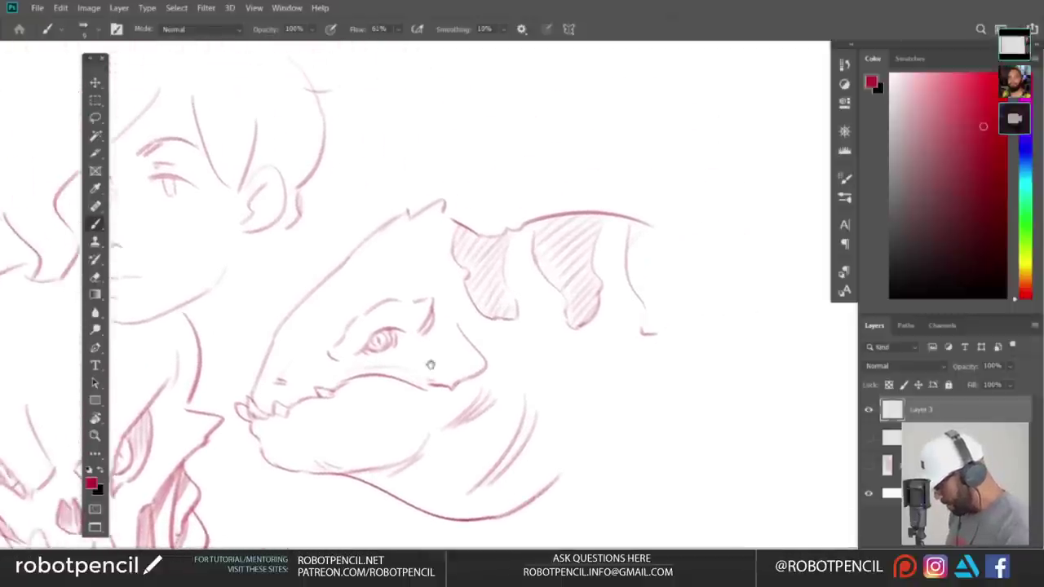
{"action": "scroll", "coordinate": [326, 408], "scroll_direction": "up", "scroll_amount": 2}
{"action": "scroll", "coordinate": [382, 350], "scroll_direction": "down", "scroll_amount": 4}
{"action": "scroll", "coordinate": [382, 350], "scroll_direction": "right", "scroll_amount": 1}
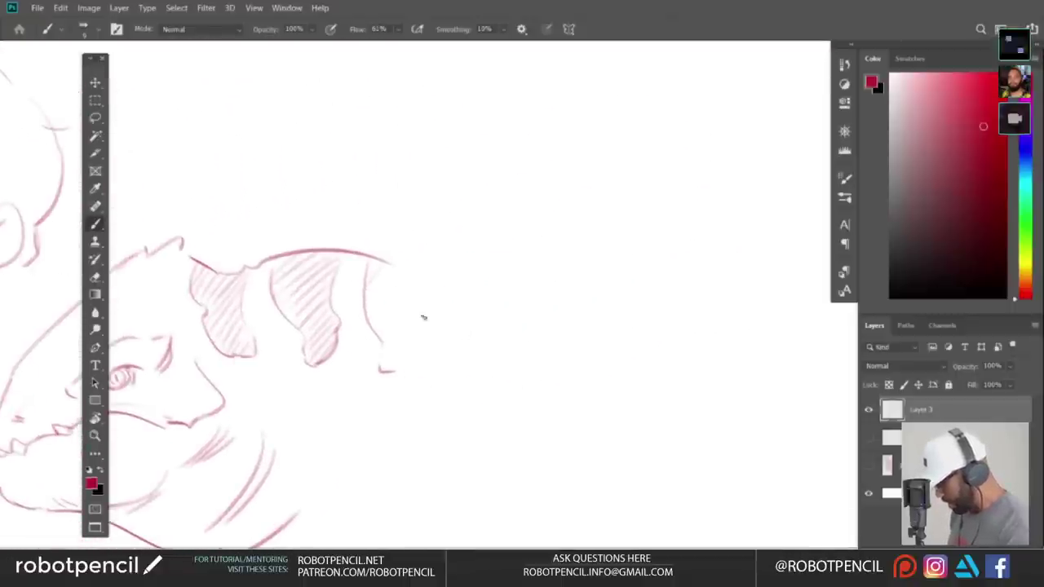
{"action": "left_click_drag", "start_coordinate": [367, 371], "coordinate": [369, 374]}
{"action": "mouse_move", "coordinate": [427, 311]}
{"action": "left_mouse_down"}
{"action": "mouse_move", "coordinate": [506, 221]}
{"action": "mouse_move", "coordinate": [575, 278]}
{"action": "left_mouse_up"}
{"action": "key", "text": "ctrl+z"}
{"action": "mouse_move", "coordinate": [436, 267]}
{"action": "left_mouse_down"}
{"action": "mouse_move", "coordinate": [434, 397]}
{"action": "mouse_move", "coordinate": [454, 414]}
{"action": "left_mouse_up"}
{"action": "left_click_drag", "start_coordinate": [419, 352], "coordinate": [487, 426]}
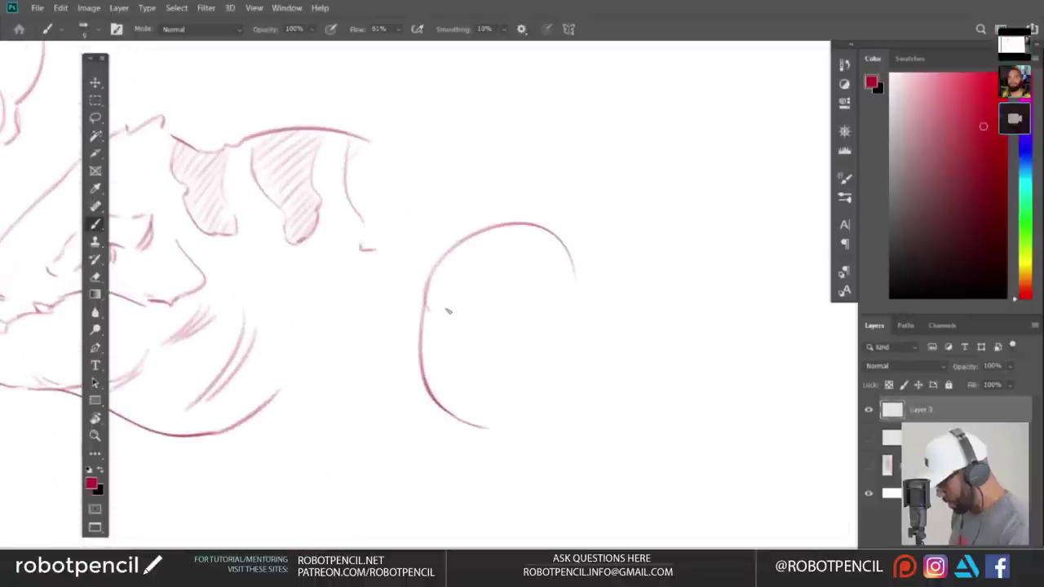
{"action": "scroll", "coordinate": [537, 348], "scroll_direction": "up", "scroll_amount": 1}
{"action": "scroll", "coordinate": [536, 348], "scroll_direction": "right", "scroll_amount": 1}
{"action": "key", "text": "ctrl+z"}
{"action": "key", "text": "ctrl+z"}
{"action": "key", "text": "ctrl+z"}
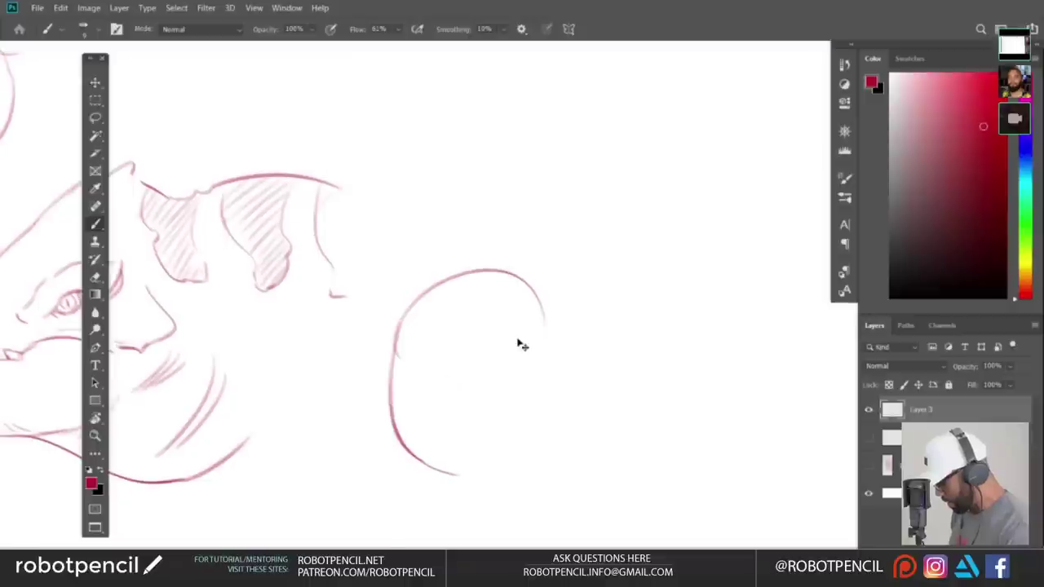
{"action": "key", "text": "ctrl+z"}
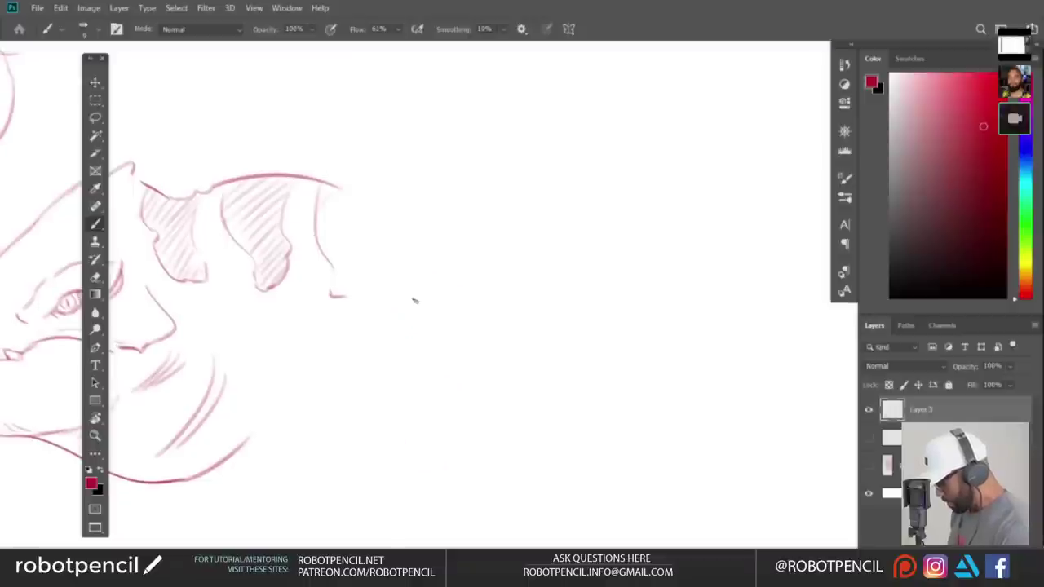
{"action": "left_click_drag", "start_coordinate": [412, 288], "coordinate": [441, 220]}
{"action": "key", "text": "ctrl+z"}
- Sketch the top edge of a hand below the last neck fold and its first clawed finger
{"action": "mouse_move", "coordinate": [453, 307]}
{"action": "left_mouse_down"}
{"action": "mouse_move", "coordinate": [412, 322]}
{"action": "mouse_move", "coordinate": [352, 309]}
{"action": "mouse_move", "coordinate": [319, 330]}
{"action": "mouse_move", "coordinate": [294, 387]}
{"action": "mouse_move", "coordinate": [296, 427]}
{"action": "mouse_move", "coordinate": [306, 402]}
{"action": "mouse_move", "coordinate": [315, 411]}
{"action": "mouse_move", "coordinate": [310, 396]}
{"action": "mouse_move", "coordinate": [325, 400]}
{"action": "mouse_move", "coordinate": [333, 371]}
{"action": "left_mouse_up"}
{"action": "key", "text": "ctrl+z"}
{"action": "key", "text": "ctrl+z"}
{"action": "key", "text": "ctrl+z"}
{"action": "key", "text": "ctrl+z"}
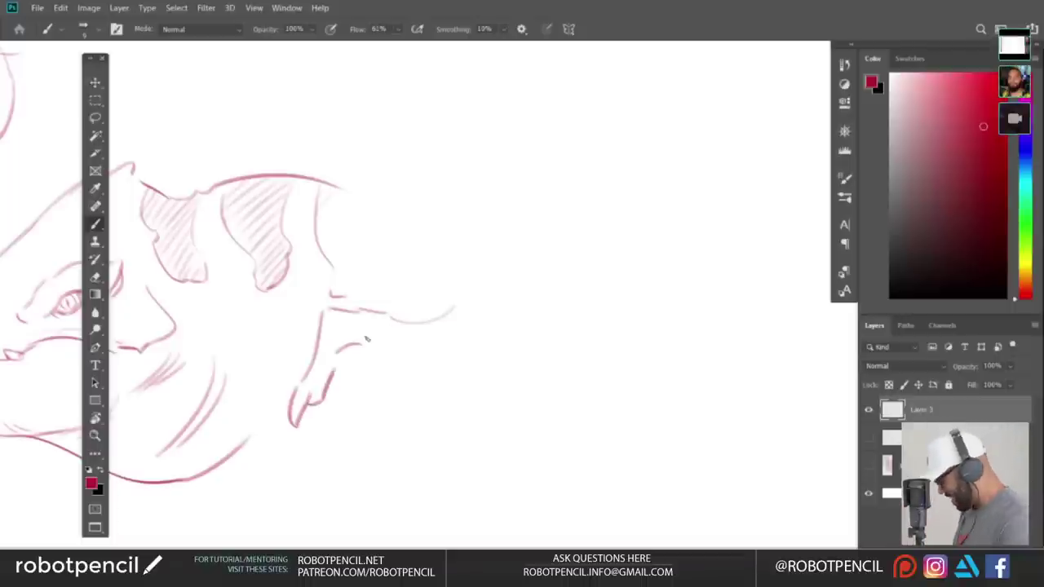
- Draw the knuckle and inner edge of the first finger and start the next finger below it, redoing strokes as needed
{"action": "mouse_move", "coordinate": [379, 330]}
{"action": "left_mouse_down"}
{"action": "mouse_move", "coordinate": [330, 450]}
{"action": "mouse_move", "coordinate": [337, 468]}
{"action": "left_mouse_up"}
{"action": "key", "text": "ctrl+z"}
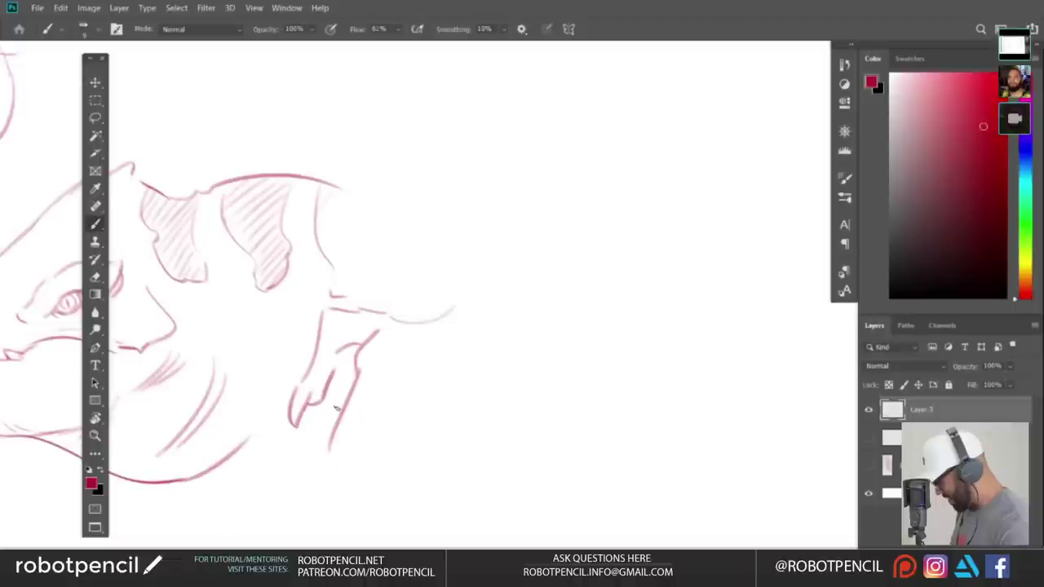
{"action": "key", "text": "ctrl+z"}
{"action": "mouse_move", "coordinate": [354, 377]}
{"action": "left_mouse_down"}
{"action": "mouse_move", "coordinate": [332, 434]}
{"action": "mouse_move", "coordinate": [343, 507]}
{"action": "left_mouse_up"}
{"action": "key", "text": "ctrl+z"}
{"action": "key", "text": "ctrl+z"}
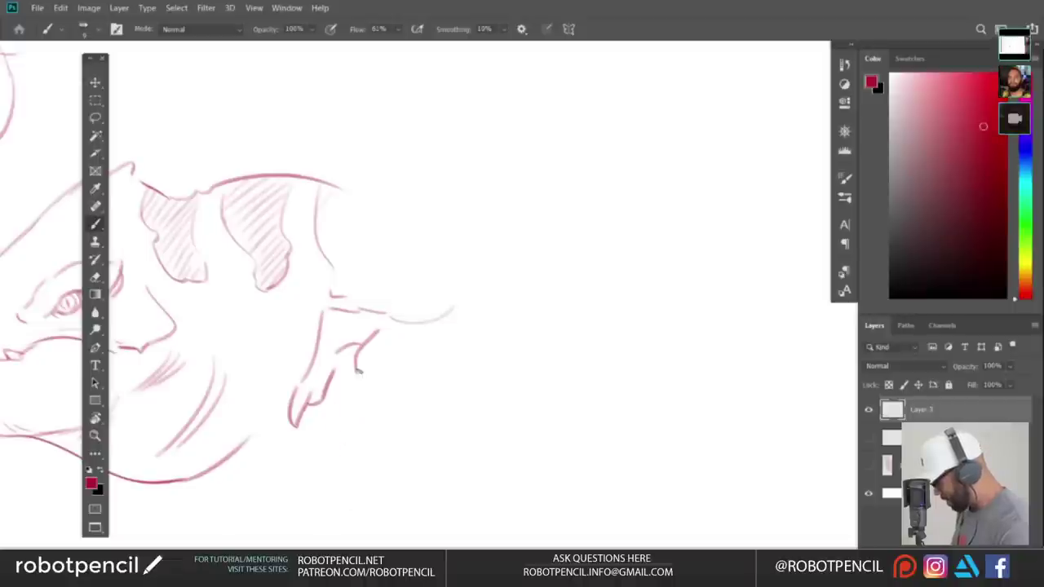
{"action": "mouse_move", "coordinate": [359, 363]}
{"action": "left_mouse_down"}
{"action": "mouse_move", "coordinate": [330, 414]}
{"action": "mouse_move", "coordinate": [324, 468]}
{"action": "left_mouse_up"}
{"action": "key", "text": "ctrl+z"}
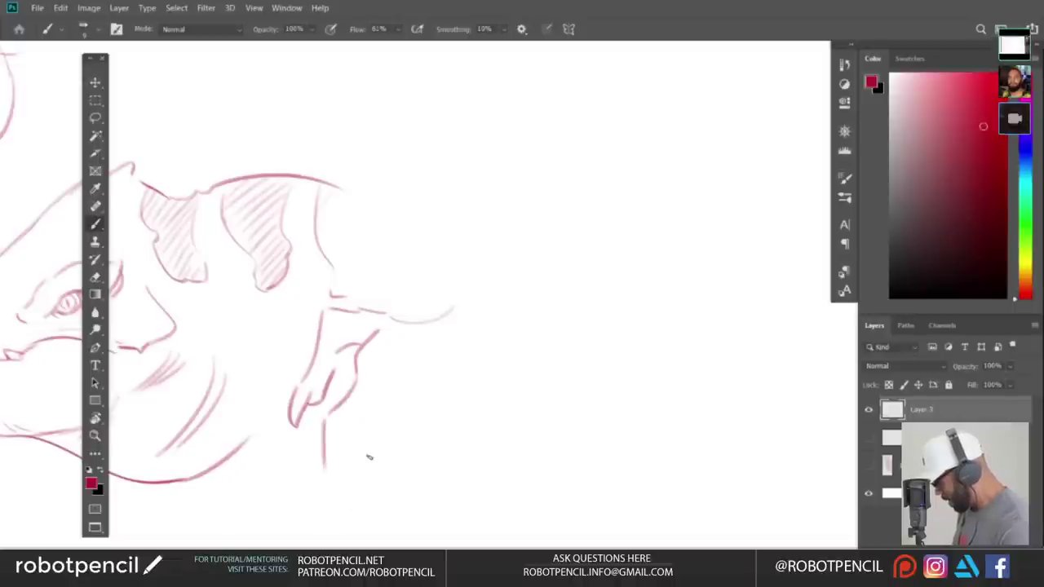
- Sketch the lower clawed fingers with pointed tips and strengthen the lines separating the fingers
{"action": "left_click_drag", "start_coordinate": [430, 377], "coordinate": [375, 456]}
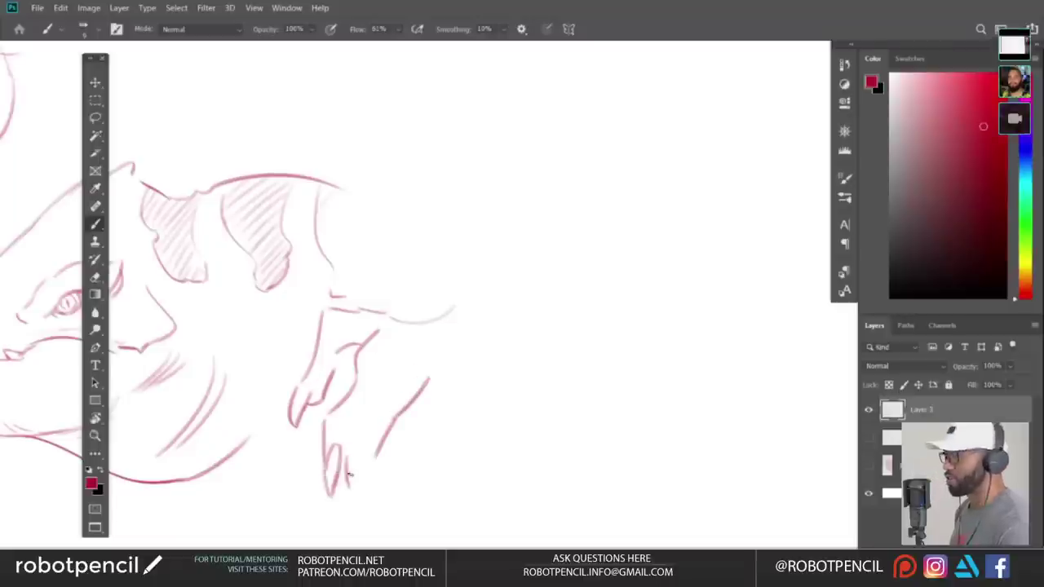
{"action": "left_click_drag", "start_coordinate": [363, 444], "coordinate": [350, 487]}
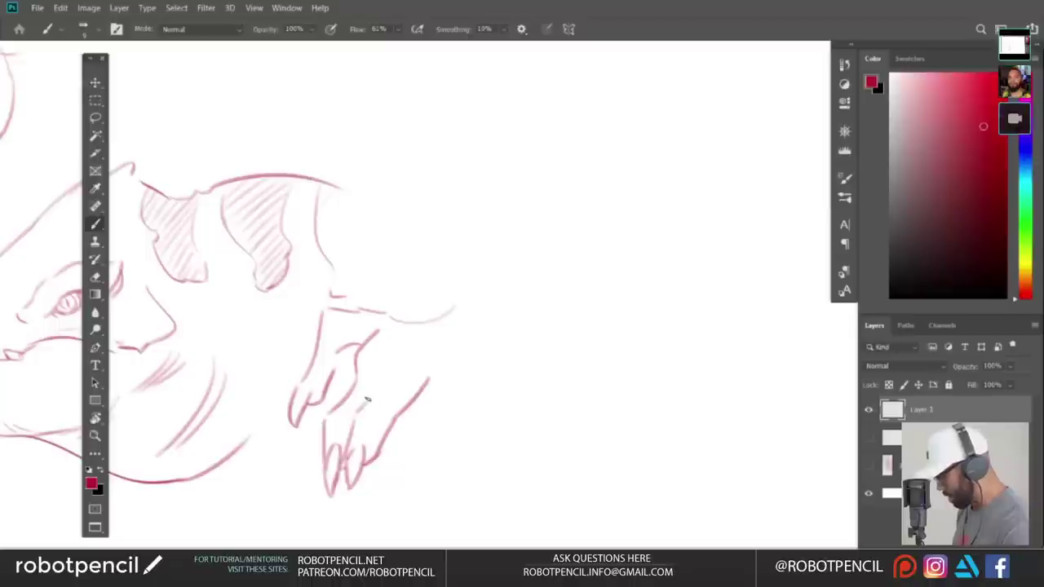
{"action": "mouse_move", "coordinate": [362, 399]}
{"action": "left_mouse_down"}
{"action": "mouse_move", "coordinate": [386, 360]}
{"action": "mouse_move", "coordinate": [416, 398]}
{"action": "left_mouse_up"}
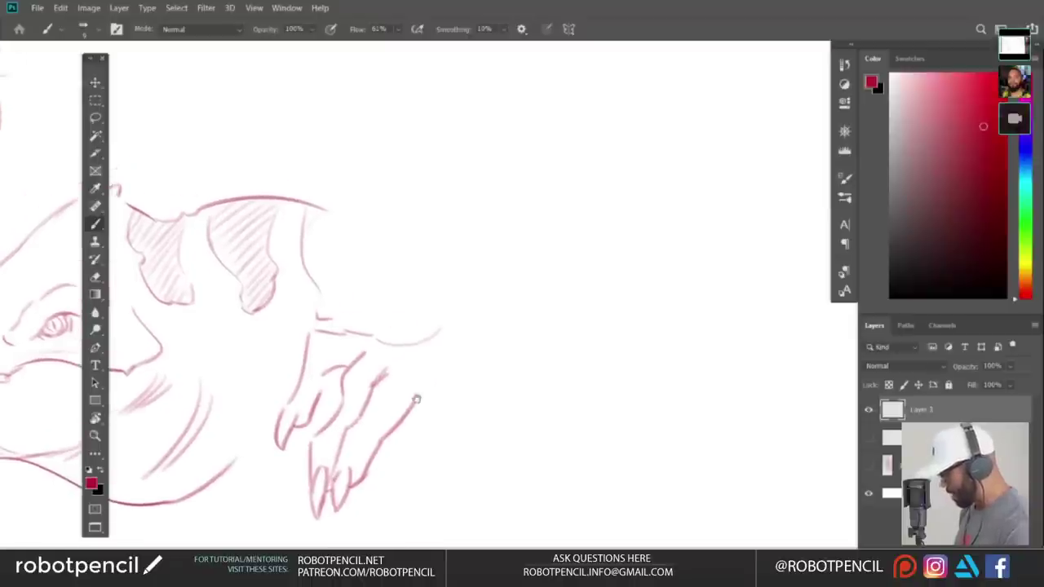
{"action": "left_click_drag", "start_coordinate": [319, 397], "coordinate": [326, 374]}
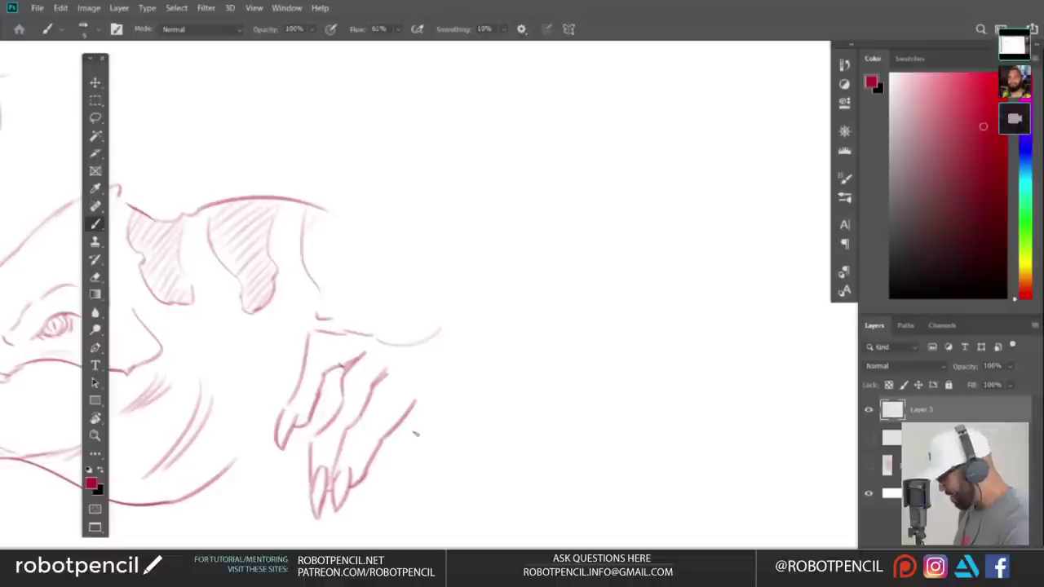
- Start the hand's last finger, erase the faint line at the back of the hand and redraw its upper edge with a raised knuckle
{"action": "mouse_move", "coordinate": [415, 402]}
{"action": "left_mouse_down"}
{"action": "mouse_move", "coordinate": [425, 408]}
{"action": "mouse_move", "coordinate": [428, 458]}
{"action": "left_mouse_up"}
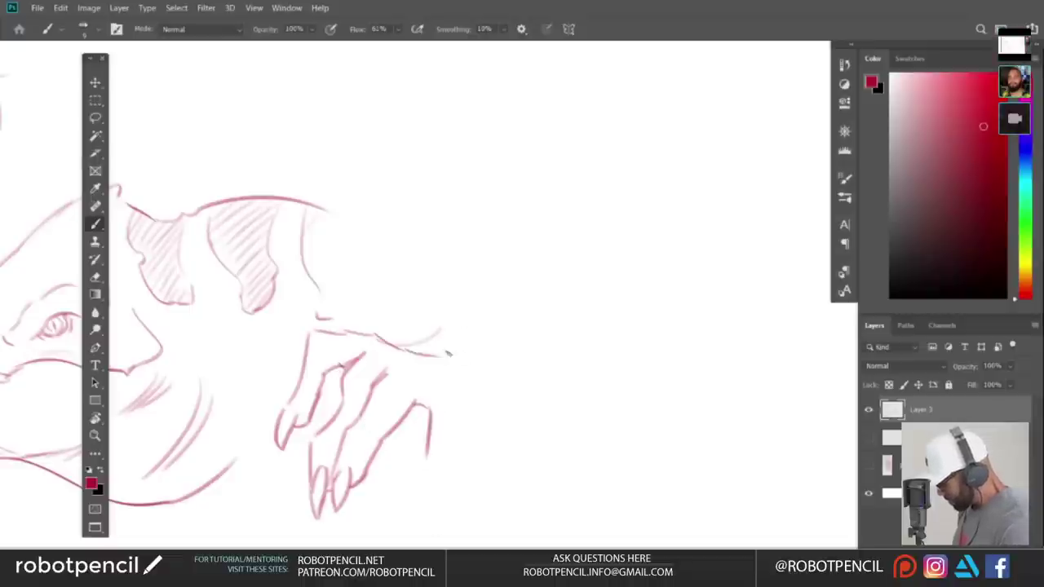
{"action": "key", "text": "e"}
{"action": "left_click_drag", "start_coordinate": [433, 331], "coordinate": [411, 338]}
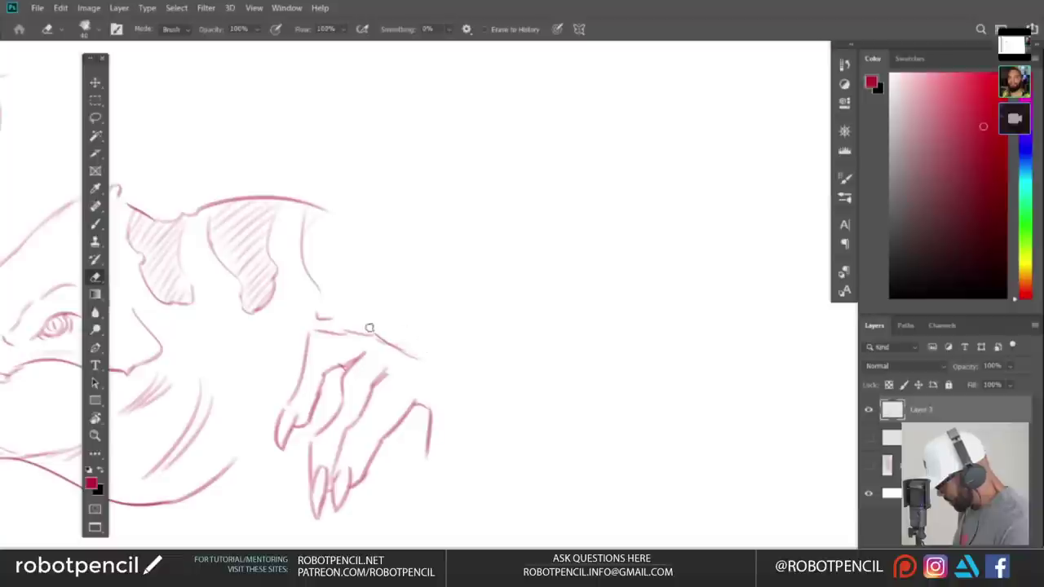
{"action": "key", "text": "b"}
{"action": "left_click_drag", "start_coordinate": [342, 332], "coordinate": [378, 333]}
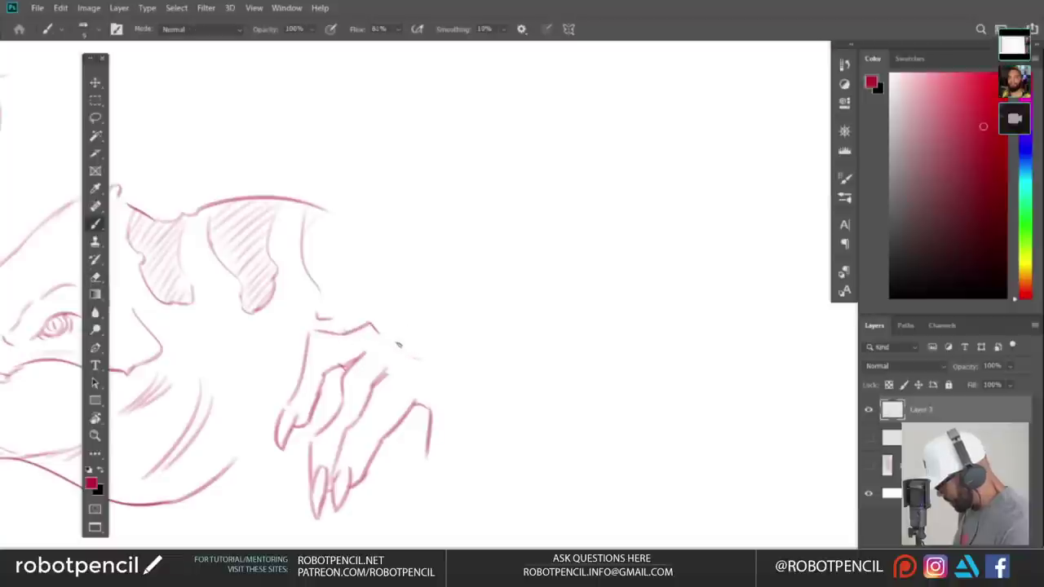
{"action": "scroll", "coordinate": [488, 379], "scroll_direction": "down", "scroll_amount": 2}
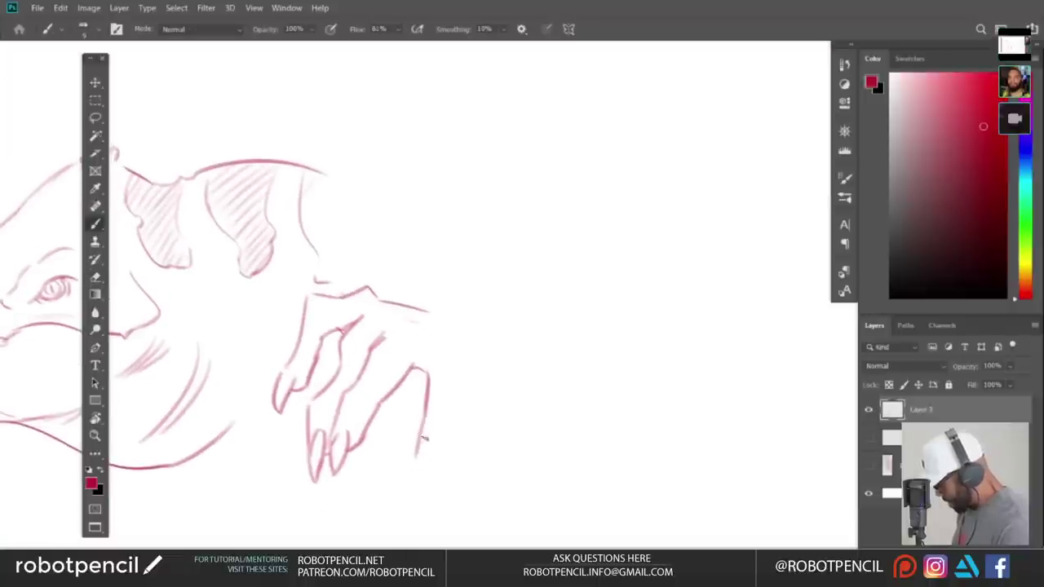
- Complete the last finger with a pointed claw and extend the back of the hand to meet its outer edge
{"action": "left_click_drag", "start_coordinate": [423, 439], "coordinate": [421, 456]}
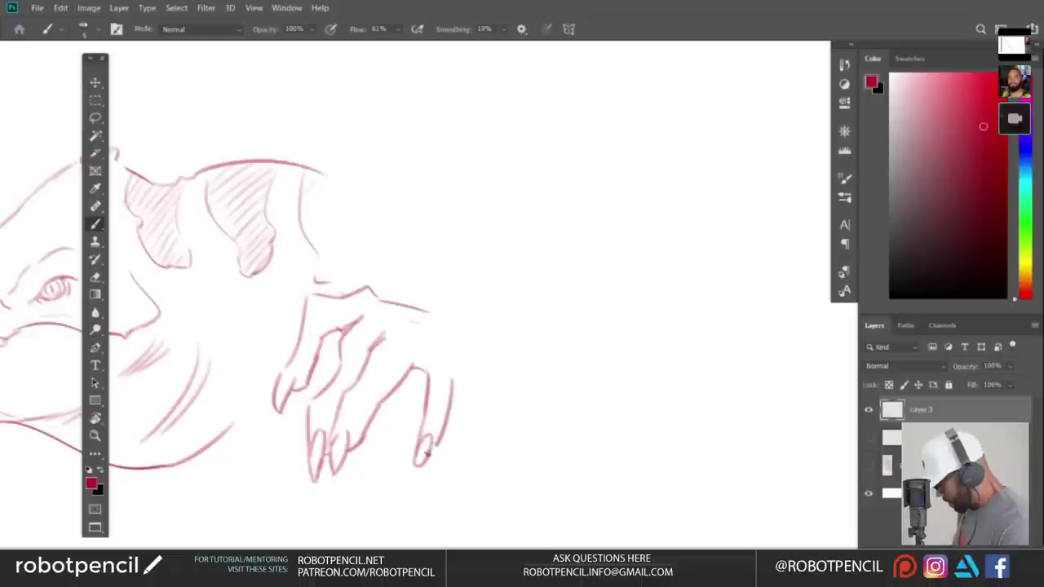
{"action": "left_click_drag", "start_coordinate": [432, 452], "coordinate": [460, 337]}
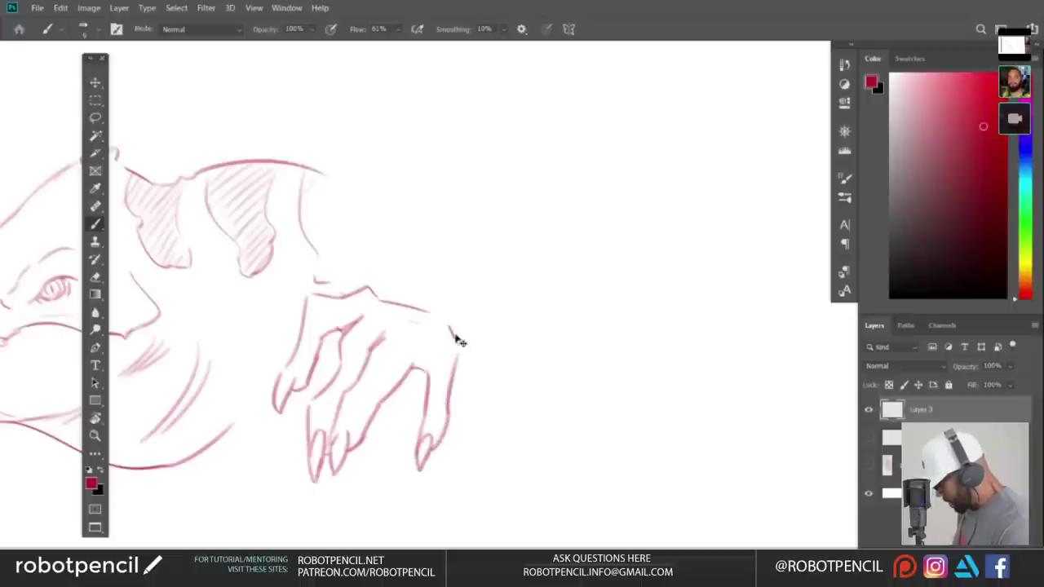
{"action": "left_click_drag", "start_coordinate": [424, 310], "coordinate": [460, 331]}
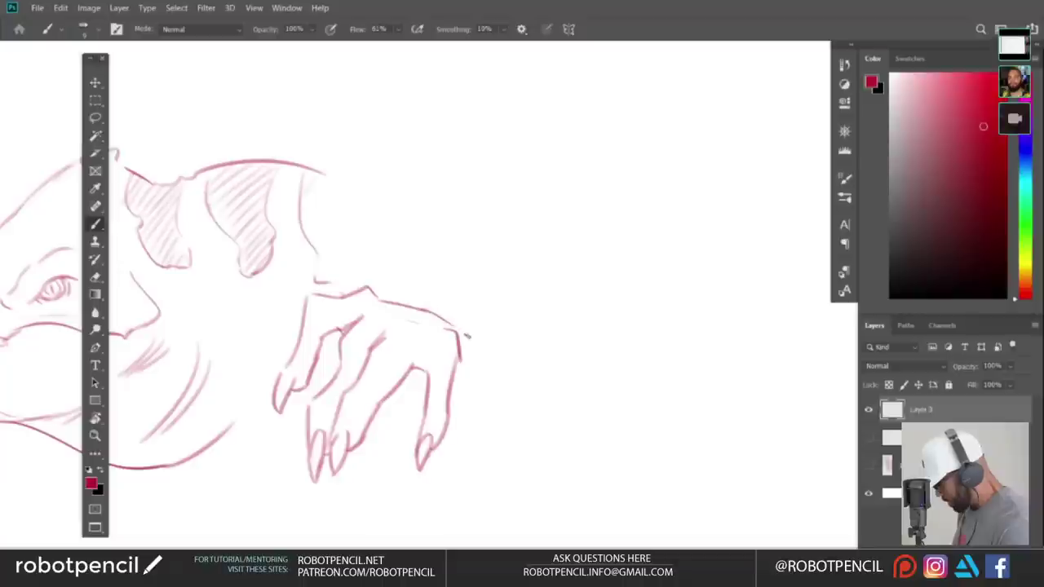
{"action": "left_click_drag", "start_coordinate": [509, 410], "coordinate": [519, 424]}
- Sketch a clawed digit projecting from behind the first finger, redoing the strokes of its tip
{"action": "left_click_drag", "start_coordinate": [291, 362], "coordinate": [311, 346]}
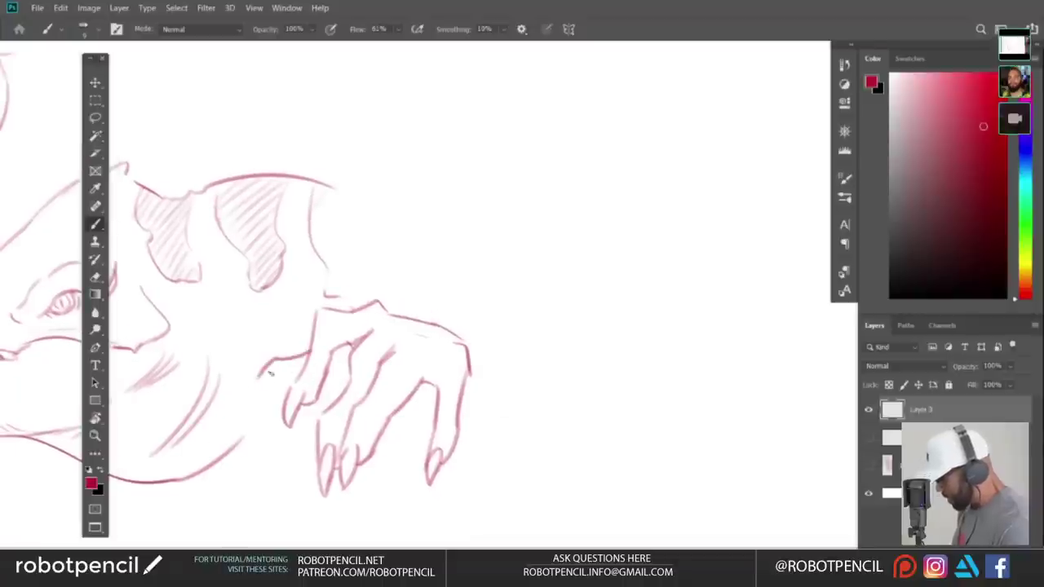
{"action": "left_click_drag", "start_coordinate": [270, 390], "coordinate": [309, 380]}
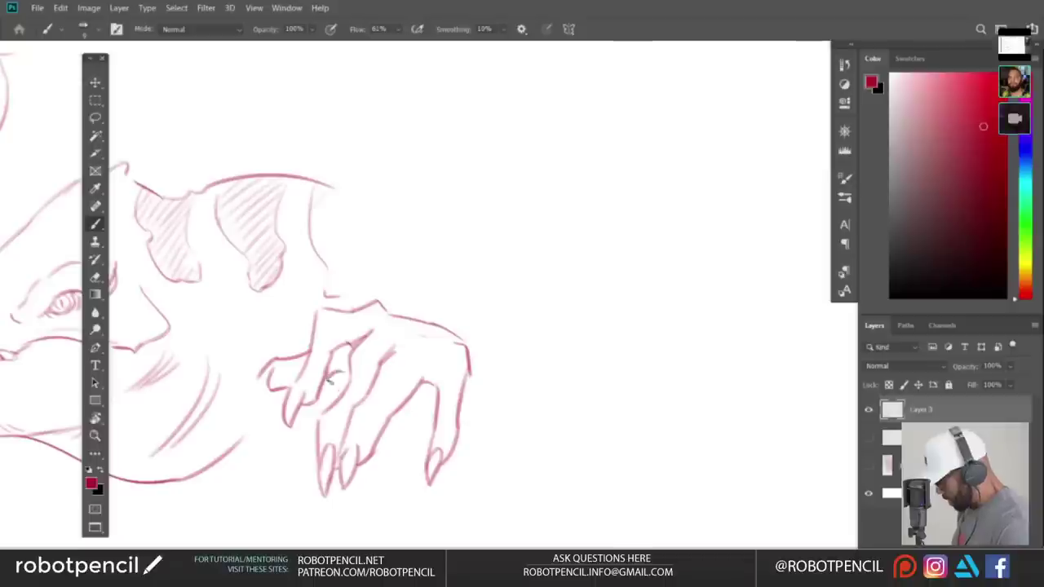
{"action": "key", "text": "ctrl+z"}
{"action": "key", "text": "ctrl+z"}
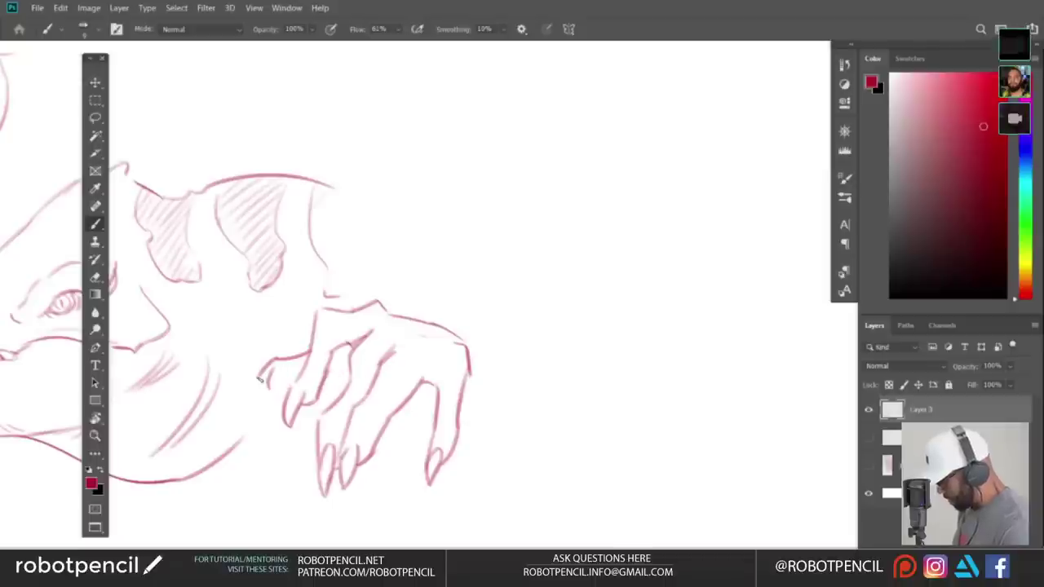
{"action": "mouse_move", "coordinate": [256, 383]}
{"action": "left_mouse_down"}
{"action": "mouse_move", "coordinate": [311, 356]}
{"action": "mouse_move", "coordinate": [302, 384]}
{"action": "mouse_move", "coordinate": [270, 389]}
{"action": "mouse_move", "coordinate": [324, 368]}
{"action": "mouse_move", "coordinate": [347, 384]}
{"action": "mouse_move", "coordinate": [325, 383]}
{"action": "mouse_move", "coordinate": [351, 382]}
{"action": "left_mouse_up"}
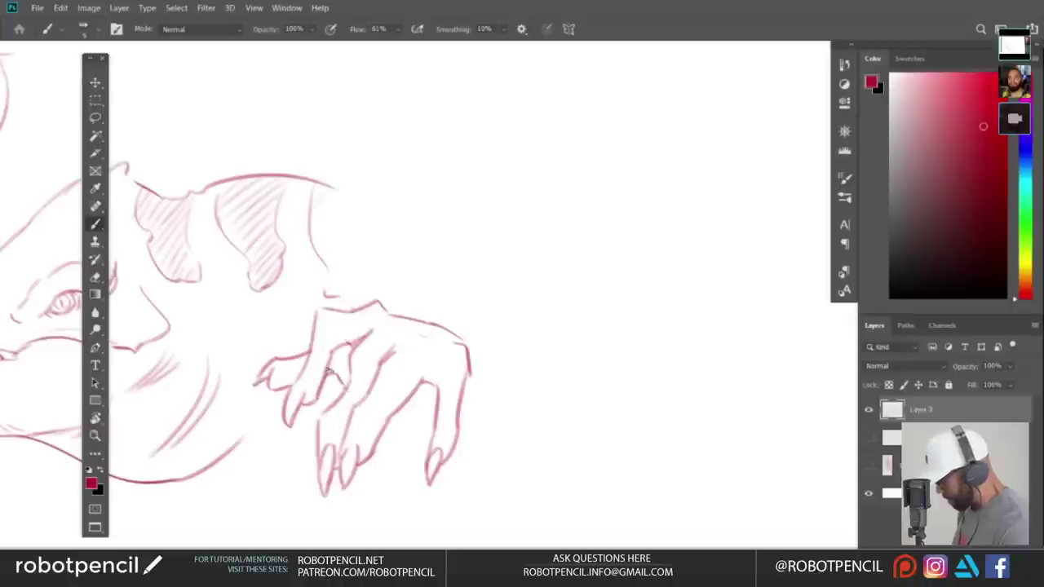
- Hatch the gap beside the first finger and draw a wrist line sloping away from the back of the hand, redoing strokes as needed
{"action": "left_click_drag", "start_coordinate": [350, 344], "coordinate": [348, 380]}
{"action": "left_click_drag", "start_coordinate": [507, 314], "coordinate": [482, 396]}
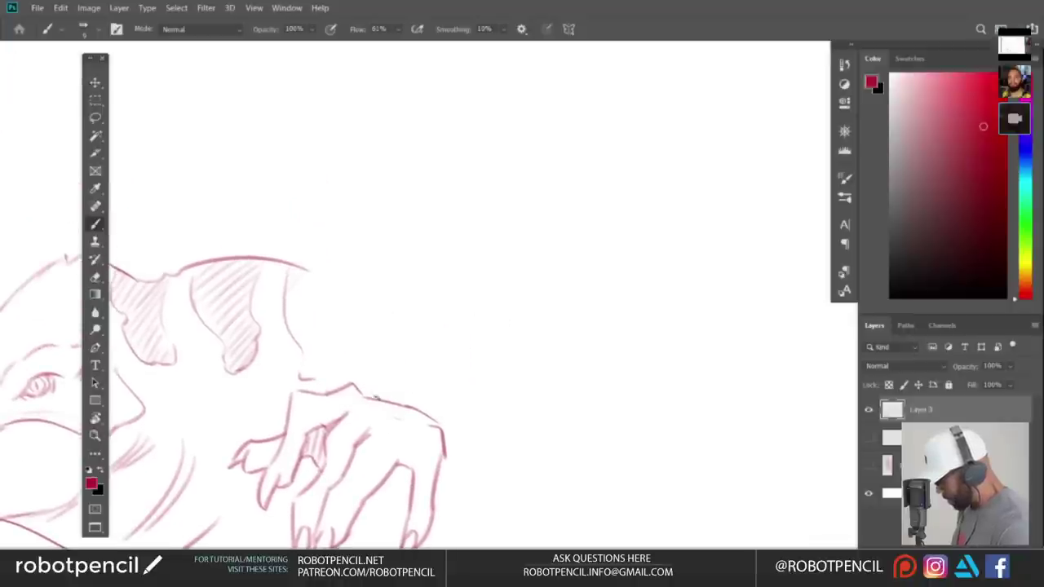
{"action": "left_click_drag", "start_coordinate": [368, 399], "coordinate": [435, 398]}
{"action": "mouse_move", "coordinate": [497, 414]}
{"action": "left_mouse_down"}
{"action": "mouse_move", "coordinate": [467, 323]}
{"action": "mouse_move", "coordinate": [428, 314]}
{"action": "mouse_move", "coordinate": [450, 386]}
{"action": "left_mouse_up"}
{"action": "key", "text": "ctrl+z"}
{"action": "mouse_move", "coordinate": [350, 335]}
{"action": "left_mouse_down"}
{"action": "mouse_move", "coordinate": [447, 426]}
{"action": "mouse_move", "coordinate": [443, 379]}
{"action": "left_mouse_up"}
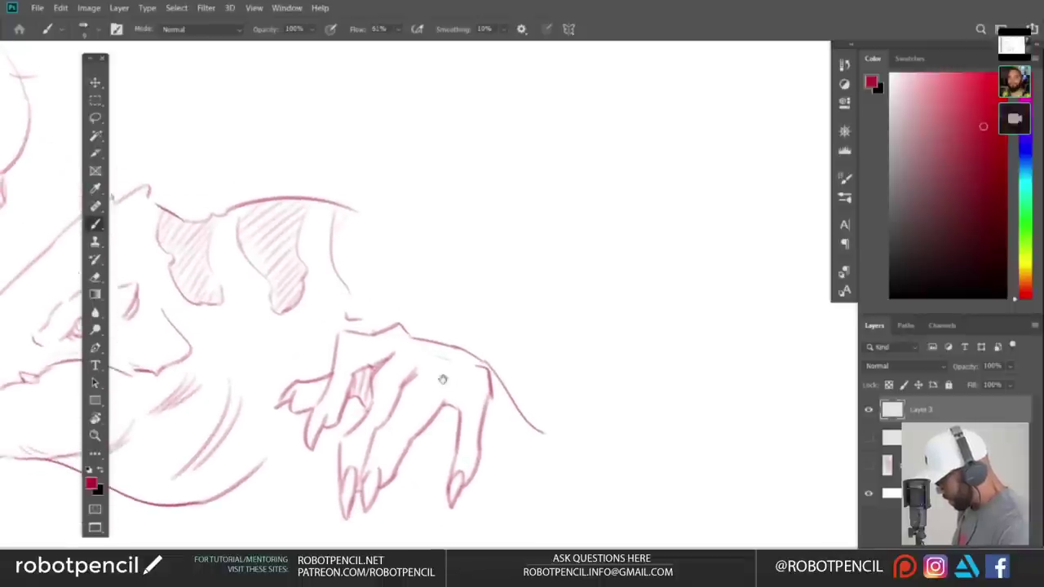
- Erase the stray mark above the hand, then lasso the hand and move it farther from the creature's neck
{"action": "key", "text": "e"}
{"action": "mouse_move", "coordinate": [349, 318]}
{"action": "left_mouse_down"}
{"action": "mouse_move", "coordinate": [361, 317]}
{"action": "mouse_move", "coordinate": [330, 261]}
{"action": "left_mouse_up"}
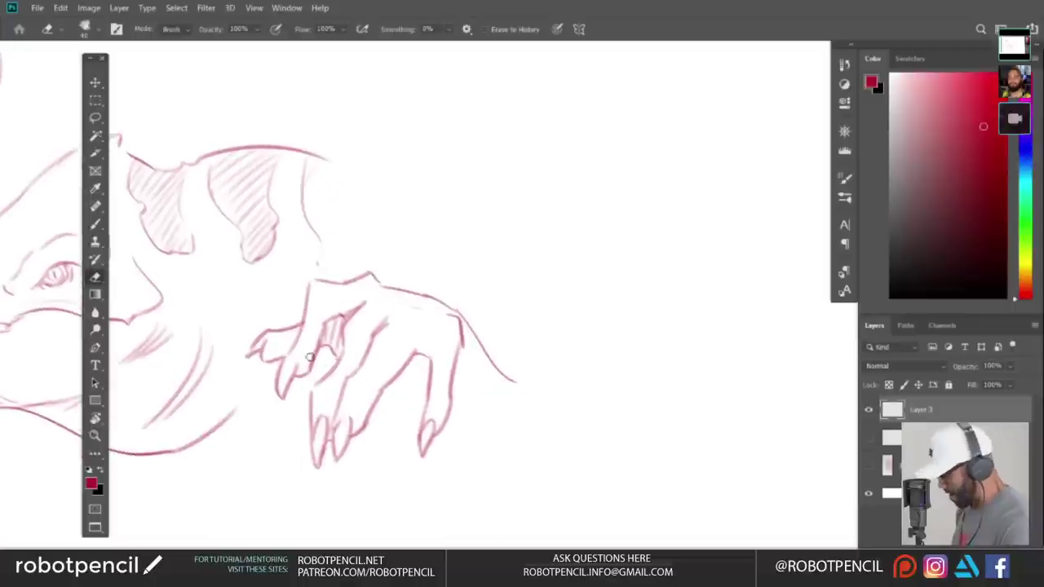
{"action": "key", "text": "l"}
{"action": "mouse_move", "coordinate": [257, 311]}
{"action": "left_mouse_down"}
{"action": "mouse_move", "coordinate": [342, 542]}
{"action": "mouse_move", "coordinate": [347, 264]}
{"action": "mouse_move", "coordinate": [260, 307]}
{"action": "left_mouse_up"}
{"action": "key", "text": "v"}
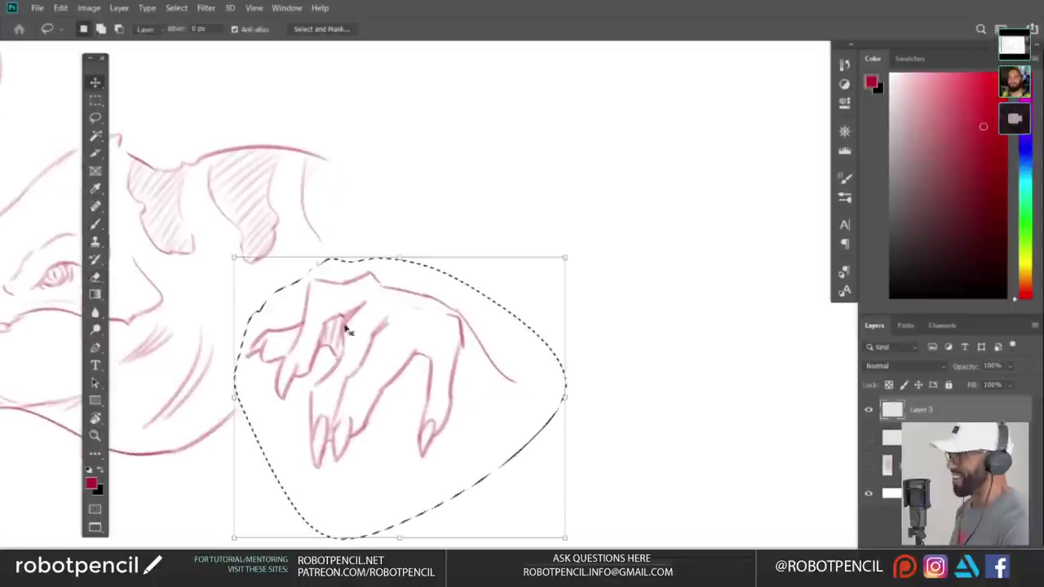
{"action": "mouse_move", "coordinate": [365, 343]}
{"action": "left_mouse_down"}
{"action": "mouse_move", "coordinate": [517, 350]}
{"action": "mouse_move", "coordinate": [507, 339]}
{"action": "left_mouse_up"}
{"action": "left_click_drag", "start_coordinate": [554, 352], "coordinate": [497, 393]}
{"action": "key", "text": "ctrl+d"}
{"action": "left_click_drag", "start_coordinate": [473, 322], "coordinate": [438, 391]}
- Hatch the gap between the last two fingers and erase most of the sloping wrist line
{"action": "key", "text": "b"}
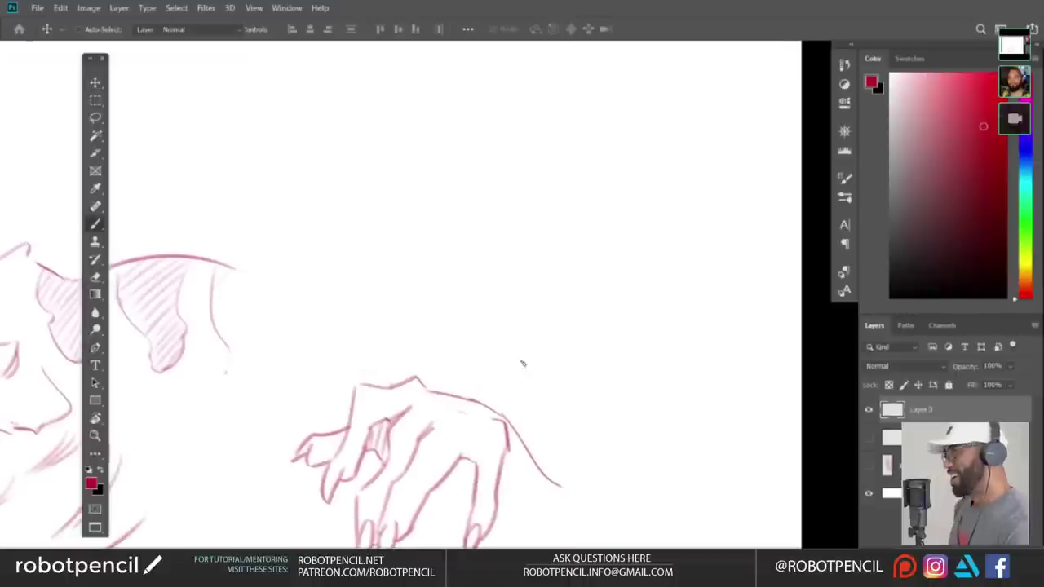
{"action": "left_click_drag", "start_coordinate": [538, 389], "coordinate": [509, 340]}
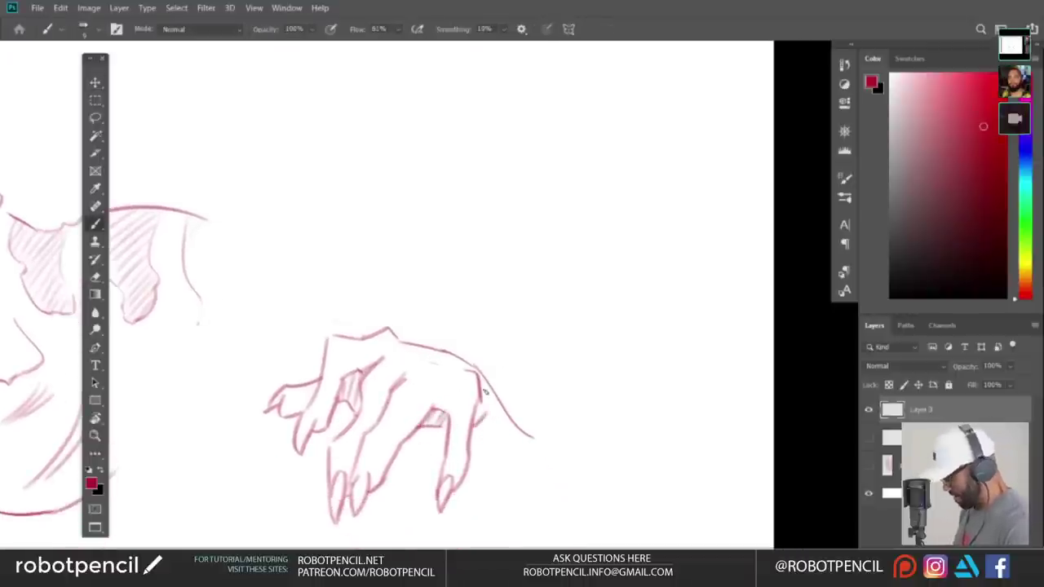
{"action": "key", "text": "e"}
{"action": "mouse_move", "coordinate": [498, 391]}
{"action": "left_mouse_down"}
{"action": "mouse_move", "coordinate": [526, 432]}
{"action": "mouse_move", "coordinate": [550, 362]}
{"action": "left_mouse_up"}
{"action": "key", "text": "b"}
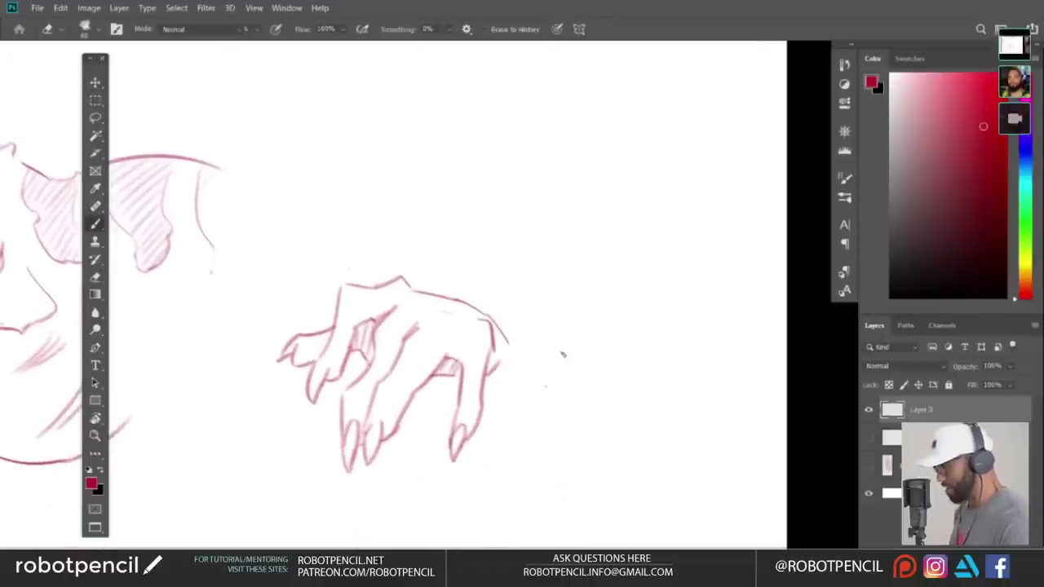
- Draw the forearm's upper and lower contours from the wrist and curve the upper one down toward the elbow
{"action": "key", "text": "b"}
{"action": "left_click_drag", "start_coordinate": [638, 367], "coordinate": [493, 320]}
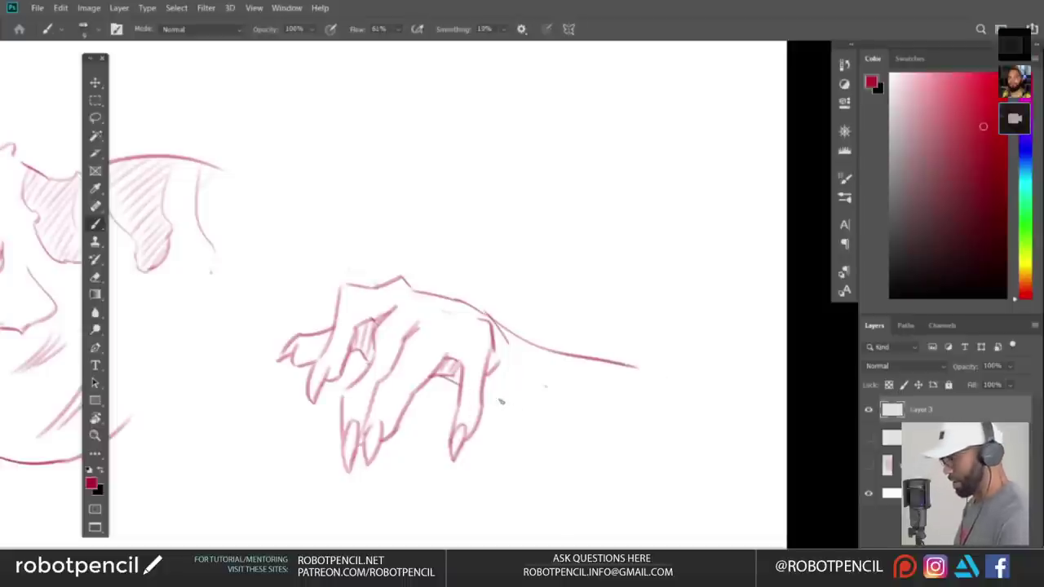
{"action": "mouse_move", "coordinate": [481, 380]}
{"action": "left_mouse_down"}
{"action": "mouse_move", "coordinate": [521, 395]}
{"action": "mouse_move", "coordinate": [605, 460]}
{"action": "mouse_move", "coordinate": [659, 465]}
{"action": "left_mouse_up"}
{"action": "mouse_move", "coordinate": [644, 349]}
{"action": "left_mouse_down"}
{"action": "mouse_move", "coordinate": [626, 386]}
{"action": "mouse_move", "coordinate": [580, 340]}
{"action": "left_mouse_up"}
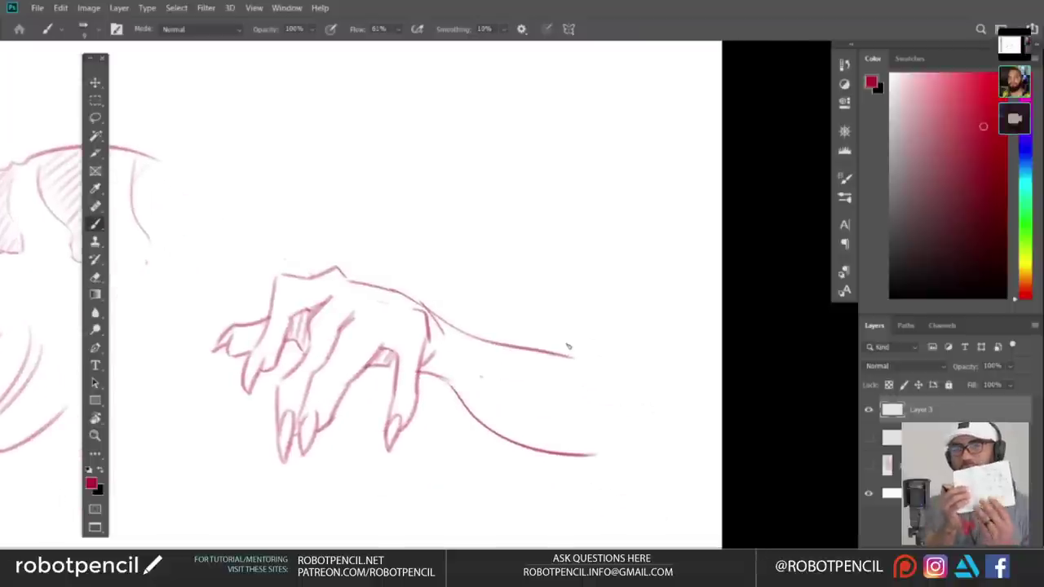
{"action": "left_click_drag", "start_coordinate": [477, 300], "coordinate": [506, 374]}
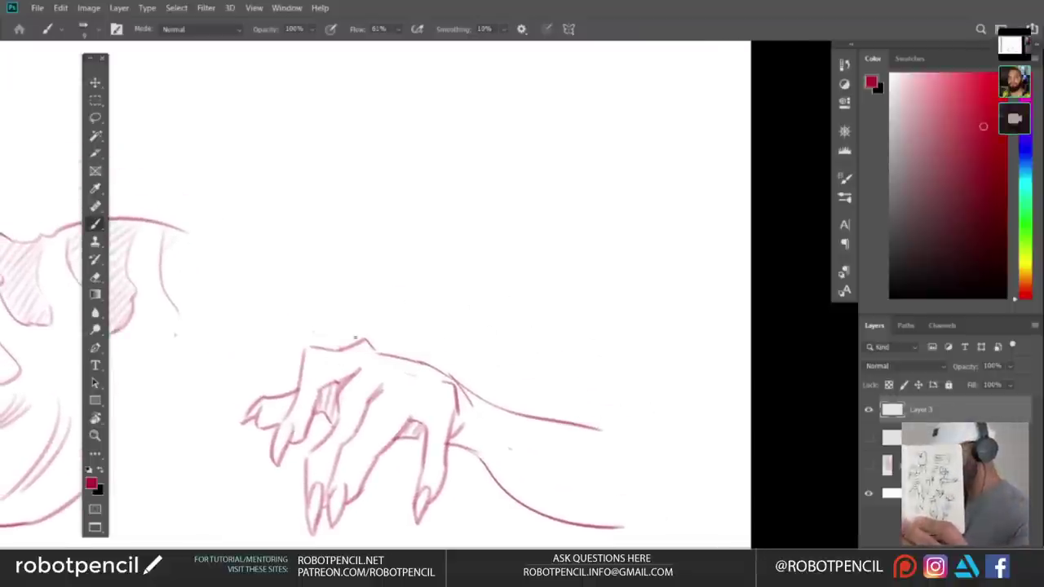
{"action": "left_click_drag", "start_coordinate": [451, 300], "coordinate": [442, 346]}
{"action": "left_click_drag", "start_coordinate": [598, 409], "coordinate": [524, 317]}
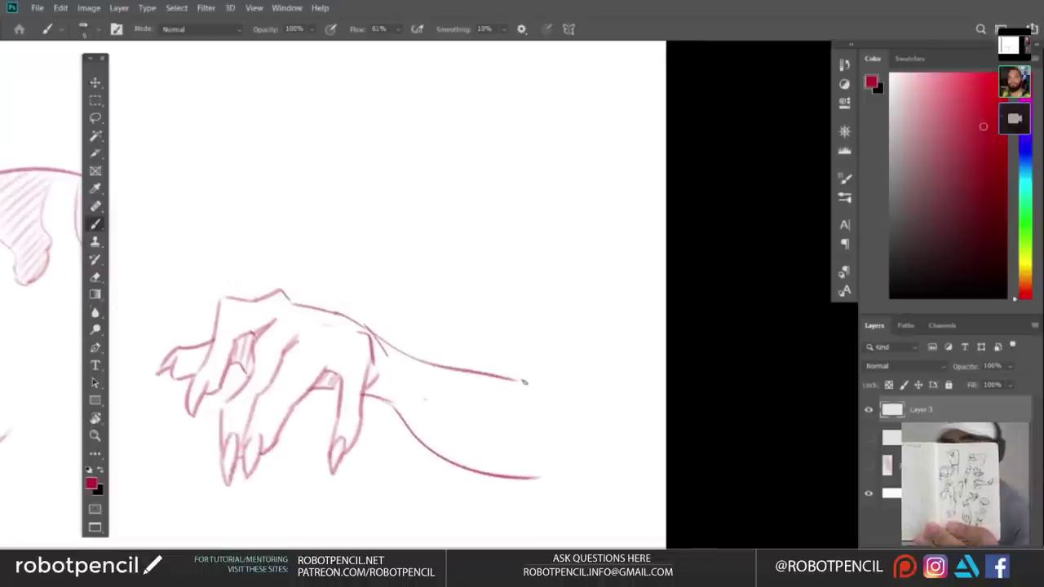
{"action": "left_click_drag", "start_coordinate": [524, 381], "coordinate": [599, 451]}
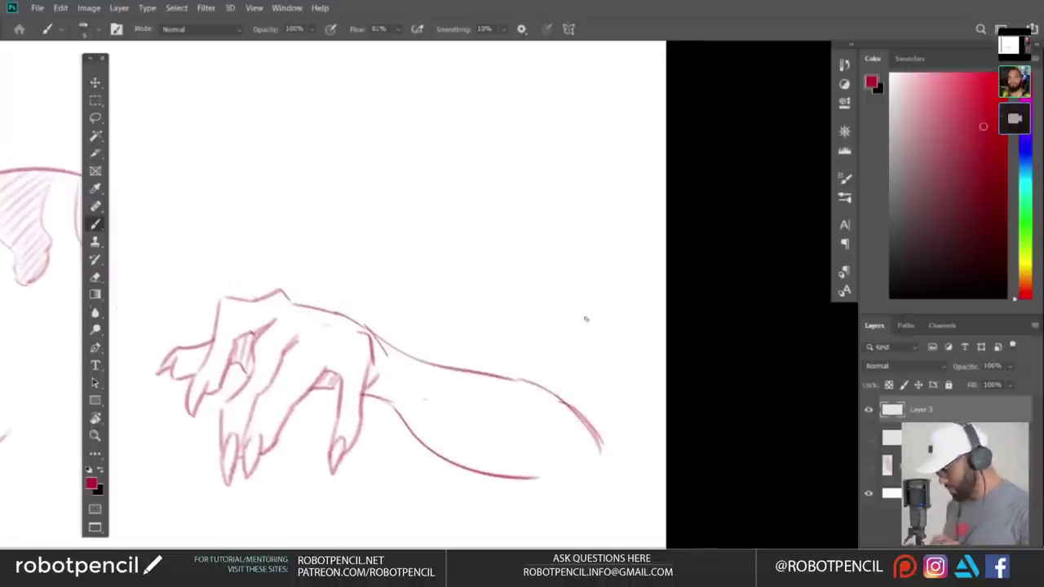
- Sketch a rounded shoulder above the forearm and the crease at the inner elbow, undoing the unwanted last strokes
{"action": "left_click_drag", "start_coordinate": [553, 304], "coordinate": [570, 361]}
{"action": "left_click_drag", "start_coordinate": [527, 255], "coordinate": [456, 349]}
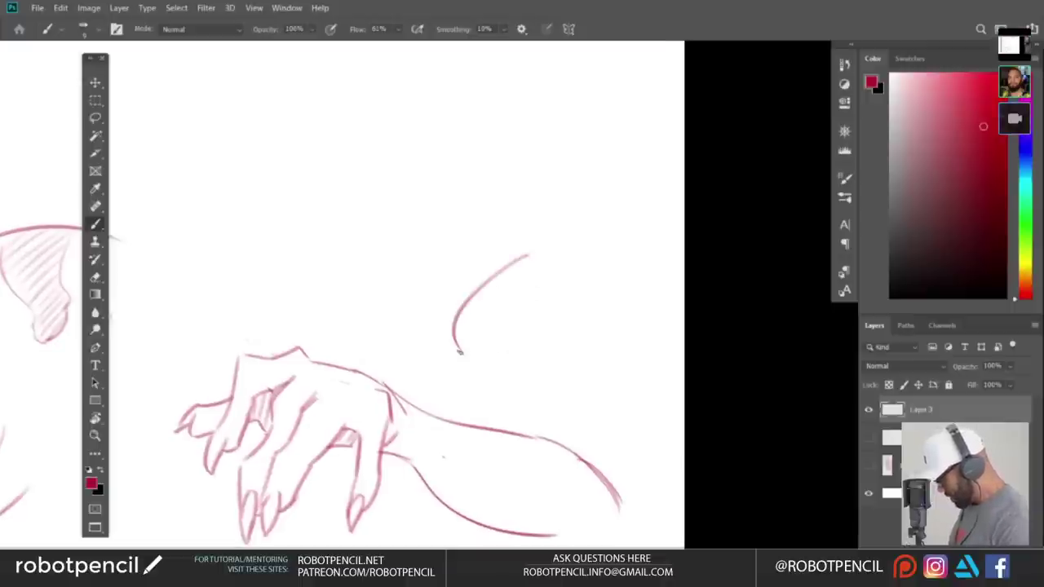
{"action": "left_click_drag", "start_coordinate": [519, 395], "coordinate": [537, 438]}
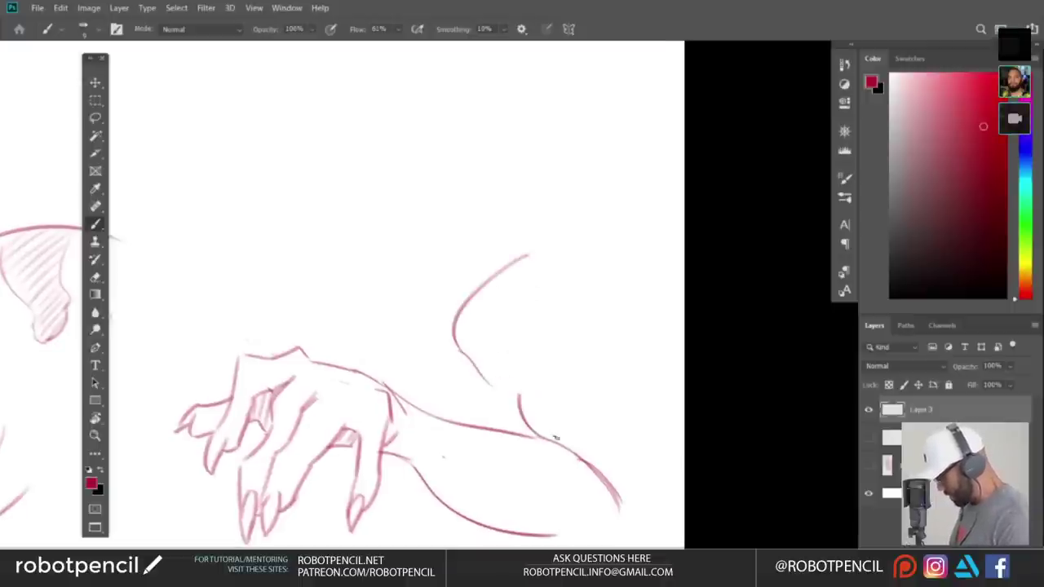
{"action": "left_click_drag", "start_coordinate": [530, 253], "coordinate": [605, 352]}
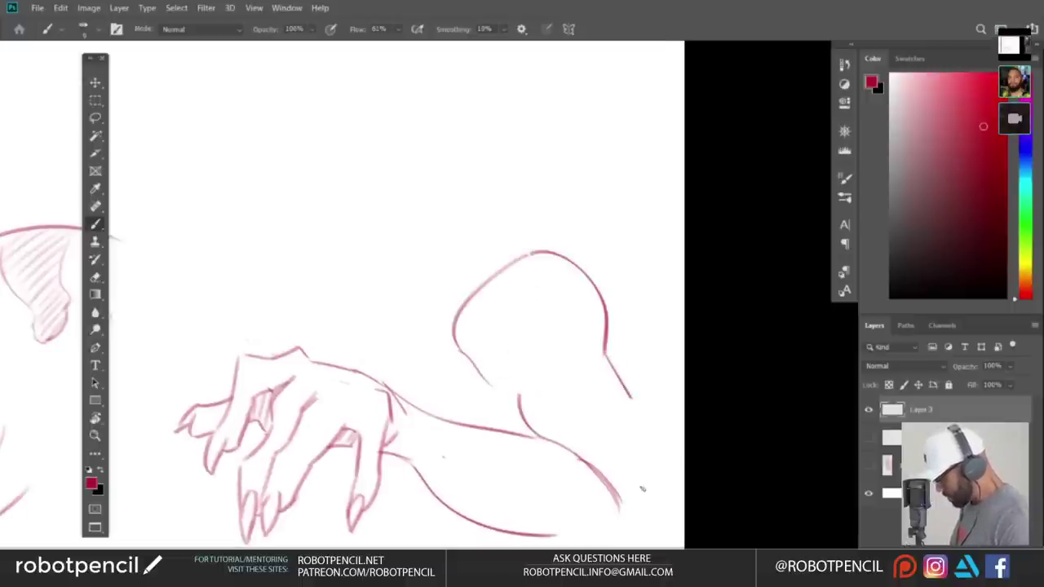
{"action": "left_click_drag", "start_coordinate": [642, 489], "coordinate": [623, 504]}
{"action": "left_click_drag", "start_coordinate": [626, 447], "coordinate": [569, 345]}
{"action": "key", "text": "ctrl+z"}
- Extend the forearm's lower contour to the elbow and draw the back of the upper arm down to it, redoing strokes as needed
{"action": "left_click_drag", "start_coordinate": [498, 433], "coordinate": [566, 448]}
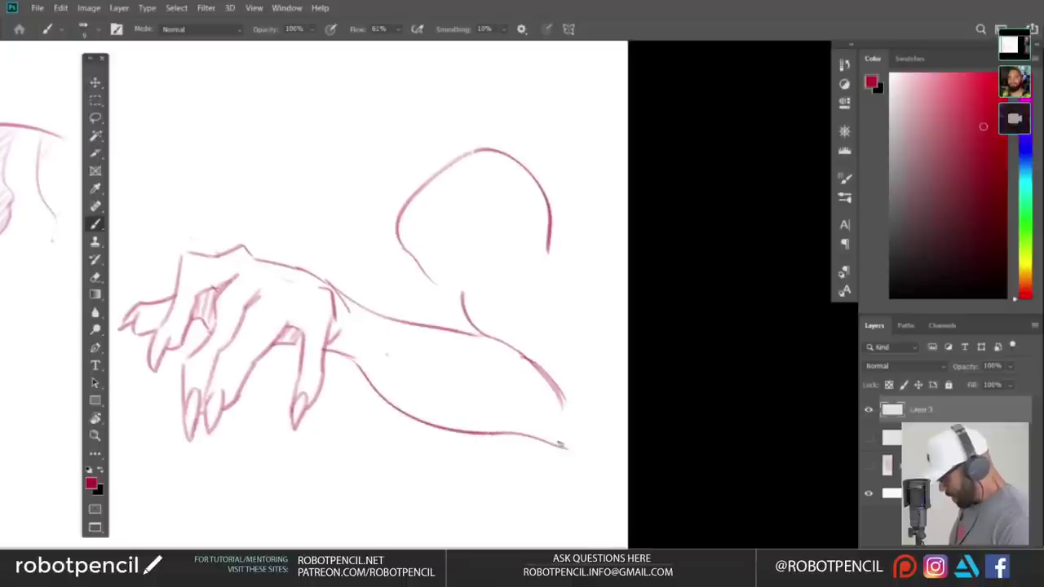
{"action": "left_click_drag", "start_coordinate": [592, 316], "coordinate": [593, 319]}
{"action": "key", "text": "ctrl+z"}
{"action": "mouse_move", "coordinate": [552, 221]}
{"action": "left_mouse_down"}
{"action": "mouse_move", "coordinate": [584, 288]}
{"action": "mouse_move", "coordinate": [594, 440]}
{"action": "left_mouse_up"}
{"action": "key", "text": "ctrl+z"}
{"action": "left_click_drag", "start_coordinate": [586, 331], "coordinate": [571, 444]}
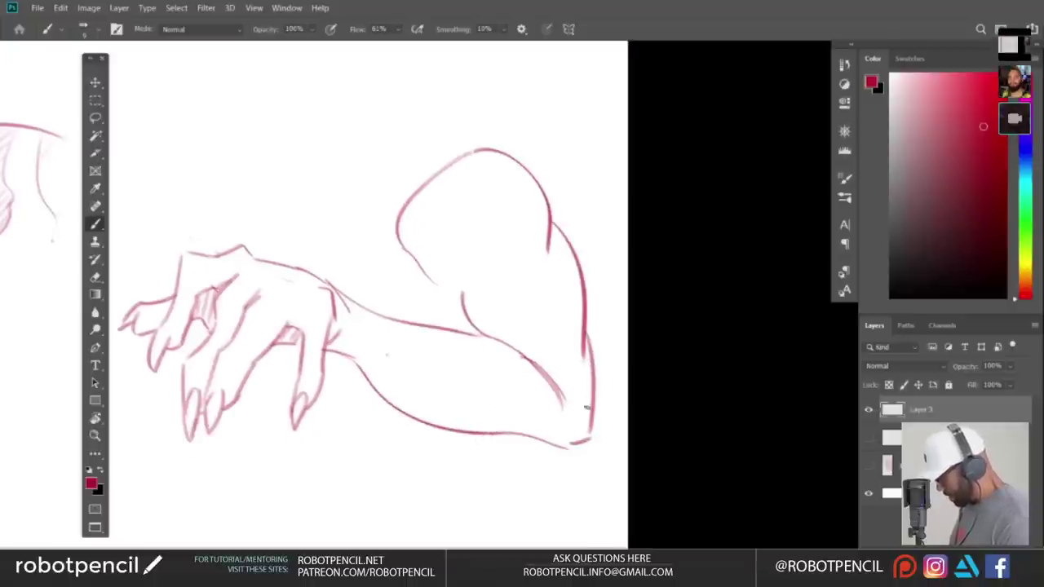
{"action": "left_click_drag", "start_coordinate": [539, 293], "coordinate": [583, 389]}
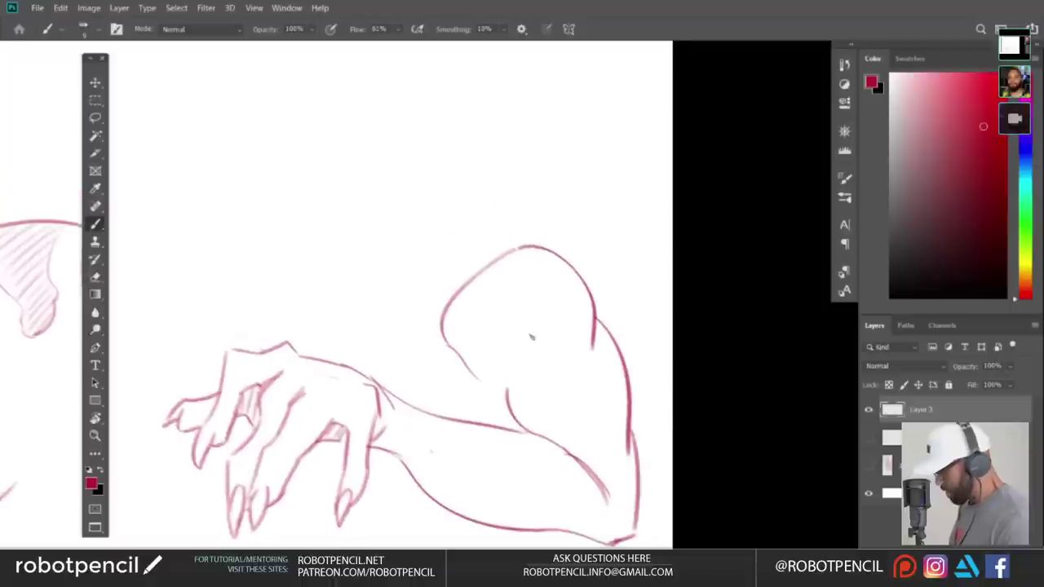
- Draw the line from the top of the shoulder toward the neck, undoing stray attempts
{"action": "left_click_drag", "start_coordinate": [447, 205], "coordinate": [521, 246]}
{"action": "key", "text": "ctrl+z"}
{"action": "left_click_drag", "start_coordinate": [554, 360], "coordinate": [555, 371]}
{"action": "key", "text": "ctrl+z"}
{"action": "left_click_drag", "start_coordinate": [431, 244], "coordinate": [524, 258]}
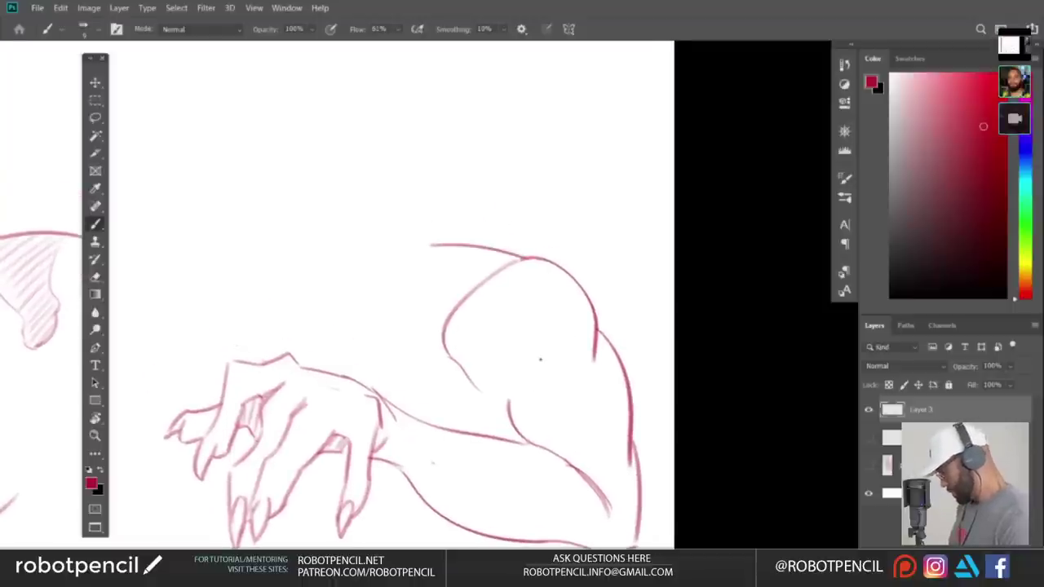
{"action": "left_click_drag", "start_coordinate": [323, 312], "coordinate": [338, 316]}
{"action": "key", "text": "ctrl+z"}
- Sketch a large rounded head above the shoulder with the front of the face stepping in at the brow, redoing strokes as needed
{"action": "left_click_drag", "start_coordinate": [477, 304], "coordinate": [513, 352]}
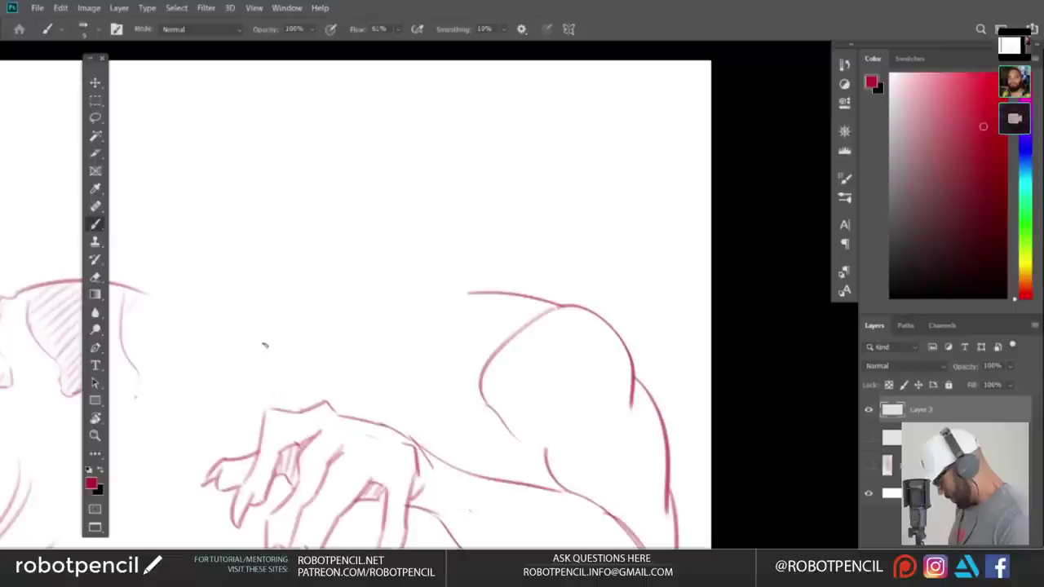
{"action": "left_click_drag", "start_coordinate": [270, 348], "coordinate": [446, 197]}
{"action": "key", "text": "ctrl+z"}
{"action": "mouse_move", "coordinate": [326, 167]}
{"action": "left_mouse_down"}
{"action": "mouse_move", "coordinate": [486, 241]}
{"action": "mouse_move", "coordinate": [469, 290]}
{"action": "left_mouse_up"}
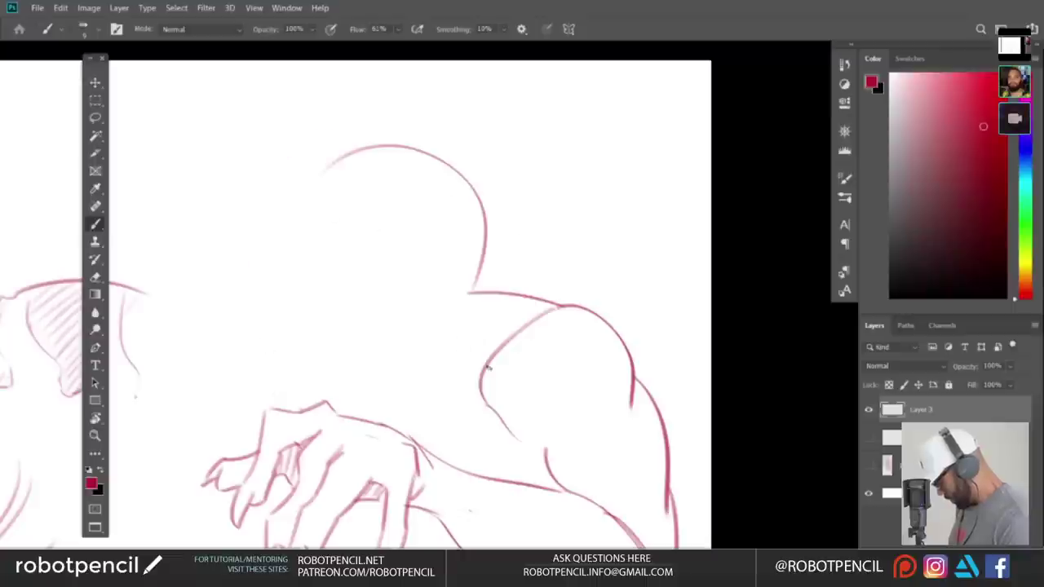
{"action": "left_click_drag", "start_coordinate": [312, 153], "coordinate": [265, 279]}
{"action": "key", "text": "ctrl+z"}
{"action": "mouse_move", "coordinate": [296, 174]}
{"action": "left_mouse_down"}
{"action": "mouse_move", "coordinate": [283, 310]}
{"action": "mouse_move", "coordinate": [305, 380]}
{"action": "left_mouse_up"}
{"action": "key", "text": "ctrl+z"}
{"action": "mouse_move", "coordinate": [524, 420]}
{"action": "left_mouse_down"}
{"action": "mouse_move", "coordinate": [533, 377]}
{"action": "mouse_move", "coordinate": [547, 384]}
{"action": "mouse_move", "coordinate": [544, 395]}
{"action": "left_mouse_up"}
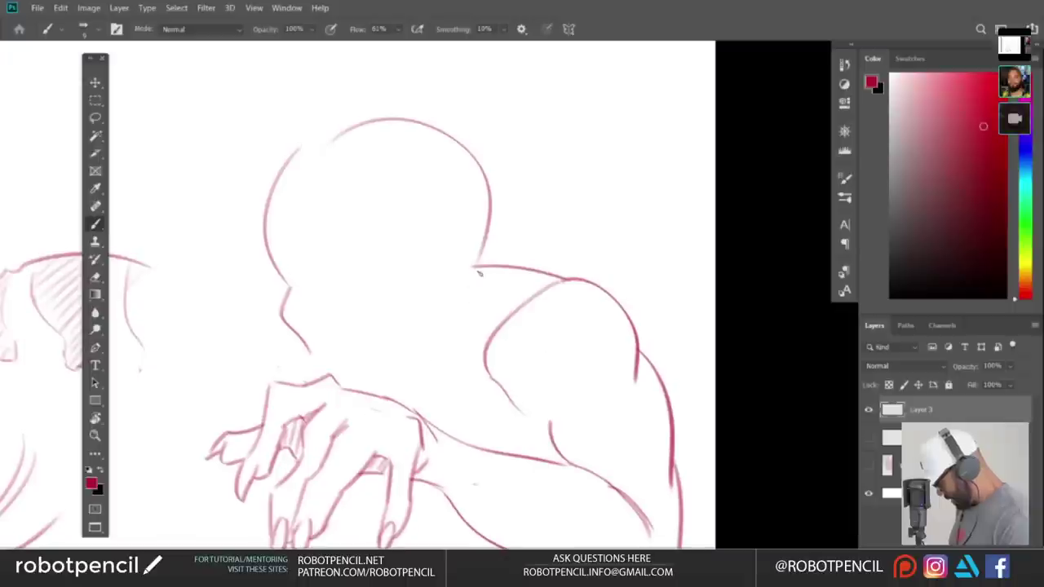
- Add a short neck curve where the head meets the shoulder and erase the lower end of the head's back contour
{"action": "left_click_drag", "start_coordinate": [496, 289], "coordinate": [472, 336]}
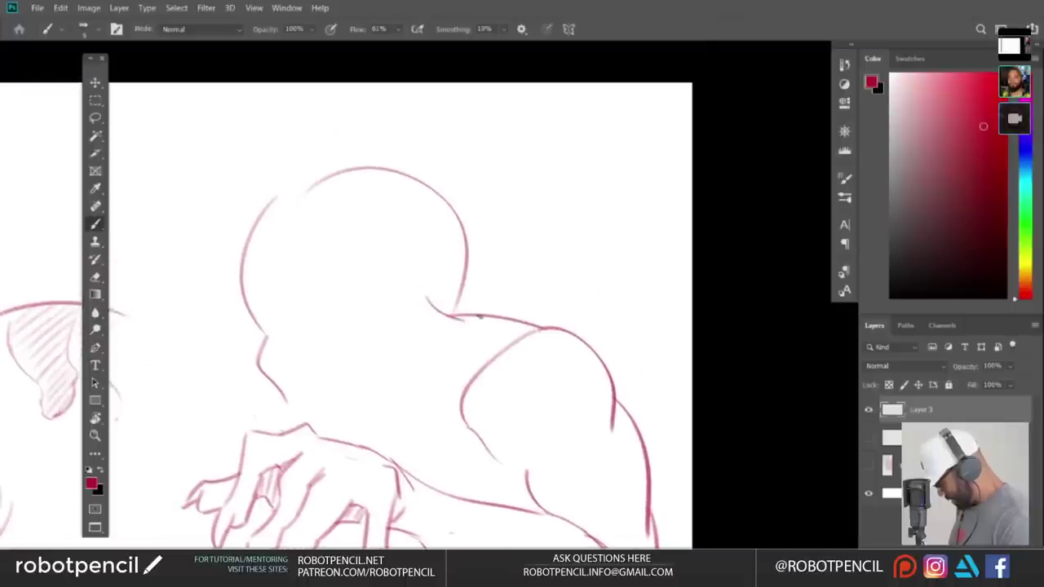
{"action": "key", "text": "e"}
{"action": "left_click_drag", "start_coordinate": [541, 289], "coordinate": [559, 287]}
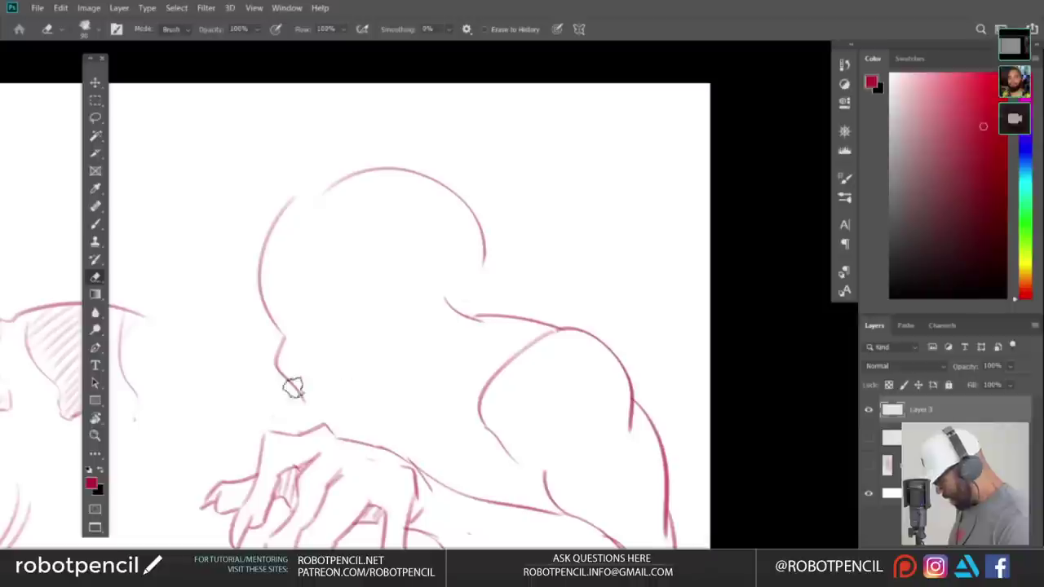
- Erase the face profile and redraw the crown and back of the head down to the neck, removing leftover contours
{"action": "left_click_drag", "start_coordinate": [291, 384], "coordinate": [298, 342]}
{"action": "left_click_drag", "start_coordinate": [473, 256], "coordinate": [494, 237]}
{"action": "left_click_drag", "start_coordinate": [527, 279], "coordinate": [528, 285]}
{"action": "key", "text": "b"}
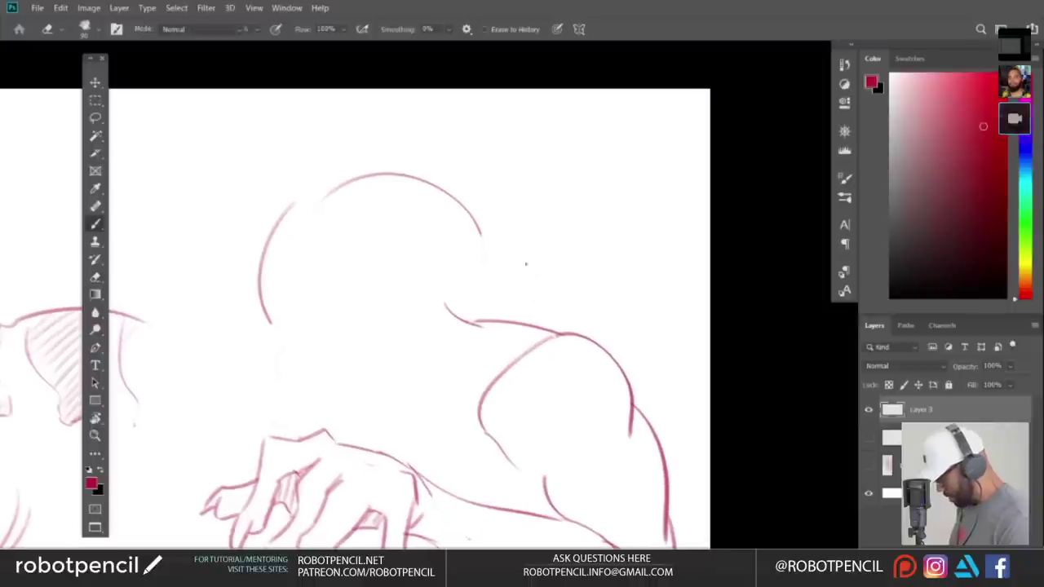
{"action": "mouse_move", "coordinate": [321, 126]}
{"action": "left_mouse_down"}
{"action": "mouse_move", "coordinate": [254, 178]}
{"action": "mouse_move", "coordinate": [429, 155]}
{"action": "mouse_move", "coordinate": [463, 283]}
{"action": "left_mouse_up"}
{"action": "key", "text": "ctrl+z"}
{"action": "key", "text": "ctrl+z"}
{"action": "key", "text": "e"}
{"action": "left_click_drag", "start_coordinate": [326, 192], "coordinate": [433, 207]}
{"action": "left_click_drag", "start_coordinate": [289, 221], "coordinate": [273, 323]}
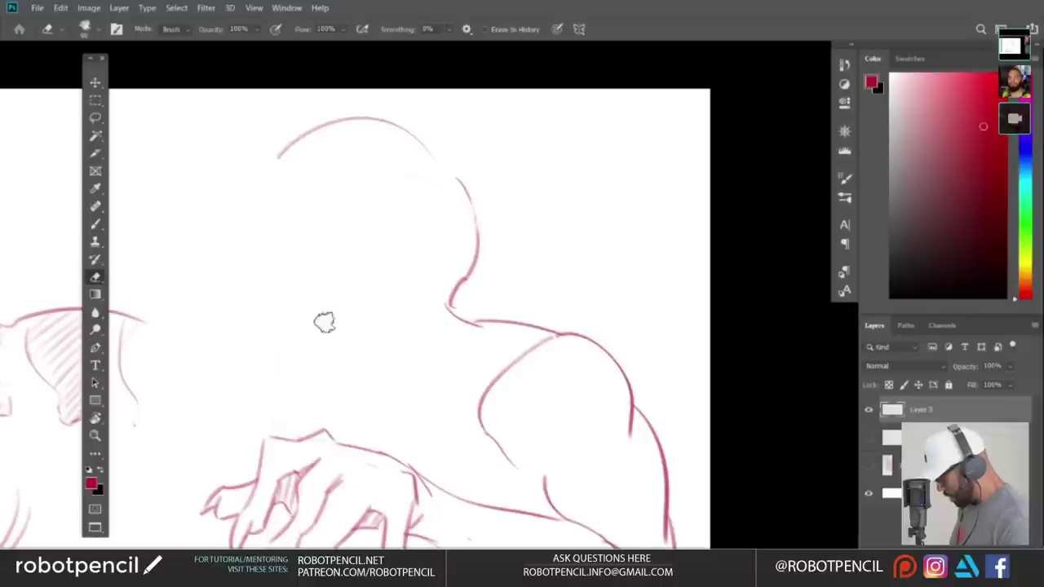
- Draw the front of the head with a small brow notch and a sloping upper snout, redoing strokes as needed
{"action": "left_click_drag", "start_coordinate": [519, 276], "coordinate": [538, 235]}
{"action": "key", "text": "b"}
{"action": "mouse_move", "coordinate": [265, 161]}
{"action": "left_mouse_down"}
{"action": "mouse_move", "coordinate": [285, 130]}
{"action": "mouse_move", "coordinate": [256, 234]}
{"action": "left_mouse_up"}
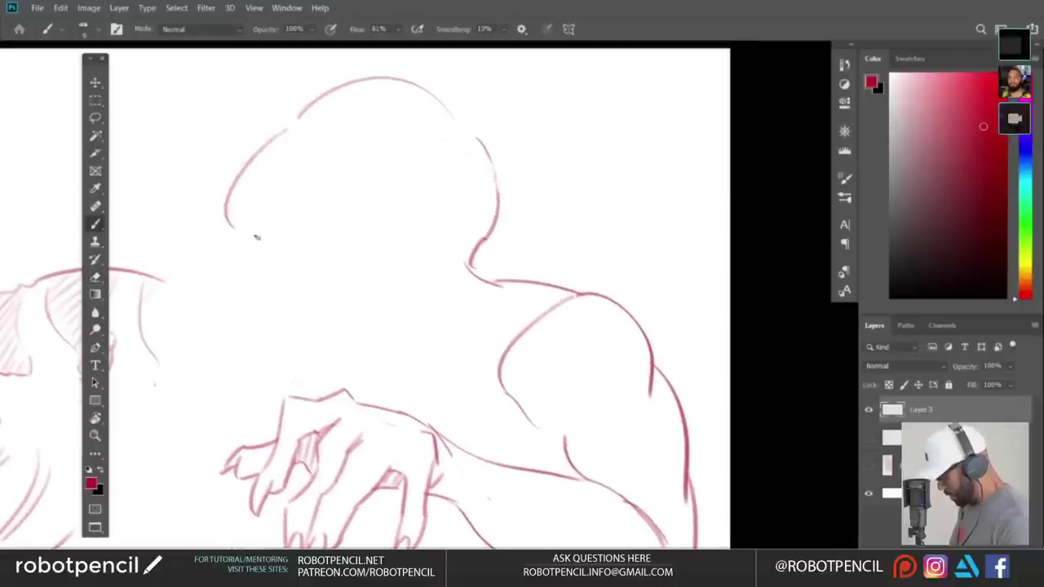
{"action": "key", "text": "ctrl+z"}
{"action": "key", "text": "ctrl+z"}
{"action": "mouse_move", "coordinate": [296, 120]}
{"action": "left_mouse_down"}
{"action": "mouse_move", "coordinate": [261, 150]}
{"action": "mouse_move", "coordinate": [221, 216]}
{"action": "left_mouse_up"}
{"action": "key", "text": "ctrl+z"}
{"action": "left_click_drag", "start_coordinate": [252, 161], "coordinate": [219, 238]}
- Mark the upper mouth line beneath the snout with short strokes and add a curved jaw hinge behind it
{"action": "left_click_drag", "start_coordinate": [231, 239], "coordinate": [294, 213]}
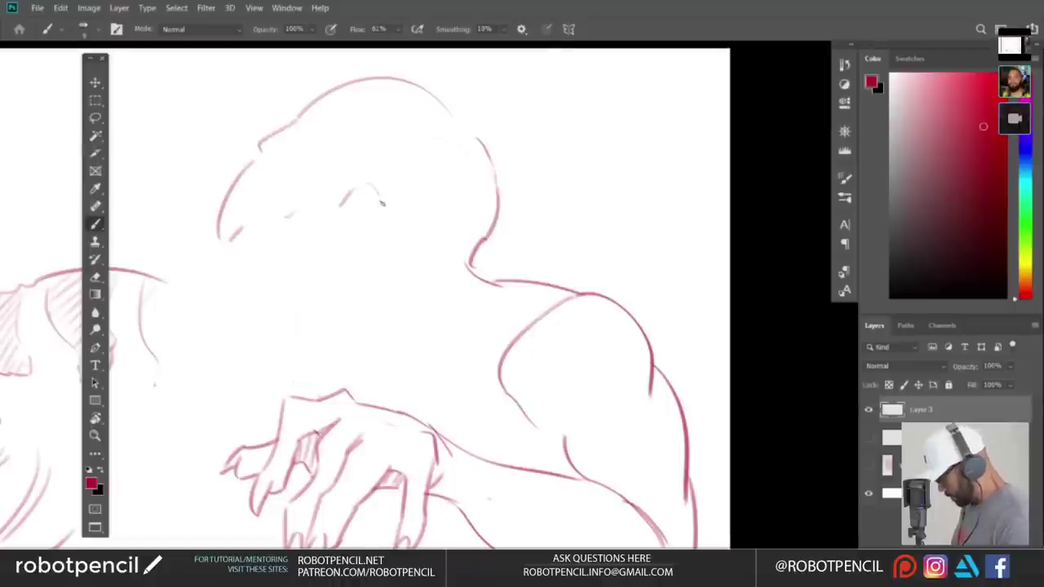
{"action": "left_click_drag", "start_coordinate": [385, 211], "coordinate": [377, 295]}
{"action": "key", "text": "ctrl+z"}
{"action": "left_click_drag", "start_coordinate": [406, 229], "coordinate": [433, 273]}
{"action": "left_click_drag", "start_coordinate": [431, 295], "coordinate": [419, 328]}
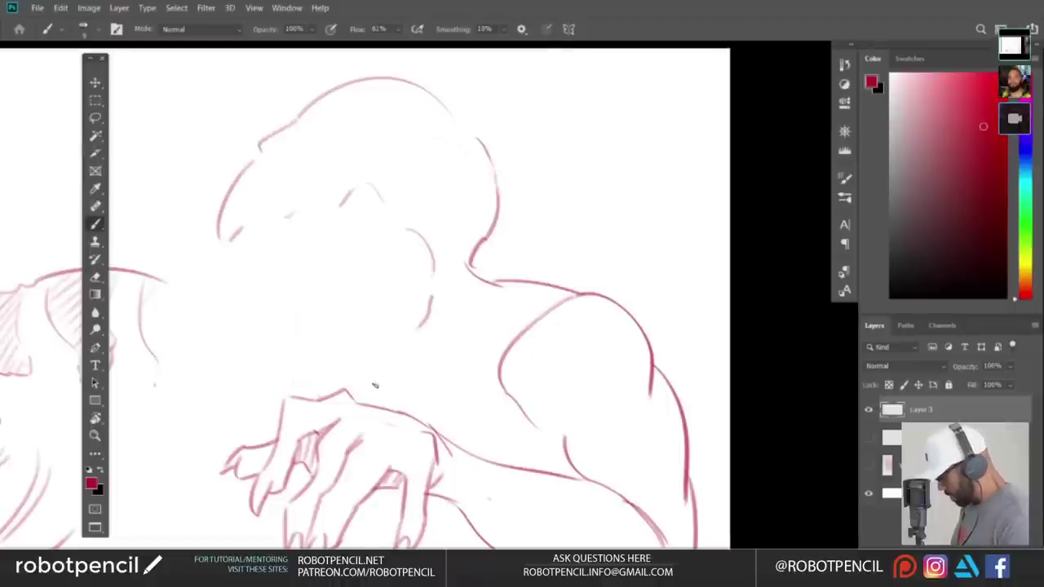
- Sketch curved strokes for the front of the lower jaw and a short lower mouth line behind them
{"action": "mouse_move", "coordinate": [257, 294]}
{"action": "left_mouse_down"}
{"action": "mouse_move", "coordinate": [278, 356]}
{"action": "mouse_move", "coordinate": [296, 318]}
{"action": "left_mouse_up"}
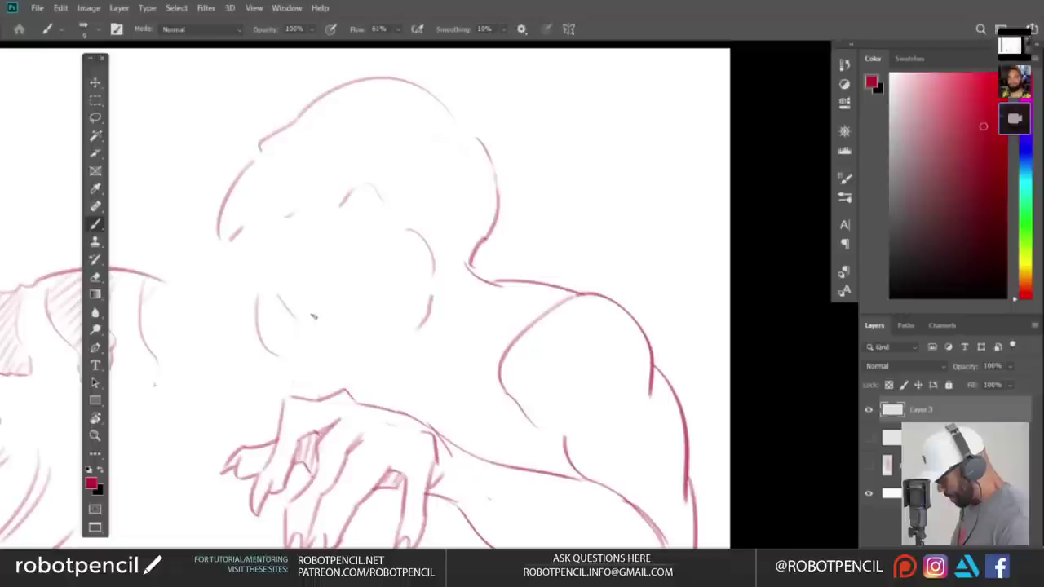
{"action": "key", "text": "ctrl+z"}
{"action": "left_click_drag", "start_coordinate": [225, 298], "coordinate": [241, 349]}
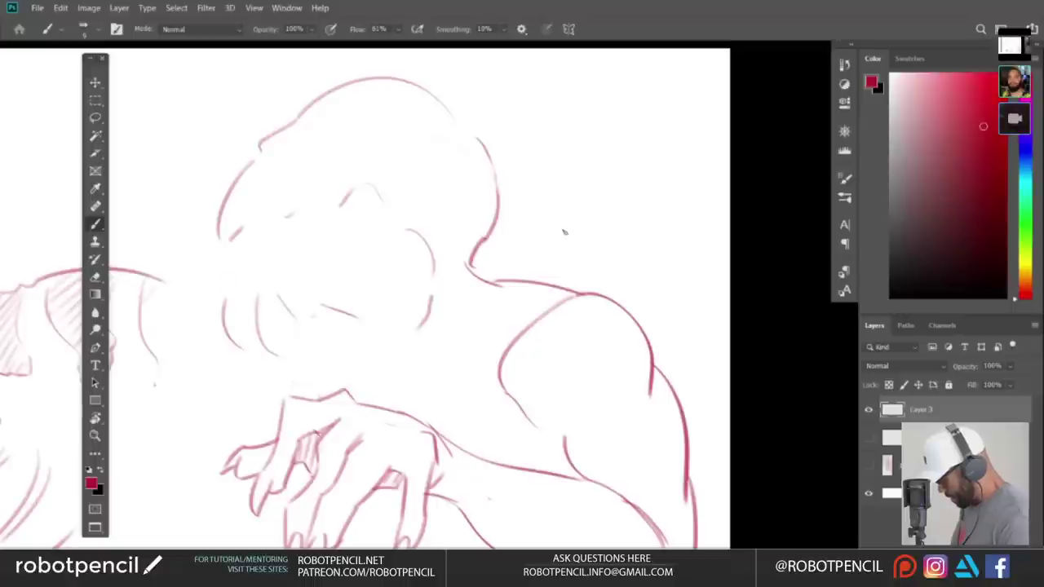
{"action": "left_click_drag", "start_coordinate": [541, 246], "coordinate": [523, 240]}
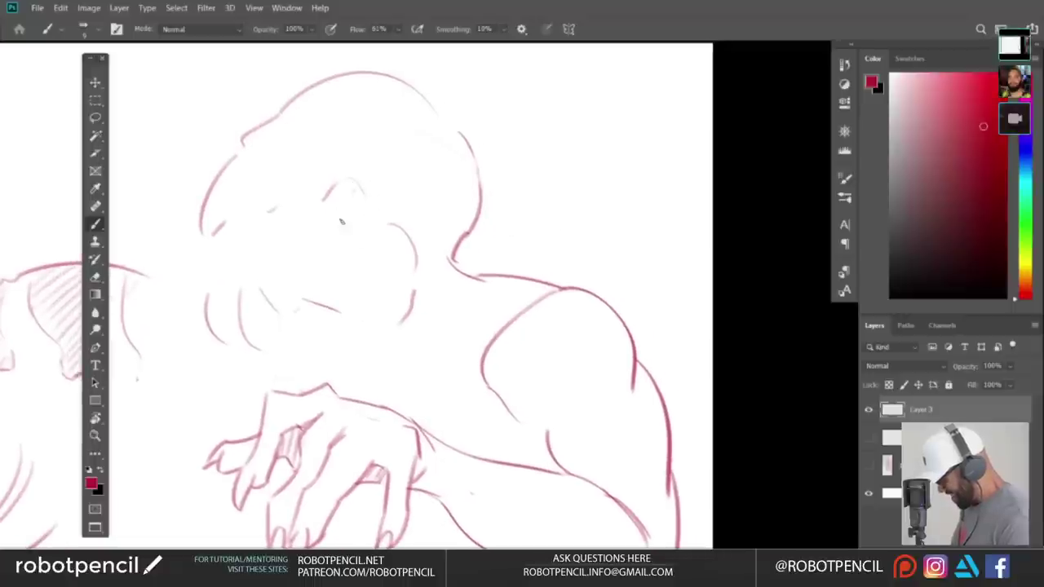
- Draw the first pointed upper teeth at the snout and strengthen the upper mouth corner with a line toward the cheek
{"action": "left_click_drag", "start_coordinate": [428, 172], "coordinate": [363, 211]}
{"action": "left_click_drag", "start_coordinate": [402, 311], "coordinate": [414, 344]}
{"action": "key", "text": "e"}
{"action": "mouse_move", "coordinate": [356, 209]}
{"action": "left_mouse_down"}
{"action": "mouse_move", "coordinate": [336, 234]}
{"action": "mouse_move", "coordinate": [288, 242]}
{"action": "mouse_move", "coordinate": [236, 284]}
{"action": "mouse_move", "coordinate": [240, 303]}
{"action": "left_mouse_up"}
{"action": "key", "text": "b"}
{"action": "key", "text": "ctrl+z"}
{"action": "key", "text": "e"}
{"action": "key", "text": "b"}
{"action": "mouse_move", "coordinate": [240, 303]}
{"action": "left_mouse_down"}
{"action": "mouse_move", "coordinate": [257, 265]}
{"action": "mouse_move", "coordinate": [265, 299]}
{"action": "left_mouse_up"}
{"action": "key", "text": "ctrl+z"}
{"action": "mouse_move", "coordinate": [269, 305]}
{"action": "left_mouse_down"}
{"action": "mouse_move", "coordinate": [288, 266]}
{"action": "mouse_move", "coordinate": [260, 272]}
{"action": "left_mouse_up"}
{"action": "left_click_drag", "start_coordinate": [451, 243], "coordinate": [415, 186]}
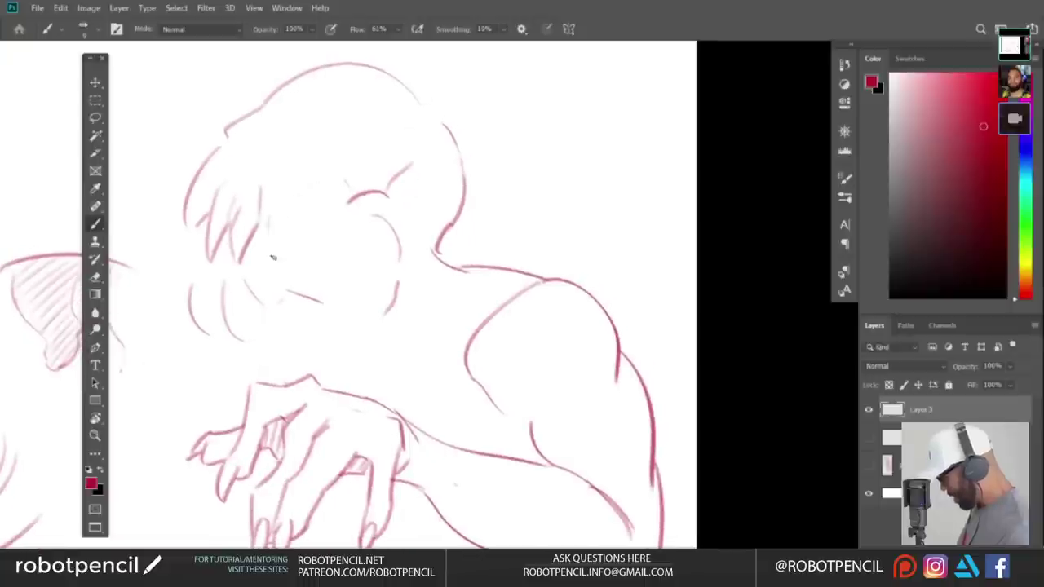
- Continue the row of pointed upper teeth back to the corner of the mouth
{"action": "left_click_drag", "start_coordinate": [263, 217], "coordinate": [269, 256]}
{"action": "left_click_drag", "start_coordinate": [285, 237], "coordinate": [275, 261]}
{"action": "key", "text": "ctrl+z"}
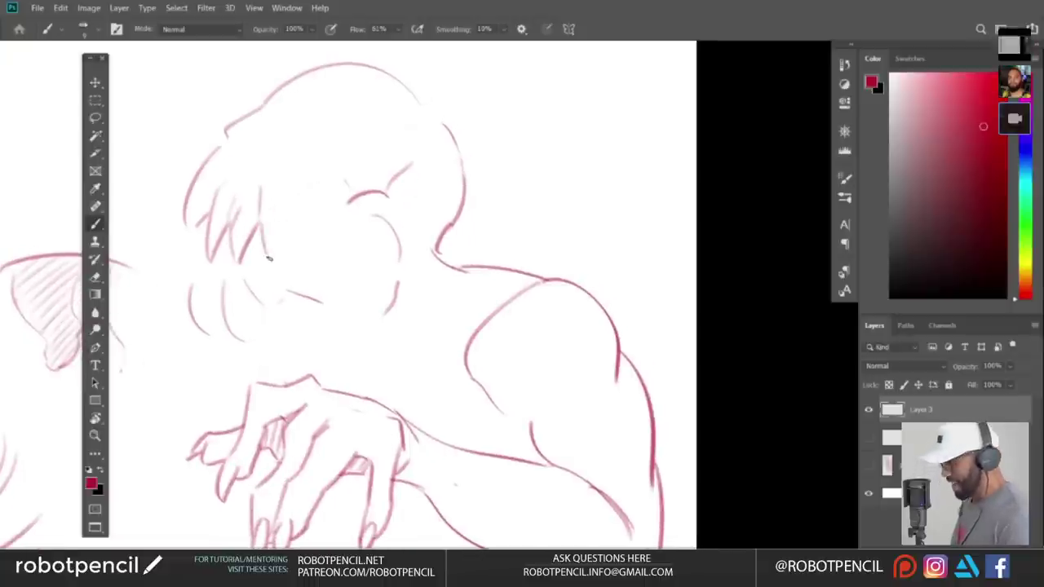
{"action": "left_click_drag", "start_coordinate": [290, 219], "coordinate": [270, 261]}
{"action": "left_click_drag", "start_coordinate": [278, 197], "coordinate": [265, 221]}
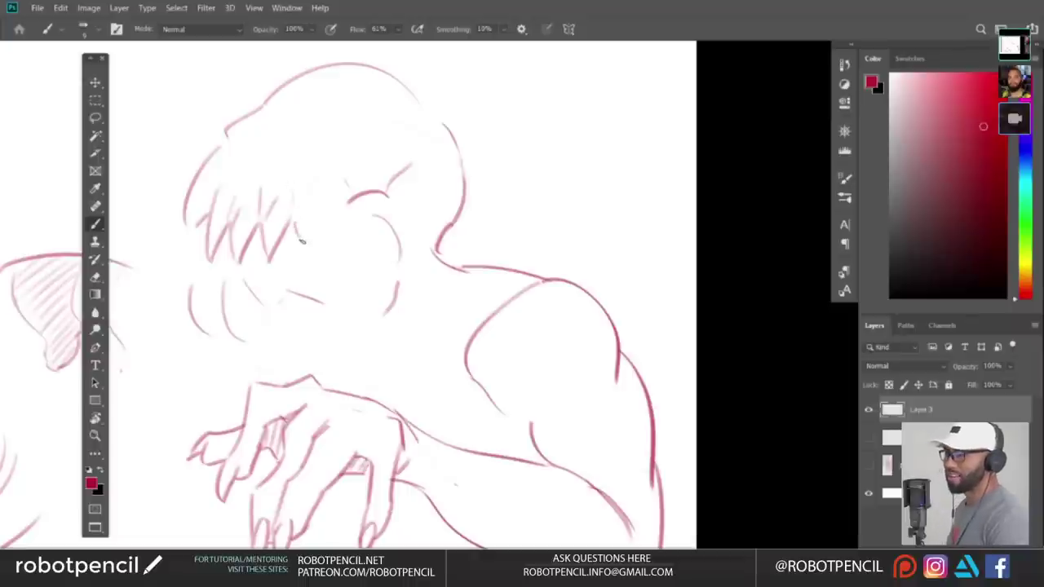
{"action": "left_click_drag", "start_coordinate": [347, 180], "coordinate": [349, 210]}
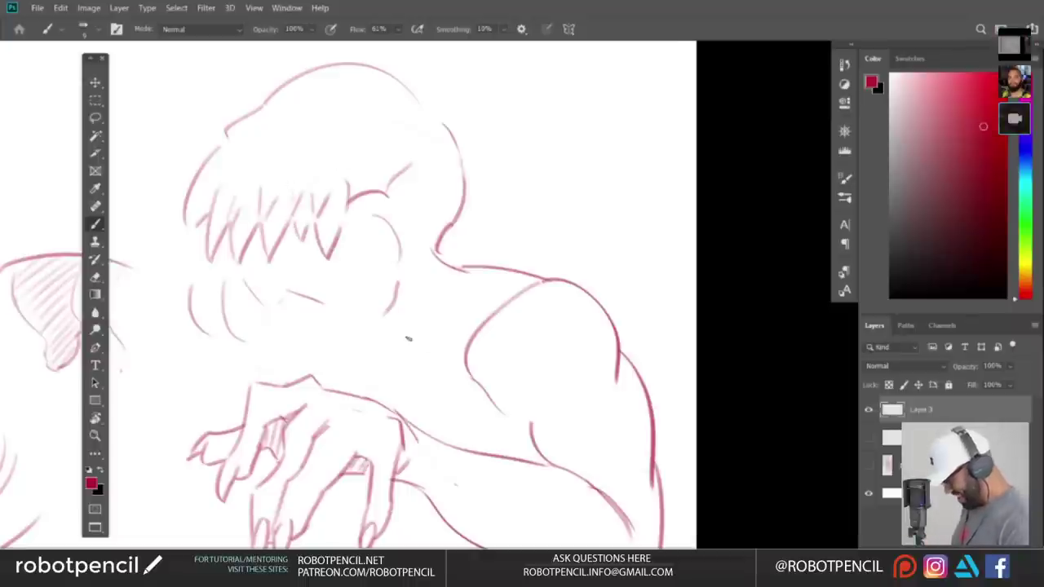
- Flip the canvas horizontally, erase the upper curve of the jaw hinge and draw an angular line in its place
{"action": "left_click_drag", "start_coordinate": [452, 359], "coordinate": [463, 254]}
{"action": "left_click_drag", "start_coordinate": [471, 203], "coordinate": [547, 291]}
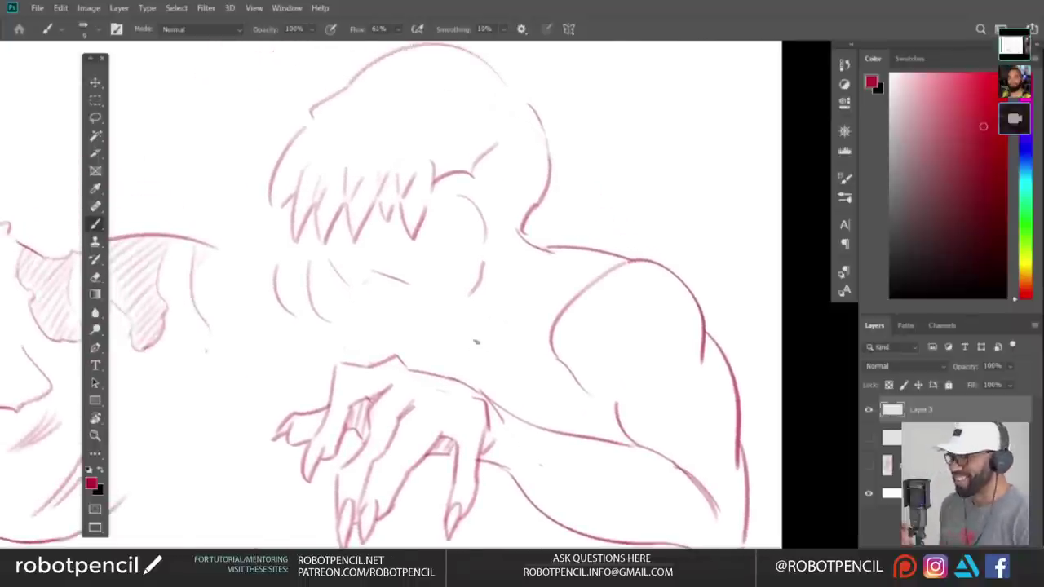
{"action": "key", "text": "F2"}
{"action": "mouse_move", "coordinate": [351, 347]}
{"action": "left_mouse_down"}
{"action": "mouse_move", "coordinate": [540, 361]}
{"action": "mouse_move", "coordinate": [766, 359]}
{"action": "left_mouse_up"}
{"action": "mouse_move", "coordinate": [163, 338]}
{"action": "left_mouse_down"}
{"action": "mouse_move", "coordinate": [436, 345]}
{"action": "mouse_move", "coordinate": [389, 357]}
{"action": "left_mouse_up"}
{"action": "key", "text": "e"}
{"action": "left_click_drag", "start_coordinate": [341, 236], "coordinate": [326, 254]}
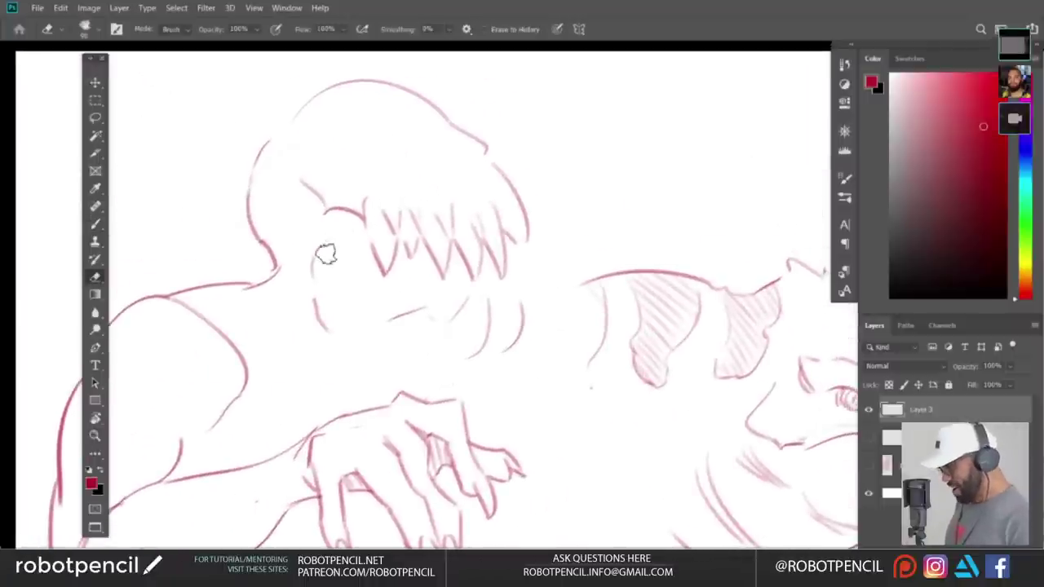
{"action": "left_click_drag", "start_coordinate": [515, 355], "coordinate": [465, 335]}
{"action": "key", "text": "b"}
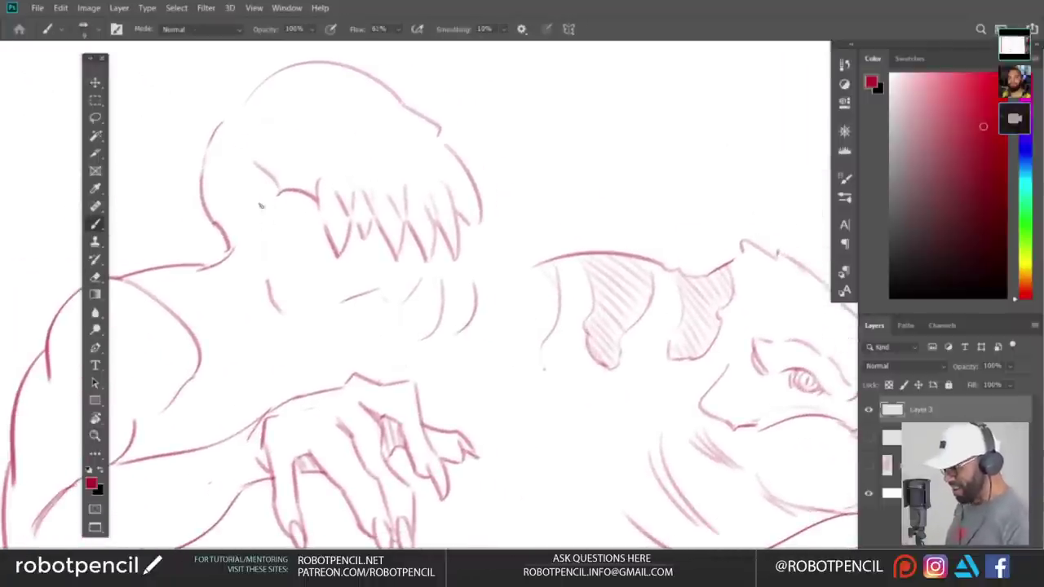
{"action": "key", "text": "ctrl+z"}
{"action": "left_click_drag", "start_coordinate": [269, 243], "coordinate": [312, 282]}
- Flip the canvas back, erase the loose lower jaw curves and redraw them as a cluster of lower front teeth
{"action": "key", "text": "F2"}
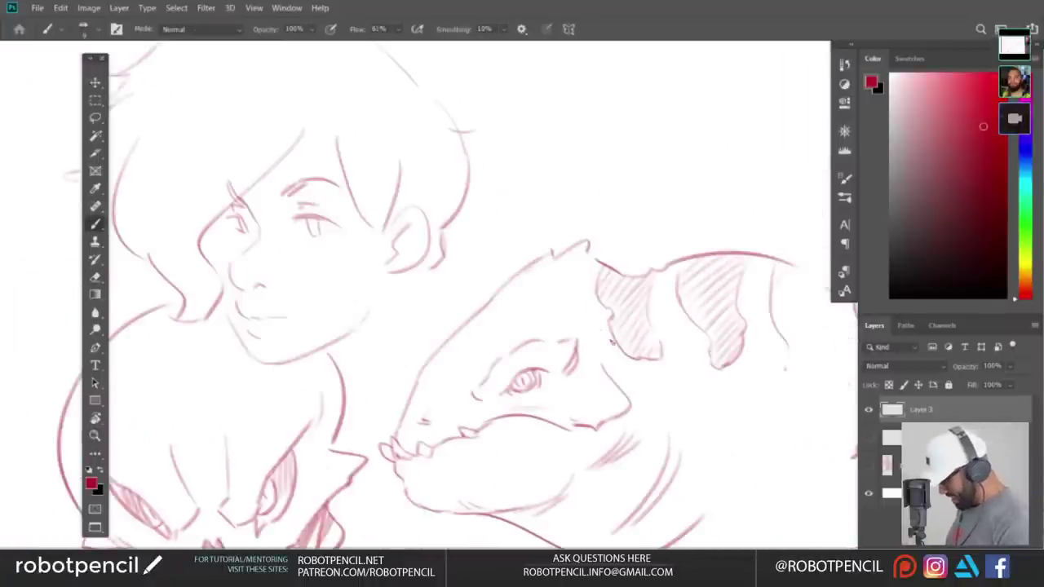
{"action": "left_click_drag", "start_coordinate": [549, 402], "coordinate": [300, 405]}
{"action": "mouse_move", "coordinate": [798, 355]}
{"action": "left_mouse_down"}
{"action": "mouse_move", "coordinate": [343, 346]}
{"action": "mouse_move", "coordinate": [401, 344]}
{"action": "left_mouse_up"}
{"action": "key", "text": "e"}
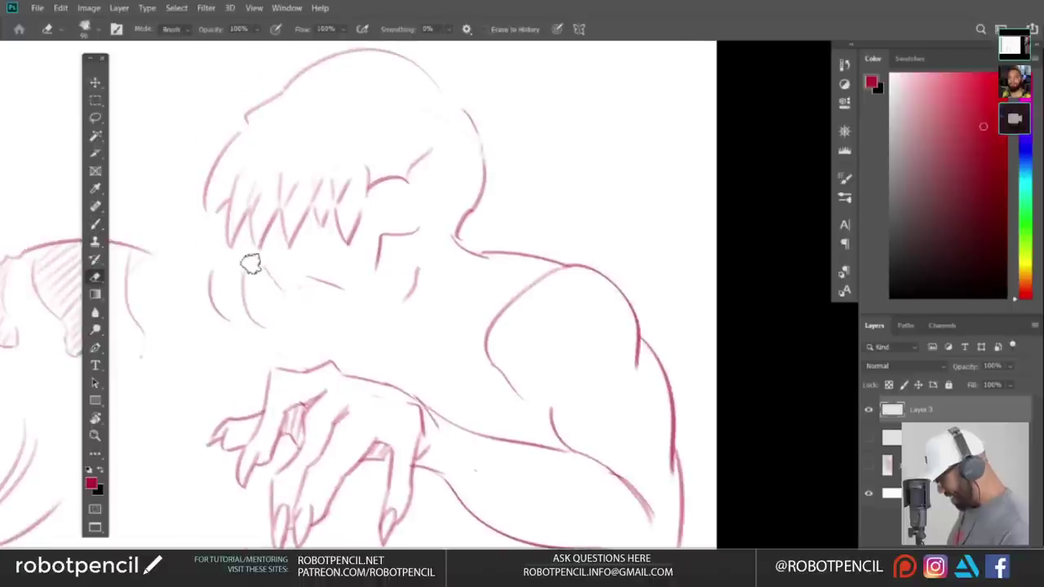
{"action": "mouse_move", "coordinate": [252, 264]}
{"action": "left_mouse_down"}
{"action": "mouse_move", "coordinate": [240, 288]}
{"action": "mouse_move", "coordinate": [250, 343]}
{"action": "left_mouse_up"}
{"action": "key", "text": "b"}
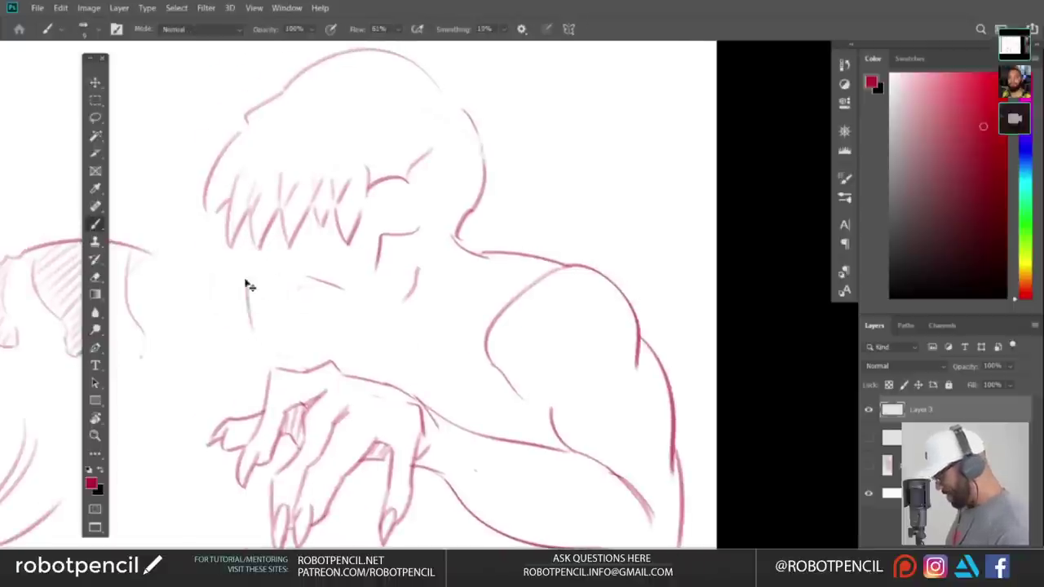
{"action": "left_click_drag", "start_coordinate": [256, 276], "coordinate": [249, 331]}
{"action": "left_click_drag", "start_coordinate": [261, 281], "coordinate": [296, 316]}
{"action": "left_click_drag", "start_coordinate": [544, 328], "coordinate": [524, 351]}
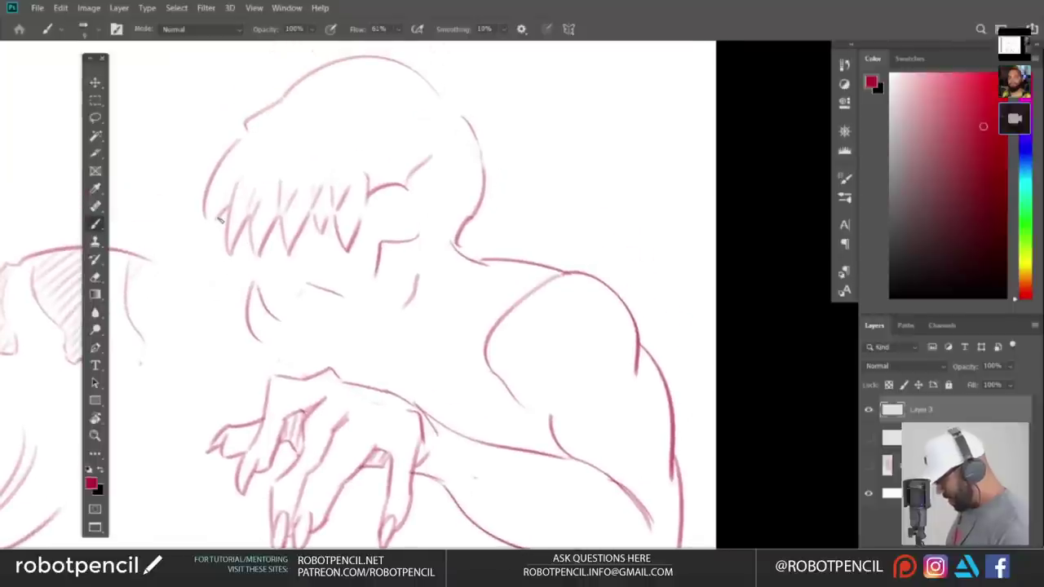
{"action": "left_click_drag", "start_coordinate": [233, 282], "coordinate": [226, 329]}
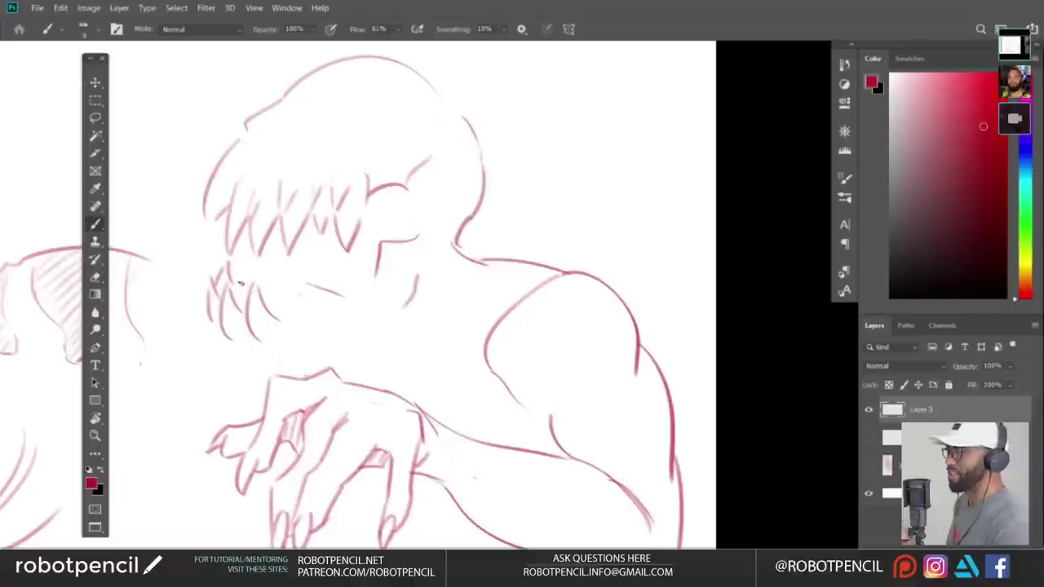
- Add a curved inner line behind the lower front teeth and shade the mouth interior between the upper teeth
{"action": "left_click_drag", "start_coordinate": [243, 252], "coordinate": [262, 272]}
{"action": "left_click_drag", "start_coordinate": [412, 293], "coordinate": [394, 304]}
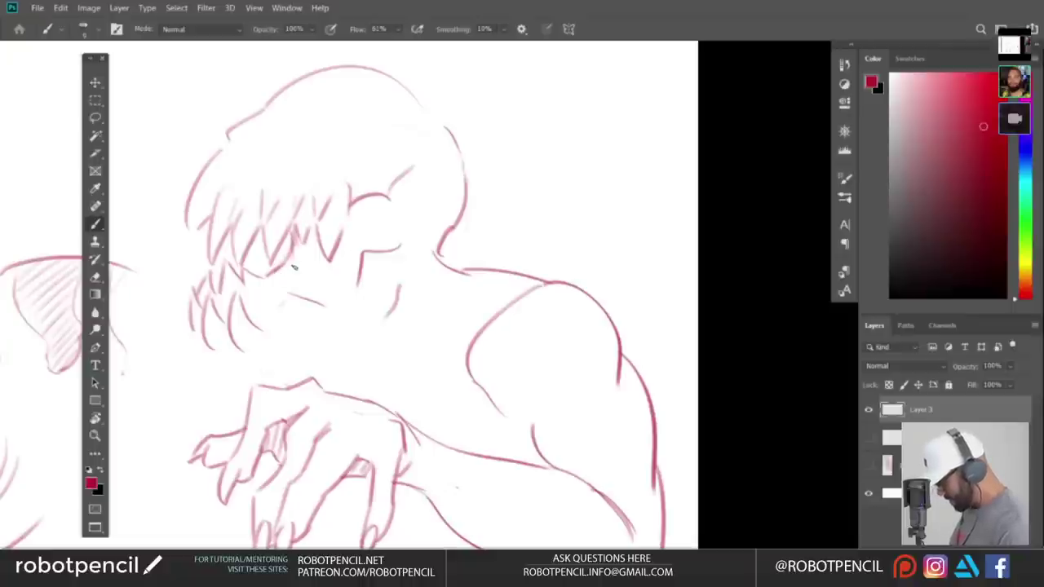
{"action": "mouse_move", "coordinate": [292, 265]}
{"action": "left_mouse_down"}
{"action": "mouse_move", "coordinate": [298, 249]}
{"action": "mouse_move", "coordinate": [302, 269]}
{"action": "left_mouse_up"}
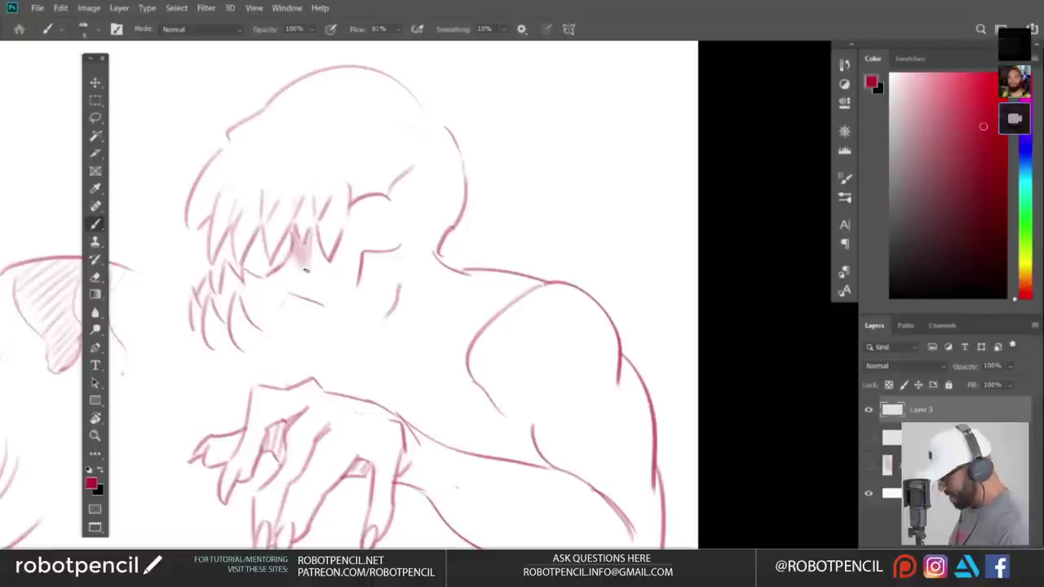
{"action": "left_click_drag", "start_coordinate": [316, 220], "coordinate": [315, 266]}
- Flip the canvas, erase the loose lower mouth line and add further lower teeth behind the front ones
{"action": "key", "text": "ctrl+shift+h"}
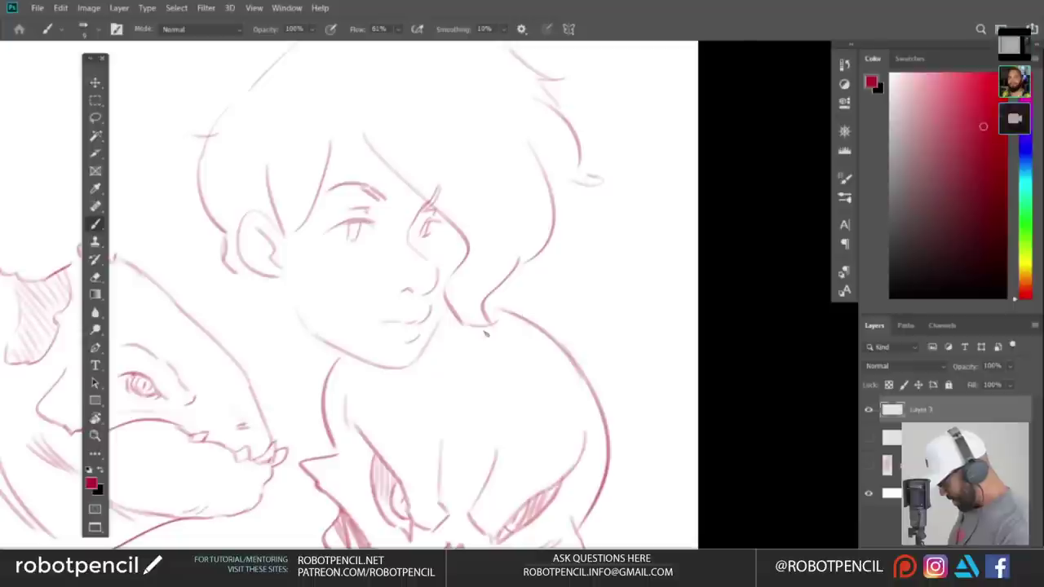
{"action": "left_click_drag", "start_coordinate": [212, 383], "coordinate": [494, 354]}
{"action": "mouse_move", "coordinate": [146, 378]}
{"action": "left_mouse_down"}
{"action": "mouse_move", "coordinate": [454, 348]}
{"action": "mouse_move", "coordinate": [478, 381]}
{"action": "mouse_move", "coordinate": [465, 400]}
{"action": "left_mouse_up"}
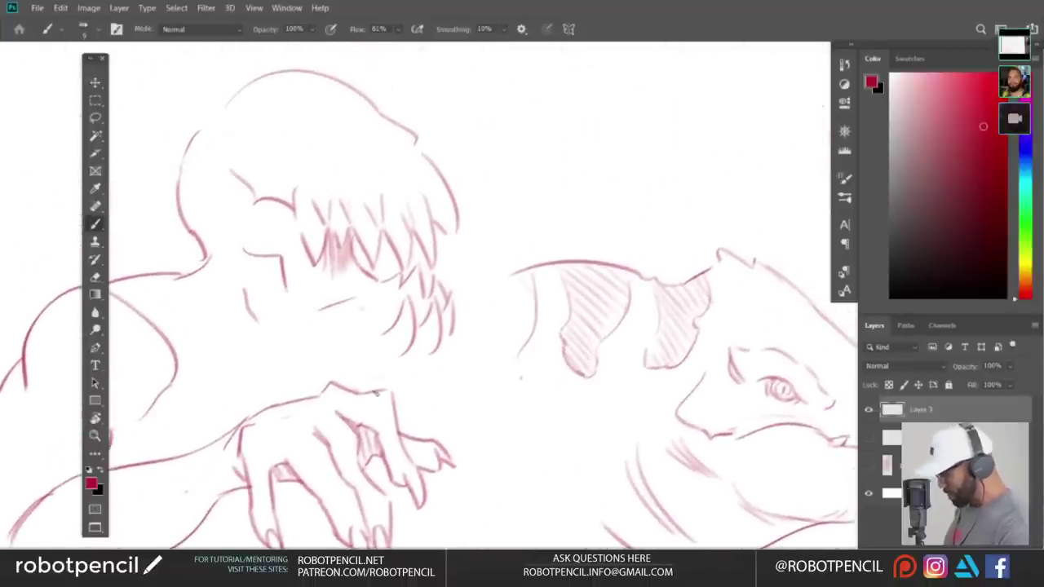
{"action": "key", "text": "e"}
{"action": "mouse_move", "coordinate": [349, 307]}
{"action": "left_mouse_down"}
{"action": "mouse_move", "coordinate": [384, 319]}
{"action": "mouse_move", "coordinate": [347, 328]}
{"action": "mouse_move", "coordinate": [366, 346]}
{"action": "mouse_move", "coordinate": [351, 331]}
{"action": "left_mouse_up"}
{"action": "key", "text": "b"}
{"action": "key", "text": "ctrl+z"}
{"action": "key", "text": "ctrl+z"}
{"action": "key", "text": "ctrl+z"}
{"action": "left_click_drag", "start_coordinate": [389, 302], "coordinate": [377, 337]}
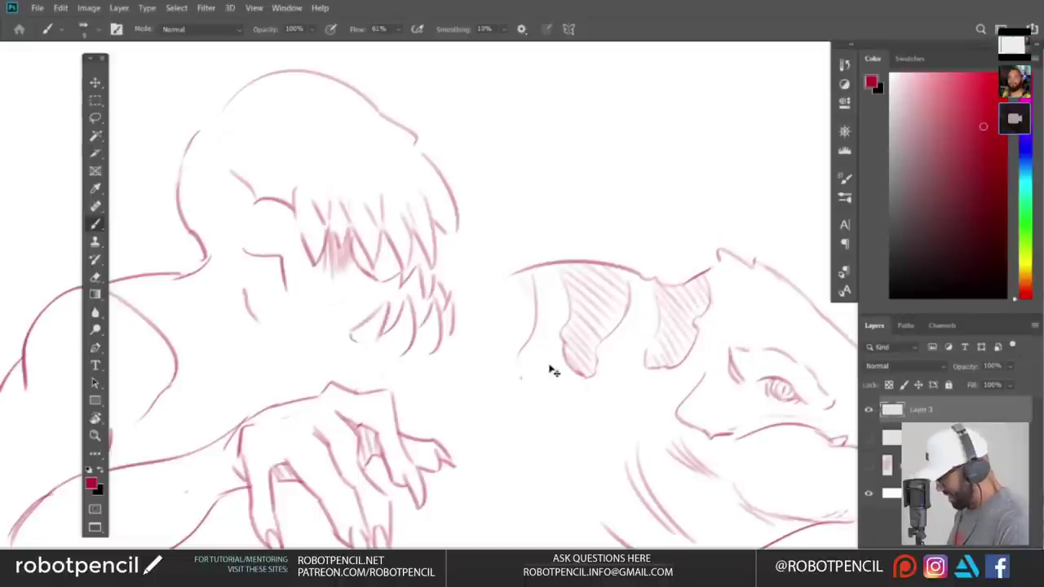
- Flip the canvas back and continue the lower teeth and gum line toward the corner of the mouth
{"action": "key", "text": "F2"}
{"action": "left_click_drag", "start_coordinate": [575, 377], "coordinate": [122, 365]}
{"action": "mouse_move", "coordinate": [582, 374]}
{"action": "left_mouse_down"}
{"action": "mouse_move", "coordinate": [360, 384]}
{"action": "mouse_move", "coordinate": [368, 380]}
{"action": "left_mouse_up"}
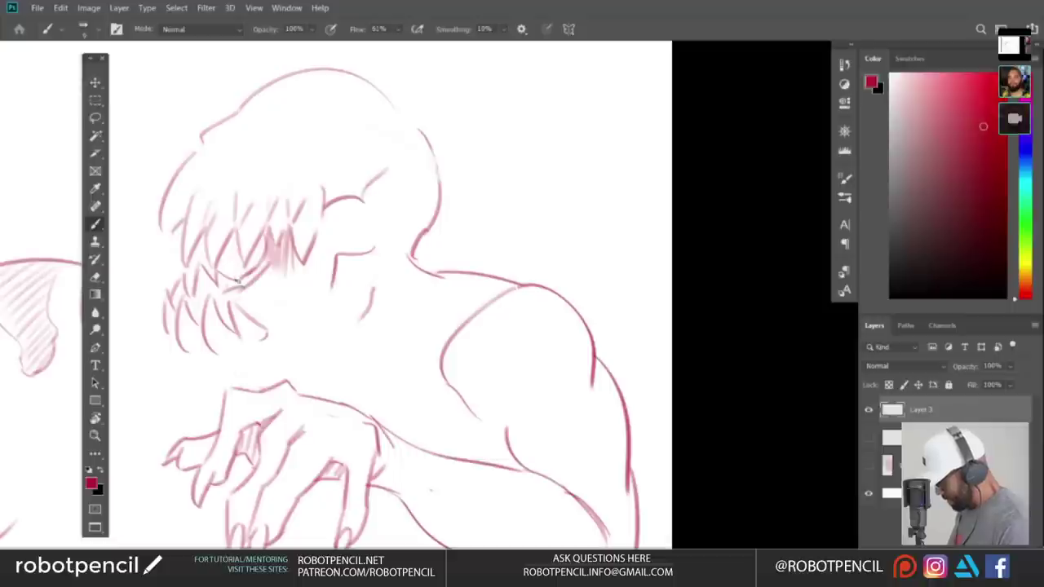
{"action": "key", "text": "ctrl+z"}
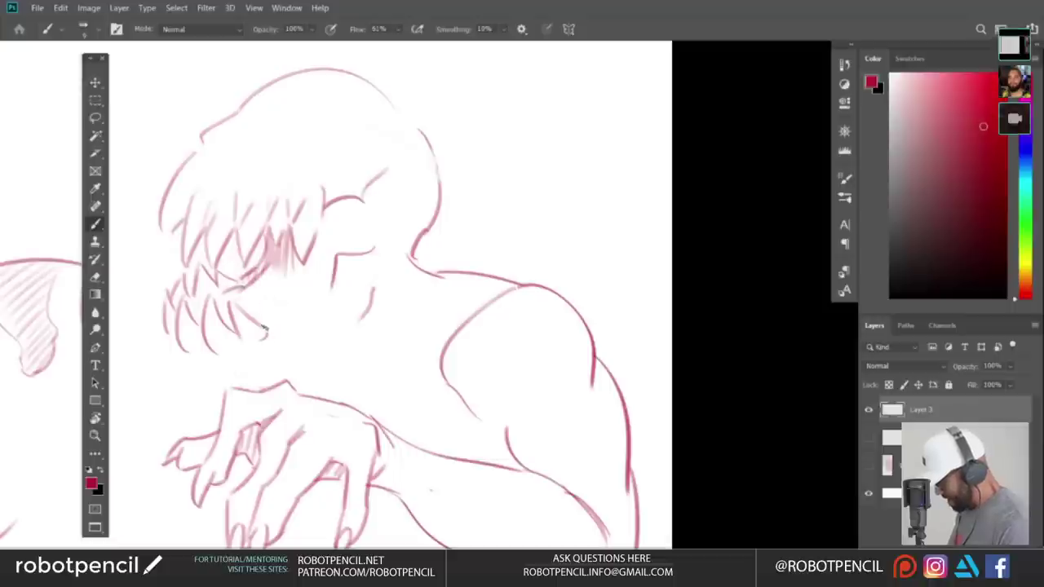
{"action": "left_click_drag", "start_coordinate": [265, 329], "coordinate": [317, 308]}
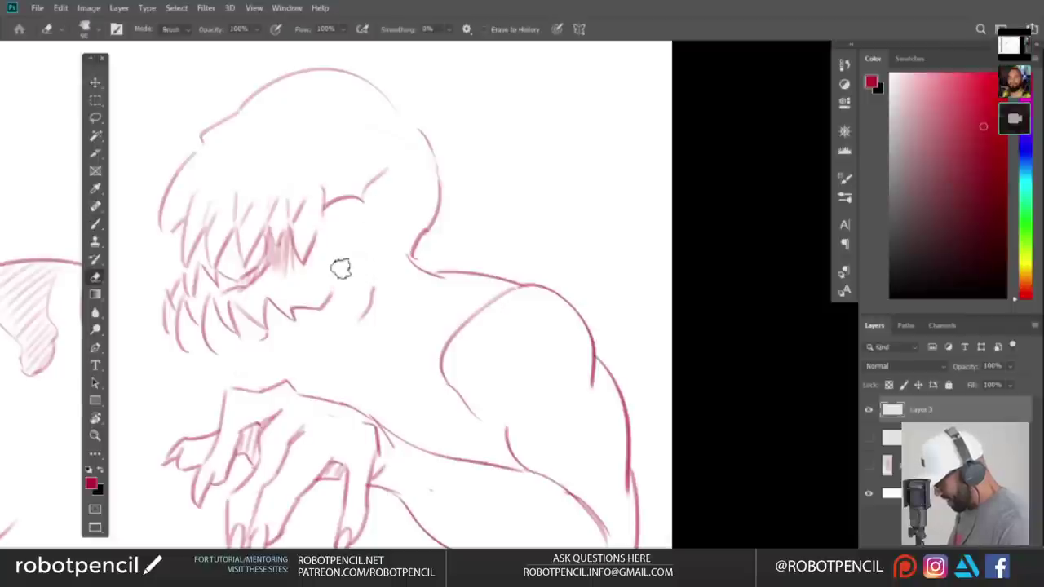
- Replace the angular jaw line with a stretched cheek edge joining both jaws, and shade the fold above it
{"action": "left_click_drag", "start_coordinate": [331, 284], "coordinate": [364, 213]}
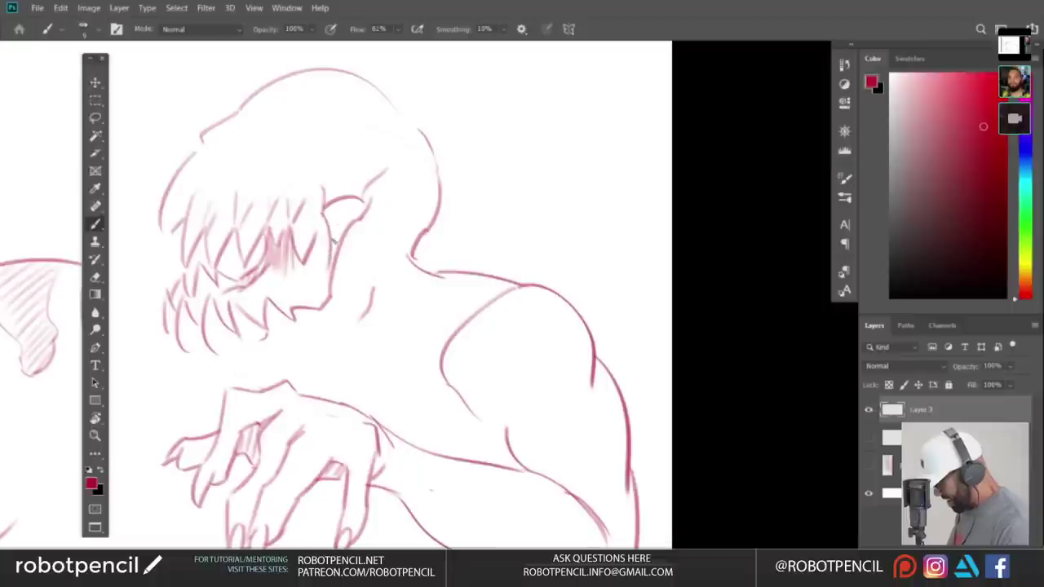
{"action": "key", "text": "ctrl+z"}
{"action": "mouse_move", "coordinate": [325, 207]}
{"action": "left_mouse_down"}
{"action": "mouse_move", "coordinate": [337, 250]}
{"action": "mouse_move", "coordinate": [347, 198]}
{"action": "mouse_move", "coordinate": [385, 172]}
{"action": "left_mouse_up"}
{"action": "left_click_drag", "start_coordinate": [393, 289], "coordinate": [397, 282]}
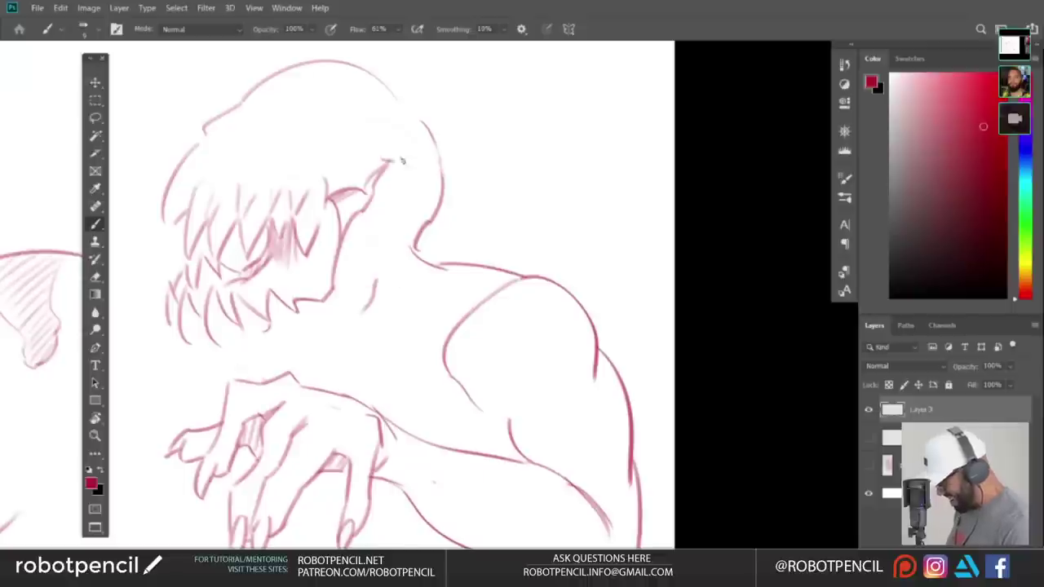
- Flip the canvas, draw a raised neck line from the back of the head to the shoulder and erase the old neck curve
{"action": "left_click_drag", "start_coordinate": [437, 320], "coordinate": [450, 342]}
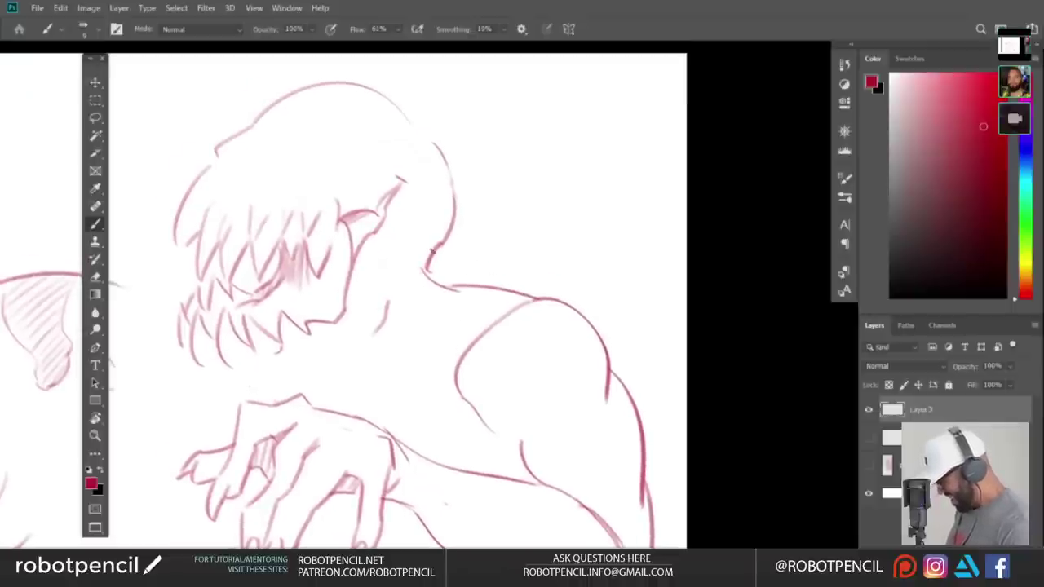
{"action": "key", "text": "ctrl+shift+h"}
{"action": "left_click_drag", "start_coordinate": [324, 322], "coordinate": [783, 314]}
{"action": "left_click_drag", "start_coordinate": [314, 310], "coordinate": [623, 310]}
{"action": "left_click_drag", "start_coordinate": [312, 235], "coordinate": [229, 305]}
{"action": "left_click_drag", "start_coordinate": [465, 373], "coordinate": [473, 355]}
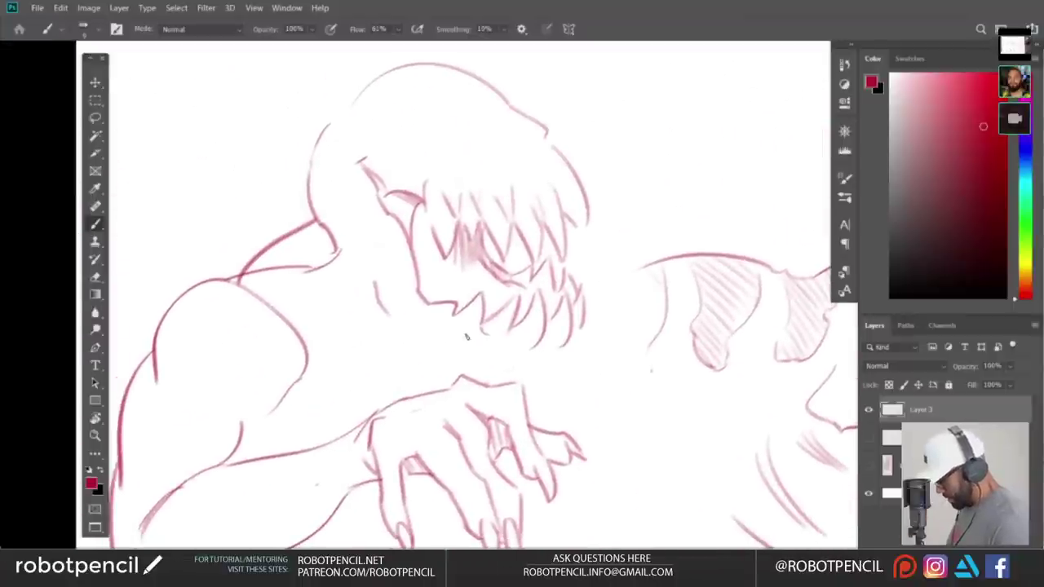
{"action": "key", "text": "ctrl+z"}
{"action": "left_click_drag", "start_coordinate": [328, 231], "coordinate": [276, 267]}
{"action": "key", "text": "e"}
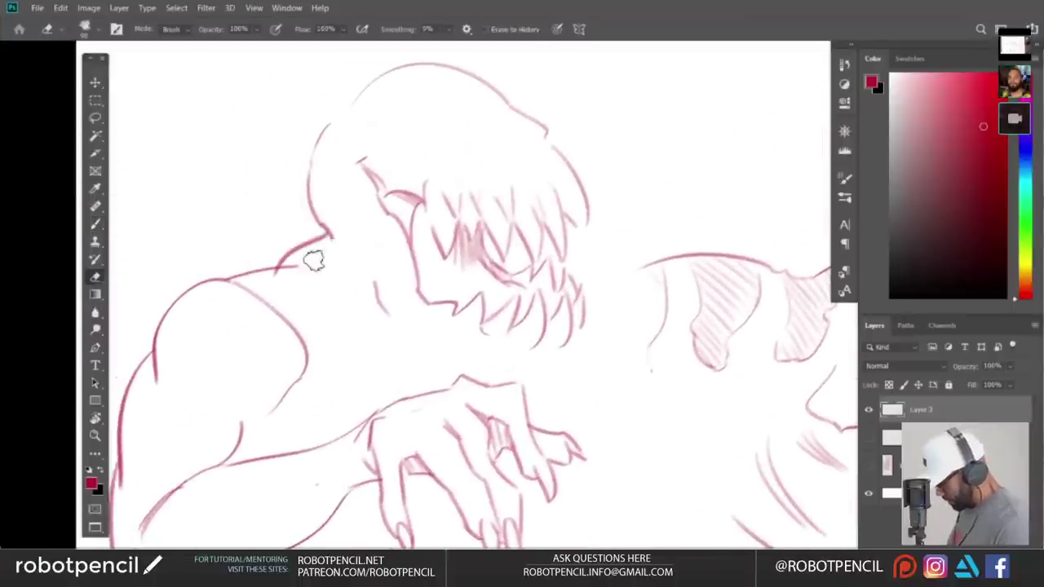
- Flip the canvas back and draw the underside of the lower jaw from the chin back toward the throat
{"action": "key", "text": "ctrl+shift+h"}
{"action": "left_click_drag", "start_coordinate": [661, 383], "coordinate": [244, 351]}
{"action": "left_click_drag", "start_coordinate": [636, 390], "coordinate": [294, 405]}
{"action": "scroll", "coordinate": [293, 405], "scroll_direction": "up", "scroll_amount": 1}
{"action": "key", "text": "b"}
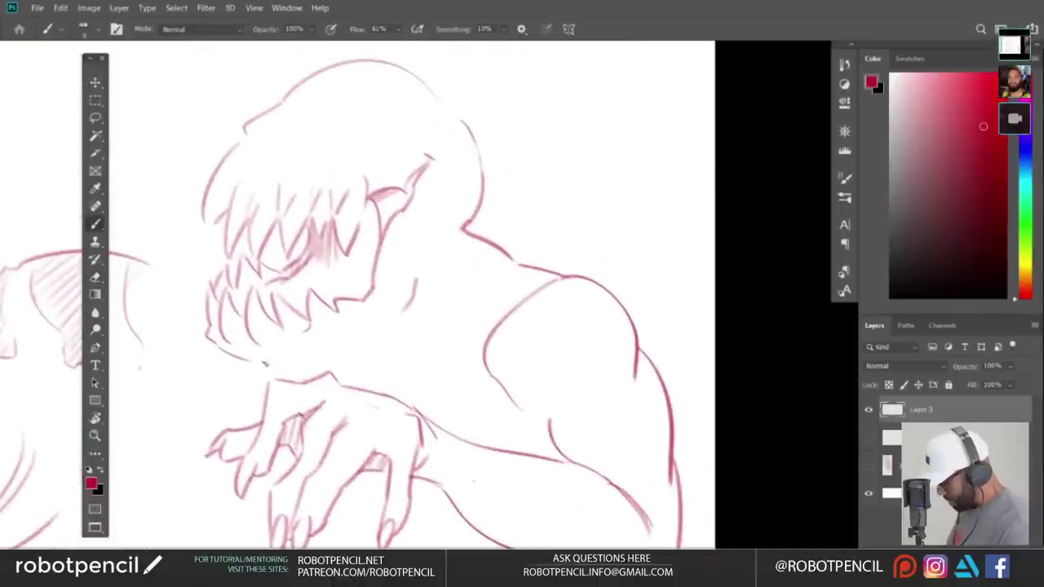
{"action": "mouse_move", "coordinate": [212, 345]}
{"action": "left_mouse_down"}
{"action": "mouse_move", "coordinate": [307, 356]}
{"action": "mouse_move", "coordinate": [382, 326]}
{"action": "left_mouse_up"}
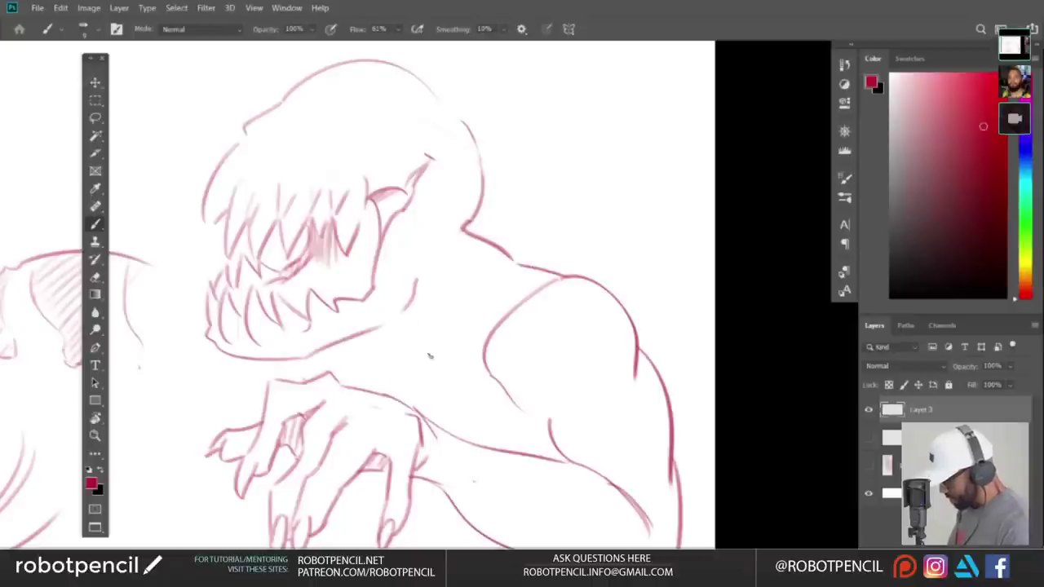
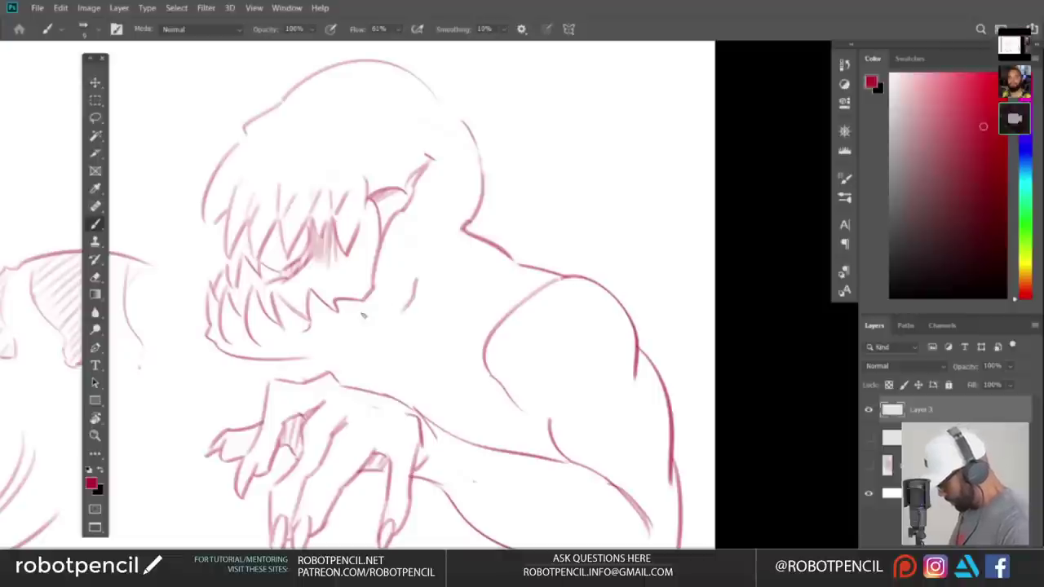
{"action": "left_click_drag", "start_coordinate": [374, 363], "coordinate": [410, 372]}
{"action": "key", "text": "e"}
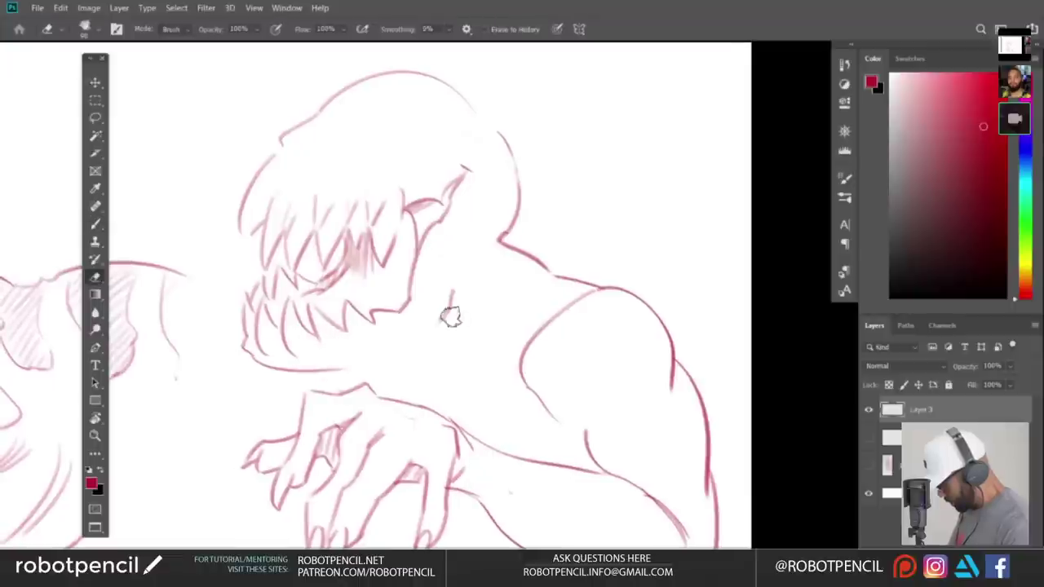
{"action": "key", "text": "ctrl+shift+h"}
{"action": "left_click_drag", "start_coordinate": [476, 367], "coordinate": [722, 335]}
{"action": "mouse_move", "coordinate": [292, 402]}
{"action": "left_mouse_down"}
{"action": "mouse_move", "coordinate": [567, 368]}
{"action": "mouse_move", "coordinate": [573, 350]}
{"action": "left_mouse_up"}
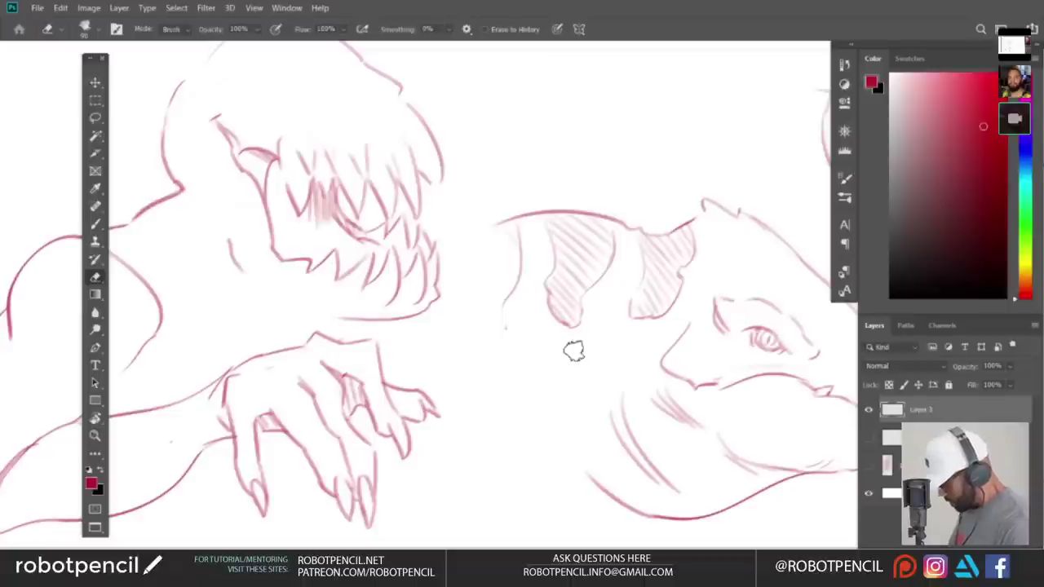
{"action": "mouse_move", "coordinate": [559, 373]}
{"action": "left_mouse_down"}
{"action": "mouse_move", "coordinate": [606, 366]}
{"action": "mouse_move", "coordinate": [471, 341]}
{"action": "mouse_move", "coordinate": [496, 394]}
{"action": "mouse_move", "coordinate": [531, 392]}
{"action": "left_mouse_up"}
{"action": "key", "text": "b"}
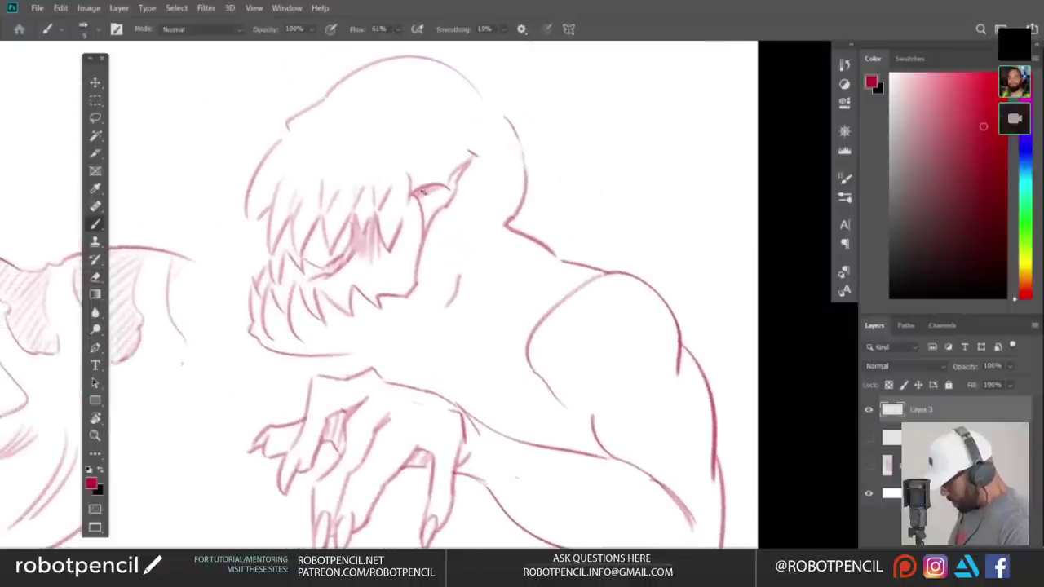
- Hatch the stretched cheek fold at the corner of the mouth, up to its pointed tip
{"action": "left_click_drag", "start_coordinate": [423, 192], "coordinate": [421, 201]}
{"action": "left_click_drag", "start_coordinate": [428, 190], "coordinate": [427, 214]}
{"action": "mouse_move", "coordinate": [437, 198]}
{"action": "left_mouse_down"}
{"action": "mouse_move", "coordinate": [427, 223]}
{"action": "mouse_move", "coordinate": [433, 213]}
{"action": "left_mouse_up"}
{"action": "left_click_drag", "start_coordinate": [450, 179], "coordinate": [444, 202]}
{"action": "left_click_drag", "start_coordinate": [464, 163], "coordinate": [453, 195]}
- Redraw the top of the head as a lower slope rising from the snout, and erase the old dome outline
{"action": "mouse_move", "coordinate": [498, 368]}
{"action": "left_mouse_down"}
{"action": "mouse_move", "coordinate": [520, 366]}
{"action": "mouse_move", "coordinate": [482, 362]}
{"action": "mouse_move", "coordinate": [478, 322]}
{"action": "mouse_move", "coordinate": [428, 385]}
{"action": "left_mouse_up"}
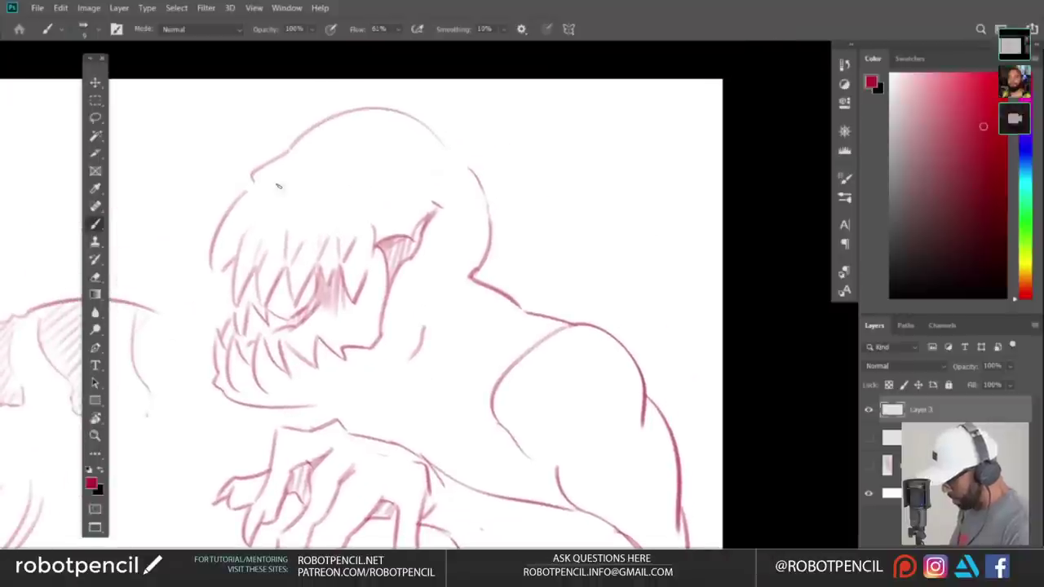
{"action": "left_click_drag", "start_coordinate": [266, 184], "coordinate": [433, 114]}
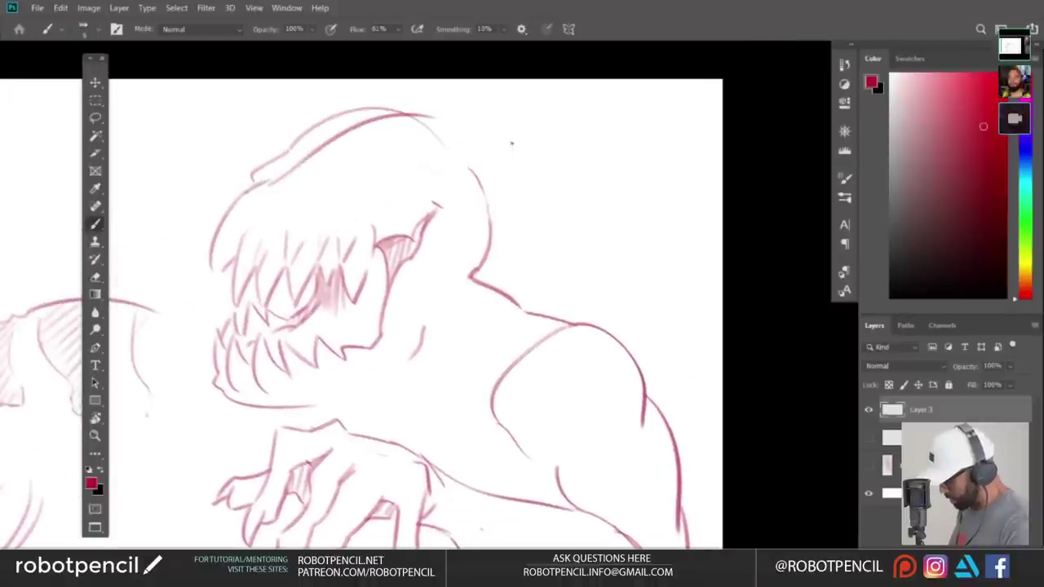
{"action": "key", "text": "e"}
{"action": "mouse_move", "coordinate": [252, 163]}
{"action": "left_mouse_down"}
{"action": "mouse_move", "coordinate": [325, 123]}
{"action": "mouse_move", "coordinate": [460, 103]}
{"action": "mouse_move", "coordinate": [488, 144]}
{"action": "mouse_move", "coordinate": [411, 126]}
{"action": "left_mouse_up"}
{"action": "left_click_drag", "start_coordinate": [579, 206], "coordinate": [547, 184]}
{"action": "key", "text": "b"}
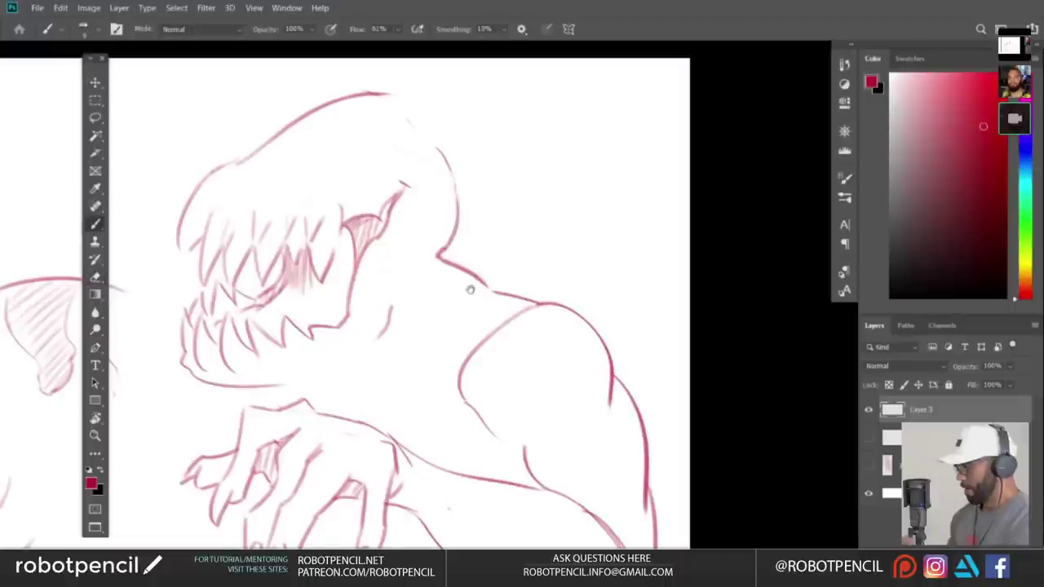
{"action": "left_click_drag", "start_coordinate": [469, 289], "coordinate": [469, 271]}
- Redraw the underside of the lower jaw as a wavy line dipping behind the chin and rising toward the cheek
{"action": "key", "text": "e"}
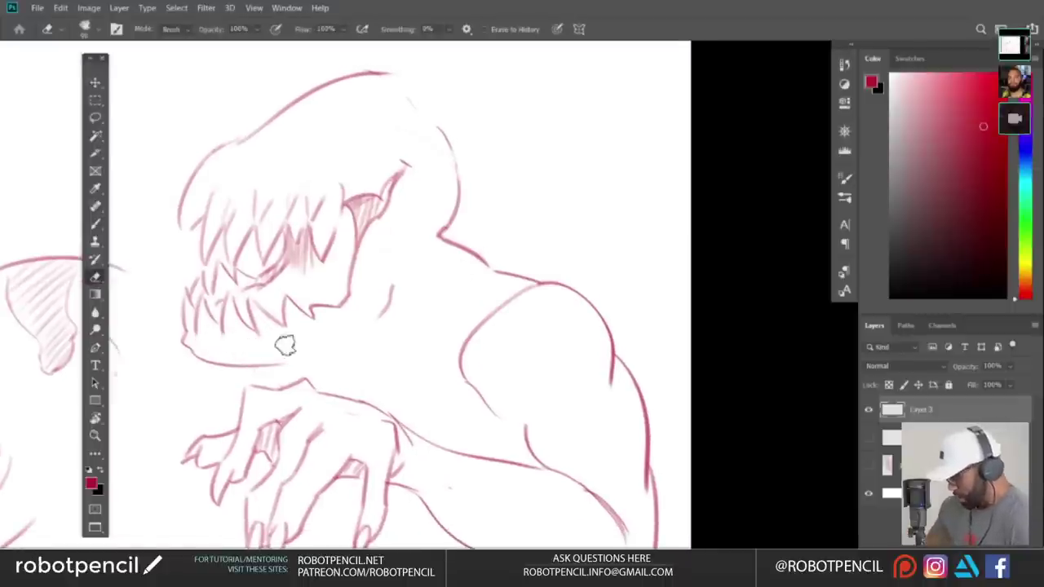
{"action": "key", "text": "b"}
{"action": "left_click_drag", "start_coordinate": [192, 351], "coordinate": [279, 365]}
{"action": "key", "text": "e"}
{"action": "mouse_move", "coordinate": [191, 361]}
{"action": "left_mouse_down"}
{"action": "mouse_move", "coordinate": [229, 367]}
{"action": "mouse_move", "coordinate": [243, 319]}
{"action": "mouse_move", "coordinate": [338, 303]}
{"action": "left_mouse_up"}
{"action": "key", "text": "b"}
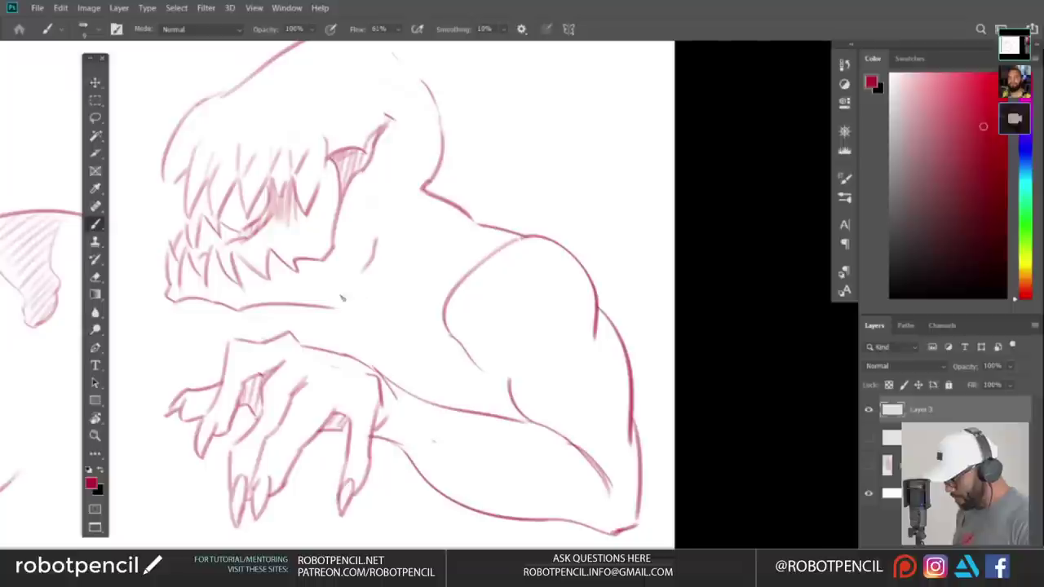
{"action": "key", "text": "ctrl+z"}
{"action": "left_click_drag", "start_coordinate": [241, 311], "coordinate": [351, 282]}
{"action": "key", "text": "ctrl+z"}
{"action": "left_click_drag", "start_coordinate": [237, 310], "coordinate": [313, 295]}
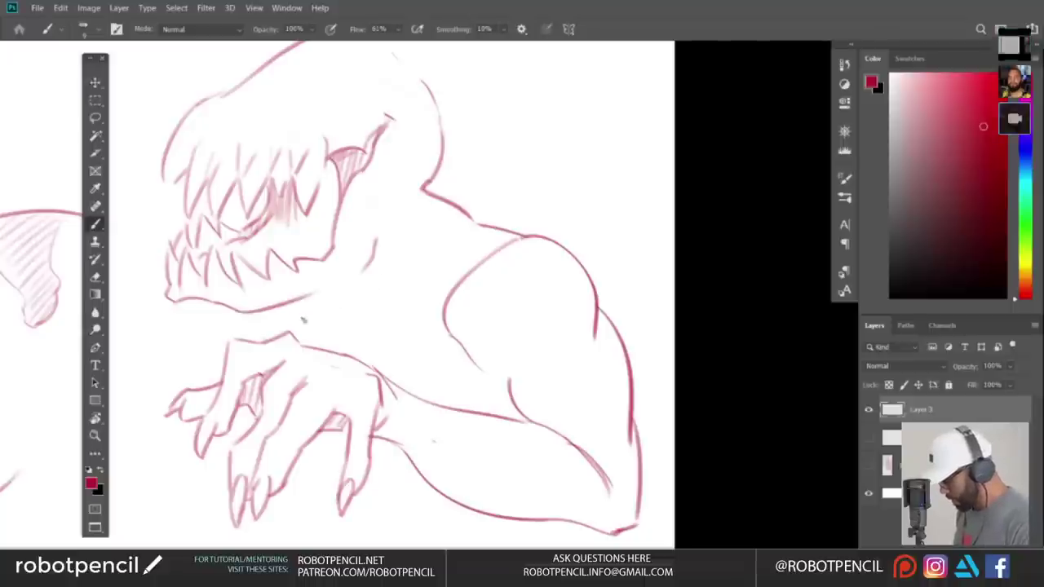
- Draw a throat line branching off beneath the lower jaw and shade the small fold where it meets the jaw line
{"action": "mouse_move", "coordinate": [228, 308]}
{"action": "left_mouse_down"}
{"action": "mouse_move", "coordinate": [254, 339]}
{"action": "mouse_move", "coordinate": [353, 343]}
{"action": "left_mouse_up"}
{"action": "key", "text": "ctrl+z"}
{"action": "left_click_drag", "start_coordinate": [485, 336], "coordinate": [505, 352]}
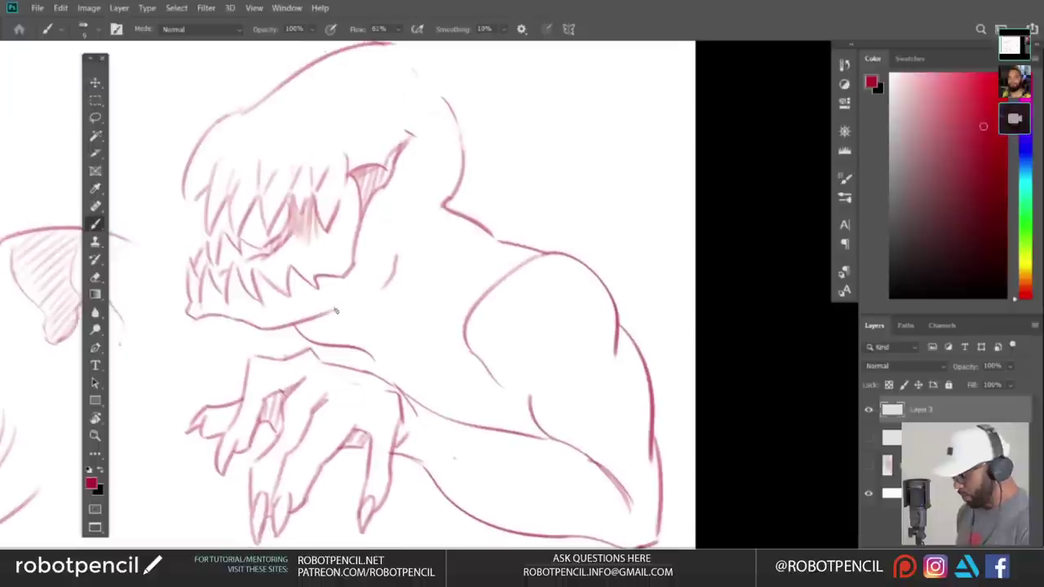
{"action": "left_click_drag", "start_coordinate": [323, 314], "coordinate": [361, 315]}
{"action": "mouse_move", "coordinate": [293, 326]}
{"action": "left_mouse_down"}
{"action": "mouse_move", "coordinate": [324, 348]}
{"action": "mouse_move", "coordinate": [285, 339]}
{"action": "mouse_move", "coordinate": [334, 328]}
{"action": "mouse_move", "coordinate": [356, 340]}
{"action": "left_mouse_up"}
{"action": "key", "text": "e"}
{"action": "key", "text": "b"}
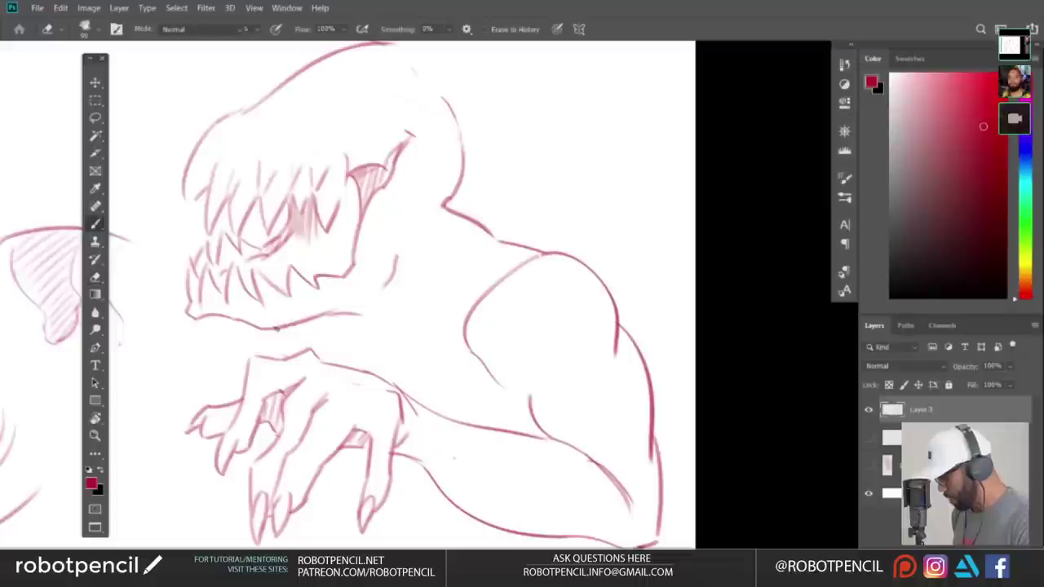
{"action": "mouse_move", "coordinate": [275, 330]}
{"action": "left_mouse_down"}
{"action": "mouse_move", "coordinate": [376, 375]}
{"action": "mouse_move", "coordinate": [305, 333]}
{"action": "mouse_move", "coordinate": [283, 336]}
{"action": "mouse_move", "coordinate": [342, 354]}
{"action": "mouse_move", "coordinate": [380, 351]}
{"action": "left_mouse_up"}
{"action": "key", "text": "ctrl+z"}
{"action": "left_click_drag", "start_coordinate": [299, 331], "coordinate": [332, 315]}
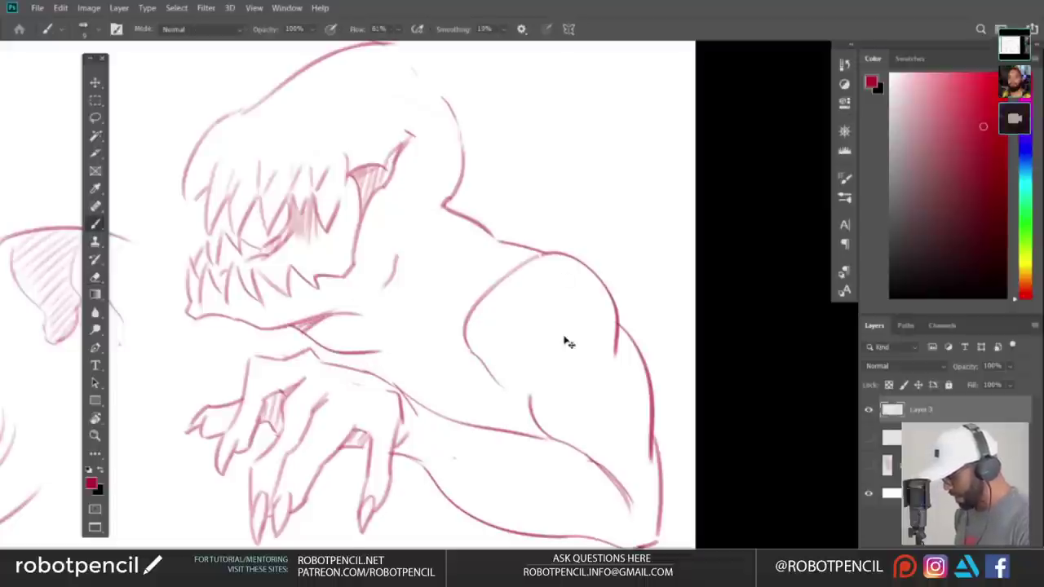
- Flip the canvas, close the outline around the back of the head, and add a neck stroke below it
{"action": "key", "text": "ctrl+f"}
{"action": "left_click_drag", "start_coordinate": [552, 340], "coordinate": [962, 311]}
{"action": "left_click_drag", "start_coordinate": [163, 320], "coordinate": [506, 403]}
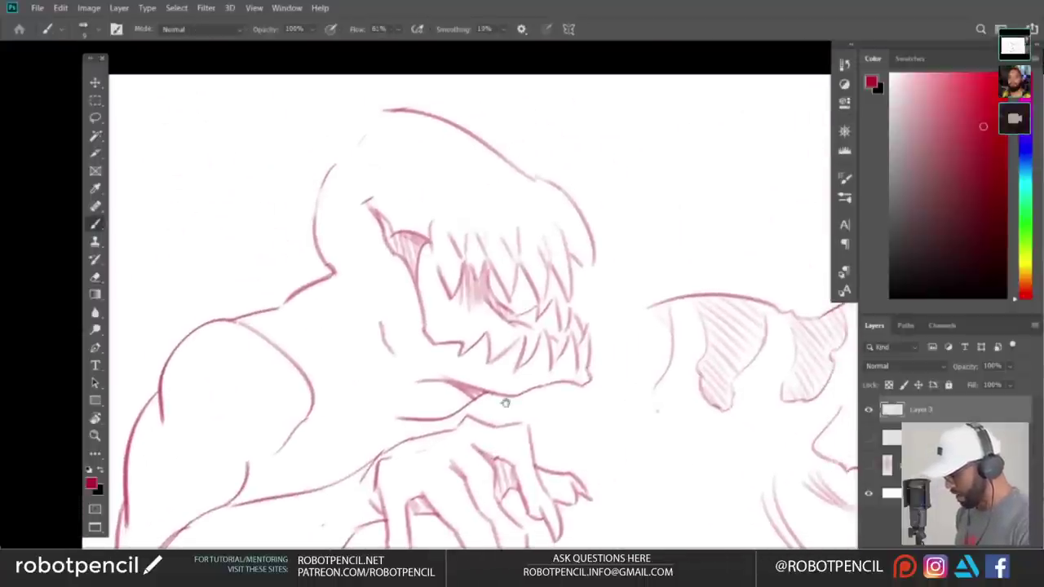
{"action": "key", "text": "ctrl+z"}
{"action": "mouse_move", "coordinate": [383, 111]}
{"action": "left_mouse_down"}
{"action": "mouse_move", "coordinate": [345, 133]}
{"action": "mouse_move", "coordinate": [372, 116]}
{"action": "mouse_move", "coordinate": [403, 244]}
{"action": "mouse_move", "coordinate": [361, 190]}
{"action": "mouse_move", "coordinate": [373, 124]}
{"action": "mouse_move", "coordinate": [324, 224]}
{"action": "mouse_move", "coordinate": [378, 117]}
{"action": "mouse_move", "coordinate": [348, 244]}
{"action": "mouse_move", "coordinate": [365, 139]}
{"action": "left_mouse_up"}
{"action": "key", "text": "ctrl+z"}
{"action": "key", "text": "e"}
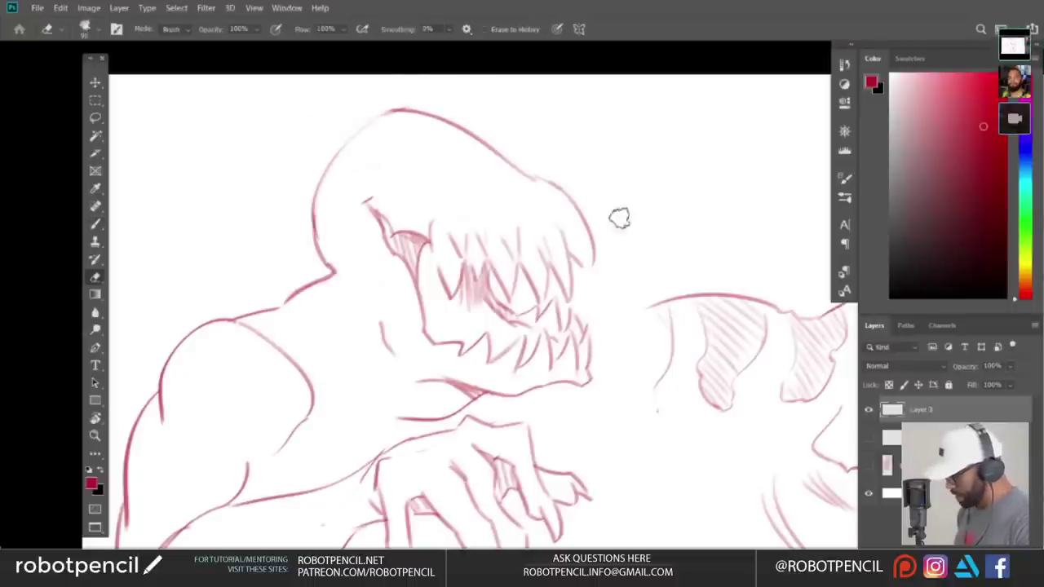
{"action": "left_click_drag", "start_coordinate": [660, 267], "coordinate": [627, 251]}
{"action": "key", "text": "b"}
{"action": "left_click_drag", "start_coordinate": [312, 260], "coordinate": [325, 306]}
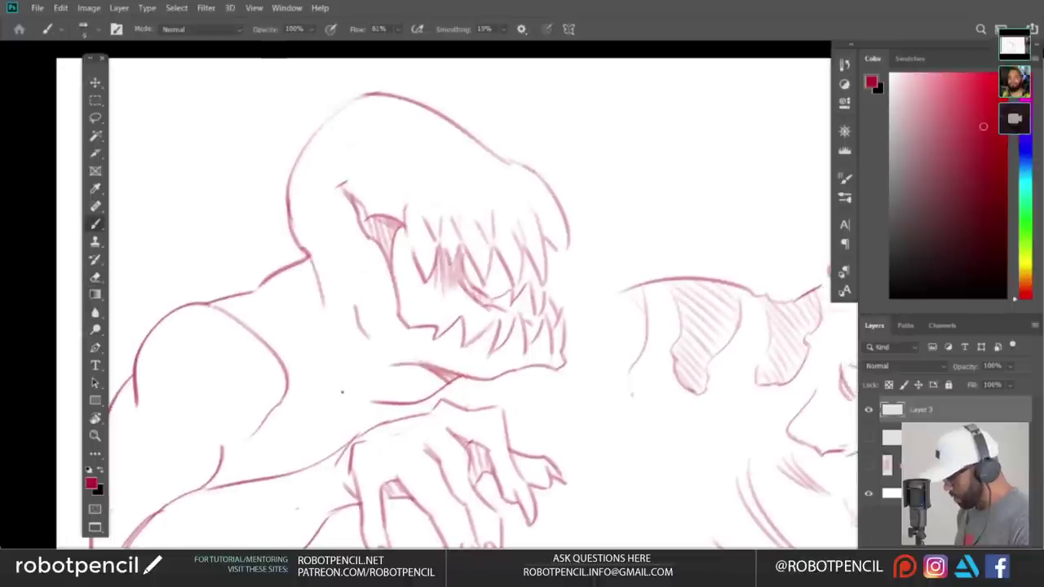
- Flip the canvas back, draw a sagging curve from neck to shoulder, and erase the old straight neck line
{"action": "key", "text": "ctrl+shift+h"}
{"action": "left_click_drag", "start_coordinate": [839, 383], "coordinate": [240, 351]}
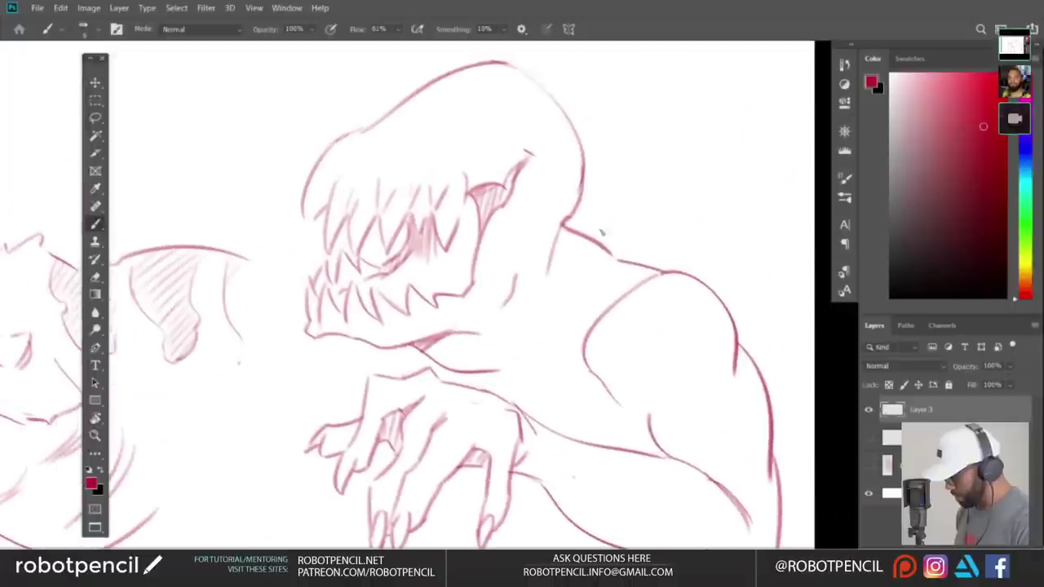
{"action": "left_click_drag", "start_coordinate": [561, 229], "coordinate": [598, 260]}
{"action": "left_click_drag", "start_coordinate": [665, 318], "coordinate": [563, 313]}
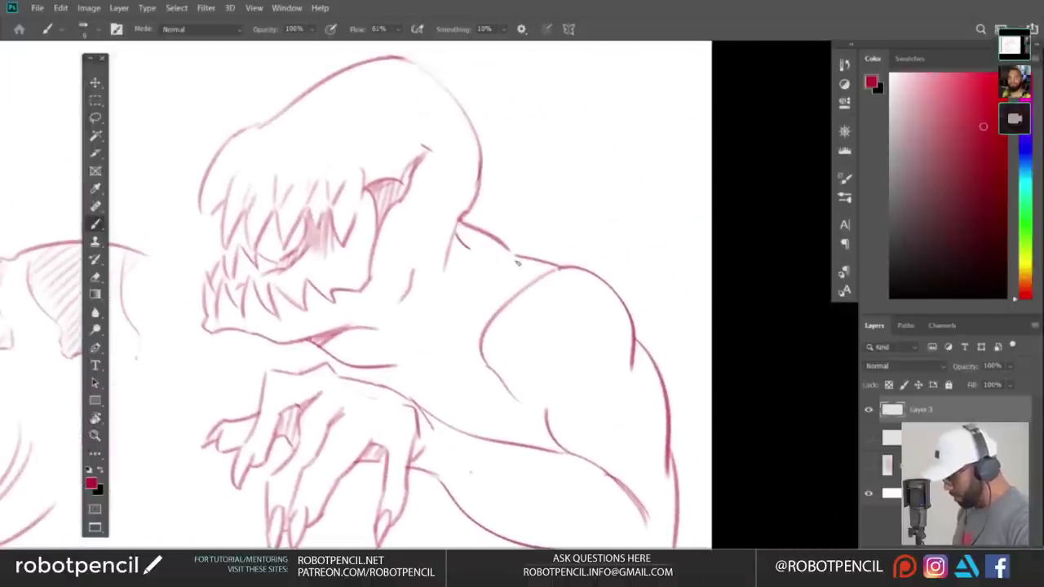
{"action": "key", "text": "e"}
{"action": "left_click_drag", "start_coordinate": [463, 218], "coordinate": [506, 241]}
{"action": "left_click_drag", "start_coordinate": [626, 285], "coordinate": [631, 247]}
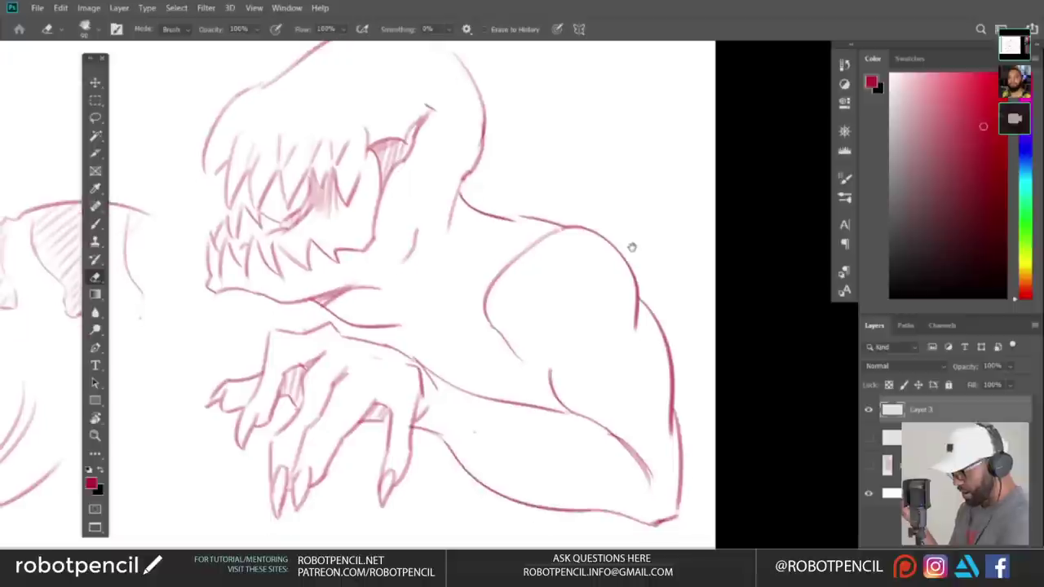
- Extend the top shoulder line inward over the chest and erase the upper part of the old inner shoulder contour
{"action": "key", "text": "b"}
{"action": "mouse_move", "coordinate": [479, 243]}
{"action": "left_mouse_down"}
{"action": "mouse_move", "coordinate": [546, 224]}
{"action": "mouse_move", "coordinate": [563, 232]}
{"action": "left_mouse_up"}
{"action": "key", "text": "ctrl+z"}
{"action": "key", "text": "e"}
{"action": "mouse_move", "coordinate": [504, 273]}
{"action": "left_mouse_down"}
{"action": "mouse_move", "coordinate": [579, 250]}
{"action": "mouse_move", "coordinate": [515, 269]}
{"action": "left_mouse_up"}
{"action": "left_click_drag", "start_coordinate": [689, 367], "coordinate": [661, 337]}
{"action": "key", "text": "b"}
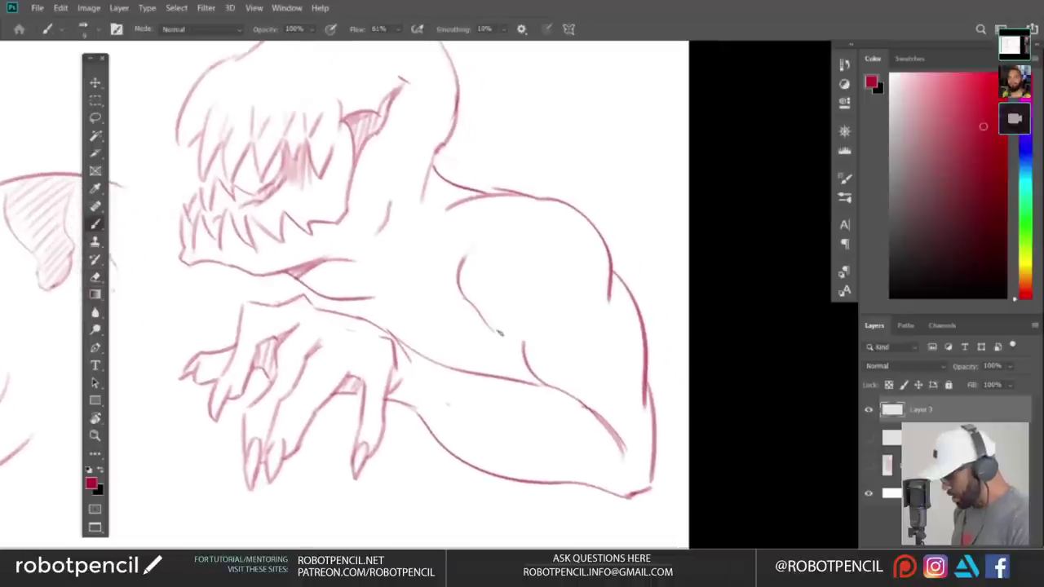
- Extend the inner upper-arm contour down to meet the crease of the bent elbow
{"action": "mouse_move", "coordinate": [523, 350]}
{"action": "left_mouse_down"}
{"action": "mouse_move", "coordinate": [523, 321]}
{"action": "mouse_move", "coordinate": [526, 364]}
{"action": "left_mouse_up"}
{"action": "key", "text": "ctrl+z"}
{"action": "key", "text": "ctrl+z"}
{"action": "mouse_move", "coordinate": [481, 312]}
{"action": "left_mouse_down"}
{"action": "mouse_move", "coordinate": [599, 411]}
{"action": "mouse_move", "coordinate": [600, 376]}
{"action": "left_mouse_up"}
- Draw a bent contour for the far side of the body between the chin and the clawed hand
{"action": "mouse_move", "coordinate": [353, 338]}
{"action": "left_mouse_down"}
{"action": "mouse_move", "coordinate": [328, 364]}
{"action": "mouse_move", "coordinate": [324, 408]}
{"action": "left_mouse_up"}
{"action": "key", "text": "ctrl+z"}
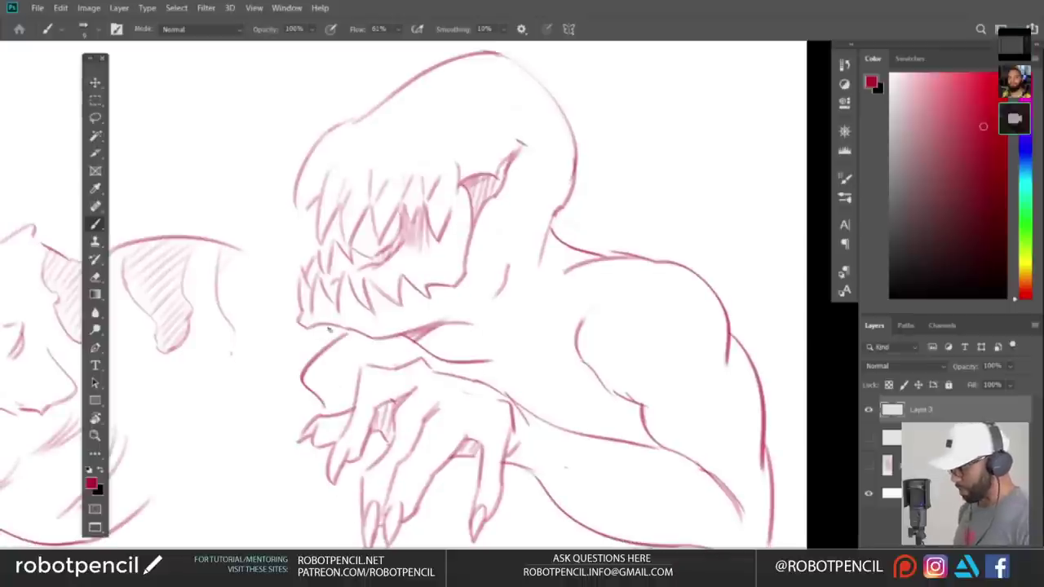
{"action": "key", "text": "ctrl+z"}
{"action": "left_click_drag", "start_coordinate": [337, 327], "coordinate": [323, 388]}
{"action": "left_click_drag", "start_coordinate": [564, 385], "coordinate": [512, 366]}
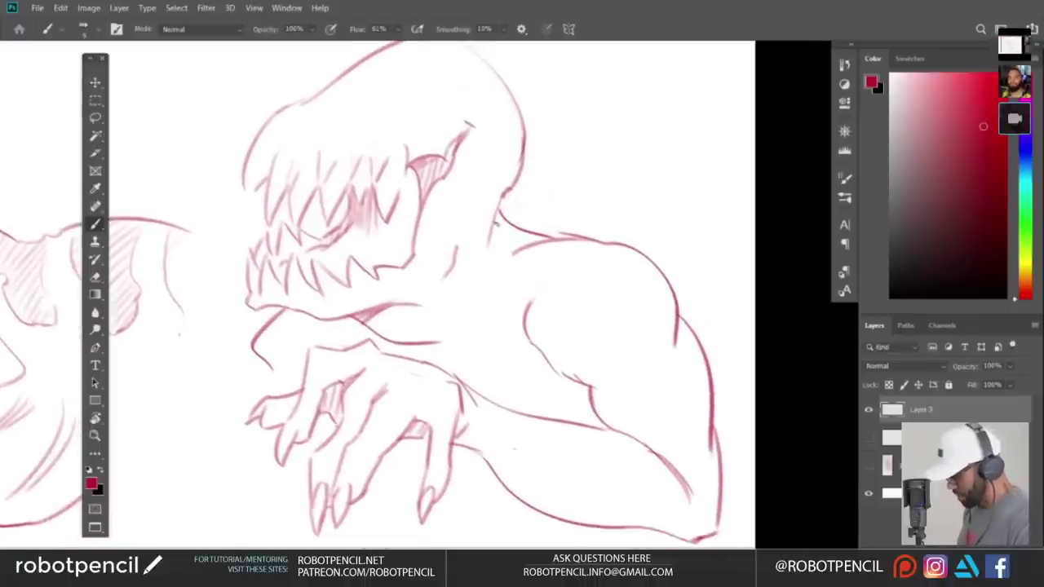
- Hatch the hollow at the base of the neck and the crease inside the bent arm
{"action": "left_click_drag", "start_coordinate": [499, 212], "coordinate": [490, 243]}
{"action": "mouse_move", "coordinate": [598, 355]}
{"action": "left_mouse_down"}
{"action": "mouse_move", "coordinate": [598, 275]}
{"action": "mouse_move", "coordinate": [530, 361]}
{"action": "mouse_move", "coordinate": [541, 355]}
{"action": "left_mouse_up"}
{"action": "key", "text": "ctrl+z"}
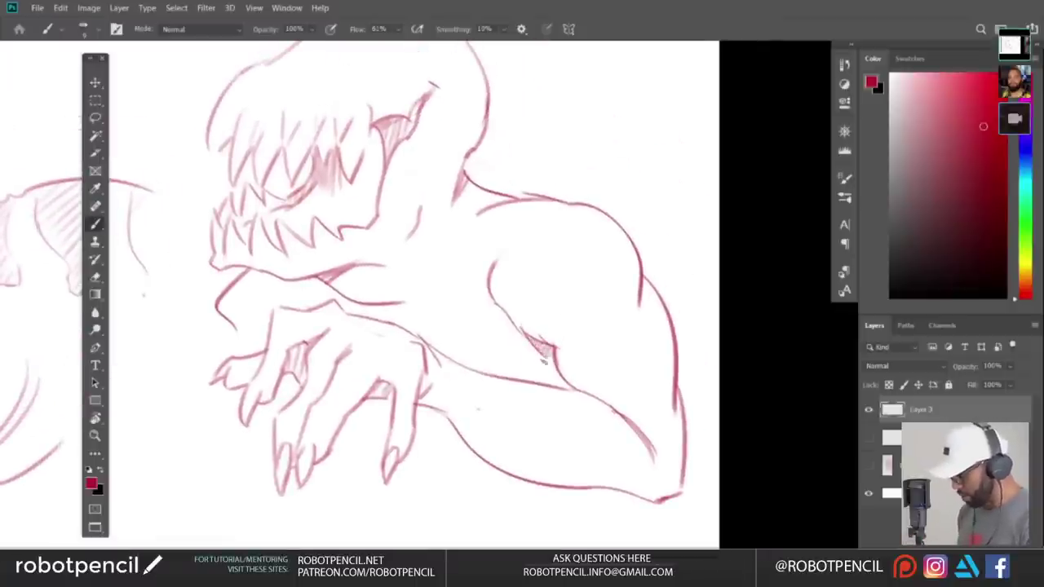
{"action": "left_click_drag", "start_coordinate": [614, 420], "coordinate": [640, 414]}
{"action": "mouse_move", "coordinate": [581, 360]}
{"action": "left_mouse_down"}
{"action": "mouse_move", "coordinate": [550, 381]}
{"action": "mouse_move", "coordinate": [560, 377]}
{"action": "left_mouse_up"}
{"action": "key", "text": "ctrl+z"}
{"action": "mouse_move", "coordinate": [626, 294]}
{"action": "left_mouse_down"}
{"action": "mouse_move", "coordinate": [661, 380]}
{"action": "mouse_move", "coordinate": [639, 359]}
{"action": "left_mouse_up"}
{"action": "left_click_drag", "start_coordinate": [643, 216], "coordinate": [563, 221]}
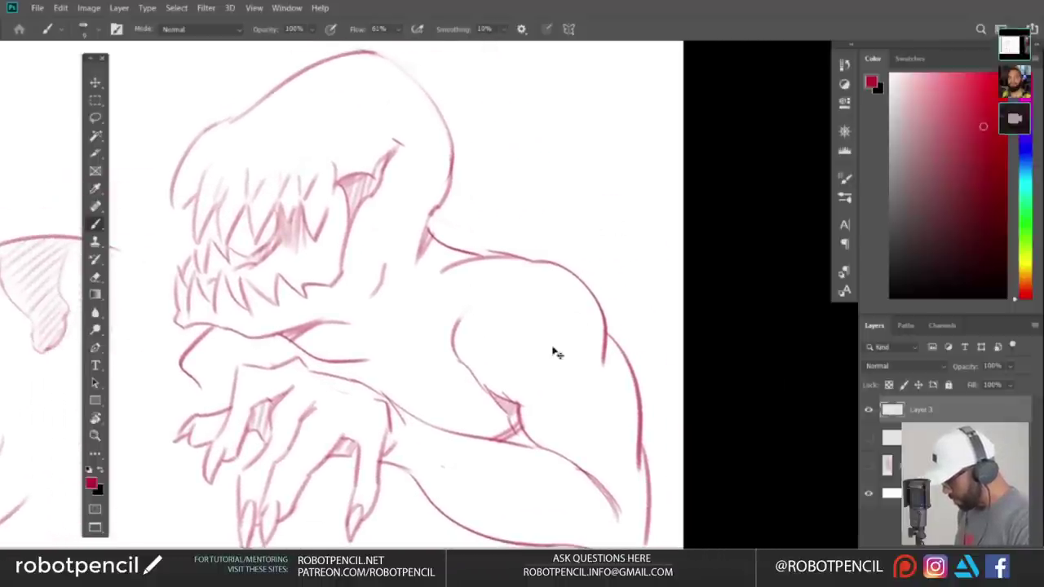
- Flip the canvas, curve a throat line from the shoulder to below the jaw, and strengthen the shading in the elbow crease
{"action": "key", "text": "ctrl+shift+h"}
{"action": "left_click_drag", "start_coordinate": [215, 381], "coordinate": [916, 327]}
{"action": "left_click_drag", "start_coordinate": [392, 326], "coordinate": [454, 382]}
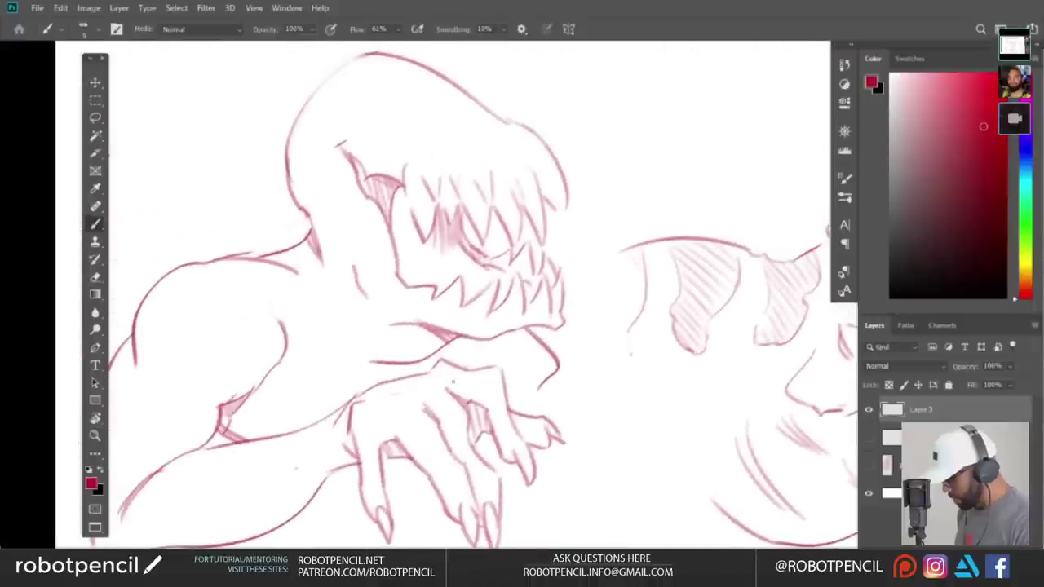
{"action": "left_click_drag", "start_coordinate": [296, 287], "coordinate": [368, 379]}
{"action": "key", "text": "ctrl+z"}
{"action": "key", "text": "ctrl+z"}
{"action": "left_click_drag", "start_coordinate": [300, 368], "coordinate": [253, 396]}
{"action": "key", "text": "ctrl+z"}
{"action": "mouse_move", "coordinate": [281, 344]}
{"action": "left_mouse_down"}
{"action": "mouse_move", "coordinate": [236, 409]}
{"action": "mouse_move", "coordinate": [245, 434]}
{"action": "mouse_move", "coordinate": [205, 446]}
{"action": "left_mouse_up"}
{"action": "key", "text": "ctrl+z"}
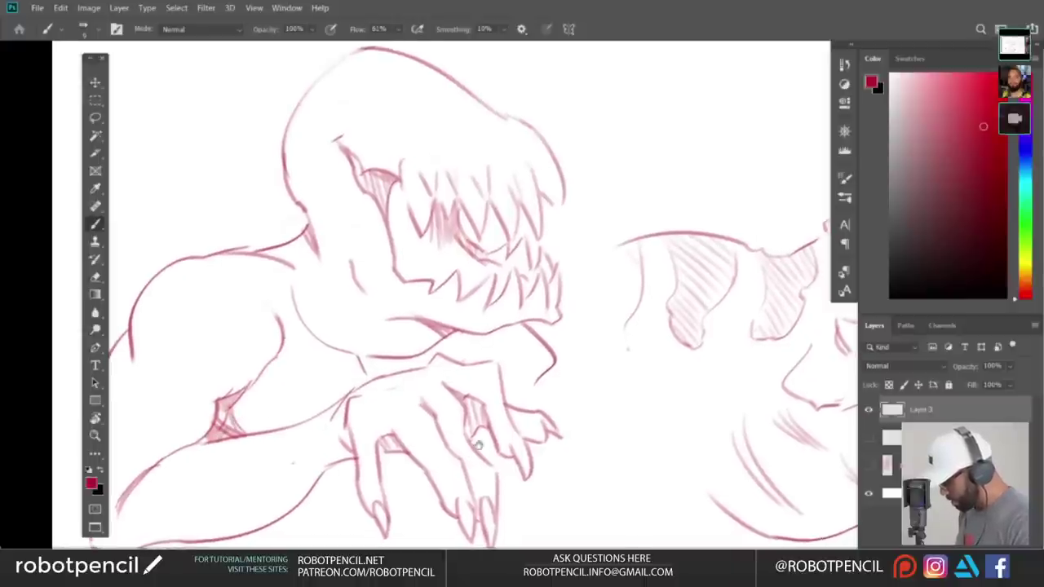
- Draw a short crease line running from the elbow hollow into the upper arm
{"action": "mouse_move", "coordinate": [478, 446]}
{"action": "left_mouse_down"}
{"action": "mouse_move", "coordinate": [539, 347]}
{"action": "mouse_move", "coordinate": [553, 398]}
{"action": "left_mouse_up"}
{"action": "left_click_drag", "start_coordinate": [220, 427], "coordinate": [282, 396]}
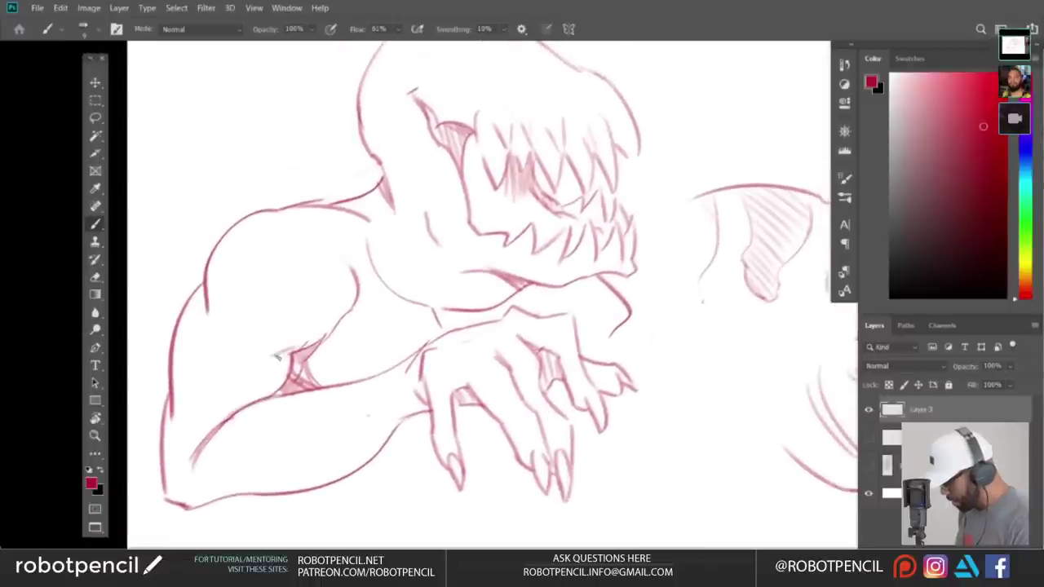
{"action": "key", "text": "ctrl+z"}
{"action": "left_click_drag", "start_coordinate": [256, 361], "coordinate": [306, 347]}
{"action": "key", "text": "ctrl+z"}
- Add a light contour stroke just inside the outer edge of the arm above the elbow
{"action": "left_click_drag", "start_coordinate": [215, 283], "coordinate": [176, 420]}
{"action": "key", "text": "ctrl+z"}
{"action": "key", "text": "ctrl+z"}
{"action": "left_click_drag", "start_coordinate": [189, 359], "coordinate": [165, 442]}
{"action": "key", "text": "ctrl+z"}
{"action": "key", "text": "ctrl+z"}
{"action": "left_click_drag", "start_coordinate": [180, 391], "coordinate": [175, 452]}
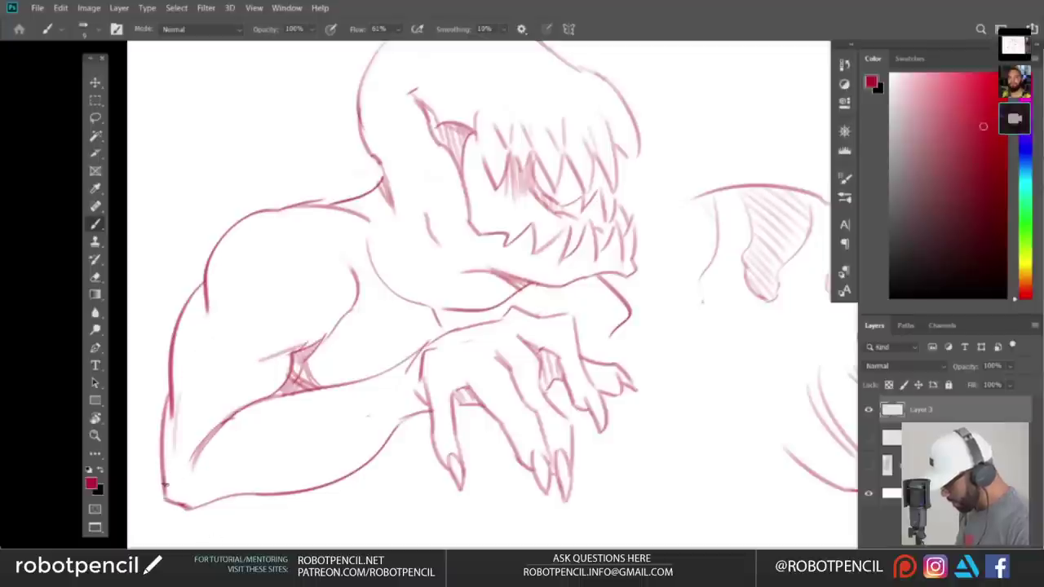
- Hatch the back of the open mouth between the cheek edge and the rear upper teeth
{"action": "left_click_drag", "start_coordinate": [548, 328], "coordinate": [402, 421]}
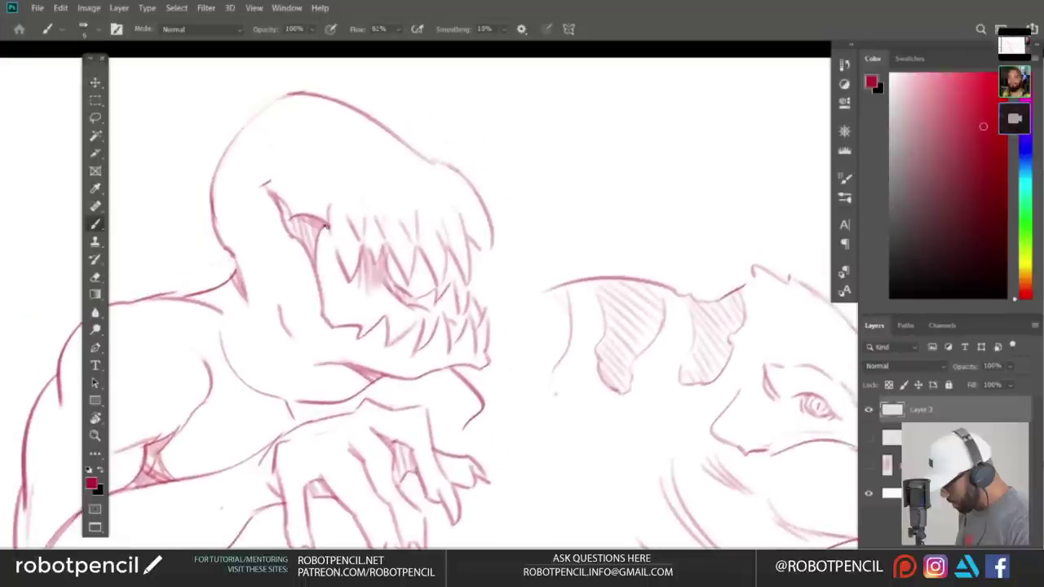
{"action": "mouse_move", "coordinate": [326, 226]}
{"action": "left_mouse_down"}
{"action": "mouse_move", "coordinate": [316, 259]}
{"action": "mouse_move", "coordinate": [326, 292]}
{"action": "left_mouse_up"}
{"action": "left_click_drag", "start_coordinate": [338, 256], "coordinate": [331, 300]}
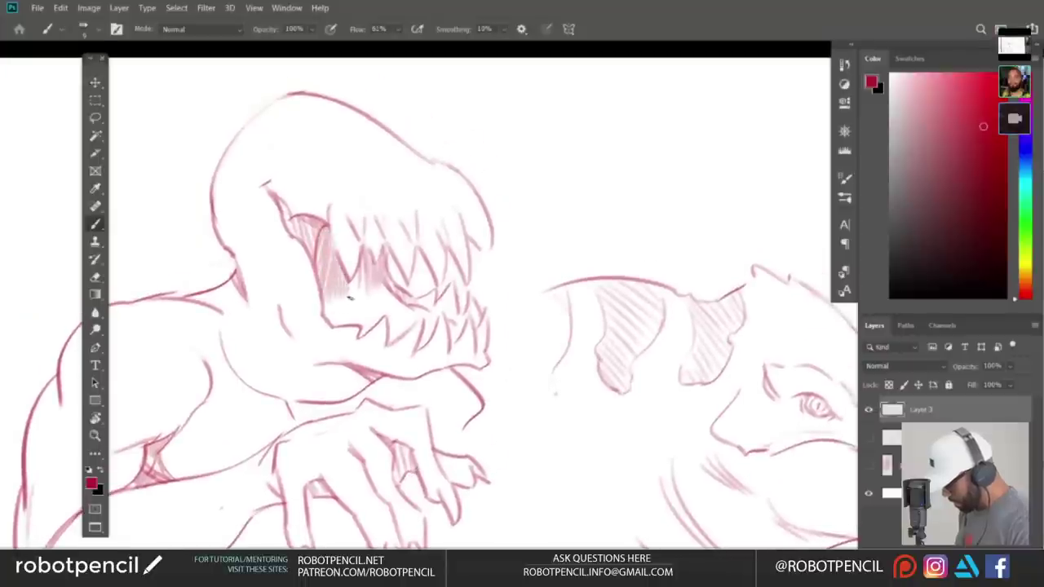
- Flip the canvas back and draw the tongue's curved upper edge behind the lower teeth
{"action": "key", "text": "ctrl+shift+h"}
{"action": "left_click_drag", "start_coordinate": [657, 359], "coordinate": [305, 459]}
{"action": "mouse_move", "coordinate": [231, 295]}
{"action": "left_mouse_down"}
{"action": "mouse_move", "coordinate": [248, 326]}
{"action": "mouse_move", "coordinate": [292, 322]}
{"action": "left_mouse_up"}
{"action": "key", "text": "ctrl+z"}
{"action": "key", "text": "ctrl+z"}
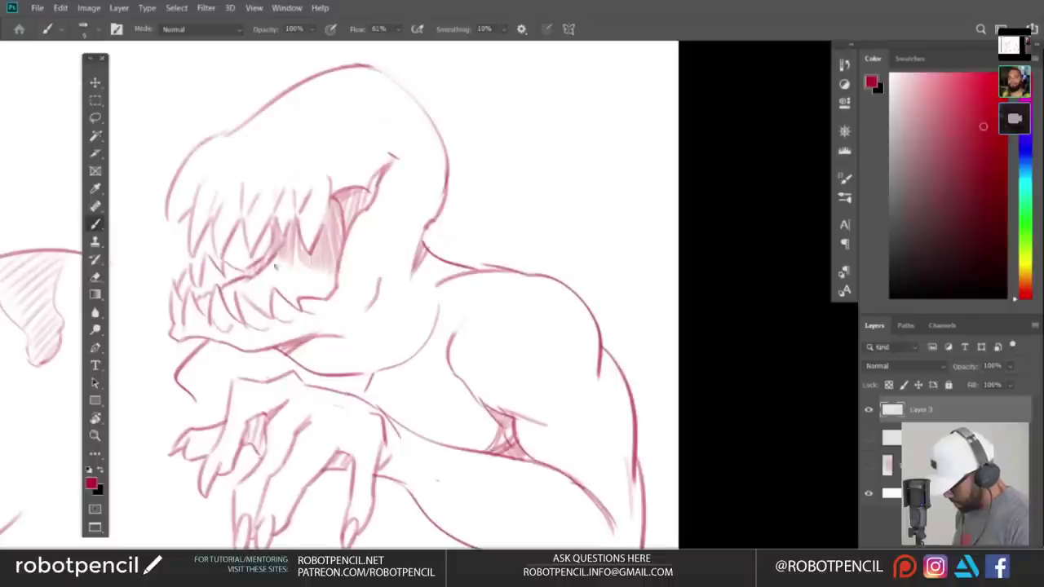
{"action": "left_click_drag", "start_coordinate": [248, 279], "coordinate": [310, 263]}
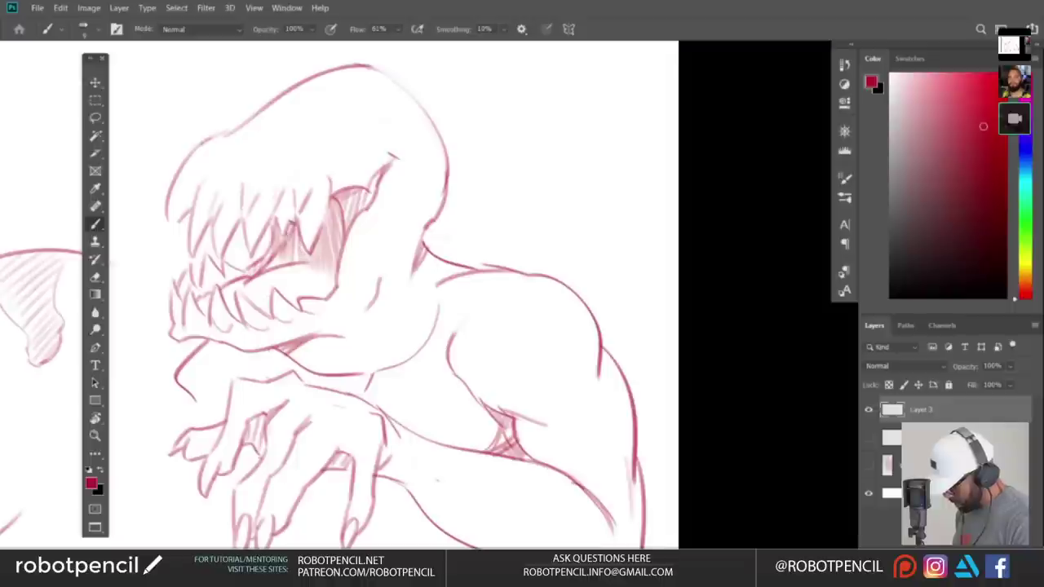
- Darken the mouth cavity above the tongue and shade the gap behind the lower front teeth
{"action": "mouse_move", "coordinate": [292, 224]}
{"action": "left_mouse_down"}
{"action": "mouse_move", "coordinate": [281, 248]}
{"action": "mouse_move", "coordinate": [342, 204]}
{"action": "mouse_move", "coordinate": [347, 225]}
{"action": "left_mouse_up"}
{"action": "mouse_move", "coordinate": [266, 270]}
{"action": "left_mouse_down"}
{"action": "mouse_move", "coordinate": [317, 257]}
{"action": "mouse_move", "coordinate": [333, 233]}
{"action": "mouse_move", "coordinate": [327, 260]}
{"action": "mouse_move", "coordinate": [339, 238]}
{"action": "left_mouse_up"}
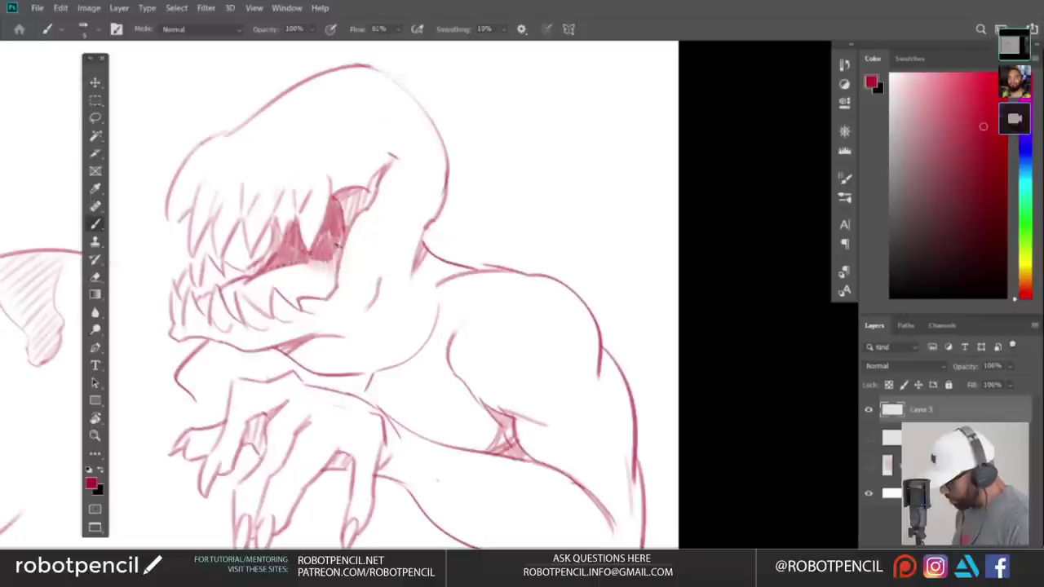
{"action": "key", "text": "ctrl+z"}
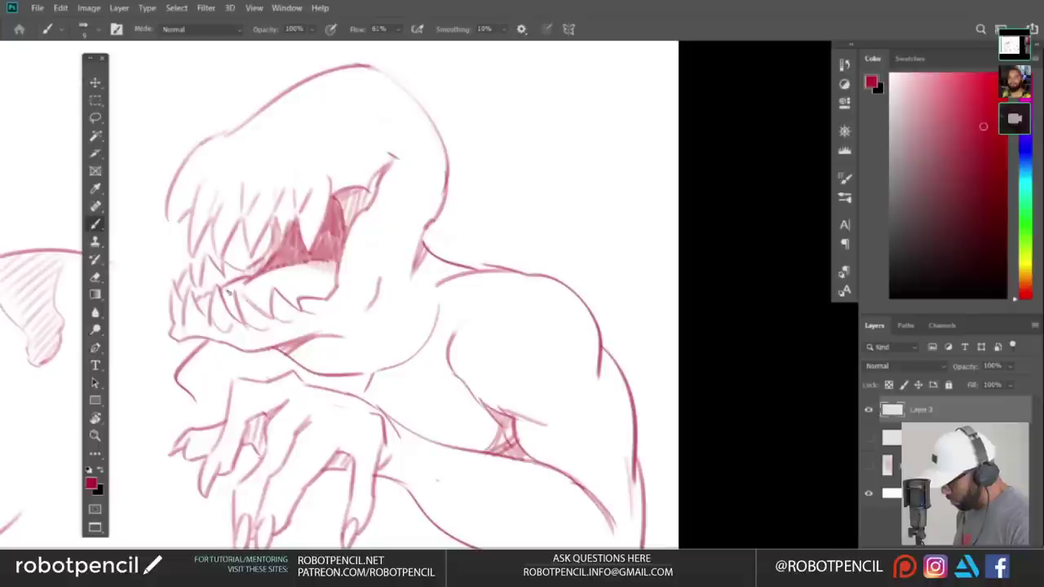
{"action": "mouse_move", "coordinate": [228, 289]}
{"action": "left_mouse_down"}
{"action": "mouse_move", "coordinate": [243, 283]}
{"action": "mouse_move", "coordinate": [210, 295]}
{"action": "left_mouse_up"}
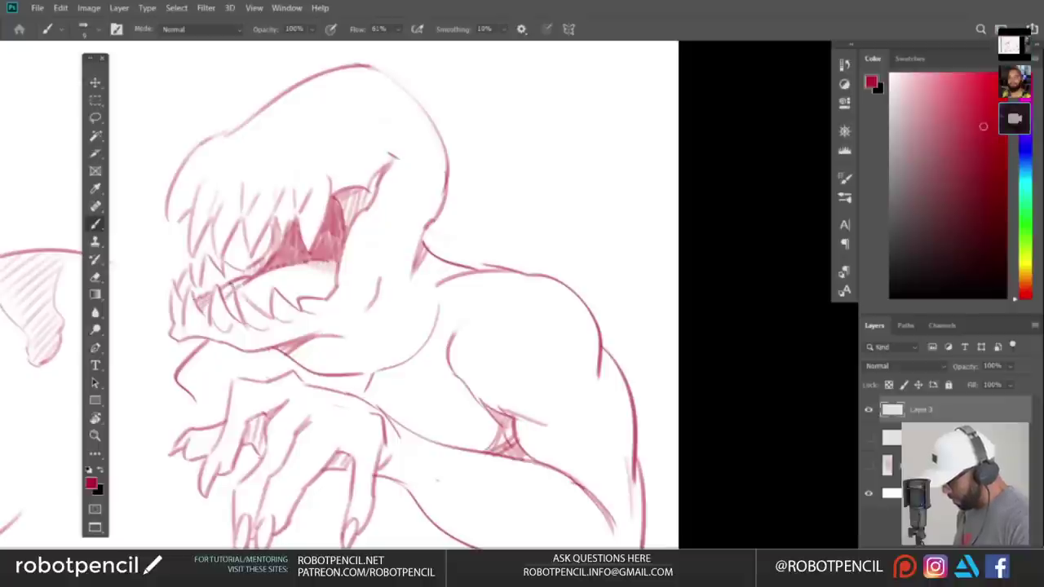
- Flip the canvas horizontally and erase stray marks above the creature's shoulder line near the neck
{"action": "key", "text": "ctrl+shift+h"}
{"action": "left_click_drag", "start_coordinate": [460, 392], "coordinate": [782, 367]}
{"action": "left_click_drag", "start_coordinate": [261, 392], "coordinate": [711, 413]}
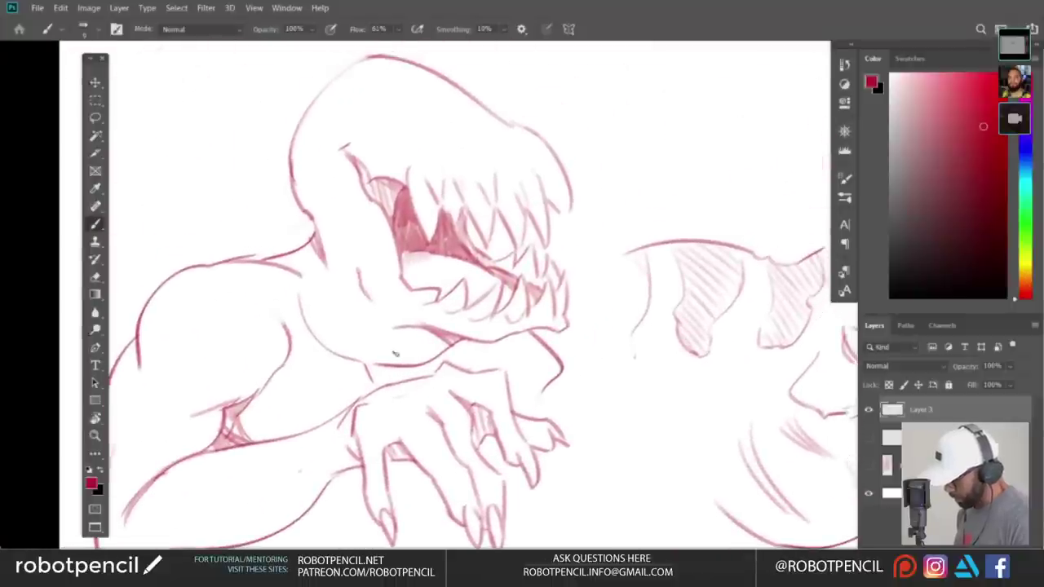
{"action": "key", "text": "e"}
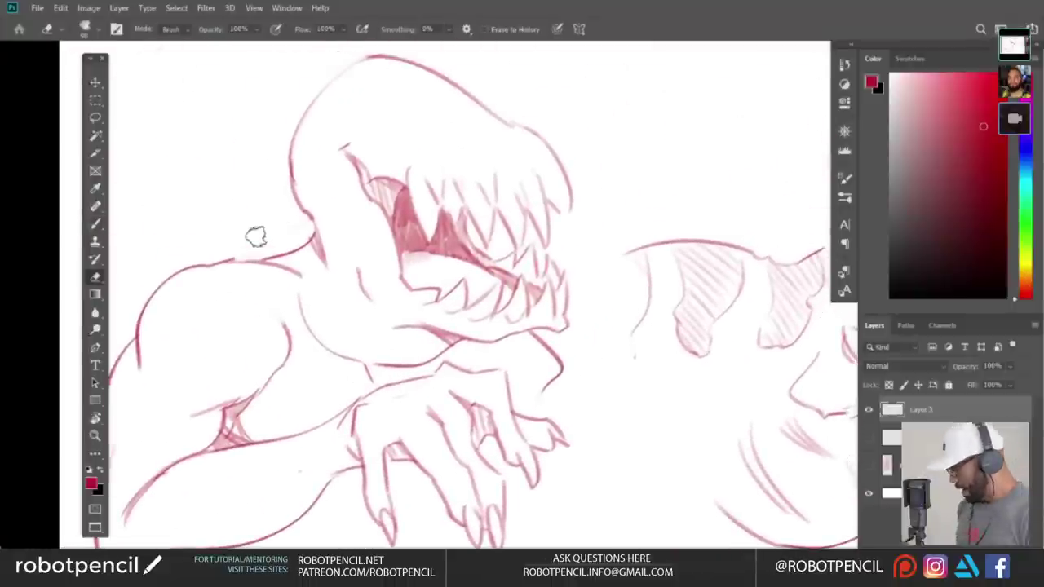
{"action": "left_click_drag", "start_coordinate": [255, 242], "coordinate": [228, 249]}
{"action": "left_click_drag", "start_coordinate": [598, 303], "coordinate": [572, 256]}
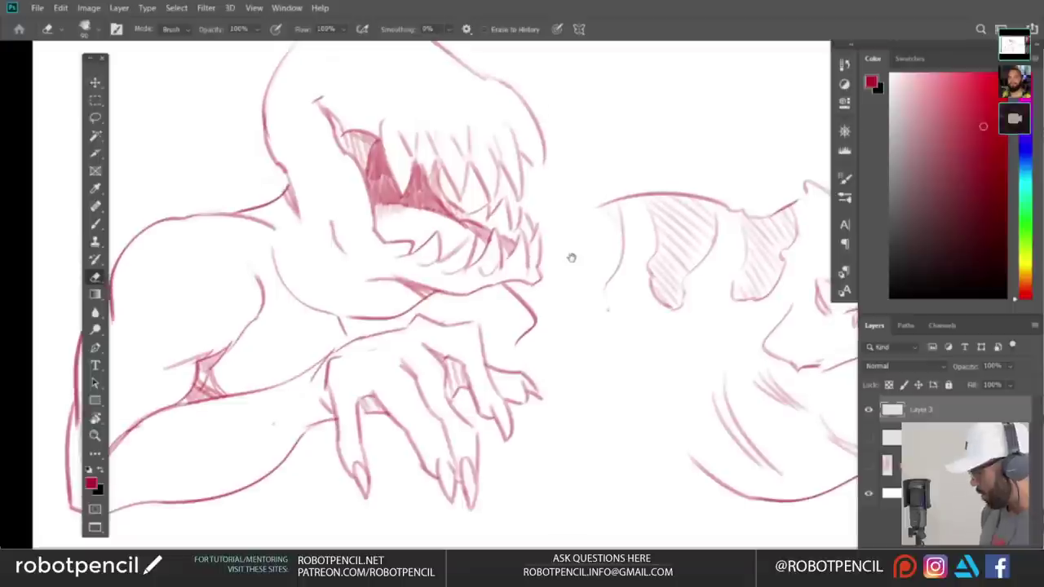
- Strengthen the chin line above the wrist and darken the fold beneath the creature's lower jaw
{"action": "key", "text": "b"}
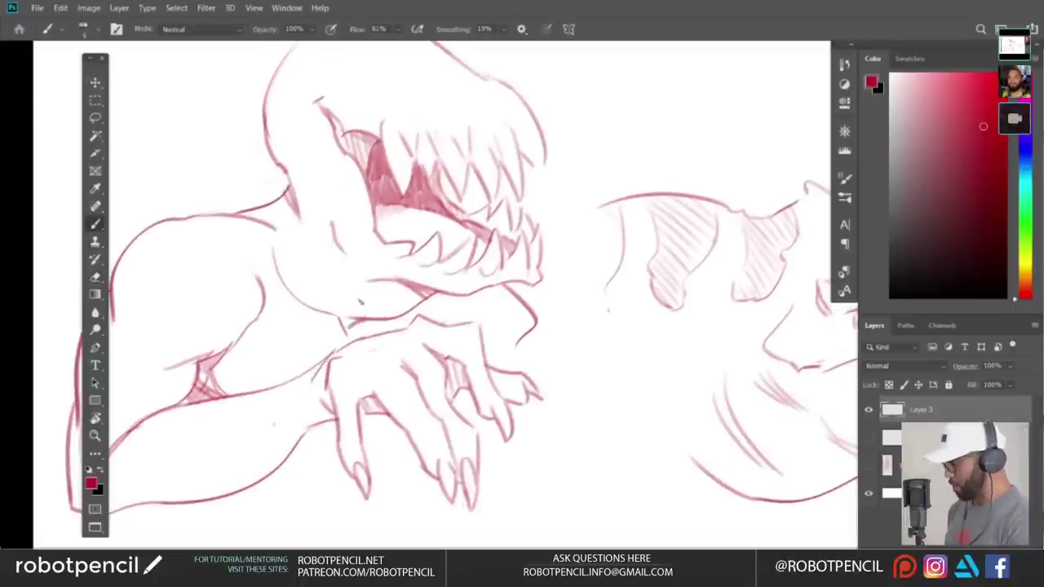
{"action": "key", "text": "e"}
{"action": "key", "text": "b"}
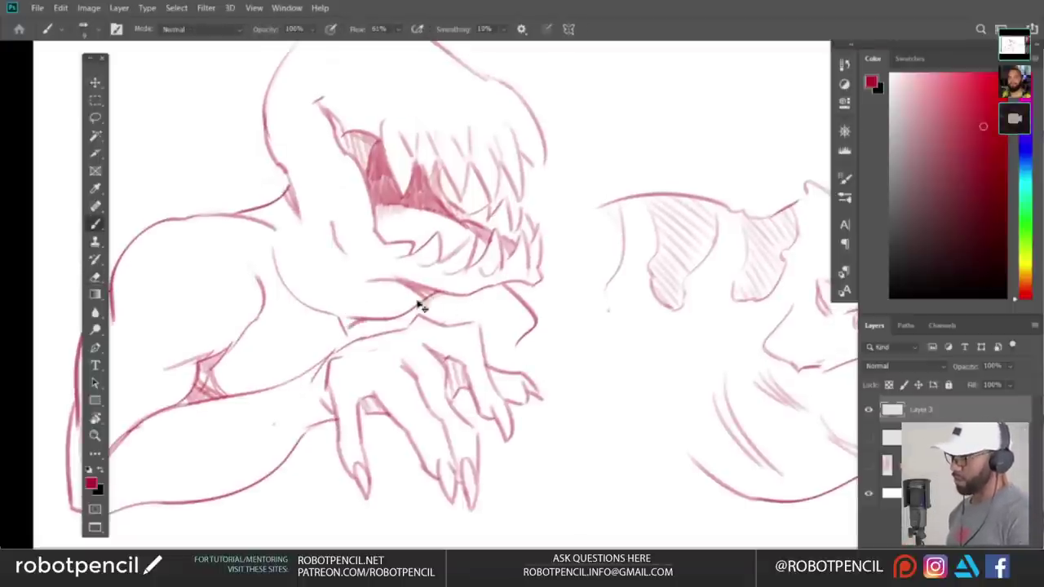
{"action": "left_click_drag", "start_coordinate": [414, 287], "coordinate": [438, 293]}
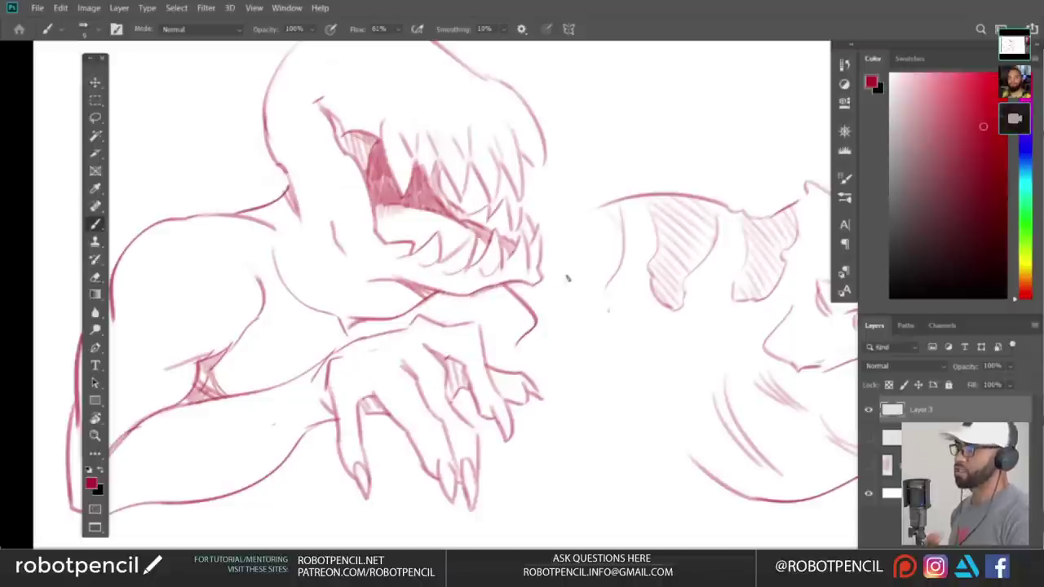
- Flip the canvas back, rework the neck line under the jaw, and add a chest stroke with small hatching at the armpit
{"action": "key", "text": "F2"}
{"action": "left_click_drag", "start_coordinate": [706, 389], "coordinate": [347, 442]}
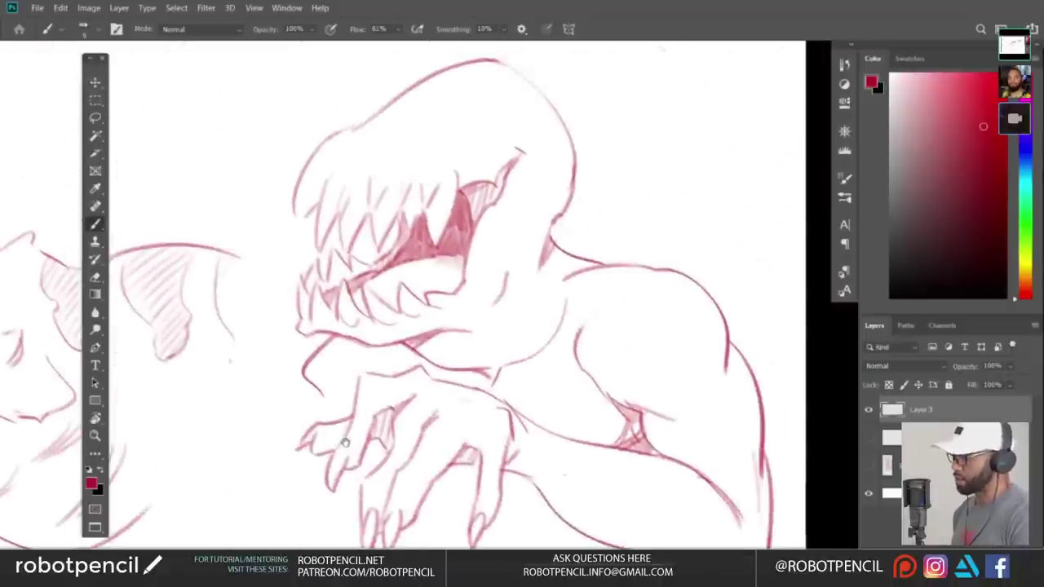
{"action": "mouse_move", "coordinate": [528, 398]}
{"action": "left_mouse_down"}
{"action": "mouse_move", "coordinate": [581, 378]}
{"action": "mouse_move", "coordinate": [559, 365]}
{"action": "left_mouse_up"}
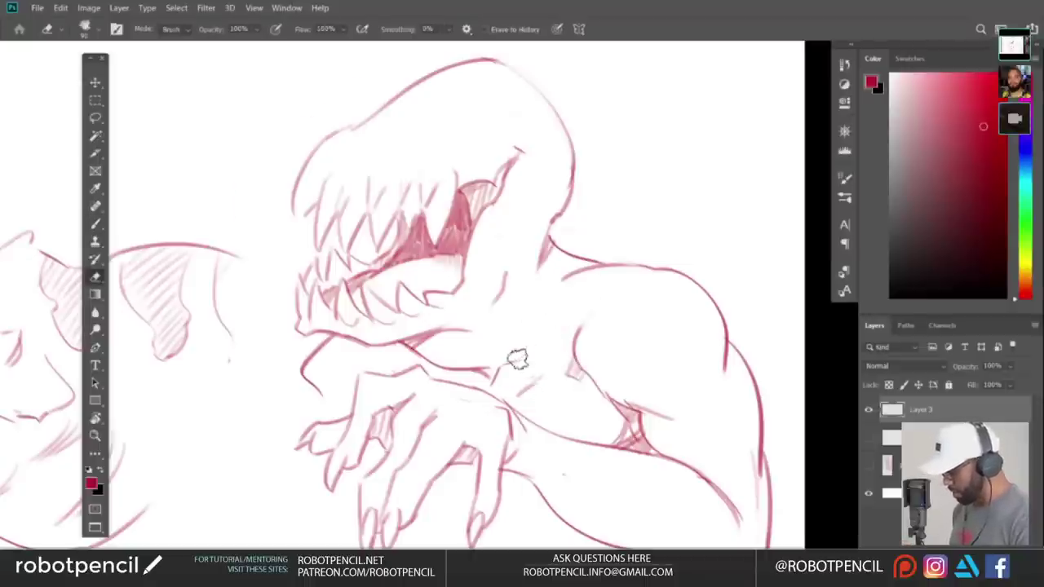
{"action": "mouse_move", "coordinate": [693, 386]}
{"action": "left_mouse_down"}
{"action": "mouse_move", "coordinate": [584, 312]}
{"action": "mouse_move", "coordinate": [628, 378]}
{"action": "mouse_move", "coordinate": [695, 367]}
{"action": "left_mouse_up"}
{"action": "left_click_drag", "start_coordinate": [481, 393], "coordinate": [458, 372]}
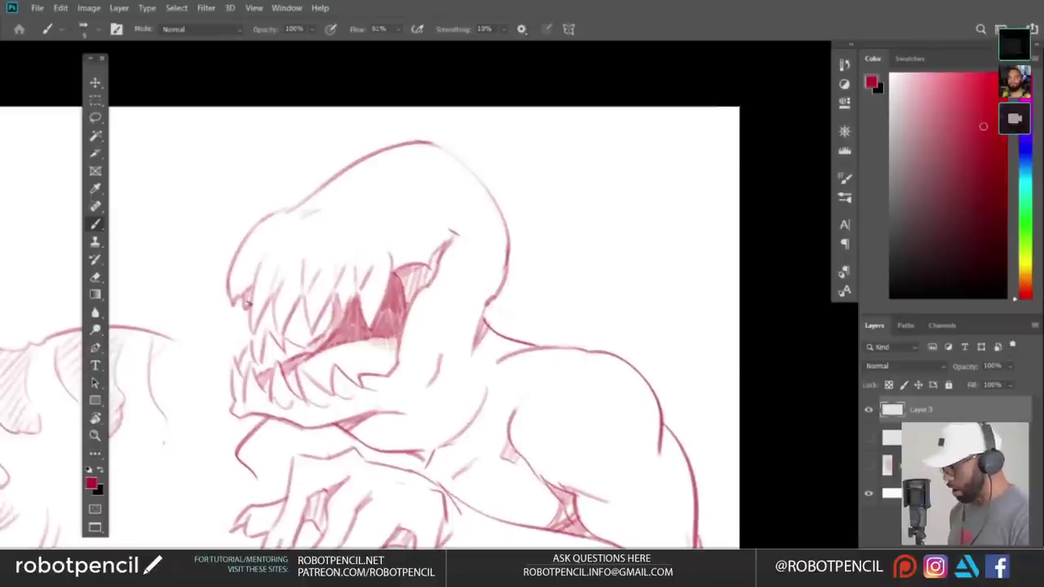
- Shade the gap behind the front teeth and hatch the tongue's surface with the canvas flipped
{"action": "mouse_move", "coordinate": [569, 363]}
{"action": "left_mouse_down"}
{"action": "mouse_move", "coordinate": [505, 272]}
{"action": "mouse_move", "coordinate": [515, 235]}
{"action": "left_mouse_up"}
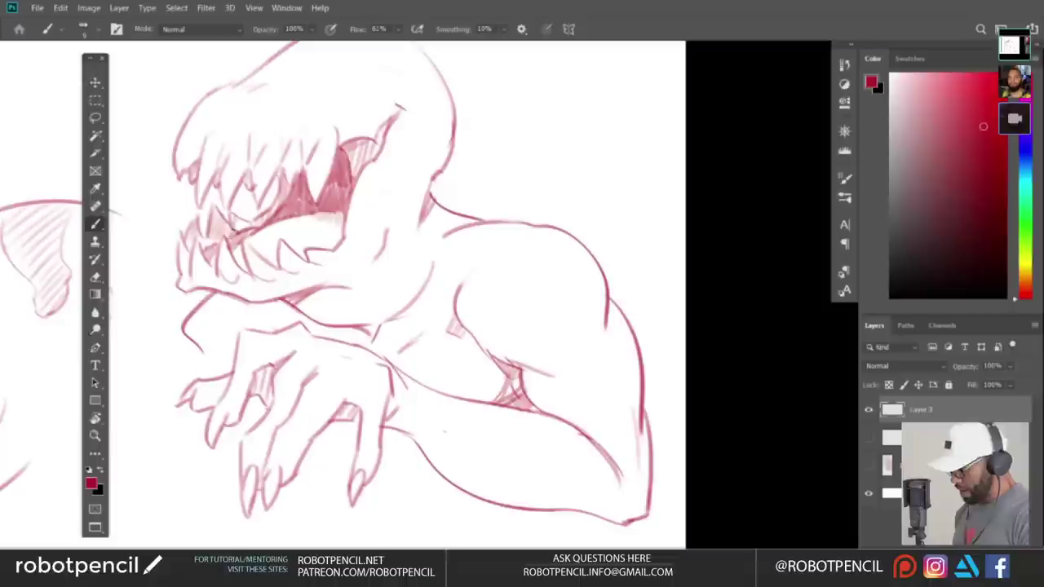
{"action": "key", "text": "ctrl+shift+h"}
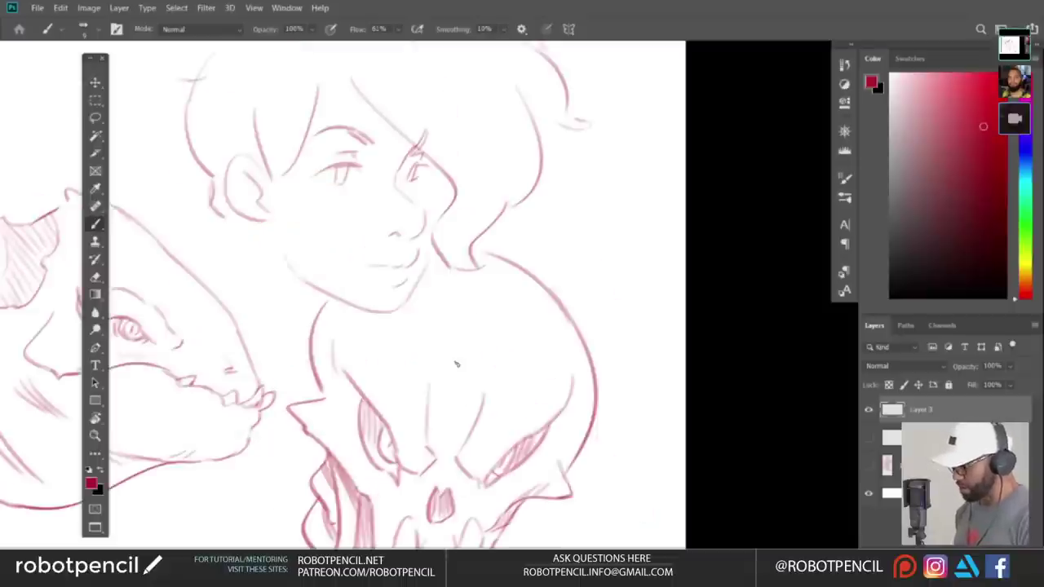
{"action": "left_click_drag", "start_coordinate": [422, 371], "coordinate": [758, 391]}
{"action": "left_click_drag", "start_coordinate": [383, 326], "coordinate": [762, 348]}
{"action": "left_click_drag", "start_coordinate": [357, 279], "coordinate": [380, 255]}
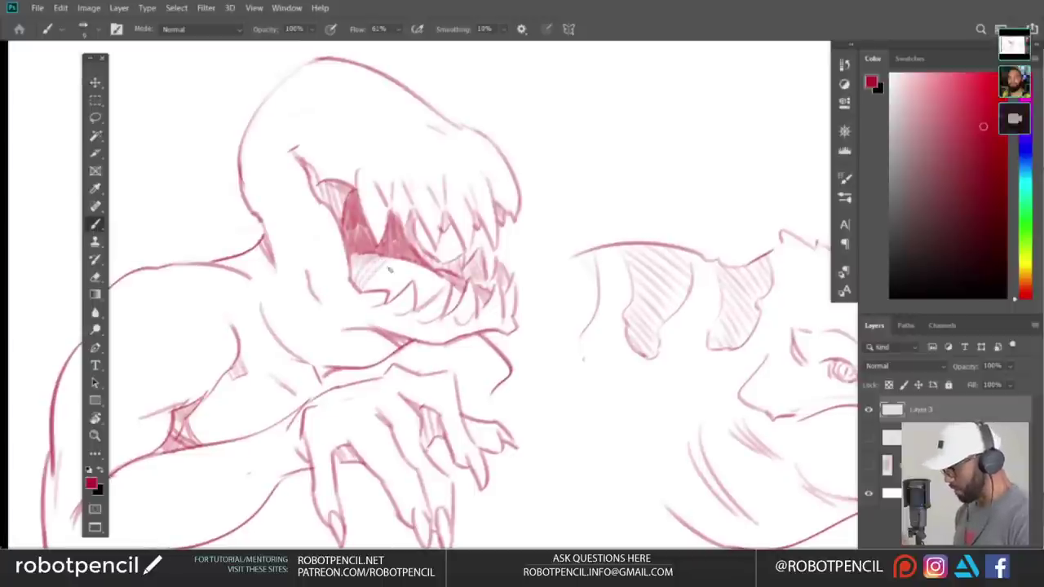
{"action": "left_click_drag", "start_coordinate": [409, 261], "coordinate": [386, 285]}
- Draw a short curved crease at the inner elbow where the upper arm meets the forearm
{"action": "left_click_drag", "start_coordinate": [261, 323], "coordinate": [328, 301]}
{"action": "mouse_move", "coordinate": [371, 372]}
{"action": "left_mouse_down"}
{"action": "mouse_move", "coordinate": [456, 286]}
{"action": "mouse_move", "coordinate": [437, 294]}
{"action": "left_mouse_up"}
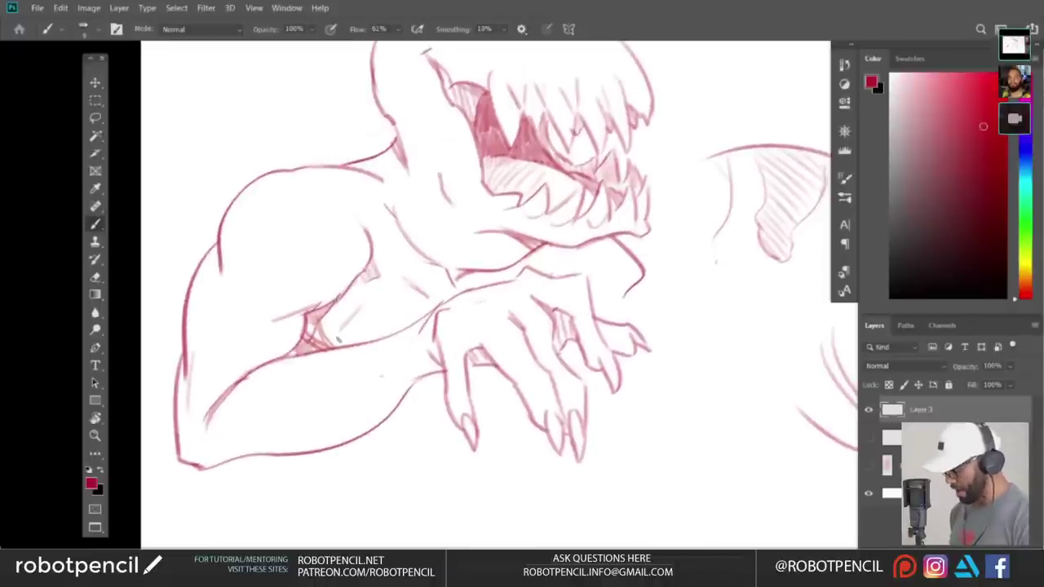
{"action": "left_click_drag", "start_coordinate": [585, 319], "coordinate": [564, 378]}
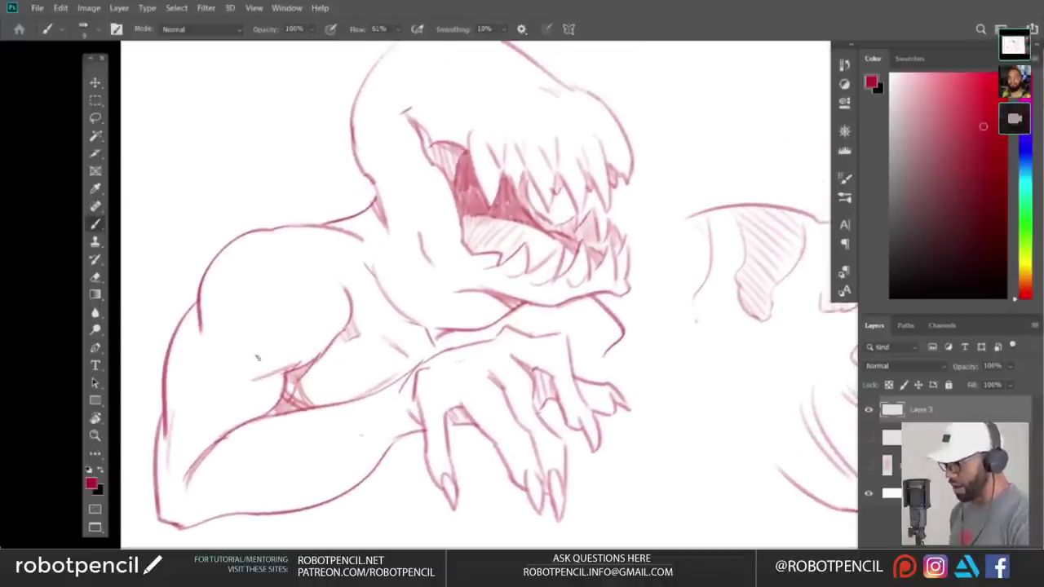
{"action": "key", "text": "ctrl+z"}
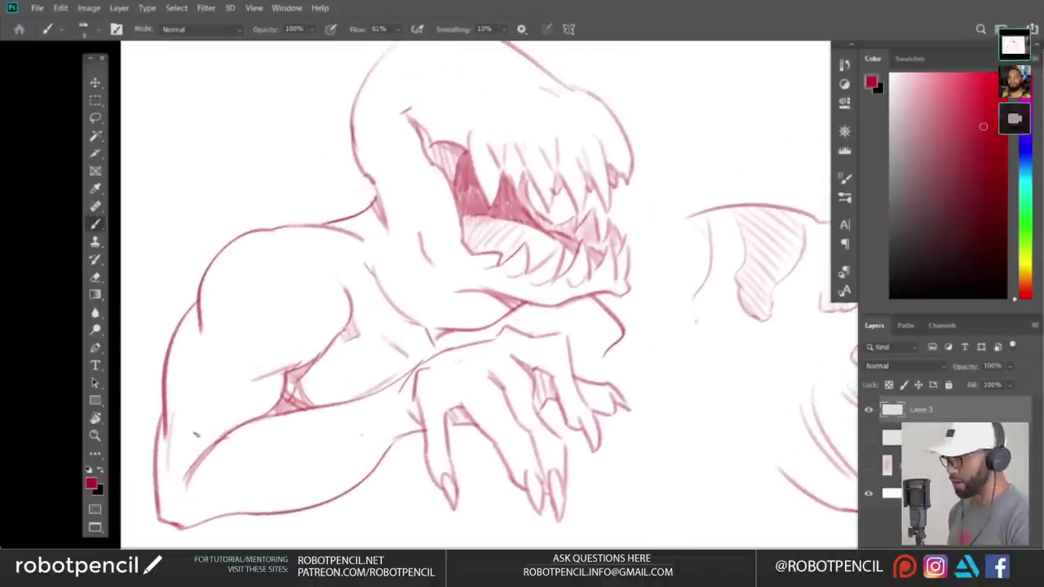
{"action": "left_click_drag", "start_coordinate": [204, 441], "coordinate": [226, 422]}
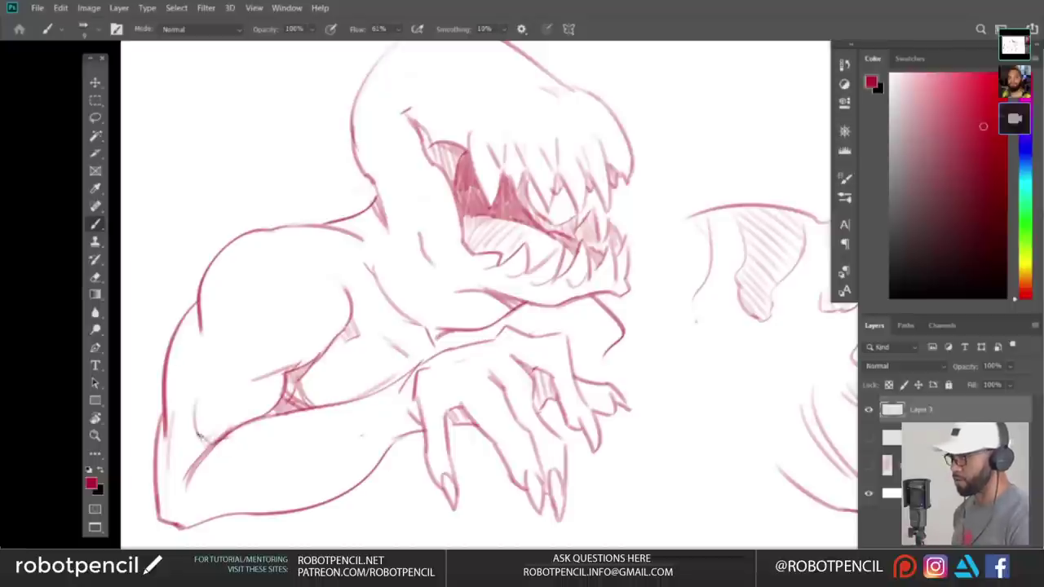
- Flip the canvas back and touch up the roots of the creature's rear upper teeth
{"action": "key", "text": "ctrl+shift+h"}
{"action": "left_click_drag", "start_coordinate": [748, 422], "coordinate": [274, 399]}
{"action": "left_click_drag", "start_coordinate": [803, 422], "coordinate": [405, 407]}
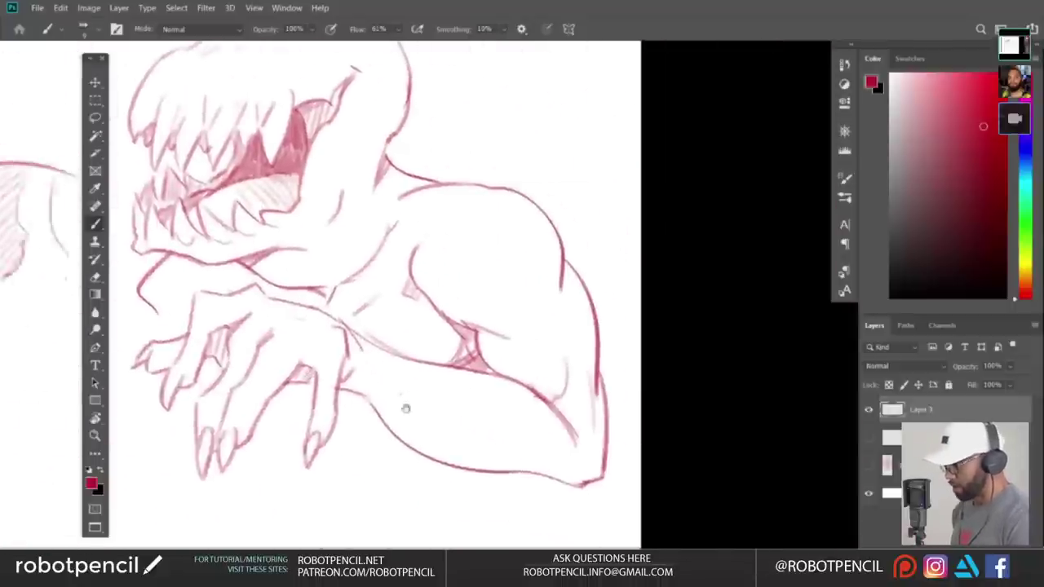
{"action": "left_click_drag", "start_coordinate": [492, 285], "coordinate": [511, 376]}
{"action": "mouse_move", "coordinate": [309, 432]}
{"action": "left_mouse_down"}
{"action": "mouse_move", "coordinate": [506, 349]}
{"action": "mouse_move", "coordinate": [680, 351]}
{"action": "left_mouse_up"}
{"action": "left_click_drag", "start_coordinate": [503, 358], "coordinate": [391, 419]}
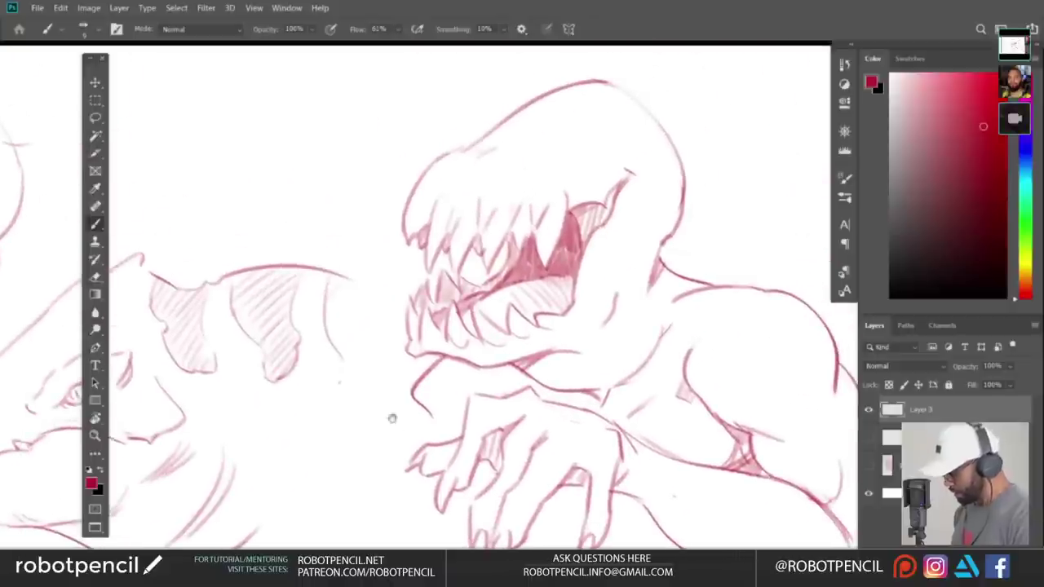
{"action": "key", "text": "e"}
{"action": "key", "text": "b"}
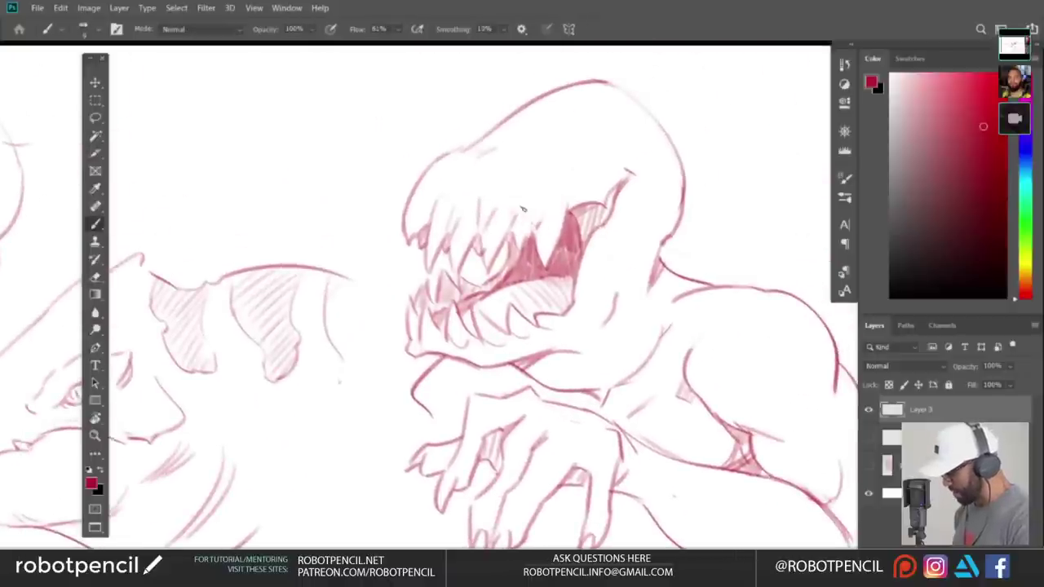
- Start a new face between the reptile head and the clawed hand with a curved side contour, slanted brow and two eyes
{"action": "left_click_drag", "start_coordinate": [495, 413], "coordinate": [683, 391]}
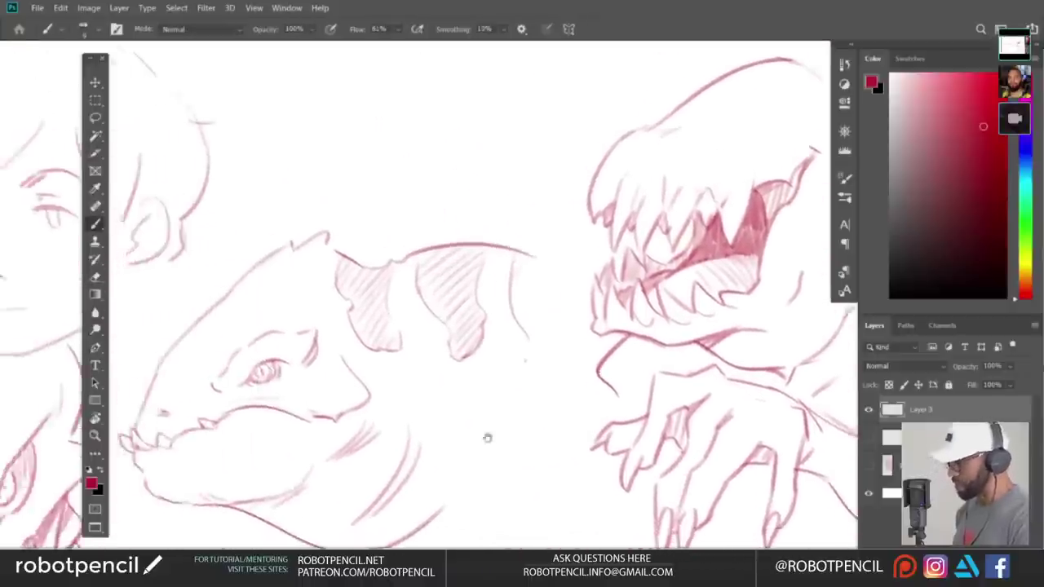
{"action": "mouse_move", "coordinate": [533, 300]}
{"action": "left_mouse_down"}
{"action": "mouse_move", "coordinate": [491, 397]}
{"action": "mouse_move", "coordinate": [505, 118]}
{"action": "left_mouse_up"}
{"action": "left_click_drag", "start_coordinate": [479, 278], "coordinate": [423, 340]}
{"action": "mouse_move", "coordinate": [428, 214]}
{"action": "left_mouse_down"}
{"action": "mouse_move", "coordinate": [390, 306]}
{"action": "mouse_move", "coordinate": [393, 383]}
{"action": "mouse_move", "coordinate": [445, 428]}
{"action": "left_mouse_up"}
{"action": "mouse_move", "coordinate": [410, 278]}
{"action": "left_mouse_down"}
{"action": "mouse_move", "coordinate": [442, 351]}
{"action": "mouse_move", "coordinate": [472, 372]}
{"action": "mouse_move", "coordinate": [378, 316]}
{"action": "left_mouse_up"}
{"action": "left_click_drag", "start_coordinate": [473, 325], "coordinate": [401, 357]}
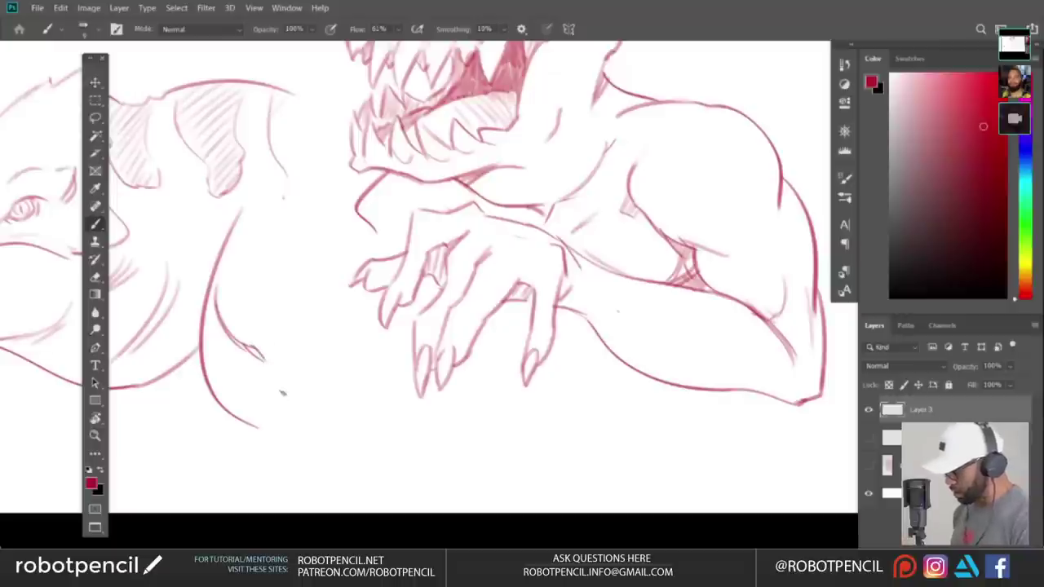
{"action": "mouse_move", "coordinate": [219, 331]}
{"action": "left_mouse_down"}
{"action": "mouse_move", "coordinate": [233, 372]}
{"action": "mouse_move", "coordinate": [253, 341]}
{"action": "mouse_move", "coordinate": [243, 356]}
{"action": "mouse_move", "coordinate": [257, 367]}
{"action": "mouse_move", "coordinate": [342, 331]}
{"action": "left_mouse_up"}
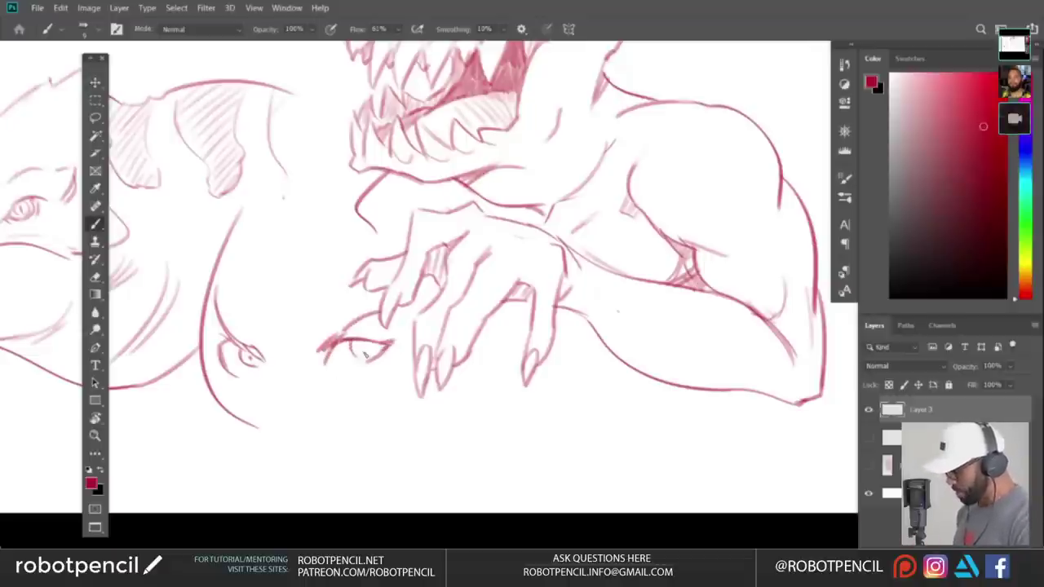
{"action": "left_click_drag", "start_coordinate": [332, 426], "coordinate": [360, 397]}
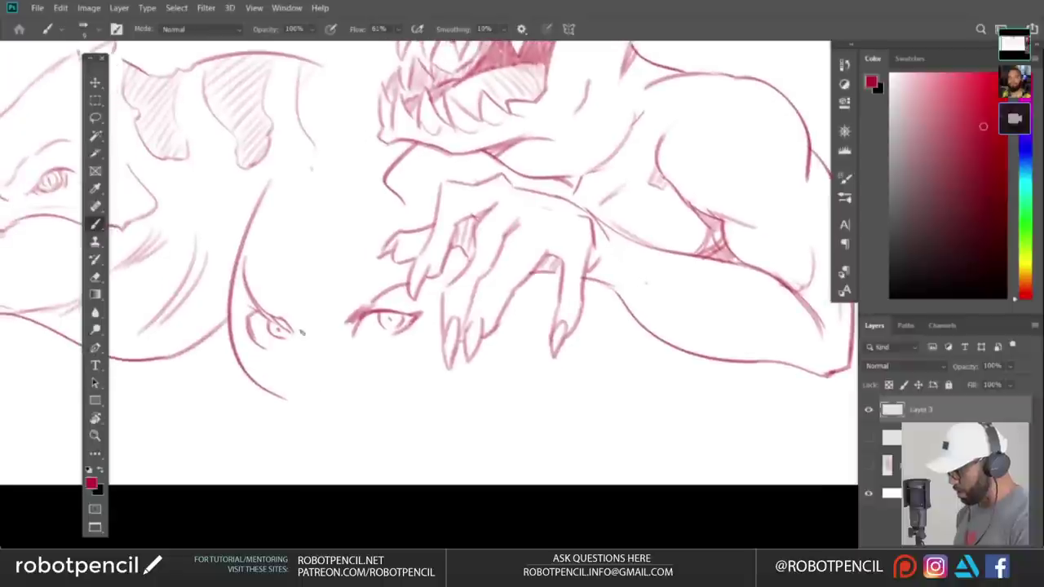
- Draw the face's nose bridge and tip, and trim the lower end of the side contour and the far eye's edge
{"action": "mouse_move", "coordinate": [296, 331]}
{"action": "left_mouse_down"}
{"action": "mouse_move", "coordinate": [313, 365]}
{"action": "mouse_move", "coordinate": [309, 355]}
{"action": "mouse_move", "coordinate": [301, 405]}
{"action": "mouse_move", "coordinate": [339, 405]}
{"action": "left_mouse_up"}
{"action": "key", "text": "e"}
{"action": "mouse_move", "coordinate": [275, 391]}
{"action": "left_mouse_down"}
{"action": "mouse_move", "coordinate": [286, 413]}
{"action": "mouse_move", "coordinate": [318, 415]}
{"action": "left_mouse_up"}
{"action": "key", "text": "b"}
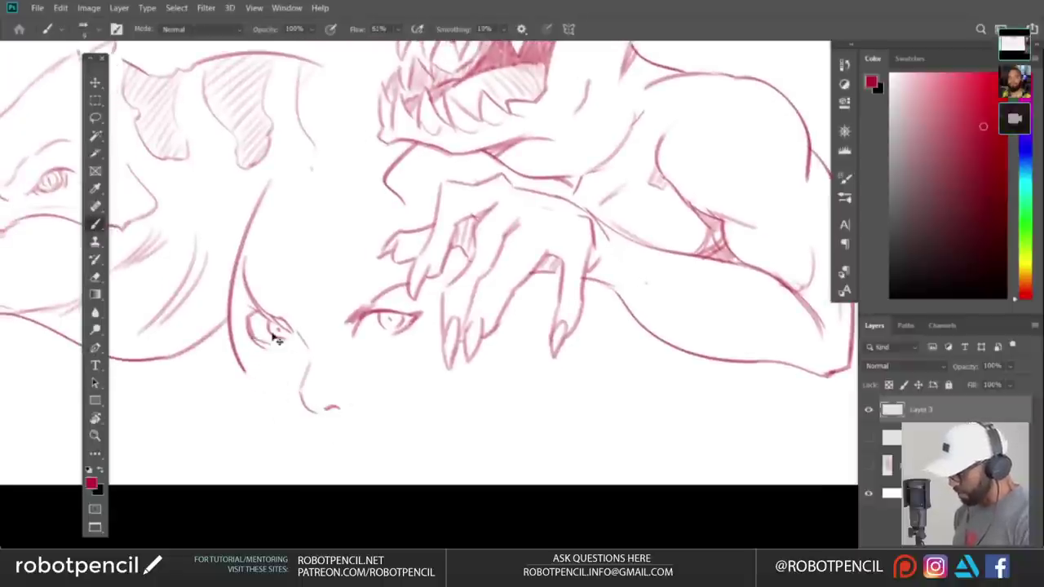
{"action": "key", "text": "e"}
{"action": "left_click_drag", "start_coordinate": [250, 347], "coordinate": [261, 345]}
- Flip the canvas and refine both eyes with darker lids, lashes and light shading under the far eye
{"action": "key", "text": "ctrl+shift+h"}
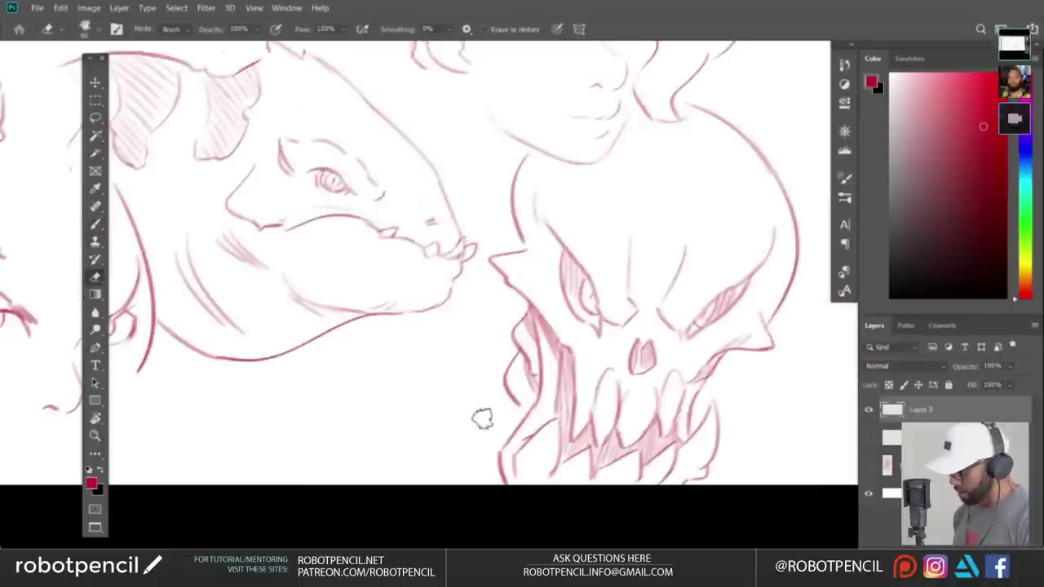
{"action": "left_click_drag", "start_coordinate": [201, 417], "coordinate": [505, 418]}
{"action": "key", "text": "b"}
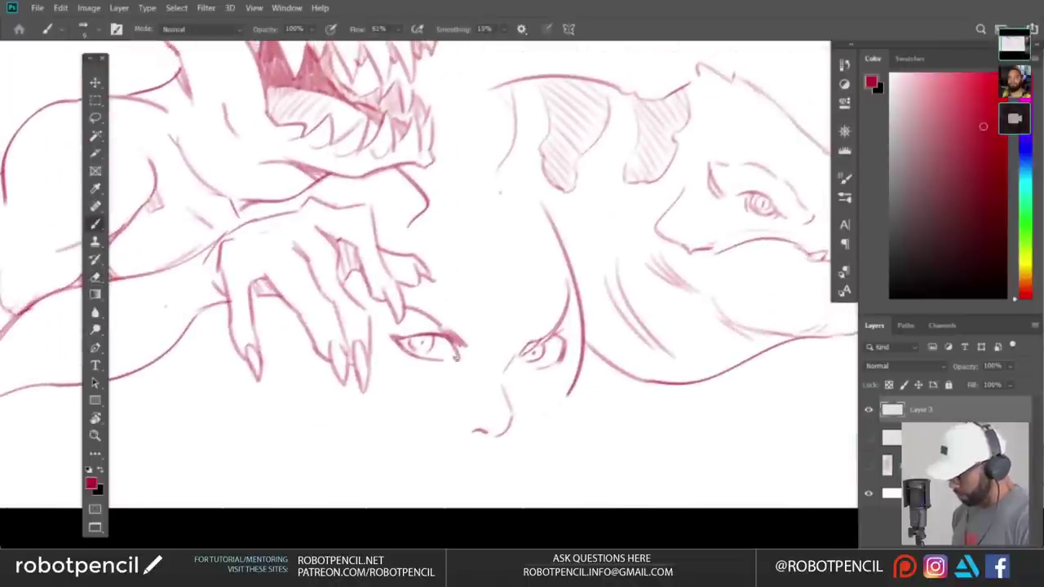
{"action": "left_click_drag", "start_coordinate": [401, 328], "coordinate": [292, 305]}
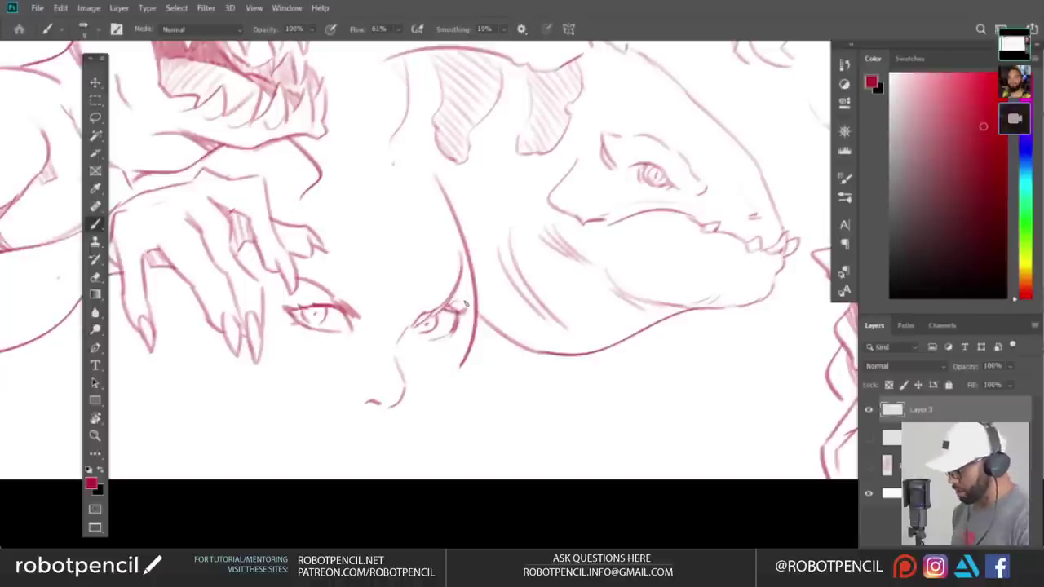
{"action": "left_click_drag", "start_coordinate": [457, 324], "coordinate": [443, 334]}
{"action": "left_click_drag", "start_coordinate": [424, 406], "coordinate": [448, 397]}
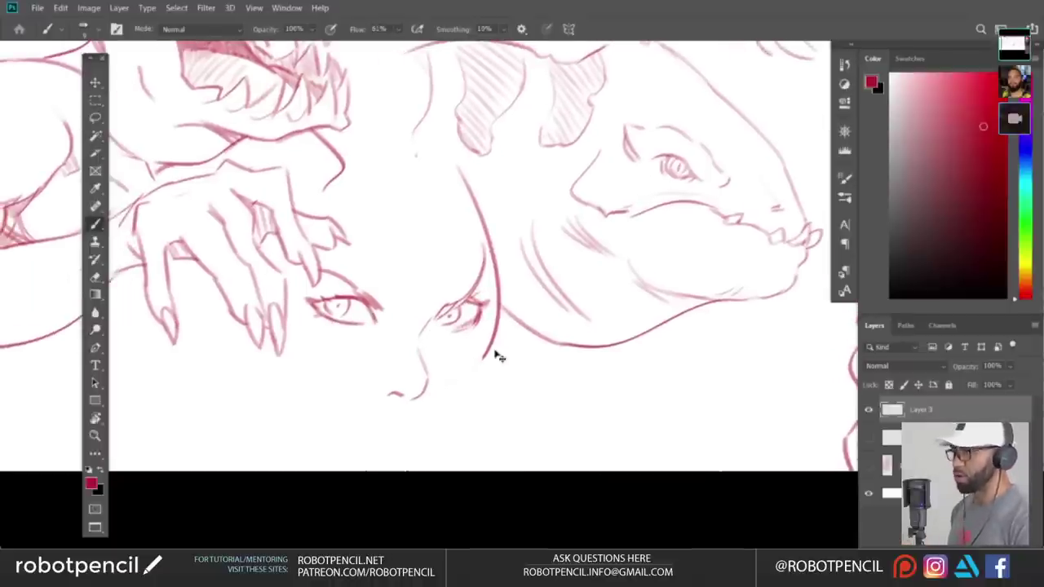
- Flip the canvas back and draw the cheek and jaw contour down to the chin, with the mouth line and lower lip
{"action": "key", "text": "ctrl+f"}
{"action": "left_click_drag", "start_coordinate": [291, 389], "coordinate": [205, 366]}
{"action": "left_click_drag", "start_coordinate": [593, 402], "coordinate": [374, 409]}
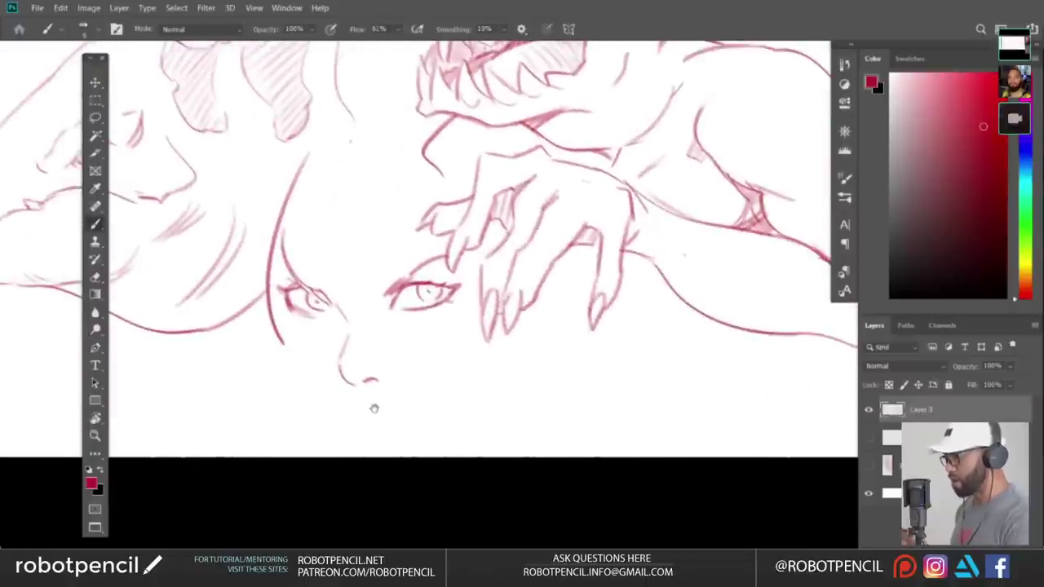
{"action": "mouse_move", "coordinate": [281, 334]}
{"action": "left_mouse_down"}
{"action": "mouse_move", "coordinate": [322, 411]}
{"action": "mouse_move", "coordinate": [390, 432]}
{"action": "left_mouse_up"}
{"action": "key", "text": "ctrl+z"}
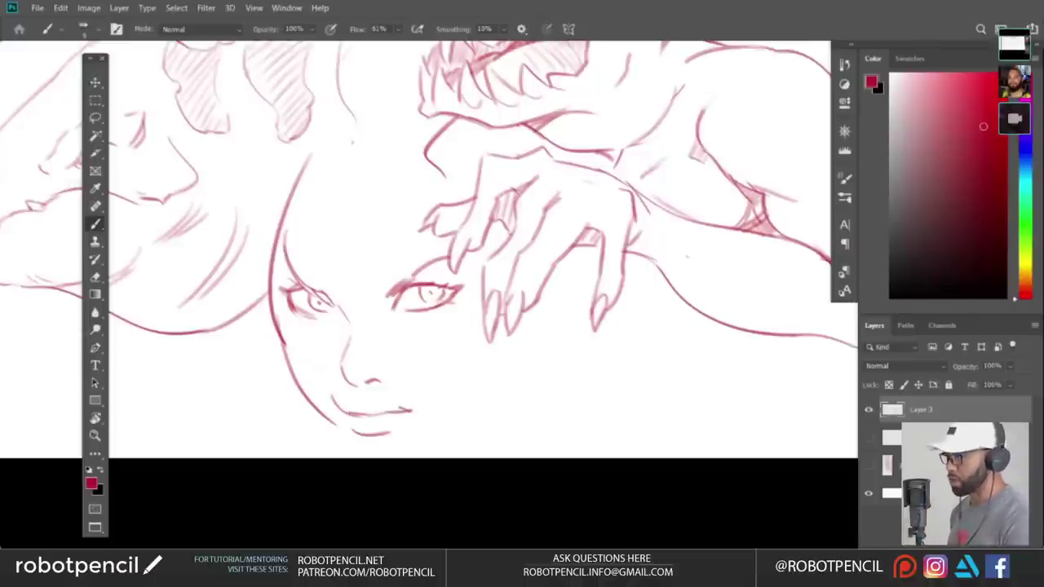
{"action": "left_click_drag", "start_coordinate": [319, 407], "coordinate": [358, 450]}
- Try out a long curved hair strand sweeping down the forehead between the eyes
{"action": "left_click_drag", "start_coordinate": [357, 194], "coordinate": [371, 320]}
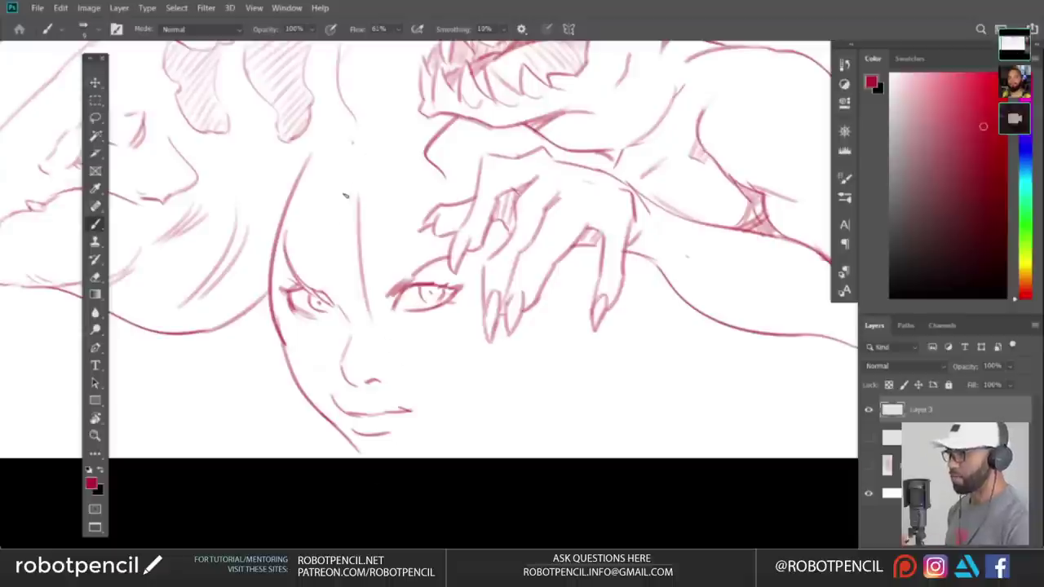
{"action": "key", "text": "ctrl+z"}
{"action": "left_click_drag", "start_coordinate": [350, 170], "coordinate": [382, 333]}
{"action": "left_click_drag", "start_coordinate": [380, 195], "coordinate": [390, 320]}
{"action": "key", "text": "ctrl+z"}
{"action": "key", "text": "ctrl+z"}
{"action": "mouse_move", "coordinate": [341, 175]}
{"action": "left_mouse_down"}
{"action": "mouse_move", "coordinate": [343, 296]}
{"action": "mouse_move", "coordinate": [368, 333]}
{"action": "left_mouse_up"}
{"action": "key", "text": "ctrl+z"}
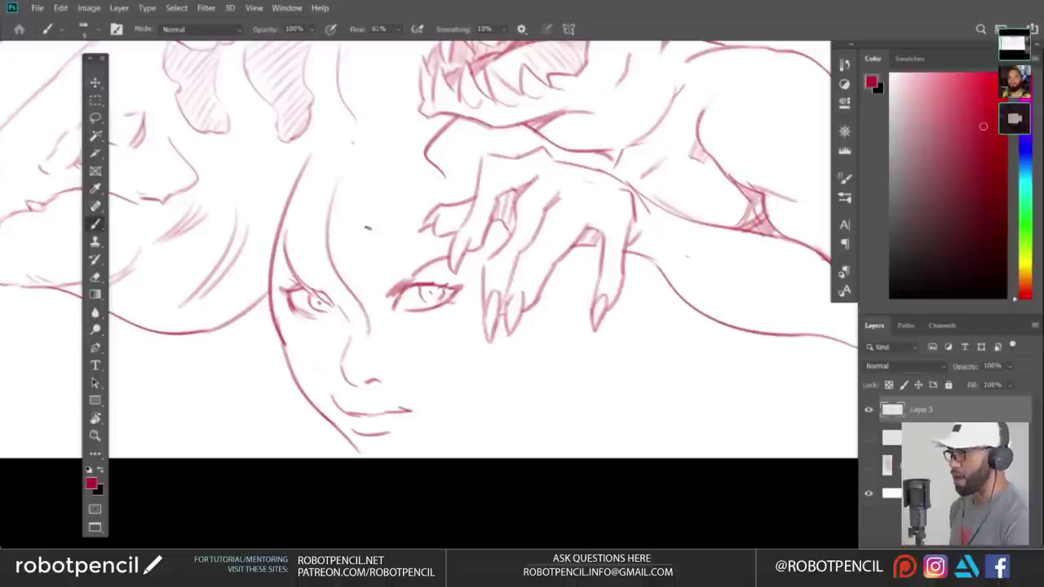
{"action": "left_click_drag", "start_coordinate": [369, 206], "coordinate": [371, 325]}
{"action": "left_click_drag", "start_coordinate": [397, 183], "coordinate": [375, 306]}
{"action": "key", "text": "ctrl+z"}
{"action": "key", "text": "ctrl+z"}
{"action": "key", "text": "ctrl+z"}
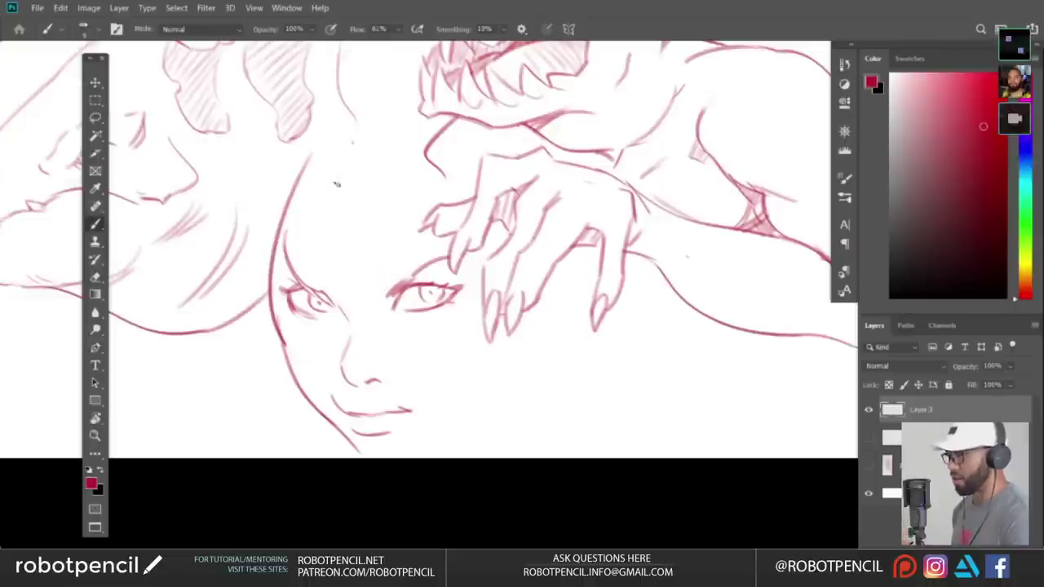
- Draw pointed bangs over the woman's forehead with strands converging between the eyes, plus a strand beside the cheek near the hand
{"action": "mouse_move", "coordinate": [333, 181]}
{"action": "left_mouse_down"}
{"action": "mouse_move", "coordinate": [350, 304]}
{"action": "mouse_move", "coordinate": [368, 324]}
{"action": "left_mouse_up"}
{"action": "left_click_drag", "start_coordinate": [355, 233], "coordinate": [369, 326]}
{"action": "left_click_drag", "start_coordinate": [387, 214], "coordinate": [369, 321]}
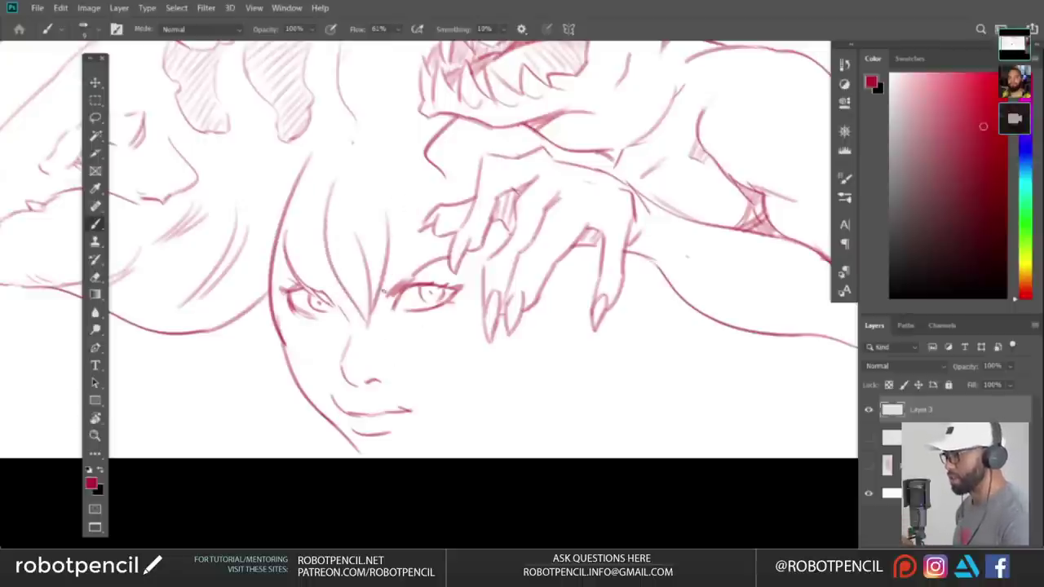
{"action": "mouse_move", "coordinate": [417, 191]}
{"action": "left_mouse_down"}
{"action": "mouse_move", "coordinate": [377, 321]}
{"action": "mouse_move", "coordinate": [453, 272]}
{"action": "mouse_move", "coordinate": [451, 408]}
{"action": "left_mouse_up"}
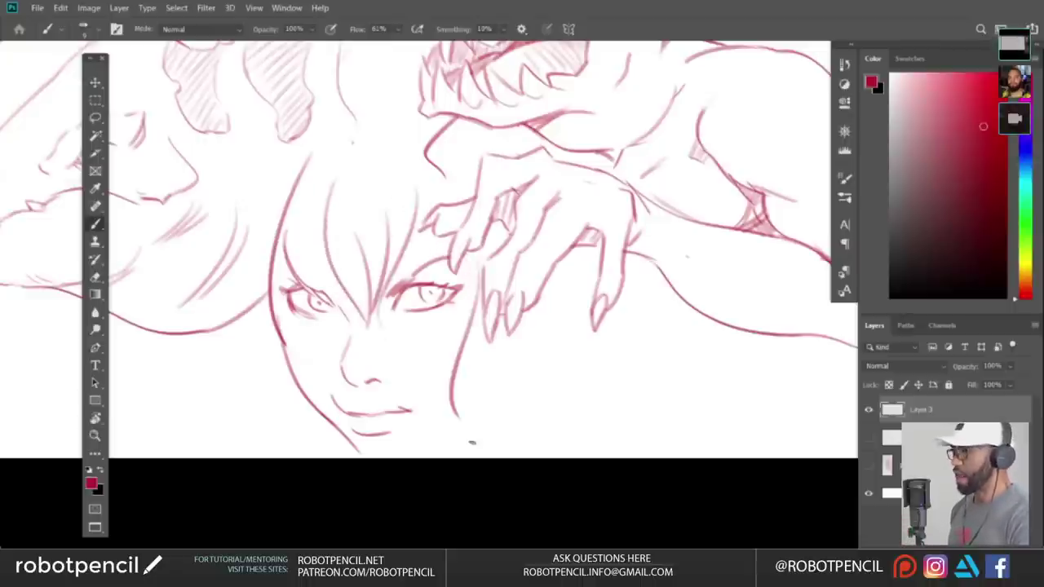
- Draw long tapering side locks framing both sides of the face down past the jaw
{"action": "left_click_drag", "start_coordinate": [473, 336], "coordinate": [463, 432]}
{"action": "left_click_drag", "start_coordinate": [479, 372], "coordinate": [483, 457]}
{"action": "mouse_move", "coordinate": [326, 184]}
{"action": "left_mouse_down"}
{"action": "mouse_move", "coordinate": [272, 370]}
{"action": "mouse_move", "coordinate": [301, 412]}
{"action": "left_mouse_up"}
{"action": "key", "text": "ctrl+z"}
{"action": "left_click_drag", "start_coordinate": [283, 201], "coordinate": [247, 349]}
{"action": "key", "text": "ctrl+z"}
- Erase the old head outline and creature neck lines overlapping the hair, and draw the outer hair contour opposite the hand
{"action": "key", "text": "e"}
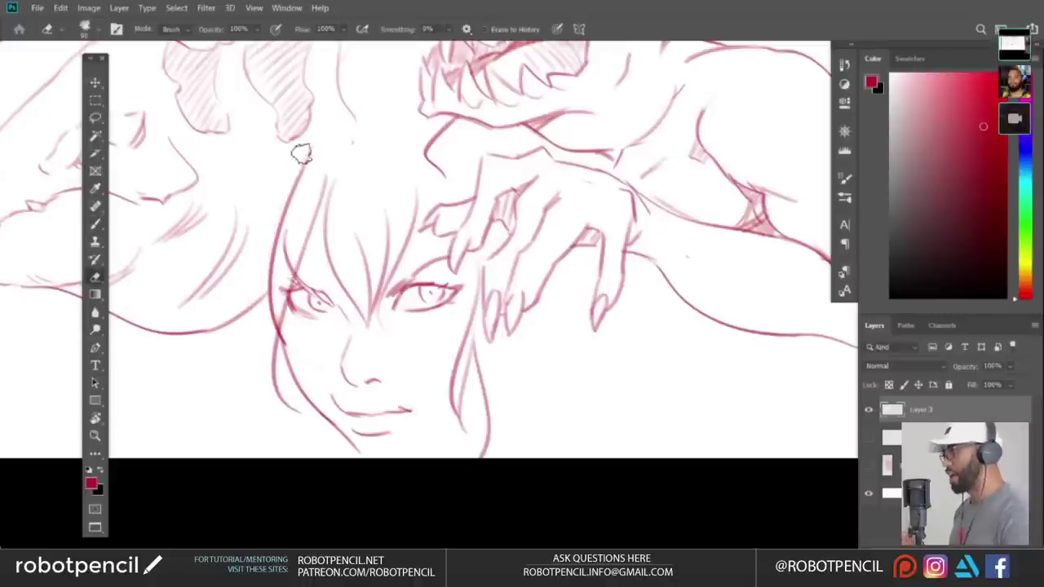
{"action": "mouse_move", "coordinate": [301, 154]}
{"action": "left_mouse_down"}
{"action": "mouse_move", "coordinate": [255, 351]}
{"action": "mouse_move", "coordinate": [242, 289]}
{"action": "left_mouse_up"}
{"action": "key", "text": "b"}
{"action": "key", "text": "ctrl+z"}
{"action": "left_click_drag", "start_coordinate": [277, 181], "coordinate": [254, 363]}
{"action": "key", "text": "e"}
{"action": "mouse_move", "coordinate": [245, 203]}
{"action": "left_mouse_down"}
{"action": "mouse_move", "coordinate": [233, 297]}
{"action": "mouse_move", "coordinate": [232, 241]}
{"action": "mouse_move", "coordinate": [257, 350]}
{"action": "left_mouse_up"}
{"action": "key", "text": "b"}
{"action": "key", "text": "ctrl+z"}
{"action": "left_click_drag", "start_coordinate": [256, 179], "coordinate": [224, 305]}
- Draw long hair locks hanging from the outer contour opposite the hand down to the canvas's lower edge
{"action": "left_click_drag", "start_coordinate": [248, 388], "coordinate": [262, 230]}
{"action": "key", "text": "ctrl+z"}
{"action": "mouse_move", "coordinate": [288, 186]}
{"action": "left_mouse_down"}
{"action": "mouse_move", "coordinate": [248, 349]}
{"action": "mouse_move", "coordinate": [287, 419]}
{"action": "left_mouse_up"}
{"action": "key", "text": "ctrl+z"}
{"action": "mouse_move", "coordinate": [248, 388]}
{"action": "left_mouse_down"}
{"action": "mouse_move", "coordinate": [260, 251]}
{"action": "mouse_move", "coordinate": [286, 422]}
{"action": "left_mouse_up"}
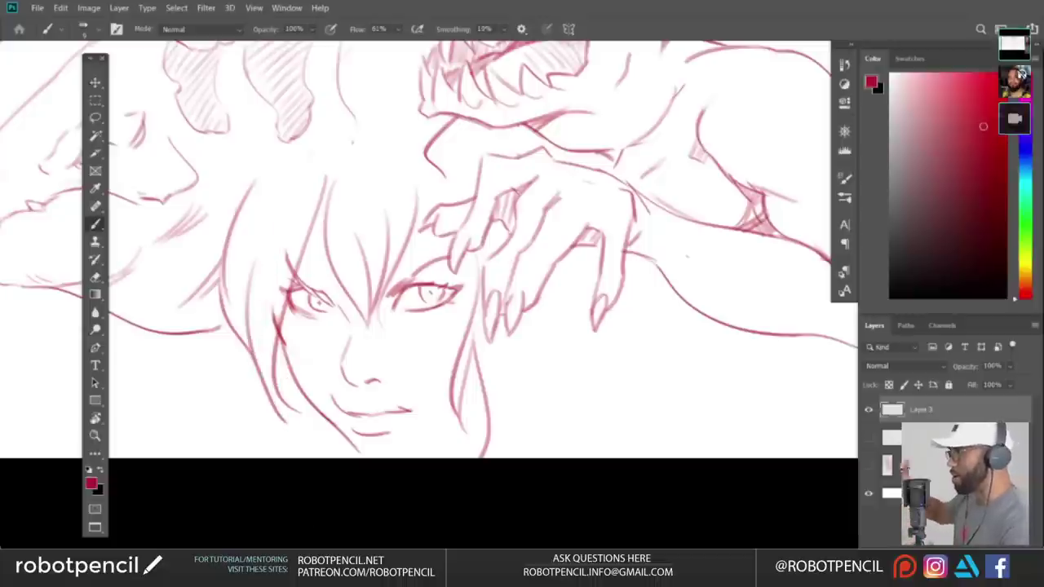
{"action": "key", "text": "ctrl+z"}
{"action": "left_click_drag", "start_coordinate": [254, 352], "coordinate": [270, 465]}
{"action": "key", "text": "ctrl+z"}
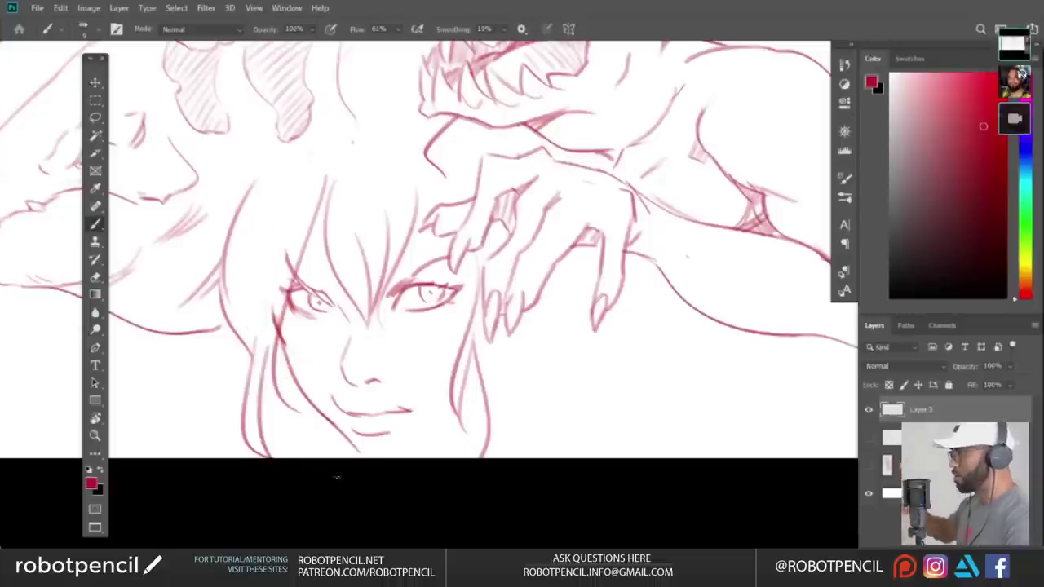
{"action": "mouse_move", "coordinate": [279, 243]}
{"action": "left_mouse_down"}
{"action": "mouse_move", "coordinate": [226, 399]}
{"action": "mouse_move", "coordinate": [235, 398]}
{"action": "left_mouse_up"}
{"action": "key", "text": "ctrl+z"}
{"action": "left_click_drag", "start_coordinate": [432, 381], "coordinate": [405, 446]}
- Clean up overlapping lines in the hair opposite the hand and redraw its outer and inner strands
{"action": "key", "text": "e"}
{"action": "left_click_drag", "start_coordinate": [258, 321], "coordinate": [227, 399]}
{"action": "key", "text": "b"}
{"action": "left_click_drag", "start_coordinate": [243, 250], "coordinate": [217, 401]}
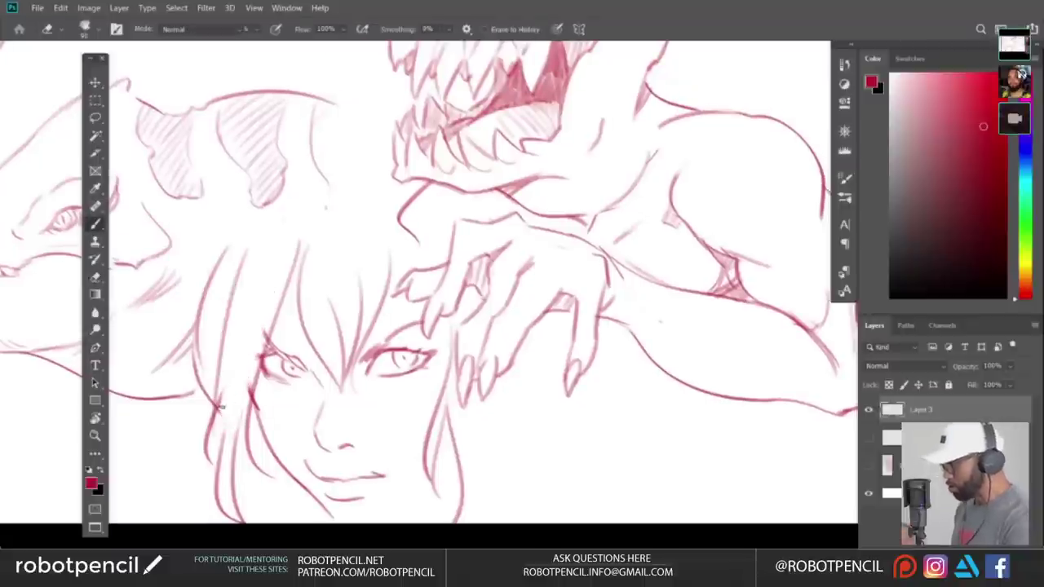
{"action": "key", "text": "e"}
{"action": "left_click_drag", "start_coordinate": [245, 298], "coordinate": [229, 426]}
{"action": "key", "text": "b"}
{"action": "left_click_drag", "start_coordinate": [239, 273], "coordinate": [213, 426]}
{"action": "left_click_drag", "start_coordinate": [238, 254], "coordinate": [212, 425]}
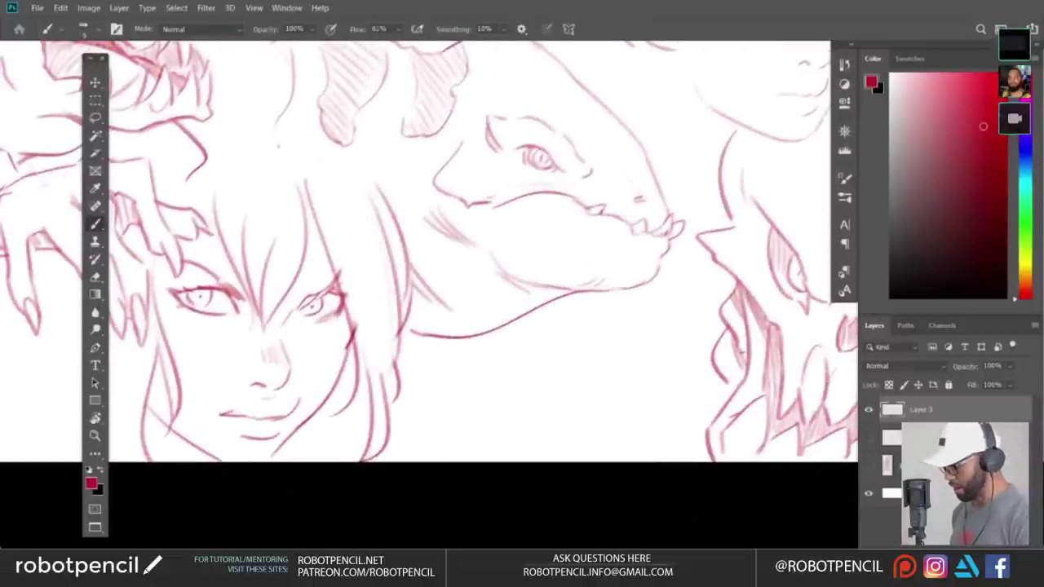
- Draw a long curved hair lock below the hand's fingertips, running down to the canvas's lower edge
{"action": "left_click_drag", "start_coordinate": [450, 416], "coordinate": [544, 464]}
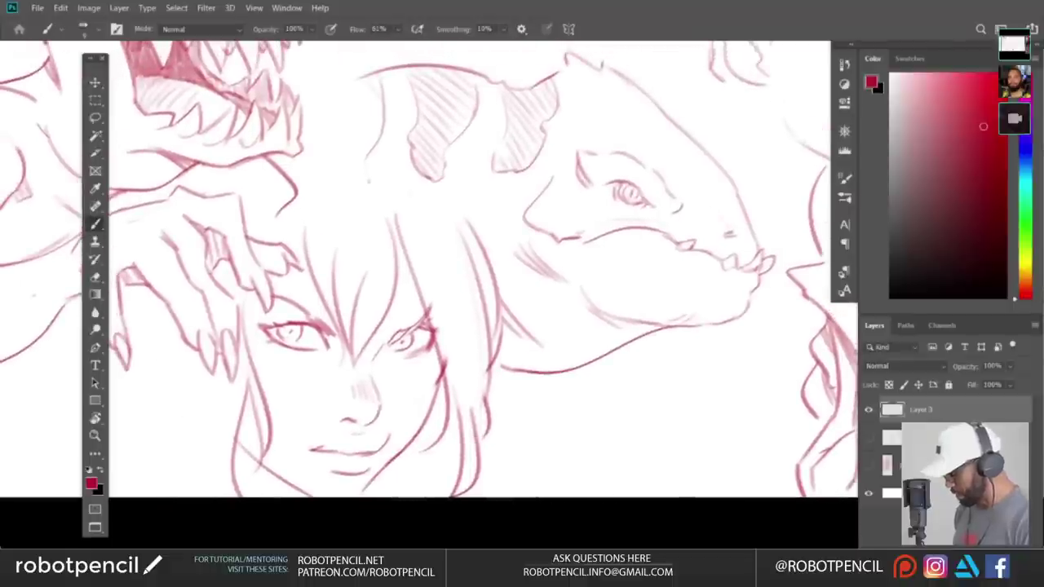
{"action": "left_click_drag", "start_coordinate": [180, 352], "coordinate": [188, 497]}
{"action": "key", "text": "ctrl+z"}
{"action": "left_click_drag", "start_coordinate": [181, 375], "coordinate": [198, 497]}
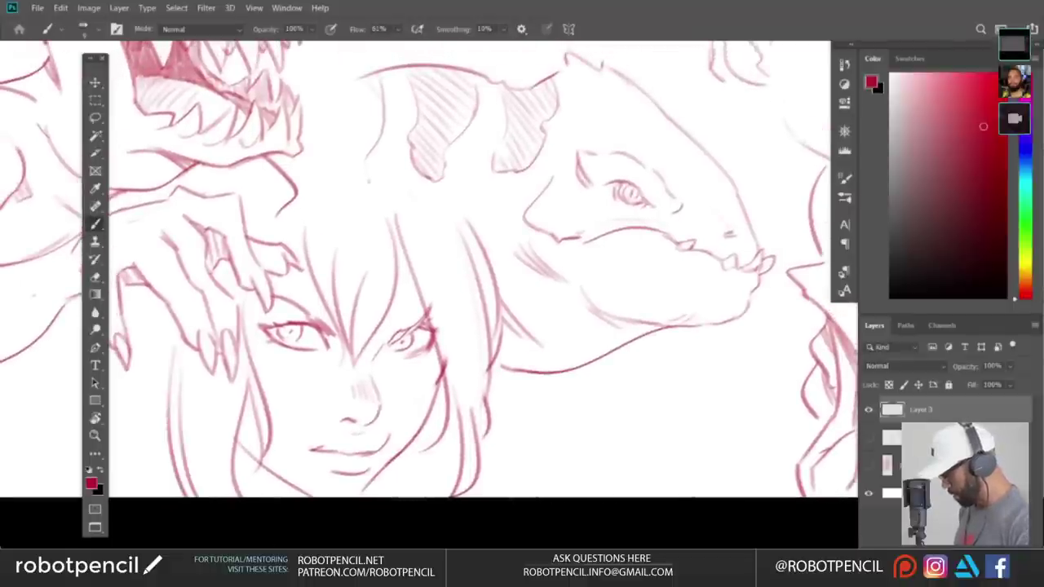
{"action": "left_click_drag", "start_coordinate": [175, 376], "coordinate": [204, 496]}
{"action": "left_click_drag", "start_coordinate": [180, 351], "coordinate": [207, 496]}
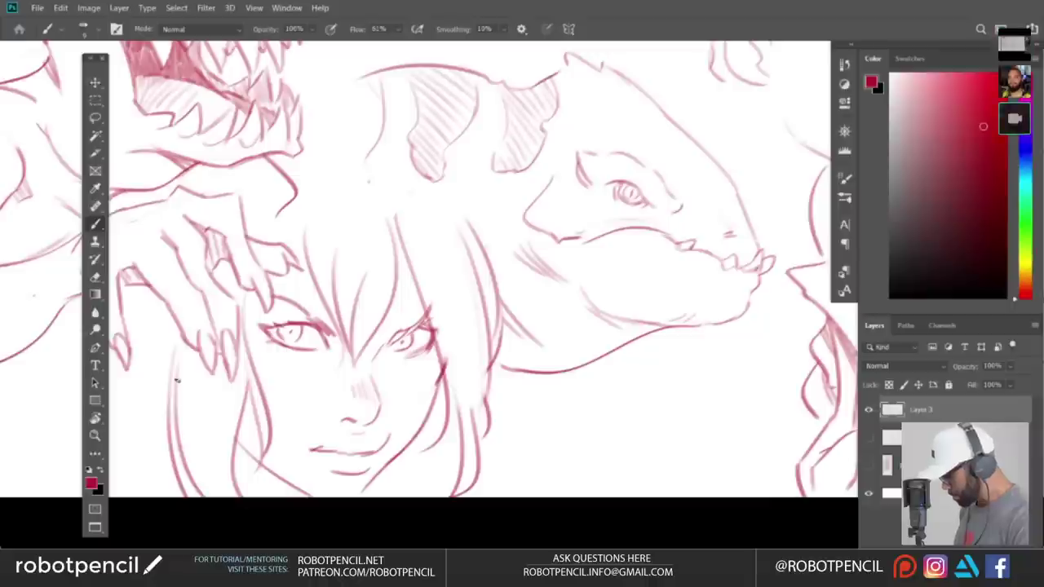
- Add an inner strand to the hair falling beside the face on the side away from the hand
{"action": "left_click_drag", "start_coordinate": [458, 269], "coordinate": [448, 427]}
{"action": "key", "text": "ctrl+z"}
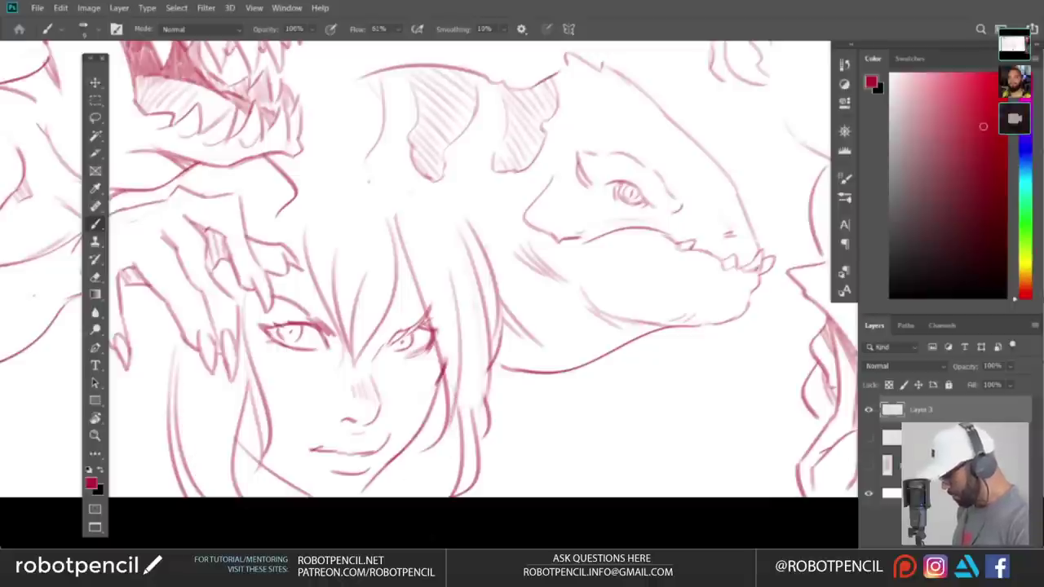
{"action": "key", "text": "ctrl+z"}
{"action": "mouse_move", "coordinate": [460, 266]}
{"action": "left_mouse_down"}
{"action": "mouse_move", "coordinate": [458, 405]}
{"action": "mouse_move", "coordinate": [466, 379]}
{"action": "left_mouse_up"}
{"action": "left_click_drag", "start_coordinate": [427, 416], "coordinate": [389, 496]}
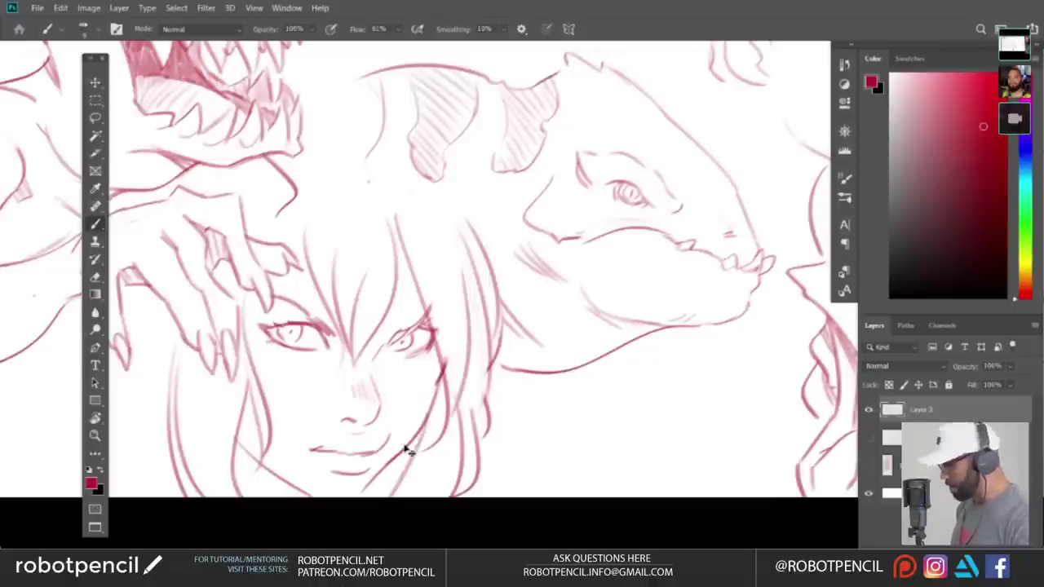
{"action": "key", "text": "ctrl+z"}
{"action": "left_click_drag", "start_coordinate": [411, 438], "coordinate": [371, 496]}
{"action": "key", "text": "ctrl+z"}
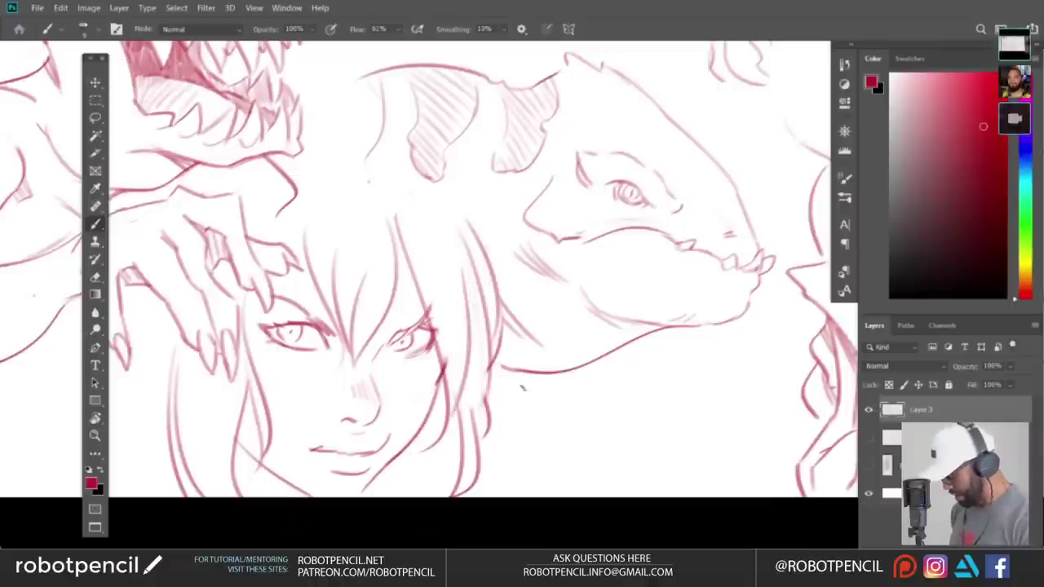
- Flip the view back horizontally and draw the outer edge of the hair hanging below the hand
{"action": "key", "text": "ctrl+shift+h"}
{"action": "left_click_drag", "start_coordinate": [743, 375], "coordinate": [378, 362]}
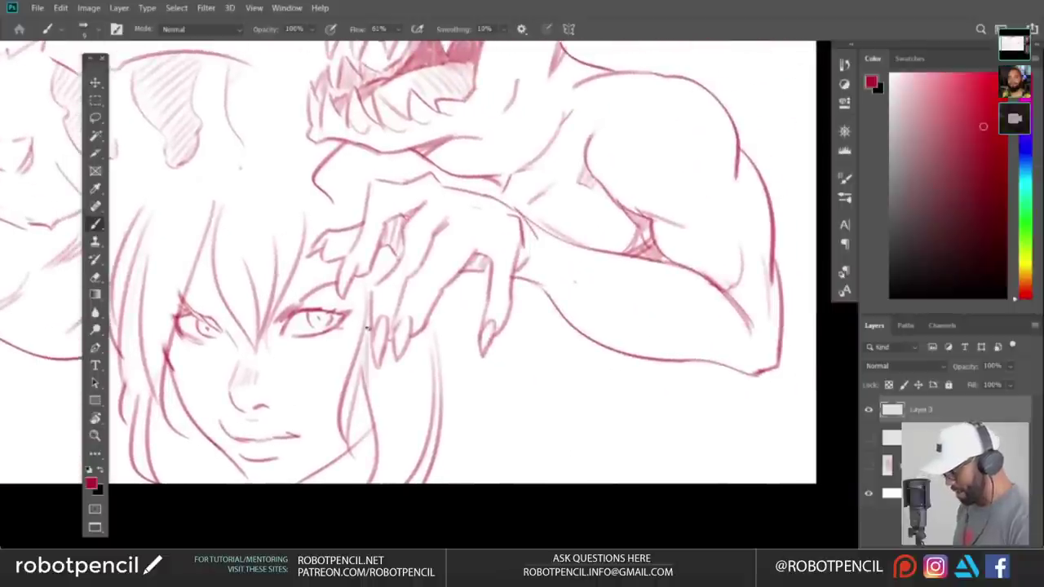
{"action": "left_click_drag", "start_coordinate": [465, 304], "coordinate": [455, 453]}
{"action": "key", "text": "ctrl+z"}
{"action": "left_click_drag", "start_coordinate": [483, 339], "coordinate": [445, 481]}
{"action": "left_click_drag", "start_coordinate": [462, 358], "coordinate": [442, 482]}
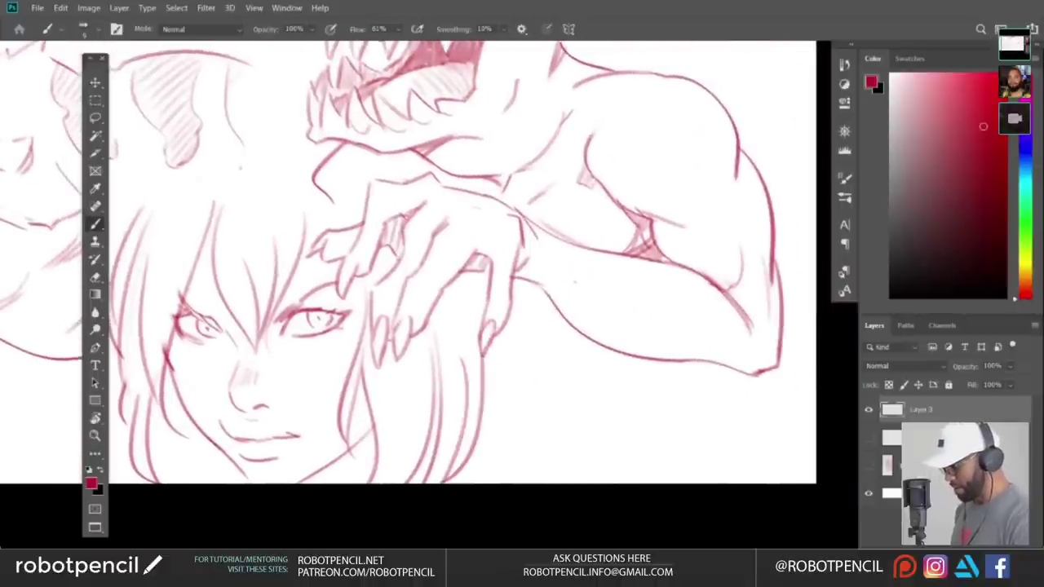
- Sketch a short flicked tuft at the side of the head and erase the creature lines overlapping the hair
{"action": "left_click_drag", "start_coordinate": [522, 479], "coordinate": [590, 471]}
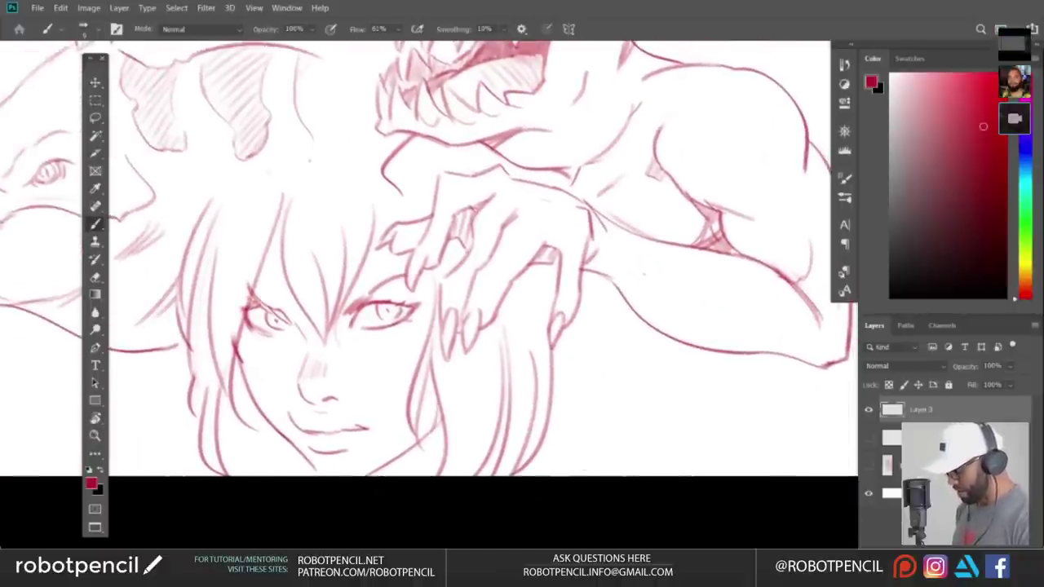
{"action": "left_click_drag", "start_coordinate": [395, 471], "coordinate": [431, 488]}
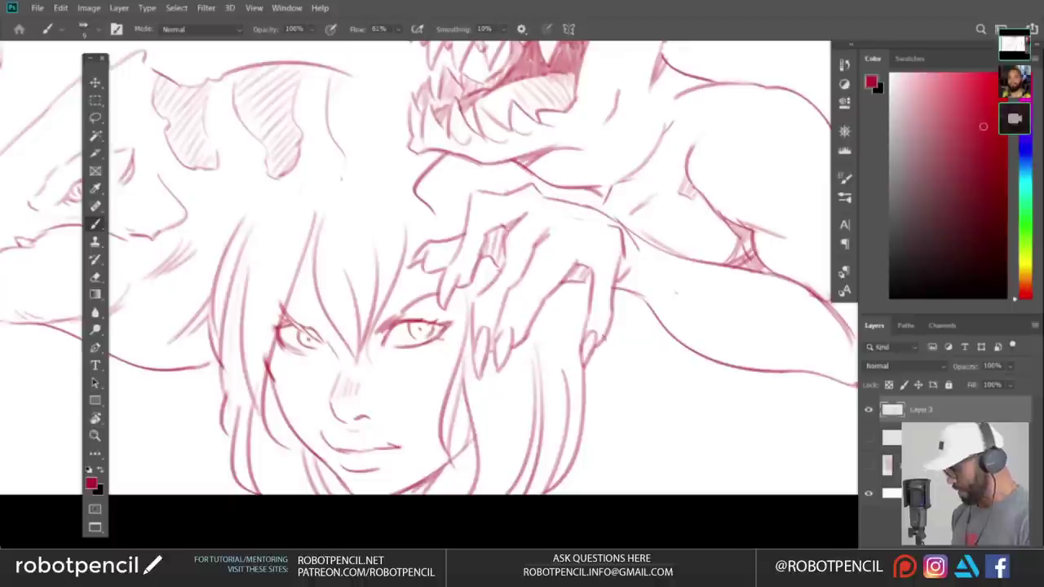
{"action": "left_click_drag", "start_coordinate": [565, 372], "coordinate": [590, 438]}
{"action": "left_click_drag", "start_coordinate": [231, 296], "coordinate": [369, 223]}
{"action": "key", "text": "ctrl+z"}
{"action": "left_click_drag", "start_coordinate": [241, 290], "coordinate": [390, 185]}
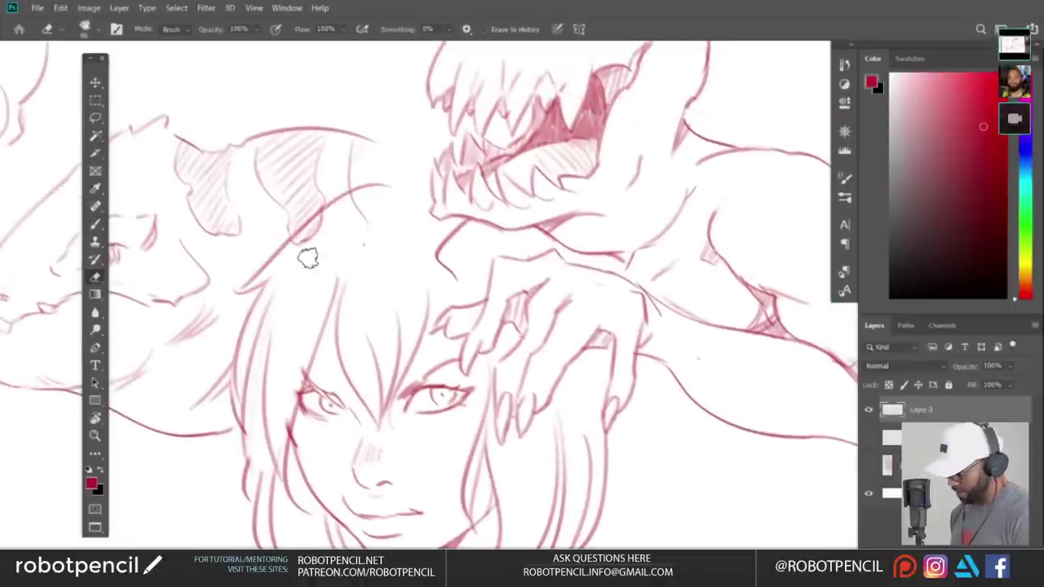
{"action": "key", "text": "ctrl+z"}
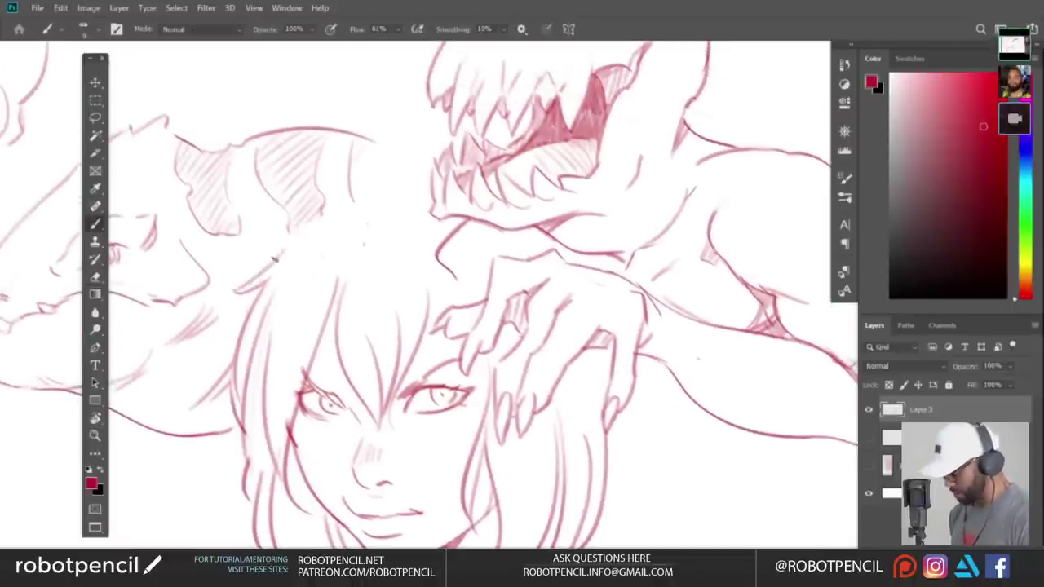
{"action": "key", "text": "ctrl+z"}
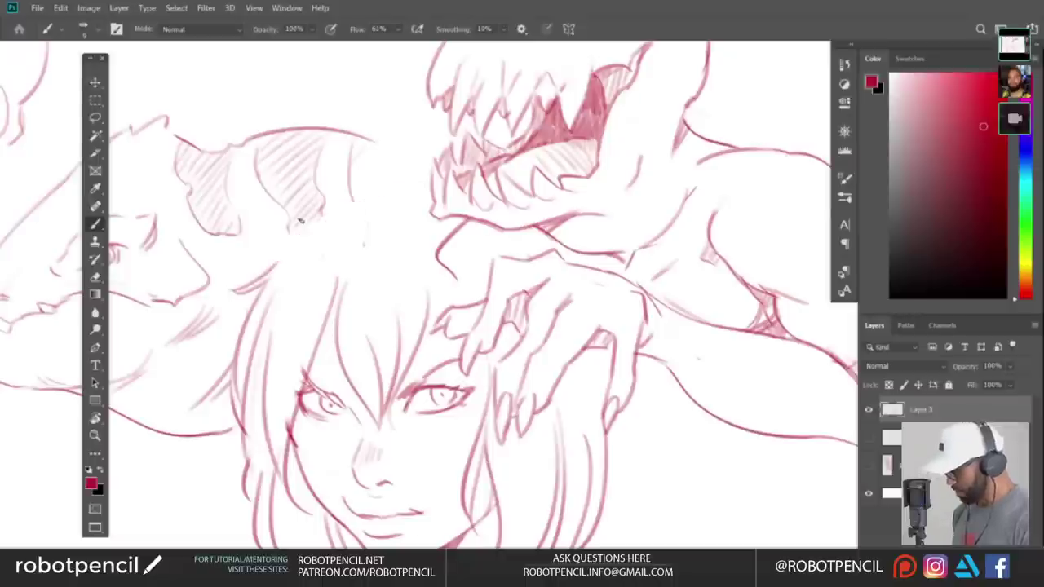
- Draw the crown outline curving from the side tuft up over the top of the woman's head
{"action": "left_click_drag", "start_coordinate": [259, 274], "coordinate": [387, 192]}
{"action": "key", "text": "ctrl+z"}
{"action": "key", "text": "ctrl+z"}
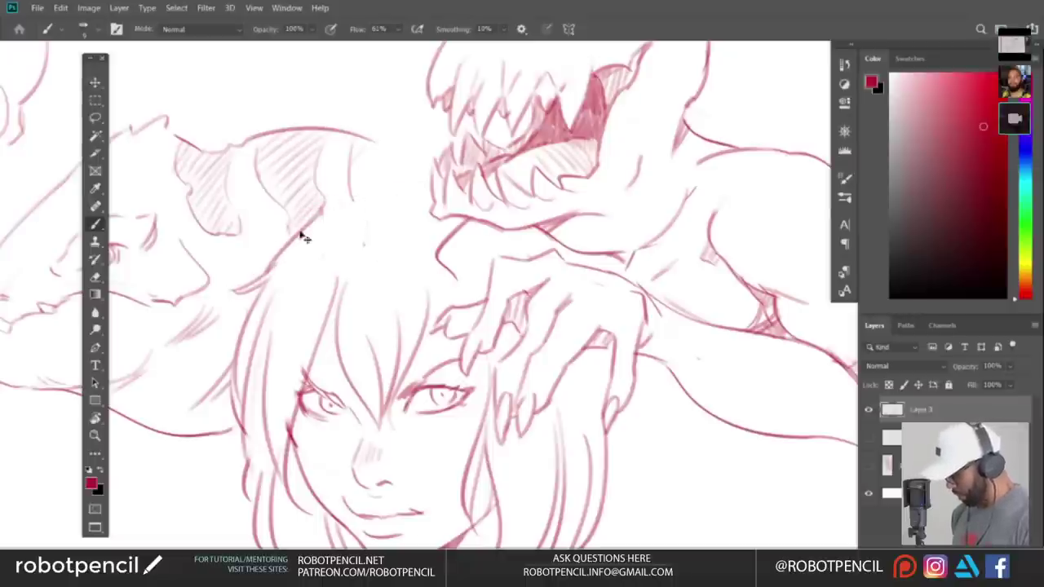
{"action": "left_click_drag", "start_coordinate": [270, 263], "coordinate": [400, 182]}
{"action": "key", "text": "e"}
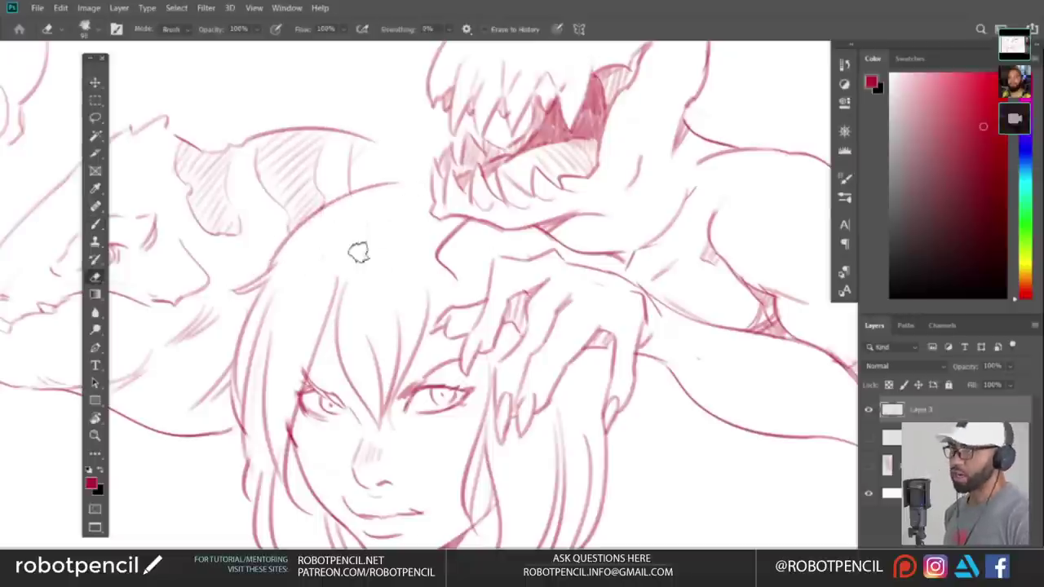
- Hatch light shading beside the cheek and sketch a short shoulder line below the outer hair lock
{"action": "left_click_drag", "start_coordinate": [536, 342], "coordinate": [486, 259]}
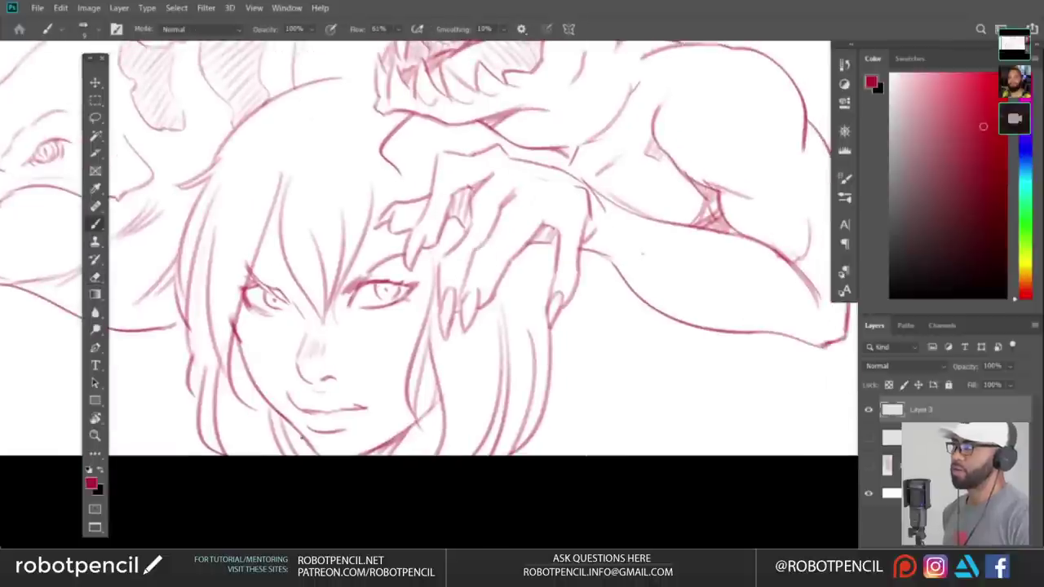
{"action": "key", "text": "b"}
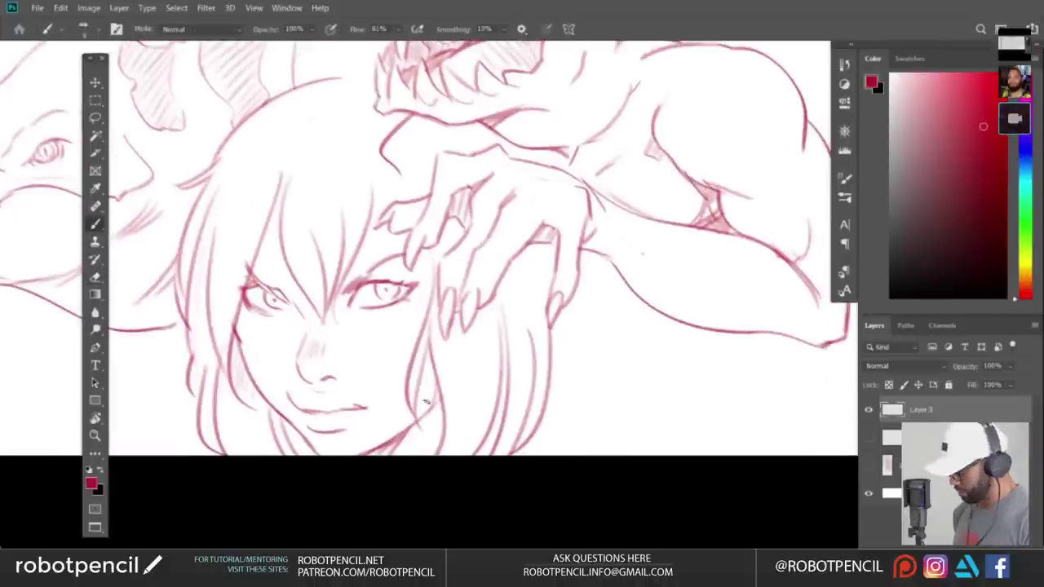
{"action": "mouse_move", "coordinate": [559, 354]}
{"action": "left_mouse_down"}
{"action": "mouse_move", "coordinate": [556, 454]}
{"action": "mouse_move", "coordinate": [605, 455]}
{"action": "left_mouse_up"}
{"action": "key", "text": "ctrl+z"}
- Add a fine strand from the crown into the bangs and try highlight marks across the hair
{"action": "mouse_move", "coordinate": [283, 518]}
{"action": "left_mouse_down"}
{"action": "mouse_move", "coordinate": [413, 481]}
{"action": "mouse_move", "coordinate": [437, 488]}
{"action": "mouse_move", "coordinate": [395, 565]}
{"action": "left_mouse_up"}
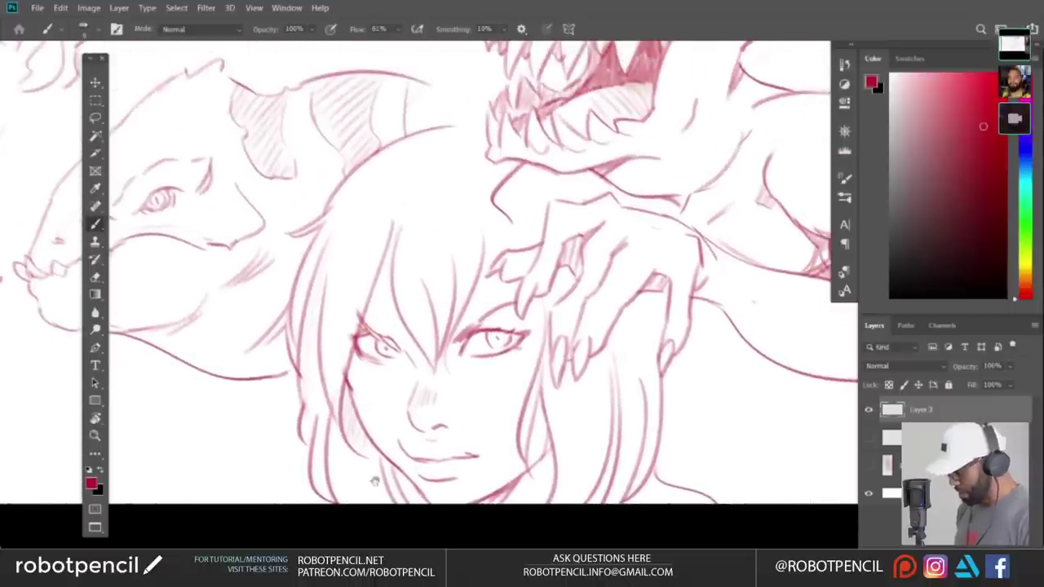
{"action": "mouse_move", "coordinate": [420, 184]}
{"action": "left_mouse_down"}
{"action": "mouse_move", "coordinate": [383, 267]}
{"action": "mouse_move", "coordinate": [437, 237]}
{"action": "mouse_move", "coordinate": [481, 238]}
{"action": "left_mouse_up"}
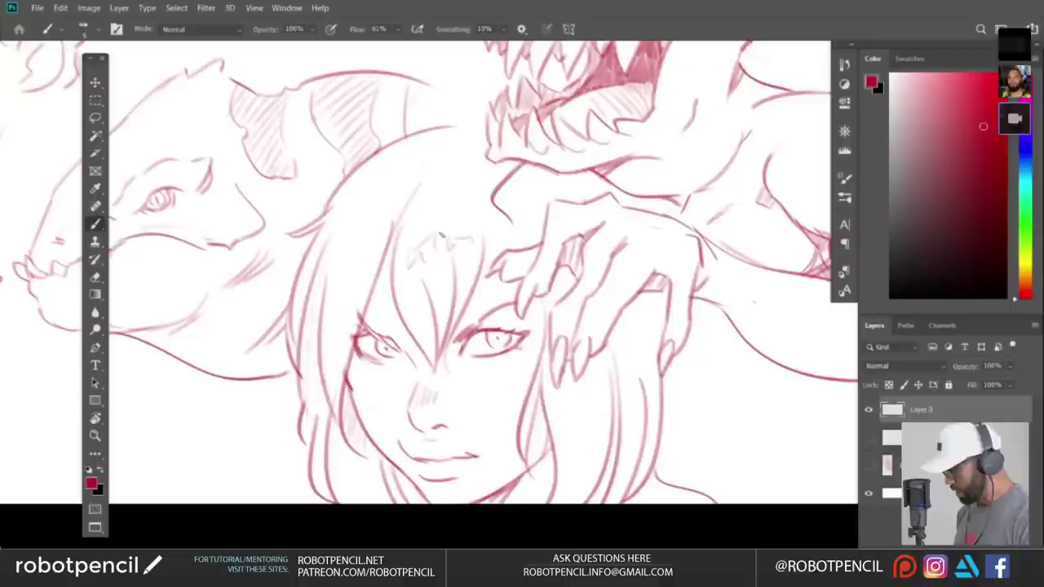
{"action": "left_click_drag", "start_coordinate": [350, 251], "coordinate": [377, 242]}
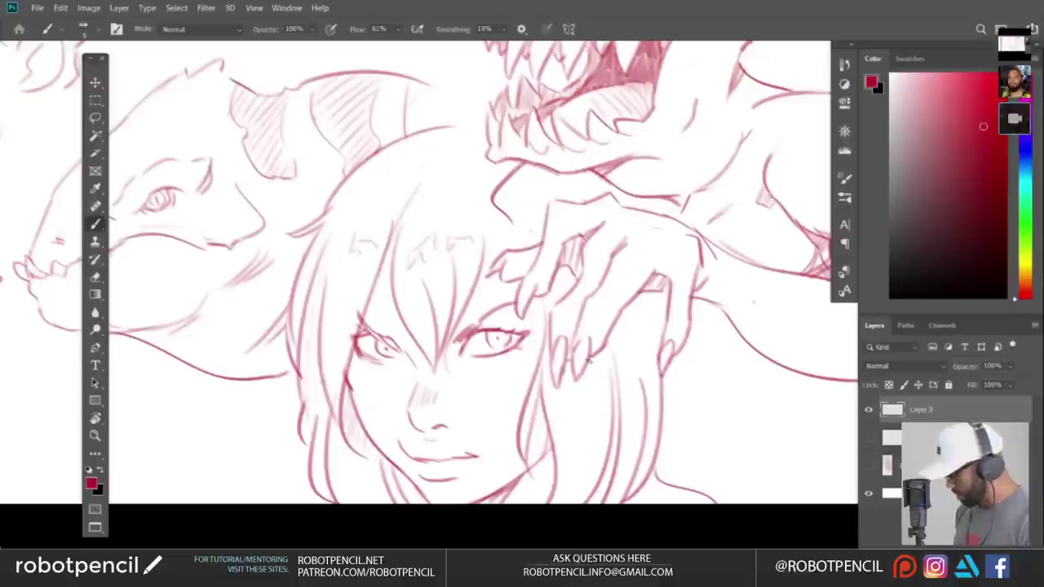
{"action": "key", "text": "ctrl+z"}
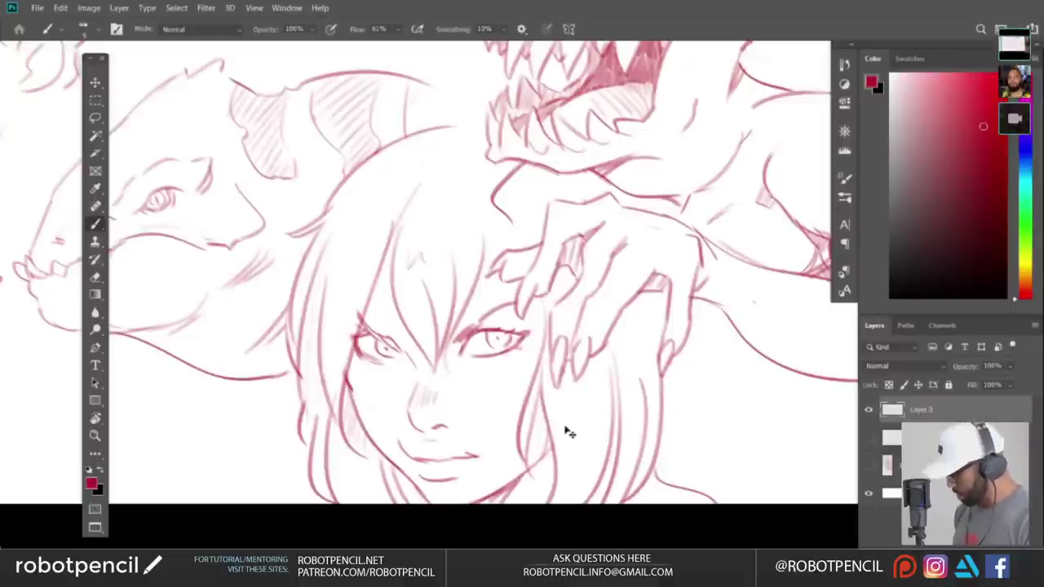
{"action": "key", "text": "ctrl+z"}
- Add thin overlapping strands to the side locks on the side of the face away from the hand
{"action": "left_click_drag", "start_coordinate": [313, 384], "coordinate": [295, 463]}
{"action": "key", "text": "ctrl+z"}
{"action": "mouse_move", "coordinate": [321, 328]}
{"action": "left_mouse_down"}
{"action": "mouse_move", "coordinate": [301, 428]}
{"action": "mouse_move", "coordinate": [301, 416]}
{"action": "left_mouse_up"}
{"action": "key", "text": "ctrl+z"}
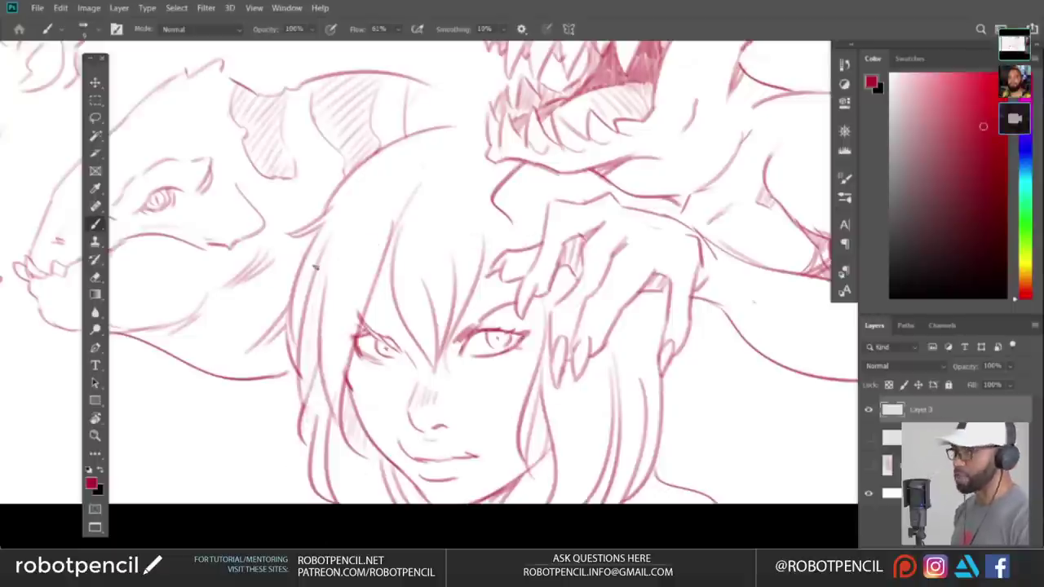
{"action": "mouse_move", "coordinate": [316, 269]}
{"action": "left_mouse_down"}
{"action": "mouse_move", "coordinate": [295, 400]}
{"action": "mouse_move", "coordinate": [311, 417]}
{"action": "left_mouse_up"}
{"action": "key", "text": "ctrl+z"}
{"action": "mouse_move", "coordinate": [320, 375]}
{"action": "left_mouse_down"}
{"action": "mouse_move", "coordinate": [316, 453]}
{"action": "mouse_move", "coordinate": [324, 442]}
{"action": "left_mouse_up"}
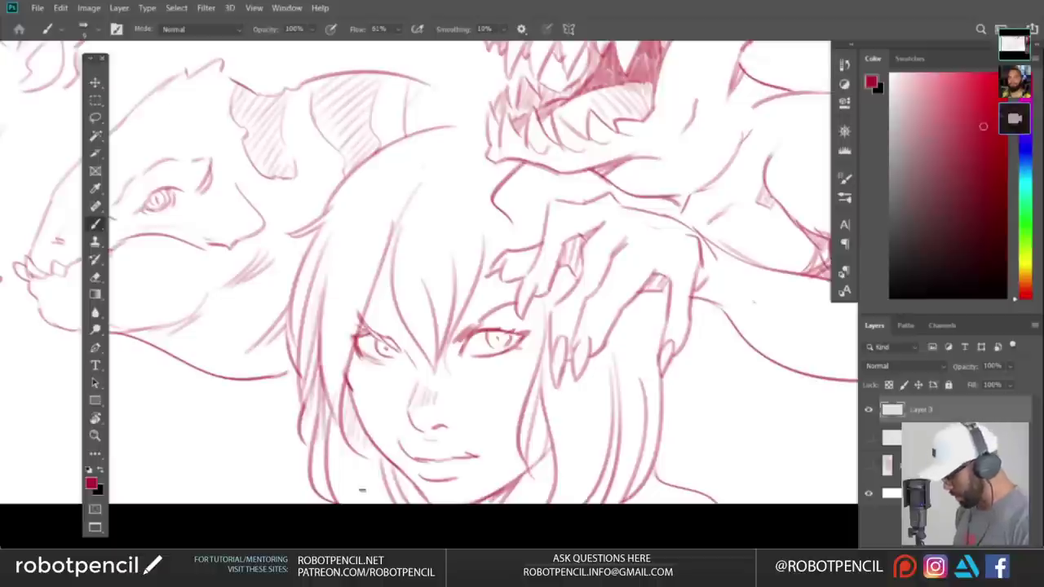
- Mirror the view to check the woman's portrait and the neighbouring creature sketches, and flip it back
{"action": "mouse_move", "coordinate": [597, 453]}
{"action": "left_mouse_down"}
{"action": "mouse_move", "coordinate": [558, 399]}
{"action": "mouse_move", "coordinate": [515, 448]}
{"action": "left_mouse_up"}
{"action": "key", "text": "ctrl+z"}
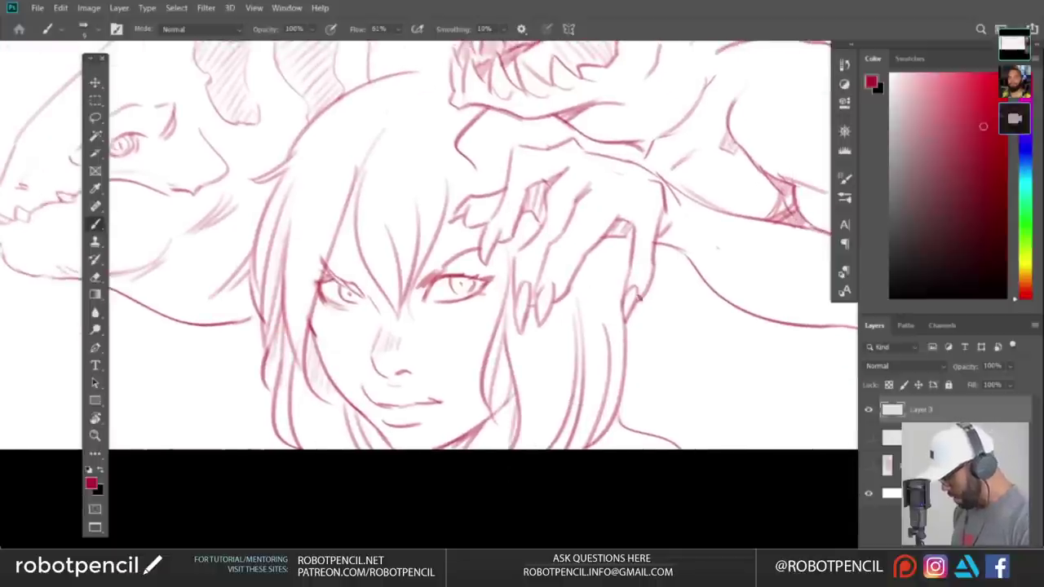
{"action": "key", "text": "F2"}
{"action": "mouse_move", "coordinate": [502, 318]}
{"action": "left_mouse_down"}
{"action": "mouse_move", "coordinate": [473, 357]}
{"action": "mouse_move", "coordinate": [467, 439]}
{"action": "left_mouse_up"}
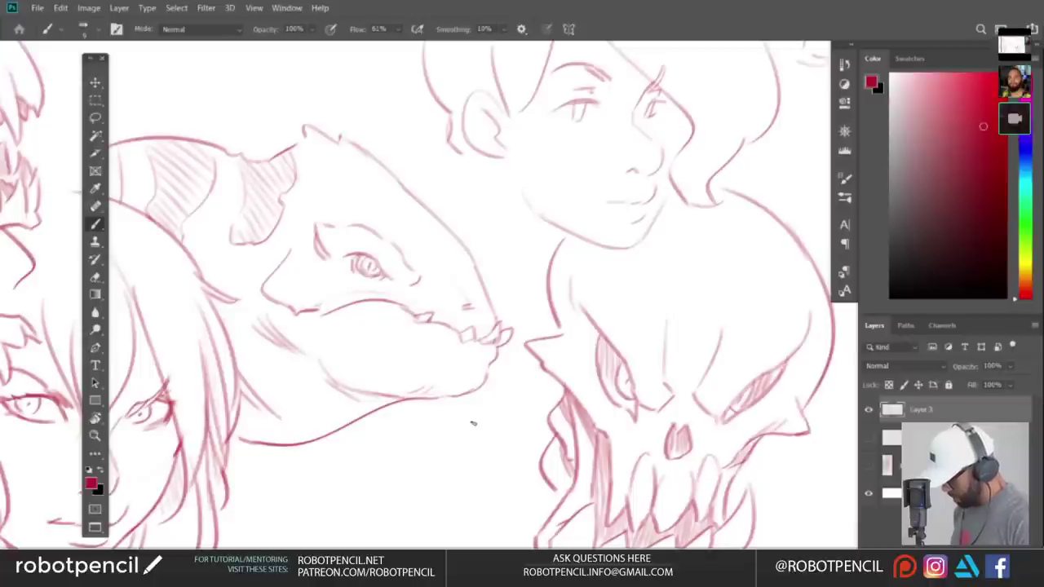
{"action": "left_click_drag", "start_coordinate": [540, 326], "coordinate": [497, 375]}
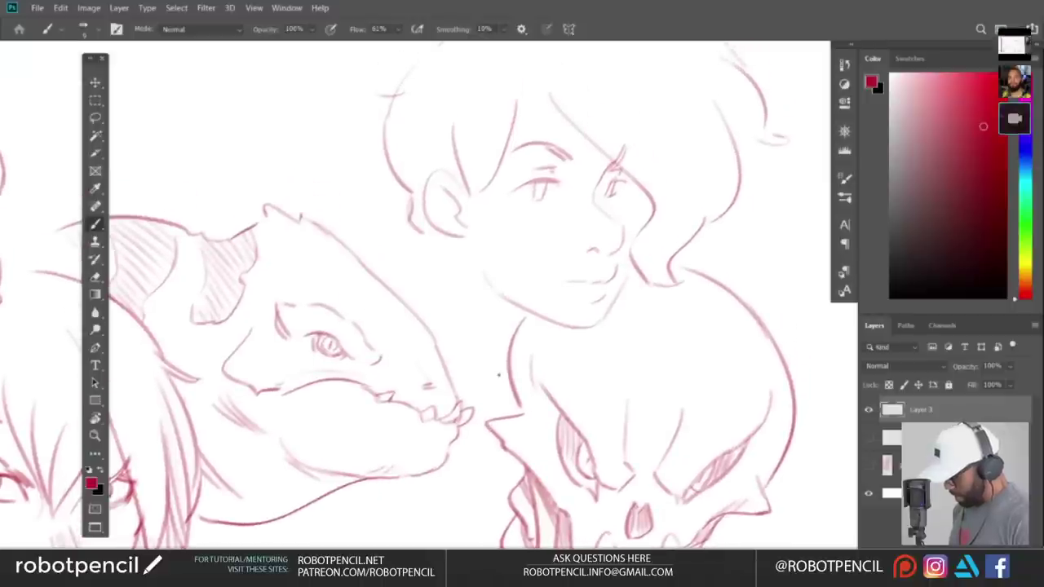
{"action": "key", "text": "F2"}
{"action": "left_click_drag", "start_coordinate": [536, 348], "coordinate": [496, 183]}
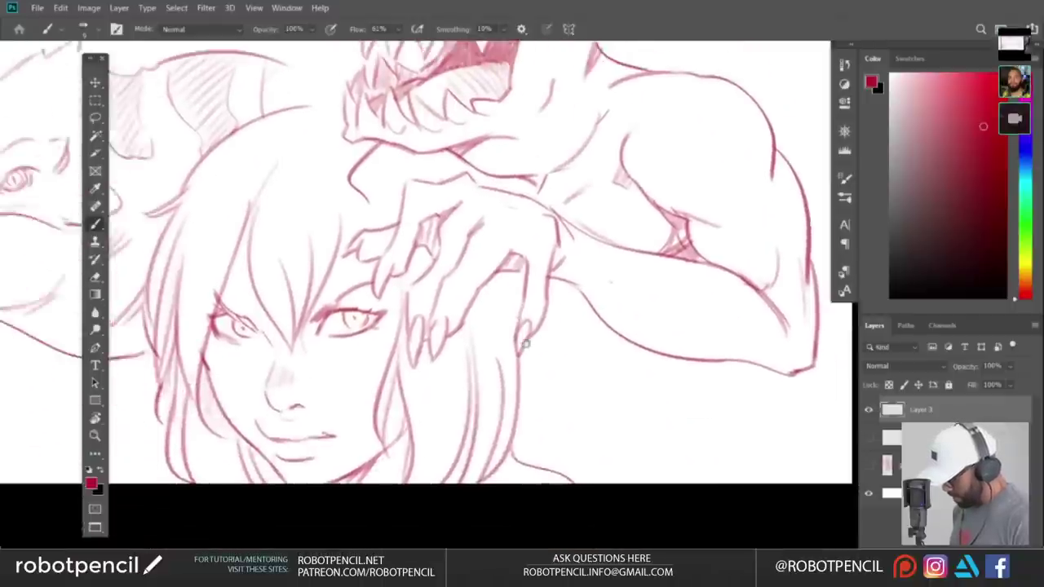
- Add a new layer for another creature head in the blank space above the hatched creature sketch
{"action": "left_click_drag", "start_coordinate": [417, 272], "coordinate": [519, 339]}
{"action": "left_click_drag", "start_coordinate": [316, 314], "coordinate": [491, 349]}
{"action": "left_click_drag", "start_coordinate": [462, 251], "coordinate": [459, 413]}
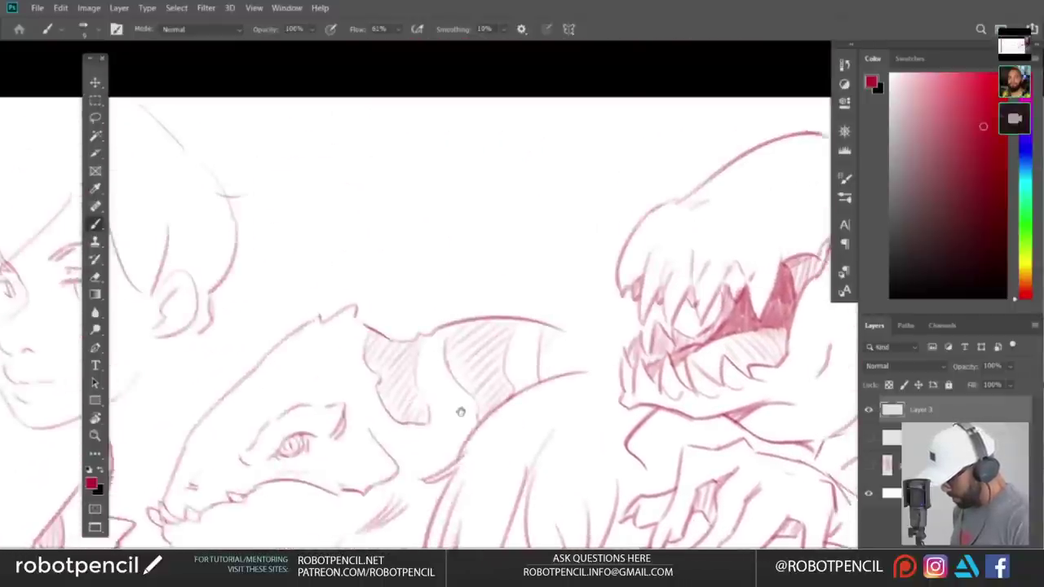
{"action": "scroll", "coordinate": [536, 353], "scroll_direction": "down", "scroll_amount": 10}
{"action": "scroll", "coordinate": [536, 354], "scroll_direction": "left", "scroll_amount": 2}
{"action": "scroll", "coordinate": [536, 334], "scroll_direction": "up", "scroll_amount": 7}
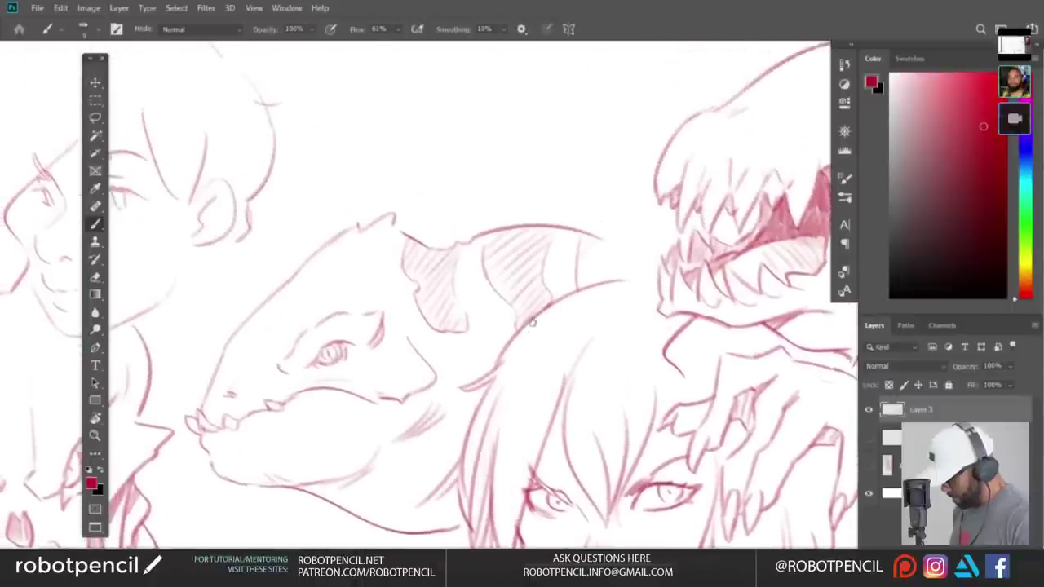
{"action": "scroll", "coordinate": [530, 318], "scroll_direction": "up", "scroll_amount": 5}
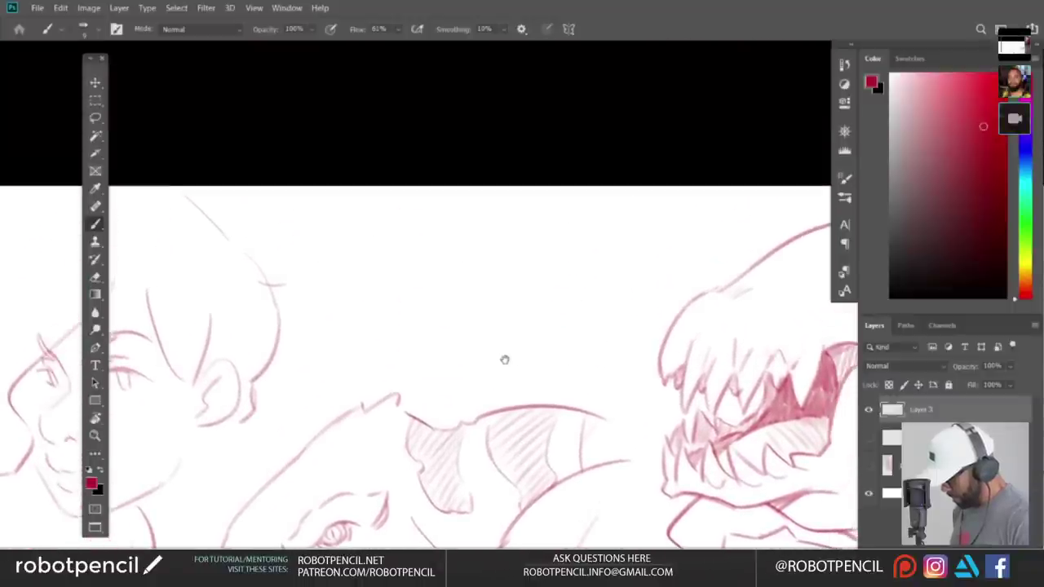
{"action": "key", "text": "ctrl+shift+alt+n"}
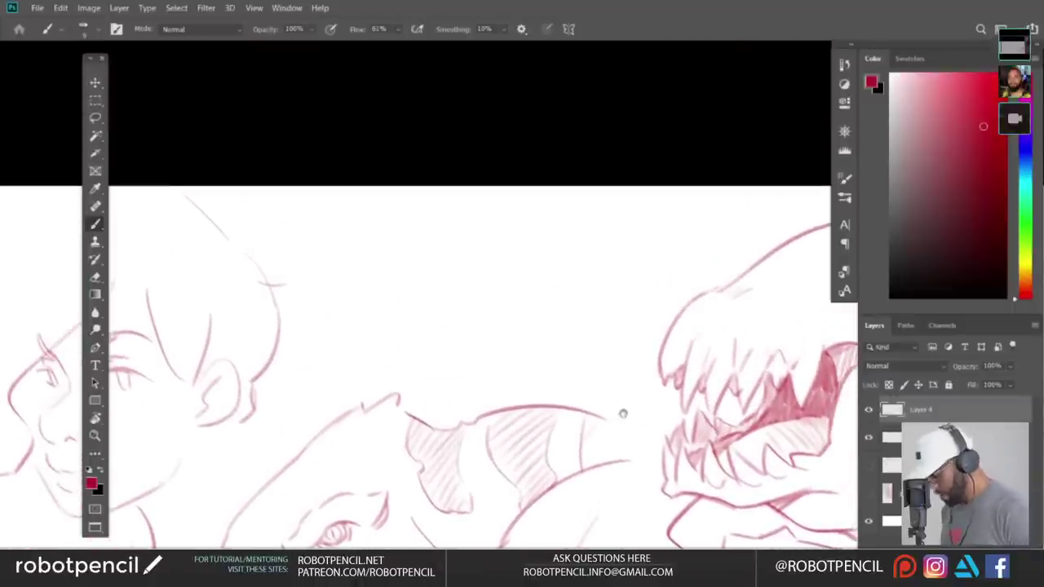
{"action": "scroll", "coordinate": [622, 413], "scroll_direction": "down", "scroll_amount": 1}
{"action": "scroll", "coordinate": [622, 412], "scroll_direction": "right", "scroll_amount": 1}
{"action": "key", "text": "l"}
{"action": "left_click_drag", "start_coordinate": [491, 196], "coordinate": [363, 325]}
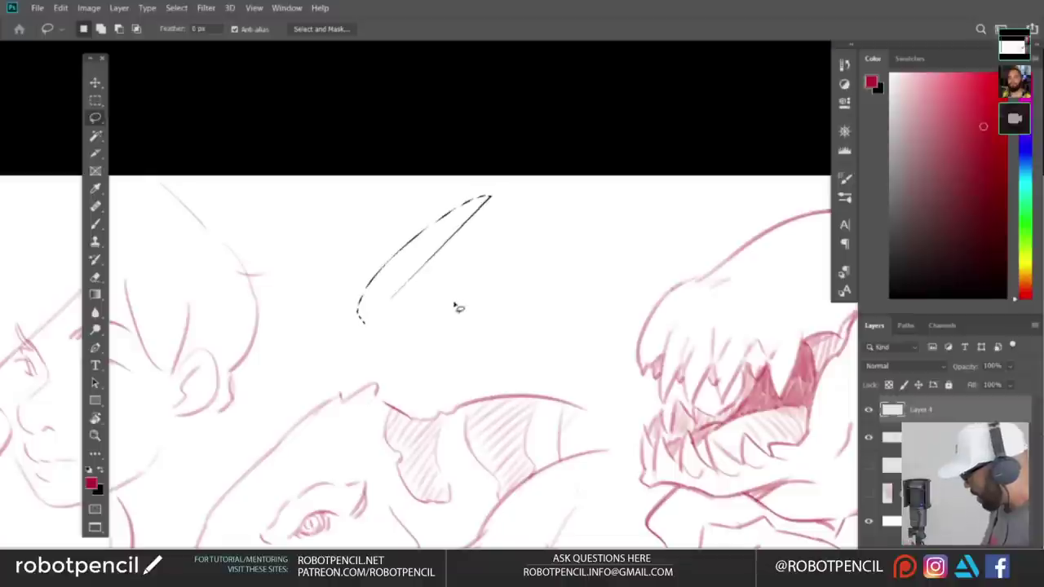
{"action": "key", "text": "ctrl+d"}
{"action": "left_click_drag", "start_coordinate": [488, 297], "coordinate": [448, 284]}
- Lasso a freehand creature-head silhouette with a rounded skull and notched snout above the hatched creature, and hide the selection outline
{"action": "mouse_move", "coordinate": [456, 181]}
{"action": "left_mouse_down"}
{"action": "mouse_move", "coordinate": [358, 283]}
{"action": "mouse_move", "coordinate": [343, 330]}
{"action": "mouse_move", "coordinate": [560, 348]}
{"action": "left_mouse_up"}
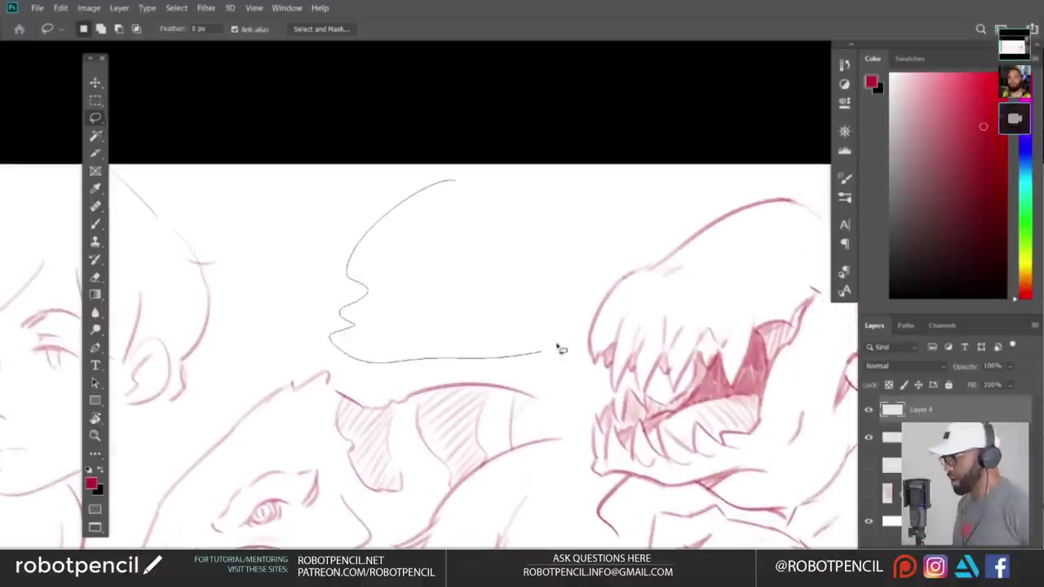
{"action": "left_click_drag", "start_coordinate": [445, 196], "coordinate": [554, 356]}
{"action": "left_click_drag", "start_coordinate": [465, 242], "coordinate": [416, 259]}
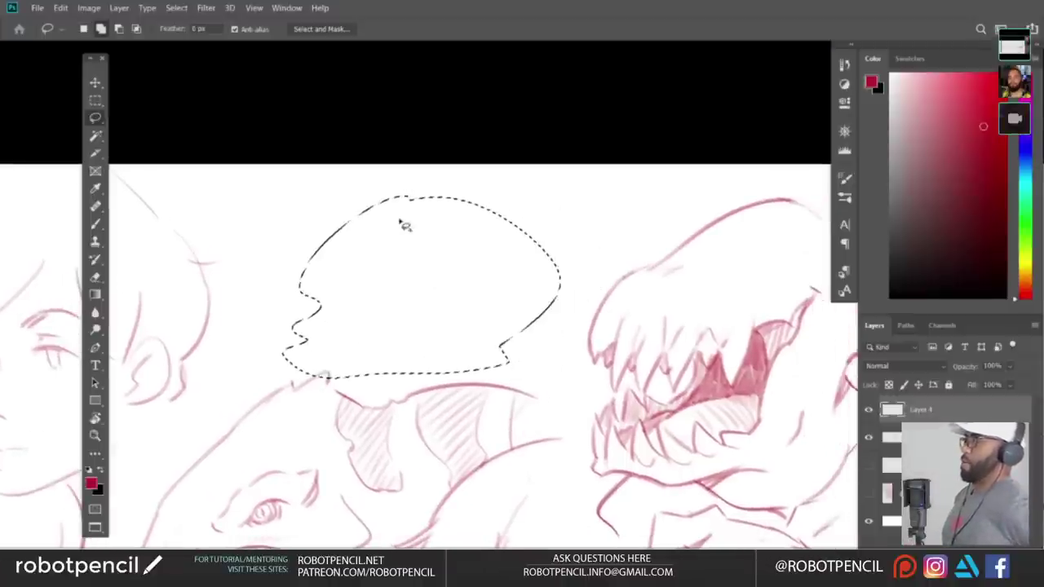
{"action": "left_click_drag", "start_coordinate": [400, 219], "coordinate": [546, 257]}
{"action": "key", "text": "ctrl+d"}
- Switch to the Flat brush with a neutral mid-grey colour and enlarge it to about 1300 px
{"action": "key", "text": "b"}
{"action": "right_click", "coordinate": [425, 284]}
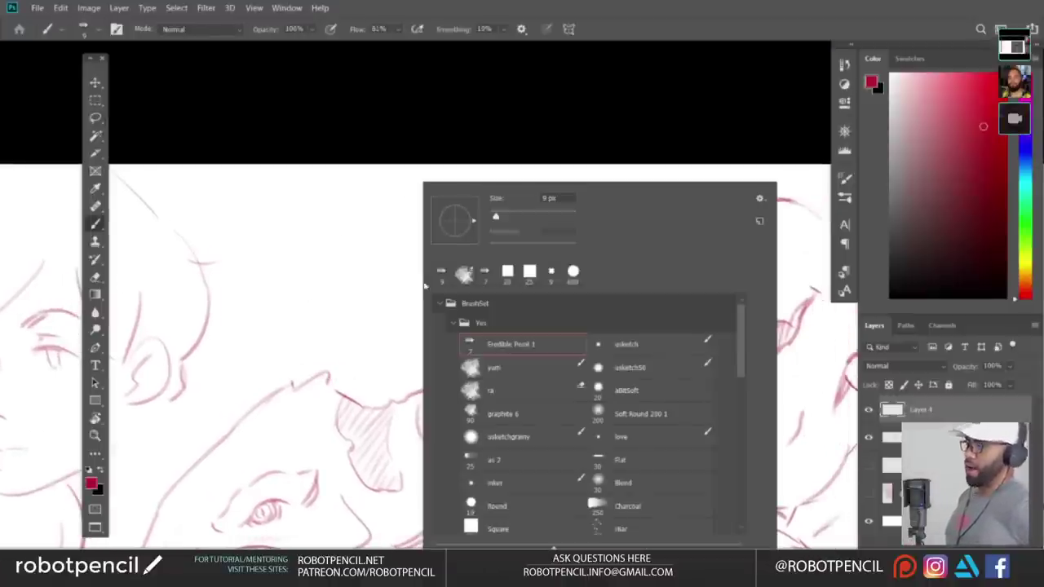
{"action": "left_click", "coordinate": [616, 459]}
{"action": "left_click", "coordinate": [890, 200]}
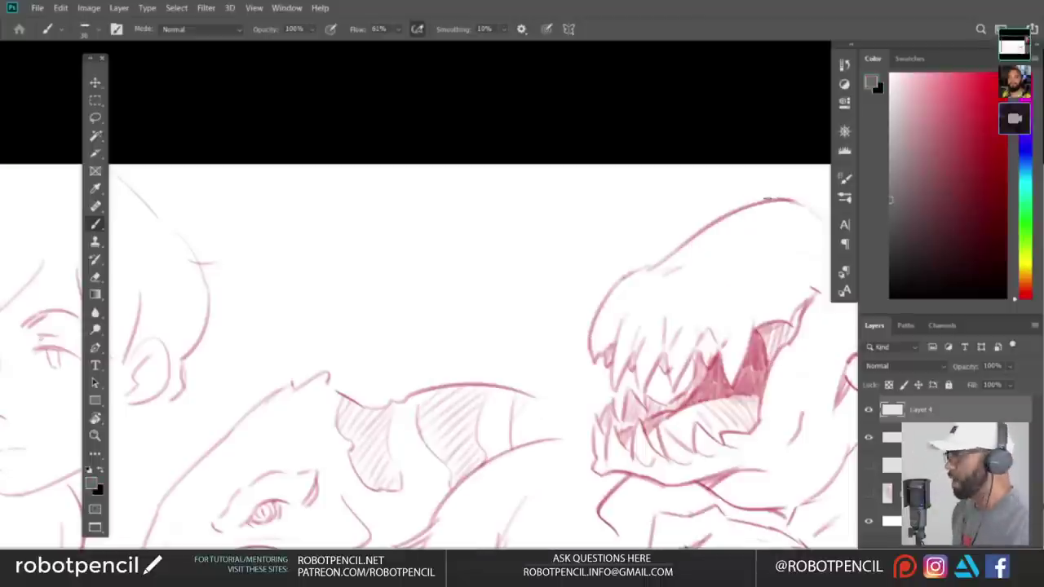
{"action": "key", "text": "bracketright"}
{"action": "key", "text": "bracketright"}
{"action": "key", "text": "bracketright"}
{"action": "key", "text": "bracketright"}
{"action": "key", "text": "bracketright"}
{"action": "key", "text": "bracketright"}
{"action": "key", "text": "bracketright"}
{"action": "key", "text": "bracketright"}
{"action": "key", "text": "bracketright"}
{"action": "key", "text": "bracketright"}
{"action": "key", "text": "bracketright"}
{"action": "key", "text": "bracketright"}
{"action": "key", "text": "bracketright"}
{"action": "key", "text": "bracketright"}
{"action": "key", "text": "bracketright"}
{"action": "key", "text": "bracketright"}
{"action": "key", "text": "bracketright"}
{"action": "key", "text": "bracketright"}
{"action": "key", "text": "bracketright"}
{"action": "key", "text": "bracketright"}
{"action": "key", "text": "bracketright"}
{"action": "key", "text": "bracketright"}
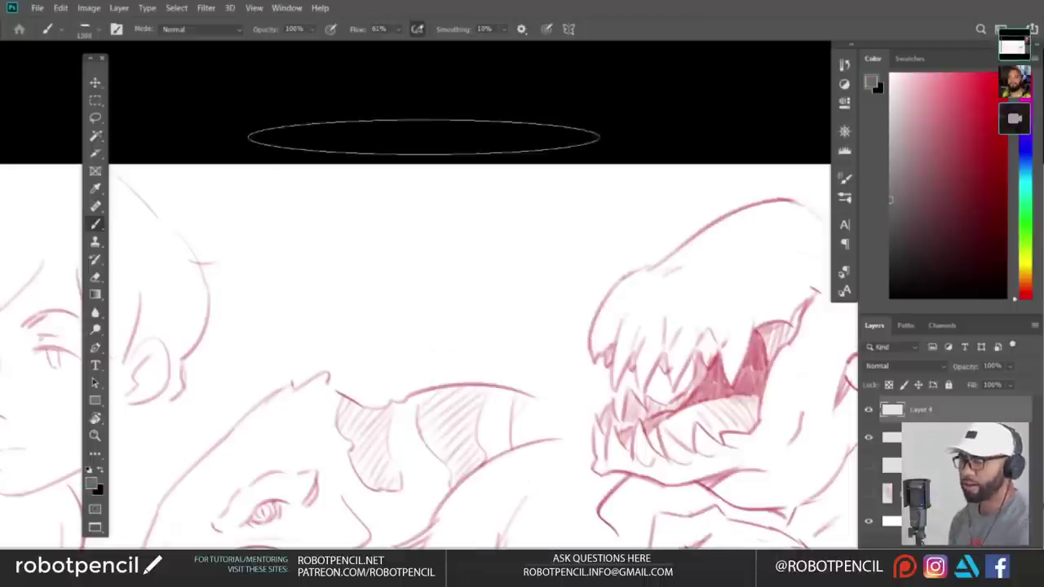
- Fill the selected creature-head silhouette with solid dark grey
{"action": "left_click_drag", "start_coordinate": [436, 200], "coordinate": [397, 360]}
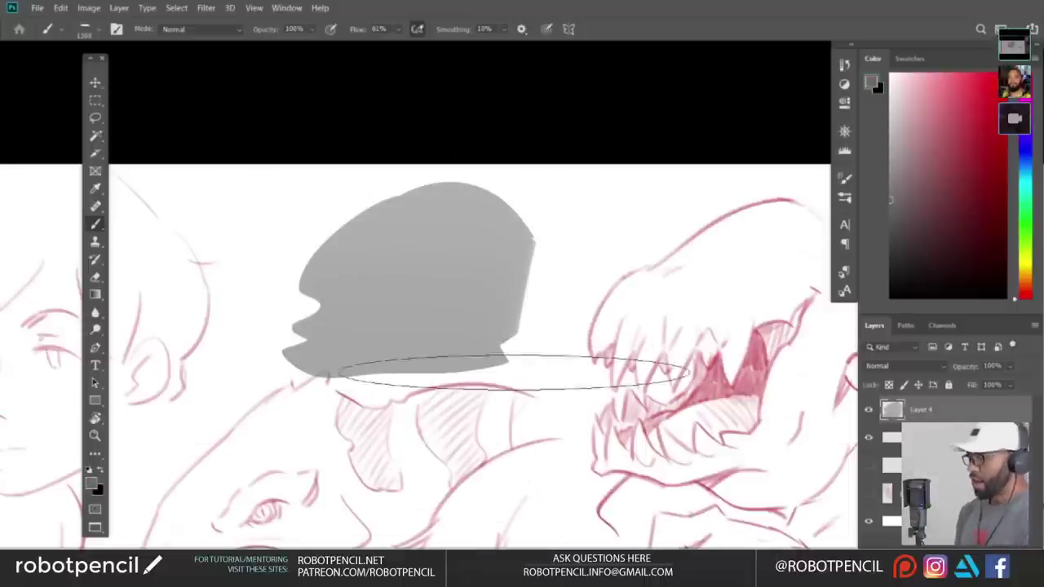
{"action": "left_click_drag", "start_coordinate": [464, 184], "coordinate": [400, 371]}
{"action": "left_click", "coordinate": [429, 318], "text": "alt"}
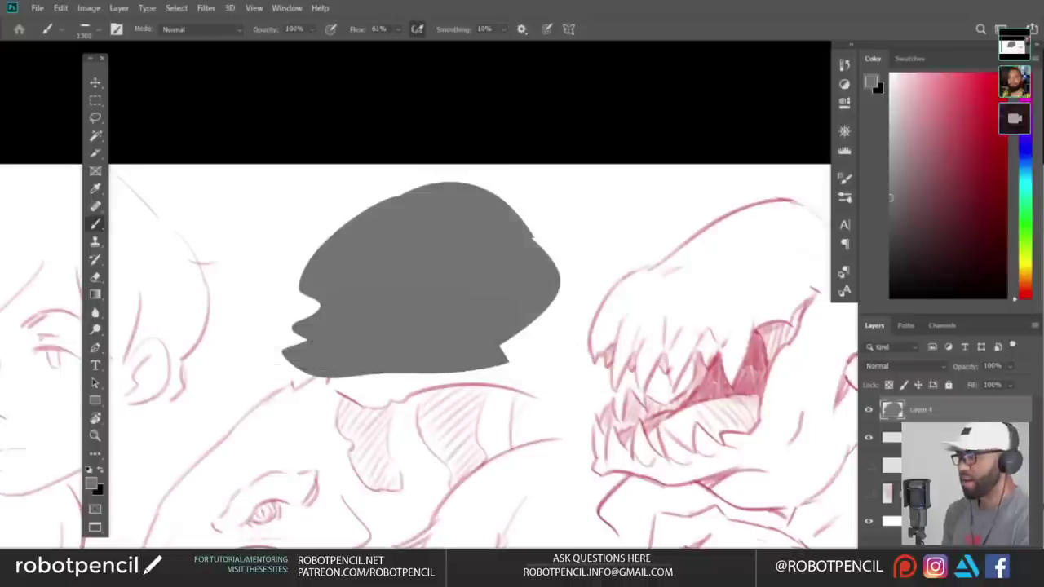
- Clip a new layer to the silhouette and shade it with a light-grey gradient fading down from the skull
{"action": "key", "text": "ctrl+shift+alt+n"}
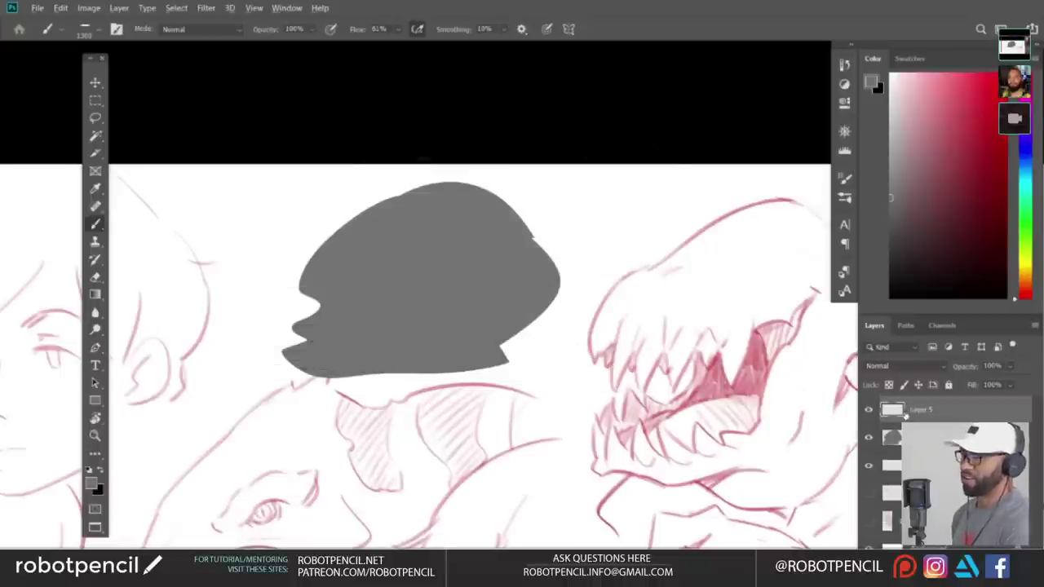
{"action": "left_click", "coordinate": [907, 422], "text": "alt"}
{"action": "left_click", "coordinate": [890, 122]}
{"action": "left_click_drag", "start_coordinate": [479, 93], "coordinate": [458, 248]}
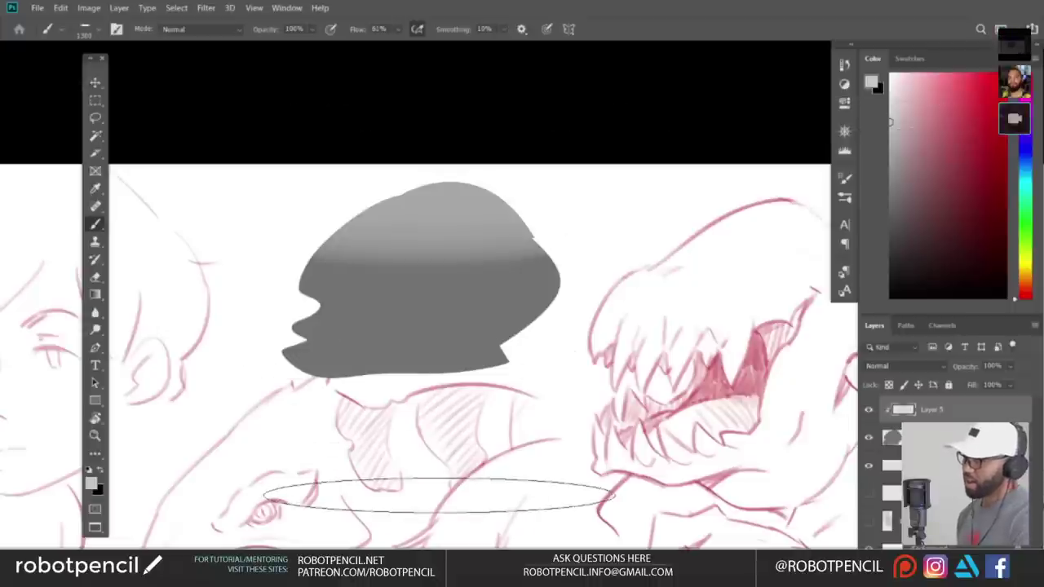
{"action": "key", "text": "ctrl+z"}
{"action": "left_click_drag", "start_coordinate": [479, 108], "coordinate": [369, 333]}
{"action": "left_click_drag", "start_coordinate": [500, 439], "coordinate": [503, 443]}
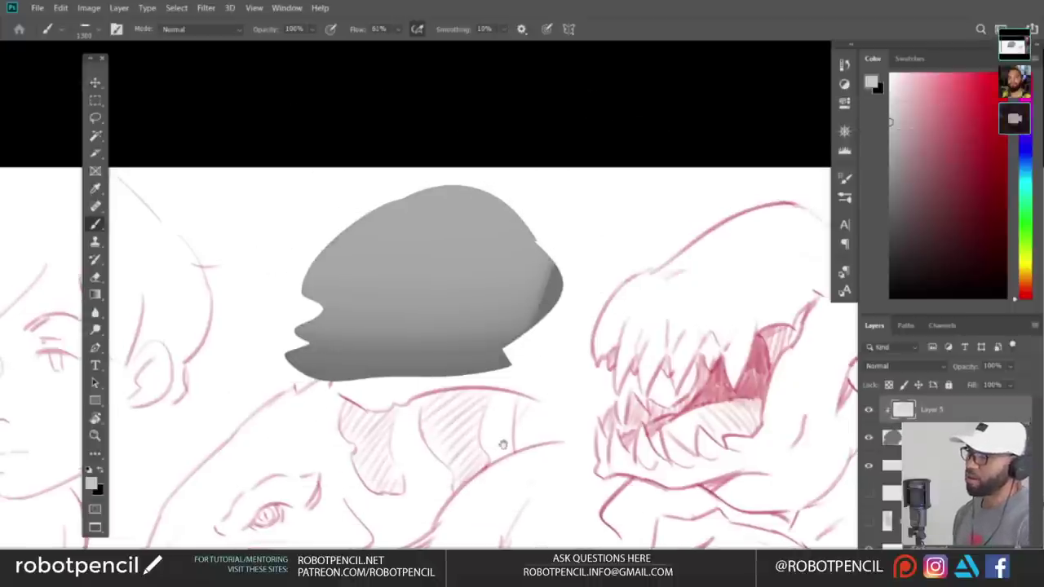
{"action": "left_click_drag", "start_coordinate": [463, 164], "coordinate": [455, 509]}
- Add another clipped layer and lasso an open mouth shape with a jagged upper edge, hiding the selection outline
{"action": "key", "text": "ctrl+shift+alt+n"}
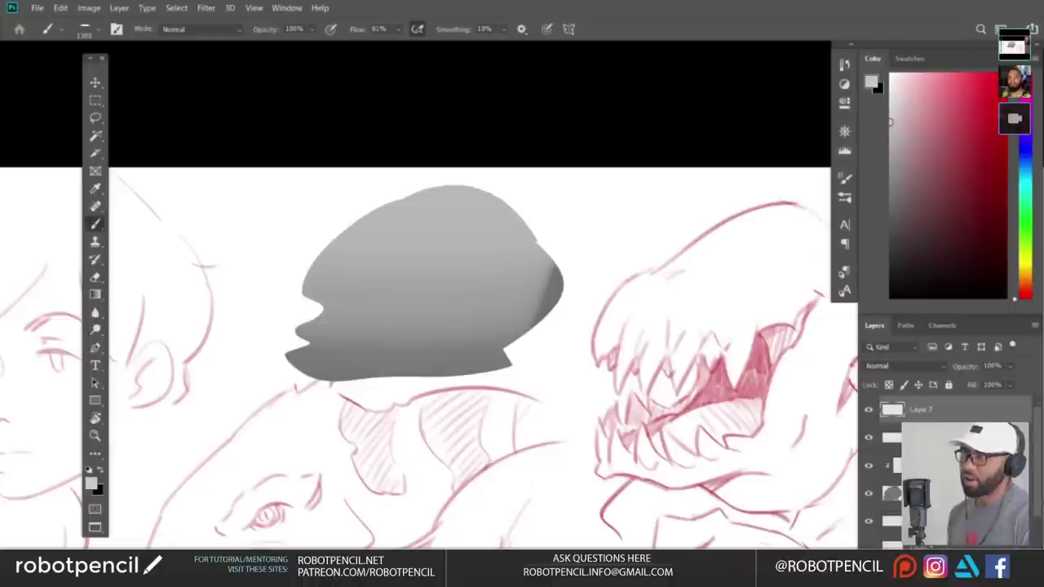
{"action": "key", "text": "ctrl+alt+g"}
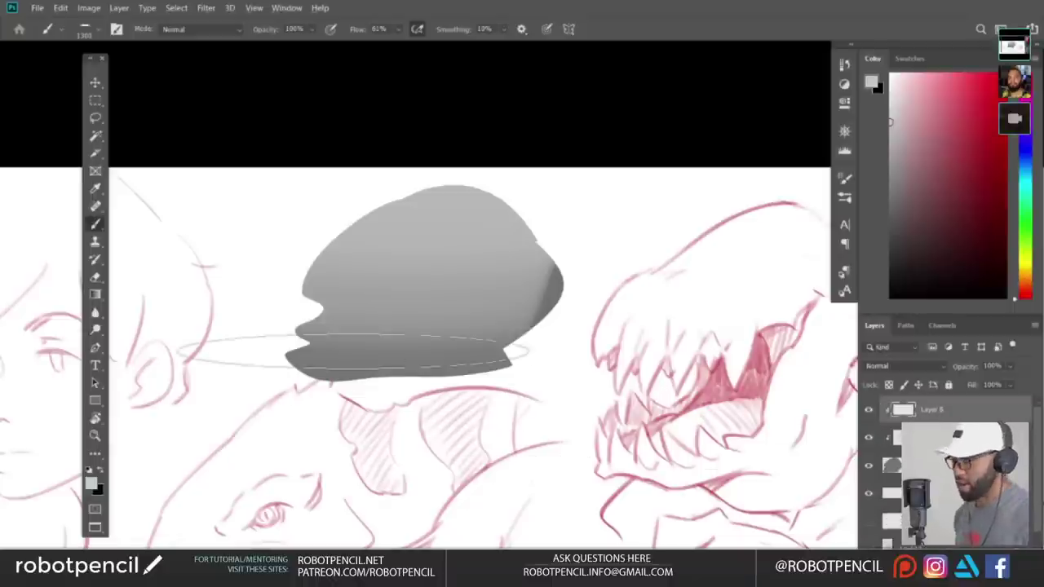
{"action": "key", "text": "l"}
{"action": "mouse_move", "coordinate": [315, 308]}
{"action": "left_mouse_down"}
{"action": "mouse_move", "coordinate": [367, 286]}
{"action": "mouse_move", "coordinate": [452, 277]}
{"action": "mouse_move", "coordinate": [446, 314]}
{"action": "mouse_move", "coordinate": [382, 352]}
{"action": "mouse_move", "coordinate": [251, 327]}
{"action": "left_mouse_up"}
{"action": "key", "text": "ctrl+h"}
{"action": "key", "text": "b"}
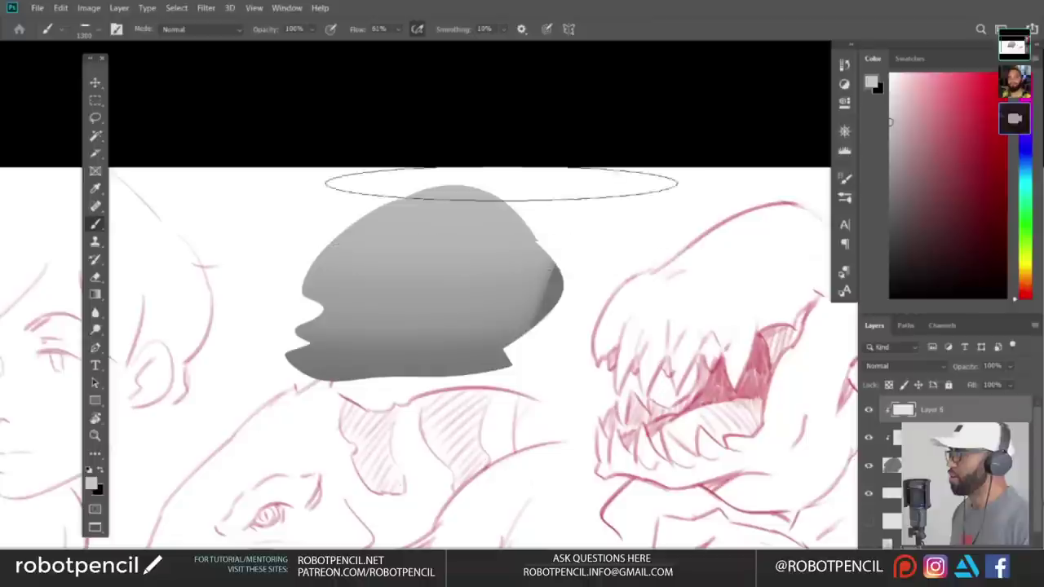
- Paint the mouth interior with a dark gradient, deepest under the upper jaw and fading toward the lower jaw
{"action": "left_click", "coordinate": [502, 150], "text": "alt"}
{"action": "left_click_drag", "start_coordinate": [428, 204], "coordinate": [408, 302]}
{"action": "left_click_drag", "start_coordinate": [438, 213], "coordinate": [382, 386]}
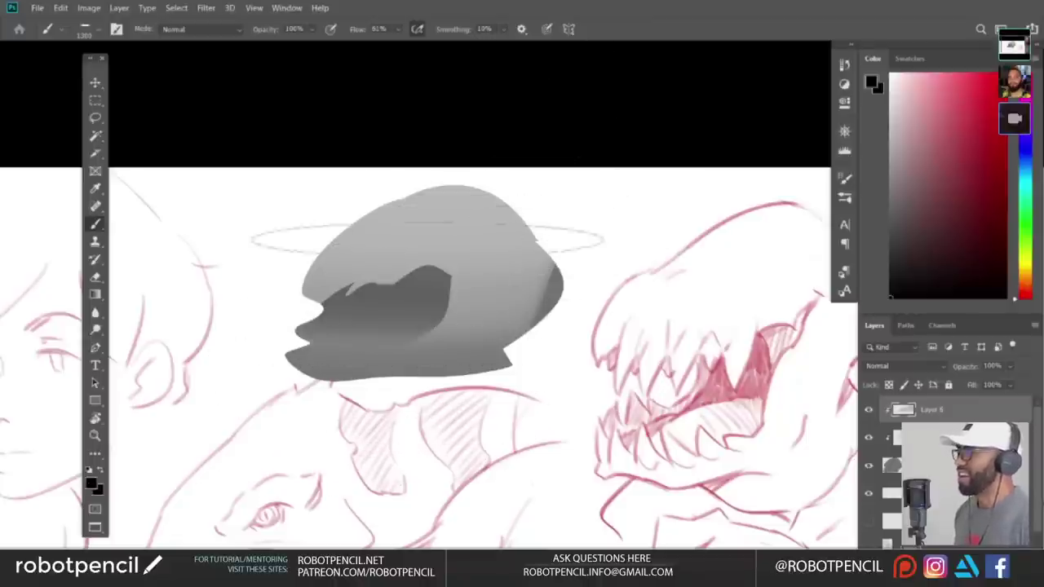
{"action": "key", "text": "ctrl+z"}
{"action": "mouse_move", "coordinate": [408, 347]}
{"action": "left_mouse_down"}
{"action": "mouse_move", "coordinate": [393, 286]}
{"action": "mouse_move", "coordinate": [362, 470]}
{"action": "left_mouse_up"}
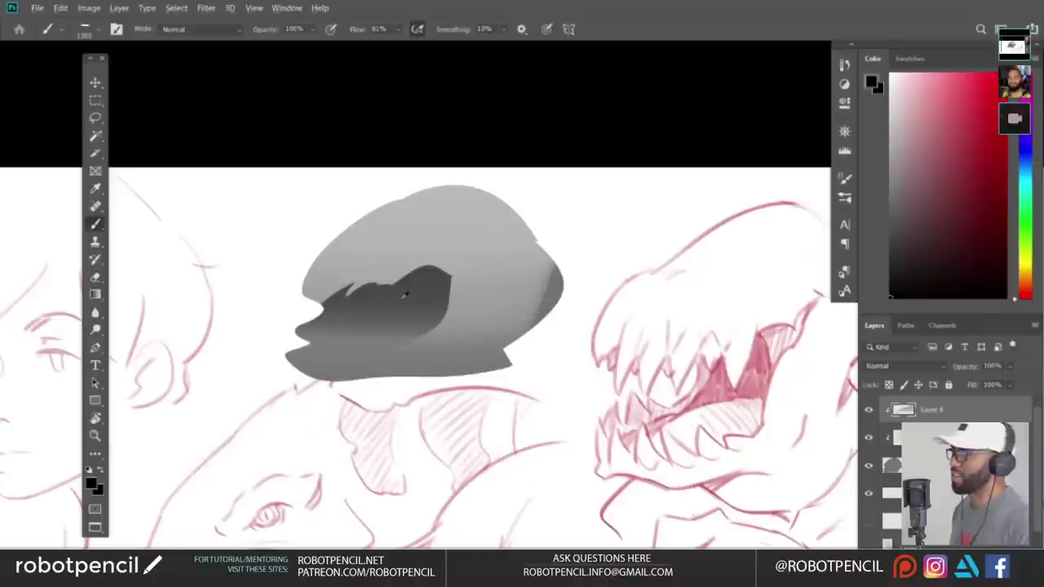
{"action": "left_click", "coordinate": [406, 294], "text": "alt"}
{"action": "left_click_drag", "start_coordinate": [425, 247], "coordinate": [377, 471]}
{"action": "left_click_drag", "start_coordinate": [468, 426], "coordinate": [470, 428]}
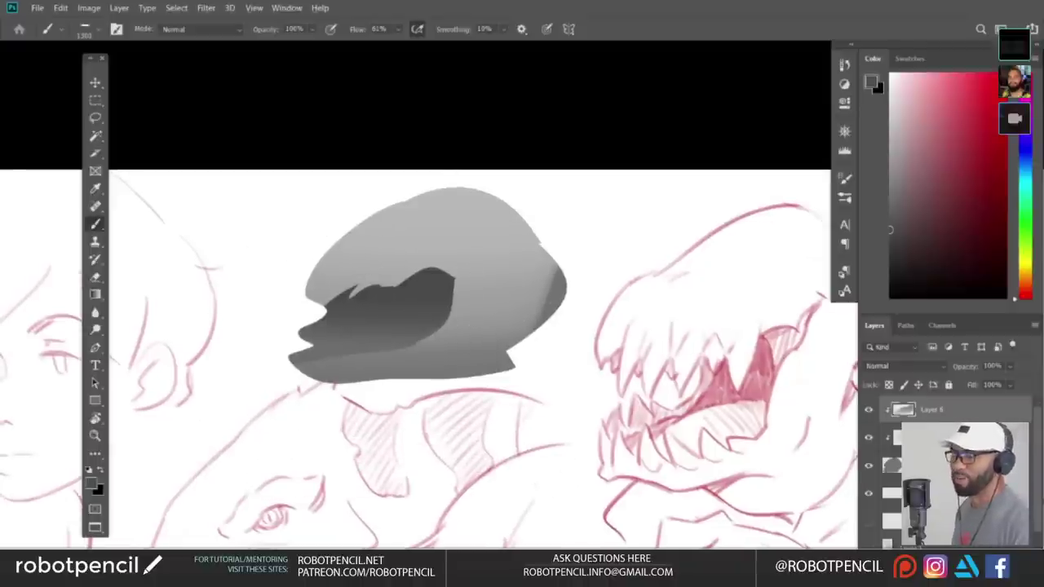
- Add a new layer, lasso a row of slanted teeth along the upper jaw, and fill them with light grey
{"action": "key", "text": "ctrl+shift+alt+n"}
{"action": "key", "text": "l"}
{"action": "key", "text": "alt+l"}
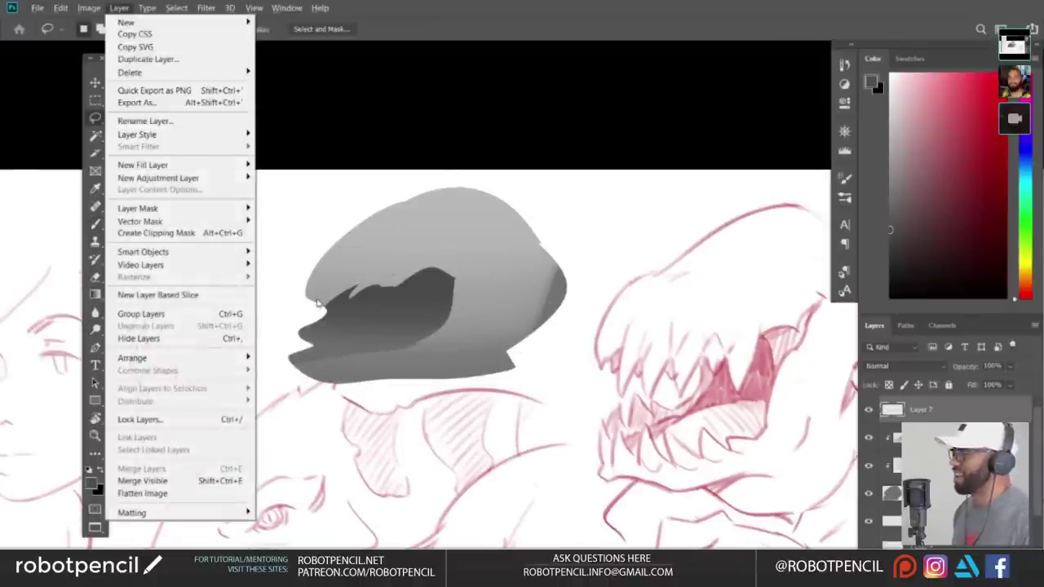
{"action": "left_click", "coordinate": [312, 289]}
{"action": "key", "text": "Return"}
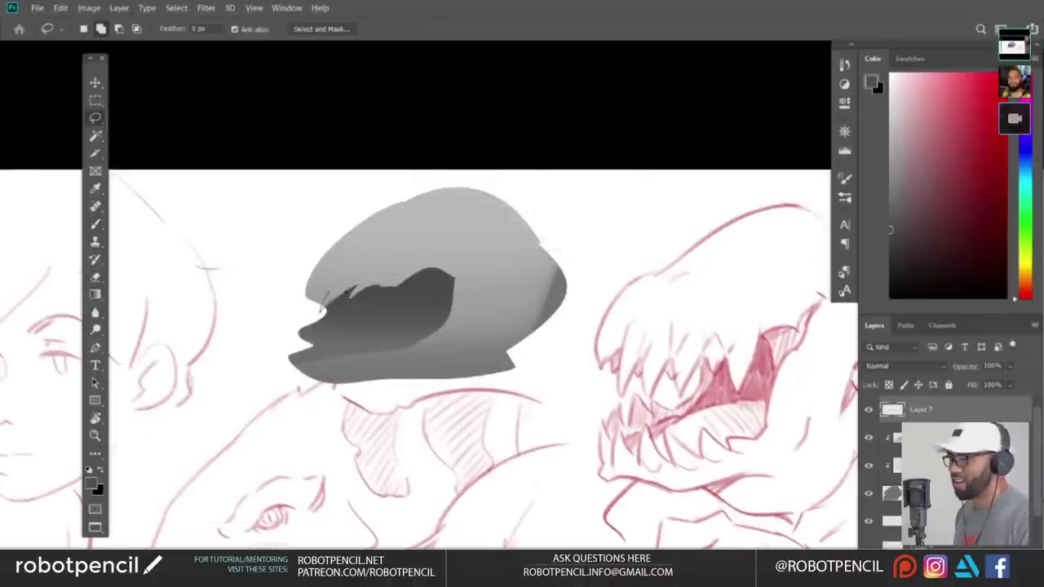
{"action": "mouse_move", "coordinate": [331, 284]}
{"action": "left_mouse_down"}
{"action": "mouse_move", "coordinate": [321, 311]}
{"action": "mouse_move", "coordinate": [340, 285]}
{"action": "mouse_move", "coordinate": [350, 287]}
{"action": "mouse_move", "coordinate": [338, 308]}
{"action": "mouse_move", "coordinate": [363, 284]}
{"action": "mouse_move", "coordinate": [361, 302]}
{"action": "mouse_move", "coordinate": [375, 284]}
{"action": "mouse_move", "coordinate": [371, 295]}
{"action": "mouse_move", "coordinate": [398, 280]}
{"action": "left_mouse_up"}
{"action": "key", "text": "ctrl+d"}
{"action": "mouse_move", "coordinate": [321, 310]}
{"action": "left_mouse_down"}
{"action": "mouse_move", "coordinate": [418, 271]}
{"action": "mouse_move", "coordinate": [429, 288]}
{"action": "mouse_move", "coordinate": [392, 296]}
{"action": "left_mouse_up"}
{"action": "key", "text": "b"}
{"action": "key", "text": "x"}
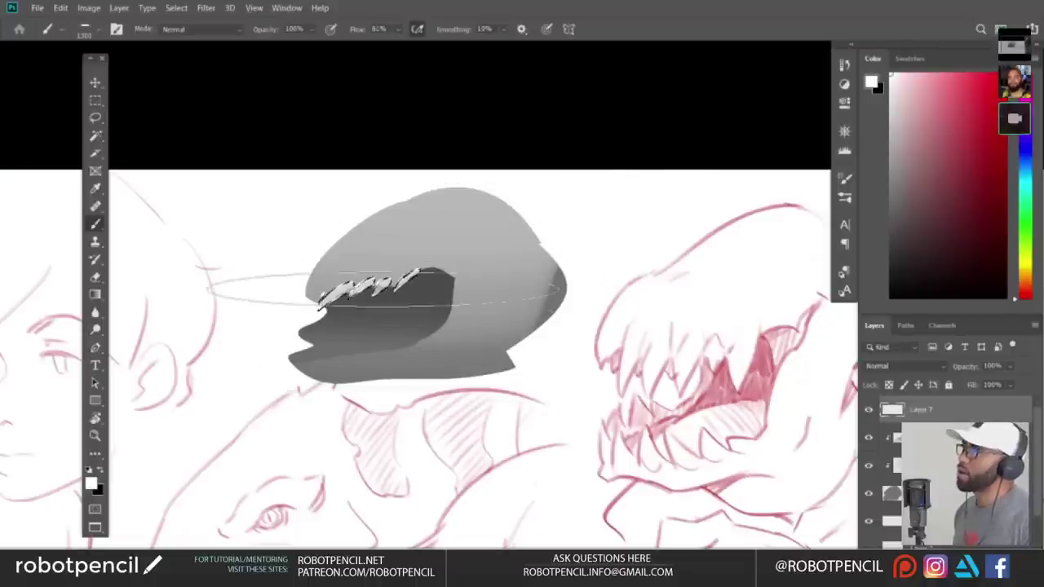
{"action": "key", "text": "ctrl+d"}
- Mirror the view, then lasso and fill small light-grey teeth at the tip of the snout
{"action": "key", "text": "F2"}
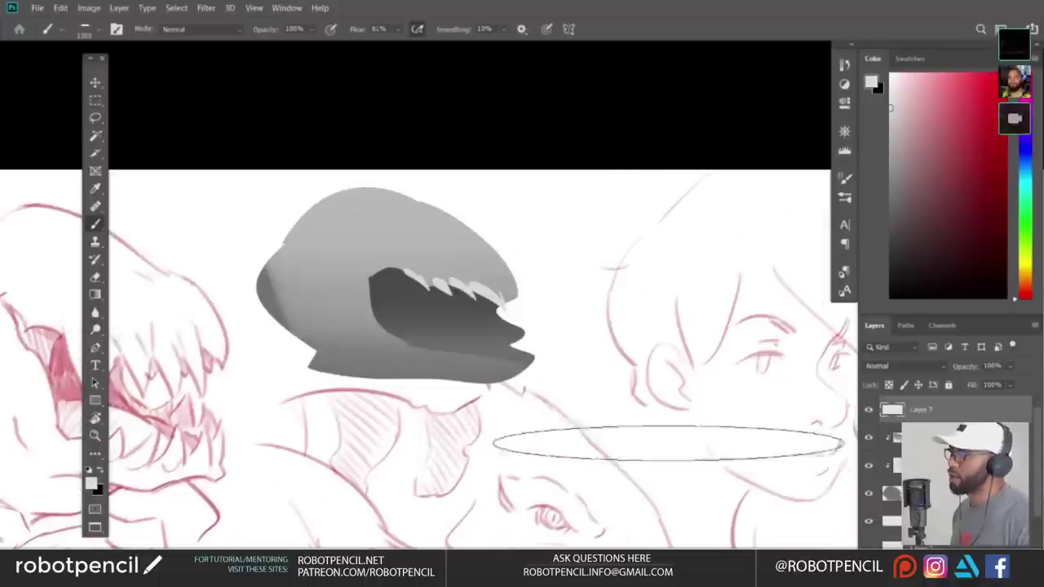
{"action": "left_click_drag", "start_coordinate": [584, 442], "coordinate": [496, 452]}
{"action": "key", "text": "l"}
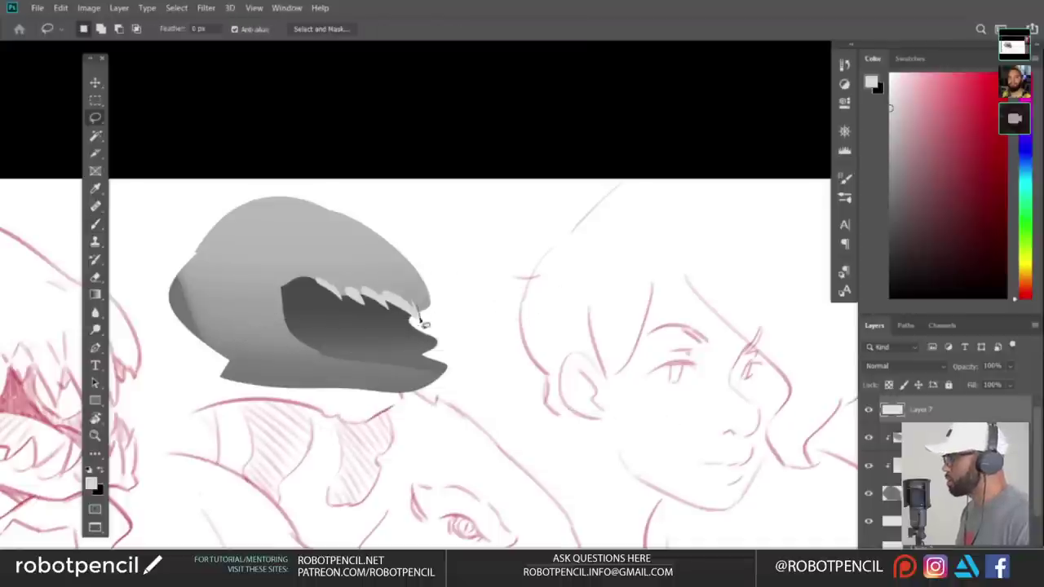
{"action": "mouse_move", "coordinate": [416, 308]}
{"action": "left_mouse_down"}
{"action": "mouse_move", "coordinate": [429, 307]}
{"action": "mouse_move", "coordinate": [426, 294]}
{"action": "left_mouse_up"}
{"action": "key", "text": "b"}
{"action": "key", "text": "ctrl+d"}
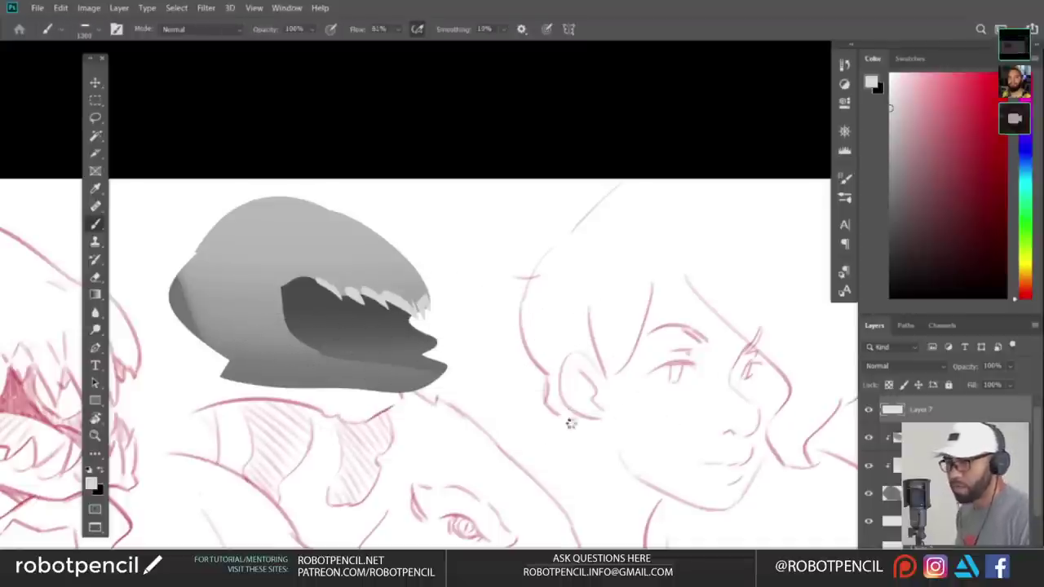
- Flip the view back and extend the light-grey front teeth past the edge of the snout
{"action": "key", "text": "F2"}
{"action": "left_click_drag", "start_coordinate": [497, 383], "coordinate": [531, 391]}
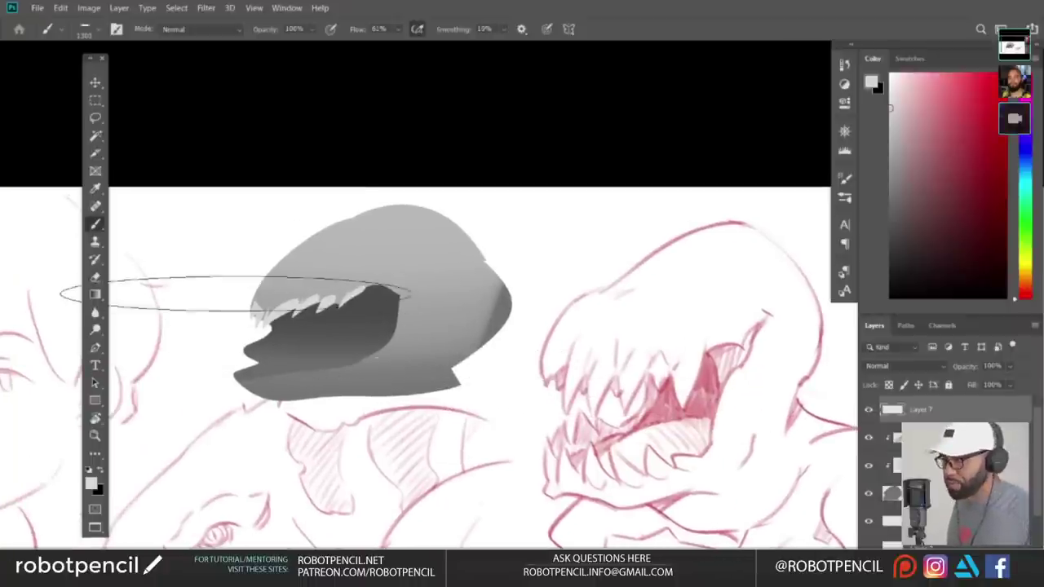
{"action": "key", "text": "l"}
{"action": "key", "text": "b"}
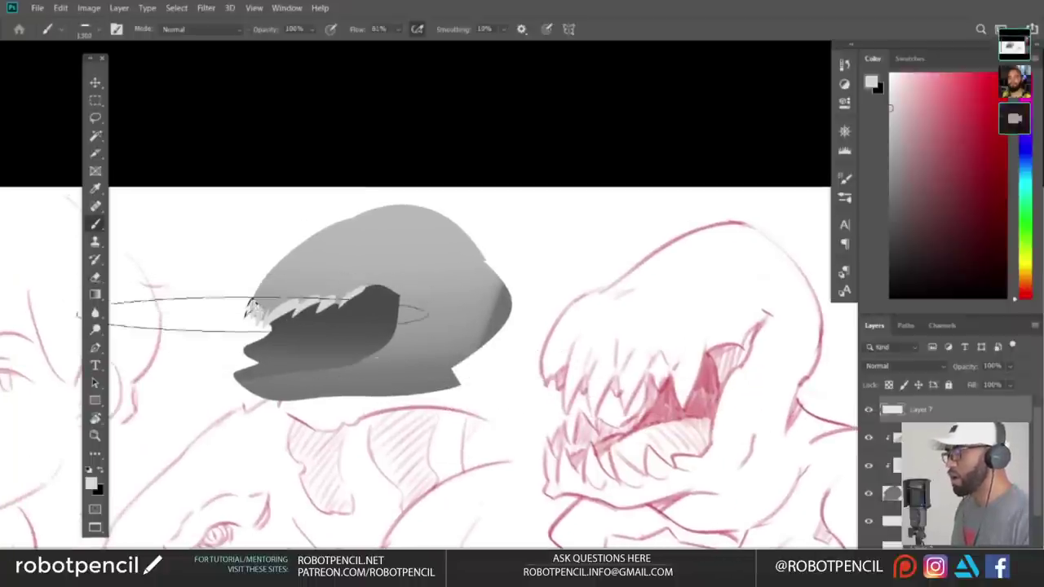
{"action": "left_click_drag", "start_coordinate": [406, 327], "coordinate": [408, 327]}
- Lasso an eye-socket shape above the corner of the mouth and fill it with darker grey
{"action": "key", "text": "l"}
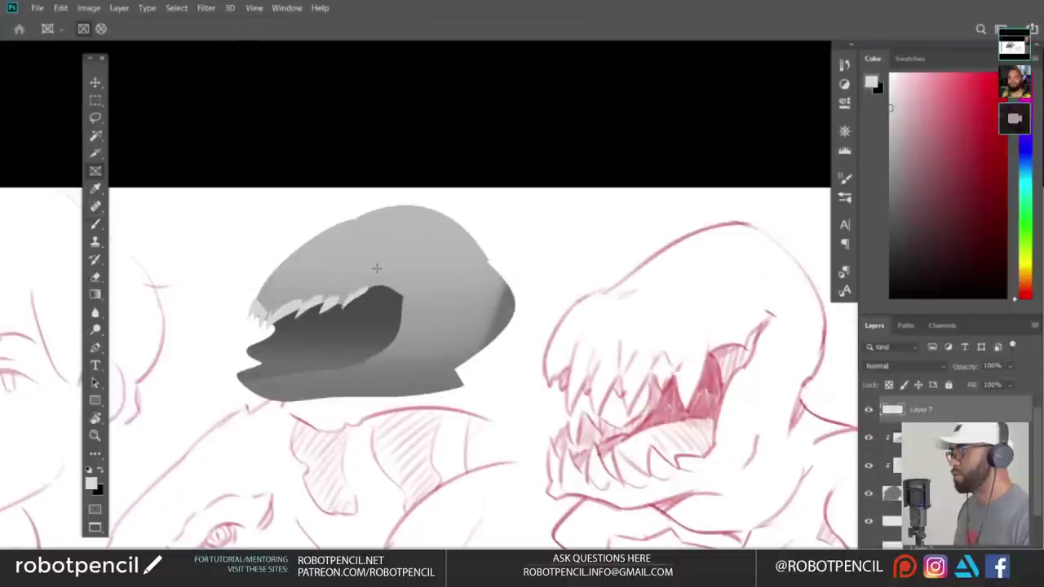
{"action": "mouse_move", "coordinate": [373, 270]}
{"action": "left_mouse_down"}
{"action": "mouse_move", "coordinate": [360, 281]}
{"action": "mouse_move", "coordinate": [414, 257]}
{"action": "mouse_move", "coordinate": [373, 274]}
{"action": "mouse_move", "coordinate": [384, 273]}
{"action": "left_mouse_up"}
{"action": "key", "text": "b"}
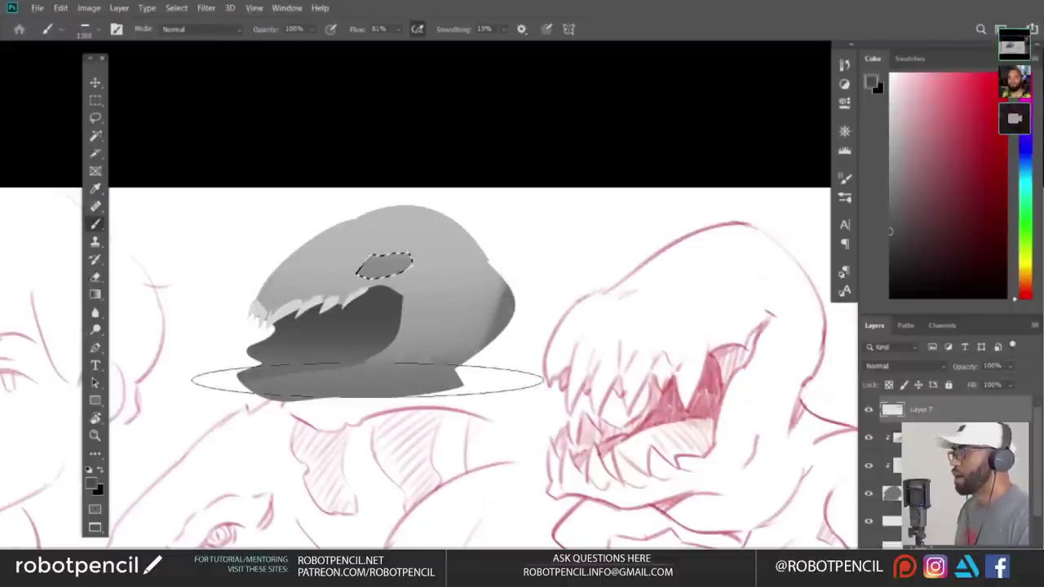
{"action": "key", "text": "ctrl+d"}
- Lasso a pointed crest along the top of the skull and fill it with light grey sampled from the head
{"action": "left_click", "coordinate": [390, 262], "text": "alt"}
{"action": "key", "text": "l"}
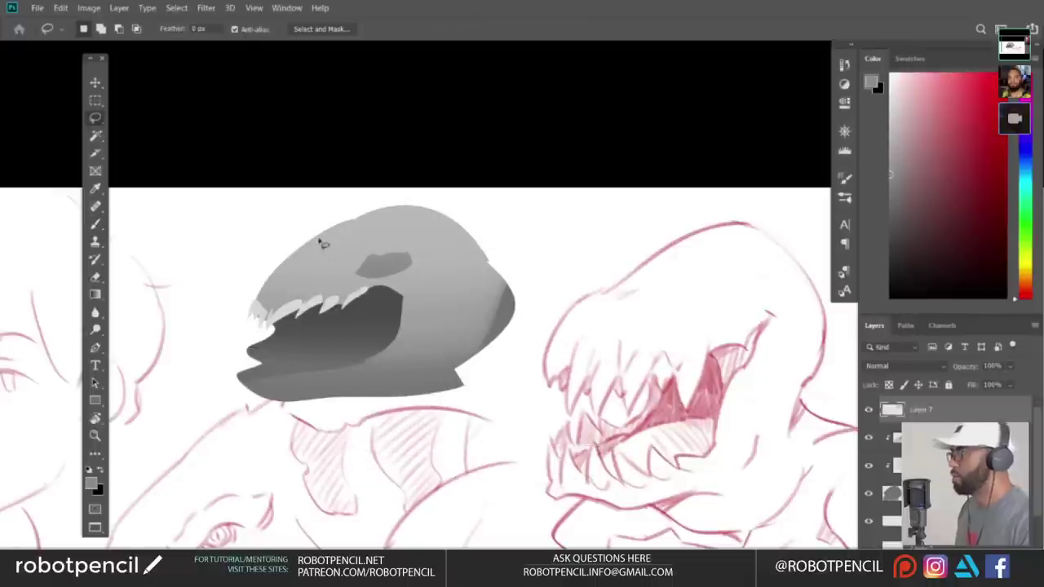
{"action": "mouse_move", "coordinate": [291, 259]}
{"action": "left_mouse_down"}
{"action": "mouse_move", "coordinate": [349, 207]}
{"action": "mouse_move", "coordinate": [419, 233]}
{"action": "left_mouse_up"}
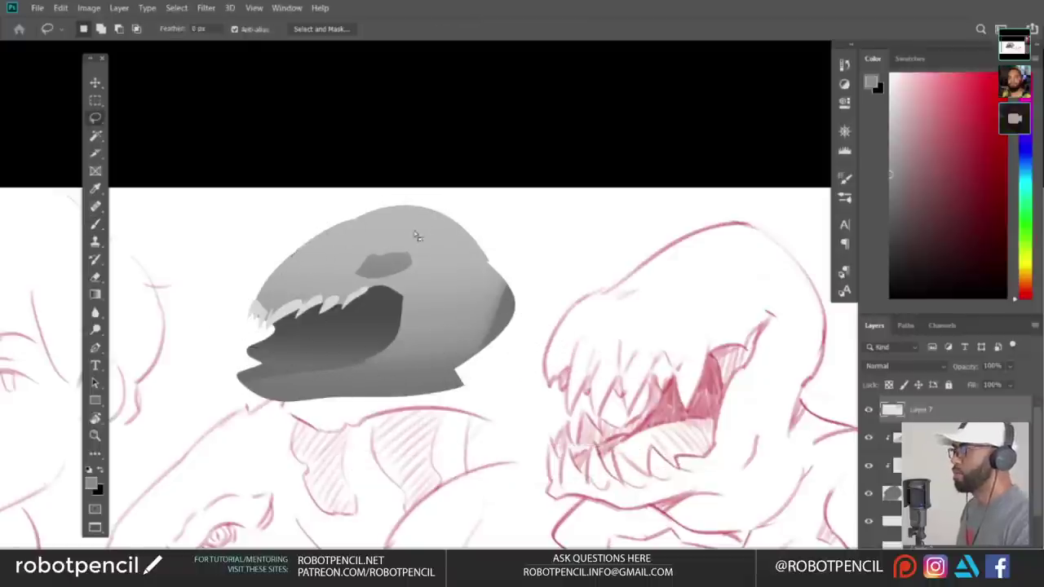
{"action": "key", "text": "b"}
{"action": "left_click", "coordinate": [400, 221]}
{"action": "key", "text": "ctrl+d"}
{"action": "left_click_drag", "start_coordinate": [460, 394], "coordinate": [472, 378]}
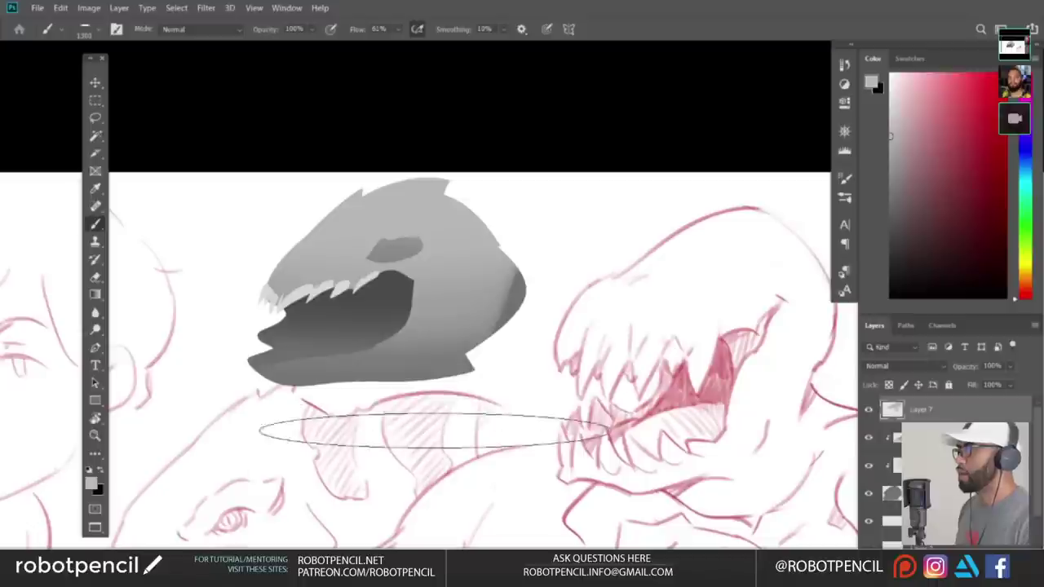
- Lasso a jagged row of teeth along the lower jaw, fill it with light grey, and mirror the view
{"action": "key", "text": "l"}
{"action": "mouse_move", "coordinate": [247, 348]}
{"action": "left_mouse_down"}
{"action": "mouse_move", "coordinate": [287, 364]}
{"action": "mouse_move", "coordinate": [376, 343]}
{"action": "mouse_move", "coordinate": [320, 408]}
{"action": "left_mouse_up"}
{"action": "key", "text": "b"}
{"action": "left_click", "coordinate": [327, 280], "text": "alt"}
{"action": "key", "text": "ctrl+d"}
{"action": "key", "text": "F2"}
{"action": "left_click_drag", "start_coordinate": [616, 397], "coordinate": [633, 408]}
{"action": "key", "text": "l"}
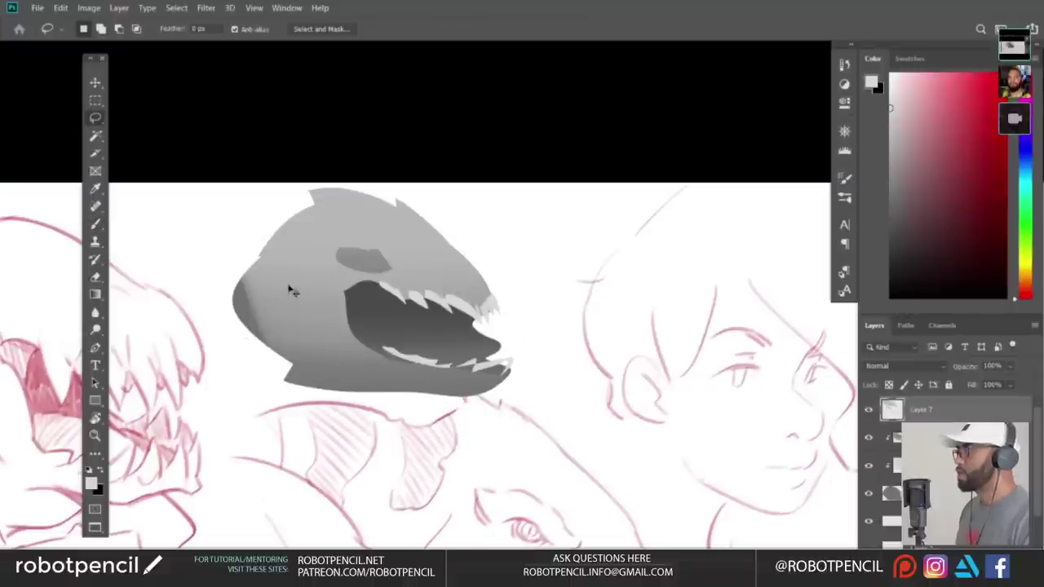
- Lasso a curved, pointed shape at the back of the head, shade it with darker grey sampled from the mouth, deselect and mirror the view
{"action": "mouse_move", "coordinate": [291, 281]}
{"action": "left_mouse_down"}
{"action": "mouse_move", "coordinate": [334, 371]}
{"action": "mouse_move", "coordinate": [205, 276]}
{"action": "mouse_move", "coordinate": [289, 279]}
{"action": "left_mouse_up"}
{"action": "key", "text": "b"}
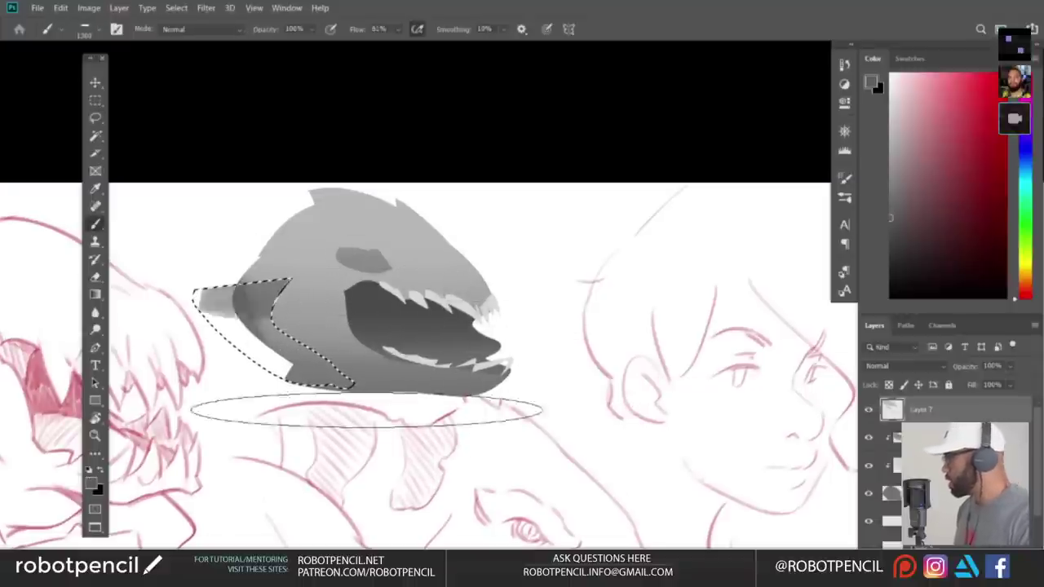
{"action": "left_click", "coordinate": [373, 319], "text": "alt"}
{"action": "left_click", "coordinate": [327, 286], "text": "alt"}
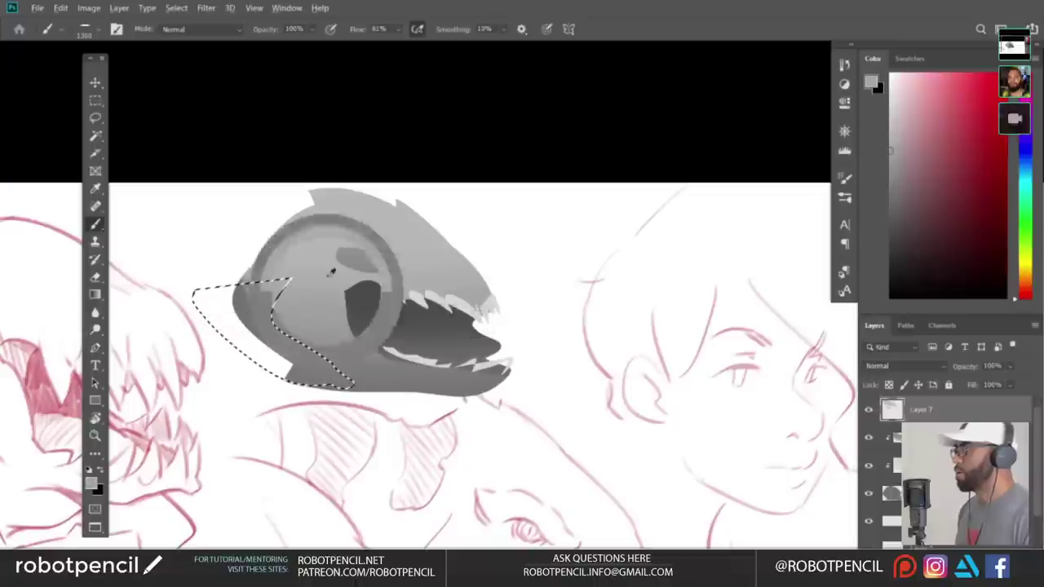
{"action": "left_click_drag", "start_coordinate": [328, 265], "coordinate": [357, 362]}
{"action": "key", "text": "ctrl+z"}
{"action": "left_click", "coordinate": [394, 326], "text": "alt"}
{"action": "left_click_drag", "start_coordinate": [463, 253], "coordinate": [425, 368]}
{"action": "key", "text": "ctrl+z"}
{"action": "left_click_drag", "start_coordinate": [413, 240], "coordinate": [419, 372]}
{"action": "key", "text": "ctrl+d"}
{"action": "key", "text": "F2"}
{"action": "left_click_drag", "start_coordinate": [654, 379], "coordinate": [610, 383]}
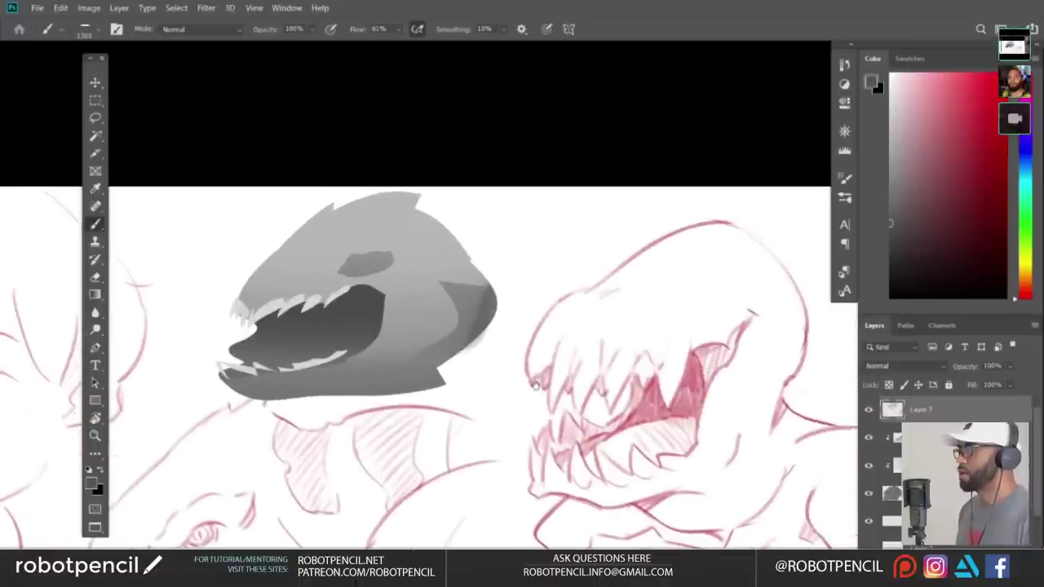
- With the Square brush, paint a dark grey extension at the front of the eye socket
{"action": "right_click", "coordinate": [349, 292]}
{"action": "double_click", "coordinate": [447, 458]}
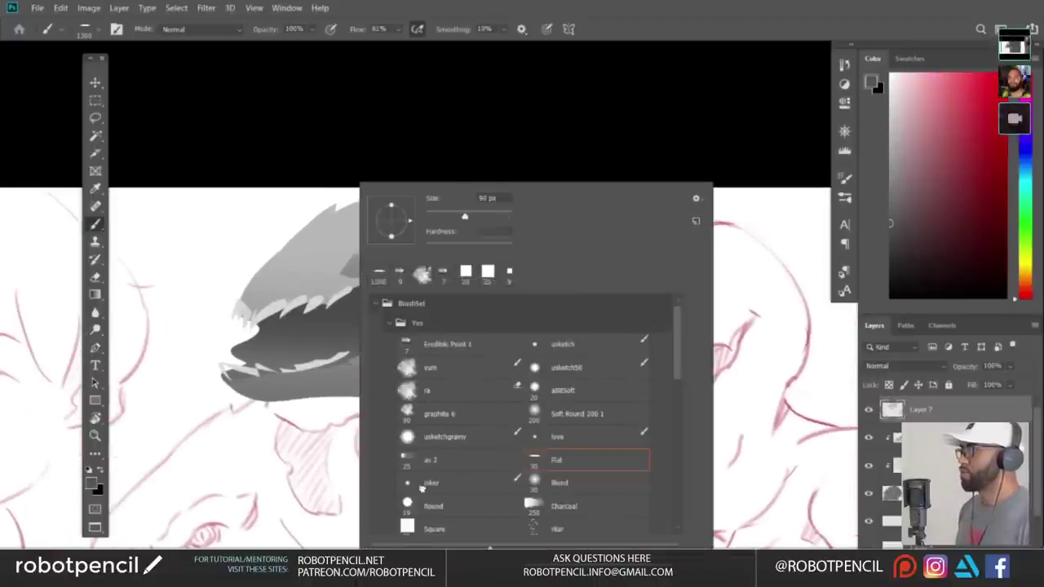
{"action": "key", "text": "p"}
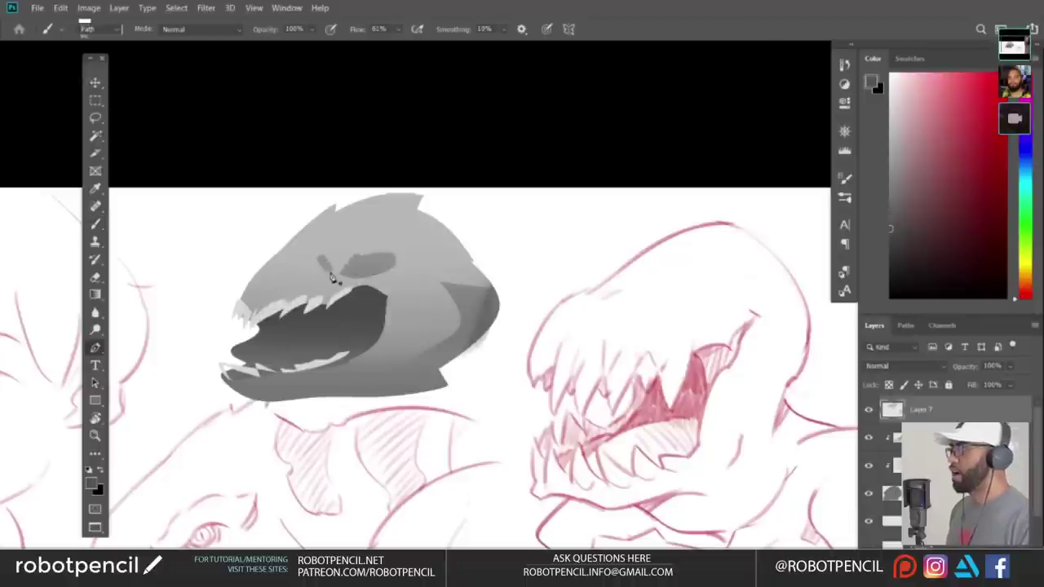
{"action": "key", "text": "b"}
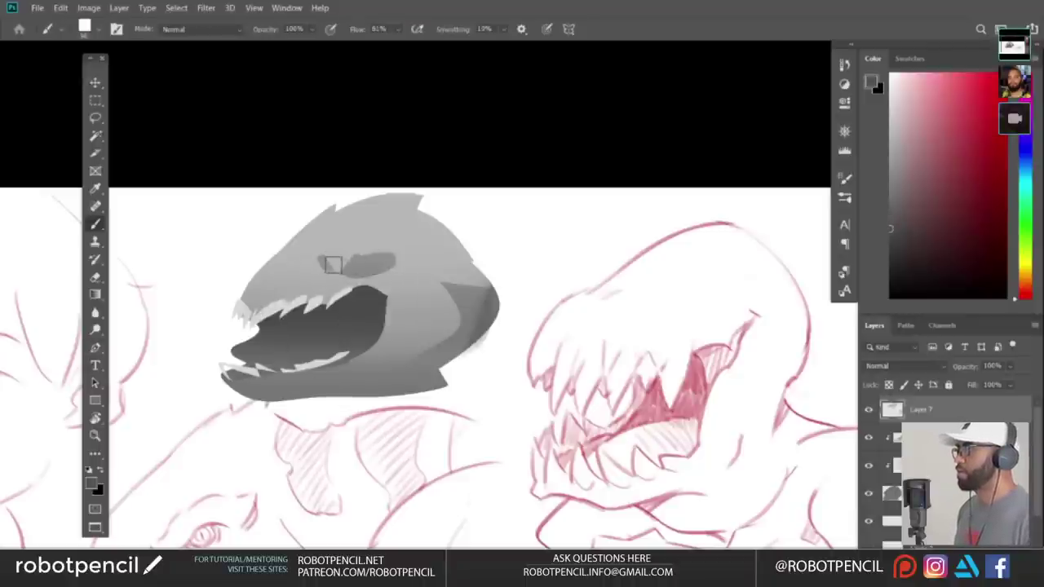
{"action": "left_click_drag", "start_coordinate": [325, 261], "coordinate": [356, 263]}
{"action": "key", "text": "ctrl+z"}
- Paint a small light-grey eye inside the socket and refine its edges with greys sampled from the surrounding head
{"action": "left_click", "coordinate": [356, 263], "text": "alt"}
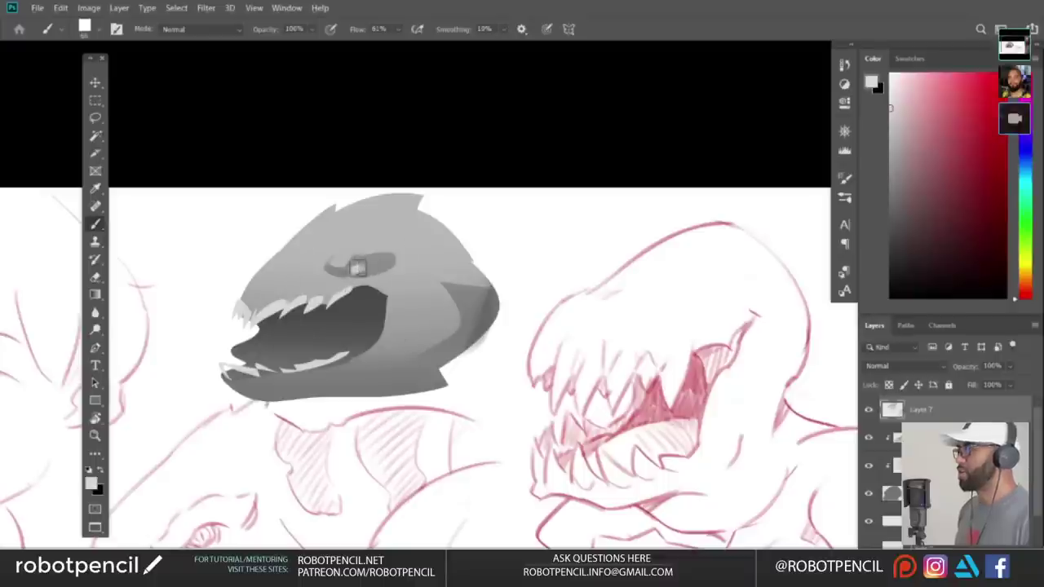
{"action": "left_click", "coordinate": [366, 258], "text": "alt"}
{"action": "left_click_drag", "start_coordinate": [369, 266], "coordinate": [360, 261]}
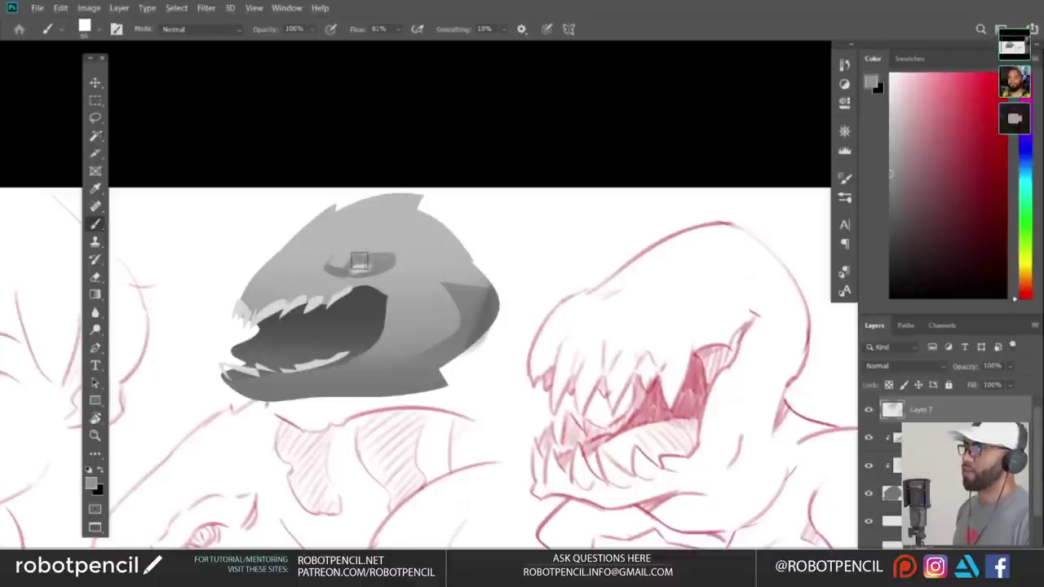
{"action": "left_click", "coordinate": [360, 266], "text": "alt"}
{"action": "left_click", "coordinate": [363, 262], "text": "alt"}
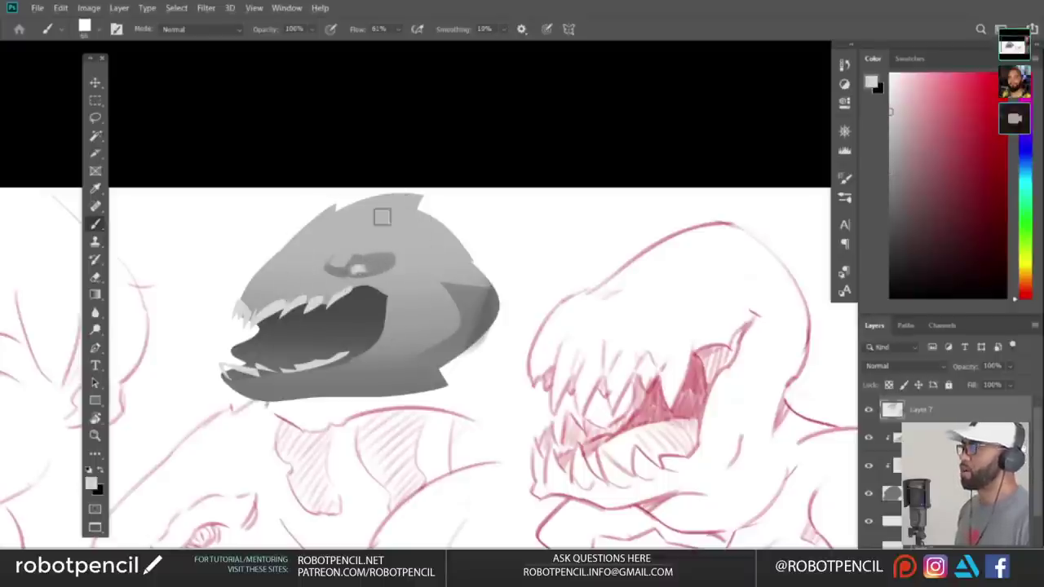
{"action": "key", "text": "p"}
{"action": "key", "text": "b"}
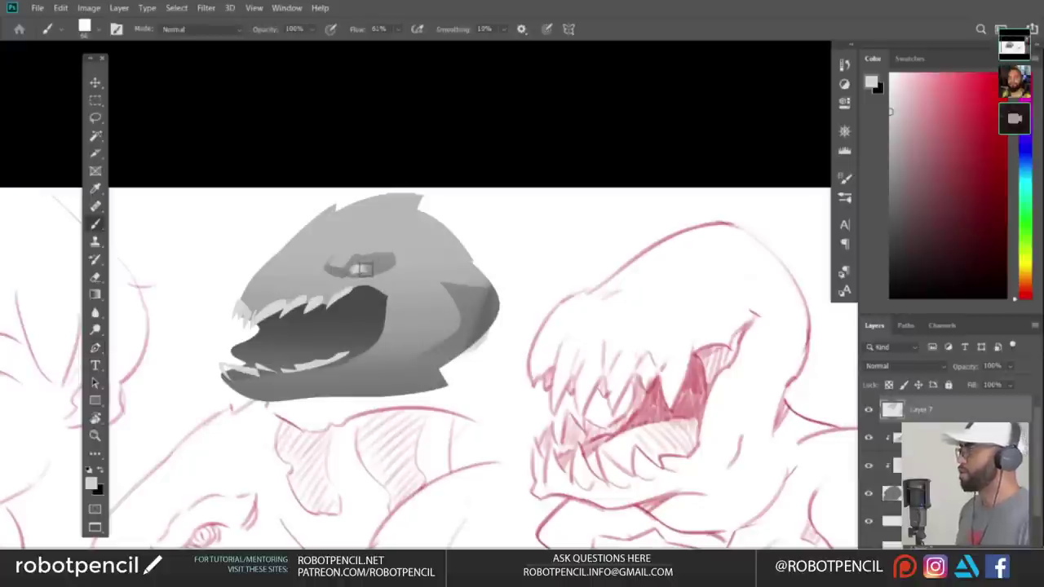
{"action": "left_click_drag", "start_coordinate": [365, 268], "coordinate": [358, 267]}
{"action": "left_click", "coordinate": [371, 264], "text": "alt"}
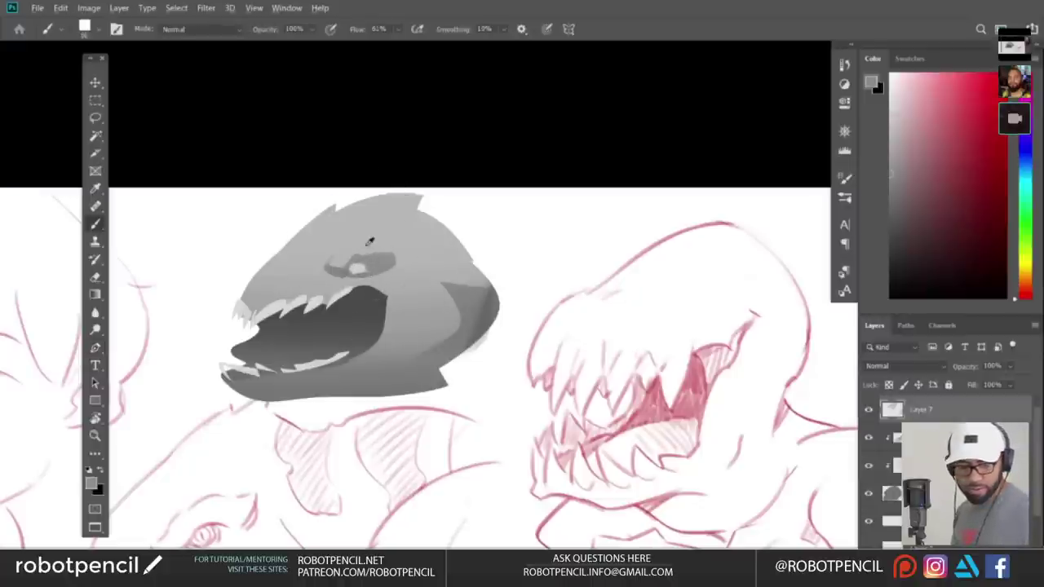
- Paint a small dark grey nostril on the snout above the upper teeth
{"action": "left_click", "coordinate": [267, 271], "text": "alt"}
{"action": "left_click", "coordinate": [283, 341], "text": "alt"}
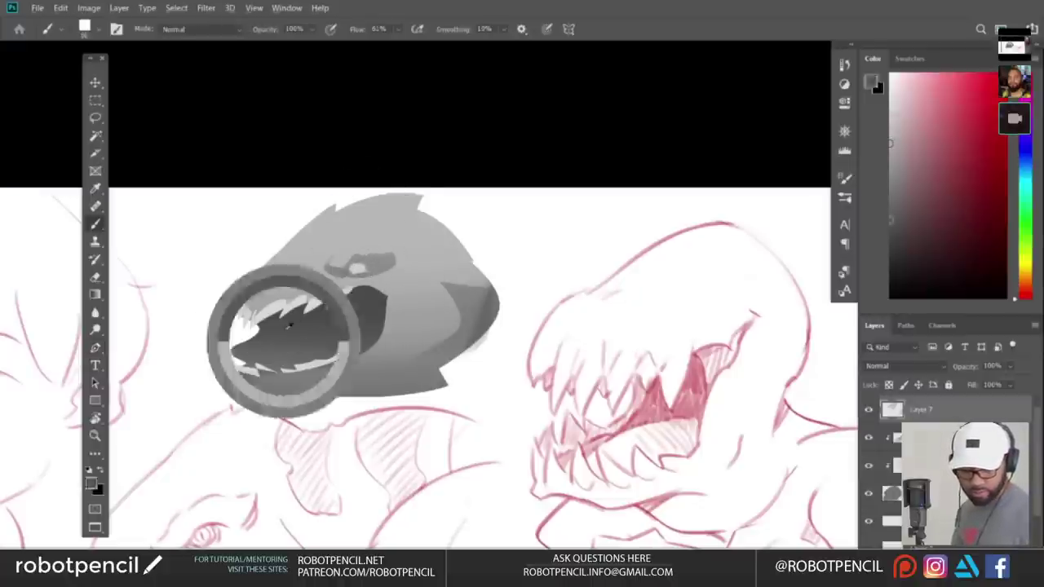
{"action": "left_click_drag", "start_coordinate": [265, 291], "coordinate": [282, 288]}
{"action": "left_click", "coordinate": [341, 247], "text": "alt"}
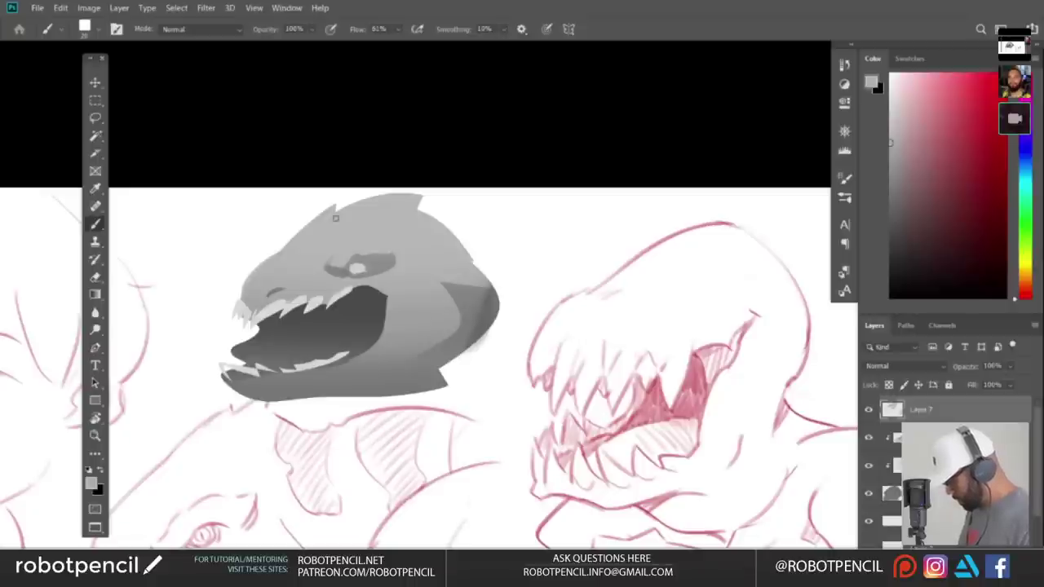
- With the 7 px Erodible Point brush, draw a thin dark grey line curling up from the front of the eye socket
{"action": "scroll", "coordinate": [560, 336], "scroll_direction": "down", "scroll_amount": 6}
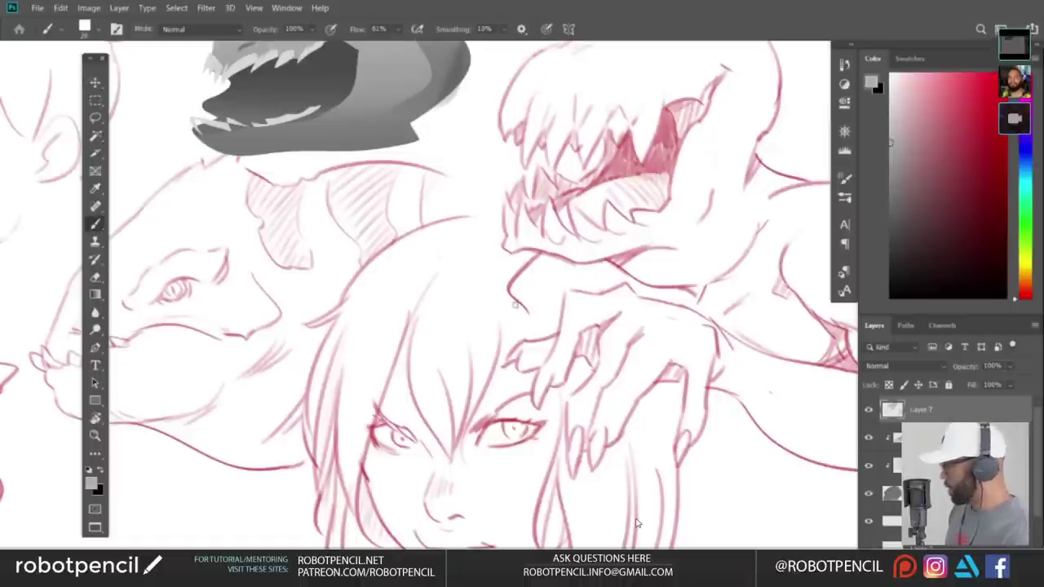
{"action": "left_click_drag", "start_coordinate": [395, 338], "coordinate": [473, 415]}
{"action": "scroll", "coordinate": [472, 415], "scroll_direction": "up", "scroll_amount": 1}
{"action": "right_click", "coordinate": [472, 385]}
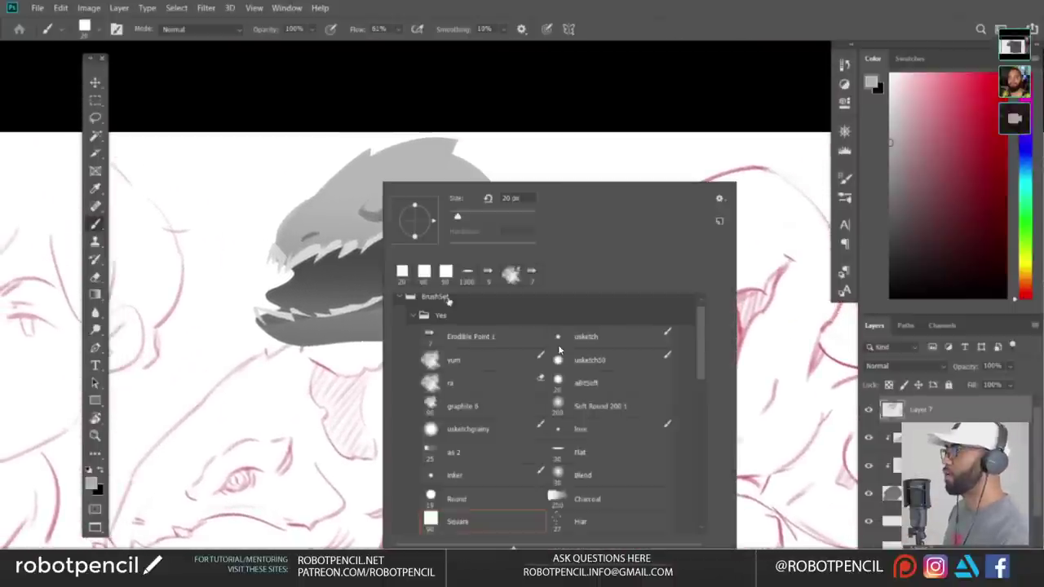
{"action": "left_click", "coordinate": [482, 335]}
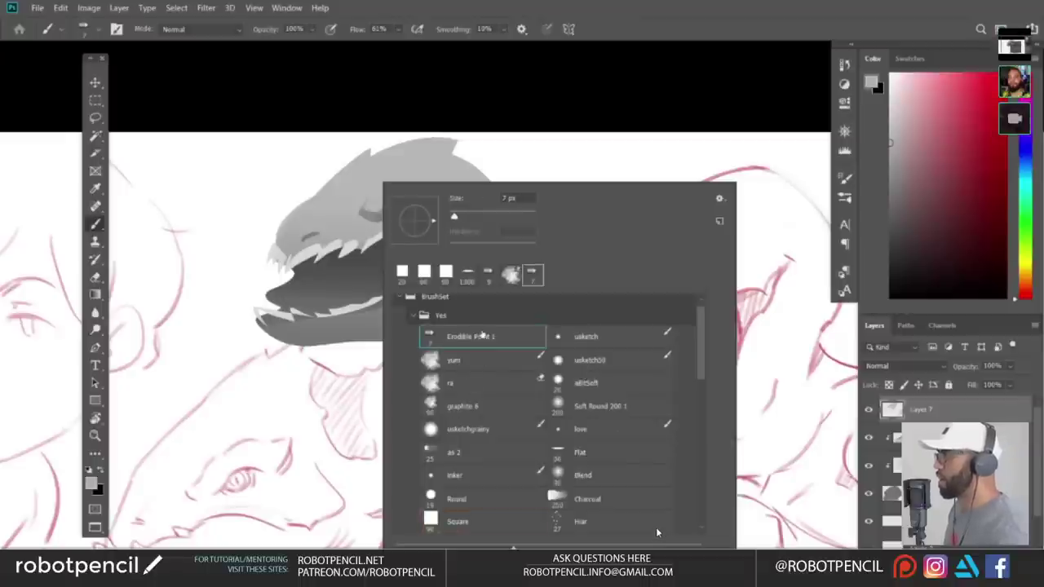
{"action": "left_click_drag", "start_coordinate": [890, 214], "coordinate": [890, 298]}
{"action": "mouse_move", "coordinate": [368, 195]}
{"action": "left_mouse_down"}
{"action": "mouse_move", "coordinate": [370, 216]}
{"action": "mouse_move", "coordinate": [389, 214]}
{"action": "left_mouse_up"}
{"action": "key", "text": "ctrl+z"}
{"action": "key", "text": "ctrl+z"}
{"action": "key", "text": "ctrl+z"}
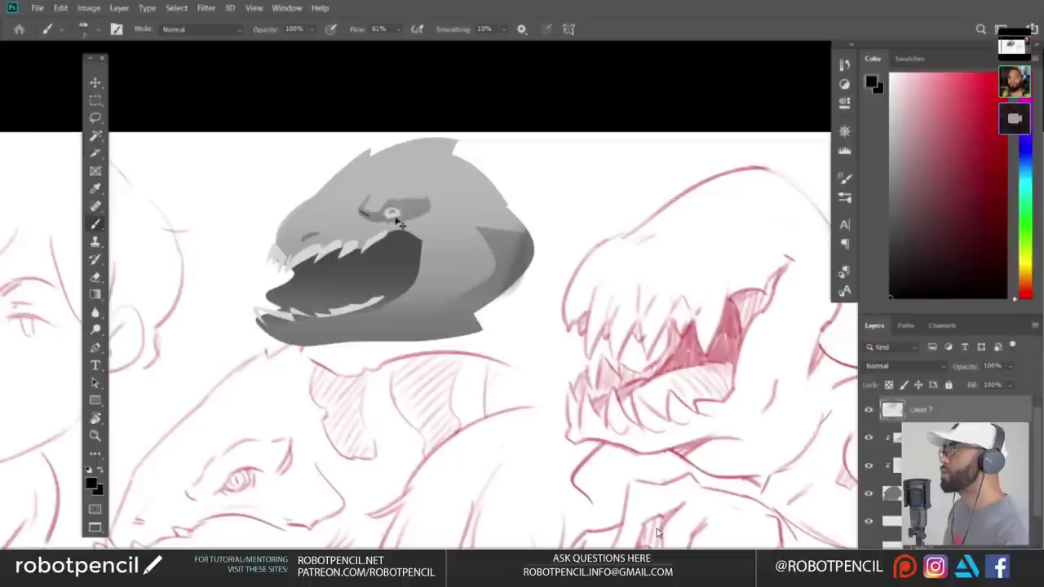
{"action": "left_click", "coordinate": [367, 195], "text": "alt"}
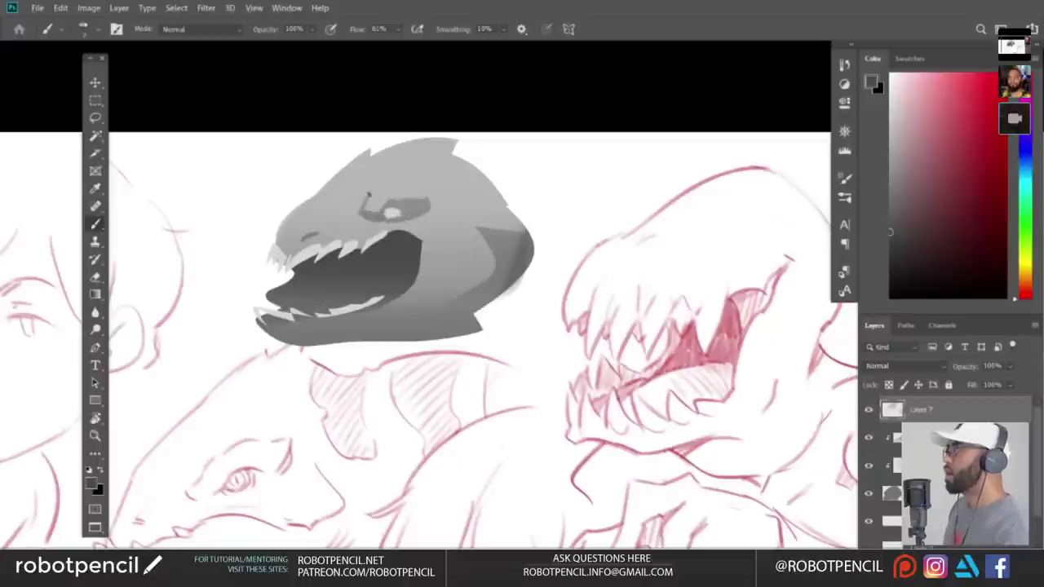
{"action": "mouse_move", "coordinate": [370, 196]}
{"action": "left_mouse_down"}
{"action": "mouse_move", "coordinate": [363, 220]}
{"action": "mouse_move", "coordinate": [402, 206]}
{"action": "left_mouse_up"}
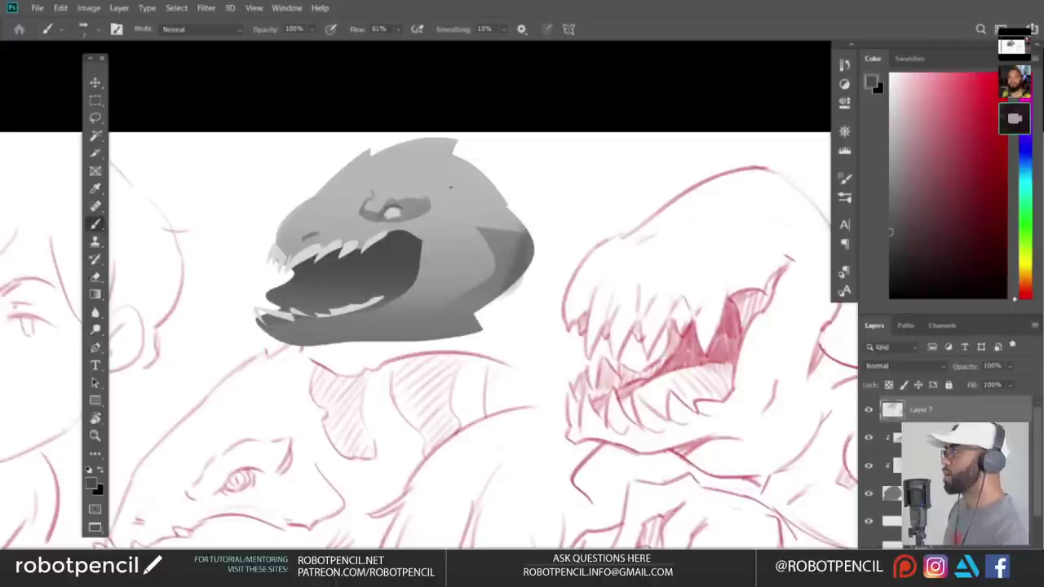
- Draw a thin dark grey brow line curling up from the back of the eye socket
{"action": "left_click_drag", "start_coordinate": [510, 388], "coordinate": [543, 317]}
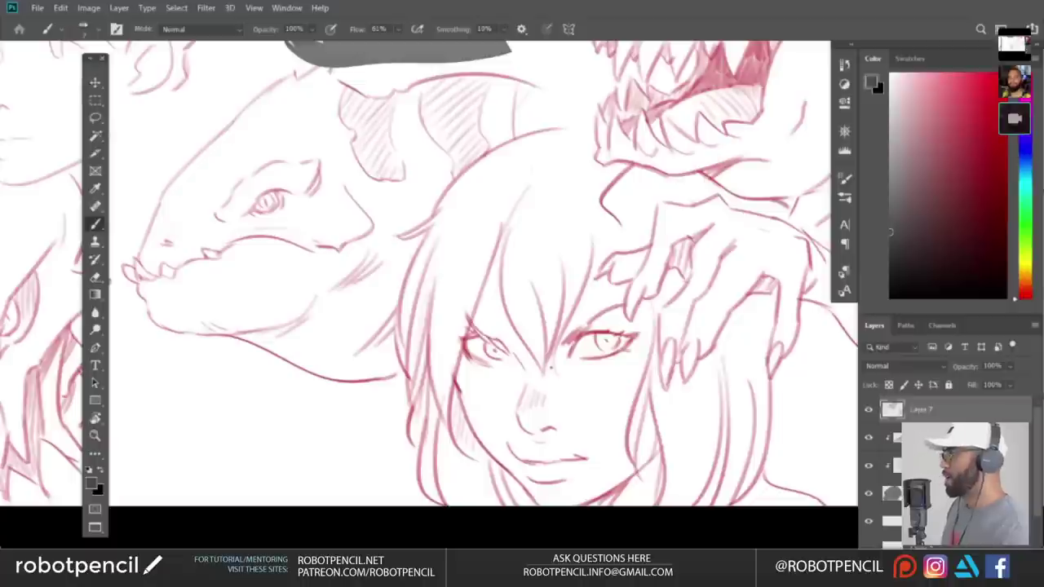
{"action": "scroll", "coordinate": [398, 392], "scroll_direction": "up", "scroll_amount": 5}
{"action": "scroll", "coordinate": [398, 393], "scroll_direction": "up", "scroll_amount": 2}
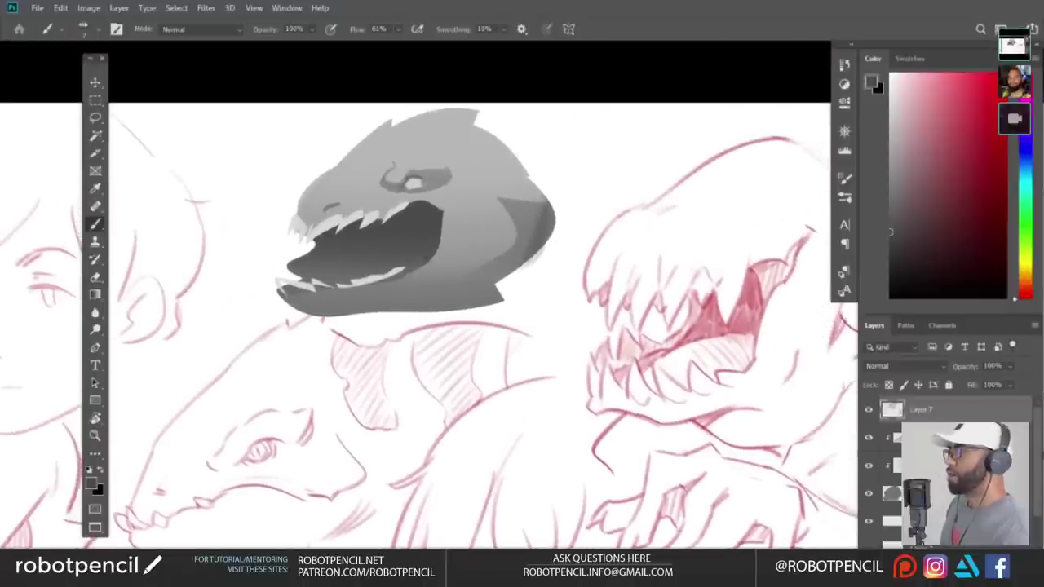
{"action": "left_click_drag", "start_coordinate": [414, 179], "coordinate": [415, 188]}
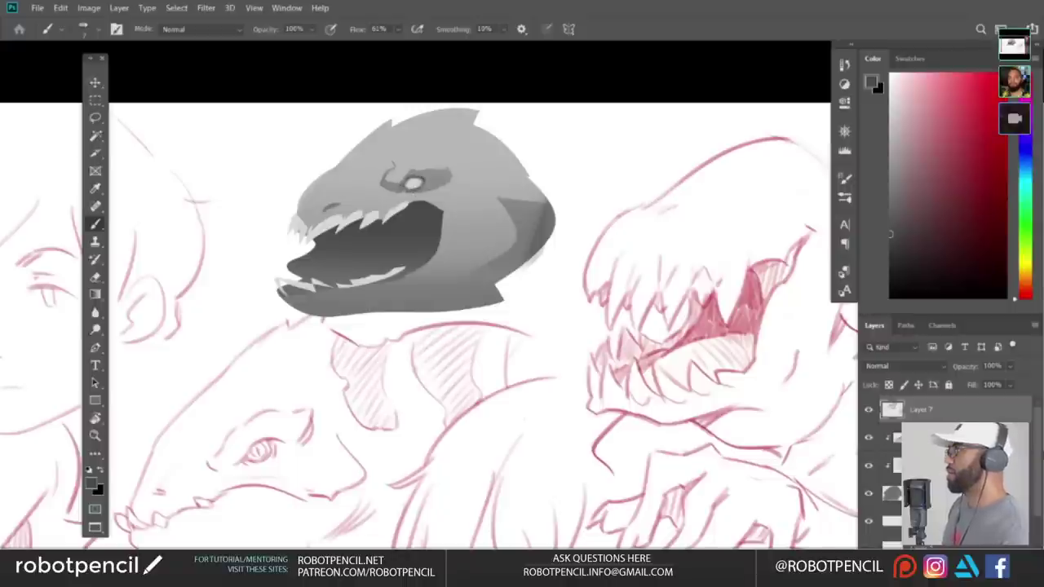
{"action": "key", "text": "ctrl+z"}
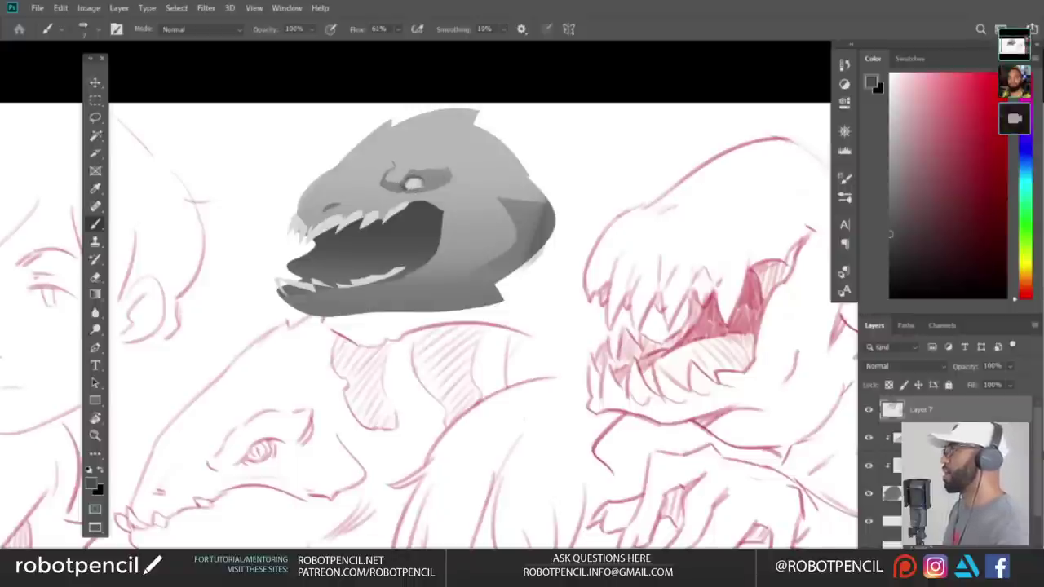
{"action": "mouse_move", "coordinate": [456, 151]}
{"action": "left_mouse_down"}
{"action": "mouse_move", "coordinate": [467, 160]}
{"action": "mouse_move", "coordinate": [449, 172]}
{"action": "left_mouse_up"}
{"action": "left_click_drag", "start_coordinate": [510, 275], "coordinate": [552, 270]}
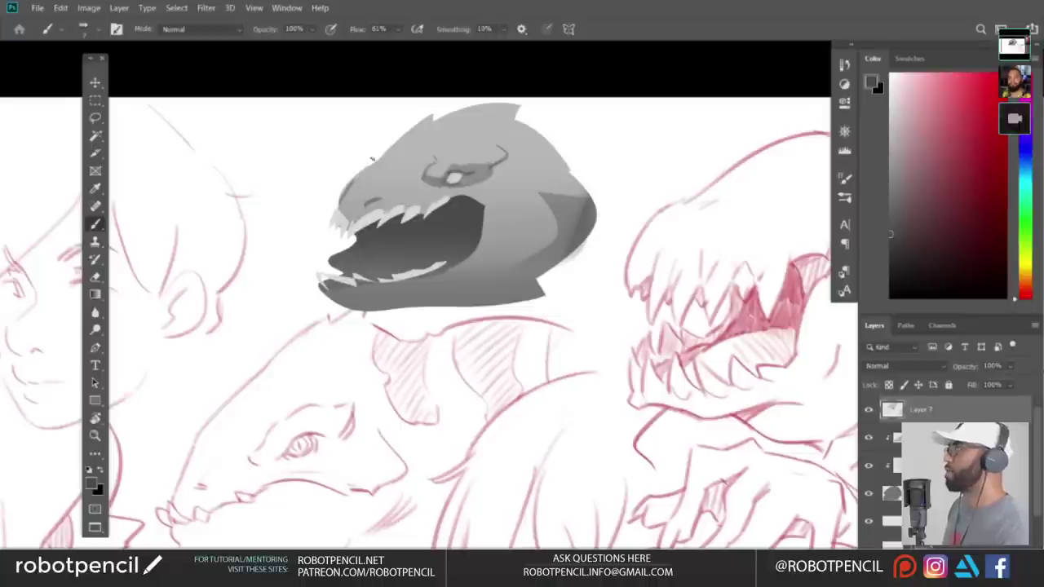
- Outline the upper edge of the snout and forehead up to the crest with a thin dark grey line
{"action": "left_click", "coordinate": [368, 169], "text": "alt"}
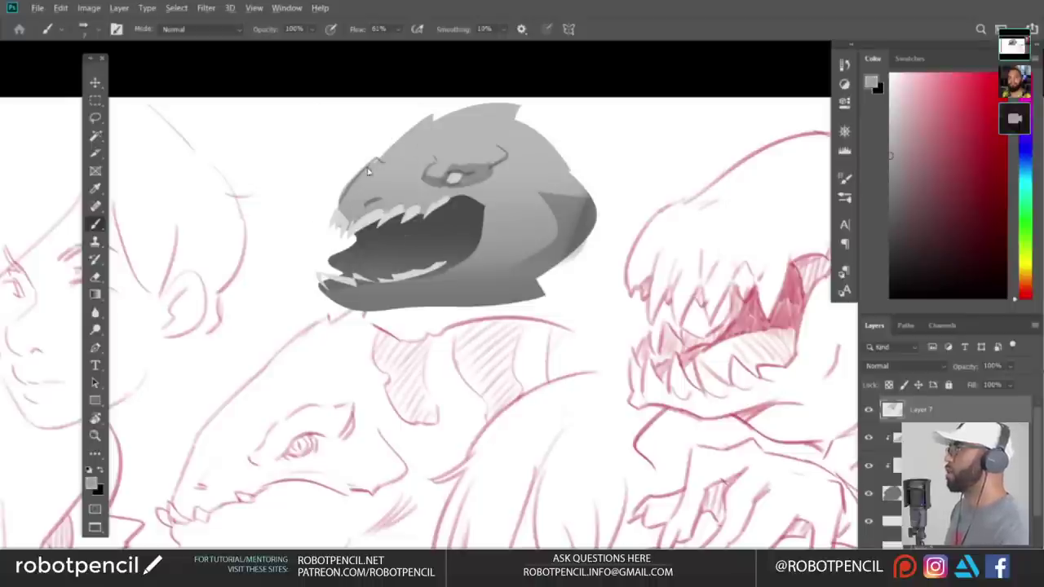
{"action": "left_click", "coordinate": [445, 234], "text": "alt"}
{"action": "left_click_drag", "start_coordinate": [382, 162], "coordinate": [430, 120]}
{"action": "left_click_drag", "start_coordinate": [513, 159], "coordinate": [510, 160]}
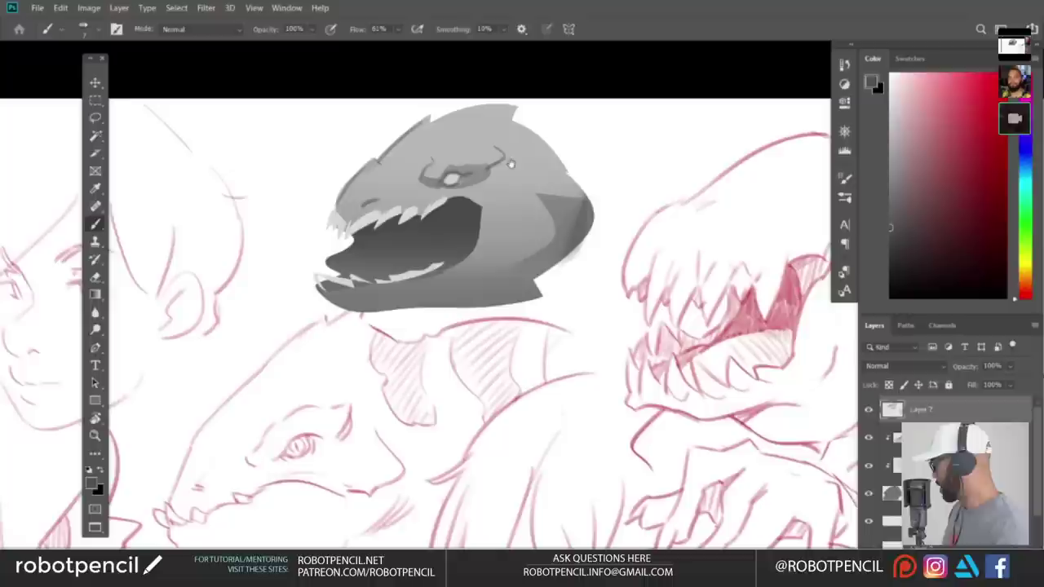
{"action": "key", "text": "ctrl+z"}
{"action": "key", "text": "ctrl+z"}
{"action": "left_click_drag", "start_coordinate": [380, 156], "coordinate": [432, 113]}
{"action": "left_click_drag", "start_coordinate": [429, 160], "coordinate": [430, 159]}
- Outline the front upper teeth in dark grey and add soft shading strokes along the snout with sampled greys
{"action": "scroll", "coordinate": [377, 159], "scroll_direction": "down", "scroll_amount": 2}
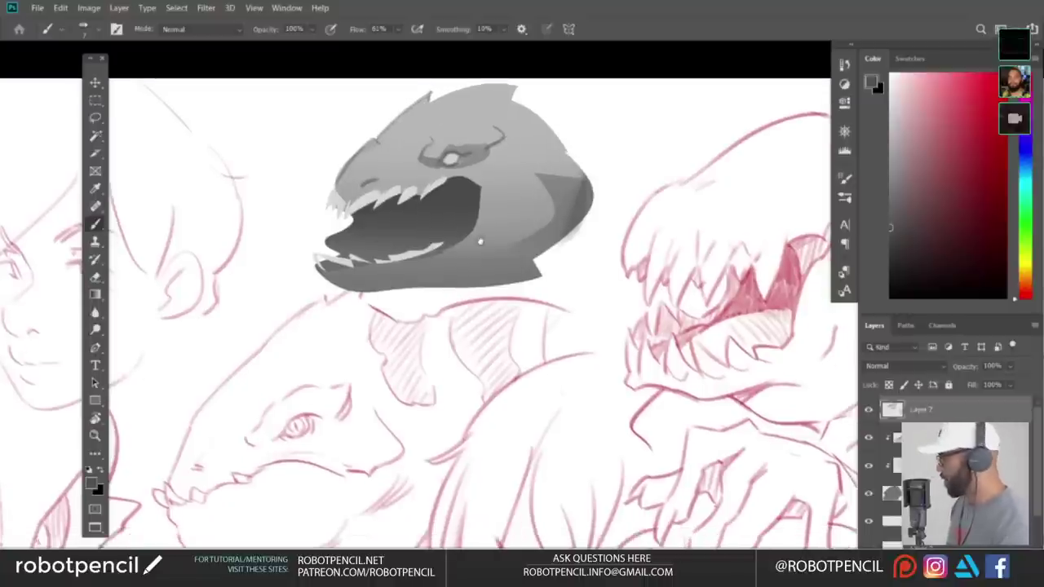
{"action": "left_click_drag", "start_coordinate": [328, 176], "coordinate": [343, 191]}
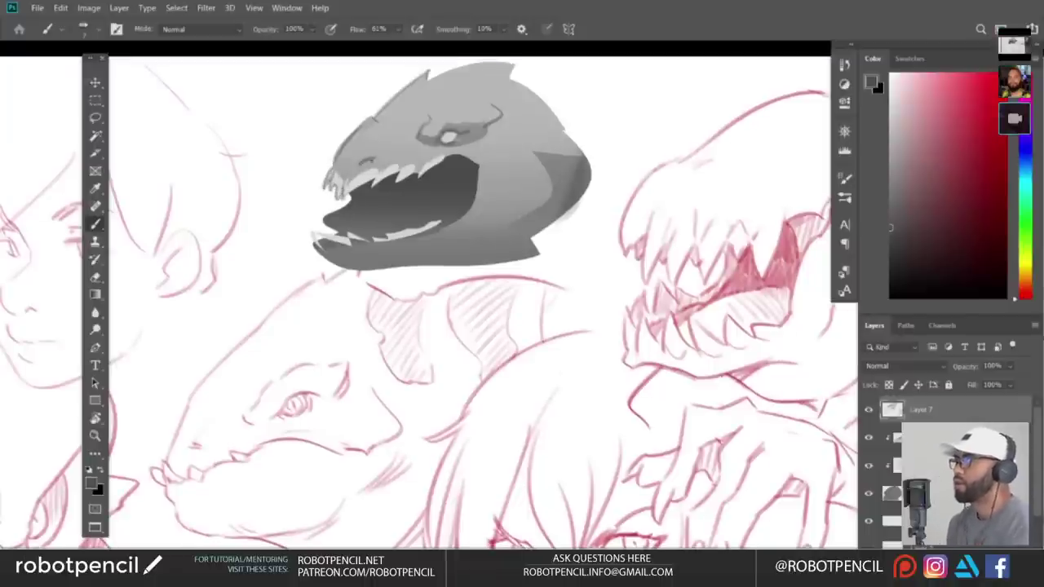
{"action": "left_click", "coordinate": [351, 167], "text": "alt"}
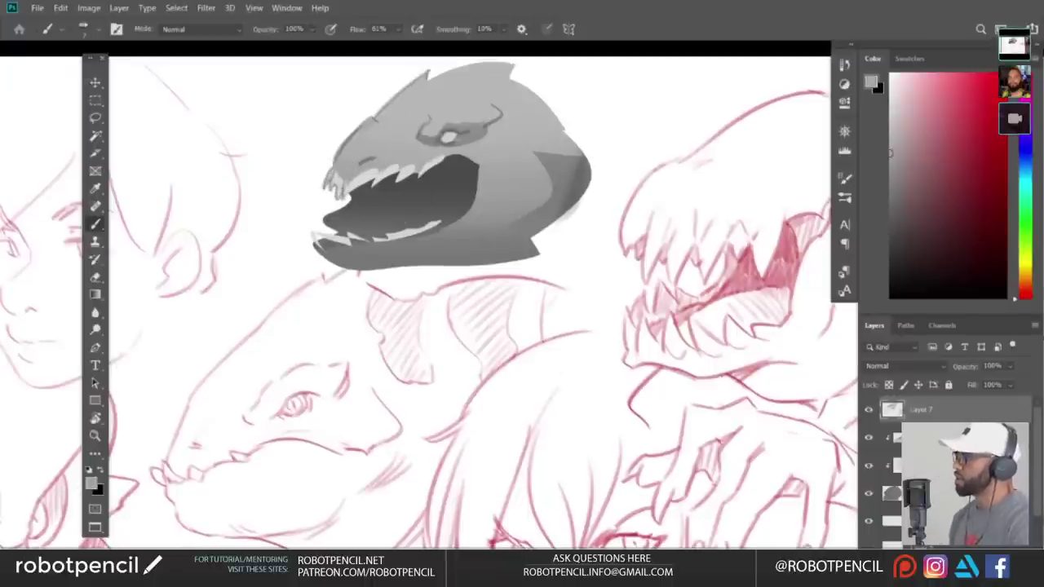
{"action": "left_click", "coordinate": [352, 186], "text": "alt"}
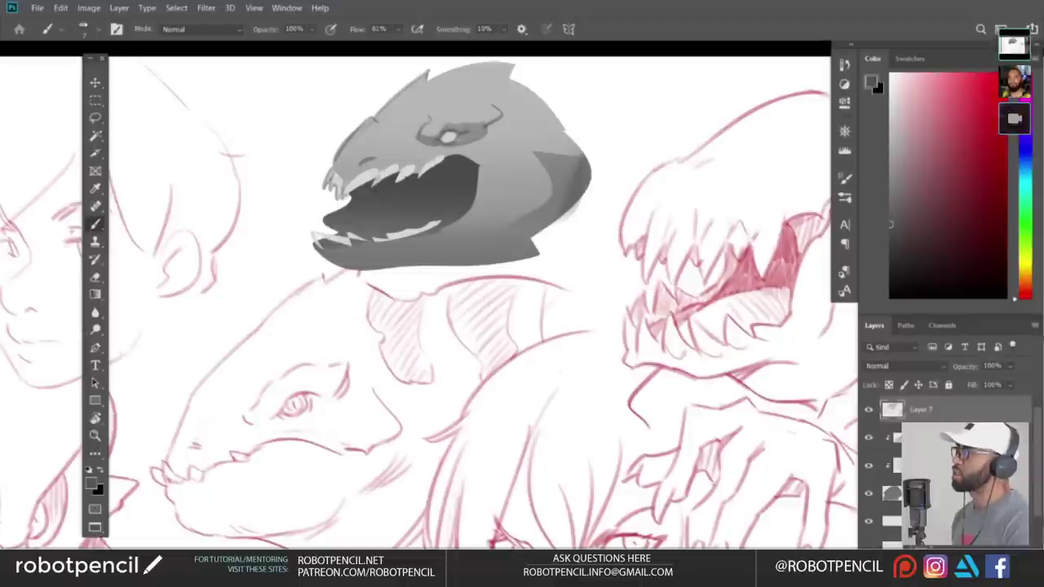
{"action": "left_click", "coordinate": [386, 155], "text": "alt"}
{"action": "left_click_drag", "start_coordinate": [388, 149], "coordinate": [377, 156]}
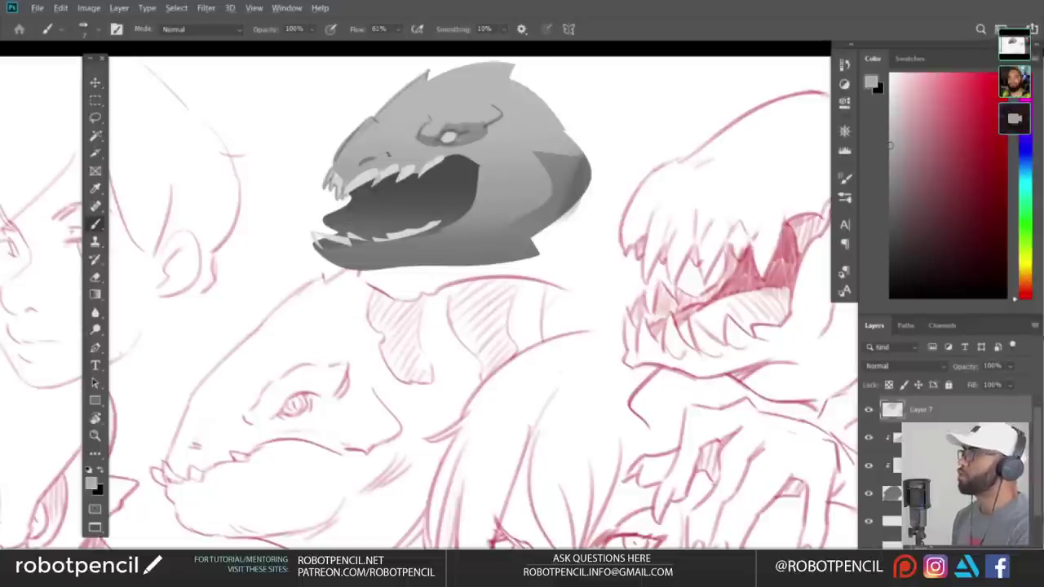
{"action": "left_click", "coordinate": [436, 134], "text": "alt"}
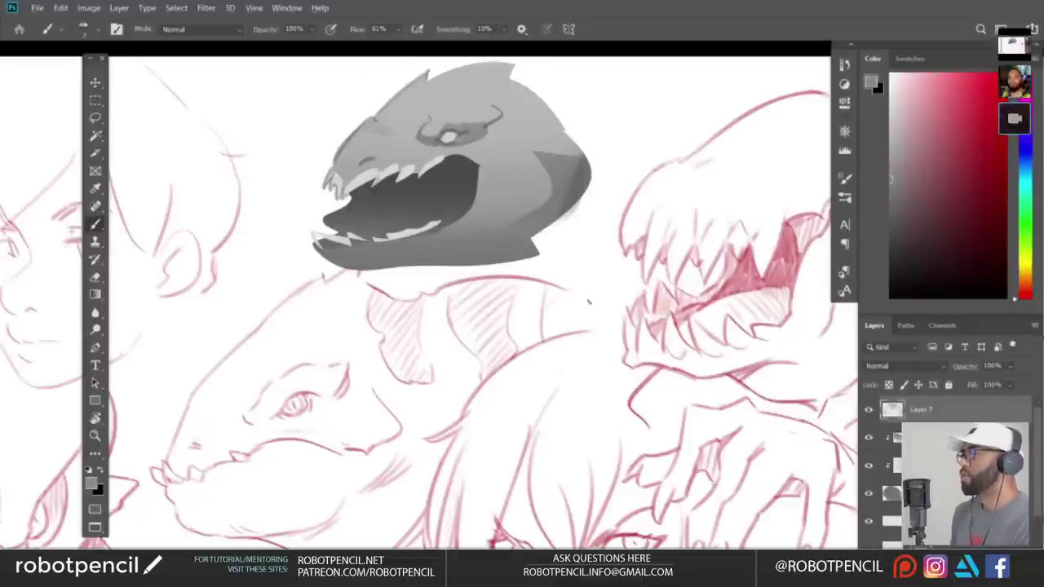
- In the mirrored view, draw a dark grey cheek line curving back from the mouth corner, and flip the view back
{"action": "key", "text": "ctrl+shift+h"}
{"action": "left_click_drag", "start_coordinate": [562, 296], "coordinate": [469, 357]}
{"action": "left_click", "coordinate": [332, 238], "text": "alt"}
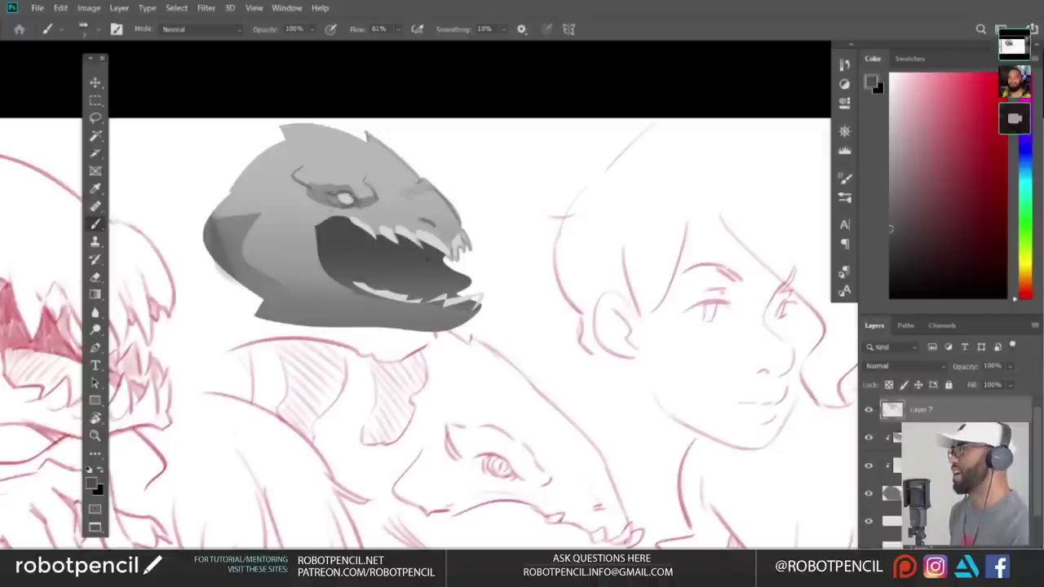
{"action": "left_click_drag", "start_coordinate": [284, 201], "coordinate": [281, 230]}
{"action": "key", "text": "ctrl+z"}
{"action": "mouse_move", "coordinate": [276, 206]}
{"action": "left_mouse_down"}
{"action": "mouse_move", "coordinate": [276, 232]}
{"action": "mouse_move", "coordinate": [316, 226]}
{"action": "left_mouse_up"}
{"action": "key", "text": "ctrl+z"}
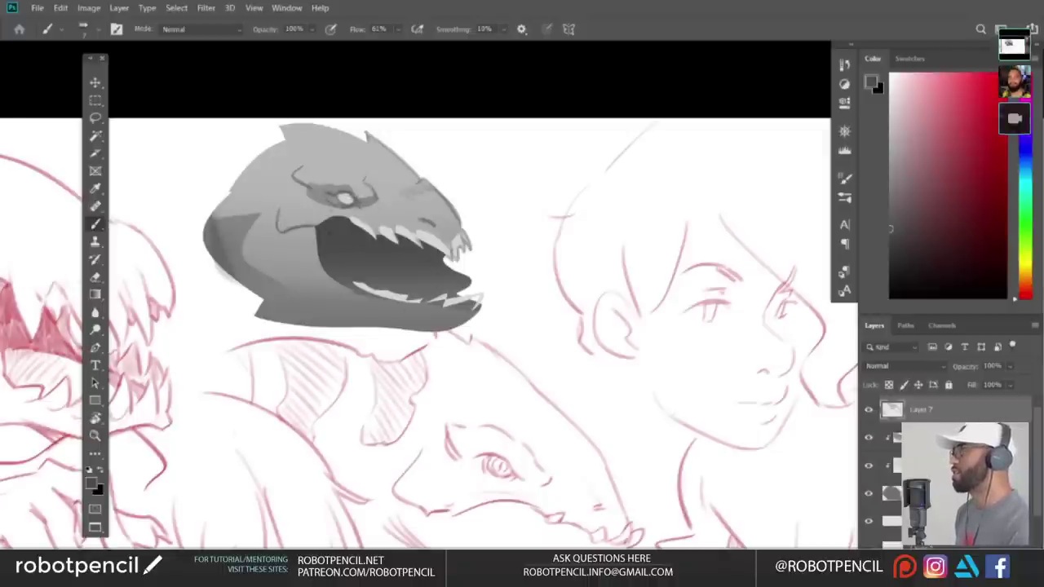
{"action": "key", "text": "ctrl+shift+h"}
{"action": "left_click_drag", "start_coordinate": [477, 300], "coordinate": [510, 309]}
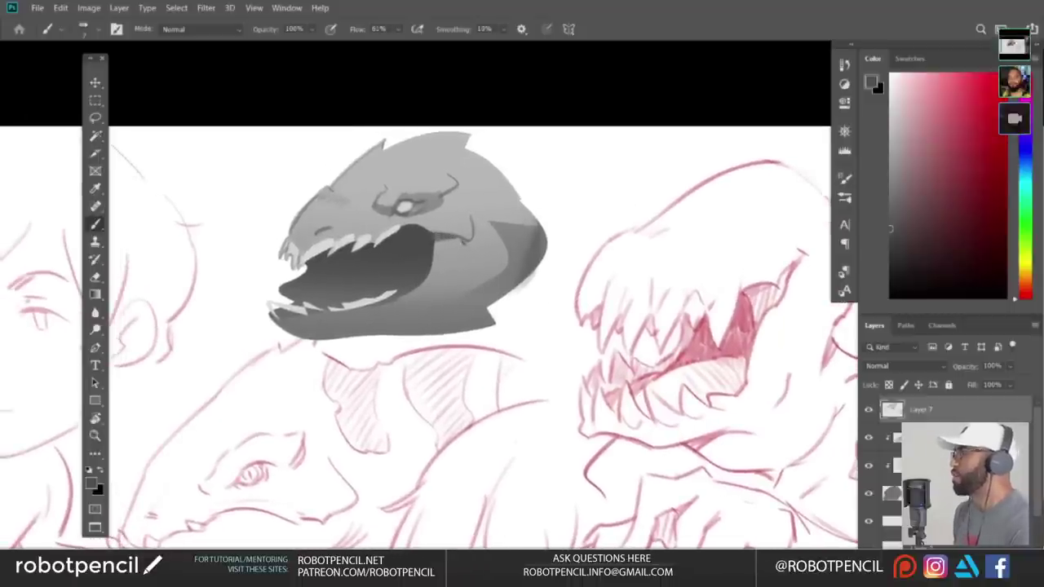
- Paint light grey front teeth on the creature's lower jaw and merge the head's clipped layers into one
{"action": "left_click_drag", "start_coordinate": [552, 302], "coordinate": [562, 285]}
{"action": "left_click", "coordinate": [299, 287], "text": "alt"}
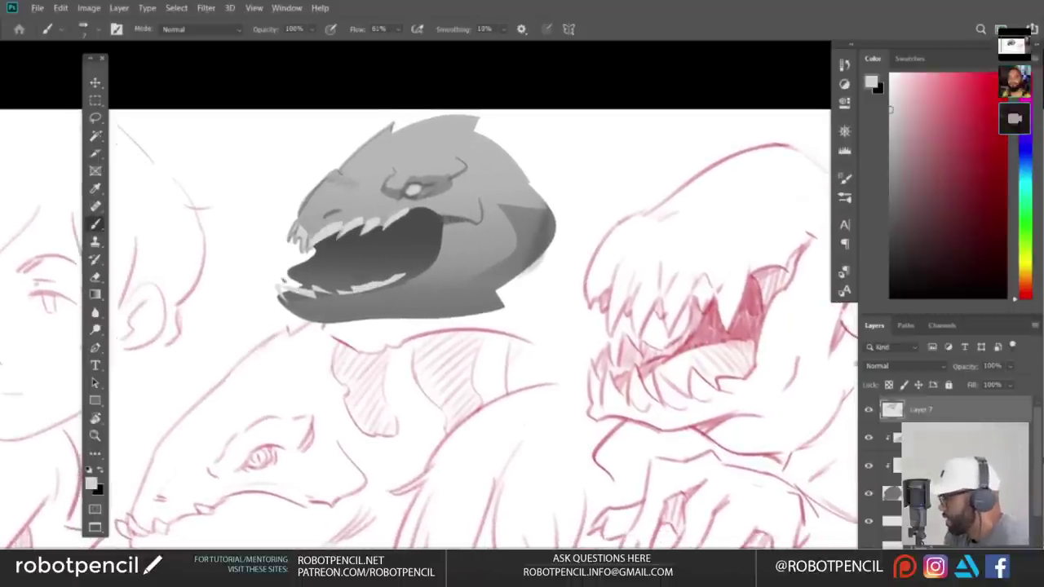
{"action": "left_click", "coordinate": [58, 8]}
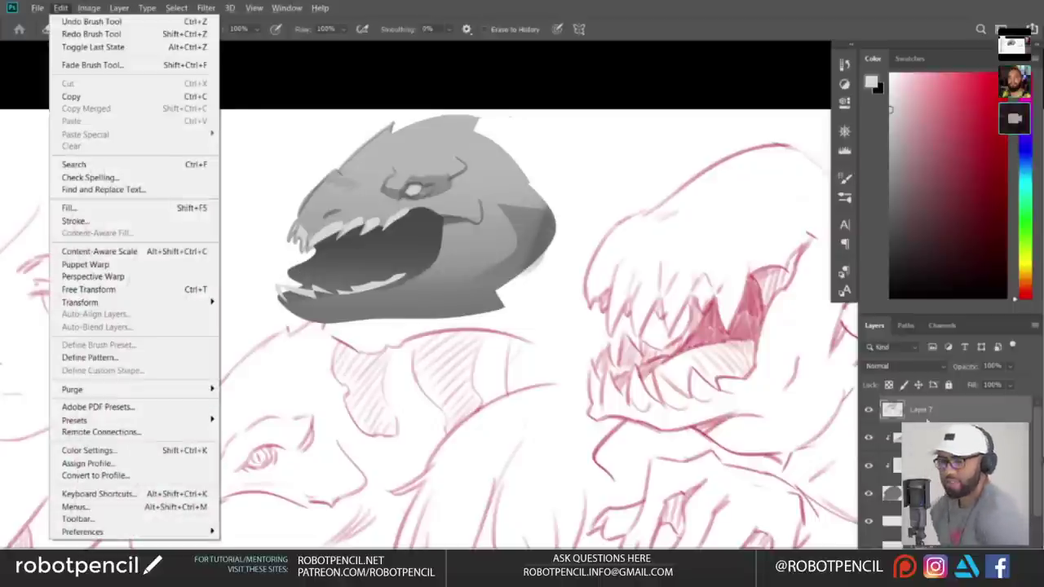
{"action": "key", "text": "Escape"}
{"action": "key", "text": "b"}
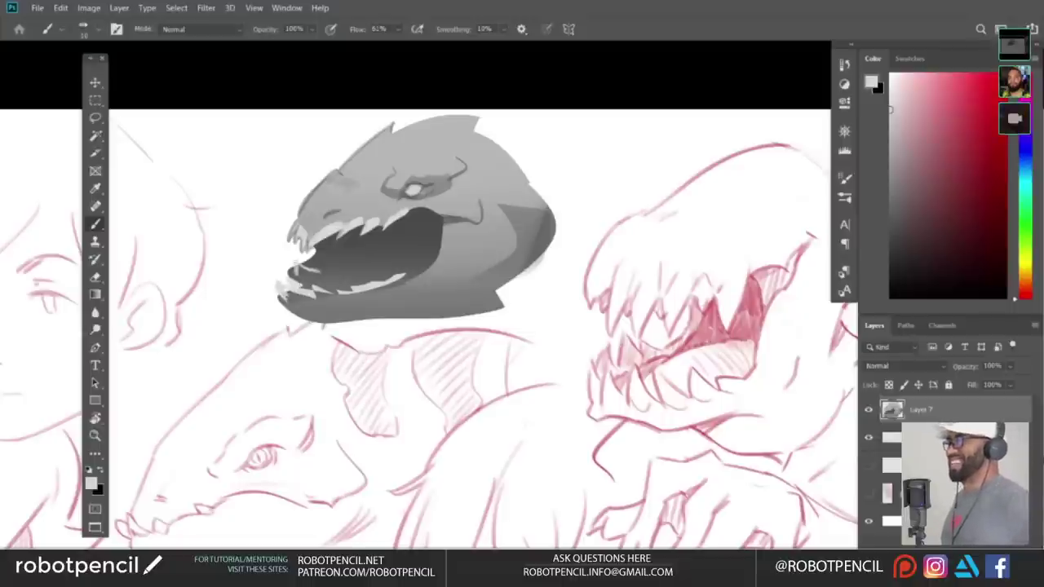
- Cut a lasso-selected piece out of the dark mouth interior between the front upper and lower teeth, then deselect
{"action": "key", "text": "l"}
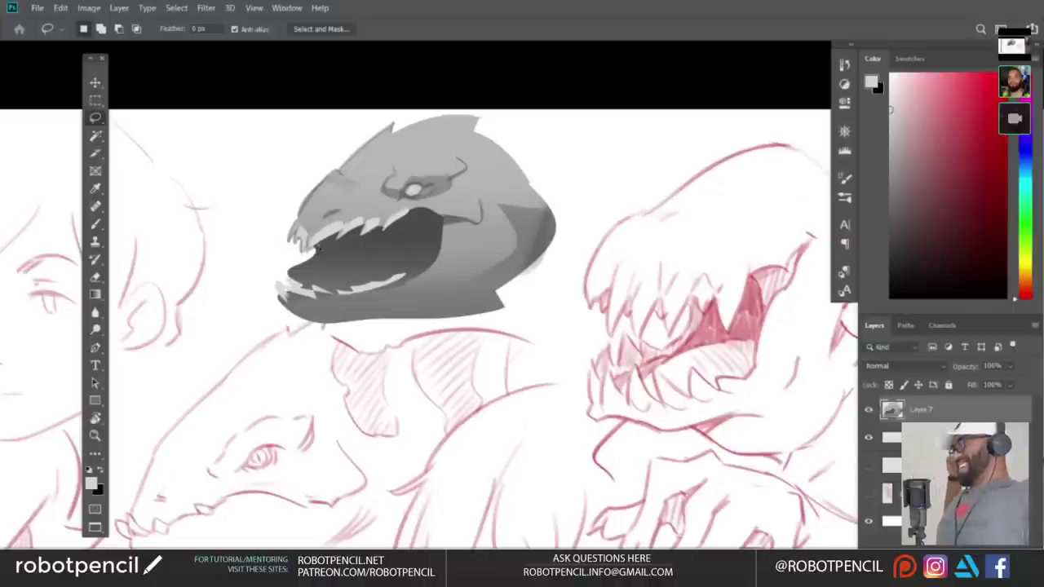
{"action": "mouse_move", "coordinate": [306, 276]}
{"action": "left_mouse_down"}
{"action": "mouse_move", "coordinate": [295, 287]}
{"action": "mouse_move", "coordinate": [277, 263]}
{"action": "mouse_move", "coordinate": [327, 243]}
{"action": "left_mouse_up"}
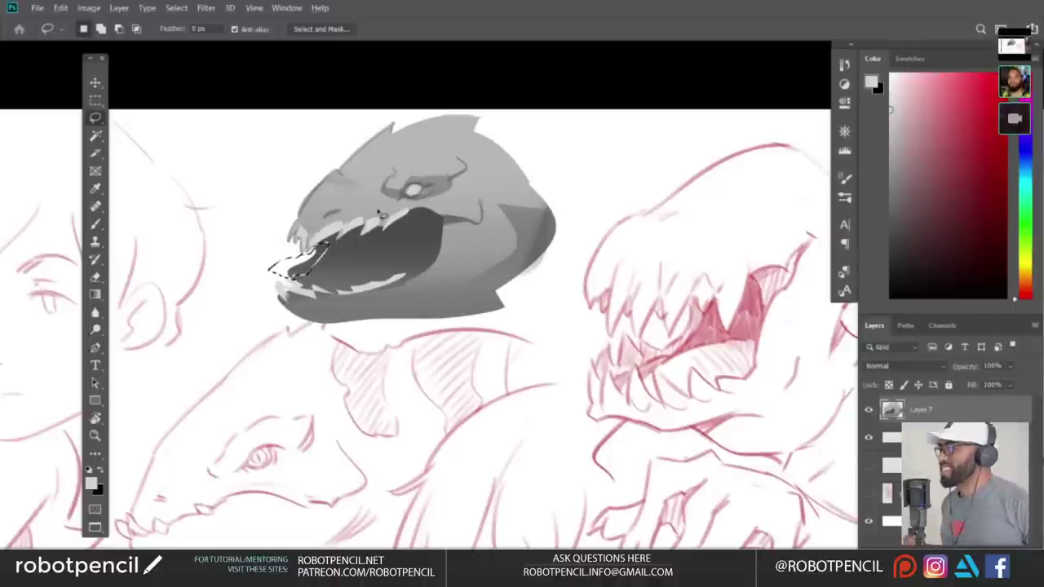
{"action": "key", "text": "Delete"}
{"action": "key", "text": "ctrl+d"}
{"action": "mouse_move", "coordinate": [481, 318]}
{"action": "left_mouse_down"}
{"action": "mouse_move", "coordinate": [507, 303]}
{"action": "mouse_move", "coordinate": [459, 325]}
{"action": "left_mouse_up"}
{"action": "key", "text": "b"}
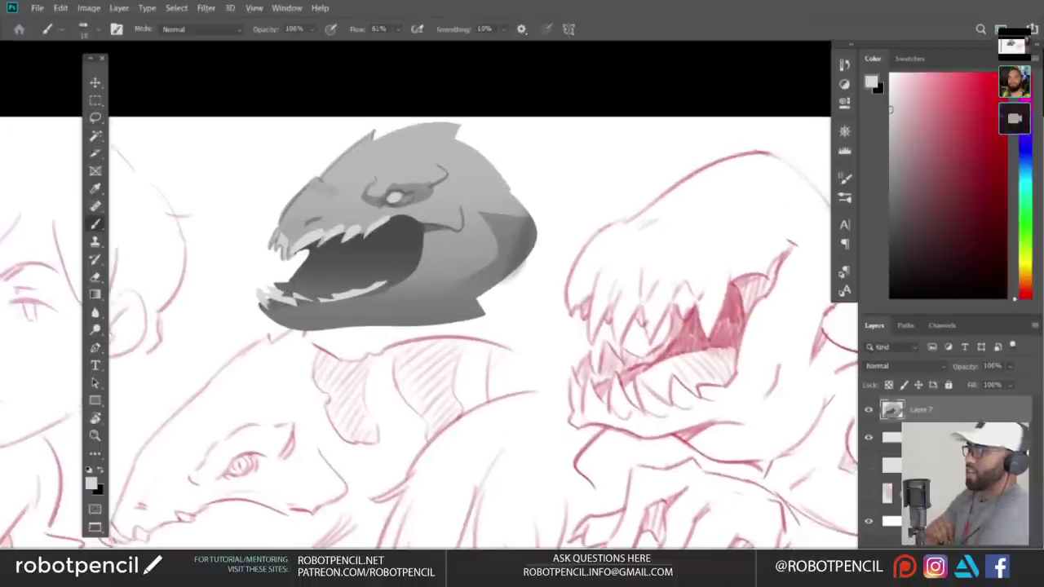
- Outline and touch up the front lower teeth with greys sampled from the snout, teeth and mouth
{"action": "left_click", "coordinate": [279, 259], "text": "alt"}
{"action": "left_click_drag", "start_coordinate": [259, 287], "coordinate": [260, 305]}
{"action": "key", "text": "ctrl+z"}
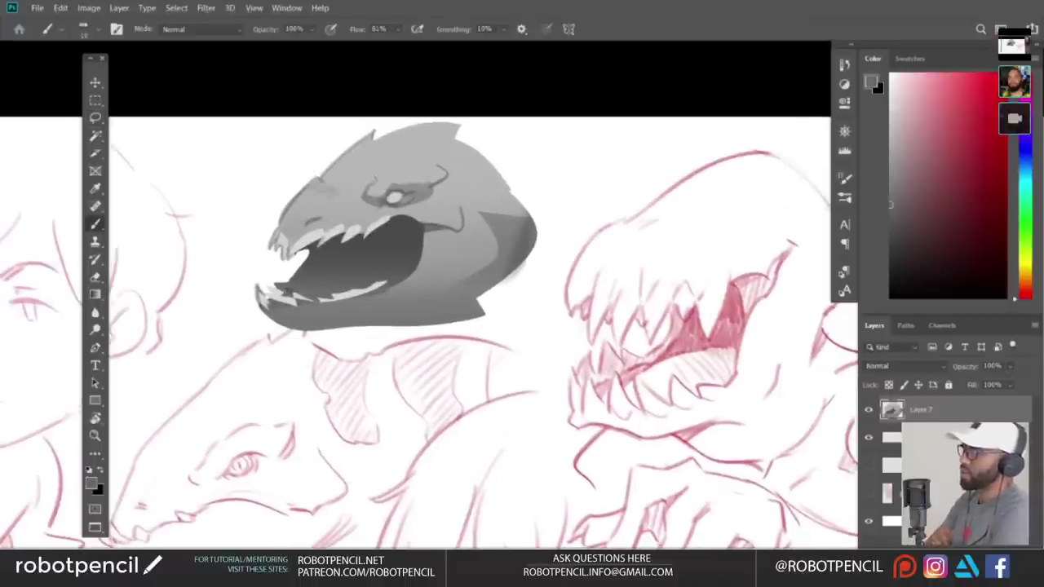
{"action": "left_click", "coordinate": [263, 297], "text": "alt"}
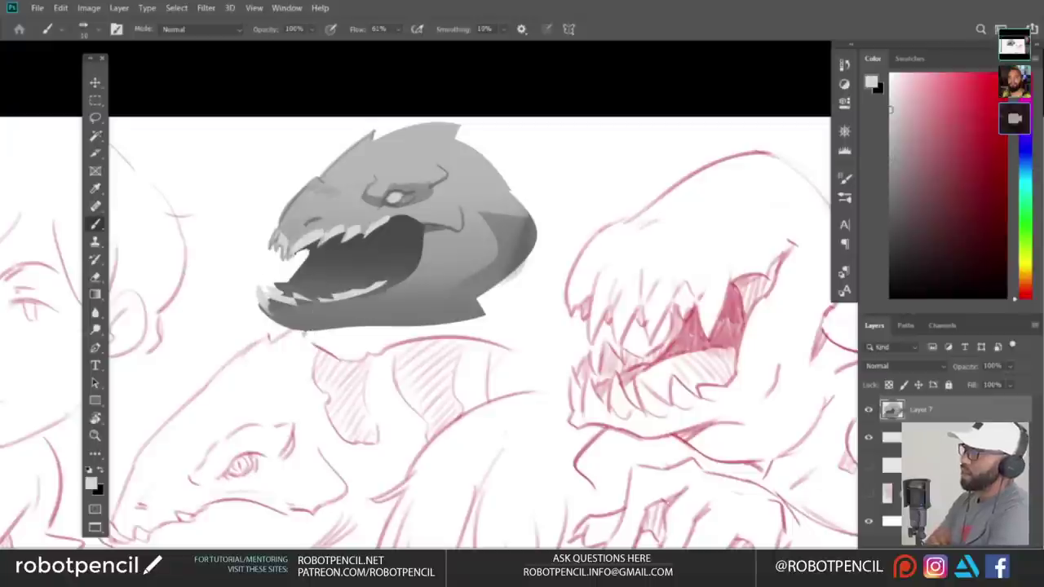
{"action": "left_click", "coordinate": [280, 282], "text": "alt"}
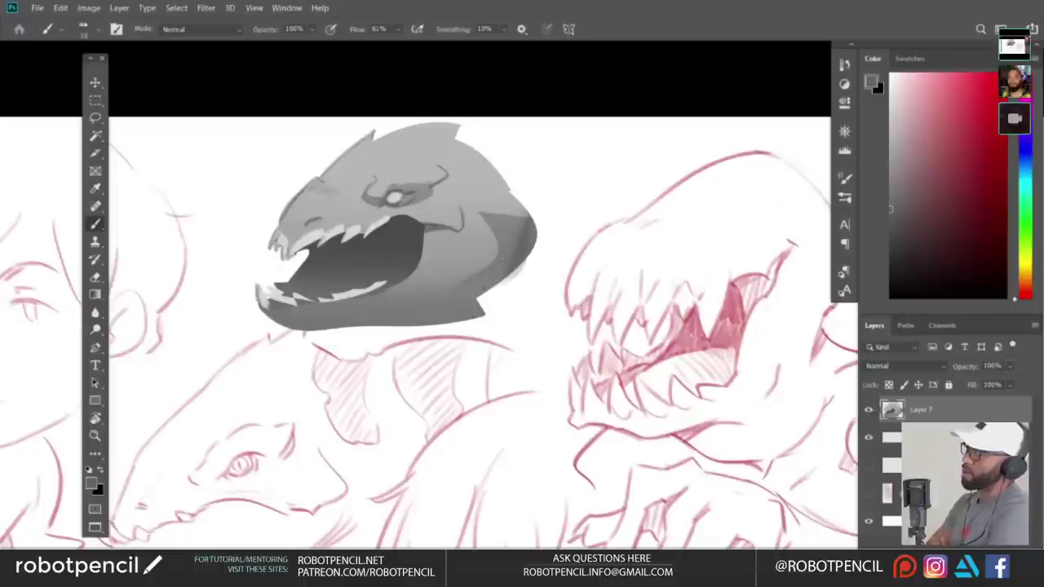
- Draw dark grey contour strokes along the neck shadow behind the jaw, curling up at its upper end
{"action": "left_click", "coordinate": [421, 244], "text": "alt"}
{"action": "left_click_drag", "start_coordinate": [446, 291], "coordinate": [490, 265]}
{"action": "mouse_move", "coordinate": [446, 294]}
{"action": "left_mouse_down"}
{"action": "mouse_move", "coordinate": [415, 310]}
{"action": "mouse_move", "coordinate": [438, 304]}
{"action": "left_mouse_up"}
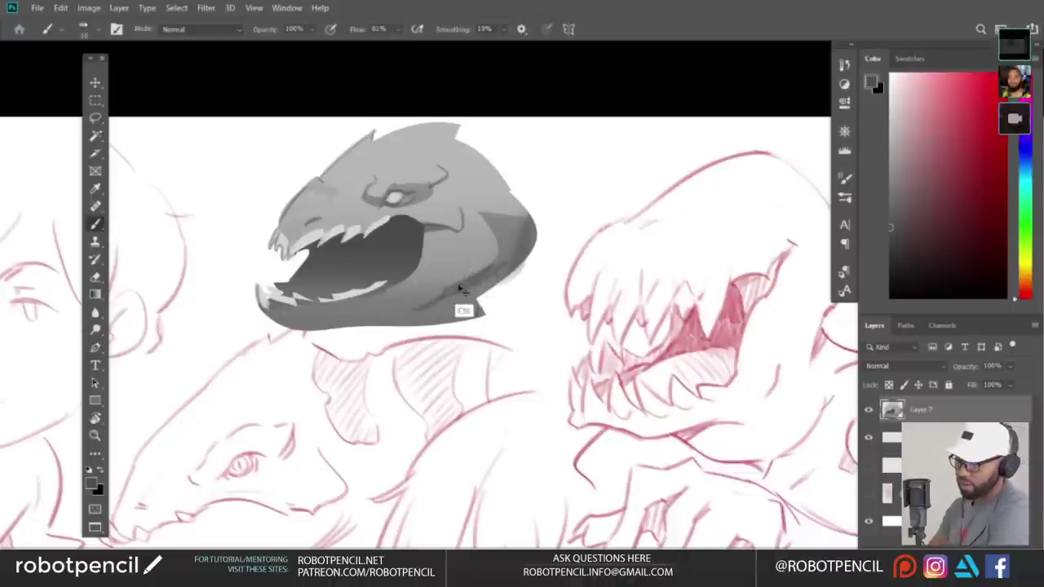
{"action": "left_click_drag", "start_coordinate": [542, 285], "coordinate": [543, 287]}
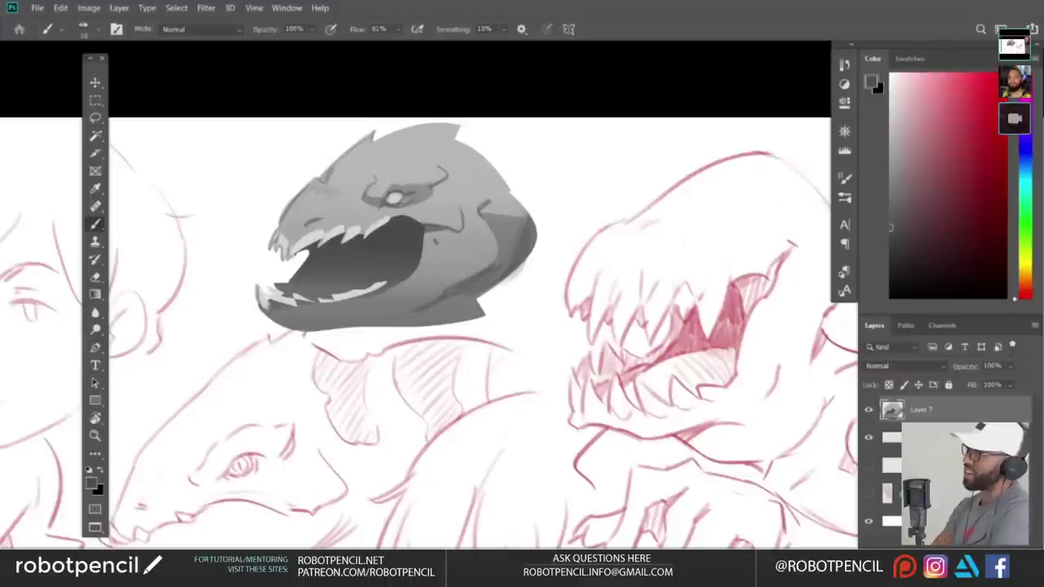
- Add fold strokes inside the back of the mouth and draw a dark pupil in the eye in the mirrored view
{"action": "left_click", "coordinate": [419, 207], "text": "alt"}
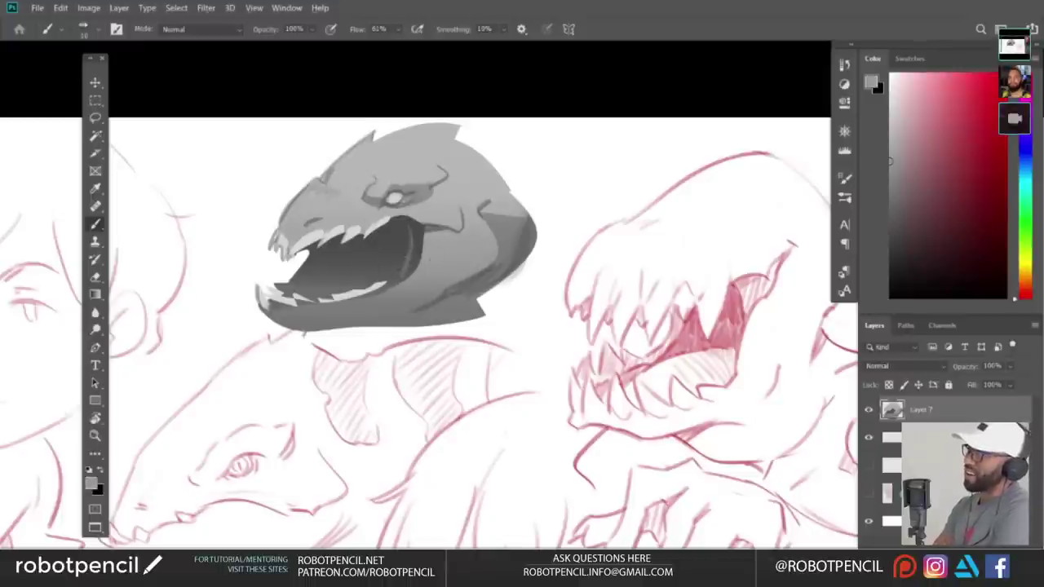
{"action": "key", "text": "ctrl+shift+h"}
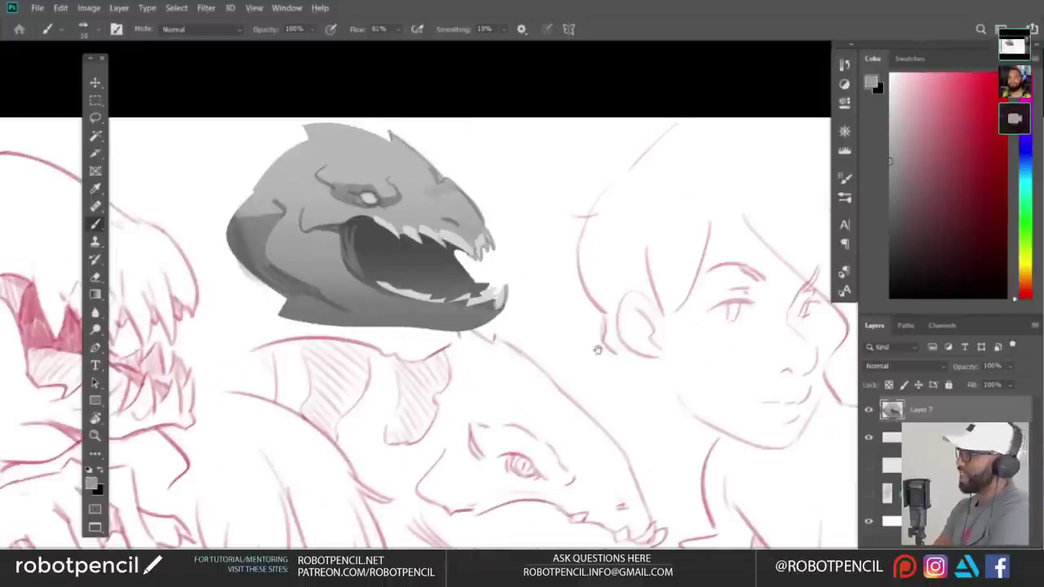
{"action": "left_click_drag", "start_coordinate": [597, 349], "coordinate": [542, 366]}
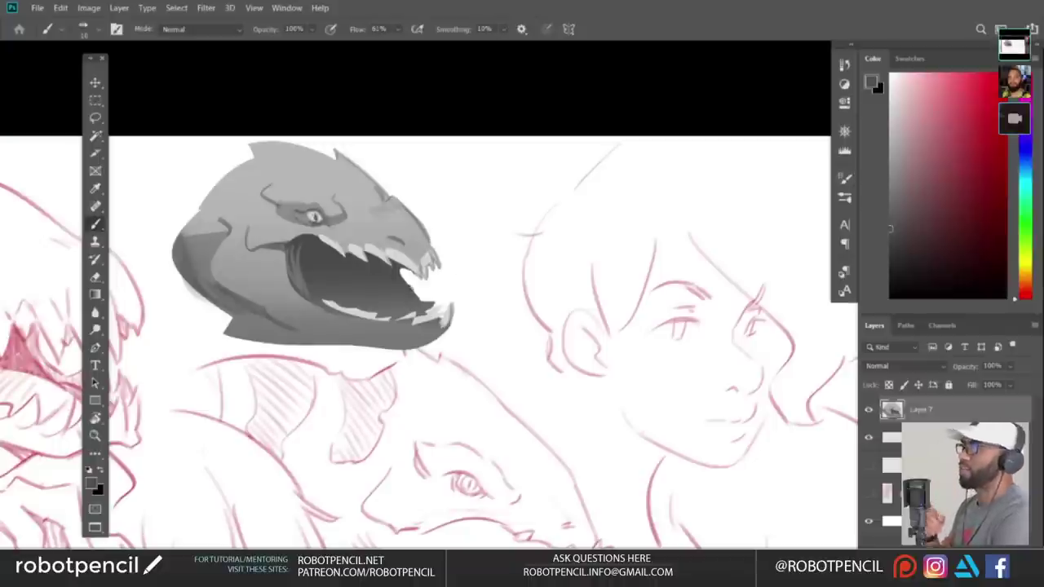
- Brighten the eye with white, flip the view back, and add dark grey wrinkle strokes around the brow and mouth corner
{"action": "key", "text": "x"}
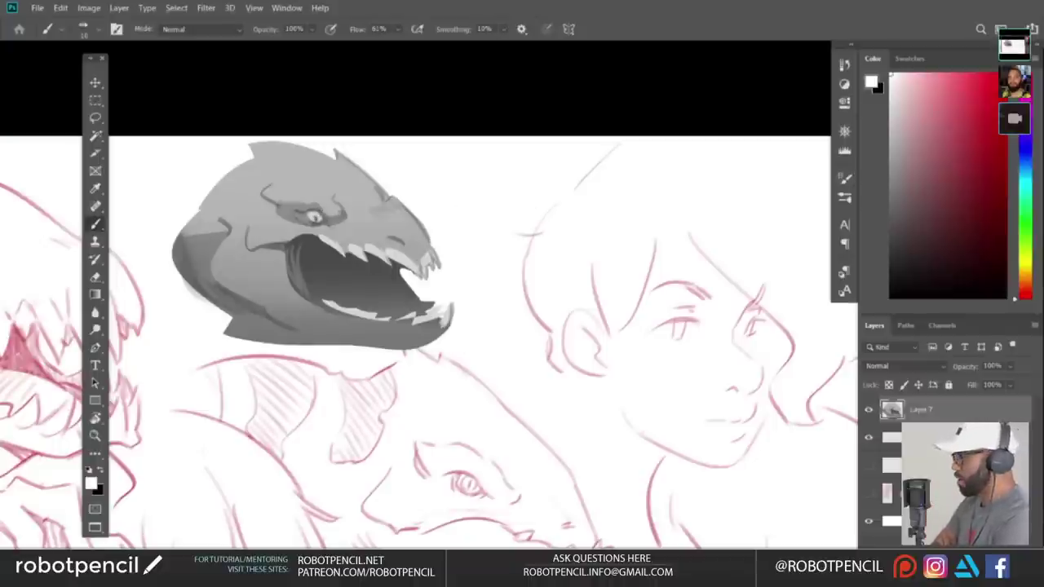
{"action": "key", "text": "h"}
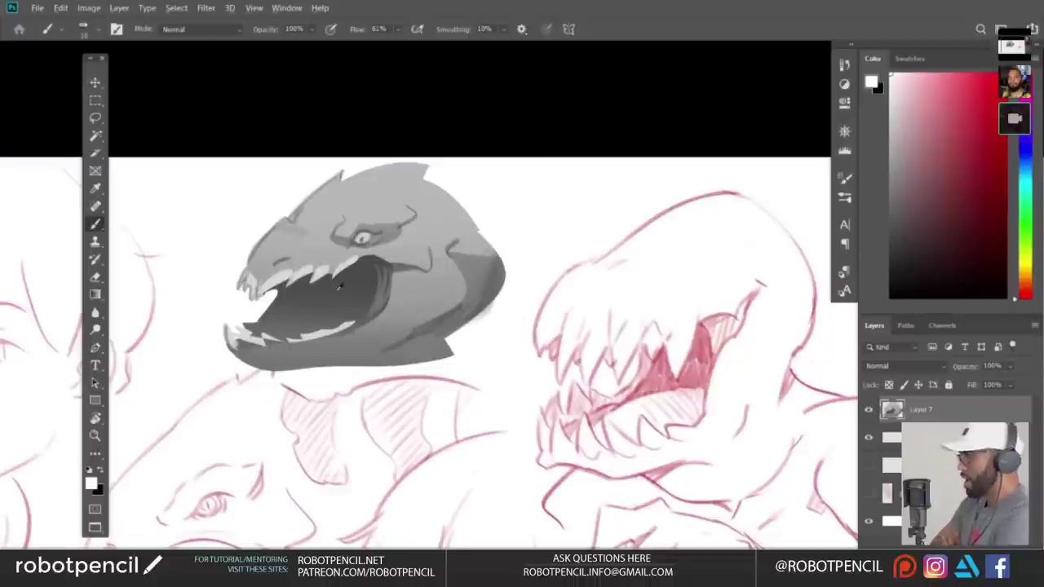
{"action": "left_click", "coordinate": [340, 286], "text": "alt"}
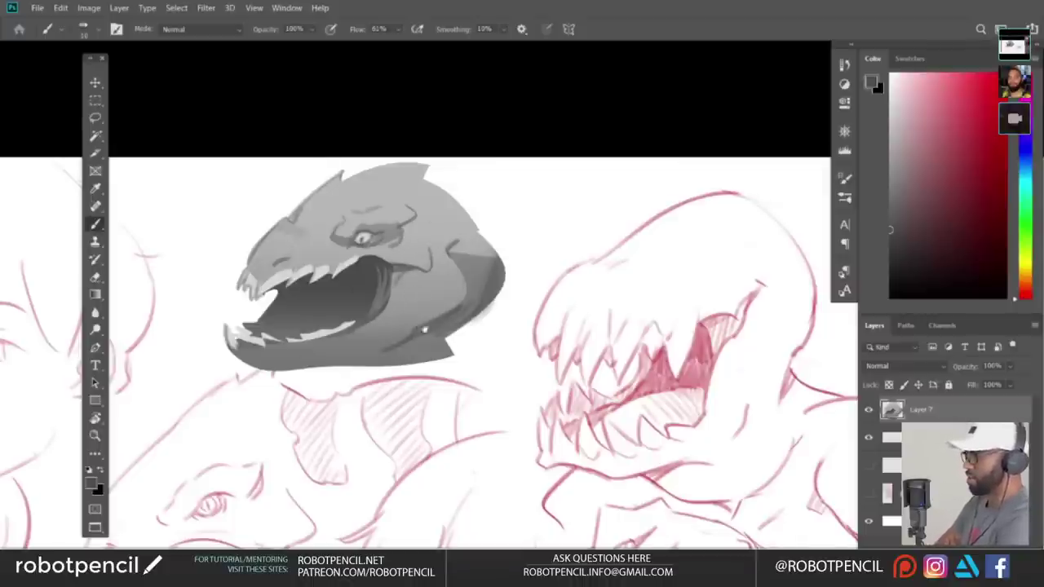
{"action": "mouse_move", "coordinate": [424, 328]}
{"action": "left_mouse_down"}
{"action": "mouse_move", "coordinate": [442, 281]}
{"action": "mouse_move", "coordinate": [503, 301]}
{"action": "left_mouse_up"}
- Lasso a jagged patch on the neck shadow, paint it a sampled lighter grey with an enlarged Flat brush, and deselect
{"action": "key", "text": "l"}
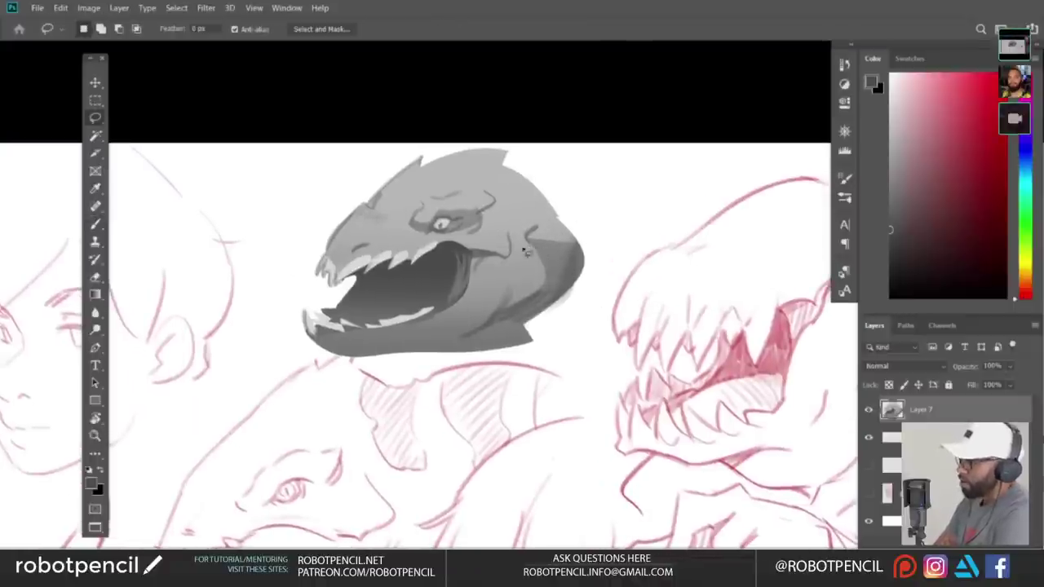
{"action": "mouse_move", "coordinate": [561, 258]}
{"action": "left_mouse_down"}
{"action": "mouse_move", "coordinate": [534, 274]}
{"action": "mouse_move", "coordinate": [561, 268]}
{"action": "mouse_move", "coordinate": [514, 300]}
{"action": "left_mouse_up"}
{"action": "key", "text": "b"}
{"action": "right_click", "coordinate": [549, 265]}
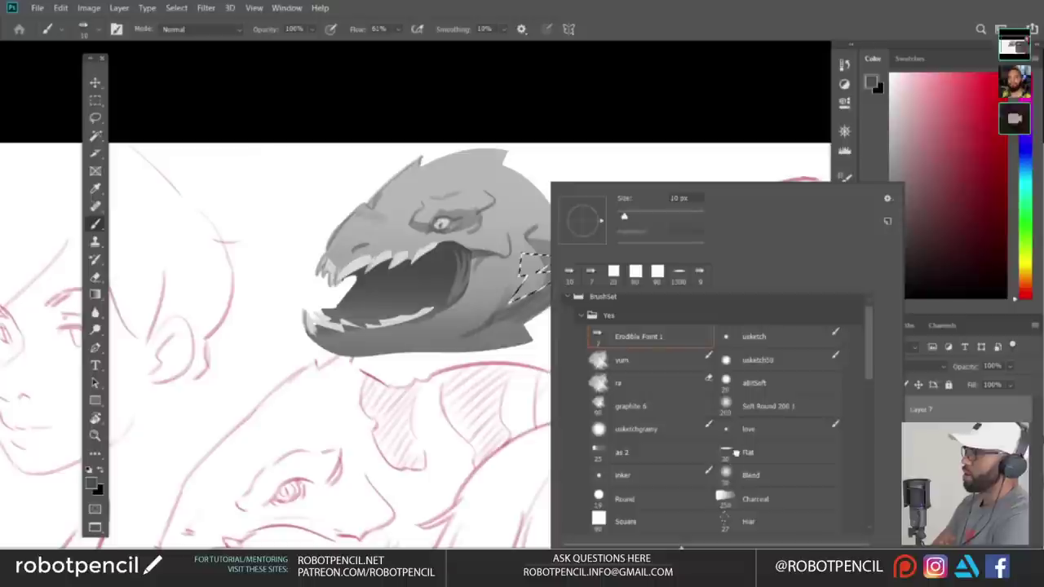
{"action": "left_click", "coordinate": [740, 452]}
{"action": "left_click", "coordinate": [619, 112], "text": "alt"}
{"action": "key", "text": "bracketright"}
{"action": "key", "text": "bracketright"}
{"action": "key", "text": "bracketright"}
{"action": "key", "text": "bracketright"}
{"action": "key", "text": "bracketright"}
{"action": "key", "text": "bracketright"}
{"action": "key", "text": "bracketright"}
{"action": "key", "text": "bracketright"}
{"action": "key", "text": "bracketright"}
{"action": "key", "text": "bracketright"}
{"action": "key", "text": "bracketright"}
{"action": "key", "text": "bracketright"}
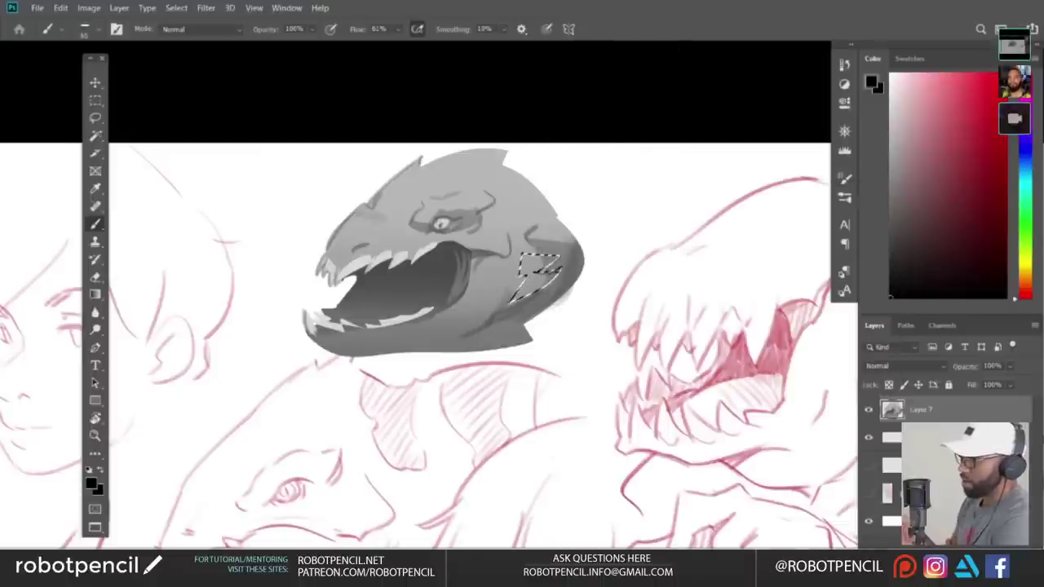
{"action": "left_click_drag", "start_coordinate": [556, 237], "coordinate": [550, 315]}
{"action": "key", "text": "ctrl+z"}
{"action": "left_click", "coordinate": [520, 260], "text": "alt"}
{"action": "left_click_drag", "start_coordinate": [544, 259], "coordinate": [543, 328]}
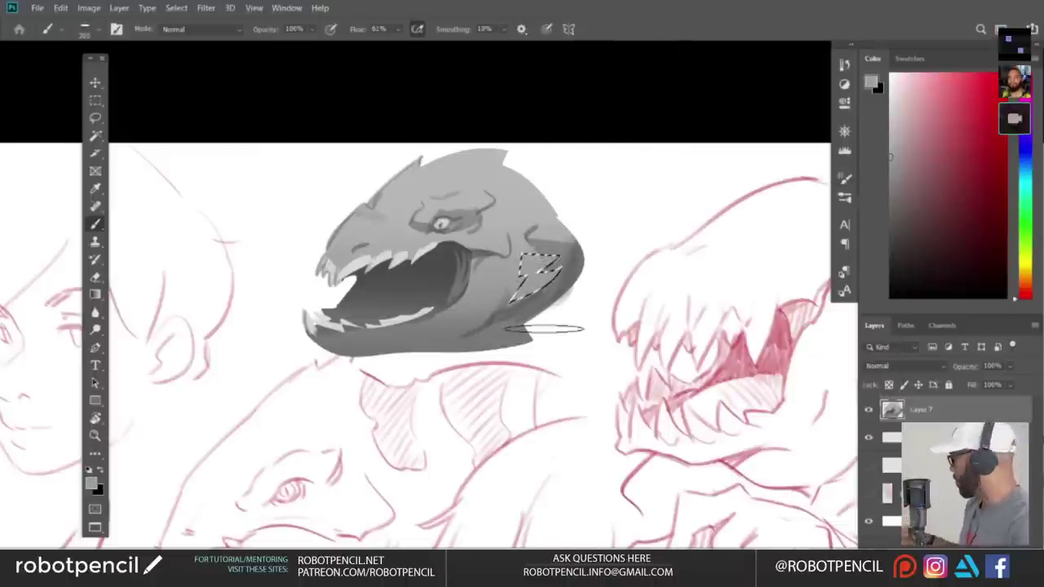
{"action": "key", "text": "ctrl+d"}
- Trim the outer edge at the back of the head with lasso selections in the mirrored view, and flip the view back
{"action": "key", "text": "shift+h"}
{"action": "left_click_drag", "start_coordinate": [624, 374], "coordinate": [591, 394]}
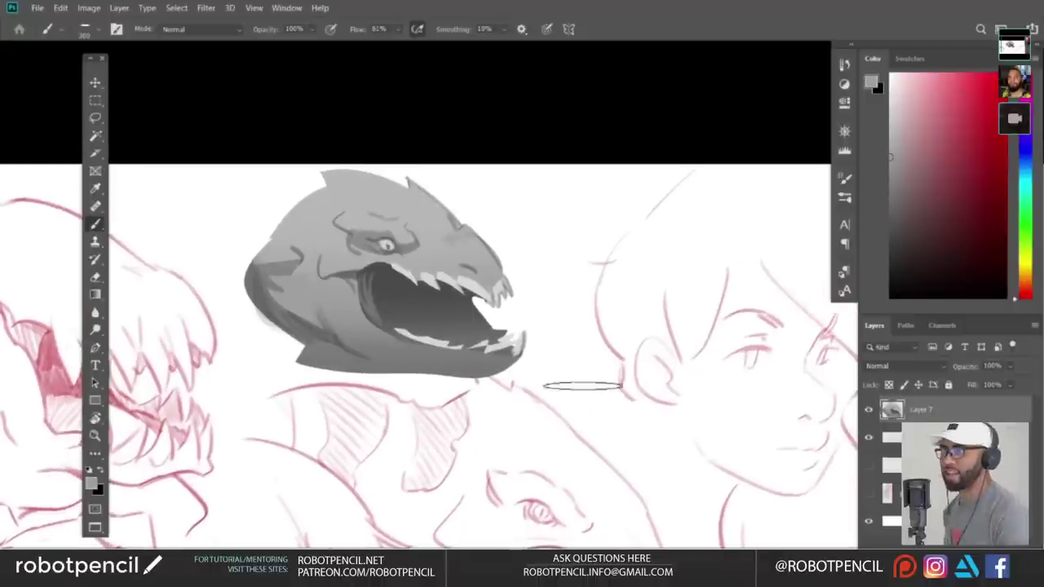
{"action": "key", "text": "l"}
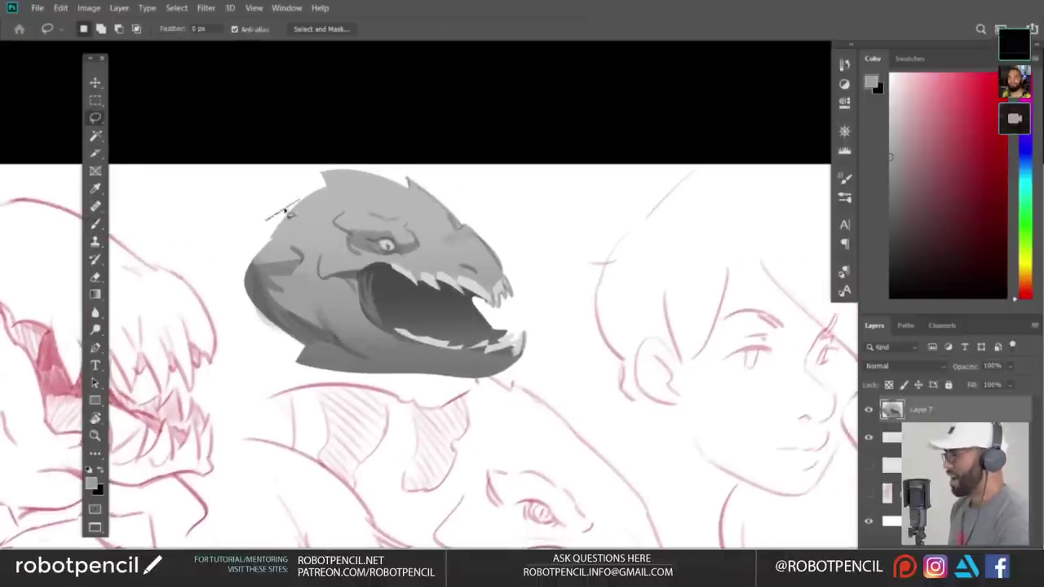
{"action": "left_click_drag", "start_coordinate": [290, 212], "coordinate": [194, 306]}
{"action": "left_click_drag", "start_coordinate": [273, 303], "coordinate": [290, 258]}
{"action": "key", "text": "ctrl+d"}
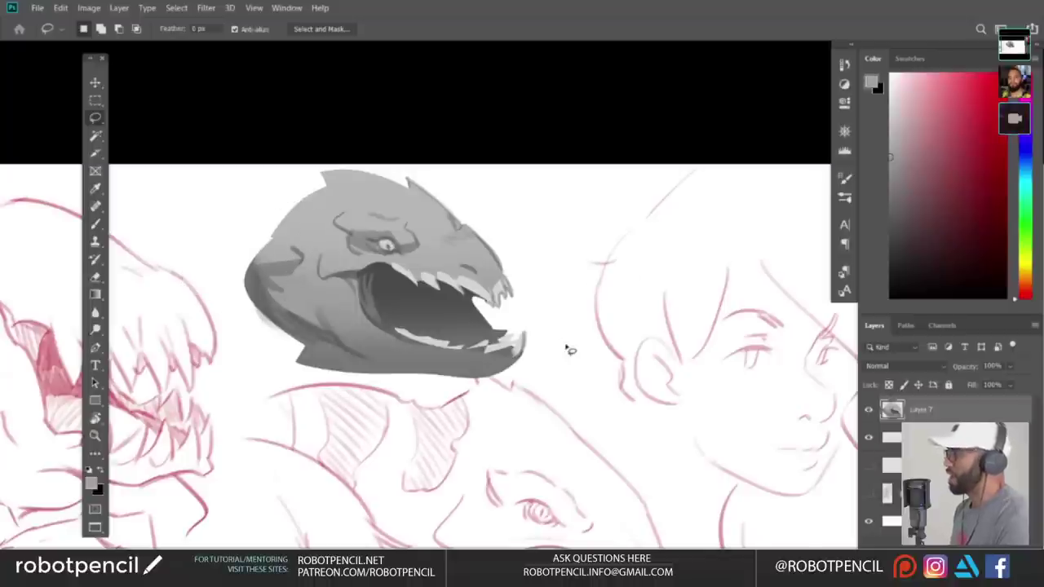
{"action": "key", "text": "shift+h"}
{"action": "left_click_drag", "start_coordinate": [552, 349], "coordinate": [566, 353]}
- Lasso a tongue shape inside the mouth and shade it in mid grey with the wide flat brush
{"action": "key", "text": "b"}
{"action": "key", "text": "l"}
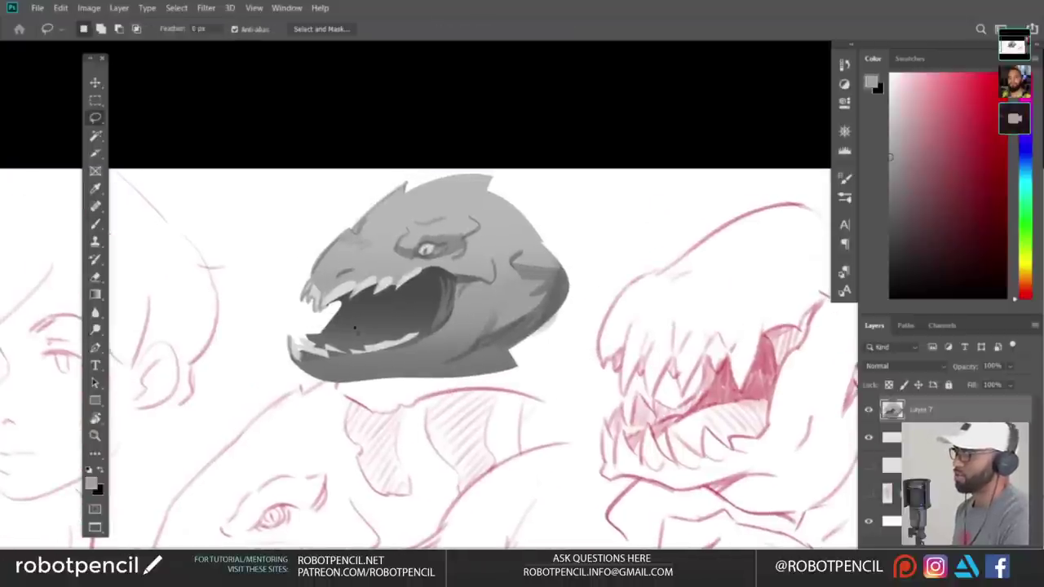
{"action": "left_click_drag", "start_coordinate": [434, 315], "coordinate": [330, 339]}
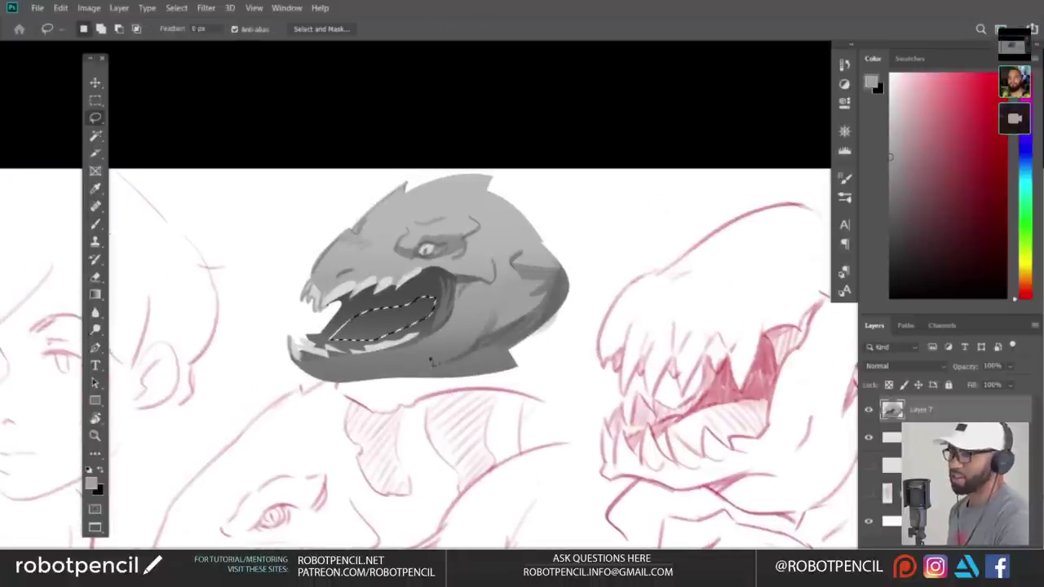
{"action": "key", "text": "ctrl+h"}
{"action": "key", "text": "b"}
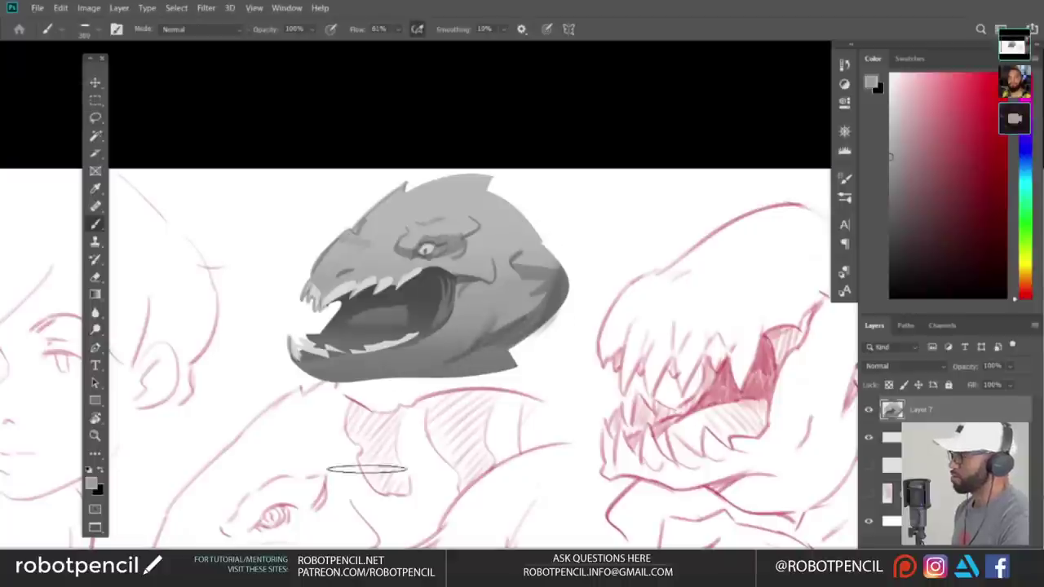
{"action": "left_click", "coordinate": [373, 355], "text": "alt"}
{"action": "left_click_drag", "start_coordinate": [332, 299], "coordinate": [396, 315]}
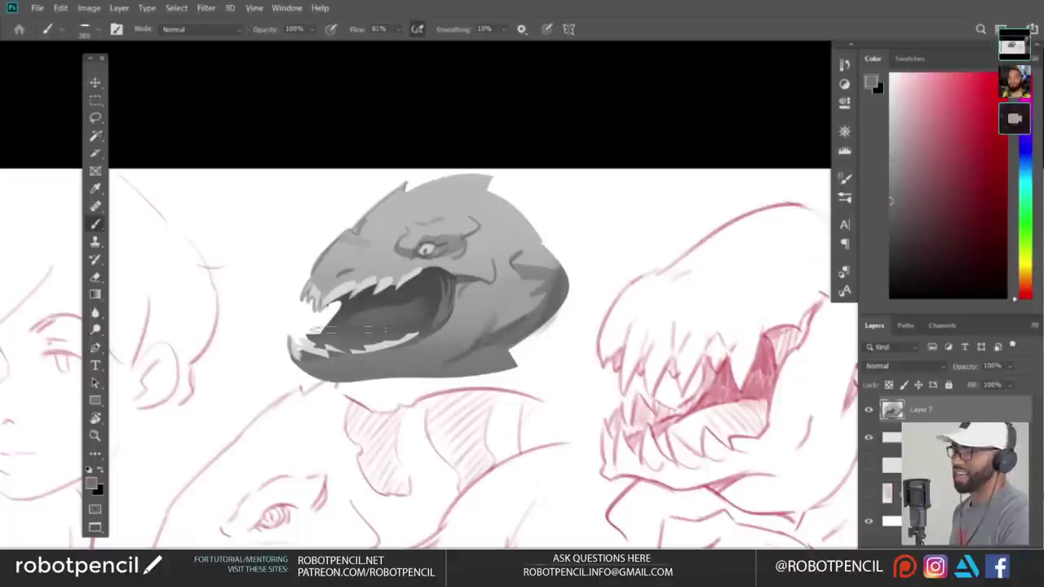
- Check the head in mirrored view and soften the shading behind the eye and along the cheek with sampled greys
{"action": "key", "text": "ctrl+shift+h"}
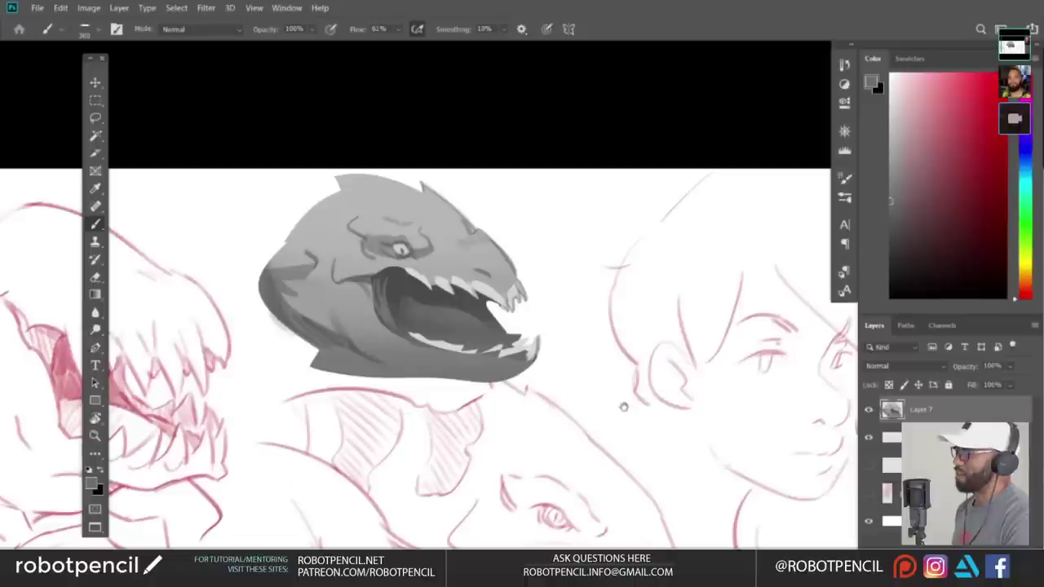
{"action": "left_click_drag", "start_coordinate": [623, 406], "coordinate": [601, 424]}
{"action": "key", "text": "h"}
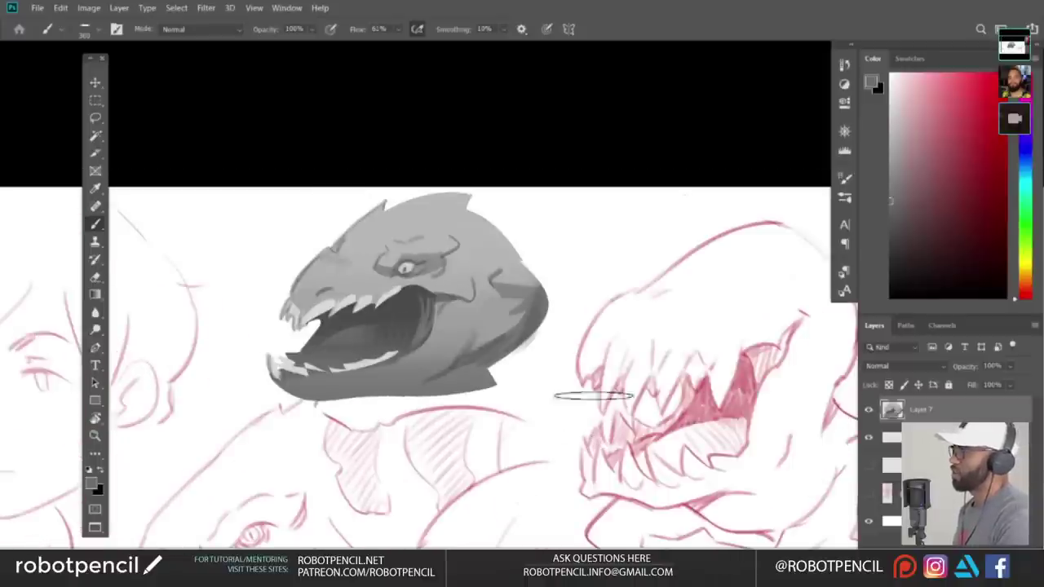
{"action": "key", "text": "h"}
{"action": "left_click_drag", "start_coordinate": [601, 395], "coordinate": [606, 412]}
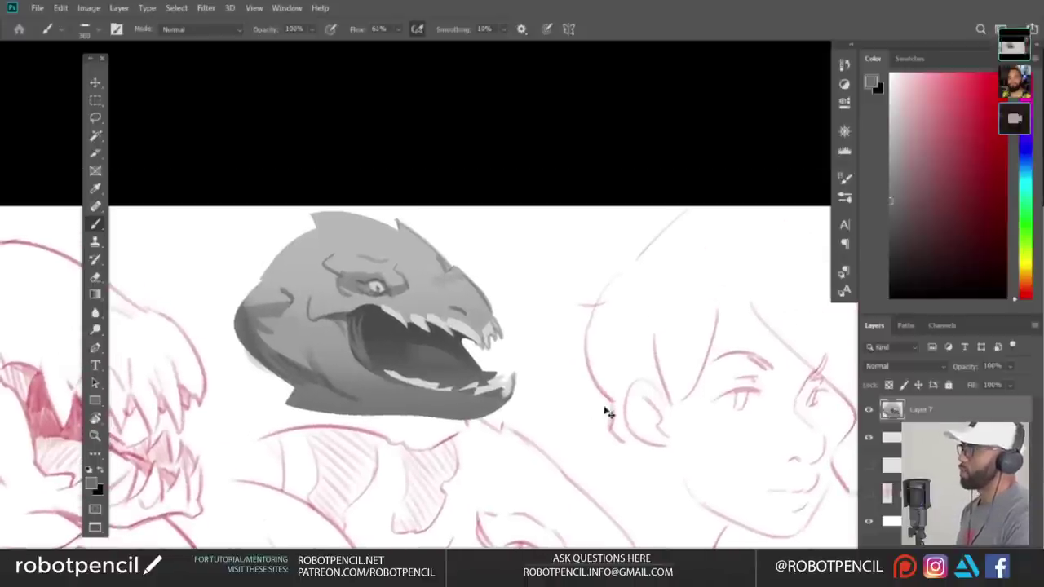
{"action": "key", "text": "h"}
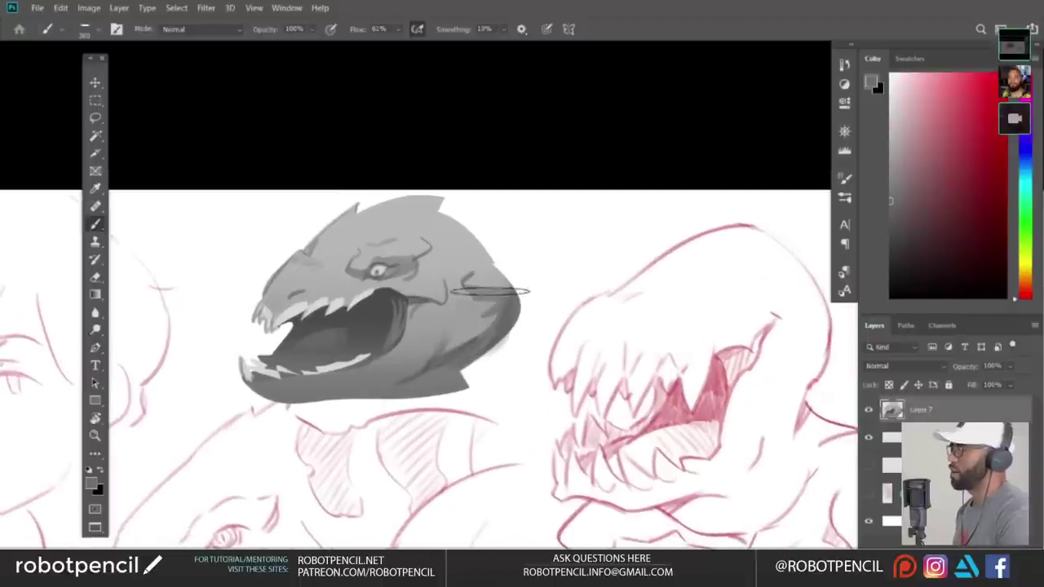
{"action": "key", "text": "p"}
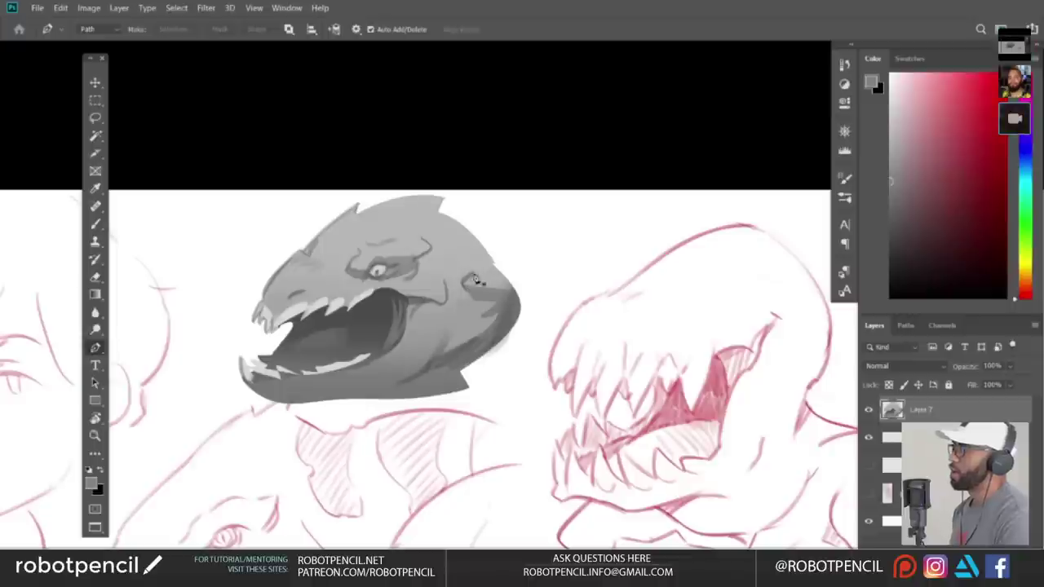
{"action": "key", "text": "b"}
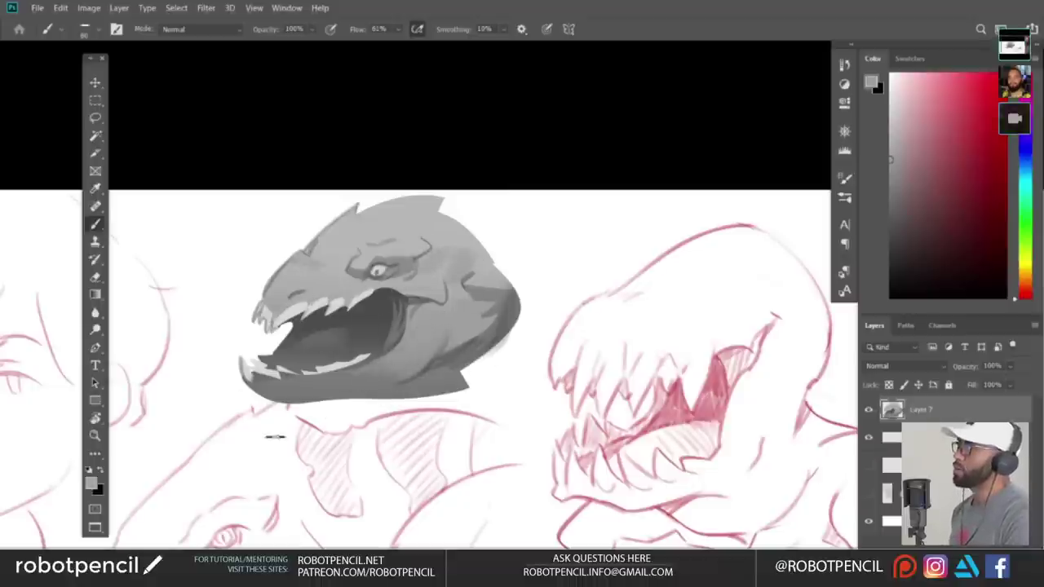
{"action": "key", "text": "ctrl+f"}
{"action": "left_click_drag", "start_coordinate": [621, 363], "coordinate": [616, 365]}
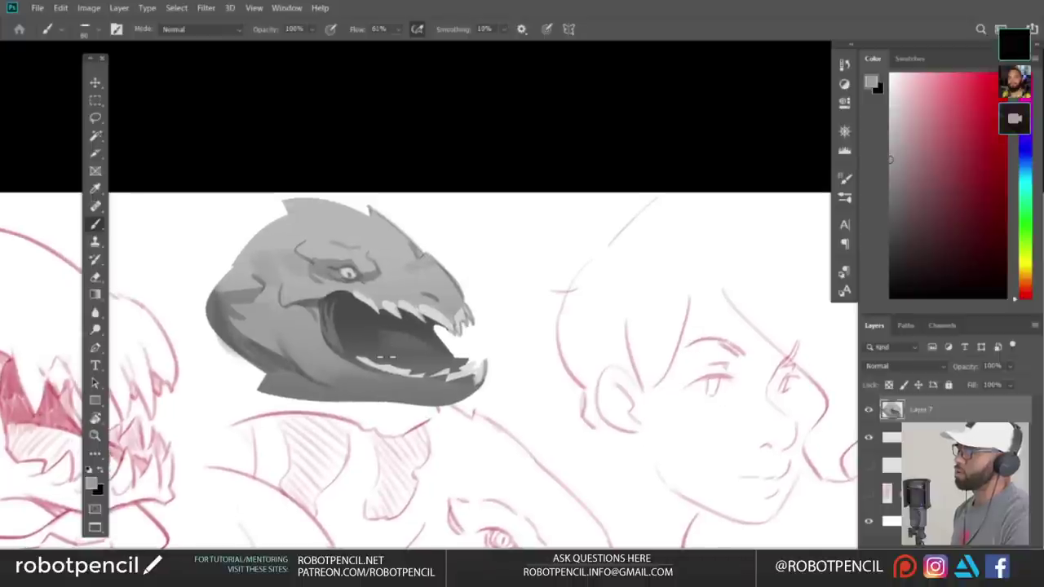
- Switch to the Square brush and cut the lower teeth into separate points using greys sampled from the mouth and jaw
{"action": "left_click", "coordinate": [392, 331], "text": "alt"}
{"action": "right_click", "coordinate": [411, 341]}
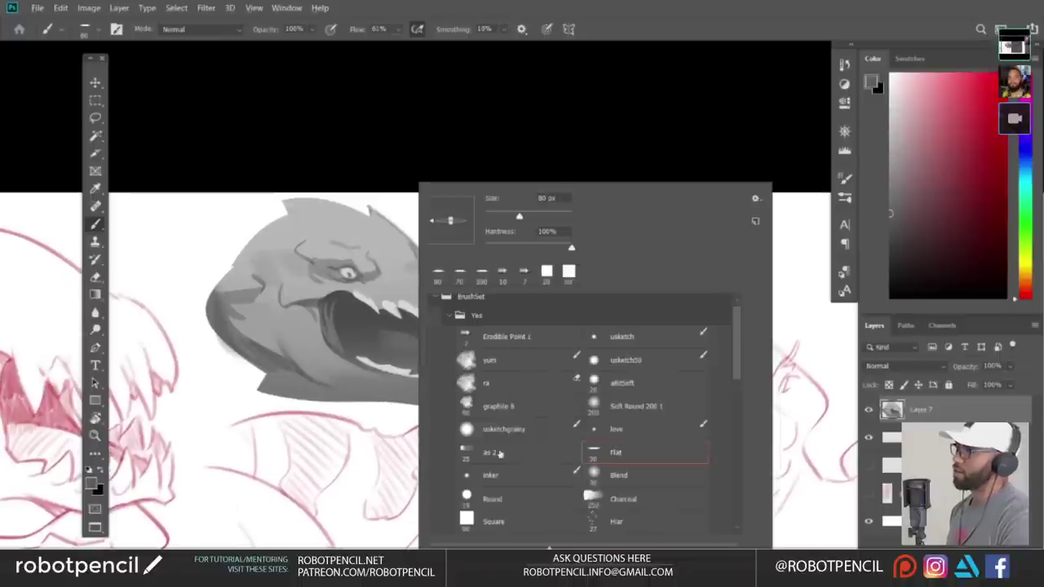
{"action": "double_click", "coordinate": [469, 520]}
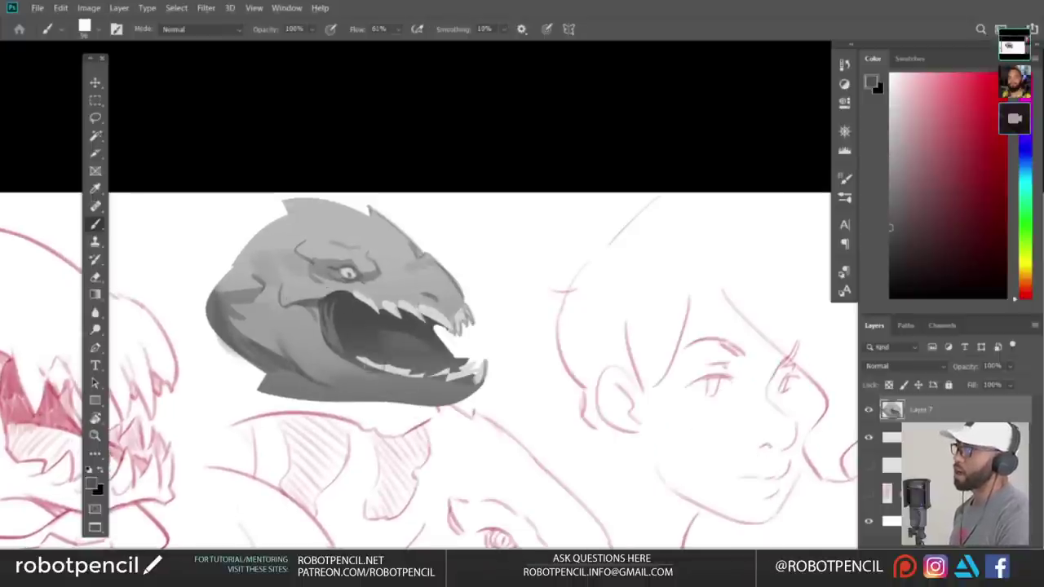
{"action": "left_click_drag", "start_coordinate": [502, 381], "coordinate": [586, 393]}
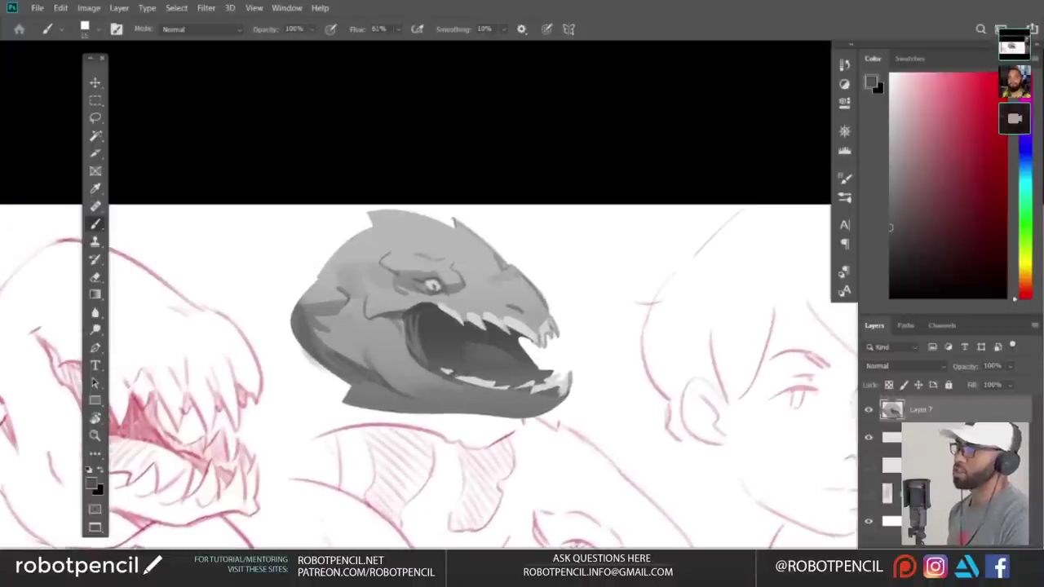
{"action": "left_click", "coordinate": [482, 381], "text": "alt"}
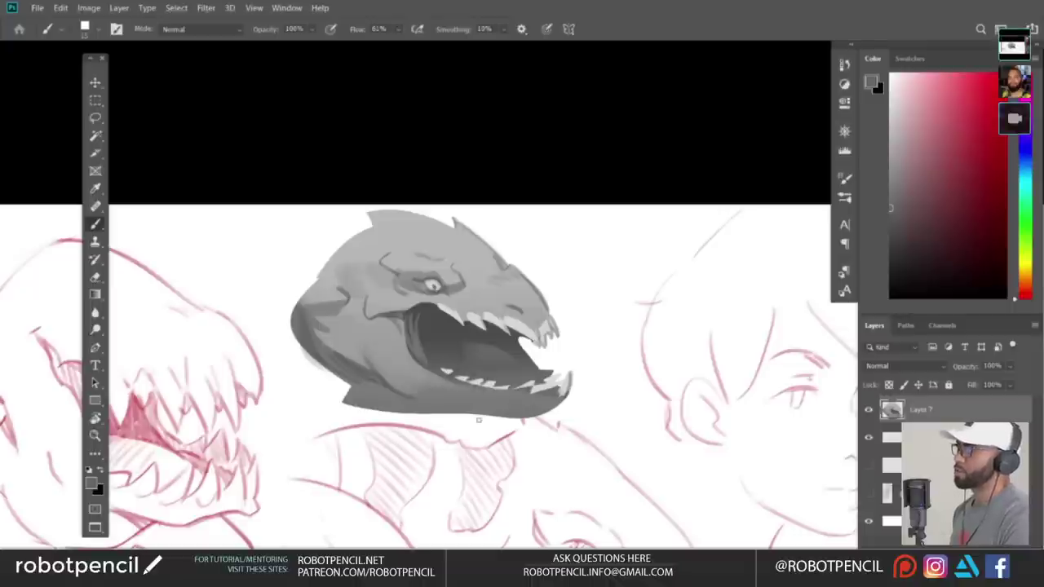
- Mirror the view and sharpen the lower front teeth with sampled light greys and an enlarged Square brush
{"action": "key", "text": "ctrl+shift+h"}
{"action": "left_click_drag", "start_coordinate": [583, 399], "coordinate": [559, 403]}
{"action": "left_click", "coordinate": [385, 389], "text": "alt"}
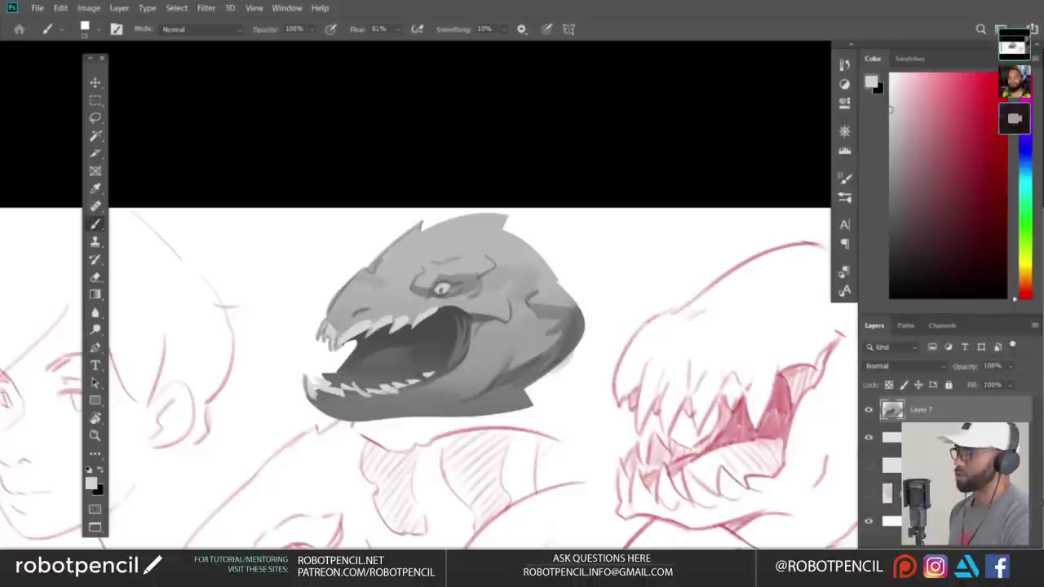
{"action": "key", "text": "]"}
{"action": "key", "text": "]"}
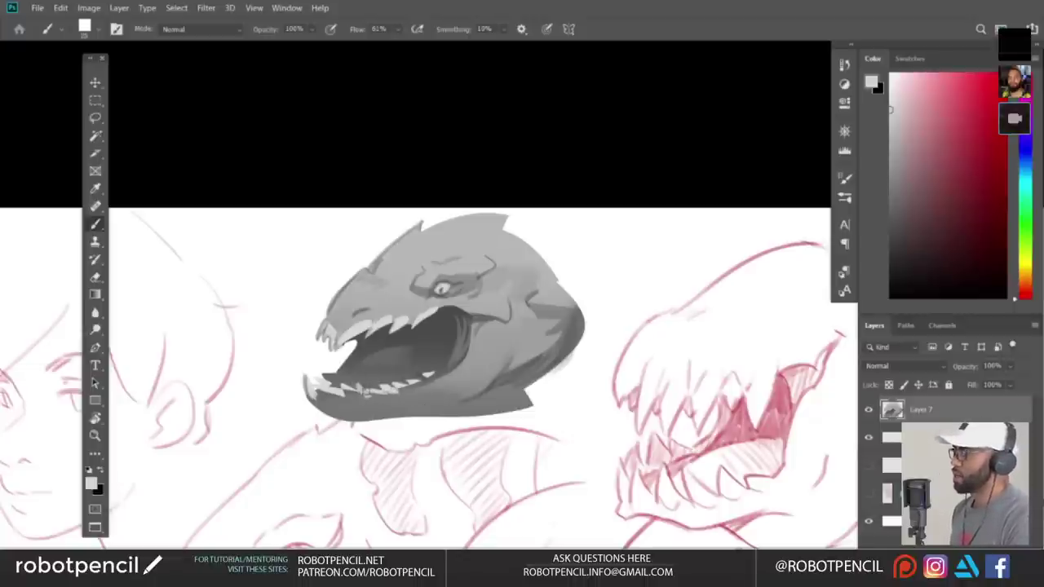
{"action": "left_click", "coordinate": [345, 389], "text": "alt"}
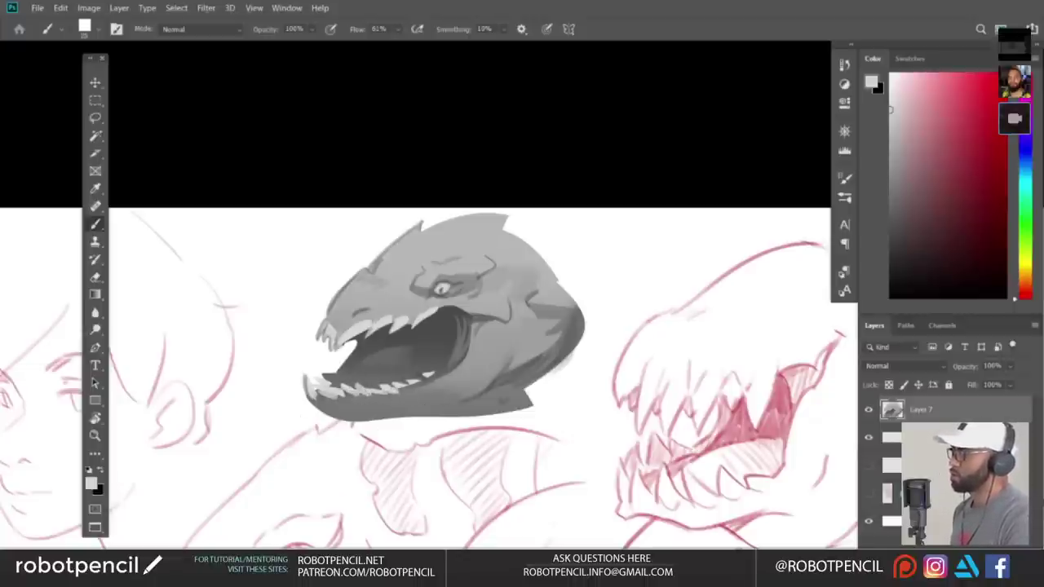
{"action": "left_click_drag", "start_coordinate": [564, 400], "coordinate": [549, 377]}
{"action": "left_click", "coordinate": [311, 355], "text": "alt"}
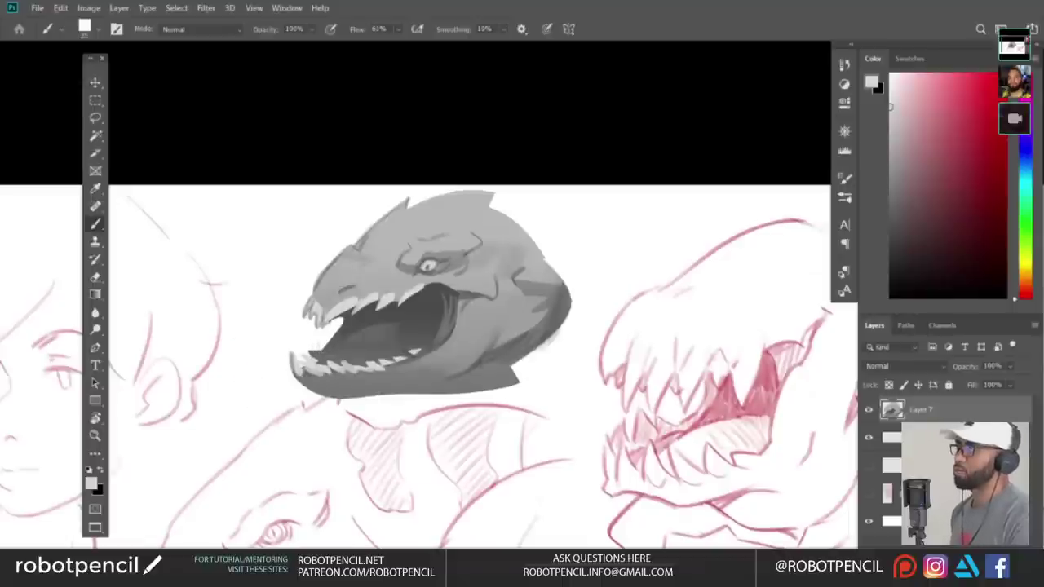
- Toggle the visibility of Layer 7 to check its contents, and move the grey creature head over the neighbouring portrait sketch
{"action": "mouse_move", "coordinate": [585, 441]}
{"action": "left_mouse_down"}
{"action": "mouse_move", "coordinate": [588, 359]}
{"action": "mouse_move", "coordinate": [554, 375]}
{"action": "mouse_move", "coordinate": [576, 378]}
{"action": "mouse_move", "coordinate": [517, 520]}
{"action": "mouse_move", "coordinate": [563, 546]}
{"action": "left_mouse_up"}
{"action": "key", "text": "v"}
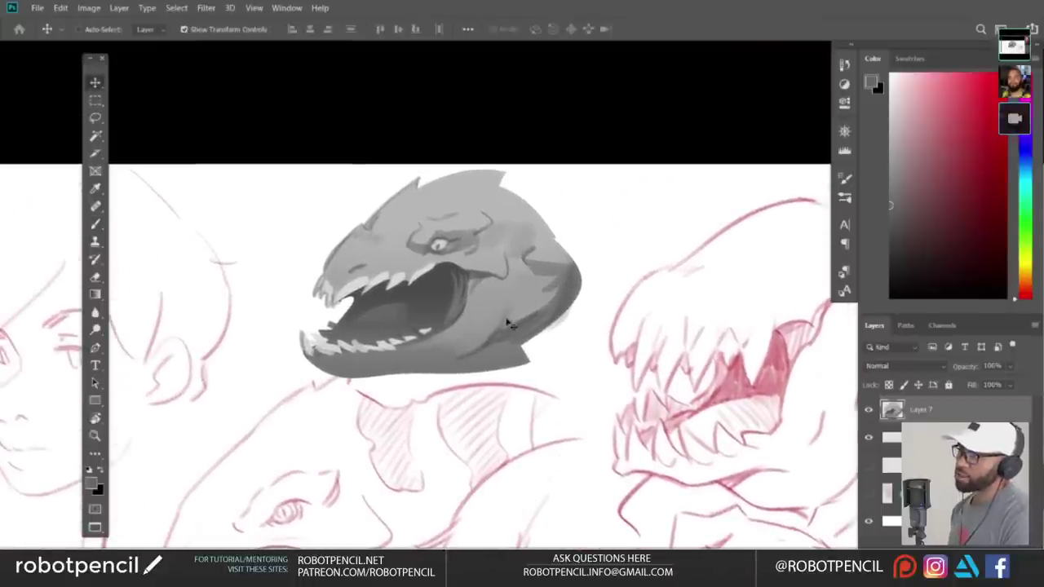
{"action": "left_click", "coordinate": [869, 410]}
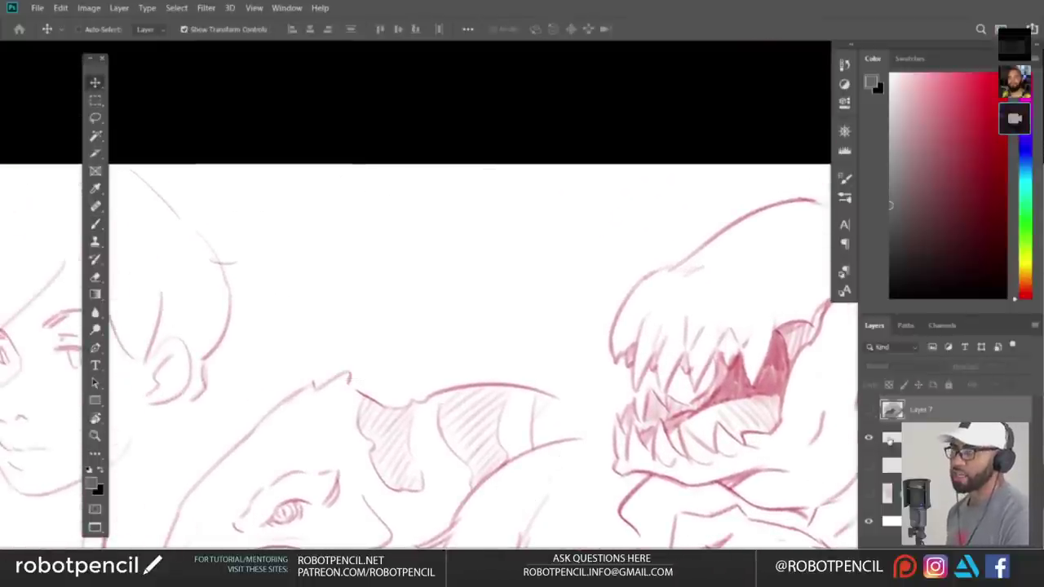
{"action": "left_click", "coordinate": [868, 410]}
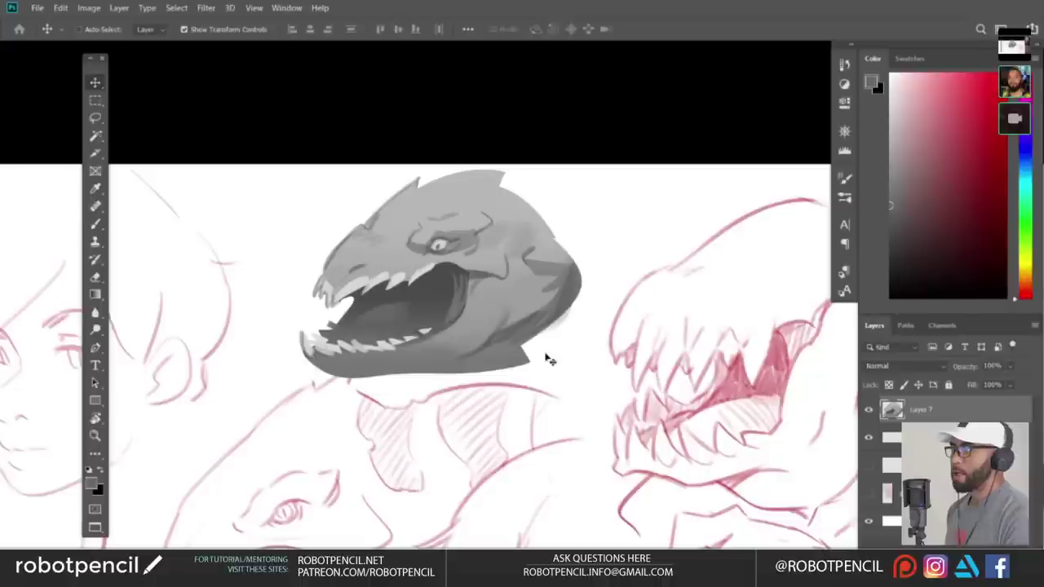
{"action": "left_click_drag", "start_coordinate": [473, 326], "coordinate": [247, 375]}
{"action": "mouse_move", "coordinate": [319, 413]}
{"action": "left_mouse_down"}
{"action": "mouse_move", "coordinate": [574, 395]}
{"action": "mouse_move", "coordinate": [406, 313]}
{"action": "left_mouse_up"}
{"action": "mouse_move", "coordinate": [541, 359]}
{"action": "left_mouse_down"}
{"action": "mouse_move", "coordinate": [453, 379]}
{"action": "mouse_move", "coordinate": [331, 343]}
{"action": "mouse_move", "coordinate": [366, 421]}
{"action": "mouse_move", "coordinate": [359, 343]}
{"action": "left_mouse_up"}
- Add a new layer and lasso a silhouette with a rounded head and a bulky shoulder beside the creature
{"action": "key", "text": "ctrl+shift+alt+n"}
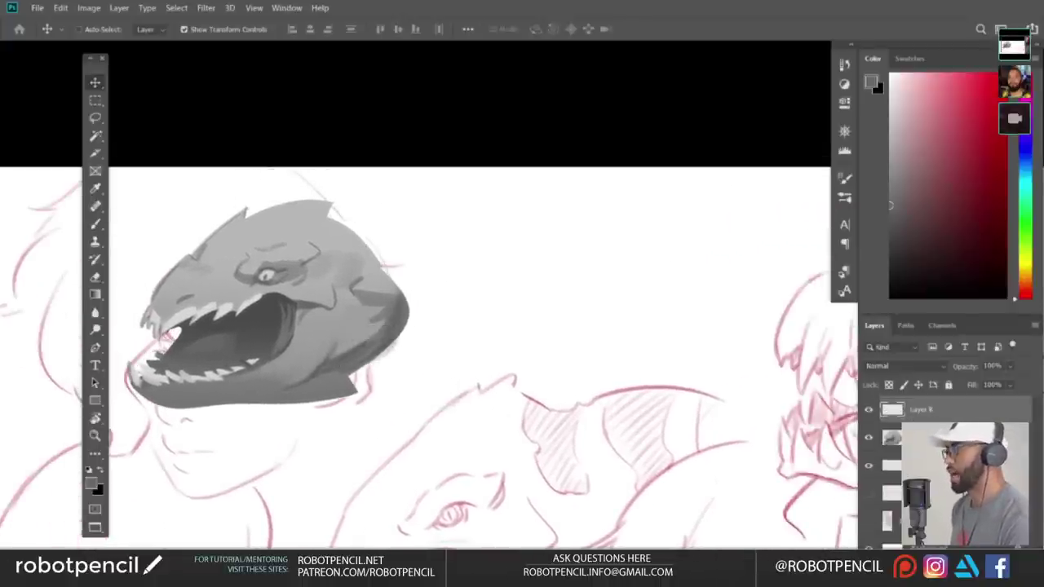
{"action": "key", "text": "l"}
{"action": "mouse_move", "coordinate": [461, 244]}
{"action": "left_mouse_down"}
{"action": "mouse_move", "coordinate": [518, 214]}
{"action": "mouse_move", "coordinate": [571, 308]}
{"action": "mouse_move", "coordinate": [440, 324]}
{"action": "mouse_move", "coordinate": [410, 373]}
{"action": "mouse_move", "coordinate": [523, 367]}
{"action": "mouse_move", "coordinate": [522, 378]}
{"action": "mouse_move", "coordinate": [478, 268]}
{"action": "left_mouse_up"}
{"action": "key", "text": "ctrl+z"}
{"action": "mouse_move", "coordinate": [440, 371]}
{"action": "left_mouse_down"}
{"action": "mouse_move", "coordinate": [530, 343]}
{"action": "mouse_move", "coordinate": [523, 371]}
{"action": "left_mouse_up"}
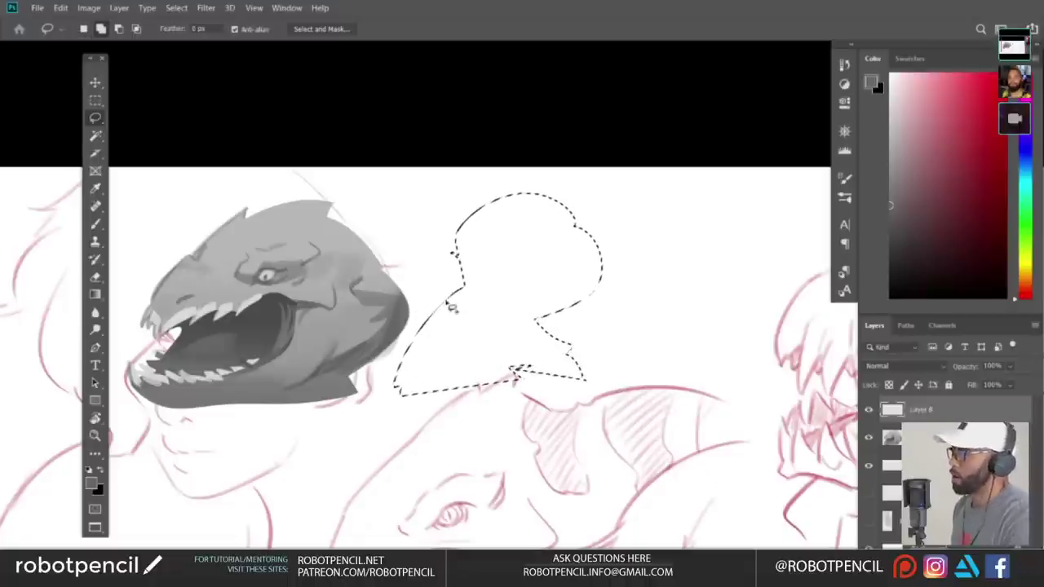
{"action": "mouse_move", "coordinate": [450, 305]}
{"action": "left_mouse_down"}
{"action": "mouse_move", "coordinate": [467, 276]}
{"action": "mouse_move", "coordinate": [426, 327]}
{"action": "left_mouse_up"}
{"action": "left_click_drag", "start_coordinate": [401, 382], "coordinate": [388, 343]}
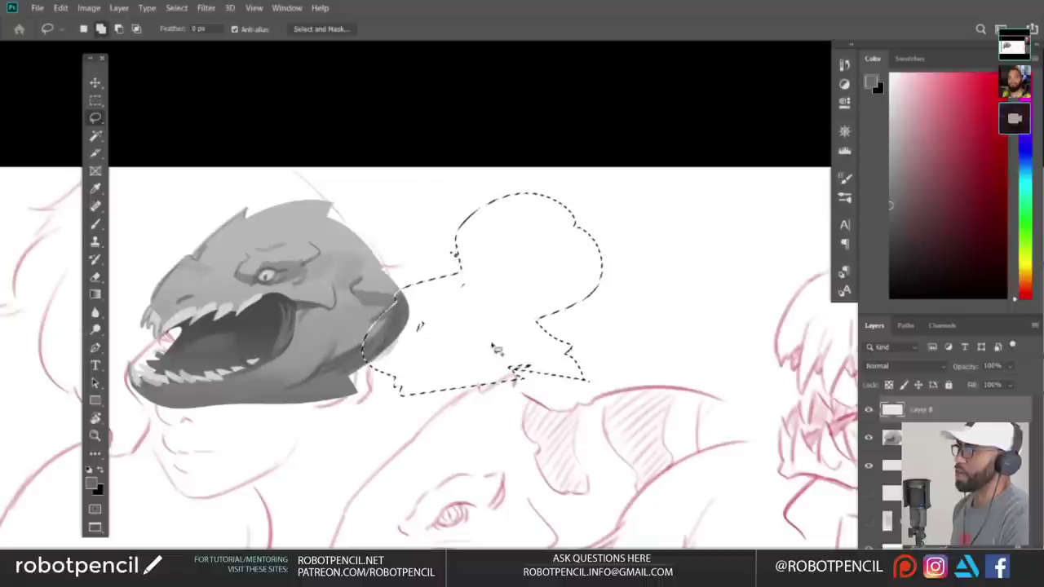
{"action": "left_click_drag", "start_coordinate": [415, 284], "coordinate": [457, 262]}
{"action": "mouse_move", "coordinate": [518, 307]}
{"action": "left_mouse_down"}
{"action": "mouse_move", "coordinate": [568, 319]}
{"action": "mouse_move", "coordinate": [538, 360]}
{"action": "mouse_move", "coordinate": [579, 360]}
{"action": "left_mouse_up"}
{"action": "left_click_drag", "start_coordinate": [667, 345], "coordinate": [600, 349]}
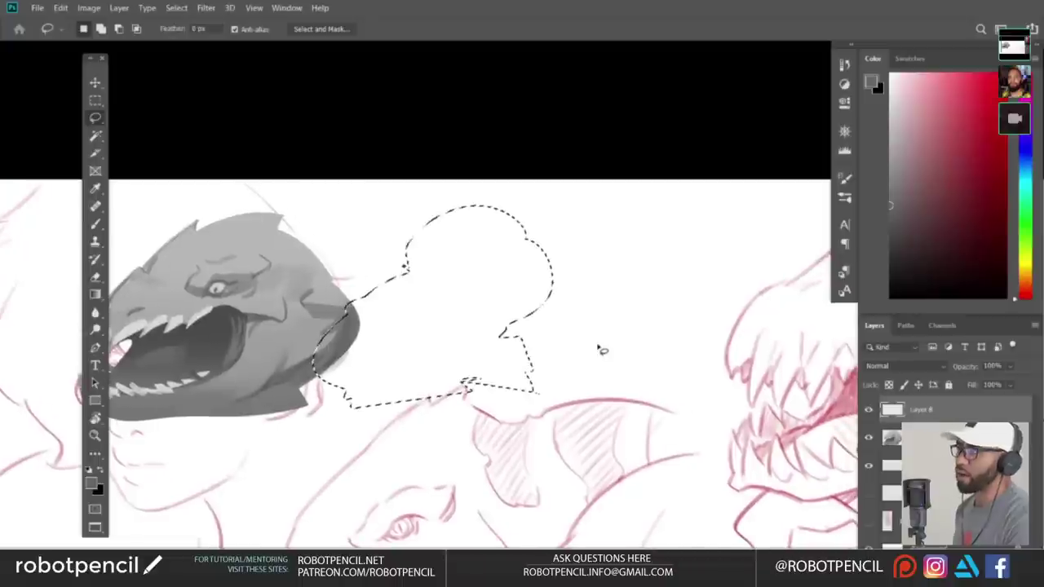
- Fill the lassoed silhouette with an even dark grey using a greatly enlarged Flat brush, starting from black and a sampled tone
{"action": "key", "text": "ctrl+d"}
{"action": "key", "text": "b"}
{"action": "right_click", "coordinate": [485, 338]}
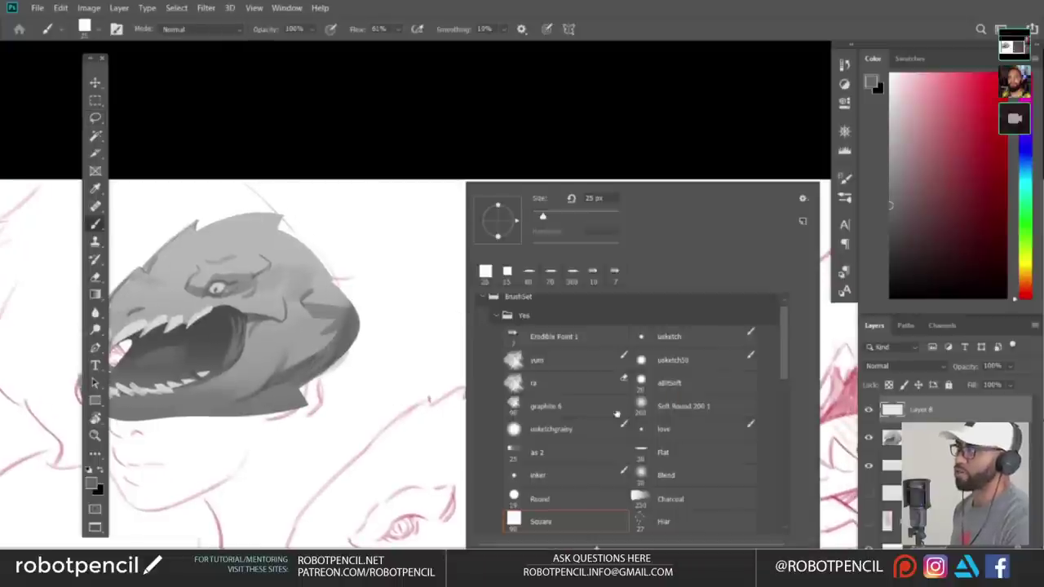
{"action": "left_click", "coordinate": [664, 452]}
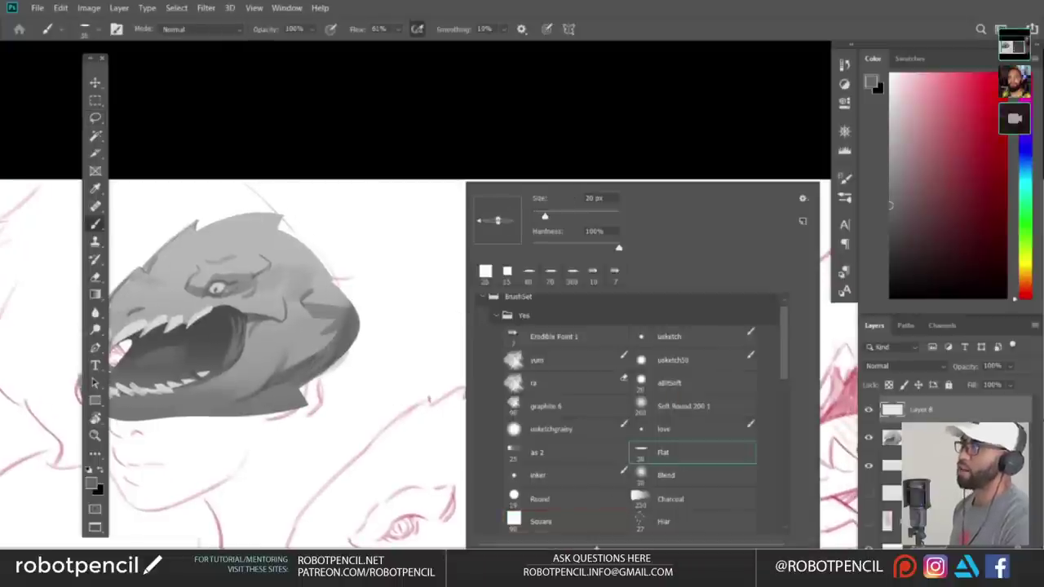
{"action": "left_click", "coordinate": [525, 130]}
{"action": "key", "text": "d"}
{"action": "key", "text": "]"}
{"action": "key", "text": "]"}
{"action": "key", "text": "]"}
{"action": "key", "text": "]"}
{"action": "key", "text": "]"}
{"action": "key", "text": "]"}
{"action": "key", "text": "]"}
{"action": "key", "text": "]"}
{"action": "key", "text": "]"}
{"action": "key", "text": "]"}
{"action": "key", "text": "]"}
{"action": "key", "text": "]"}
{"action": "key", "text": "]"}
{"action": "key", "text": "]"}
{"action": "key", "text": "]"}
{"action": "key", "text": "]"}
{"action": "key", "text": "]"}
{"action": "key", "text": "]"}
{"action": "key", "text": "]"}
{"action": "key", "text": "]"}
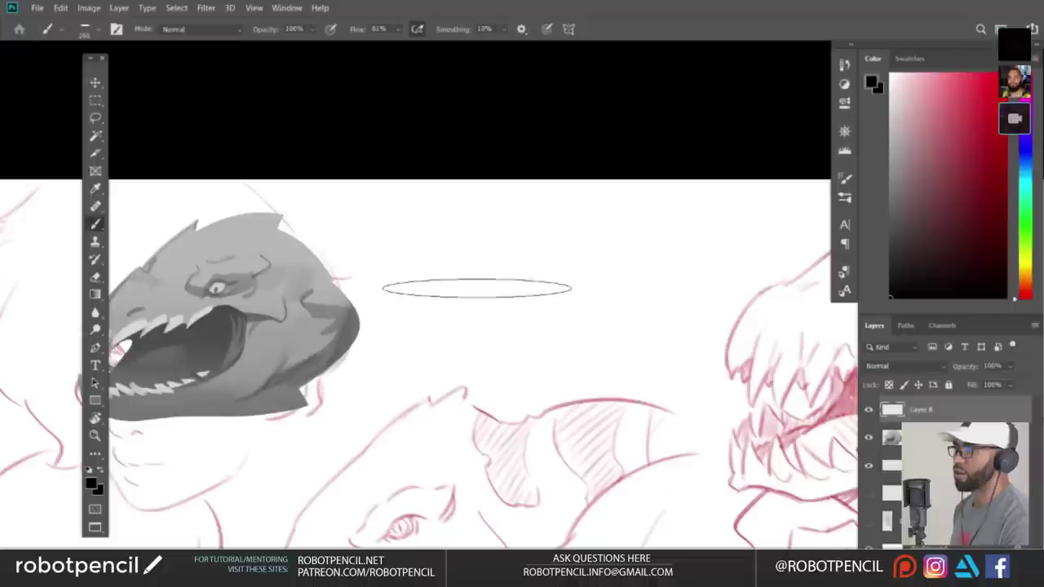
{"action": "left_click_drag", "start_coordinate": [477, 195], "coordinate": [482, 375]}
{"action": "left_click_drag", "start_coordinate": [516, 467], "coordinate": [500, 468]}
{"action": "left_click_drag", "start_coordinate": [522, 193], "coordinate": [457, 375]}
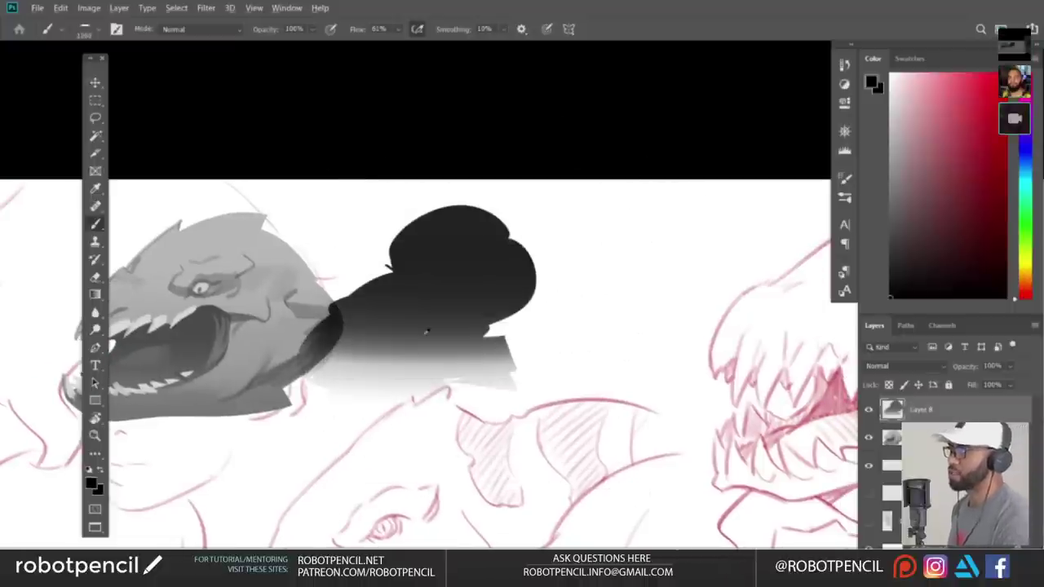
{"action": "left_click", "coordinate": [426, 331], "text": "alt"}
{"action": "mouse_move", "coordinate": [494, 225]}
{"action": "left_mouse_down"}
{"action": "mouse_move", "coordinate": [424, 365]}
{"action": "mouse_move", "coordinate": [475, 387]}
{"action": "mouse_move", "coordinate": [397, 386]}
{"action": "mouse_move", "coordinate": [477, 371]}
{"action": "left_mouse_up"}
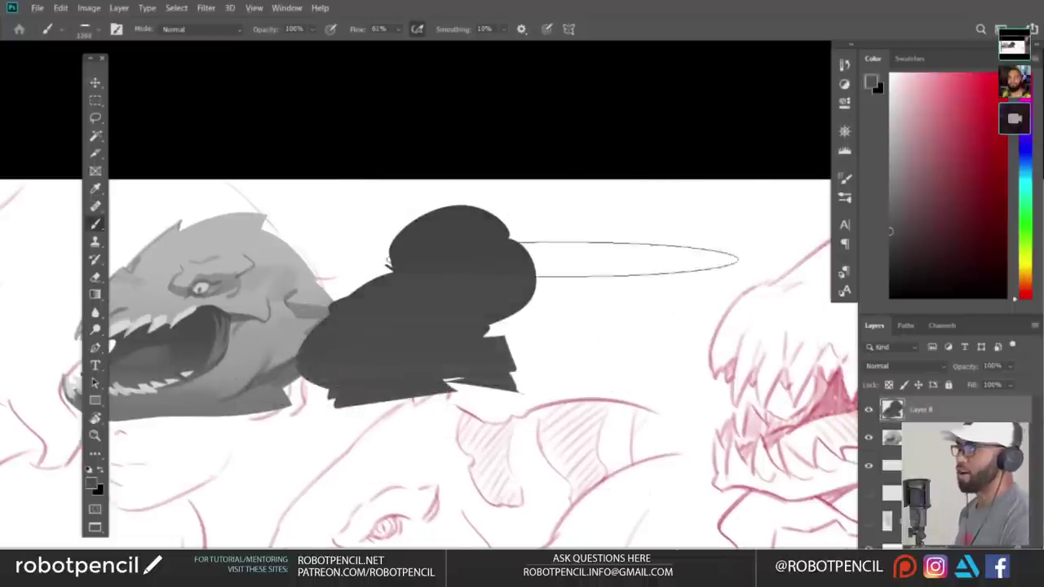
- Lighten the silhouette's rounded head with a soft top-down gradient in sampled white, leaving its outer side dark
{"action": "left_click", "coordinate": [648, 197], "text": "alt"}
{"action": "left_click_drag", "start_coordinate": [562, 205], "coordinate": [489, 318]}
{"action": "key", "text": "ctrl+z"}
{"action": "left_click_drag", "start_coordinate": [573, 212], "coordinate": [529, 354]}
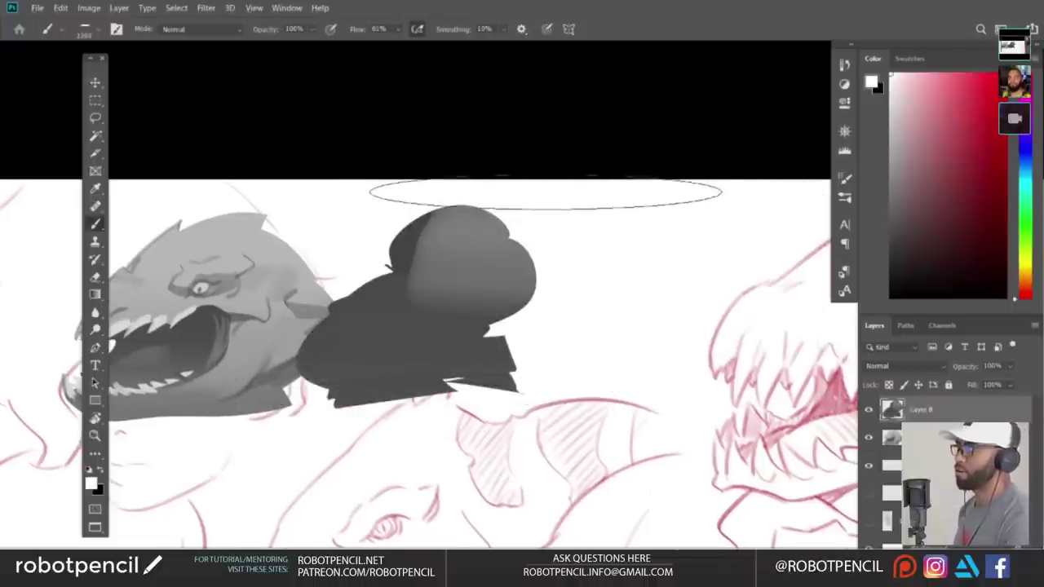
{"action": "left_click_drag", "start_coordinate": [546, 193], "coordinate": [488, 365]}
- Lighten the rounded shoulder form with a soft white gradient, undoing the unwanted strokes
{"action": "mouse_move", "coordinate": [265, 274]}
{"action": "left_mouse_down"}
{"action": "mouse_move", "coordinate": [356, 320]}
{"action": "mouse_move", "coordinate": [367, 440]}
{"action": "left_mouse_up"}
{"action": "key", "text": "ctrl+z"}
{"action": "mouse_move", "coordinate": [220, 273]}
{"action": "left_mouse_down"}
{"action": "mouse_move", "coordinate": [275, 428]}
{"action": "mouse_move", "coordinate": [175, 326]}
{"action": "mouse_move", "coordinate": [288, 456]}
{"action": "left_mouse_up"}
{"action": "key", "text": "ctrl+z"}
{"action": "key", "text": "ctrl+z"}
{"action": "left_click_drag", "start_coordinate": [287, 420], "coordinate": [288, 481]}
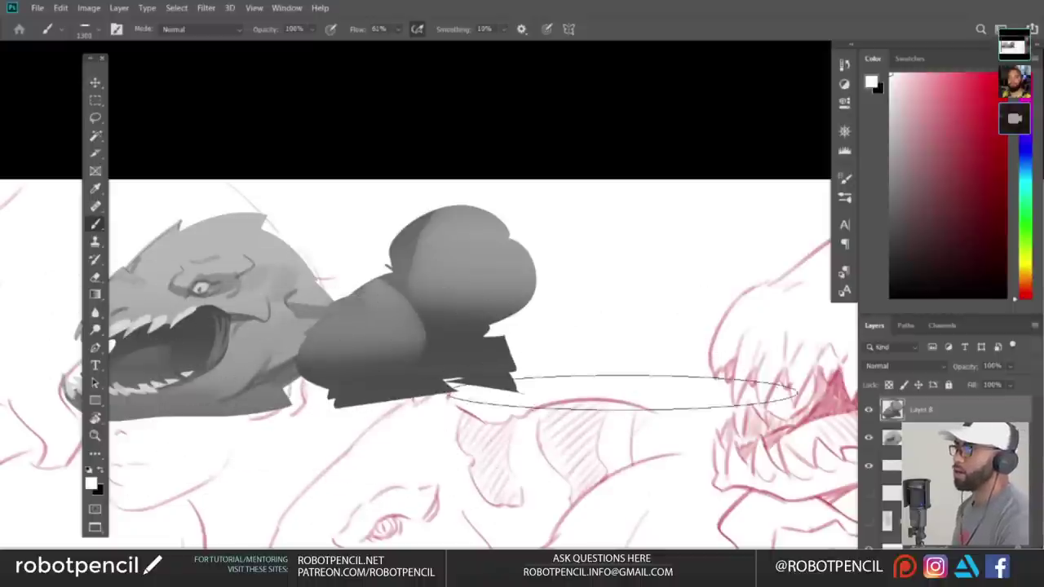
- Mirror the view, lasso the top of the rounded head, paint it a flat mid grey, and deselect
{"action": "key", "text": "F2"}
{"action": "mouse_move", "coordinate": [680, 406]}
{"action": "left_mouse_down"}
{"action": "mouse_move", "coordinate": [407, 405]}
{"action": "mouse_move", "coordinate": [436, 415]}
{"action": "left_mouse_up"}
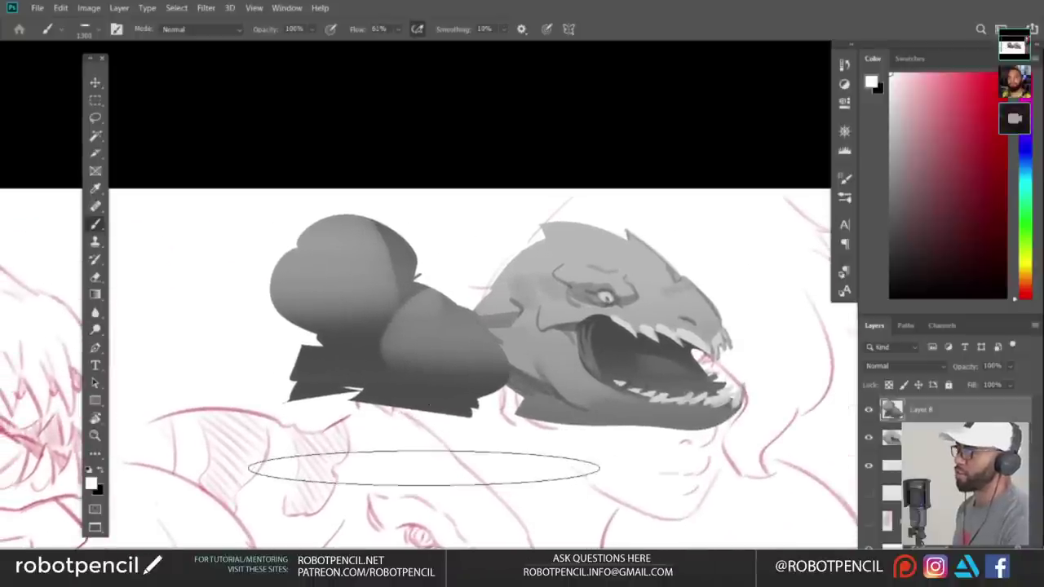
{"action": "key", "text": "l"}
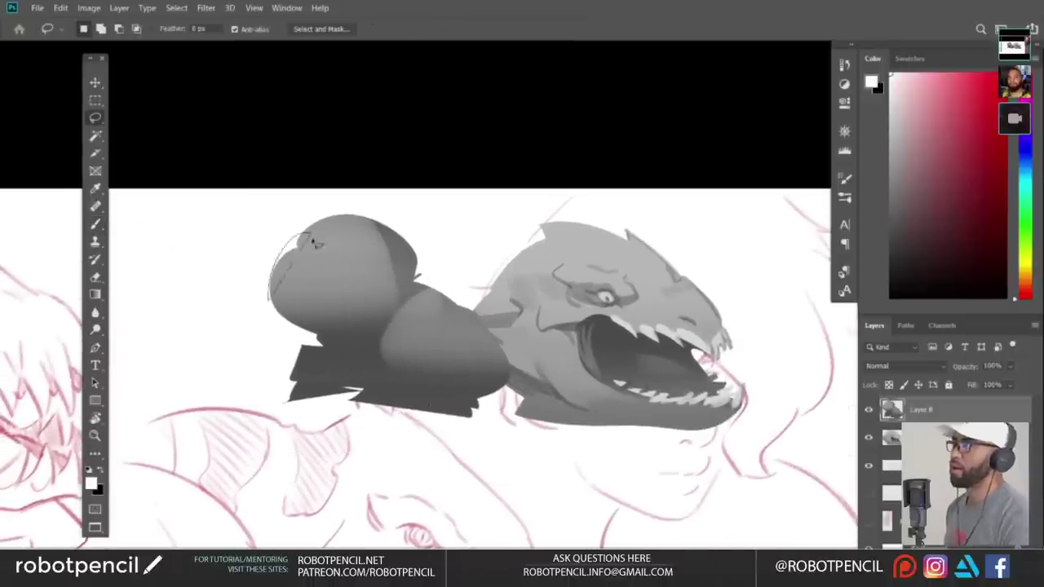
{"action": "left_click_drag", "start_coordinate": [311, 241], "coordinate": [408, 268]}
{"action": "key", "text": "b"}
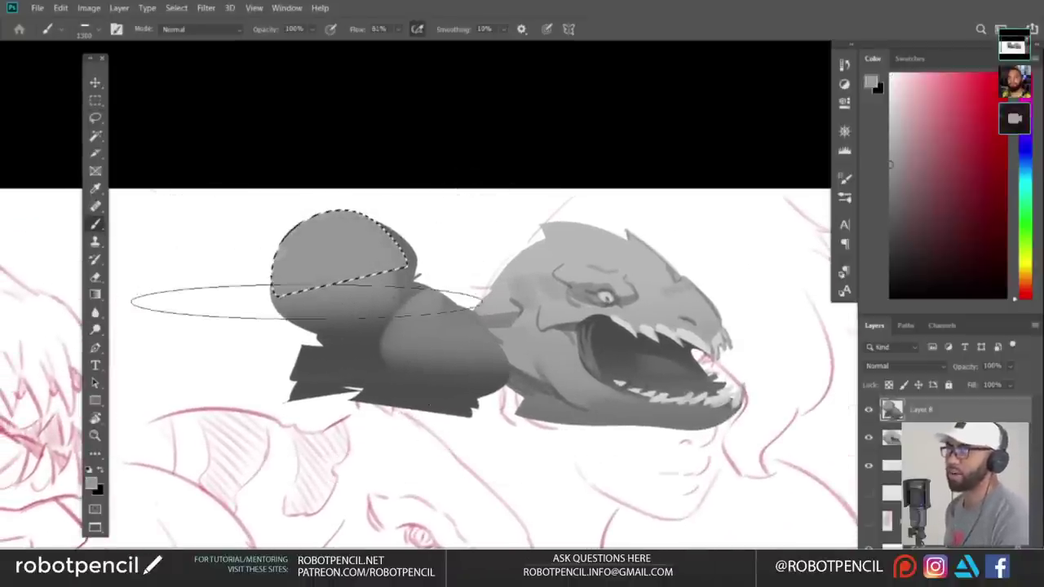
{"action": "key", "text": "ctrl+d"}
- Lasso a jagged band beneath the rounded head, darken it with sampled black and dark grey, and deselect
{"action": "left_click_drag", "start_coordinate": [476, 416], "coordinate": [477, 406]}
{"action": "key", "text": "l"}
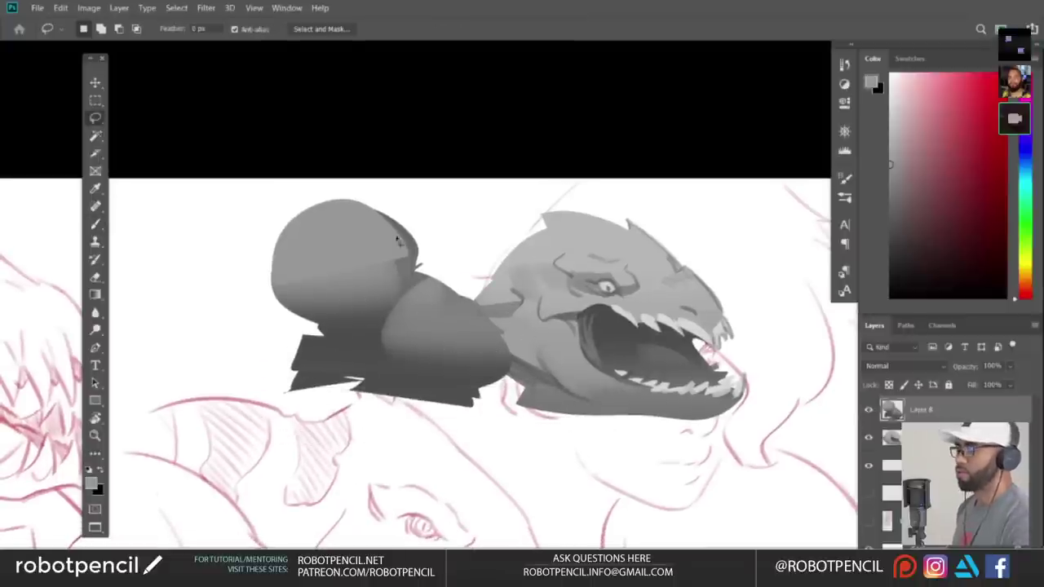
{"action": "mouse_move", "coordinate": [376, 326]}
{"action": "left_mouse_down"}
{"action": "mouse_move", "coordinate": [424, 257]}
{"action": "mouse_move", "coordinate": [328, 319]}
{"action": "mouse_move", "coordinate": [332, 348]}
{"action": "left_mouse_up"}
{"action": "key", "text": "b"}
{"action": "left_click", "coordinate": [494, 128], "text": "alt"}
{"action": "left_click_drag", "start_coordinate": [375, 269], "coordinate": [348, 367]}
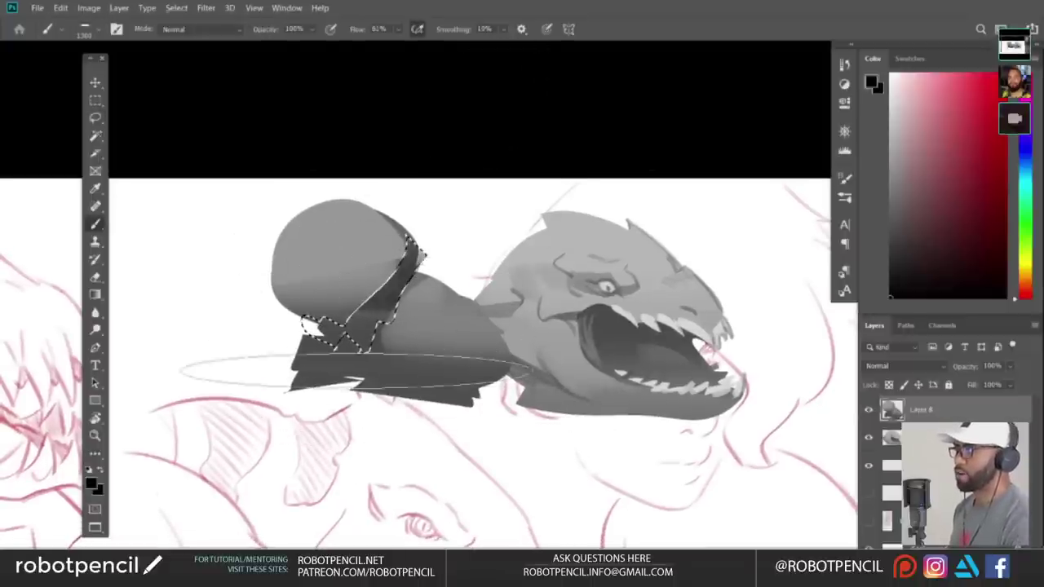
{"action": "left_click", "coordinate": [351, 326], "text": "alt"}
{"action": "left_click_drag", "start_coordinate": [363, 285], "coordinate": [348, 412]}
{"action": "key", "text": "ctrl+d"}
- Check the figure in both view orientations, lasso the shoulder's upper edge, lighten it with sampled white, and deselect
{"action": "key", "text": "F2"}
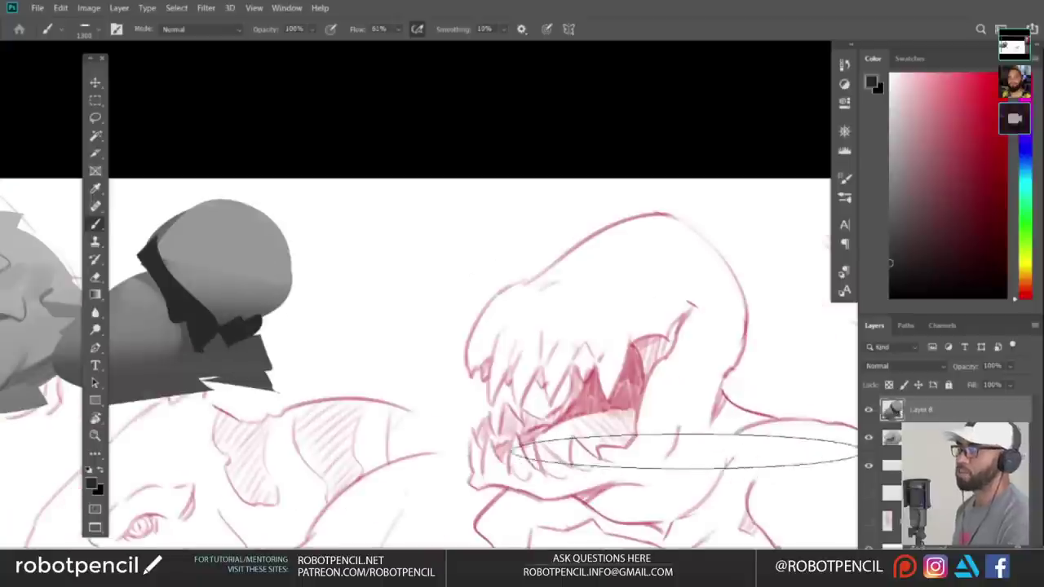
{"action": "left_click_drag", "start_coordinate": [417, 397], "coordinate": [570, 412]}
{"action": "key", "text": "h"}
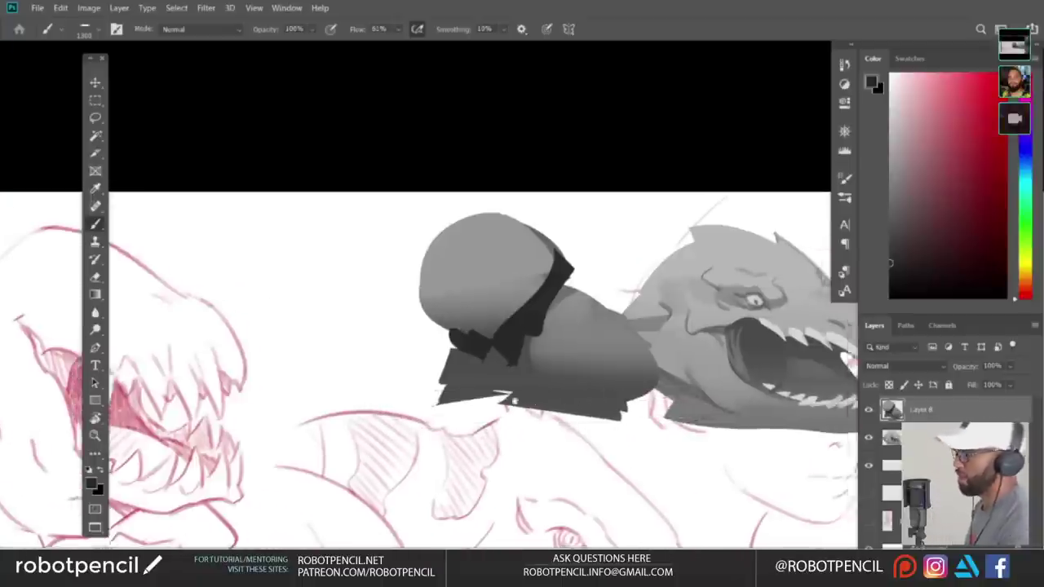
{"action": "left_click_drag", "start_coordinate": [579, 371], "coordinate": [383, 349]}
{"action": "key", "text": "l"}
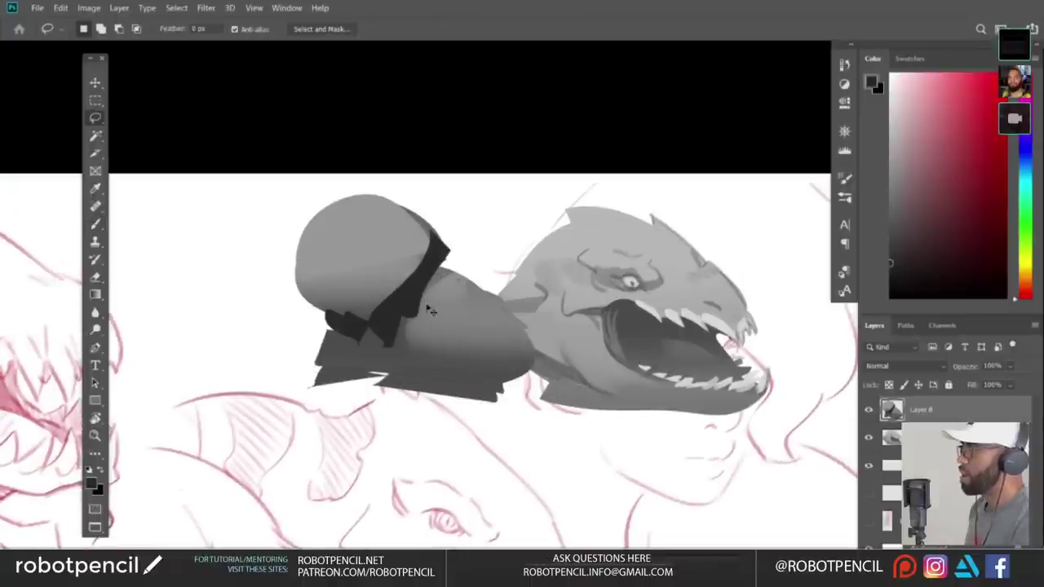
{"action": "left_click_drag", "start_coordinate": [434, 295], "coordinate": [404, 350]}
{"action": "key", "text": "b"}
{"action": "left_click", "coordinate": [503, 226], "text": "alt"}
{"action": "left_click_drag", "start_coordinate": [502, 231], "coordinate": [481, 253]}
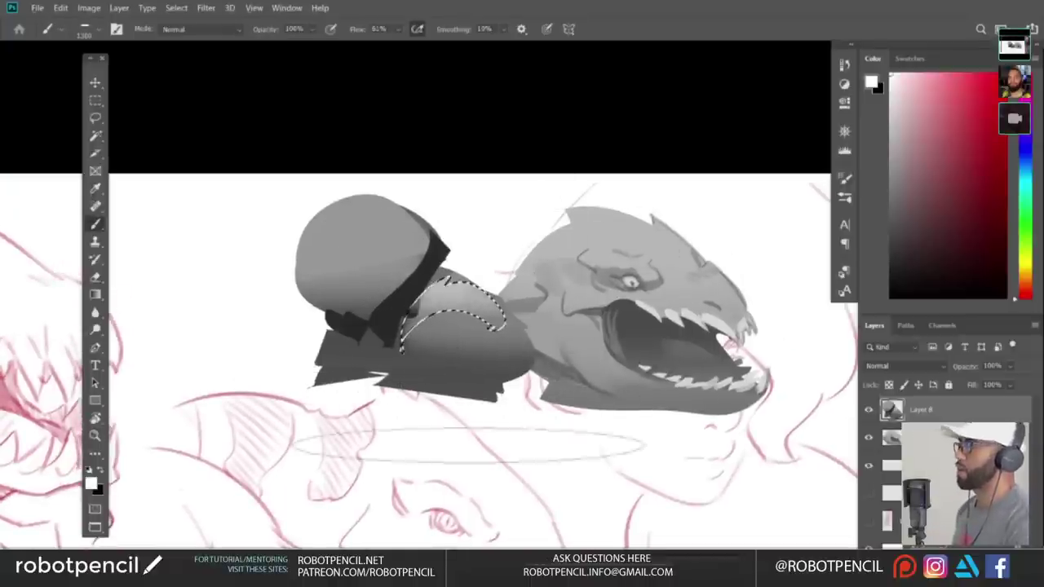
{"action": "key", "text": "ctrl+d"}
- Flip the view, lasso the rounded front of the shoulder, lighten its upper part with a sampled grey, and deselect
{"action": "key", "text": "F2"}
{"action": "left_click_drag", "start_coordinate": [526, 419], "coordinate": [657, 423]}
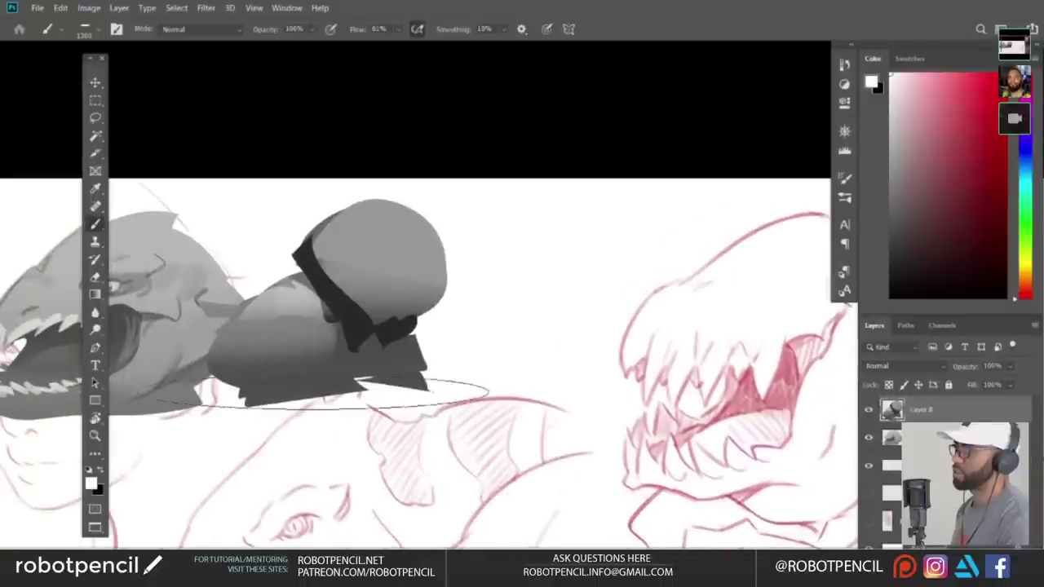
{"action": "key", "text": "l"}
{"action": "left_click_drag", "start_coordinate": [328, 308], "coordinate": [344, 375]}
{"action": "left_click_drag", "start_coordinate": [306, 322], "coordinate": [296, 332]}
{"action": "key", "text": "b"}
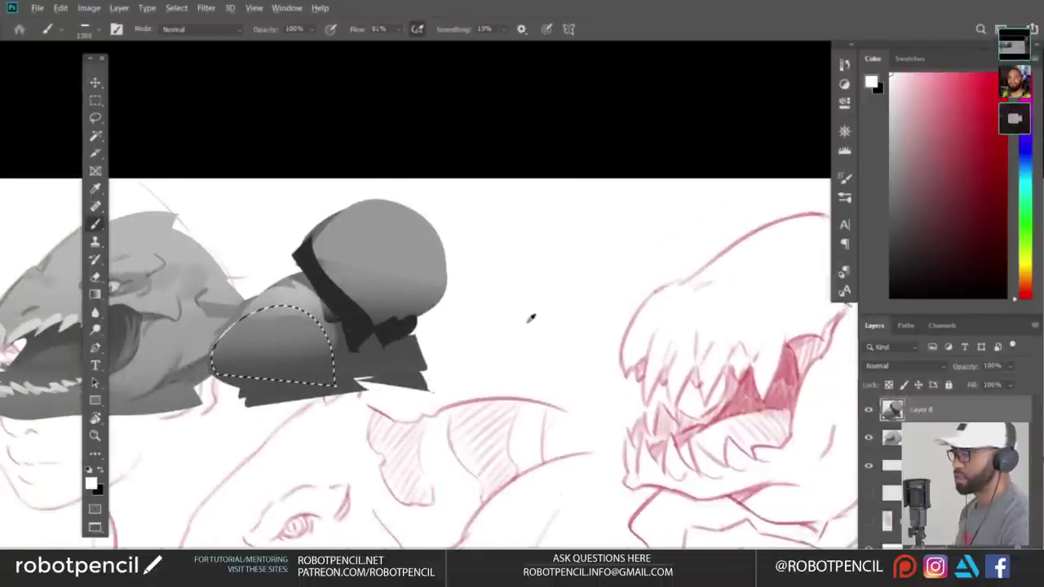
{"action": "left_click", "coordinate": [297, 320], "text": "alt"}
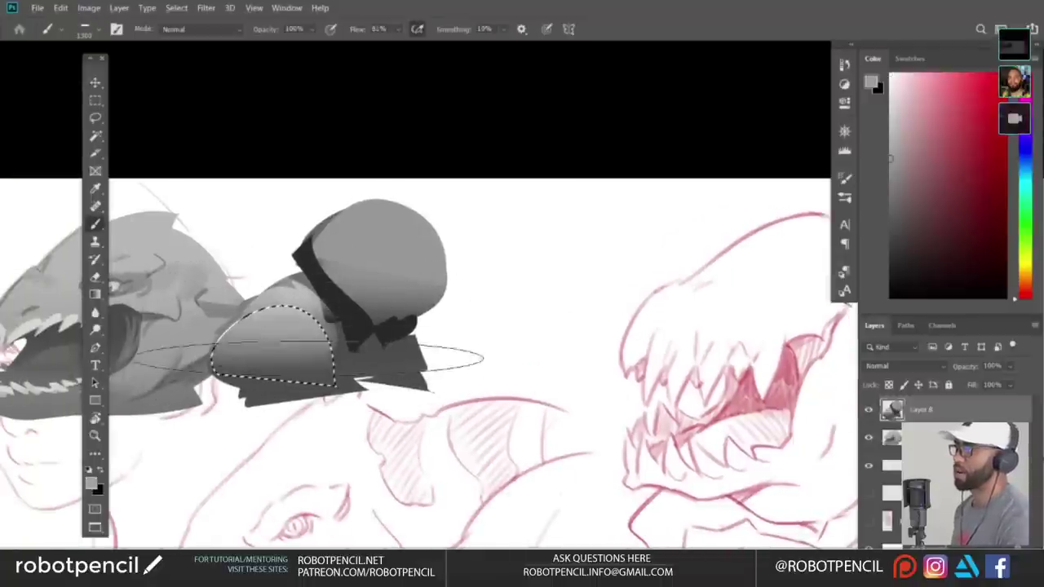
{"action": "left_click_drag", "start_coordinate": [311, 356], "coordinate": [313, 344]}
{"action": "key", "text": "ctrl+d"}
- Mirror the view, lasso the neck area between head and shoulder, fill it with sampled dark grey, and deselect
{"action": "key", "text": "ctrl+shift+h"}
{"action": "left_click_drag", "start_coordinate": [577, 421], "coordinate": [441, 415]}
{"action": "key", "text": "l"}
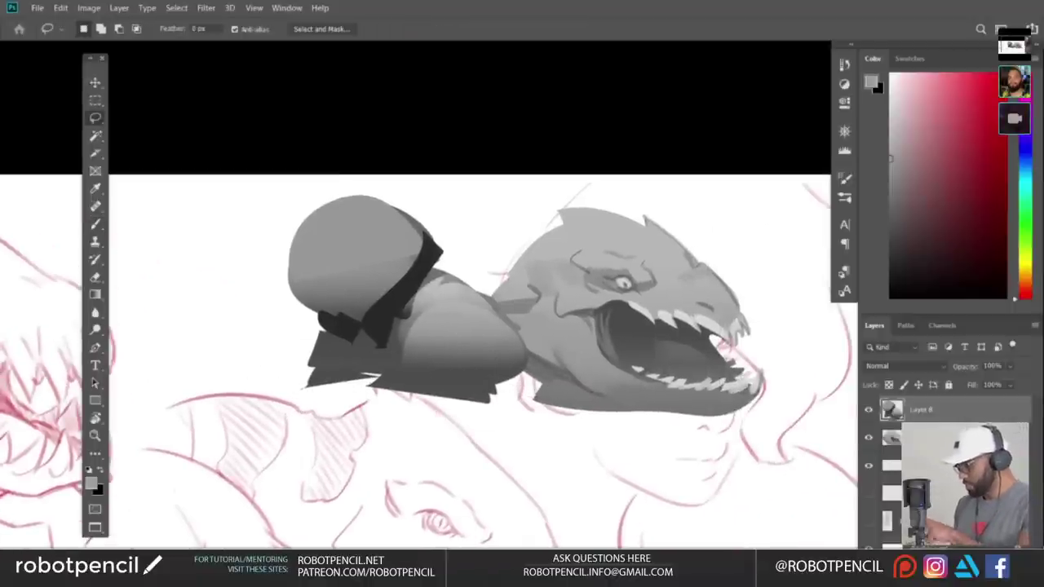
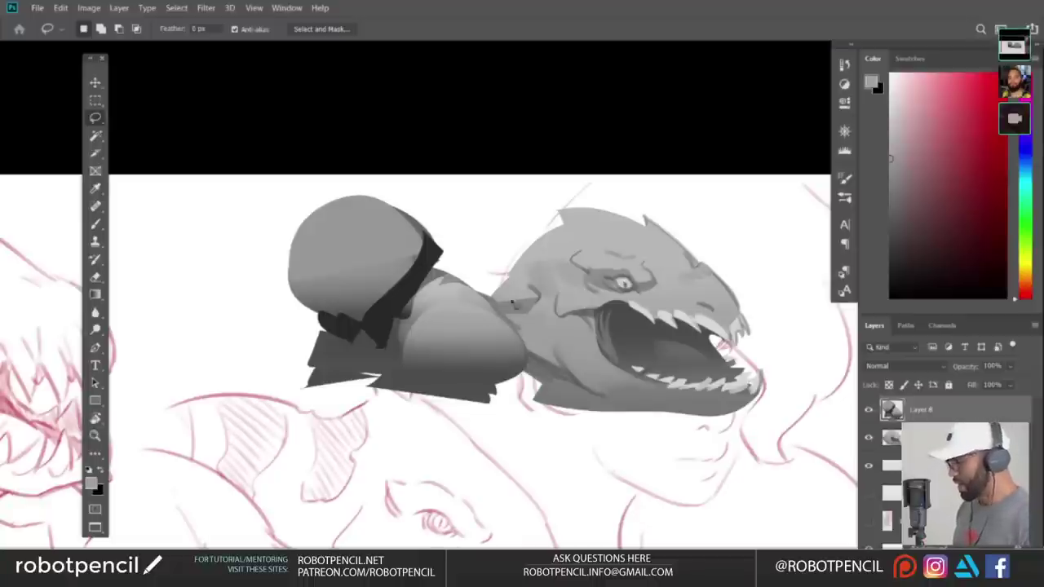
{"action": "left_click_drag", "start_coordinate": [502, 302], "coordinate": [478, 318]}
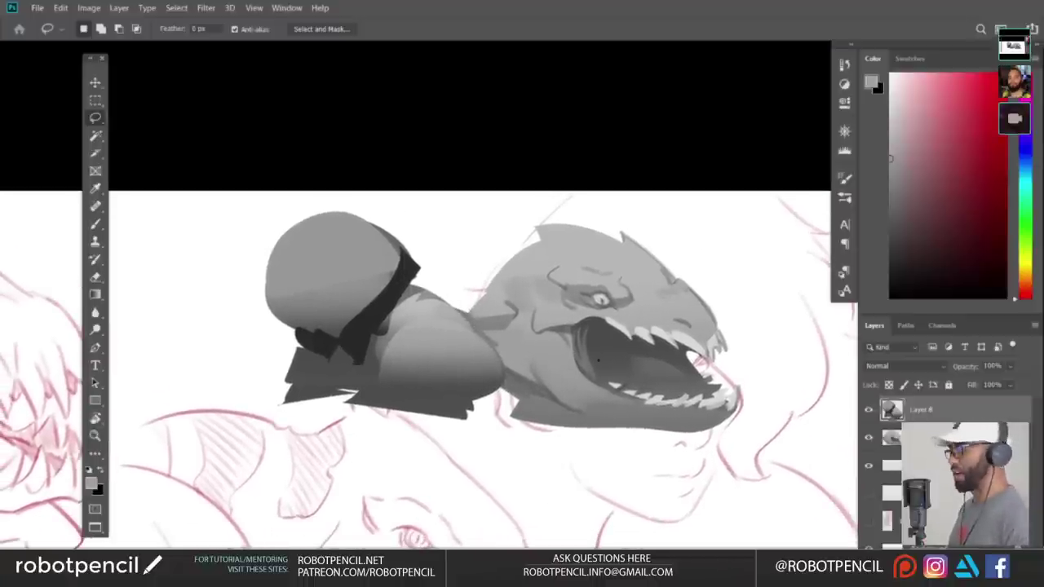
{"action": "scroll", "coordinate": [597, 360], "scroll_direction": "down", "scroll_amount": 1}
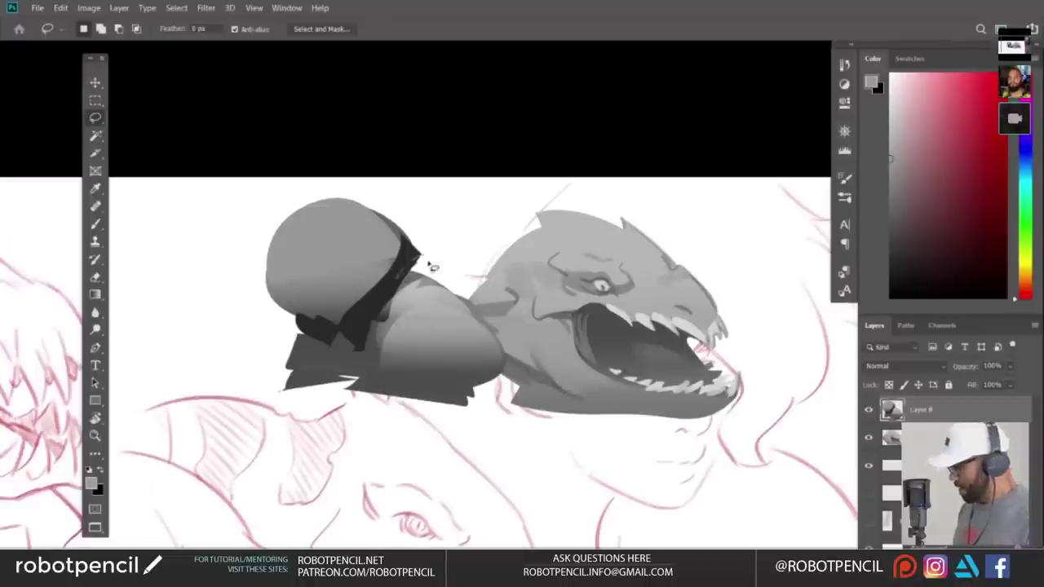
{"action": "mouse_move", "coordinate": [408, 245]}
{"action": "left_mouse_down"}
{"action": "mouse_move", "coordinate": [459, 273]}
{"action": "mouse_move", "coordinate": [405, 286]}
{"action": "left_mouse_up"}
{"action": "mouse_move", "coordinate": [370, 353]}
{"action": "left_mouse_down"}
{"action": "mouse_move", "coordinate": [449, 290]}
{"action": "mouse_move", "coordinate": [375, 369]}
{"action": "mouse_move", "coordinate": [408, 299]}
{"action": "left_mouse_up"}
{"action": "key", "text": "b"}
{"action": "left_click", "coordinate": [375, 302], "text": "alt"}
{"action": "key", "text": "ctrl+d"}
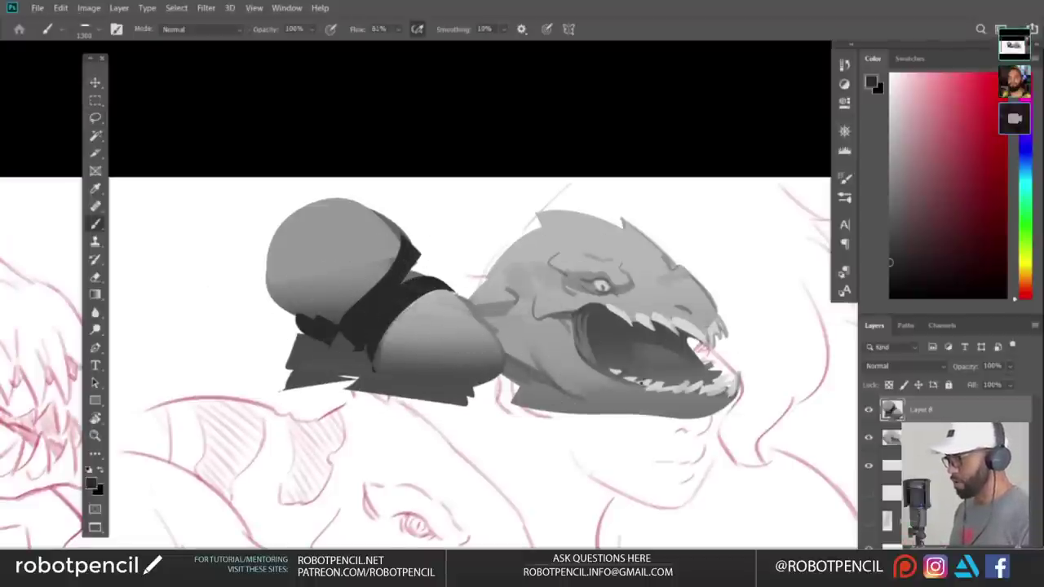
- Flip the view, lasso a far-shoulder shape behind the collar, paint it with a sampled mid-dark grey, and deselect
{"action": "key", "text": "ctrl+shift+h"}
{"action": "left_click_drag", "start_coordinate": [554, 359], "coordinate": [750, 364]}
{"action": "key", "text": "l"}
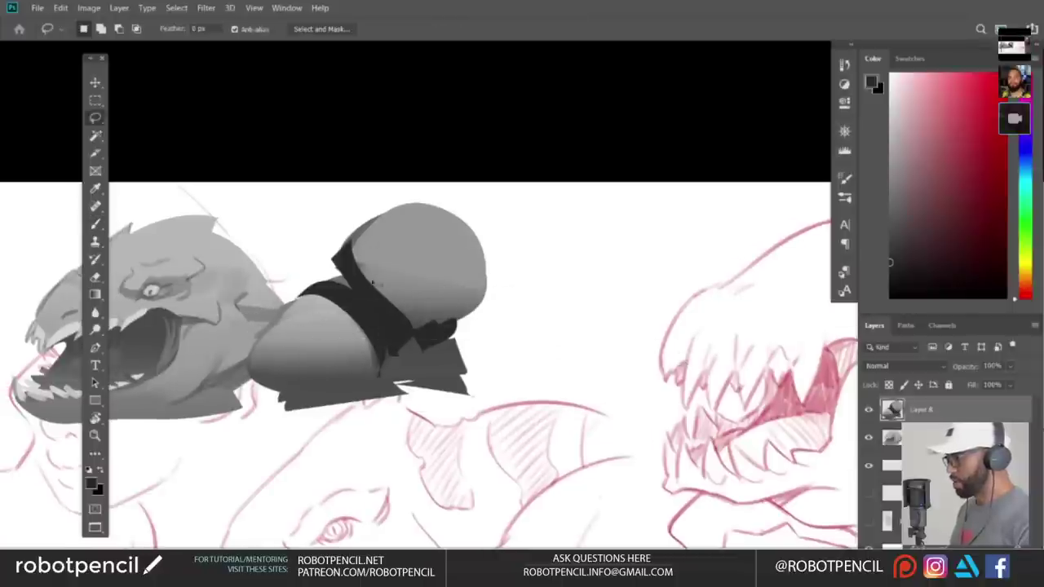
{"action": "left_click_drag", "start_coordinate": [259, 321], "coordinate": [256, 325]}
{"action": "key", "text": "b"}
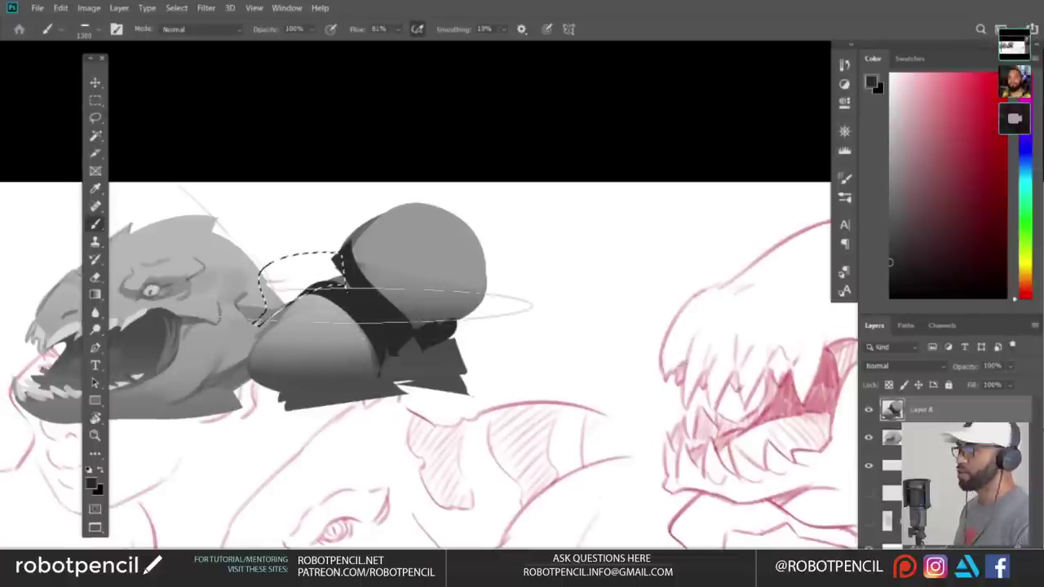
{"action": "left_click_drag", "start_coordinate": [334, 269], "coordinate": [342, 399]}
{"action": "left_click", "coordinate": [315, 270], "text": "alt"}
{"action": "left_click_drag", "start_coordinate": [315, 273], "coordinate": [324, 438]}
{"action": "key", "text": "ctrl+d"}
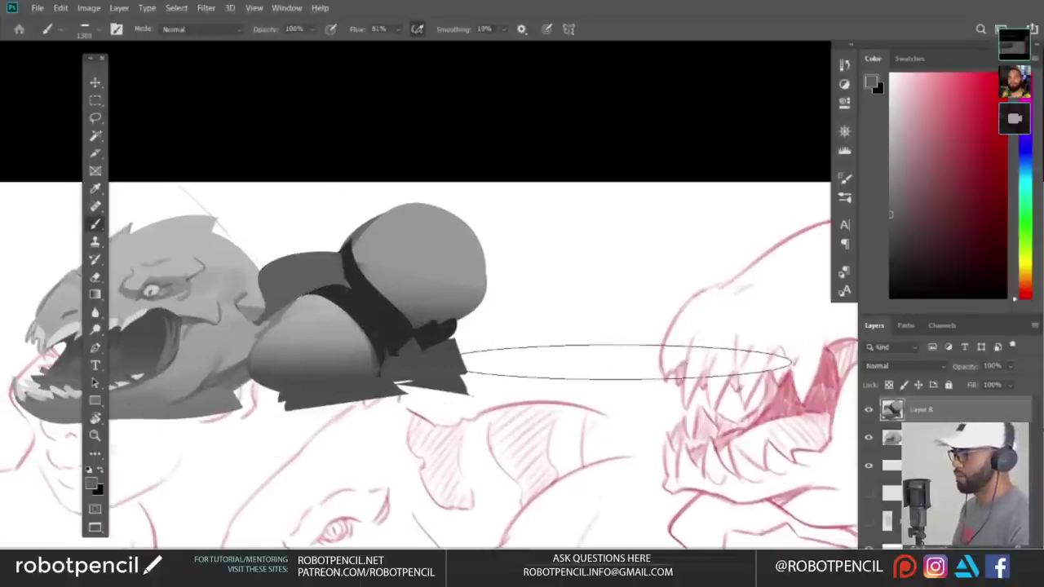
- Lasso a jagged shadow where the far shoulder meets the collar, darken it with sampled dark grey, and deselect
{"action": "left_click_drag", "start_coordinate": [591, 364], "coordinate": [578, 363]}
{"action": "key", "text": "l"}
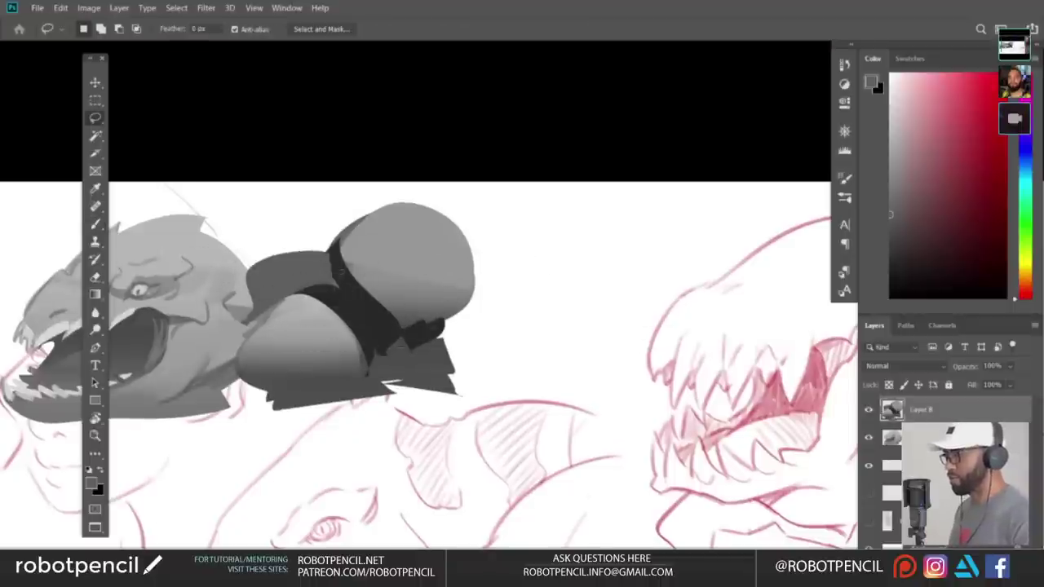
{"action": "left_click_drag", "start_coordinate": [351, 301], "coordinate": [349, 305]}
{"action": "key", "text": "b"}
{"action": "left_click", "coordinate": [347, 273], "text": "alt"}
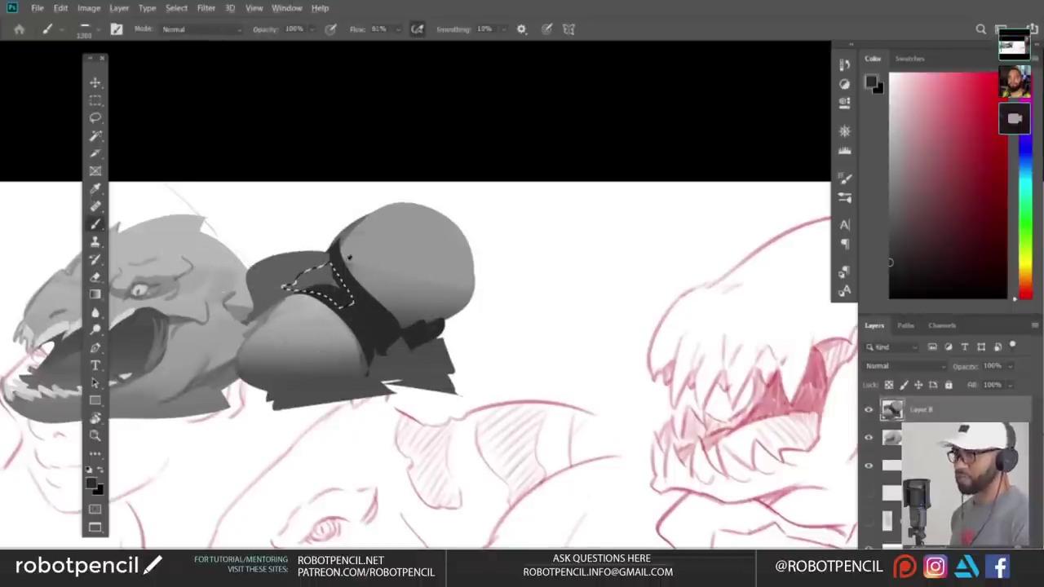
{"action": "left_click_drag", "start_coordinate": [349, 259], "coordinate": [364, 354]}
{"action": "key", "text": "ctrl+d"}
- Mirror the view, lasso a pointed flap beneath the chin, paint it with sampled dark grey, and deselect
{"action": "key", "text": "ctrl+shift+h"}
{"action": "left_click_drag", "start_coordinate": [610, 428], "coordinate": [414, 420]}
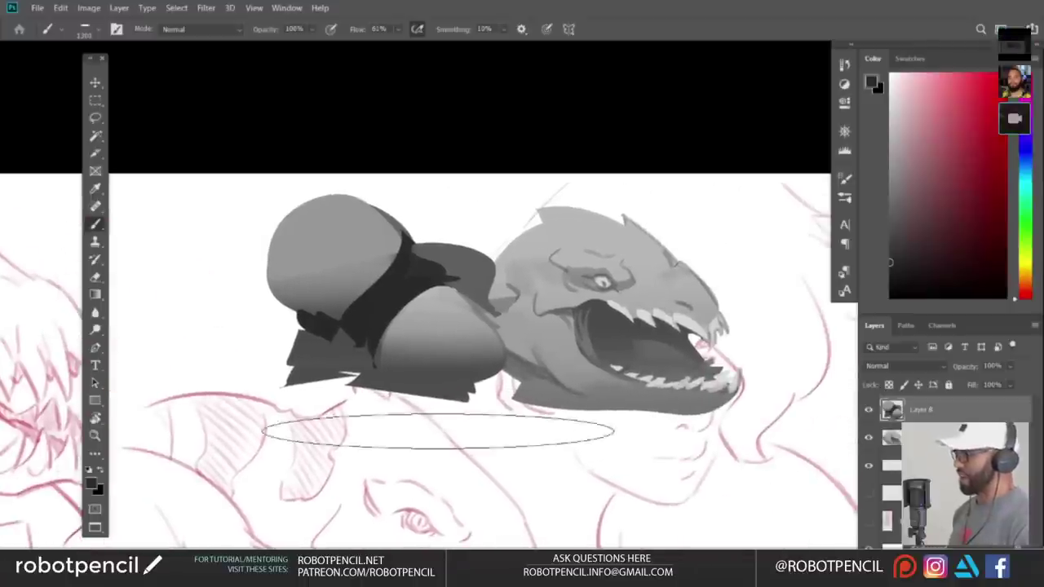
{"action": "key", "text": "l"}
{"action": "mouse_move", "coordinate": [364, 352]}
{"action": "left_mouse_down"}
{"action": "mouse_move", "coordinate": [357, 386]}
{"action": "mouse_move", "coordinate": [308, 411]}
{"action": "mouse_move", "coordinate": [302, 347]}
{"action": "left_mouse_up"}
{"action": "key", "text": "b"}
{"action": "left_click", "coordinate": [374, 311], "text": "alt"}
{"action": "left_click_drag", "start_coordinate": [360, 440], "coordinate": [348, 392]}
{"action": "key", "text": "ctrl+d"}
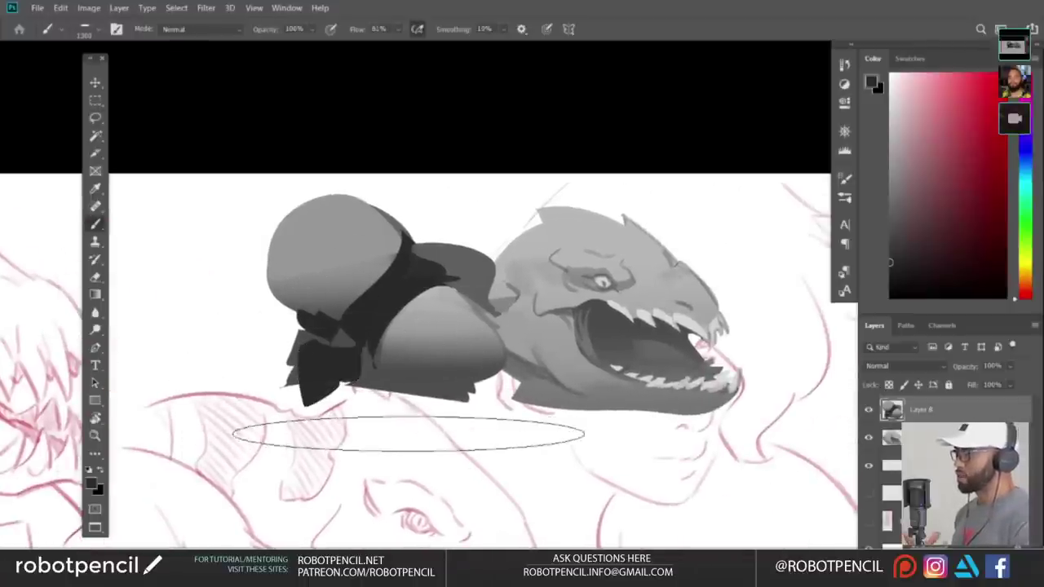
{"action": "left_click_drag", "start_coordinate": [406, 427], "coordinate": [390, 450]}
{"action": "key", "text": "l"}
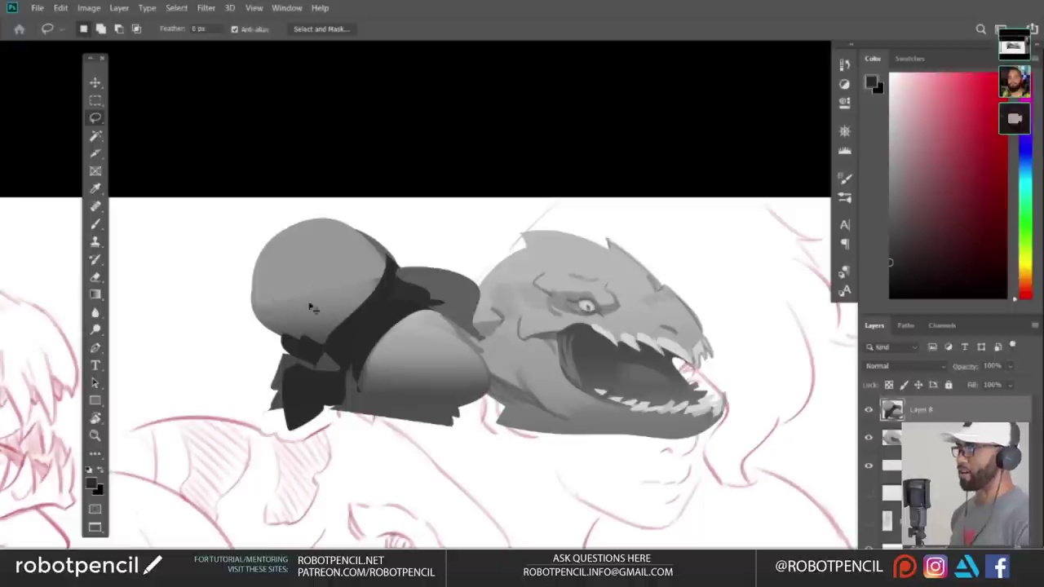
{"action": "mouse_move", "coordinate": [289, 308]}
{"action": "left_mouse_down"}
{"action": "mouse_move", "coordinate": [363, 293]}
{"action": "mouse_move", "coordinate": [303, 308]}
{"action": "left_mouse_up"}
{"action": "key", "text": "ctrl+d"}
- Move the grey head-and-shoulder figure away from the open-mouthed creature so the two no longer overlap
{"action": "mouse_move", "coordinate": [555, 371]}
{"action": "left_mouse_down"}
{"action": "mouse_move", "coordinate": [558, 388]}
{"action": "mouse_move", "coordinate": [564, 369]}
{"action": "left_mouse_up"}
{"action": "key", "text": "v"}
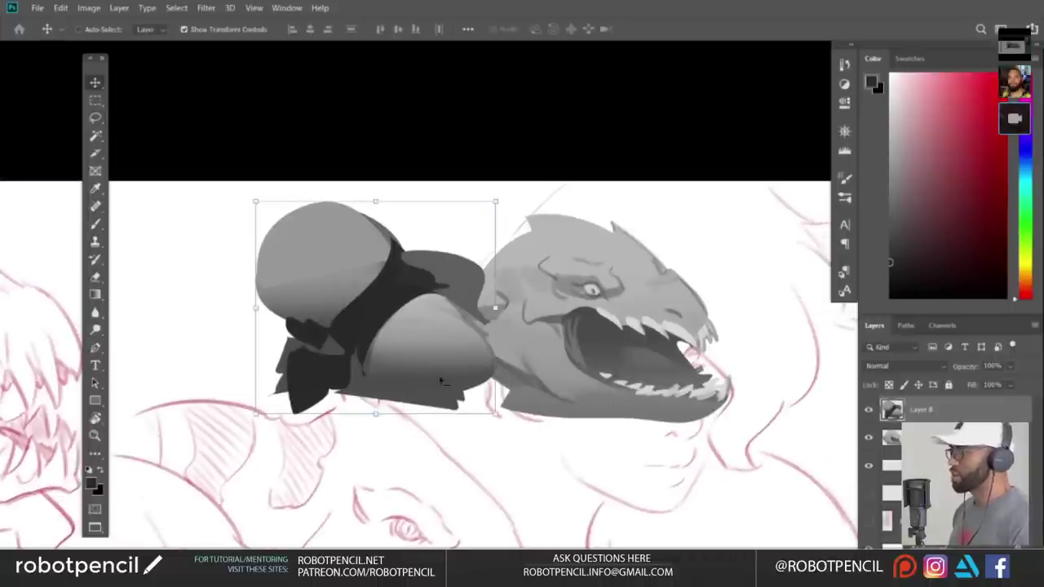
{"action": "left_click_drag", "start_coordinate": [462, 404], "coordinate": [401, 398]}
- Lasso the outer end of the far shoulder, extend it with the sampled mid-dark grey, and deselect
{"action": "key", "text": "l"}
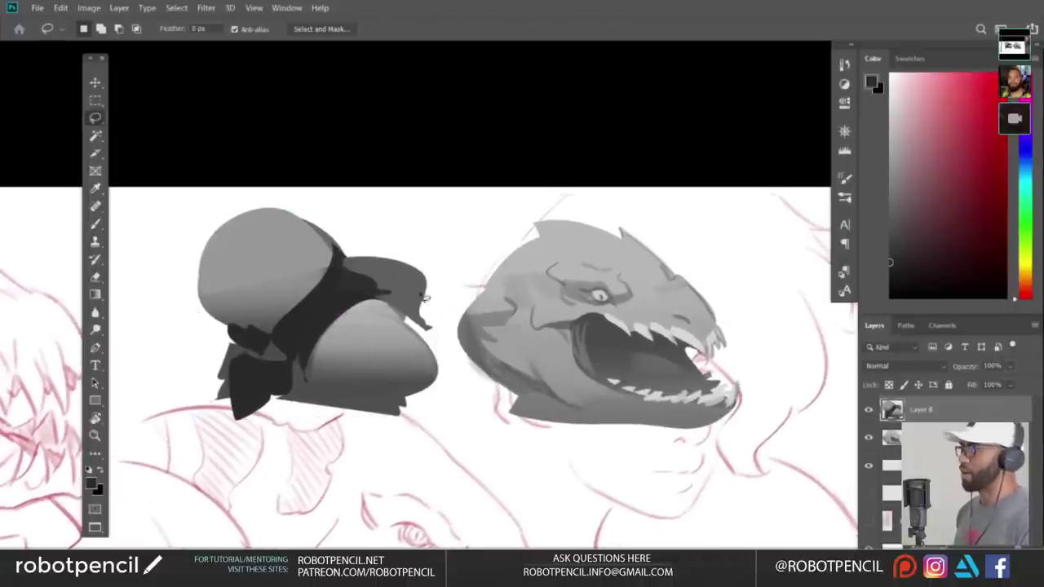
{"action": "mouse_move", "coordinate": [425, 274]}
{"action": "left_mouse_down"}
{"action": "mouse_move", "coordinate": [421, 339]}
{"action": "mouse_move", "coordinate": [369, 283]}
{"action": "mouse_move", "coordinate": [415, 413]}
{"action": "left_mouse_up"}
{"action": "key", "text": "b"}
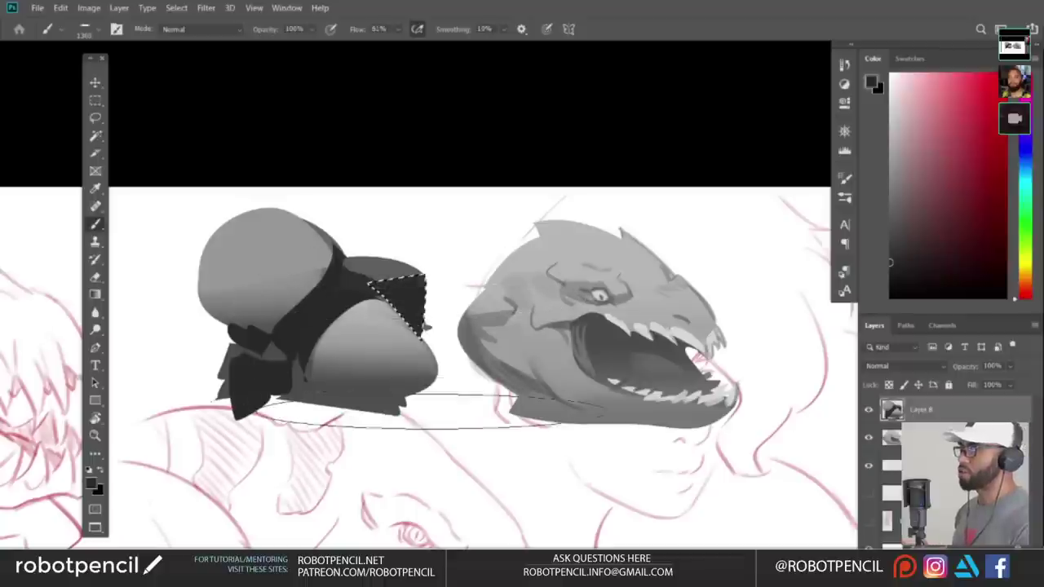
{"action": "left_click", "coordinate": [393, 274], "text": "alt"}
{"action": "left_click_drag", "start_coordinate": [398, 316], "coordinate": [459, 463]}
{"action": "key", "text": "ctrl+d"}
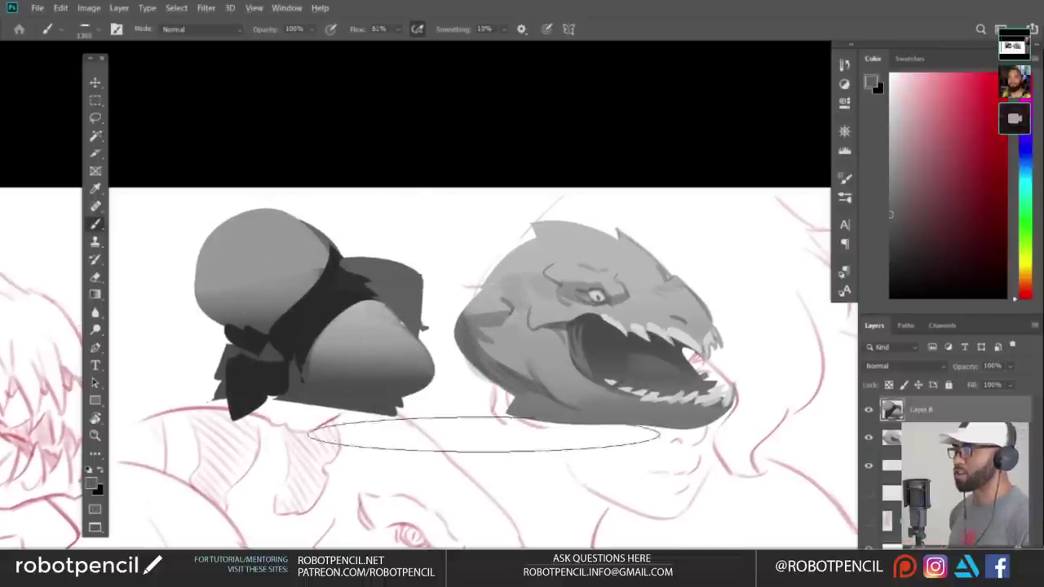
- Lasso the stray sliver along the far shoulder's outer edge, delete it, and deselect
{"action": "key", "text": "l"}
{"action": "mouse_move", "coordinate": [429, 345]}
{"action": "left_mouse_down"}
{"action": "mouse_move", "coordinate": [440, 330]}
{"action": "mouse_move", "coordinate": [439, 288]}
{"action": "left_mouse_up"}
{"action": "key", "text": "Delete"}
{"action": "key", "text": "ctrl+d"}
- Flip the view, lasso a rounded section of the flap beneath the chin, fill it with dark grey, and deselect
{"action": "key", "text": "F2"}
{"action": "left_click_drag", "start_coordinate": [644, 408], "coordinate": [717, 439]}
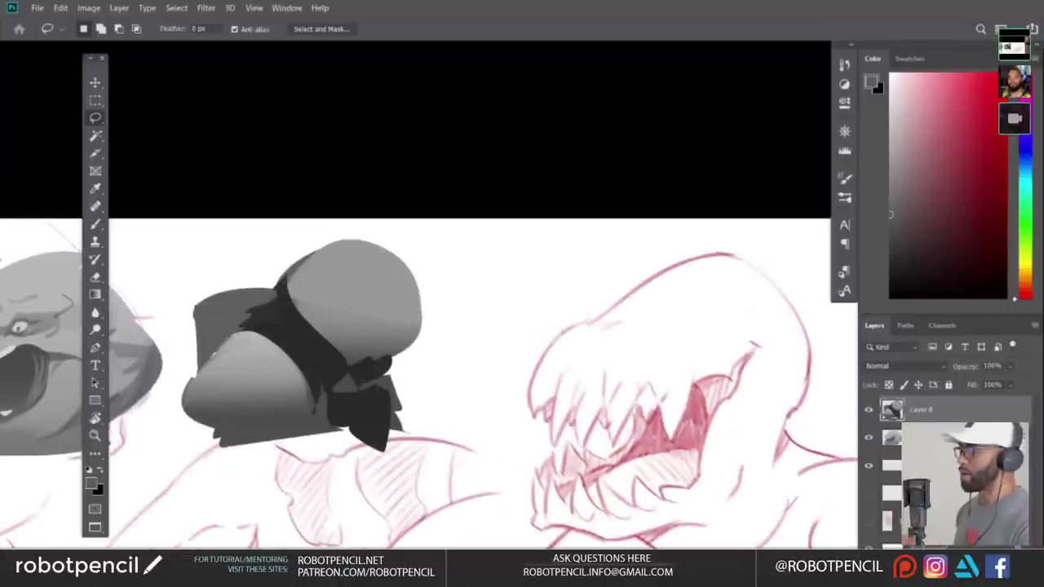
{"action": "mouse_move", "coordinate": [359, 371]}
{"action": "left_mouse_down"}
{"action": "mouse_move", "coordinate": [356, 417]}
{"action": "mouse_move", "coordinate": [359, 368]}
{"action": "left_mouse_up"}
{"action": "key", "text": "b"}
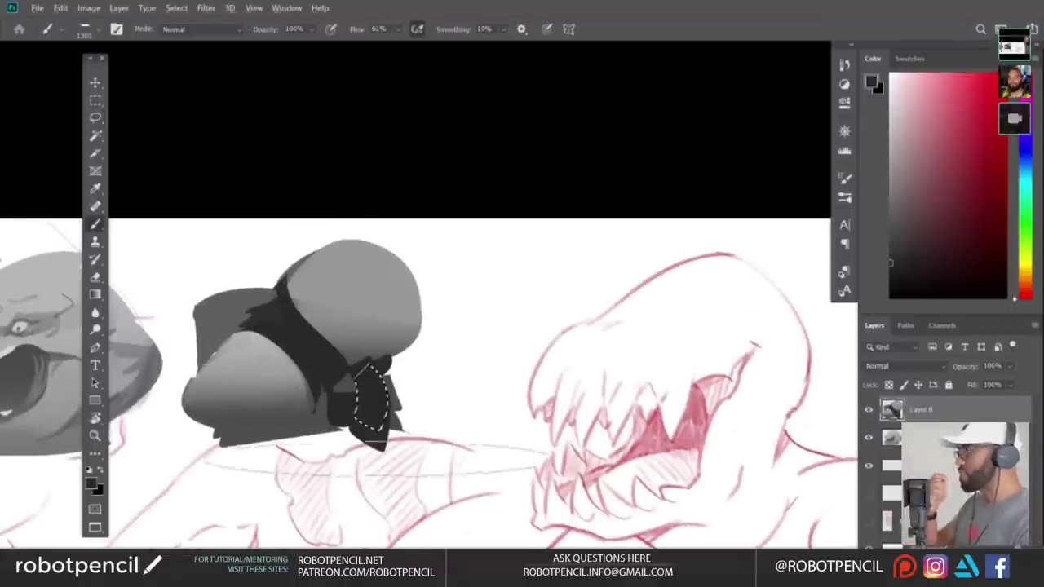
{"action": "key", "text": "ctrl+d"}
- Lasso a narrow vertical strip running from the collar down the near shoulder's inner edge and paint it dark grey
{"action": "left_click_drag", "start_coordinate": [392, 448], "coordinate": [410, 449]}
{"action": "key", "text": "l"}
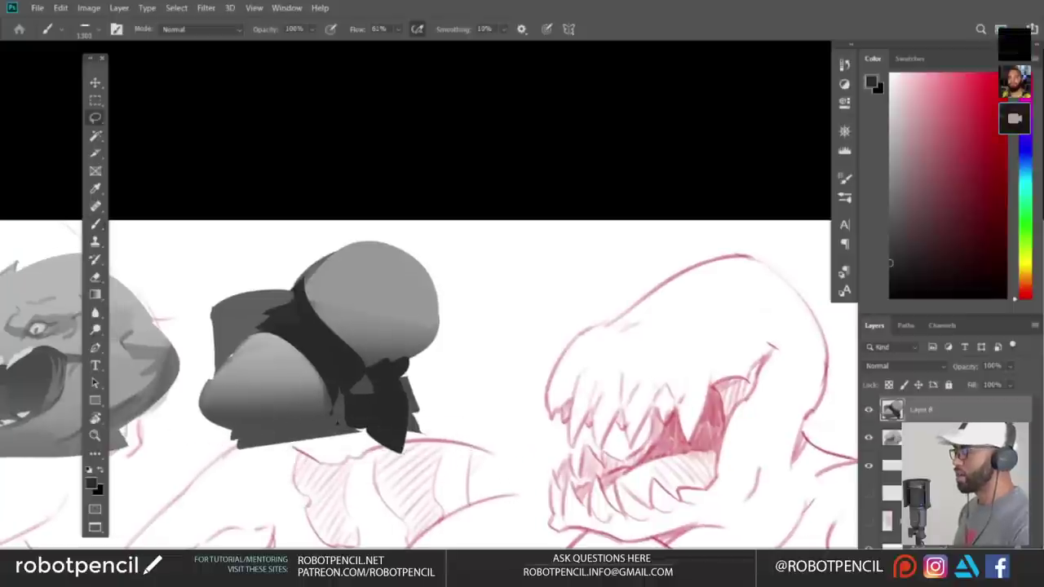
{"action": "mouse_move", "coordinate": [331, 447]}
{"action": "left_mouse_down"}
{"action": "mouse_move", "coordinate": [320, 367]}
{"action": "mouse_move", "coordinate": [351, 444]}
{"action": "left_mouse_up"}
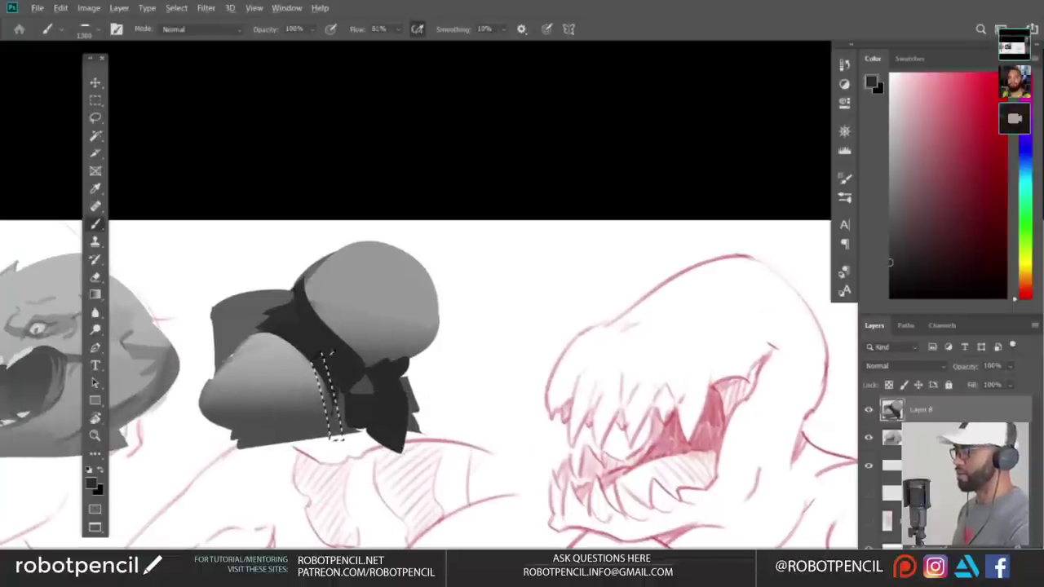
{"action": "key", "text": "b"}
- Mirror the view, lasso the lighter patch within the dark collar beneath the chin, and darken it
{"action": "key", "text": "ctrl+shift+h"}
{"action": "left_click_drag", "start_coordinate": [531, 419], "coordinate": [496, 414]}
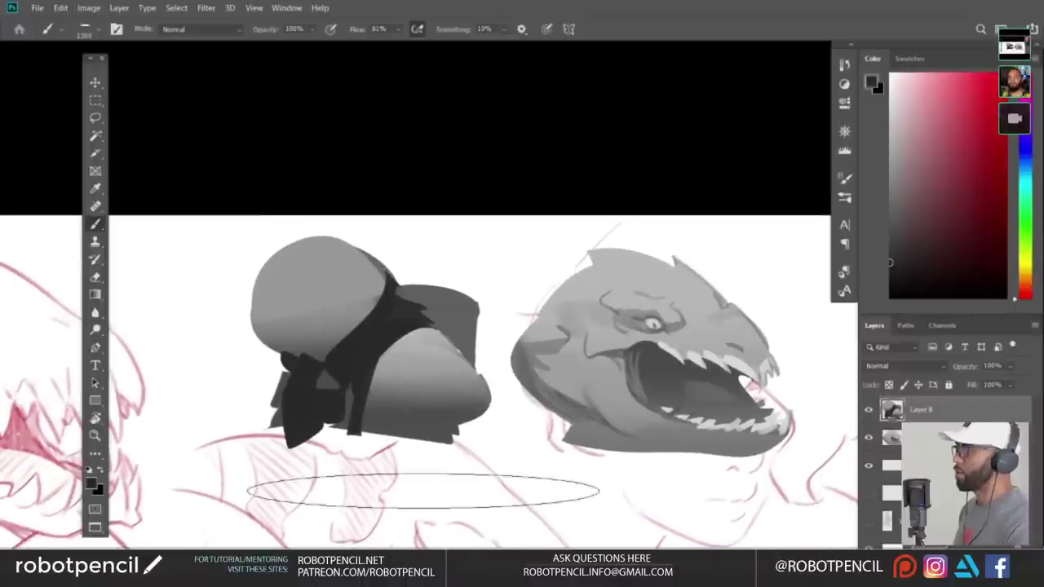
{"action": "key", "text": "l"}
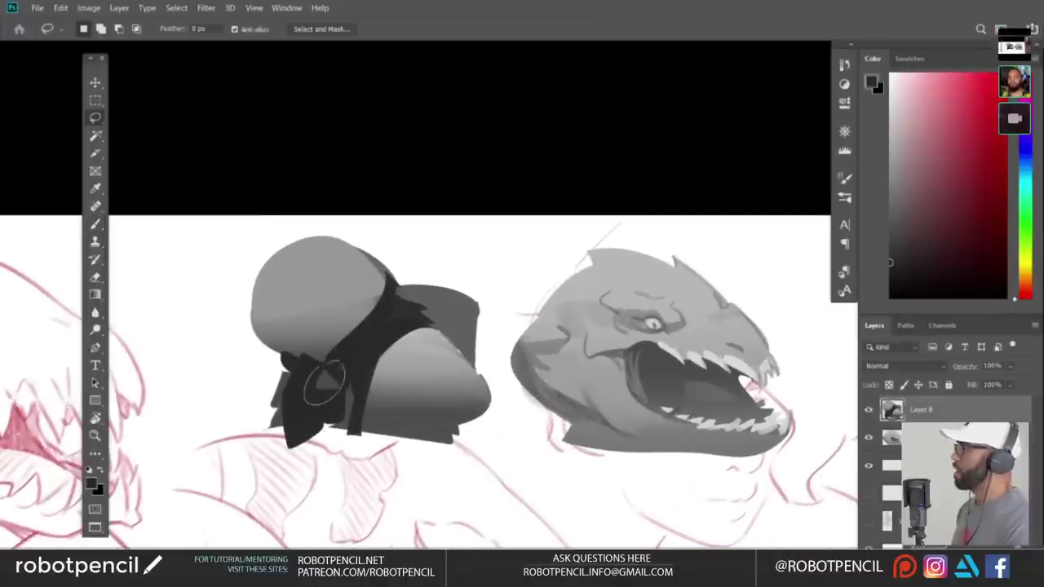
{"action": "key", "text": "b"}
{"action": "scroll", "coordinate": [351, 464], "scroll_direction": "up", "scroll_amount": 1}
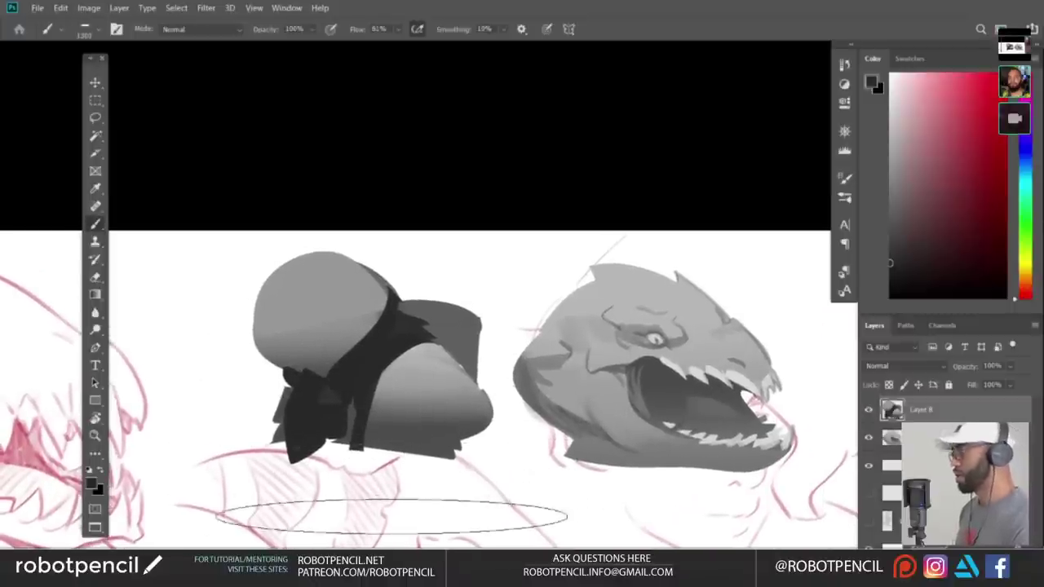
- Lasso a curved area on the head beside the collar, shade it with dark grey, and deselect
{"action": "key", "text": "l"}
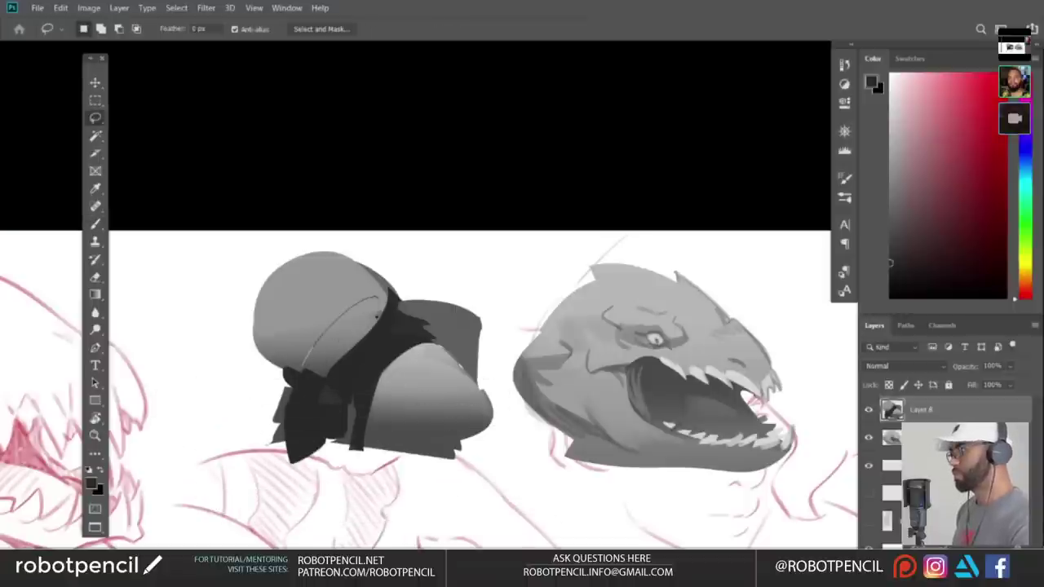
{"action": "mouse_move", "coordinate": [376, 317]}
{"action": "left_mouse_down"}
{"action": "mouse_move", "coordinate": [314, 377]}
{"action": "mouse_move", "coordinate": [344, 348]}
{"action": "left_mouse_up"}
{"action": "key", "text": "ctrl+d"}
{"action": "key", "text": "b"}
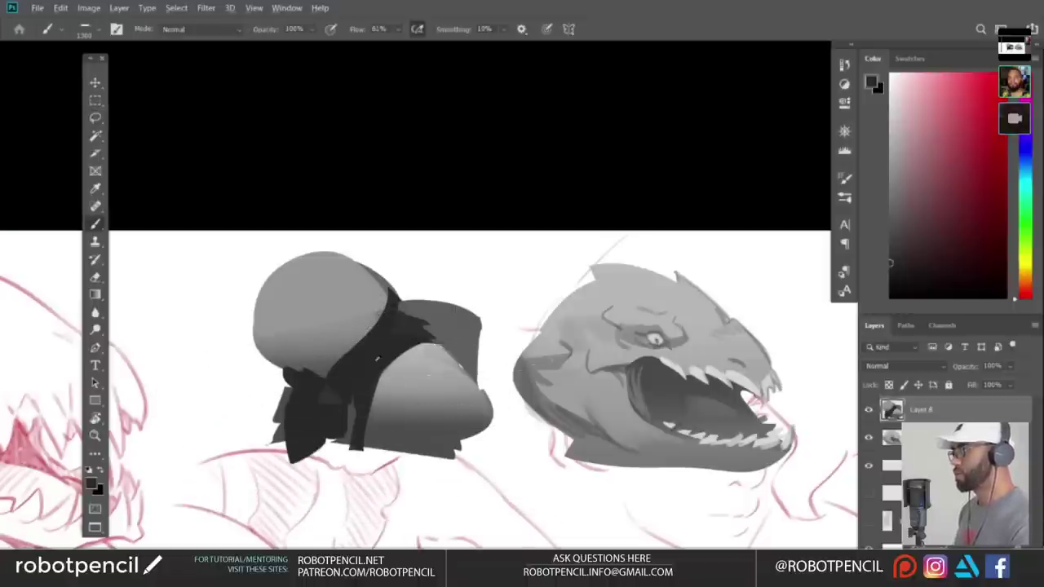
{"action": "left_click_drag", "start_coordinate": [385, 300], "coordinate": [326, 408]}
{"action": "key", "text": "ctrl+d"}
- Flip the view, add a new layer clipped to the figure, and choose white with the Soft Round 200 1 brush
{"action": "key", "text": "ctrl+shift+h"}
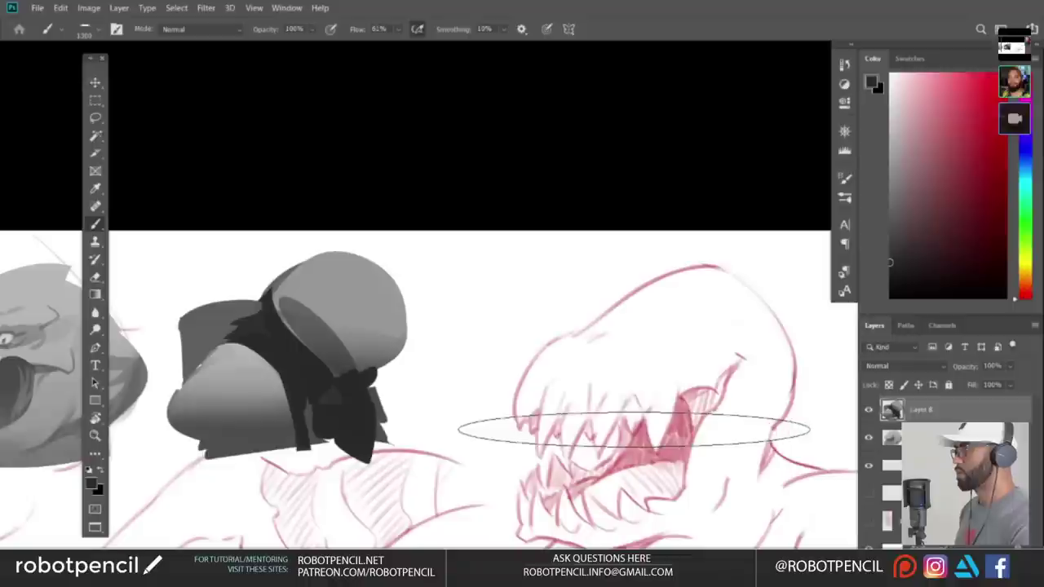
{"action": "left_click_drag", "start_coordinate": [633, 430], "coordinate": [626, 427]}
{"action": "left_click", "coordinate": [985, 578]}
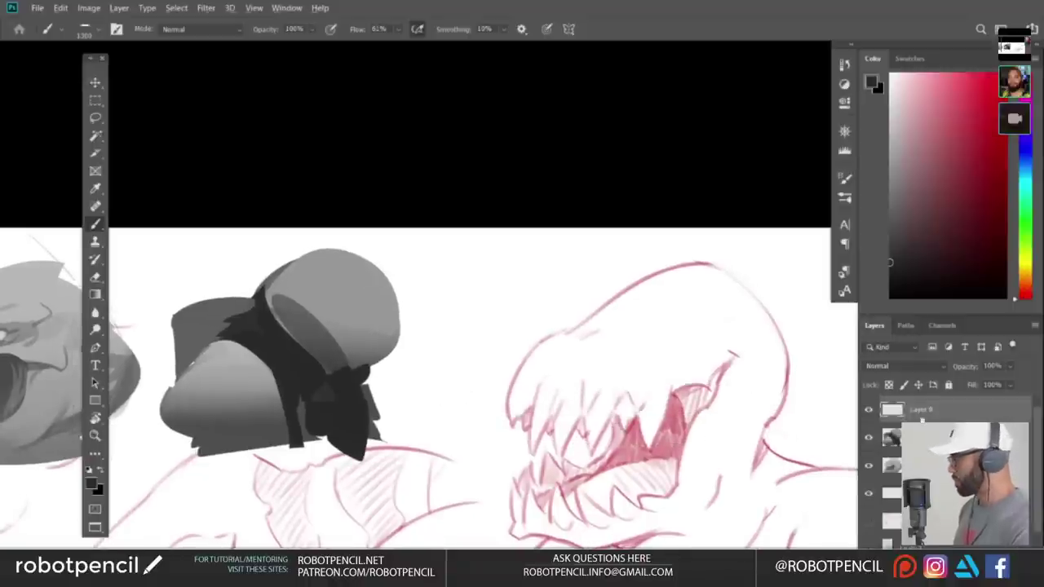
{"action": "key", "text": "x"}
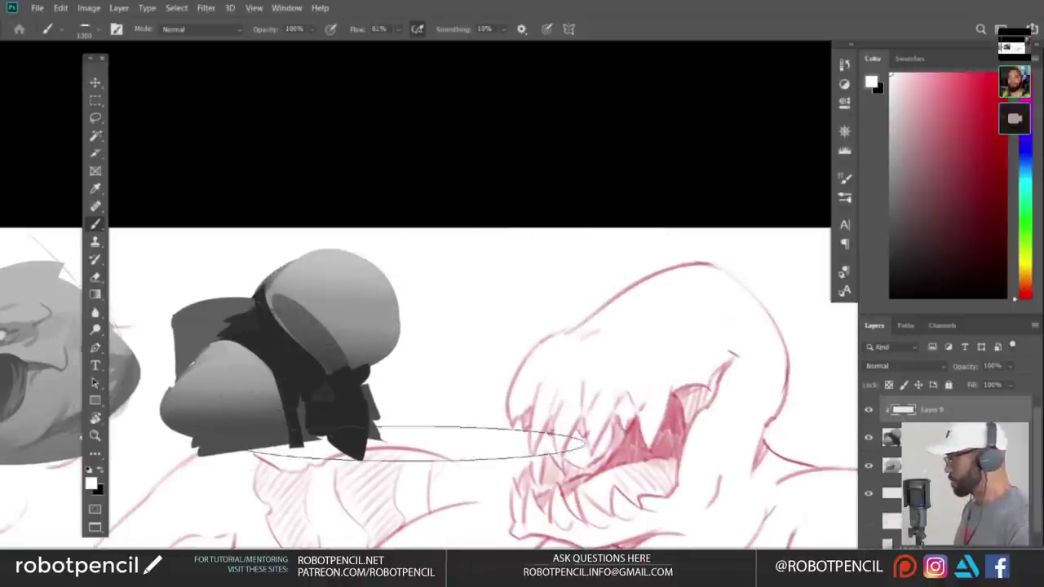
{"action": "right_click", "coordinate": [440, 297]}
{"action": "left_click", "coordinate": [634, 406]}
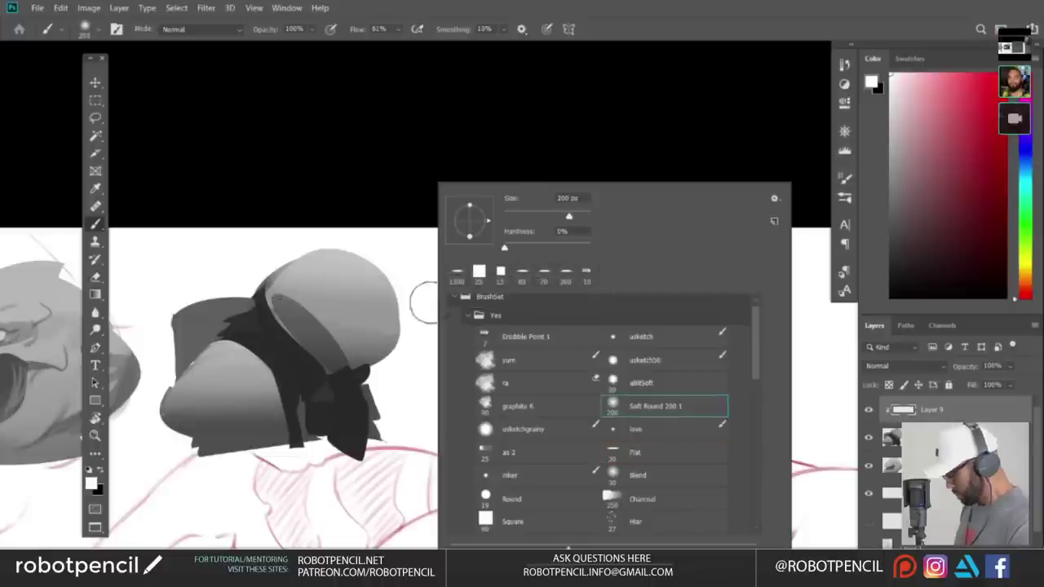
{"action": "left_click", "coordinate": [429, 303]}
- Undo the trial highlight, enlarge the soft brush, and softly lighten the rounded head with white on the clipped layer
{"action": "mouse_move", "coordinate": [301, 247]}
{"action": "left_mouse_down"}
{"action": "mouse_move", "coordinate": [395, 264]}
{"action": "mouse_move", "coordinate": [370, 281]}
{"action": "mouse_move", "coordinate": [406, 282]}
{"action": "left_mouse_up"}
{"action": "key", "text": "ctrl+z"}
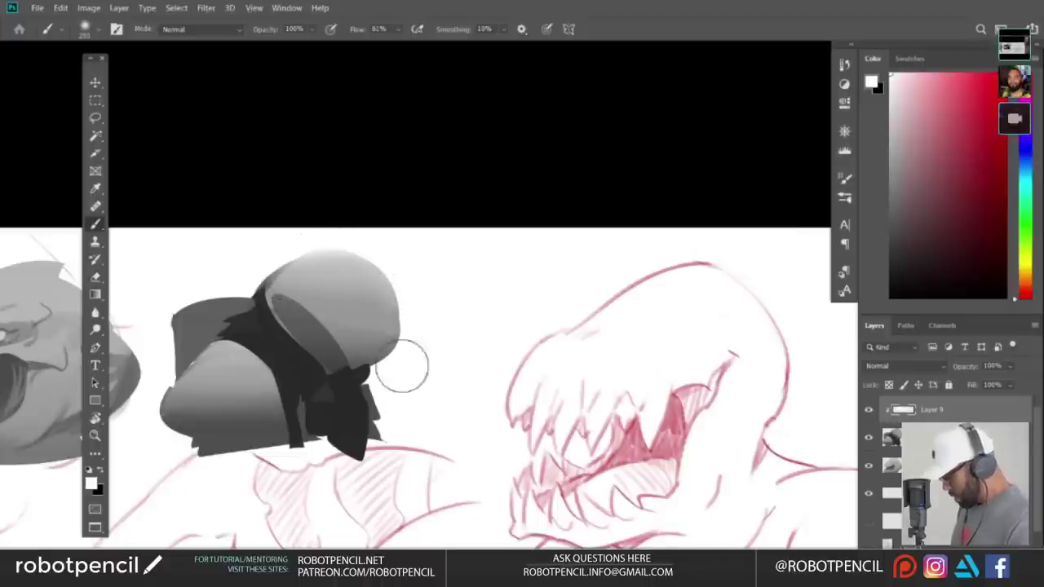
{"action": "key", "text": "bracketleft"}
{"action": "key", "text": "bracketleft"}
{"action": "key", "text": "bracketright"}
{"action": "key", "text": "bracketright"}
{"action": "key", "text": "bracketright"}
{"action": "key", "text": "bracketright"}
{"action": "key", "text": "bracketright"}
{"action": "key", "text": "bracketright"}
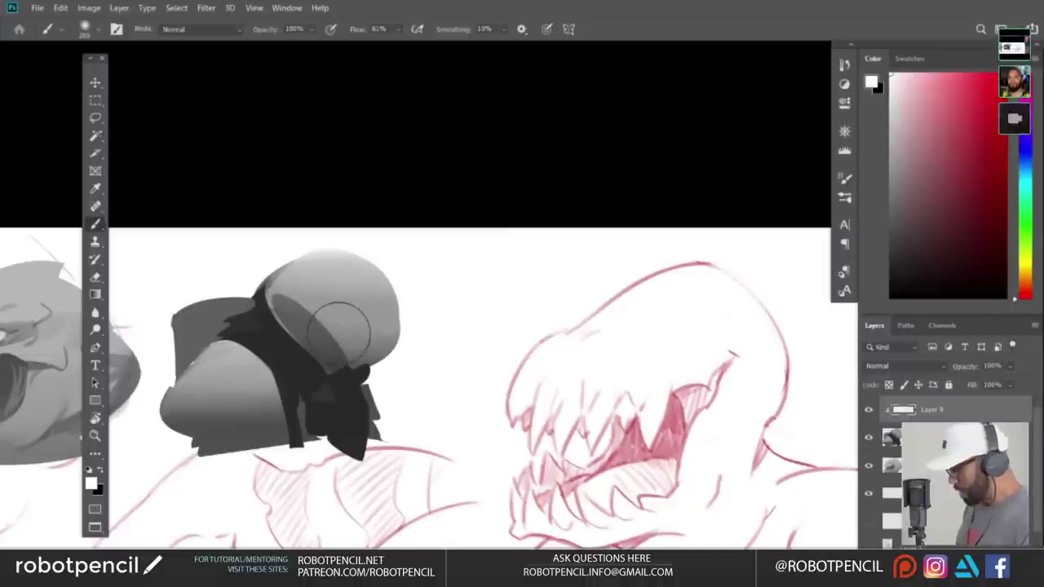
{"action": "left_click_drag", "start_coordinate": [326, 302], "coordinate": [431, 303]}
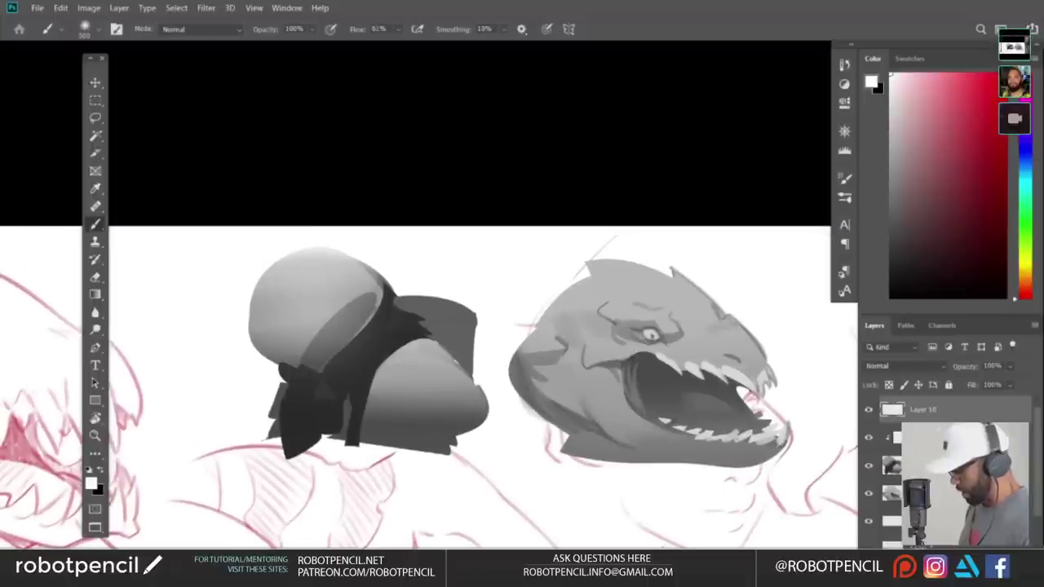
{"action": "key", "text": "l"}
{"action": "mouse_move", "coordinate": [282, 320]}
{"action": "left_mouse_down"}
{"action": "mouse_move", "coordinate": [340, 327]}
{"action": "mouse_move", "coordinate": [284, 334]}
{"action": "left_mouse_up"}
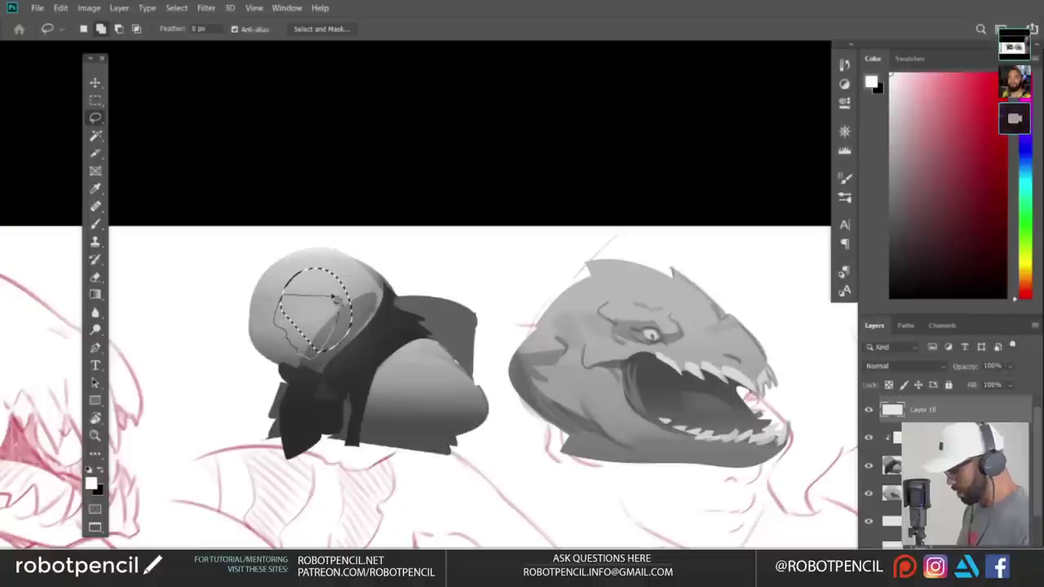
{"action": "left_click_drag", "start_coordinate": [334, 299], "coordinate": [338, 305]}
{"action": "key", "text": "ctrl+d"}
{"action": "key", "text": "b"}
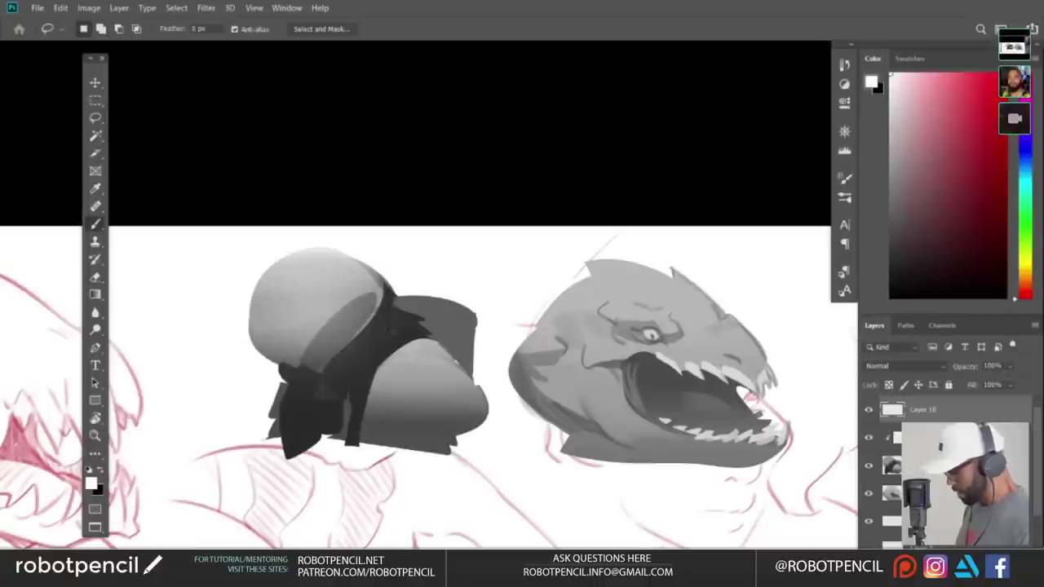
- Switch to the Flat brush, enlarge it to about 500 px, and paint a pale face shape inside the rounded head
{"action": "key", "text": "b"}
{"action": "right_click", "coordinate": [401, 336]}
{"action": "left_click", "coordinate": [588, 445]}
{"action": "left_click", "coordinate": [376, 242], "text": "alt"}
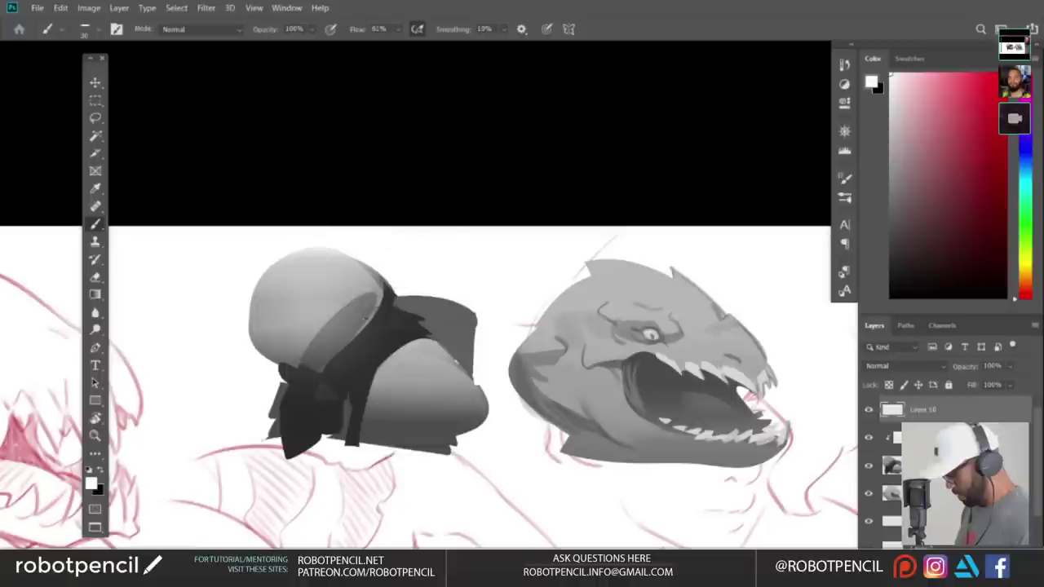
{"action": "key", "text": "bracketright"}
{"action": "key", "text": "bracketright"}
{"action": "key", "text": "bracketright"}
{"action": "key", "text": "bracketright"}
{"action": "key", "text": "bracketright"}
{"action": "key", "text": "bracketright"}
{"action": "key", "text": "bracketright"}
{"action": "key", "text": "bracketright"}
{"action": "key", "text": "bracketright"}
{"action": "key", "text": "bracketright"}
{"action": "key", "text": "bracketright"}
{"action": "key", "text": "bracketright"}
{"action": "key", "text": "bracketright"}
{"action": "key", "text": "bracketright"}
{"action": "left_click_drag", "start_coordinate": [322, 273], "coordinate": [315, 346]}
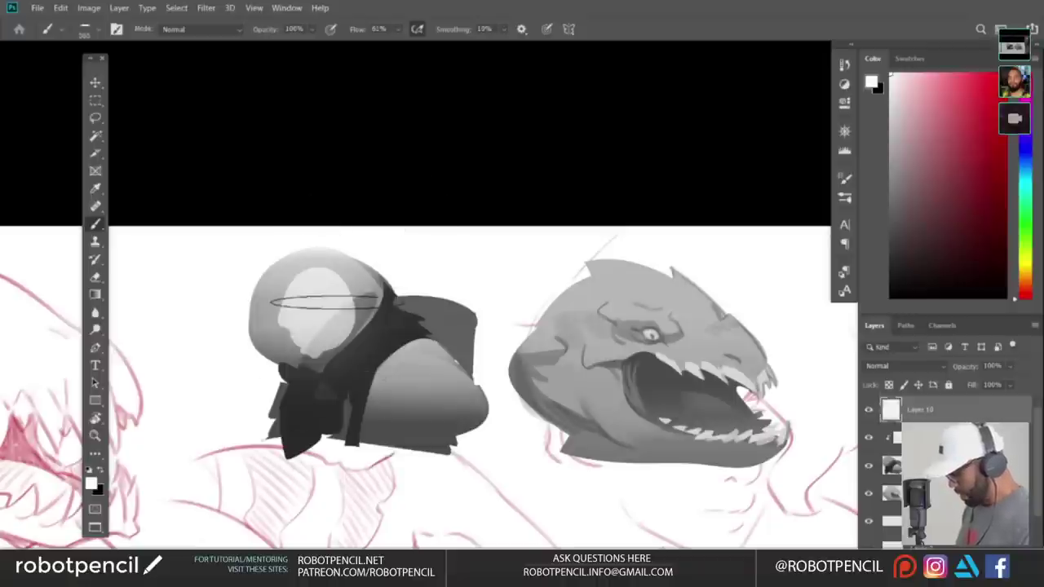
- Sample light greys from the face shape, undo a stray stroke, and even out its tone with broad strokes
{"action": "left_click", "coordinate": [324, 294], "text": "alt"}
{"action": "mouse_move", "coordinate": [324, 281]}
{"action": "left_mouse_down"}
{"action": "mouse_move", "coordinate": [365, 322]}
{"action": "mouse_move", "coordinate": [309, 371]}
{"action": "mouse_move", "coordinate": [388, 272]}
{"action": "left_mouse_up"}
{"action": "left_click", "coordinate": [352, 307], "text": "alt"}
{"action": "key", "text": "ctrl+z"}
{"action": "left_click_drag", "start_coordinate": [319, 356], "coordinate": [322, 306]}
{"action": "left_click", "coordinate": [333, 286], "text": "alt"}
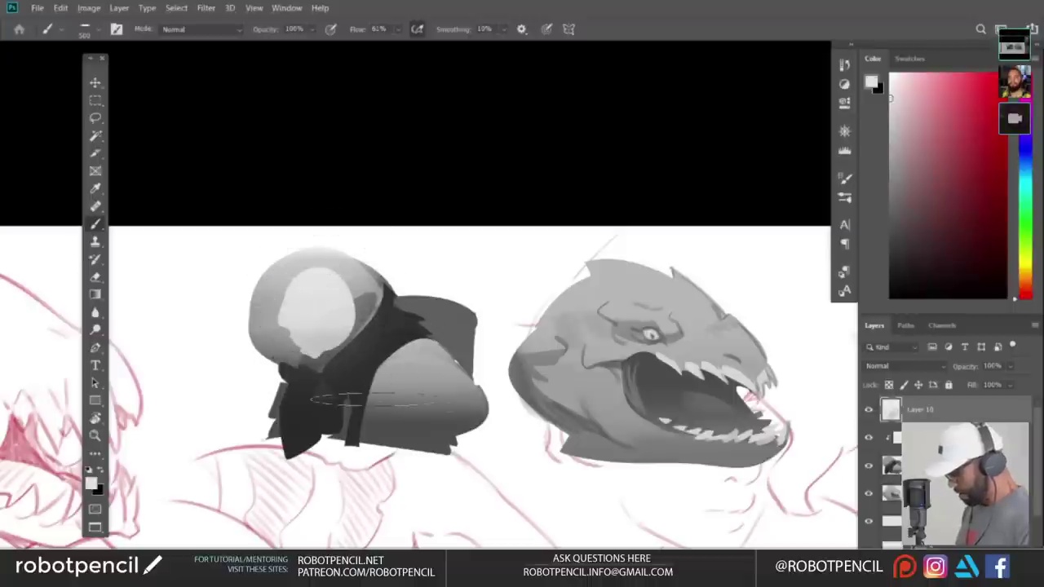
{"action": "left_click_drag", "start_coordinate": [413, 416], "coordinate": [411, 414]}
- Lasso the upper, collar-side part of the pale face, shade it with mid grey as a hood interior, and deselect
{"action": "key", "text": "l"}
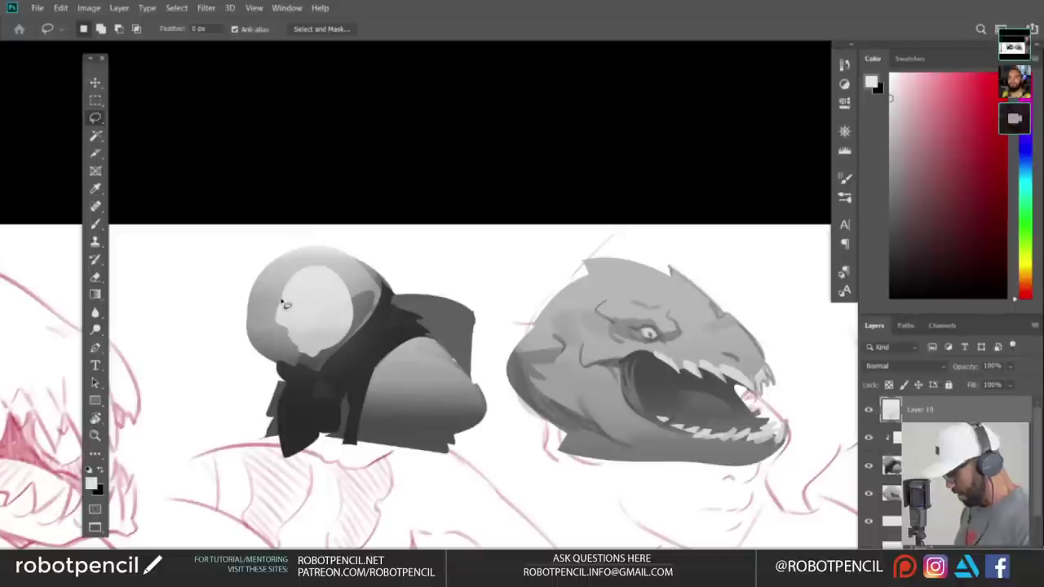
{"action": "left_click_drag", "start_coordinate": [349, 295], "coordinate": [316, 269]}
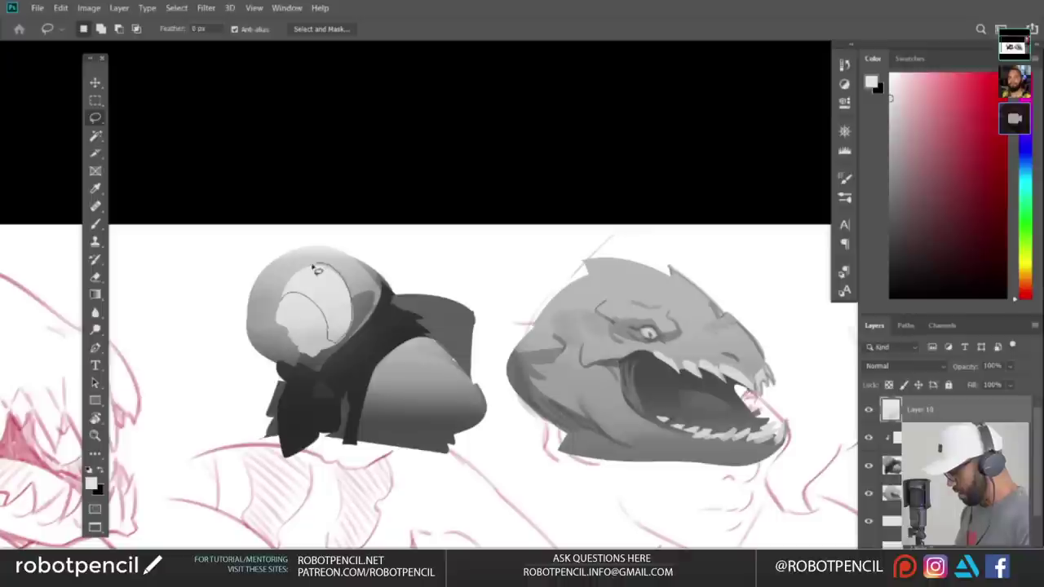
{"action": "key", "text": "b"}
{"action": "mouse_move", "coordinate": [282, 303]}
{"action": "left_mouse_down"}
{"action": "mouse_move", "coordinate": [331, 296]}
{"action": "mouse_move", "coordinate": [333, 314]}
{"action": "mouse_move", "coordinate": [357, 327]}
{"action": "mouse_move", "coordinate": [362, 309]}
{"action": "left_mouse_up"}
{"action": "left_click", "coordinate": [377, 348], "text": "alt"}
{"action": "left_click", "coordinate": [330, 286], "text": "alt"}
{"action": "left_click", "coordinate": [359, 377], "text": "alt"}
{"action": "key", "text": "ctrl+d"}
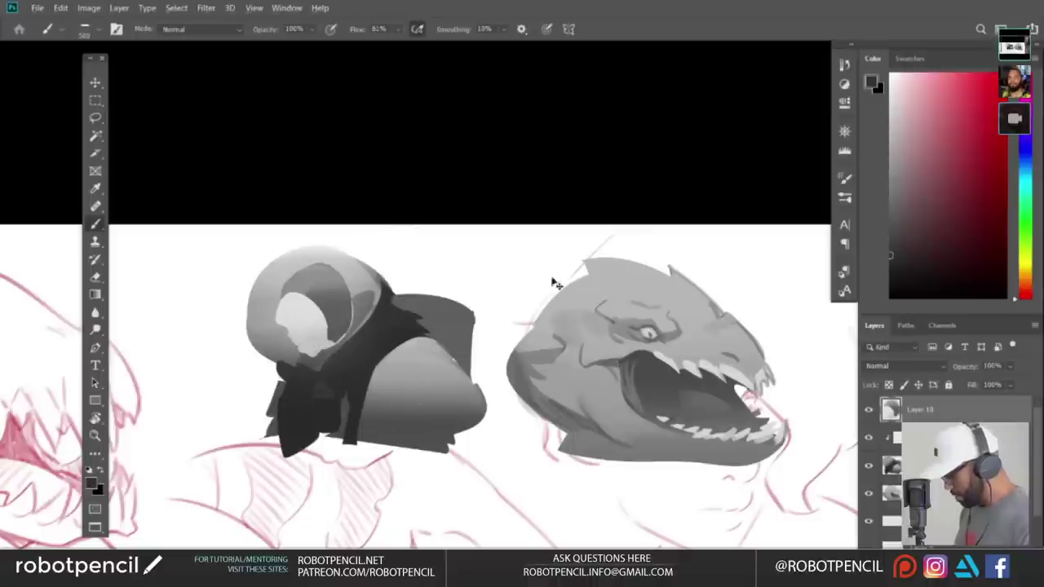
- Mirror the view, lasso the hood interior on the side nearest the collar, and darken it with the Flat brush
{"action": "key", "text": "ctrl+shift+h"}
{"action": "mouse_move", "coordinate": [342, 445]}
{"action": "left_mouse_down"}
{"action": "mouse_move", "coordinate": [470, 403]}
{"action": "mouse_move", "coordinate": [504, 435]}
{"action": "left_mouse_up"}
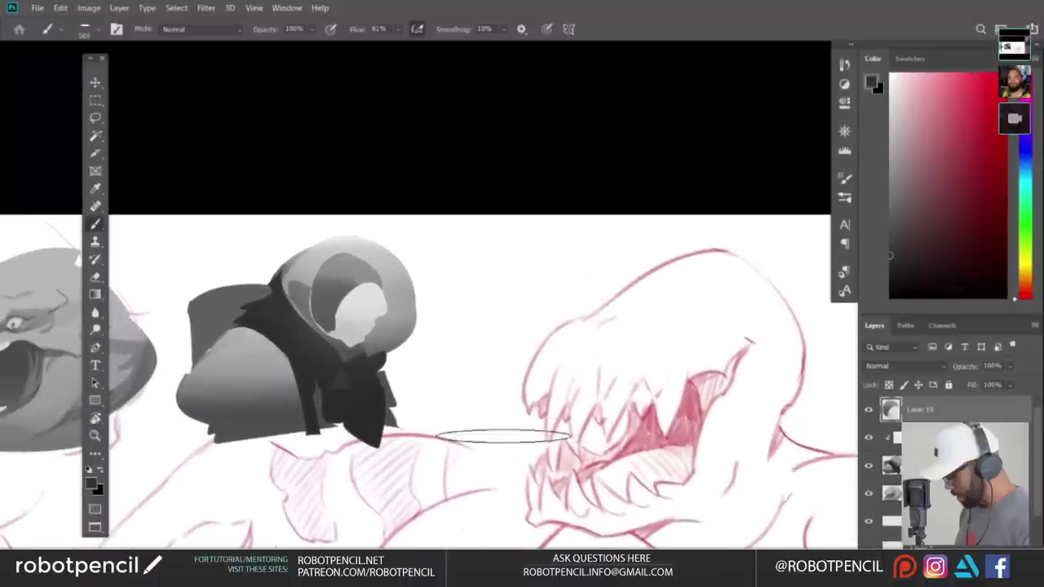
{"action": "key", "text": "l"}
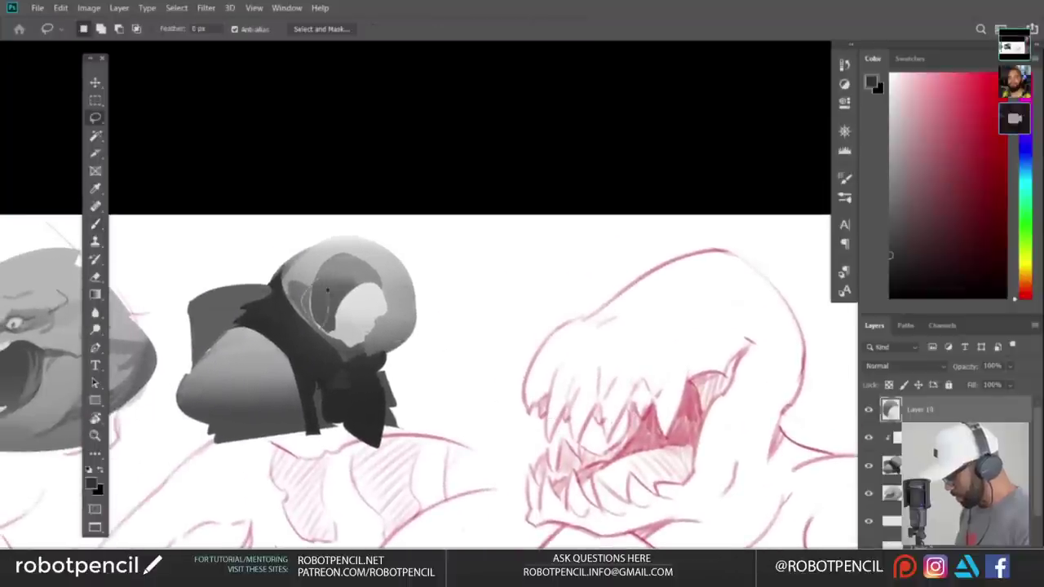
{"action": "key", "text": "b"}
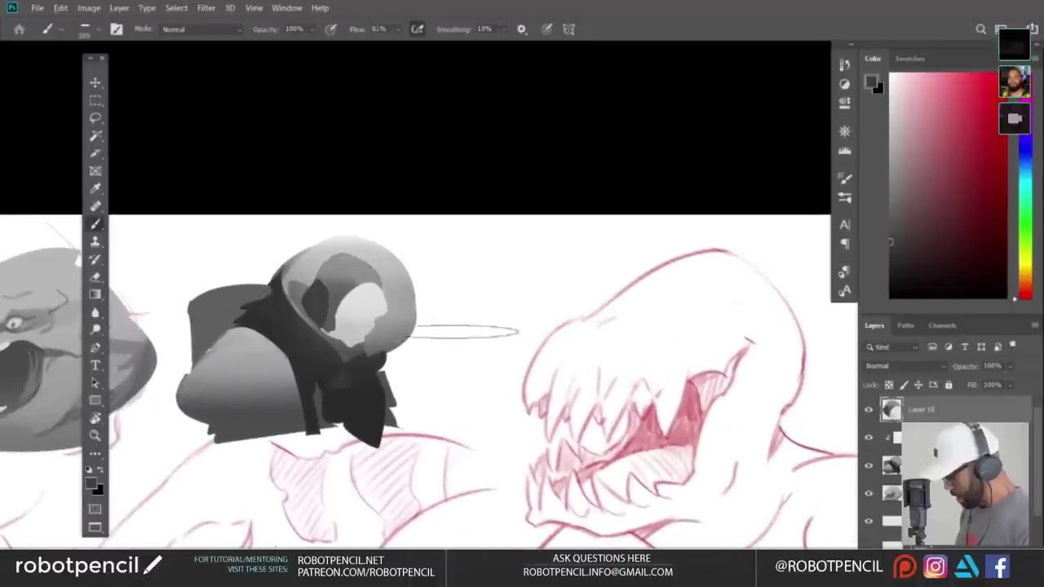
- Flip the view back, lasso two eye sockets on the pale face, and fill them with dark grey
{"action": "key", "text": "h"}
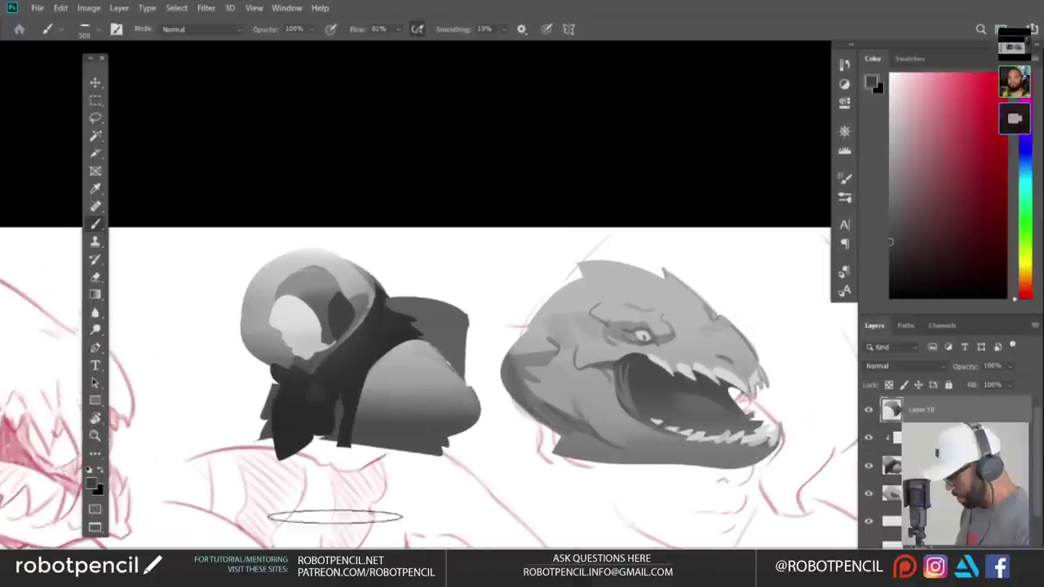
{"action": "key", "text": "l"}
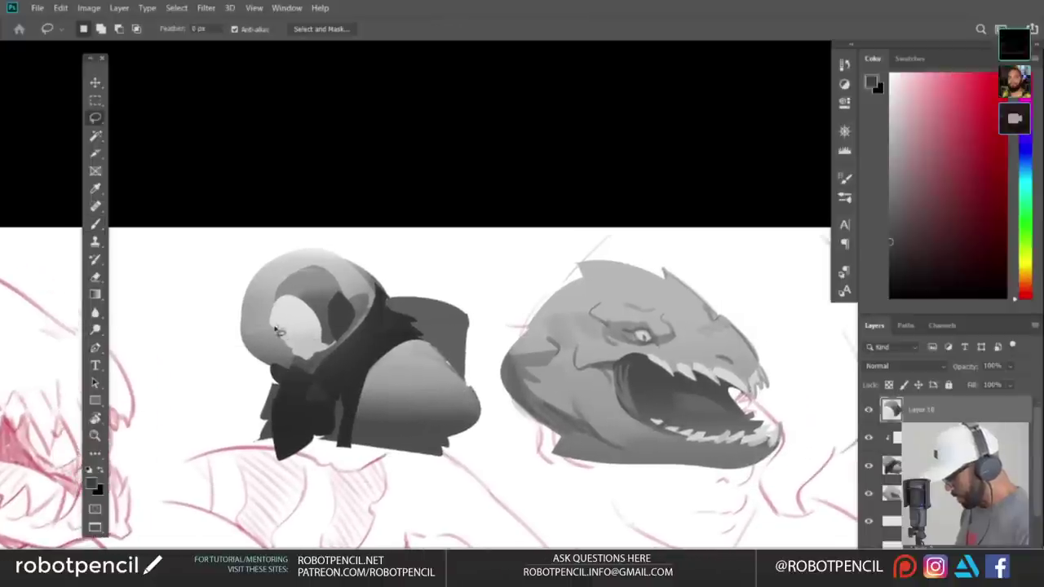
{"action": "mouse_move", "coordinate": [276, 327]}
{"action": "left_mouse_down"}
{"action": "mouse_move", "coordinate": [313, 335]}
{"action": "mouse_move", "coordinate": [279, 330]}
{"action": "left_mouse_up"}
{"action": "key", "text": "b"}
{"action": "left_click", "coordinate": [339, 313], "text": "alt"}
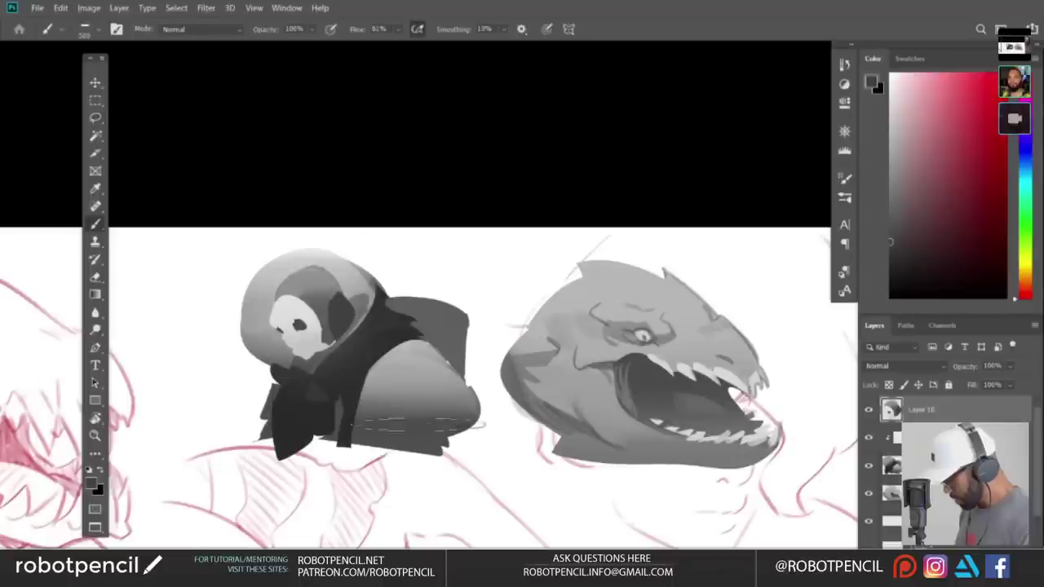
- Lasso the skull's nose opening and cheek hollow, shade them dark grey, and deselect
{"action": "key", "text": "l"}
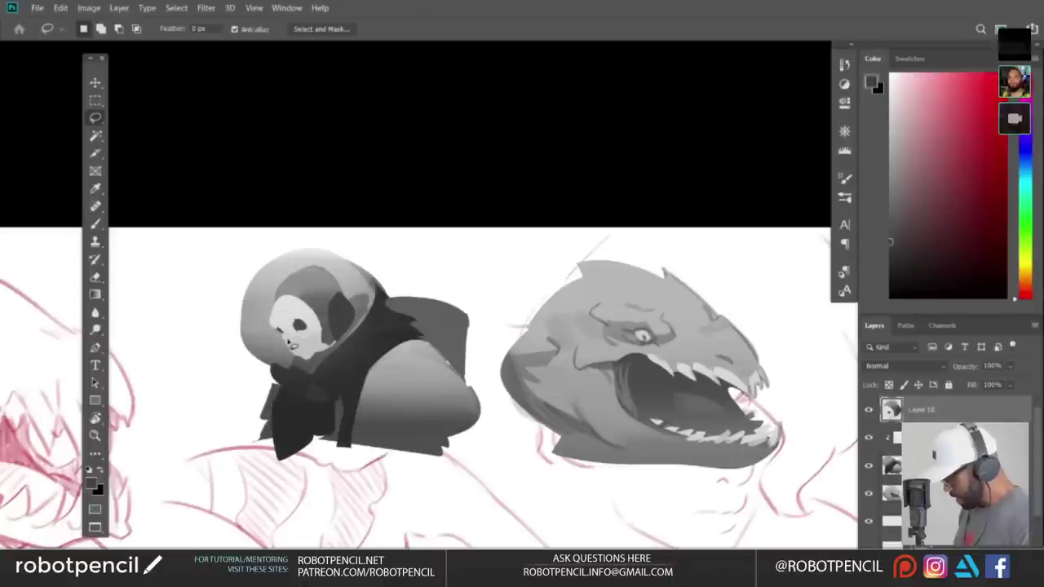
{"action": "key", "text": "b"}
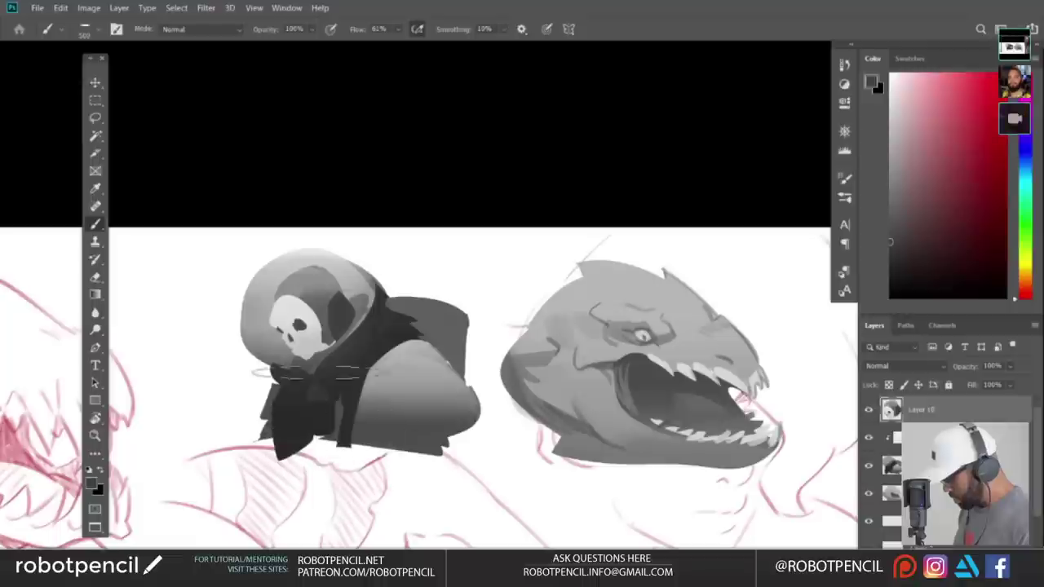
{"action": "key", "text": "l"}
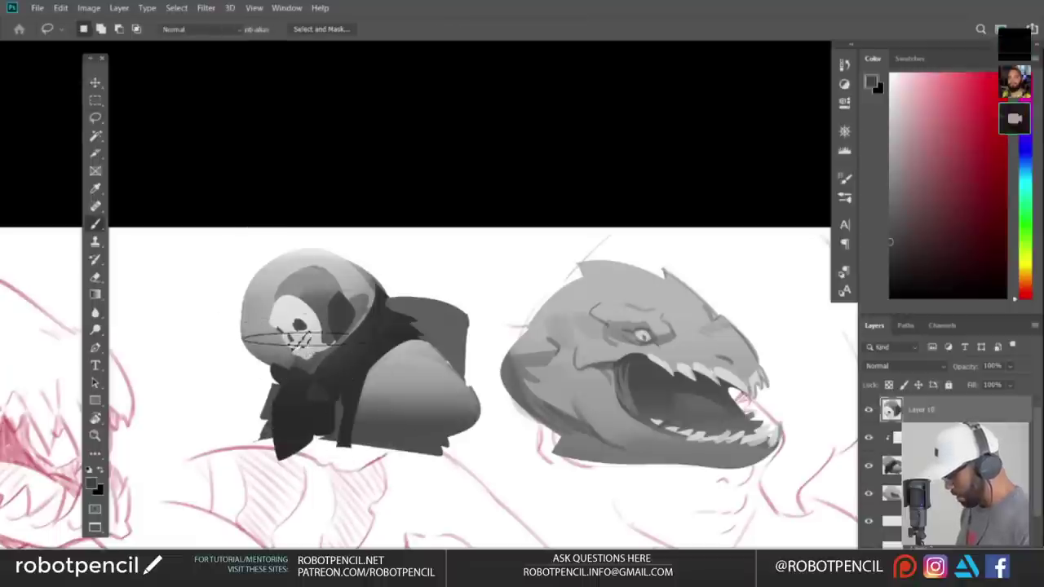
{"action": "key", "text": "b"}
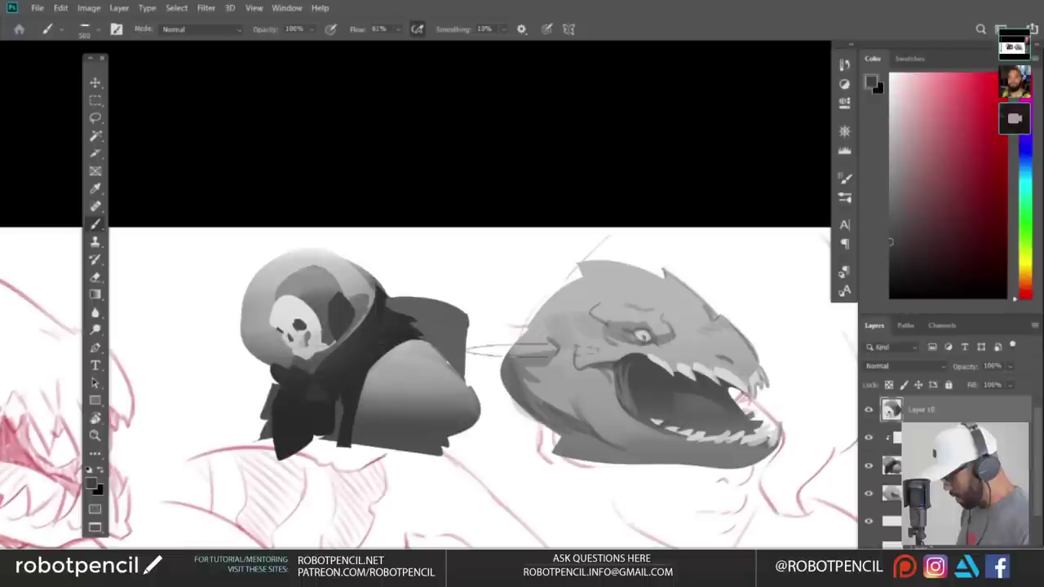
{"action": "key", "text": "ctrl+d"}
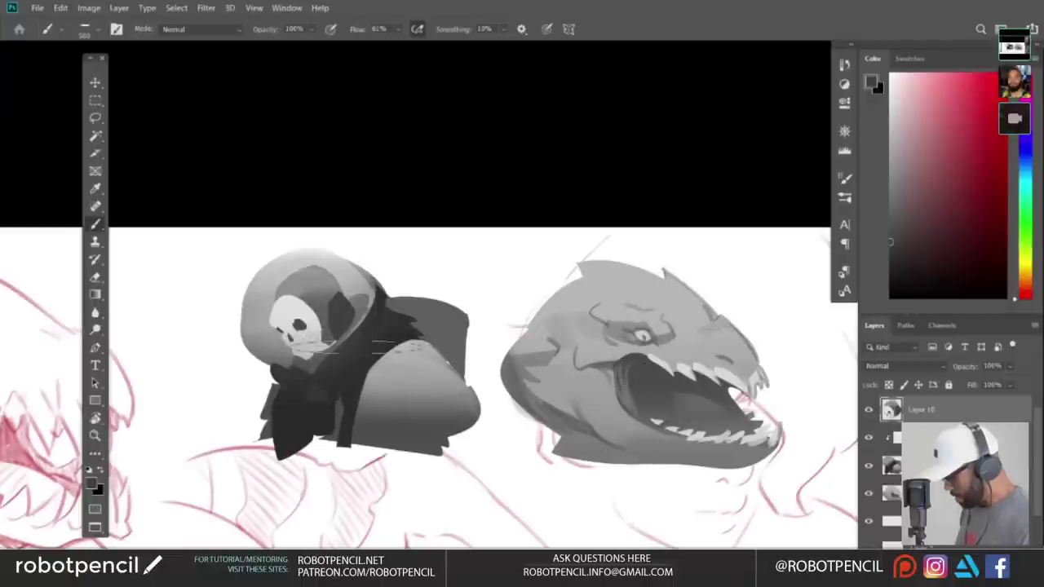
- Choose the Square brush, mirror the view, sample a light grey, and touch up the skull's lower jaw
{"action": "right_click", "coordinate": [359, 316]}
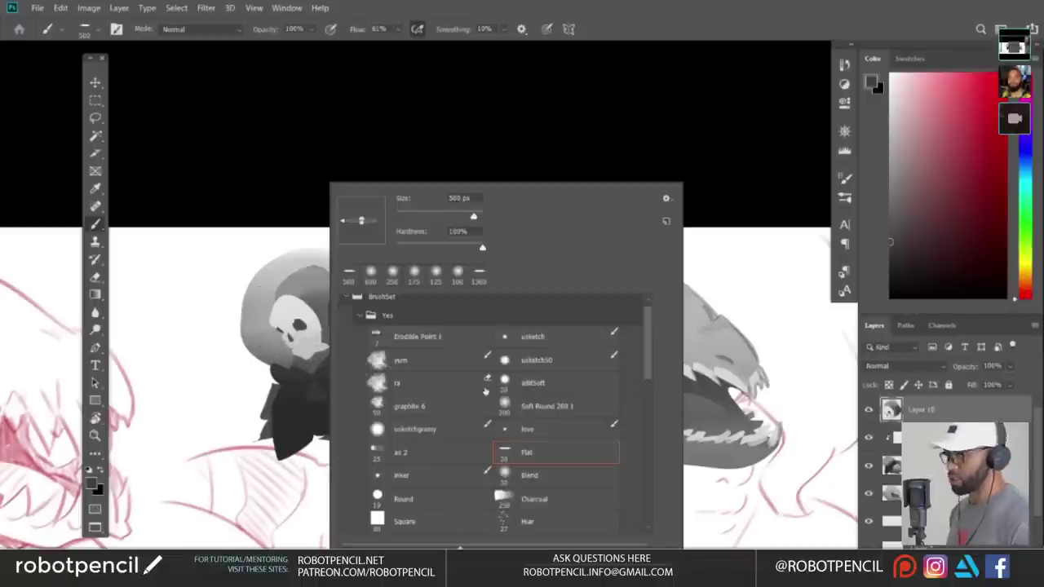
{"action": "double_click", "coordinate": [426, 524]}
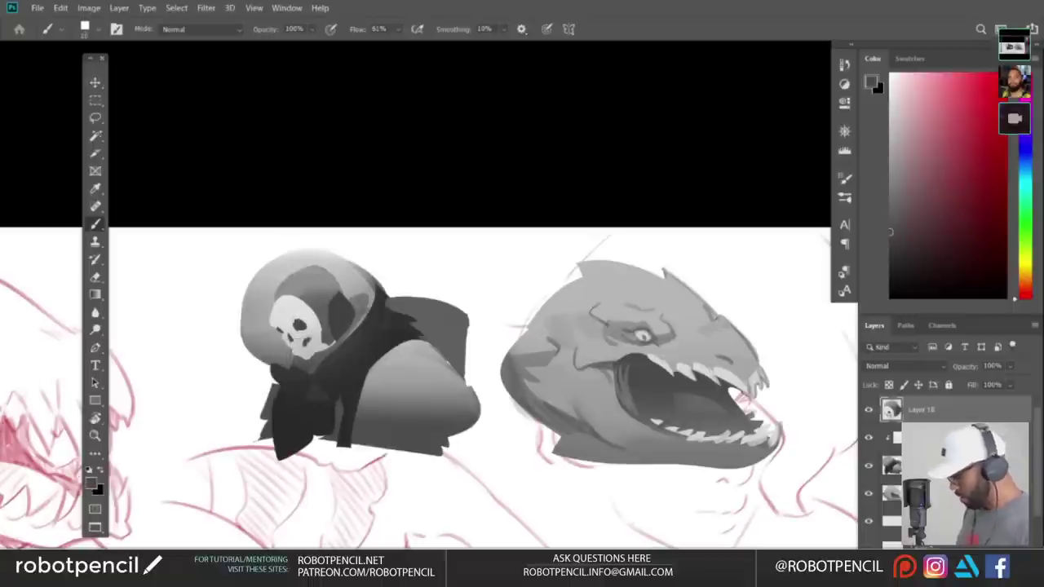
{"action": "key", "text": "F2"}
{"action": "left_click_drag", "start_coordinate": [481, 413], "coordinate": [503, 441]}
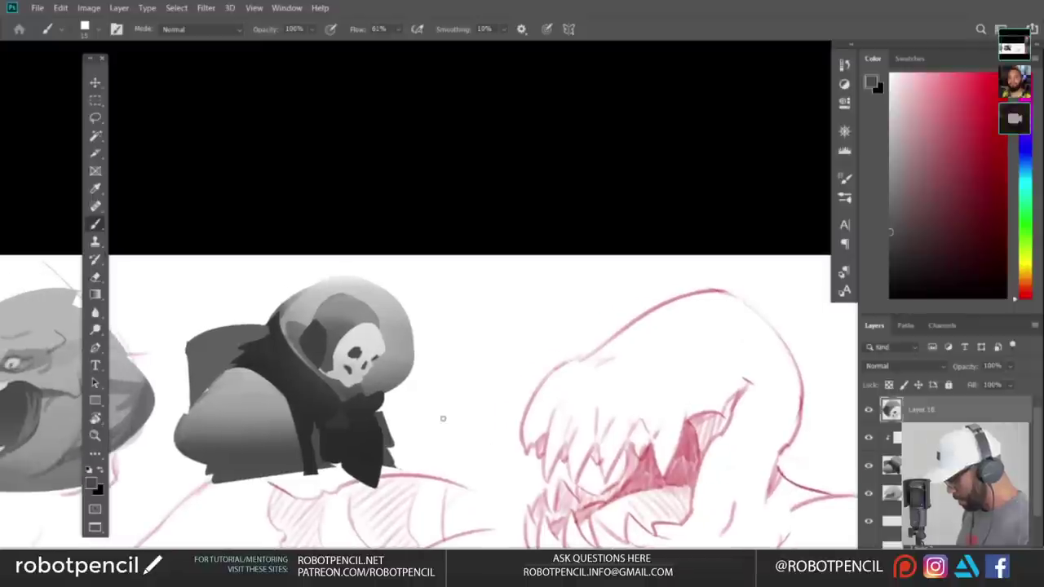
{"action": "left_click", "coordinate": [343, 381], "text": "alt"}
{"action": "left_click_drag", "start_coordinate": [351, 385], "coordinate": [356, 381]}
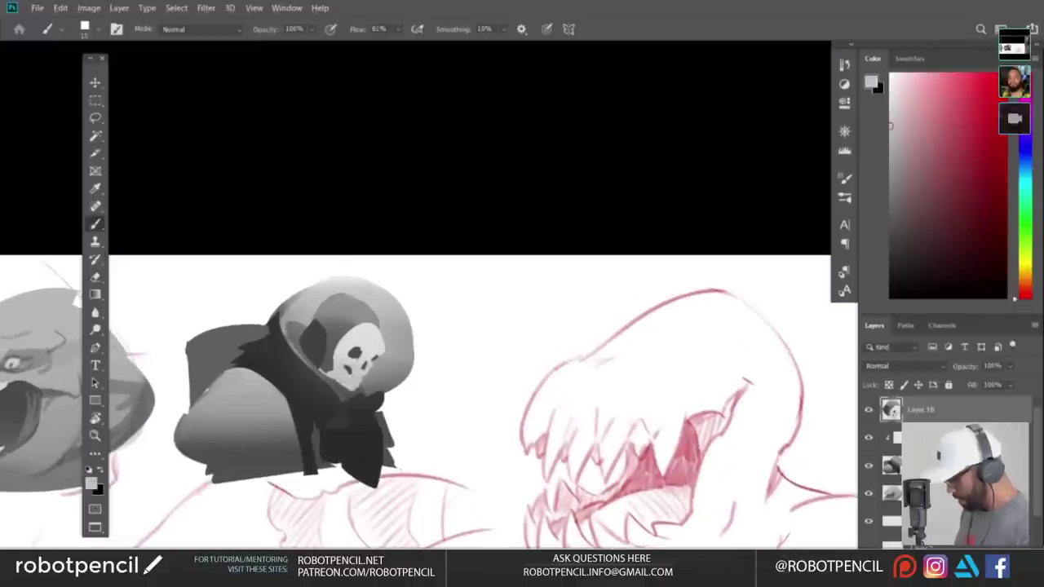
- Sample dark and pale greys around the skull and refine the hood shadow above its forehead and its eye sockets
{"action": "left_click", "coordinate": [322, 361], "text": "alt"}
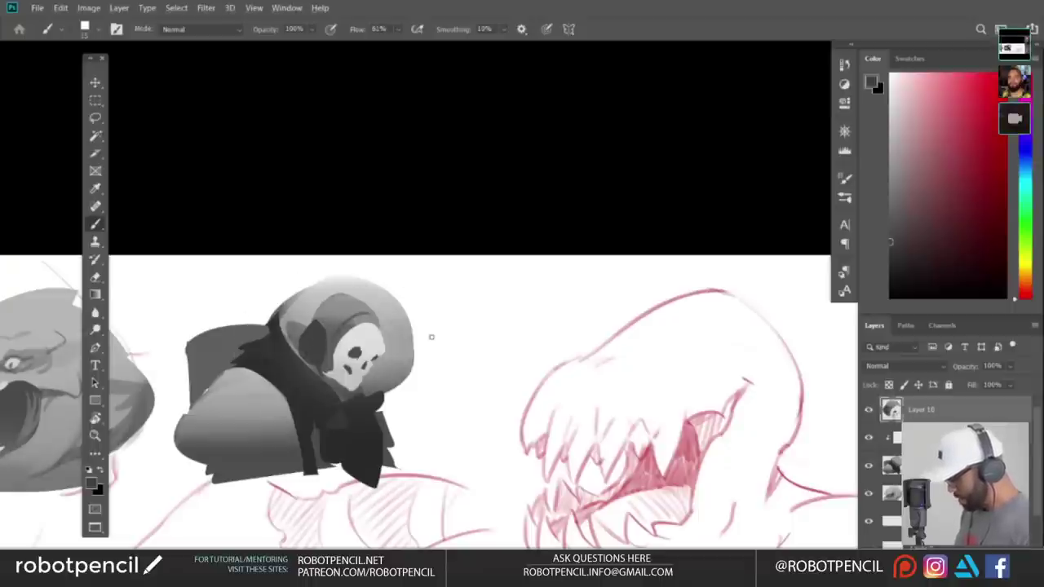
{"action": "left_click", "coordinate": [448, 373], "text": "alt"}
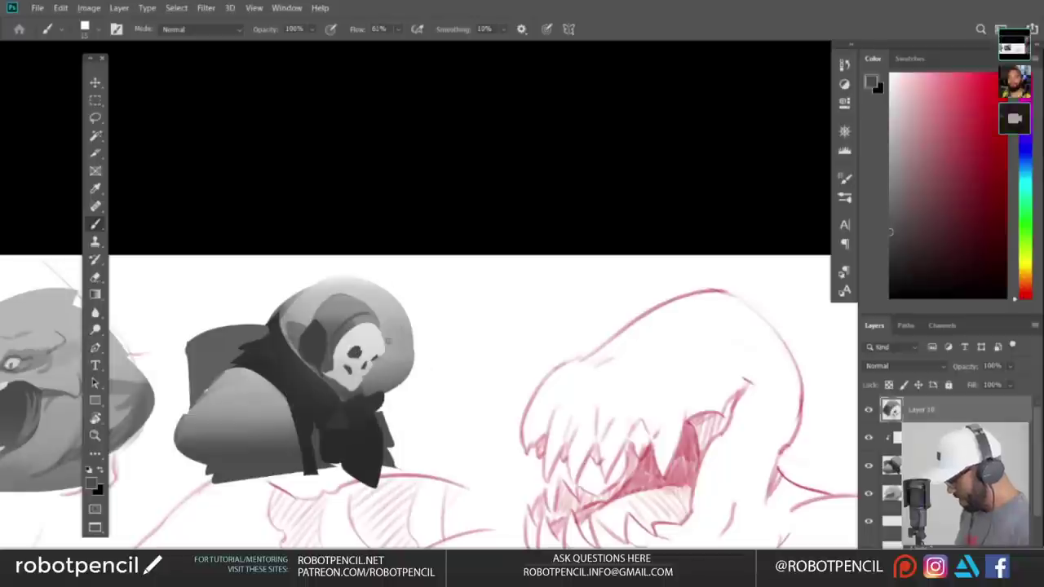
{"action": "left_click", "coordinate": [356, 362], "text": "alt"}
{"action": "left_click", "coordinate": [350, 358], "text": "alt"}
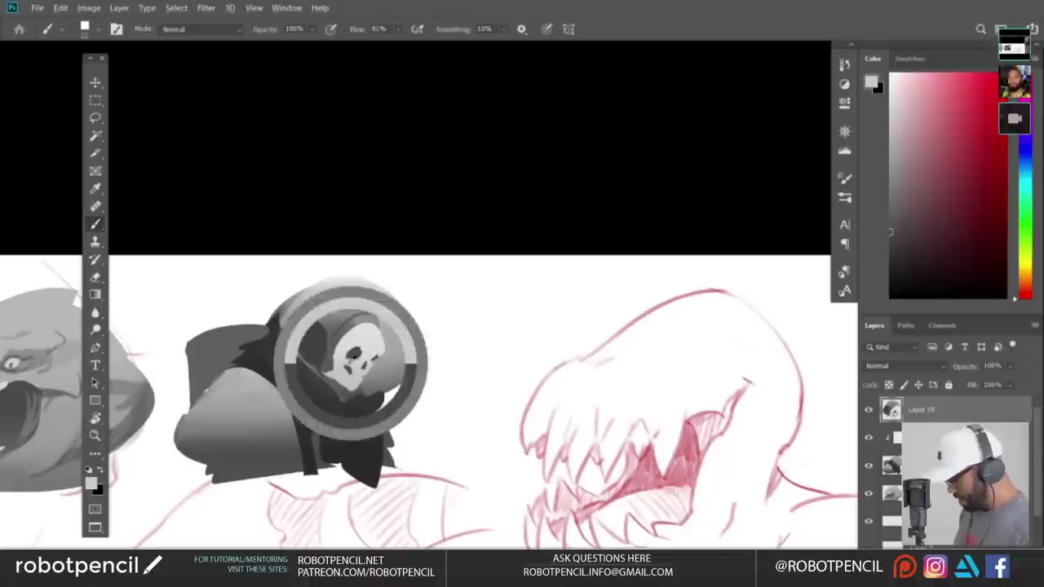
{"action": "left_click", "coordinate": [455, 364], "text": "alt"}
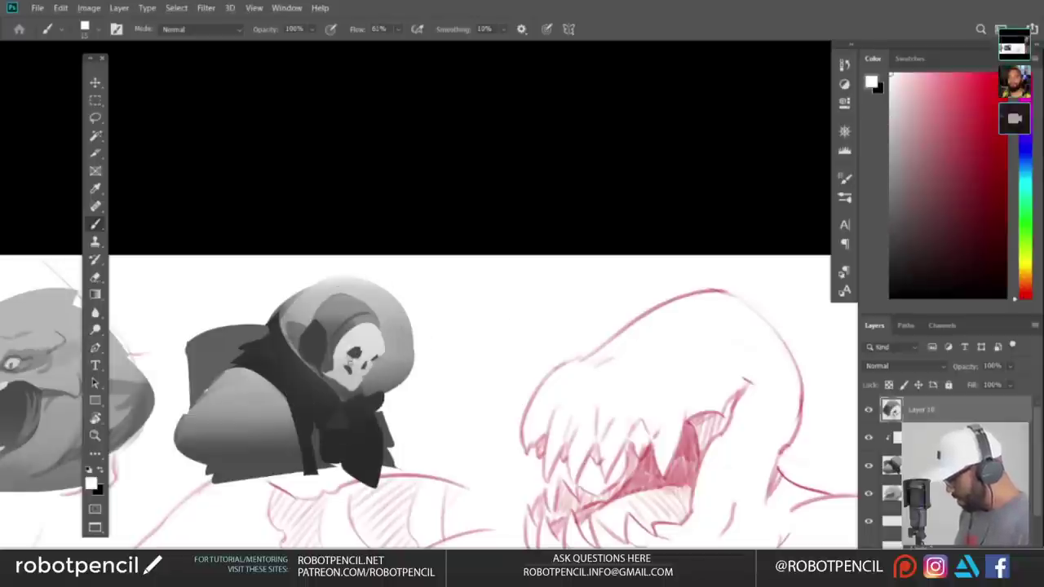
- Flip the view back, sample tones around the skull, and undo the last touch-up
{"action": "key", "text": "ctrl+shift+h"}
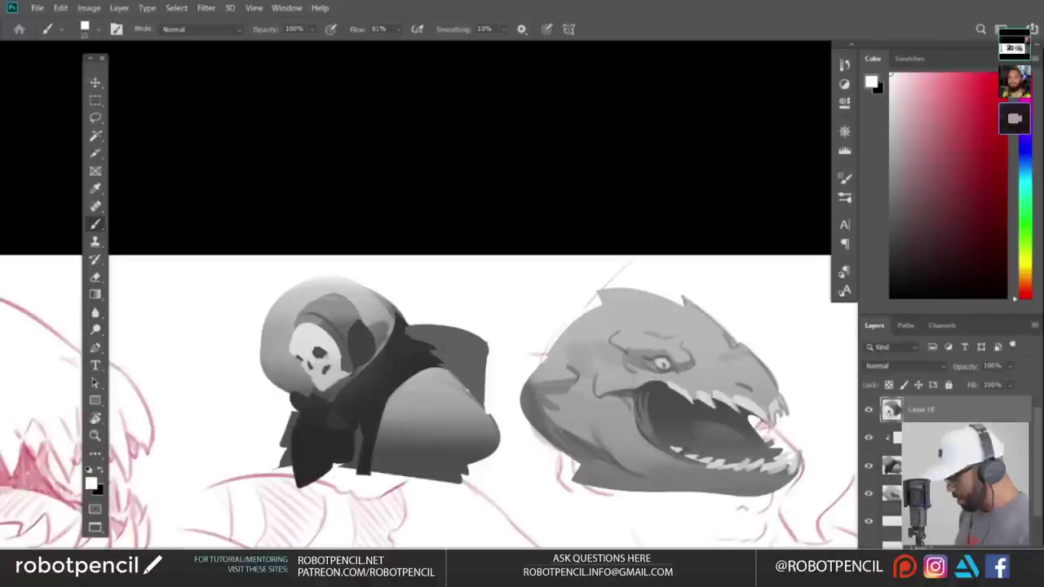
{"action": "left_click", "coordinate": [328, 356], "text": "alt"}
{"action": "left_click", "coordinate": [478, 284], "text": "alt"}
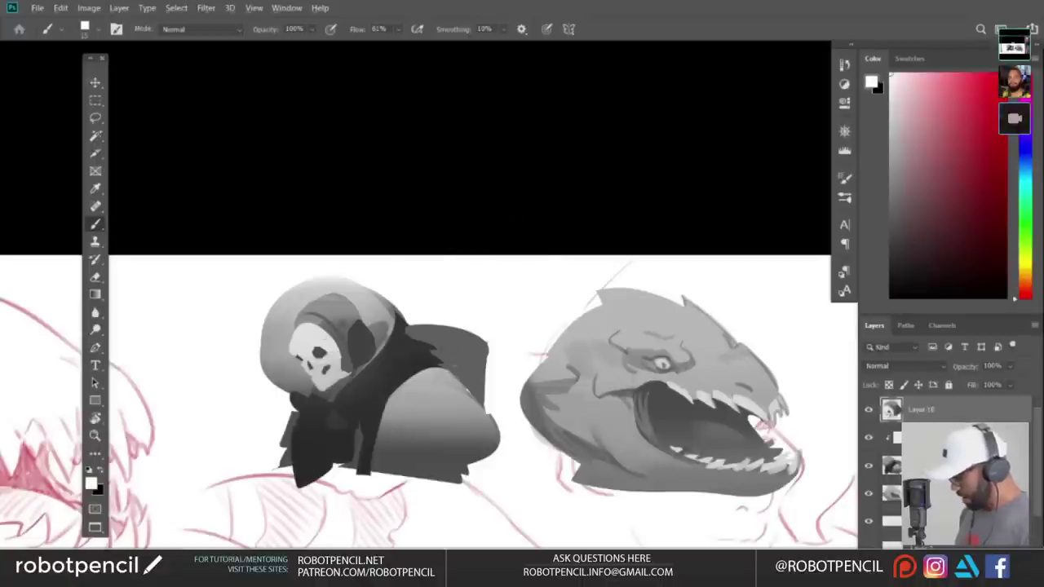
{"action": "key", "text": "ctrl+z"}
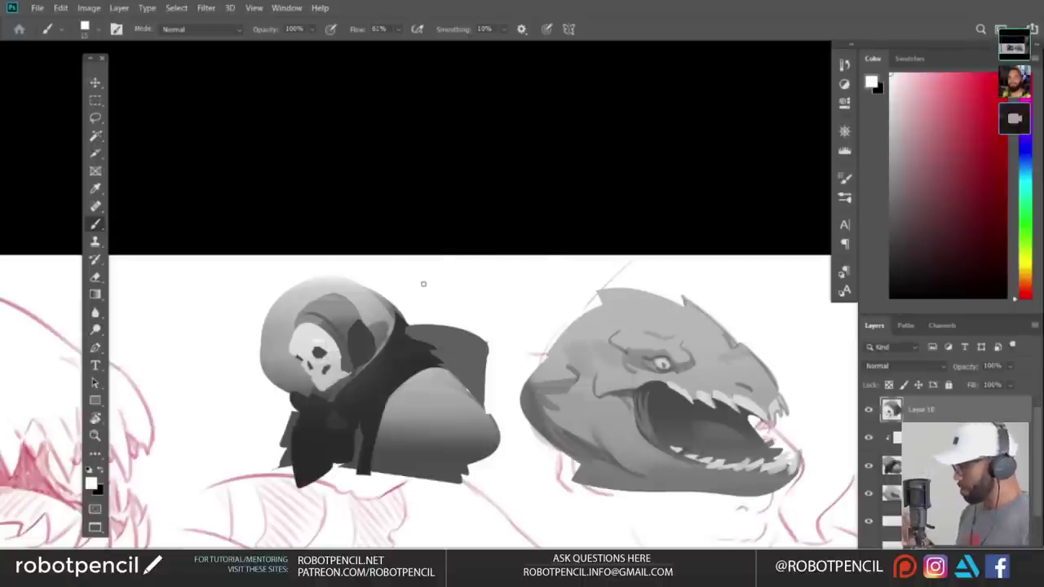
- Lasso the skull's forehead, switch to the Flat brush at 100 px, and lighten the area with white
{"action": "key", "text": "l"}
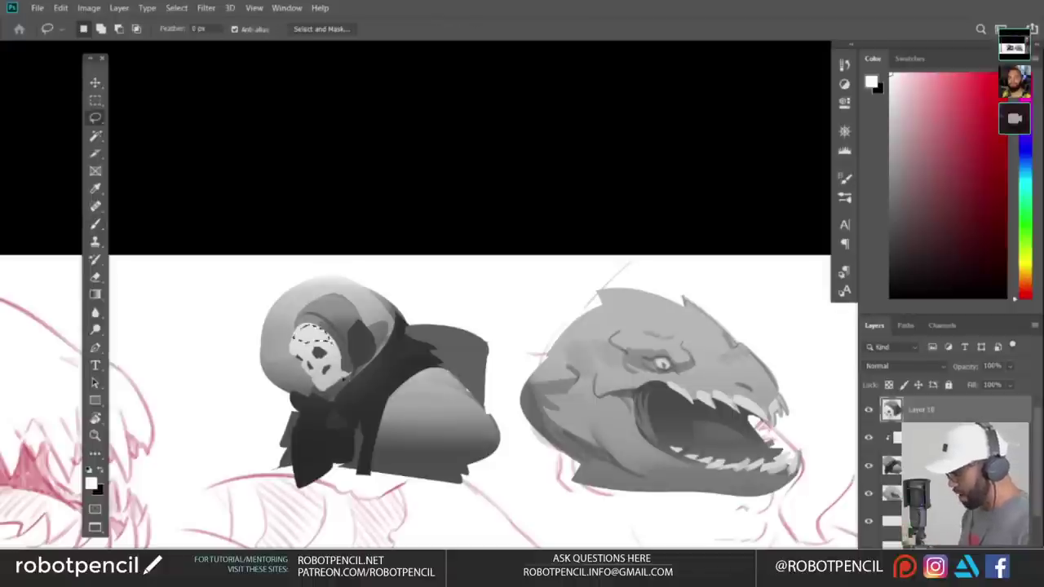
{"action": "key", "text": "b"}
{"action": "right_click", "coordinate": [365, 366]}
{"action": "left_click", "coordinate": [549, 448]}
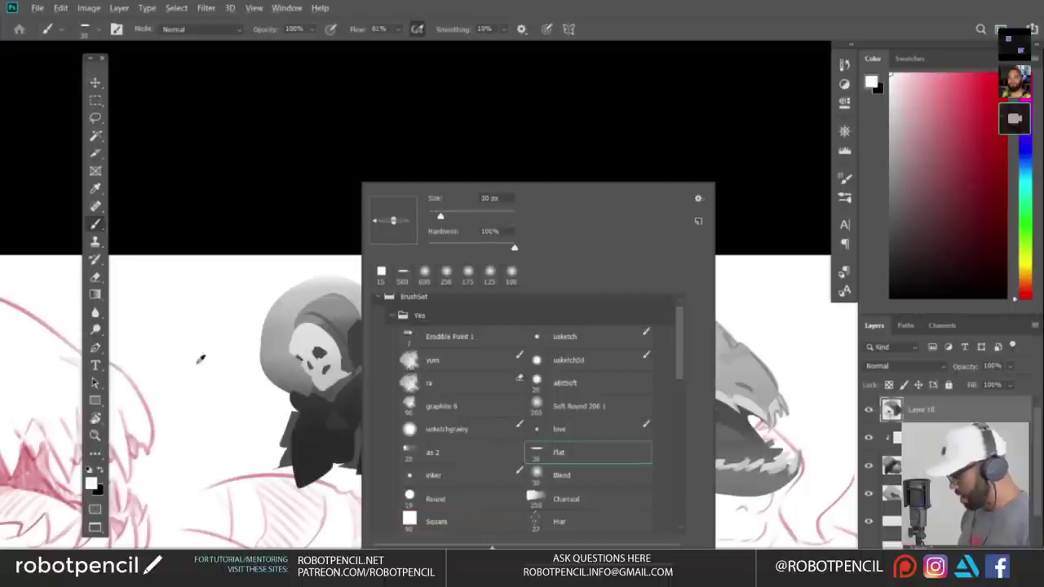
{"action": "key", "text": "Return"}
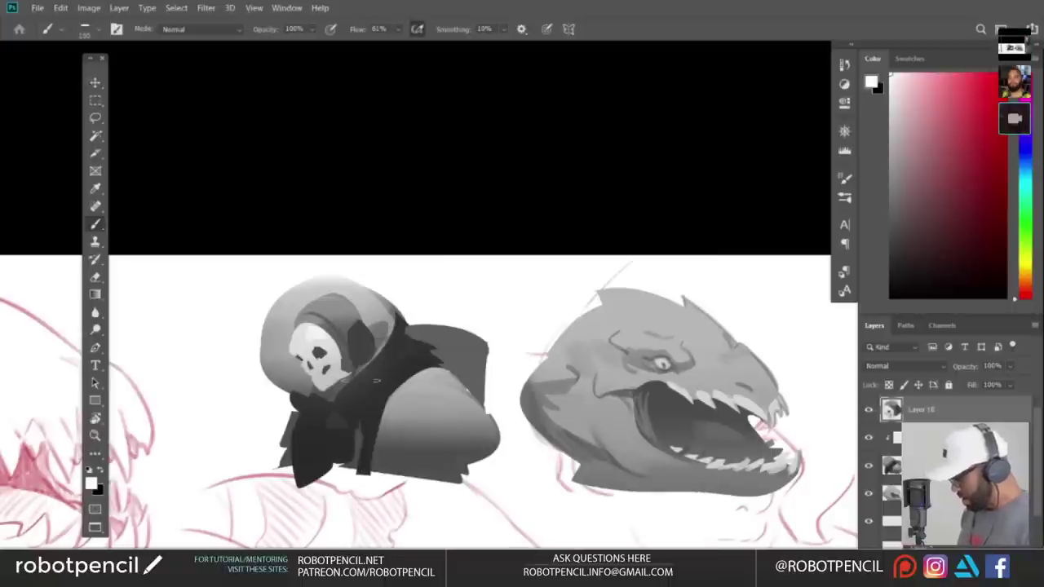
{"action": "left_click_drag", "start_coordinate": [366, 379], "coordinate": [367, 377]}
{"action": "left_click_drag", "start_coordinate": [377, 413], "coordinate": [380, 412]}
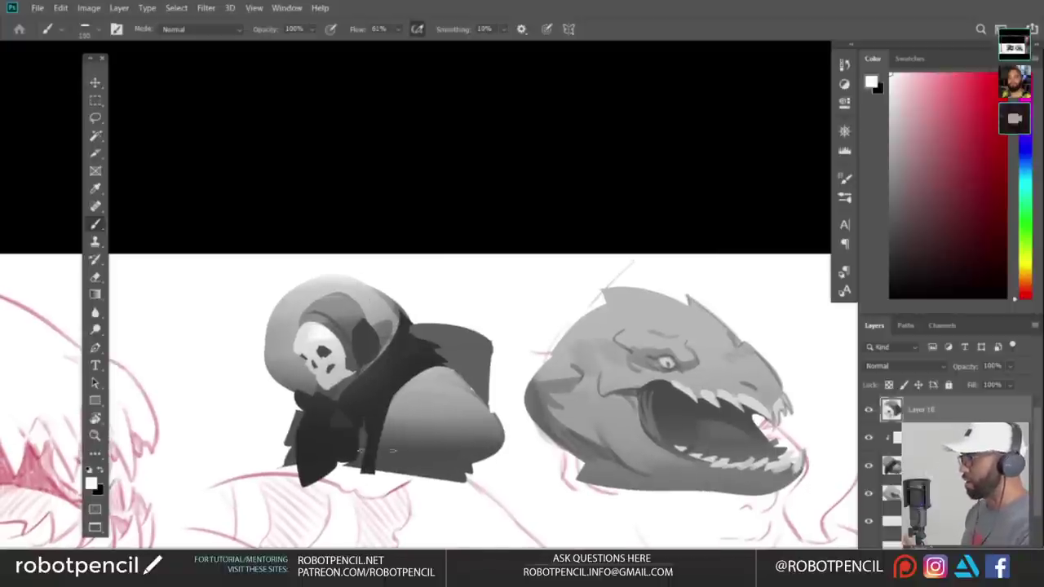
- Lasso the brow around the skull's larger eye socket, brush it with white, and deselect
{"action": "key", "text": "l"}
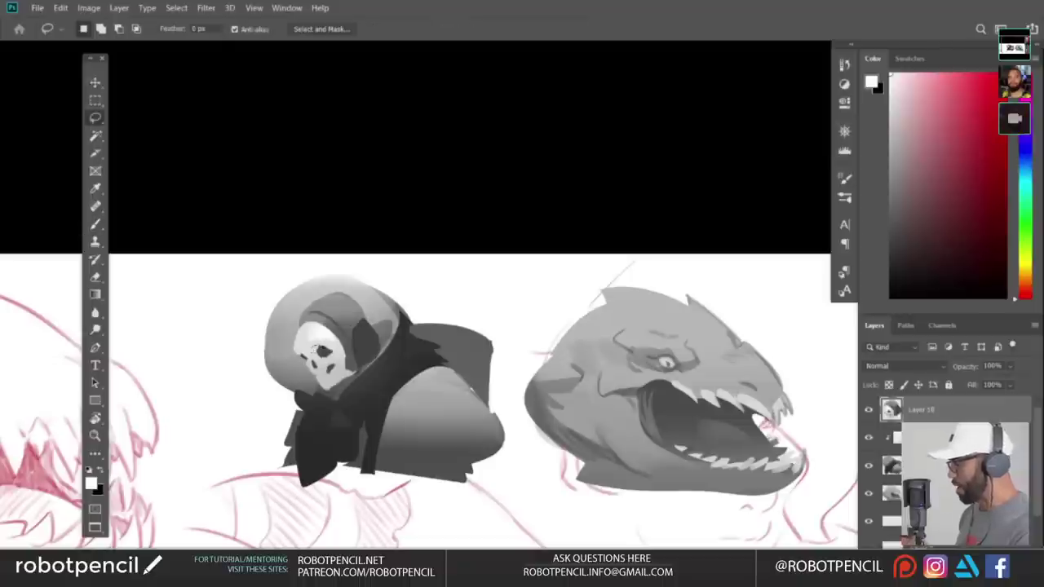
{"action": "left_click_drag", "start_coordinate": [328, 352], "coordinate": [338, 350]}
{"action": "key", "text": "b"}
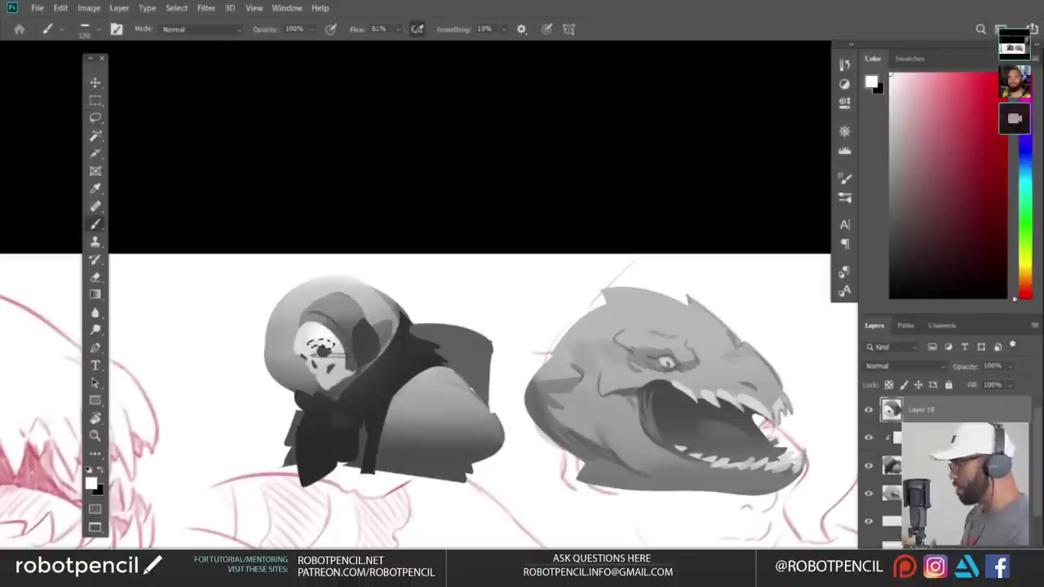
{"action": "key", "text": "ctrl+d"}
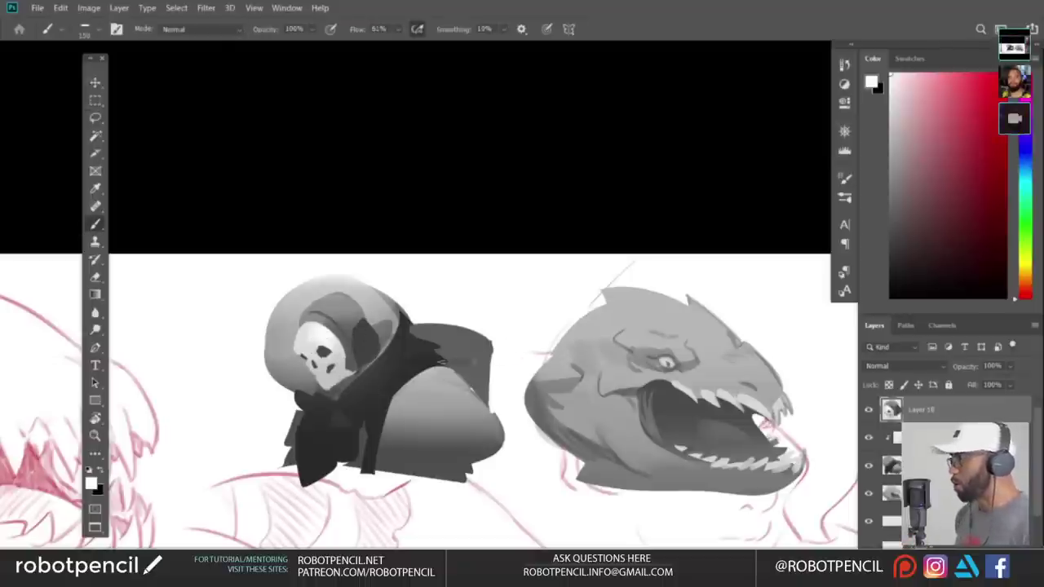
- Mirror the view, lasso along the skull's lower jaw, and touch it up with white
{"action": "key", "text": "ctrl+shift+h"}
{"action": "left_click_drag", "start_coordinate": [501, 398], "coordinate": [517, 405]}
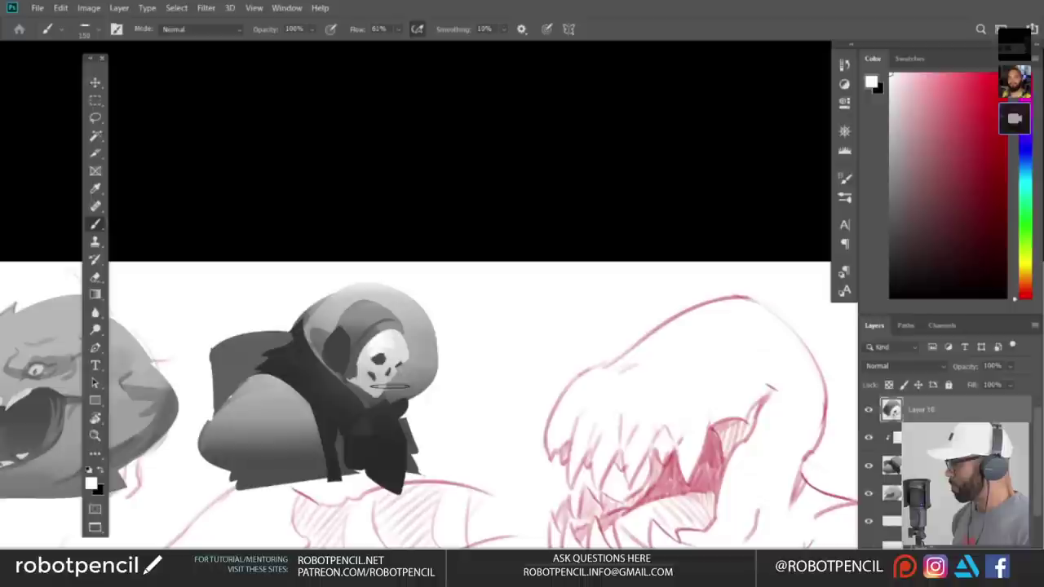
{"action": "key", "text": "l"}
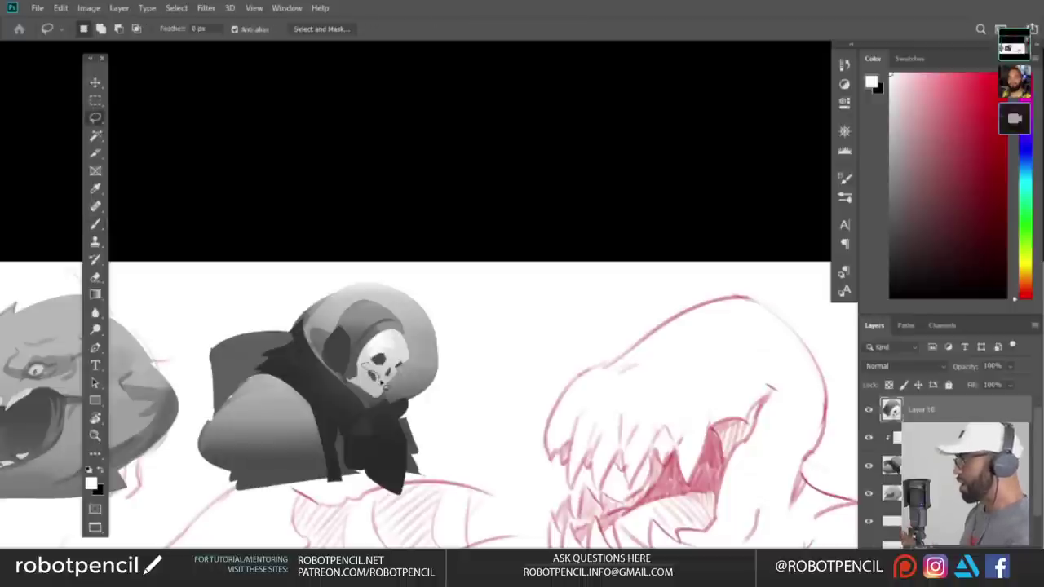
{"action": "key", "text": "b"}
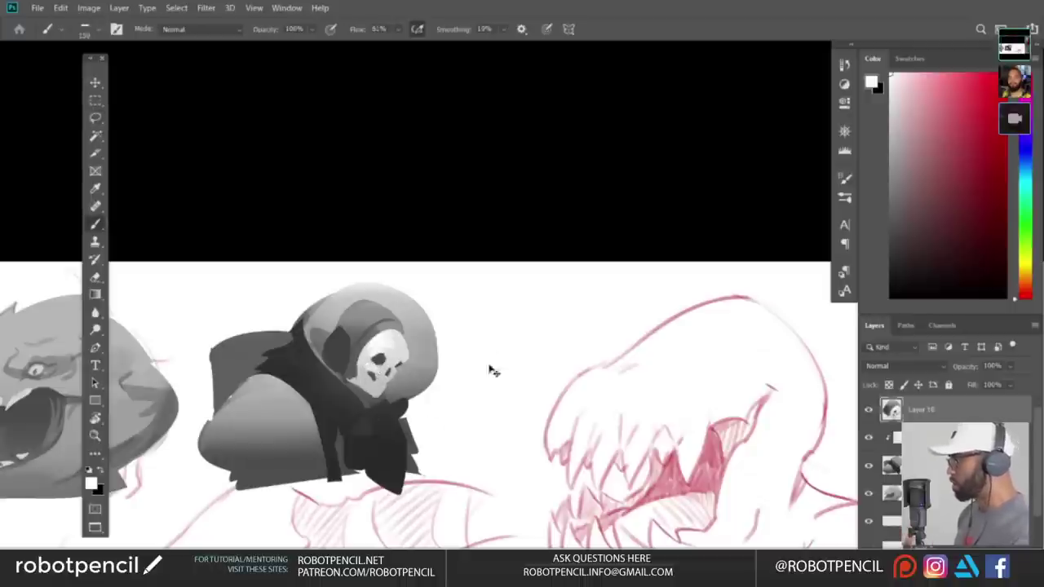
{"action": "key", "text": "h"}
- Lasso and brush the skull's mouth area again, and undo these touch-ups
{"action": "key", "text": "l"}
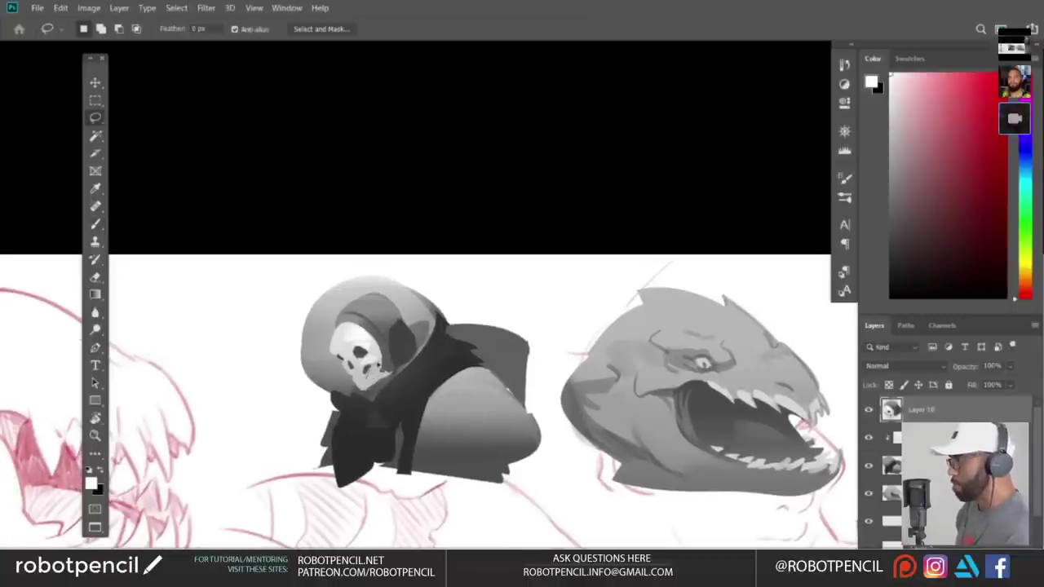
{"action": "key", "text": "b"}
{"action": "scroll", "coordinate": [384, 362], "scroll_direction": "down", "scroll_amount": 1}
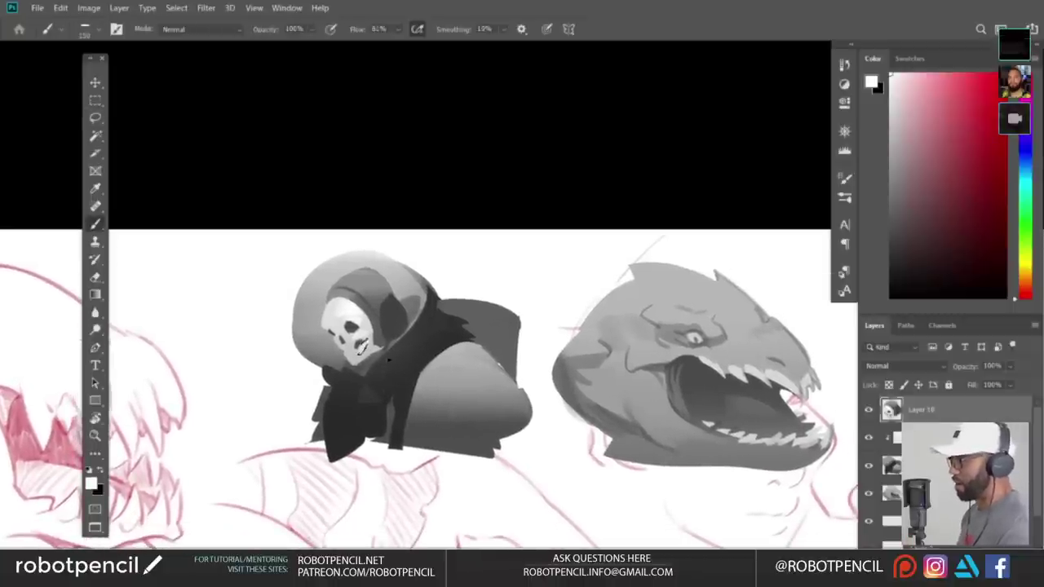
{"action": "key", "text": "ctrl+z"}
{"action": "key", "text": "ctrl+z"}
{"action": "left_click_drag", "start_coordinate": [482, 402], "coordinate": [473, 396]}
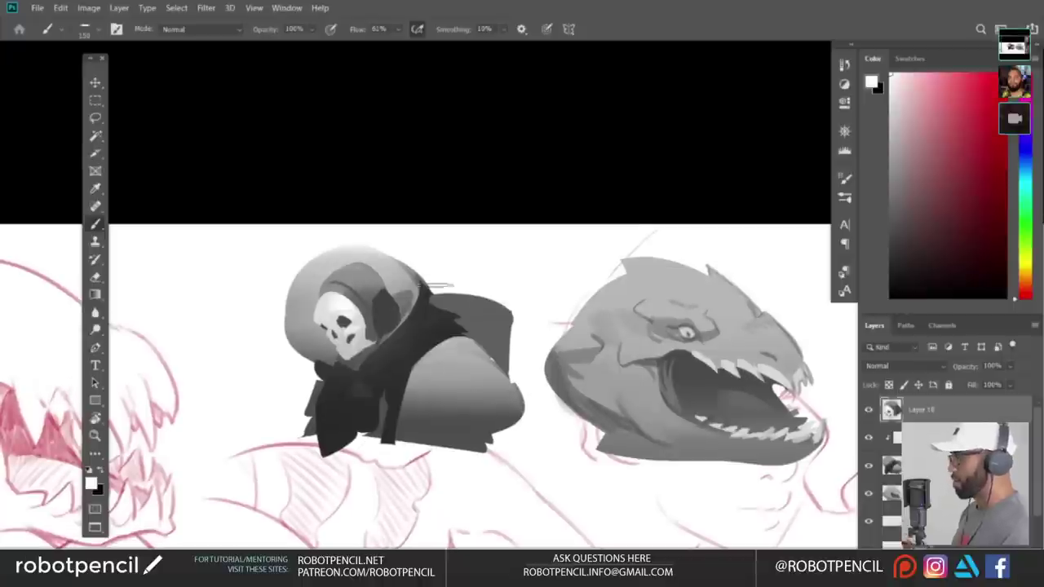
- Lasso a small patch at the edge of the hood's inner shadow, fill it with a sampled grey, and deselect
{"action": "key", "text": "l"}
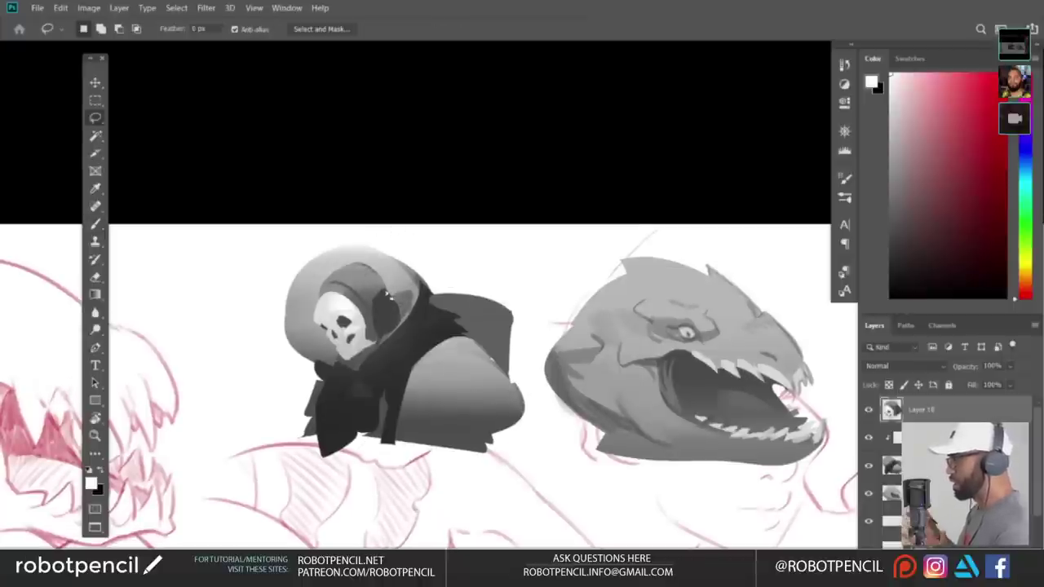
{"action": "left_click_drag", "start_coordinate": [389, 295], "coordinate": [387, 292]}
{"action": "key", "text": "b"}
{"action": "left_click", "coordinate": [378, 284], "text": "alt"}
{"action": "key", "text": "alt+BackSpace"}
{"action": "key", "text": "ctrl+d"}
{"action": "left_click_drag", "start_coordinate": [462, 466], "coordinate": [469, 441]}
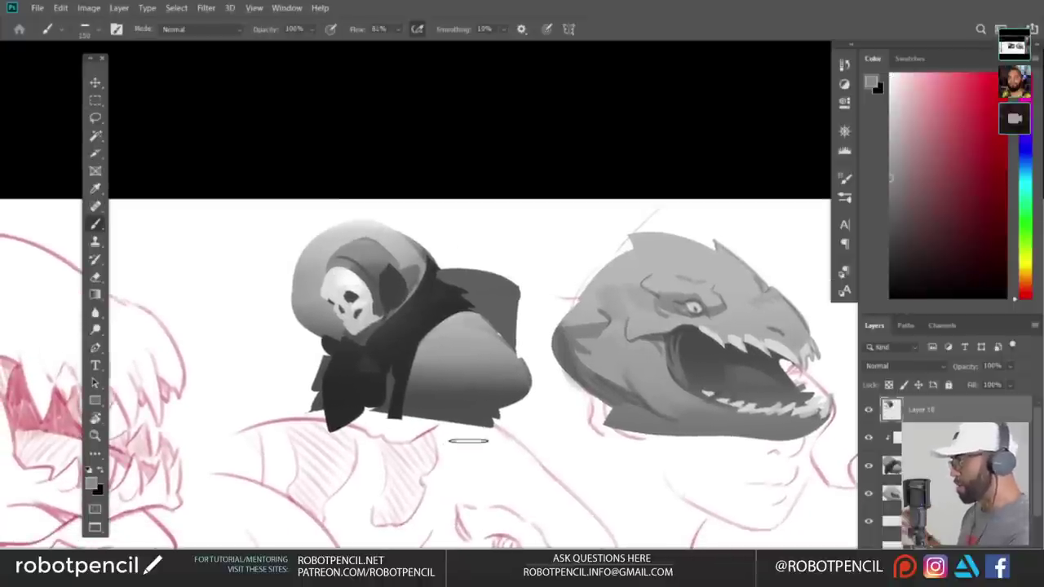
- Lasso the lower part of the dark chest block, shade a lighter top plane into it with sampled greys, and deselect
{"action": "key", "text": "l"}
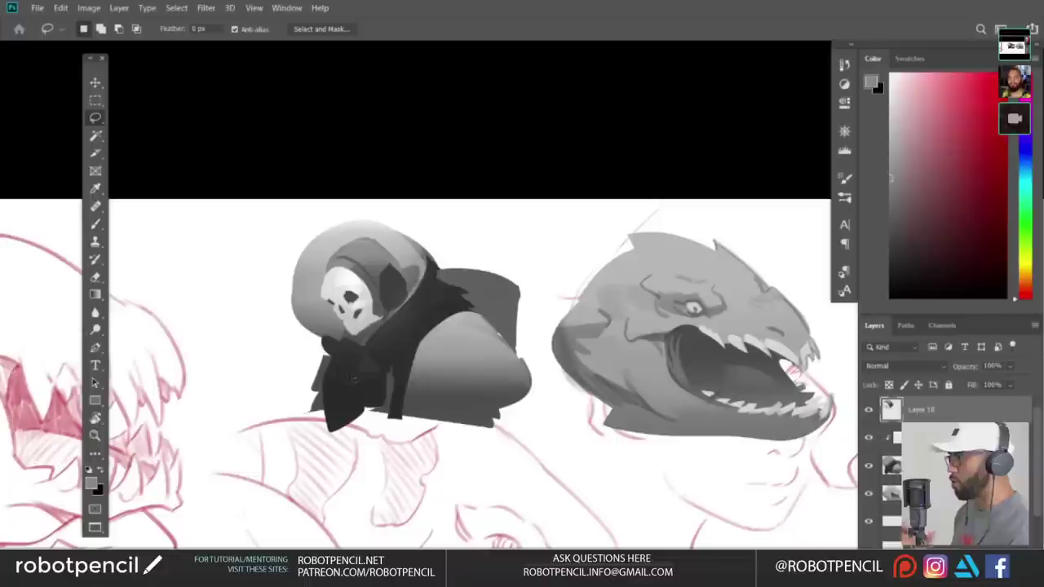
{"action": "left_click_drag", "start_coordinate": [365, 425], "coordinate": [328, 376]}
{"action": "key", "text": "b"}
{"action": "left_click", "coordinate": [356, 400], "text": "alt"}
{"action": "mouse_move", "coordinate": [371, 405]}
{"action": "left_mouse_down"}
{"action": "mouse_move", "coordinate": [373, 420]}
{"action": "mouse_move", "coordinate": [357, 420]}
{"action": "left_mouse_up"}
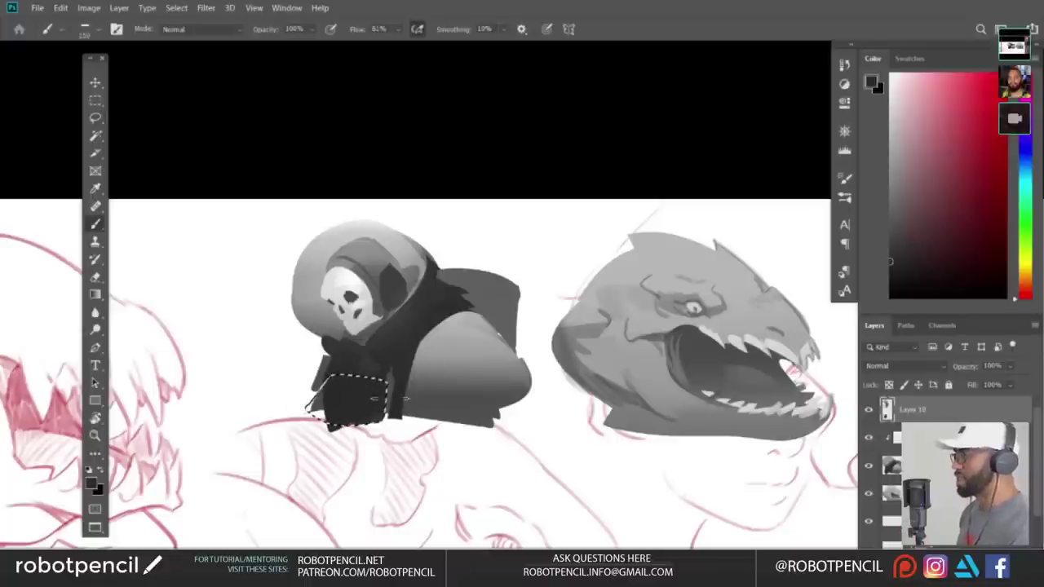
{"action": "left_click", "coordinate": [458, 364], "text": "alt"}
{"action": "mouse_move", "coordinate": [321, 382]}
{"action": "left_mouse_down"}
{"action": "mouse_move", "coordinate": [386, 358]}
{"action": "mouse_move", "coordinate": [353, 408]}
{"action": "mouse_move", "coordinate": [383, 391]}
{"action": "mouse_move", "coordinate": [391, 370]}
{"action": "mouse_move", "coordinate": [374, 396]}
{"action": "left_mouse_up"}
{"action": "left_click", "coordinate": [335, 387], "text": "alt"}
{"action": "left_click", "coordinate": [369, 405], "text": "alt"}
{"action": "key", "text": "ctrl+d"}
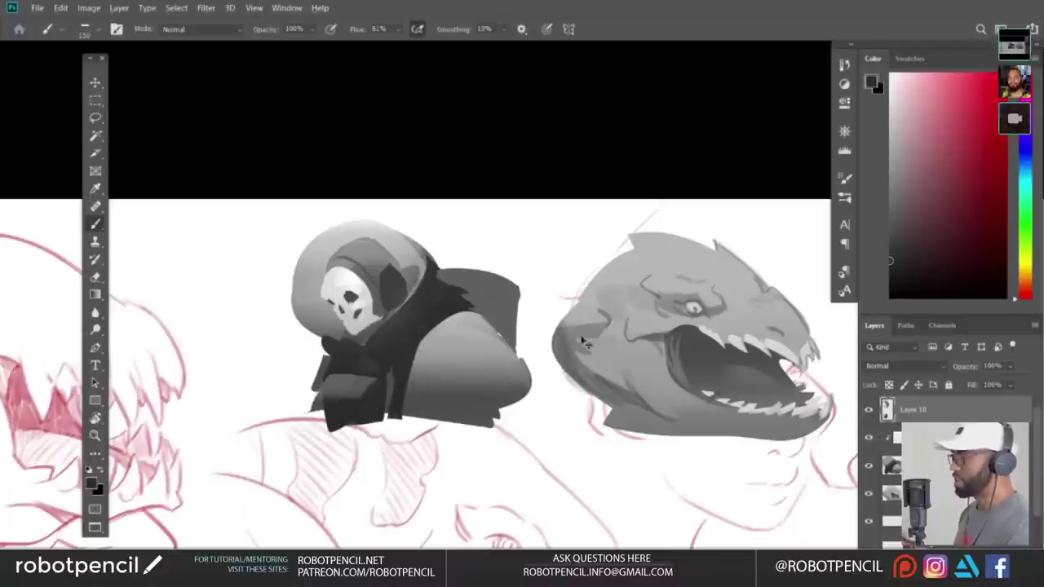
- Mirror the view, lasso a curved strap above the figure's shoulder, shade it with sampled greys, and deselect
{"action": "key", "text": "ctrl+shift+h"}
{"action": "left_click_drag", "start_coordinate": [498, 425], "coordinate": [519, 457]}
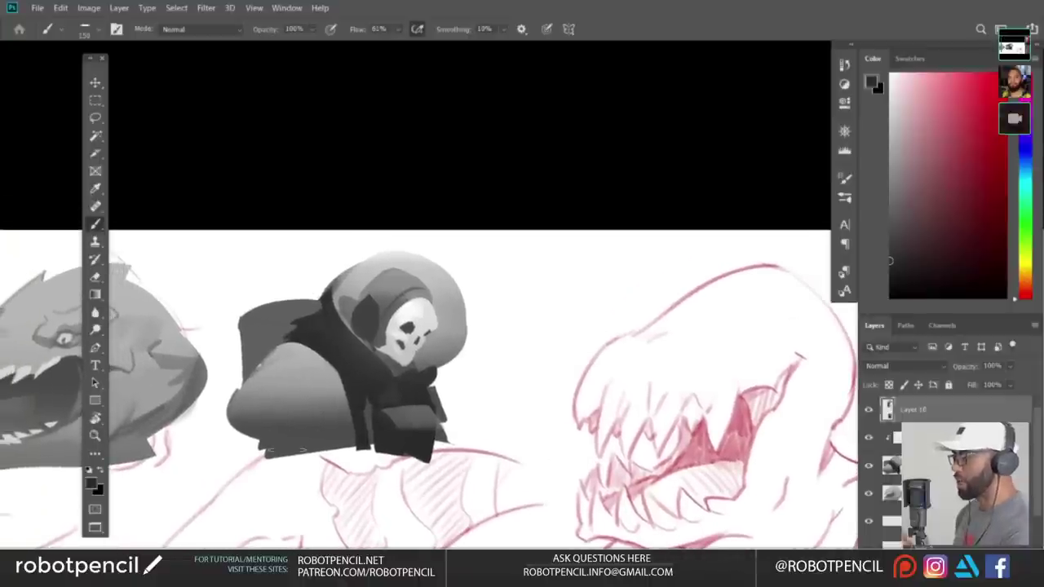
{"action": "key", "text": "l"}
{"action": "key", "text": "ctrl+d"}
{"action": "mouse_move", "coordinate": [271, 354]}
{"action": "left_mouse_down"}
{"action": "mouse_move", "coordinate": [323, 360]}
{"action": "mouse_move", "coordinate": [360, 392]}
{"action": "left_mouse_up"}
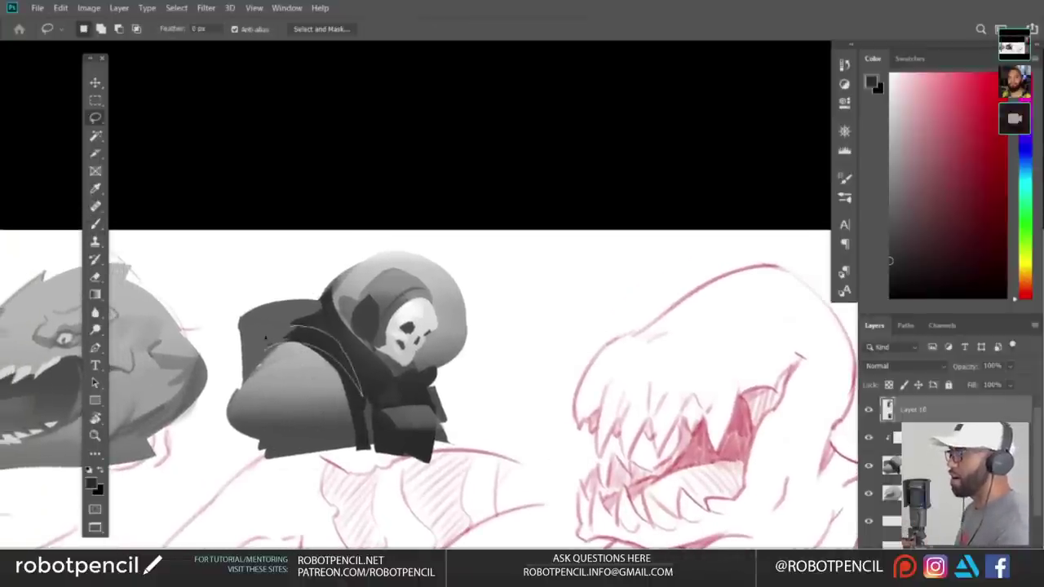
{"action": "left_click_drag", "start_coordinate": [265, 336], "coordinate": [275, 342]}
{"action": "key", "text": "b"}
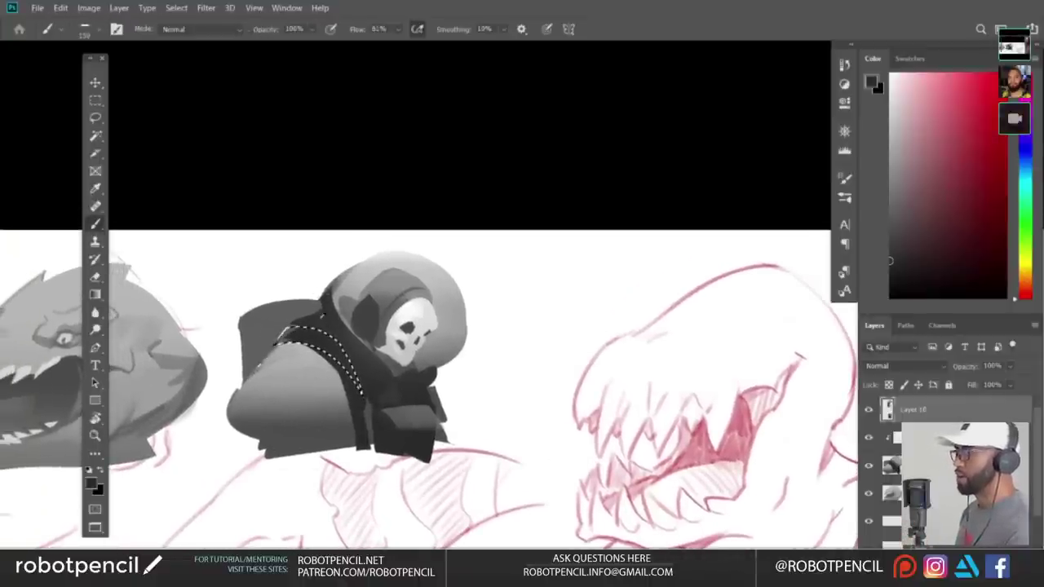
{"action": "left_click", "coordinate": [400, 285], "text": "alt"}
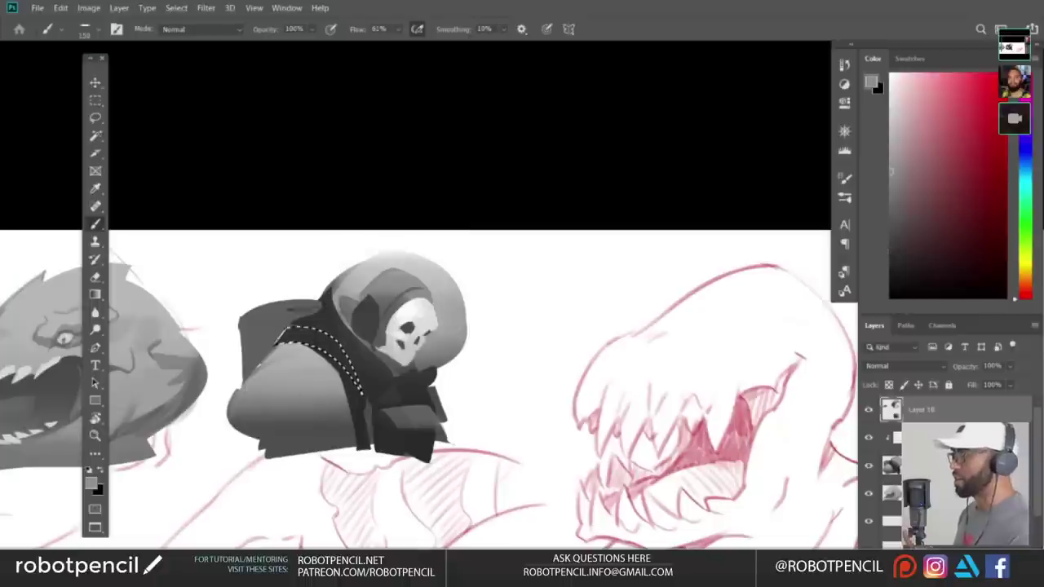
{"action": "left_click", "coordinate": [316, 312], "text": "alt"}
{"action": "left_click", "coordinate": [324, 316], "text": "alt"}
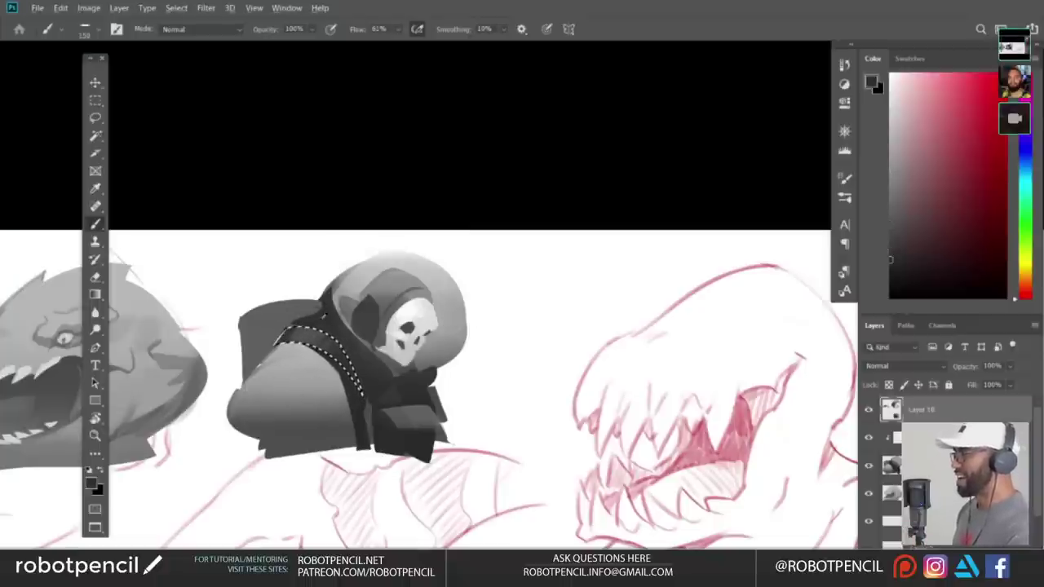
{"action": "key", "text": "ctrl+d"}
- Lasso the dark collar area between the shoulder strap and the hood rim, brush it with lighter grey, and deselect
{"action": "left_click_drag", "start_coordinate": [464, 422], "coordinate": [468, 413]}
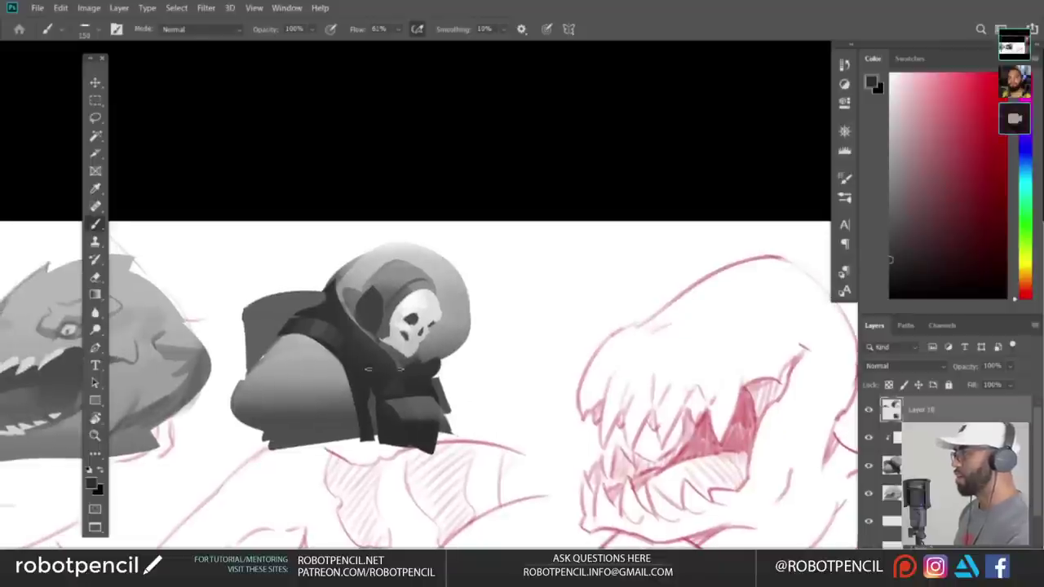
{"action": "key", "text": "l"}
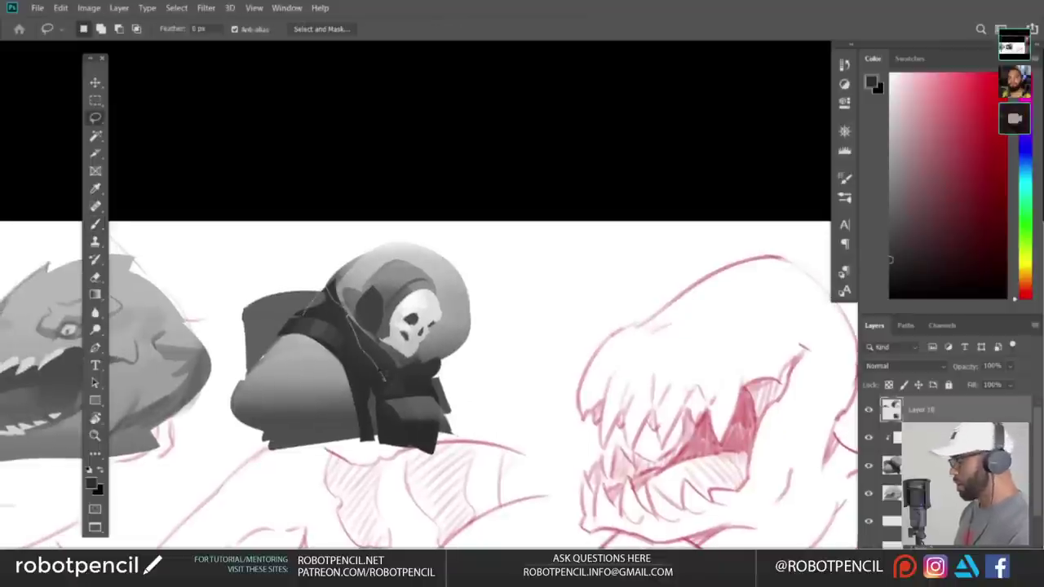
{"action": "left_click_drag", "start_coordinate": [382, 377], "coordinate": [306, 315]}
{"action": "key", "text": "b"}
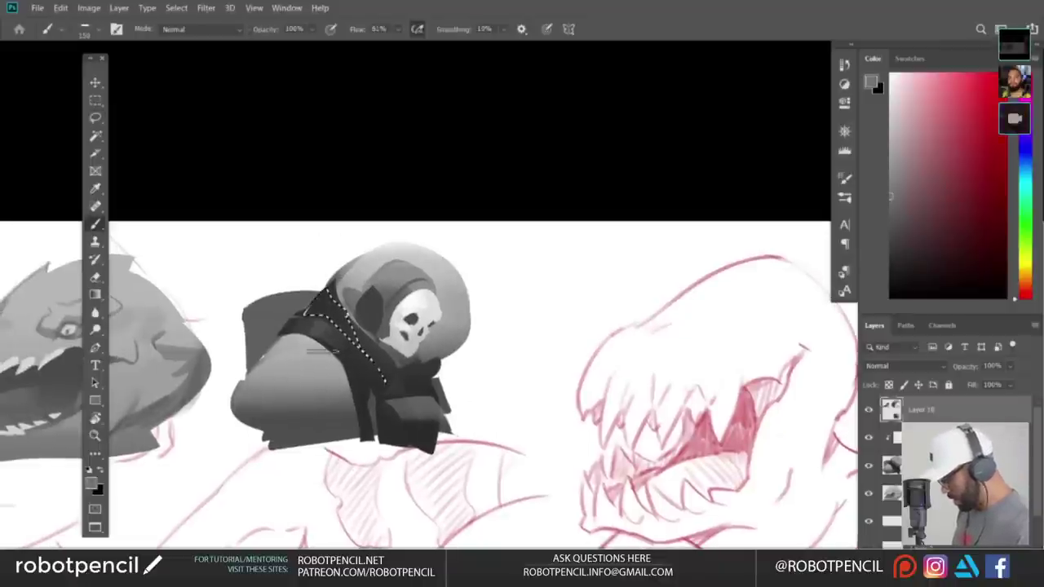
{"action": "key", "text": "ctrl+d"}
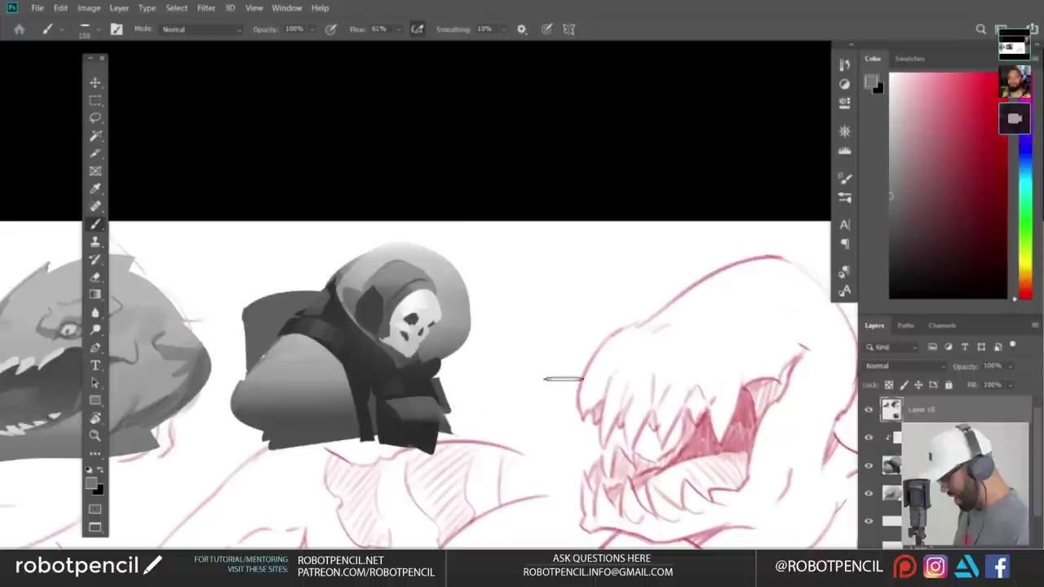
- Mirror the view back, switch to the 25 px as 2 brush, and draw curved dark grey seam lines on the shoulder
{"action": "key", "text": "ctrl+shift+h"}
{"action": "left_click_drag", "start_coordinate": [538, 417], "coordinate": [476, 398]}
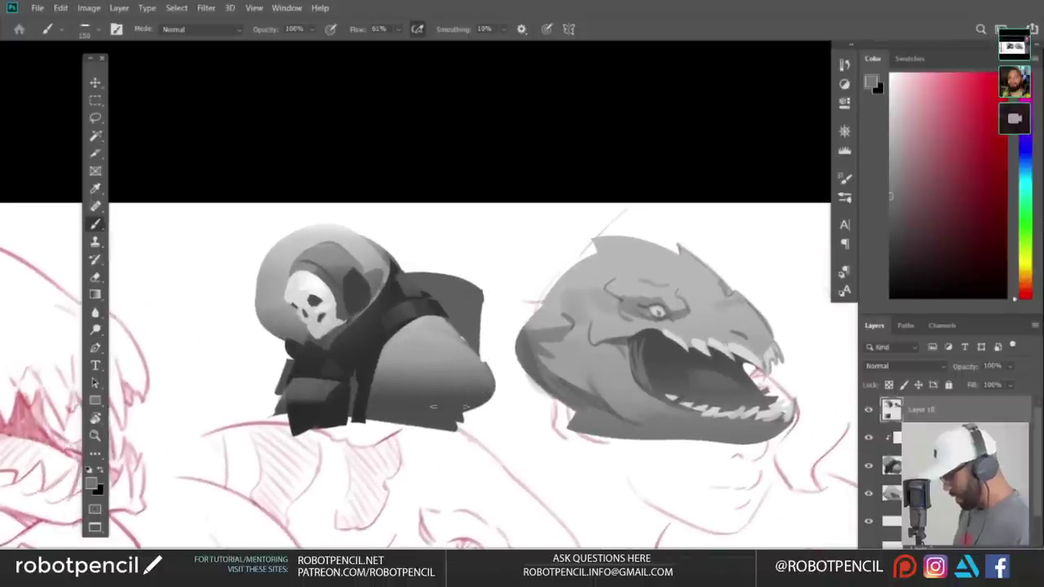
{"action": "right_click", "coordinate": [415, 332]}
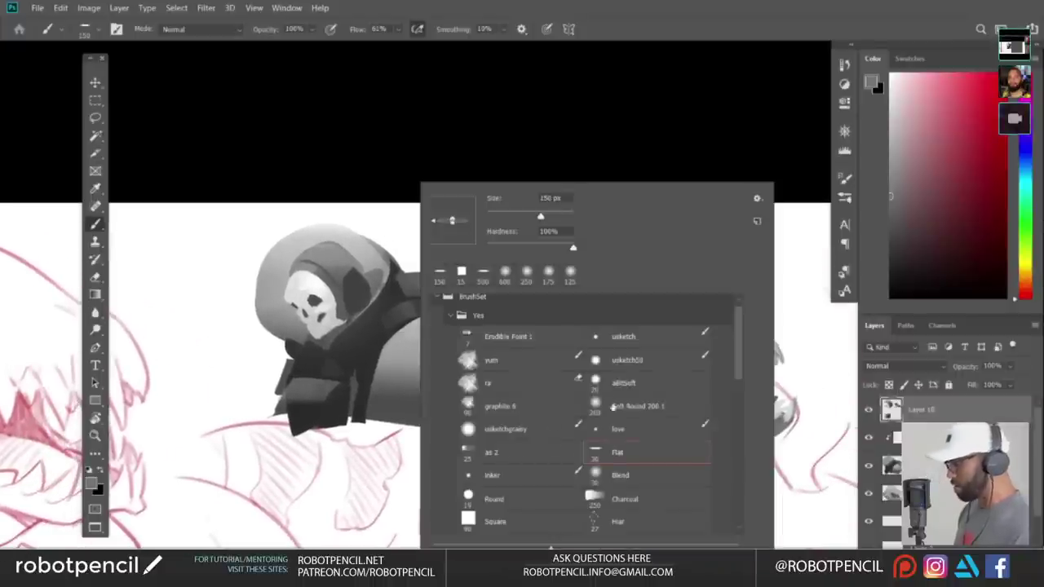
{"action": "double_click", "coordinate": [508, 454]}
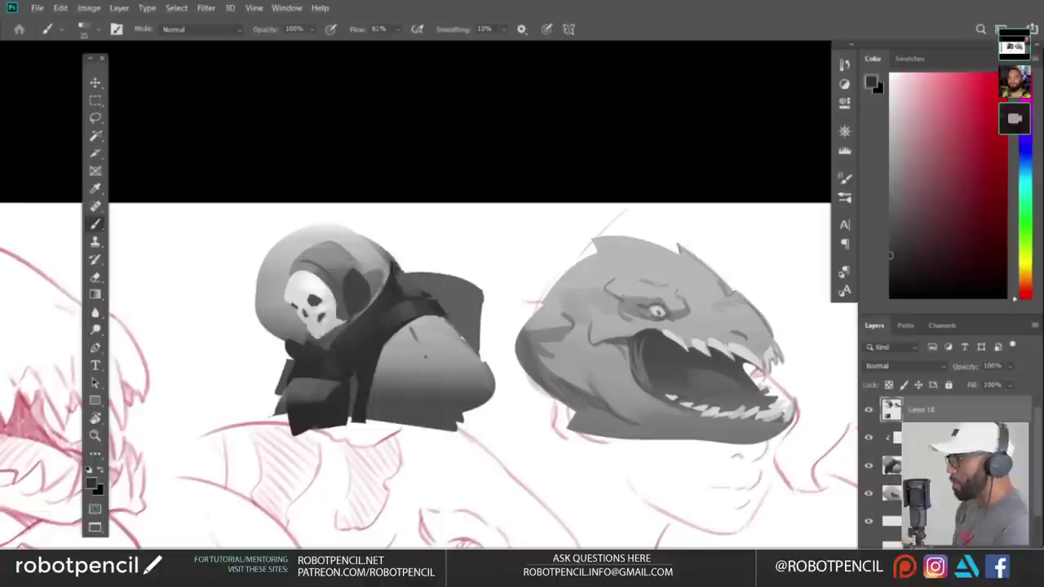
{"action": "left_click", "coordinate": [402, 407], "text": "alt"}
{"action": "mouse_move", "coordinate": [384, 381]}
{"action": "left_mouse_down"}
{"action": "mouse_move", "coordinate": [442, 328]}
{"action": "mouse_move", "coordinate": [470, 359]}
{"action": "left_mouse_up"}
{"action": "key", "text": "ctrl+z"}
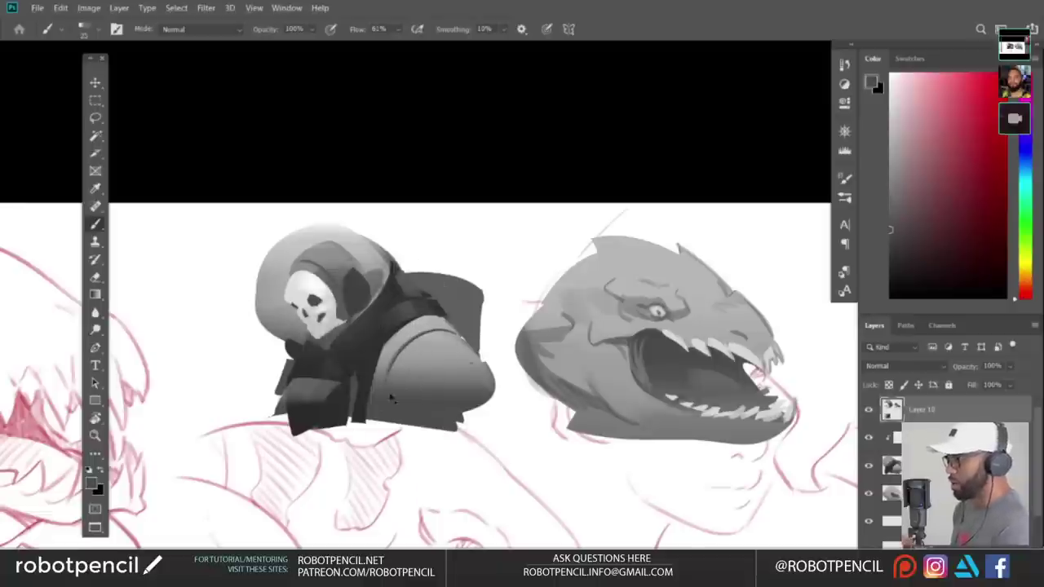
{"action": "key", "text": "ctrl+z"}
{"action": "mouse_move", "coordinate": [384, 378]}
{"action": "left_mouse_down"}
{"action": "mouse_move", "coordinate": [450, 327]}
{"action": "mouse_move", "coordinate": [416, 327]}
{"action": "mouse_move", "coordinate": [449, 373]}
{"action": "left_mouse_up"}
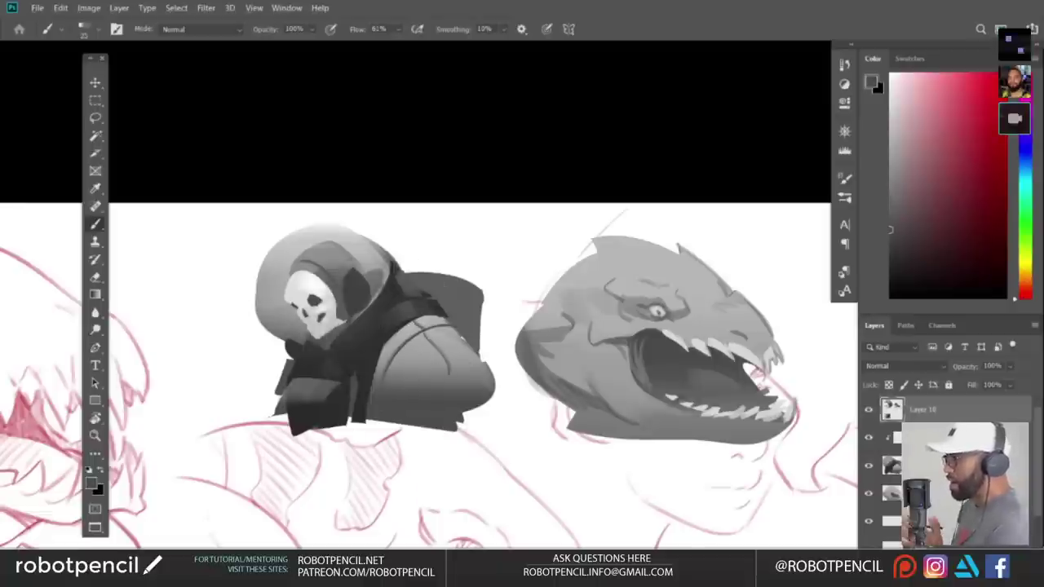
- Mirror the view, sample white, and stamp a Square brush highlight above the skull's forehead on a new layer
{"action": "key", "text": "ctrl+shift+h"}
{"action": "left_click_drag", "start_coordinate": [503, 409], "coordinate": [528, 450]}
{"action": "left_click", "coordinate": [302, 327], "text": "alt"}
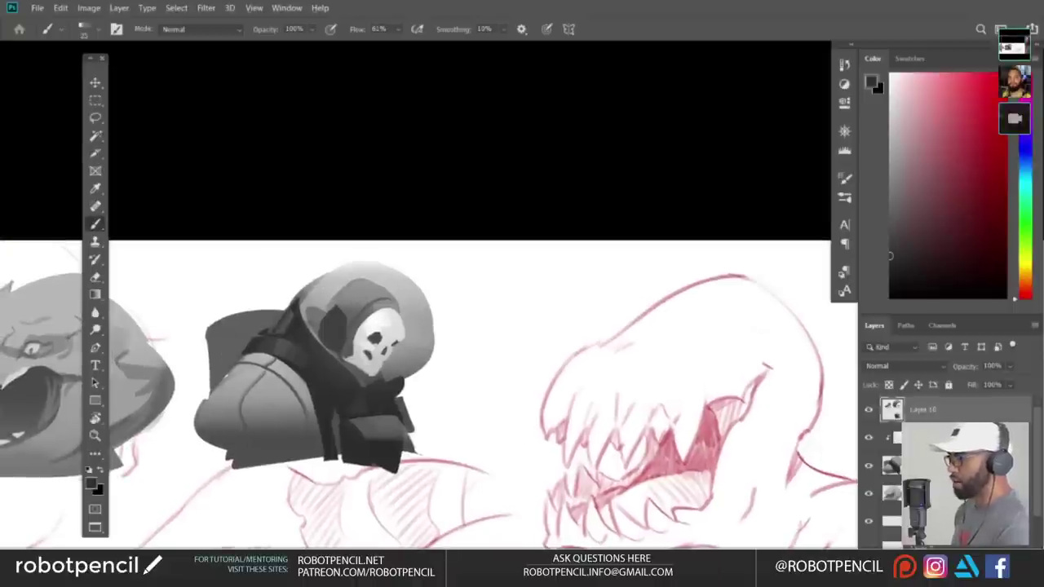
{"action": "left_click", "coordinate": [519, 326], "text": "alt"}
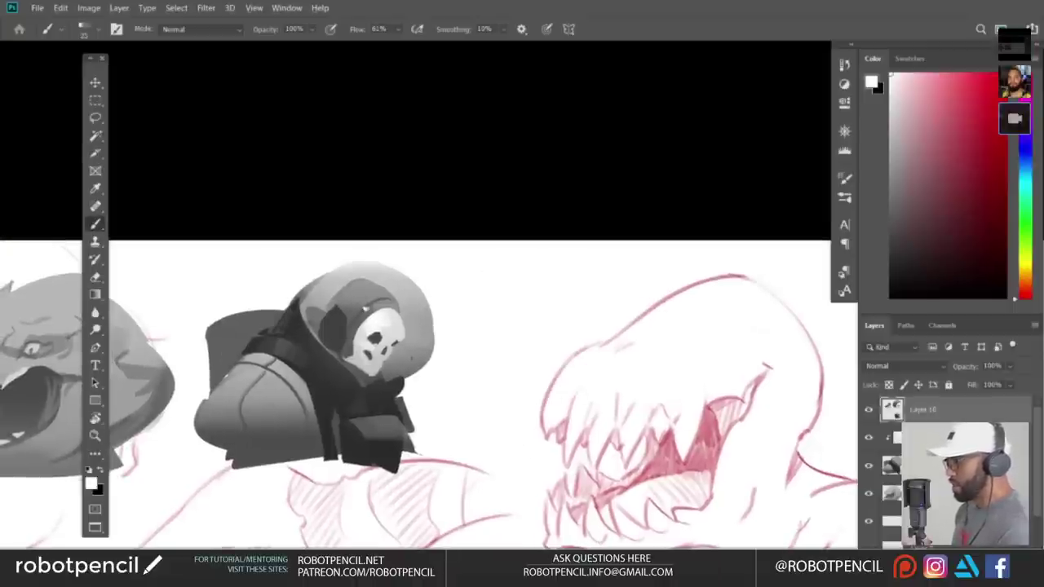
{"action": "right_click", "coordinate": [436, 342]}
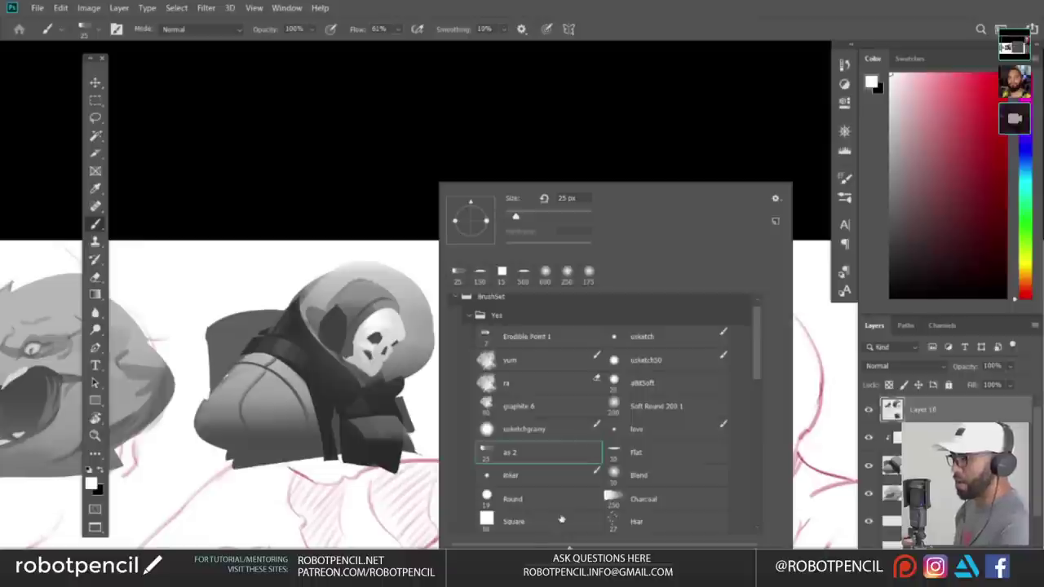
{"action": "left_click", "coordinate": [522, 521]}
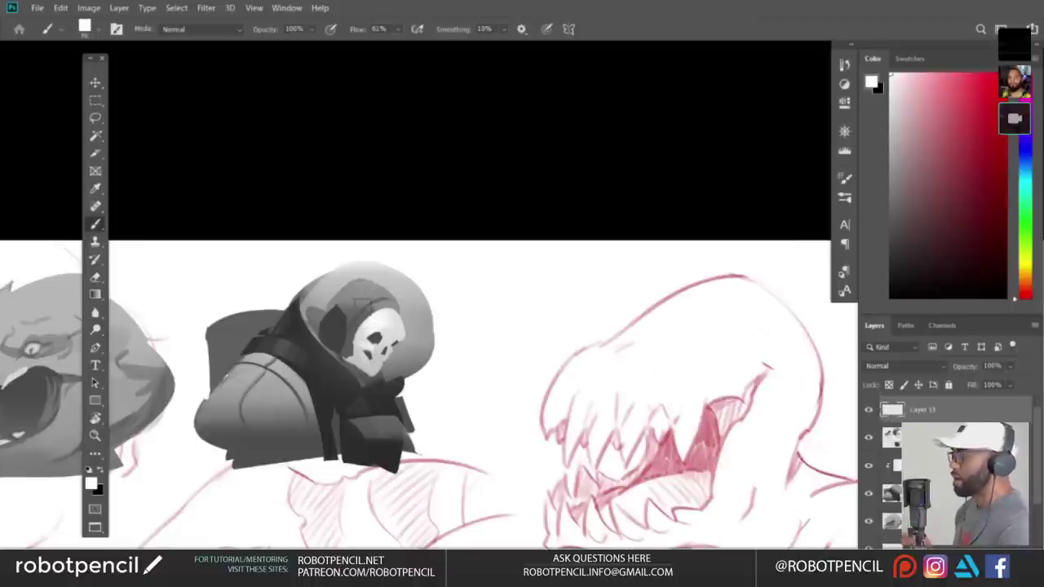
{"action": "left_click", "coordinate": [360, 305]}
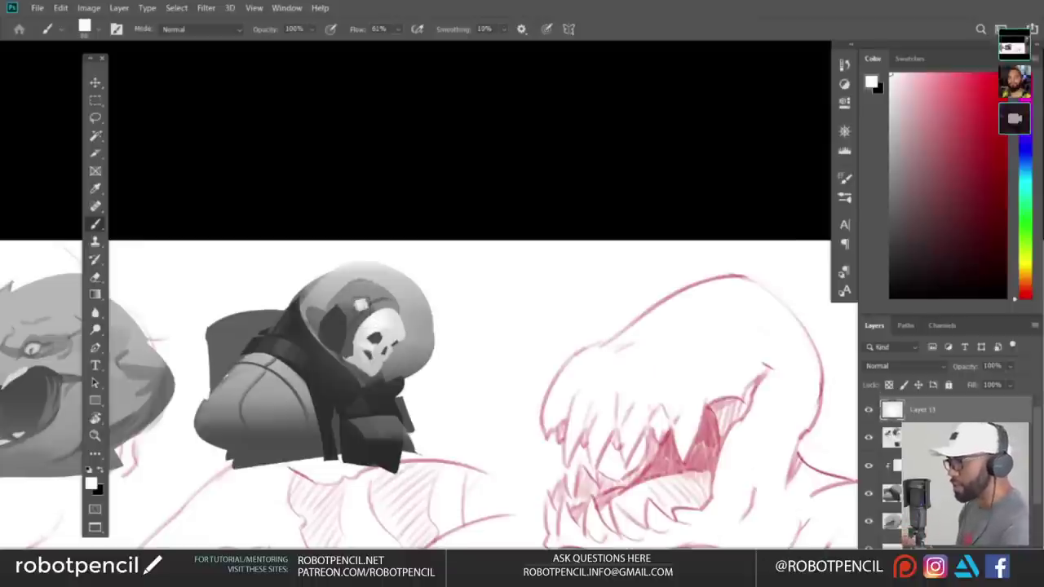
- Brush a white glow around the highlight with Soft Round 200 1, then lasso the dome and clear everything outside it
{"action": "right_click", "coordinate": [445, 323]}
{"action": "left_click", "coordinate": [641, 408]}
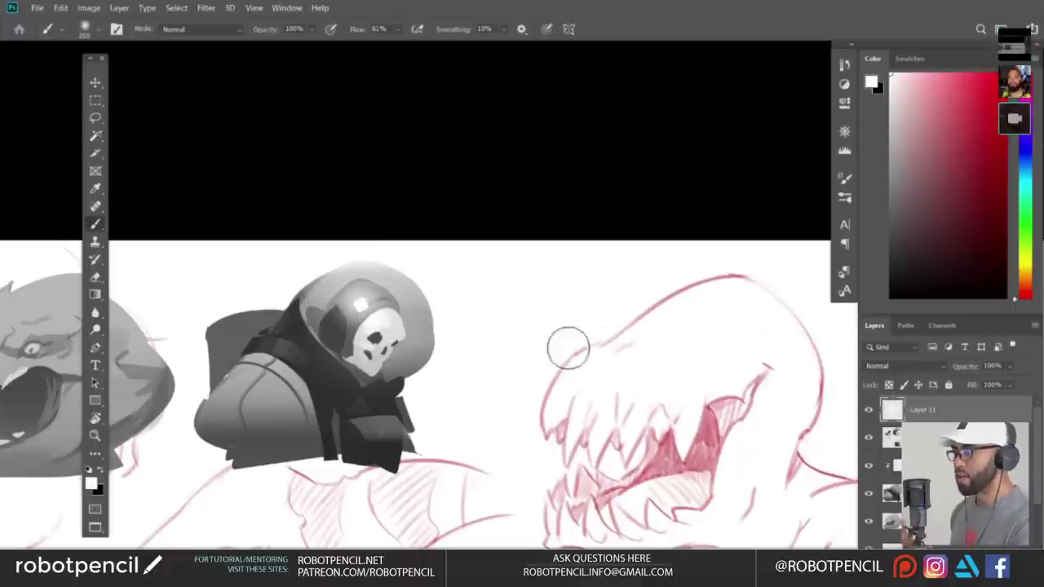
{"action": "key", "text": "l"}
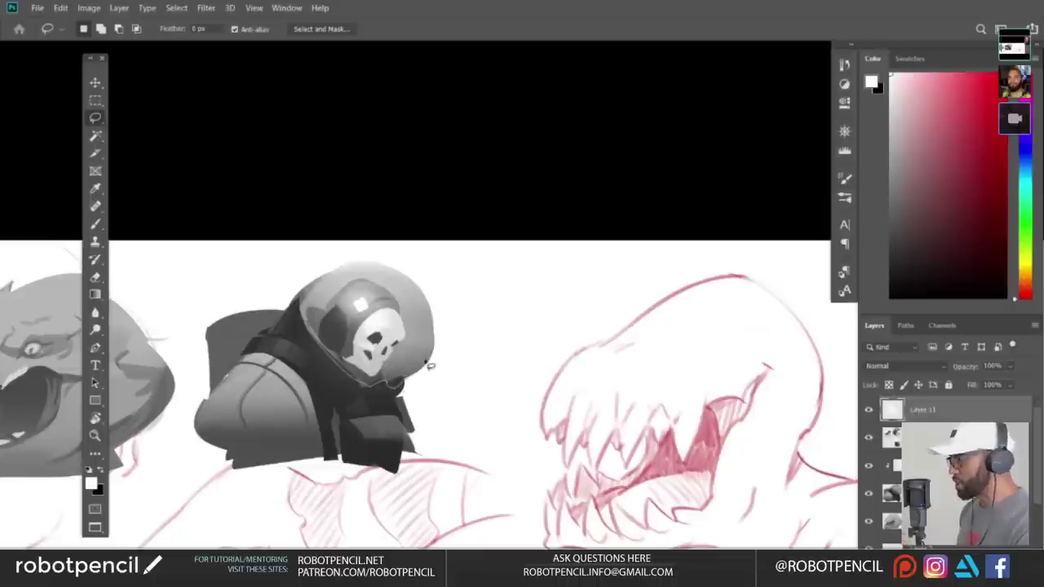
{"action": "left_click_drag", "start_coordinate": [428, 366], "coordinate": [427, 363]}
{"action": "key", "text": "ctrl+shift+i"}
{"action": "key", "text": "Delete"}
{"action": "key", "text": "ctrl+d"}
{"action": "key", "text": "b"}
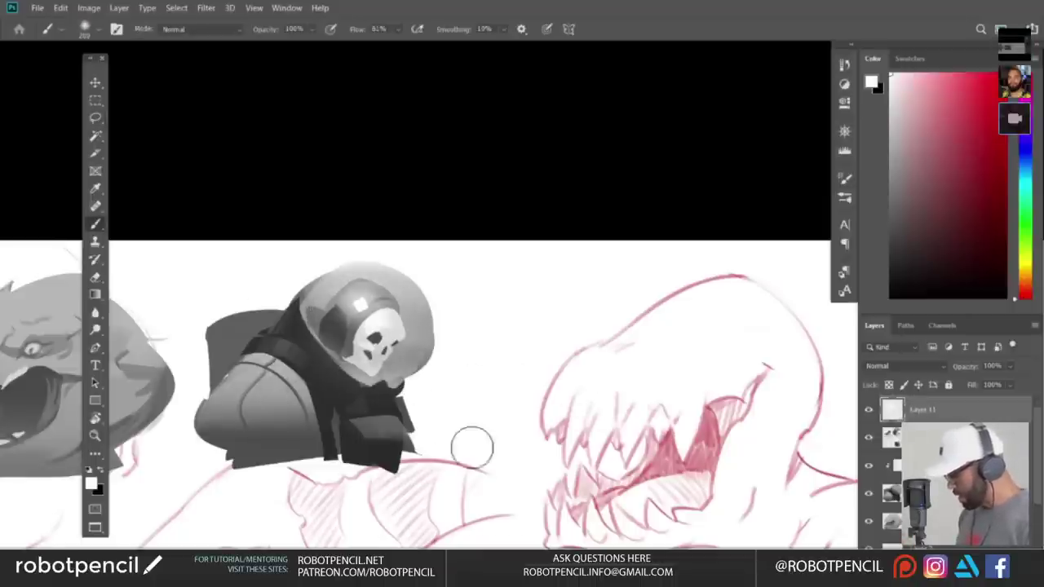
- Mirror the view, switch to the 25 px as 2 brush, and touch up the skull's eye socket with sampled dark grey
{"action": "key", "text": "ctrl+shift+h"}
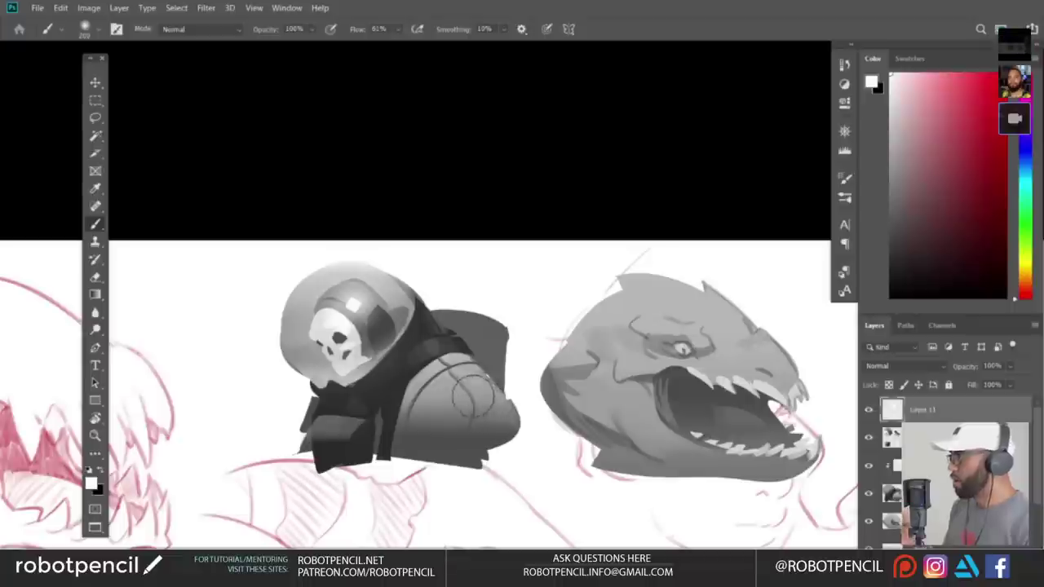
{"action": "left_click_drag", "start_coordinate": [490, 385], "coordinate": [442, 360]}
{"action": "right_click", "coordinate": [459, 270]}
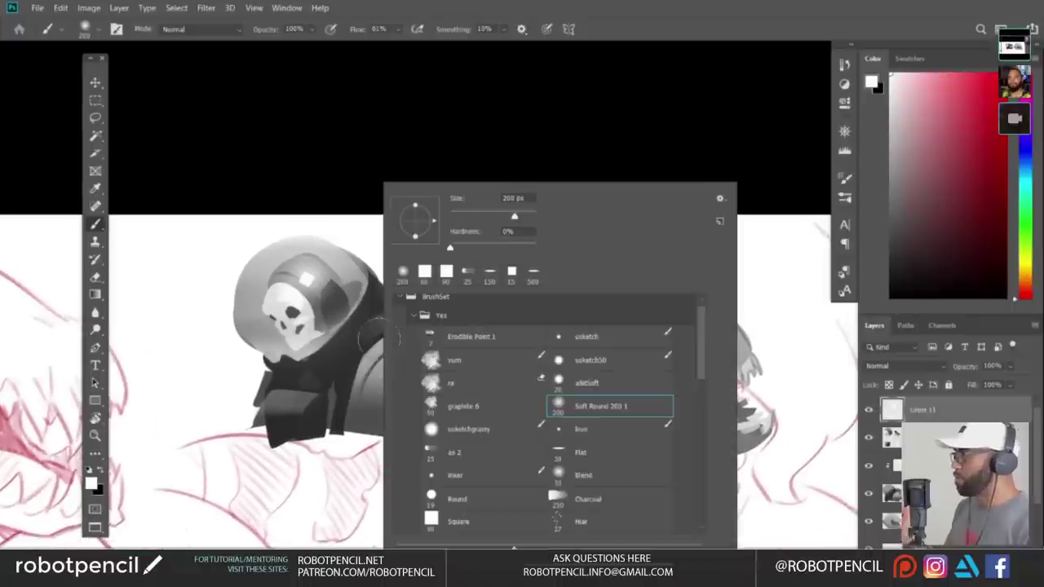
{"action": "left_click", "coordinate": [479, 450]}
{"action": "left_click", "coordinate": [382, 416], "text": "alt"}
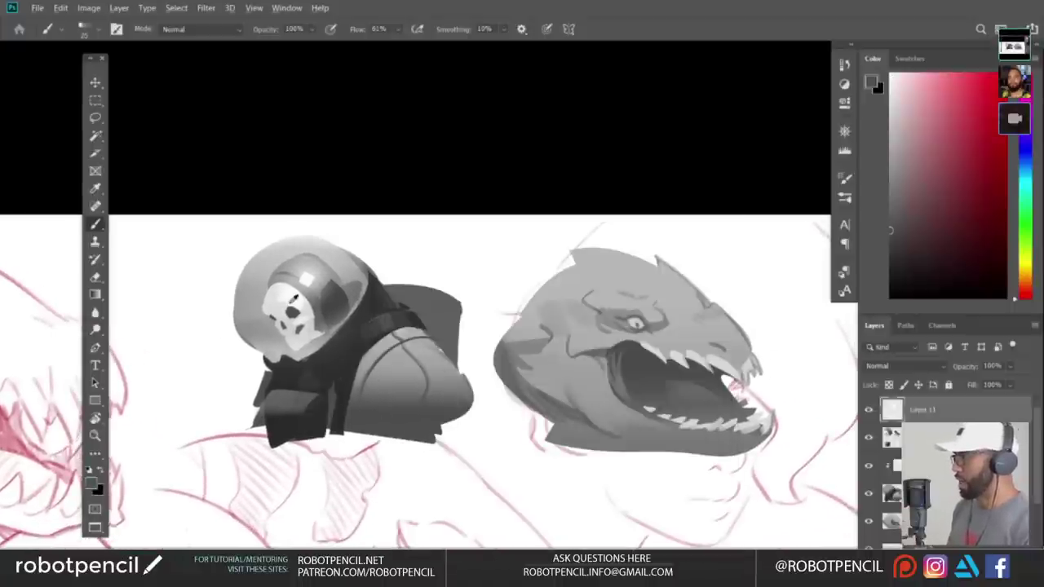
{"action": "left_click", "coordinate": [290, 309], "text": "alt"}
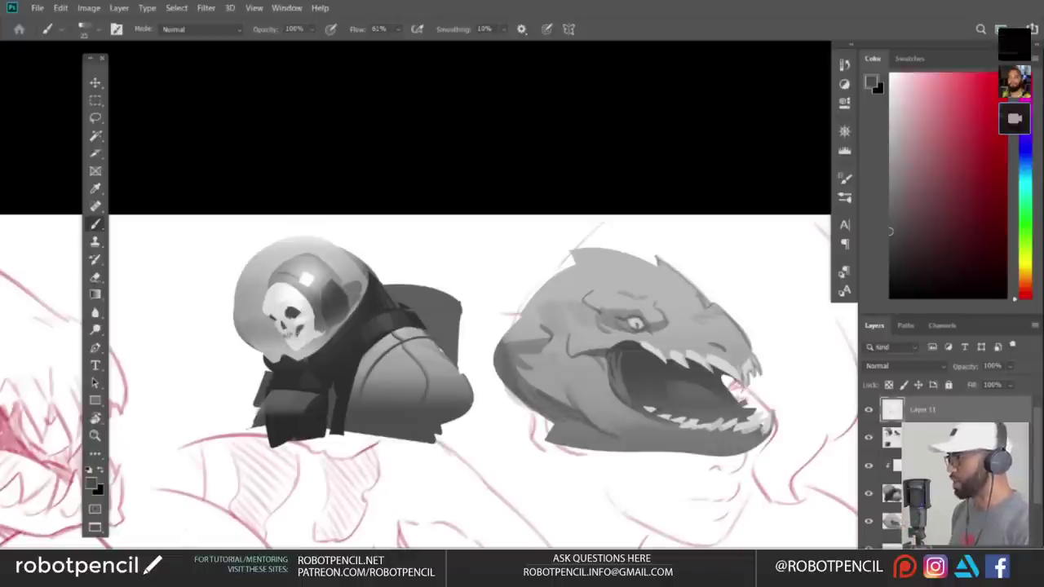
- Mirror the view back, refine the skull's jaw with sampled greys, and paint a light curved reflection inside the dome's rear edge
{"action": "key", "text": "F2"}
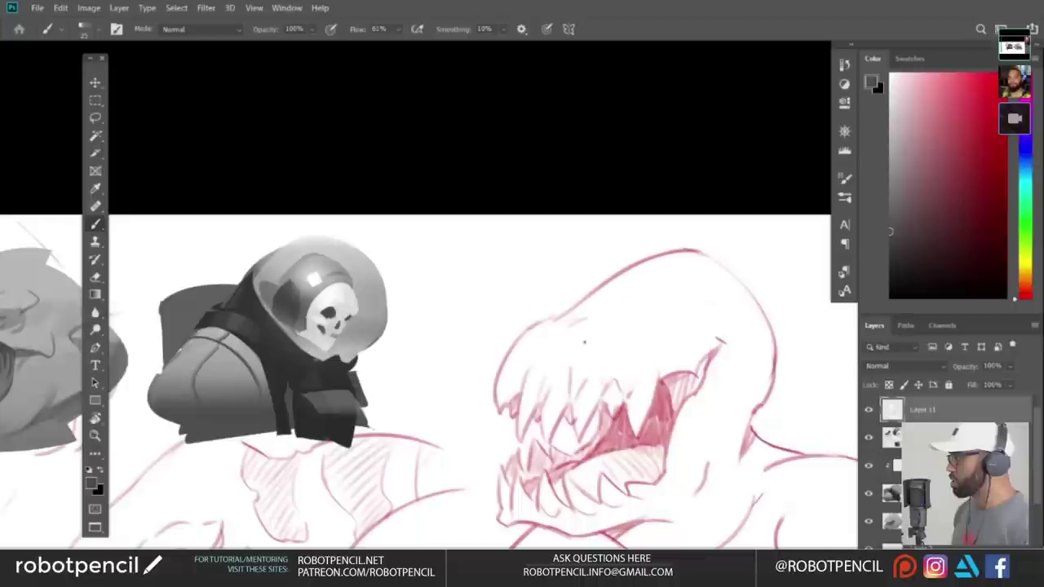
{"action": "left_click_drag", "start_coordinate": [547, 394], "coordinate": [582, 413]}
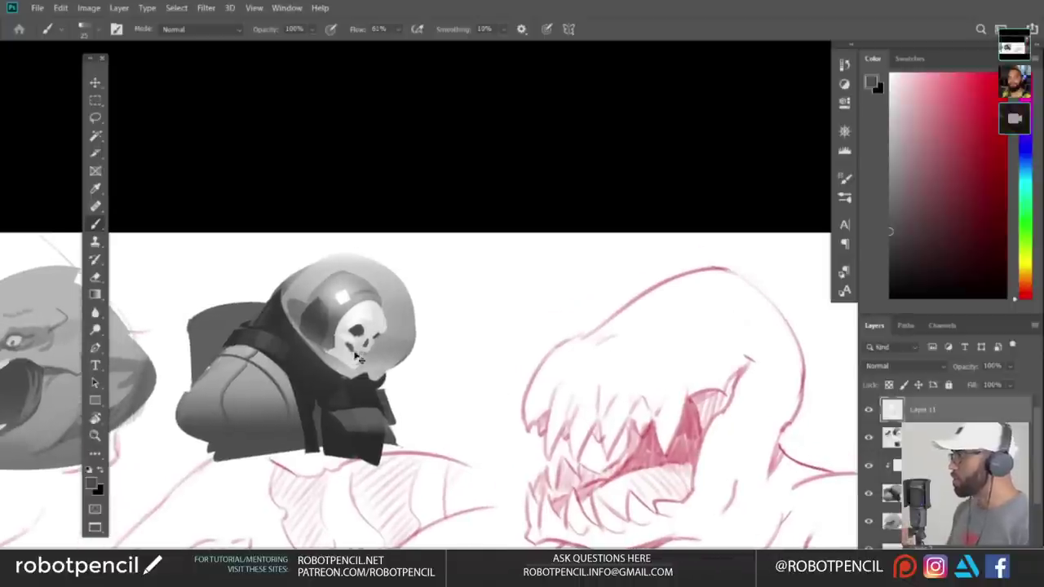
{"action": "left_click", "coordinate": [350, 348], "text": "alt"}
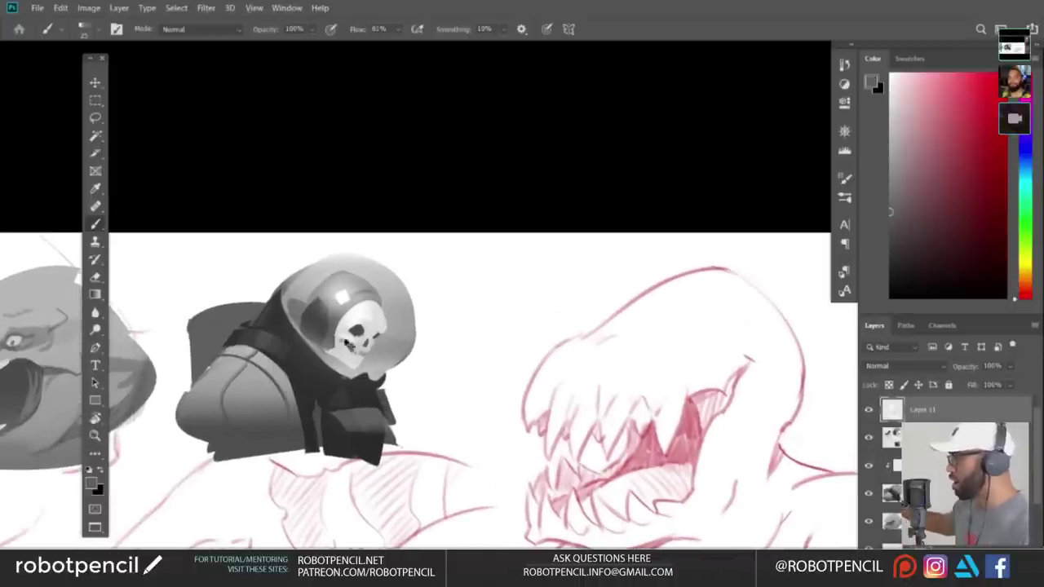
{"action": "left_click_drag", "start_coordinate": [422, 373], "coordinate": [426, 370]}
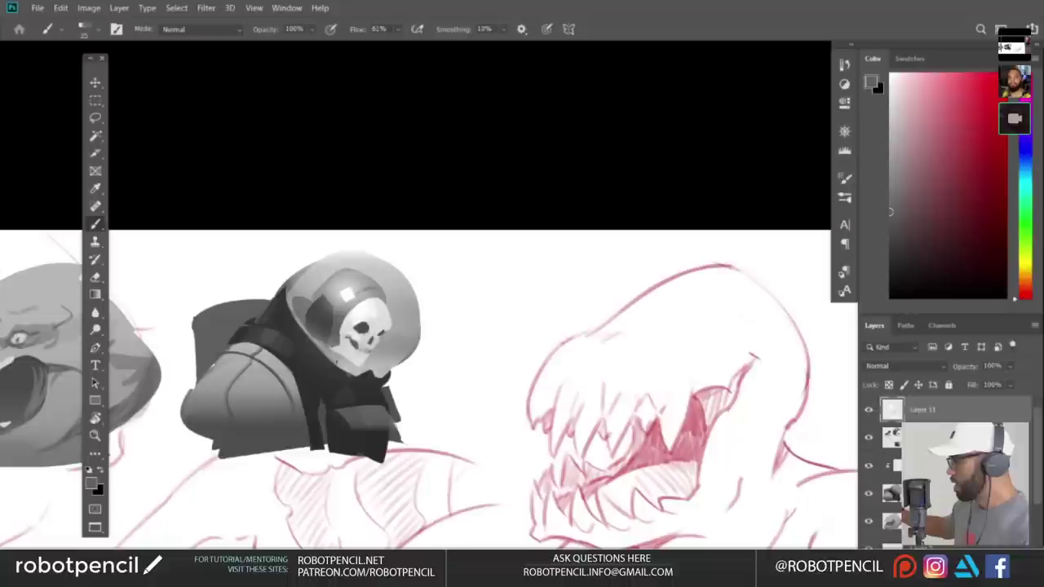
{"action": "left_click", "coordinate": [350, 358], "text": "alt"}
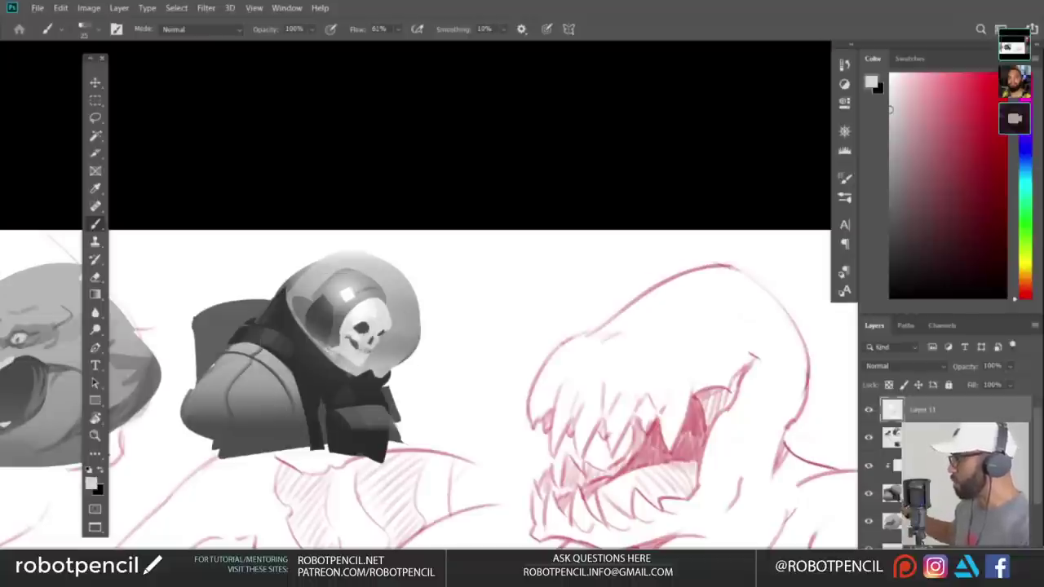
{"action": "left_click", "coordinate": [348, 294]}
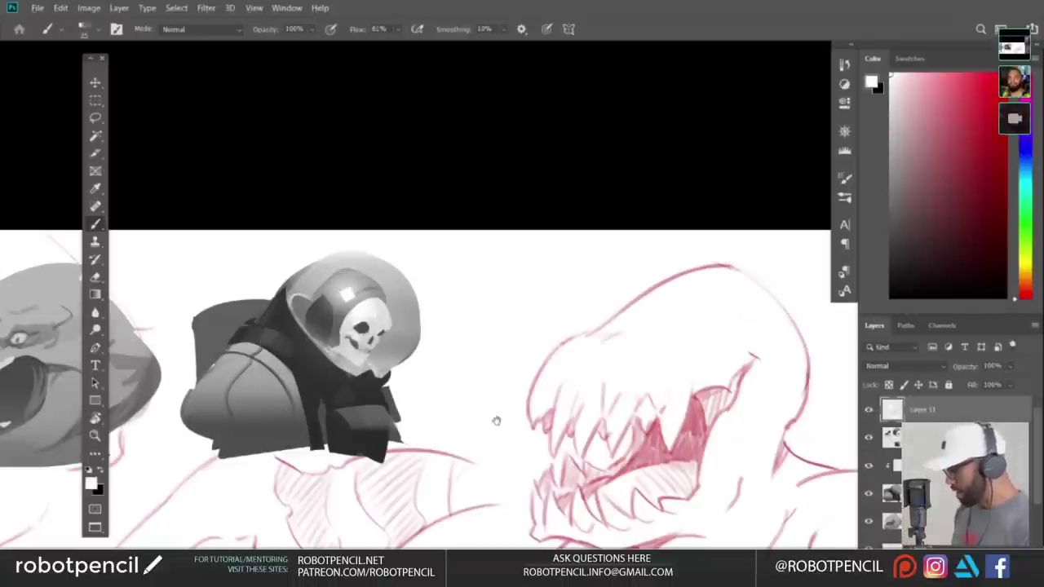
- Mirror the view and paint a white highlight along the dome's lower rim beside the skull
{"action": "left_click_drag", "start_coordinate": [497, 420], "coordinate": [533, 407]}
{"action": "key", "text": "ctrl+shift+h"}
{"action": "mouse_move", "coordinate": [456, 344]}
{"action": "left_mouse_down"}
{"action": "mouse_move", "coordinate": [424, 348]}
{"action": "mouse_move", "coordinate": [412, 300]}
{"action": "left_mouse_up"}
{"action": "key", "text": "ctrl+z"}
{"action": "left_click_drag", "start_coordinate": [362, 362], "coordinate": [400, 321]}
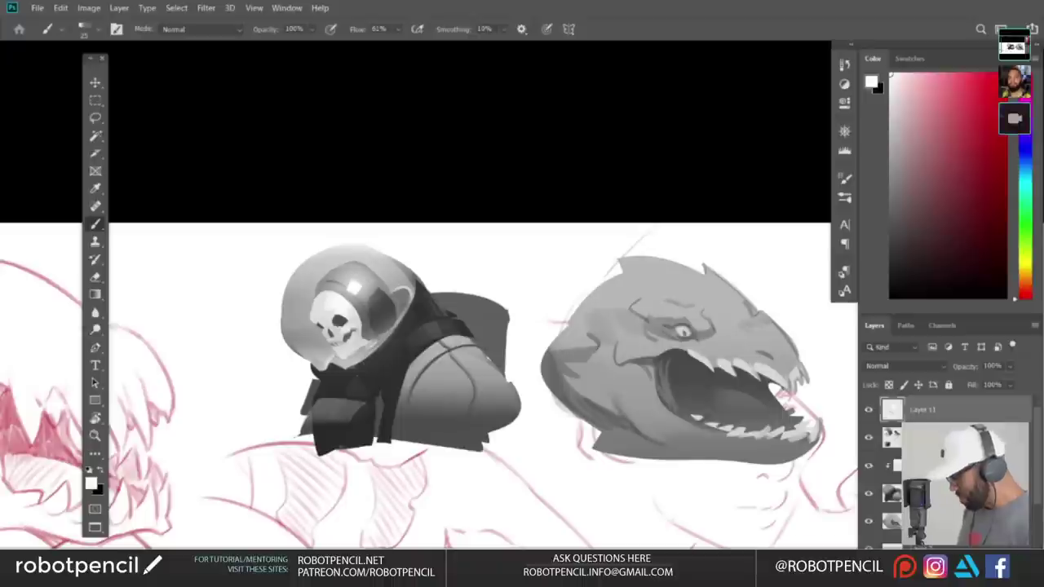
- Sample the backpack's grey, paint a lighter stroke on the dark collar below the dome rim, and mirror the view back
{"action": "left_click", "coordinate": [480, 298], "text": "alt"}
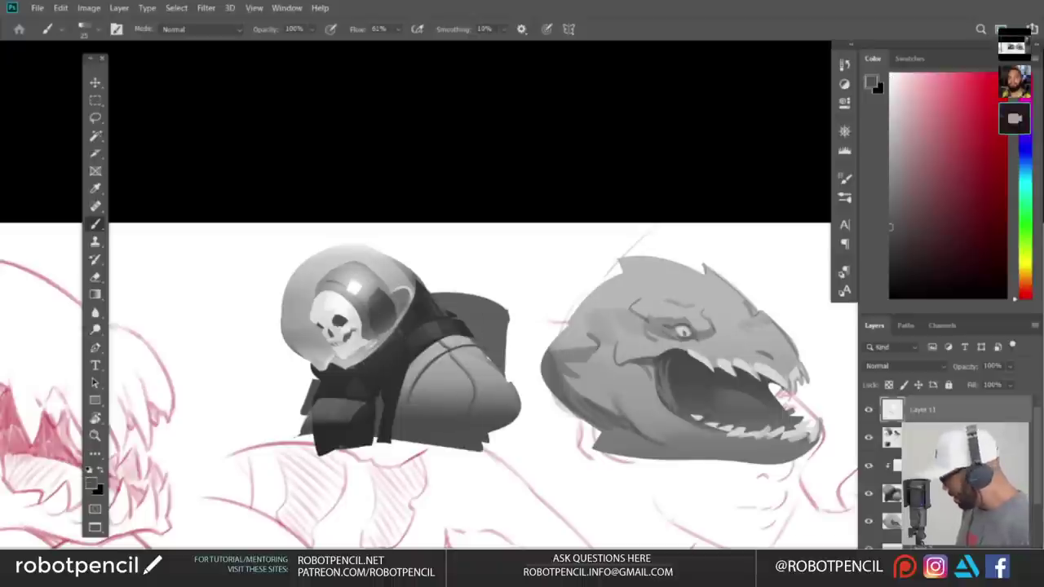
{"action": "left_click_drag", "start_coordinate": [418, 399], "coordinate": [414, 329]}
{"action": "key", "text": "ctrl+z"}
{"action": "left_click_drag", "start_coordinate": [387, 384], "coordinate": [405, 341]}
{"action": "key", "text": "ctrl+h"}
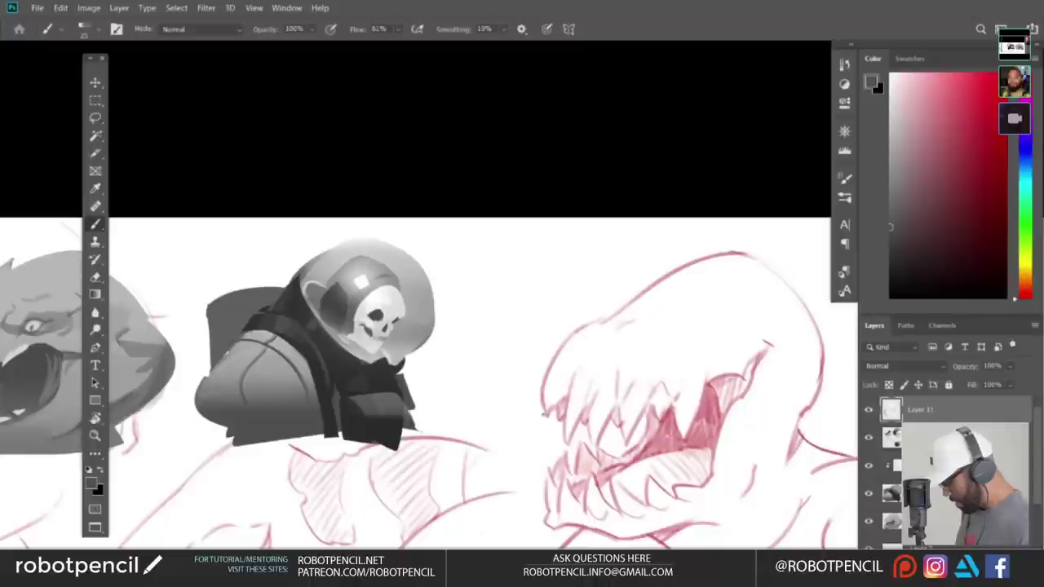
- Enlarge the brush to 40 px and brush grey strokes onto the dark collar under the dome
{"action": "left_click_drag", "start_coordinate": [536, 414], "coordinate": [544, 419]}
{"action": "key", "text": "bracketright"}
{"action": "key", "text": "bracketright"}
{"action": "key", "text": "bracketright"}
{"action": "key", "text": "bracketright"}
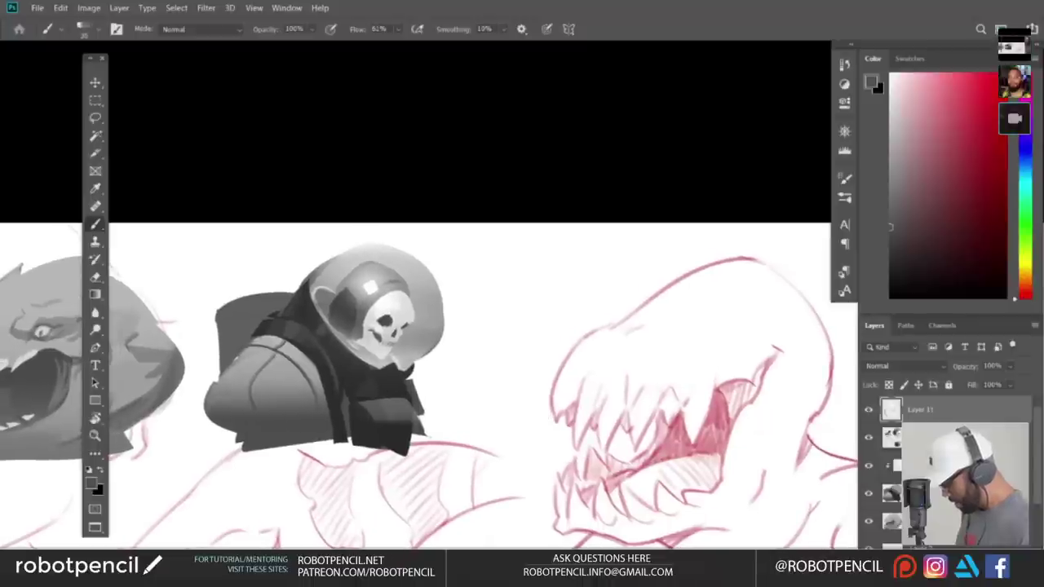
{"action": "left_click_drag", "start_coordinate": [355, 387], "coordinate": [371, 378]}
{"action": "mouse_move", "coordinate": [457, 379]}
{"action": "left_mouse_down"}
{"action": "mouse_move", "coordinate": [473, 377]}
{"action": "mouse_move", "coordinate": [461, 372]}
{"action": "left_mouse_up"}
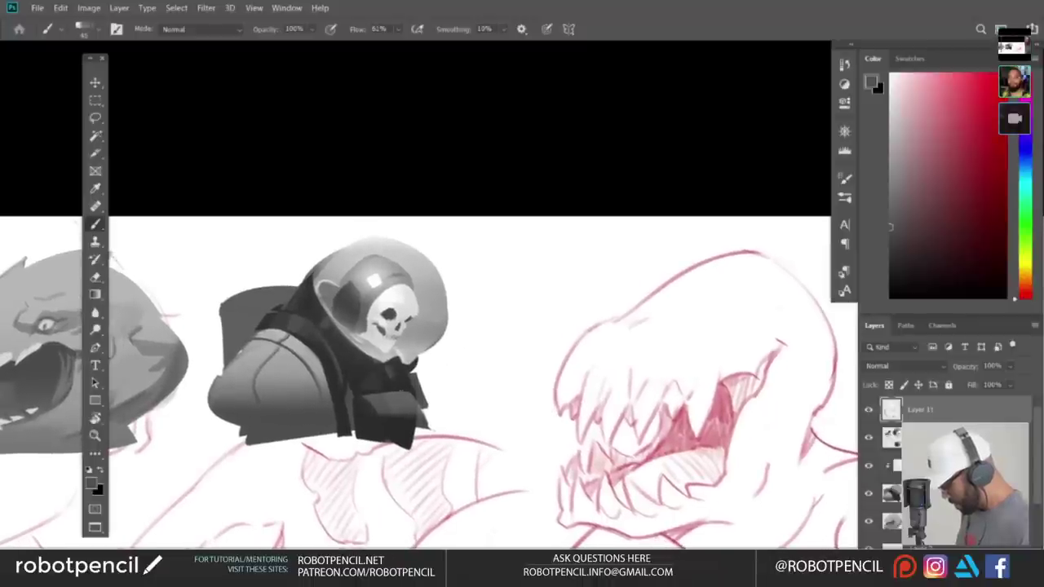
- Sample near-black tones and darken the skull's eye sockets and the folds of the collar beneath the dome
{"action": "left_click", "coordinate": [526, 162], "text": "alt"}
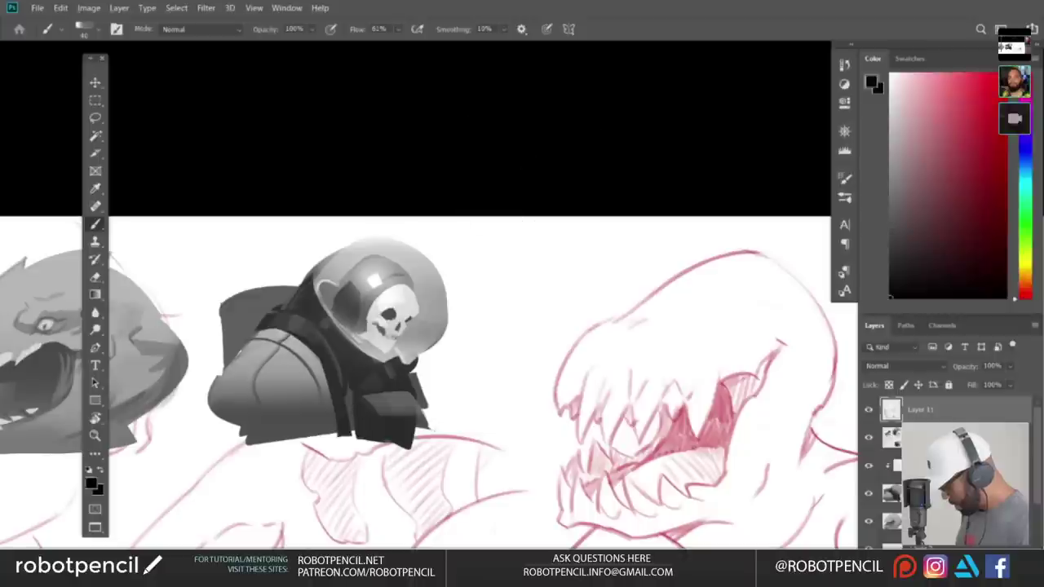
{"action": "left_click", "coordinate": [358, 369], "text": "alt"}
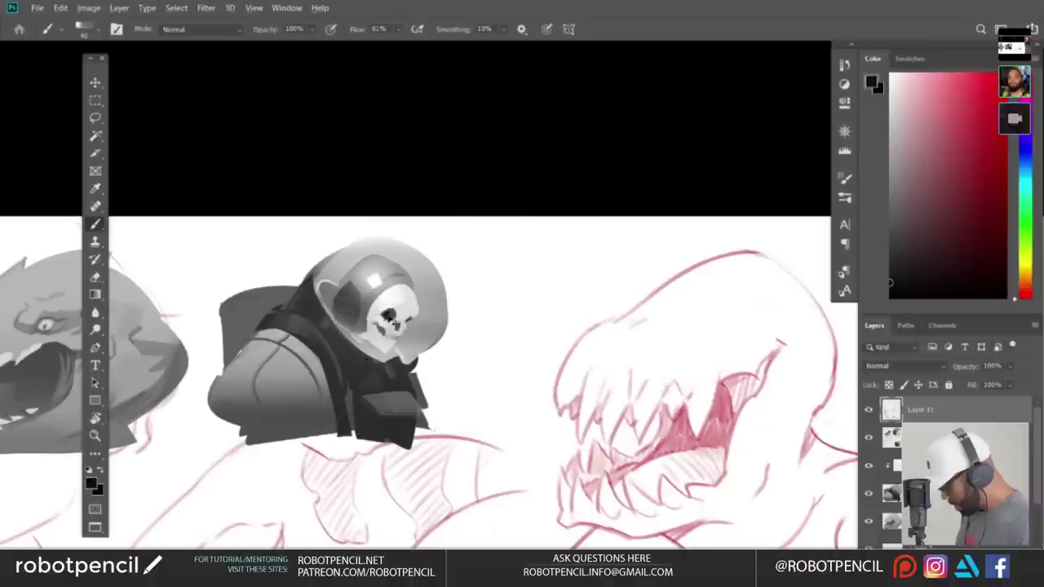
{"action": "left_click", "coordinate": [389, 314], "text": "alt"}
{"action": "left_click_drag", "start_coordinate": [407, 318], "coordinate": [402, 326]}
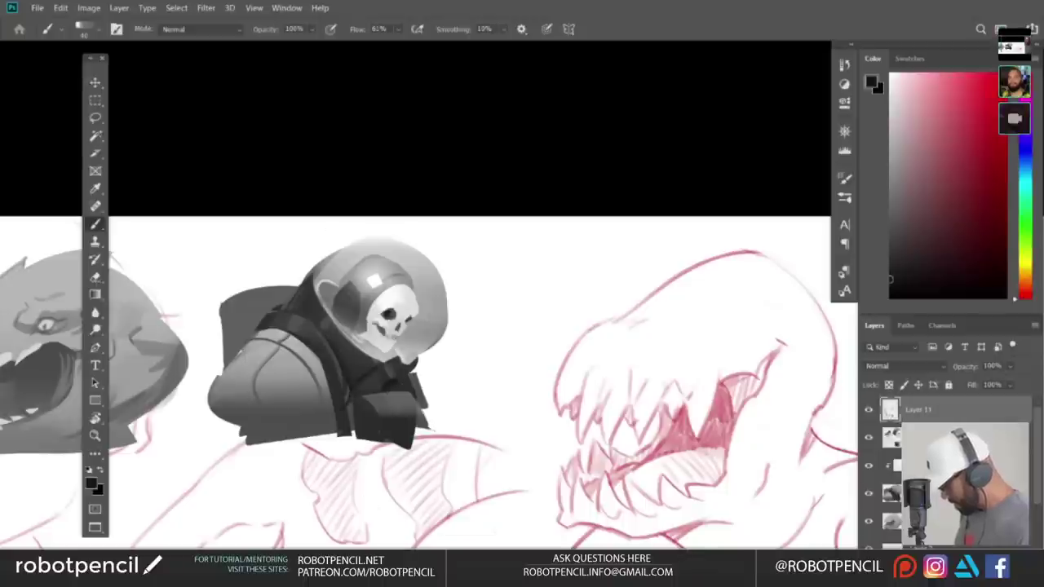
- Paint dark shadows along the shoulder strap's lower end and where the backpack meets the strap
{"action": "mouse_move", "coordinate": [341, 405]}
{"action": "left_mouse_down"}
{"action": "mouse_move", "coordinate": [347, 398]}
{"action": "mouse_move", "coordinate": [344, 430]}
{"action": "left_mouse_up"}
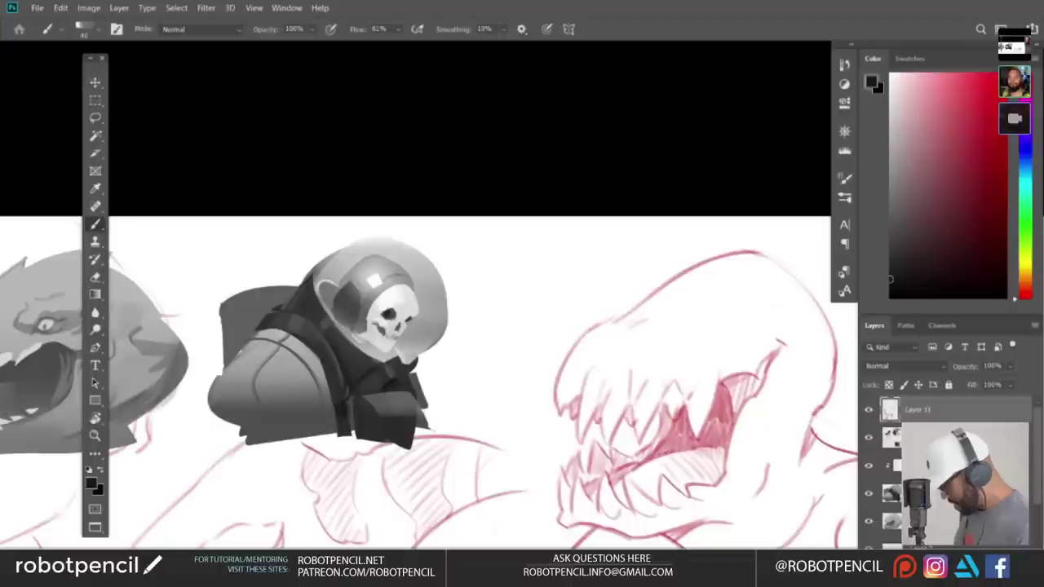
{"action": "left_click_drag", "start_coordinate": [265, 328], "coordinate": [244, 346]}
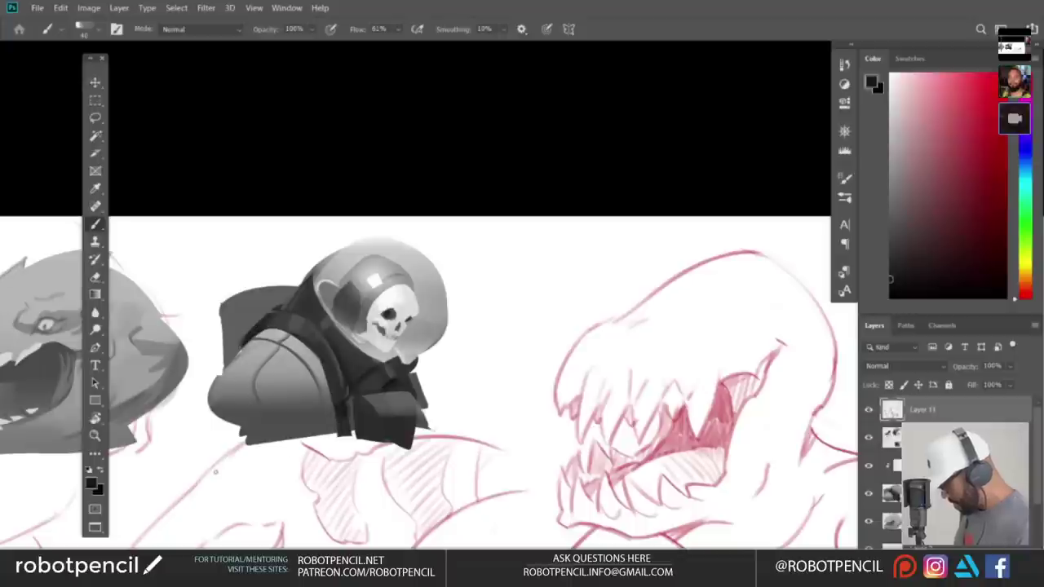
{"action": "left_click", "coordinate": [261, 303], "text": "alt"}
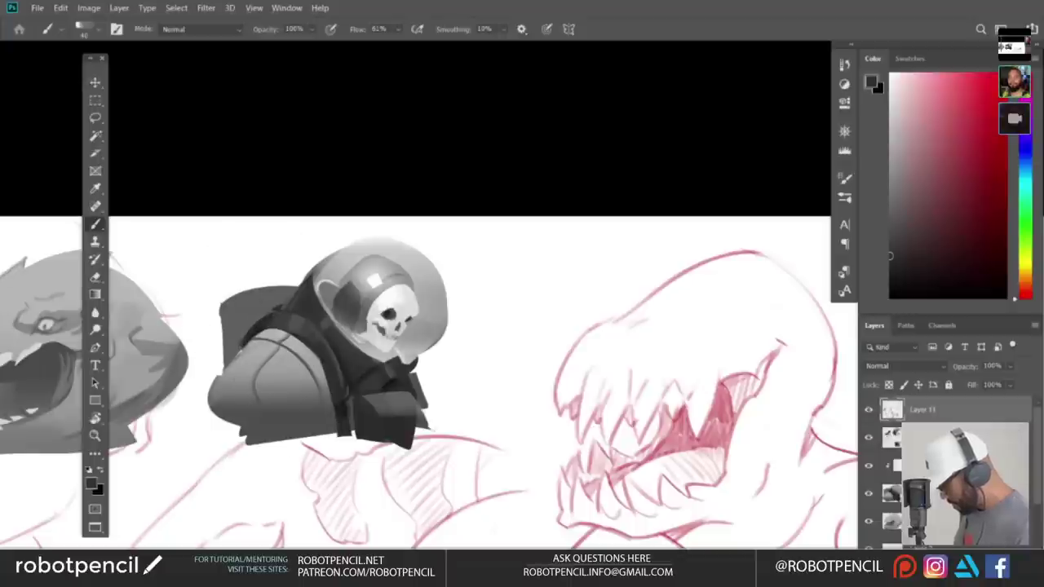
- Divide the dark chest block into rounded segments with dark and lighter grey strokes, and extend its outer edge
{"action": "left_click", "coordinate": [383, 380], "text": "alt"}
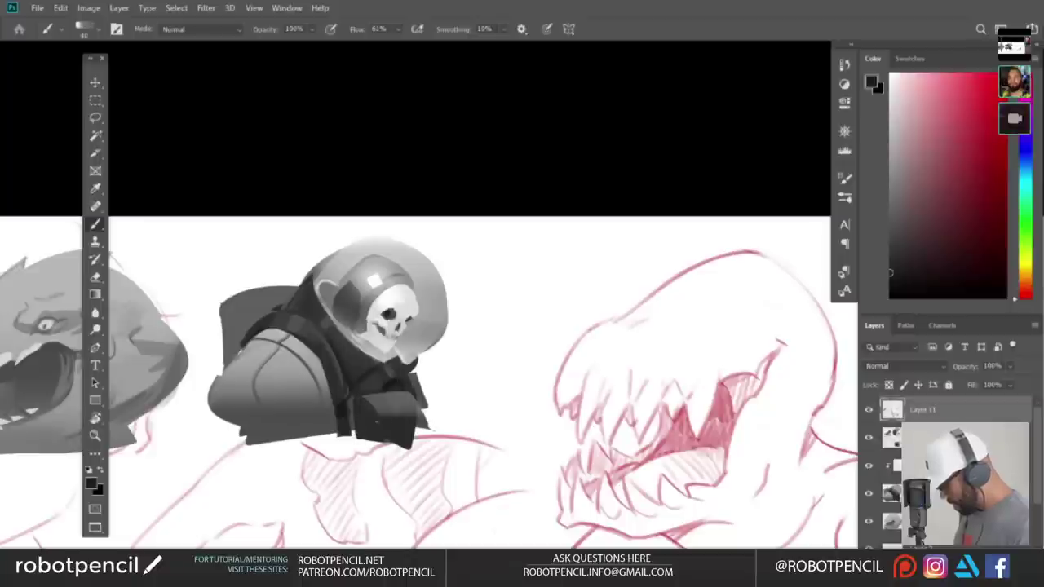
{"action": "mouse_move", "coordinate": [391, 396]}
{"action": "left_mouse_down"}
{"action": "mouse_move", "coordinate": [398, 416]}
{"action": "mouse_move", "coordinate": [393, 403]}
{"action": "mouse_move", "coordinate": [416, 423]}
{"action": "left_mouse_up"}
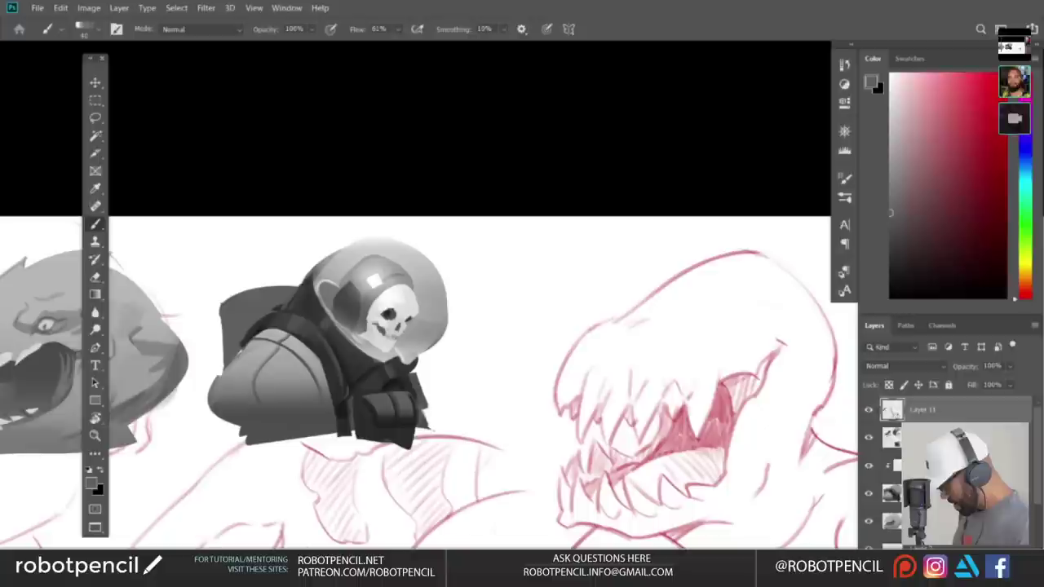
{"action": "left_click", "coordinate": [407, 435], "text": "alt"}
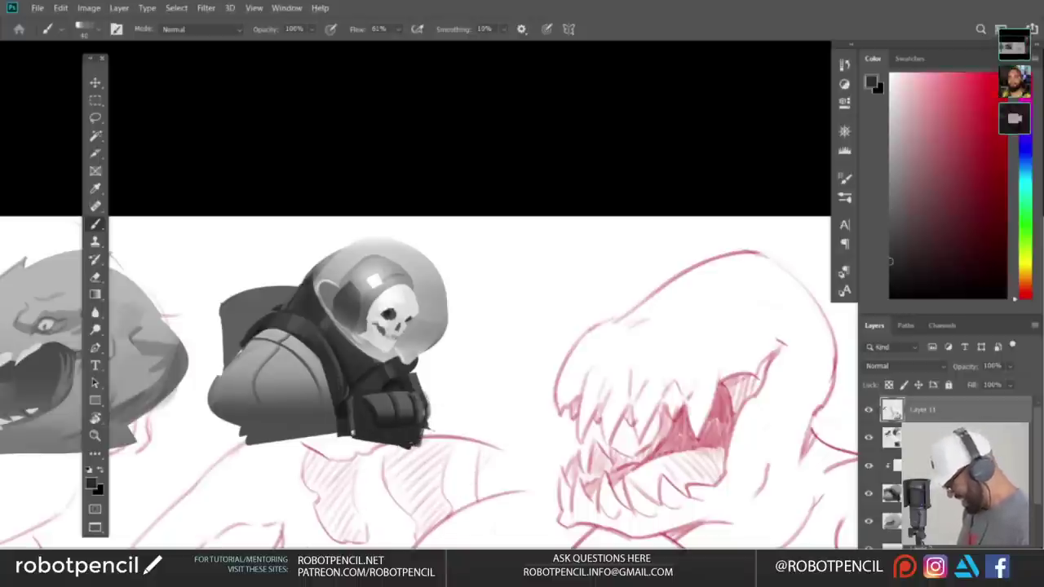
- Mirror the view, smooth the dome's front edge with sampled light grey, and paint a curved white reflection along it
{"action": "key", "text": "ctrl+shift+h"}
{"action": "left_click_drag", "start_coordinate": [487, 398], "coordinate": [463, 400]}
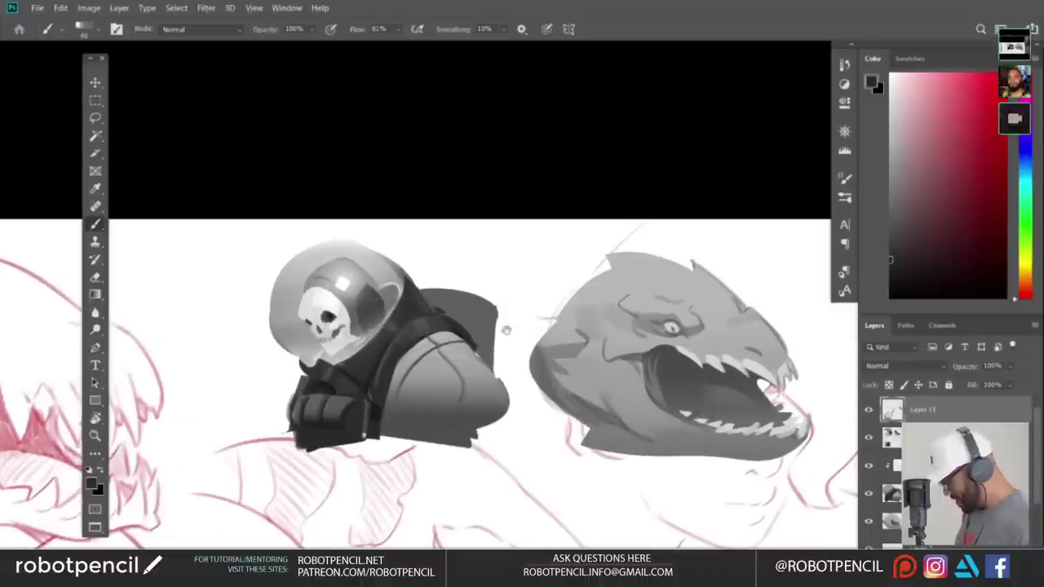
{"action": "left_click_drag", "start_coordinate": [507, 330], "coordinate": [531, 330]}
{"action": "left_click", "coordinate": [307, 285], "text": "alt"}
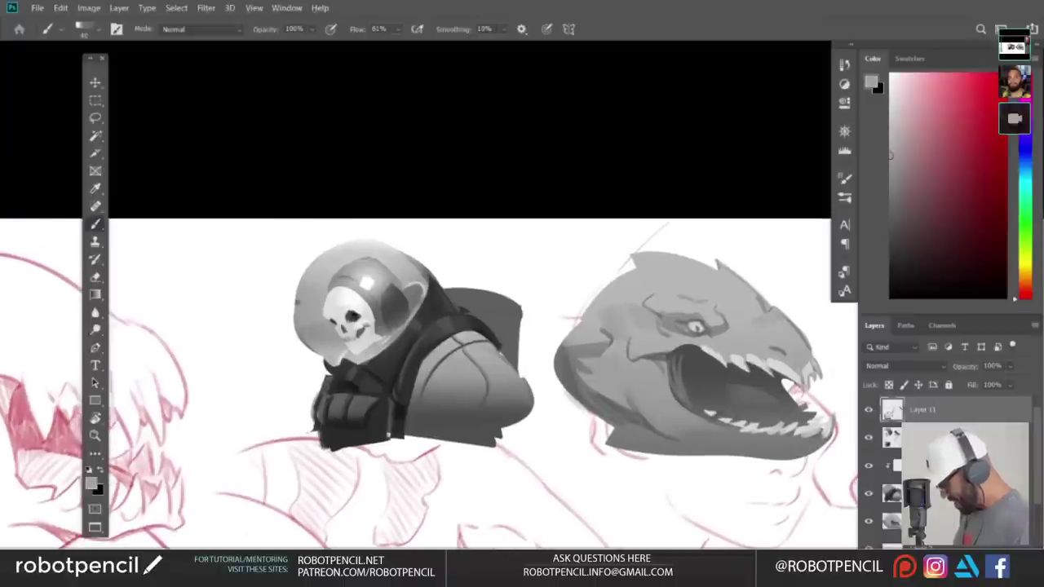
{"action": "left_click_drag", "start_coordinate": [299, 332], "coordinate": [295, 276]}
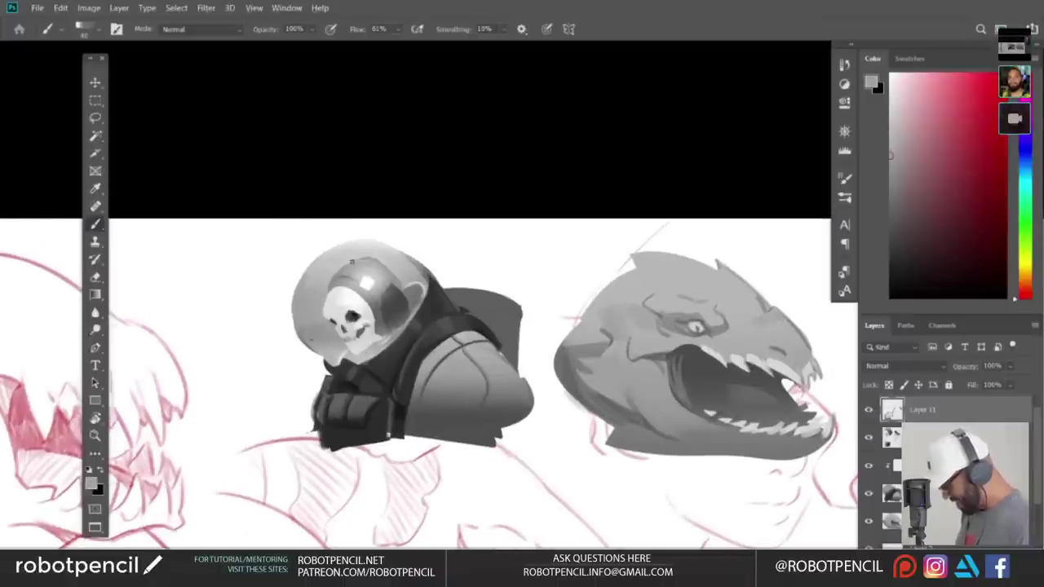
{"action": "left_click", "coordinate": [369, 280], "text": "alt"}
{"action": "key", "text": "ctrl+z"}
{"action": "mouse_move", "coordinate": [298, 316]}
{"action": "left_mouse_down"}
{"action": "mouse_move", "coordinate": [325, 261]}
{"action": "mouse_move", "coordinate": [312, 265]}
{"action": "left_mouse_up"}
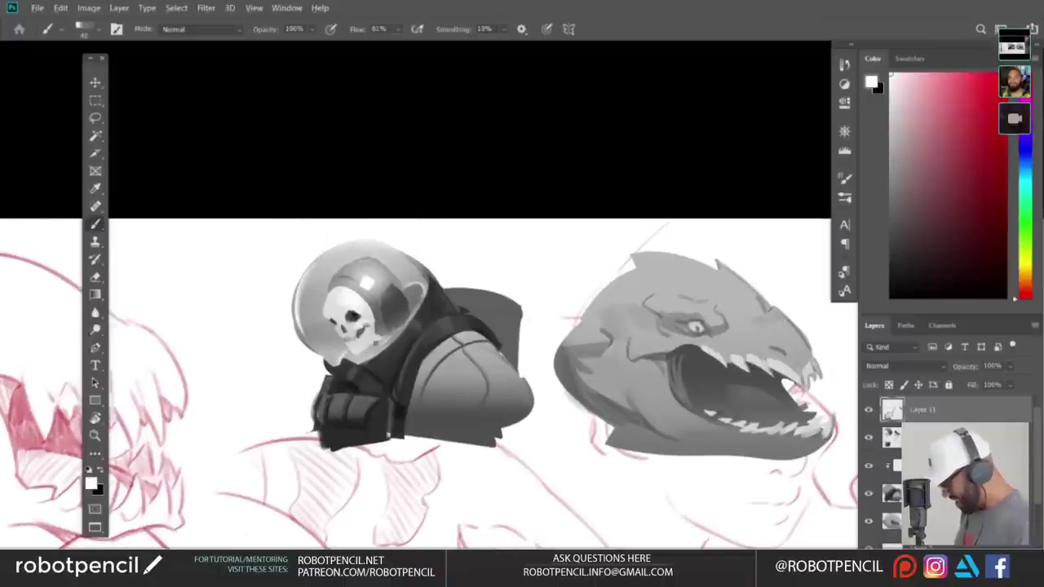
- Sample greys to refine the skull's jaw and square off the chest block's lower front corner with dark grey strokes
{"action": "left_click", "coordinate": [334, 341], "text": "alt"}
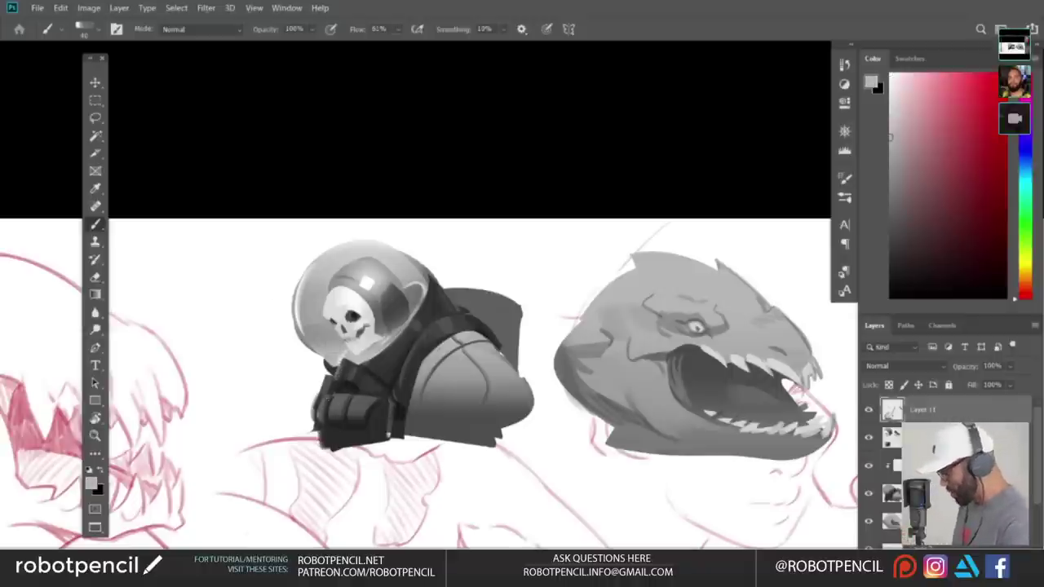
{"action": "left_click", "coordinate": [322, 405], "text": "alt"}
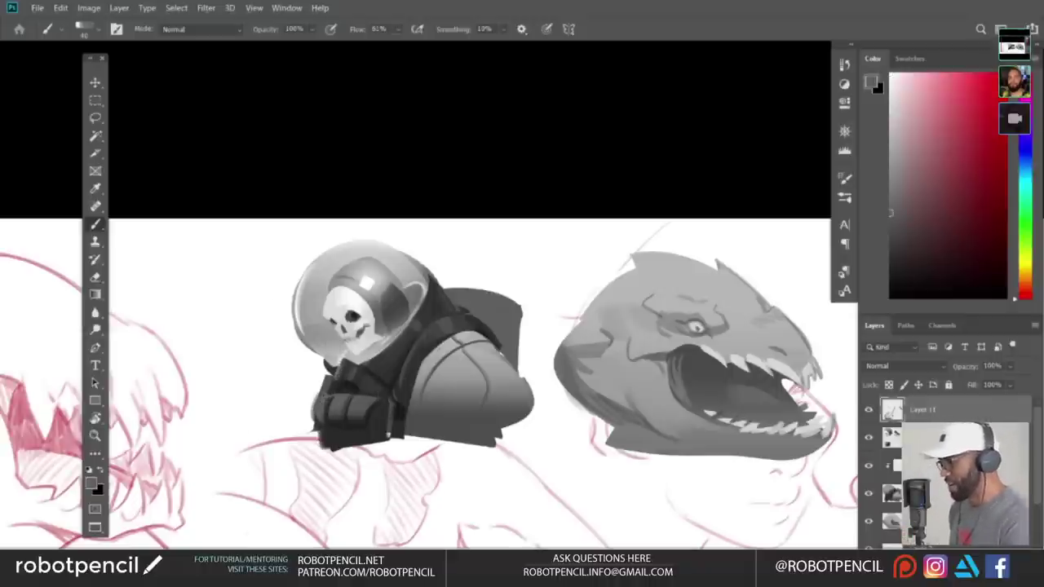
{"action": "left_click", "coordinate": [332, 375], "text": "alt"}
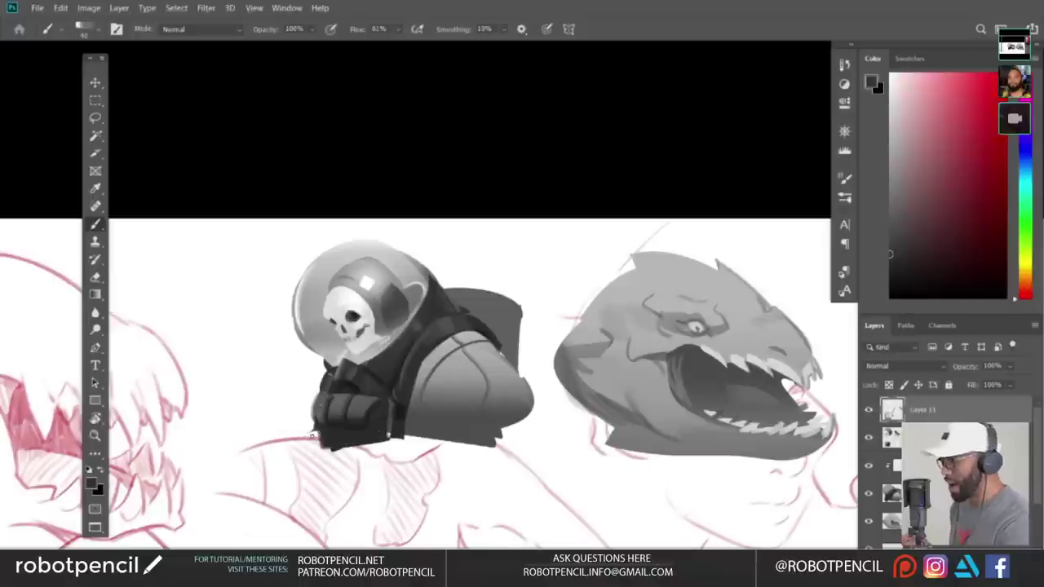
{"action": "key", "text": "ctrl+z"}
{"action": "mouse_move", "coordinate": [320, 449]}
{"action": "left_mouse_down"}
{"action": "mouse_move", "coordinate": [314, 421]}
{"action": "mouse_move", "coordinate": [314, 449]}
{"action": "left_mouse_up"}
{"action": "left_click", "coordinate": [324, 432], "text": "alt"}
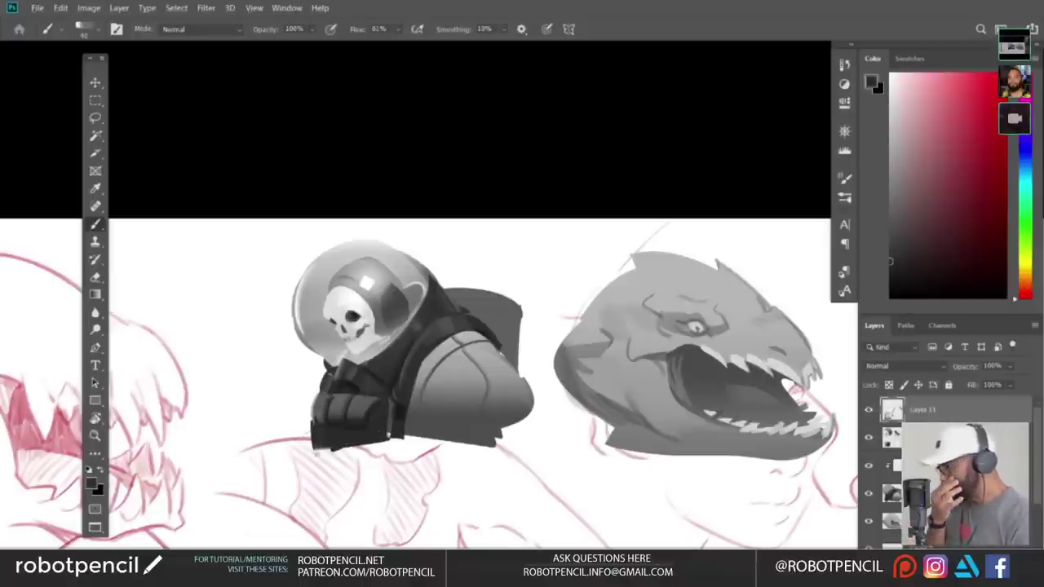
{"action": "left_click", "coordinate": [332, 434], "text": "alt"}
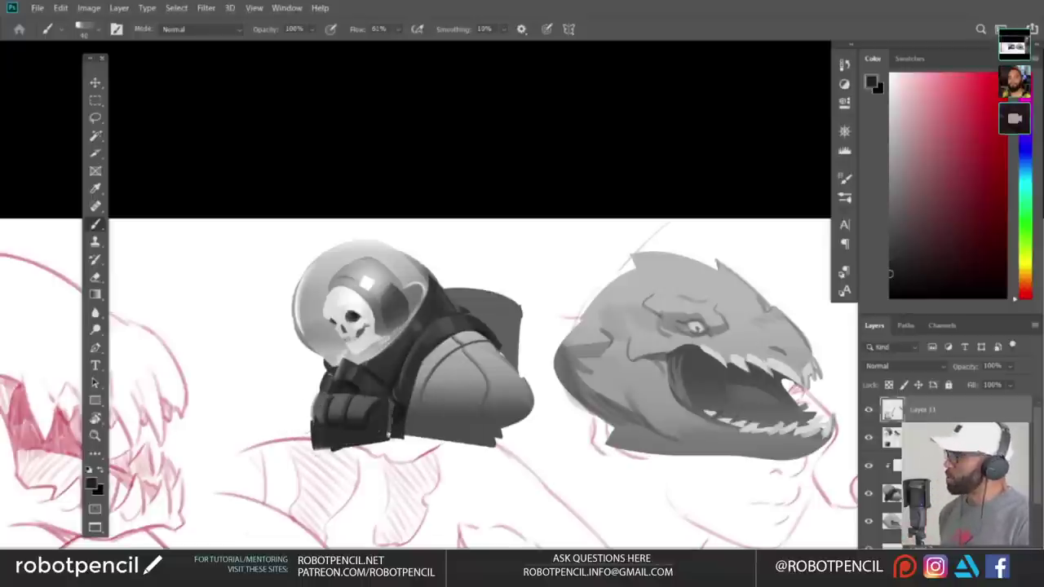
- Darken the chest block's edge beside the arm, then mirror the view and paint lighter grey strokes over the suit's shoulder
{"action": "left_click_drag", "start_coordinate": [389, 404], "coordinate": [389, 443]}
{"action": "key", "text": "ctrl+shift+h"}
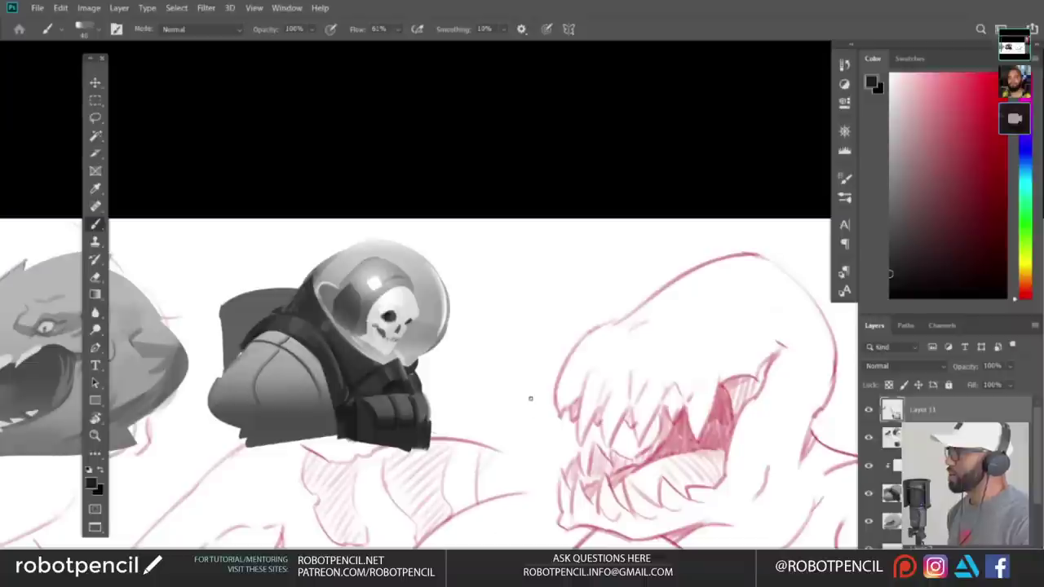
{"action": "left_click_drag", "start_coordinate": [524, 394], "coordinate": [554, 414]}
{"action": "left_click", "coordinate": [305, 377], "text": "alt"}
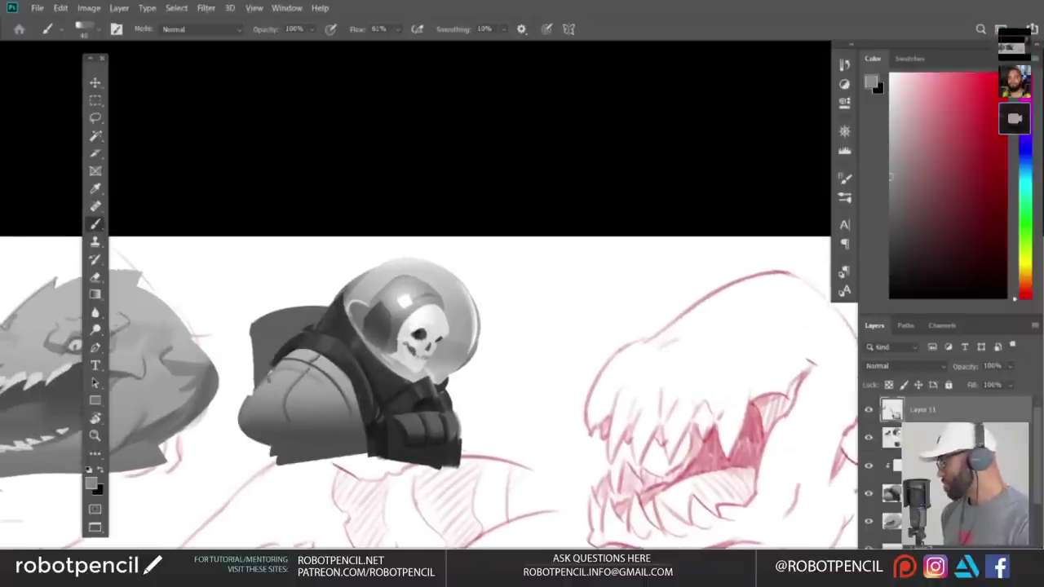
{"action": "left_click_drag", "start_coordinate": [300, 369], "coordinate": [282, 374]}
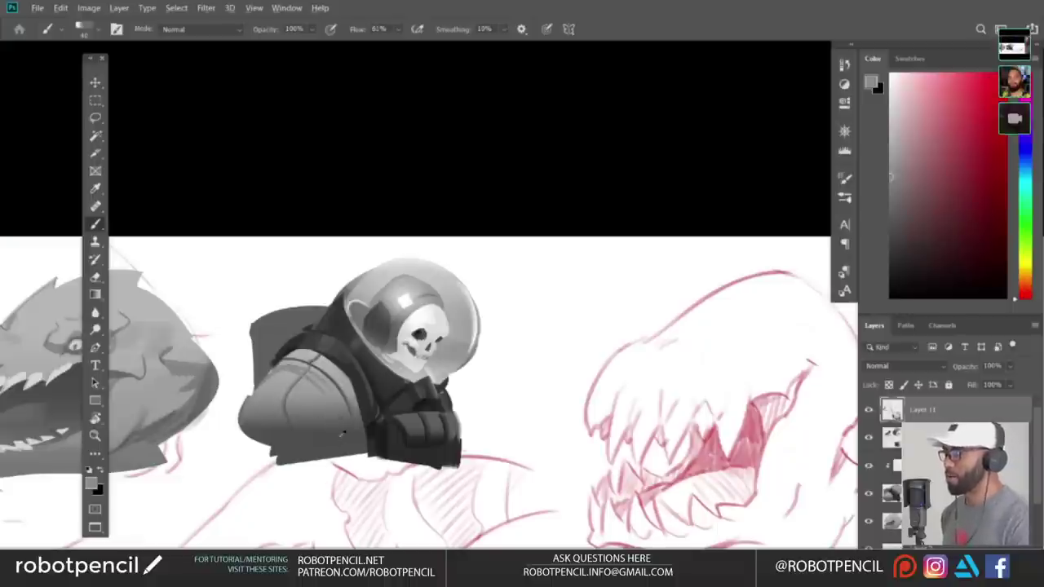
- Shade the sleeve's lower folds with sampled dark grey, and extend the backpack with a curved, filled bulge behind the arm
{"action": "left_click", "coordinate": [357, 385], "text": "alt"}
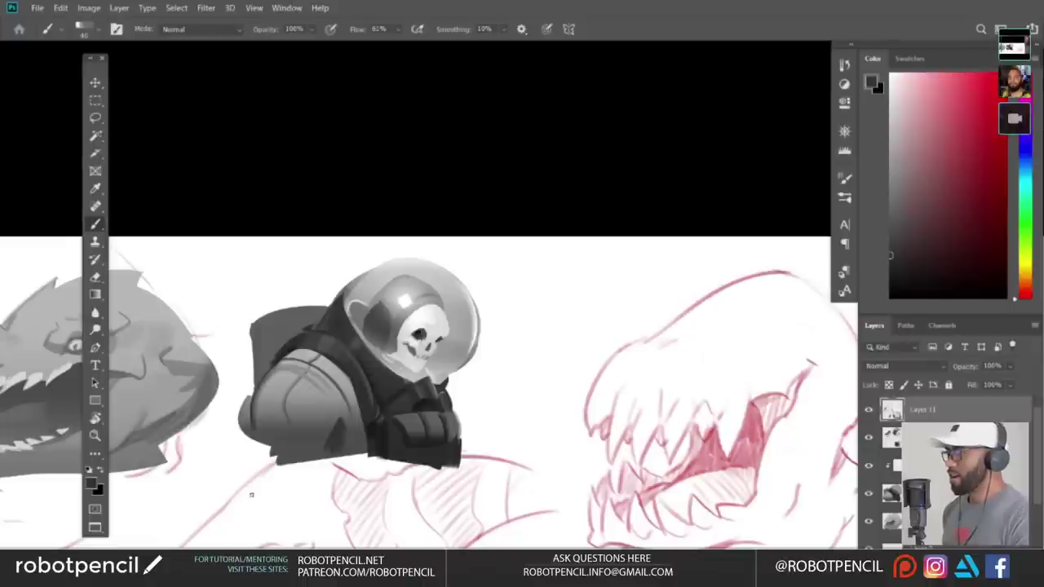
{"action": "left_click_drag", "start_coordinate": [255, 343], "coordinate": [238, 414]}
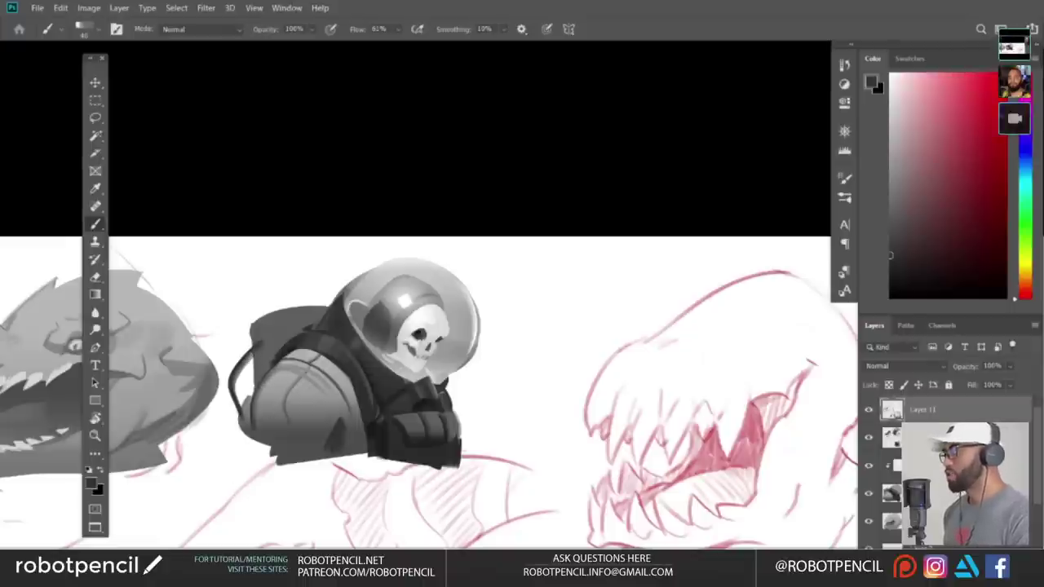
{"action": "left_click_drag", "start_coordinate": [241, 366], "coordinate": [245, 407]}
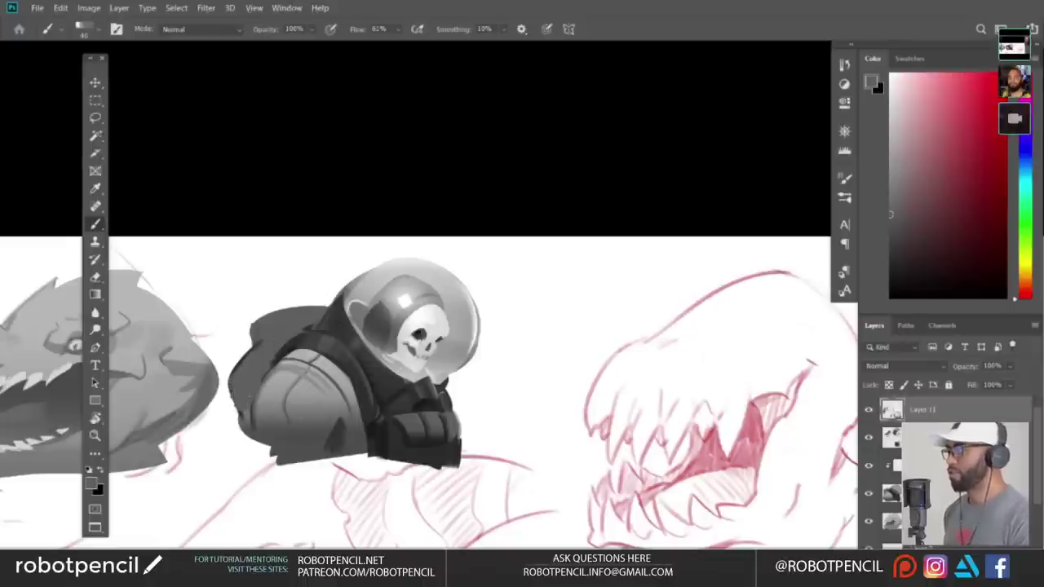
{"action": "key", "text": "ctrl+shift+h"}
{"action": "left_click_drag", "start_coordinate": [583, 416], "coordinate": [547, 456]}
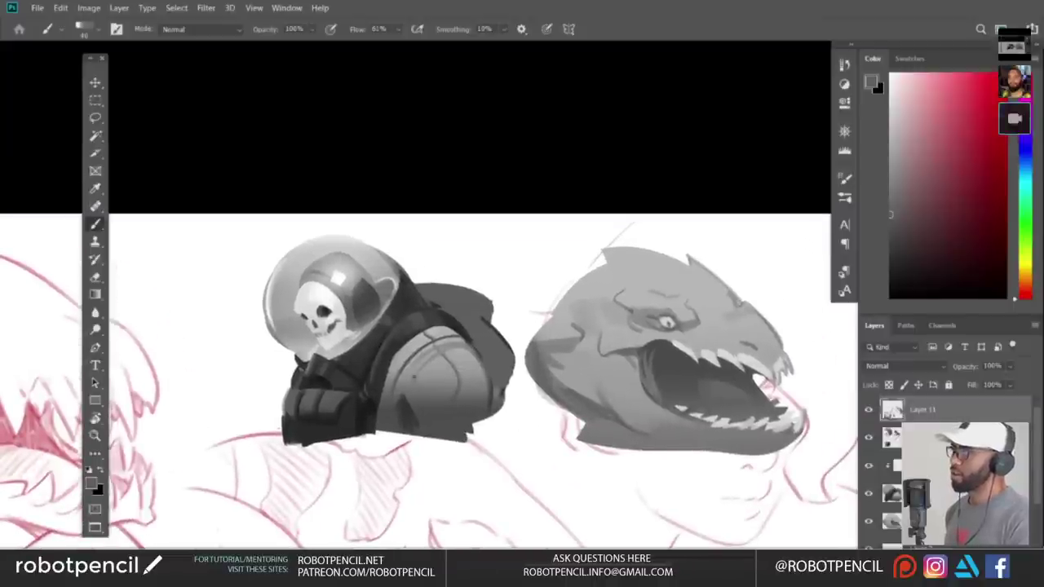
{"action": "mouse_move", "coordinate": [427, 409]}
{"action": "left_mouse_down"}
{"action": "mouse_move", "coordinate": [467, 358]}
{"action": "mouse_move", "coordinate": [455, 417]}
{"action": "left_mouse_up"}
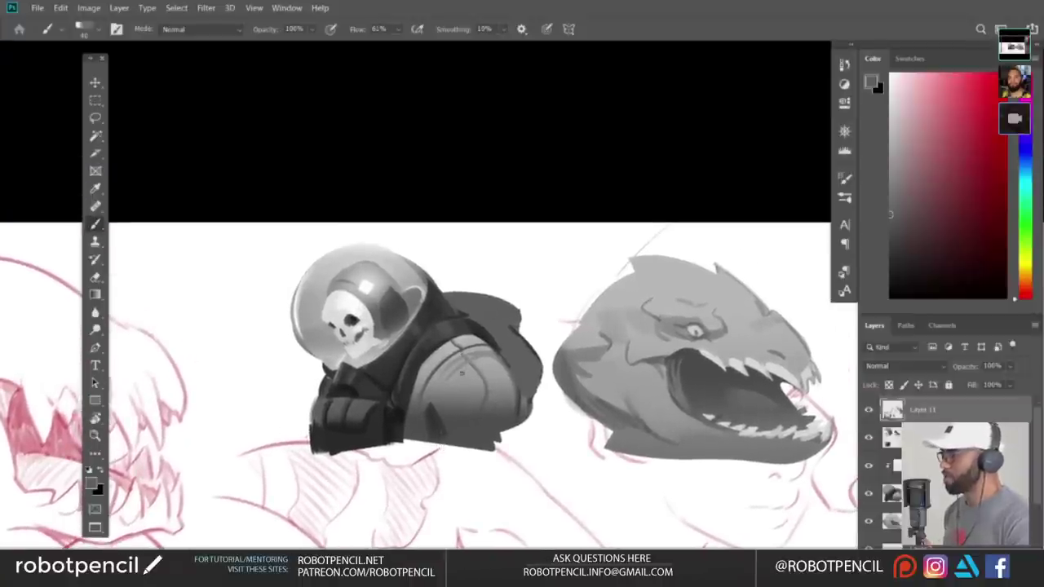
- Go to the empty space below the reptile head sketch and choose the Erodible Point 1 brush with crimson
{"action": "left_click_drag", "start_coordinate": [460, 445], "coordinate": [476, 190]}
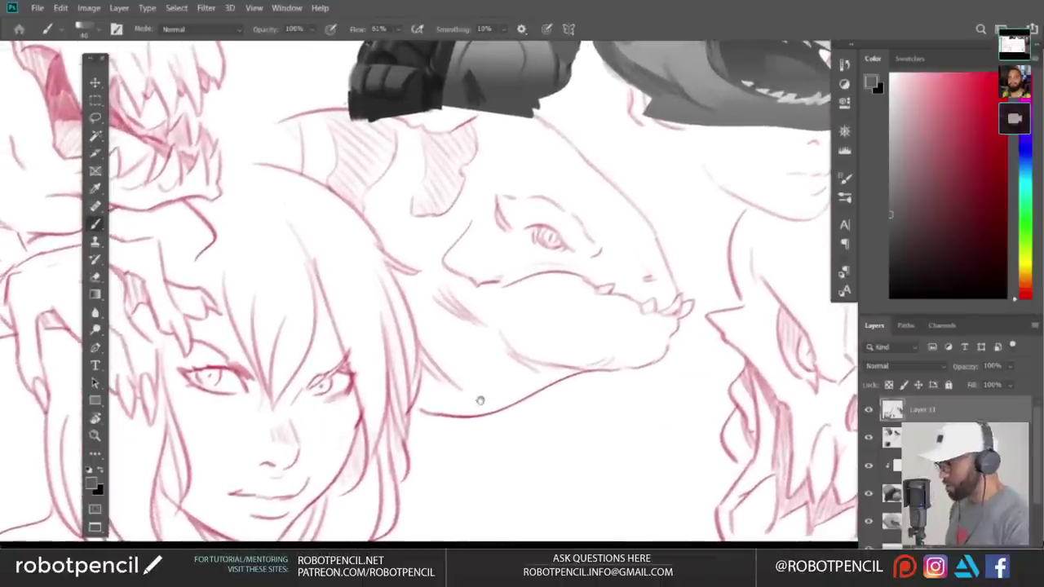
{"action": "right_click", "coordinate": [549, 406]}
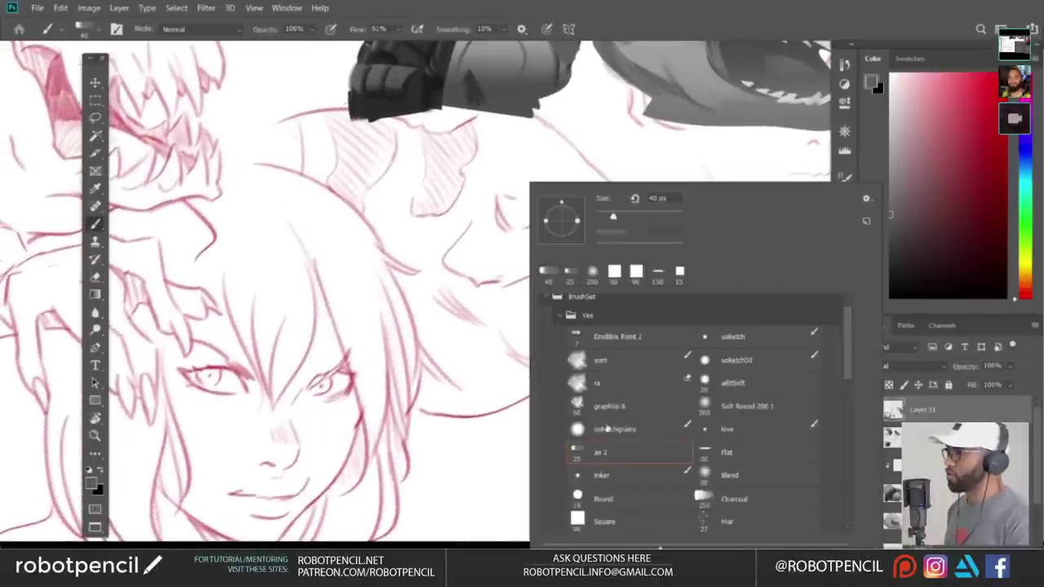
{"action": "left_click", "coordinate": [614, 337]}
{"action": "key", "text": "Return"}
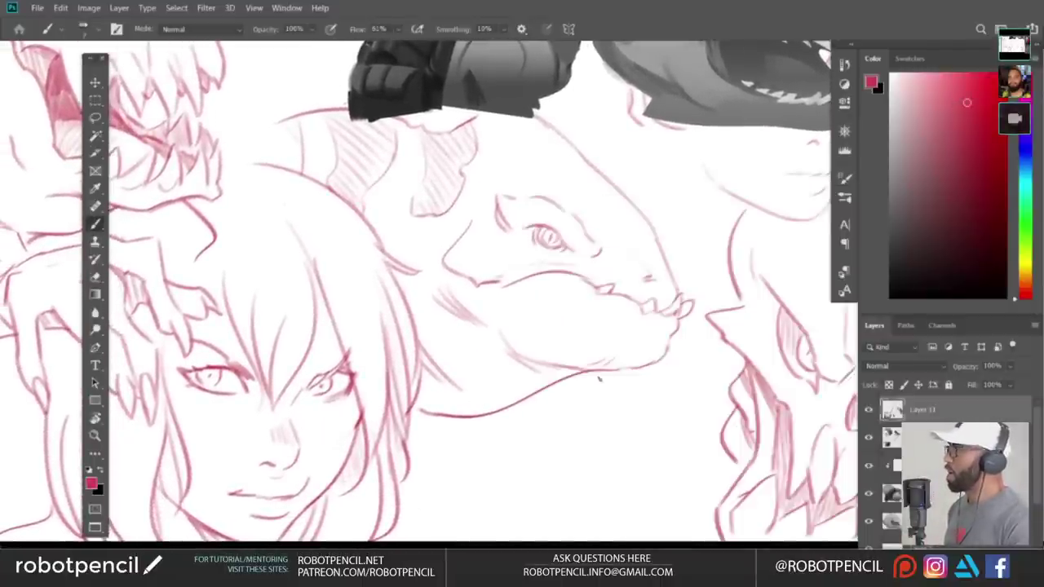
{"action": "mouse_move", "coordinate": [597, 382]}
{"action": "left_mouse_down"}
{"action": "mouse_move", "coordinate": [548, 490]}
{"action": "mouse_move", "coordinate": [547, 449]}
{"action": "left_mouse_up"}
{"action": "key", "text": "ctrl+z"}
{"action": "left_click_drag", "start_coordinate": [444, 473], "coordinate": [597, 355]}
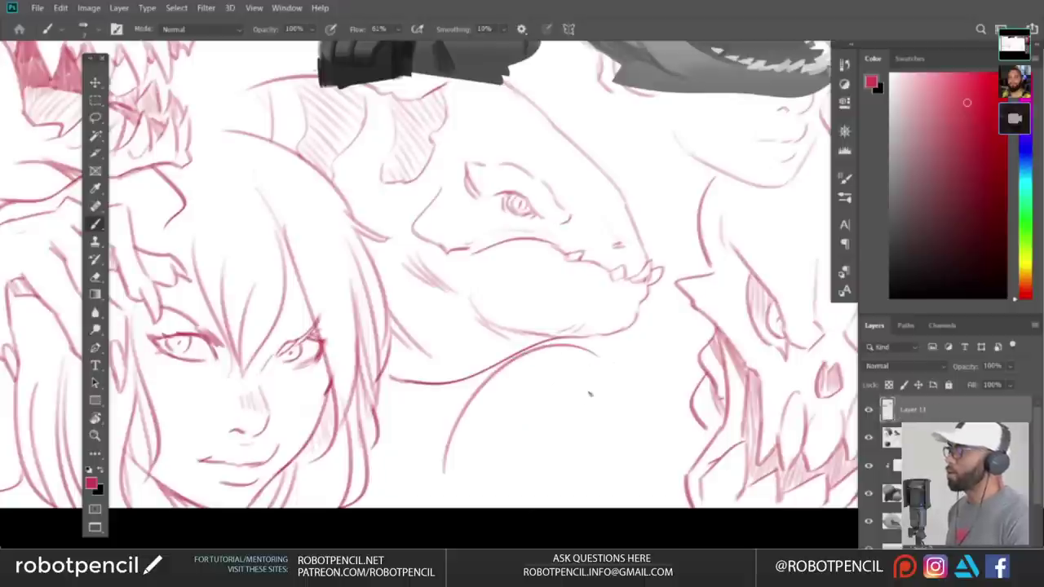
{"action": "key", "text": "ctrl+z"}
{"action": "left_click_drag", "start_coordinate": [495, 360], "coordinate": [492, 460]}
{"action": "key", "text": "ctrl+z"}
{"action": "left_click_drag", "start_coordinate": [475, 378], "coordinate": [477, 462]}
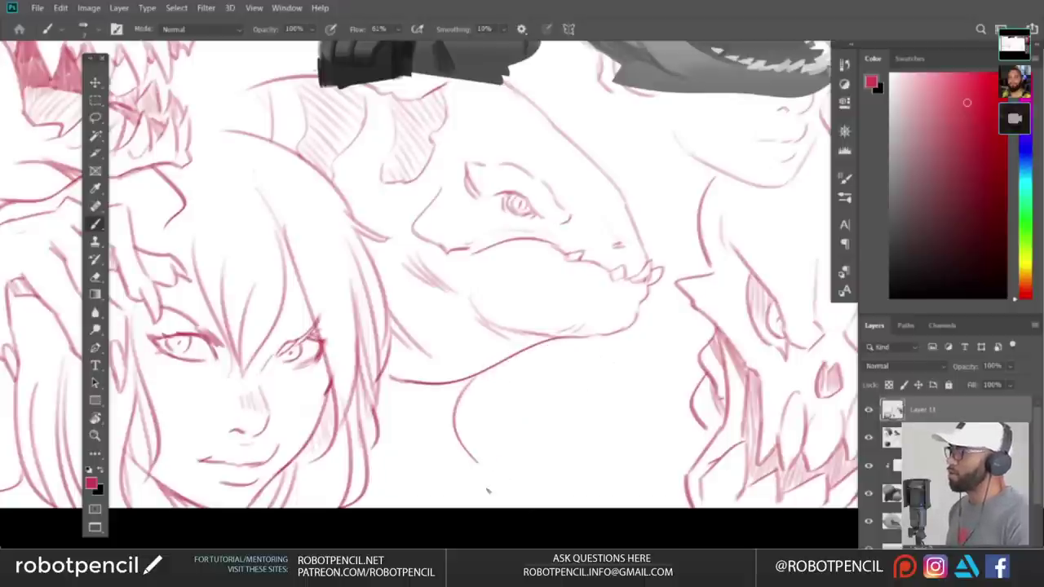
{"action": "key", "text": "ctrl+z"}
- Sketch a hooked bird beak in crimson below the reptile's jaw, with a rounded fleshy base and a small nostril
{"action": "left_click_drag", "start_coordinate": [489, 423], "coordinate": [473, 497]}
{"action": "left_click_drag", "start_coordinate": [483, 501], "coordinate": [534, 457]}
{"action": "left_click_drag", "start_coordinate": [486, 428], "coordinate": [505, 400]}
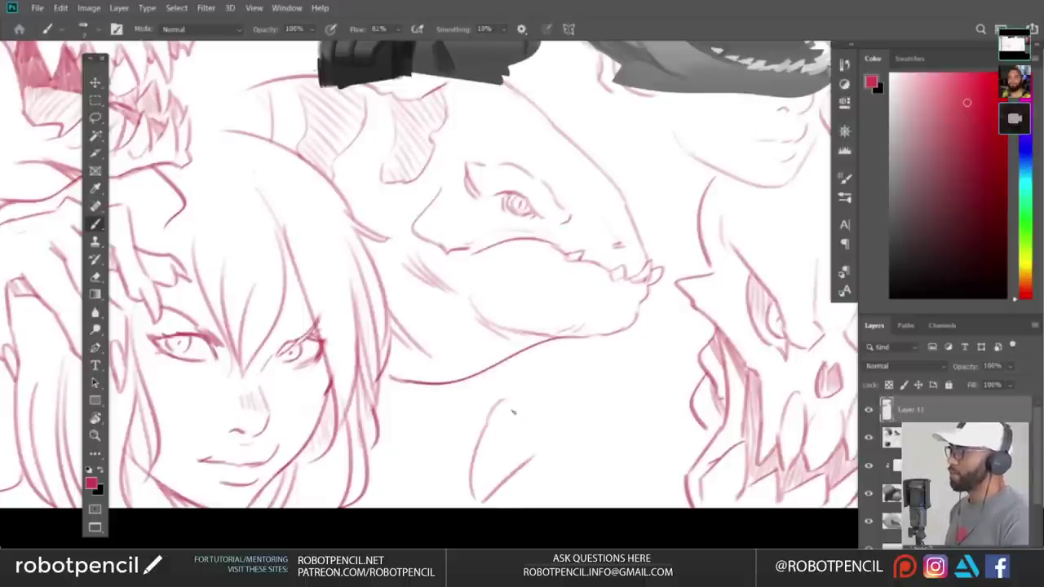
{"action": "key", "text": "ctrl+z"}
{"action": "key", "text": "ctrl+z"}
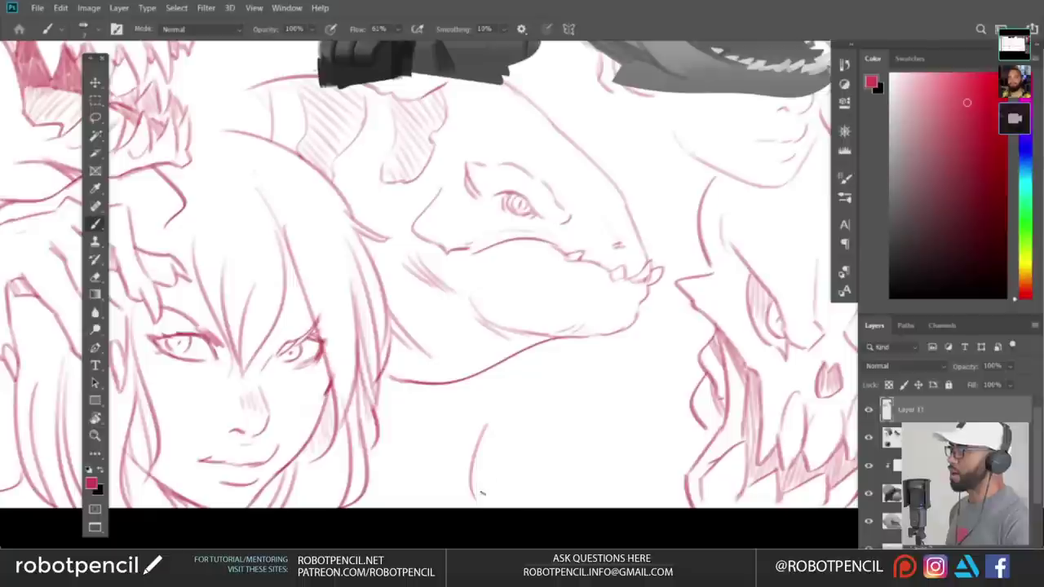
{"action": "left_click_drag", "start_coordinate": [479, 499], "coordinate": [501, 479]}
{"action": "left_click_drag", "start_coordinate": [517, 397], "coordinate": [543, 445]}
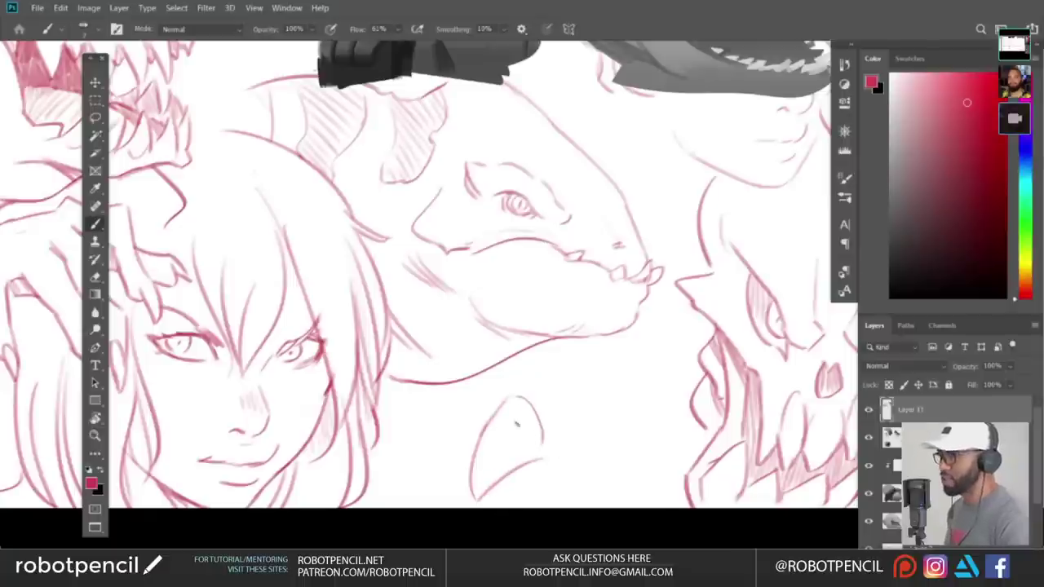
{"action": "mouse_move", "coordinate": [492, 419]}
{"action": "left_mouse_down"}
{"action": "mouse_move", "coordinate": [510, 416]}
{"action": "mouse_move", "coordinate": [526, 432]}
{"action": "mouse_move", "coordinate": [528, 424]}
{"action": "left_mouse_up"}
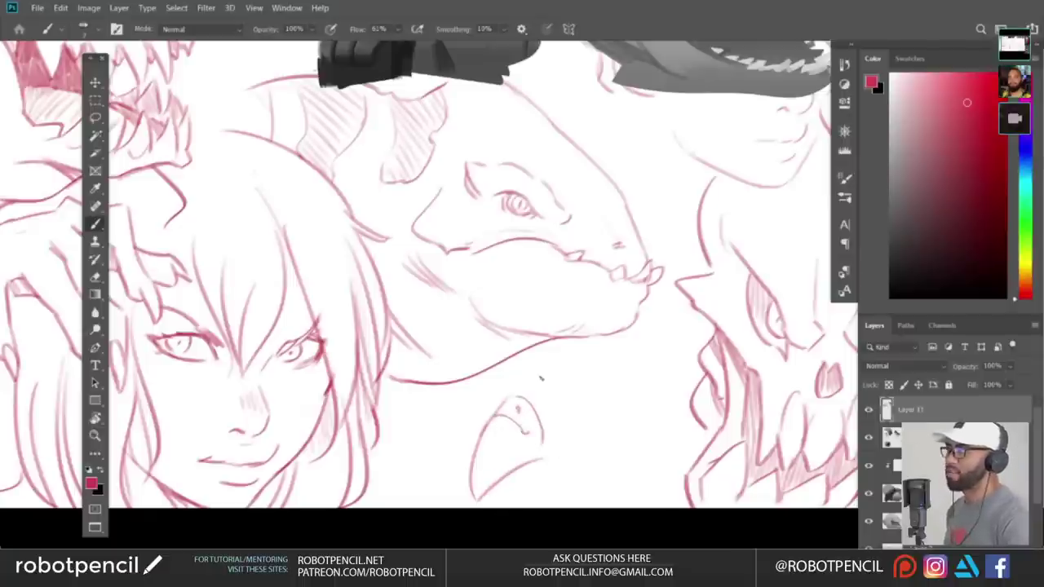
- Sketch the bird's round eye behind the beak, with angled forehead lines and a curved brow line around it
{"action": "mouse_move", "coordinate": [498, 391]}
{"action": "left_mouse_down"}
{"action": "mouse_move", "coordinate": [506, 356]}
{"action": "mouse_move", "coordinate": [502, 423]}
{"action": "mouse_move", "coordinate": [487, 380]}
{"action": "mouse_move", "coordinate": [477, 389]}
{"action": "mouse_move", "coordinate": [497, 402]}
{"action": "mouse_move", "coordinate": [582, 397]}
{"action": "left_mouse_up"}
{"action": "key", "text": "ctrl+z"}
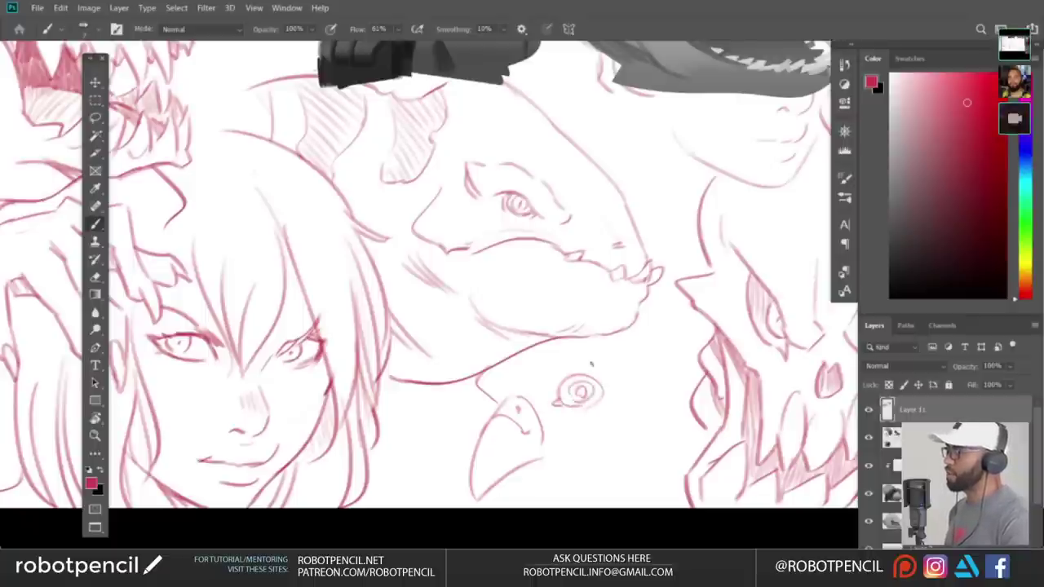
{"action": "mouse_move", "coordinate": [549, 359]}
{"action": "left_mouse_down"}
{"action": "mouse_move", "coordinate": [526, 383]}
{"action": "mouse_move", "coordinate": [544, 397]}
{"action": "left_mouse_up"}
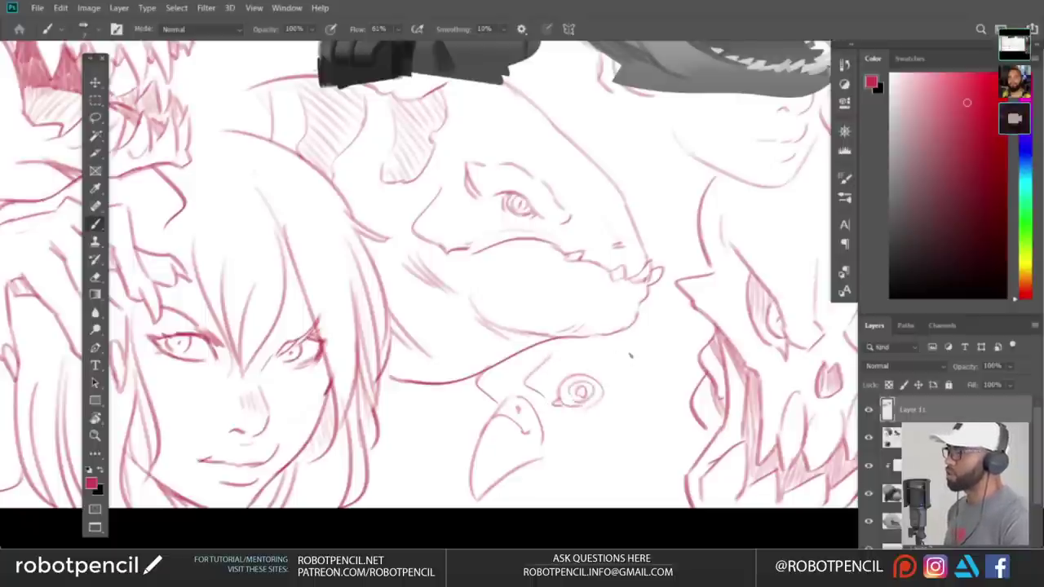
{"action": "left_click_drag", "start_coordinate": [648, 347], "coordinate": [607, 386]}
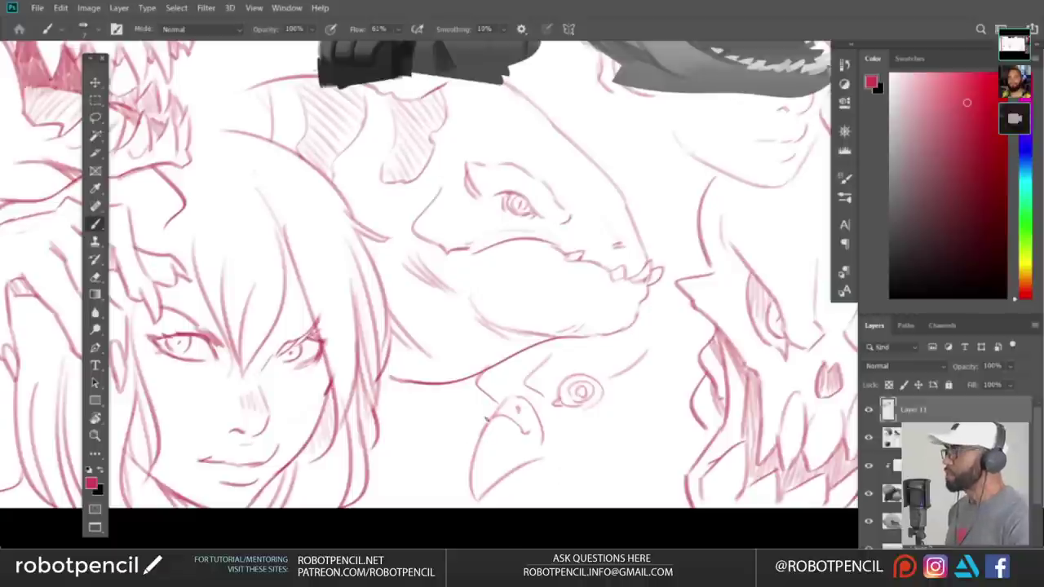
- Erase and redraw the forehead line above the beak, and sketch the throat line running down from the beak's corner
{"action": "key", "text": "e"}
{"action": "left_click_drag", "start_coordinate": [489, 408], "coordinate": [488, 383]}
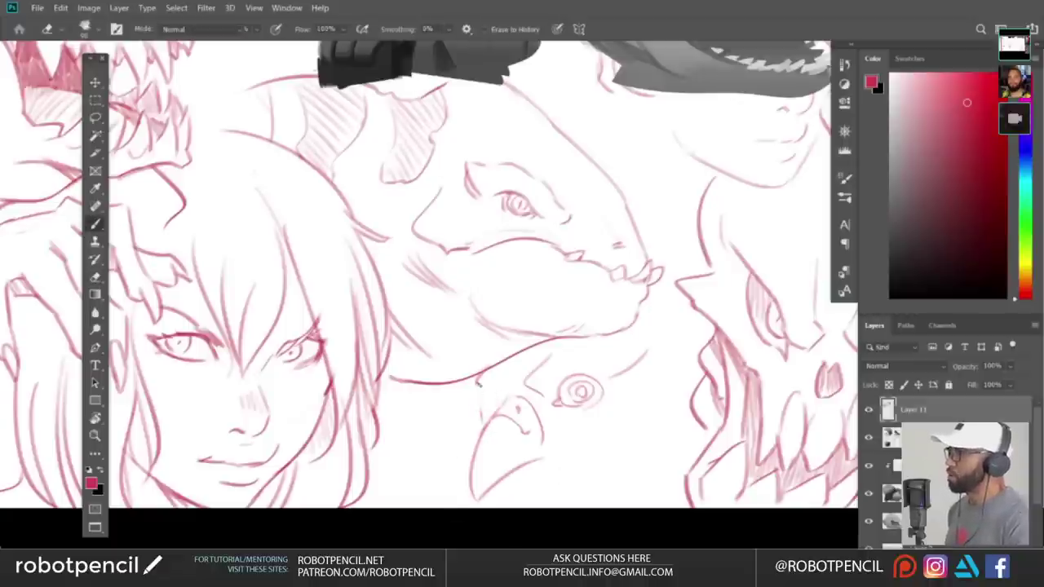
{"action": "key", "text": "b"}
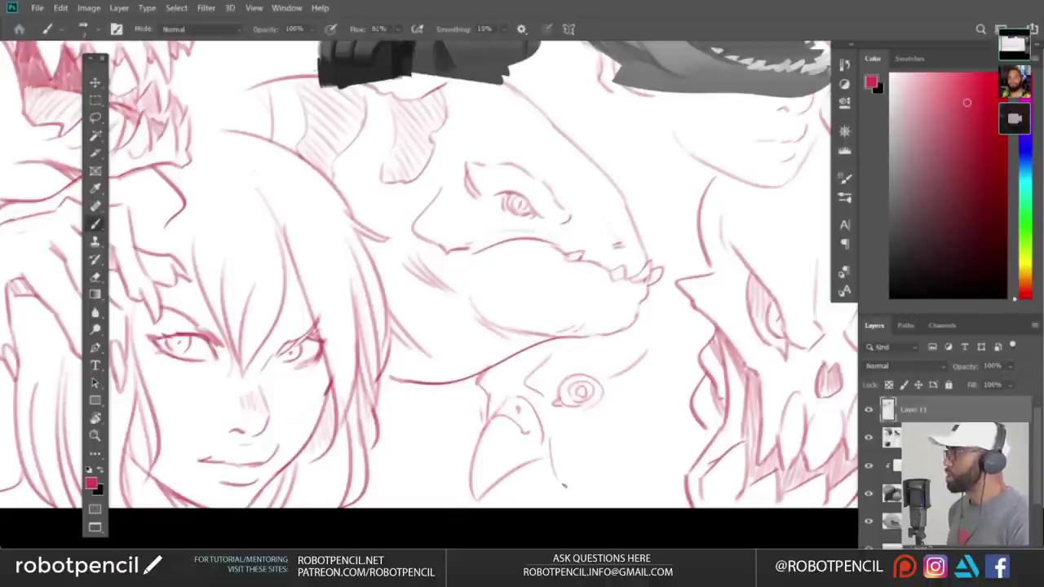
{"action": "key", "text": "ctrl+z"}
{"action": "left_click_drag", "start_coordinate": [548, 441], "coordinate": [581, 493]}
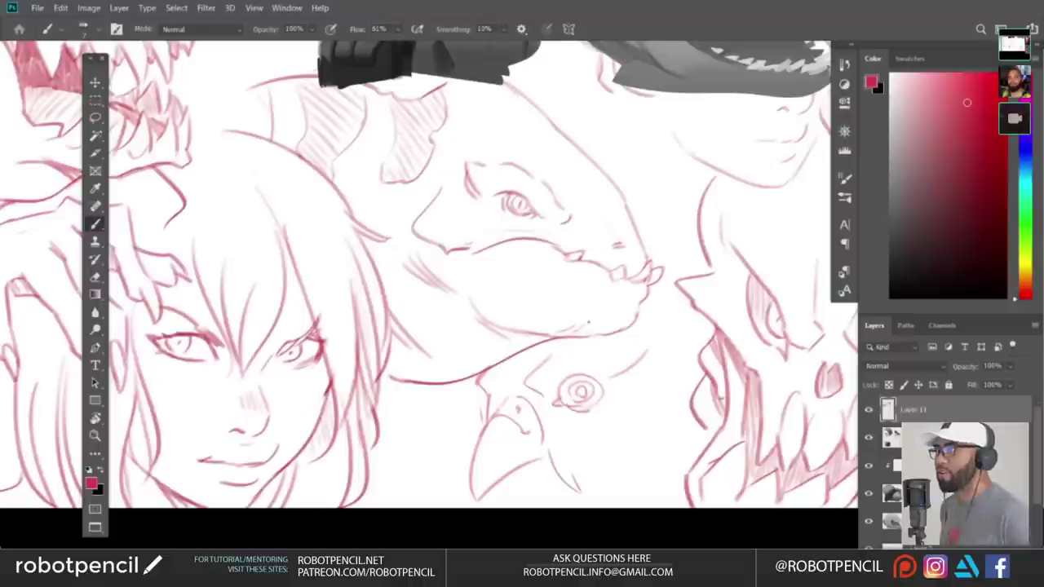
- Trim the top of the bird's eye, sketch feathered brow strokes sweeping back above it, and reinforce the forehead line
{"action": "key", "text": "e"}
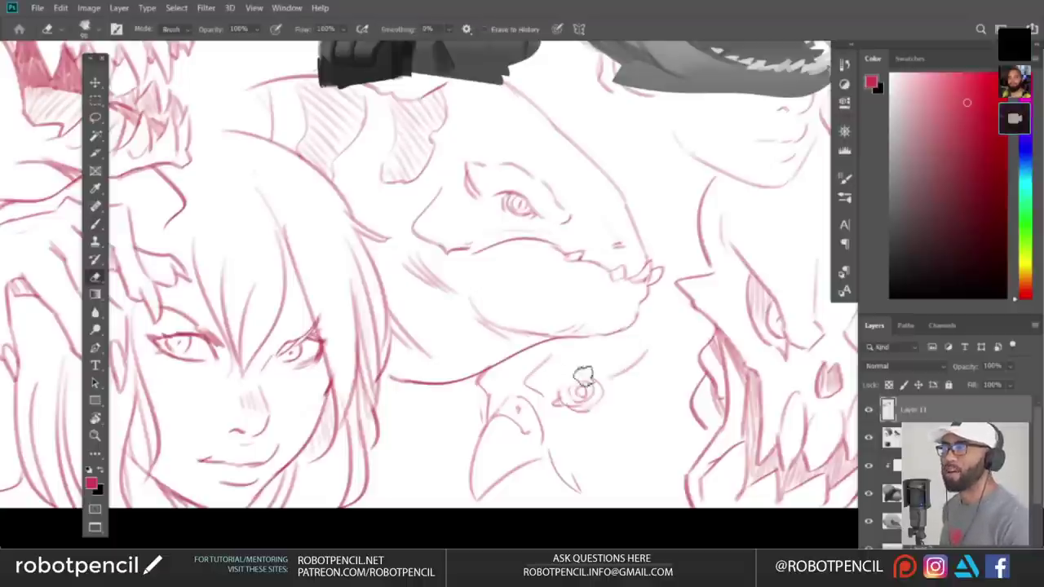
{"action": "key", "text": "b"}
{"action": "left_click_drag", "start_coordinate": [605, 349], "coordinate": [670, 323]}
{"action": "left_click_drag", "start_coordinate": [641, 359], "coordinate": [680, 328]}
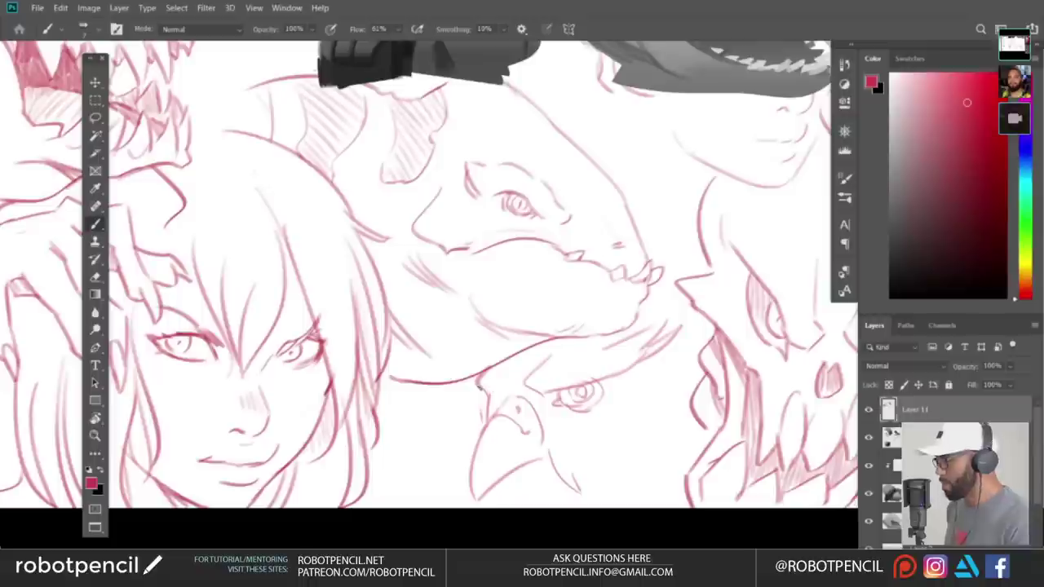
{"action": "left_click_drag", "start_coordinate": [476, 376], "coordinate": [482, 390]}
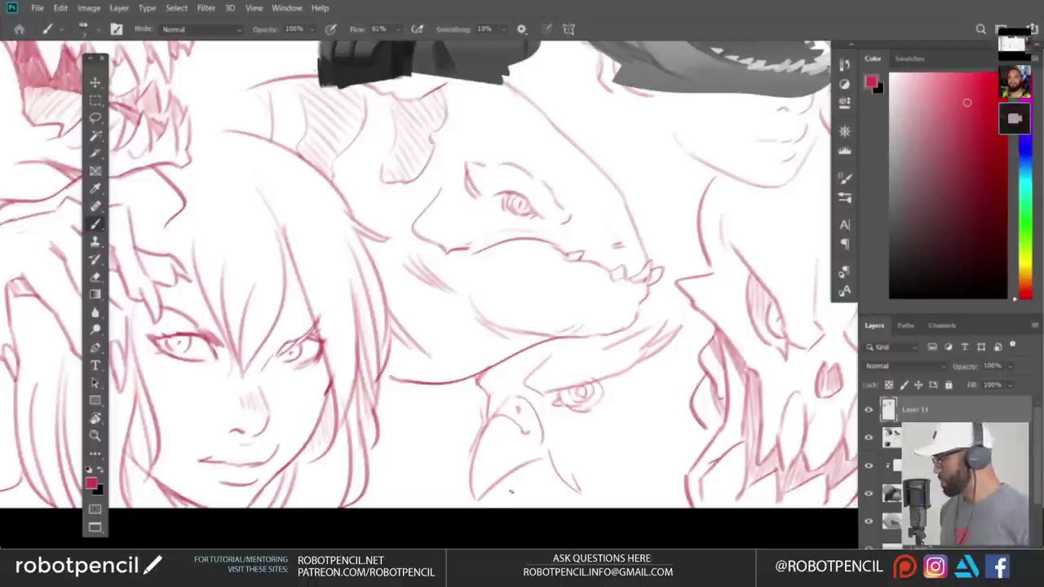